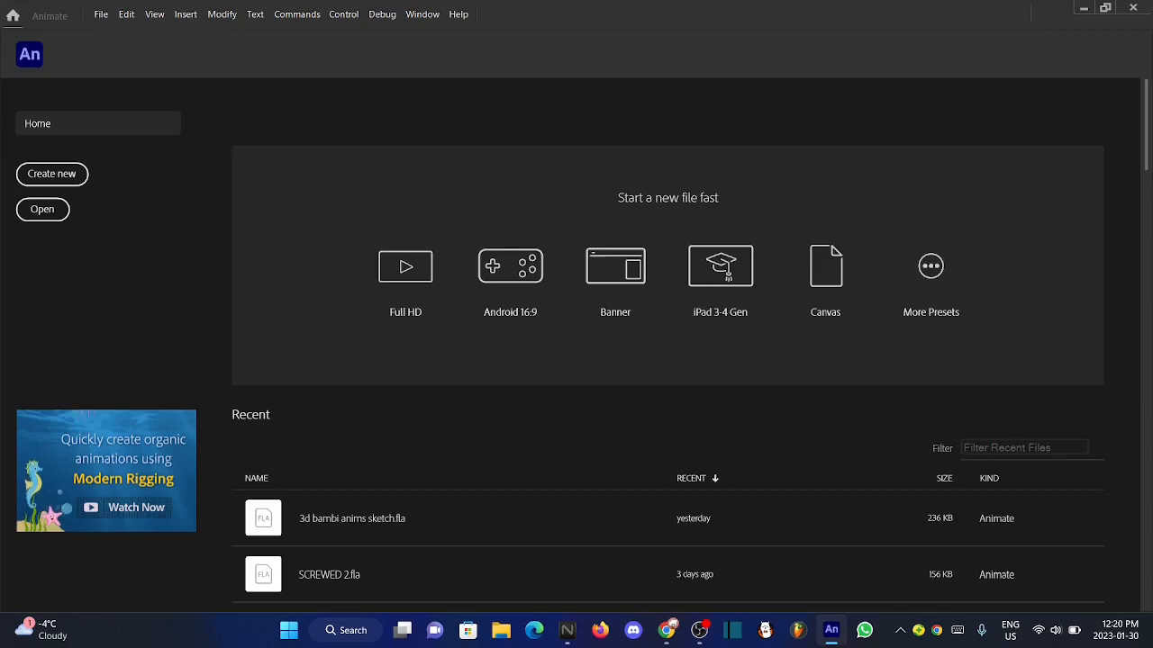
left_click_drag(1145, 139, 1145, 103)
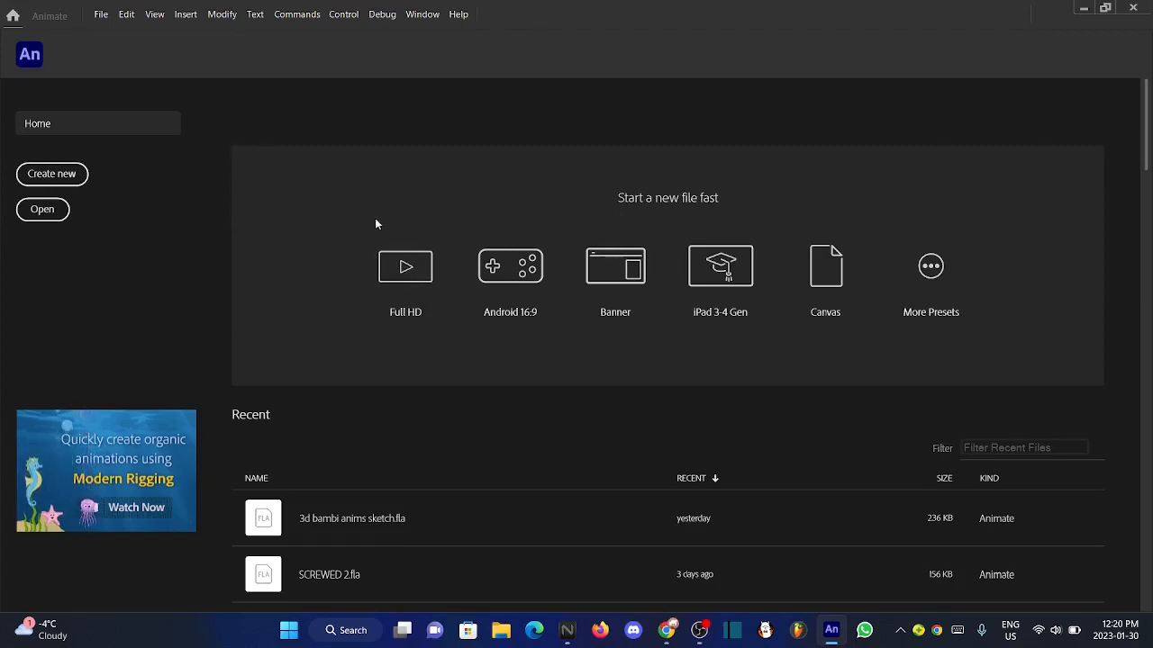
left_click_drag(1147, 160, 1147, 127)
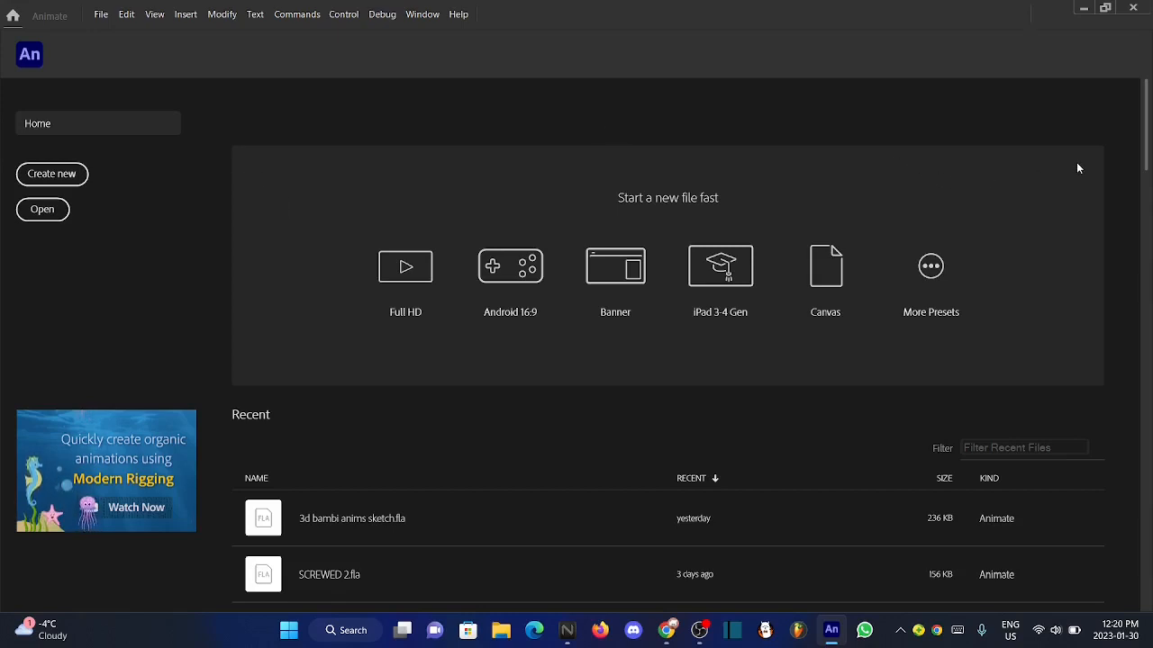
left_click_drag(1144, 157, 1145, 138)
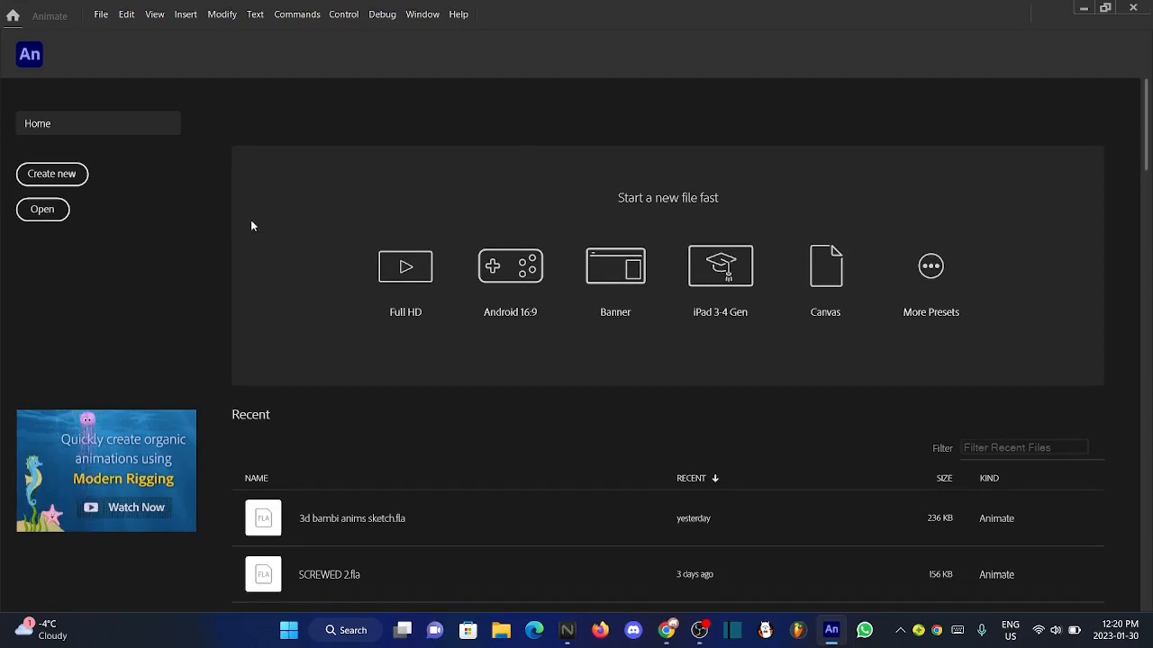
left_click(822, 289)
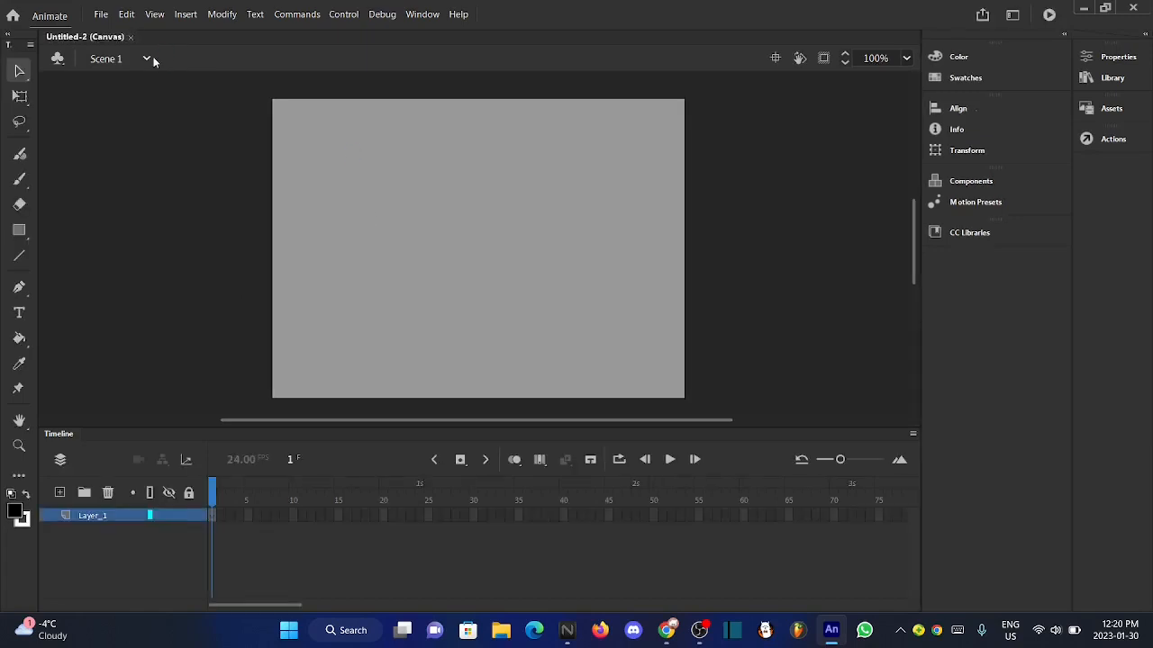
left_click(131, 37)
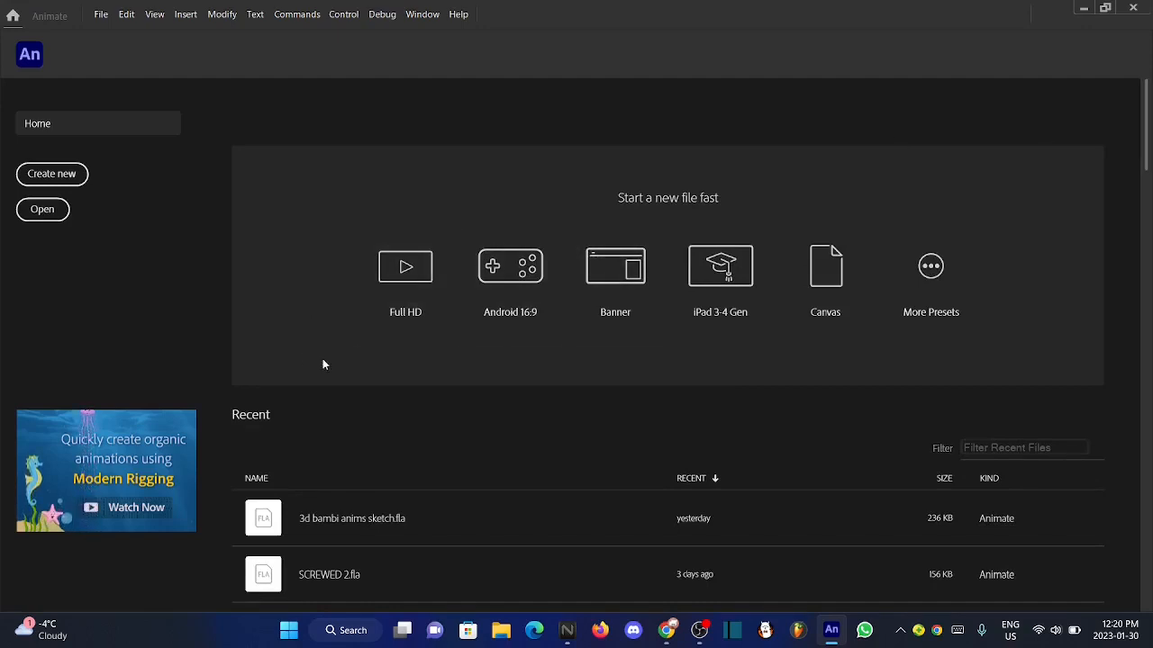
- Create a new document from the Full HD preset
left_click(389, 313)
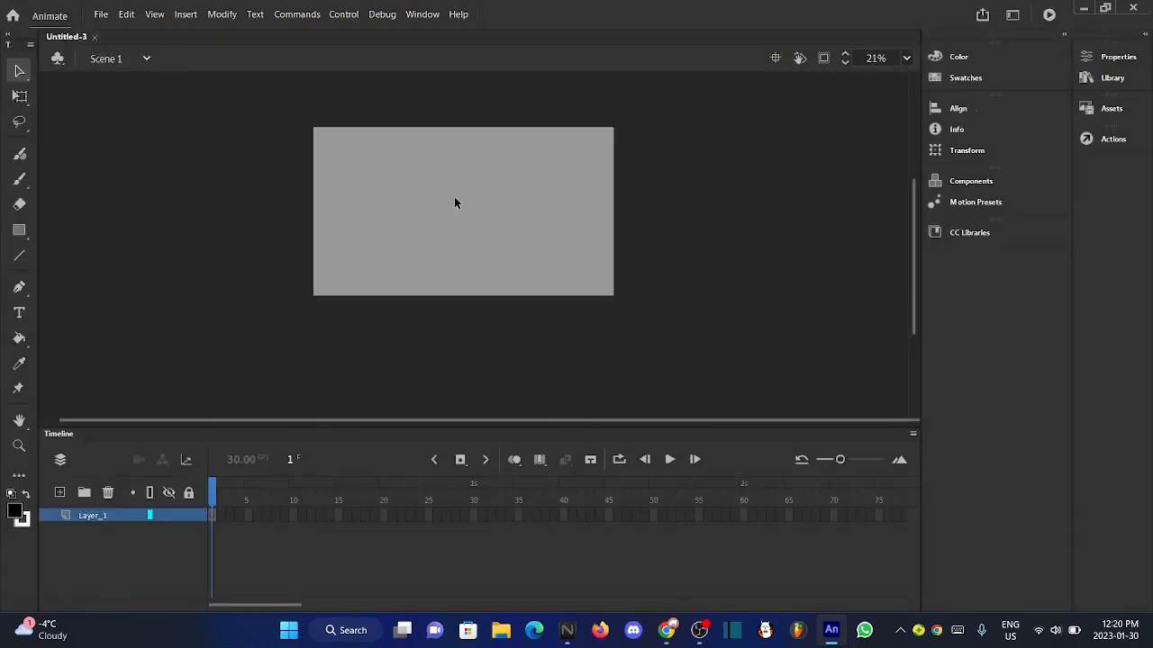
scroll(428, 225, "up", 3)
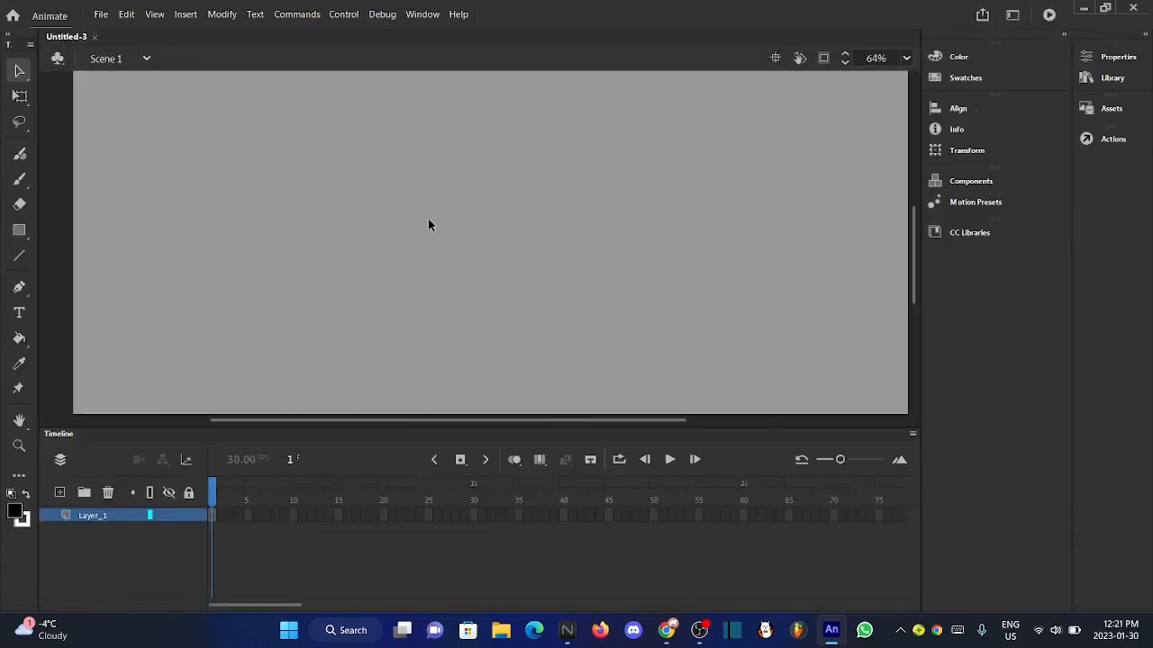
left_click(18, 181)
scroll(496, 232, "down", 2)
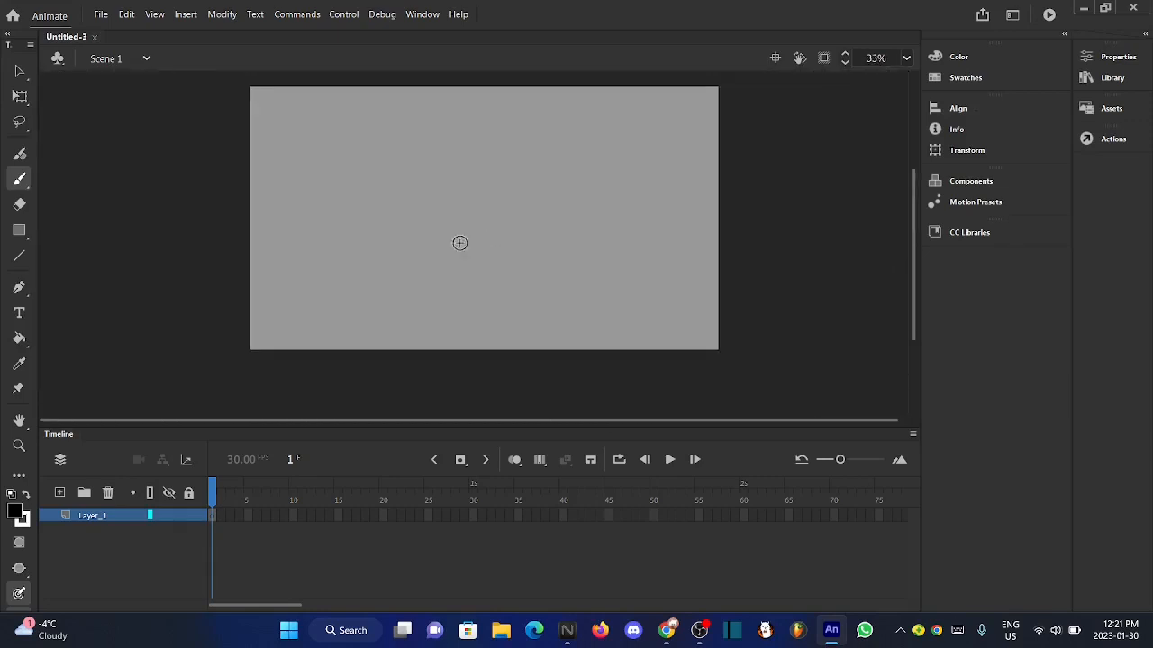
scroll(406, 237, "up", 1)
- Open BoyFriend_Assets.fla from the fnf folder inside the adobe stuff folder in Pictures
left_click(101, 14)
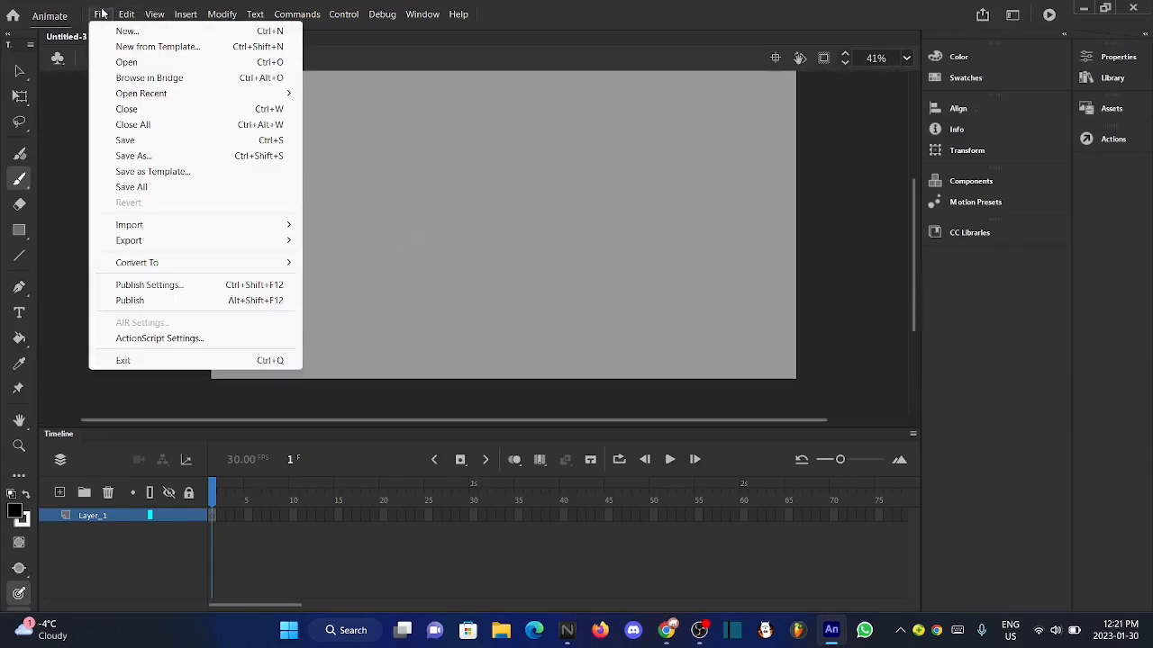
left_click(198, 62)
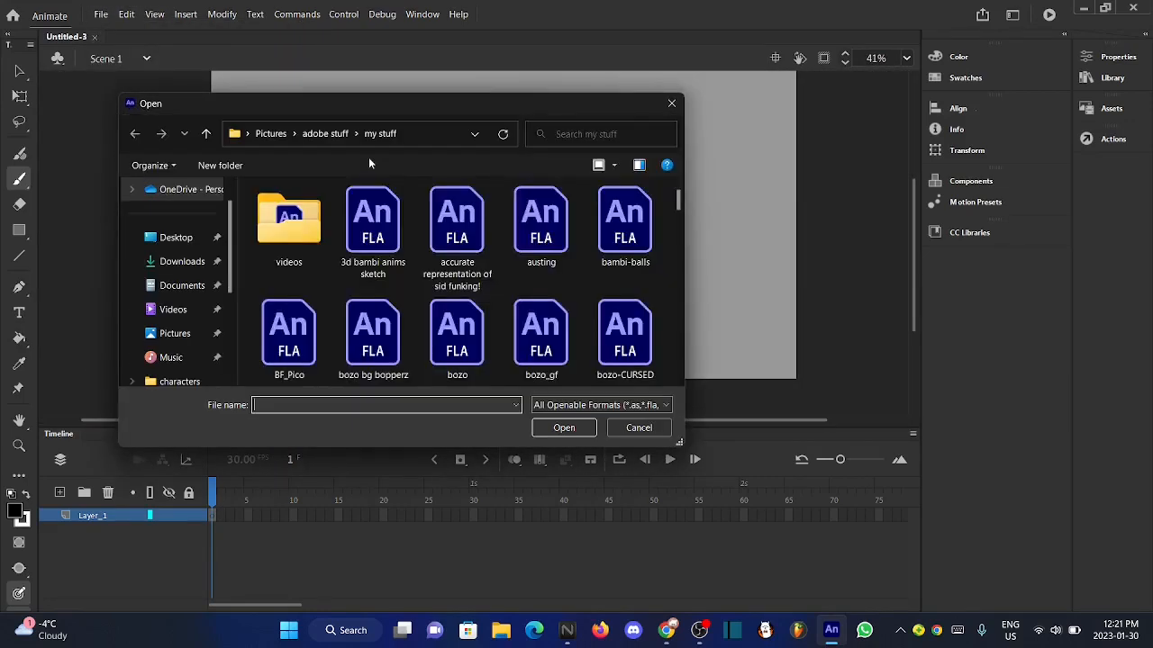
left_click(205, 133)
left_click(206, 134)
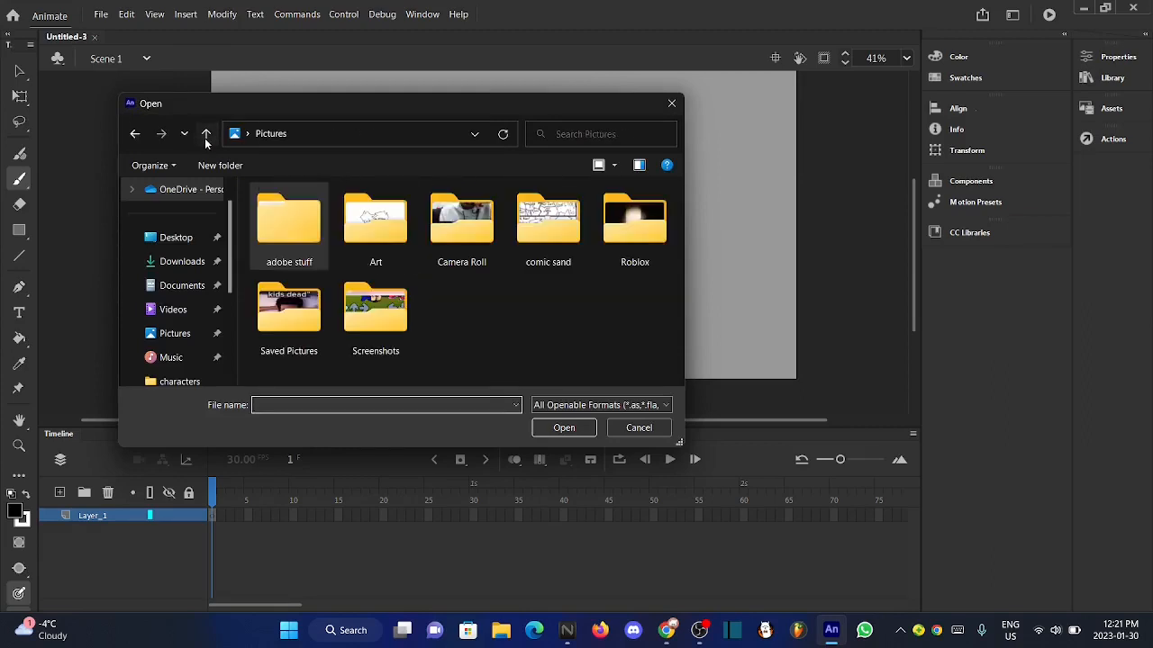
double_click(288, 220)
double_click(288, 220)
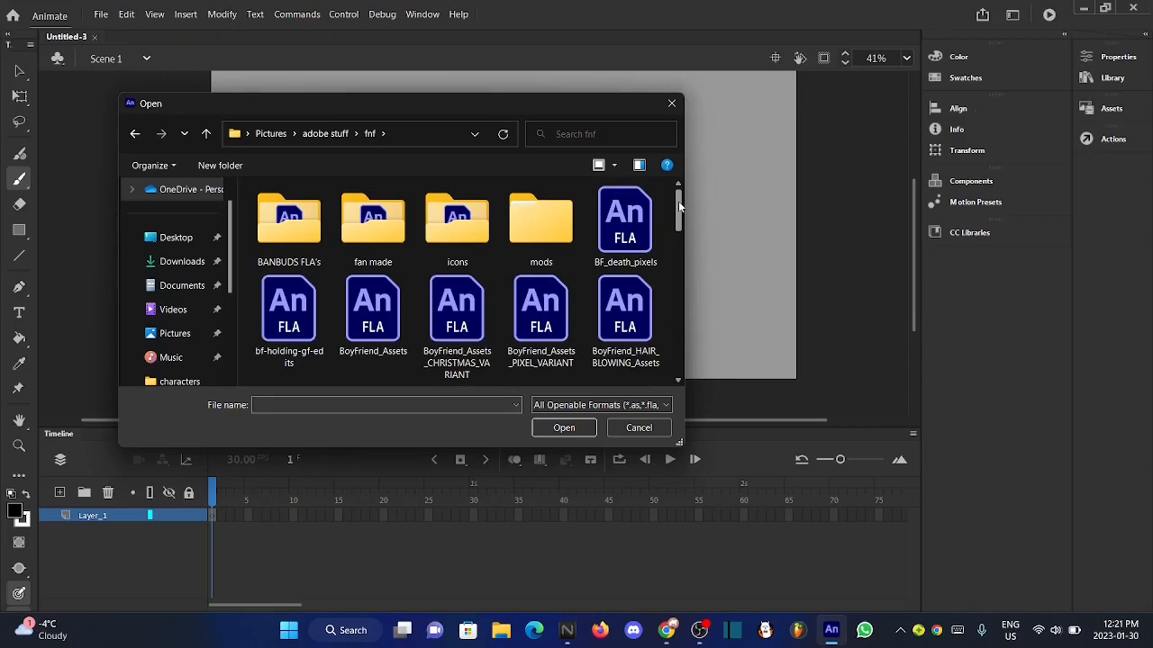
left_click(373, 315)
left_click(535, 425)
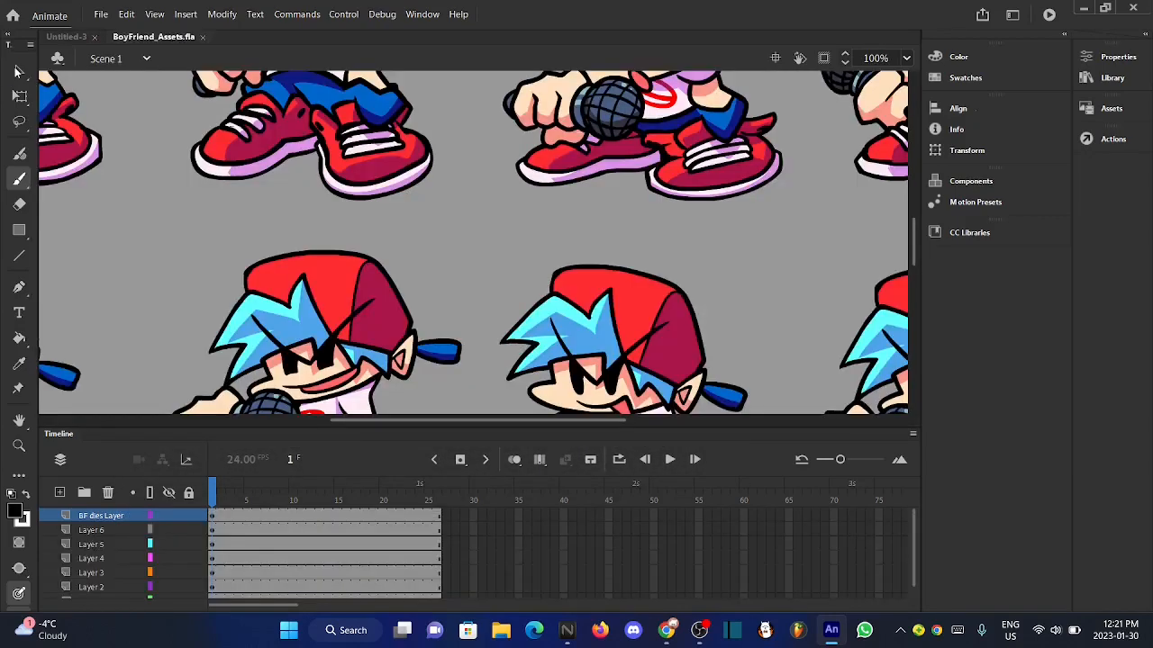
- Copy the first Boyfriend sprite holding the microphone in the top row of the stage
left_click(18, 70)
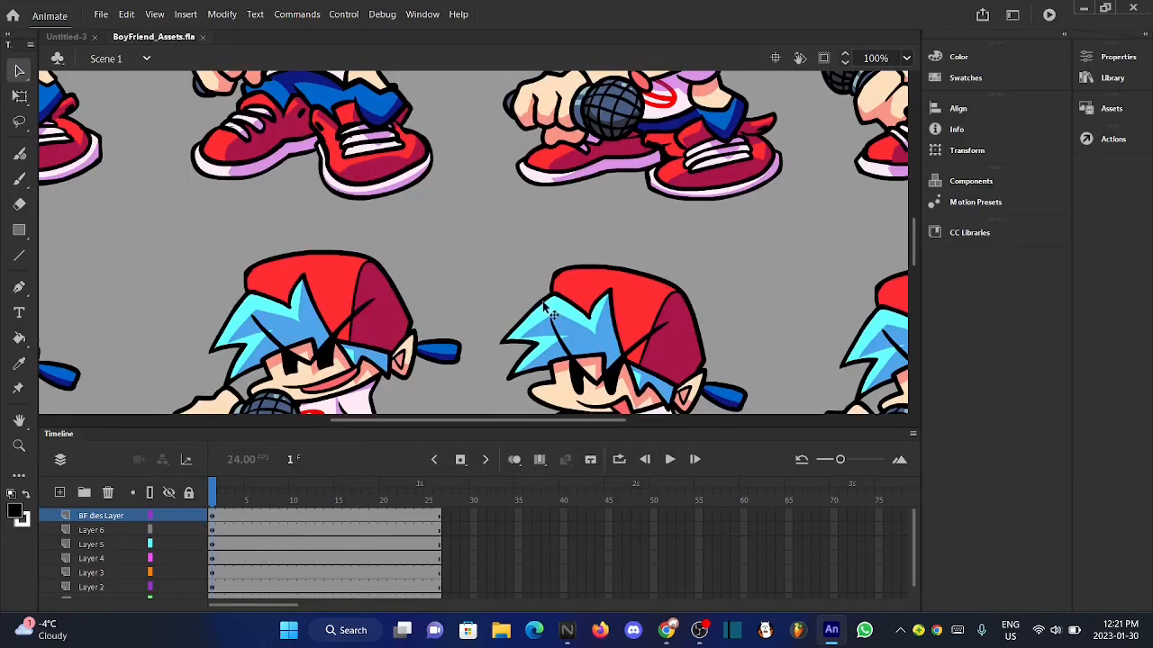
scroll(546, 311, "down", 3)
scroll(325, 204, "up", 2)
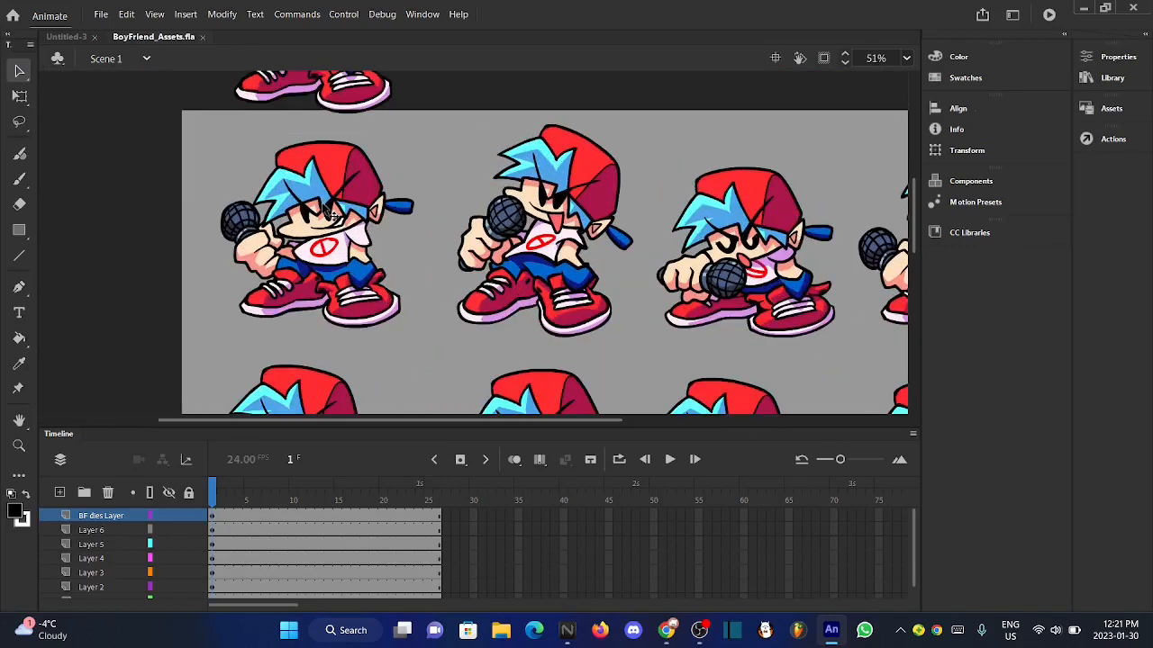
right_click(363, 293)
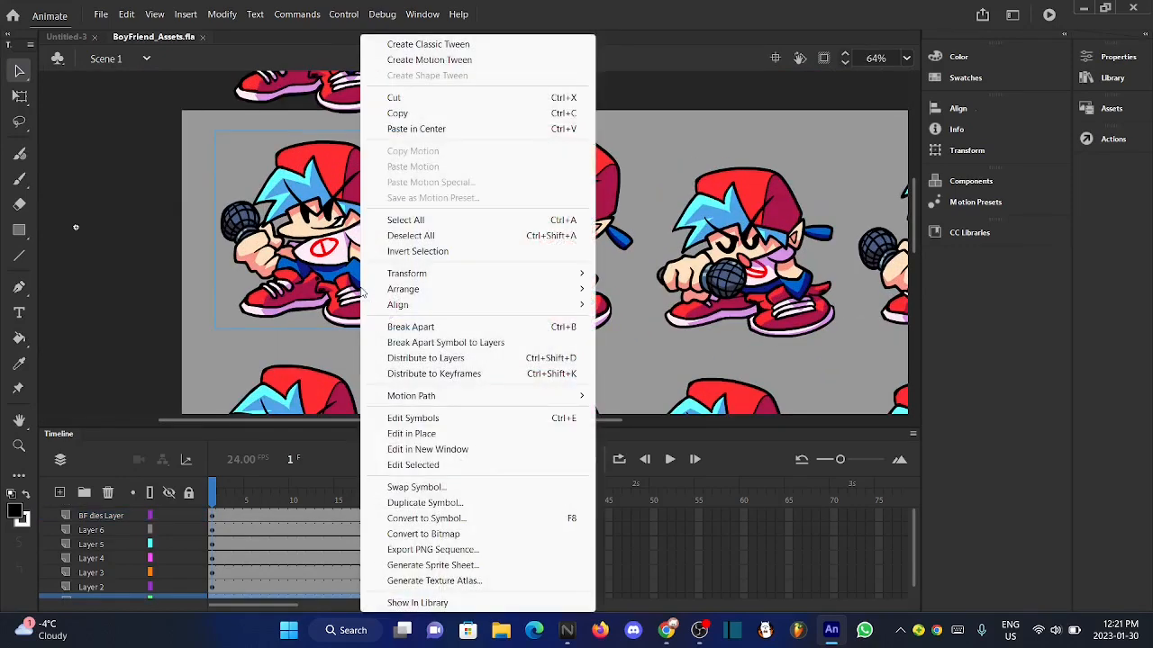
left_click(403, 113)
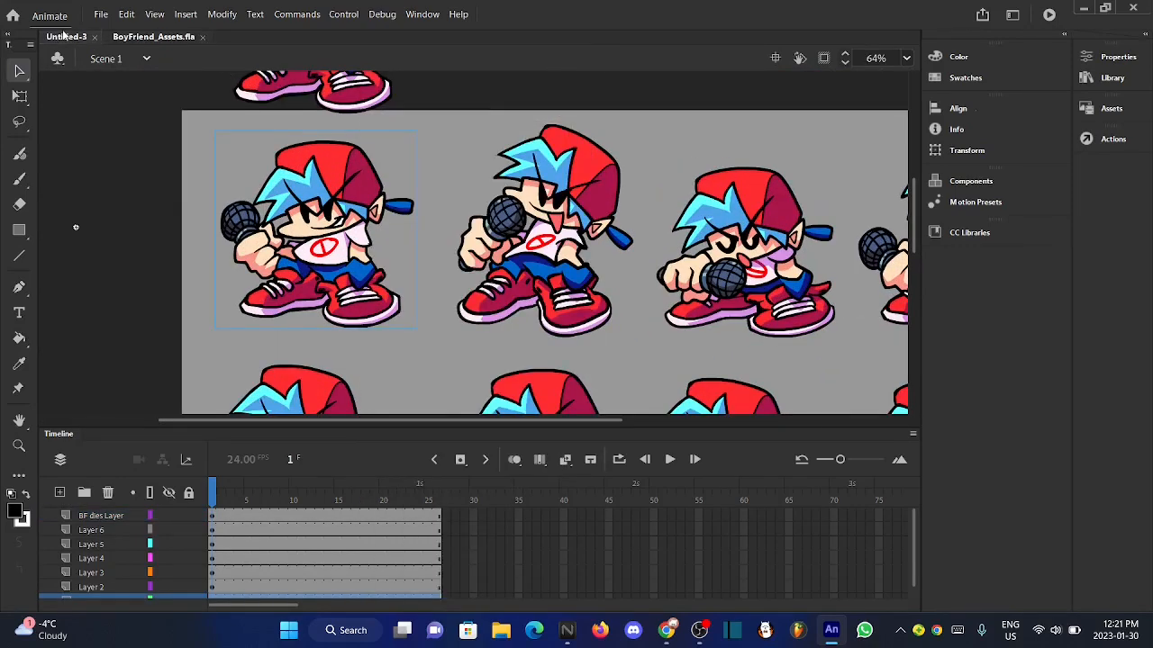
- Paste the Boyfriend sprite into the Untitled-3 document and move it to the lower right area of the stage
left_click(66, 36)
right_click(481, 243)
left_click(520, 286)
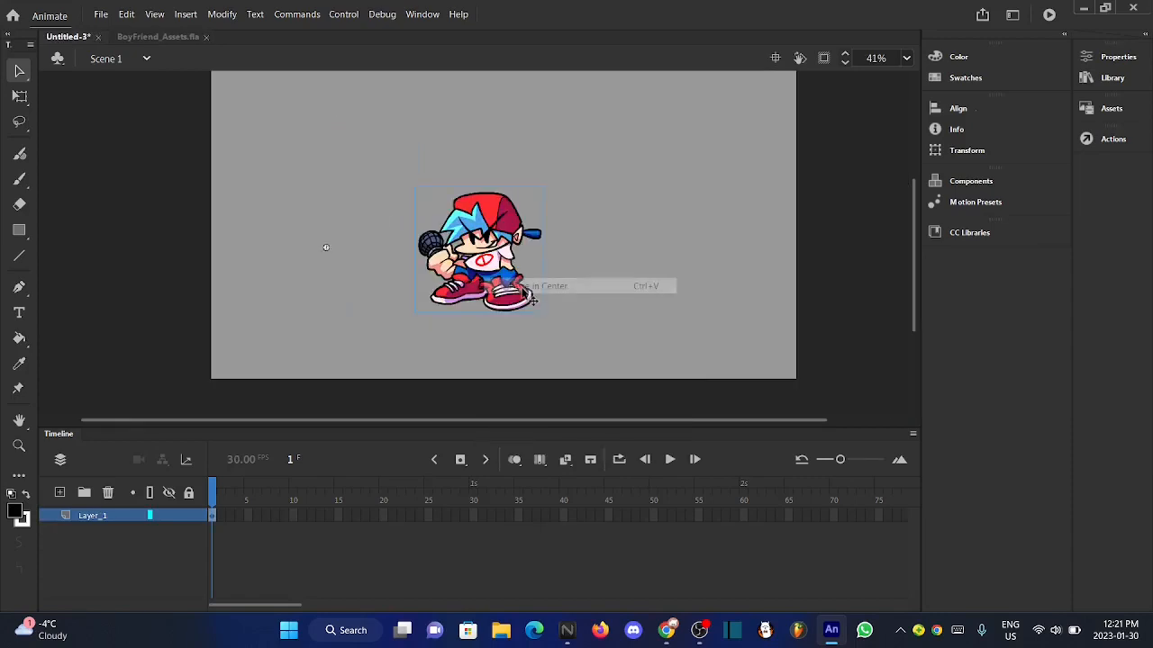
left_click_drag(497, 275, 667, 297)
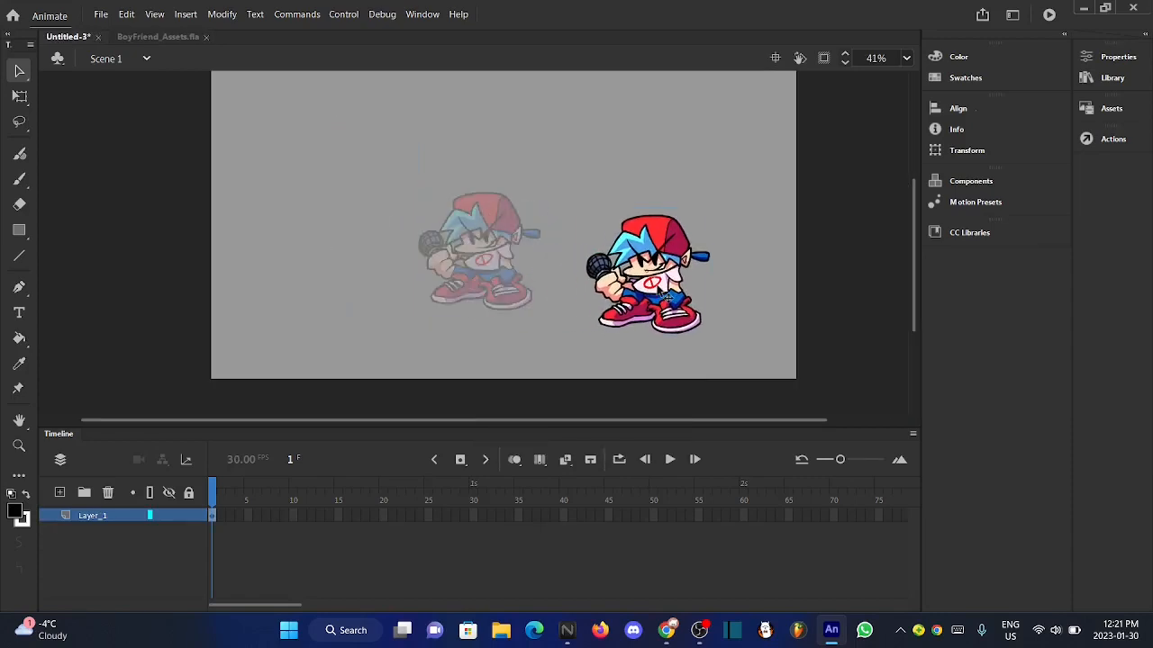
left_click(511, 332)
scroll(659, 282, "up", 5)
scroll(659, 282, "down", 3)
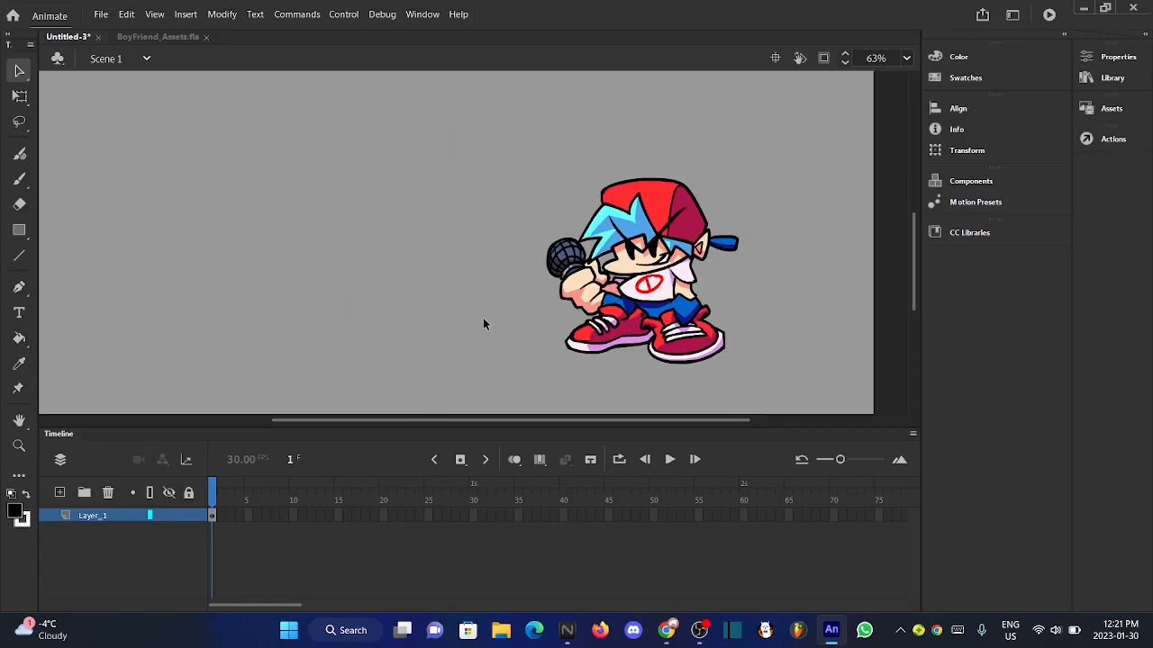
- Extend Layer_1 with regular frames up to frame 14 and scrub the playhead to its last frame
key("F5")
key("F5")
key("F5")
key("F5")
key("F5")
key("F5")
key("F5")
key("F5")
key("F5")
key("F5")
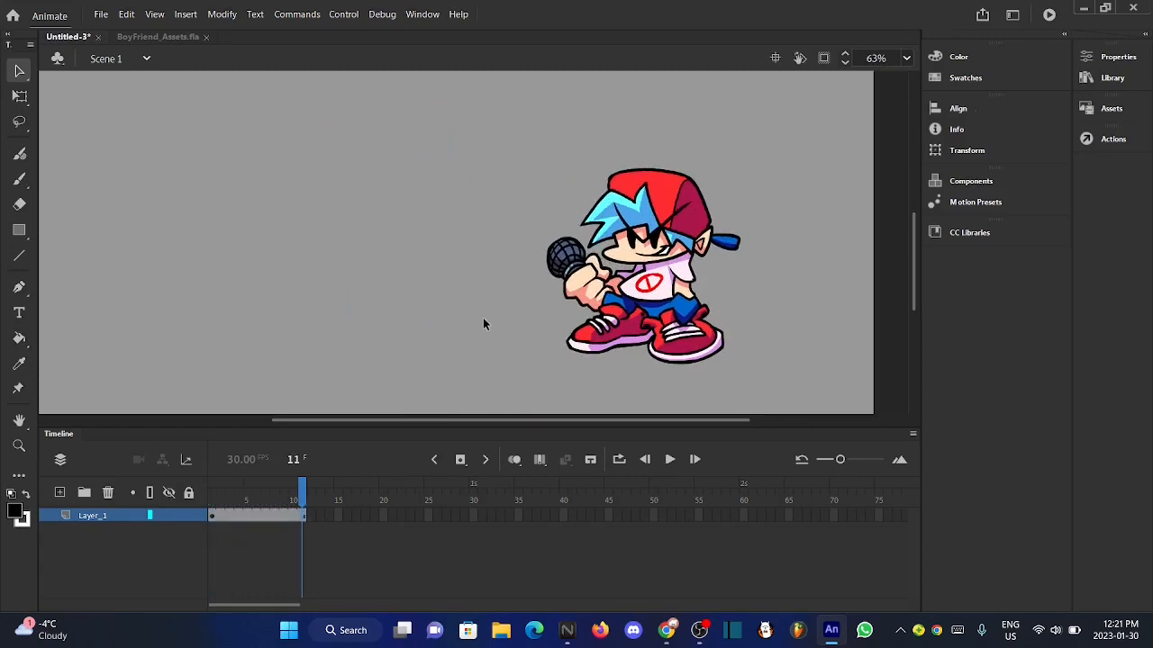
key("F5")
key("F5")
key("F5")
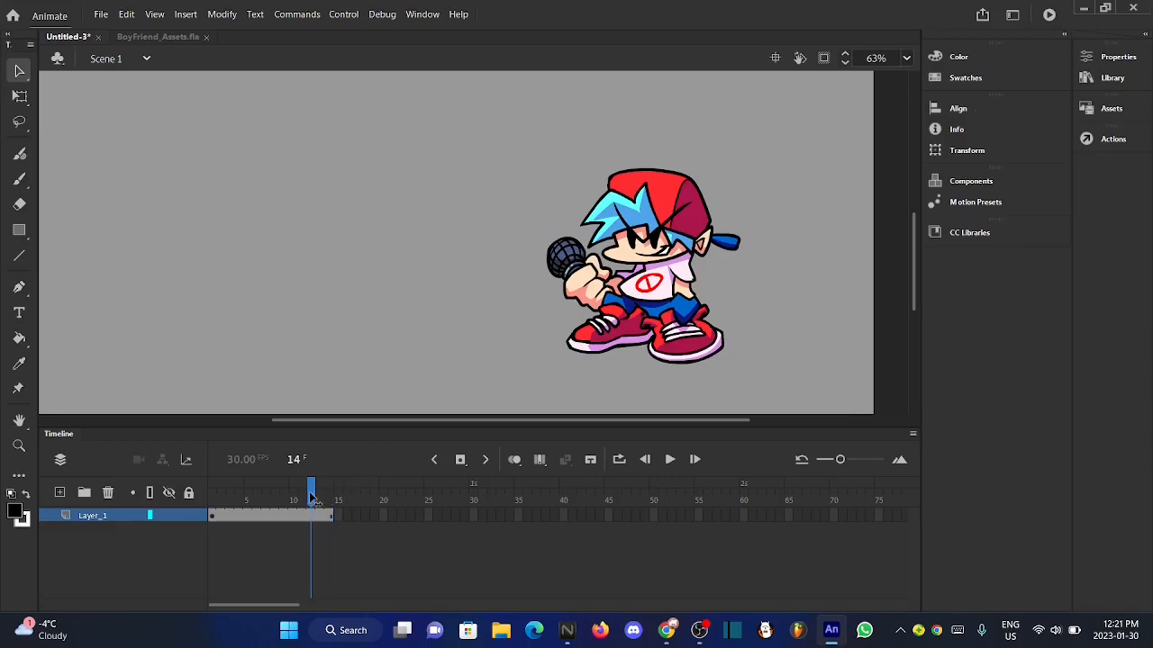
left_click_drag(313, 501, 408, 504)
double_click(712, 326)
left_click(135, 58)
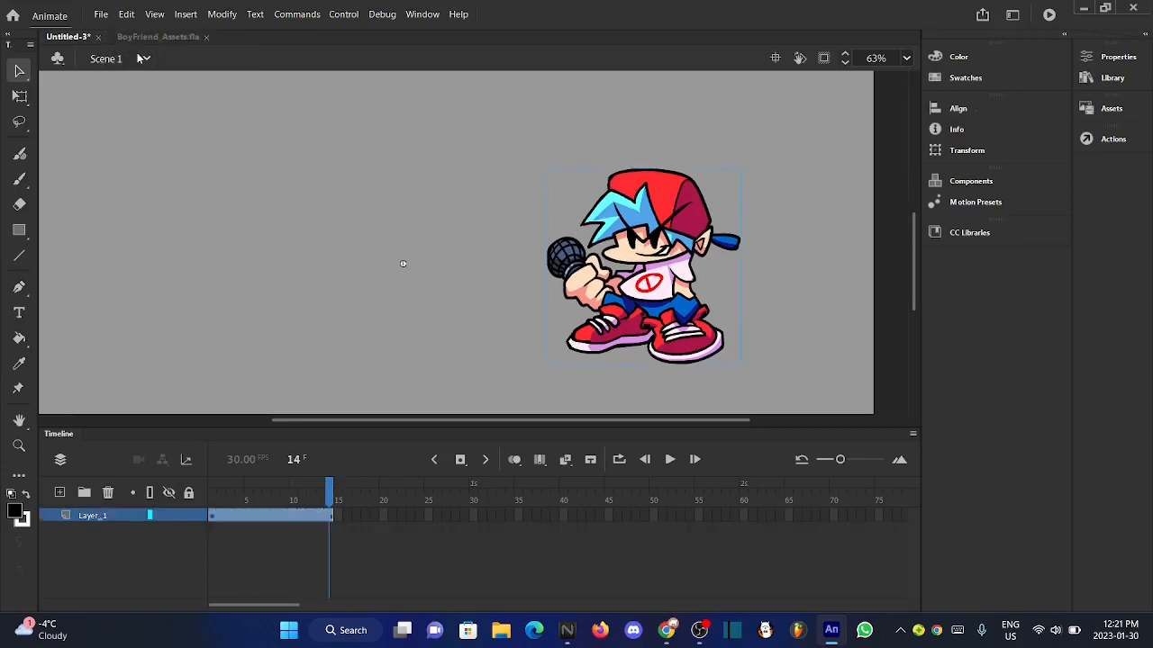
left_click(387, 304)
- Add a new layer above Layer_1 and select the Classic Brush for drawing on the empty area beside Boyfriend
scroll(710, 317, "down", 3)
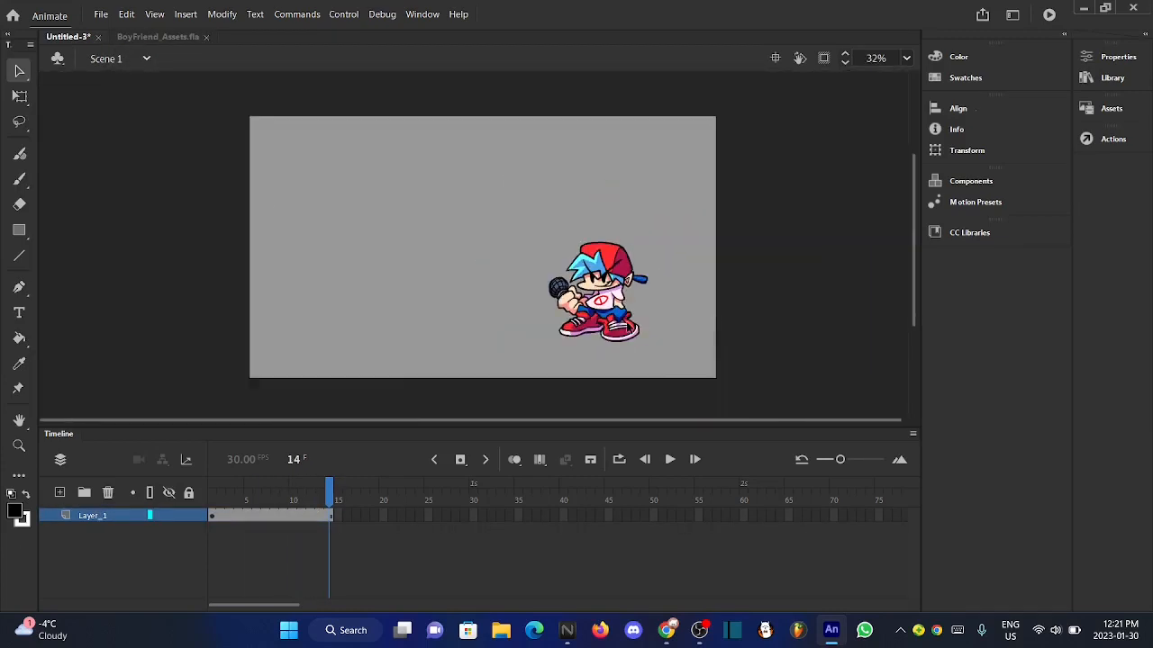
left_click(60, 493)
left_click(20, 179)
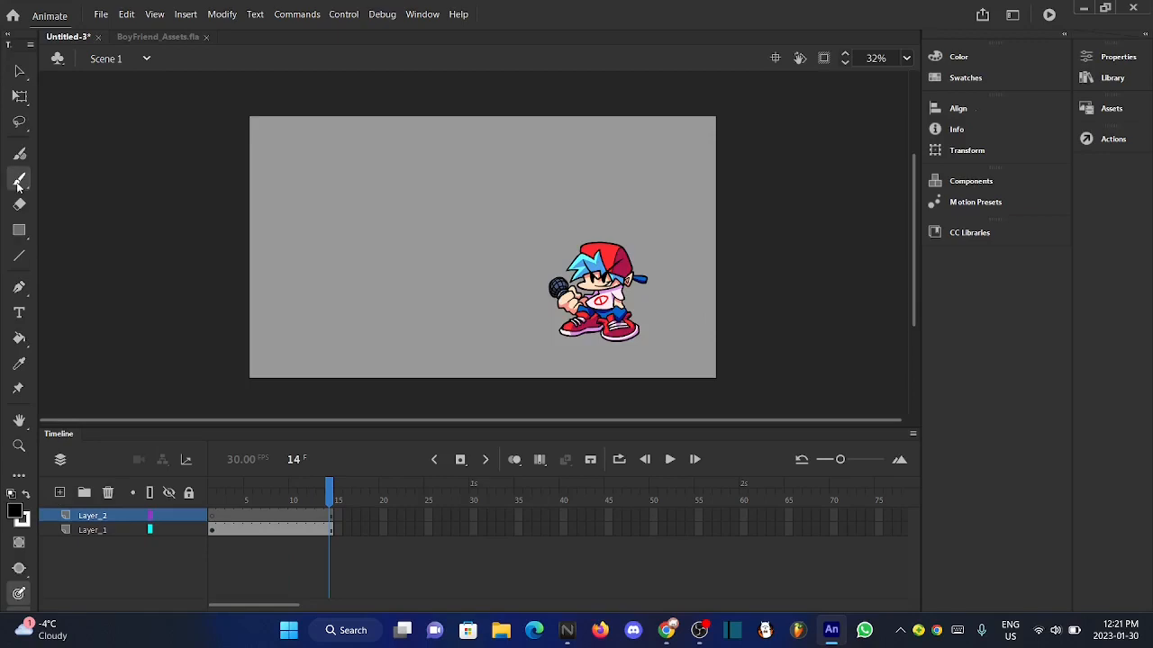
scroll(435, 290, "up", 3)
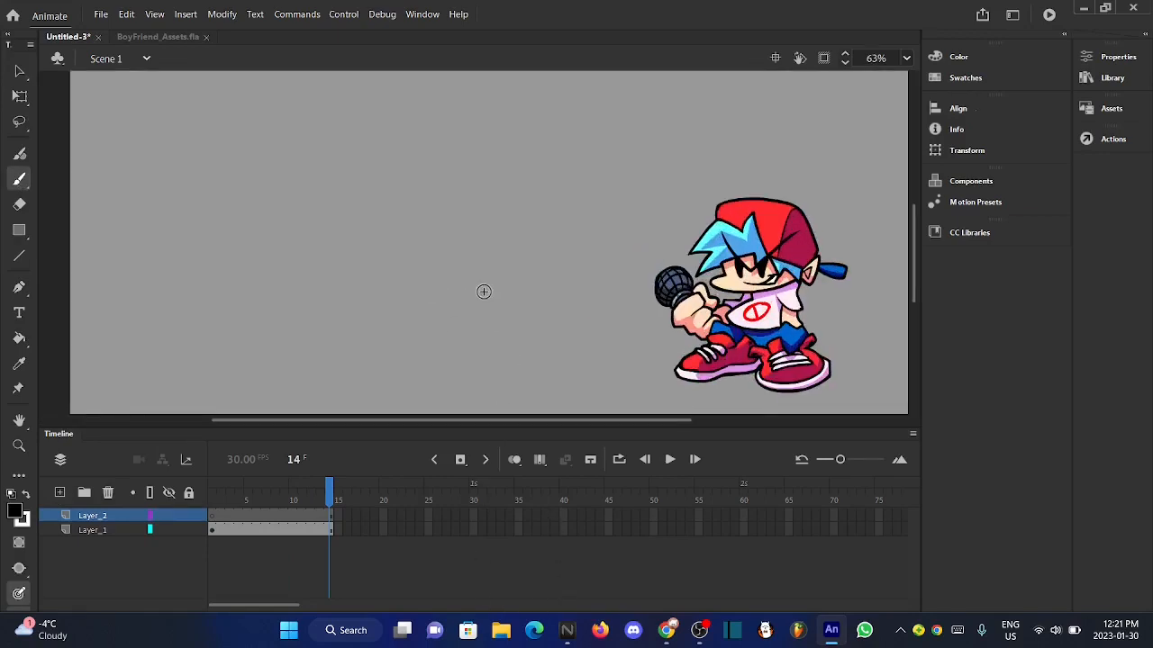
scroll(483, 290, "down", 2)
scroll(435, 284, "up", 3)
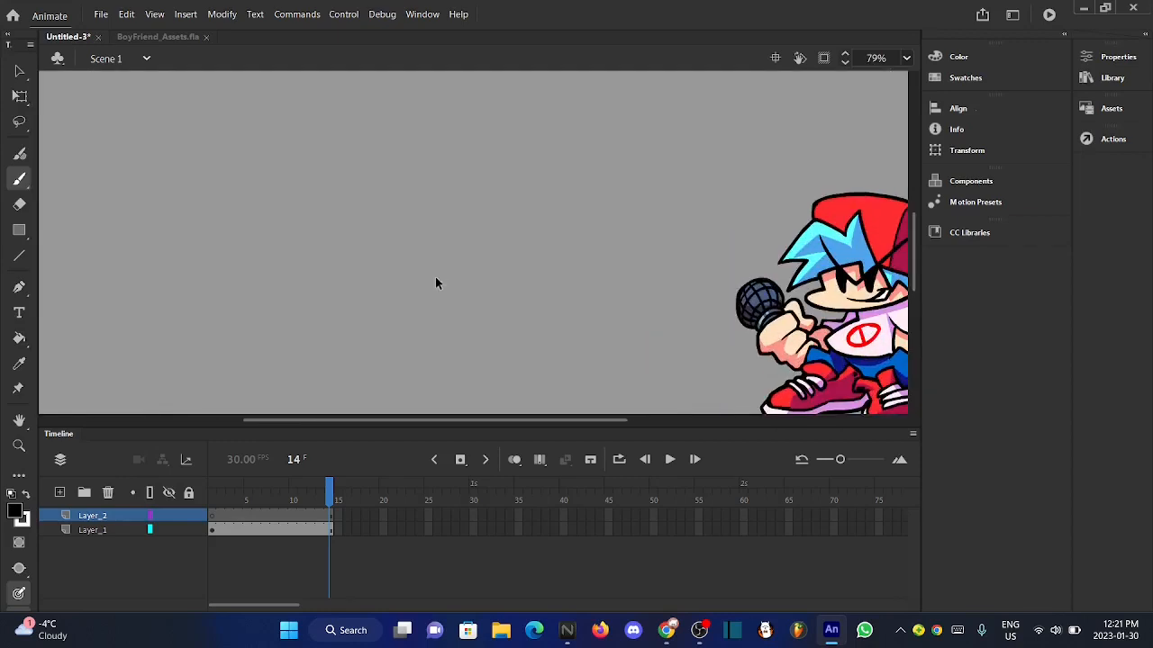
scroll(533, 262, "down", 1)
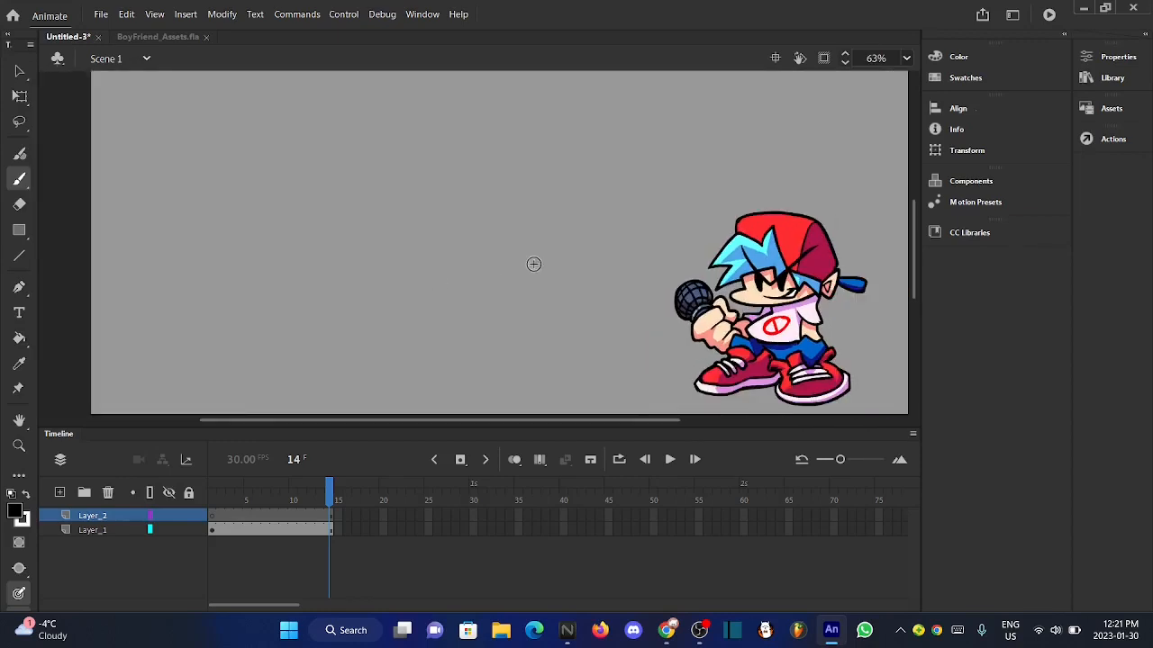
scroll(426, 250, "up", 1)
scroll(427, 205, "up", 2)
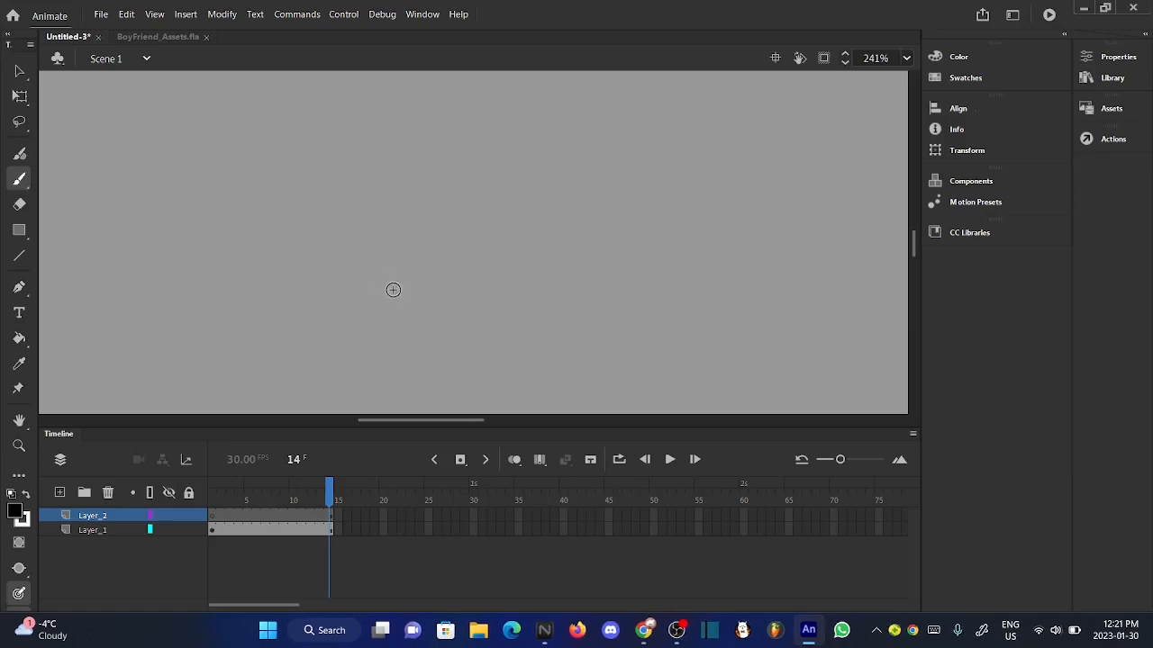
mouse_move(390, 288)
left_mouse_down()
mouse_move(378, 276)
mouse_move(402, 286)
mouse_move(465, 272)
left_mouse_up()
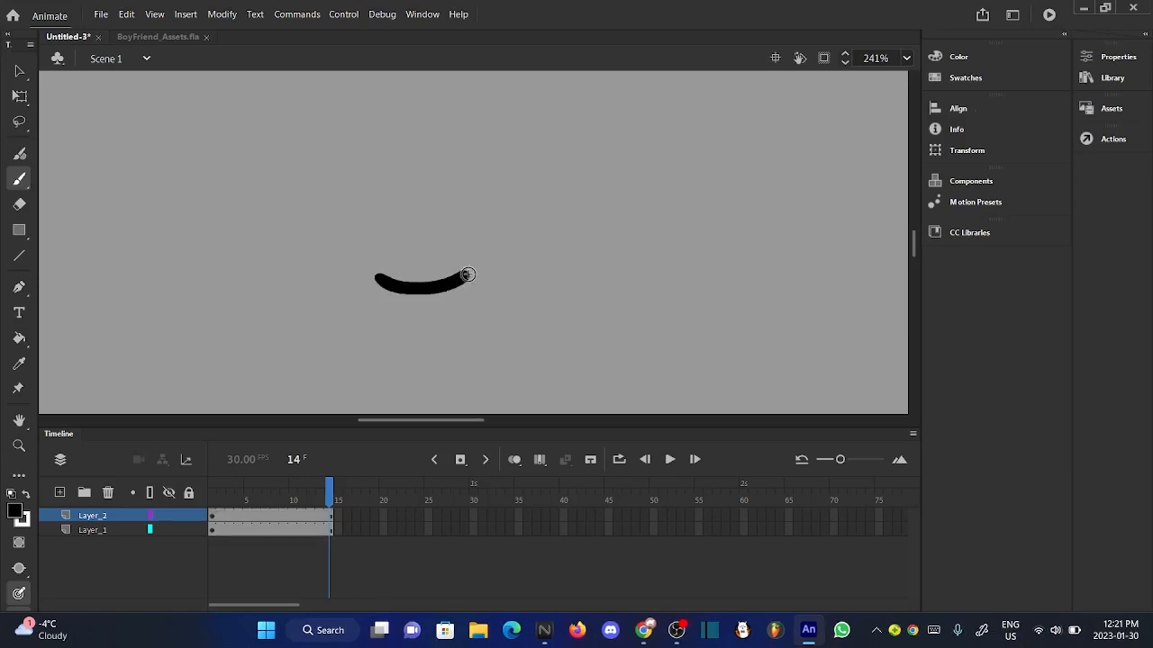
scroll(465, 272, "down", 3)
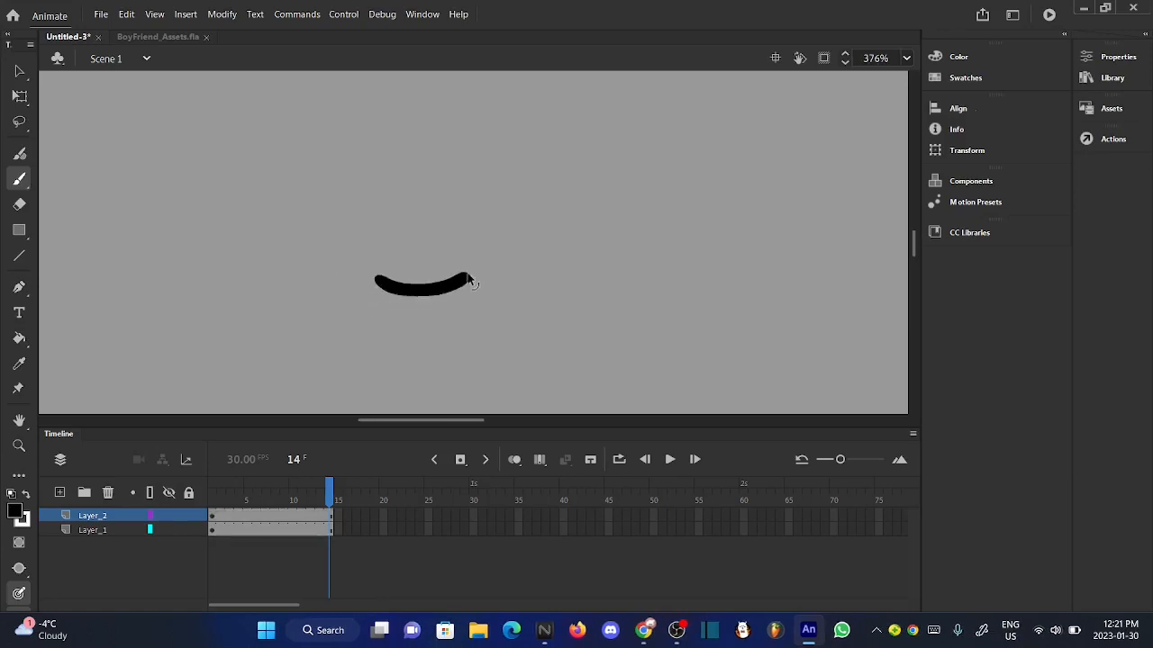
left_click(1112, 57)
left_click(16, 186)
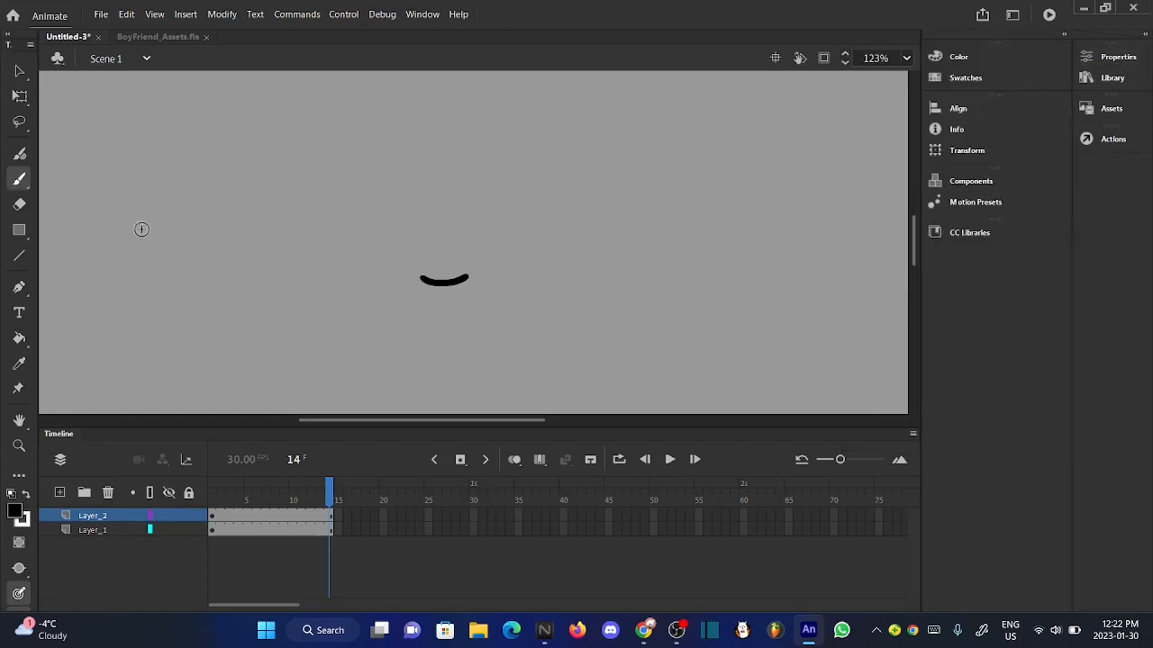
key("ctrl+z")
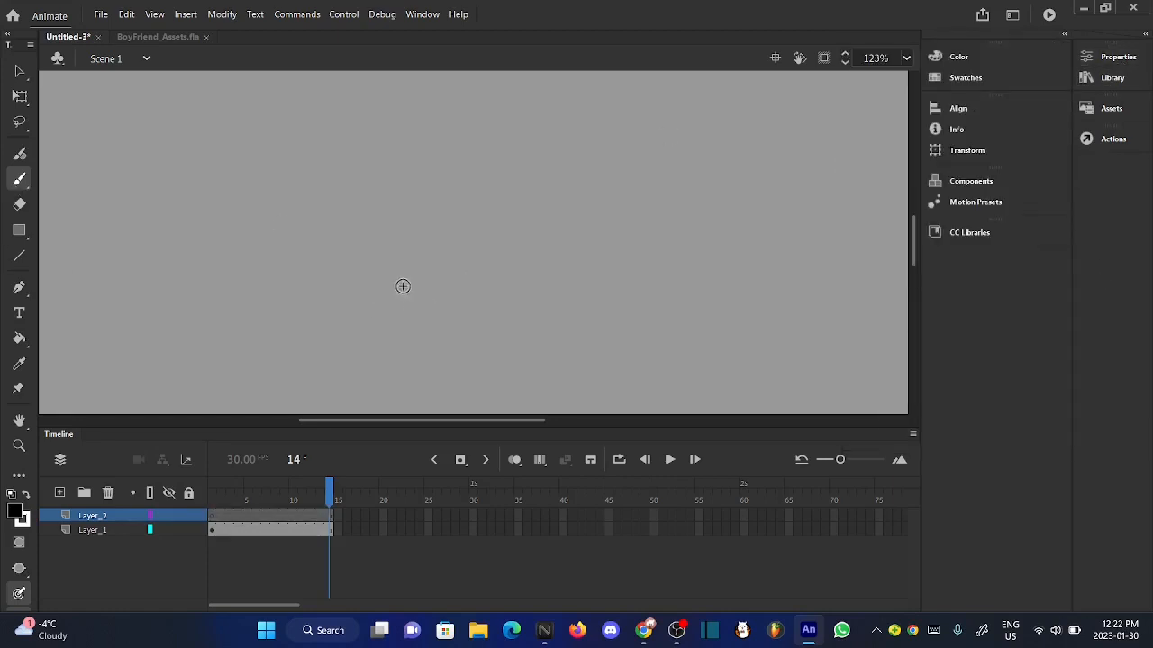
- Draw a closed, roughly circular black outline on Layer_2 in the empty area to Boyfriend's left
mouse_move(405, 300)
left_mouse_down()
mouse_move(466, 287)
mouse_move(489, 263)
mouse_move(500, 215)
mouse_move(479, 143)
mouse_move(454, 127)
mouse_move(379, 129)
mouse_move(350, 150)
mouse_move(327, 211)
left_mouse_up()
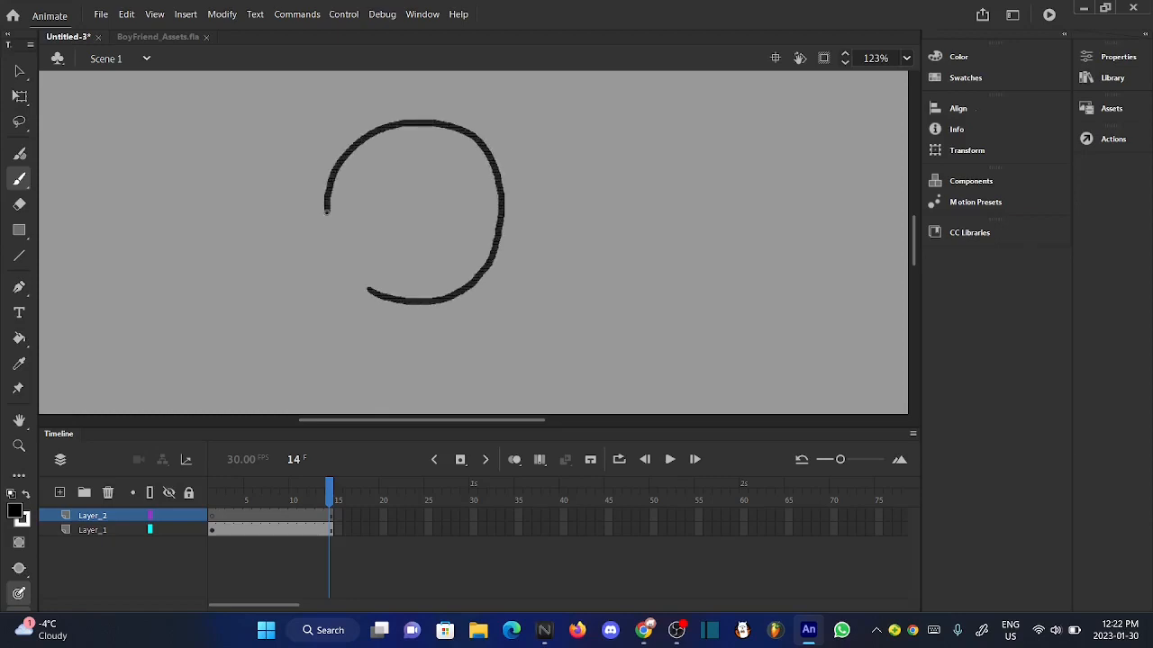
left_click_drag(354, 280, 371, 292)
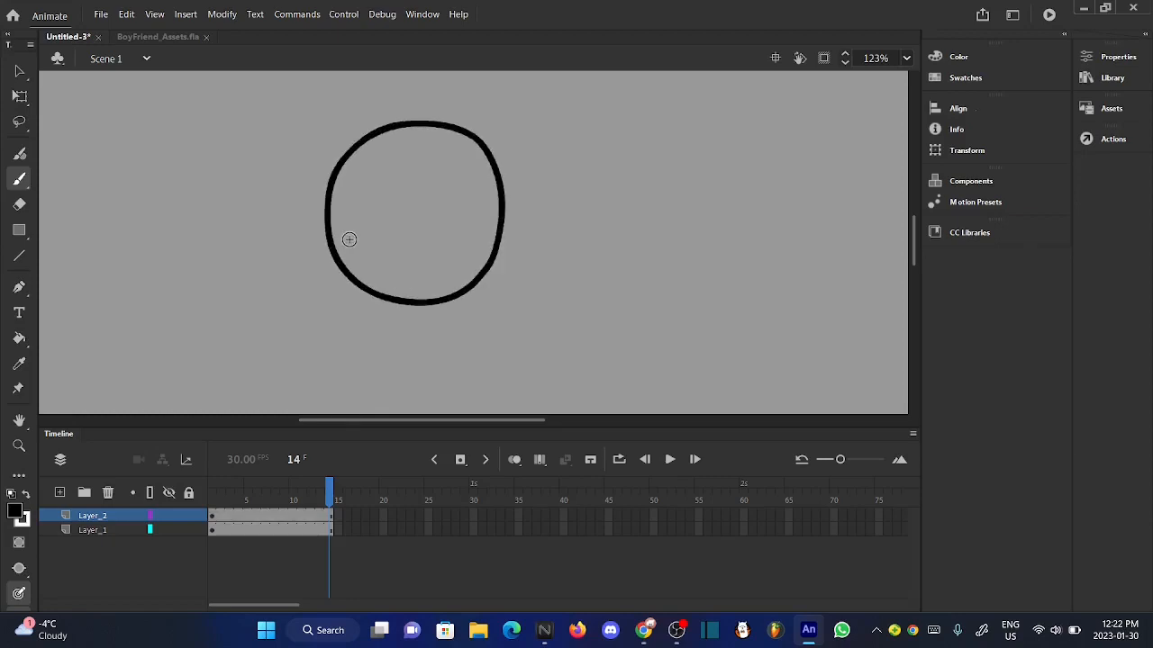
scroll(350, 244, "up", 3)
scroll(350, 244, "down", 6)
scroll(350, 244, "down", 1)
scroll(348, 238, "up", 4)
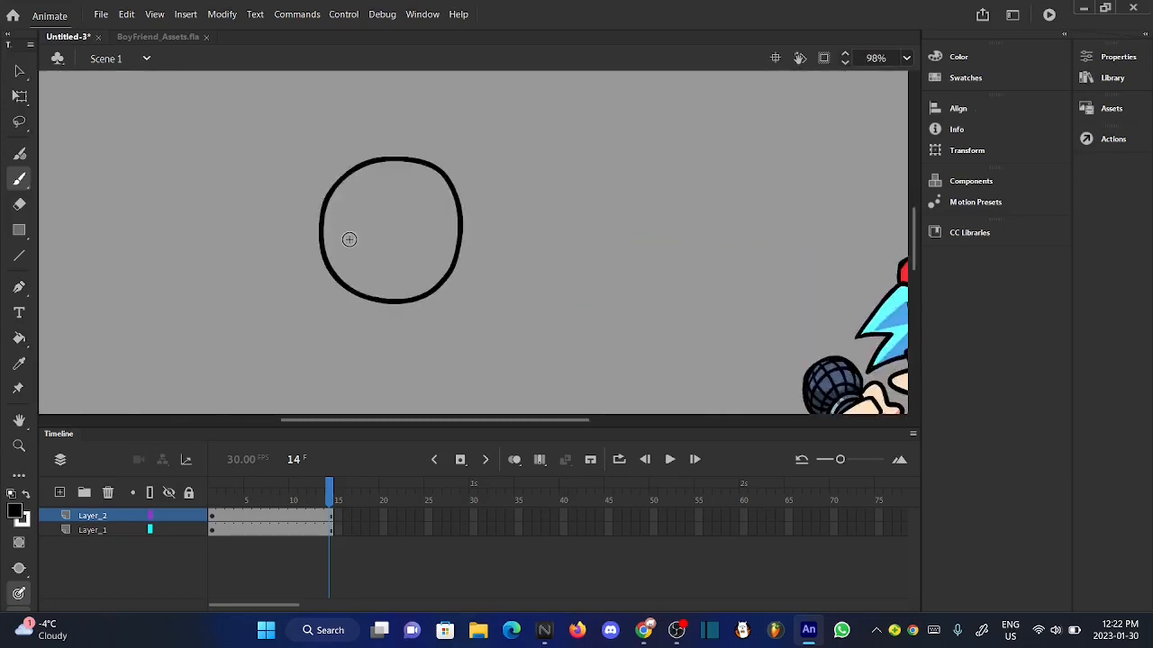
- Convert the circular head outline to a Graphic symbol named "guy idle"
left_click(16, 70)
scroll(300, 190, "up", 4)
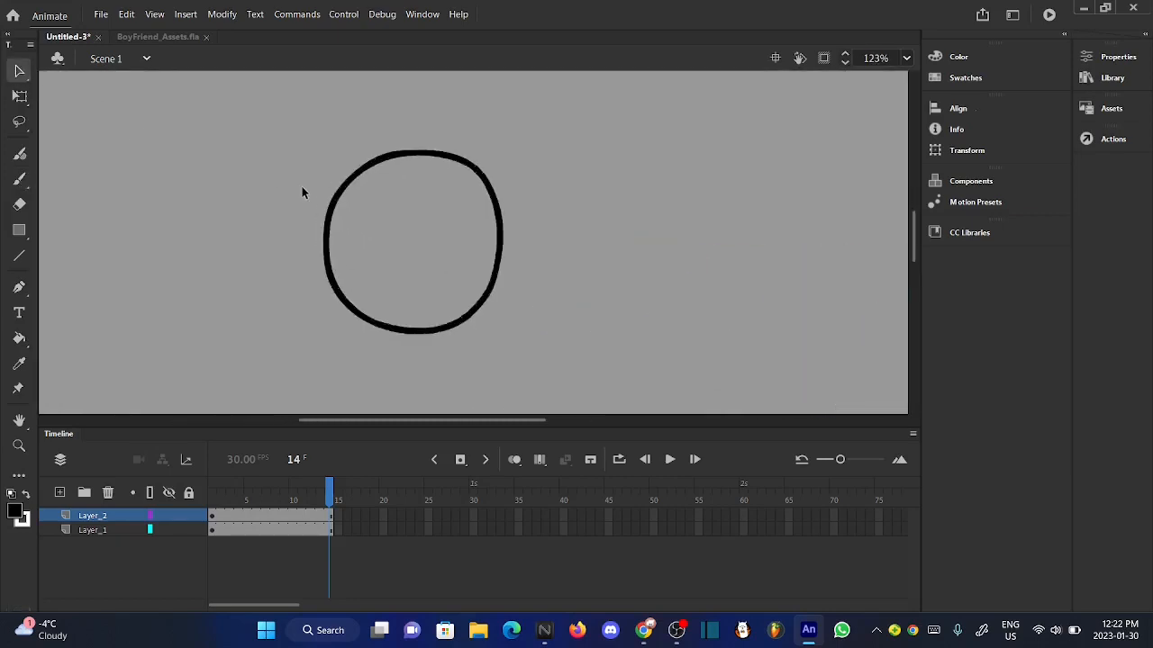
left_click_drag(263, 109, 618, 388)
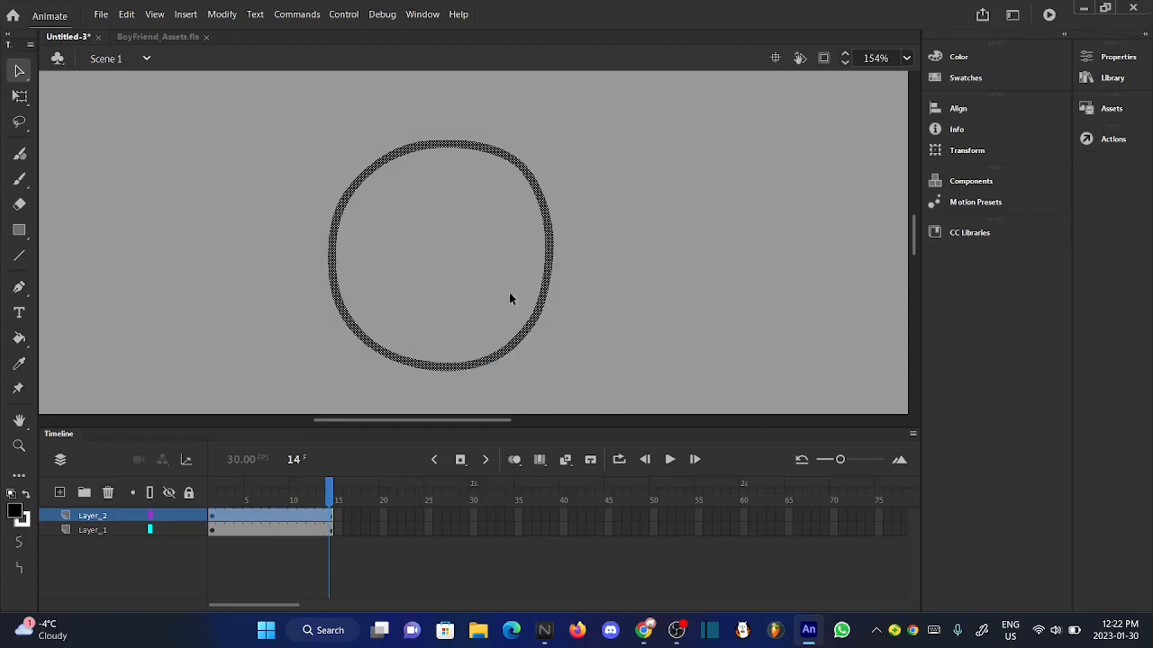
right_click(545, 300)
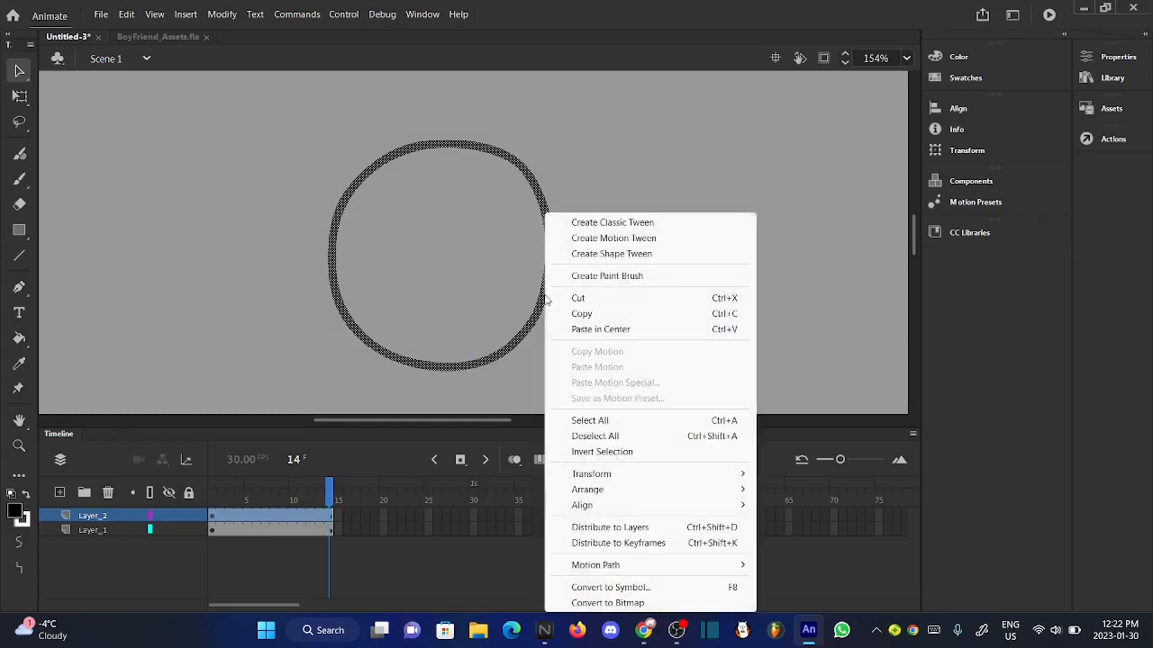
left_click(648, 586)
key("BackSpace")
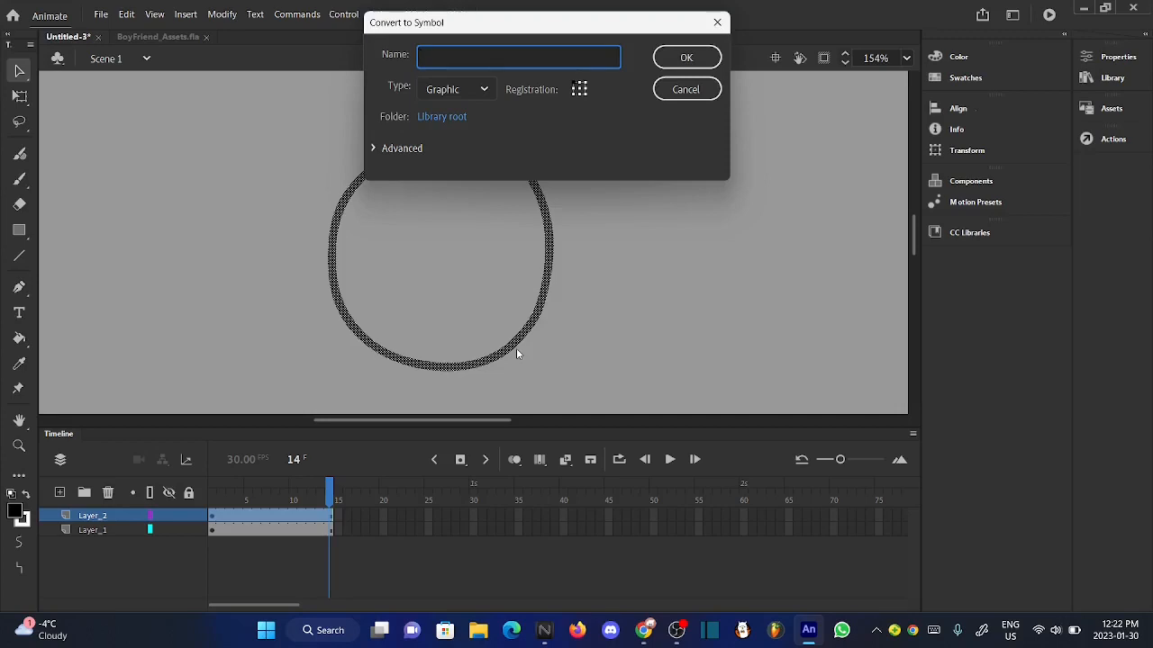
type("guy u")
key("BackSpace")
type("idle")
left_click(686, 52)
- Open the "guy idle" symbol for editing, then add a new layer and place it beneath Layer_1
double_click(540, 303)
left_click(617, 303)
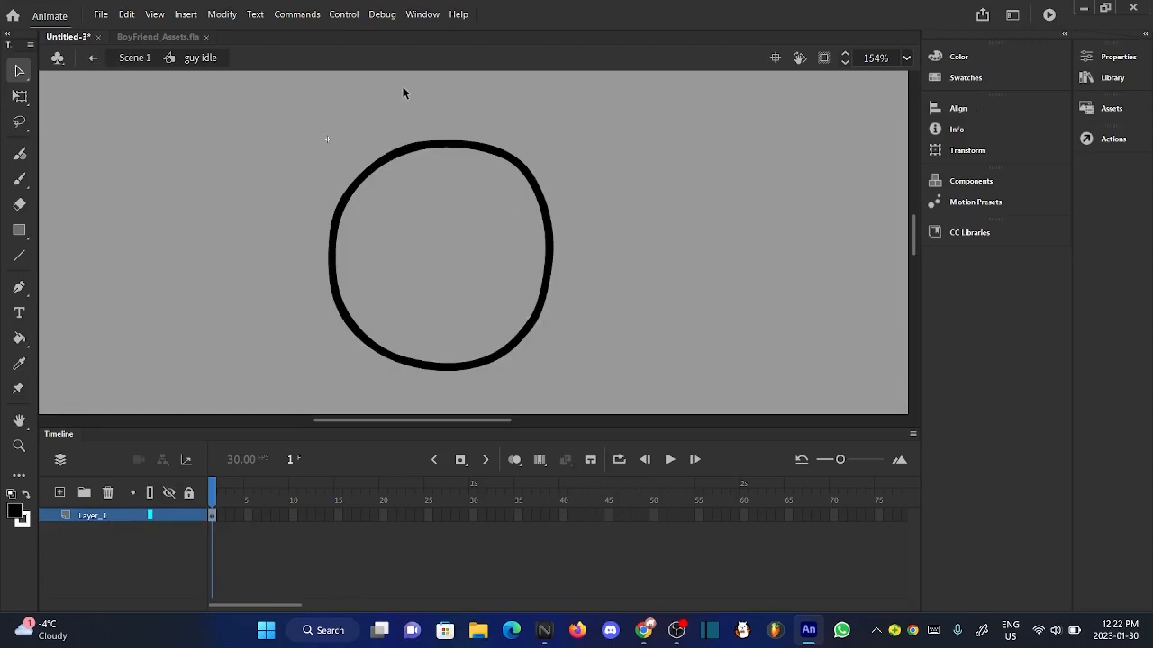
scroll(402, 86, "up", 3)
scroll(402, 86, "down", 4)
scroll(390, 240, "up", 3)
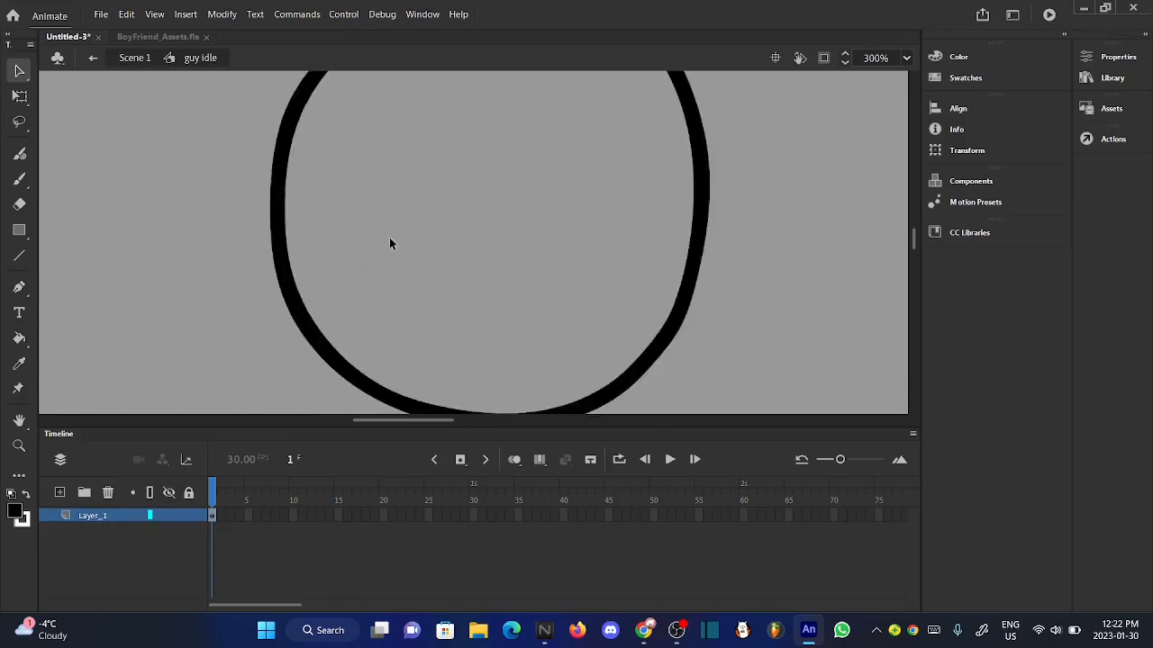
scroll(390, 240, "down", 3)
left_click(59, 492)
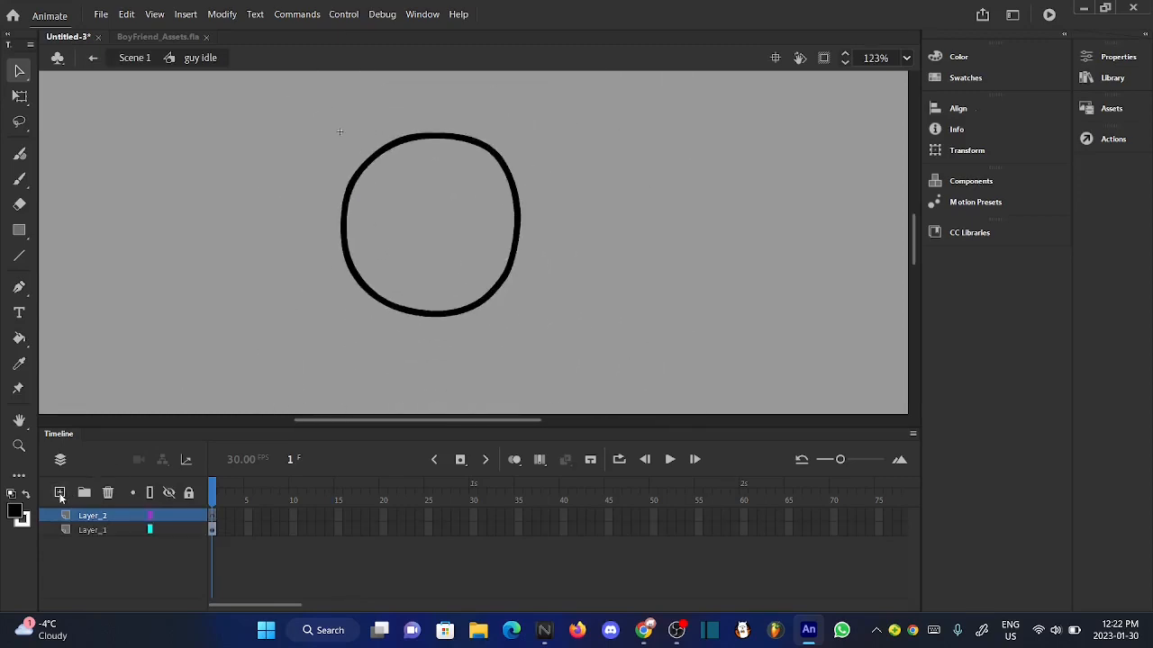
left_click_drag(101, 520, 103, 539)
- Draw the neck, shoulders and both sides of the torso below the head on Layer_2 with the Classic Brush
scroll(401, 226, "up", 3)
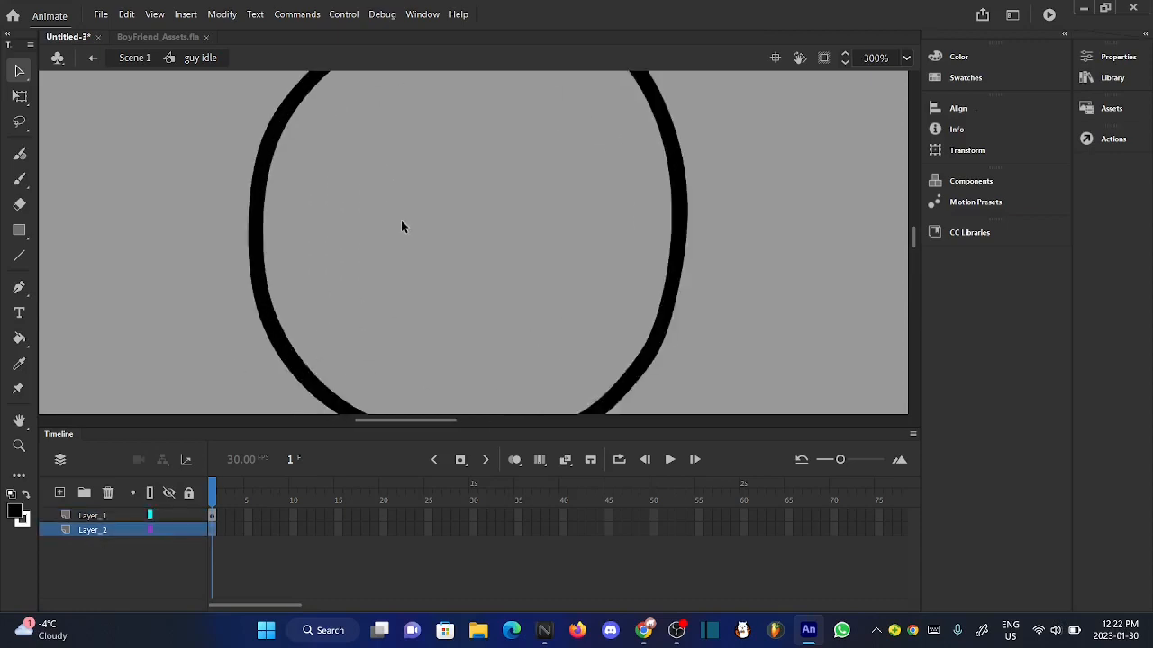
scroll(402, 226, "down", 5)
left_click(17, 180)
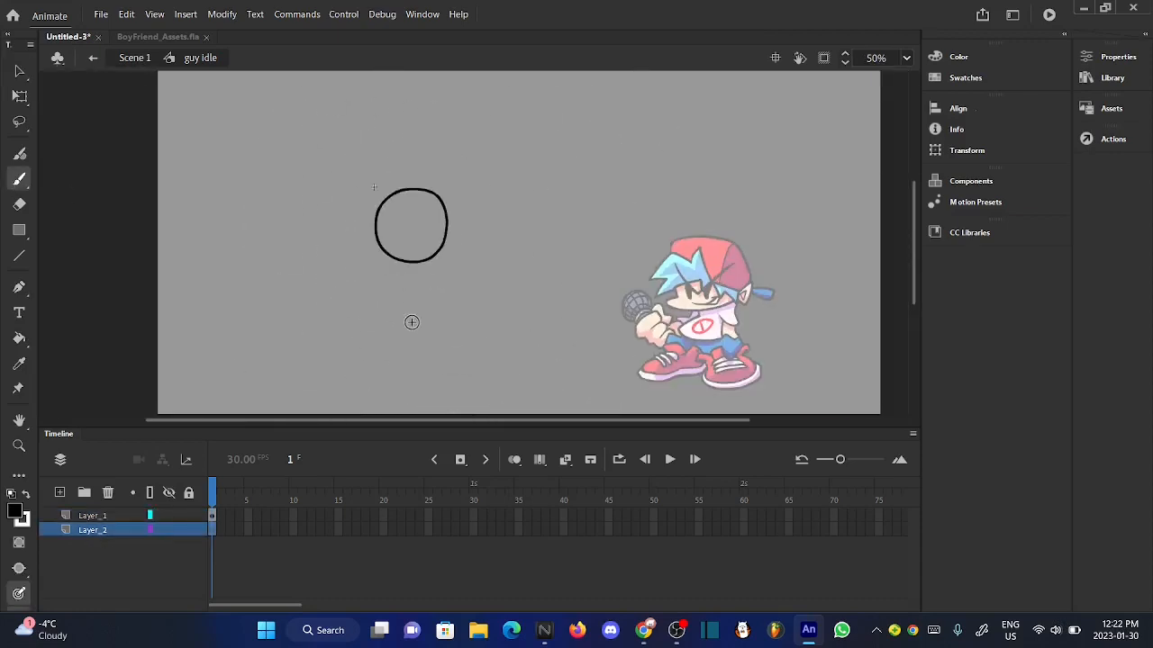
scroll(412, 320, "up", 5)
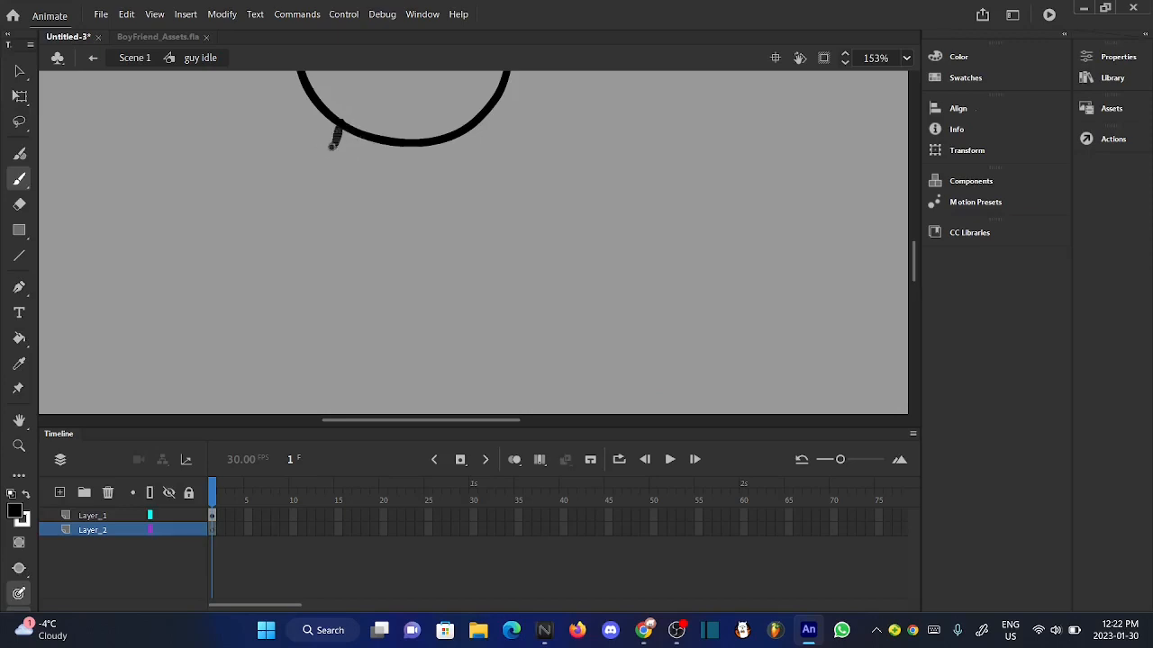
mouse_move(332, 145)
left_mouse_down()
mouse_move(279, 176)
mouse_move(275, 218)
mouse_move(328, 311)
mouse_move(350, 403)
left_mouse_up()
mouse_move(475, 371)
left_mouse_down()
mouse_move(478, 387)
mouse_move(448, 197)
mouse_move(416, 140)
left_mouse_up()
scroll(419, 141, "up", 2)
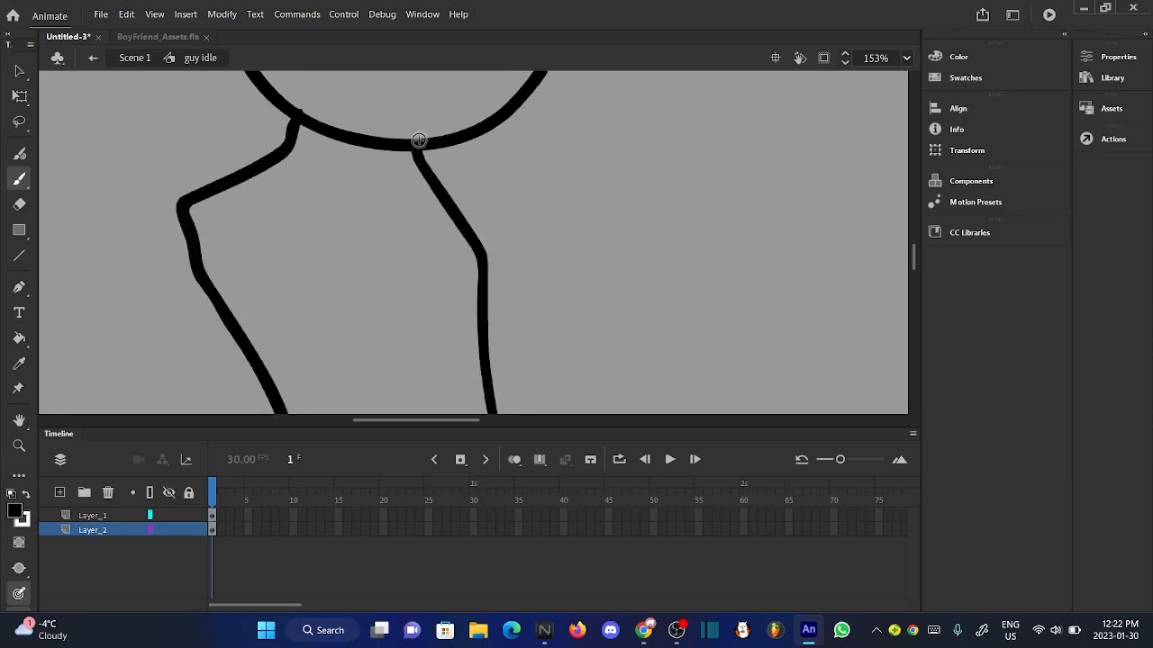
scroll(419, 141, "down", 2)
scroll(386, 290, "up", 2)
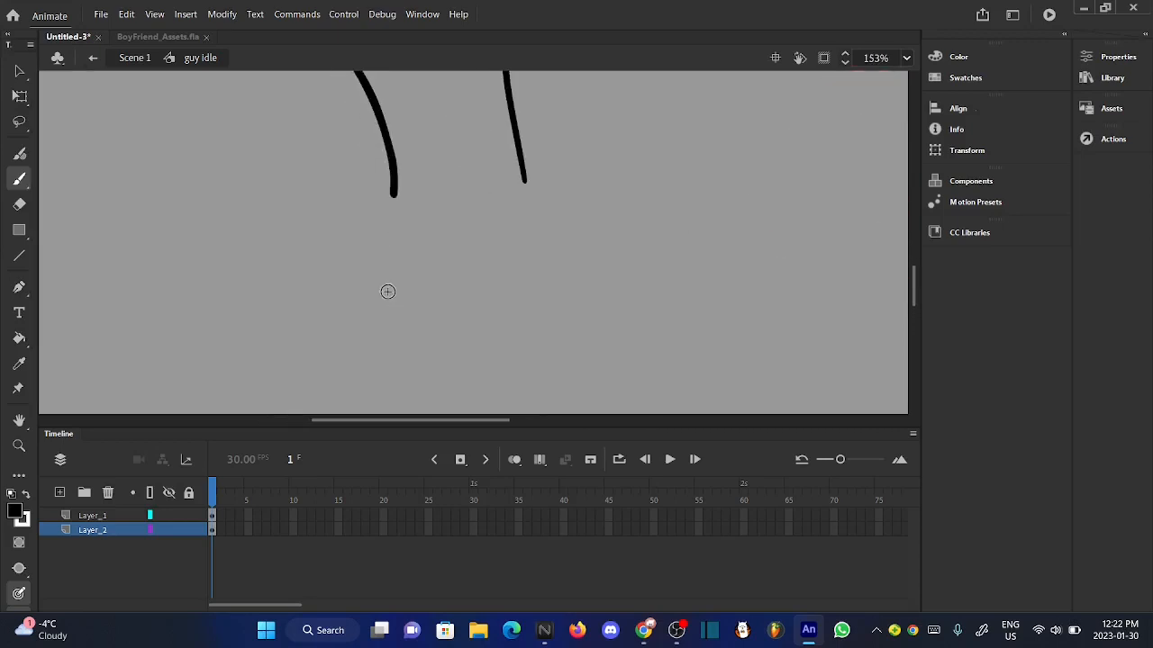
- Draw the character's legs below the torso on Layer_2, with an inner line separating the two
mouse_move(394, 191)
left_mouse_down()
mouse_move(348, 375)
mouse_move(436, 309)
mouse_move(472, 203)
left_mouse_up()
key("ctrl+z")
key("ctrl+z")
mouse_move(394, 191)
left_mouse_down()
mouse_move(349, 391)
mouse_move(431, 330)
mouse_move(472, 197)
mouse_move(507, 243)
mouse_move(489, 367)
left_mouse_up()
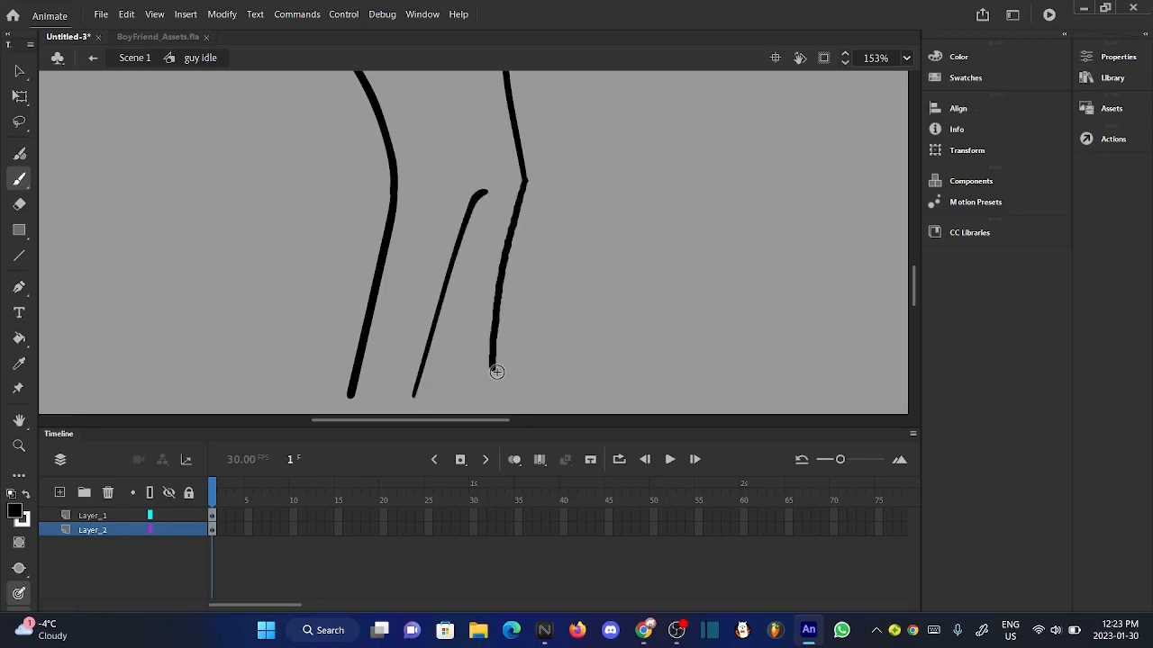
scroll(494, 371, "up", 2)
scroll(496, 371, "down", 3)
scroll(445, 220, "up", 2)
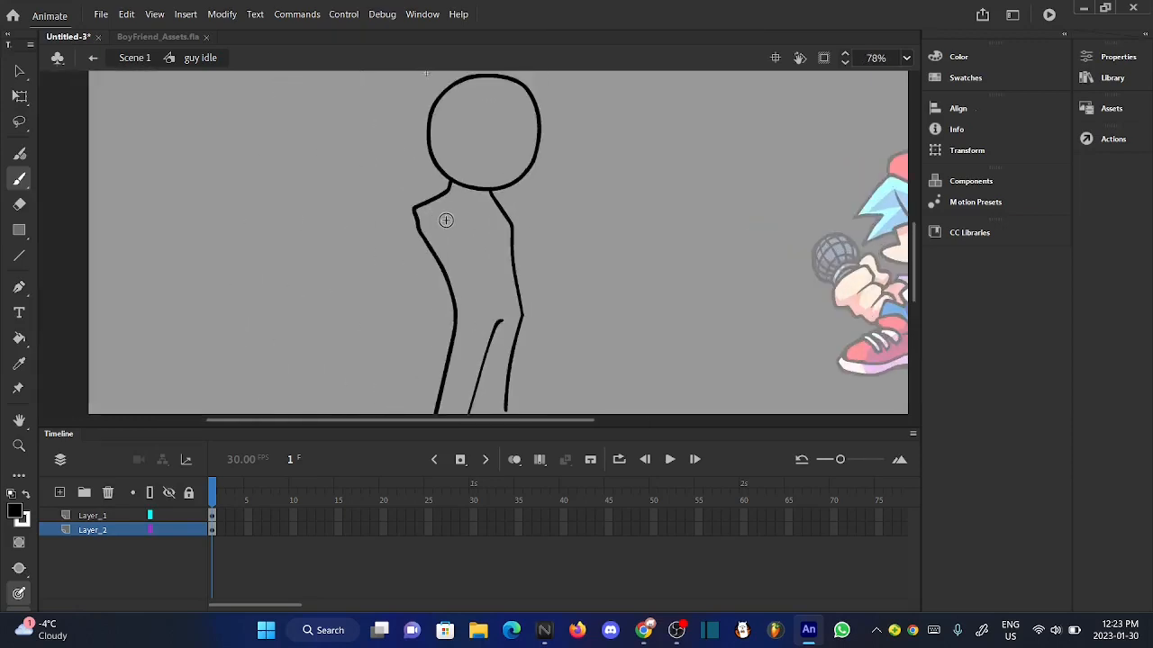
- Add a layer between Layer_1 and Layer_2 and draw a hanging arm on it from the outer shoulder point
left_click(60, 492)
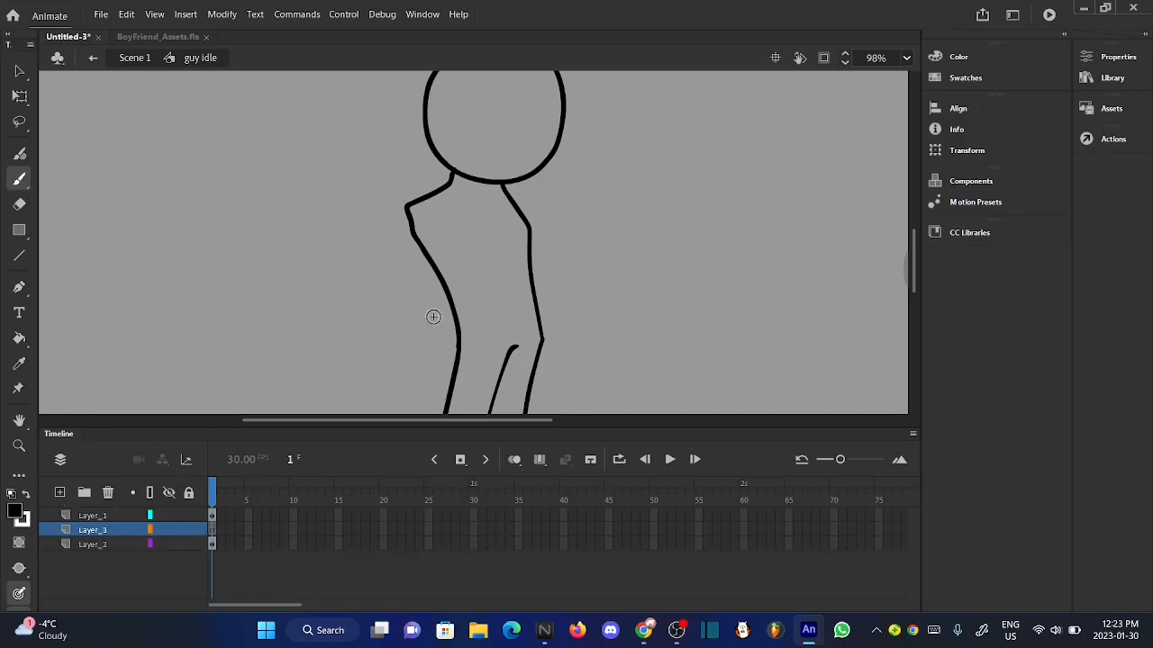
scroll(433, 317, "up", 4)
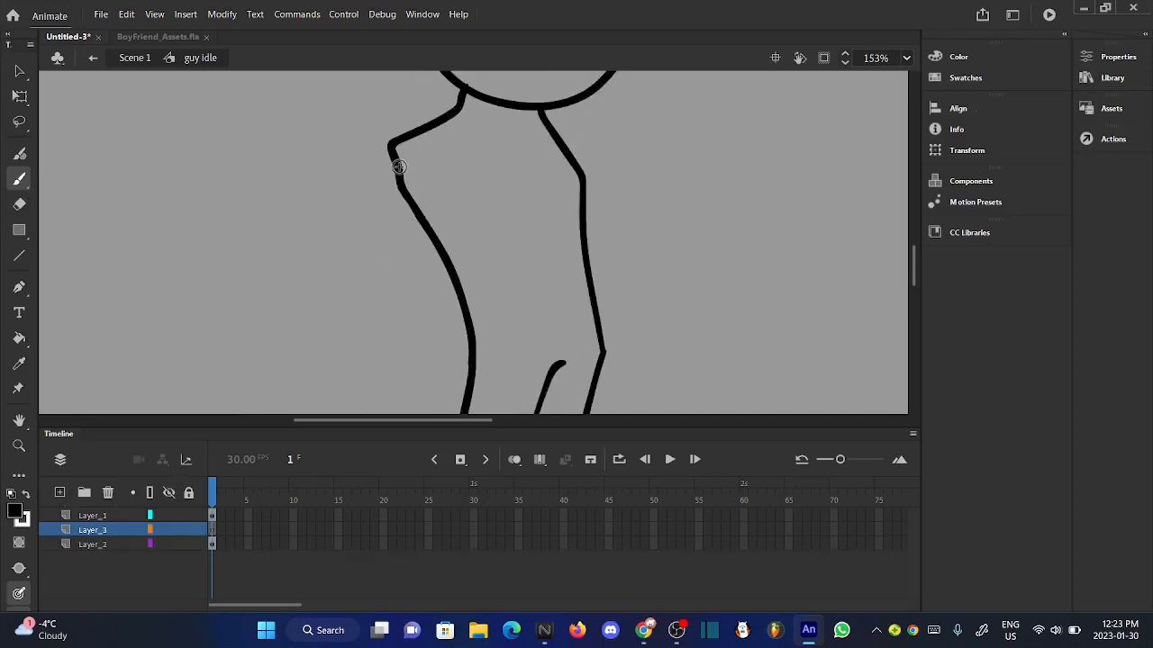
left_click_drag(391, 144, 327, 385)
key("ctrl+z")
left_click_drag(389, 153, 359, 395)
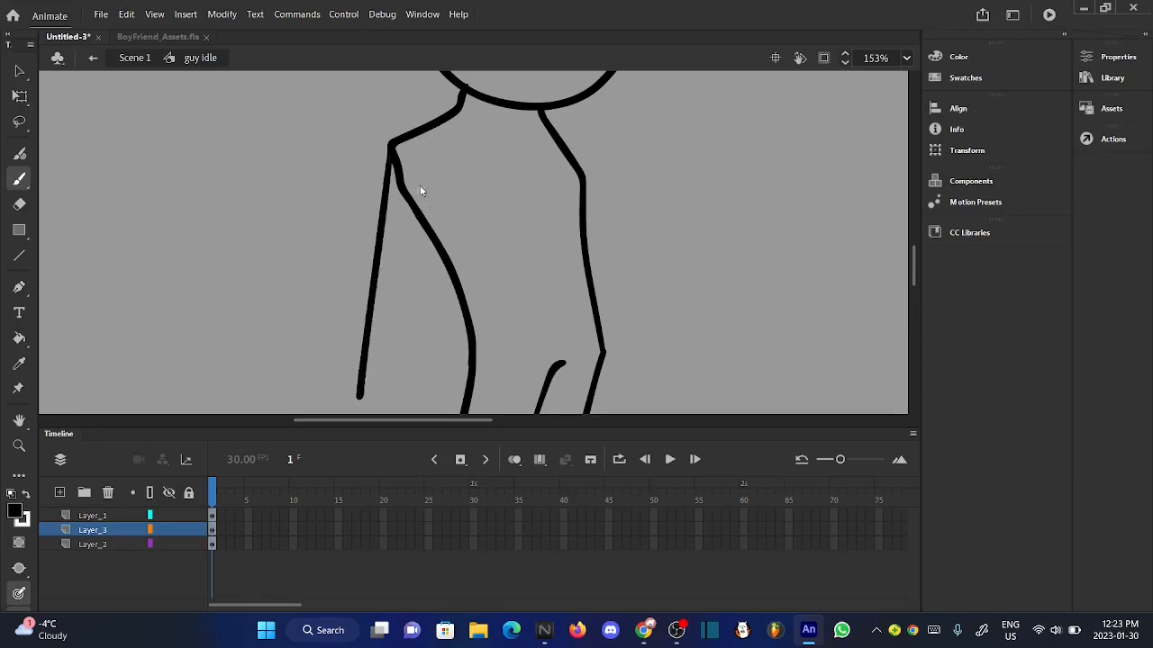
key("ctrl+z")
mouse_move(425, 302)
left_mouse_down()
mouse_move(431, 179)
mouse_move(407, 149)
mouse_move(378, 207)
mouse_move(354, 363)
left_mouse_up()
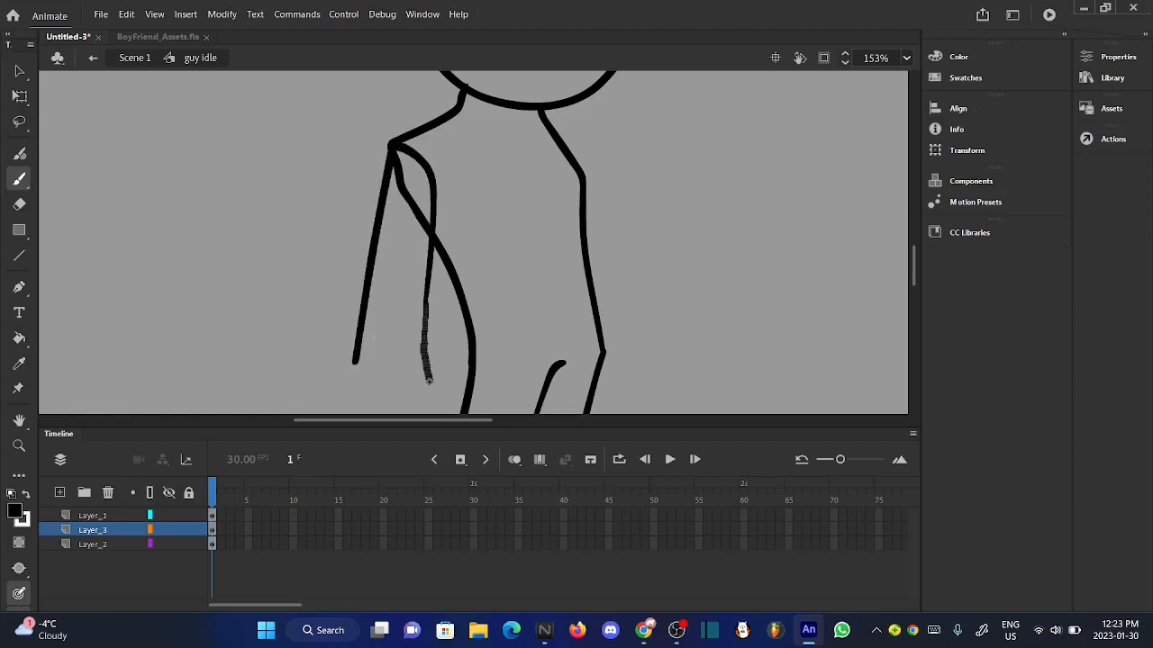
- Draw a simple angular hand with a thumb line at the lower end of the hanging arm on Layer_3
scroll(402, 259, "down", 5)
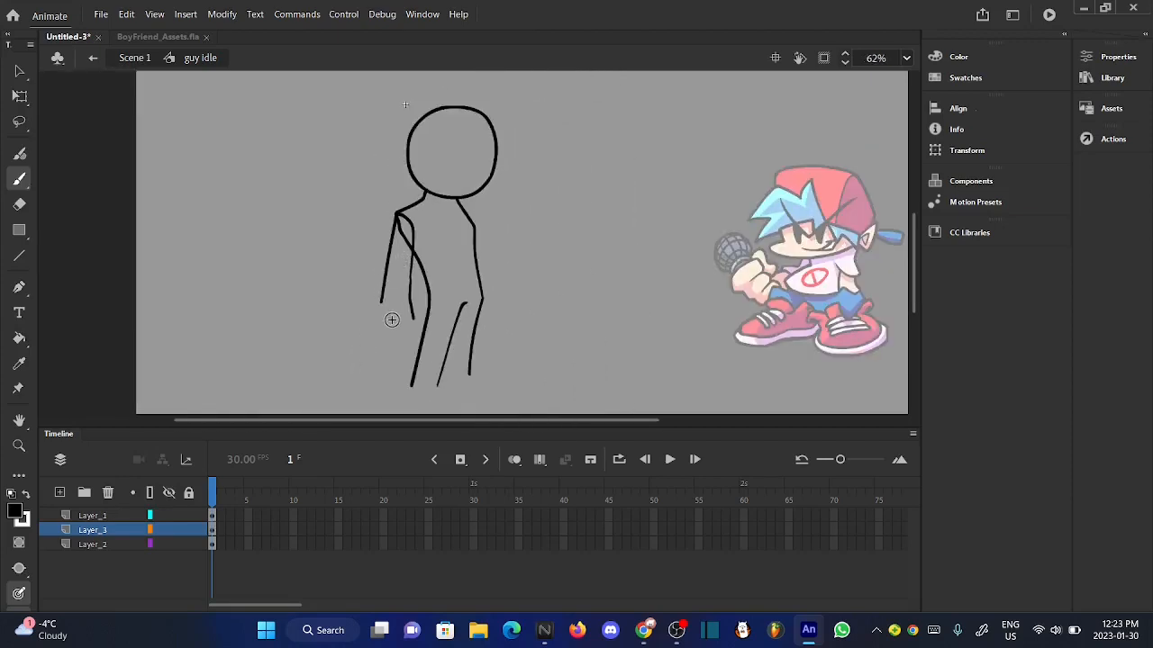
scroll(390, 321, "up", 5)
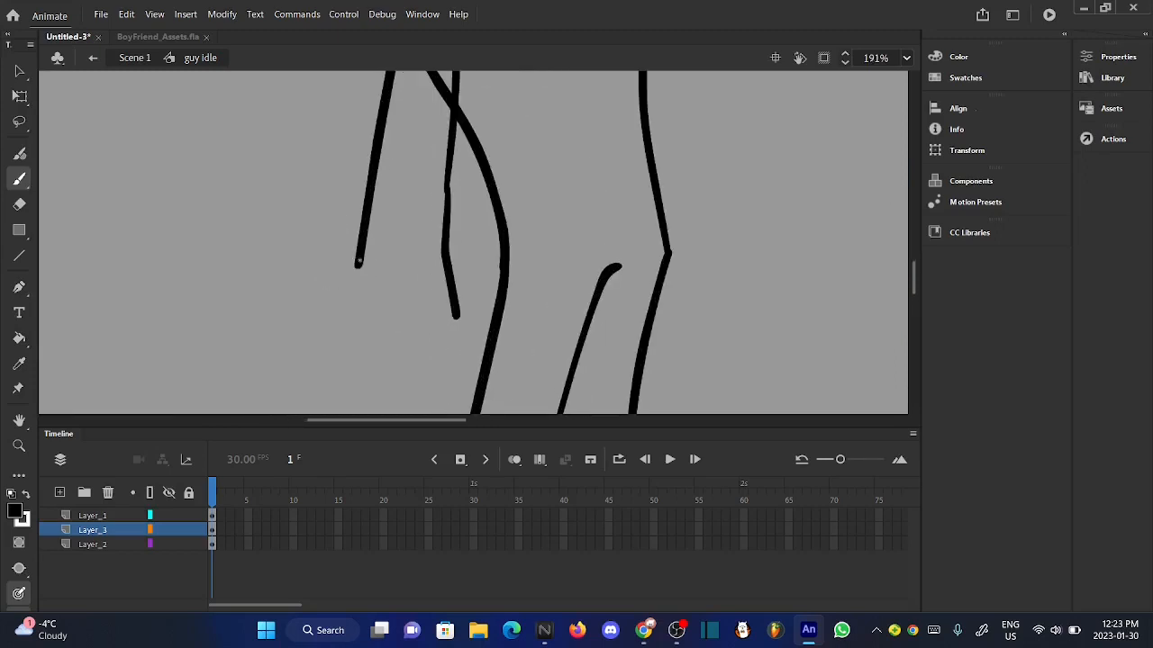
mouse_move(359, 262)
left_mouse_down()
mouse_move(362, 329)
mouse_move(437, 355)
mouse_move(434, 311)
left_mouse_up()
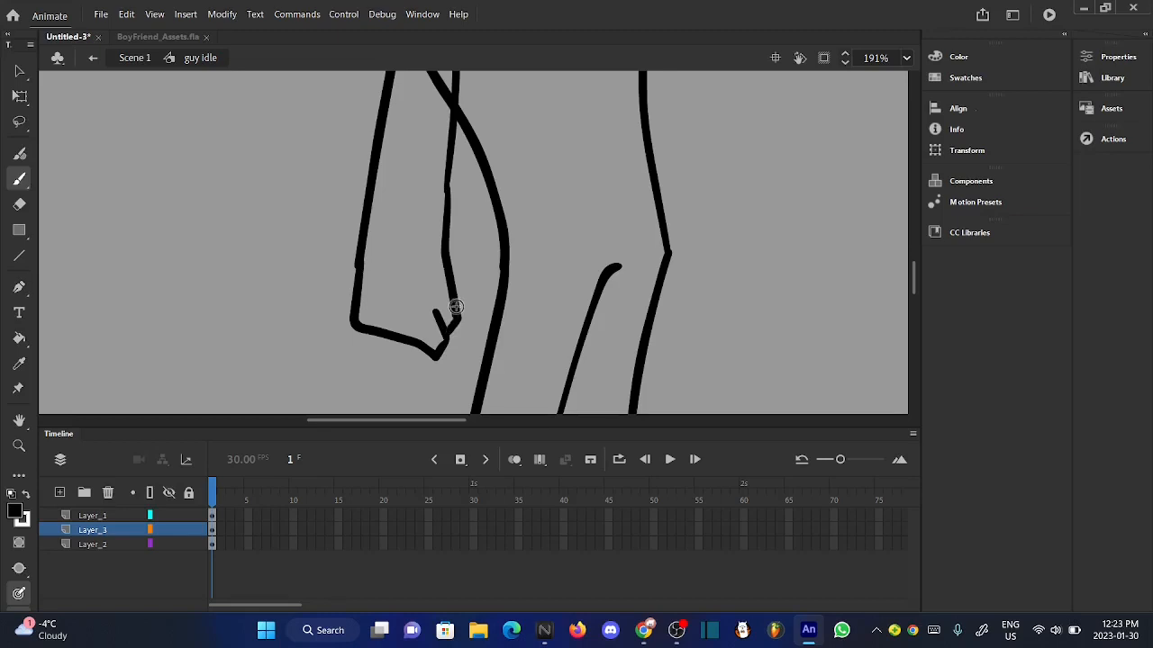
- Add a layer at the bottom of the stack and draw the outlines of a gripping hand beside the torso on it
scroll(451, 319, "down", 4)
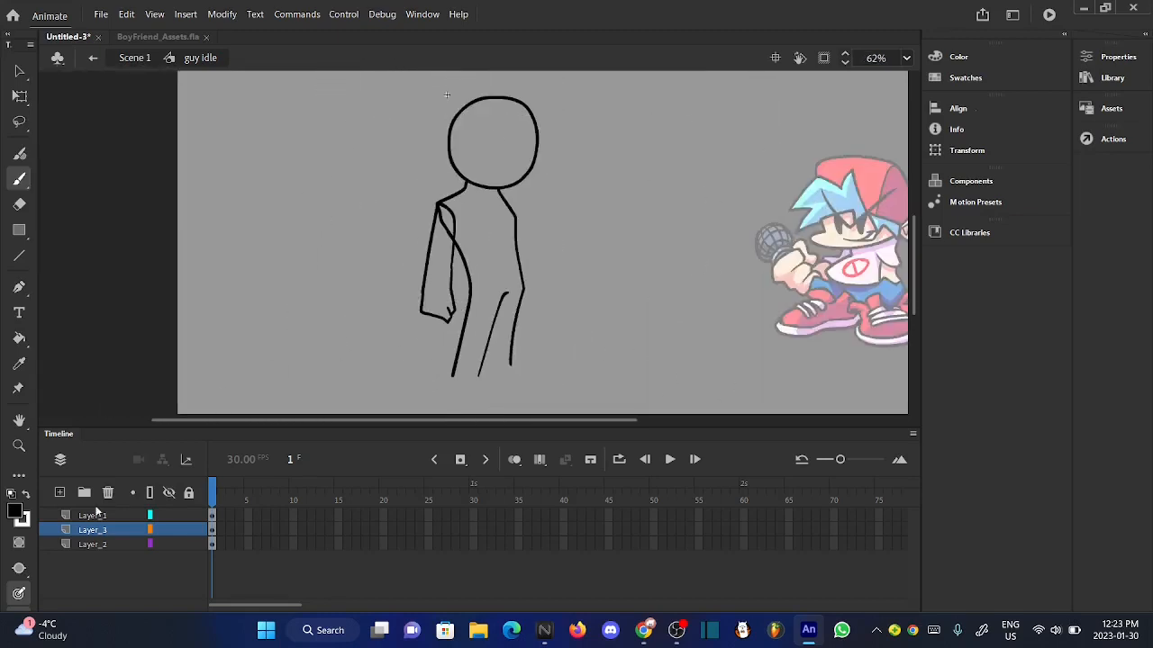
left_click(59, 493)
left_click_drag(98, 531, 99, 562)
scroll(543, 262, "up", 3)
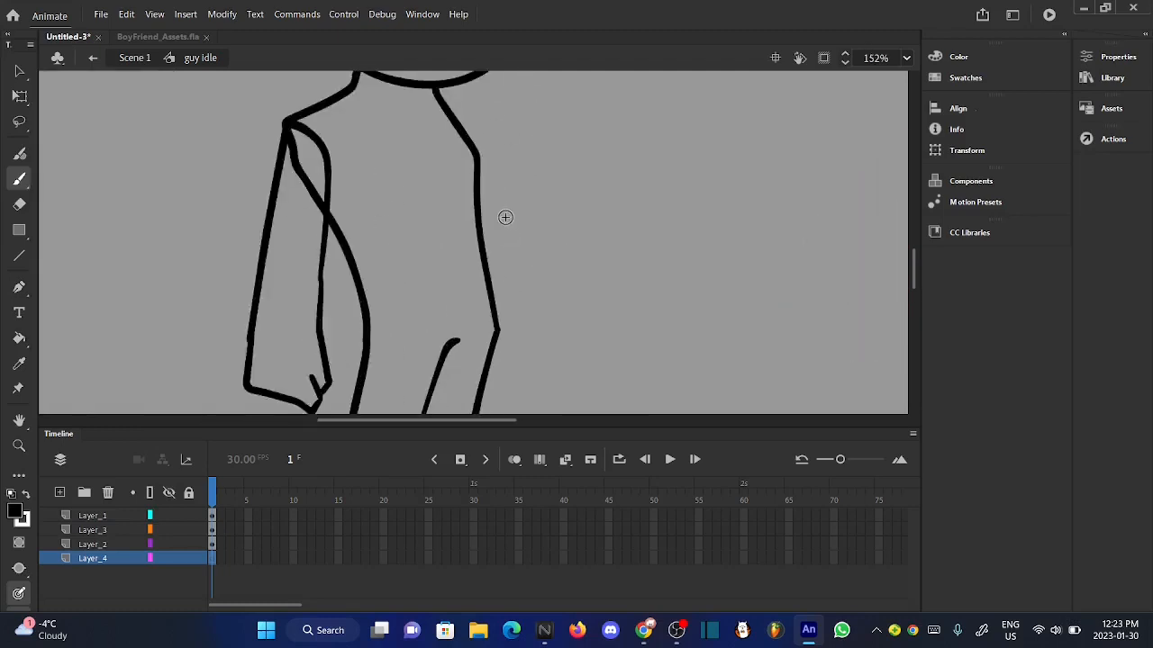
scroll(504, 215, "up", 2)
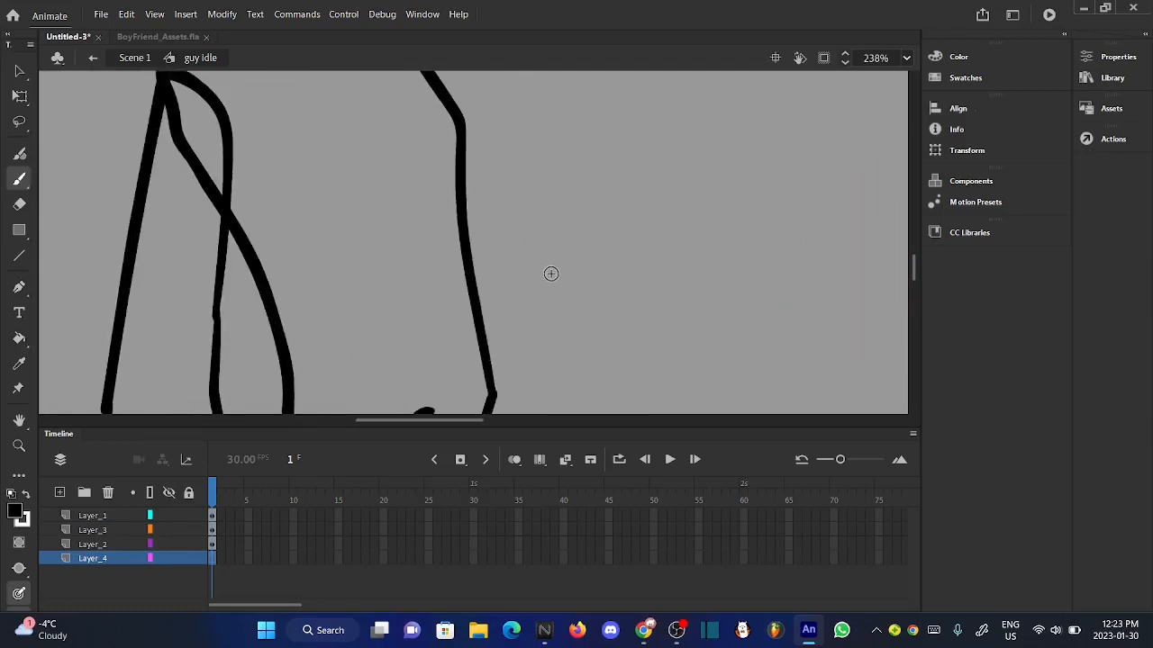
mouse_move(564, 229)
left_mouse_down()
mouse_move(593, 238)
mouse_move(610, 260)
mouse_move(583, 280)
left_mouse_up()
mouse_move(662, 350)
left_mouse_down()
mouse_move(700, 306)
mouse_move(717, 238)
mouse_move(708, 221)
mouse_move(647, 196)
mouse_move(630, 211)
mouse_move(651, 253)
left_mouse_up()
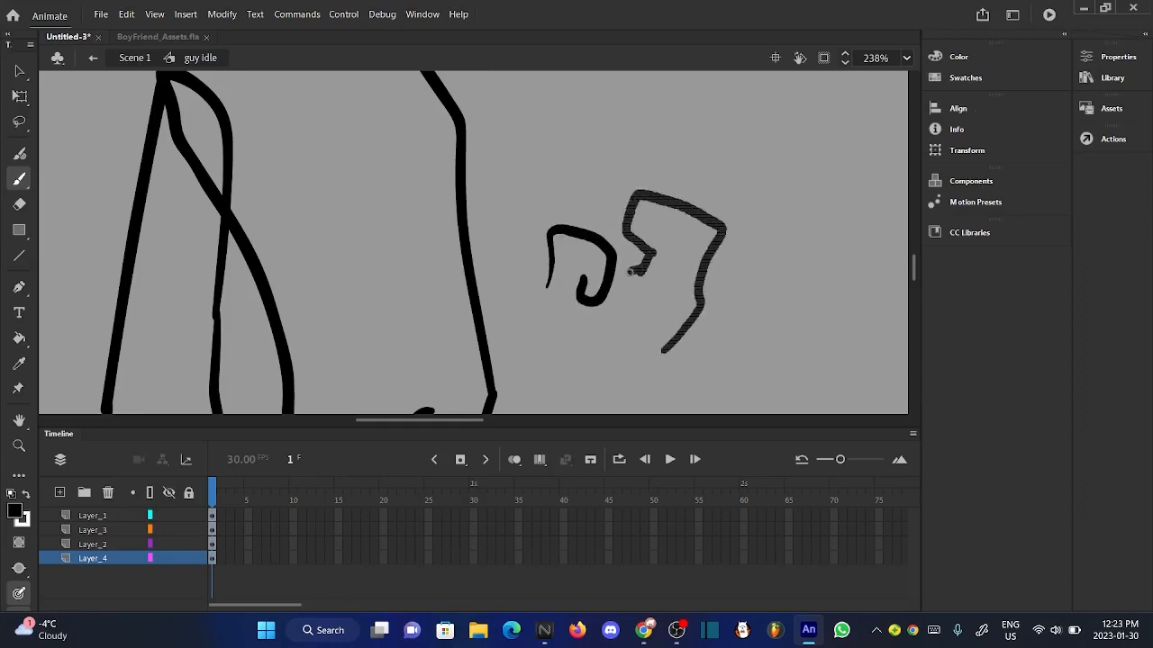
mouse_move(619, 289)
left_mouse_down()
mouse_move(631, 326)
mouse_move(662, 351)
left_mouse_up()
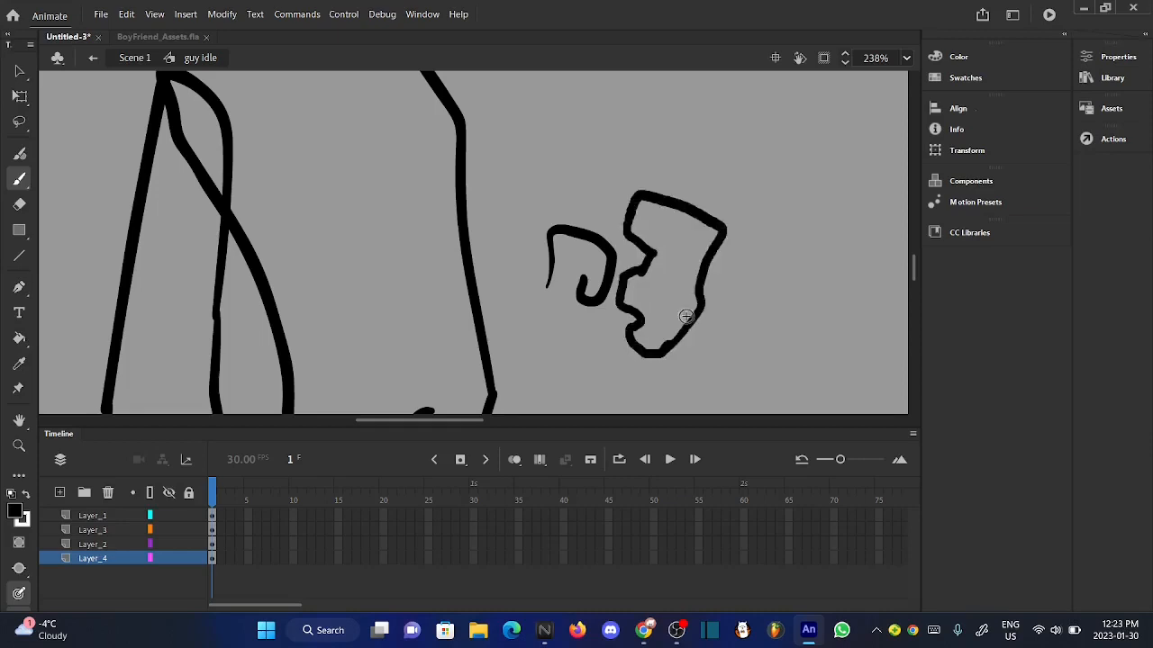
scroll(682, 259, "down", 5)
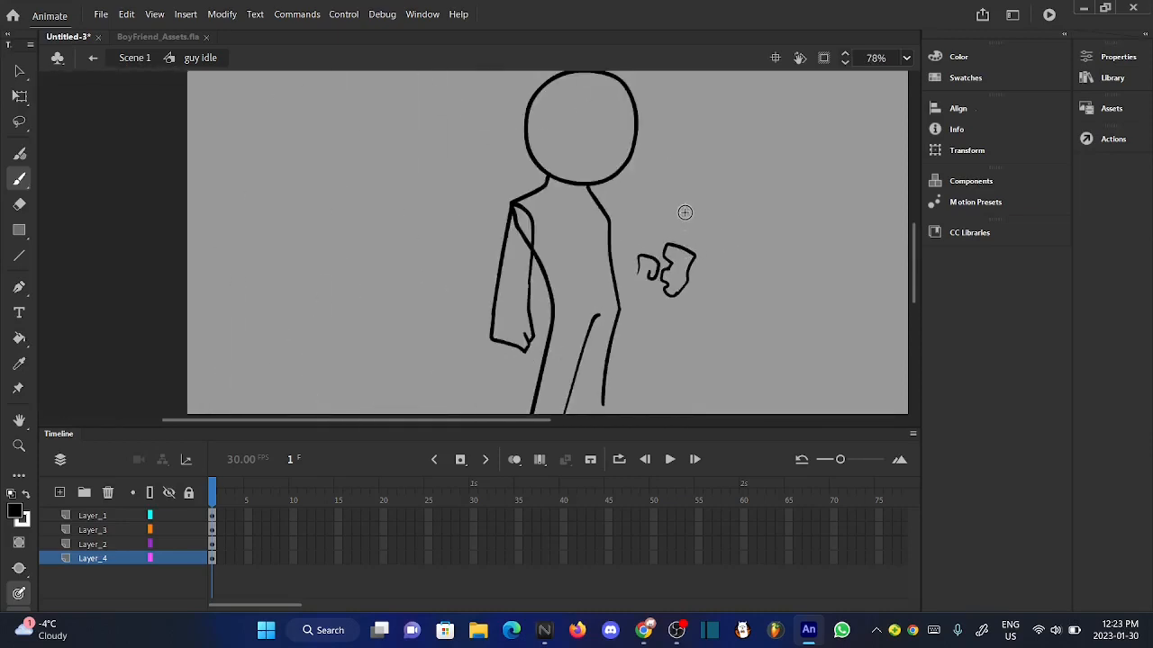
scroll(682, 213, "up", 4)
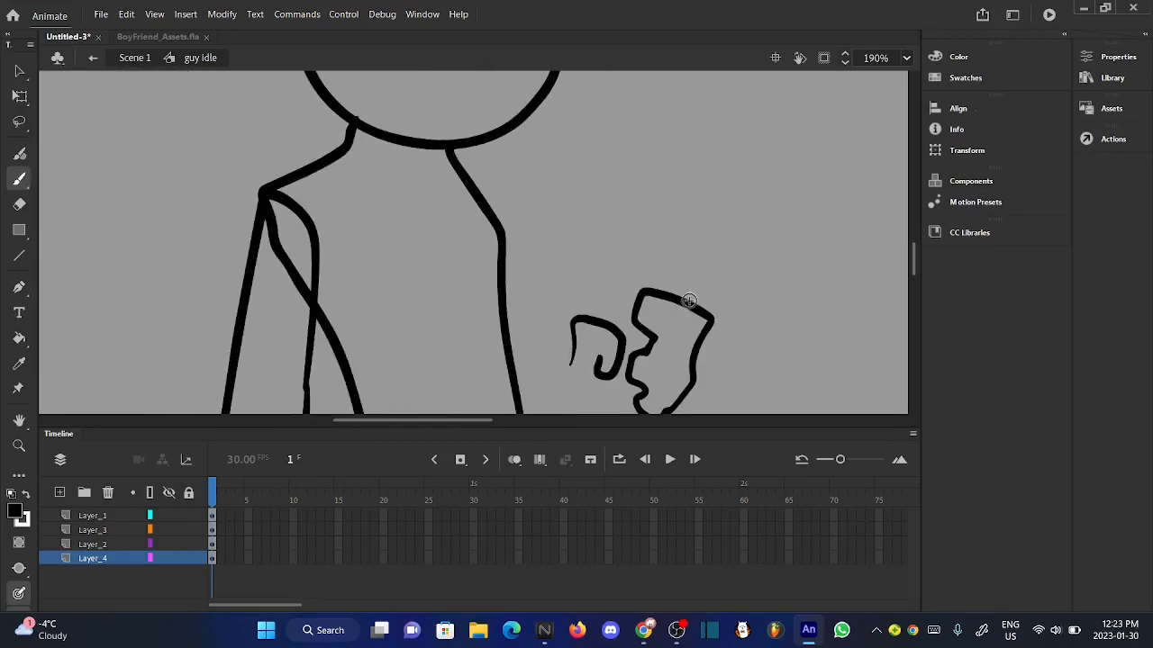
mouse_move(682, 301)
left_mouse_down()
mouse_move(720, 247)
mouse_move(717, 213)
mouse_move(670, 178)
mouse_move(637, 180)
mouse_move(596, 219)
mouse_move(589, 264)
mouse_move(630, 302)
left_mouse_up()
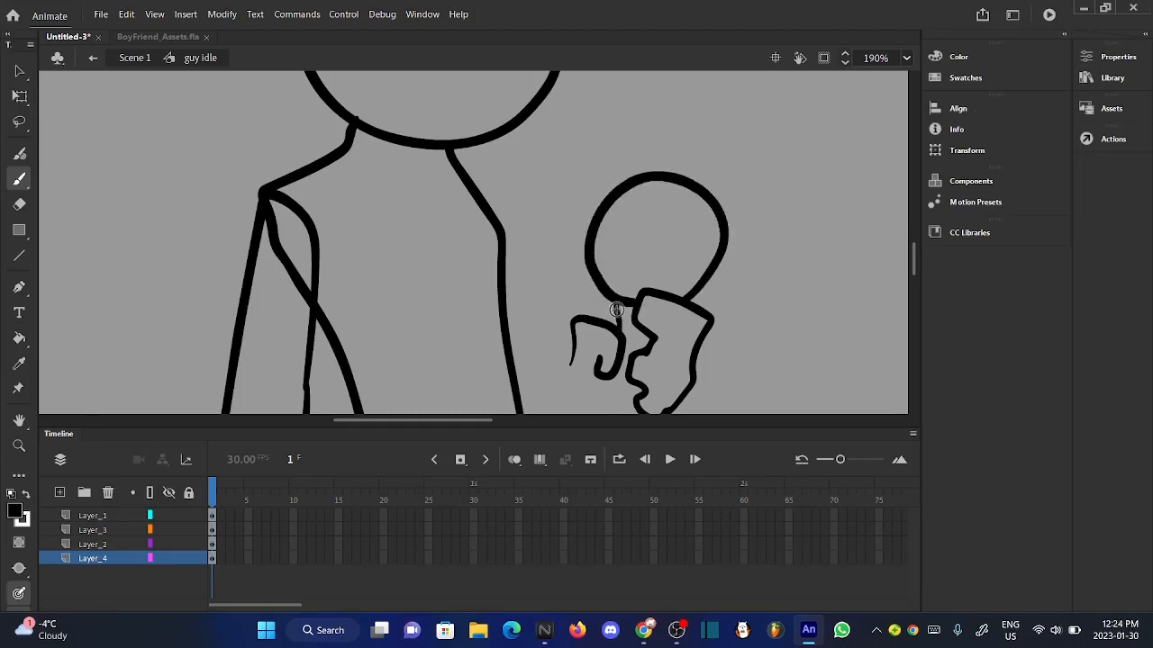
scroll(618, 329, "up", 2)
scroll(617, 342, "down", 5)
scroll(618, 372, "up", 3)
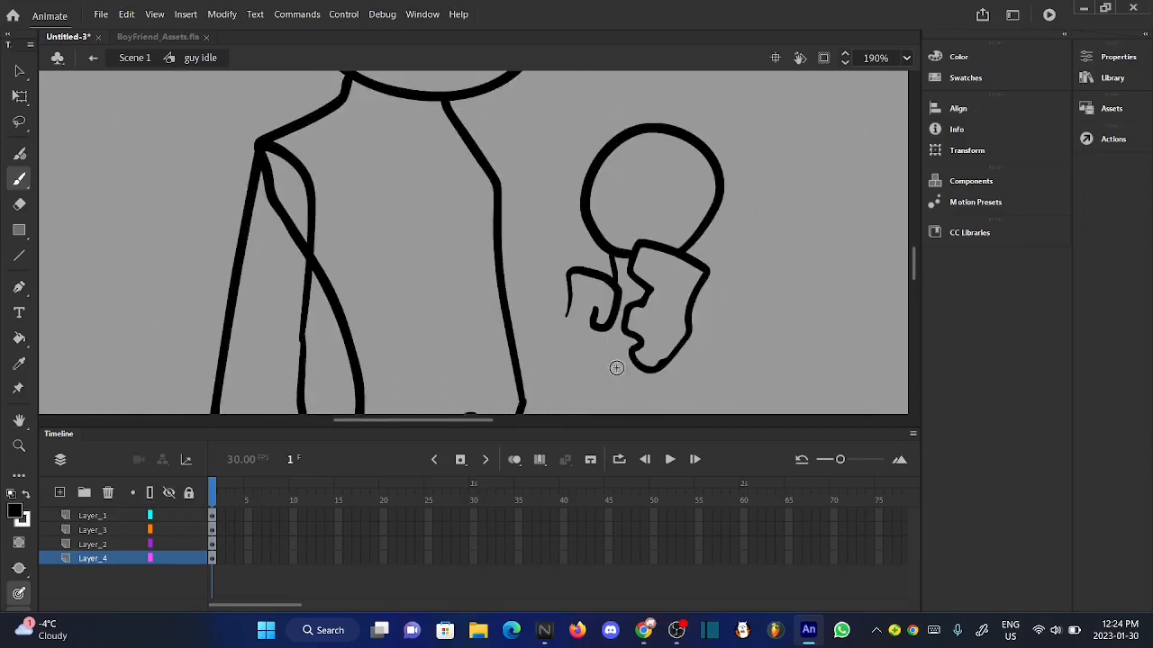
key("ctrl+z")
- Draw the microphone's round head above the gripping hand and its handle below, and close the outline of the fingers
mouse_move(683, 255)
left_mouse_down()
mouse_move(701, 218)
mouse_move(695, 174)
mouse_move(668, 155)
mouse_move(626, 147)
mouse_move(580, 183)
left_mouse_up()
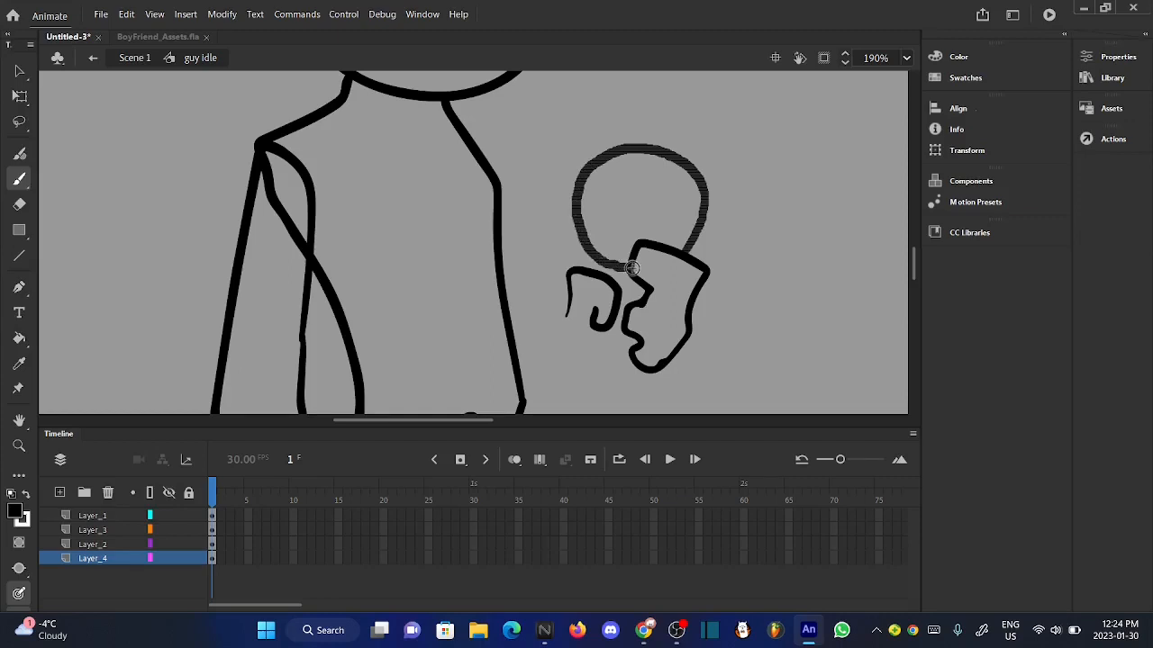
left_click_drag(632, 268, 630, 268)
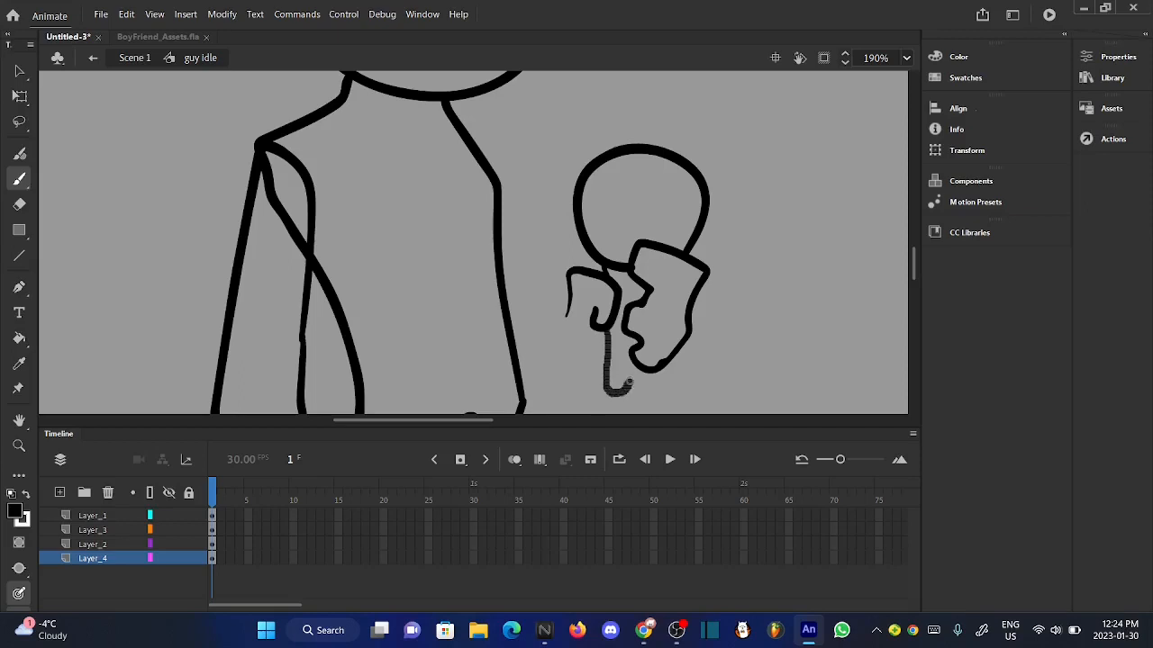
left_click_drag(629, 382, 639, 366)
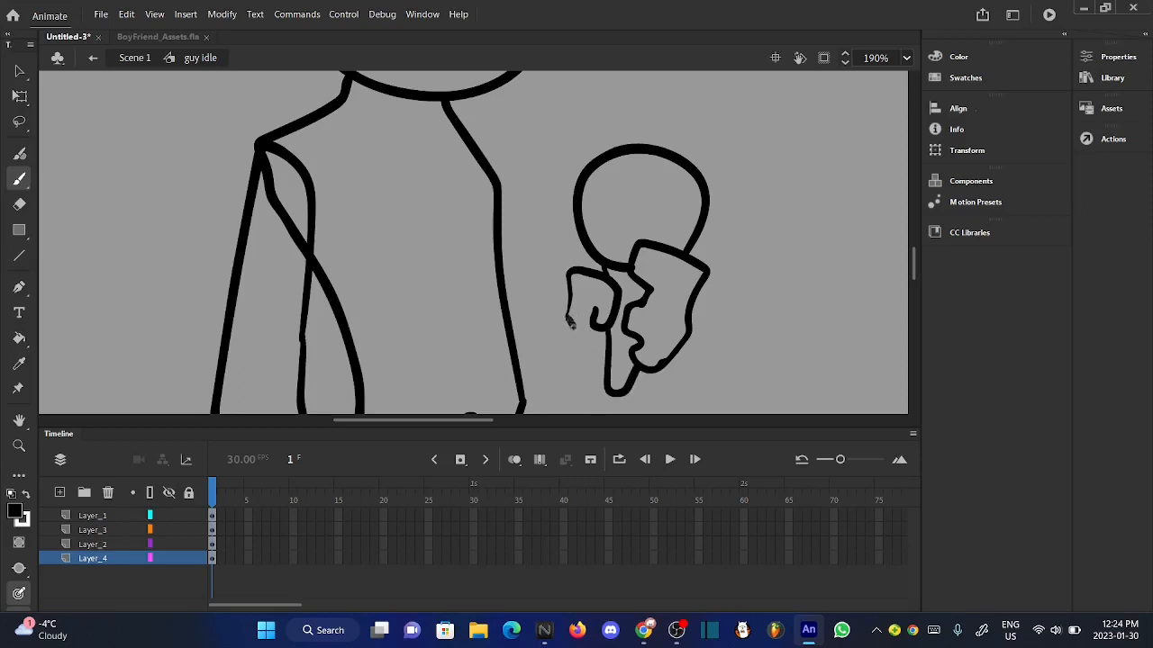
left_click_drag(606, 364, 606, 364)
- Draw curved vertical and horizontal mesh lines across the microphone's round head on Layer_4
left_click_drag(645, 236, 650, 158)
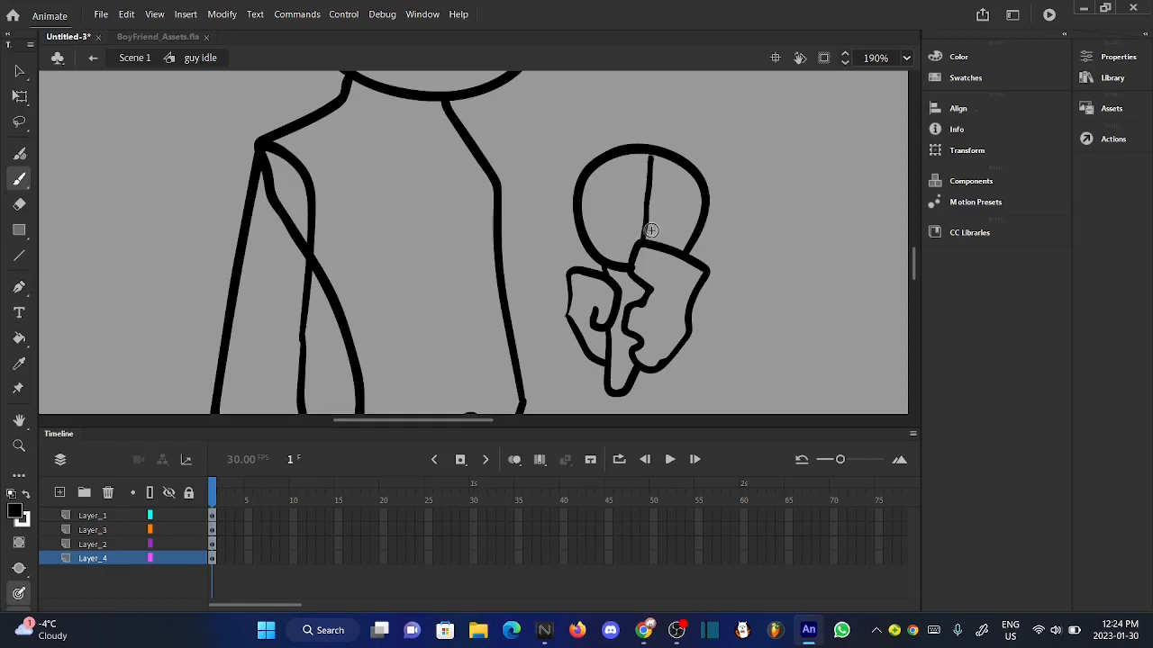
key("ctrl+z")
mouse_move(644, 242)
left_mouse_down()
mouse_move(646, 159)
mouse_move(600, 236)
mouse_move(620, 263)
left_mouse_up()
left_click_drag(691, 239, 686, 171)
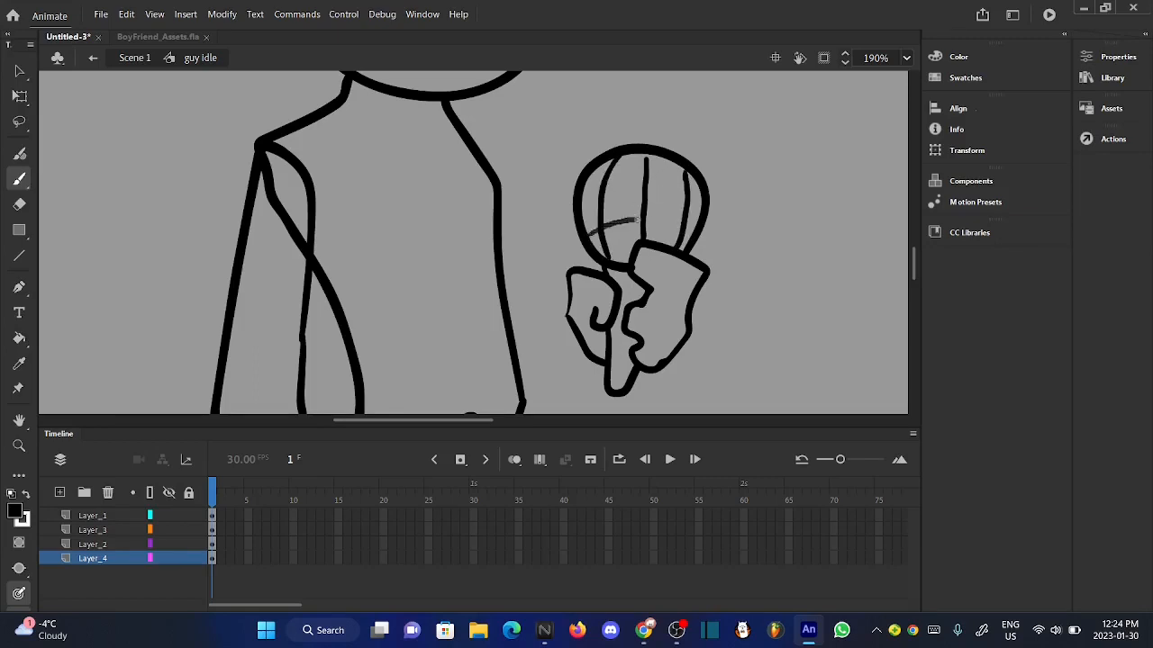
left_click_drag(638, 220, 687, 237)
key("ctrl+z")
left_click_drag(608, 244, 590, 237)
left_click_drag(689, 243, 691, 243)
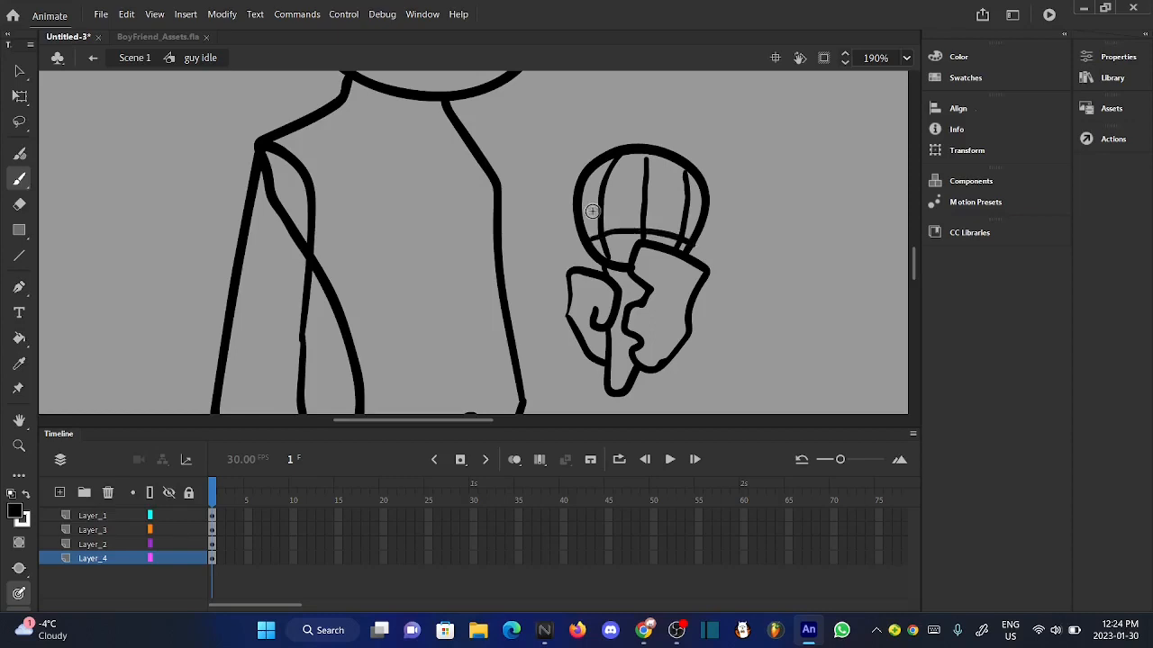
mouse_move(662, 198)
left_mouse_down()
mouse_move(703, 213)
mouse_move(623, 167)
mouse_move(700, 186)
left_mouse_up()
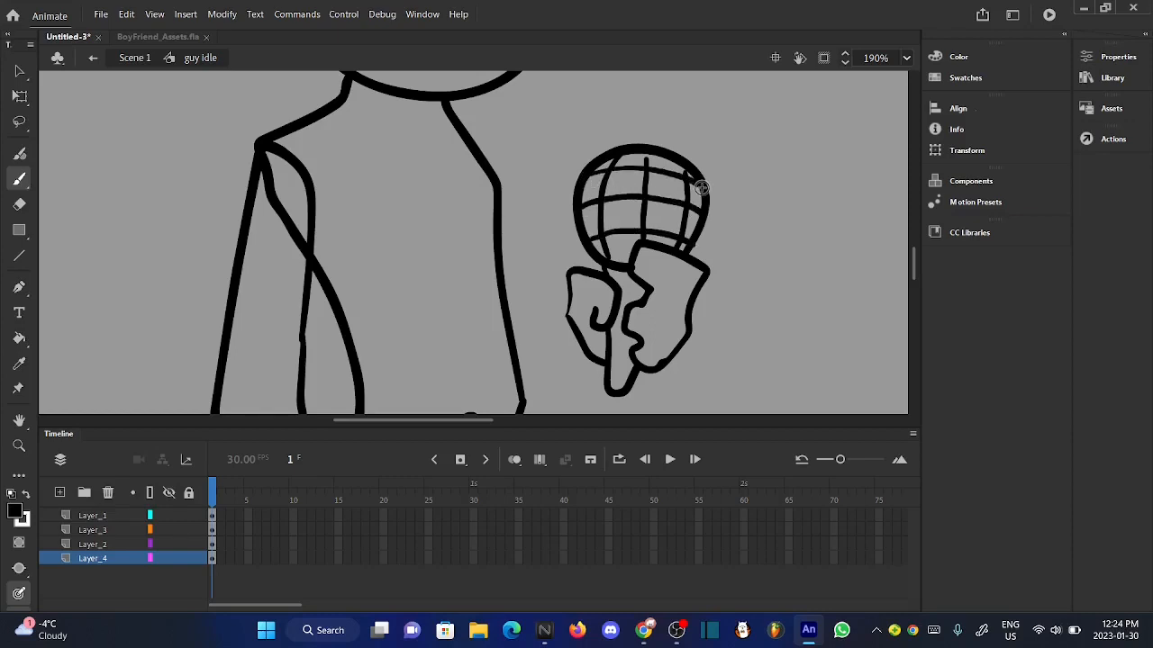
- Draw the upper and lower outlines of the bent arm connecting the torso's shoulder to the gripping hand on Layer_4
scroll(651, 187, "up", 1)
scroll(649, 188, "down", 6)
scroll(625, 200, "up", 6)
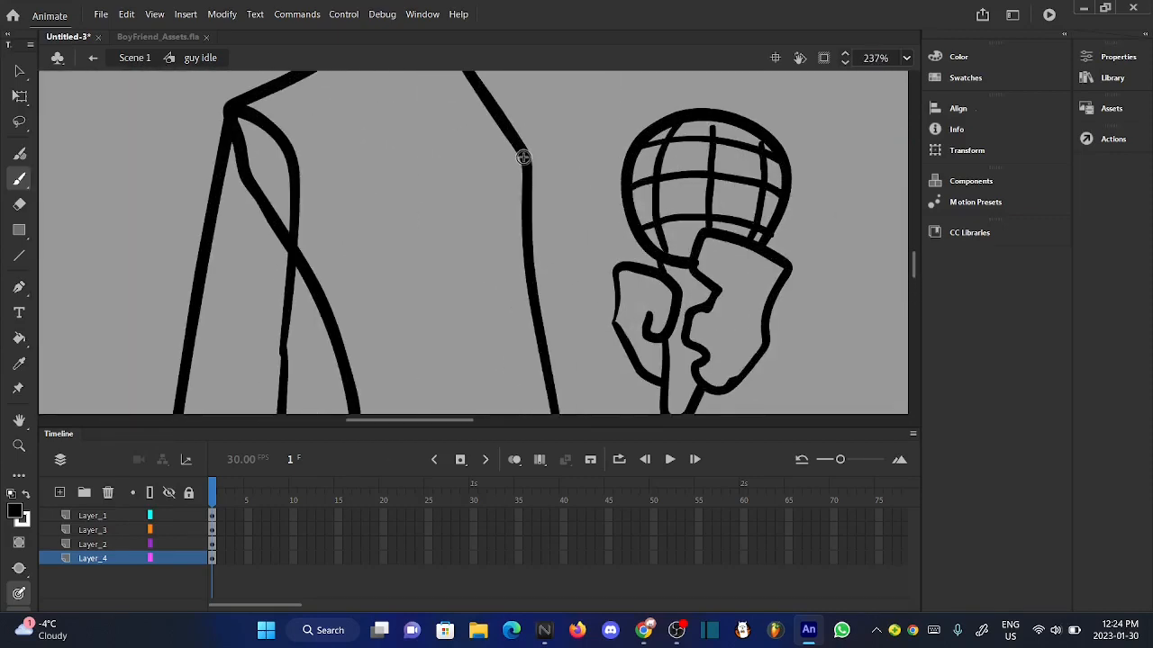
mouse_move(529, 198)
left_mouse_down()
mouse_move(569, 322)
mouse_move(609, 335)
left_mouse_up()
scroll(609, 338, "down", 4)
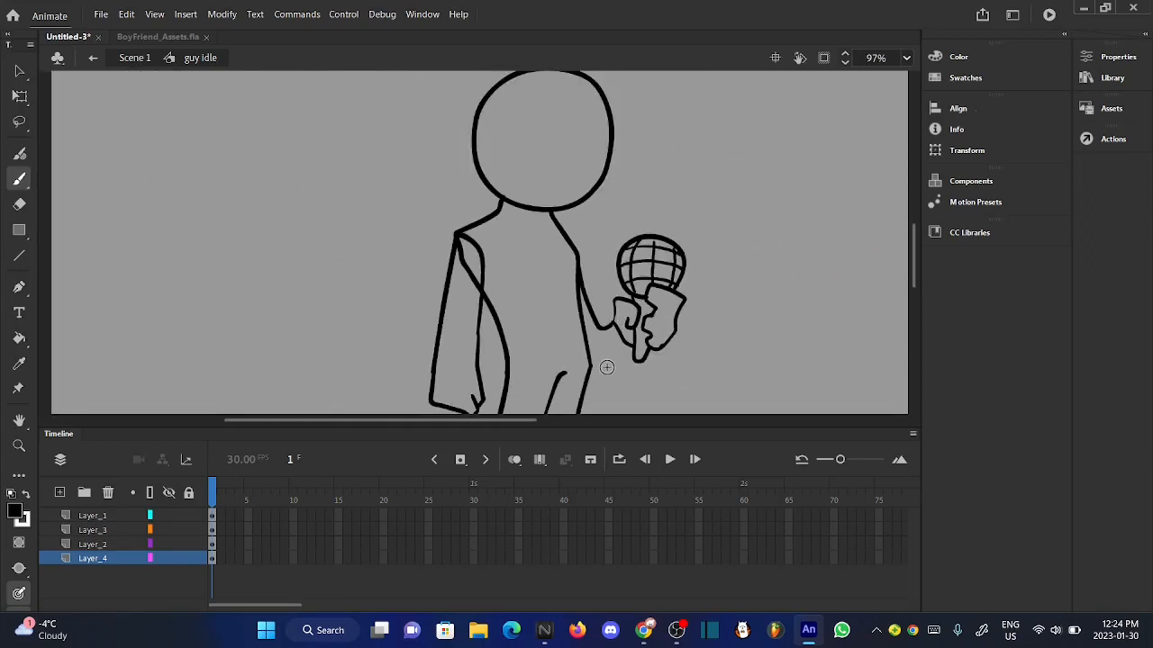
scroll(607, 367, "up", 4)
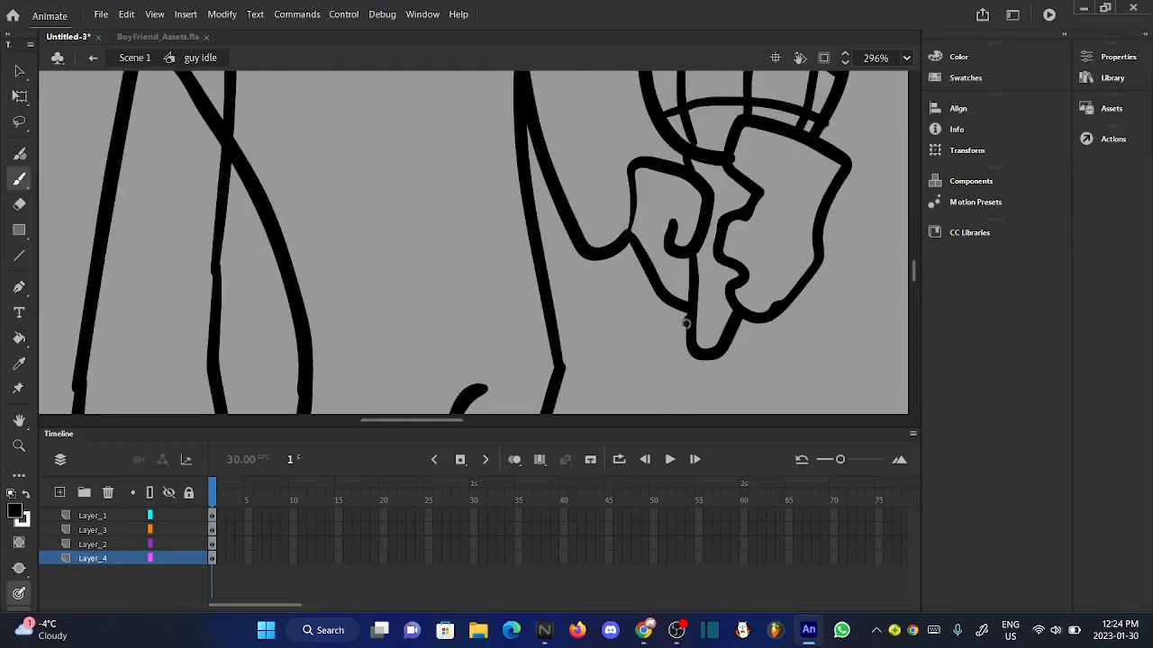
mouse_move(686, 322)
left_mouse_down()
mouse_move(630, 364)
mouse_move(582, 372)
mouse_move(535, 341)
mouse_move(506, 284)
mouse_move(489, 106)
left_mouse_up()
scroll(522, 264, "up", 2)
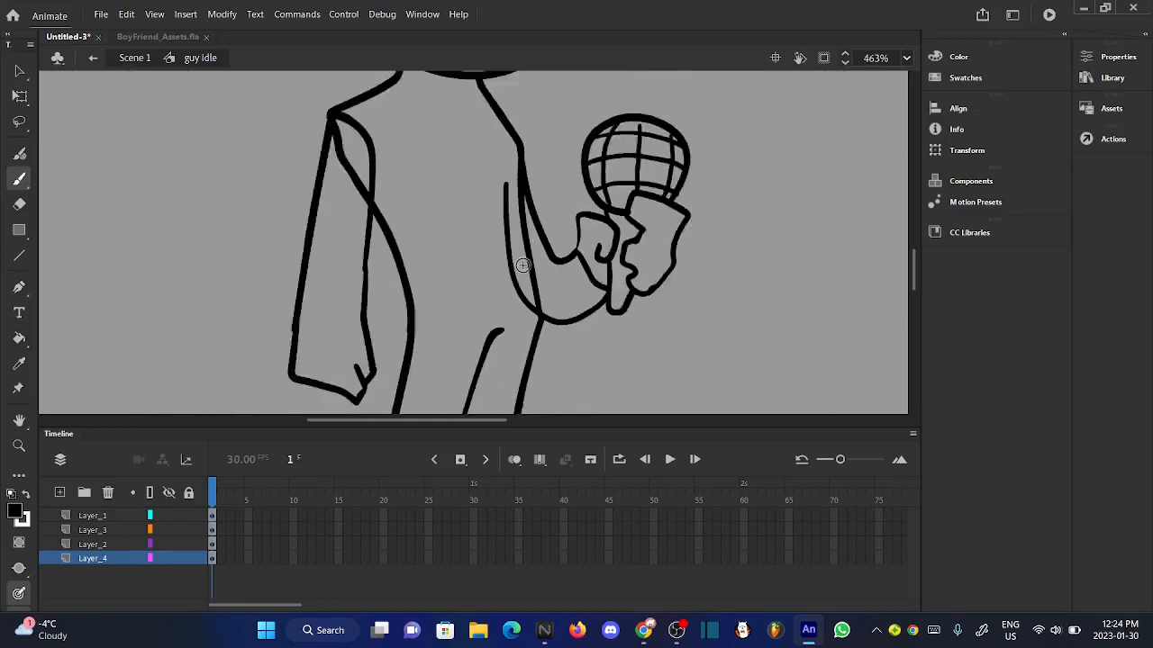
- Show Layer_2 as outlines, join the bent arm's inner line to its shoulder point on Layer_4, and restore Layer_2's normal display
scroll(517, 234, "down", 2)
scroll(502, 185, "up", 4)
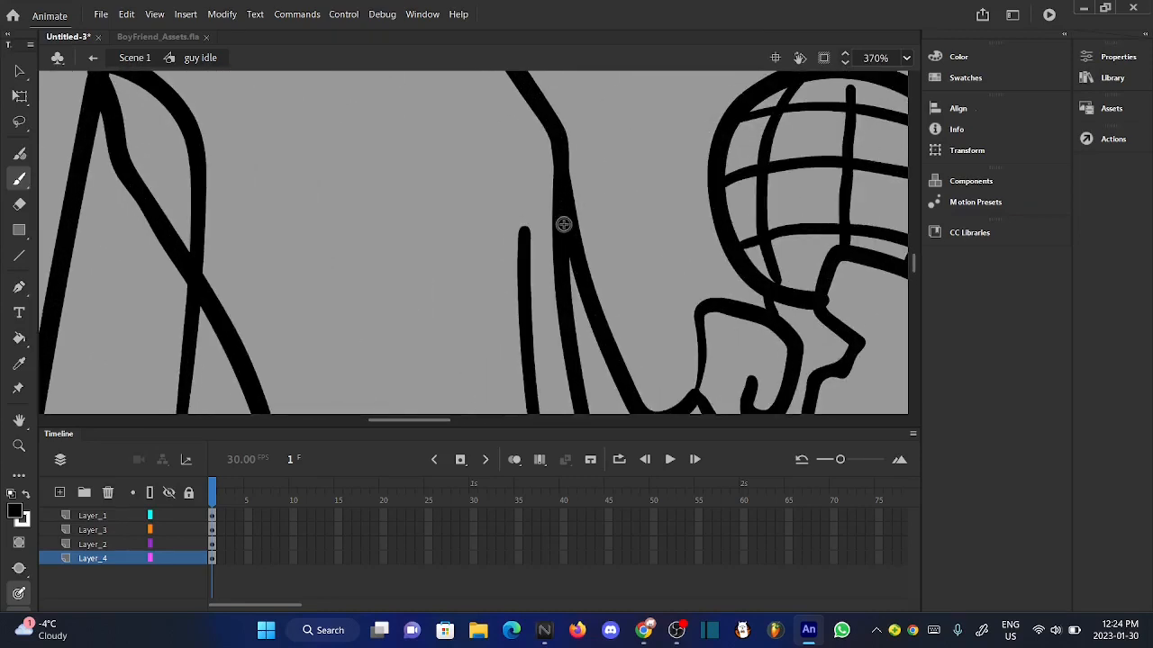
left_click(151, 544)
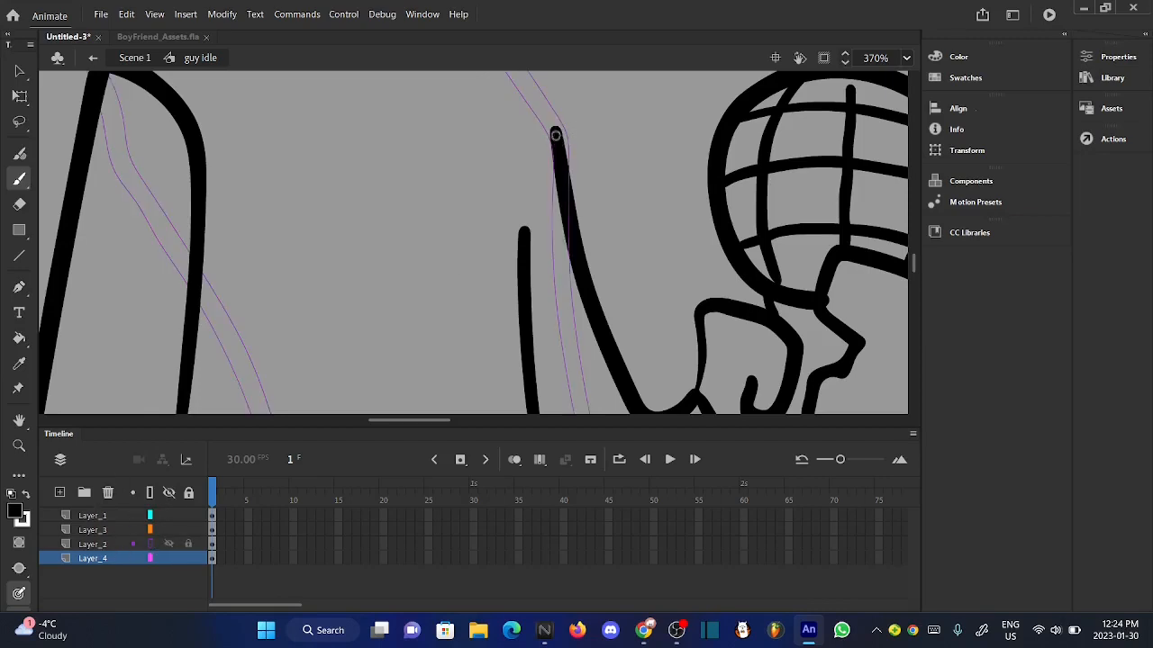
mouse_move(555, 135)
left_mouse_down()
mouse_move(529, 185)
mouse_move(524, 257)
left_mouse_up()
scroll(525, 277, "down", 6)
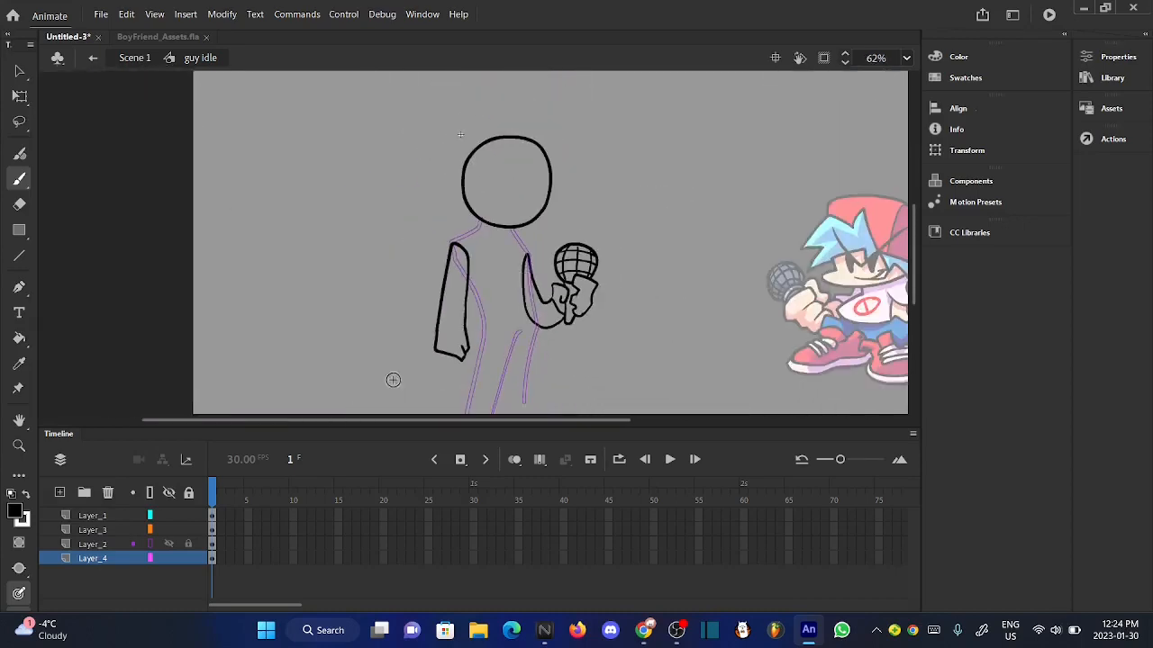
left_click(150, 545)
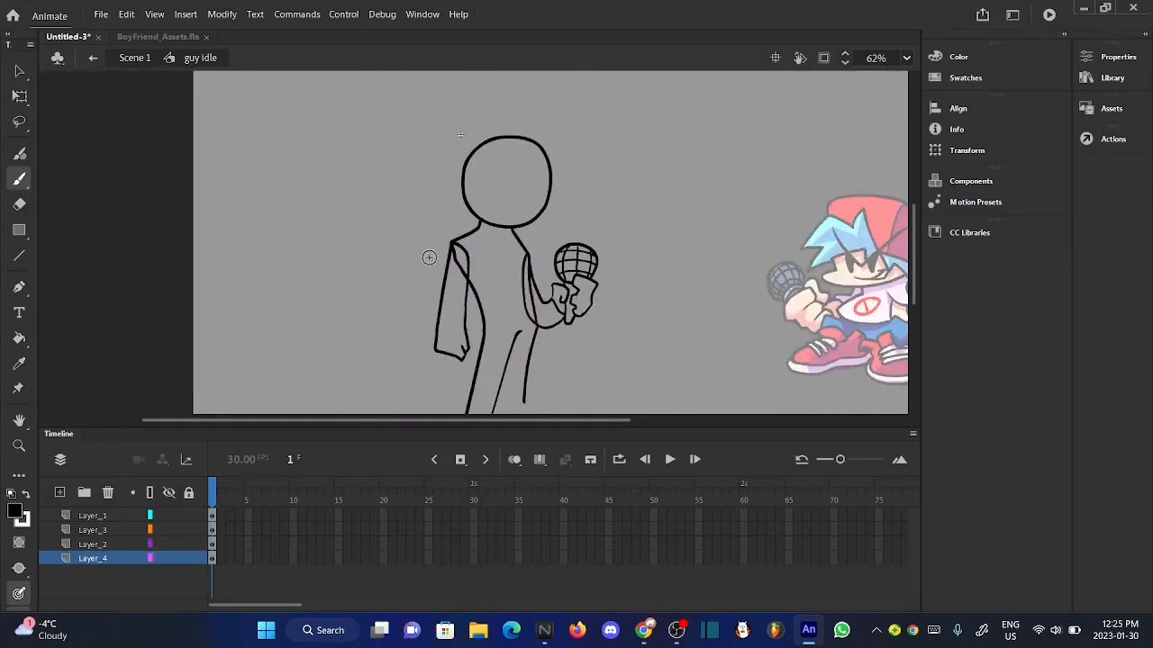
- Draw a rounded foot at the lower end of each leg on Layer_2, closing both leg outlines
scroll(428, 259, "down", 2)
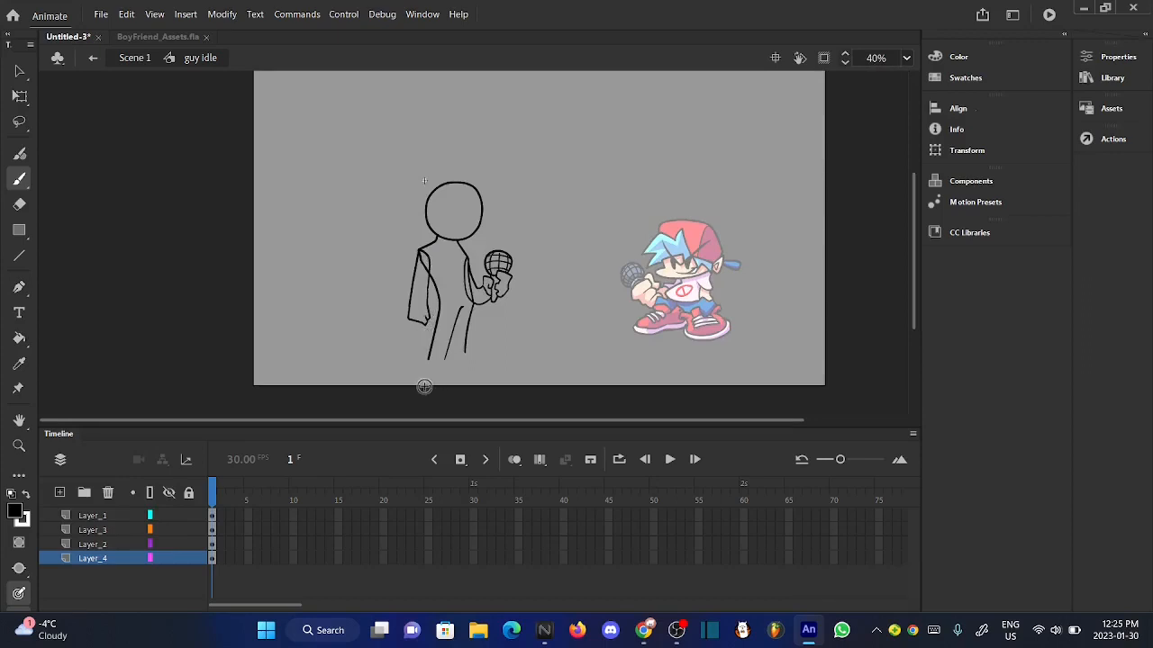
left_click(88, 533)
left_click(92, 545)
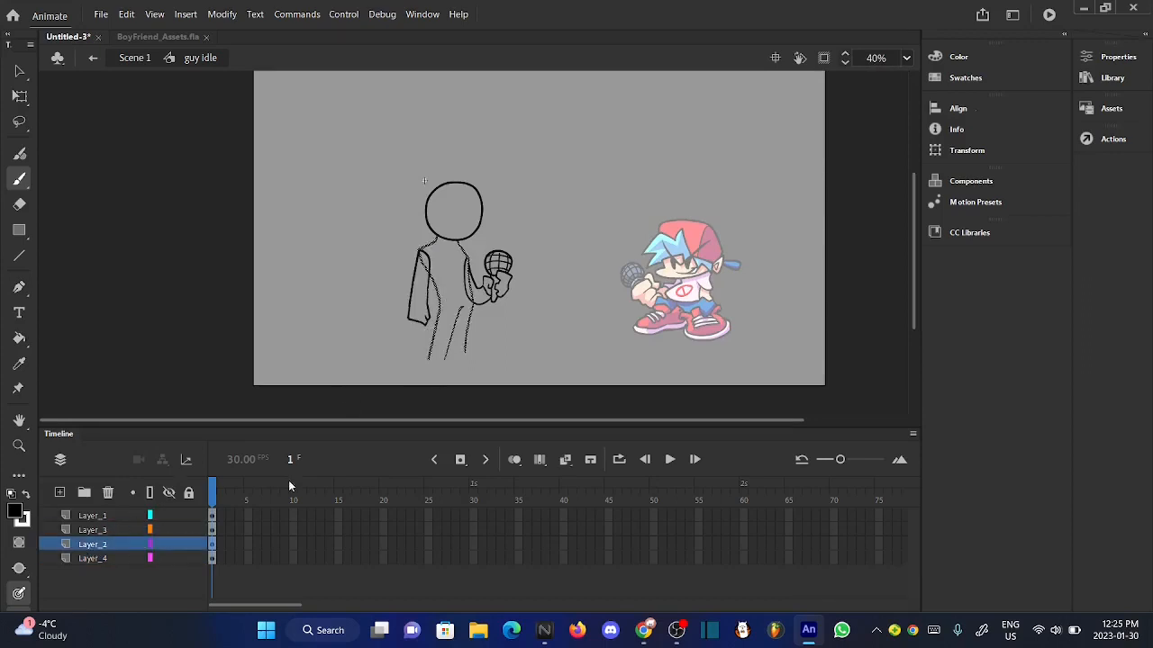
scroll(436, 382, "up", 2)
scroll(436, 381, "up", 3)
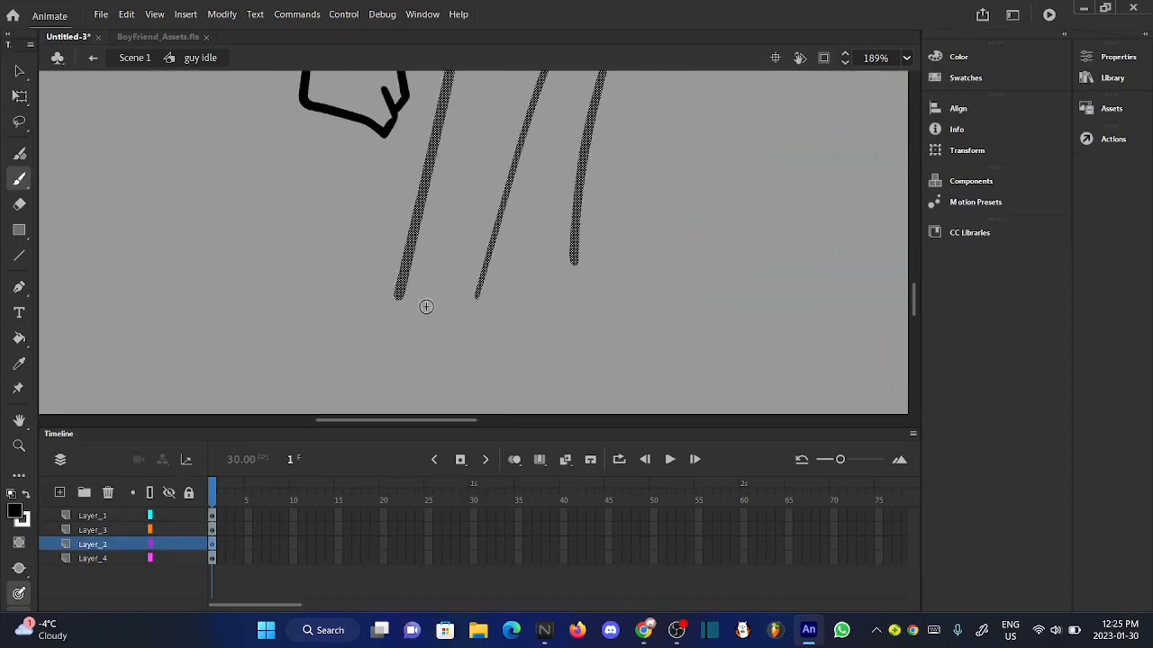
left_click_drag(394, 313, 377, 353)
key("ctrl+z")
mouse_move(393, 308)
left_mouse_down()
mouse_move(381, 359)
mouse_move(439, 358)
left_mouse_up()
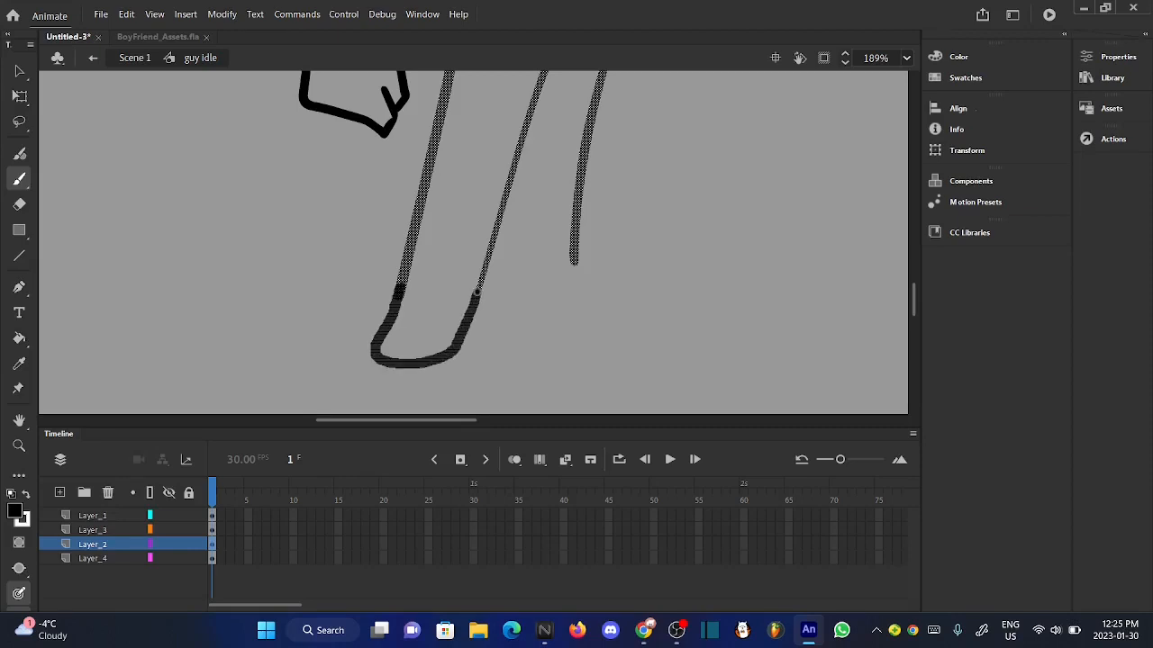
left_click_drag(477, 291, 529, 213)
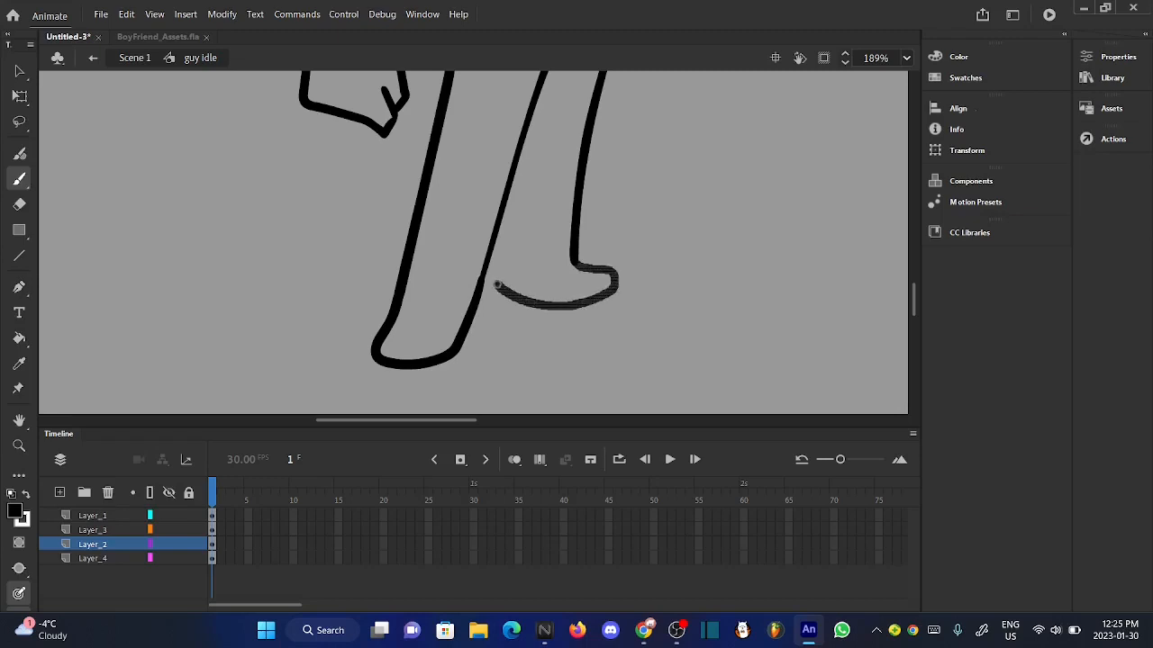
left_click_drag(495, 247, 496, 227)
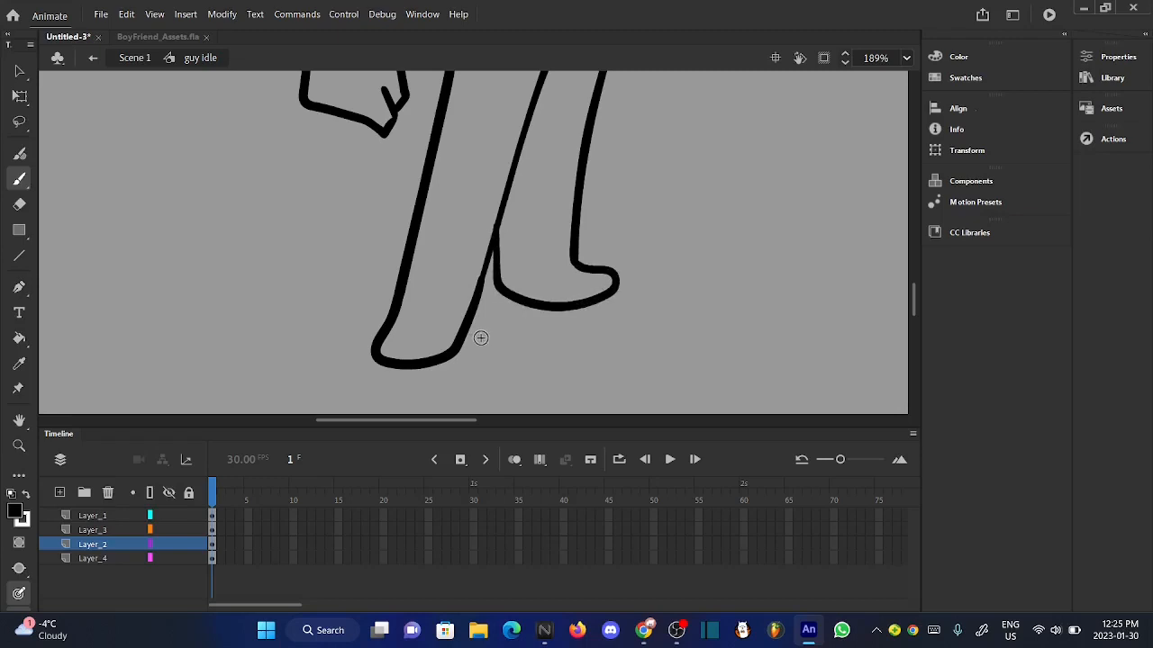
- Close the top of the neck on Layer_2 with a curved line inside the lower part of the head circle
scroll(478, 337, "down", 6)
scroll(462, 297, "up", 1)
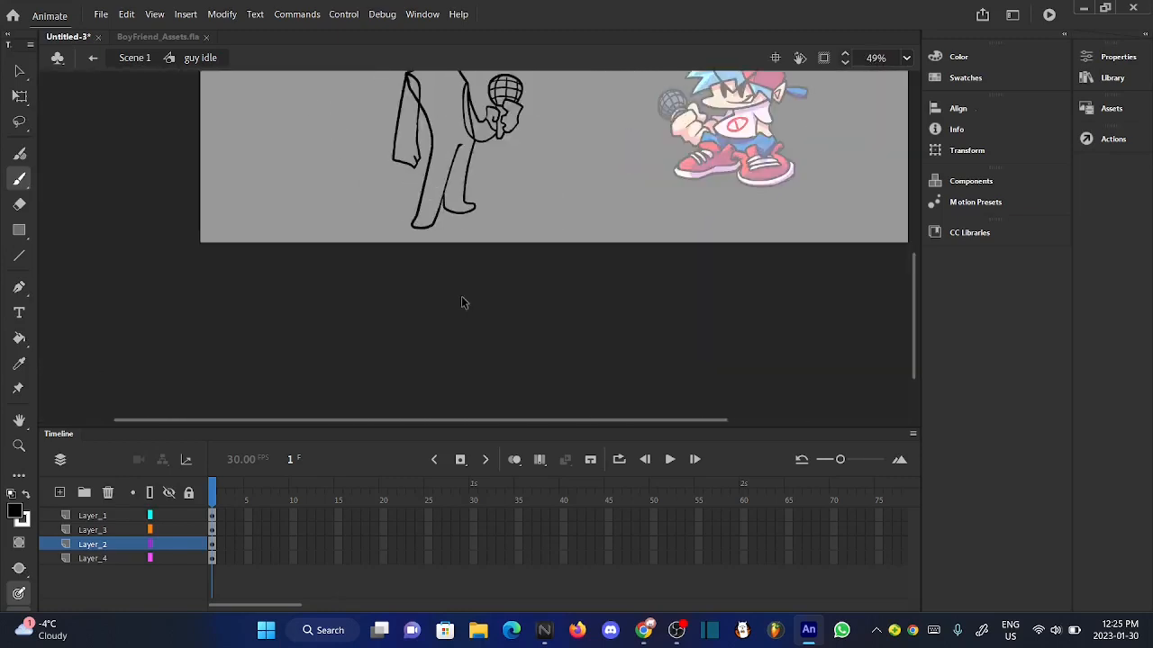
scroll(463, 302, "down", 2)
scroll(431, 180, "up", 2)
scroll(434, 176, "up", 1)
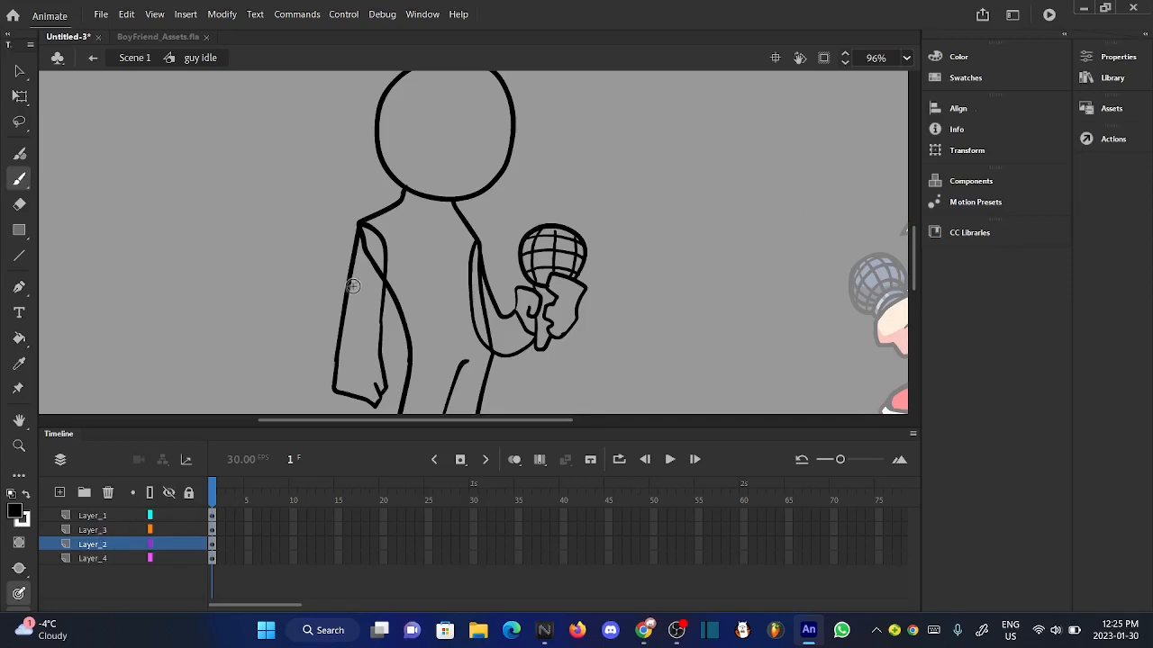
scroll(430, 180, "up", 3)
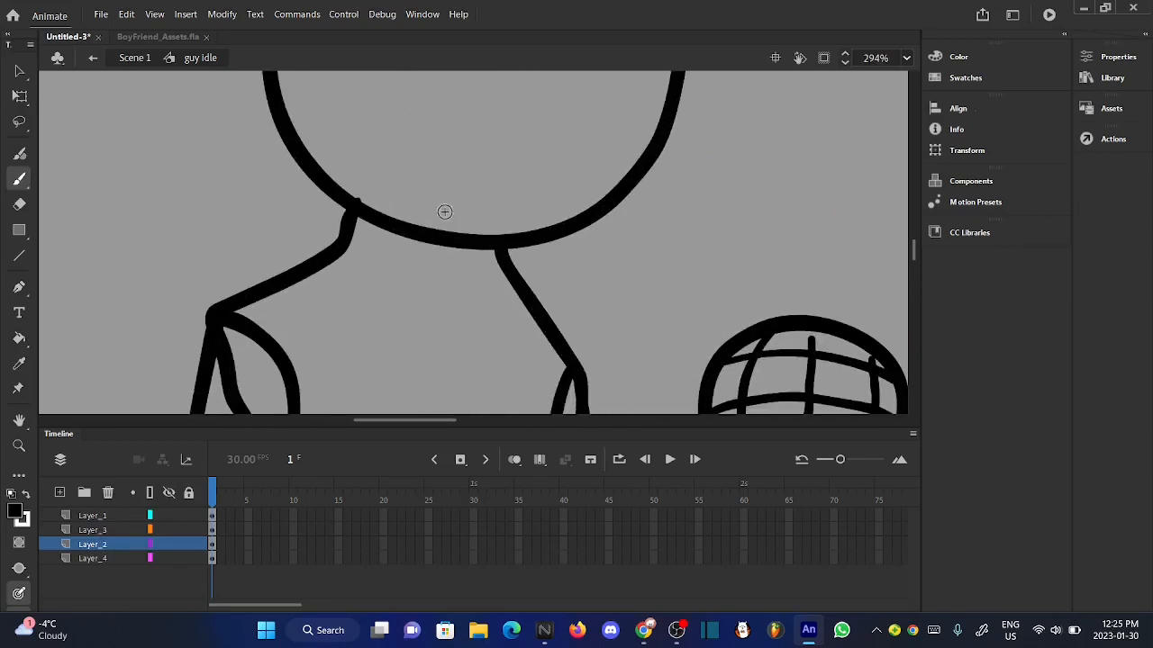
mouse_move(494, 232)
left_mouse_down()
mouse_move(474, 194)
mouse_move(425, 166)
mouse_move(367, 173)
mouse_move(341, 253)
left_mouse_up()
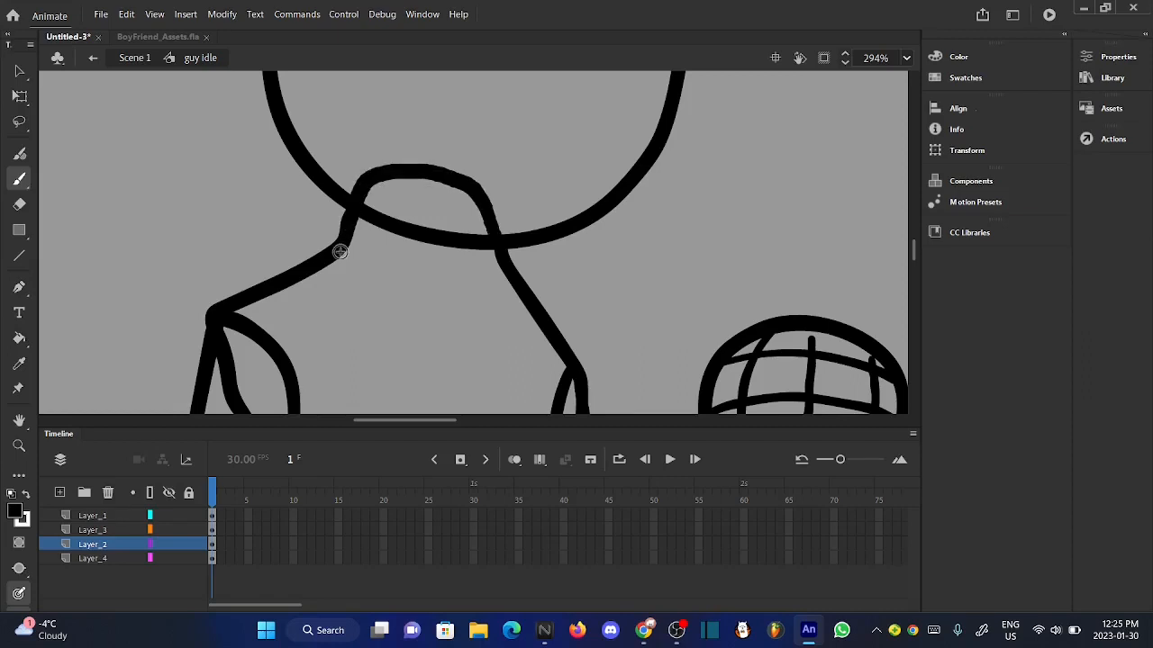
scroll(450, 234, "down", 6)
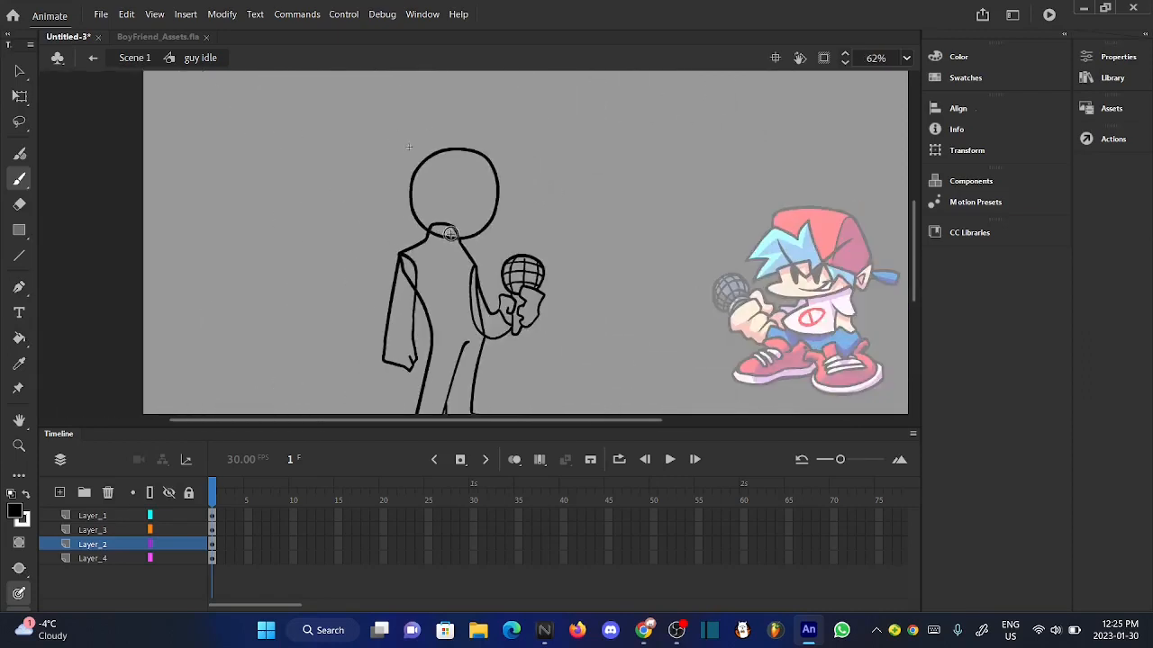
- Convert the head circle on Layer_1 to a graphic symbol named "head"
left_click(101, 515)
left_click(103, 530)
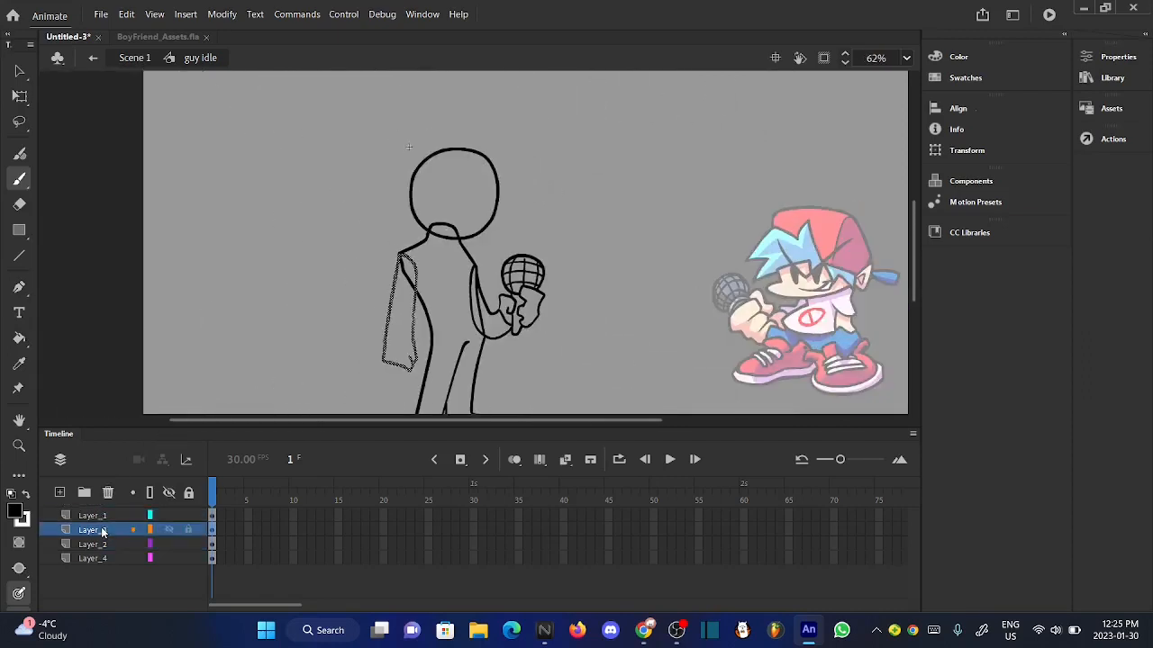
left_click(97, 556)
left_click(96, 516)
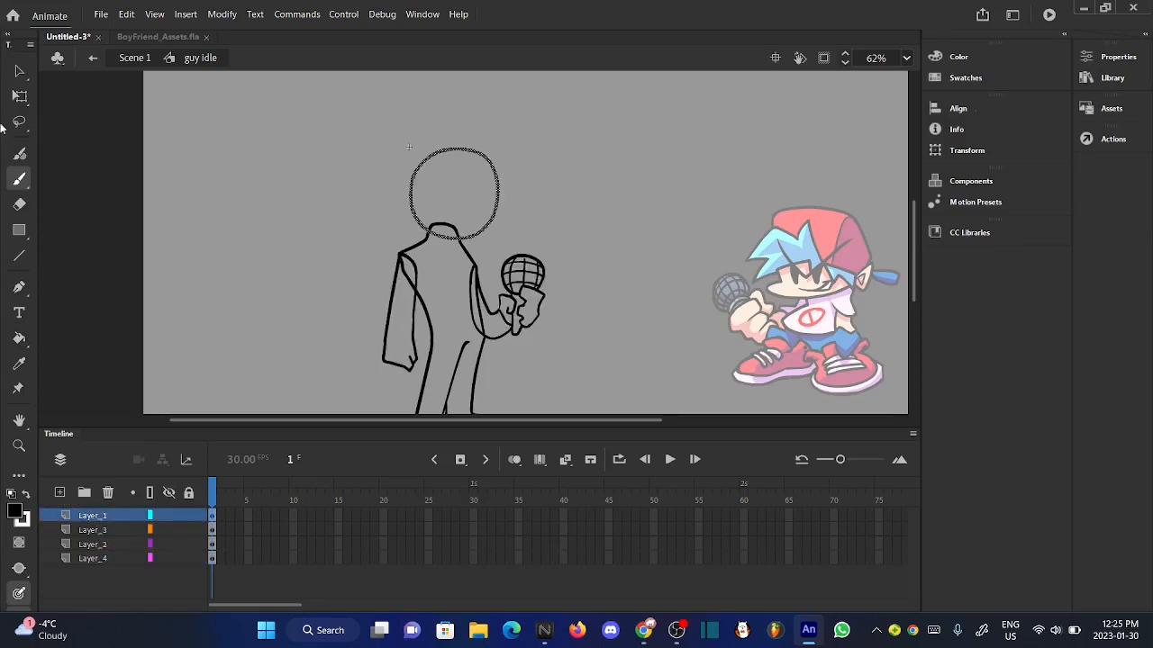
left_click(20, 70)
scroll(465, 210, "up", 3)
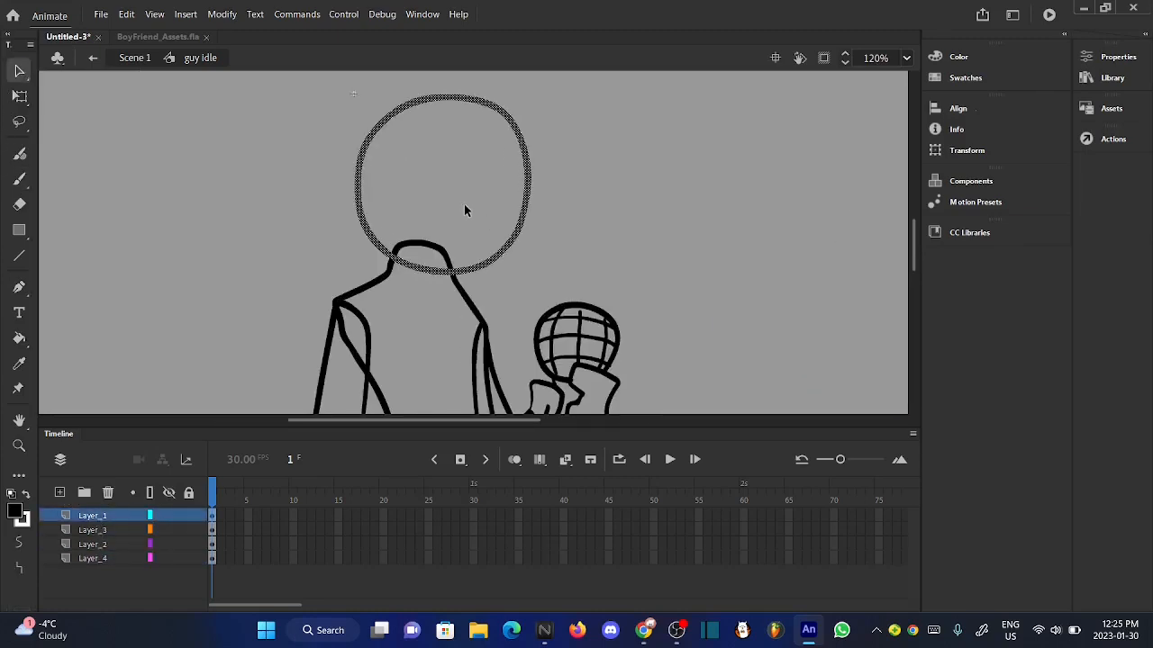
right_click(512, 241)
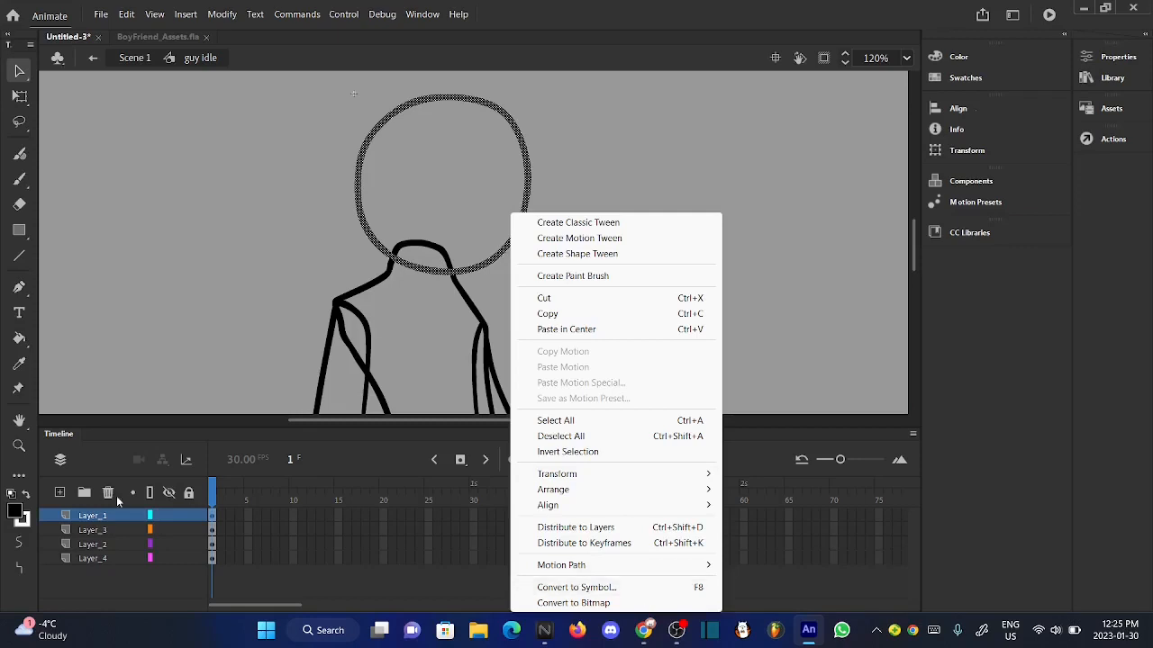
left_click(81, 520)
scroll(518, 236, "up", 3)
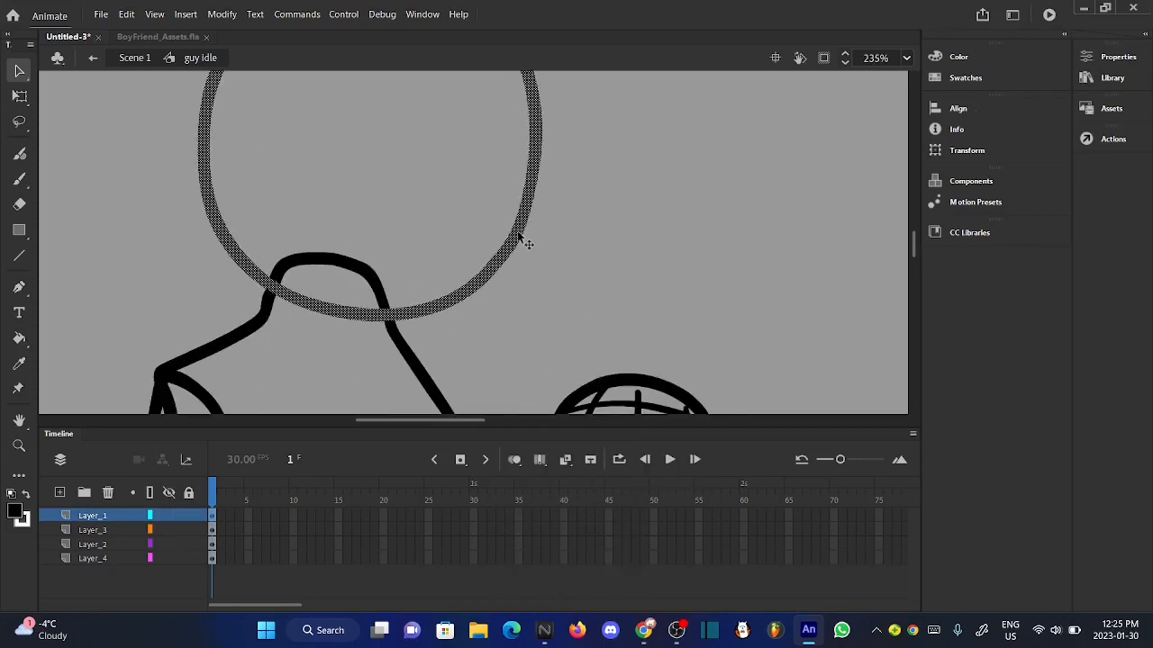
right_click(520, 237)
left_click(643, 589)
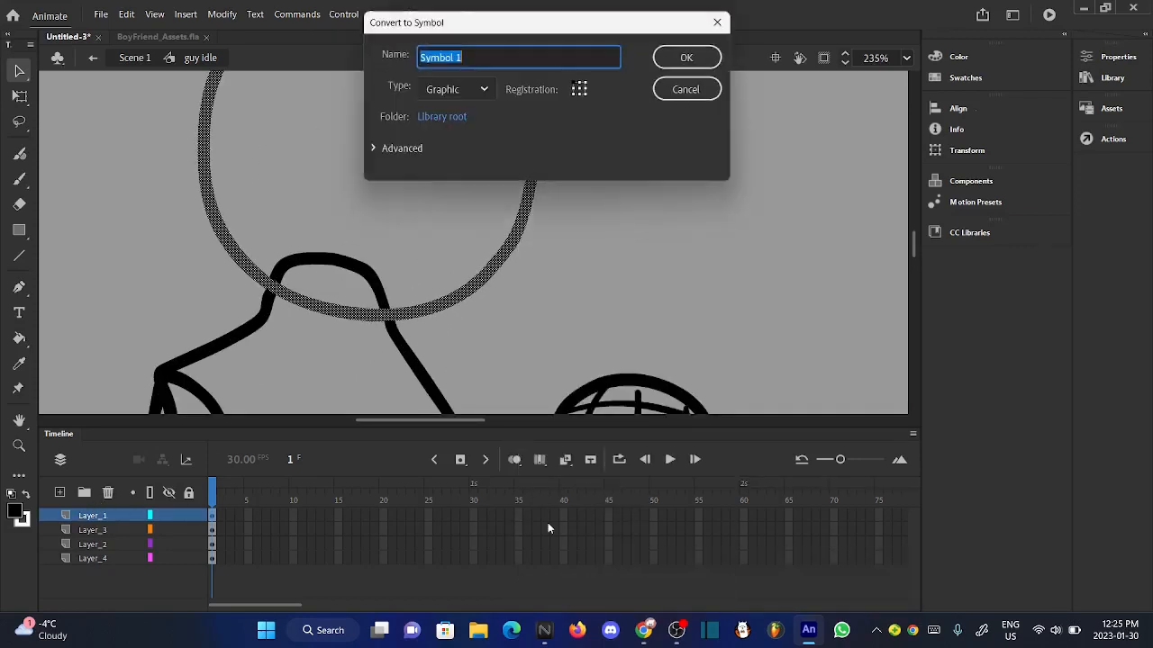
key("BackSpace")
left_click(475, 56)
type("head")
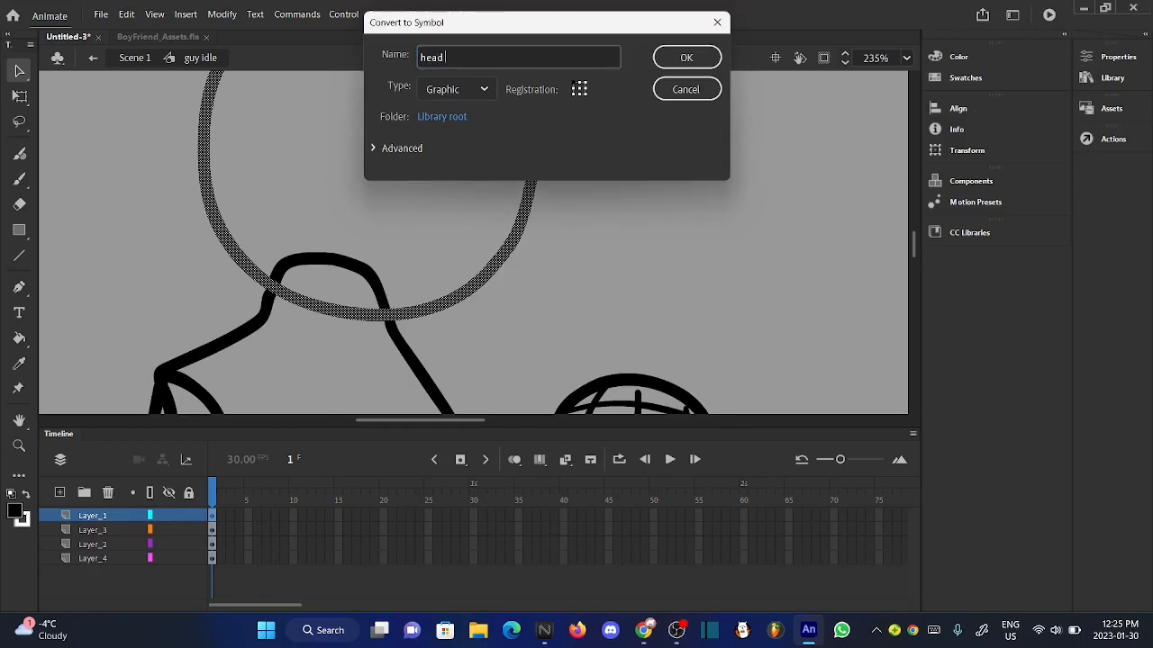
left_click(686, 57)
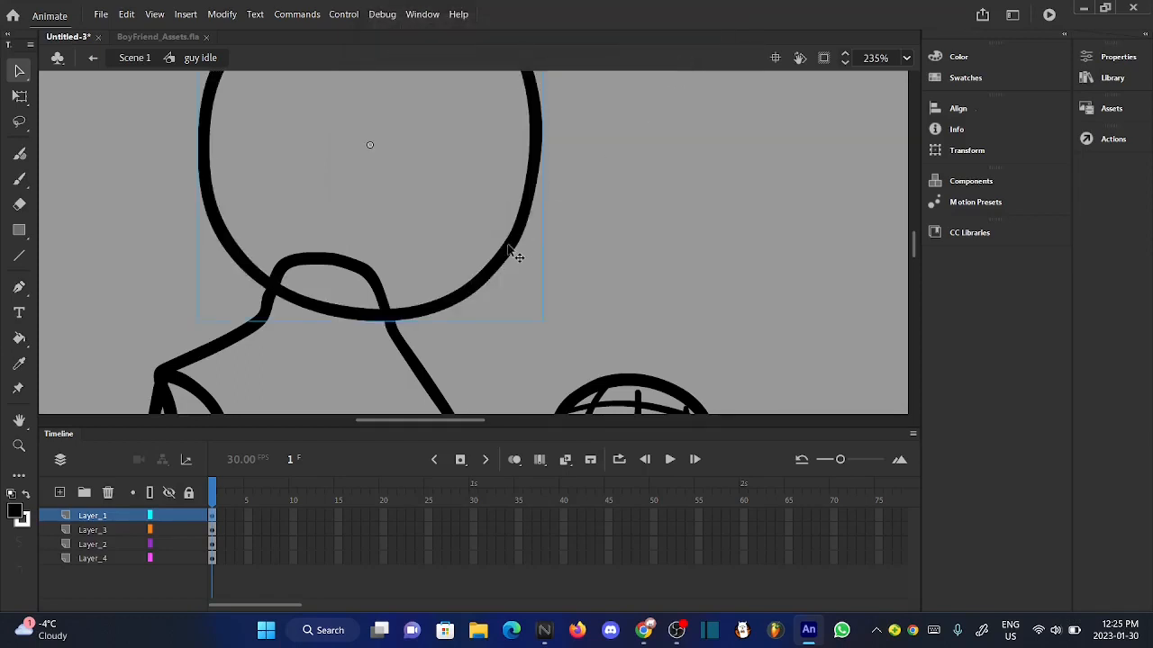
- Open the head symbol to view its contents and return to the guy idle symbol
double_click(510, 251)
left_click(612, 229)
scroll(438, 136, "down", 3)
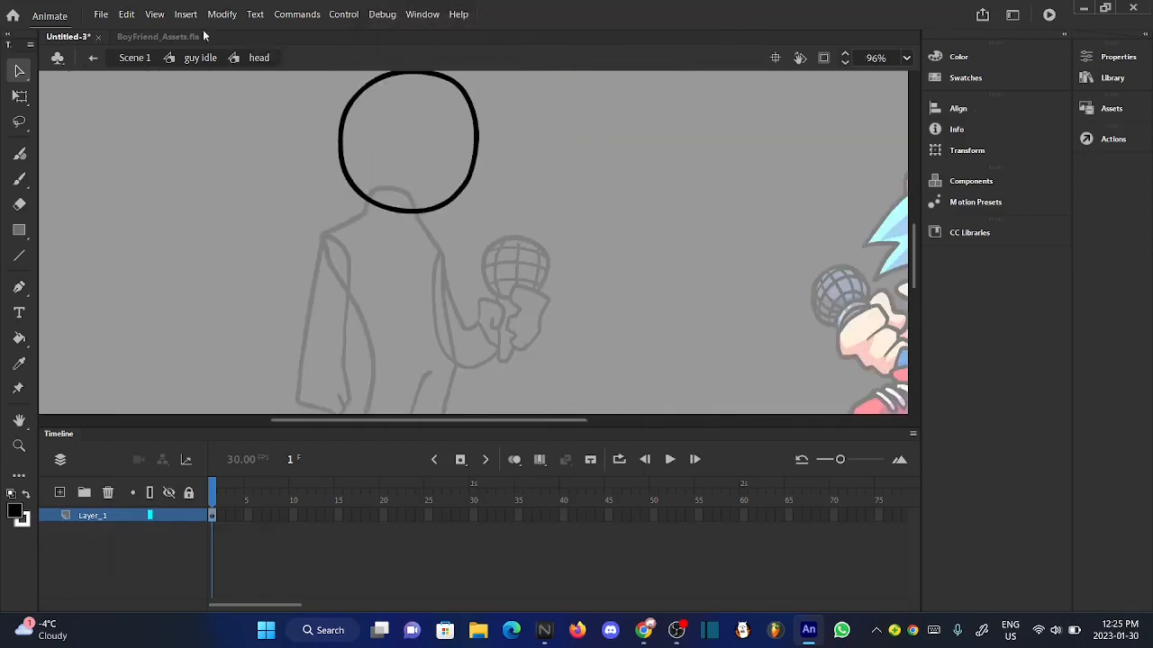
left_click(200, 57)
- Convert the torso and legs drawing on Layer_2 to its own graphic symbol
left_click(93, 544)
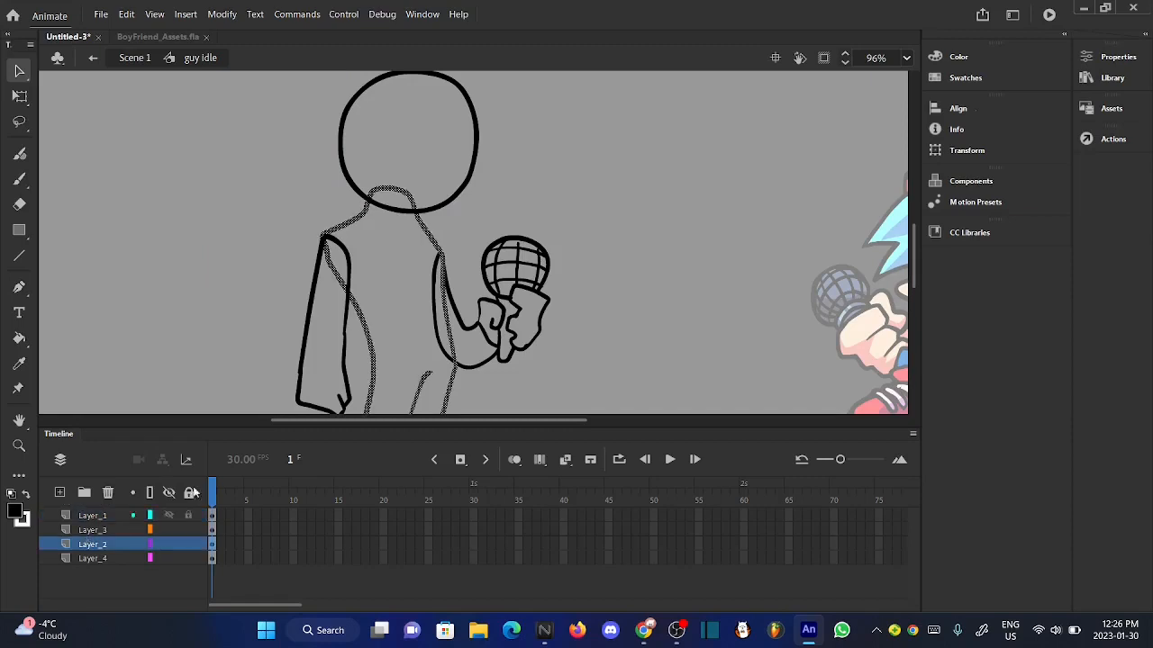
right_click(382, 374)
left_click(489, 585)
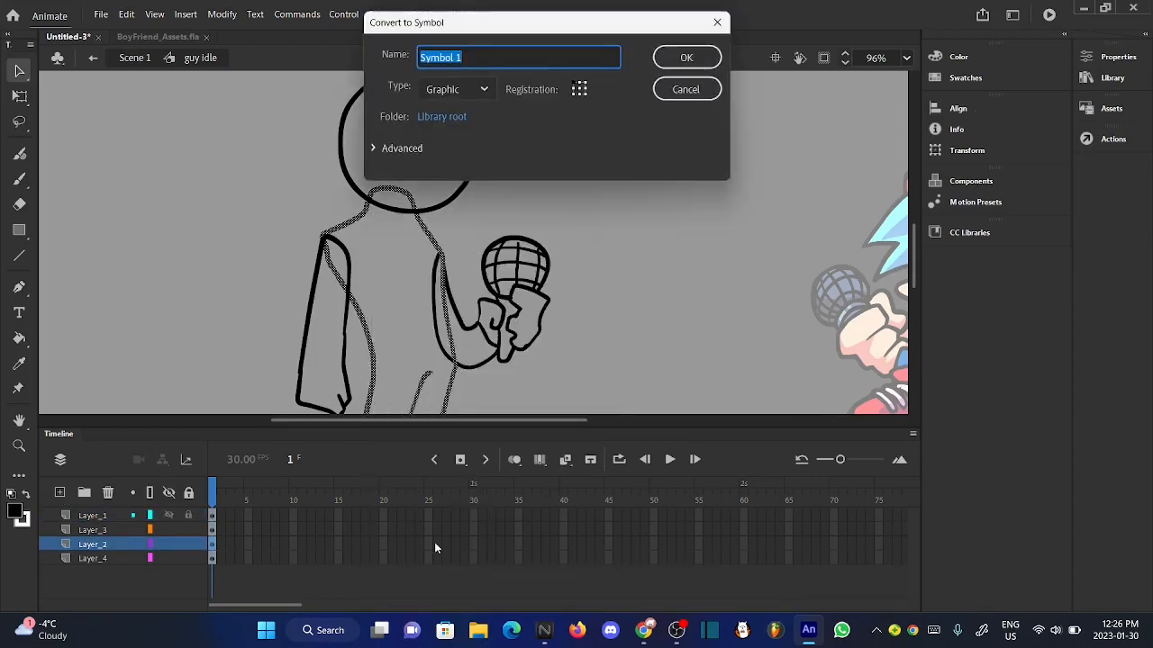
key("BackSpace")
left_click(689, 60)
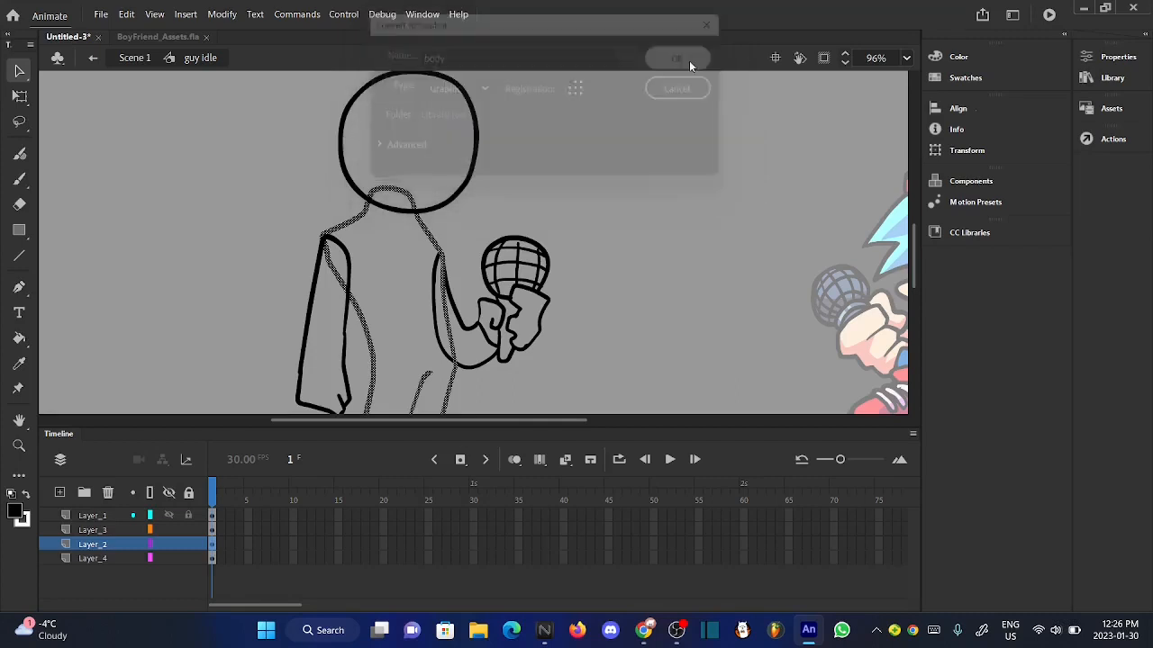
- Convert the hanging arm drawing on Layer_3 to a graphic symbol named "hand front" and check its contents
double_click(376, 349)
left_click(198, 57)
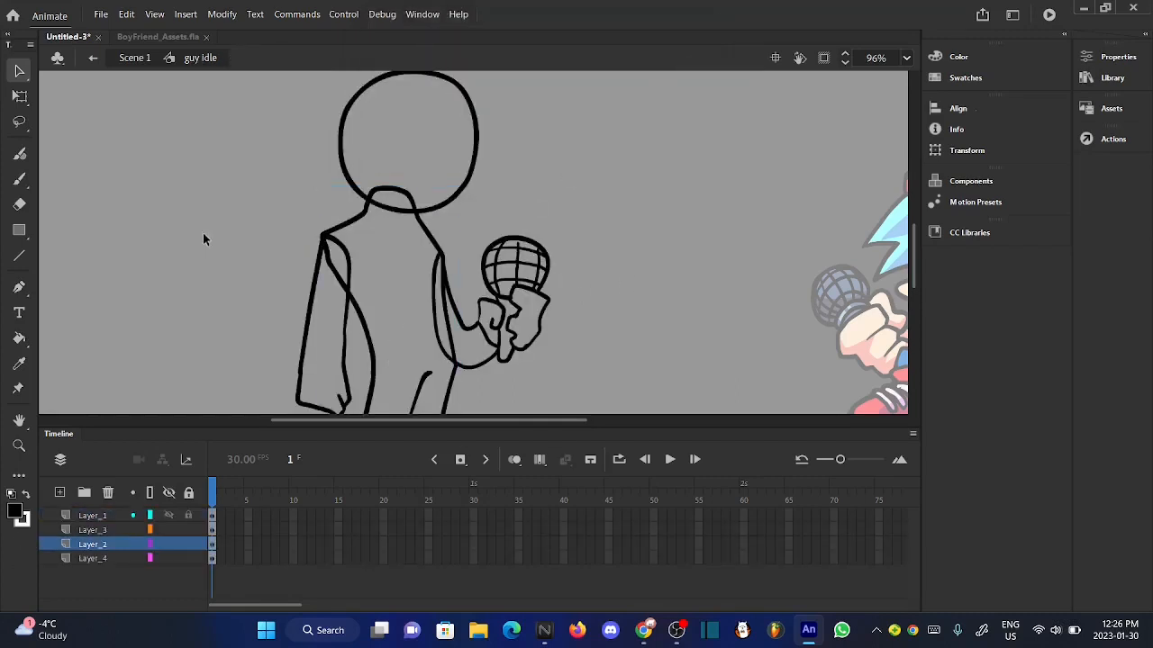
left_click(93, 531)
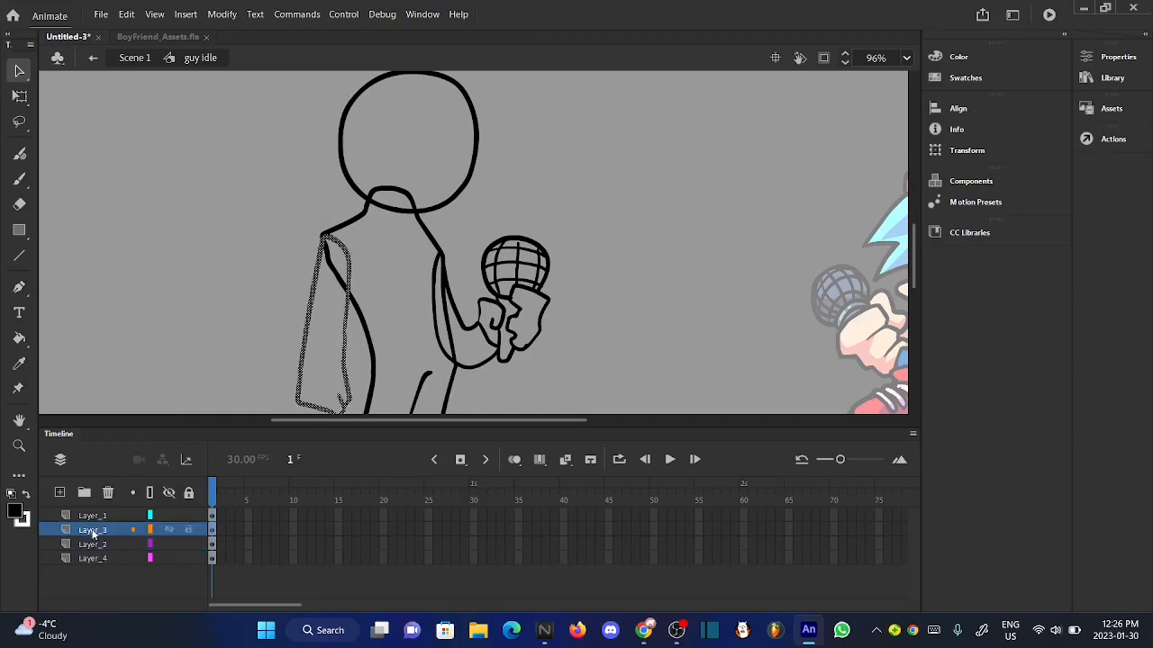
right_click(344, 357)
left_click(450, 584)
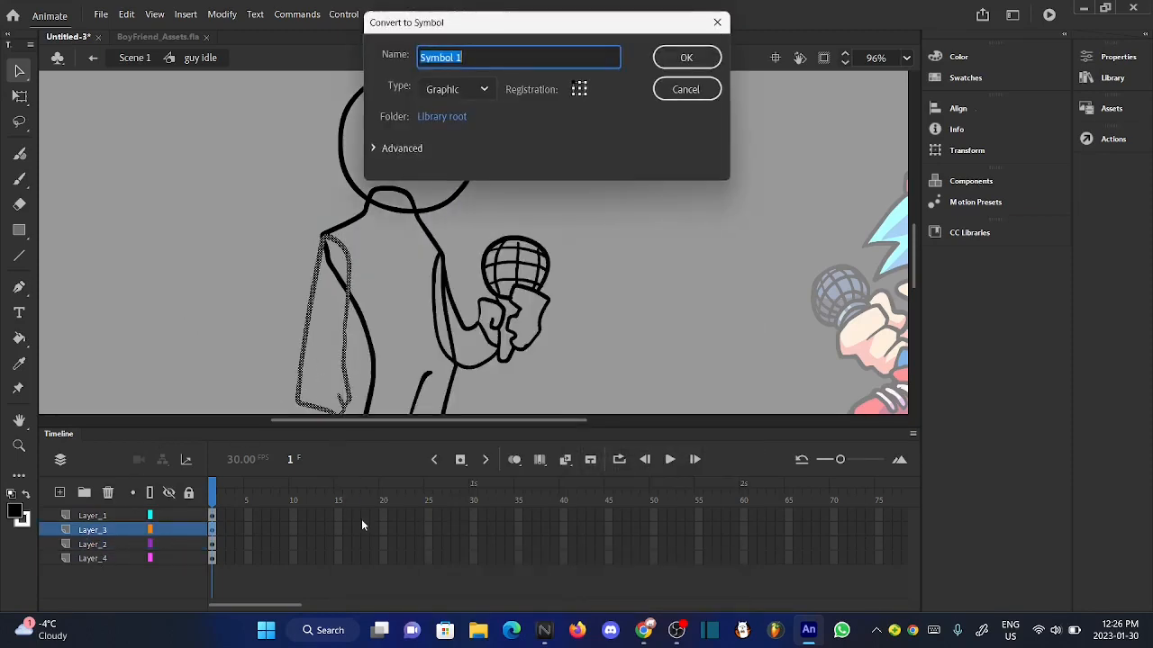
key("BackSpace")
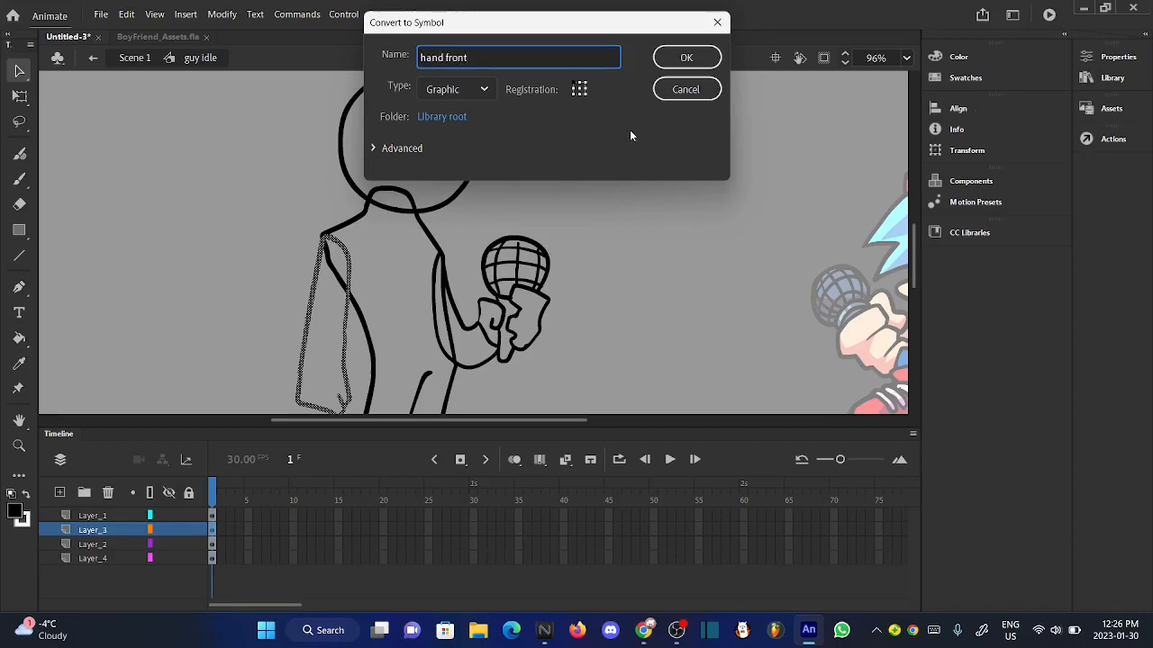
left_click(683, 58)
double_click(347, 331)
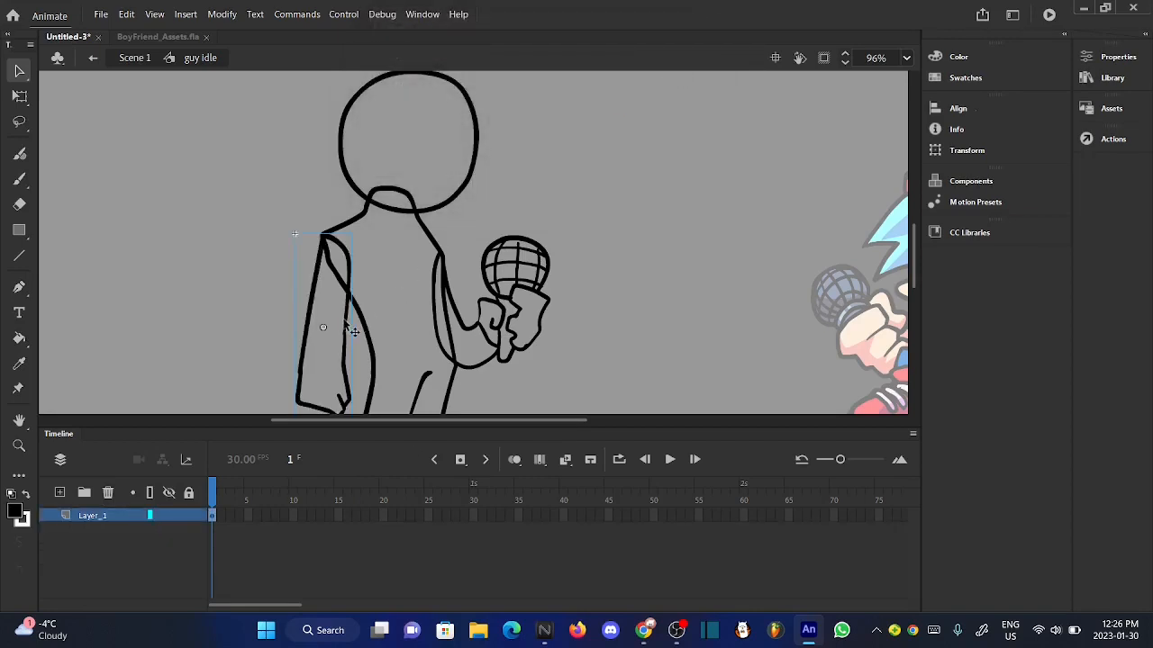
left_click(200, 58)
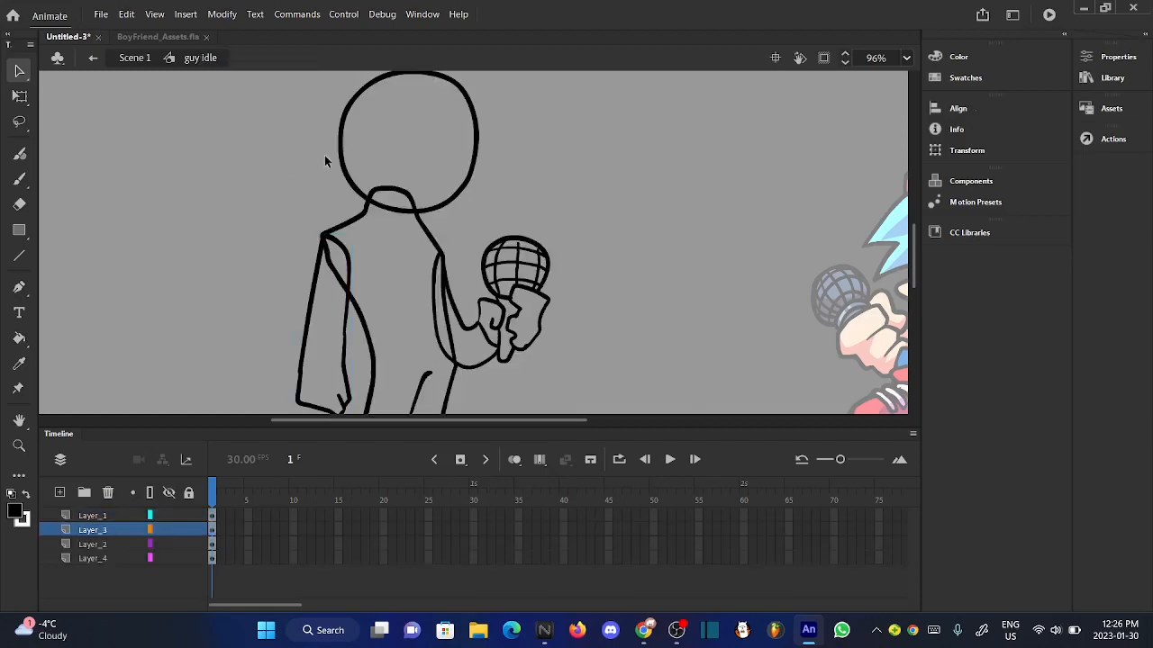
- Convert the microphone-holding arm drawing on Layer_4 to a graphic symbol named "hand mic"
scroll(333, 158, "up", 2)
scroll(342, 157, "down", 3)
left_click(94, 545)
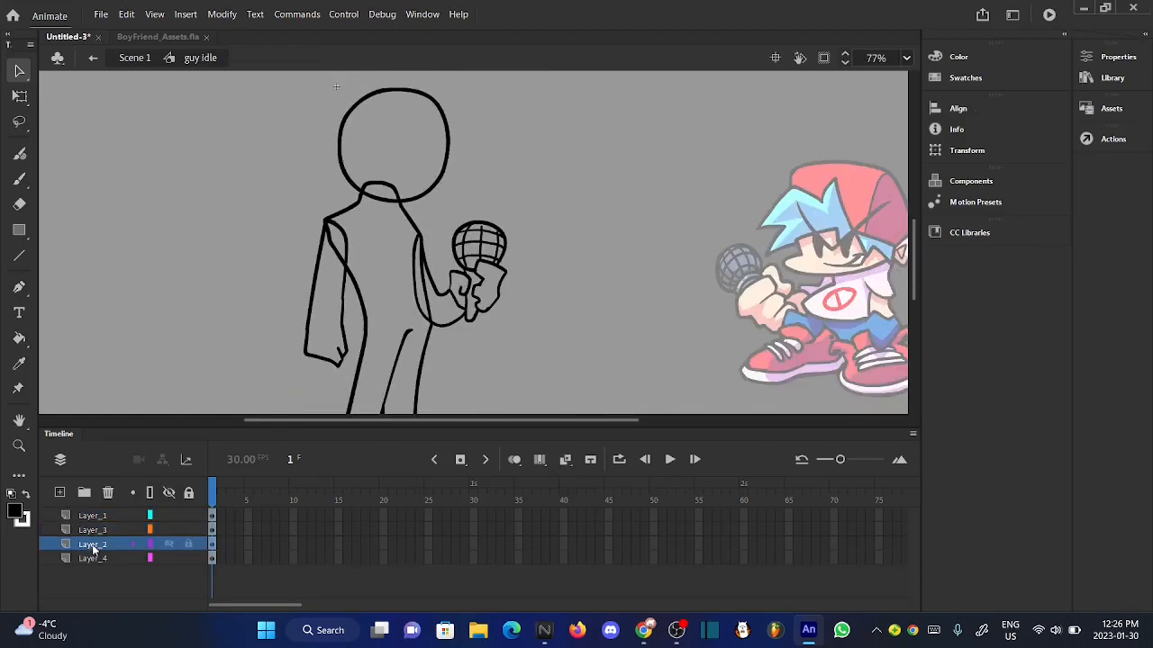
left_click(93, 558)
scroll(483, 313, "up", 3)
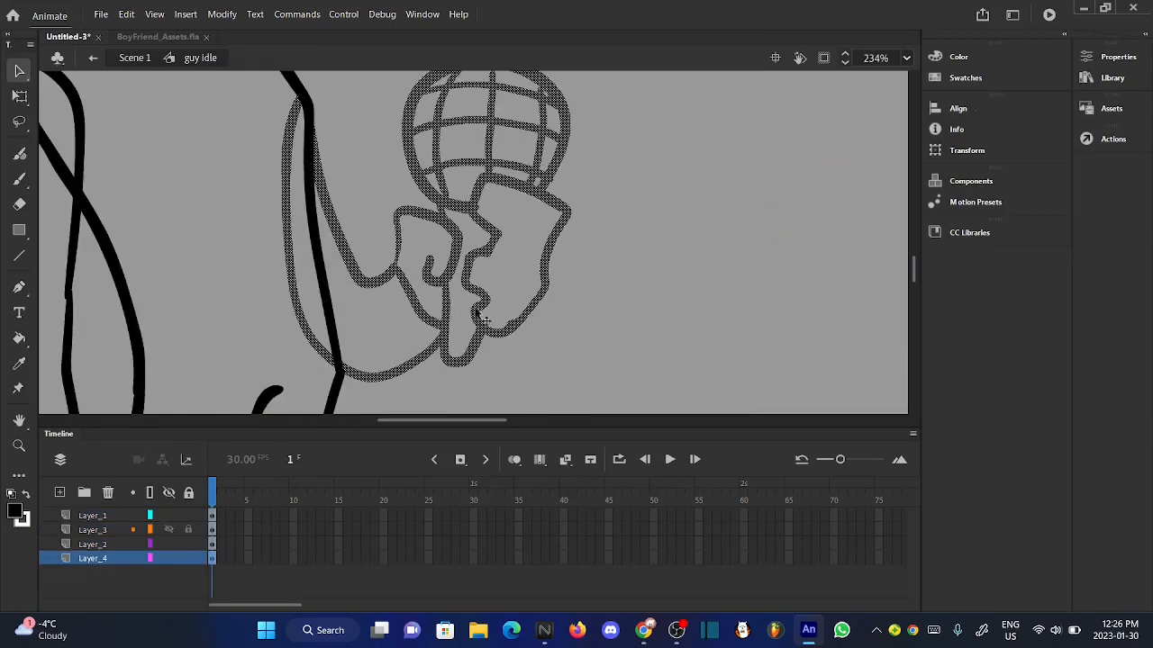
right_click(483, 326)
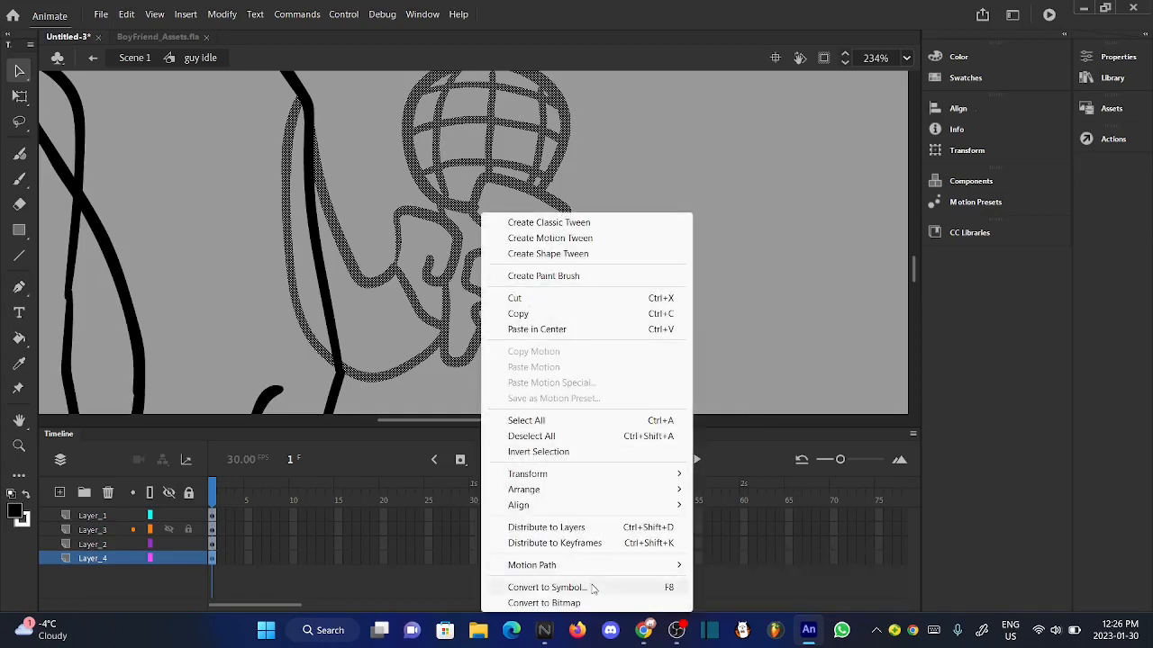
left_click(589, 587)
key("BackSpace")
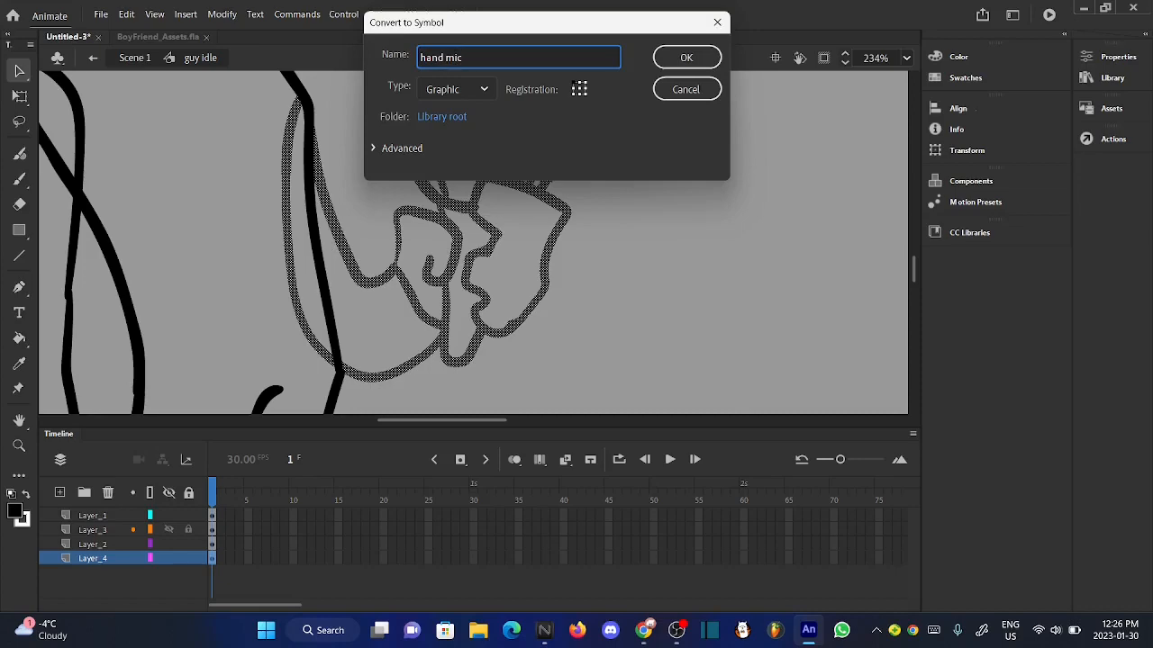
left_click(686, 58)
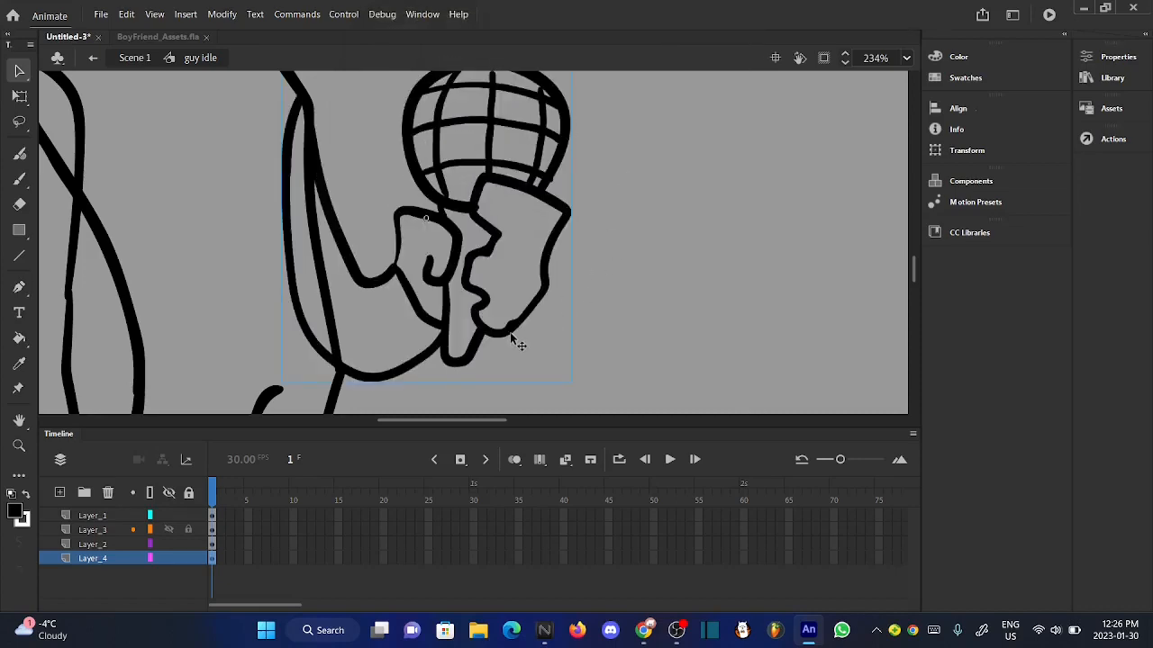
- Open the hand mic symbol to view its contents and return to the guy idle symbol
double_click(518, 344)
left_click(564, 291)
scroll(563, 291, "down", 3)
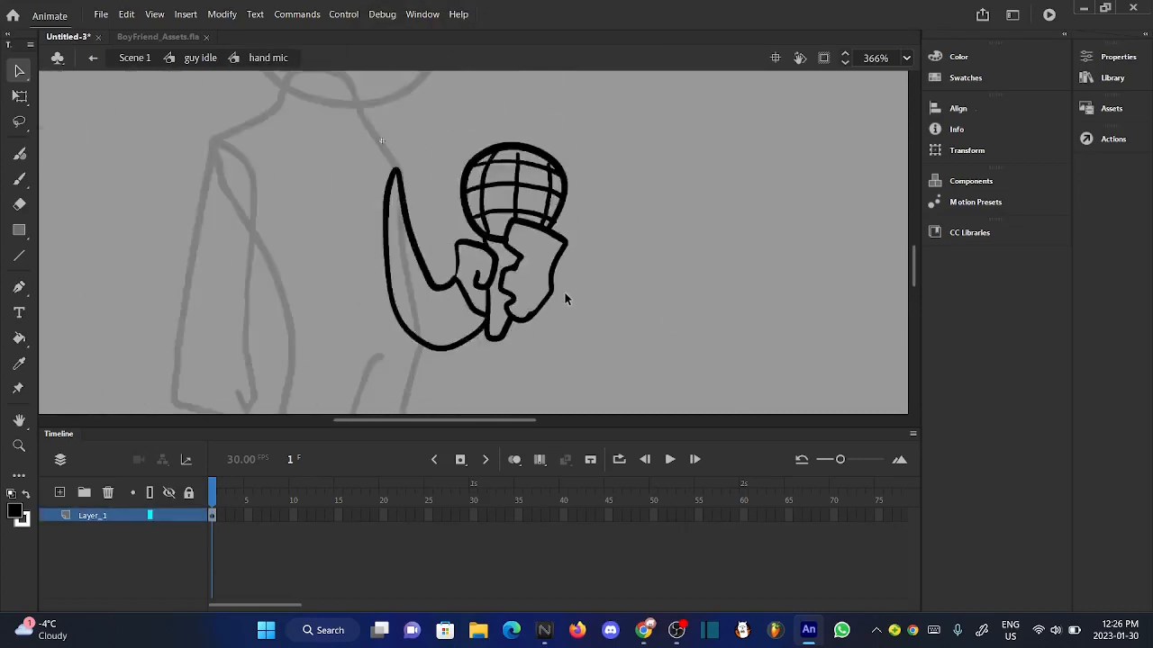
left_click(195, 59)
scroll(277, 205, "down", 3)
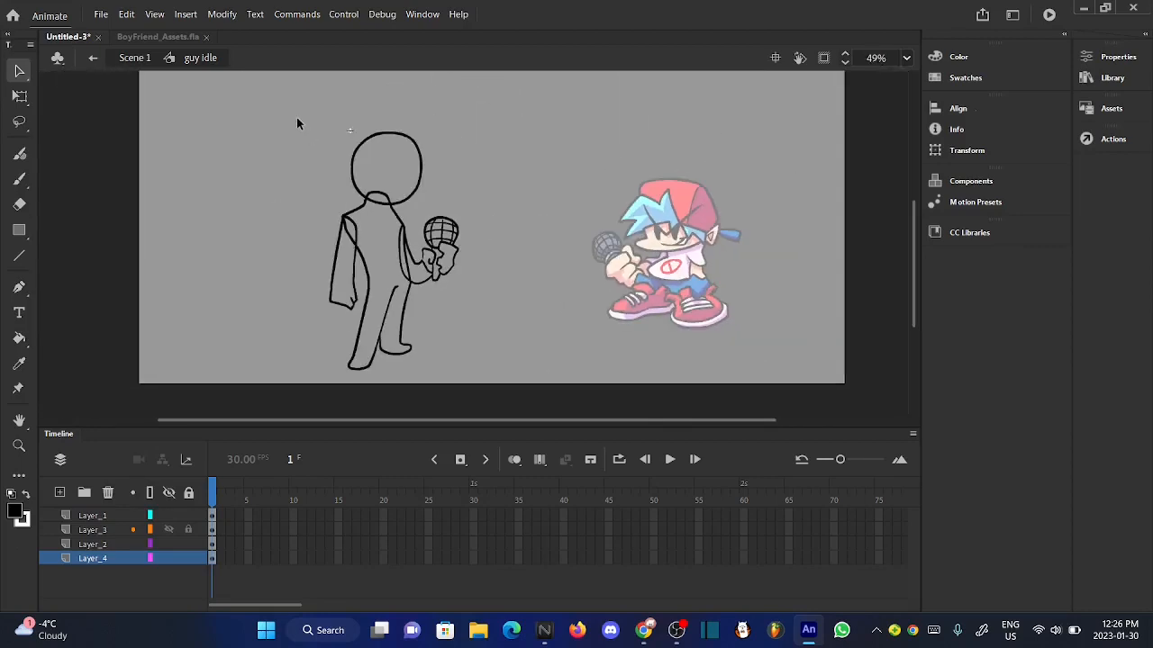
- Select the whole character to check its separate body-part symbols and examine the outlines up close
left_click_drag(291, 94, 528, 391)
scroll(384, 171, "up", 3)
scroll(359, 164, "down", 3)
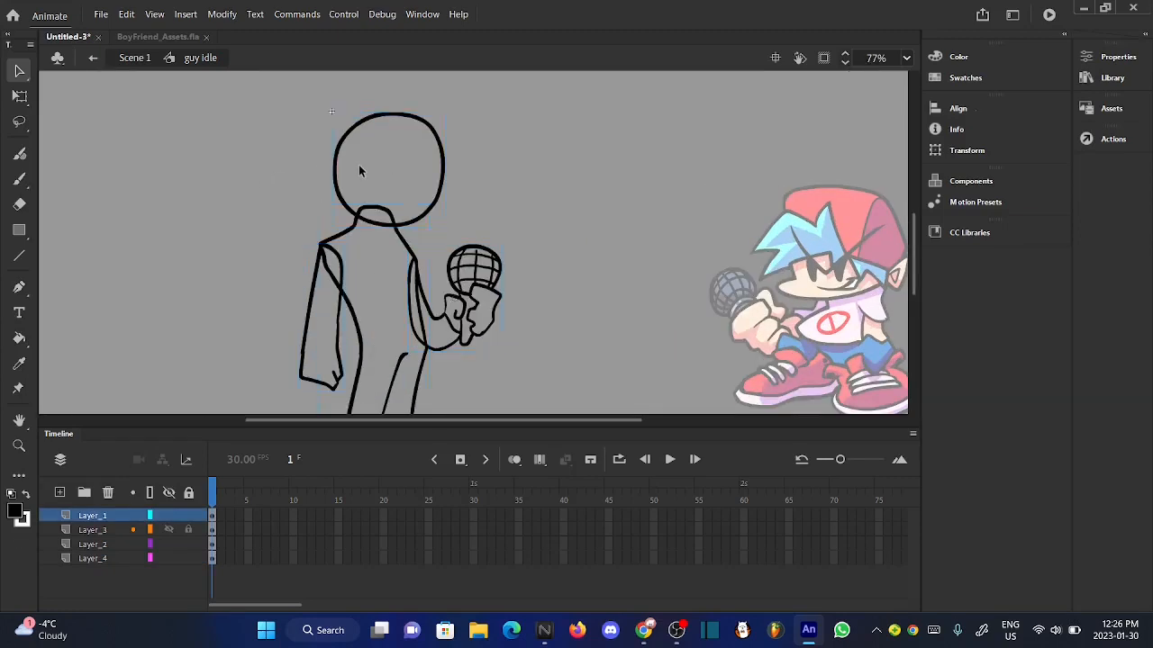
left_click_drag(273, 119, 493, 394)
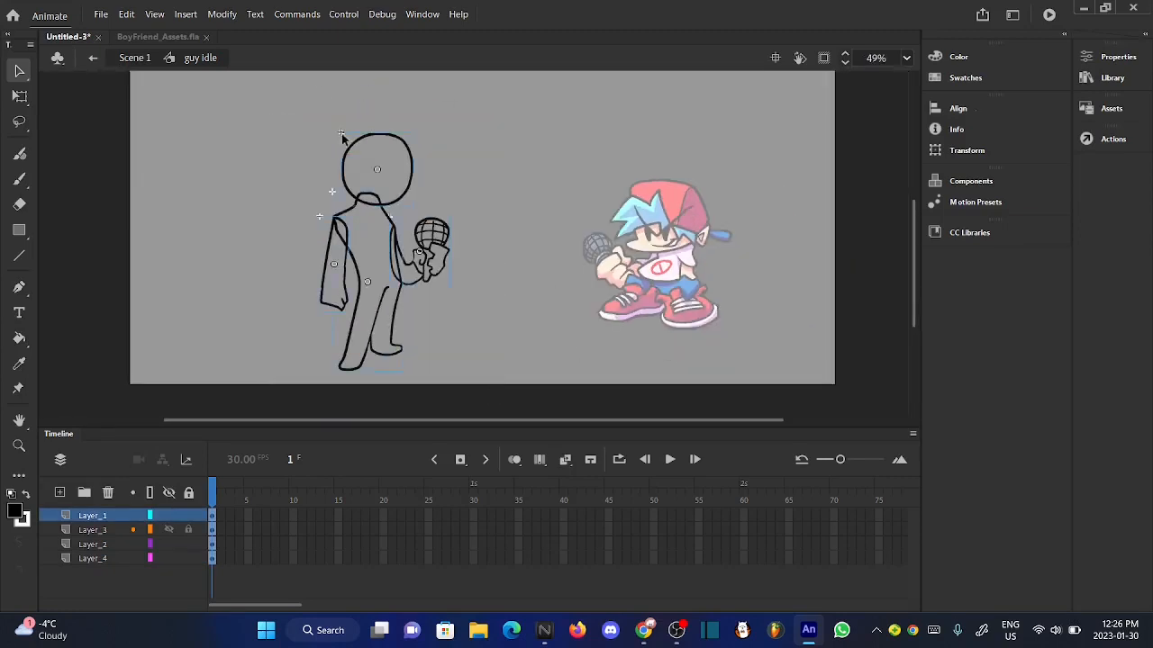
scroll(342, 135, "up", 3)
scroll(351, 225, "up", 2)
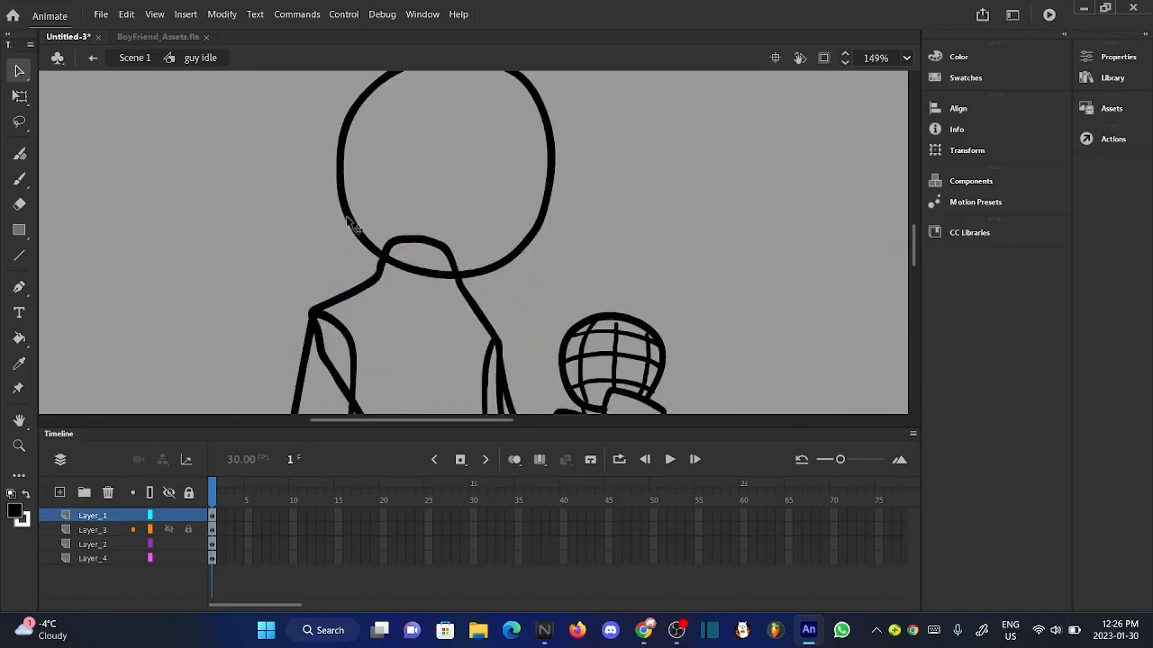
scroll(351, 225, "down", 2)
scroll(568, 186, "up", 2)
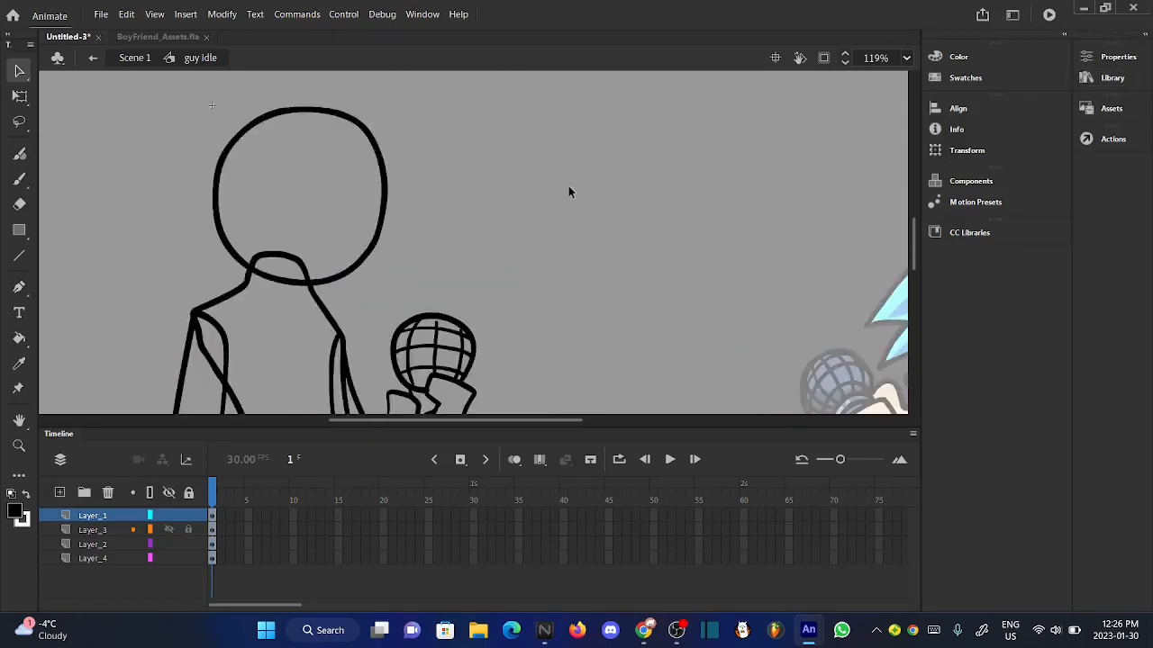
scroll(569, 186, "down", 4)
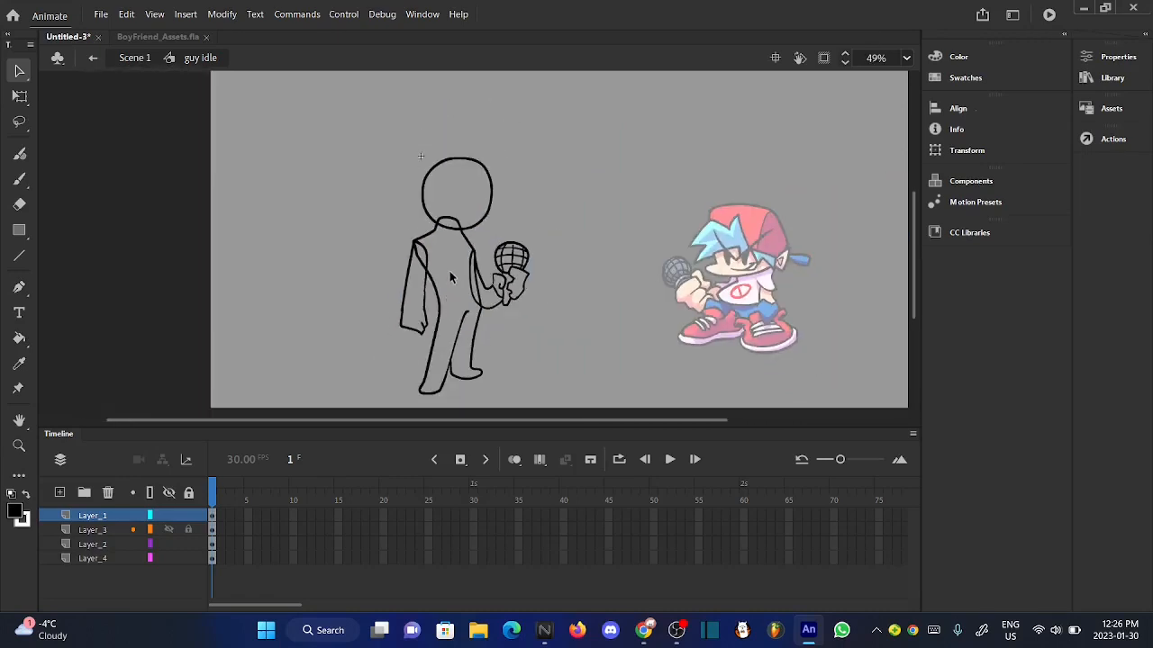
scroll(447, 235, "up", 2)
scroll(448, 235, "down", 2)
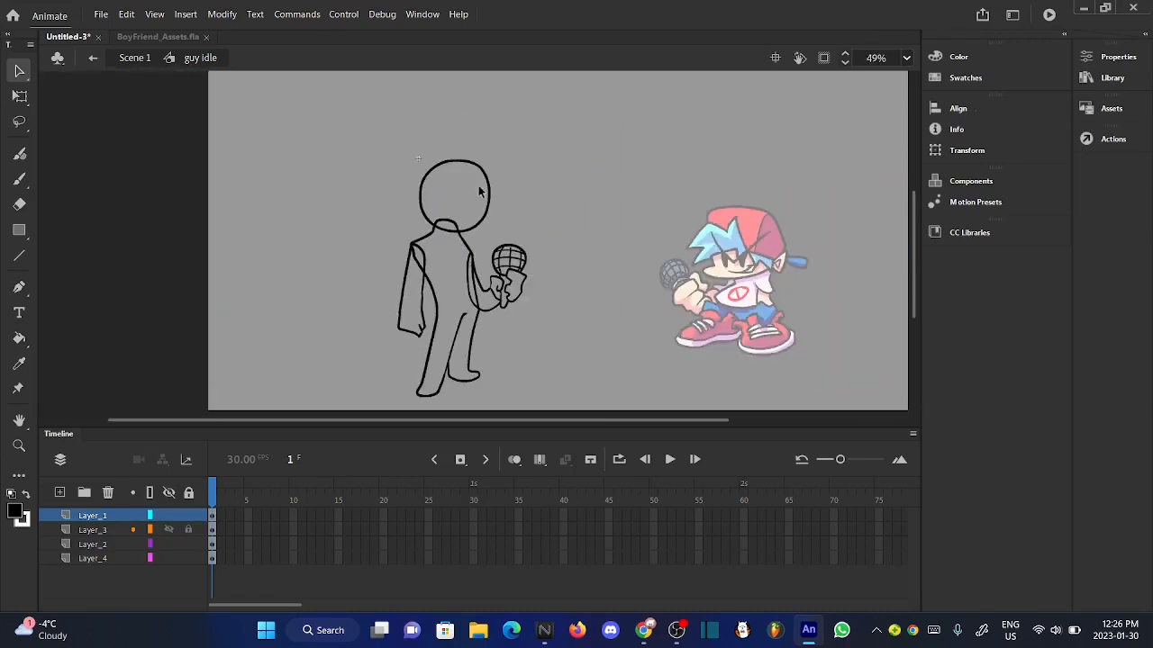
- Open the head symbol and apply the Smooth shape command to the head outline
scroll(479, 192, "up", 1)
double_click(500, 212)
scroll(430, 181, "up", 2)
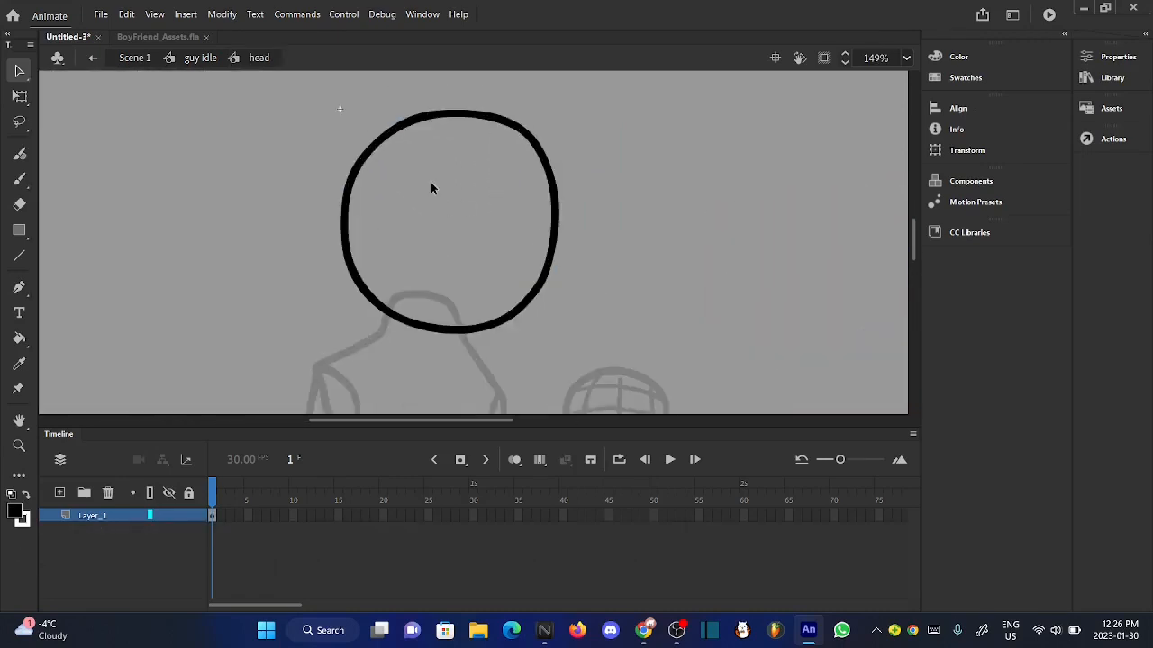
left_click(56, 516)
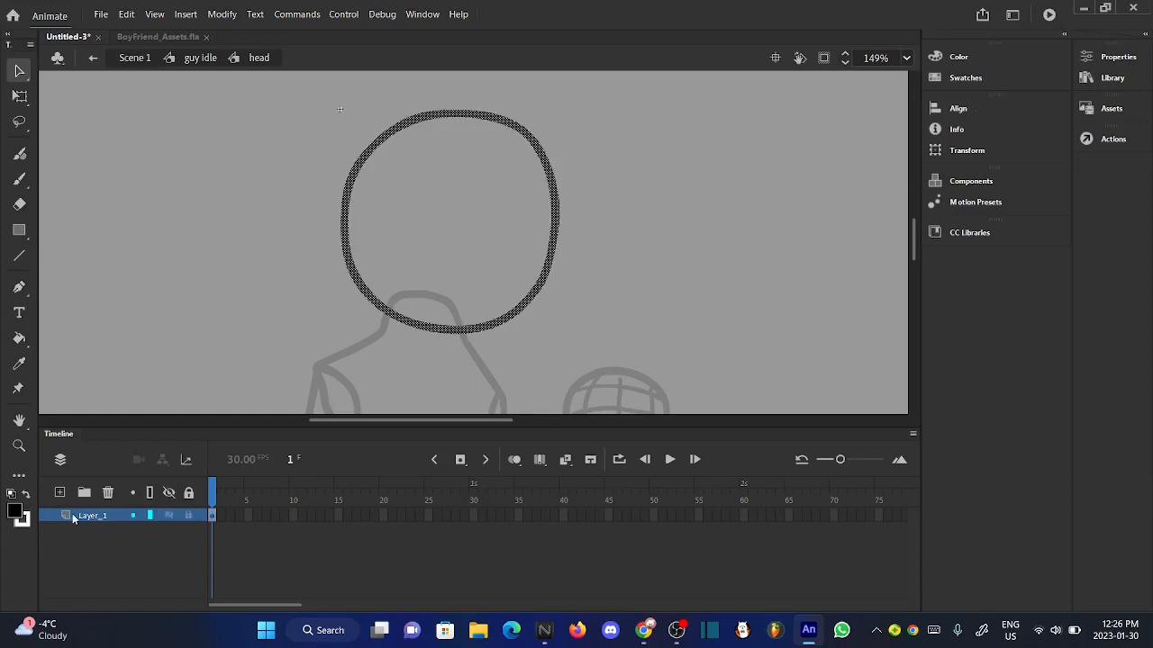
left_click(221, 15)
mouse_move(403, 153)
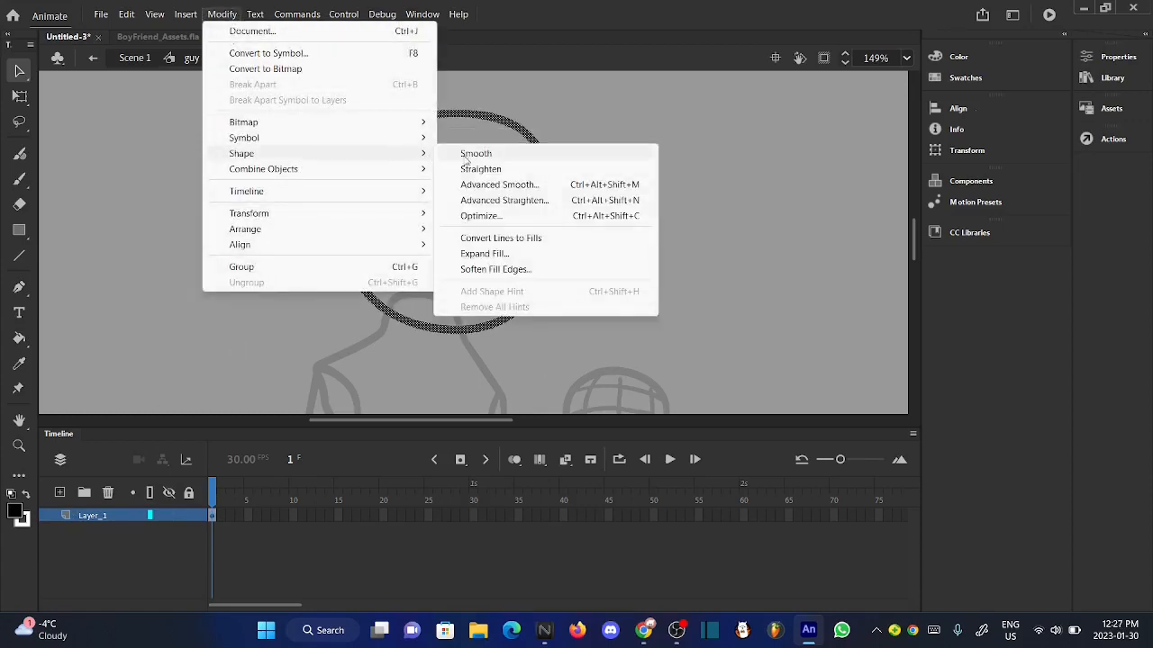
left_click(466, 155)
- Apply the Straighten shape command to the head outline and return to the guy idle symbol
left_click(221, 15)
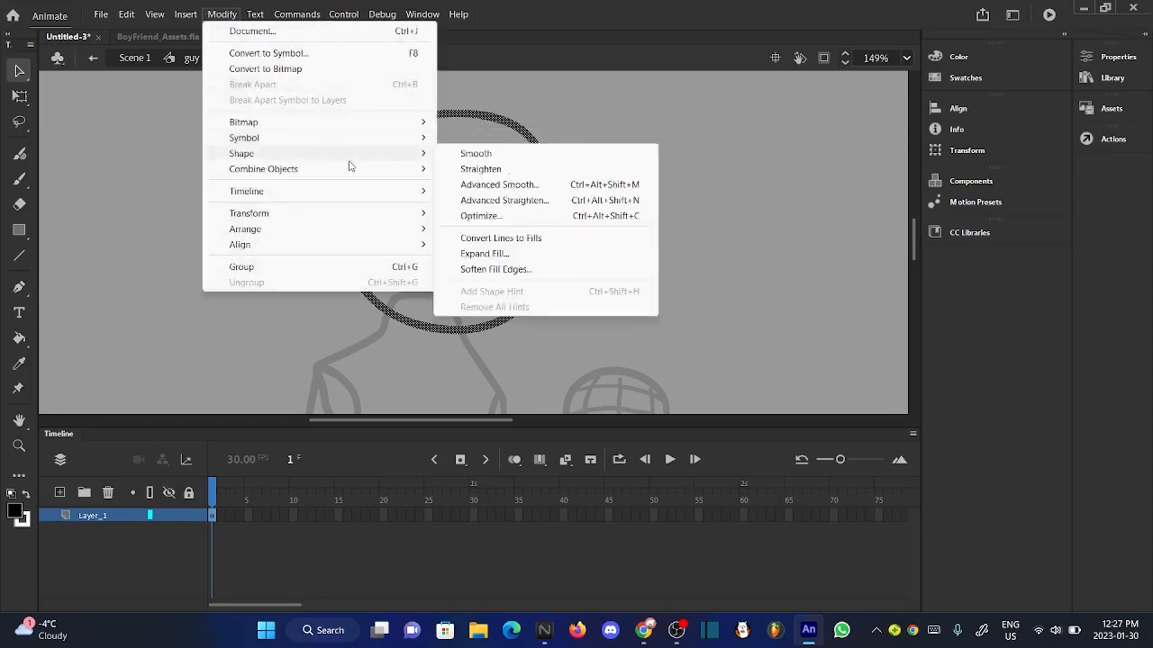
left_click(480, 170)
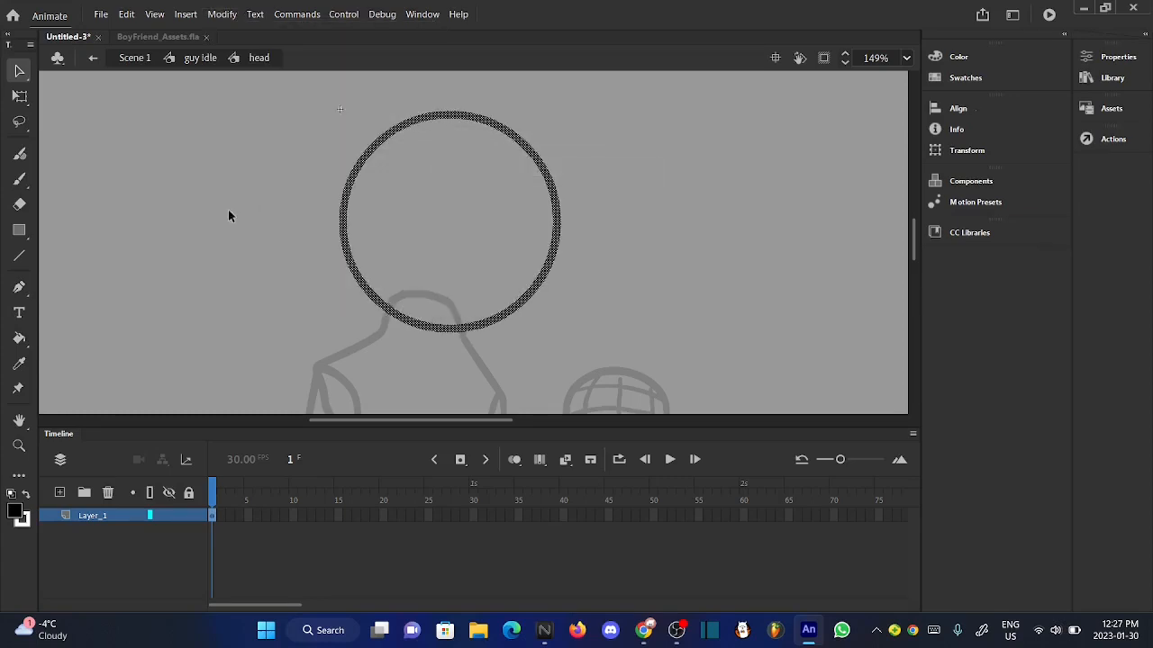
left_click(228, 216)
double_click(496, 151)
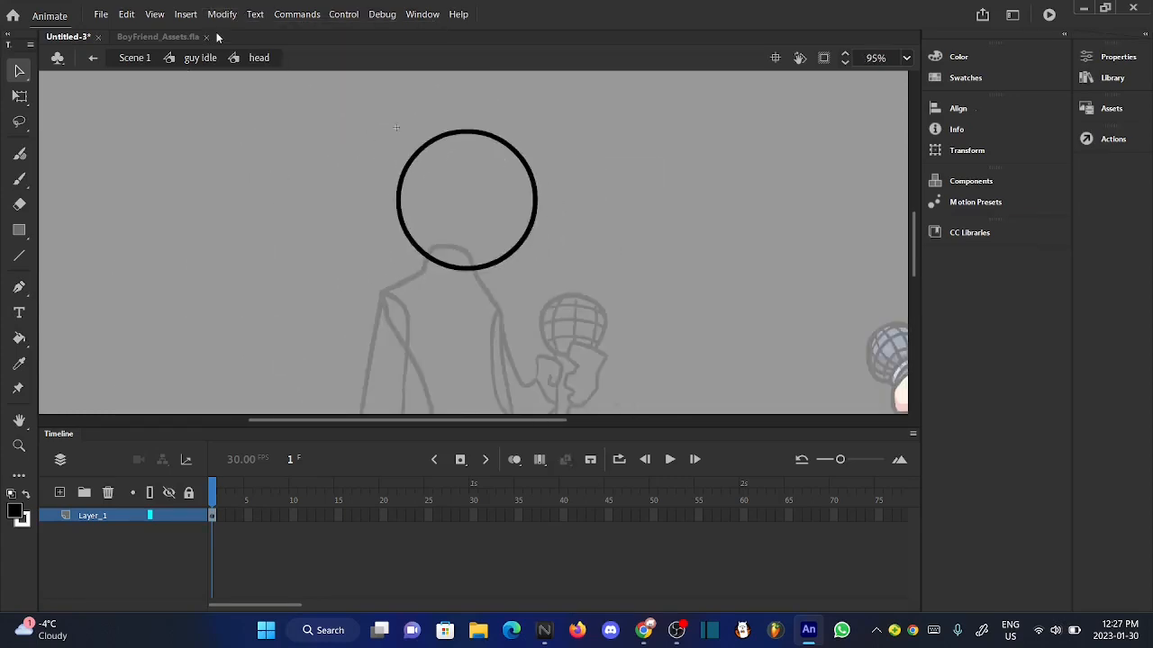
scroll(420, 101, "up", 2)
scroll(423, 117, "down", 5)
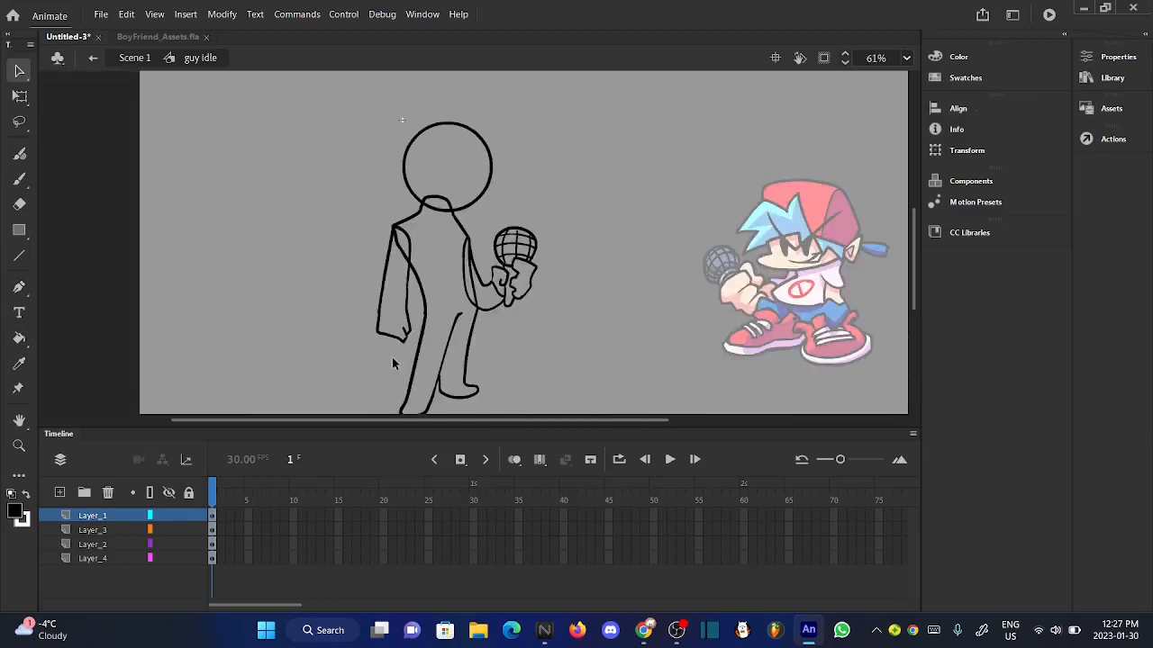
- Open the hand front symbol and apply the Smooth shape command to the arm outline
scroll(386, 380, "up", 5)
double_click(441, 258)
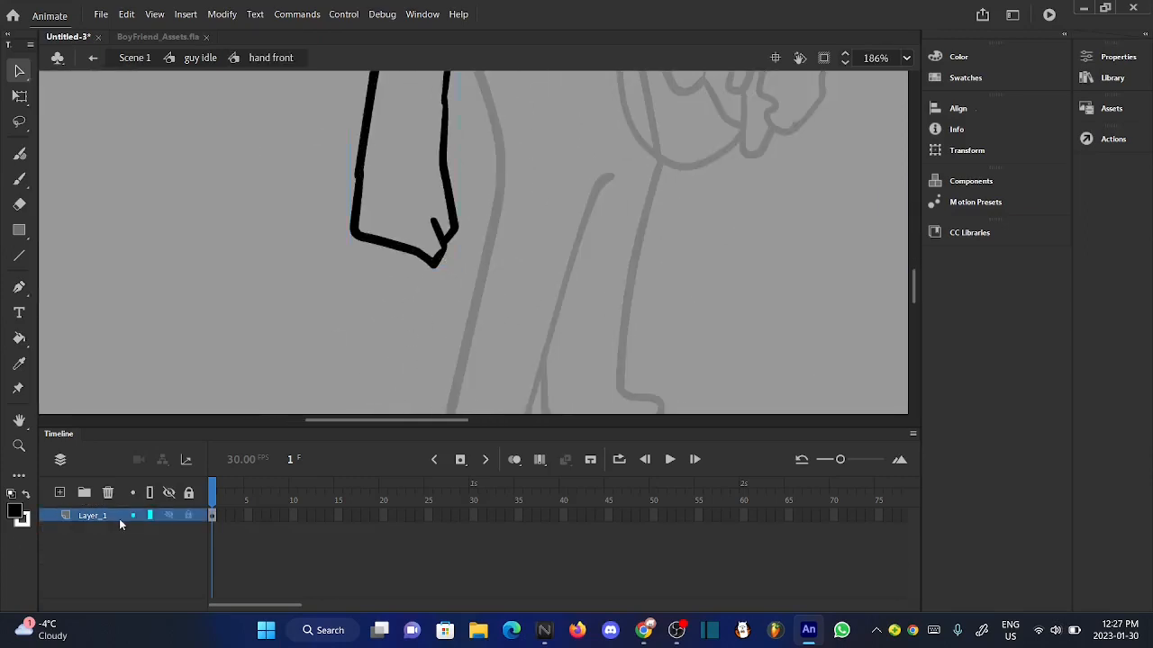
left_click(103, 515)
scroll(345, 389, "up", 2)
scroll(346, 389, "down", 3)
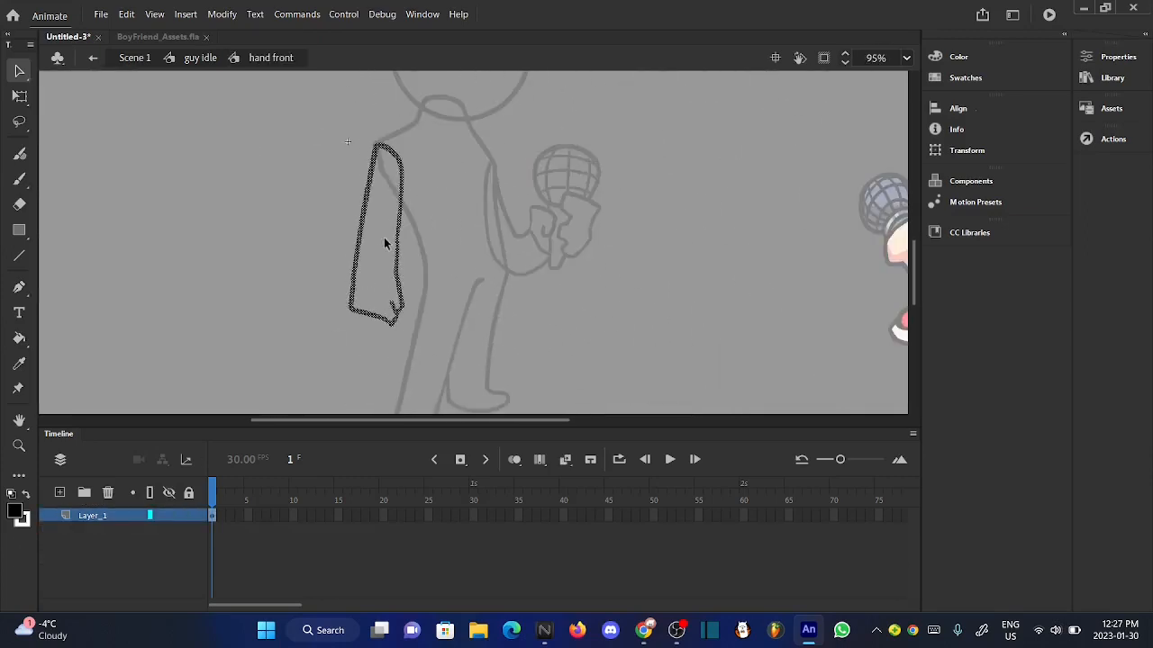
scroll(383, 244, "up", 2)
left_click(222, 14)
mouse_move(418, 155)
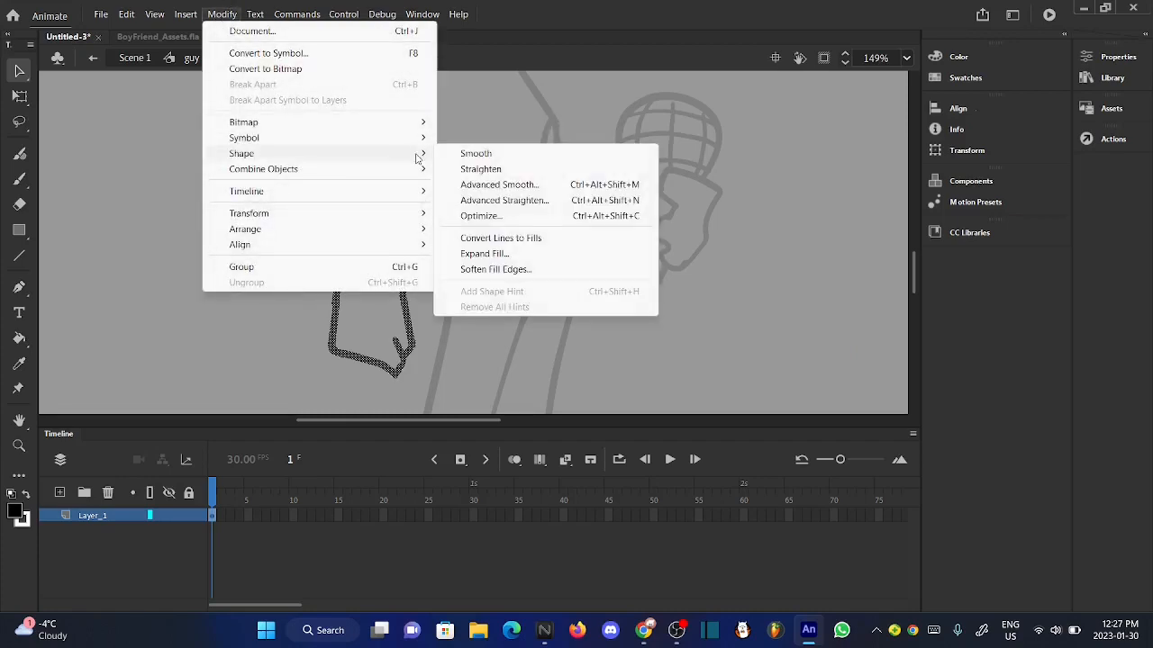
left_click(467, 155)
- Try the Straighten shape command on the arm outline, inspect the lines, and undo it
left_click(222, 14)
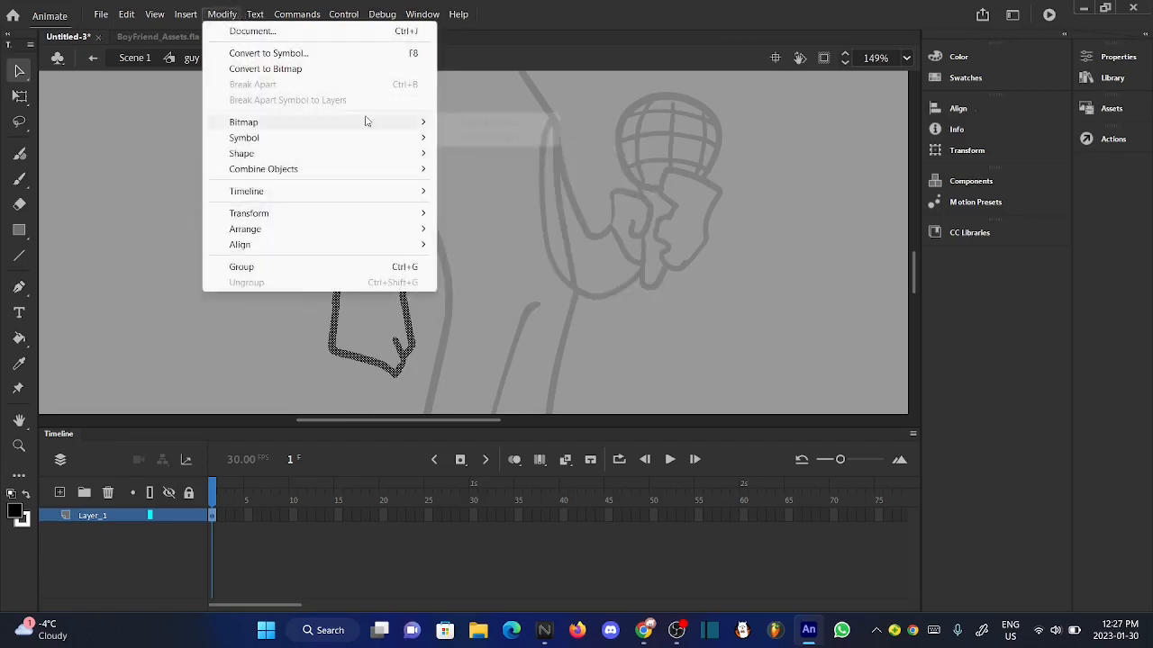
left_click(466, 169)
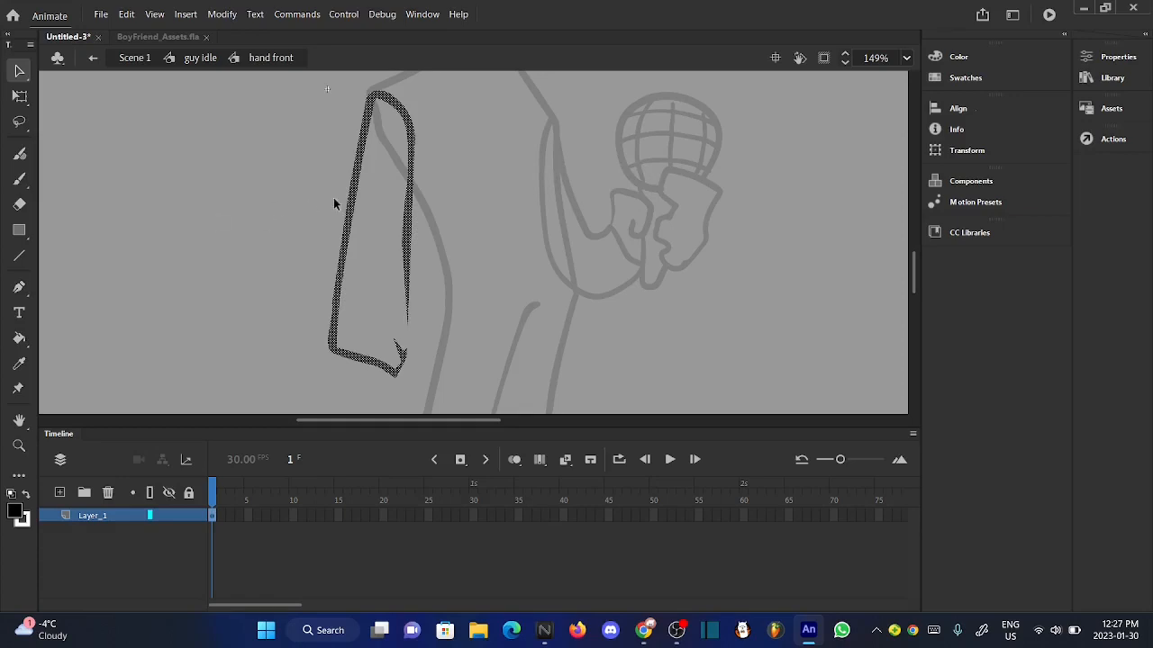
scroll(355, 192, "up", 2)
scroll(355, 192, "down", 2)
scroll(403, 191, "up", 1)
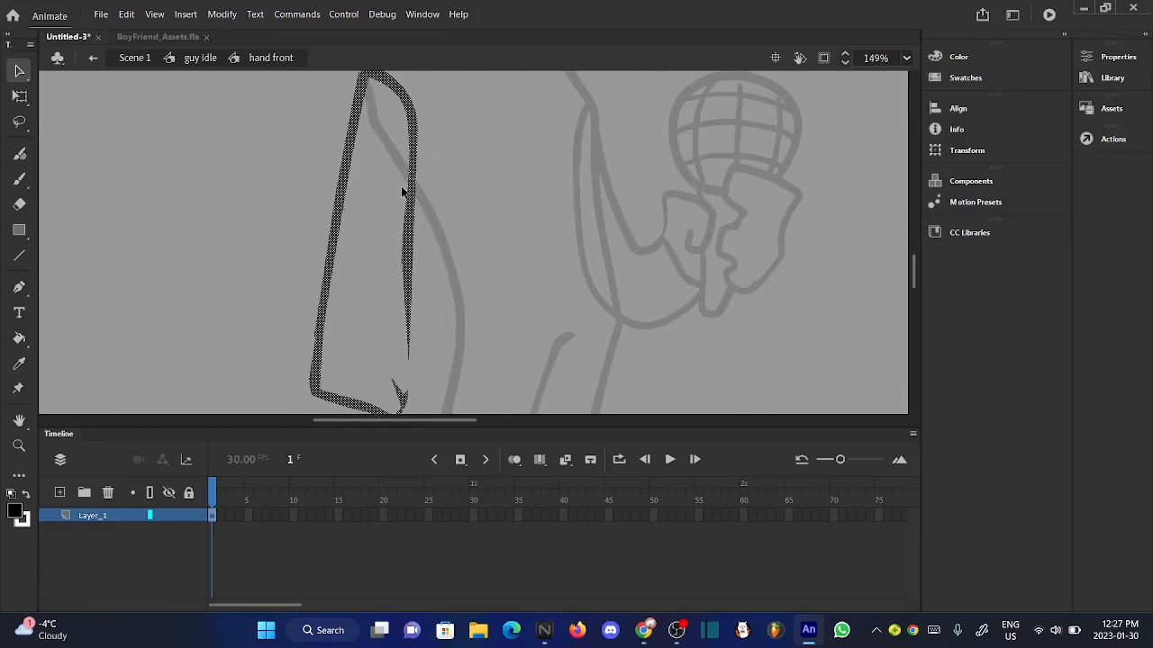
scroll(403, 190, "down", 1)
key("ctrl+z")
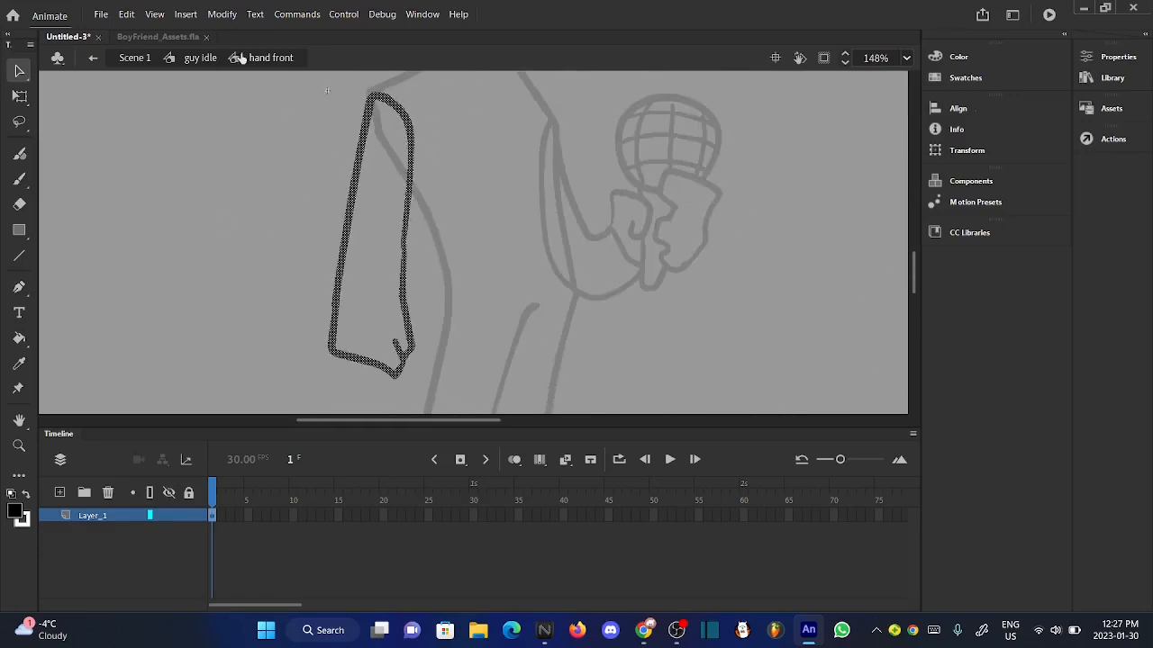
- Apply Advanced Straighten to the arm outline inside the hand front symbol
left_click(222, 13)
mouse_move(410, 156)
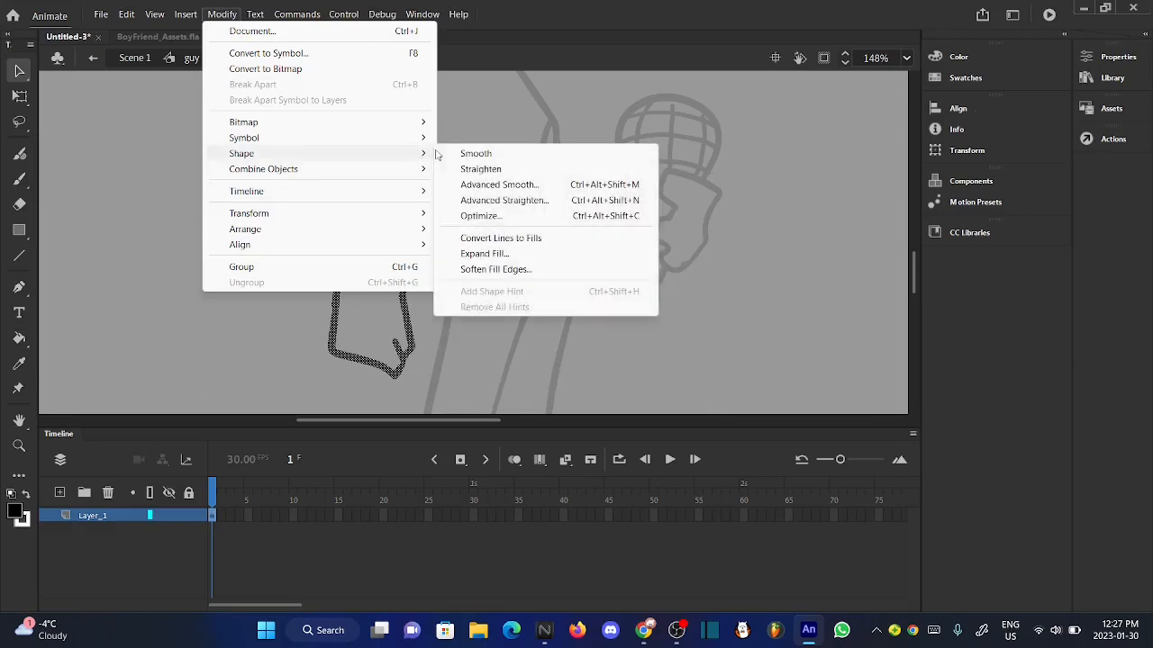
left_click(504, 201)
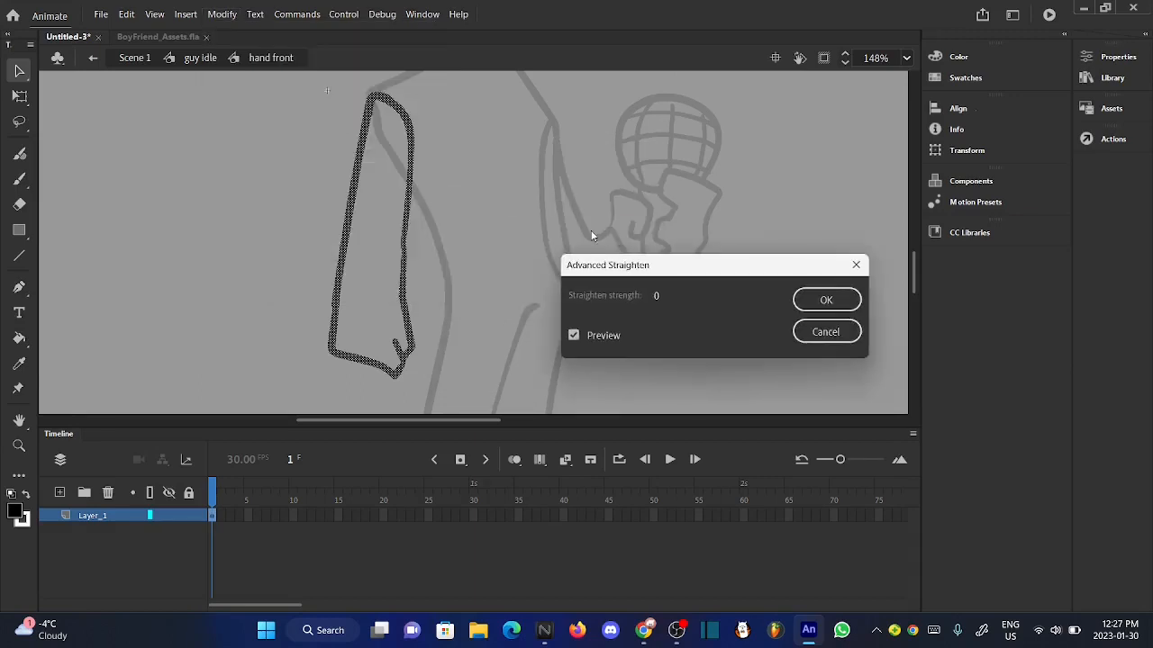
left_click(656, 297)
left_click(827, 305)
left_click(825, 300)
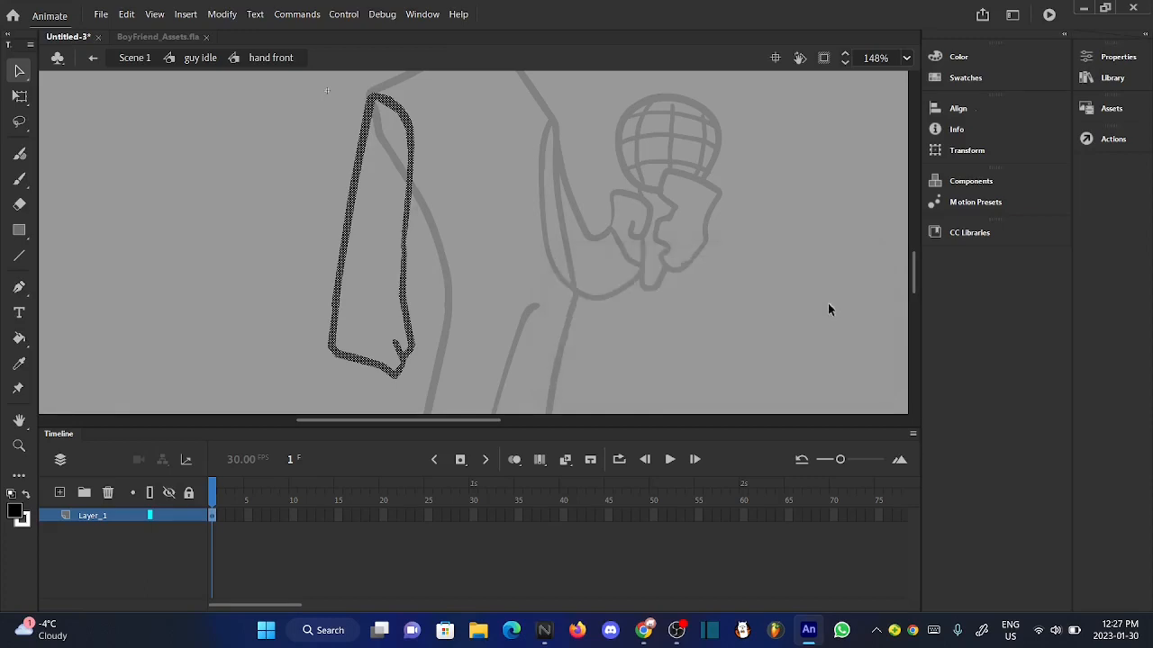
- Return to guy idle, open the body symbol and apply the Smooth shape command to the whole body outline
left_click(396, 311)
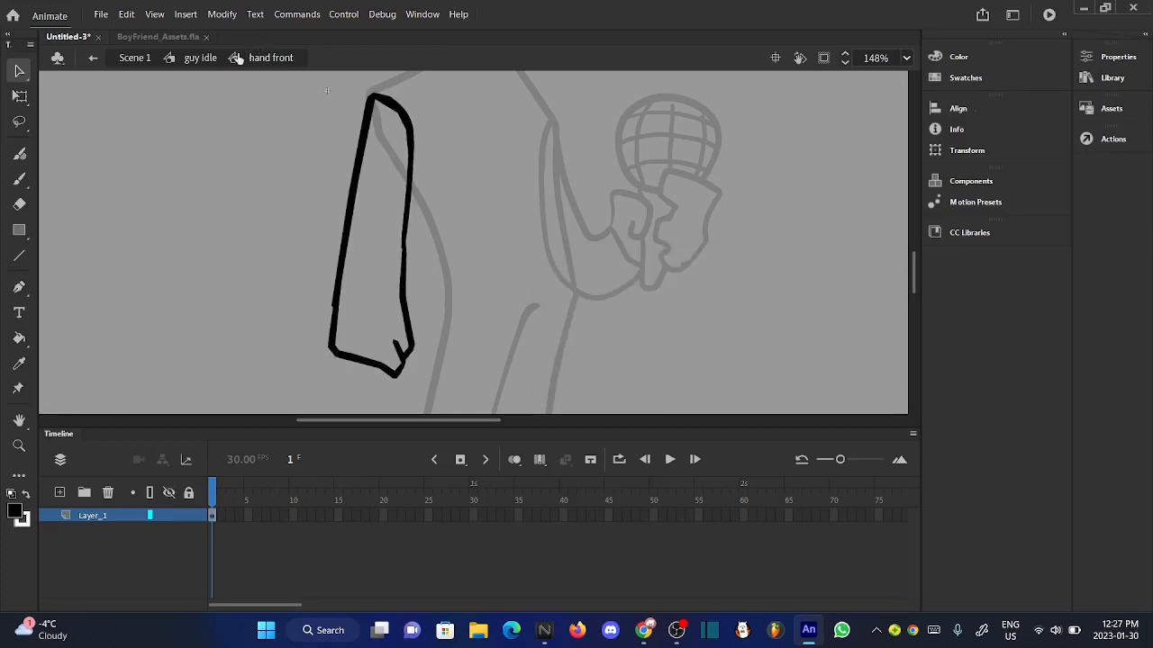
left_click(200, 58)
double_click(454, 317)
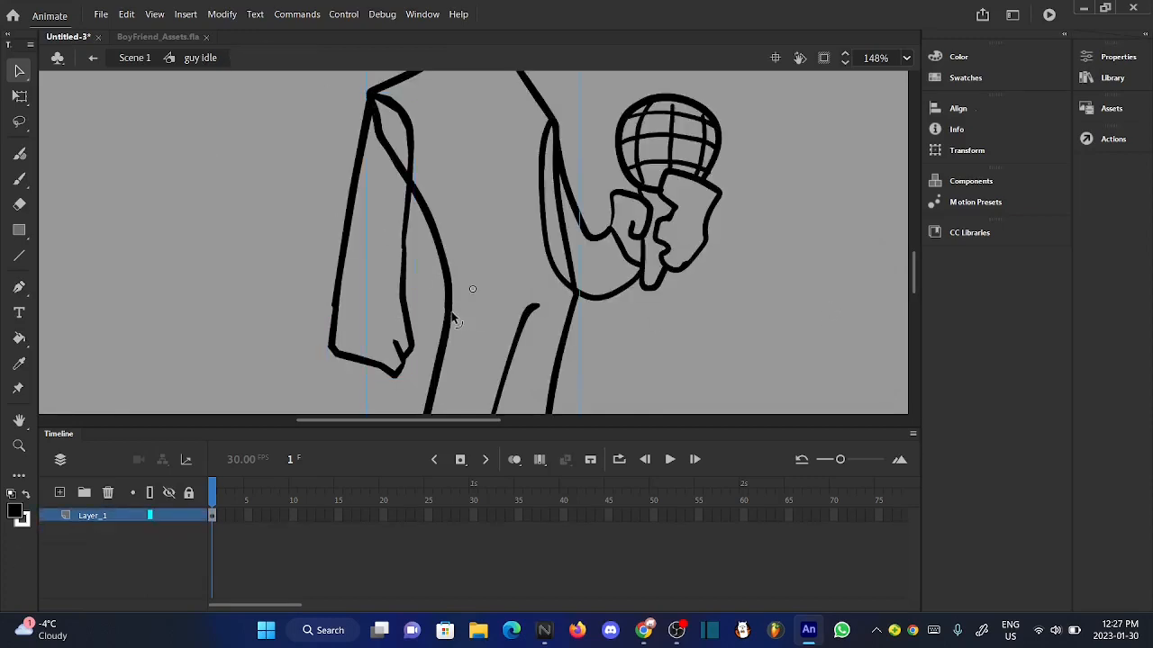
left_click(103, 517)
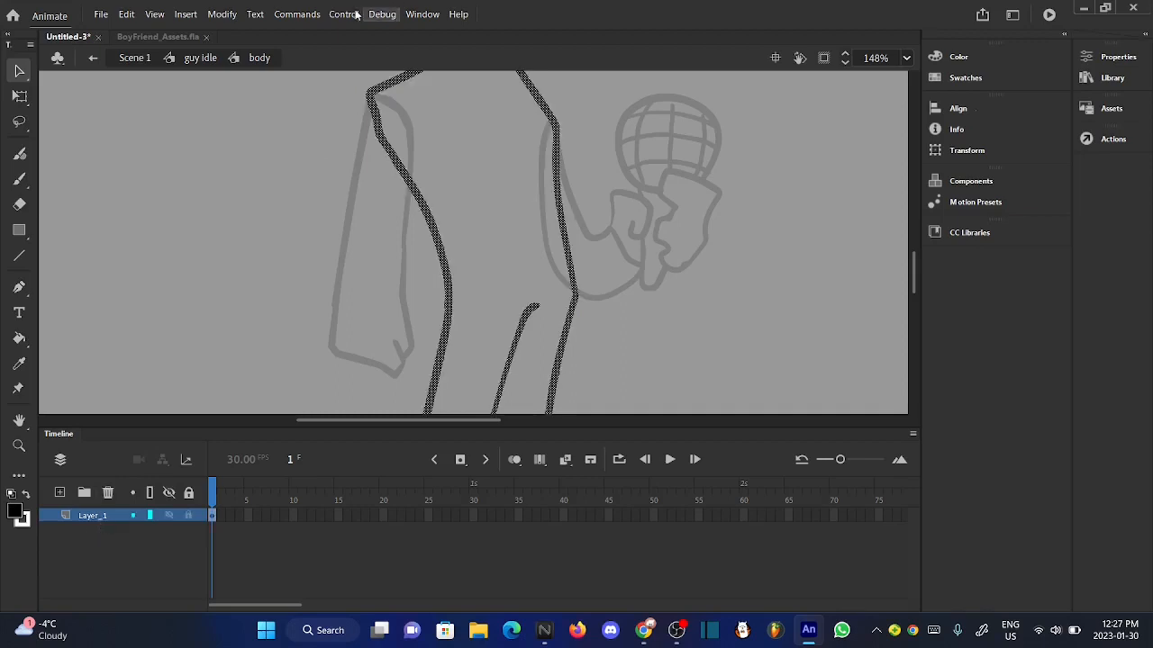
left_click(222, 14)
mouse_move(385, 153)
left_click(473, 153)
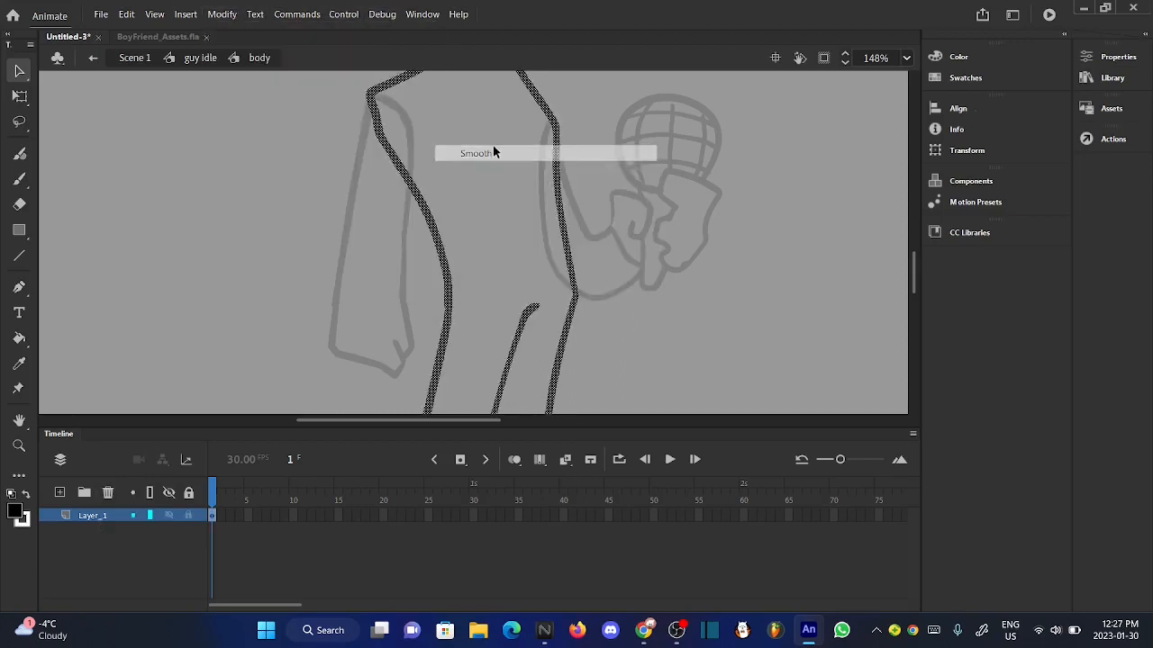
- Apply the Straighten shape command twice to the body outline and inspect the resulting lines
left_click(221, 13)
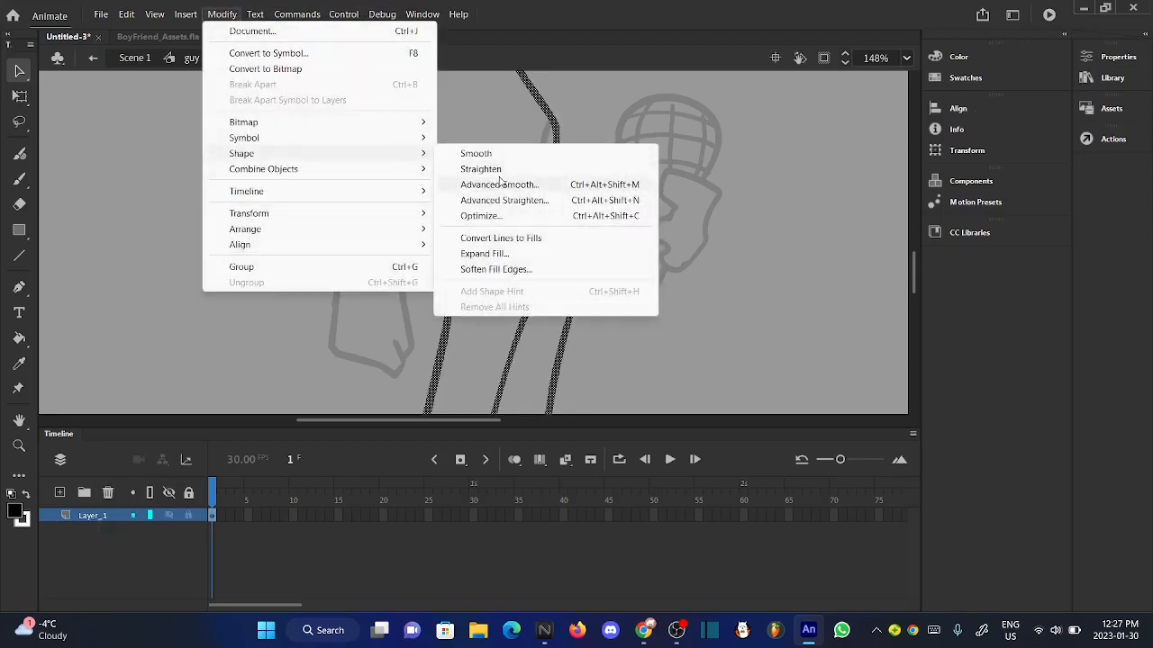
left_click(486, 168)
scroll(485, 199, "down", 4)
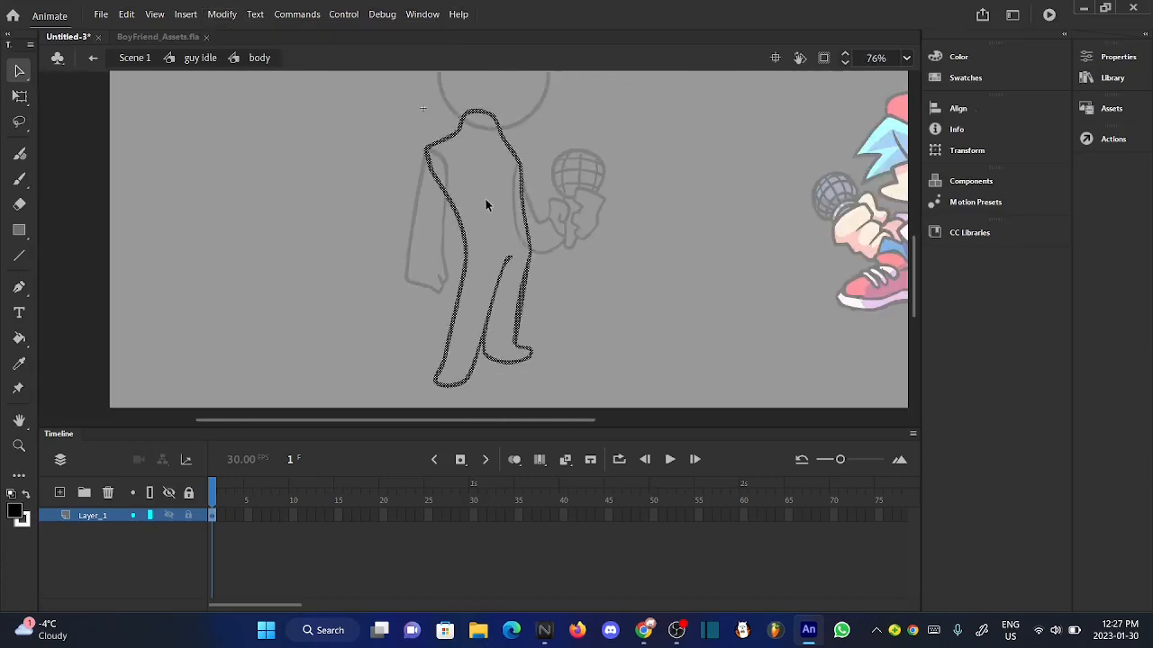
left_click(221, 13)
mouse_move(417, 154)
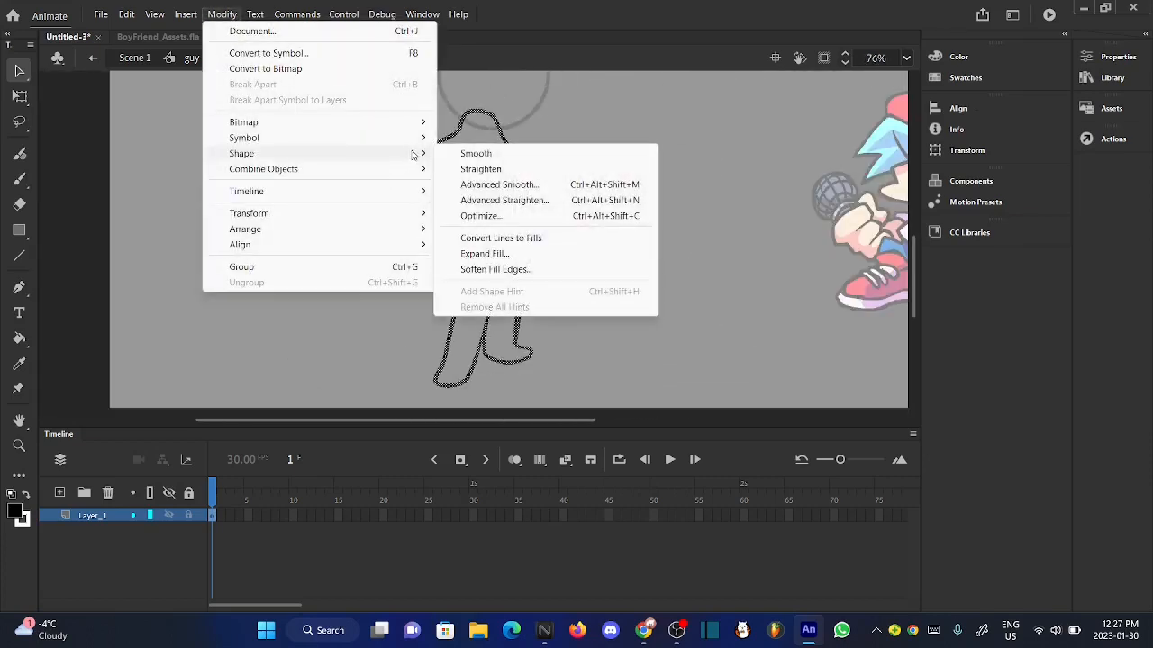
left_click(485, 170)
left_click(572, 271)
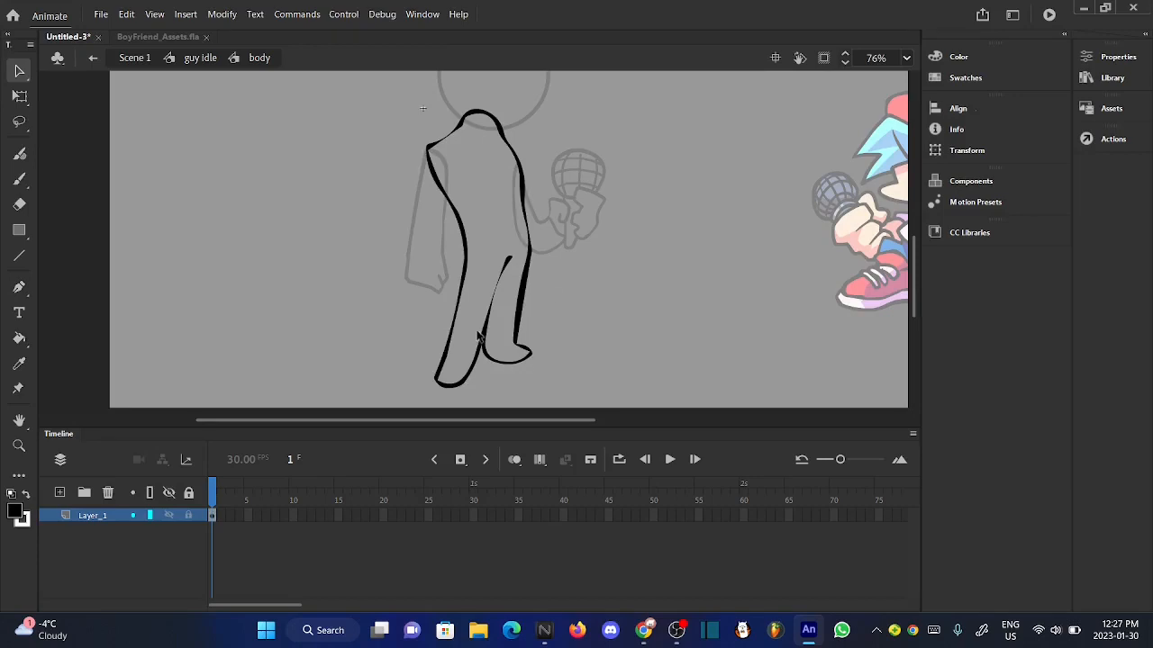
scroll(479, 336, "up", 1)
scroll(479, 336, "up", 1)
scroll(479, 335, "down", 2)
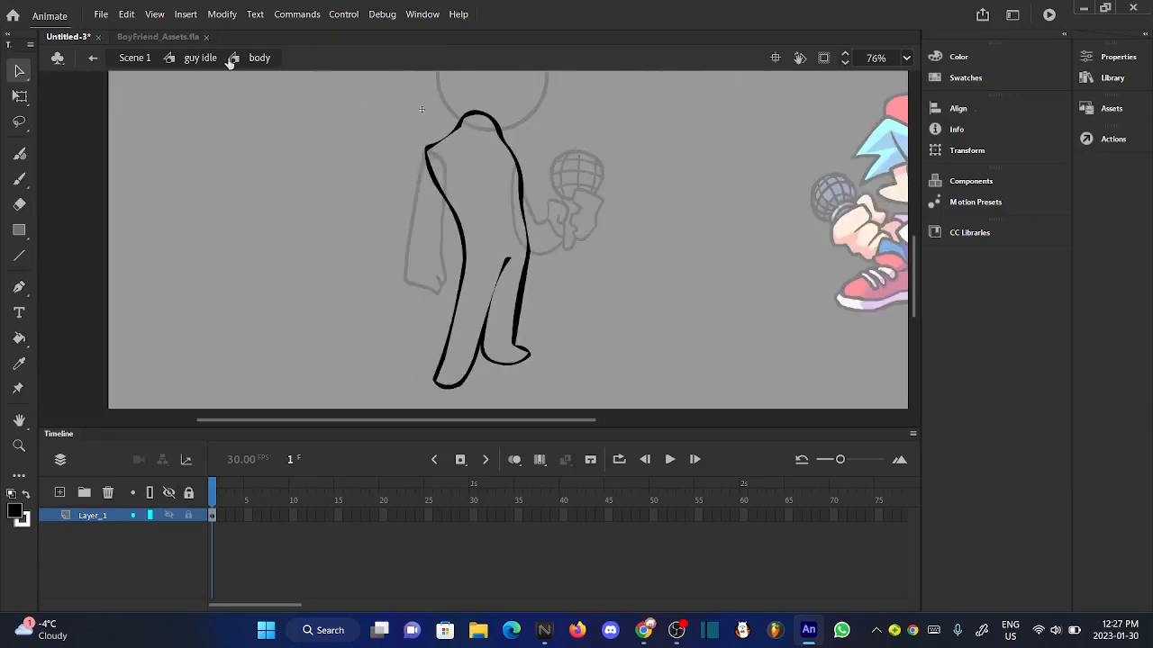
- Apply Advanced Straighten with a strength of 10 to the whole body outline and return to the guy idle symbol
key("ctrl+a")
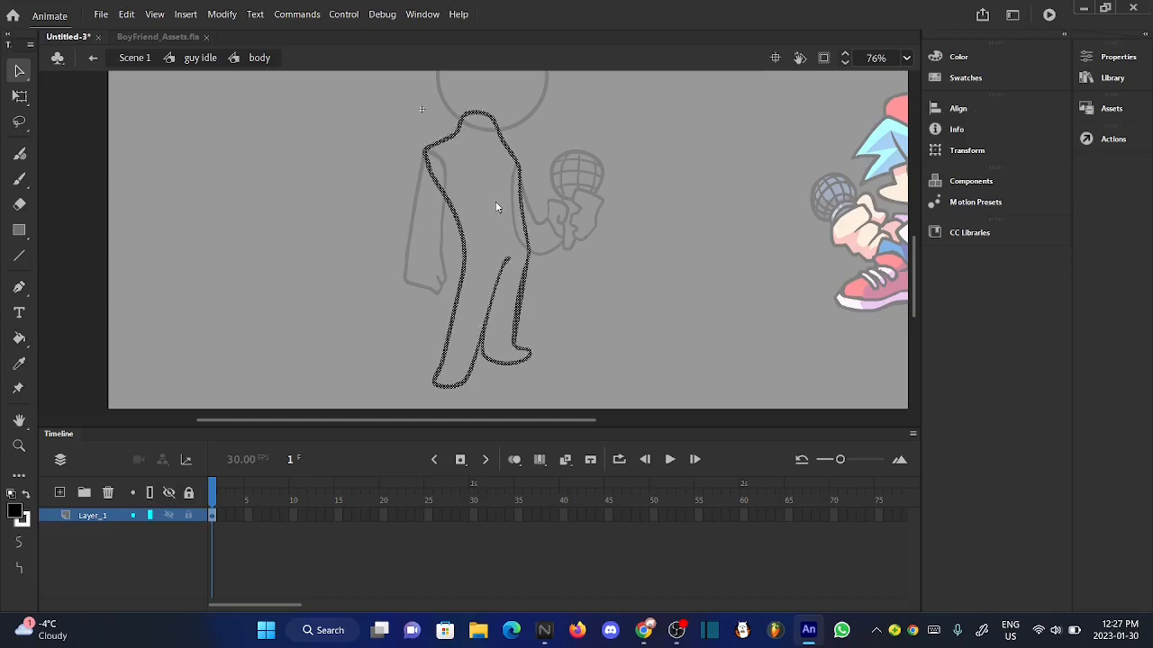
left_click(221, 13)
mouse_move(405, 154)
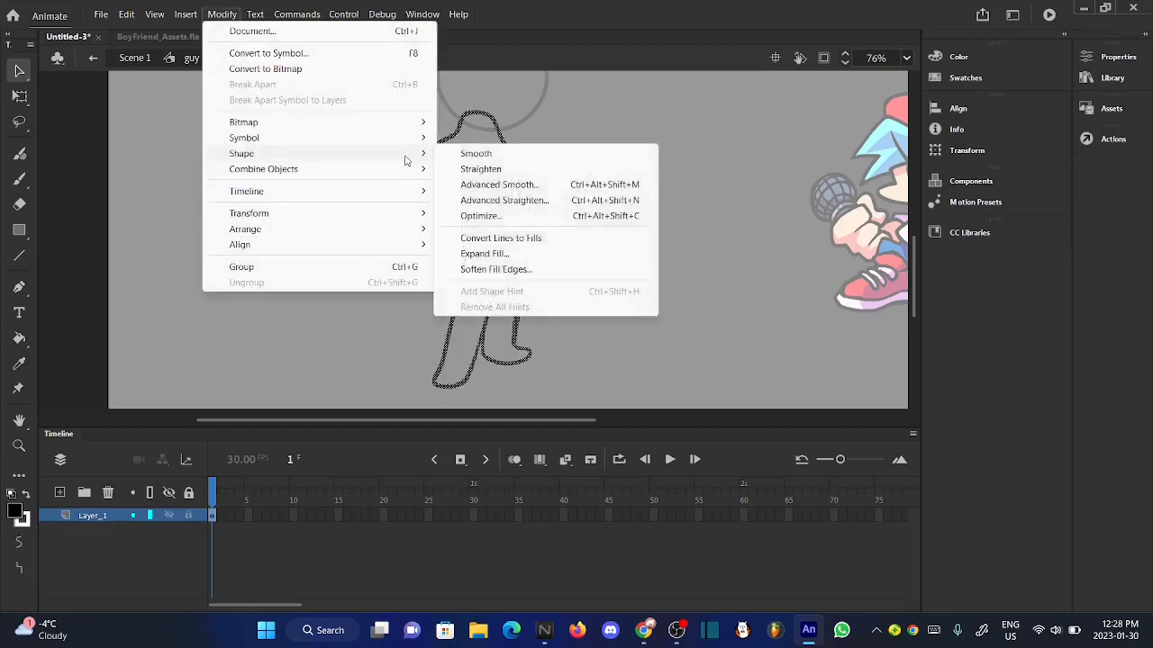
left_click(507, 200)
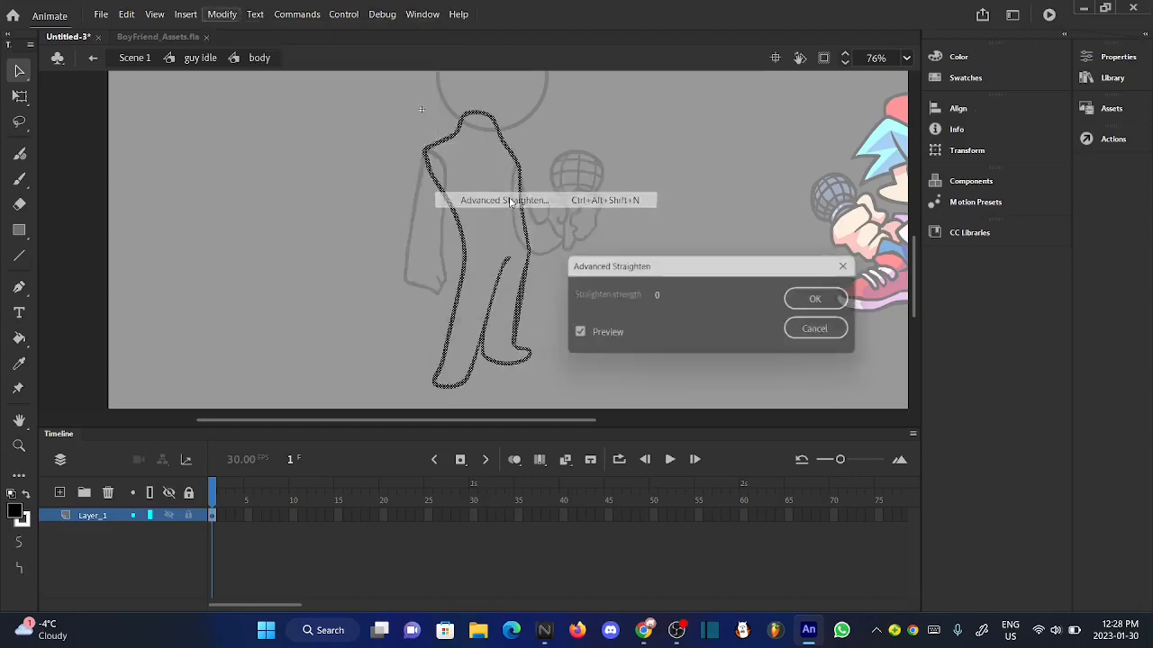
left_click(664, 295)
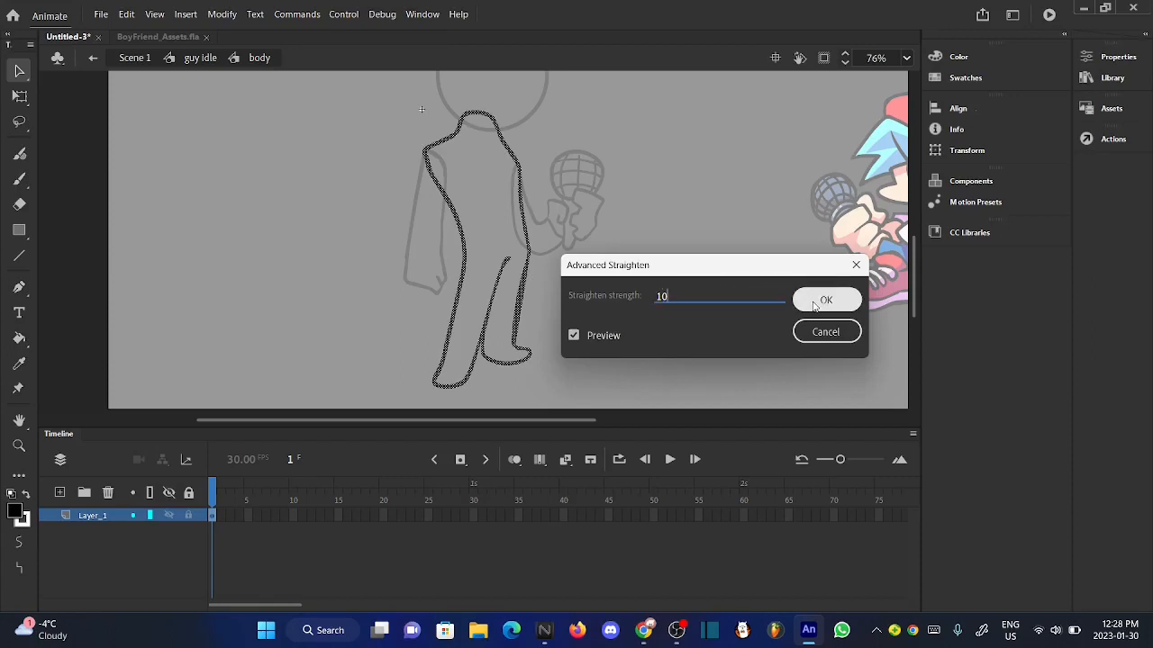
key("Return")
left_click(201, 58)
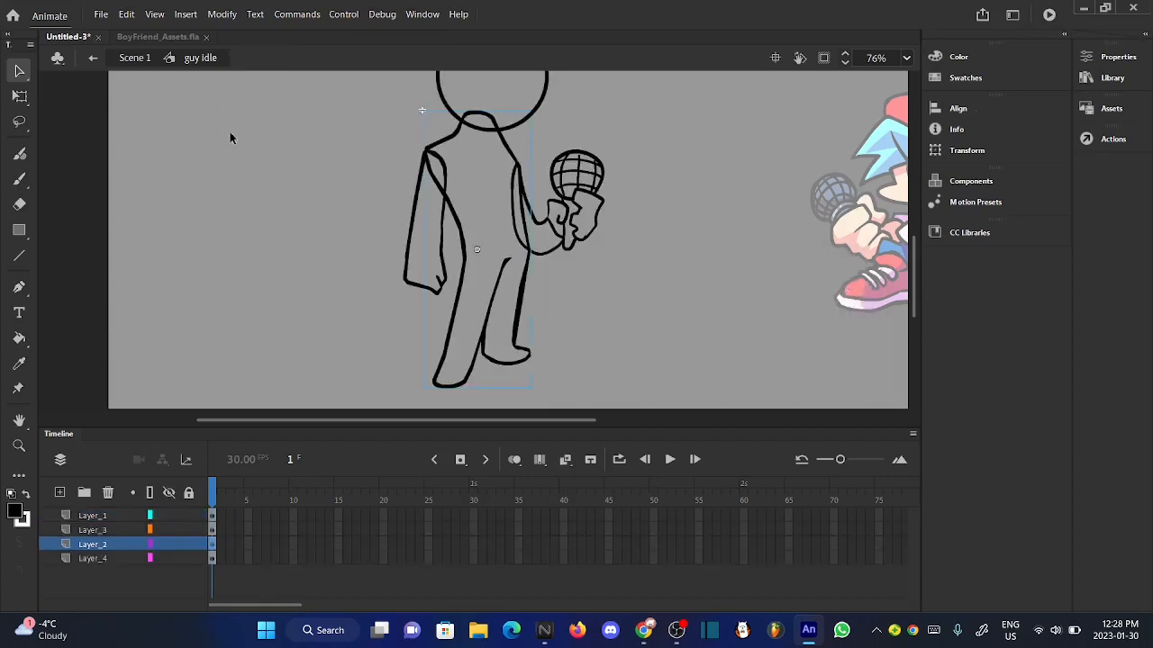
- Open the hand mic symbol and apply the Smooth and Straighten shape commands to the arm and microphone outline
double_click(543, 252)
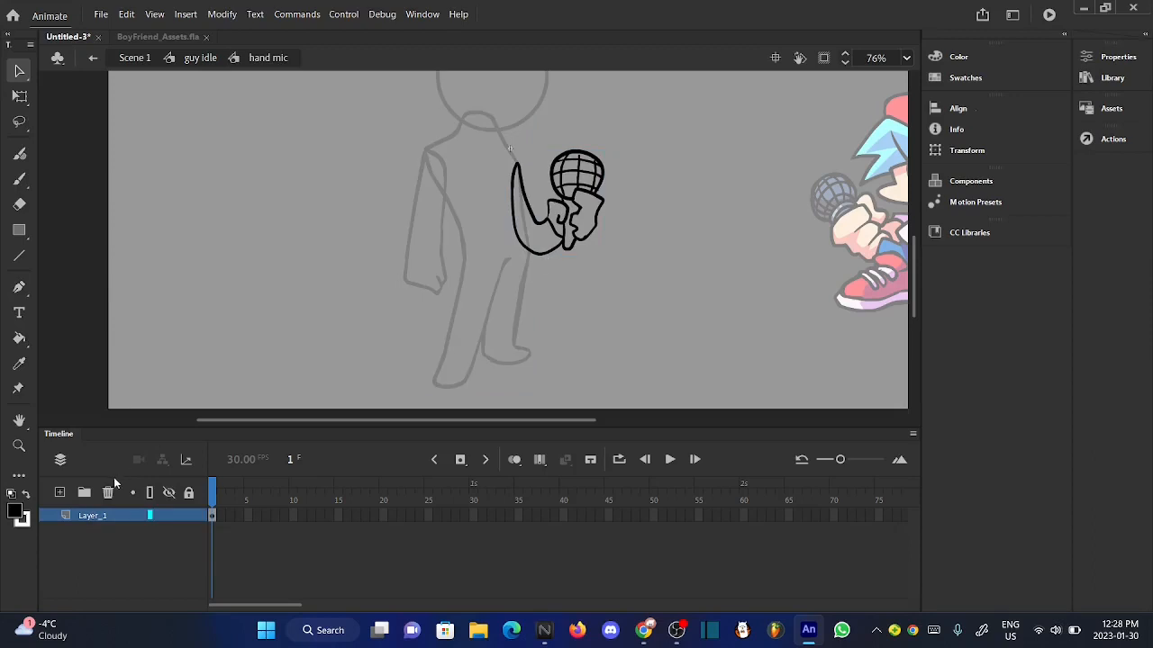
left_click(103, 515)
left_click(222, 14)
mouse_move(370, 158)
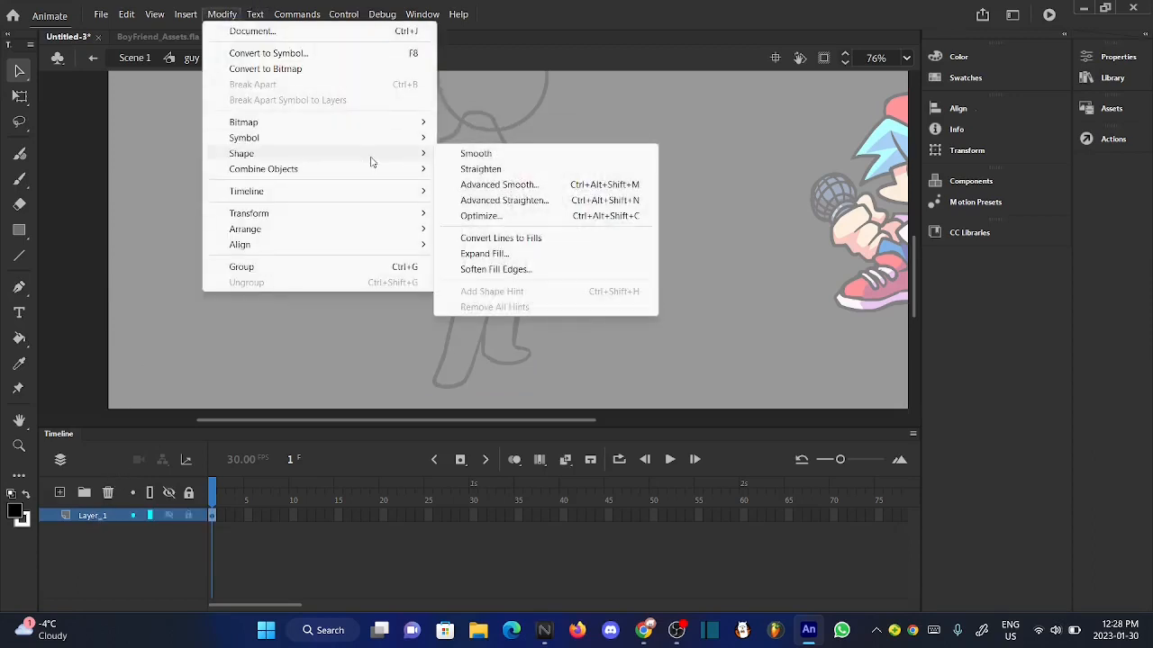
left_click(471, 157)
left_click(219, 14)
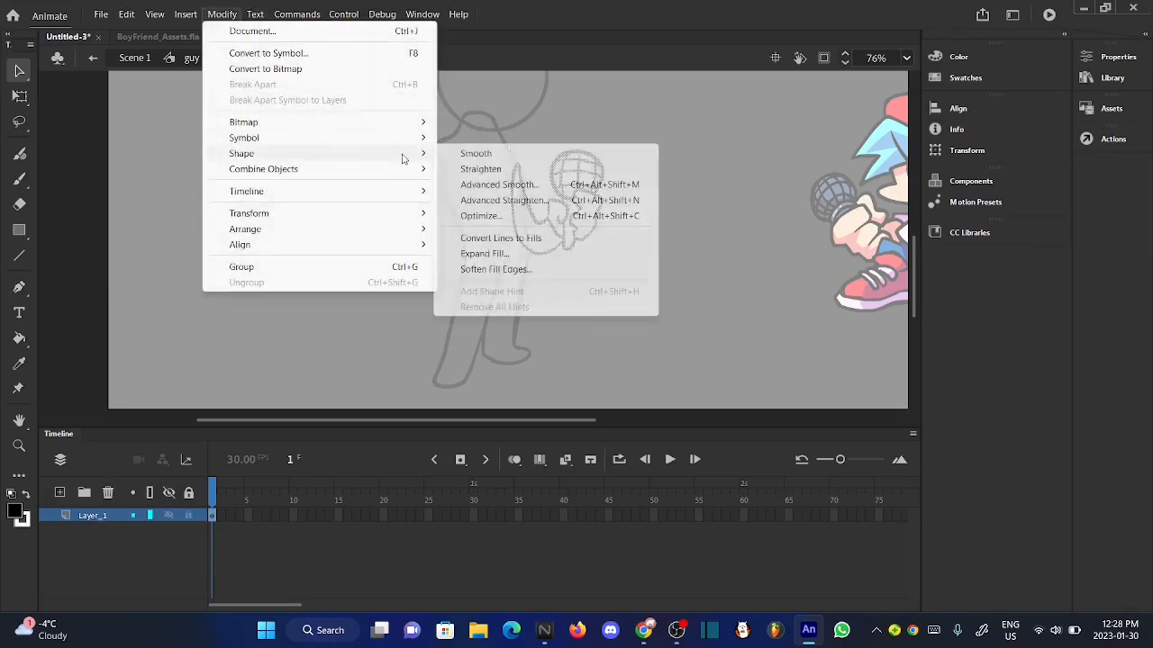
left_click(456, 171)
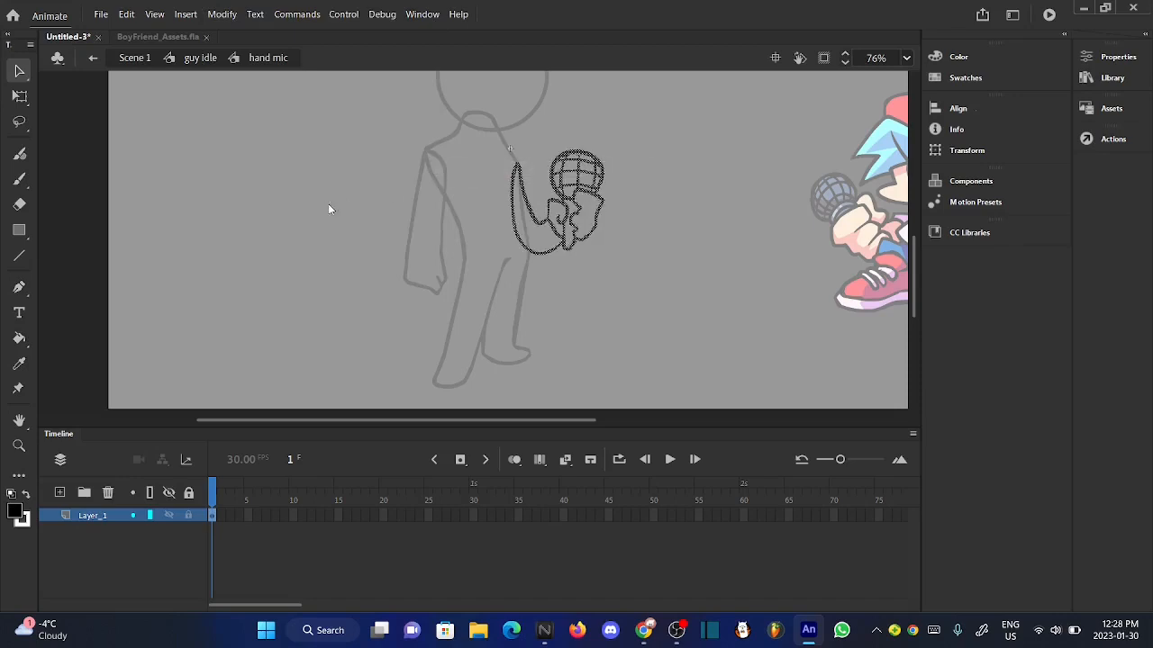
- Apply Advanced Straighten to the arm and microphone outline and return to the guy idle symbol
left_click(221, 14)
mouse_move(385, 157)
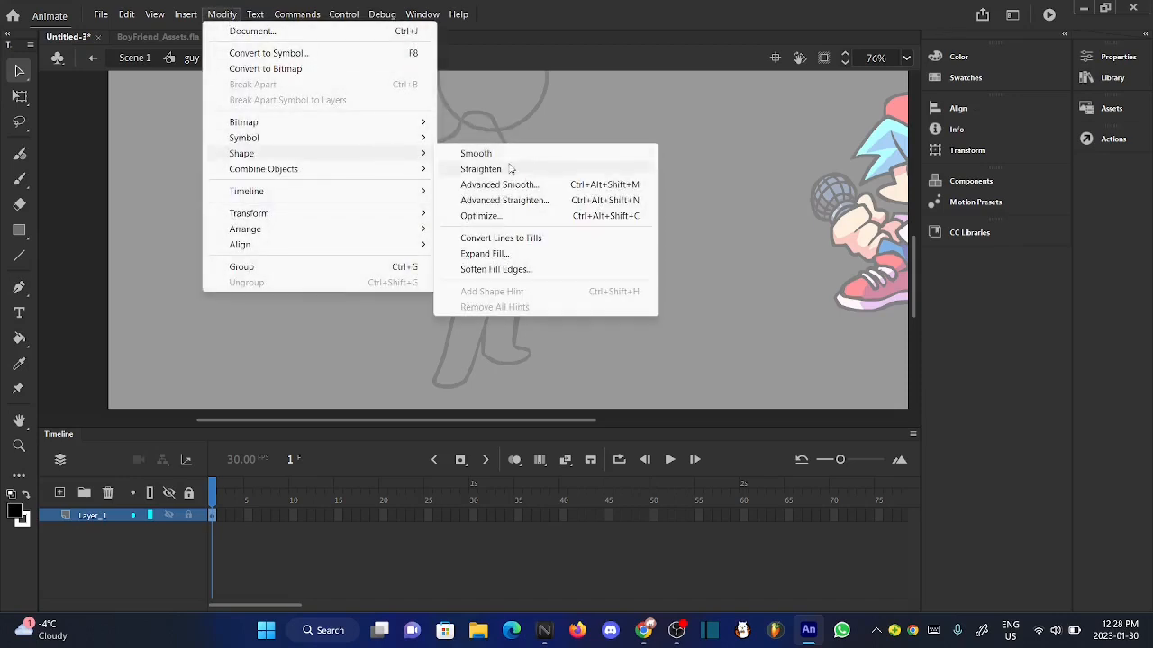
left_click(527, 201)
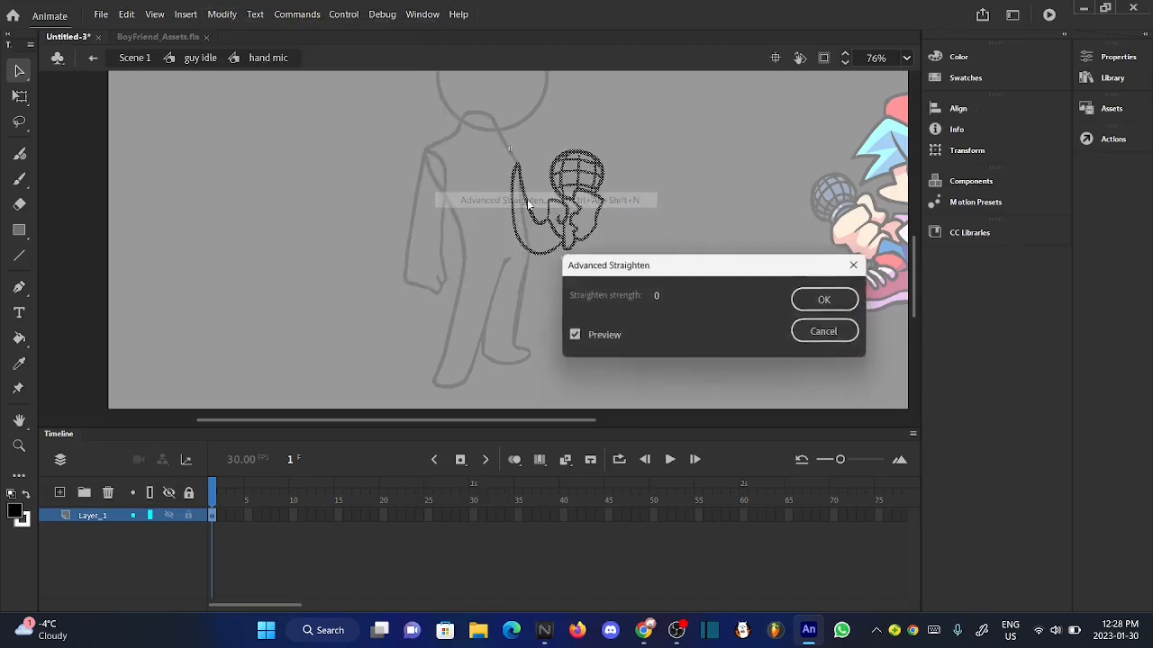
left_click(655, 297)
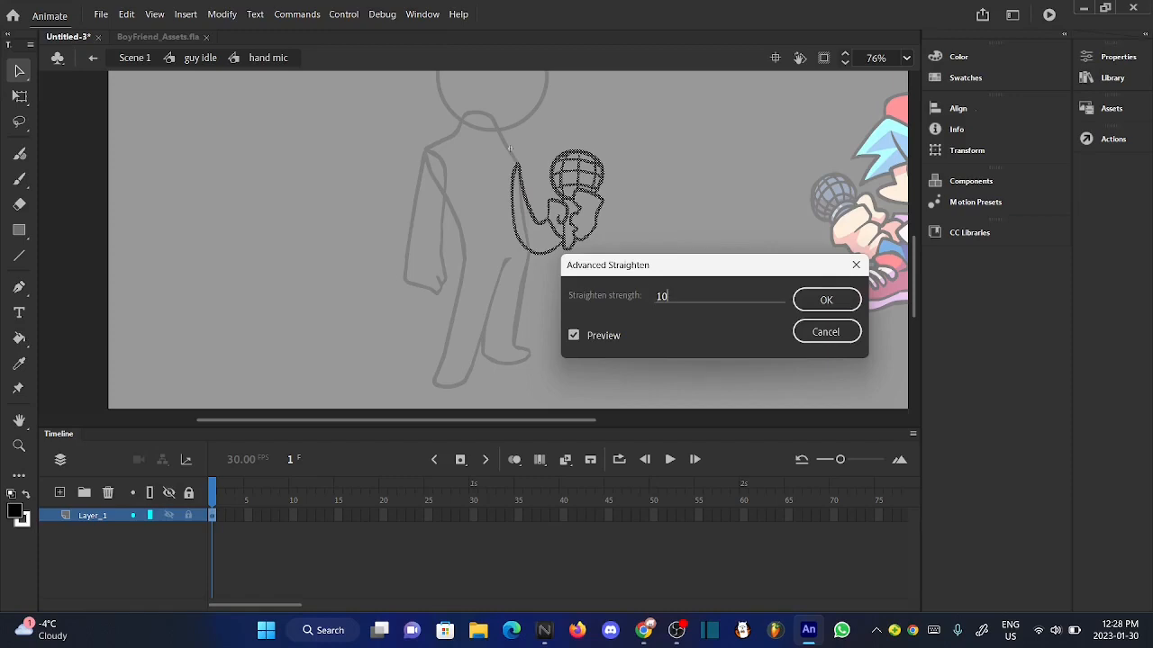
left_click(810, 300)
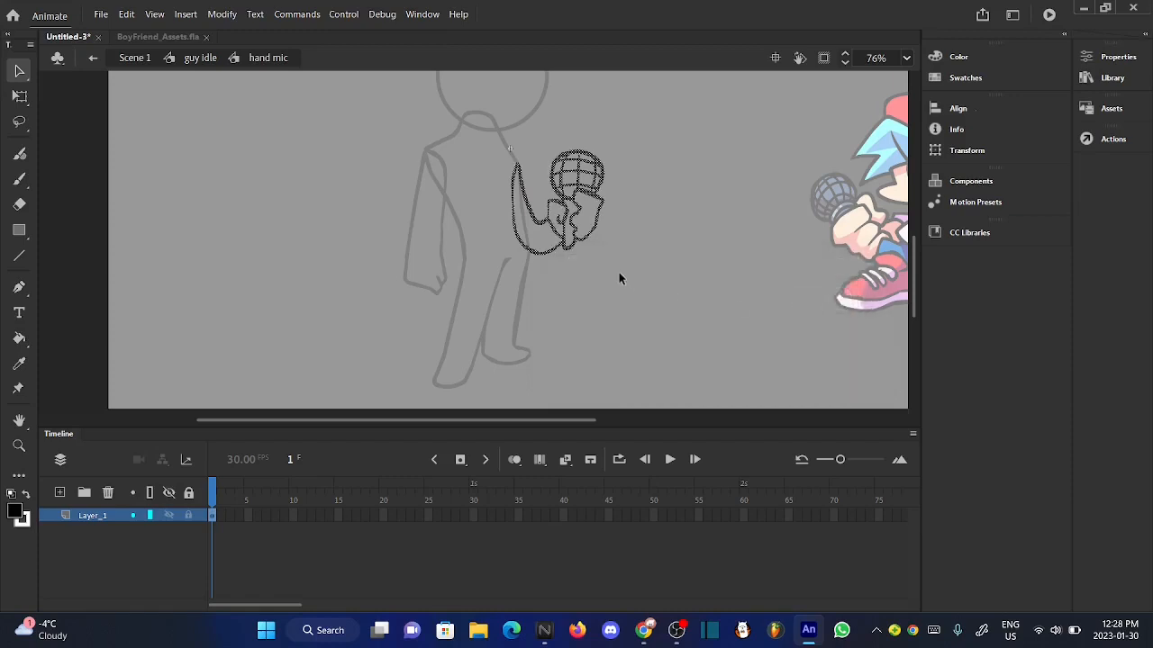
scroll(562, 194, "up", 5)
scroll(563, 194, "down", 3)
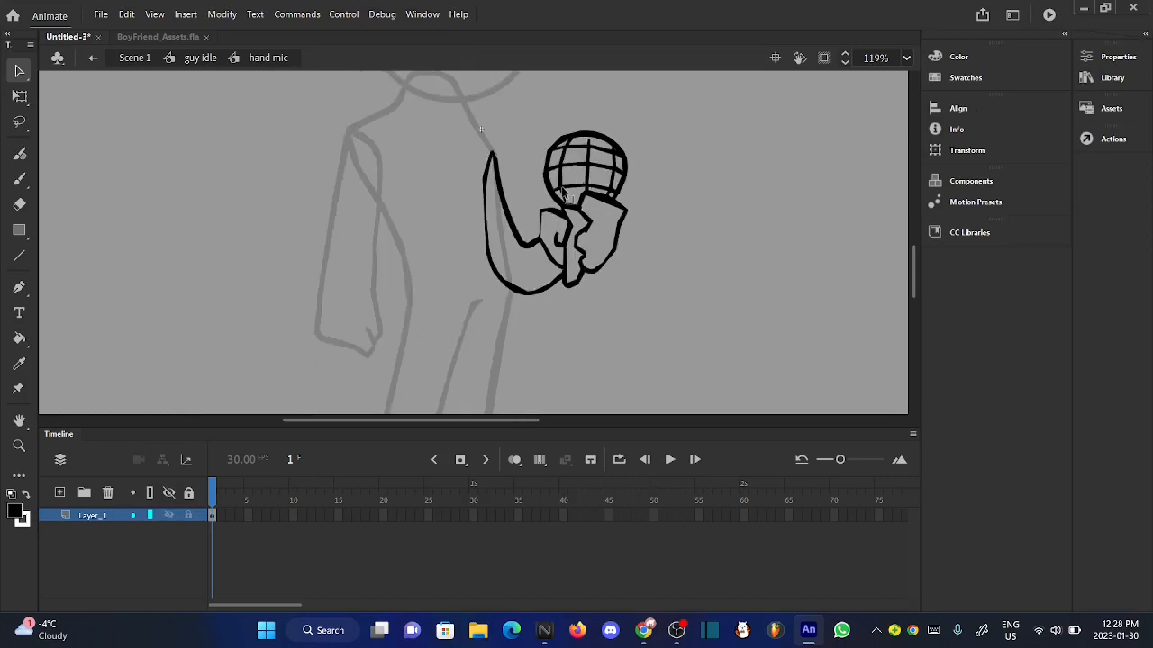
left_click(202, 58)
- Add a new layer above Layer_1 and brush two narrow upright oval eyes inside the head circle
left_click(241, 212)
scroll(509, 287, "up", 1)
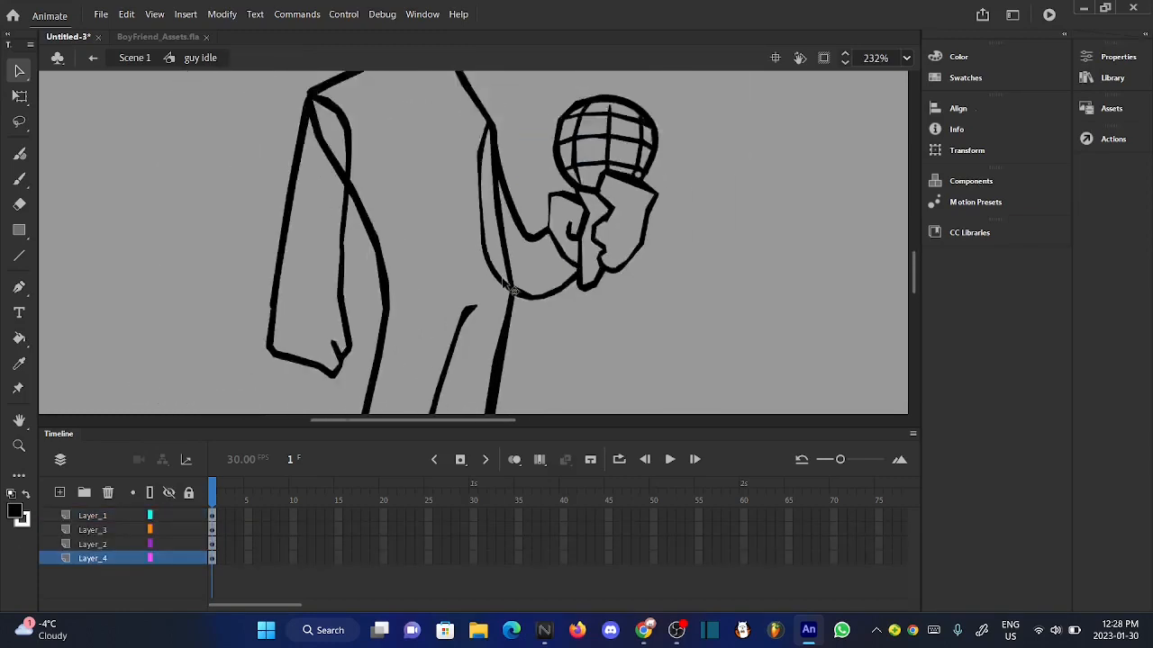
scroll(510, 286, "down", 4)
scroll(488, 112, "up", 3)
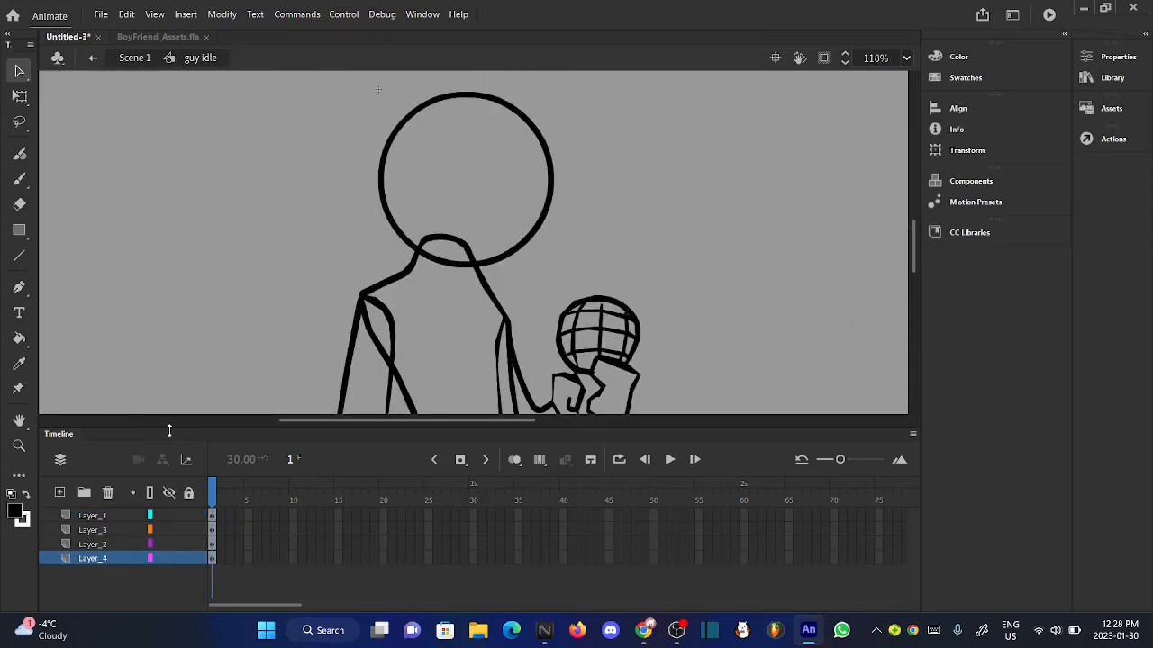
left_click(100, 515)
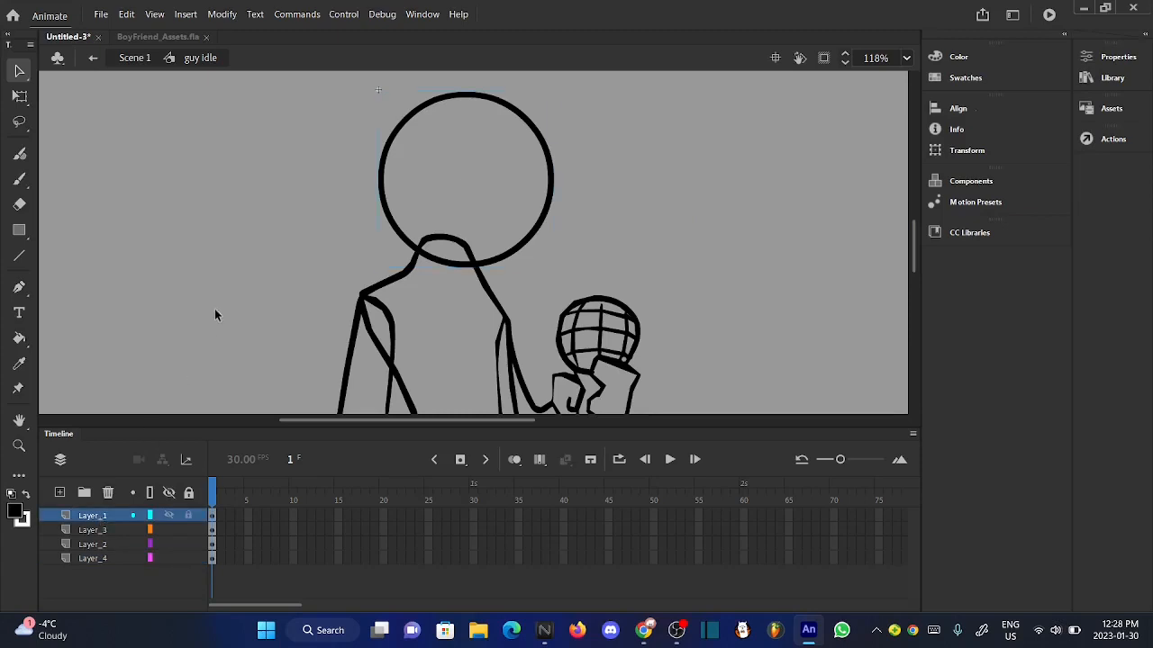
left_click(60, 492)
left_click(19, 181)
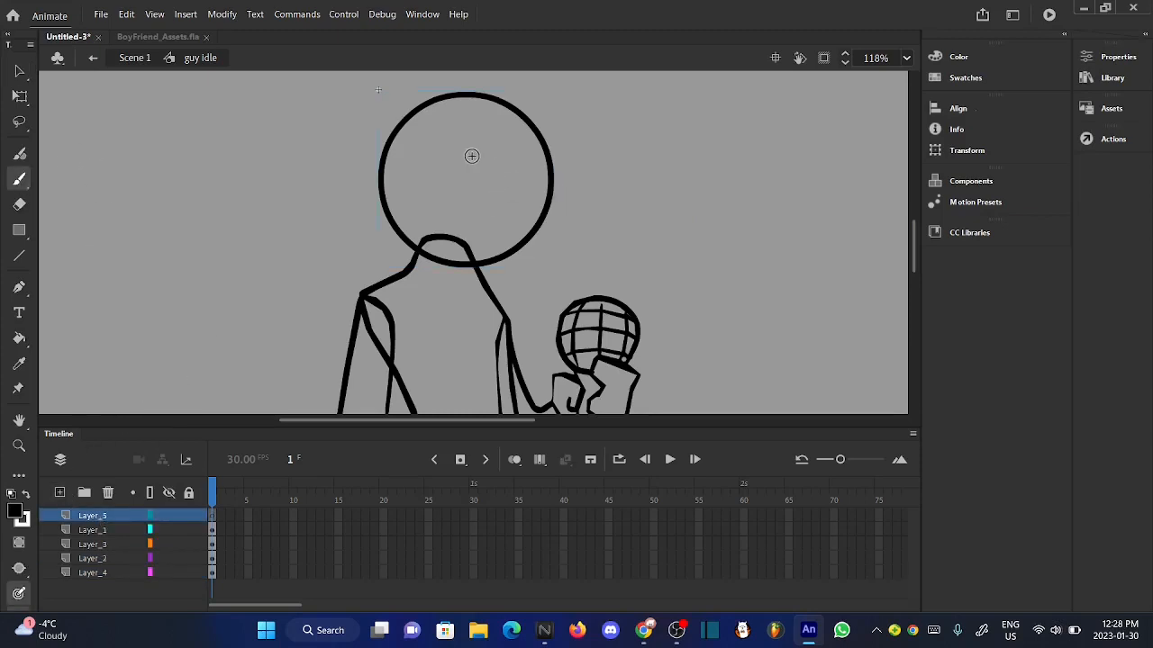
scroll(471, 156, "up", 4)
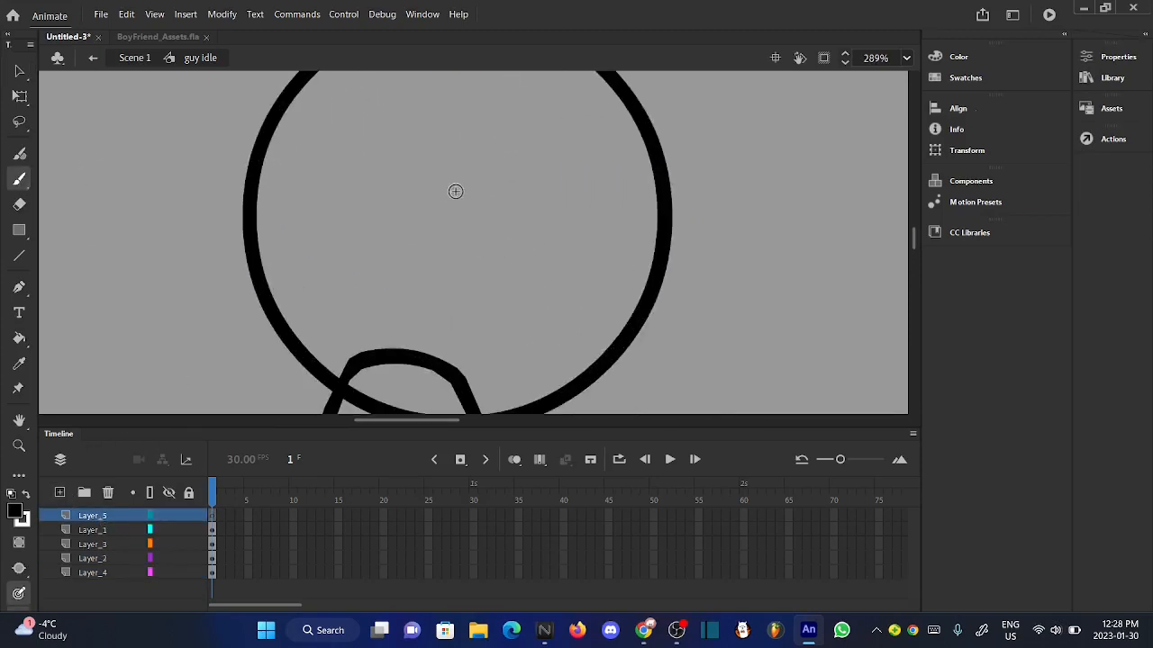
mouse_move(459, 157)
left_mouse_down()
mouse_move(442, 206)
mouse_move(460, 292)
mouse_move(479, 162)
mouse_move(457, 155)
left_mouse_up()
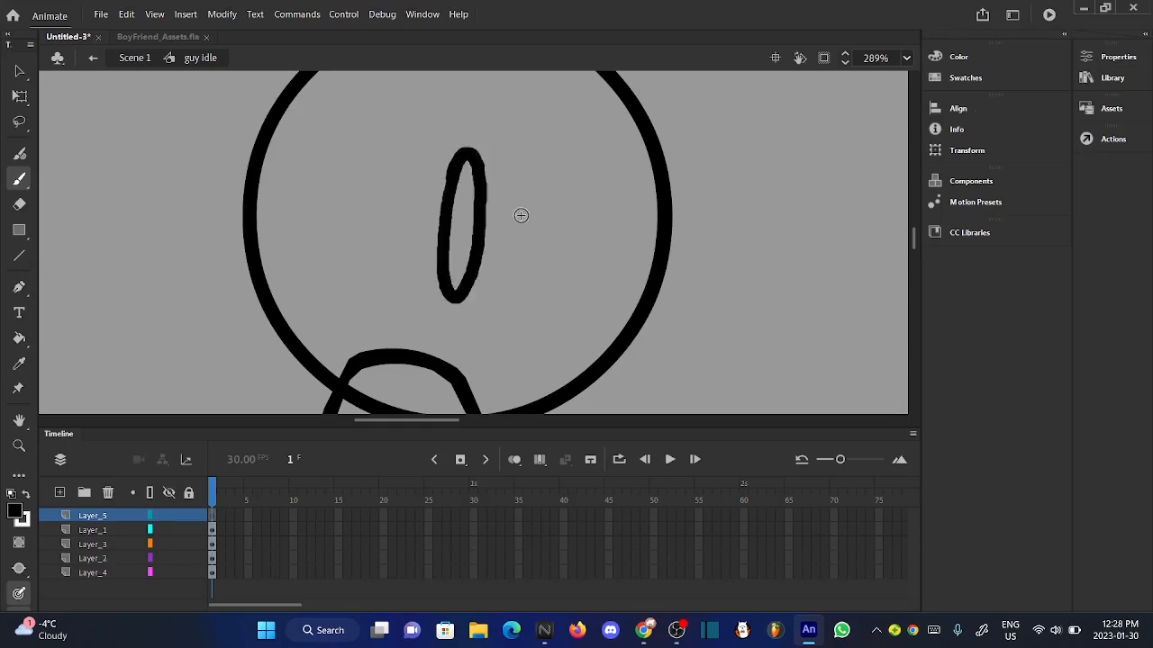
mouse_move(583, 153)
left_mouse_down()
mouse_move(570, 217)
mouse_move(576, 293)
mouse_move(606, 171)
mouse_move(566, 218)
left_mouse_up()
- Brush a wide, downward-curving mouth line across the lower edge of the head, ending in a small hook past its outline
scroll(436, 217, "up", 2)
scroll(435, 218, "down", 5)
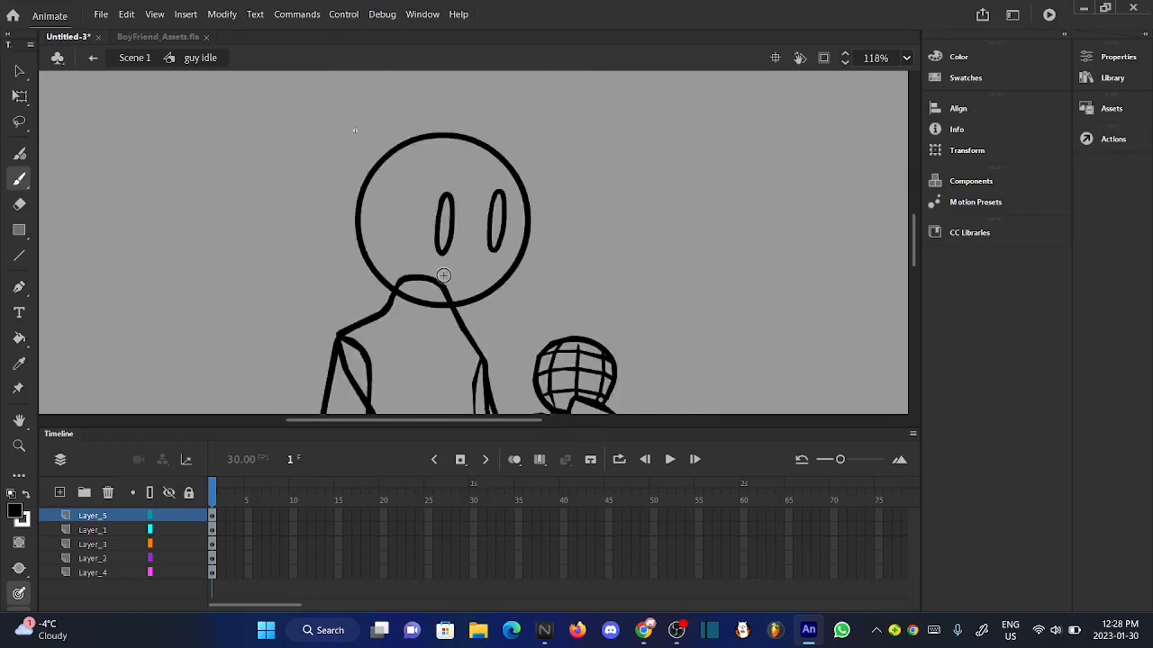
scroll(445, 293, "up", 4)
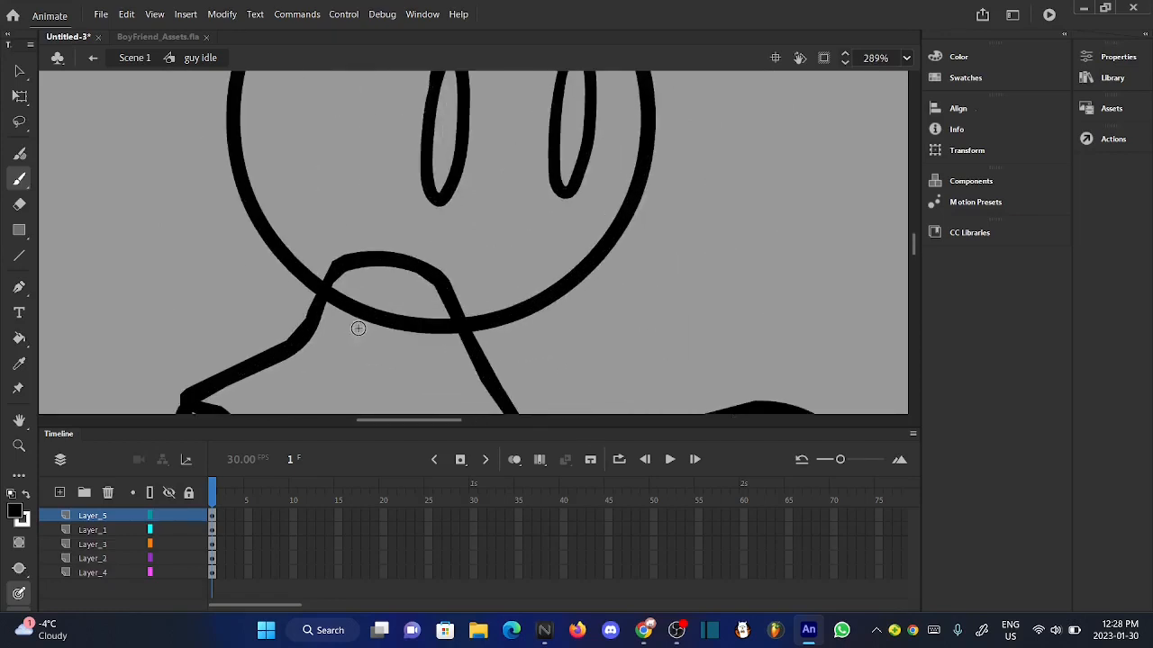
mouse_move(345, 325)
left_mouse_down()
mouse_move(428, 282)
mouse_move(565, 258)
mouse_move(632, 290)
left_mouse_up()
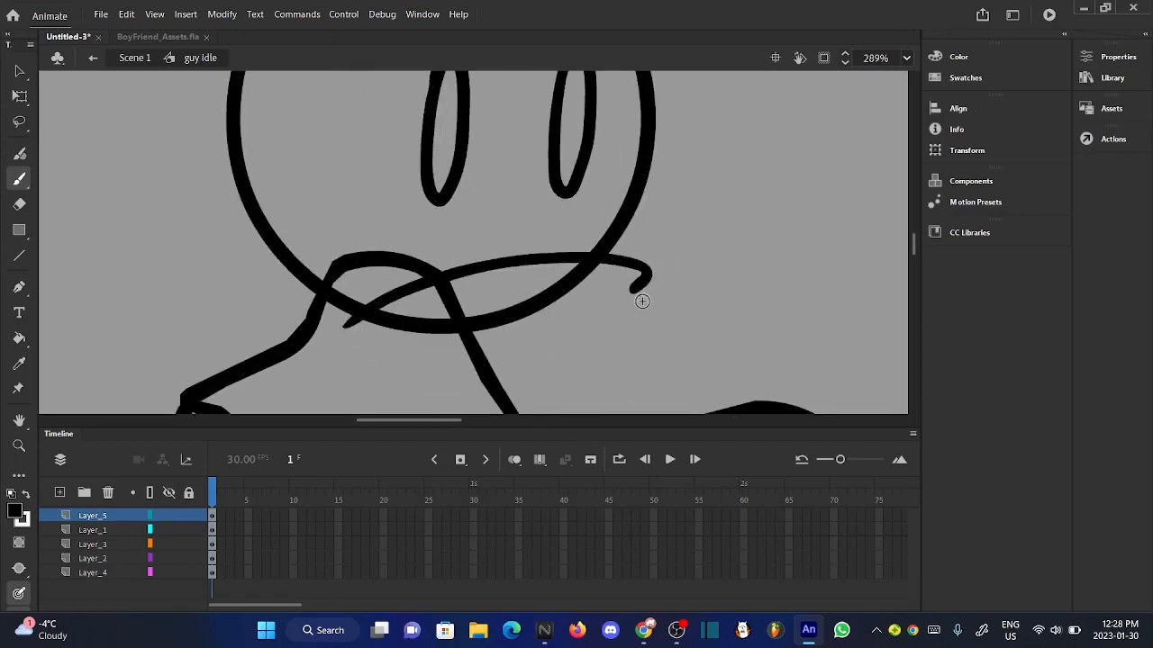
scroll(450, 282, "down", 3)
scroll(473, 251, "up", 3)
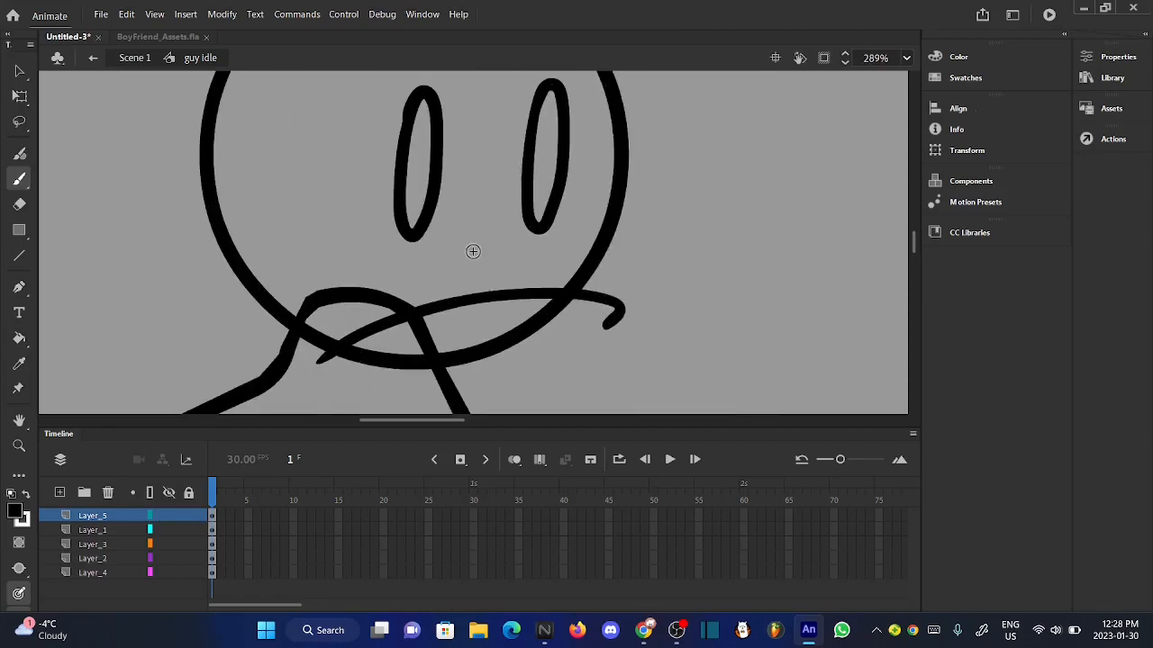
- Fill both oval eyes with black
left_click(20, 338)
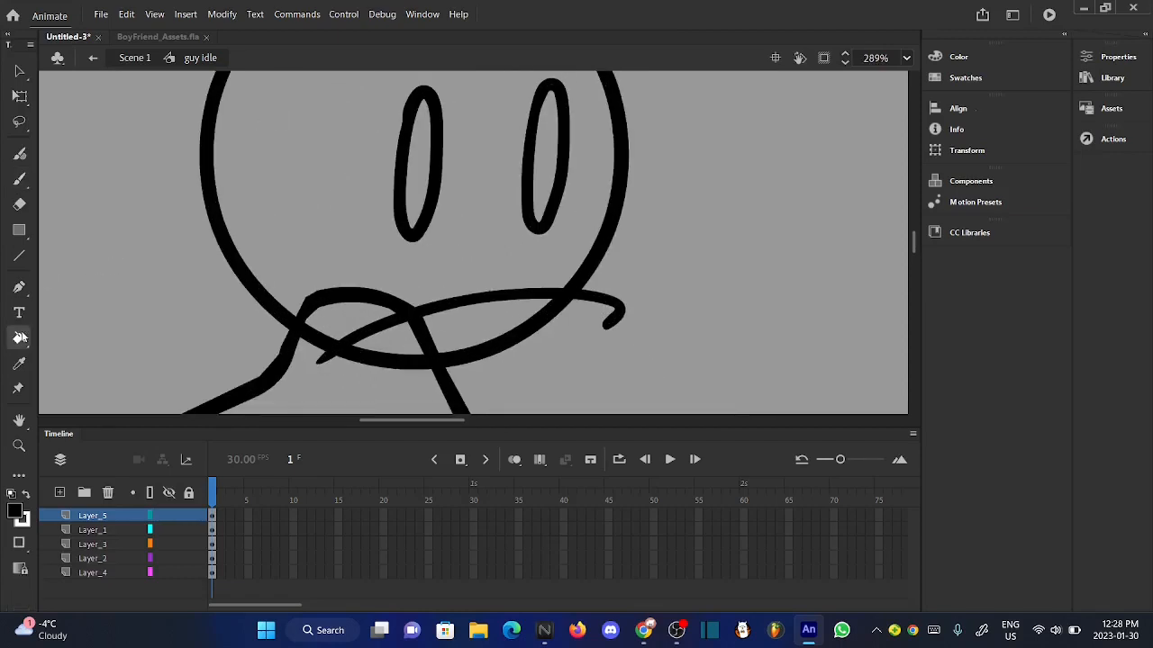
left_click(417, 198)
left_click(548, 193)
scroll(553, 199, "down", 2)
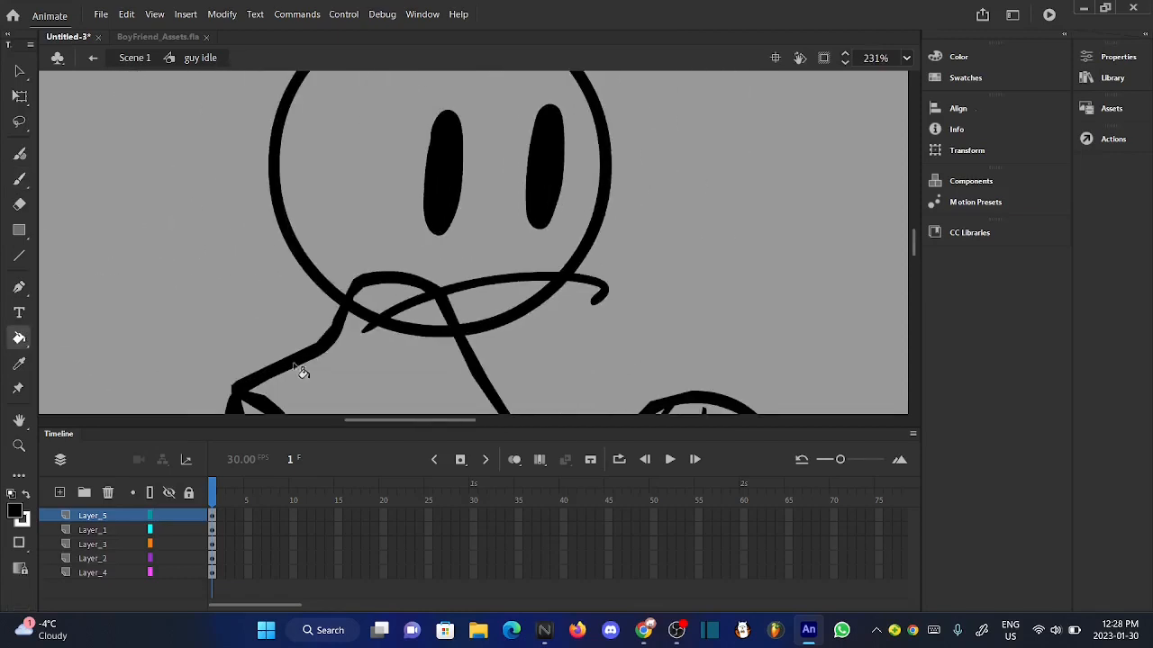
- Select the eyes and mouth on Layer_5 and apply Smooth to their shapes
left_click(93, 516)
scroll(430, 213, "up", 2)
scroll(430, 216, "down", 5)
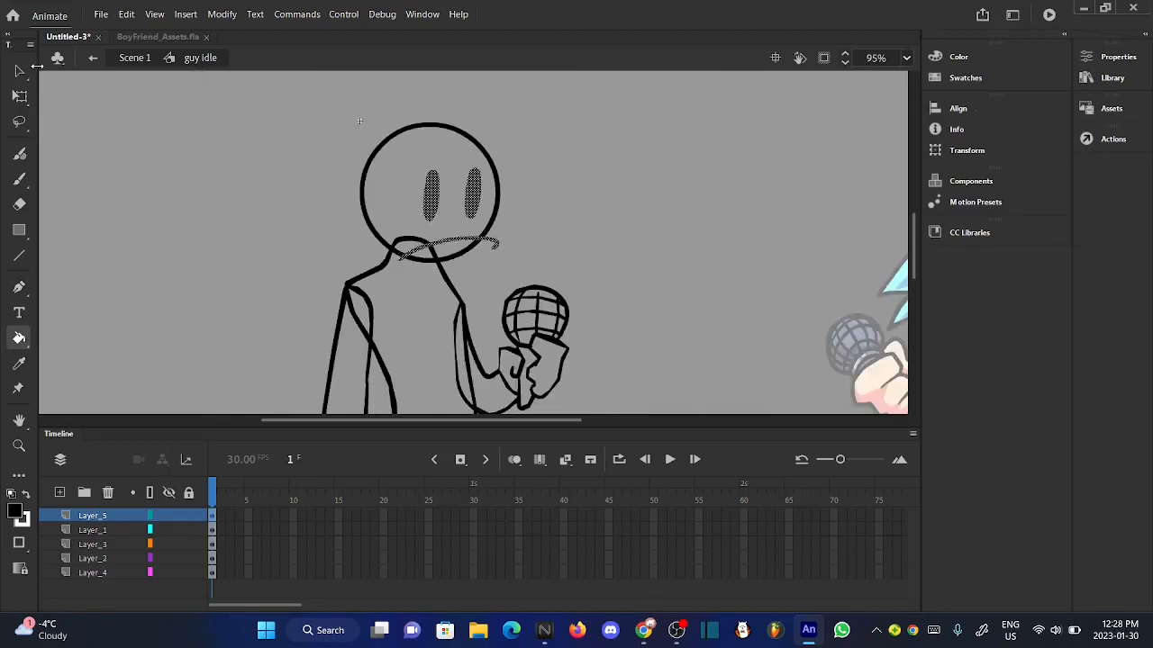
left_click(20, 71)
left_click(222, 13)
mouse_move(270, 154)
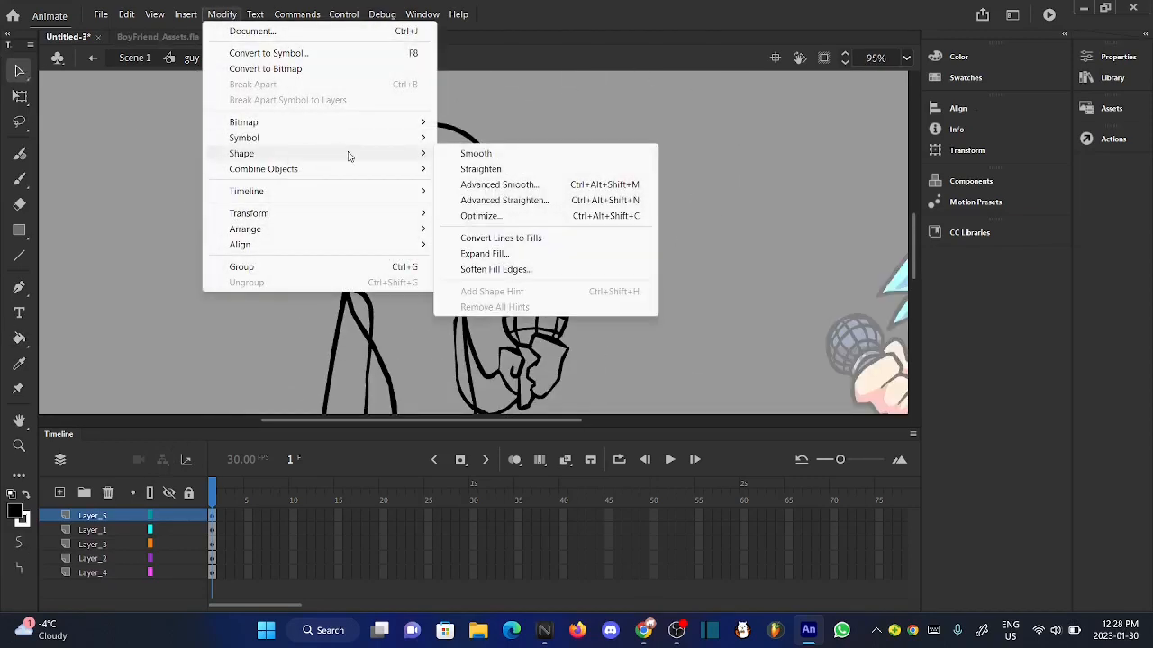
left_click(474, 154)
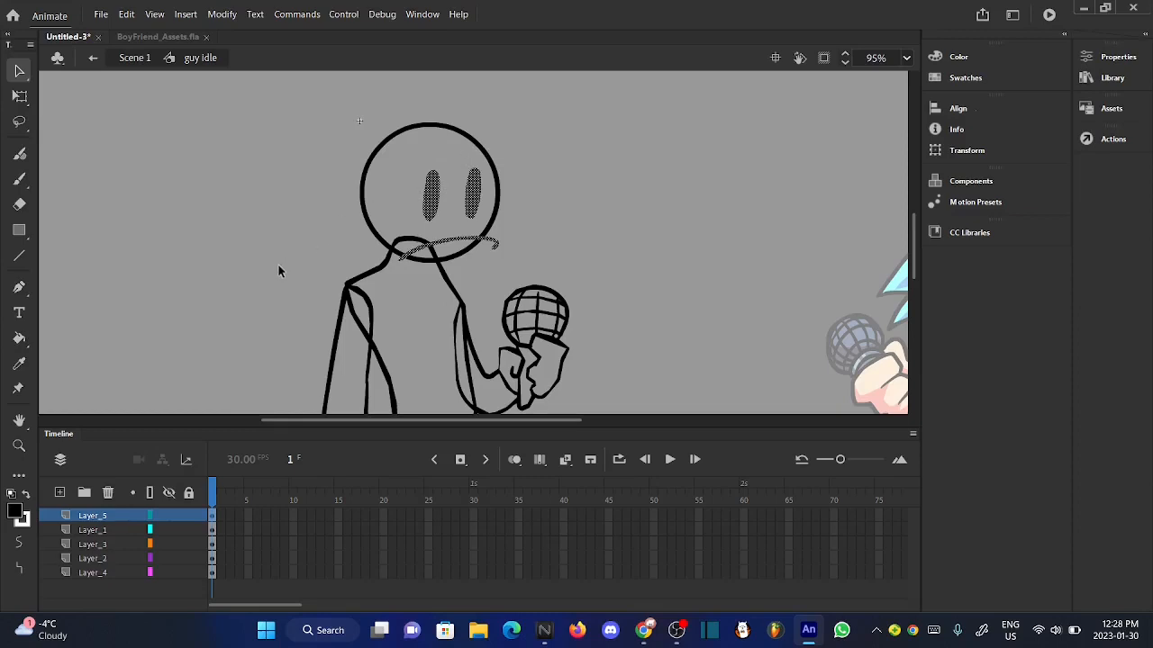
- Apply Straighten to the selected eyes and mouth
right_click(434, 207)
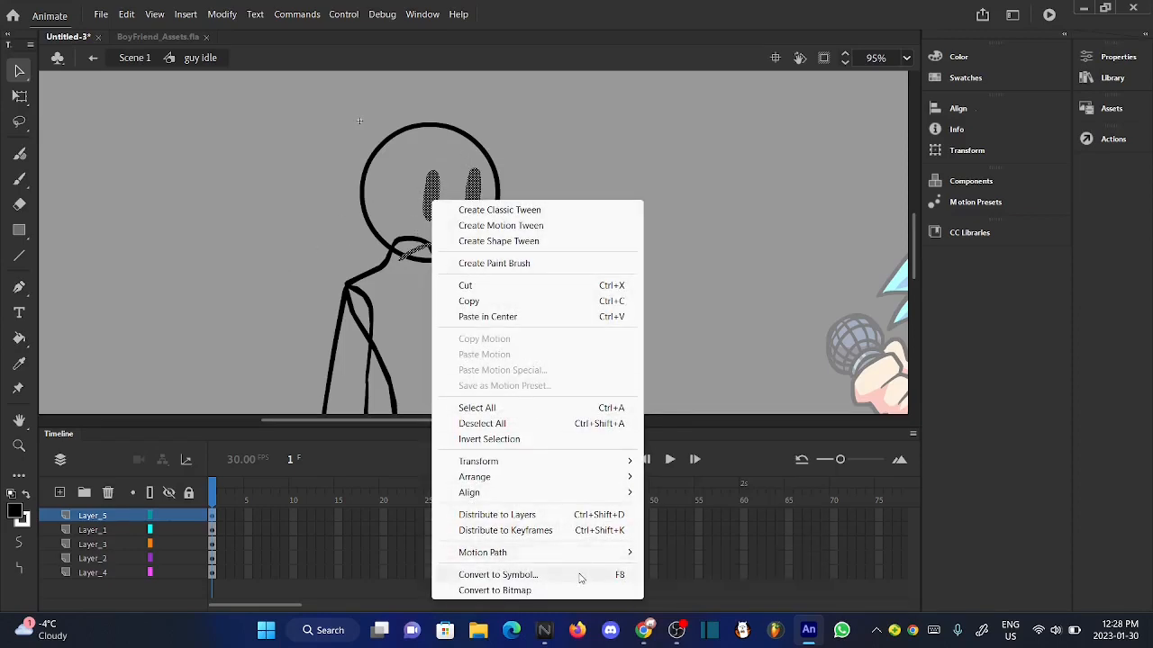
left_click(225, 14)
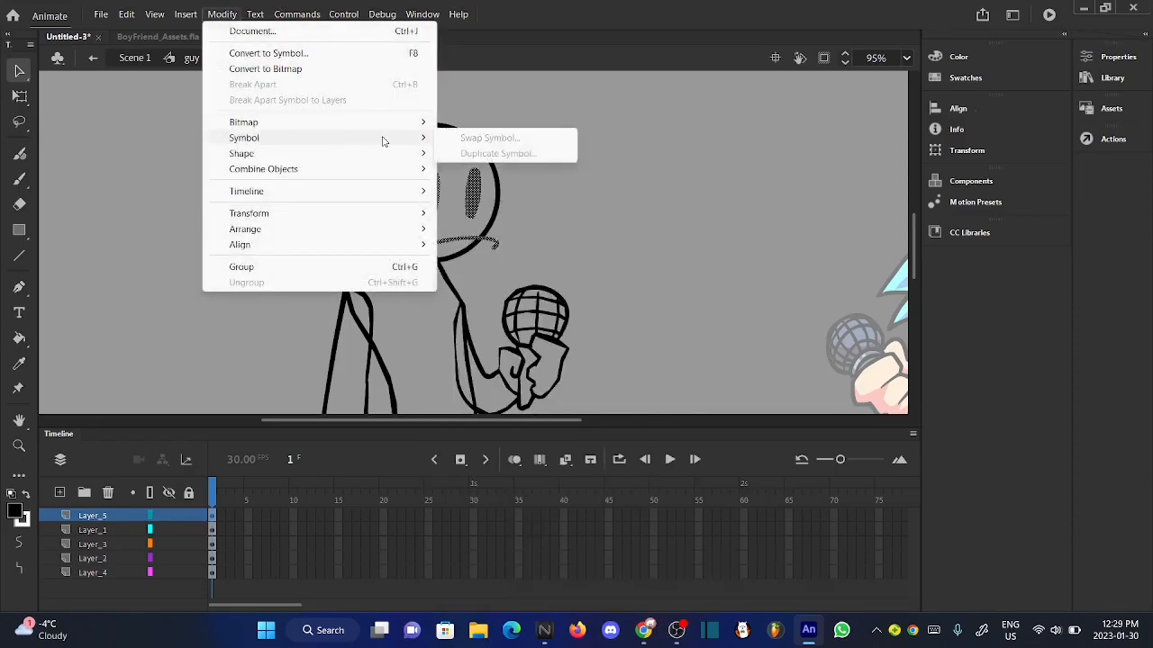
mouse_move(401, 153)
left_click(504, 171)
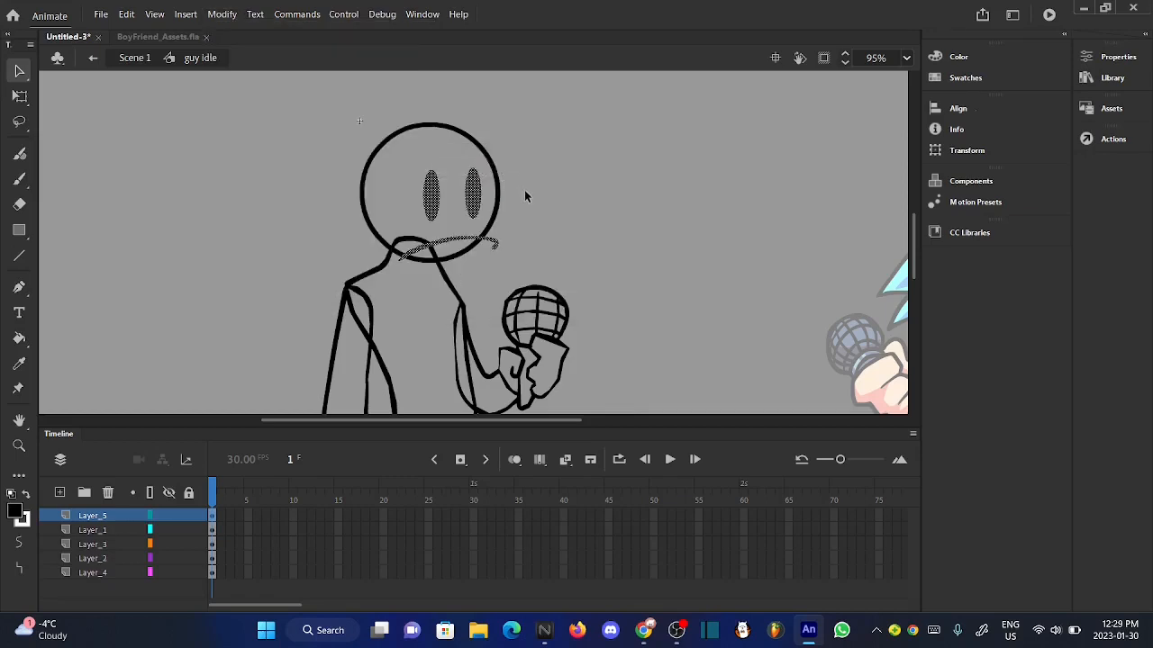
left_click(221, 13)
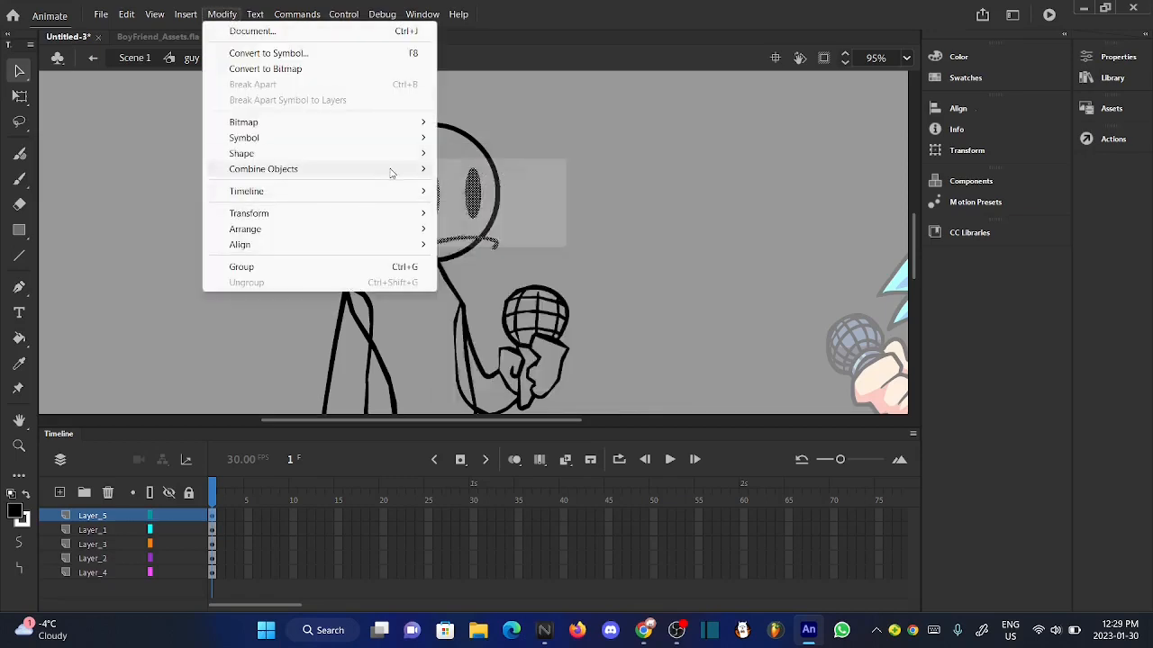
mouse_move(406, 130)
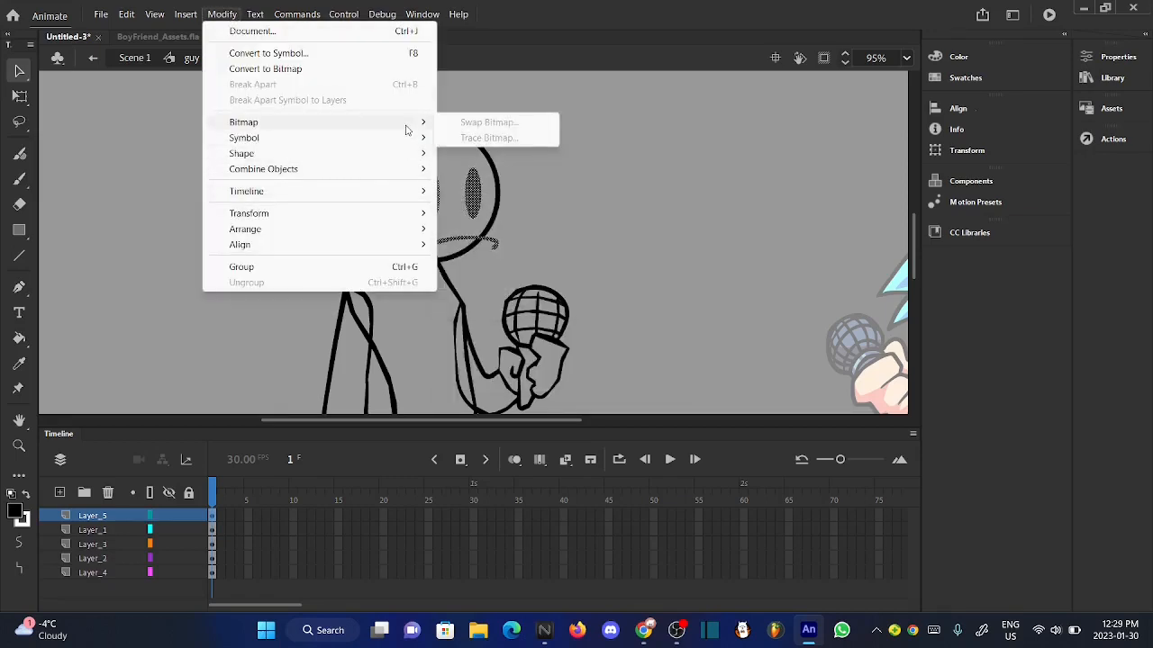
left_click(639, 4)
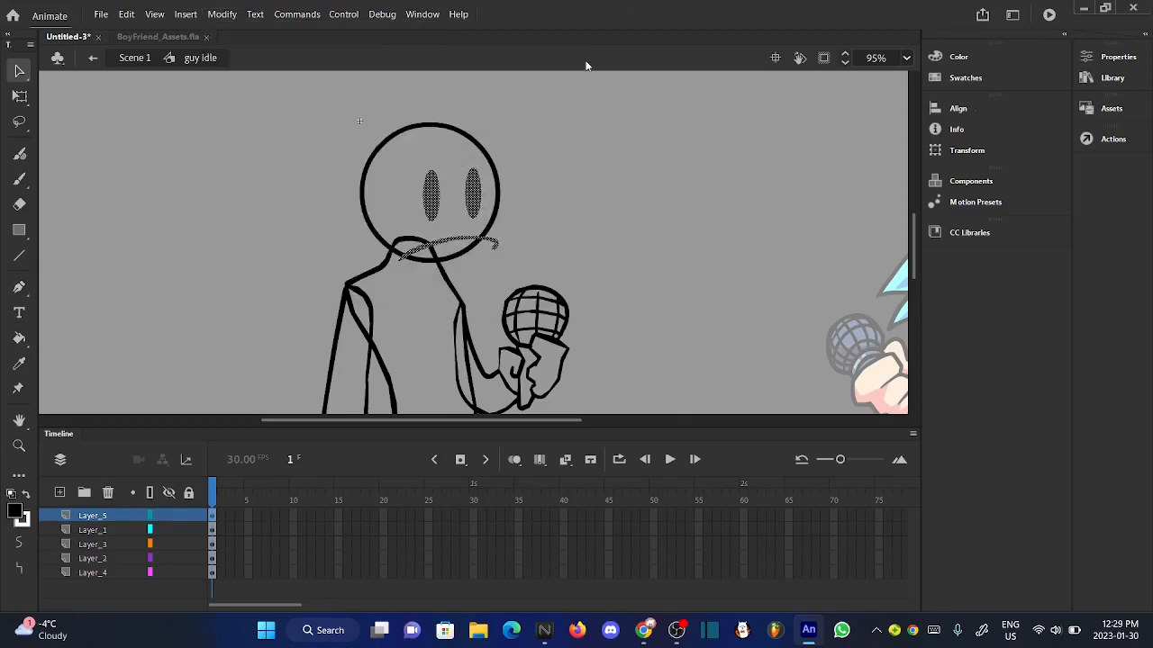
- Convert the selected eyes and mouth into a graphic symbol named "face idle"
right_click(429, 202)
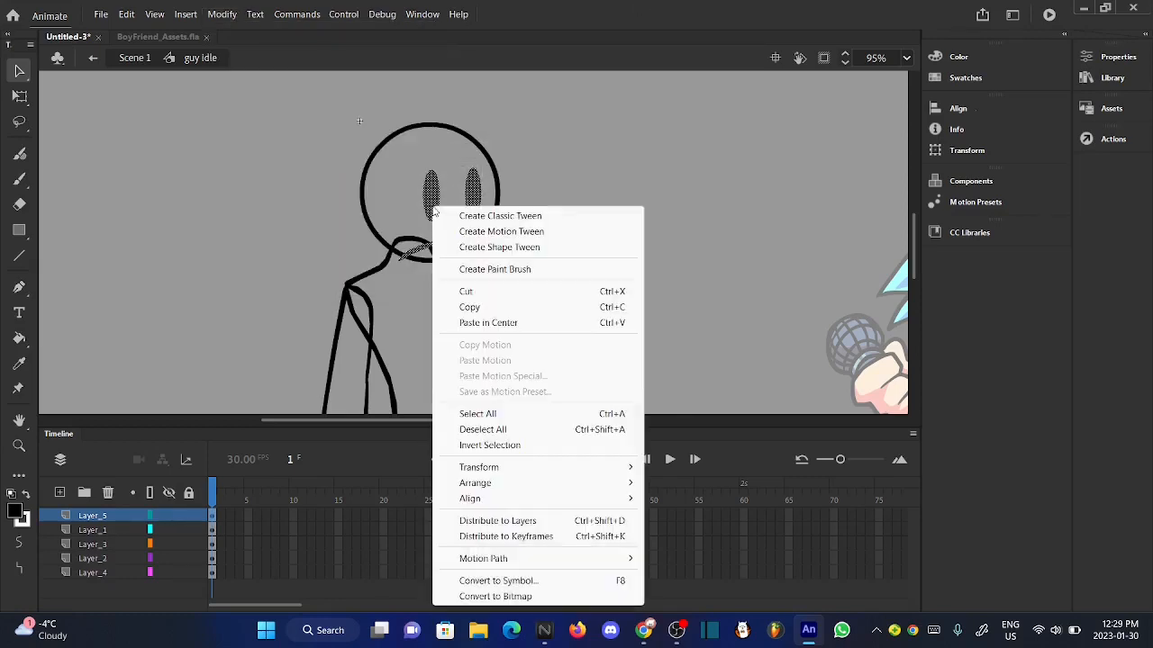
left_click(603, 580)
key("BackSpace")
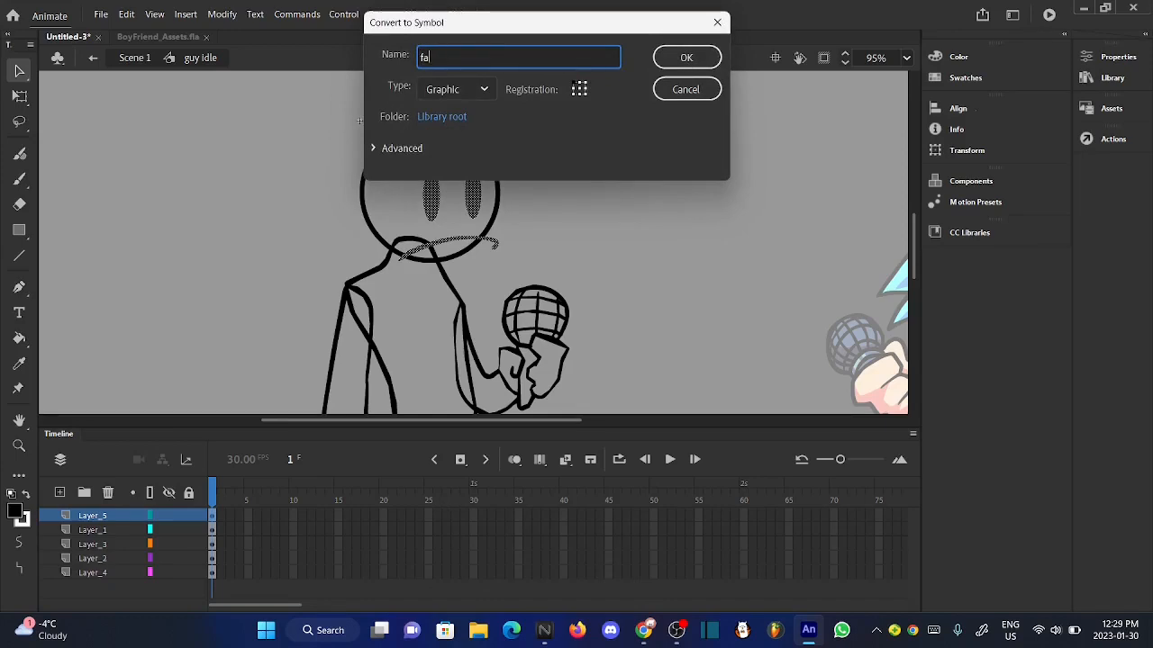
left_click(686, 57)
- Enter the face idle symbol to examine its eyes and mouth, and return to guy idle
scroll(415, 230, "up", 2)
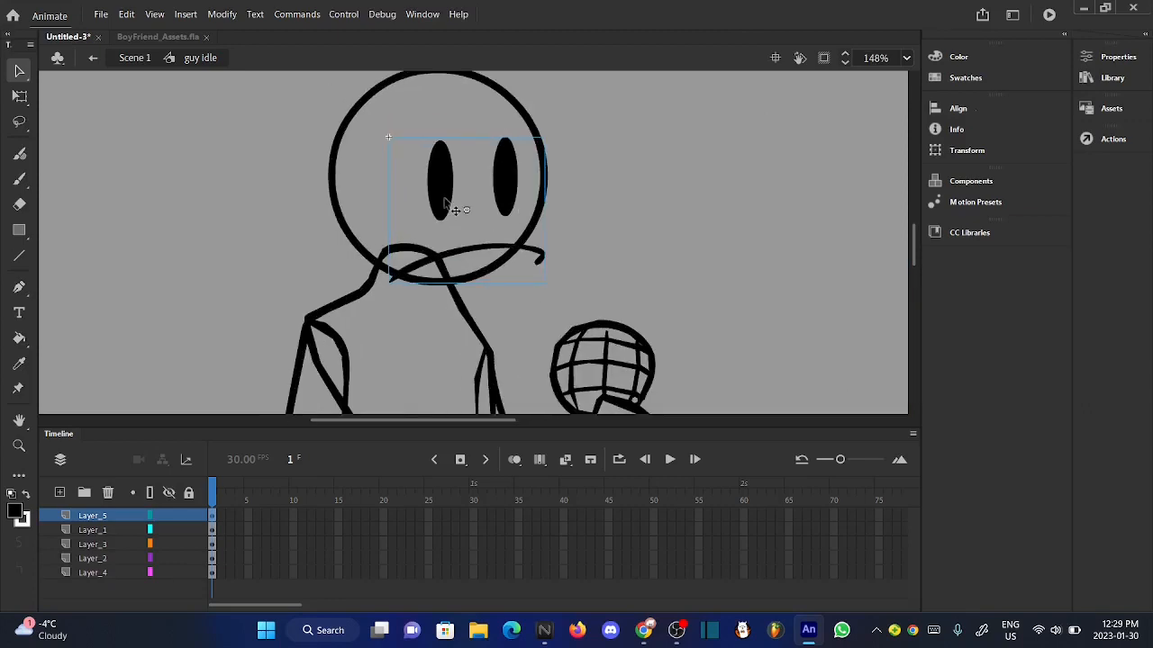
double_click(445, 200)
scroll(468, 159, "down", 3)
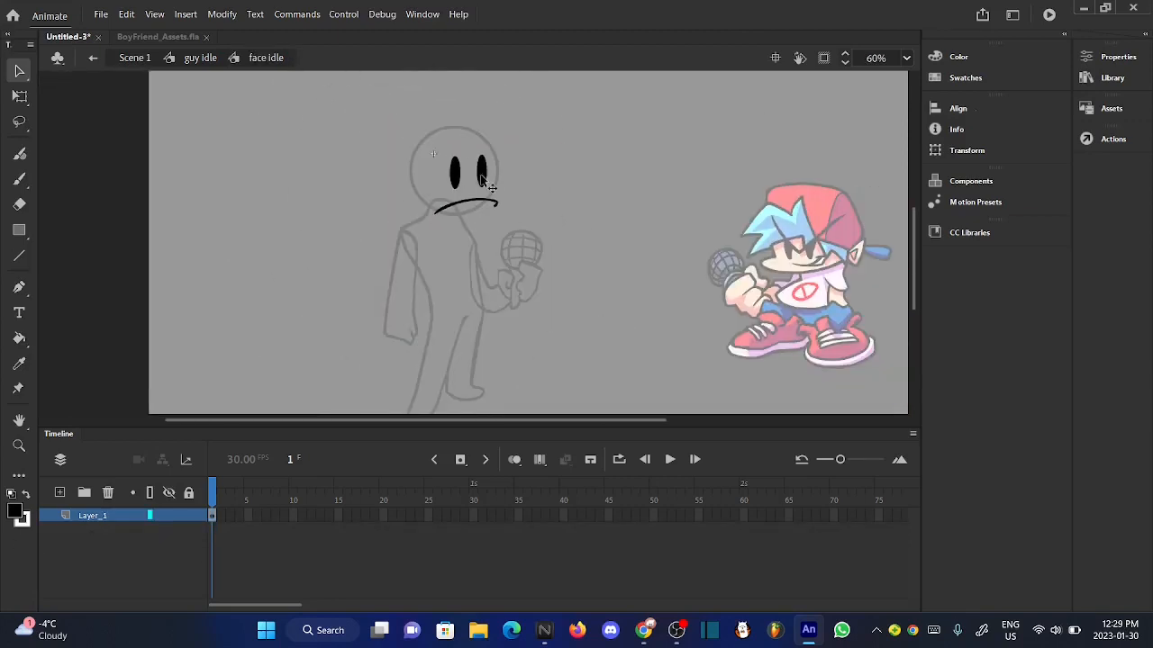
scroll(495, 189, "down", 1)
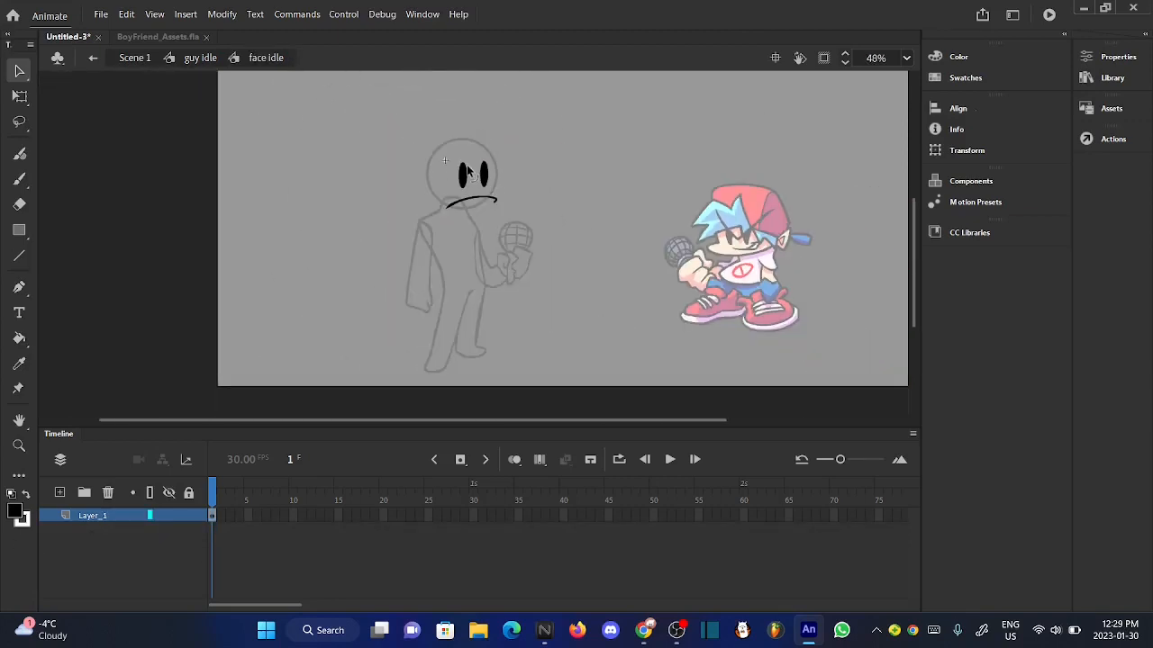
left_click(200, 56)
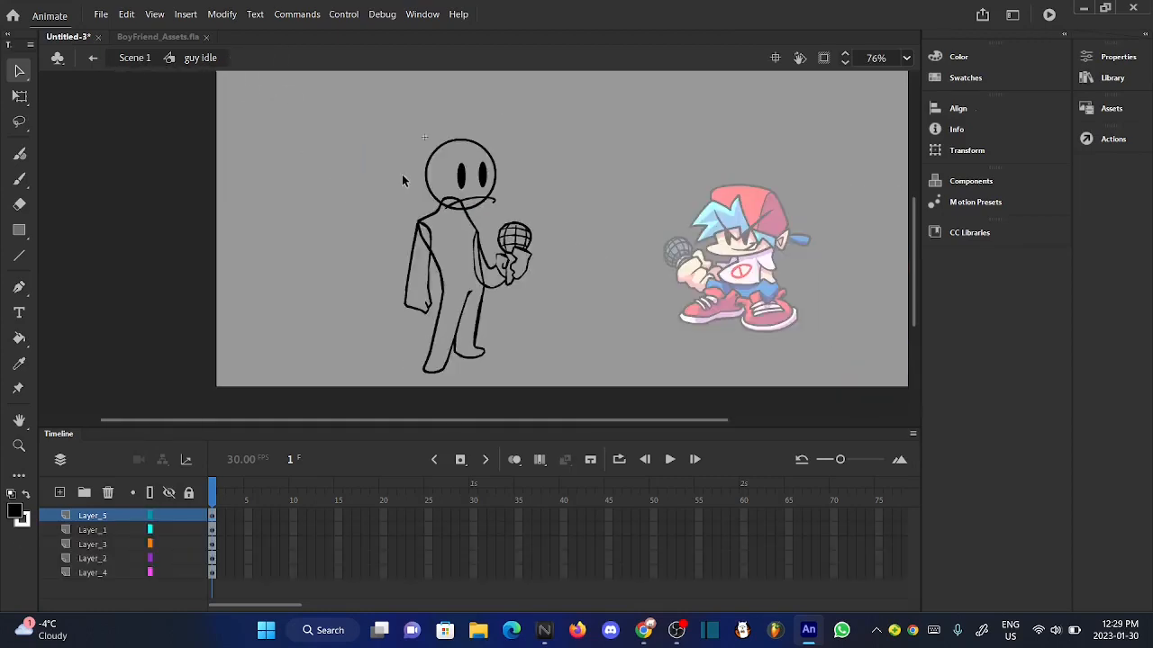
left_click_drag(359, 132, 598, 411)
scroll(471, 160, "up", 3)
mouse_move(417, 133)
left_mouse_down()
mouse_move(452, 133)
mouse_move(434, 136)
left_mouse_up()
key("ctrl+z")
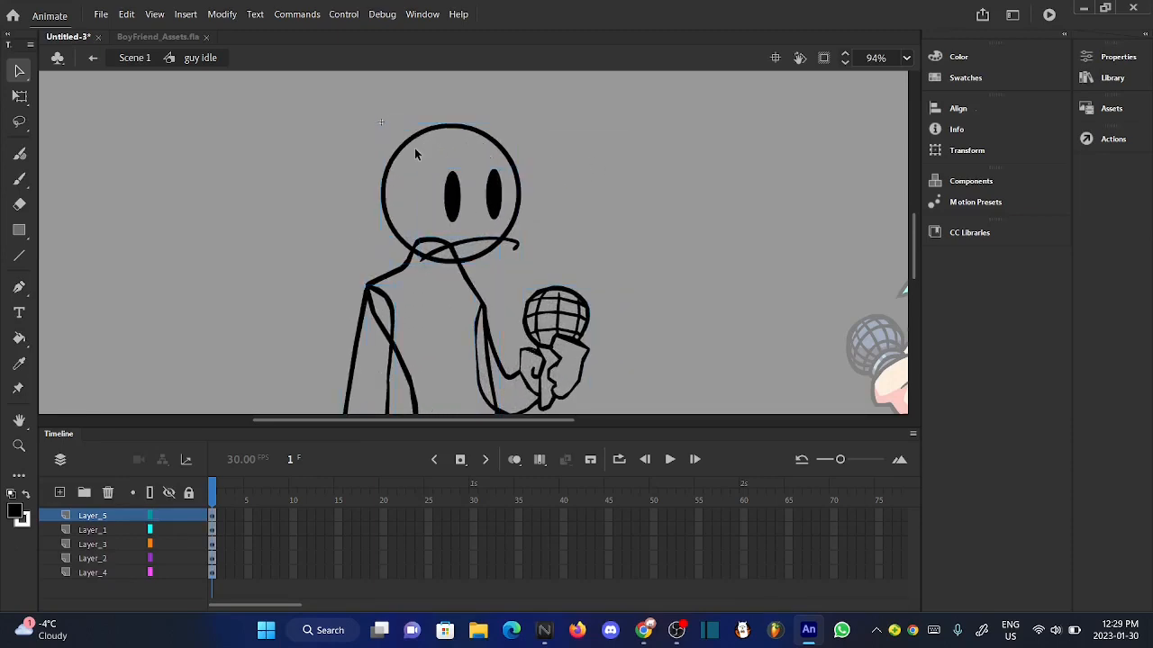
- Enter the body symbol to examine its outline, and return to guy idle to view the whole character
scroll(414, 152, "down", 2)
double_click(414, 361)
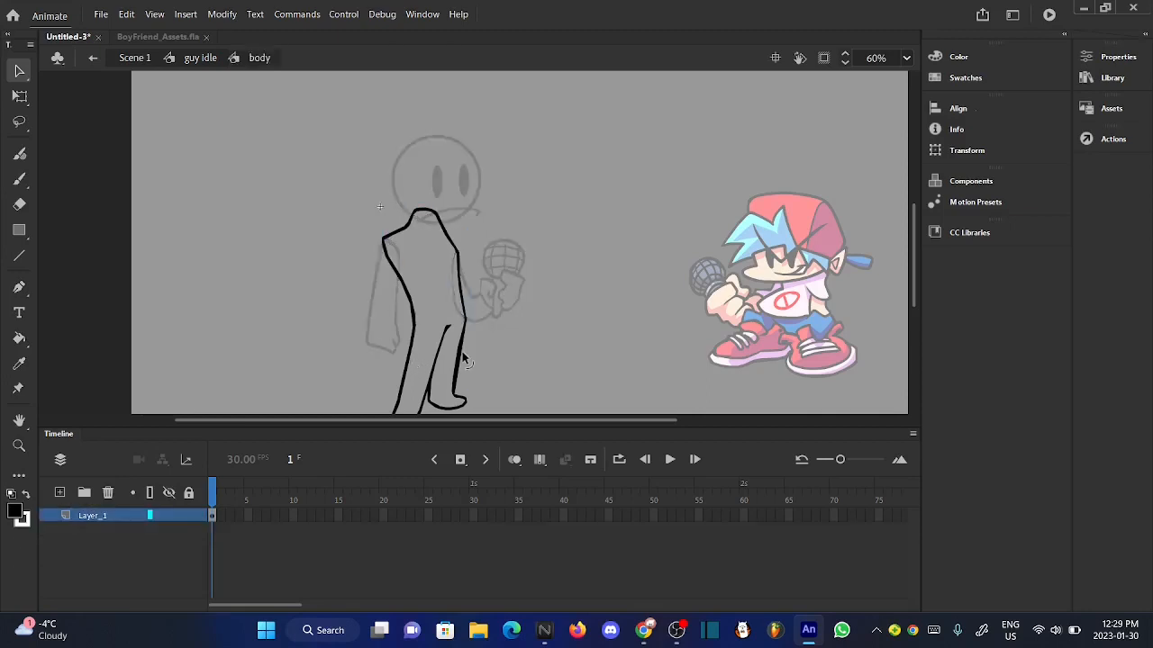
scroll(462, 351, "down", 1)
left_click(210, 64)
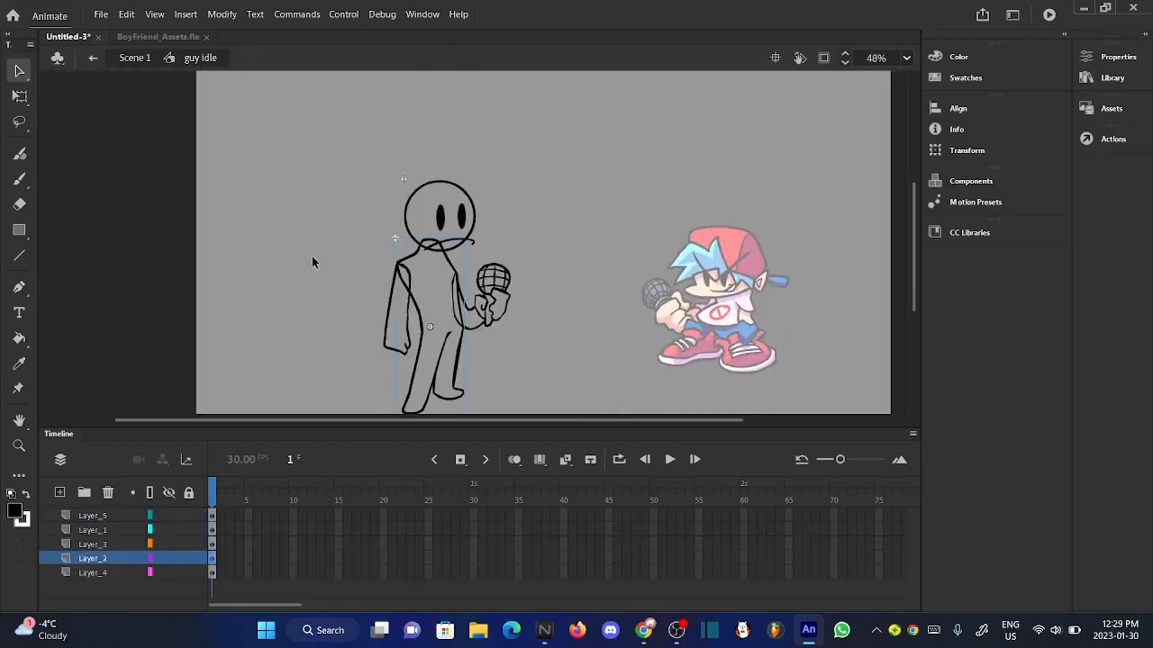
scroll(427, 335, "up", 3)
scroll(424, 332, "down", 2)
scroll(432, 340, "down", 1)
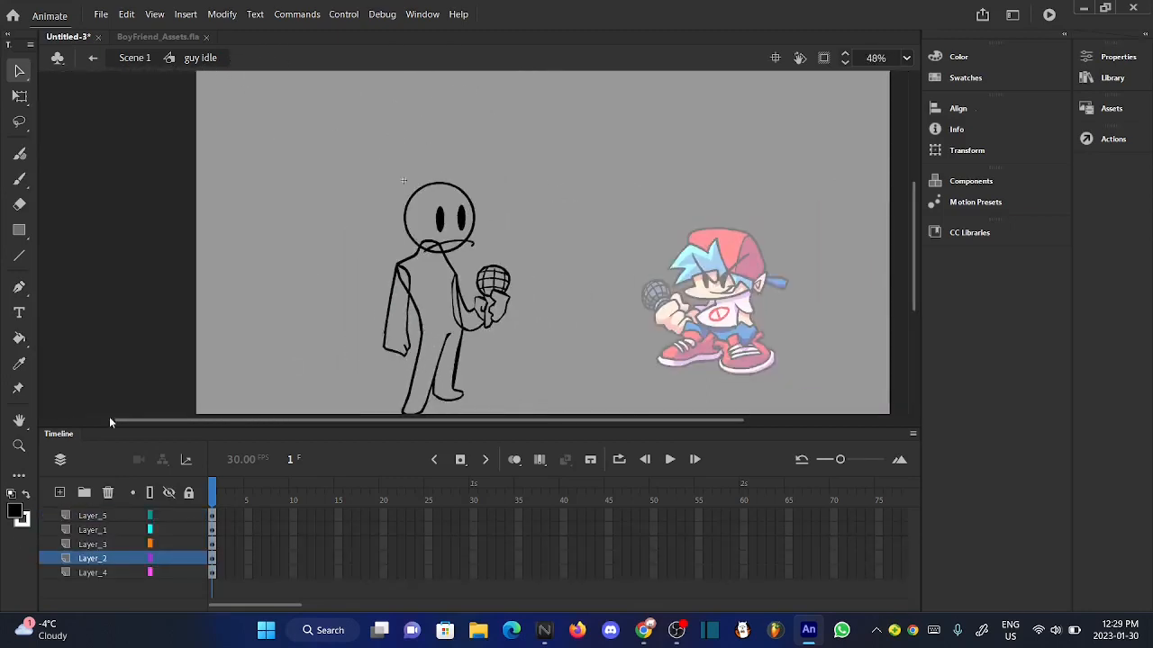
- Fill the circle inside the head symbol with dark gray and return to guy idle
left_click(17, 513)
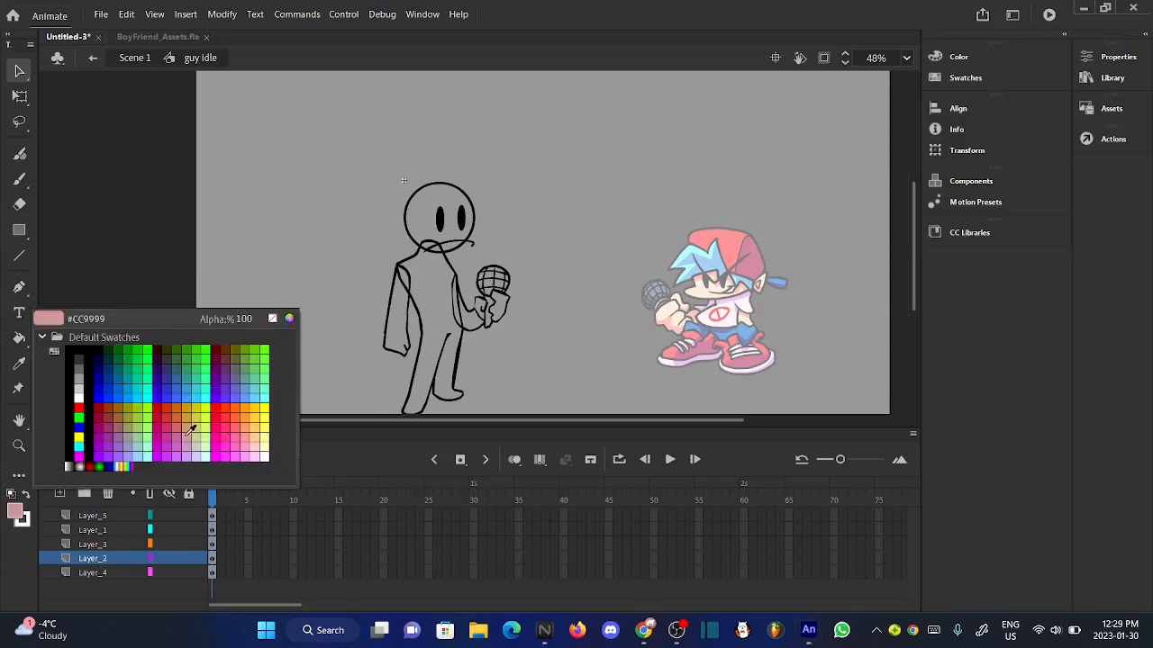
left_click(80, 375)
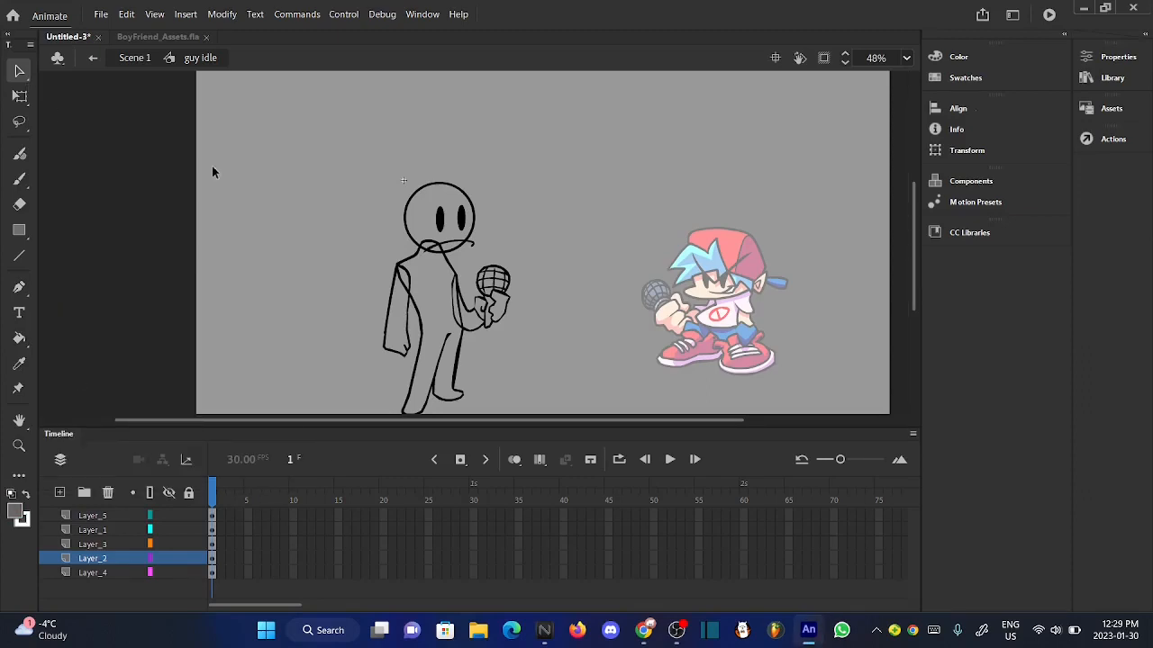
scroll(430, 219, "up", 3)
double_click(366, 249)
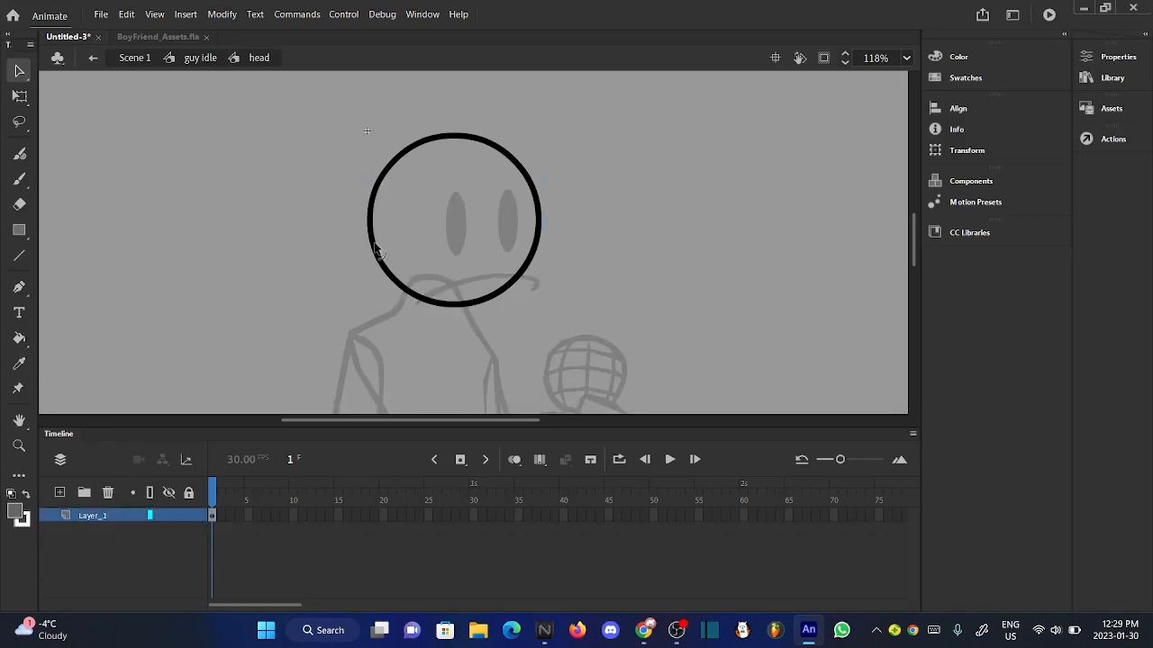
left_click(19, 339)
left_click(502, 242)
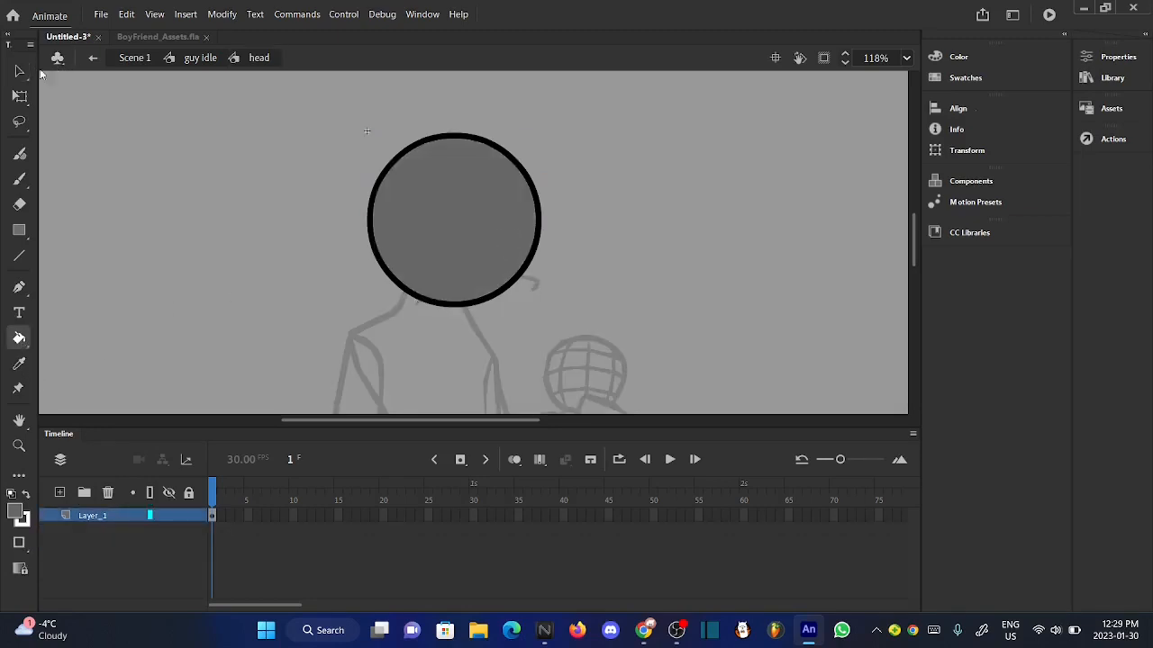
left_click(19, 70)
left_click(193, 57)
scroll(494, 118, "up", 1)
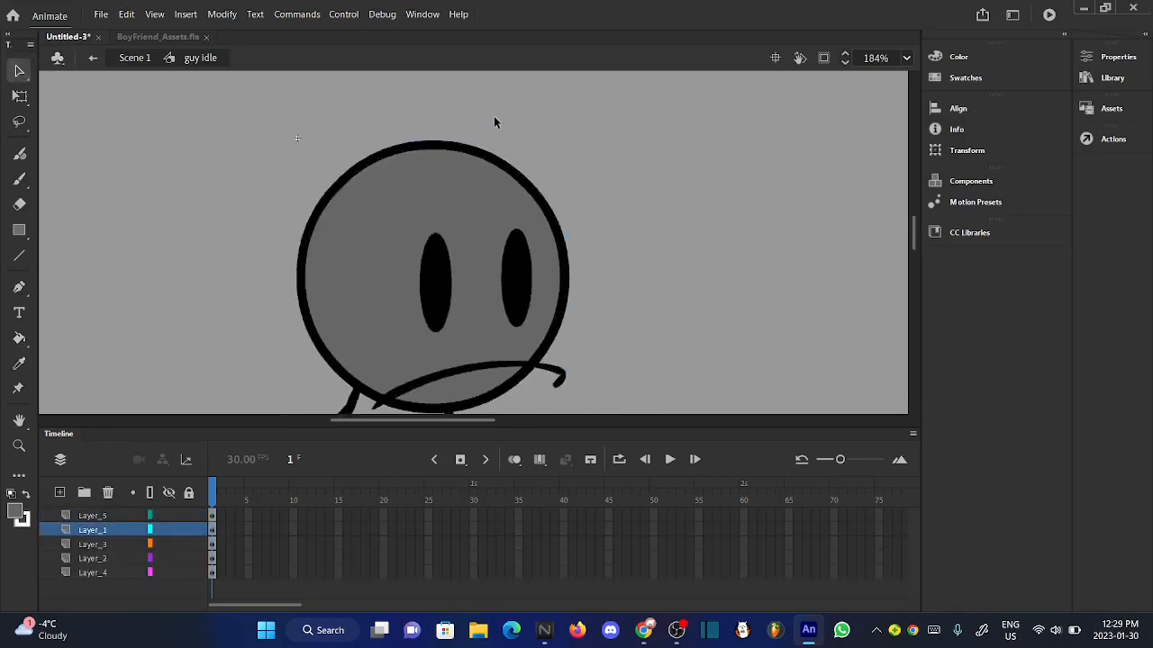
- Refill the circle inside the head symbol with a lighter gray matching the stage, and return to guy idle
scroll(473, 140, "down", 3)
double_click(464, 148)
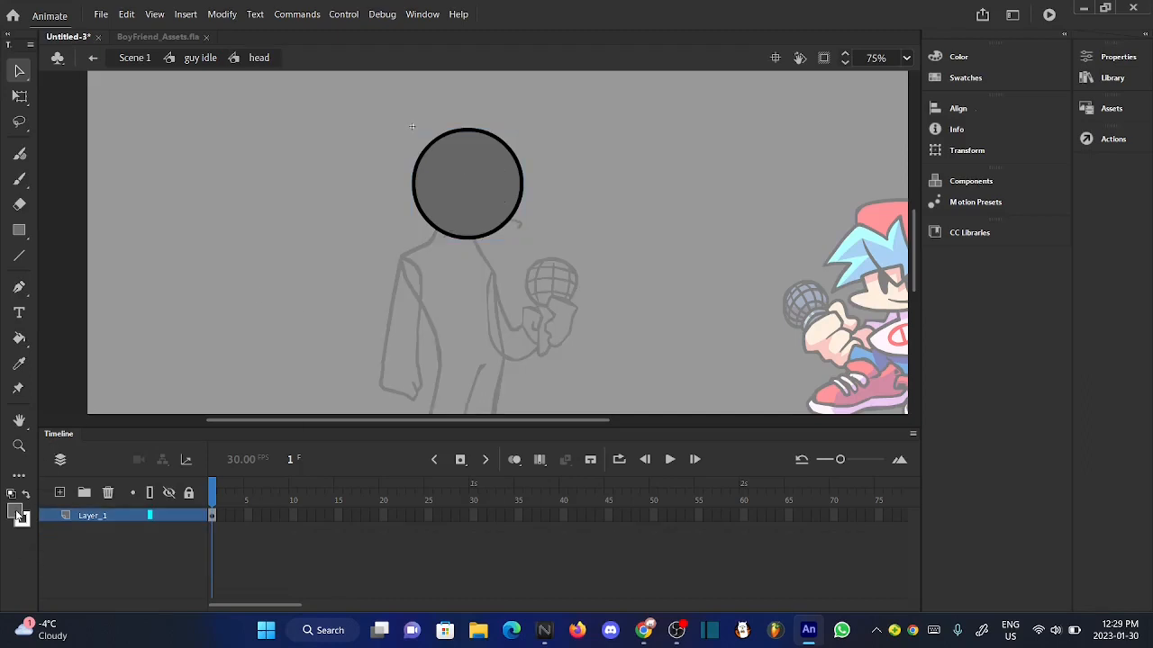
left_click(17, 514)
left_click(81, 378)
left_click(19, 339)
left_click(478, 216)
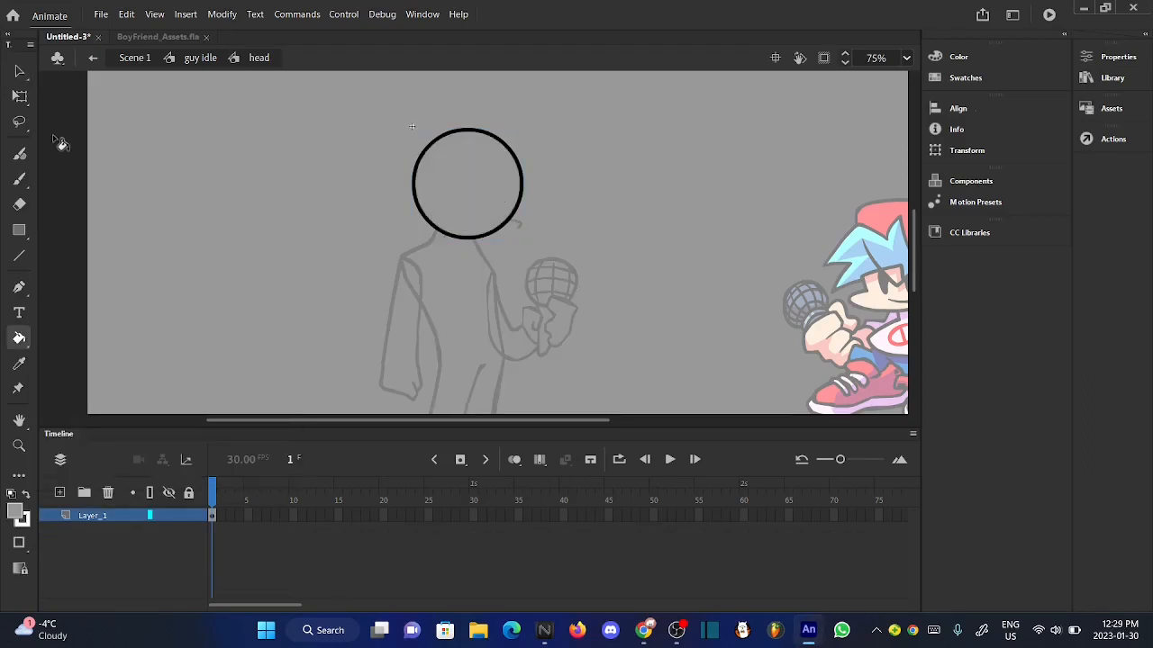
left_click(19, 71)
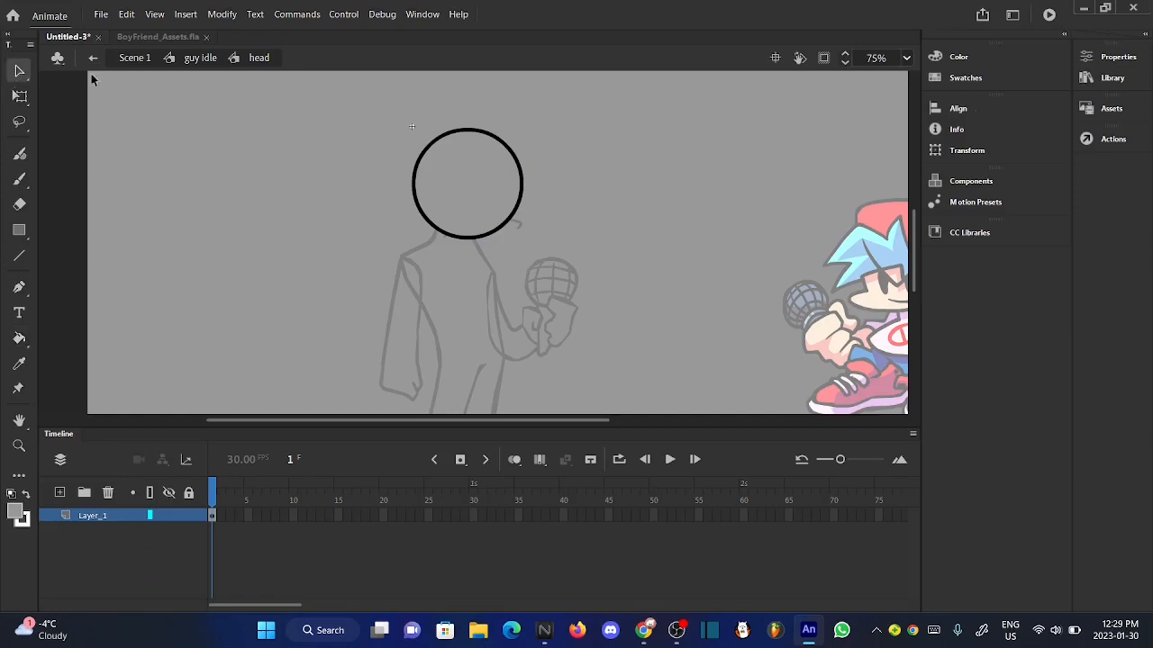
left_click(201, 60)
- Fill the outline inside the body symbol with the same stage-matching gray and return to guy idle
double_click(439, 383)
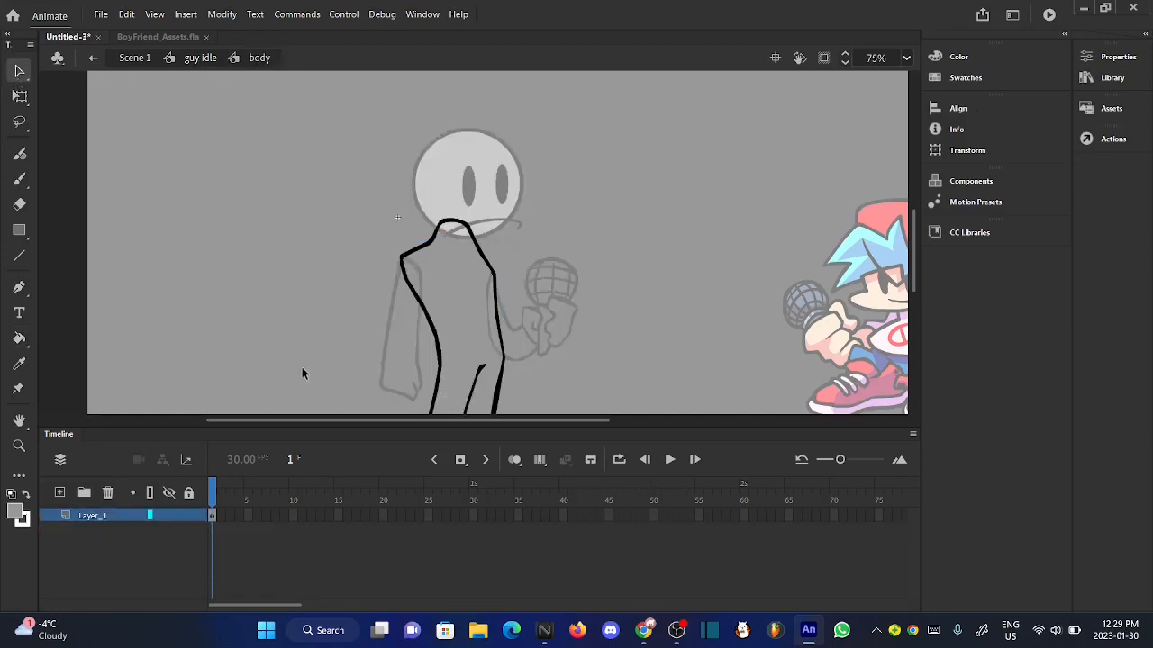
left_click(19, 339)
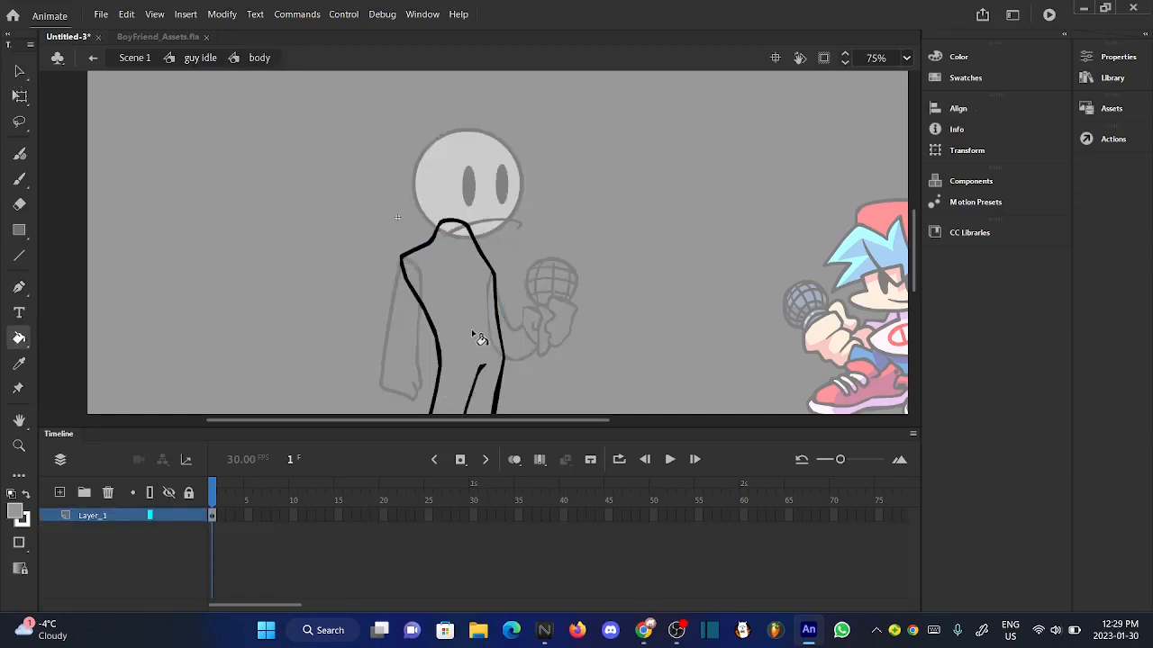
left_click(19, 71)
left_click(197, 59)
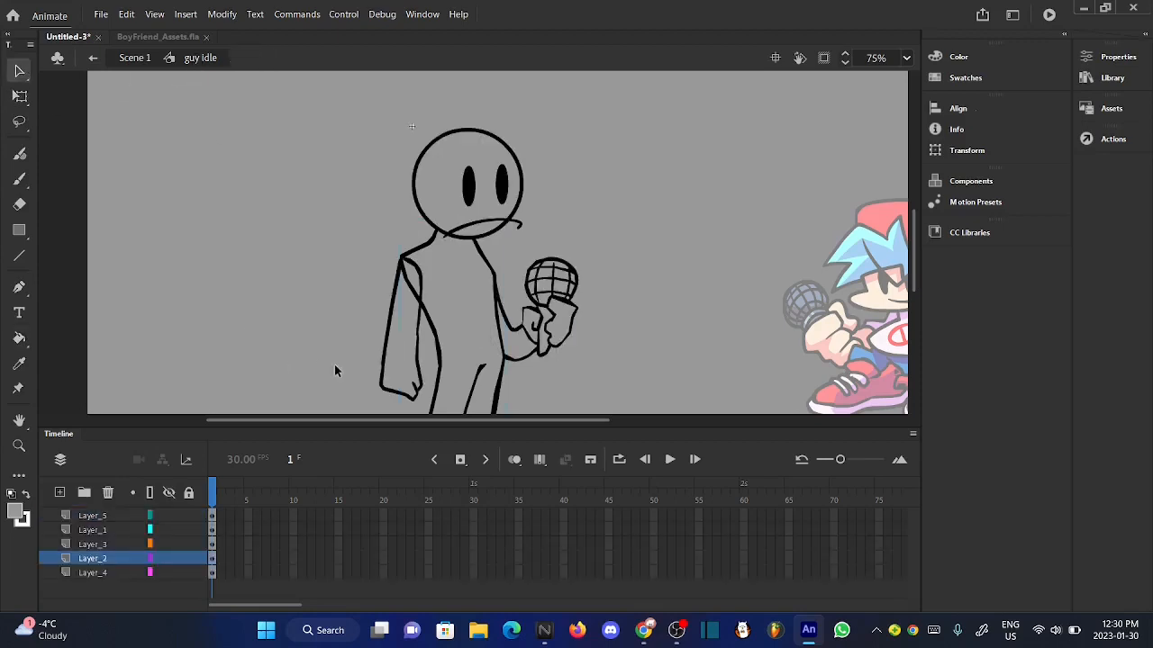
- Fill the hanging arm inside the hand front symbol with the same gray and return to guy idle
double_click(387, 389)
left_click(19, 338)
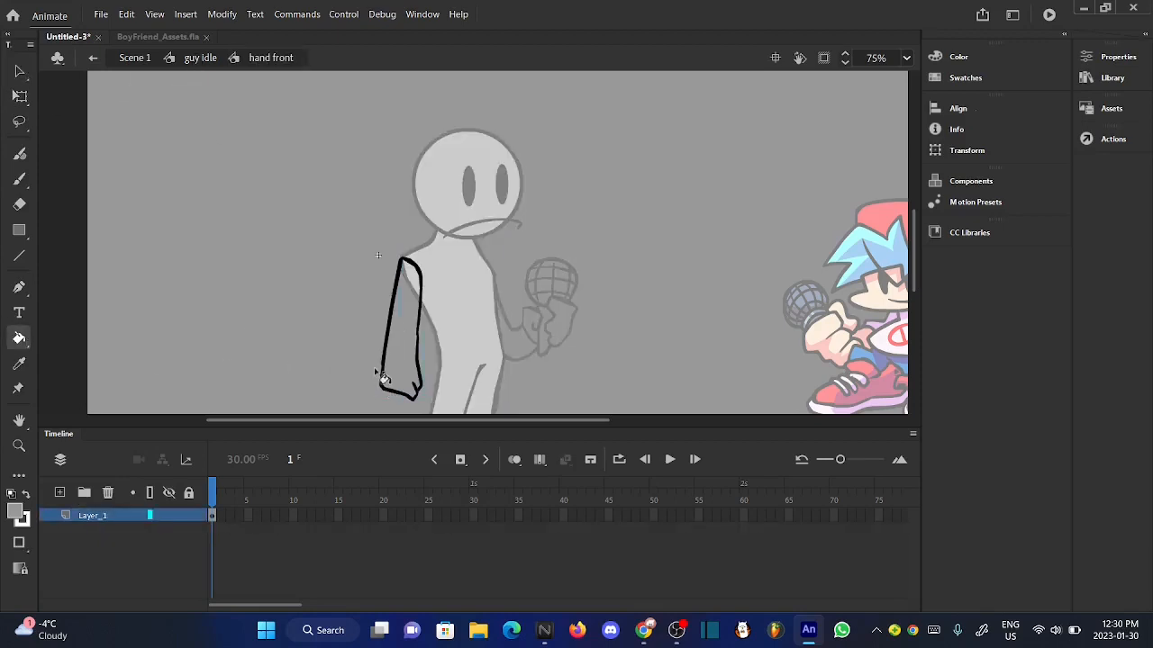
left_click(20, 71)
left_click(202, 58)
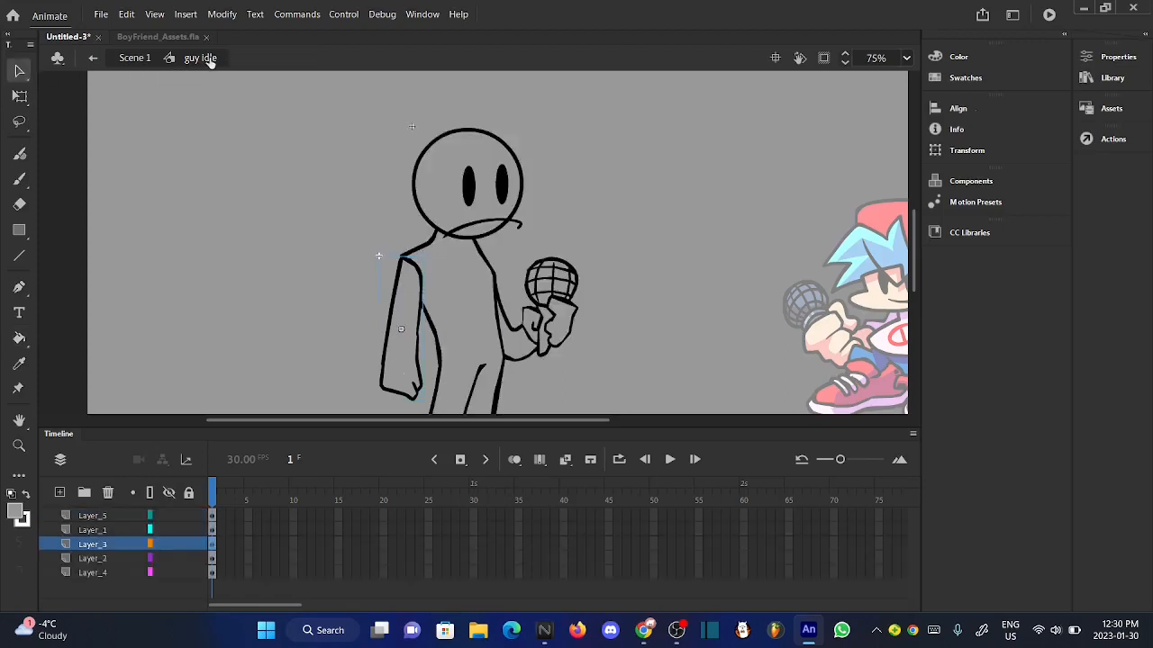
- Enter the hand mic symbol and fill the bent arm with the same gray
double_click(531, 362)
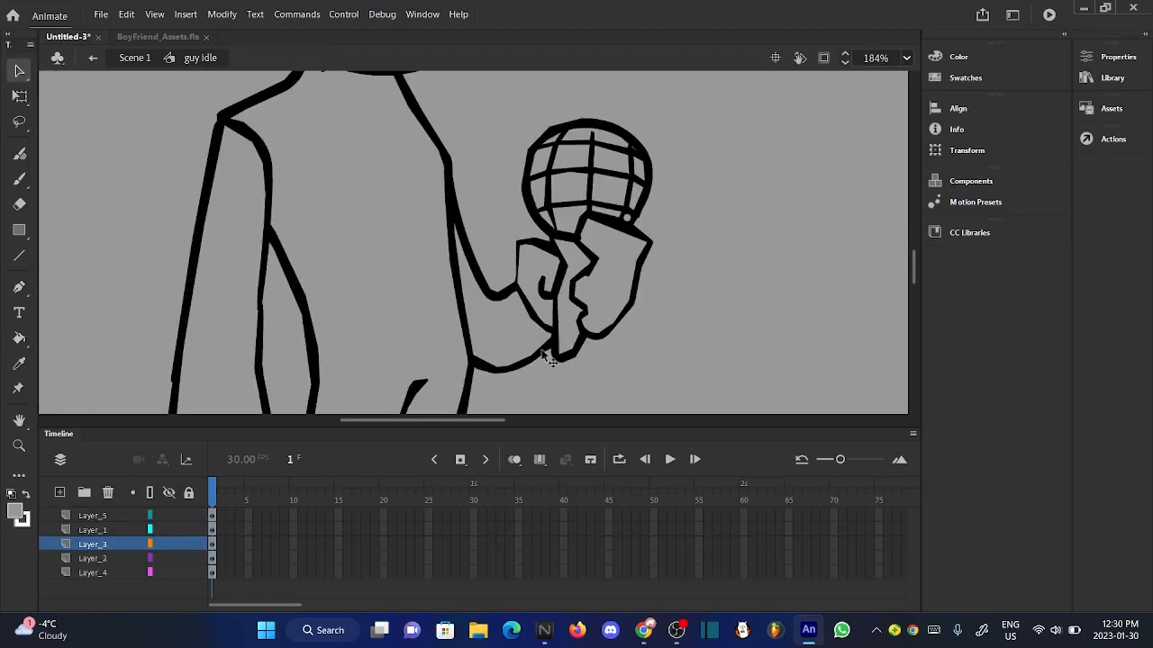
left_click(19, 338)
left_click(472, 350)
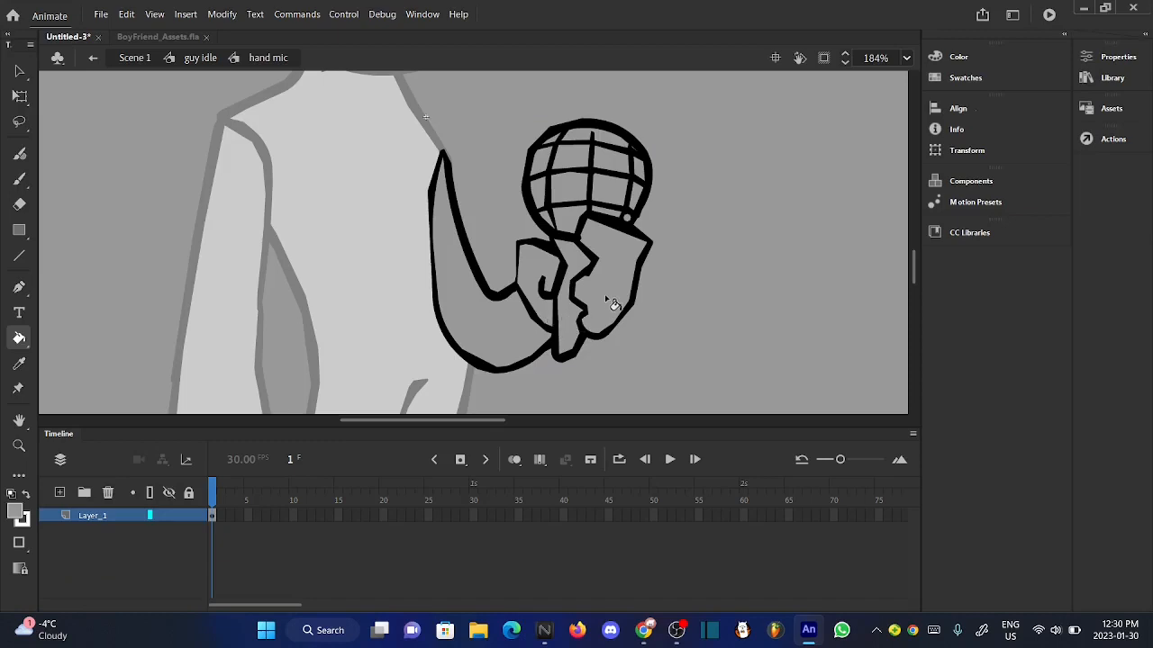
- Open the Document Settings and bring up the stage color swatches
left_click(221, 13)
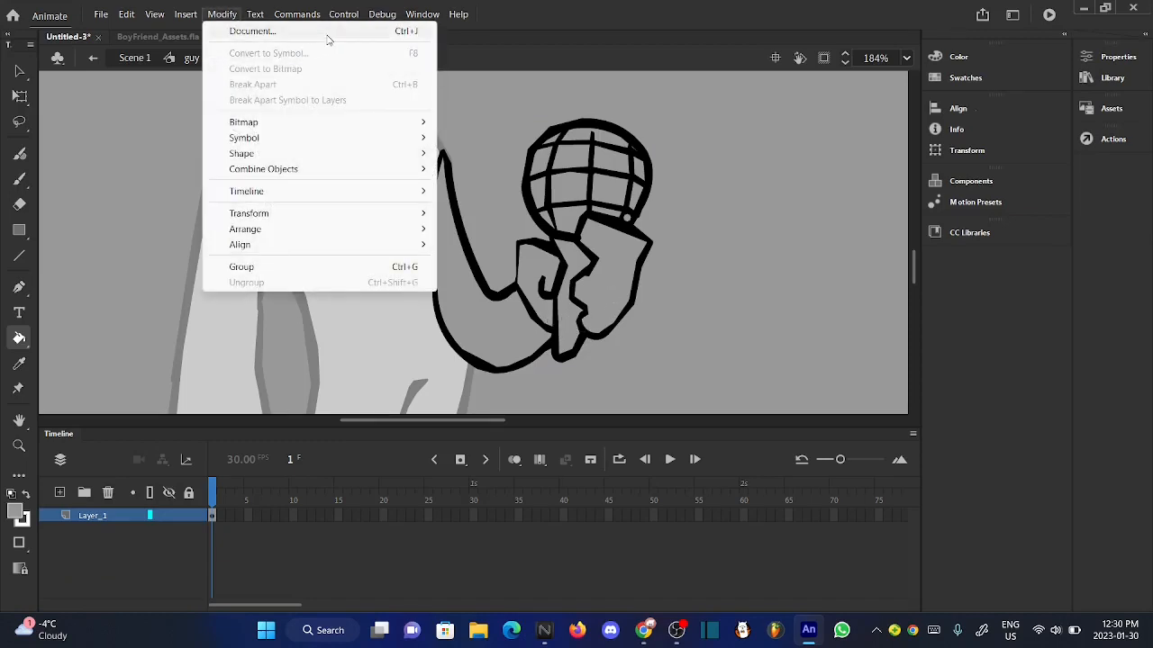
left_click(581, 25)
scroll(482, 256, "down", 3)
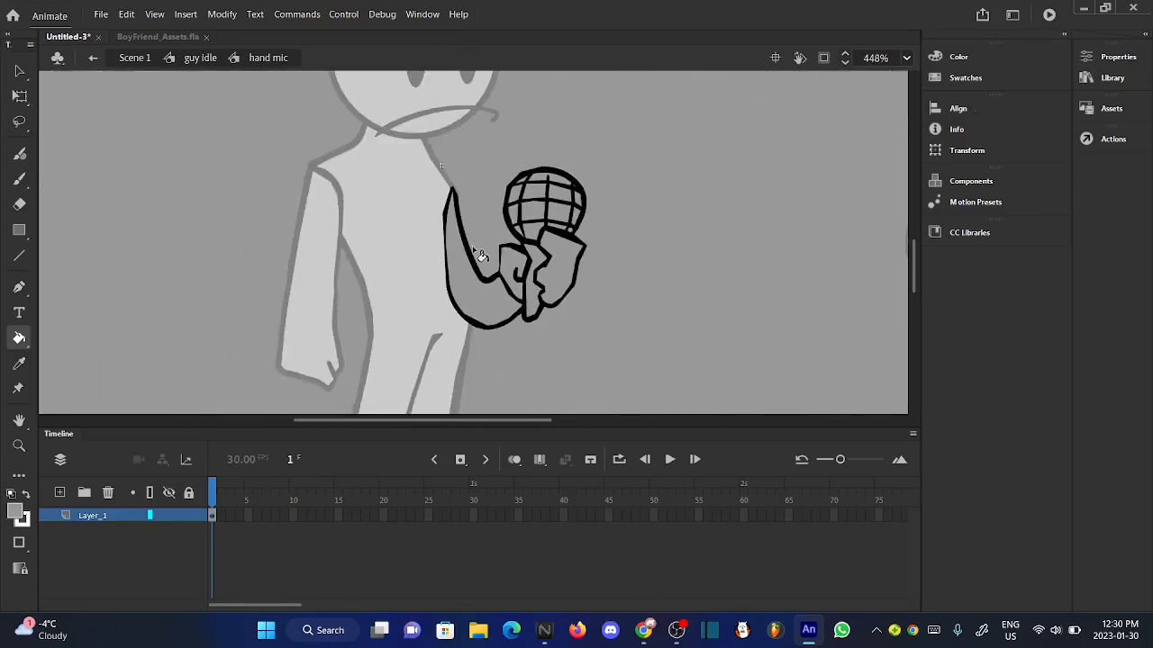
left_click(221, 13)
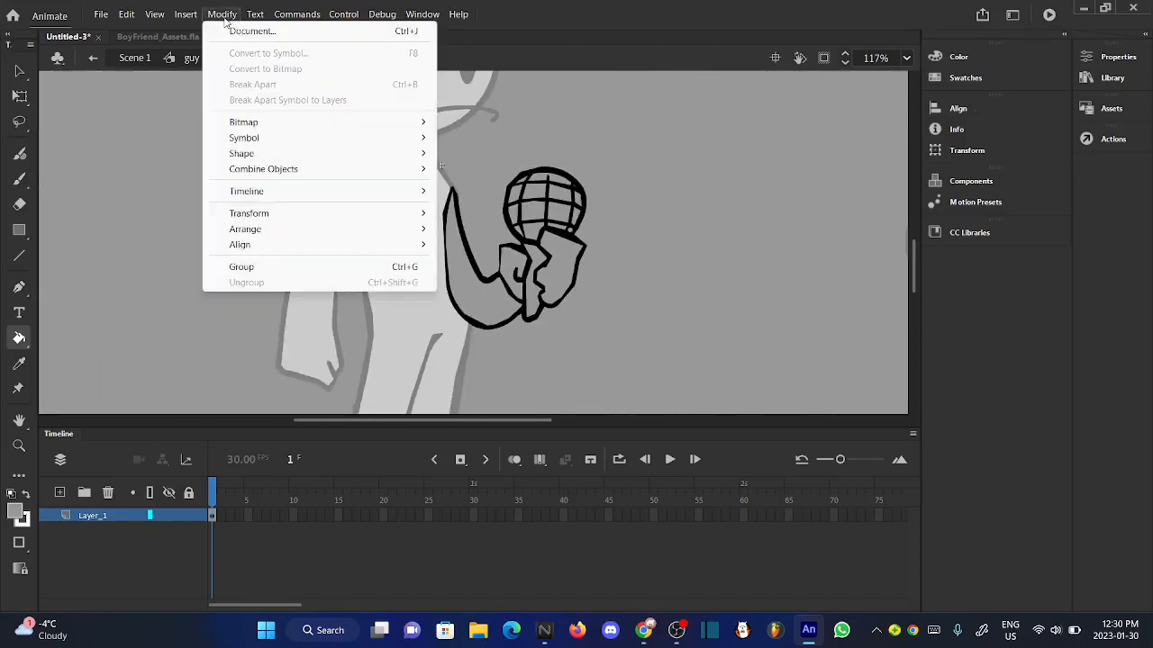
left_click(340, 34)
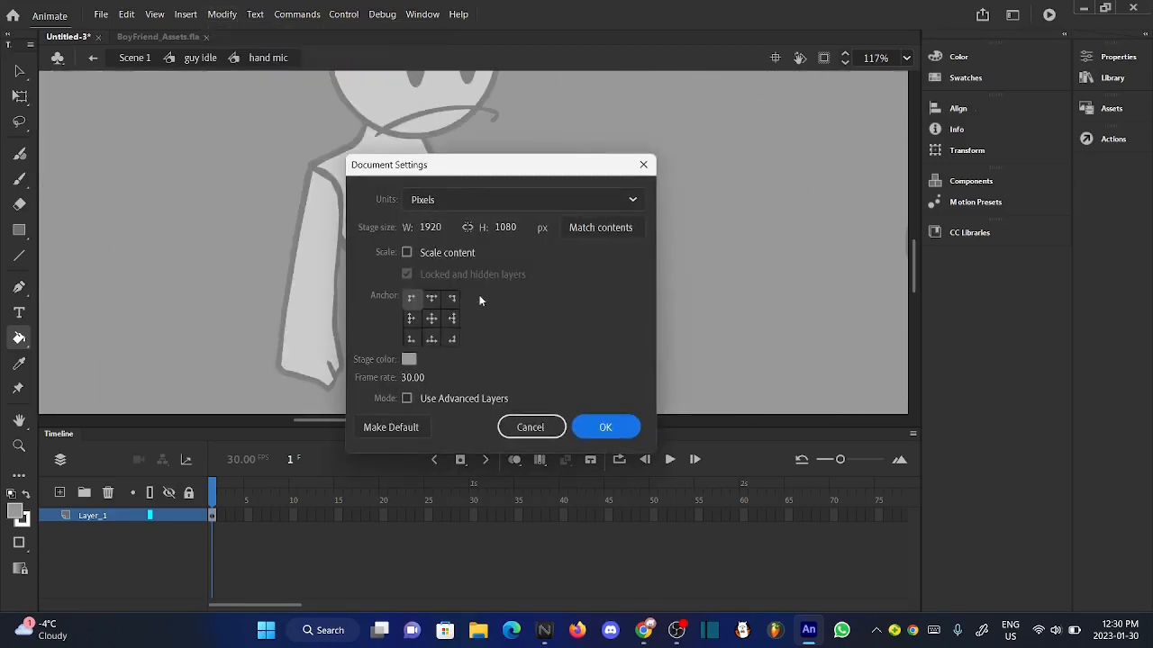
left_click(409, 359)
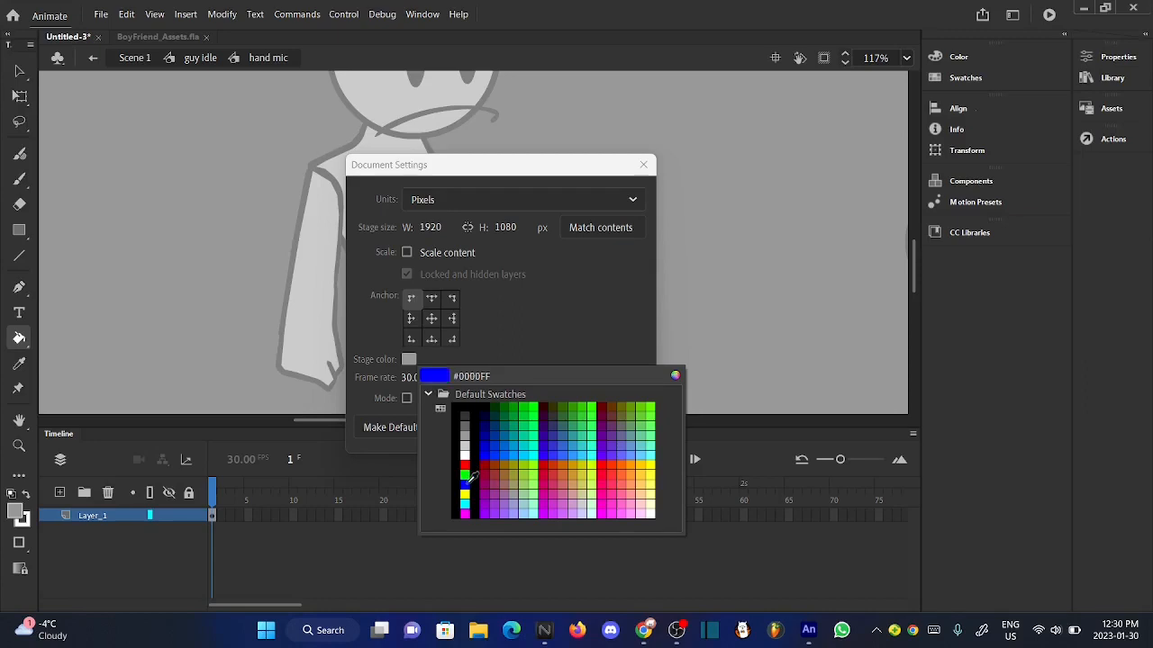
- Set the stage color to green #00CC66 and apply the document settings
left_click(528, 420)
left_click(598, 424)
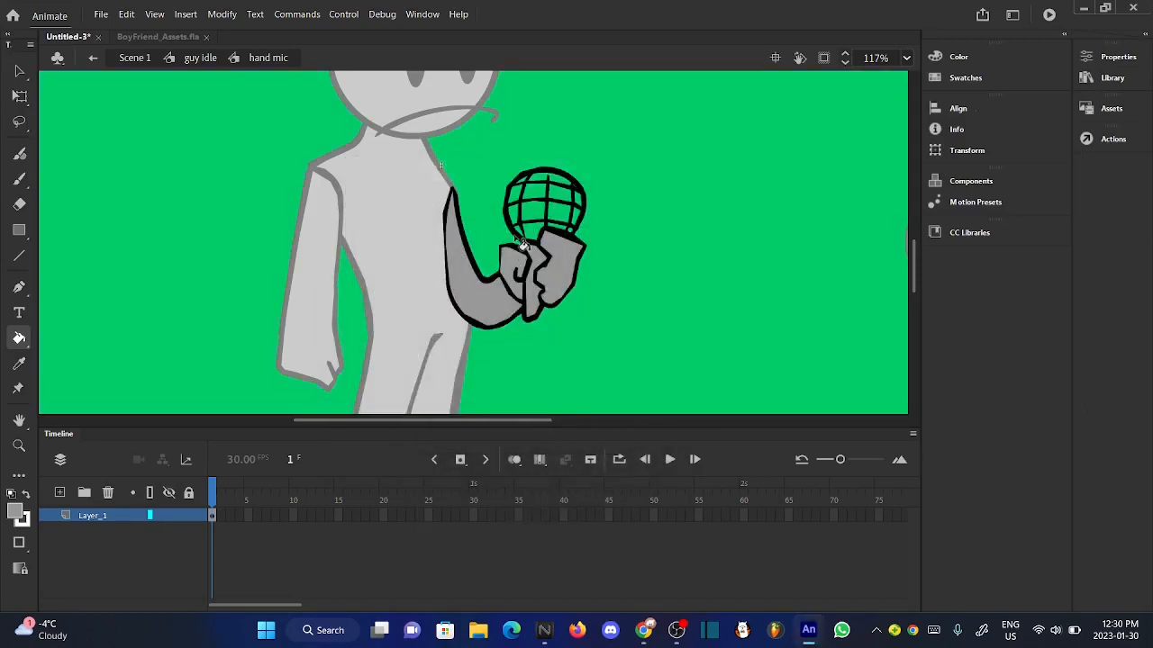
- Fill the lower and middle grid cells of the microphone head in the hand mic symbol with the same gray
scroll(530, 241, "up", 4)
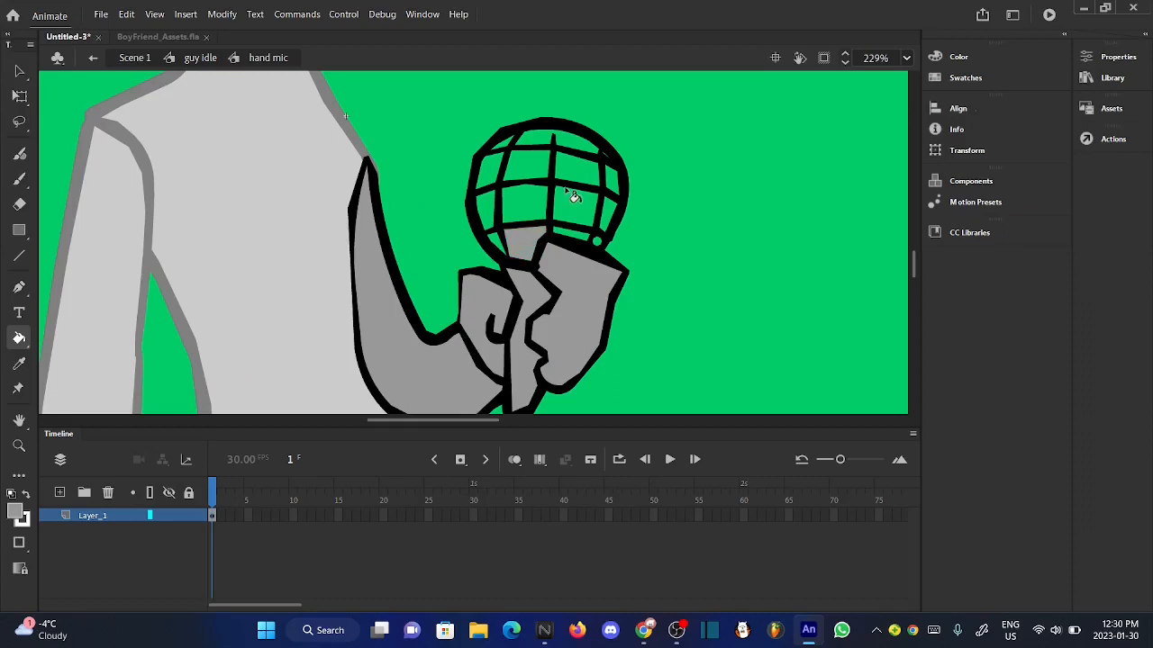
scroll(570, 190, "up", 2)
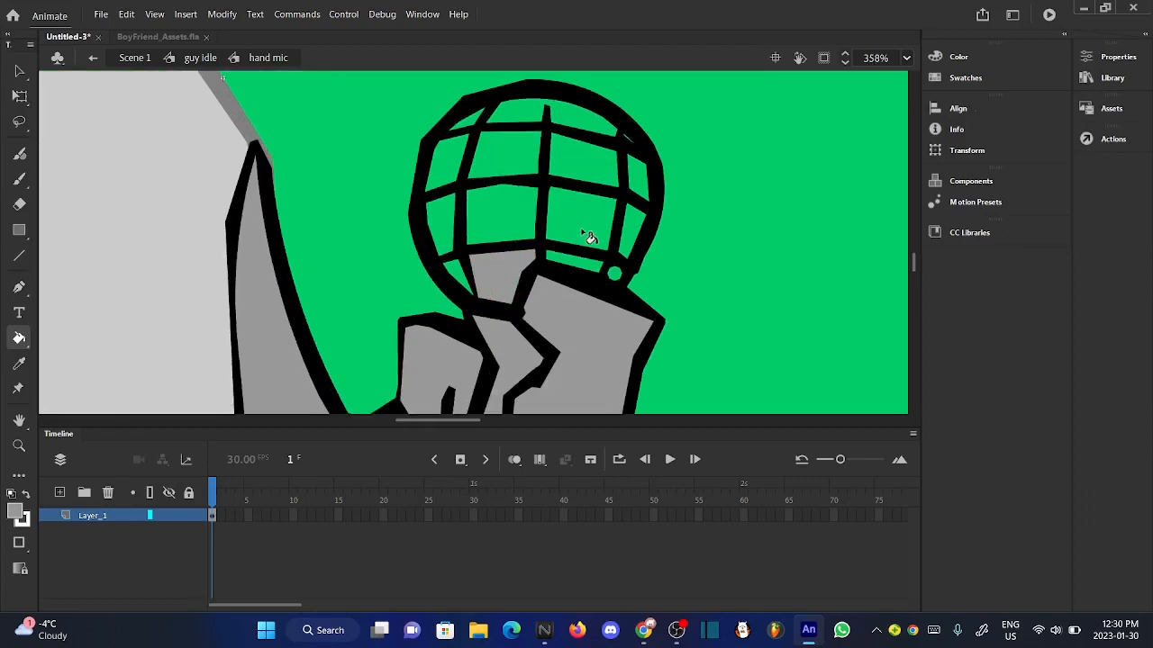
left_click(615, 274)
left_click(635, 188)
left_click(596, 172)
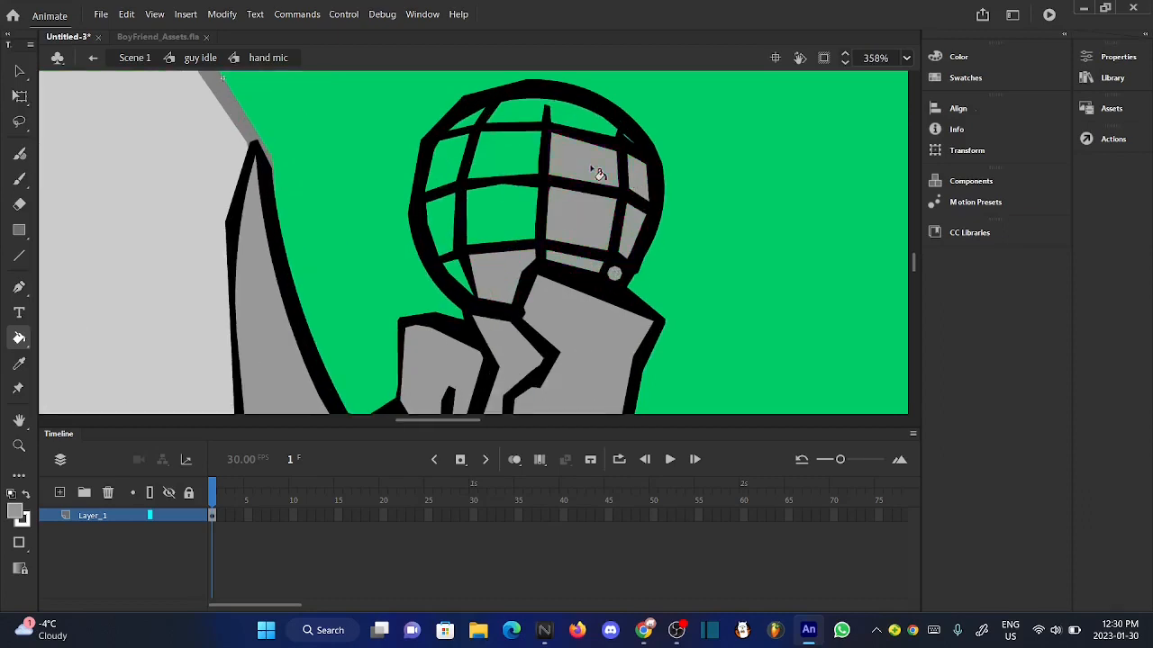
left_click(521, 157)
left_click(505, 226)
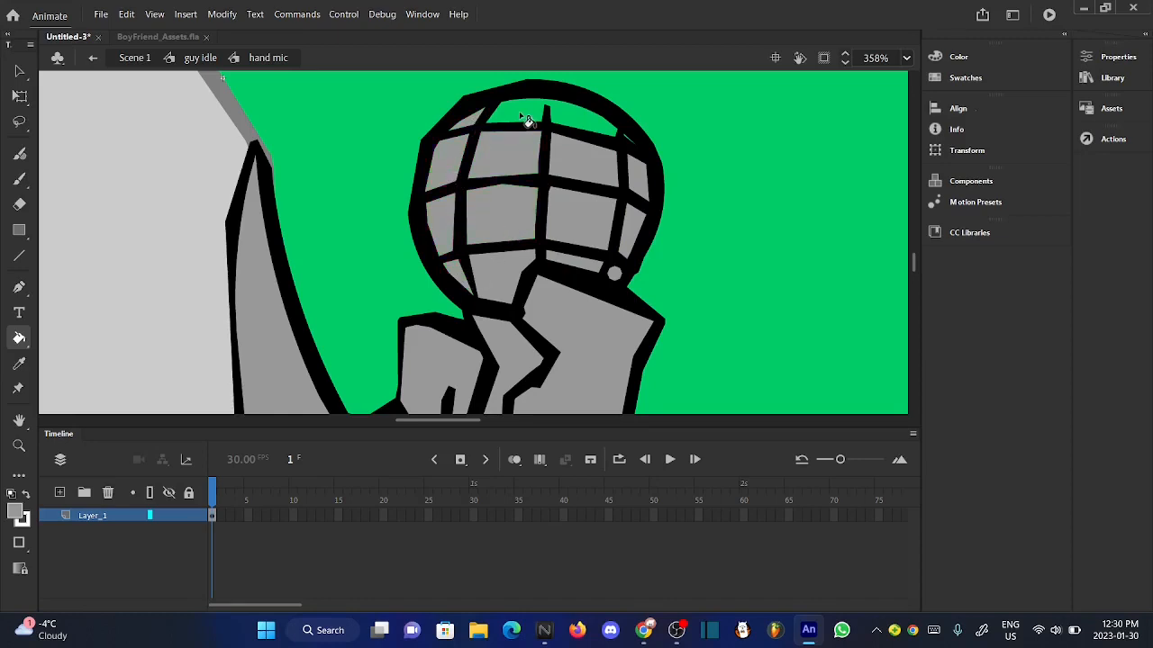
- Fill the remaining cells along the top of the microphone head and the thin sliver near its rim with gray
scroll(639, 135, "up", 3)
scroll(637, 135, "up", 1)
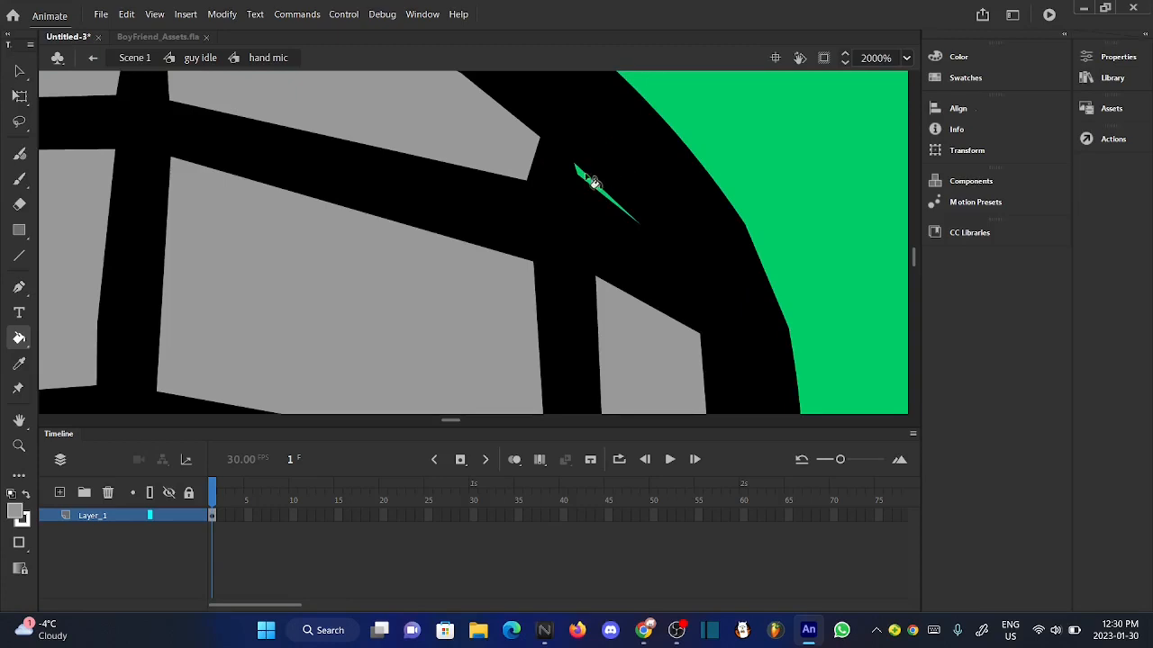
left_click(587, 181)
scroll(587, 182, "down", 1)
scroll(587, 181, "down", 5)
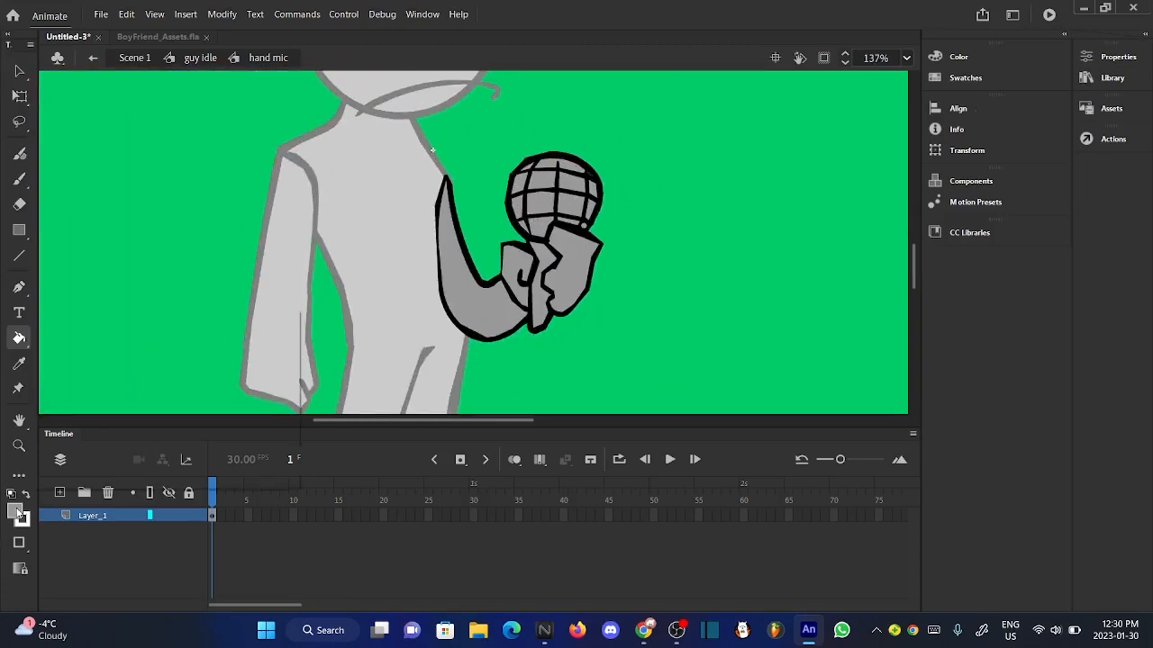
- Set the fill color to black, switch to the Selection tool and go back through guy idle to Scene 1
left_click(14, 513)
left_click(78, 353)
left_click(19, 70)
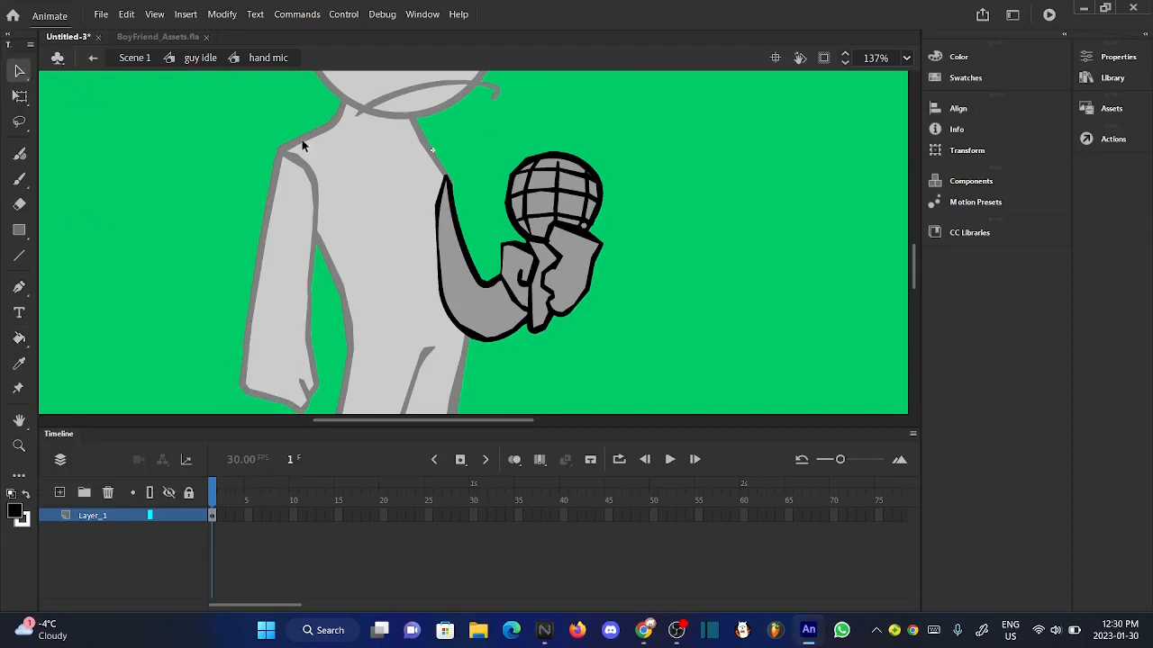
scroll(534, 219, "up", 1)
scroll(531, 221, "down", 2)
left_click(202, 58)
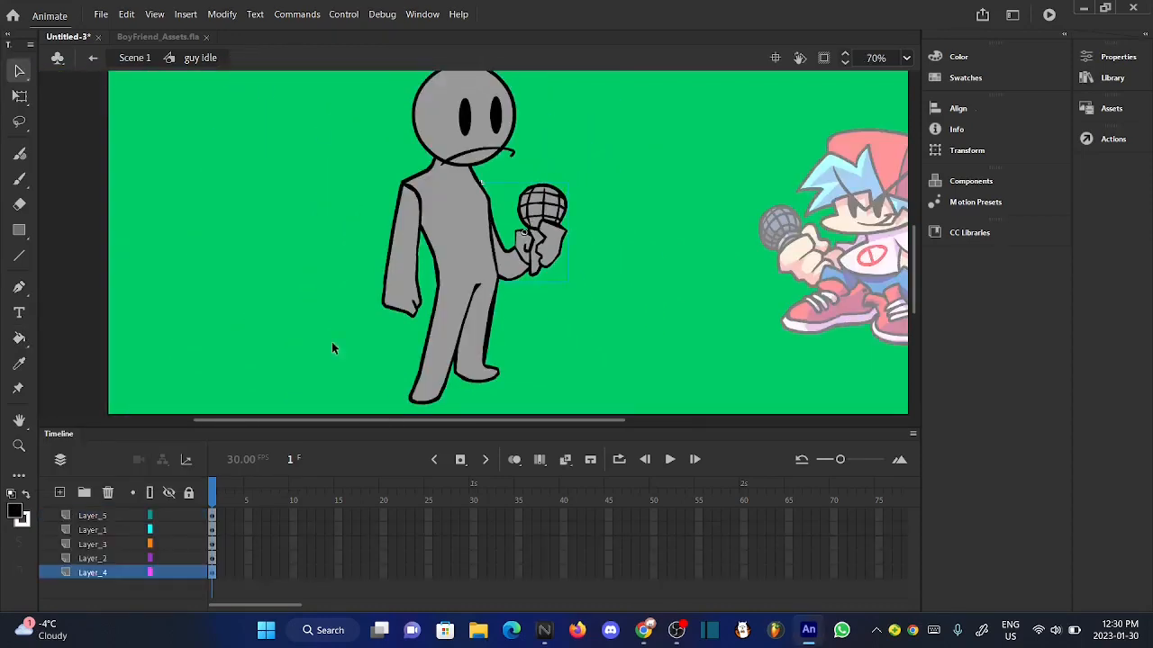
scroll(457, 286, "down", 1)
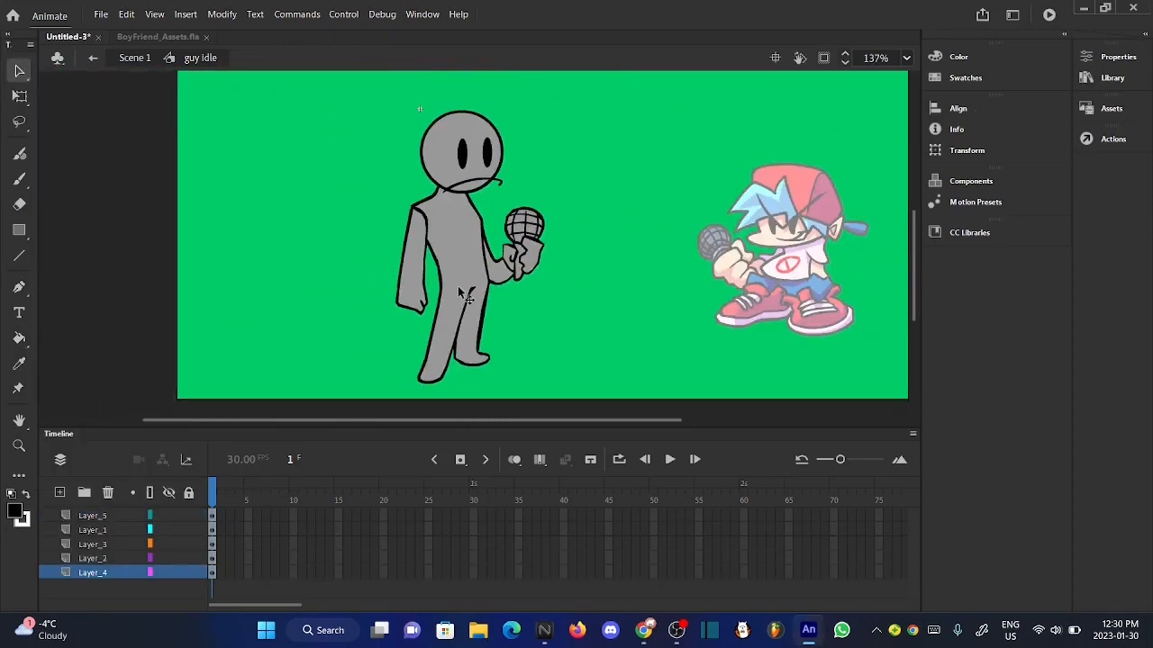
left_click(135, 58)
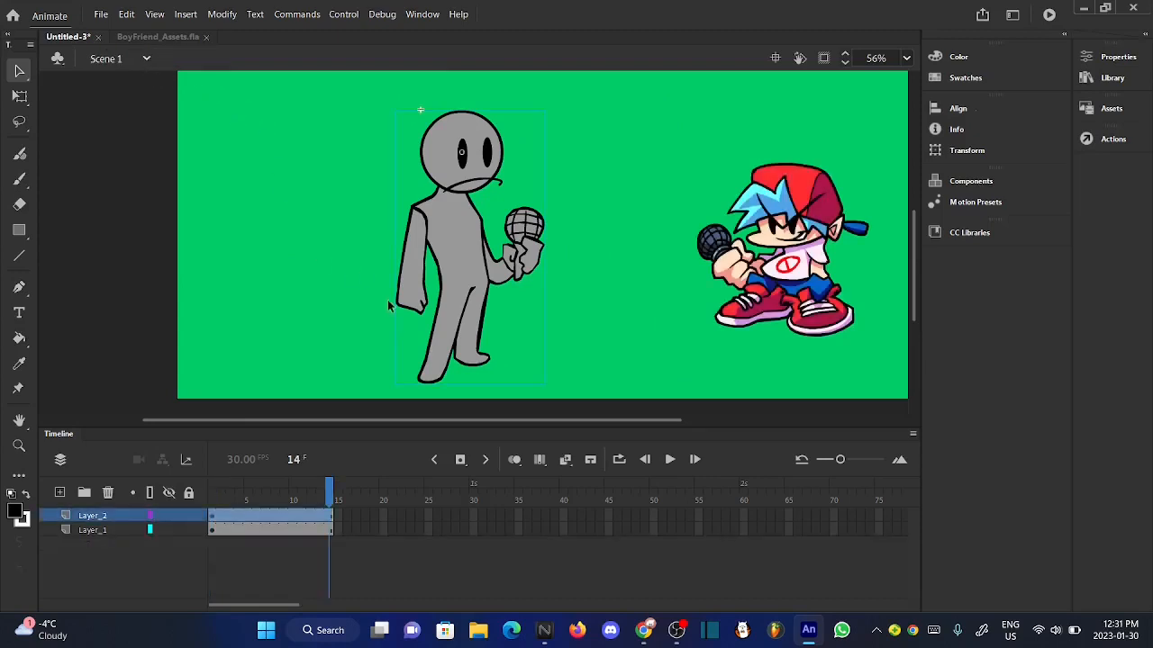
- Move the gray character closer to Boyfriend and up so that both characters' feet stand level
scroll(388, 300, "down", 1)
left_click_drag(439, 302, 478, 265)
left_click(570, 290)
scroll(459, 283, "down", 2)
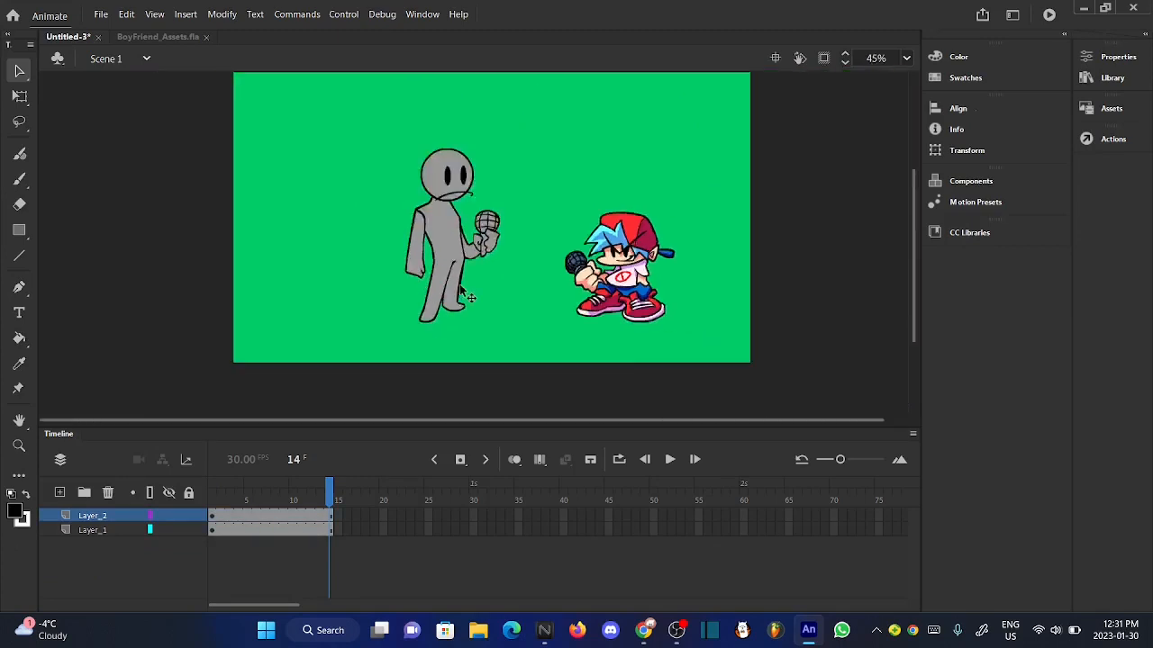
- Inside guy idle, shift all of the character's parts together slightly toward Boyfriend, and return to Scene 1
scroll(461, 274, "up", 2)
double_click(415, 137)
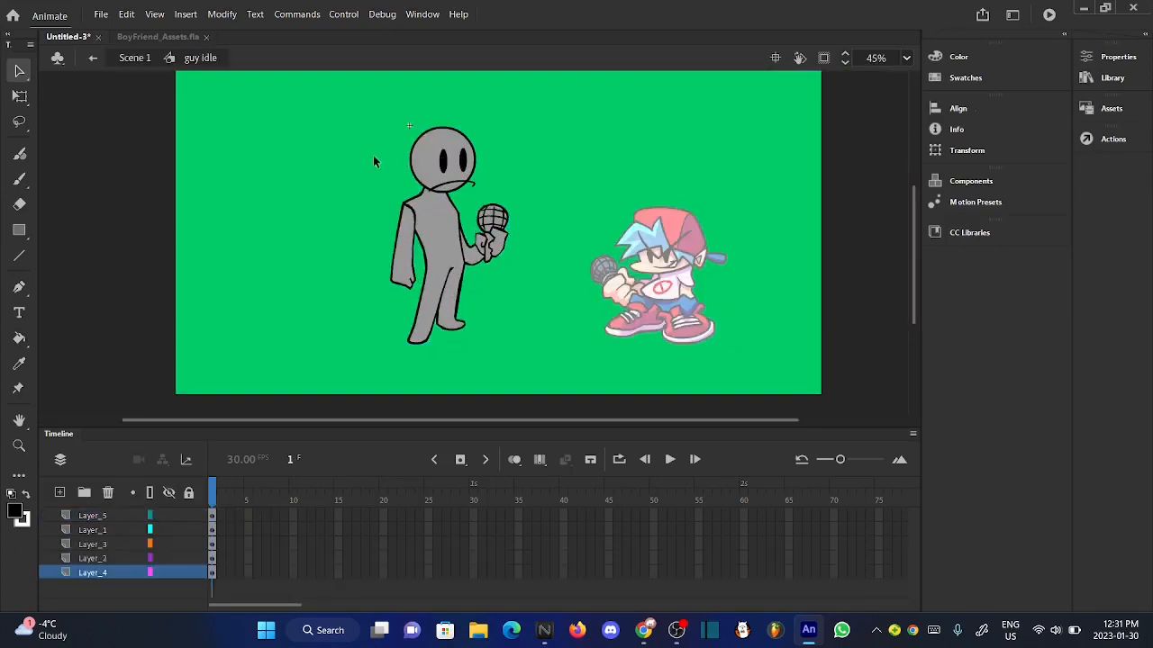
left_click_drag(353, 122, 562, 360)
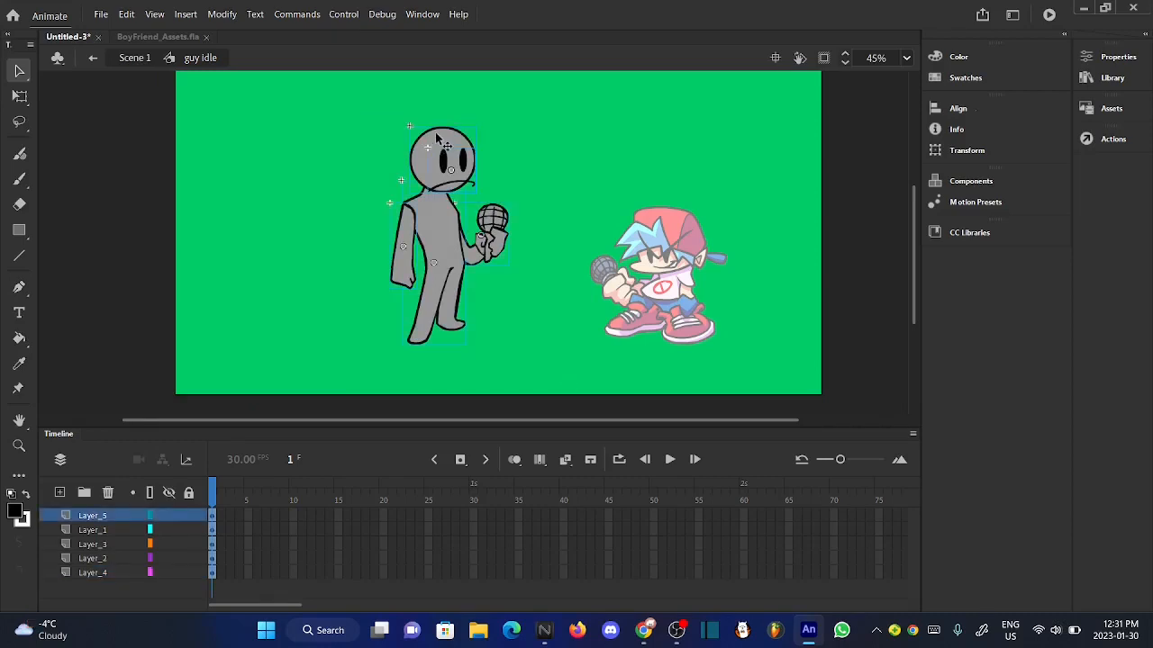
mouse_move(437, 138)
left_mouse_down()
mouse_move(461, 138)
mouse_move(453, 131)
left_mouse_up()
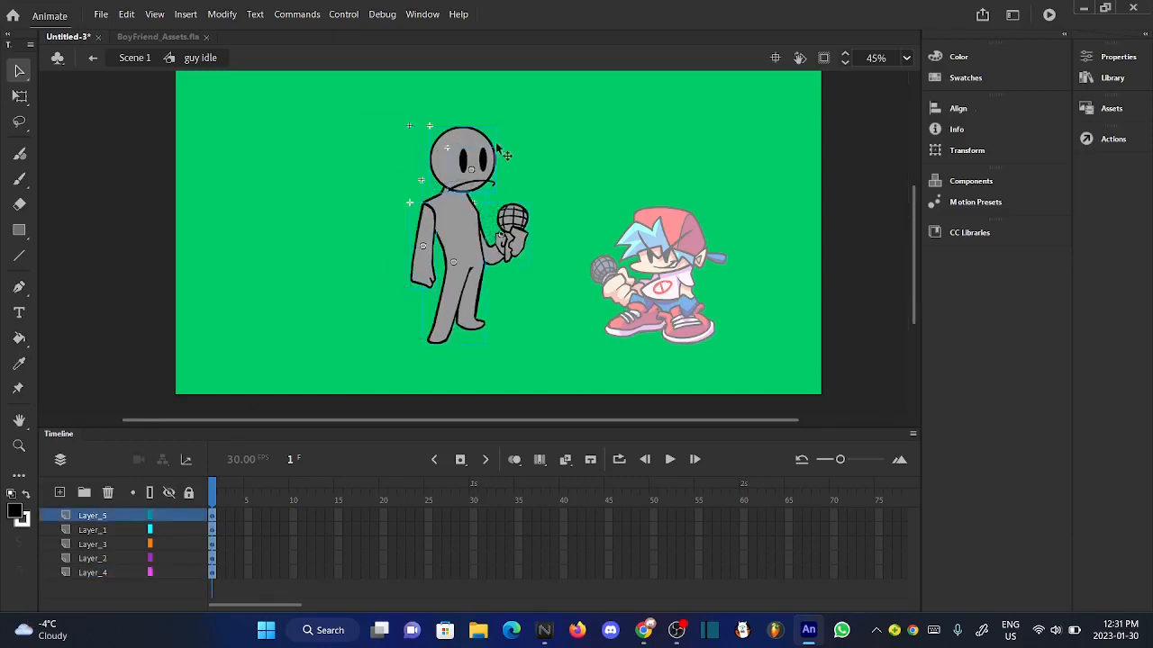
left_click(596, 179)
left_click(144, 65)
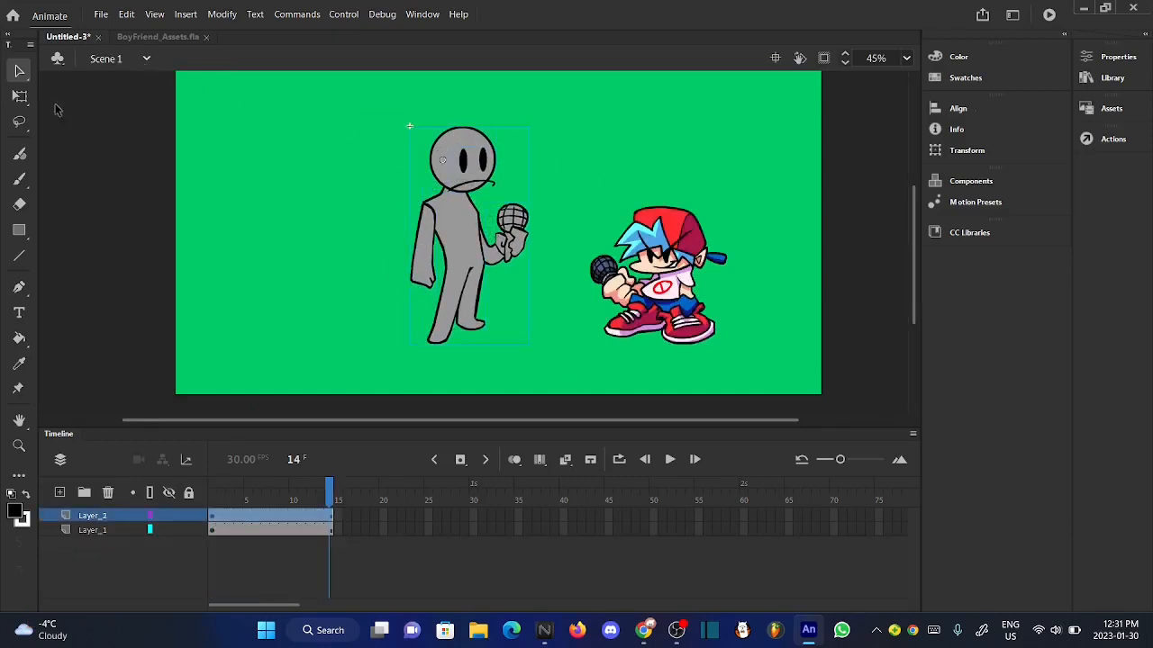
- Move the gray character's transformation point to the center of its bounding box with Free Transform
left_click(18, 95)
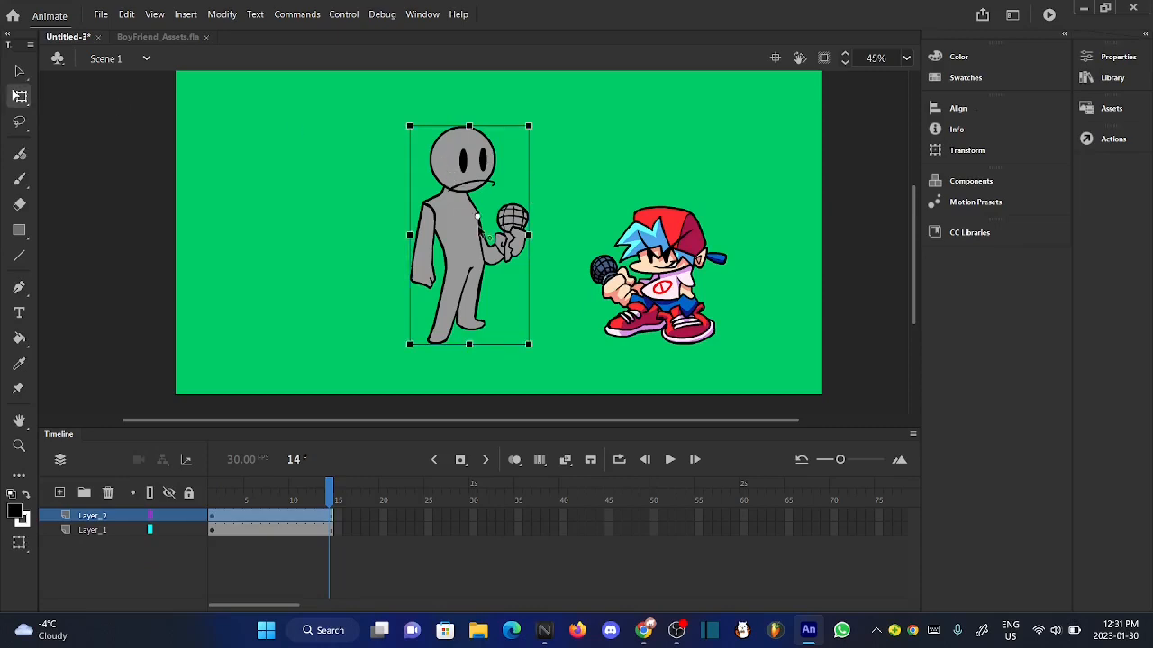
left_click_drag(477, 216, 469, 235)
left_click(555, 228)
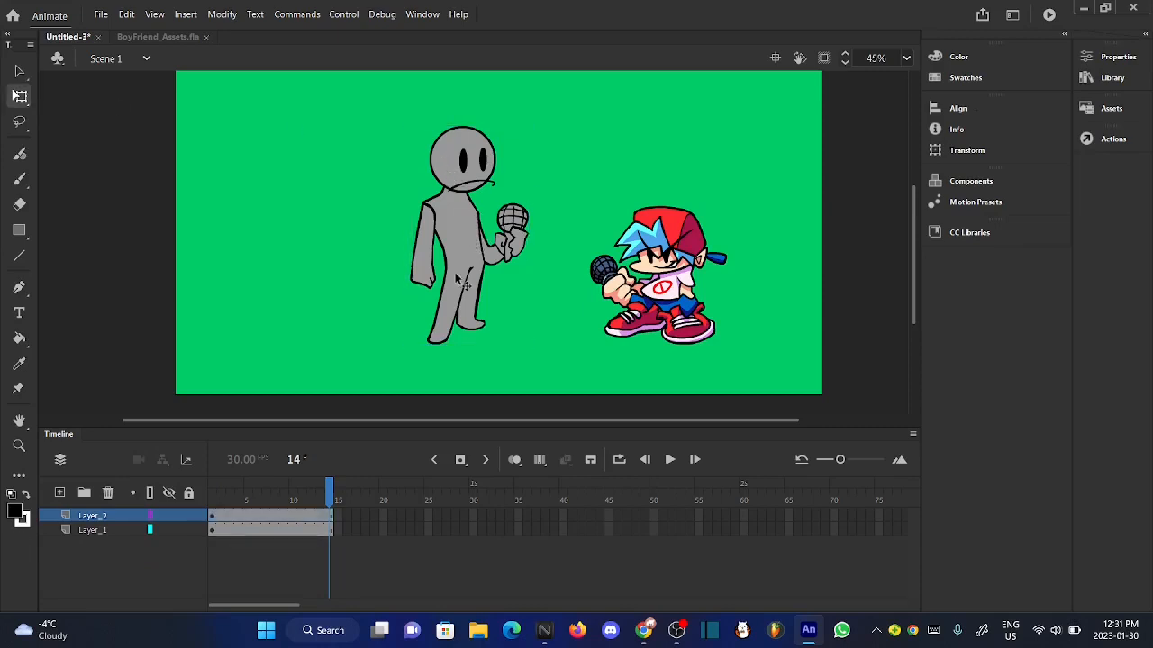
- Compare the timeline lengths of the guy idle and BF idle dance symbols and return to Scene 1
double_click(455, 272)
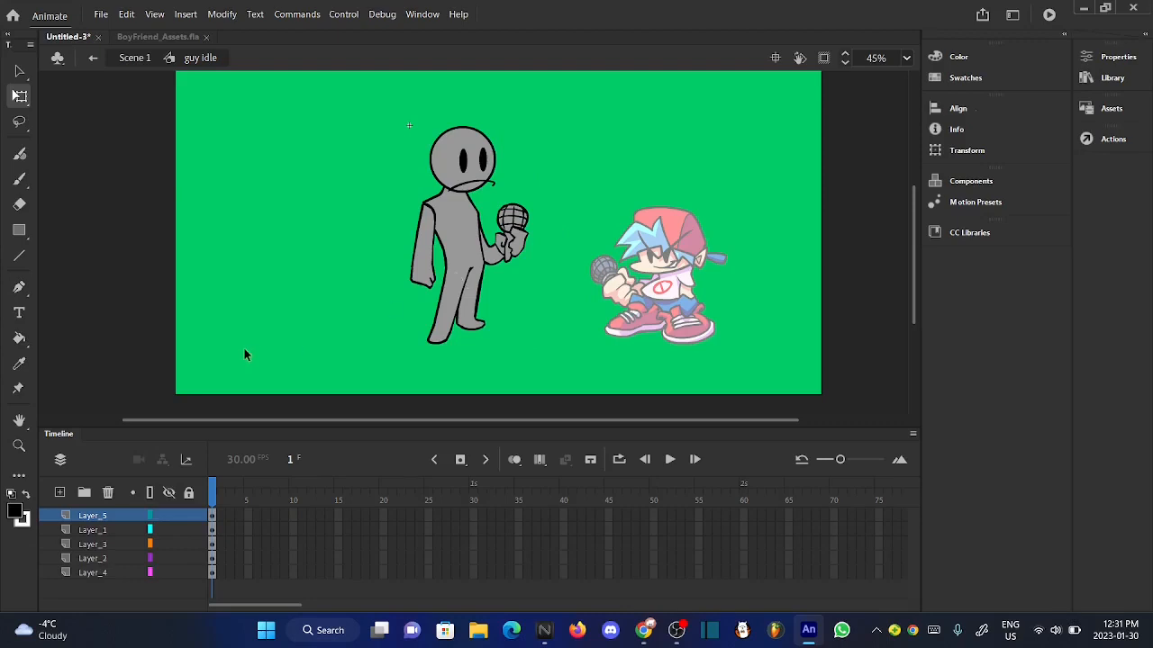
scroll(578, 199, "up", 1)
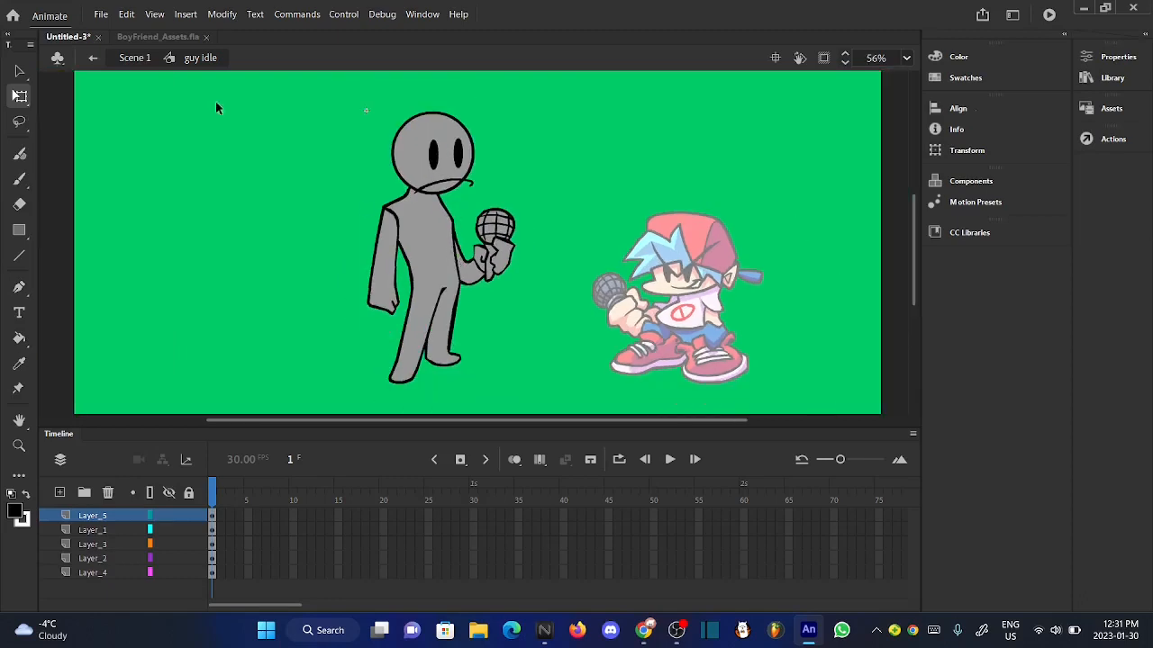
double_click(216, 108)
double_click(723, 389)
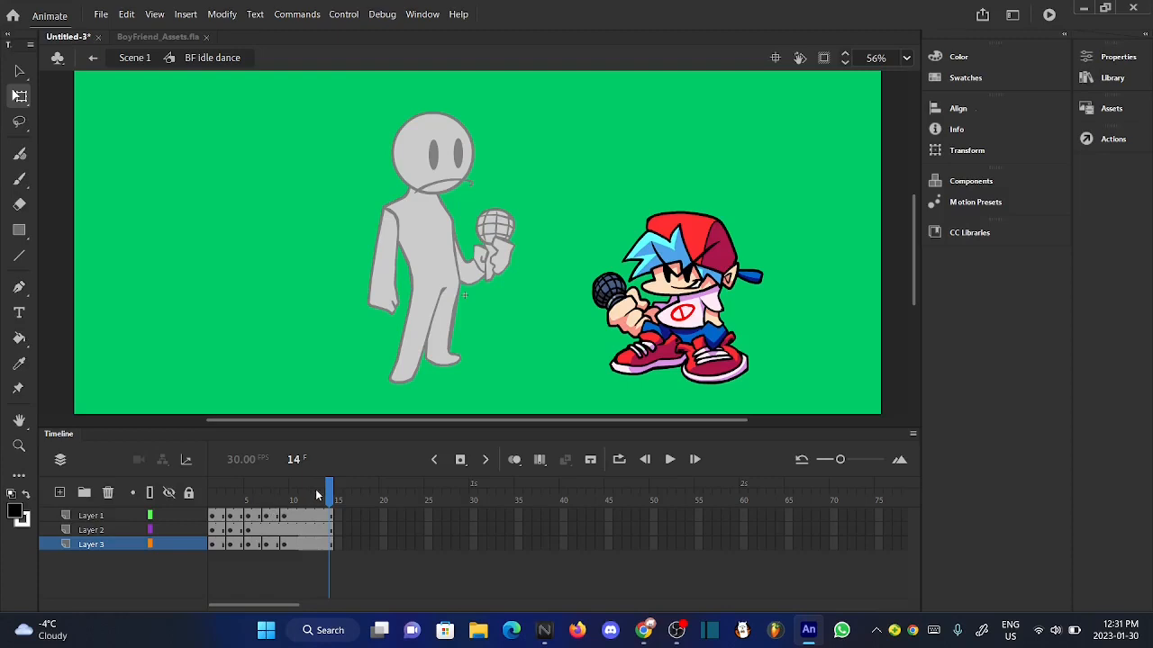
left_click(134, 58)
left_click(239, 231)
- Extend all five layers of the guy idle symbol to frame 14, scrub through them and return to Scene 1
double_click(407, 373)
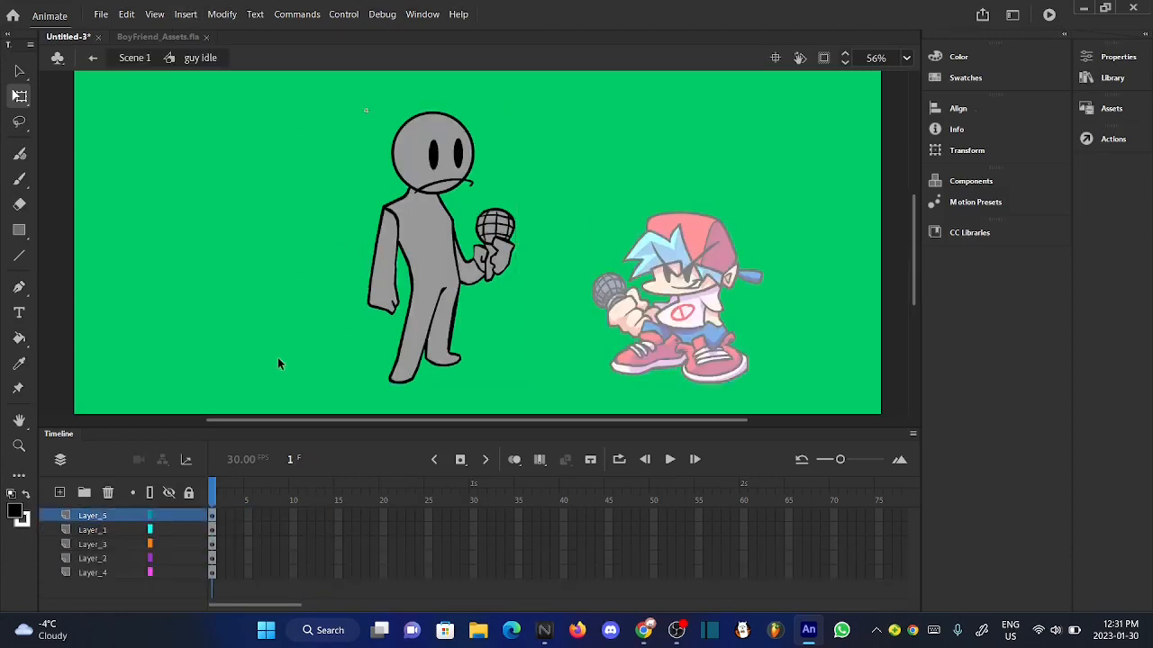
key("F5")
key("F5")
key("F5")
key("F5")
key("F5")
key("F5")
key("F5")
key("F5")
key("F5")
key("F5")
key("F5")
key("F5")
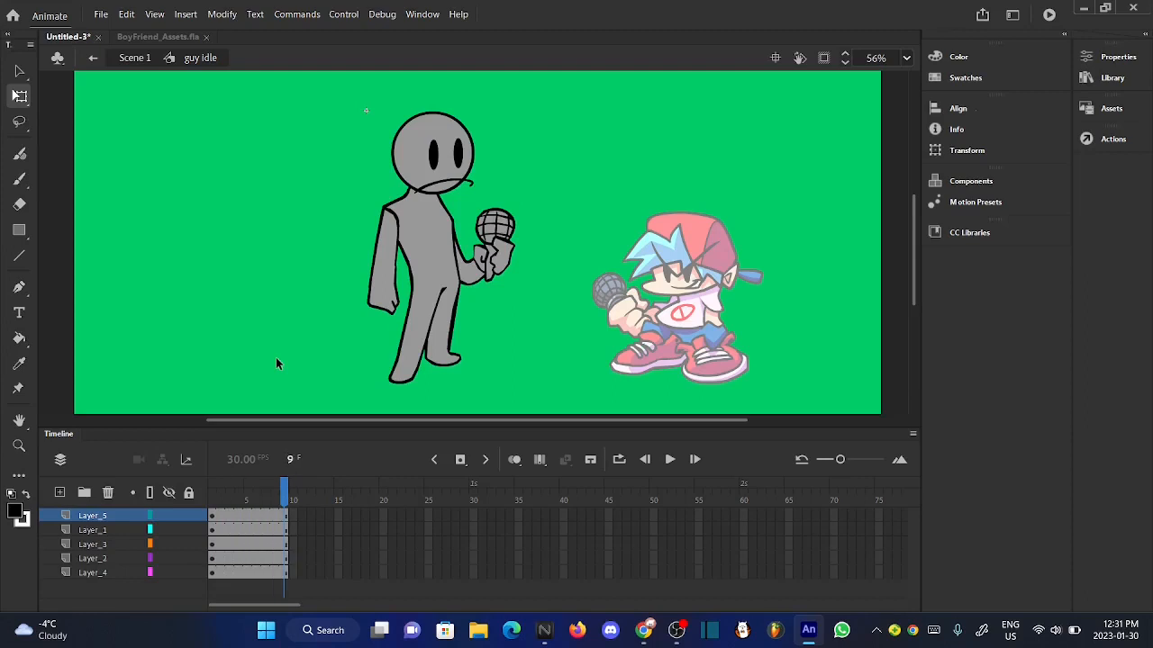
key("F5")
key("F5")
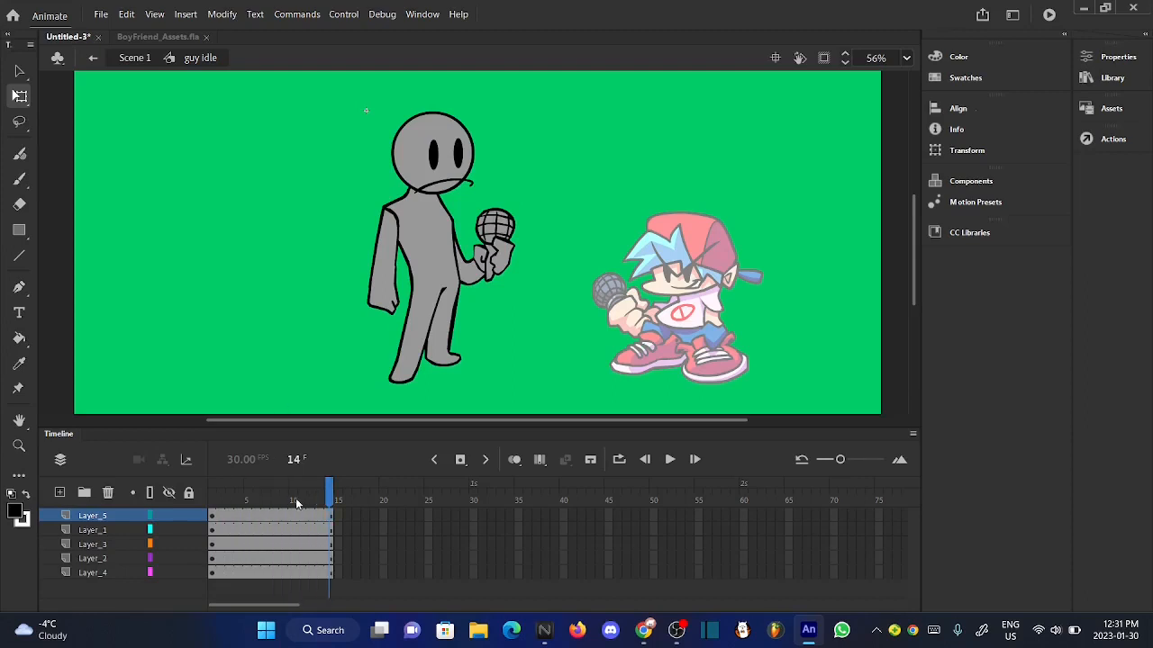
left_click_drag(295, 495, 392, 529)
scroll(473, 211, "up", 1)
scroll(474, 211, "down", 2)
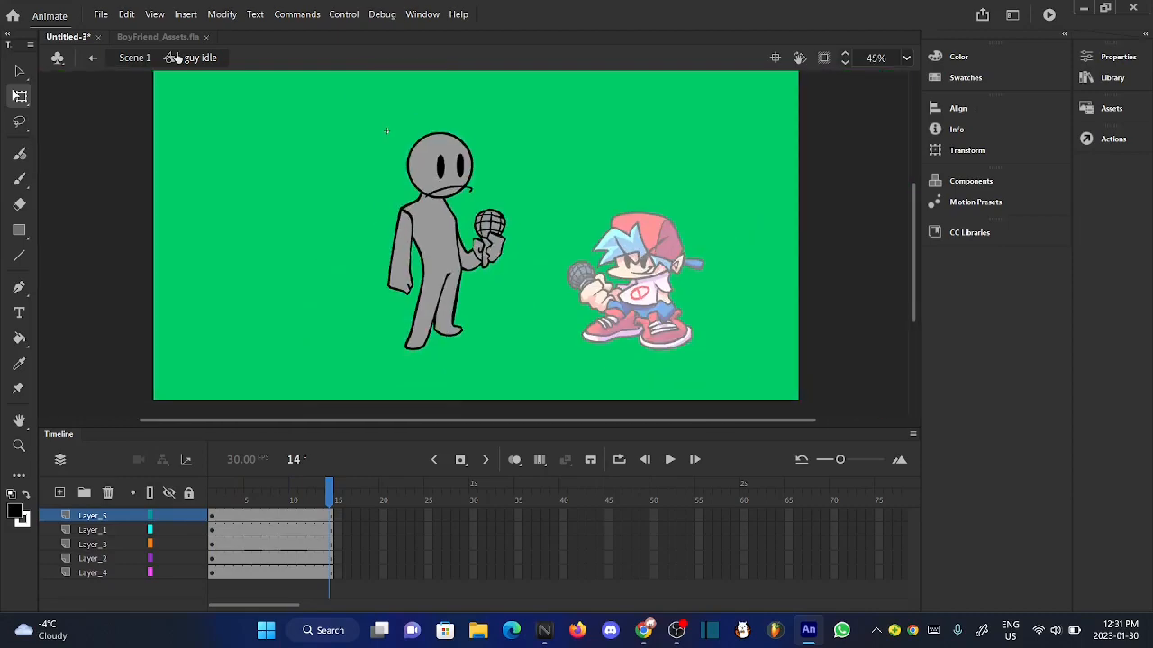
left_click(135, 58)
left_click(294, 292)
- Scrub through the BF idle dance symbol to examine how Boyfriend's idle moves, and return to Scene 1
scroll(603, 245, "up", 2)
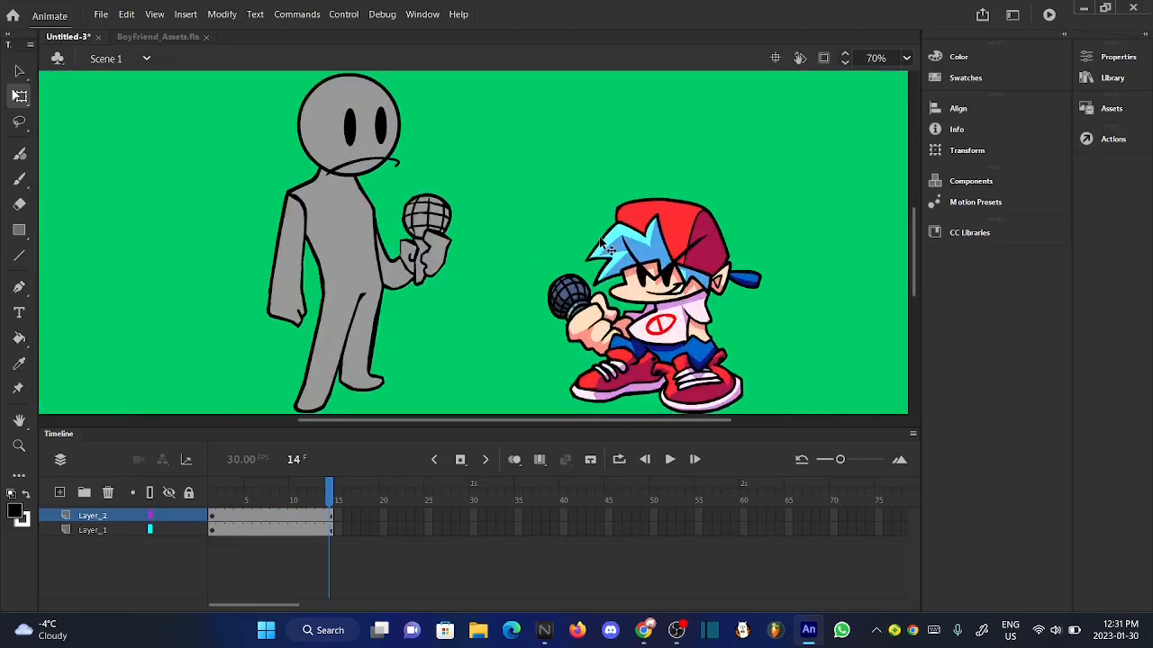
scroll(603, 246, "down", 1)
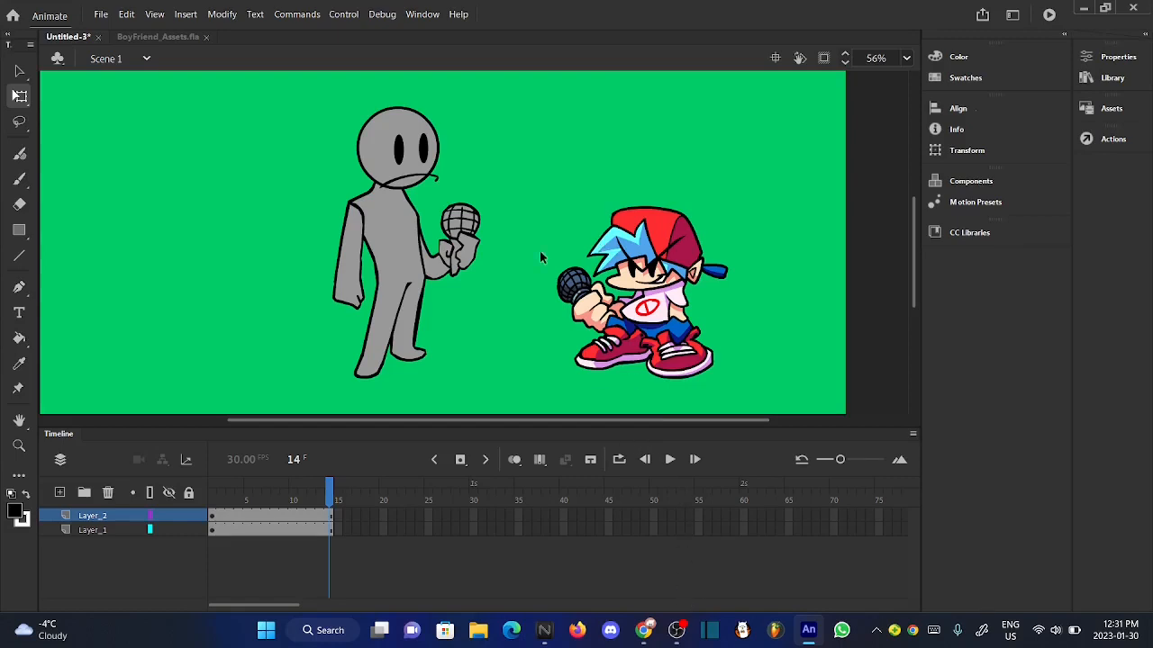
scroll(540, 255, "up", 2)
scroll(540, 256, "down", 1)
left_click(716, 396)
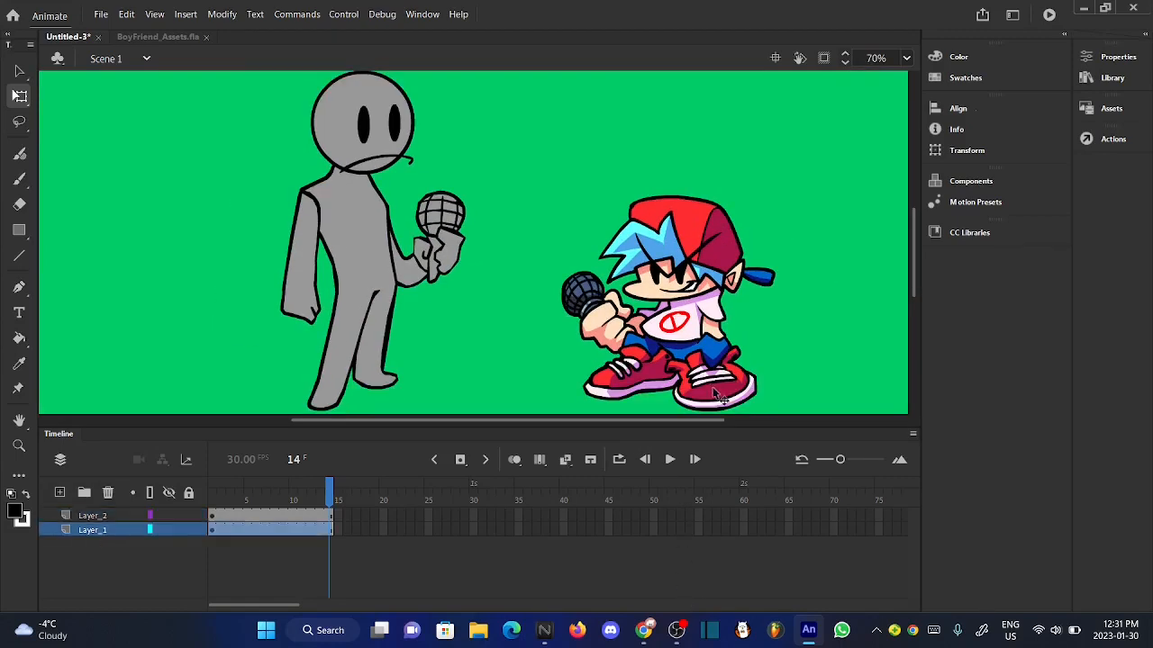
double_click(716, 397)
left_click_drag(286, 494, 355, 489)
scroll(734, 327, "up", 2)
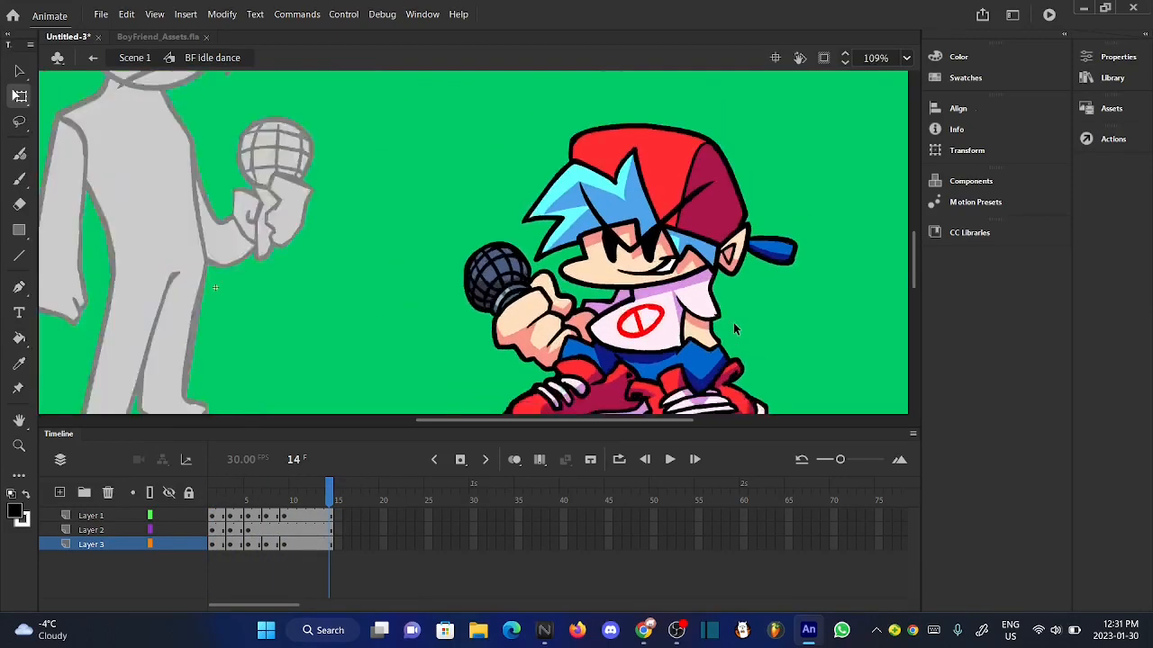
scroll(733, 327, "down", 2)
left_click(135, 58)
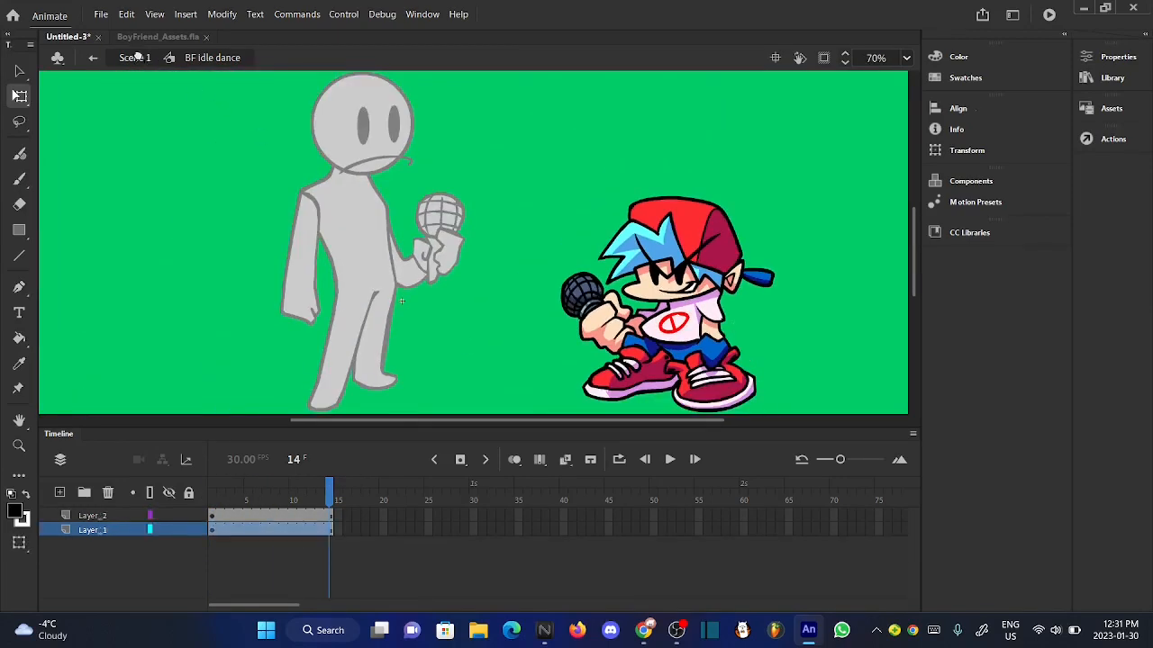
- Examine the BF idle dance symbol's keyframes up to frame 9 and return to Scene 1
left_click(473, 111)
scroll(680, 279, "up", 3)
scroll(682, 279, "down", 3)
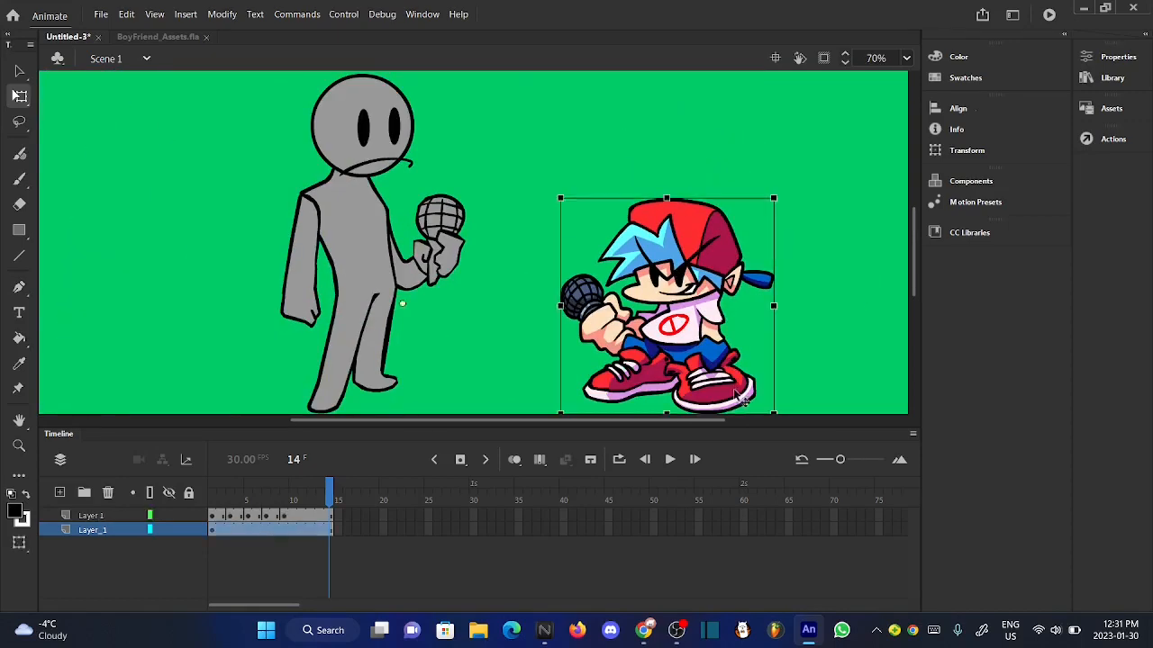
double_click(677, 274)
left_click_drag(293, 494, 286, 494)
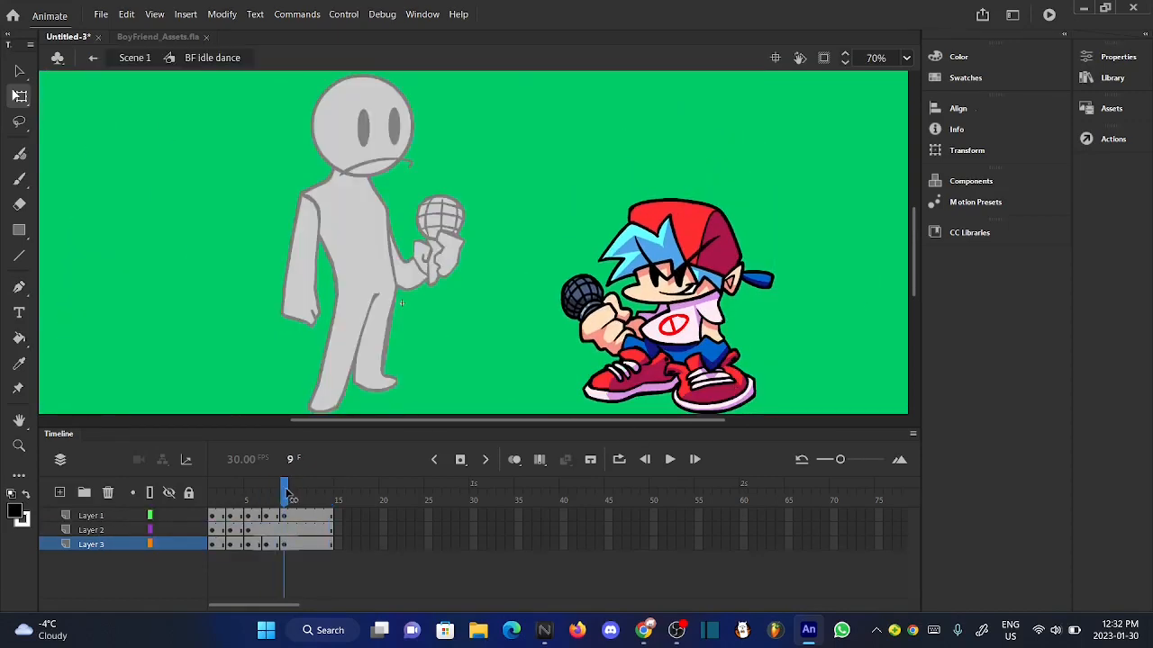
left_click(135, 57)
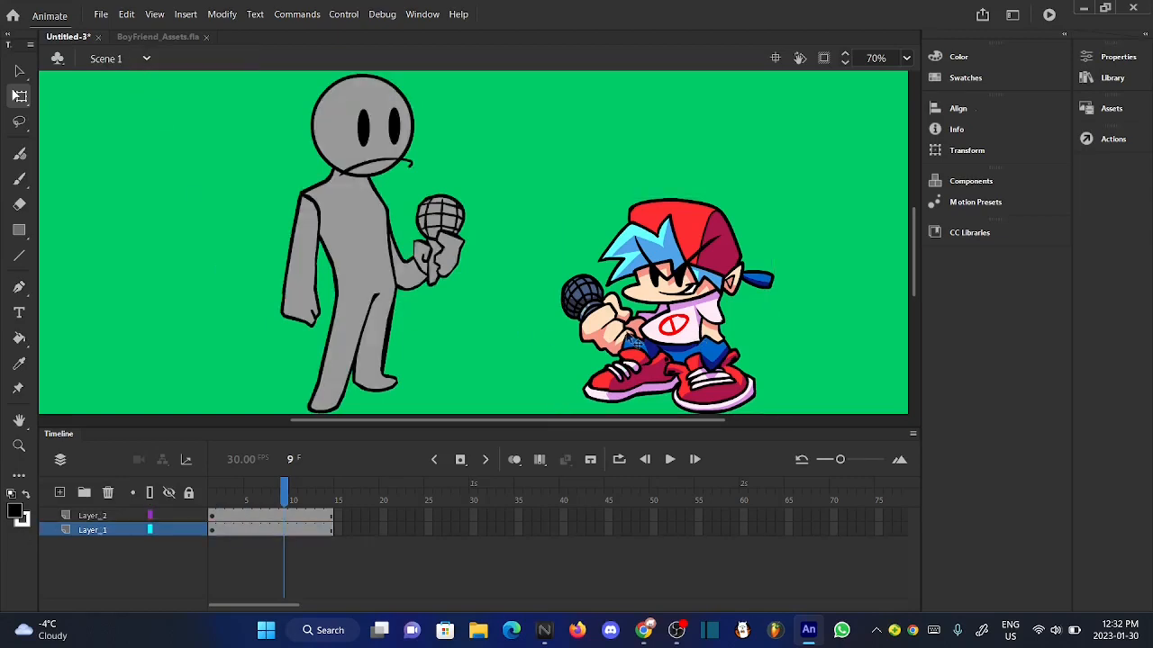
double_click(636, 387)
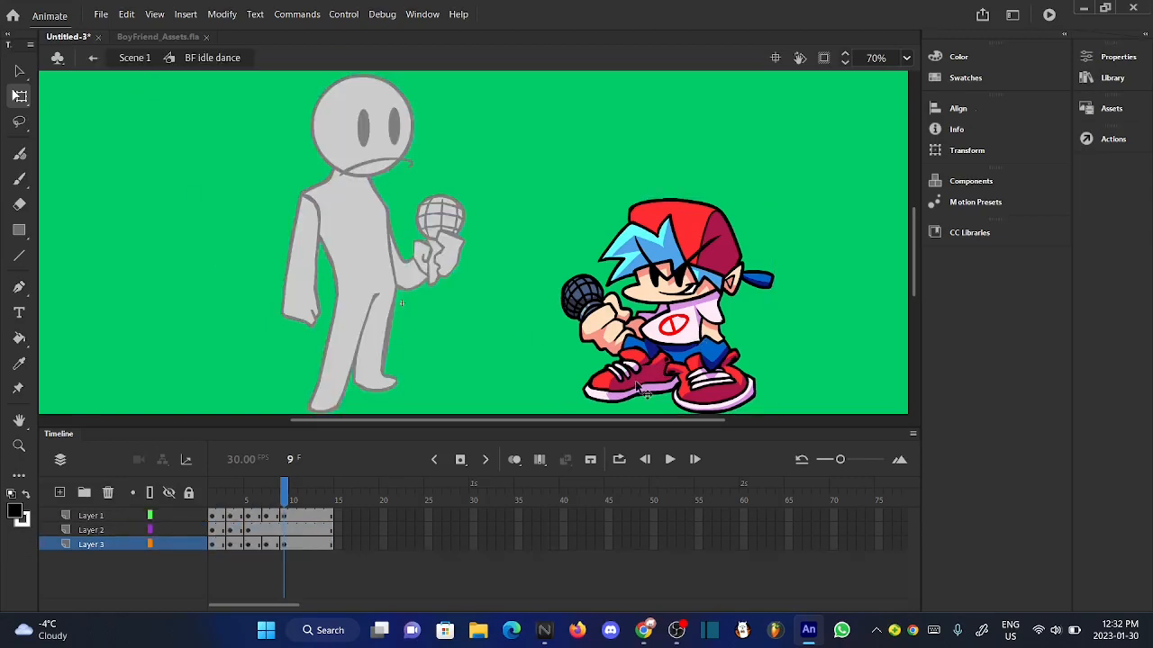
left_click(135, 58)
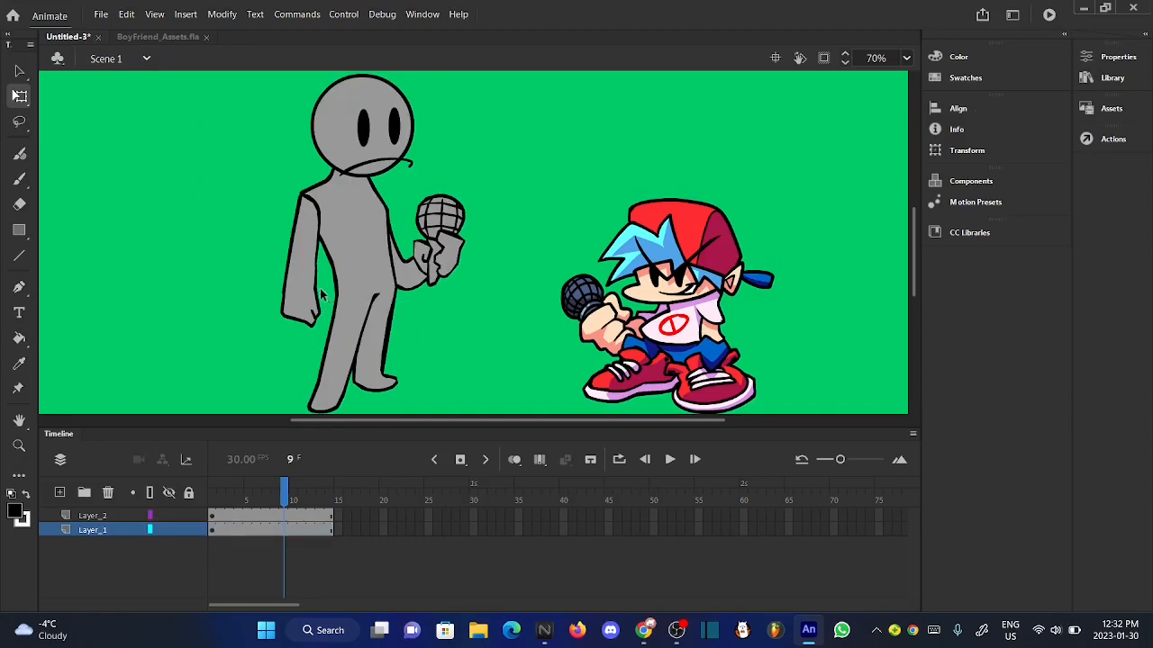
- Open the guy idle symbol and insert keyframes at frame 9 on all five layers
double_click(345, 304)
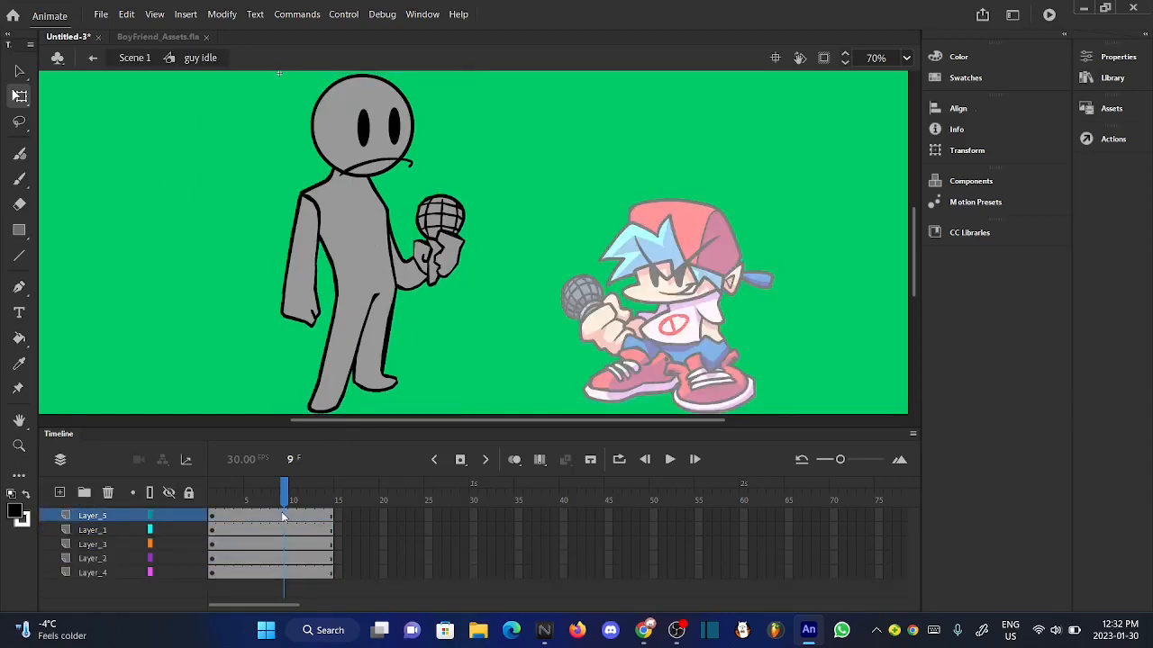
left_click_drag(281, 511, 281, 593)
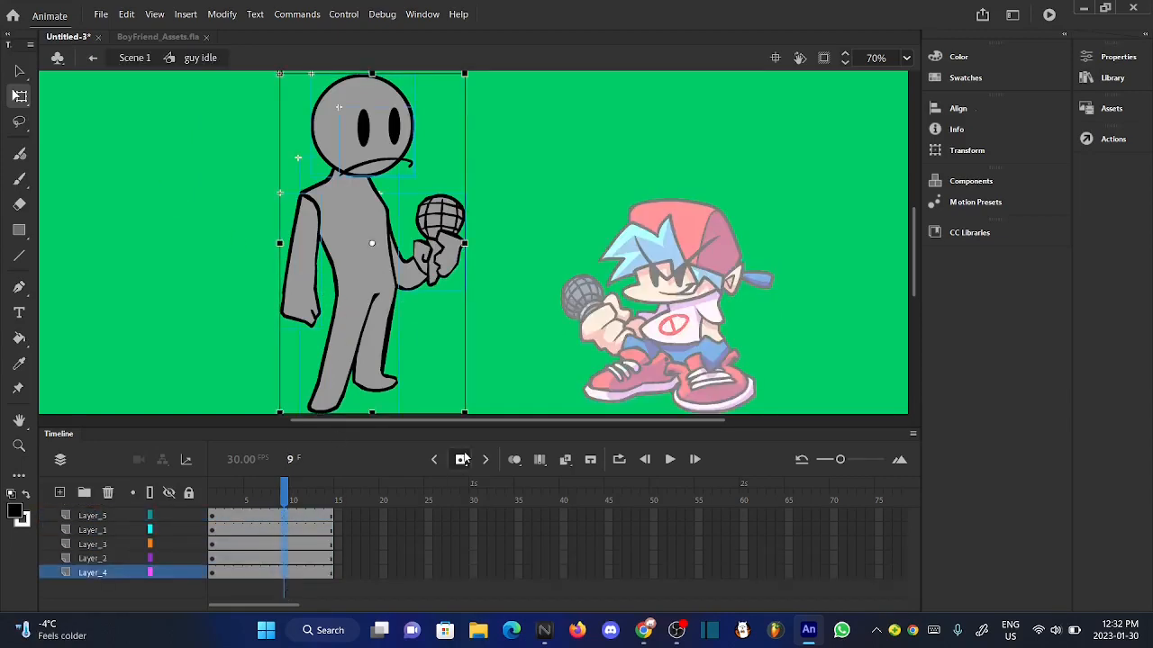
key("F6")
left_click(499, 340)
left_click(356, 488)
left_click(321, 487)
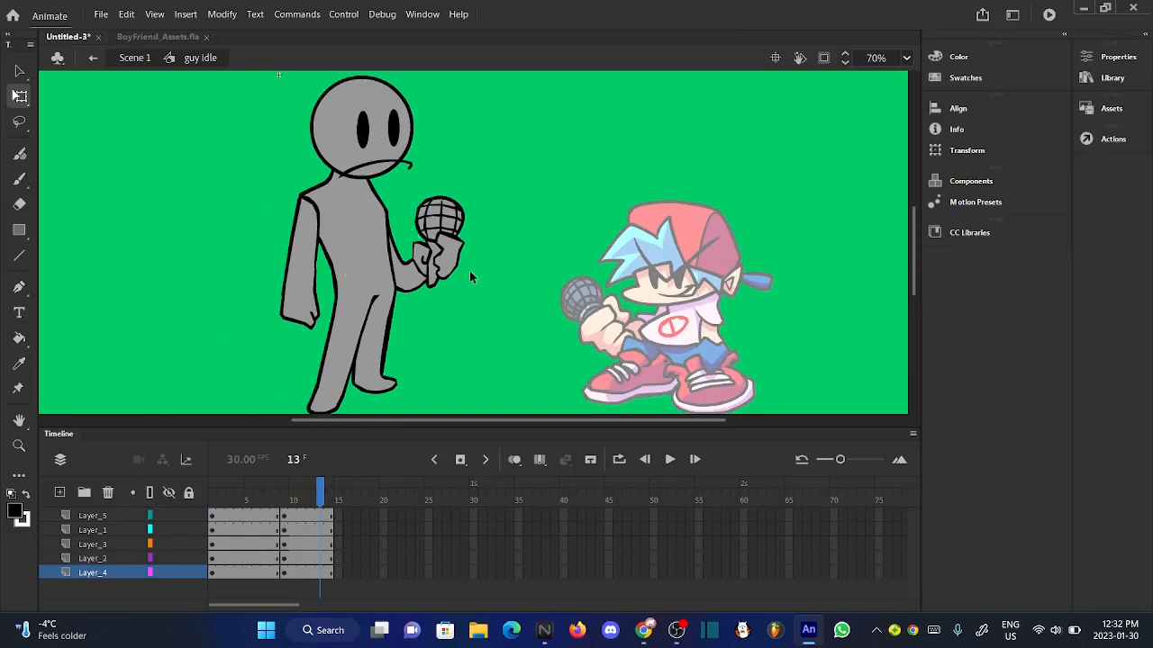
scroll(485, 270, "up", 2)
scroll(484, 269, "down", 2)
left_click_drag(286, 501, 272, 501)
left_click(225, 346)
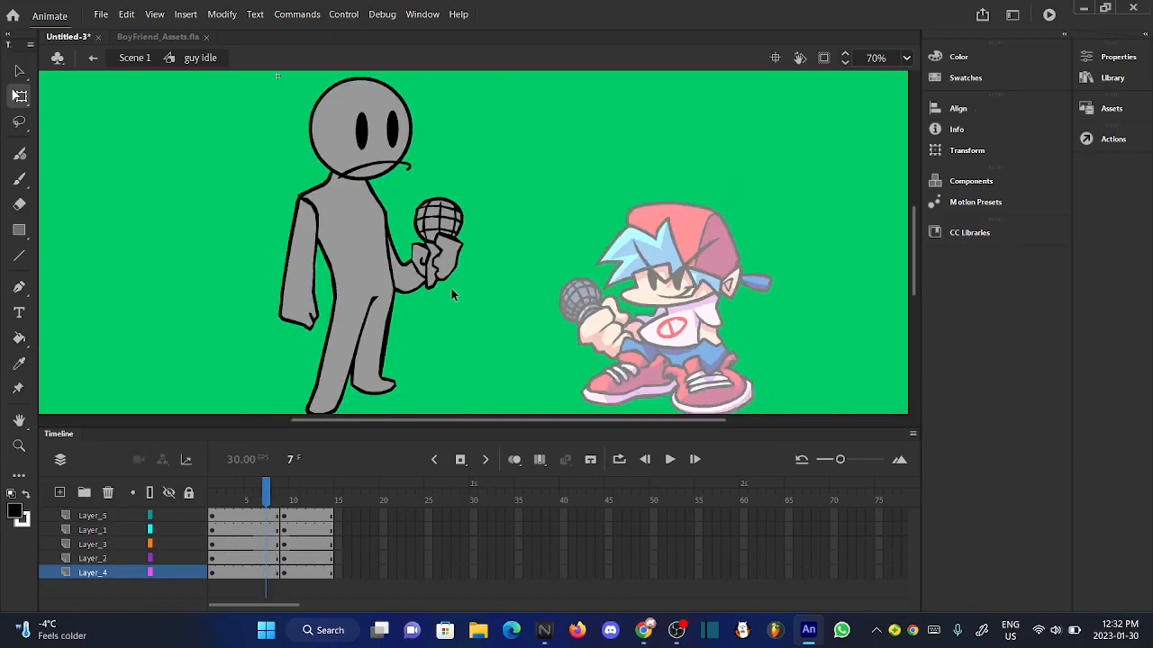
scroll(375, 246, "up", 1)
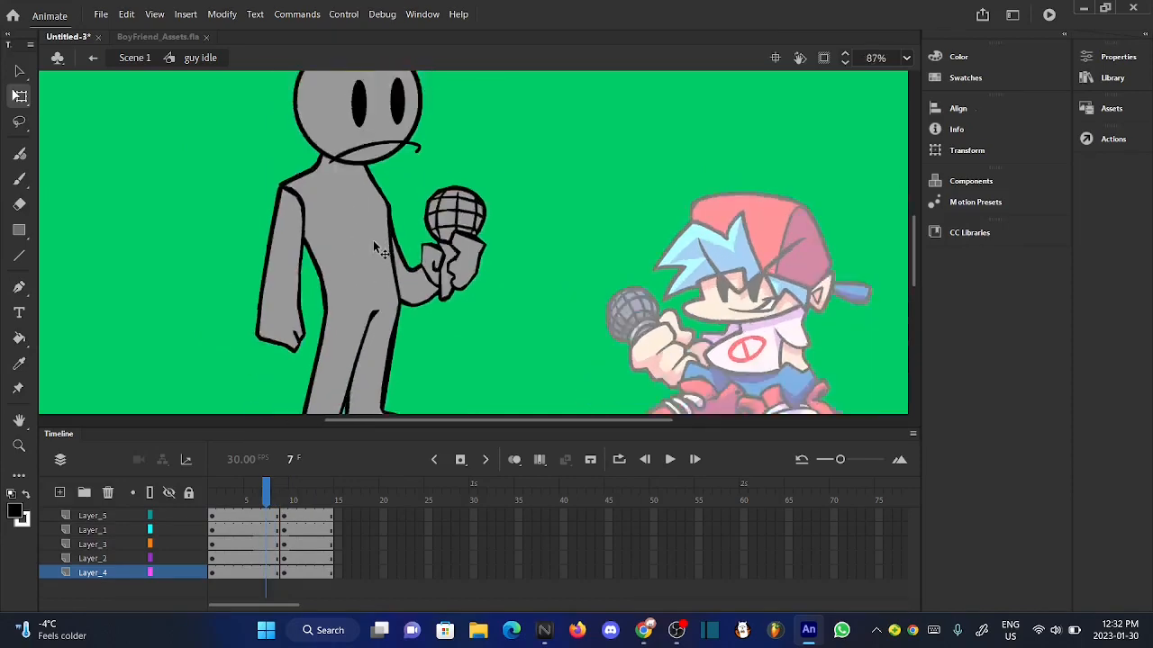
scroll(375, 246, "down", 3)
scroll(349, 305, "up", 3)
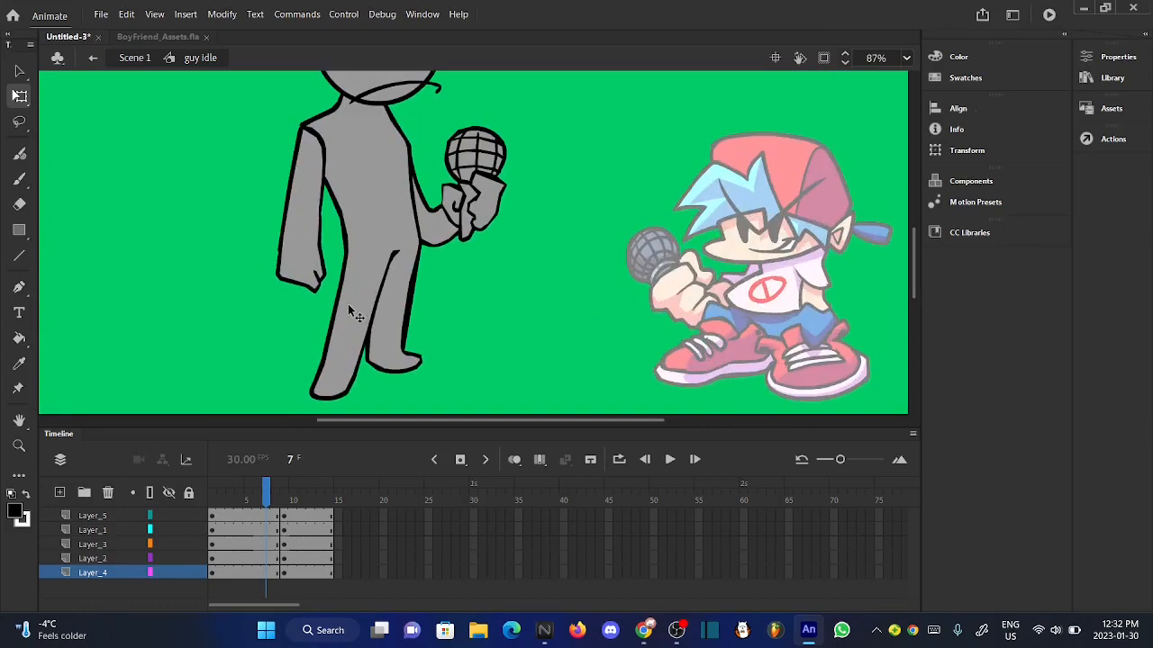
- Go to frame 8, select the body on Layer_2 and stretch it slightly wider
left_click(276, 489)
left_click(352, 286)
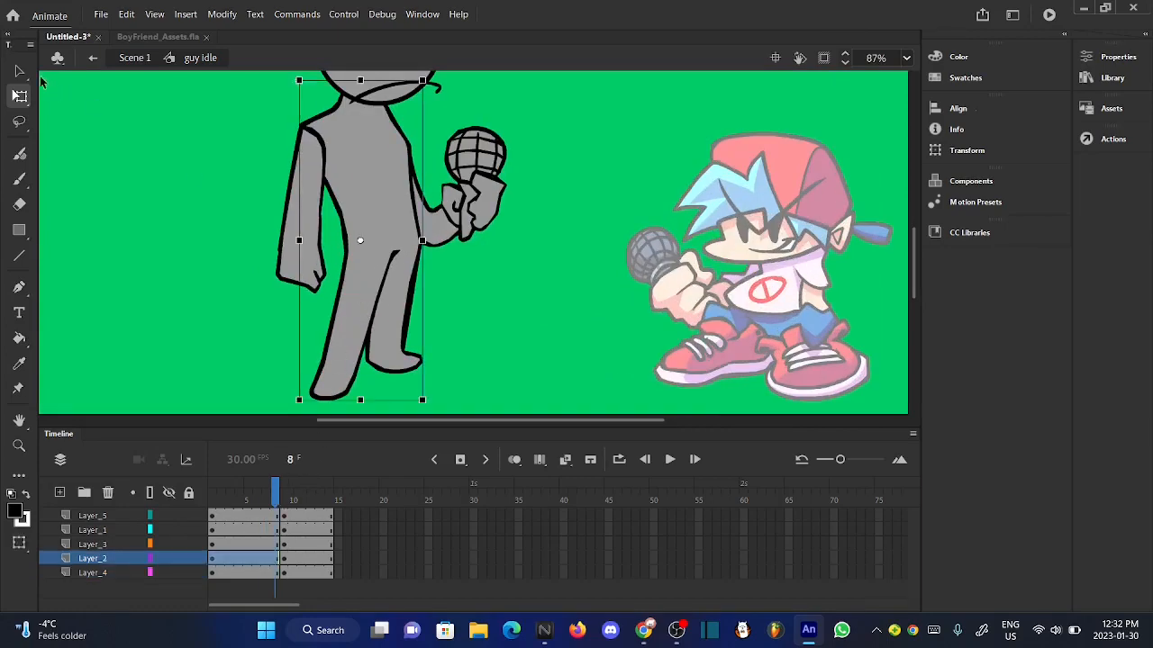
scroll(433, 285, "down", 1)
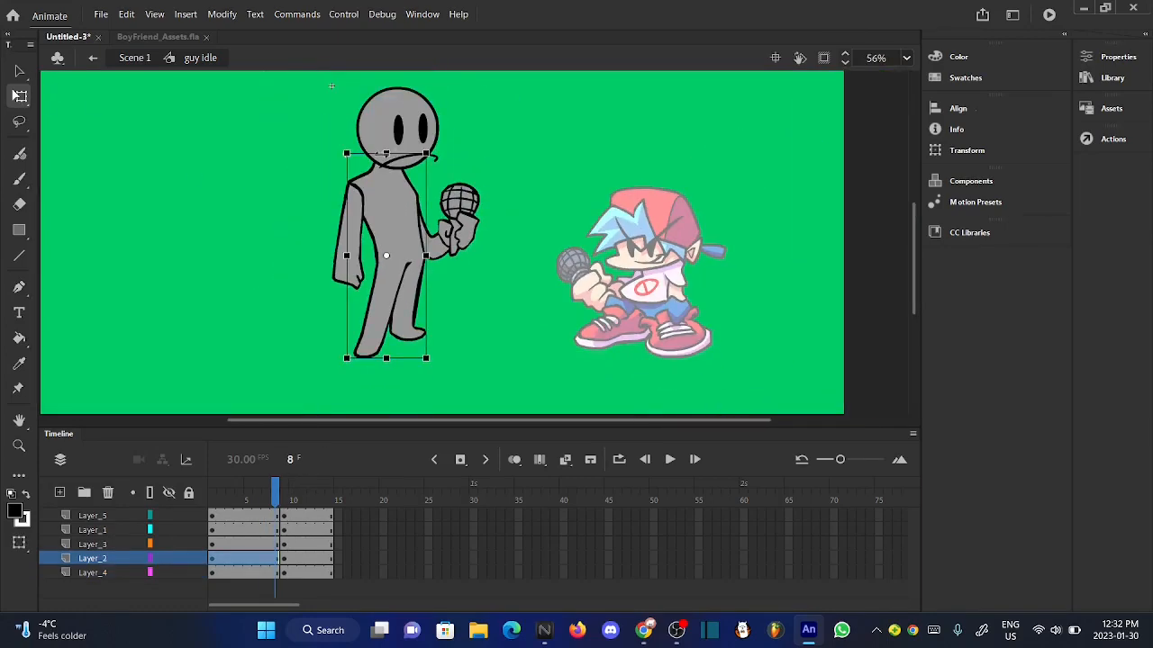
scroll(408, 151, "up", 4)
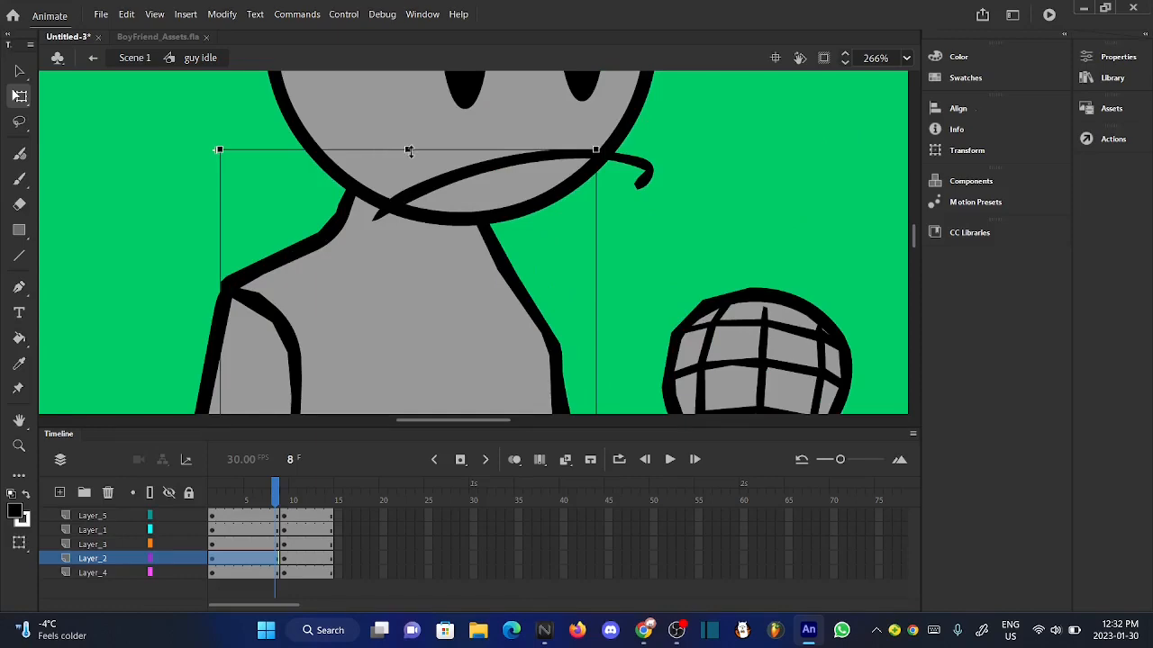
scroll(409, 154, "down", 3)
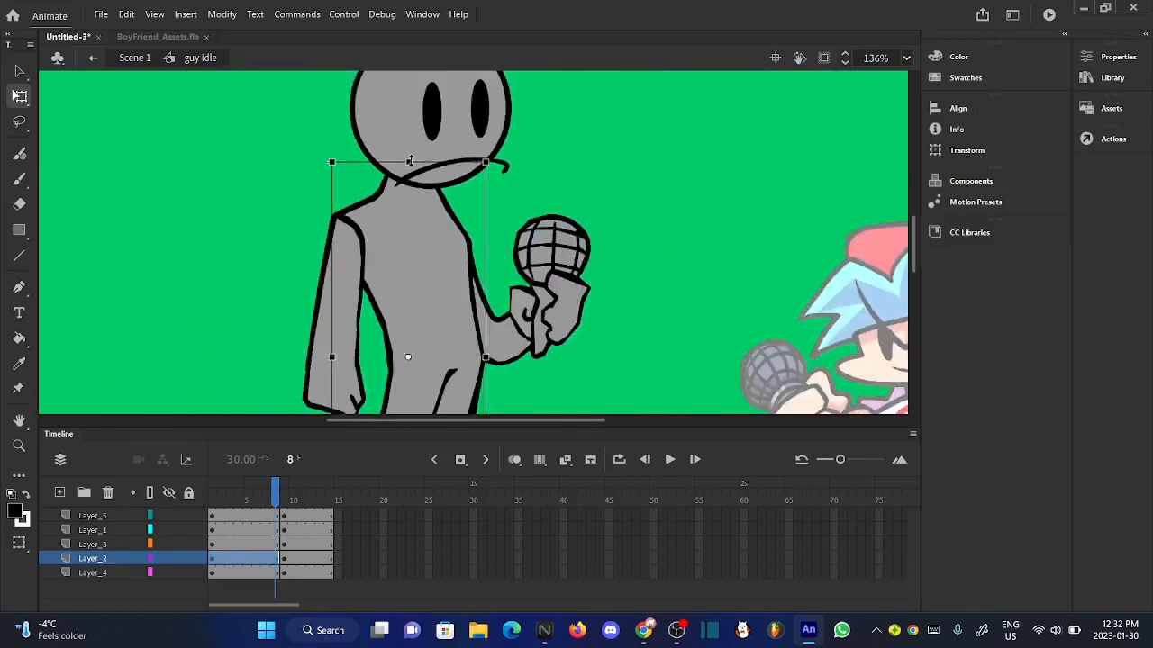
scroll(409, 162, "down", 3)
scroll(360, 290, "up", 5)
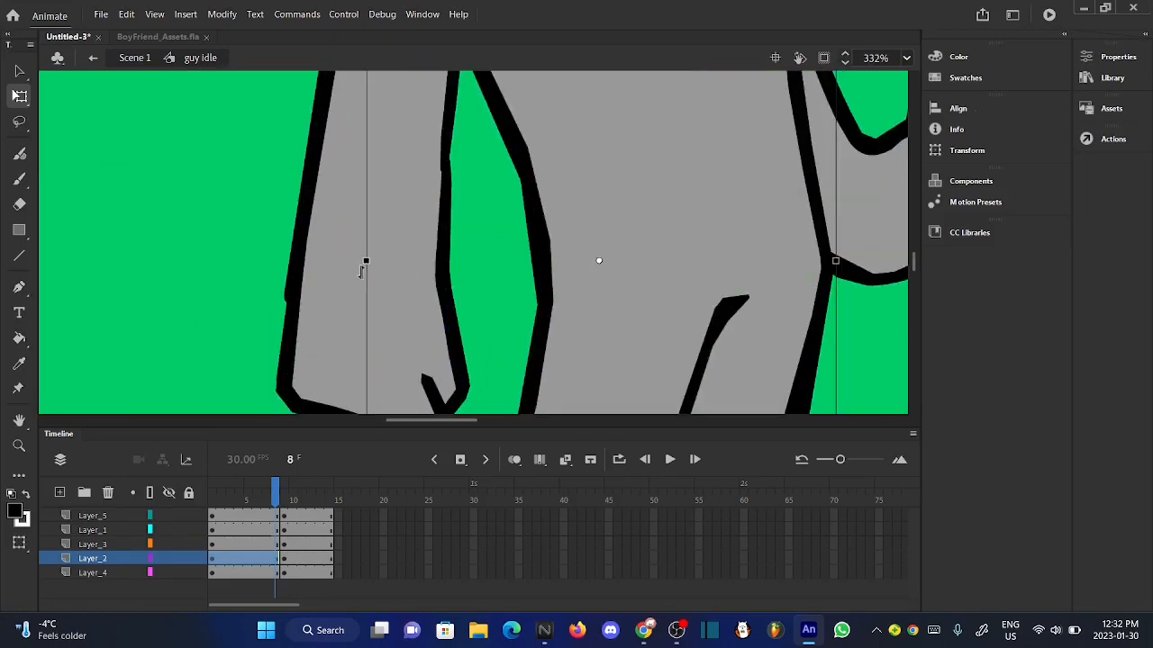
left_click_drag(366, 260, 355, 260)
scroll(502, 192, "down", 4)
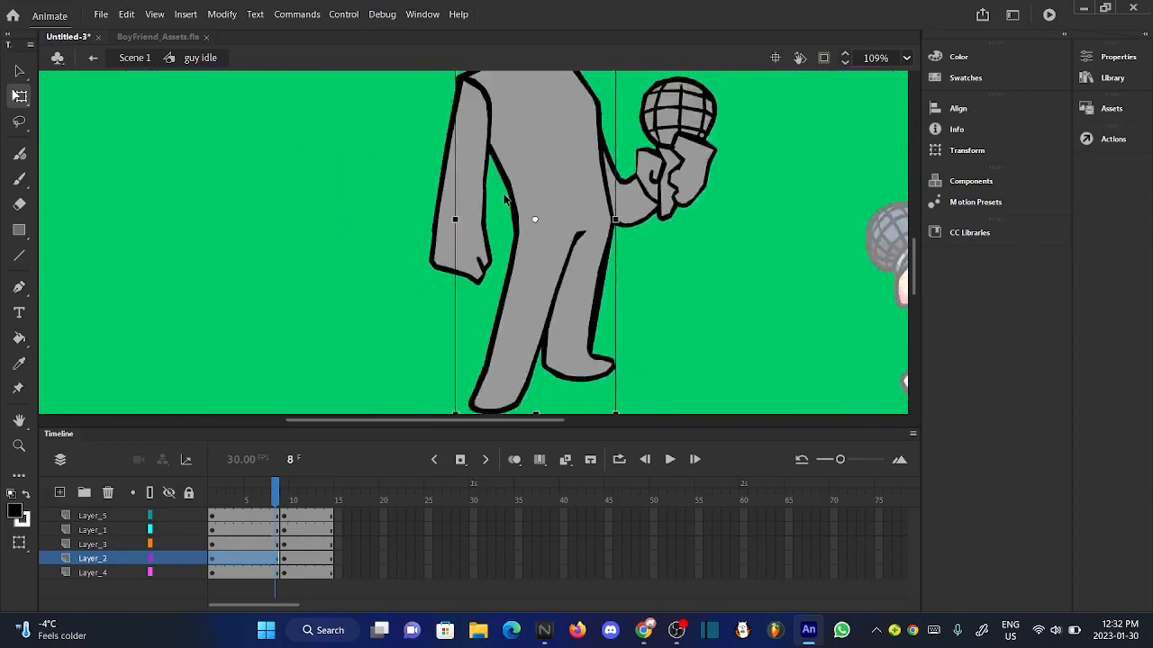
- Lower the body at frame 8 until its front foot matches the frame 9 foot, using onion skinning only as a guide
scroll(502, 191, "down", 1)
left_click(514, 460)
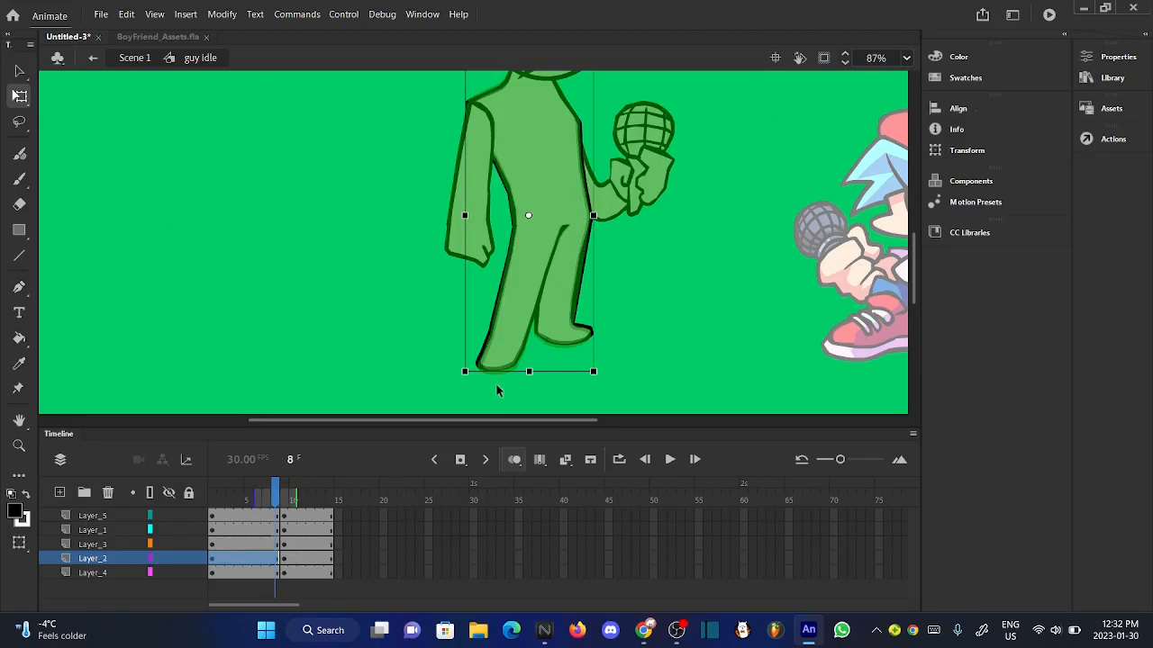
scroll(496, 390, "up", 4)
scroll(487, 315, "up", 3)
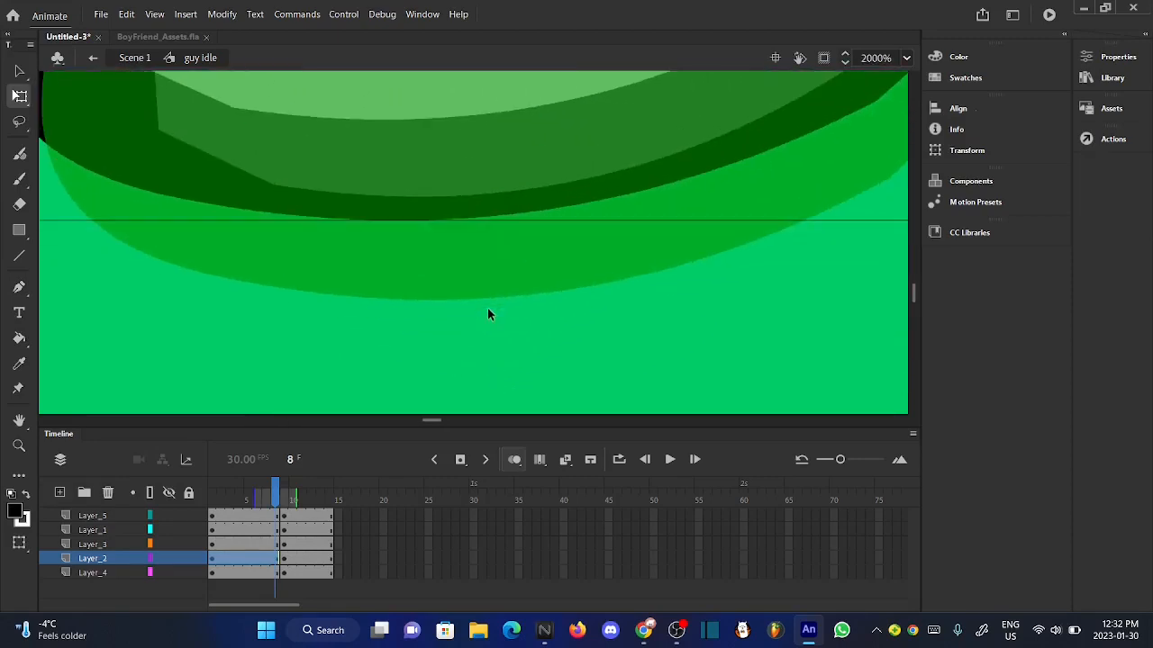
left_click_drag(443, 185, 449, 261)
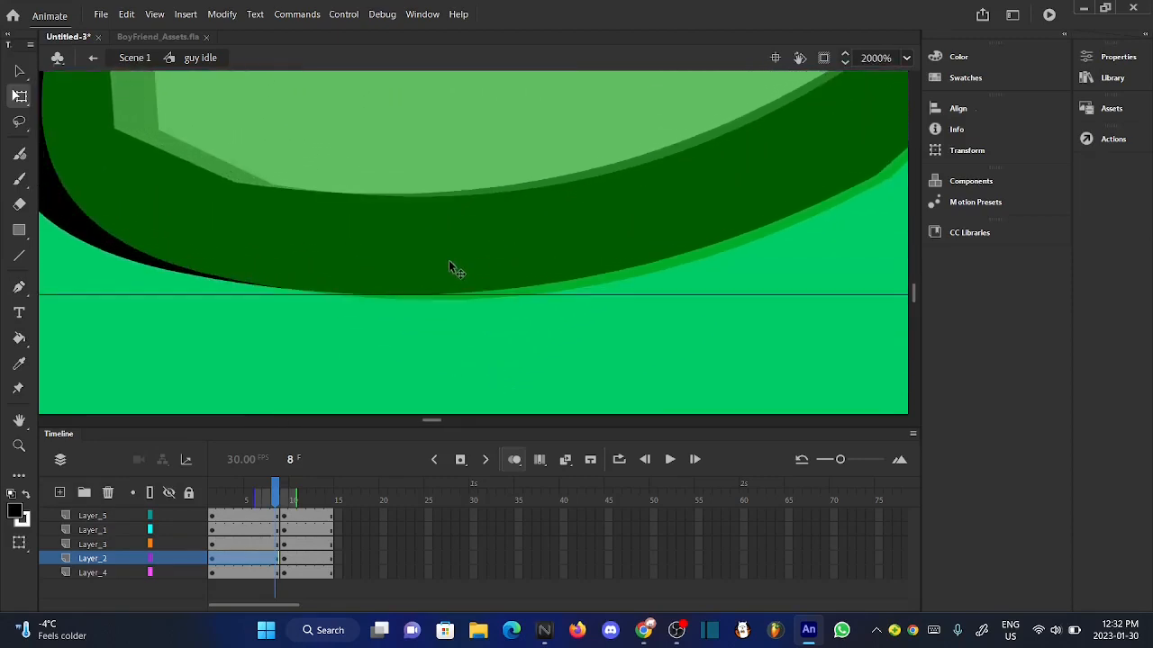
left_click(19, 70)
key("Down")
key("Down")
key("Down")
key("Down")
key("Down")
key("Down")
key("Down")
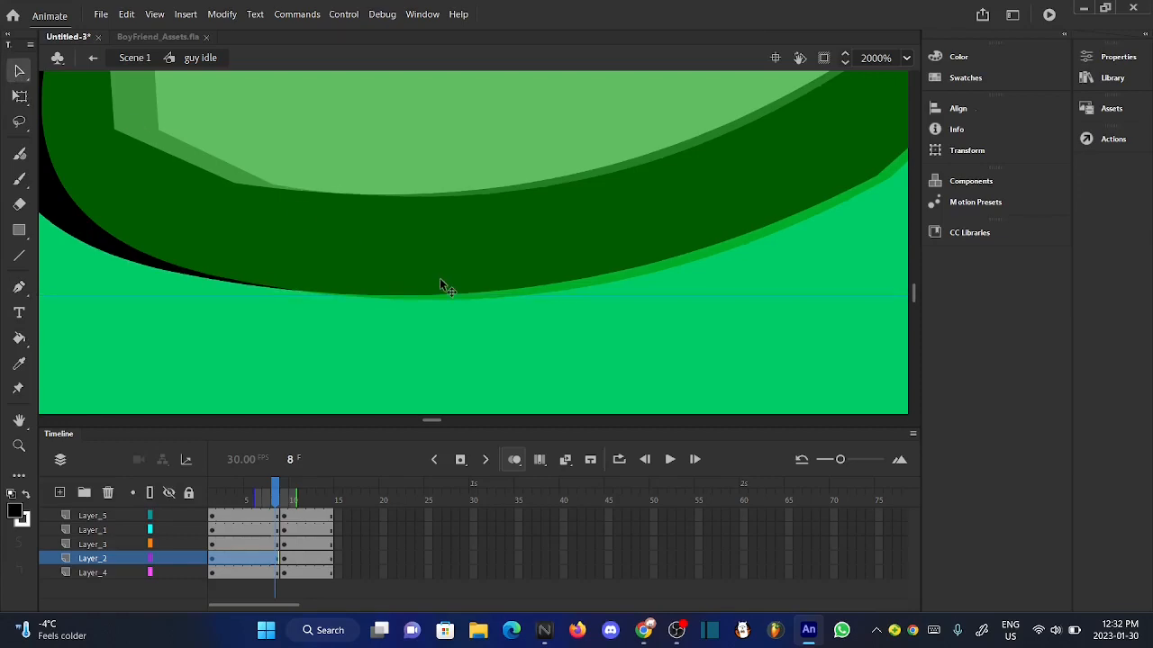
left_click(467, 343)
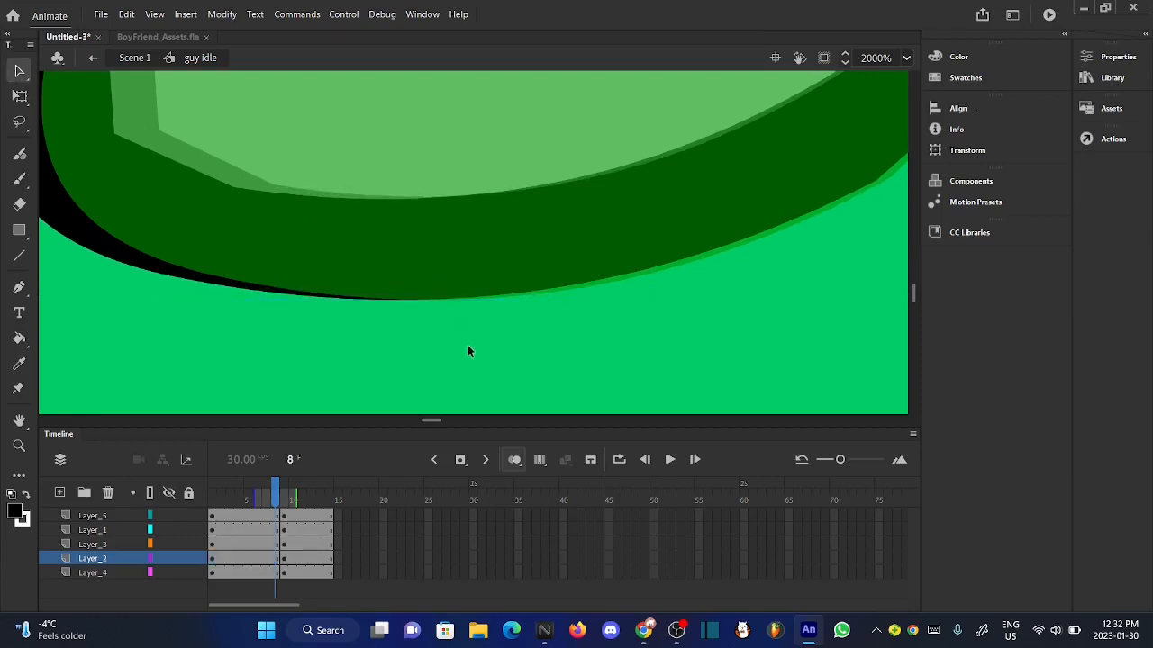
scroll(466, 343, "down", 10)
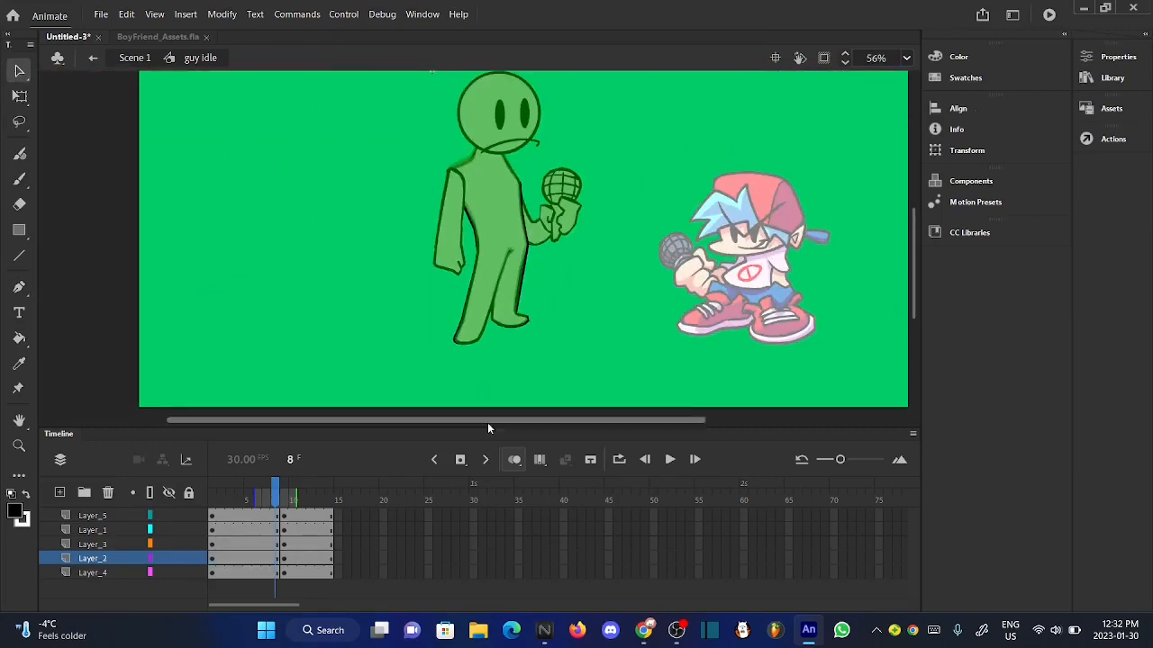
left_click(514, 459)
- Rotate the hanging arm on Layer_3 at frame 8 and reposition it so it meets the body's shoulder
left_click_drag(277, 493, 278, 493)
left_click(452, 212)
scroll(451, 194, "up", 4)
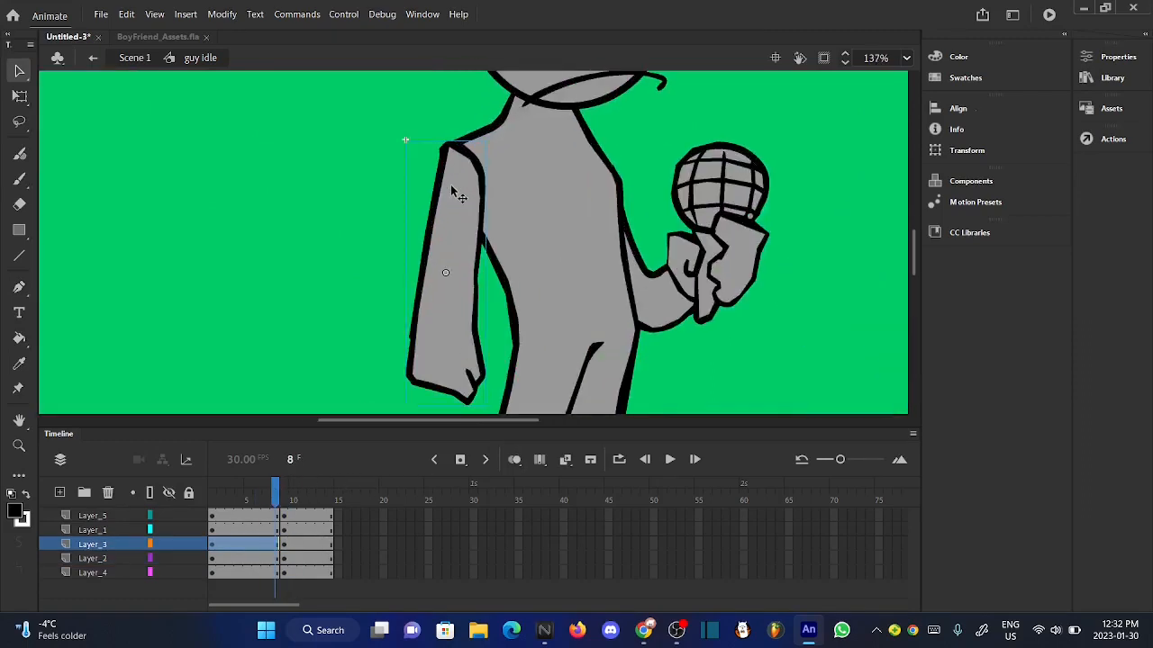
key("q")
scroll(486, 167, "up", 4)
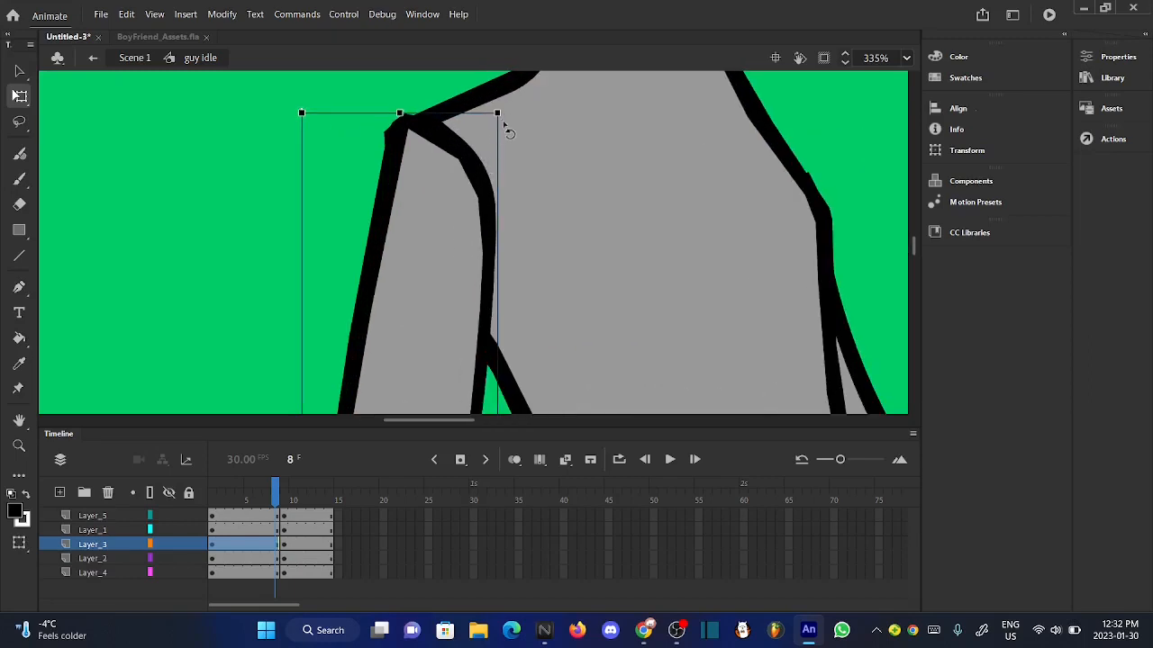
left_click_drag(504, 114, 484, 104)
left_click_drag(440, 173, 458, 193)
left_click(342, 215)
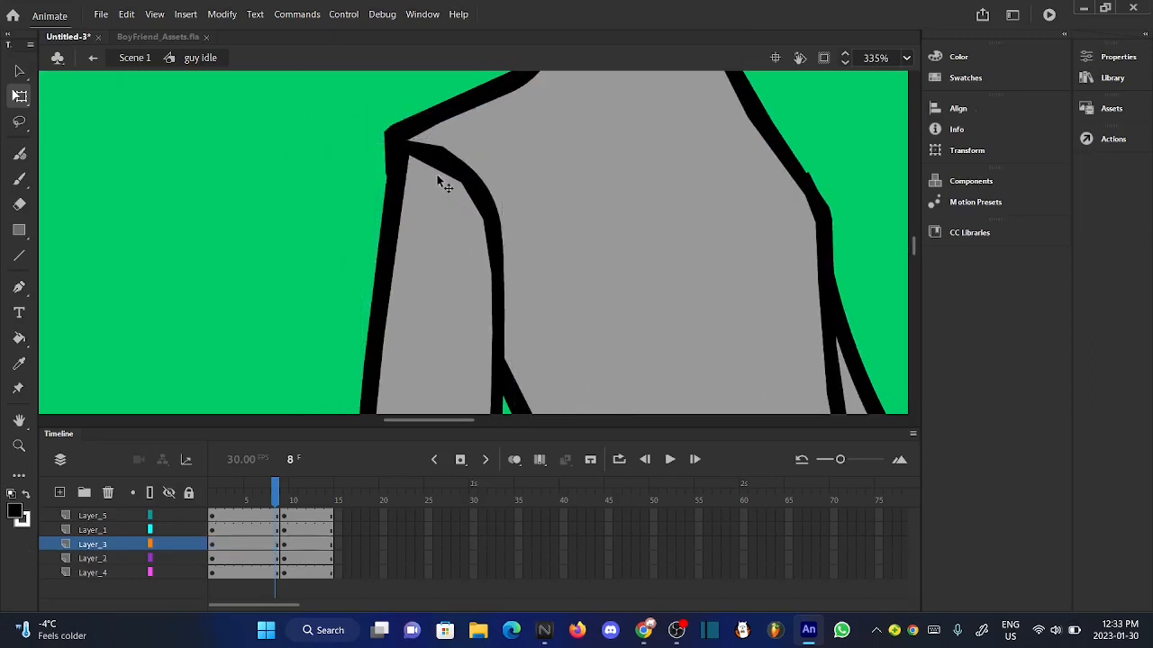
scroll(442, 181, "up", 4)
scroll(444, 185, "down", 6)
- Compare the hanging arm across the neighbouring frames and nudge its height slightly at frame 8
mouse_move(266, 501)
left_mouse_down()
mouse_move(287, 500)
mouse_move(267, 500)
left_mouse_up()
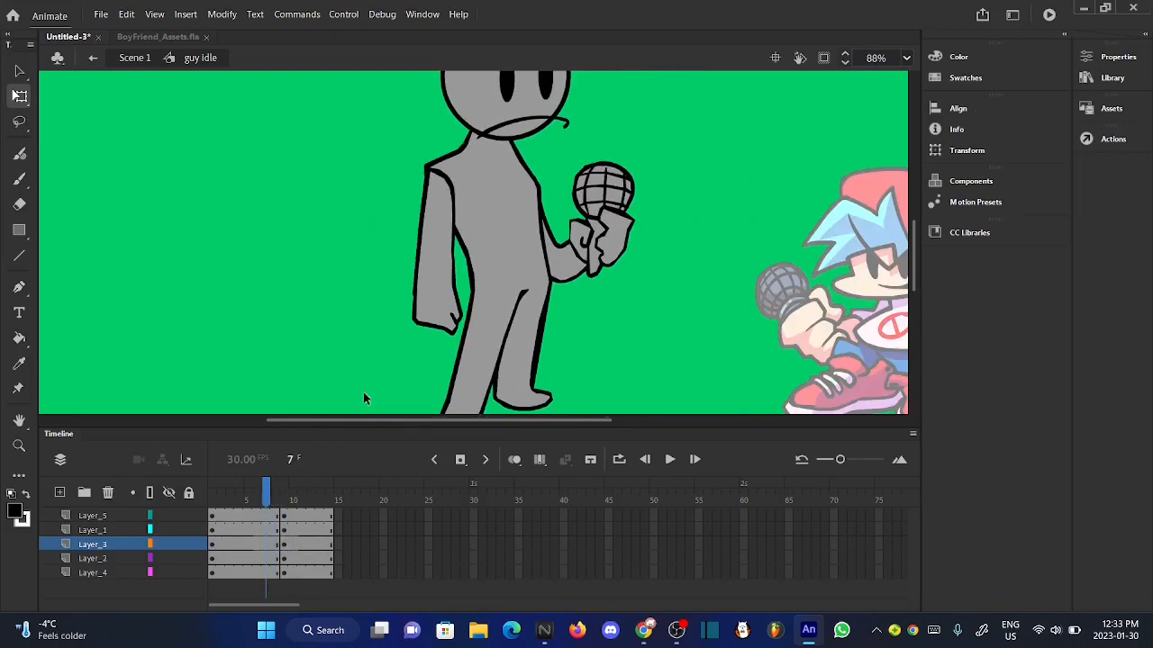
left_click(435, 336)
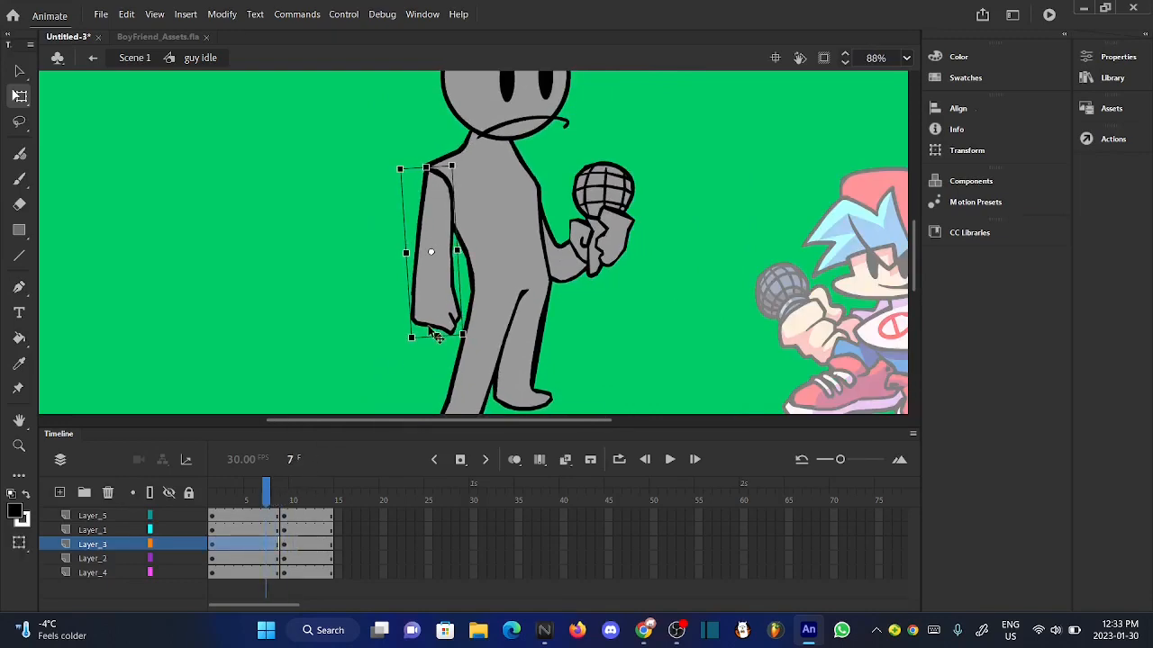
left_click(351, 283)
mouse_move(273, 493)
left_mouse_down()
mouse_move(293, 495)
mouse_move(278, 496)
left_mouse_up()
left_click(440, 328)
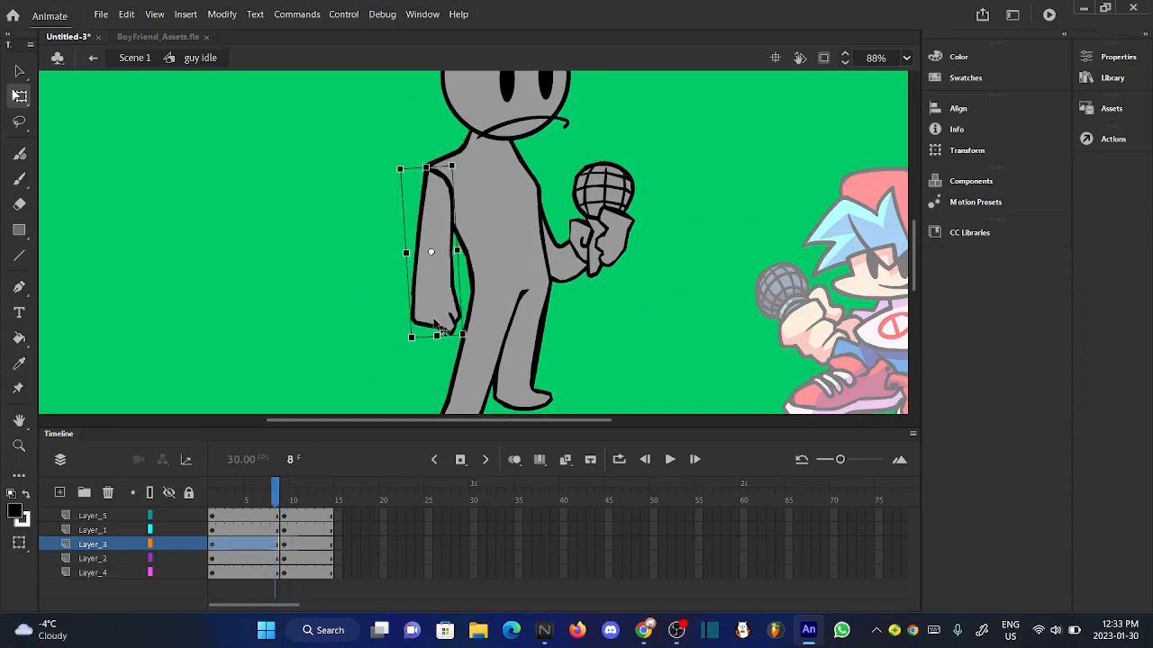
key("Up")
key("Up")
left_click(343, 371)
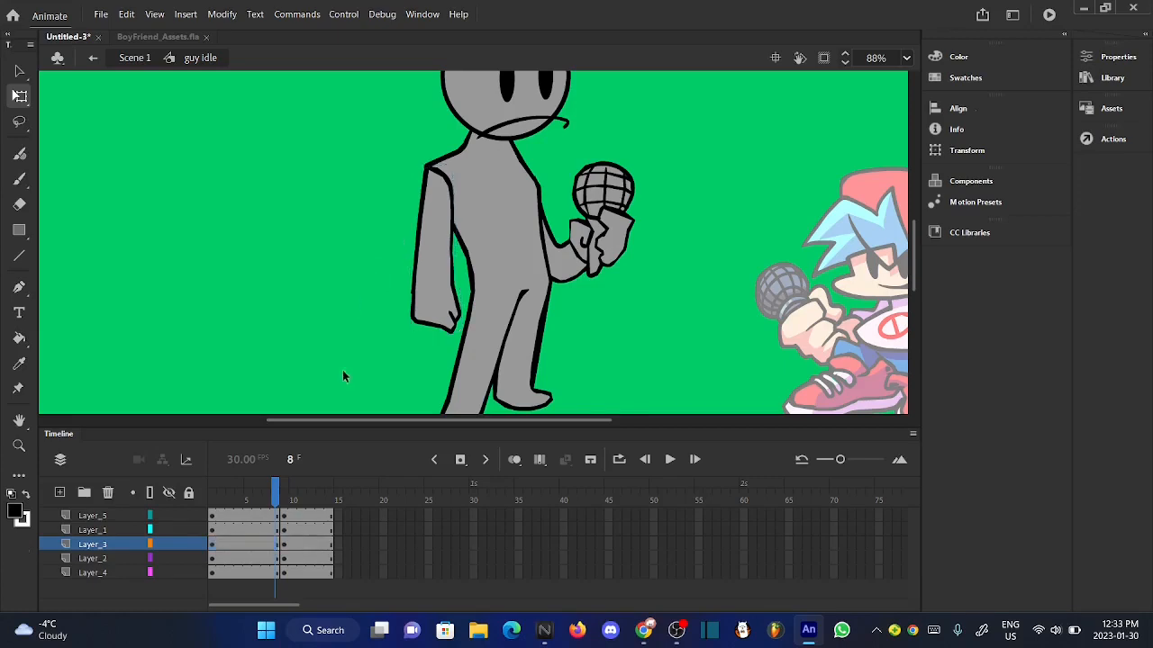
- Try shifting the hanging arm slightly left at frame 8
left_click_drag(279, 500, 275, 500)
left_click(442, 330)
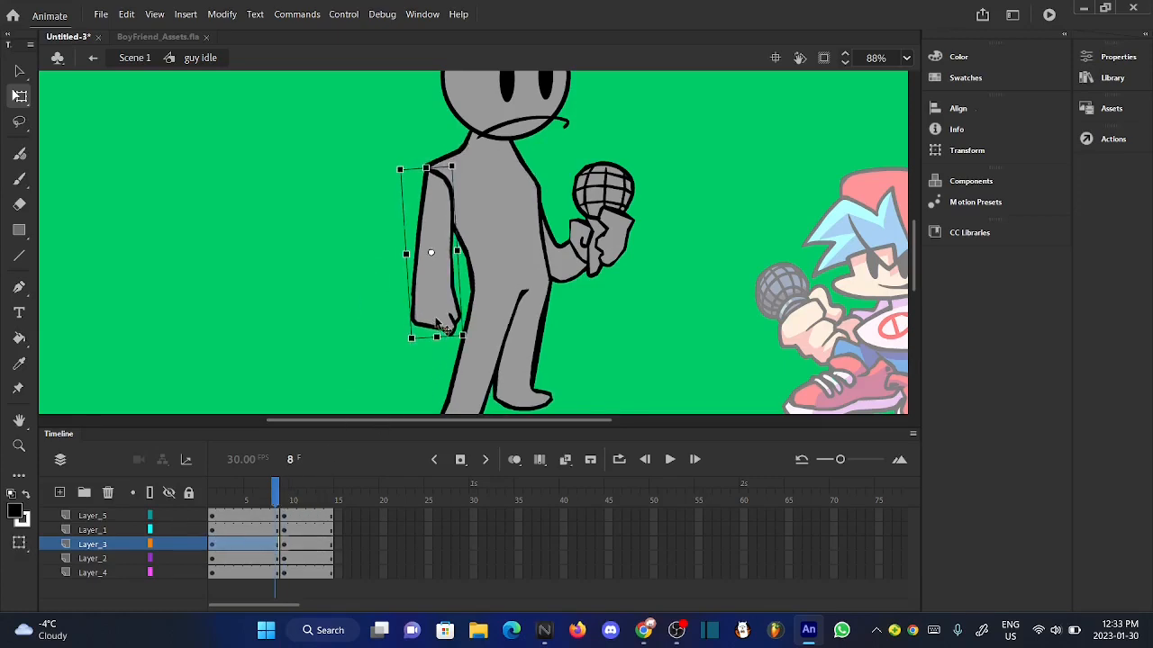
left_click(360, 310)
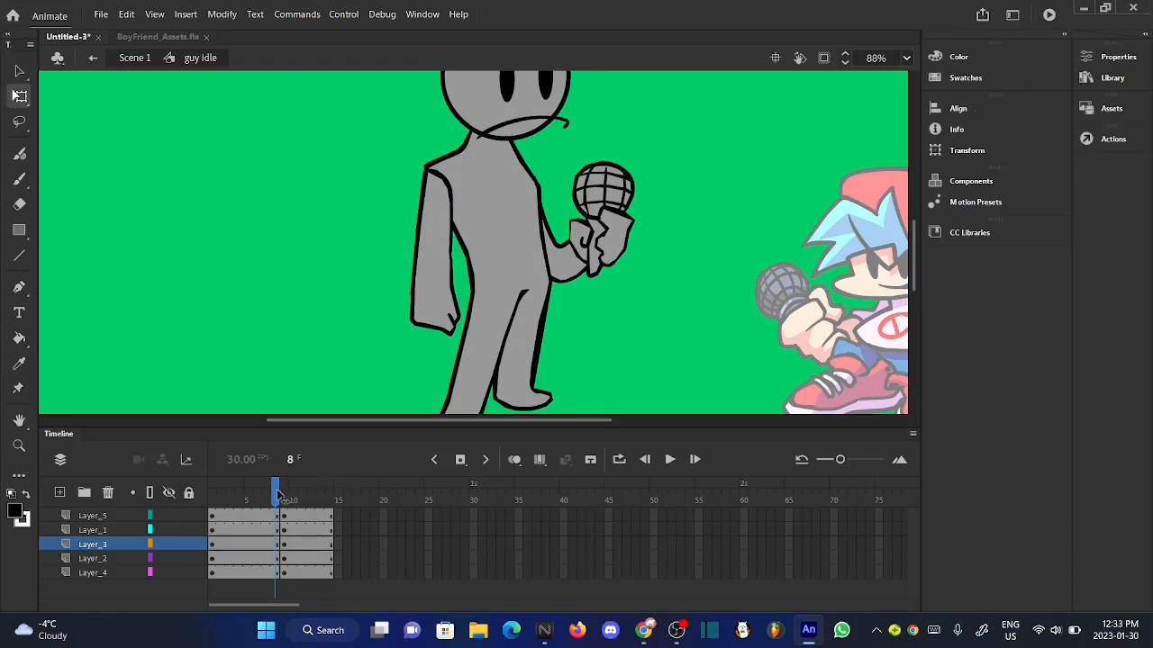
left_click_drag(275, 498, 274, 498)
left_click(447, 323)
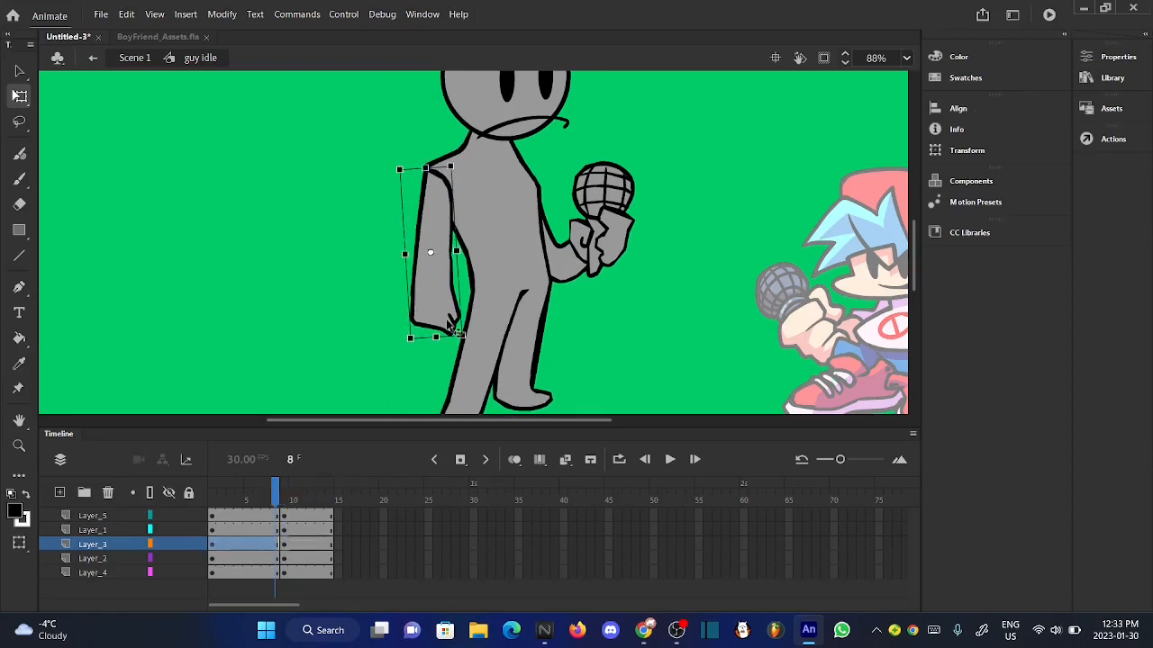
key("Left")
key("Left")
key("Left")
key("Left")
left_click(365, 305)
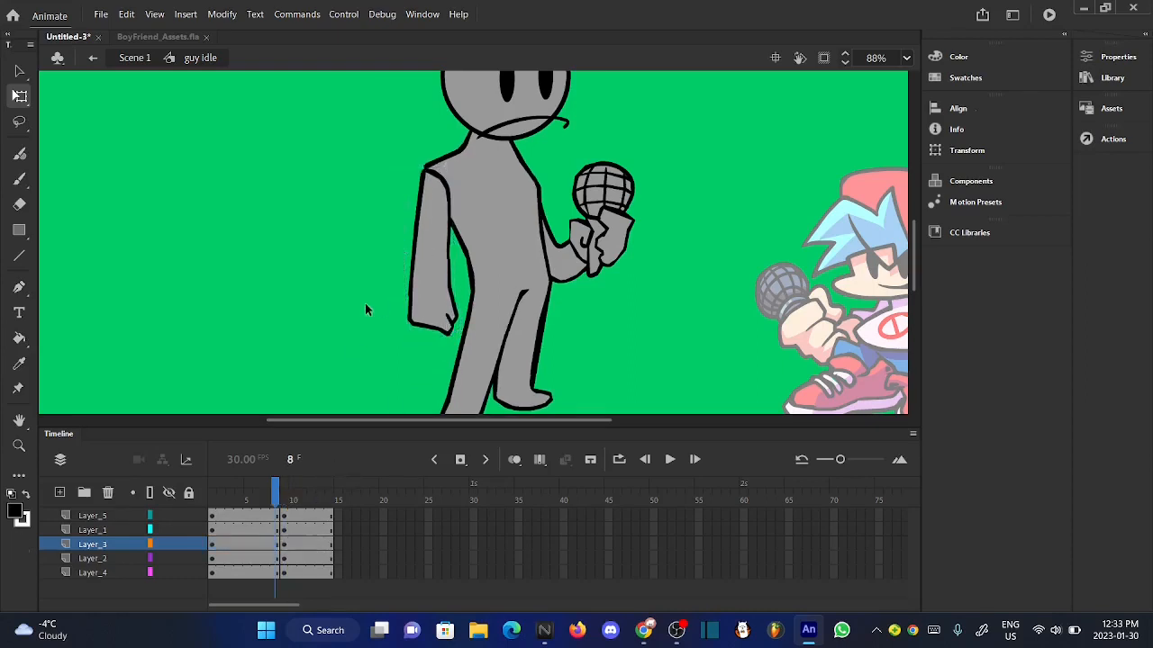
- Nudge the hanging arm back to the right at frame 7 and fine-tune it until the shoulder lines up with the body outline
left_click_drag(275, 501, 273, 502)
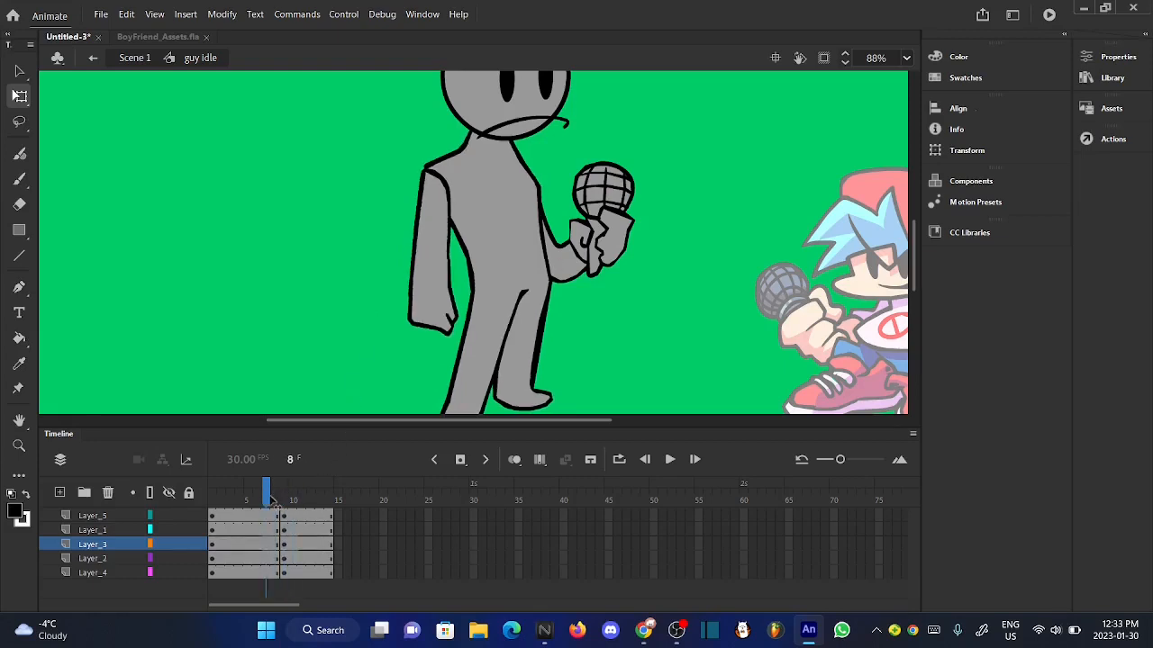
left_click(444, 330)
key("Right")
key("Right")
key("Right")
key("Right")
key("Right")
key("Right")
key("Right")
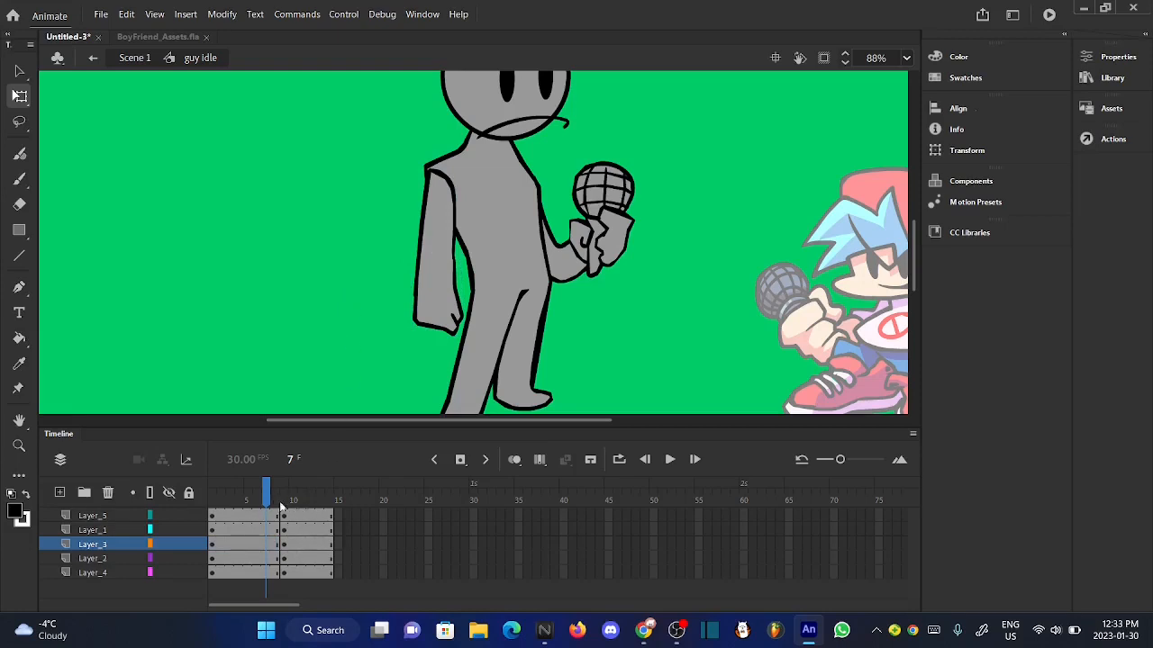
left_click_drag(281, 504, 268, 502)
left_click(440, 324)
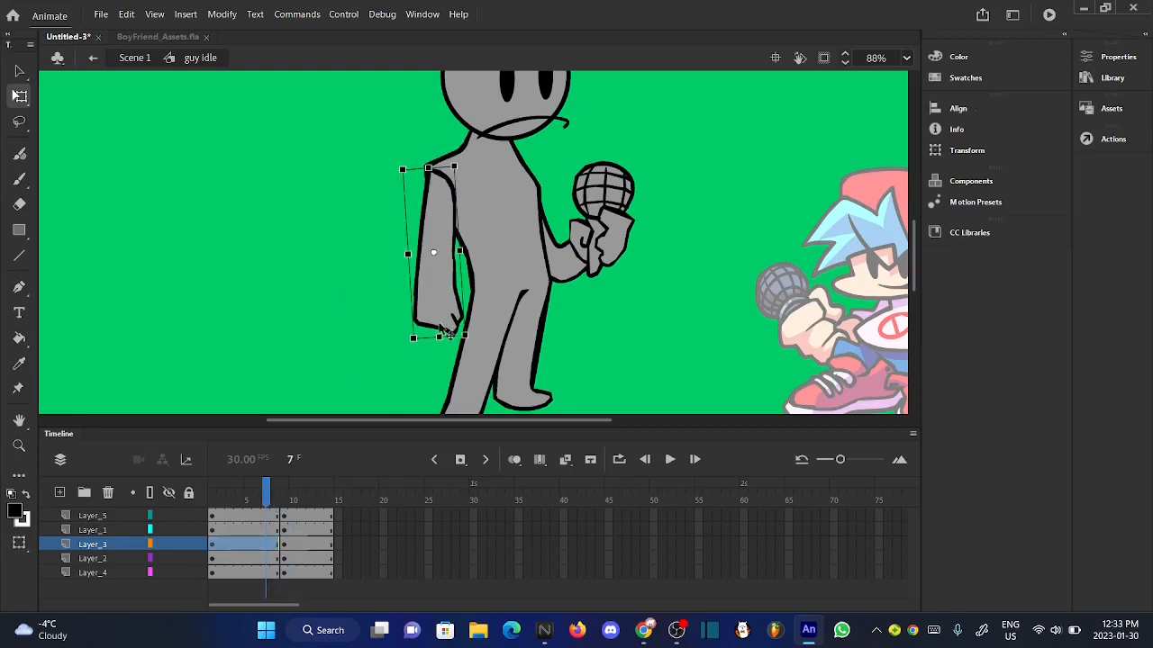
key("Left")
key("Left")
left_click(393, 315)
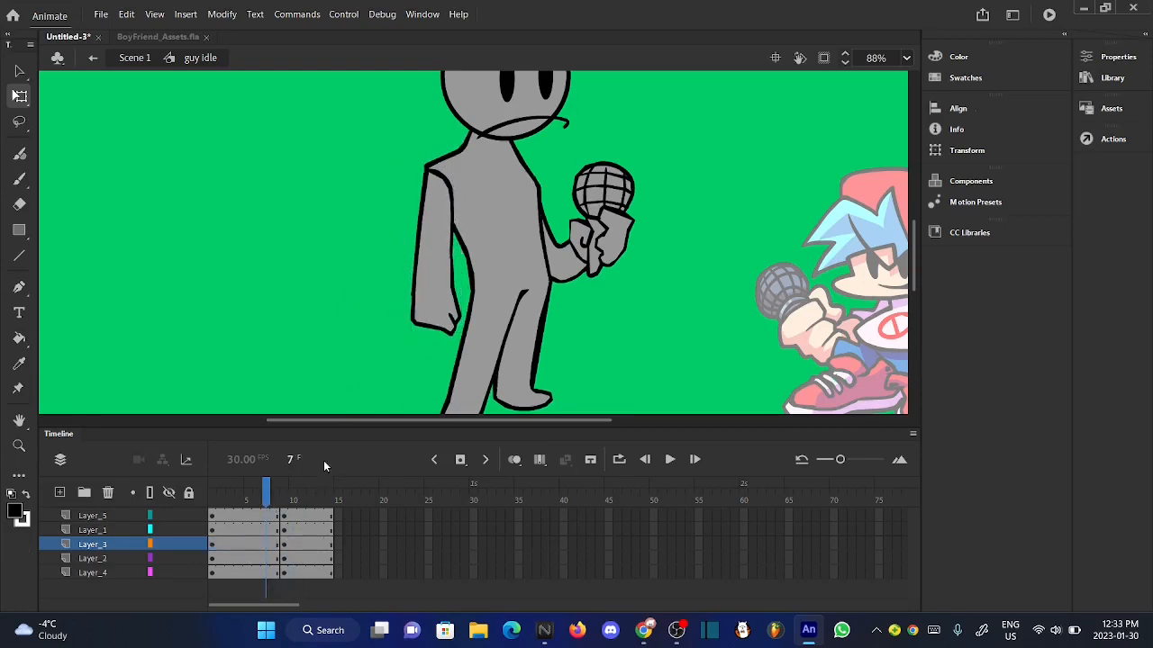
- Nudge the hanging arm up slightly at frame 6 and scrub to frame 8 to check its alignment
mouse_move(266, 501)
left_mouse_down()
mouse_move(291, 501)
mouse_move(257, 501)
left_mouse_up()
left_click(458, 301)
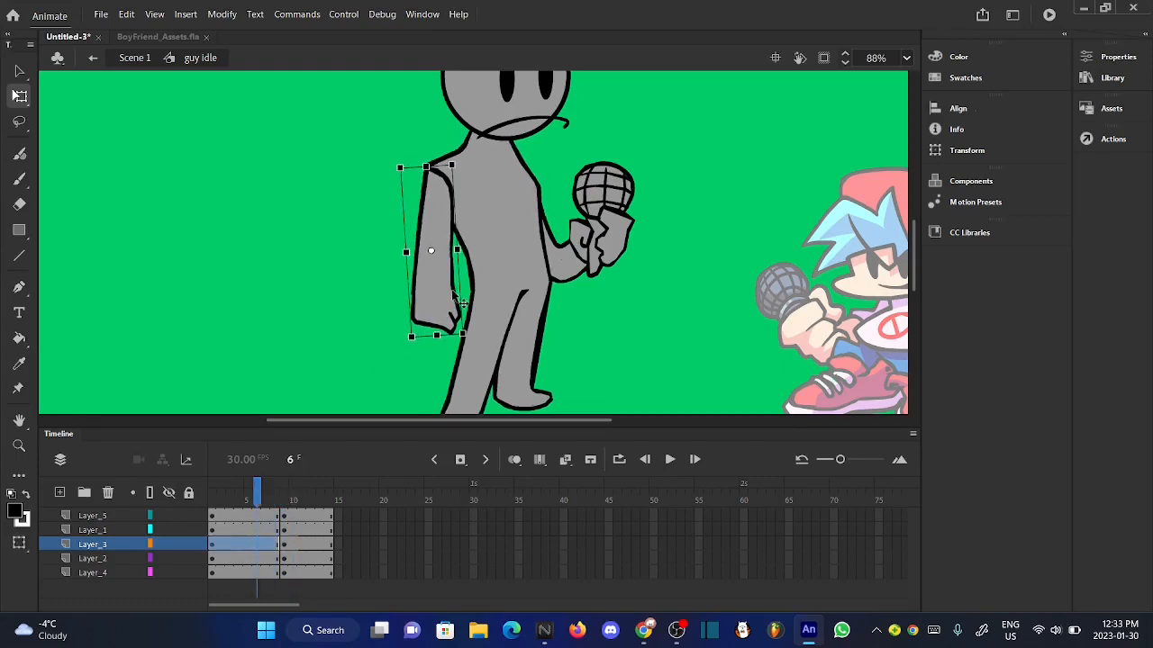
left_click(344, 275)
mouse_move(281, 498)
left_mouse_down()
mouse_move(293, 497)
mouse_move(274, 498)
left_mouse_up()
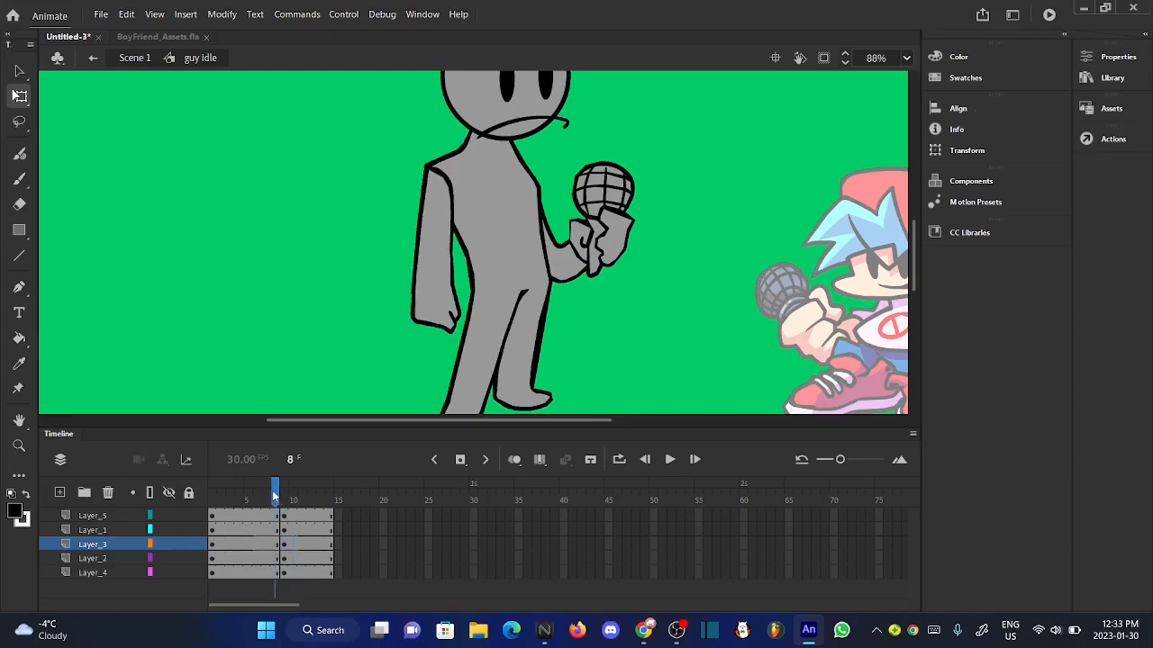
- Rotate the arm holding the microphone slightly clockwise at frame 8
left_click(633, 251)
scroll(630, 225, "up", 5)
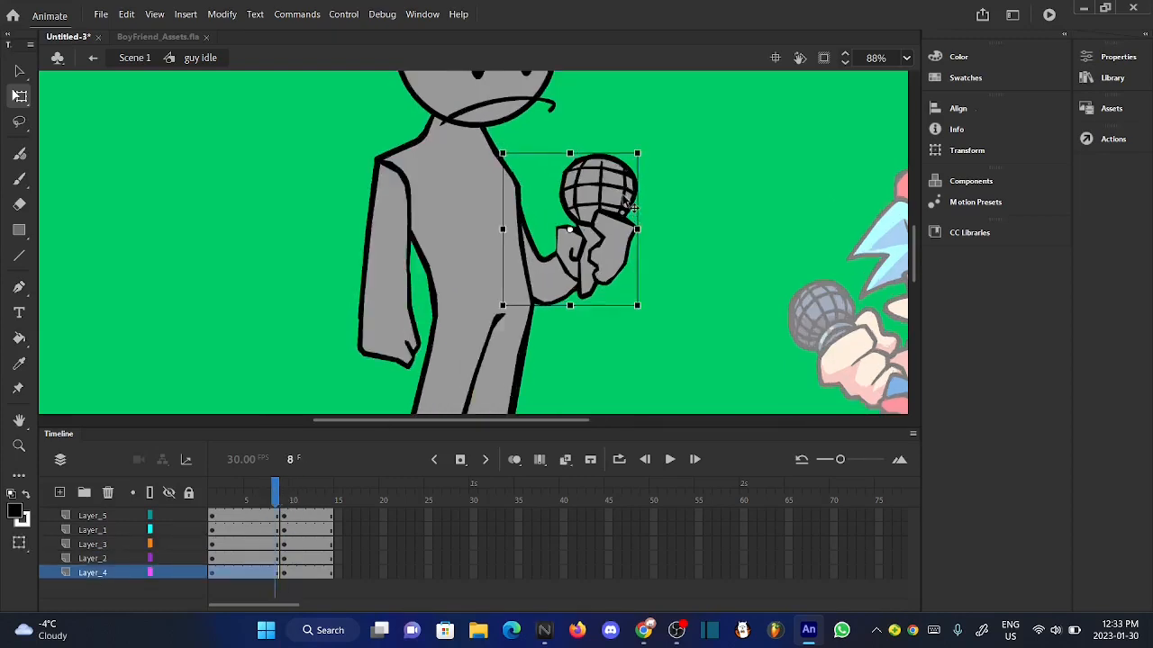
scroll(628, 171, "up", 1)
scroll(707, 108, "down", 4)
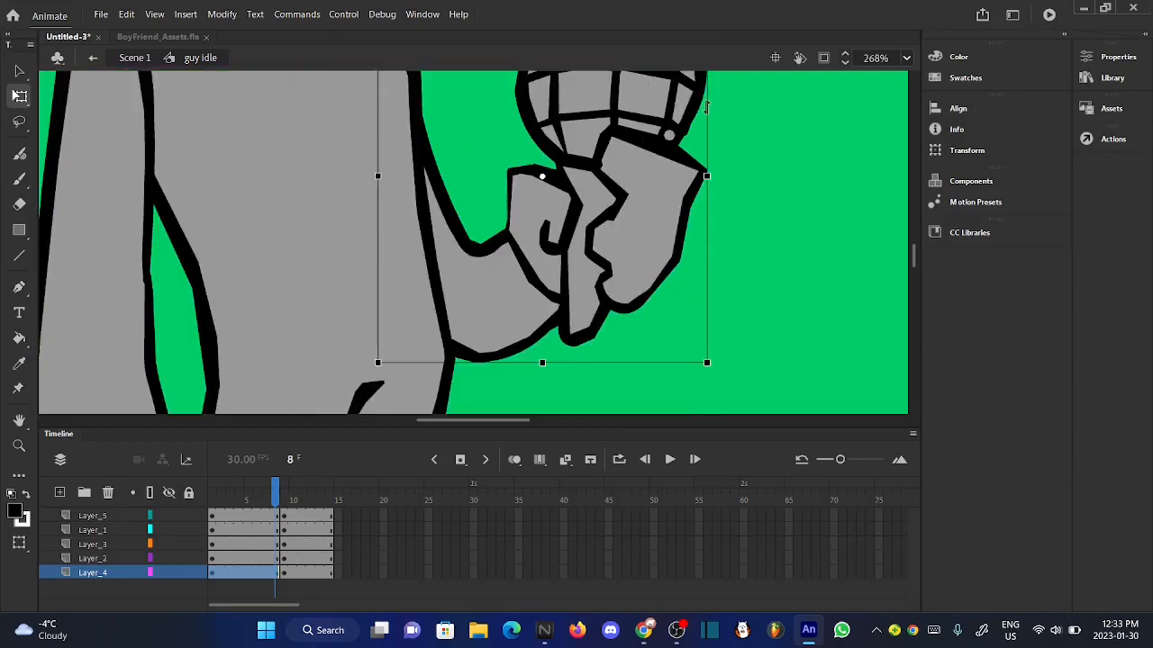
scroll(684, 261, "down", 3)
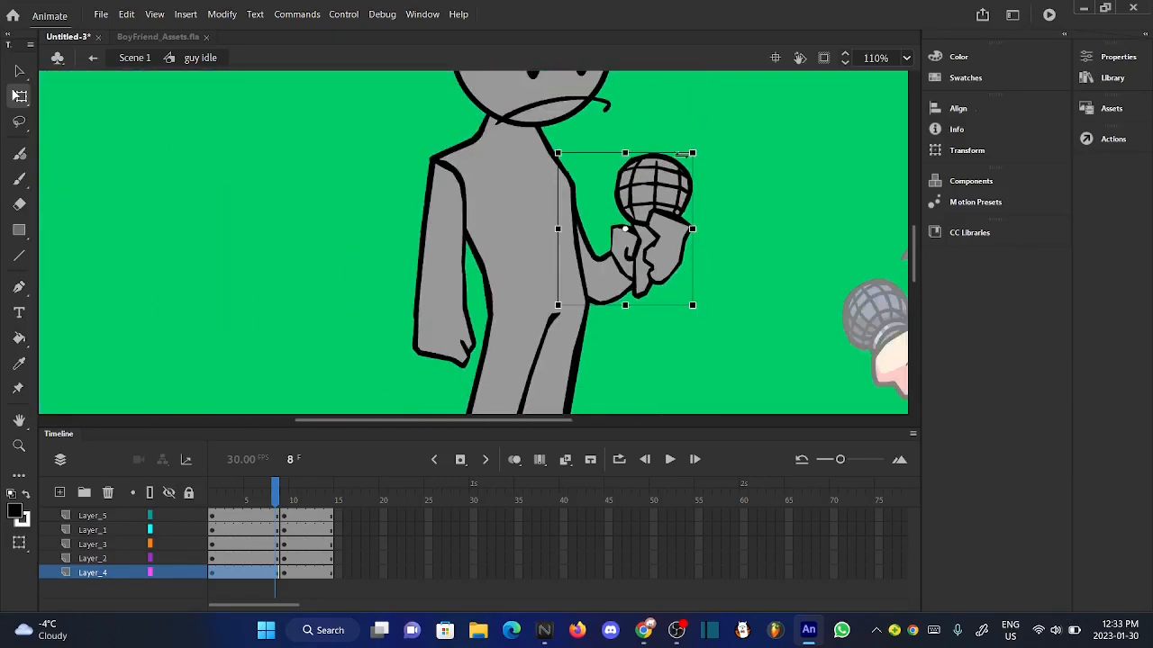
scroll(680, 155, "up", 5)
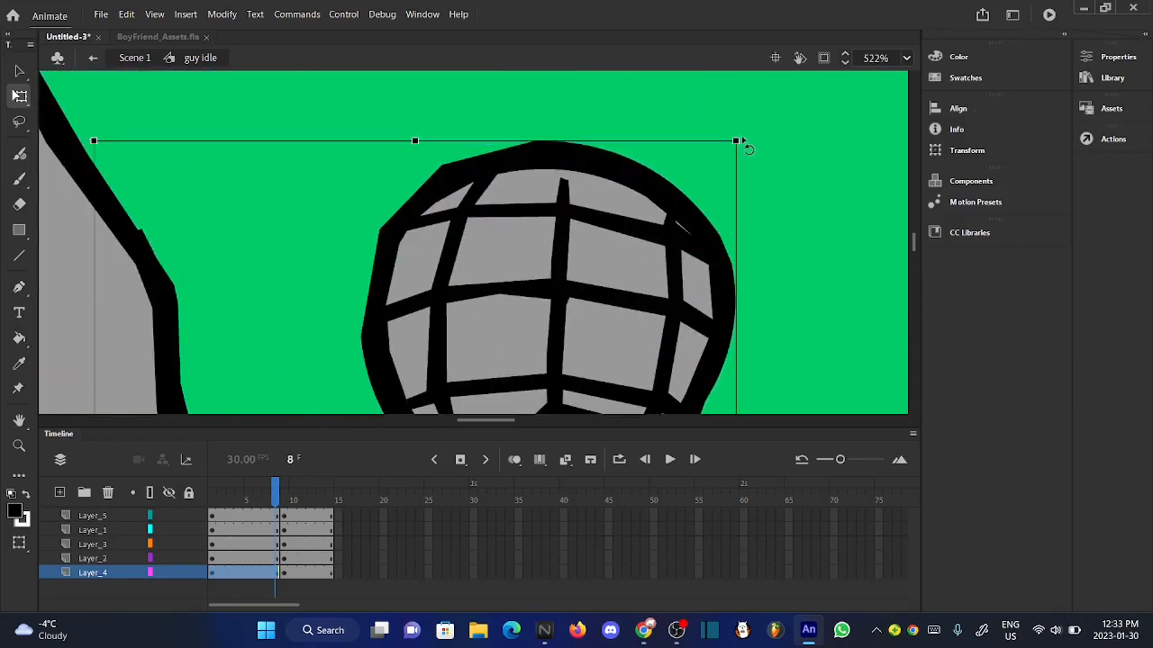
left_click_drag(744, 148, 751, 165)
scroll(747, 154, "up", 1)
scroll(746, 154, "down", 4)
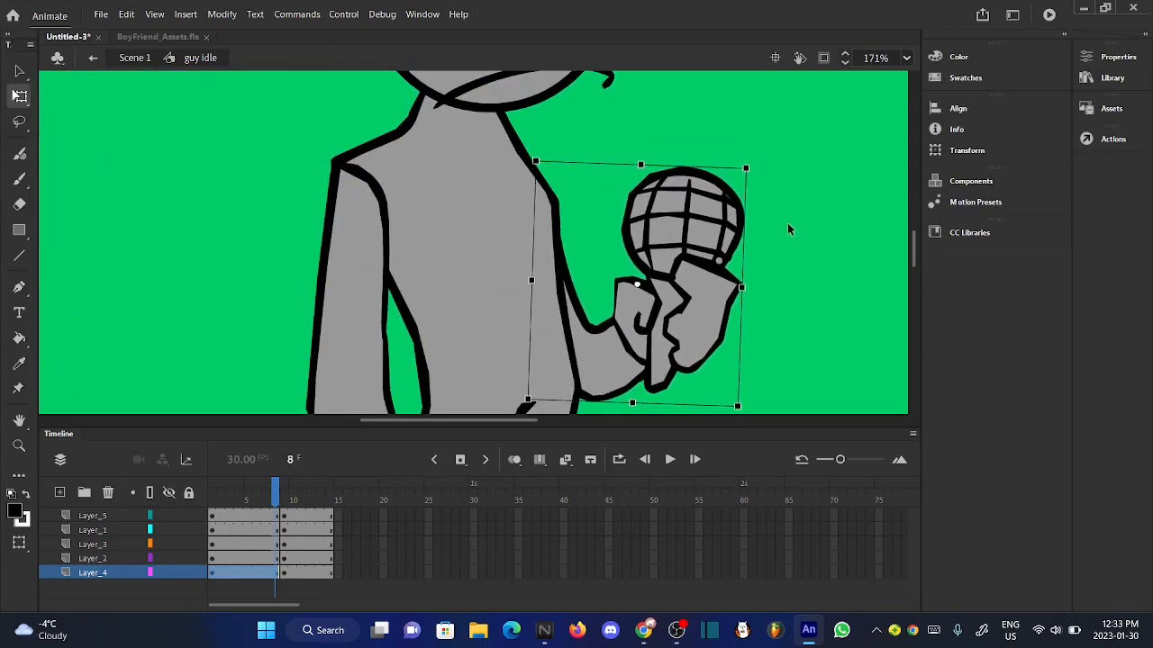
left_click(594, 190)
scroll(593, 190, "down", 3)
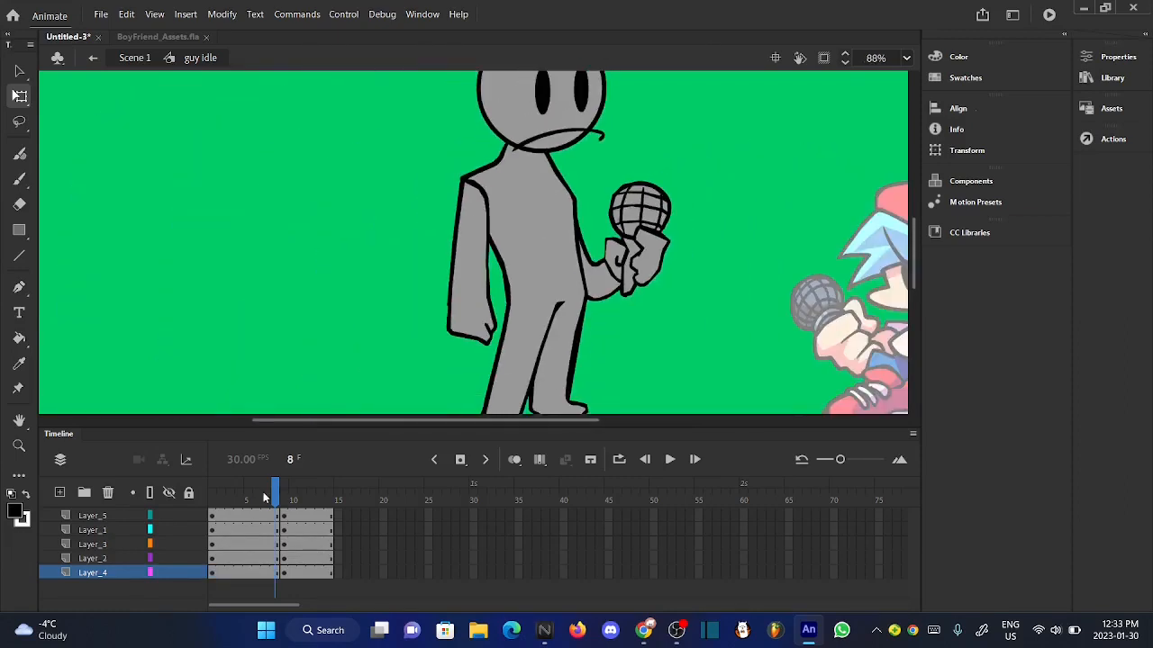
- Compare the microphone arm across the neighbouring frames and nudge it down slightly at frame 8
mouse_move(270, 497)
left_mouse_down()
mouse_move(301, 498)
mouse_move(277, 500)
left_mouse_up()
left_click(607, 292)
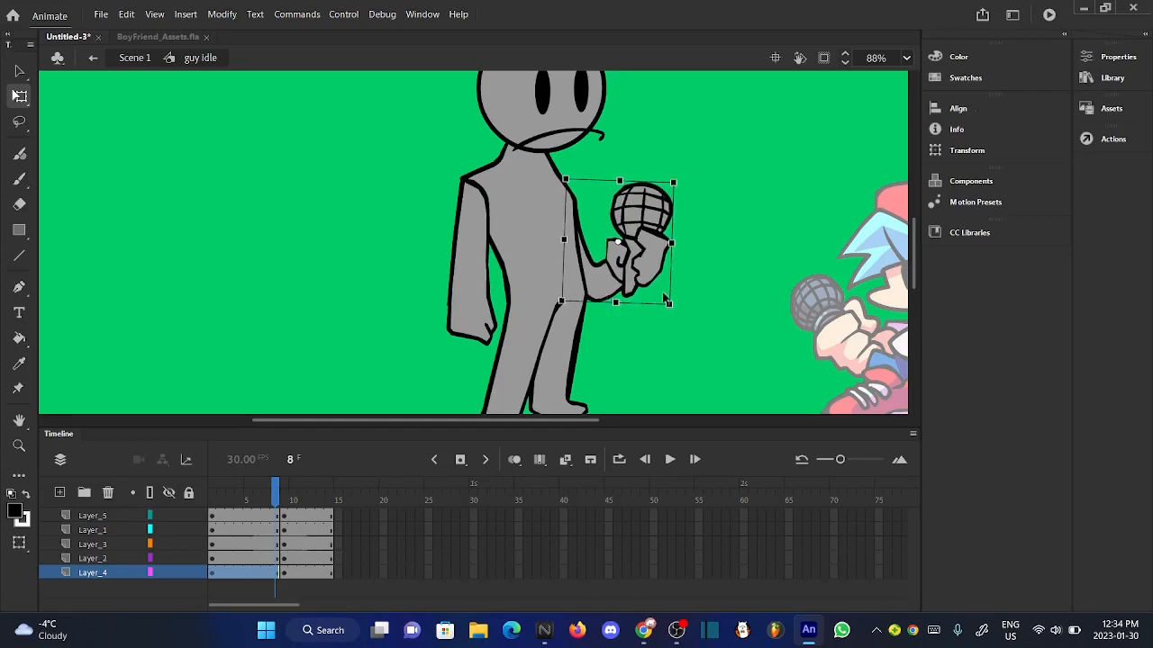
left_click(619, 344)
mouse_move(275, 493)
left_mouse_down()
mouse_move(301, 494)
mouse_move(280, 493)
left_mouse_up()
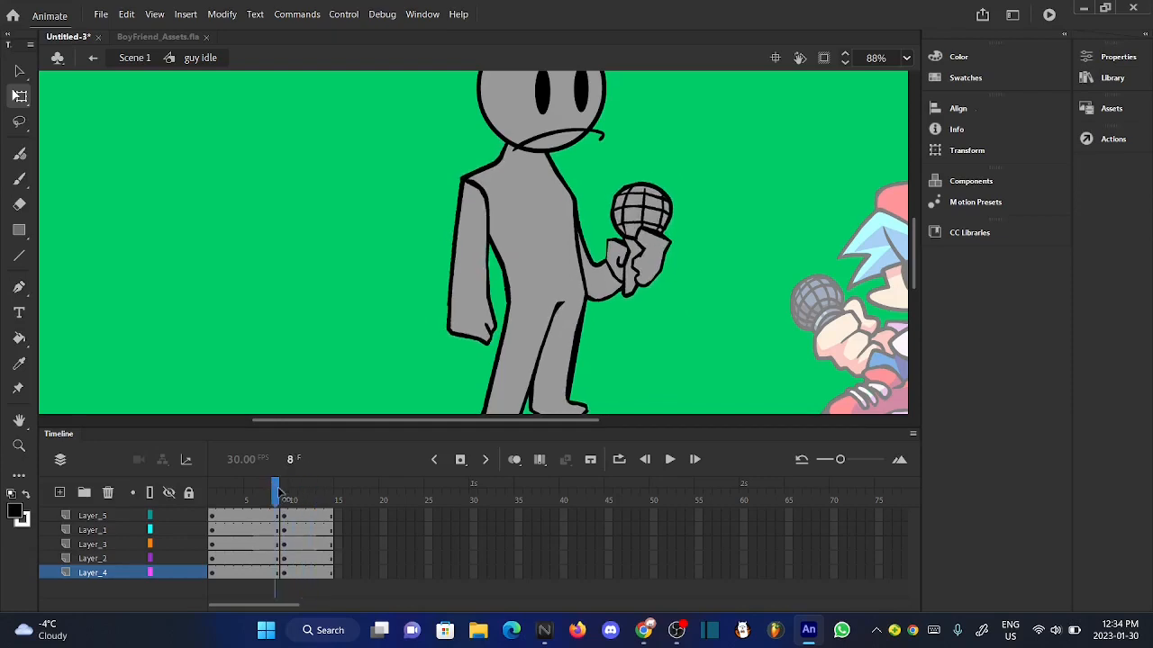
left_click(631, 280)
key("Left")
key("Down")
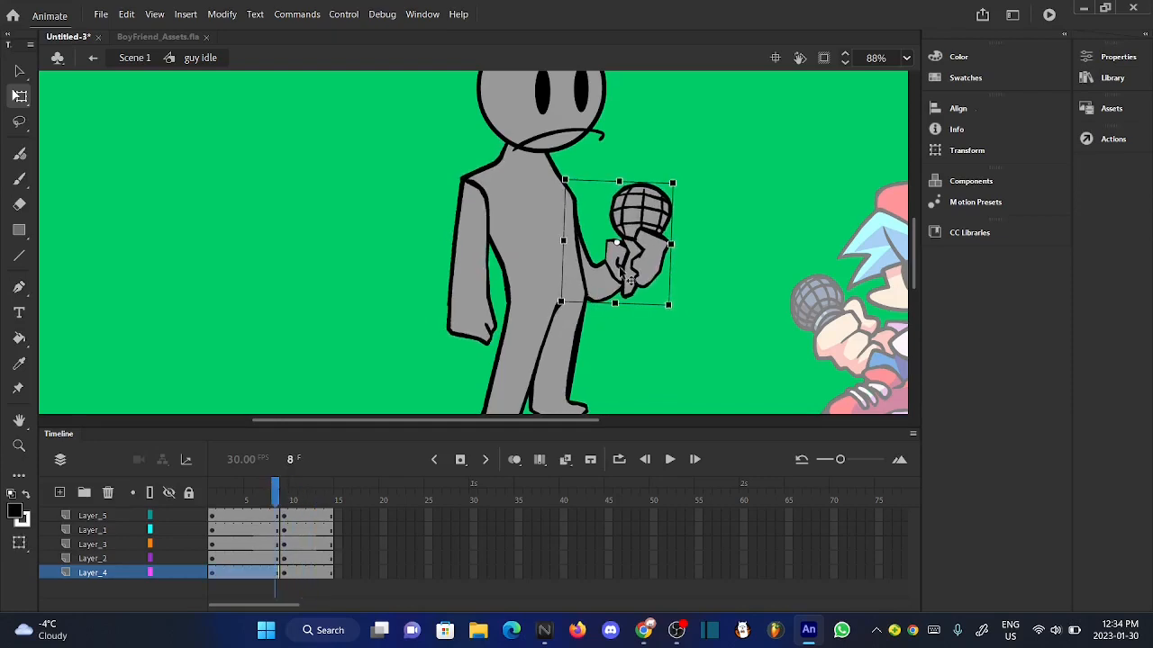
key("Right")
key("Down")
key("Down")
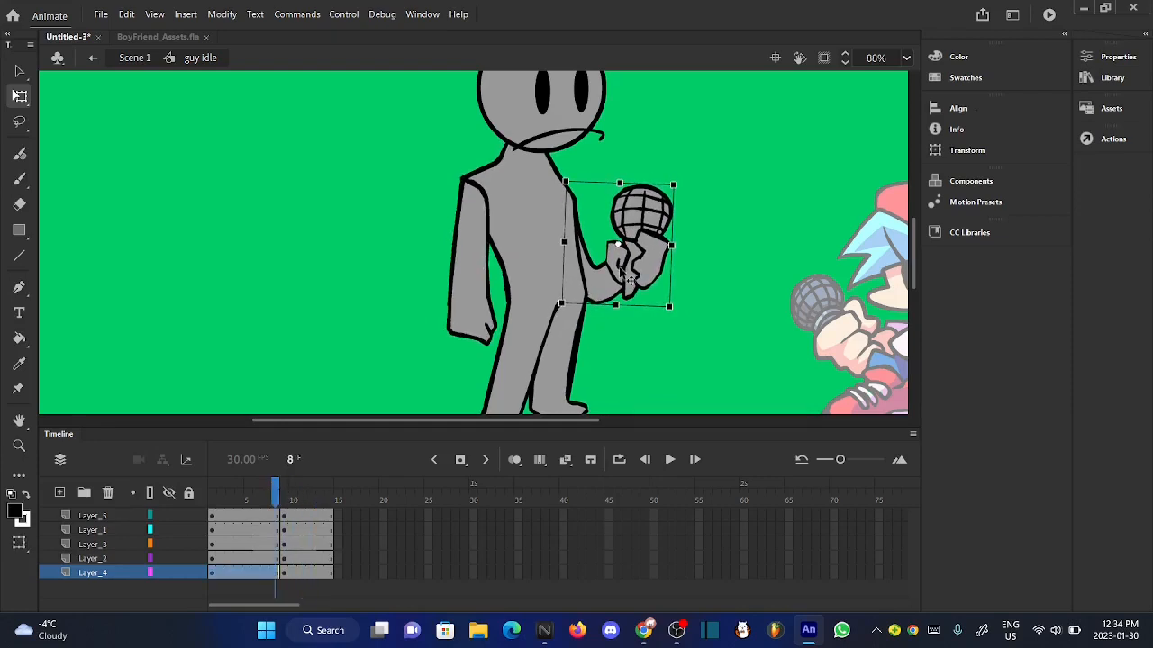
left_click(680, 284)
mouse_move(276, 500)
left_mouse_down()
mouse_move(291, 501)
mouse_move(275, 501)
left_mouse_up()
scroll(455, 341, "down", 2)
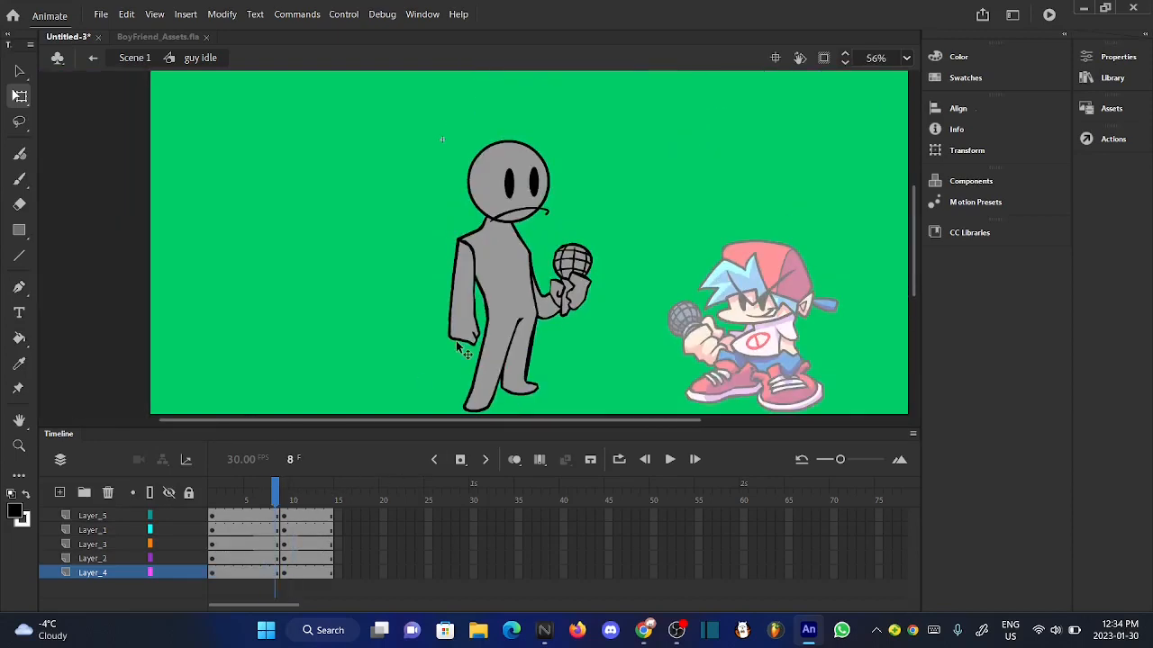
- Rotate the gray character's head and face together slightly clockwise at frame 8 and lower them onto the neck
scroll(537, 153, "up", 4)
left_click_drag(338, 132, 659, 250)
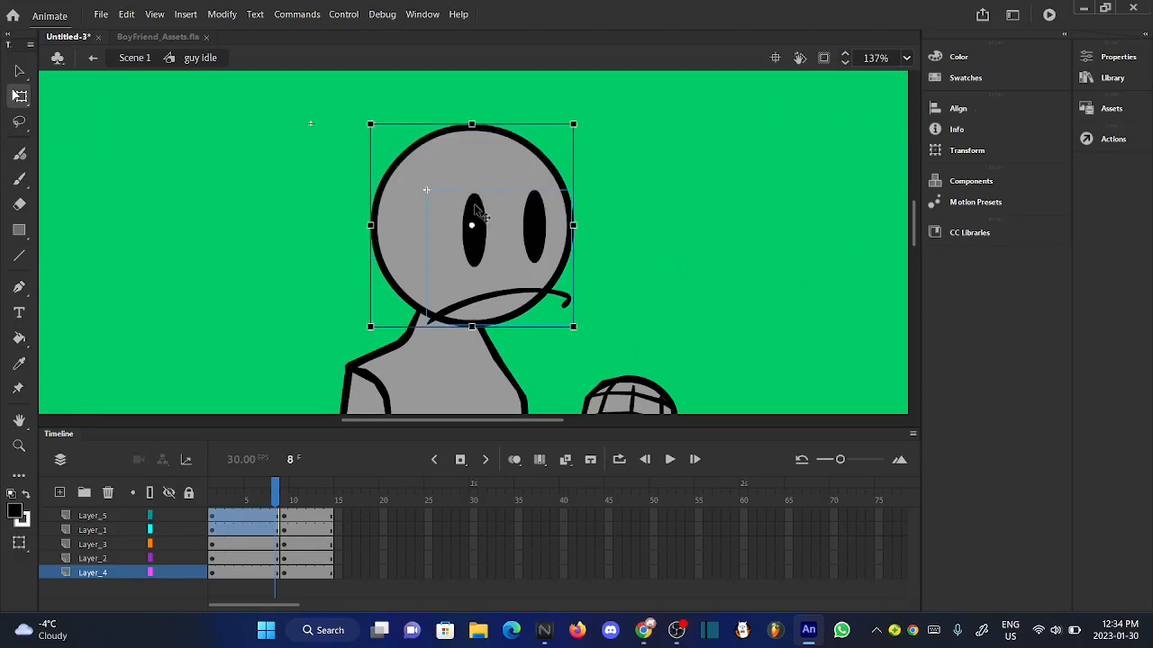
scroll(568, 126, "up", 6)
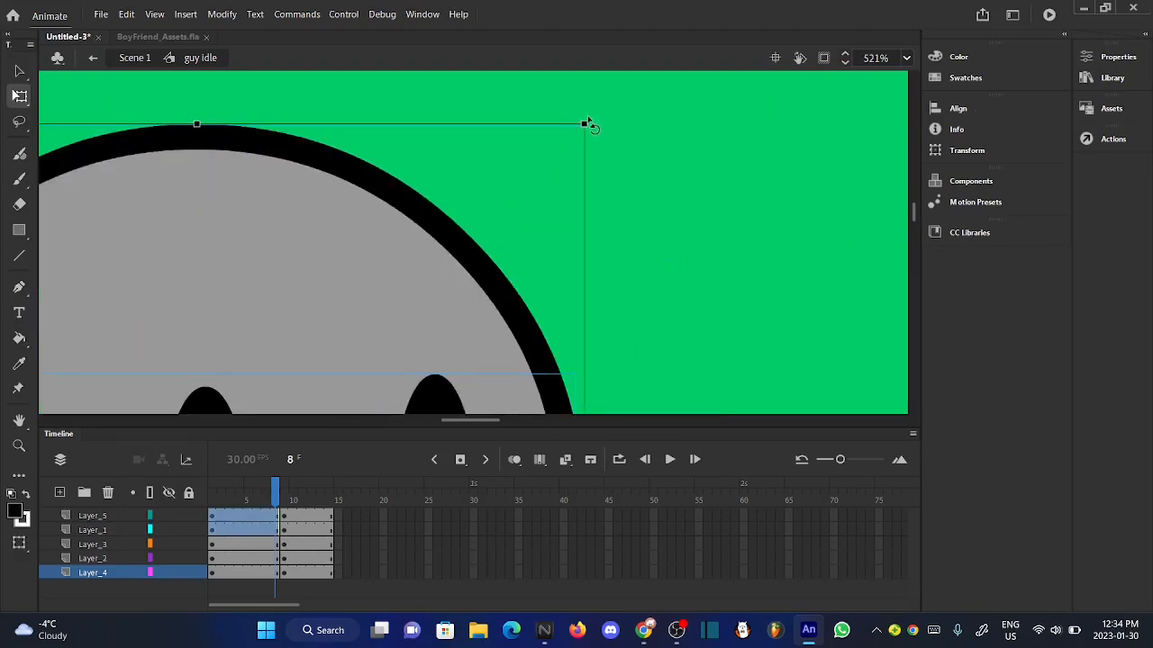
left_click_drag(587, 123, 604, 144)
scroll(605, 146, "down", 5)
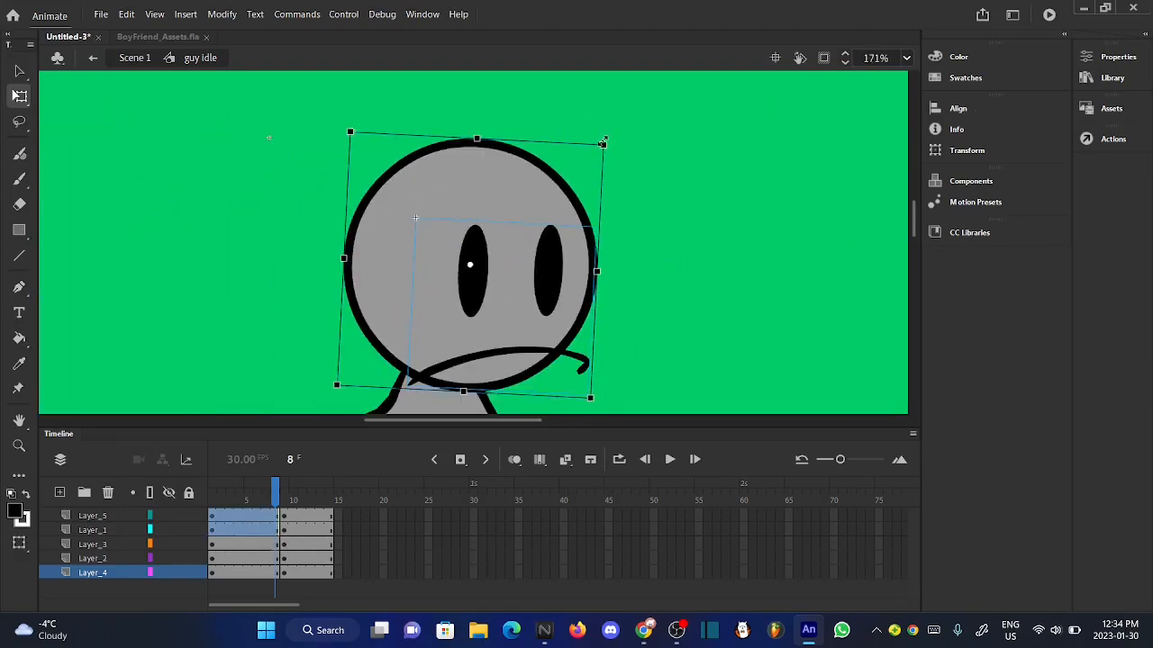
scroll(603, 143, "down", 1)
scroll(452, 391, "up", 3)
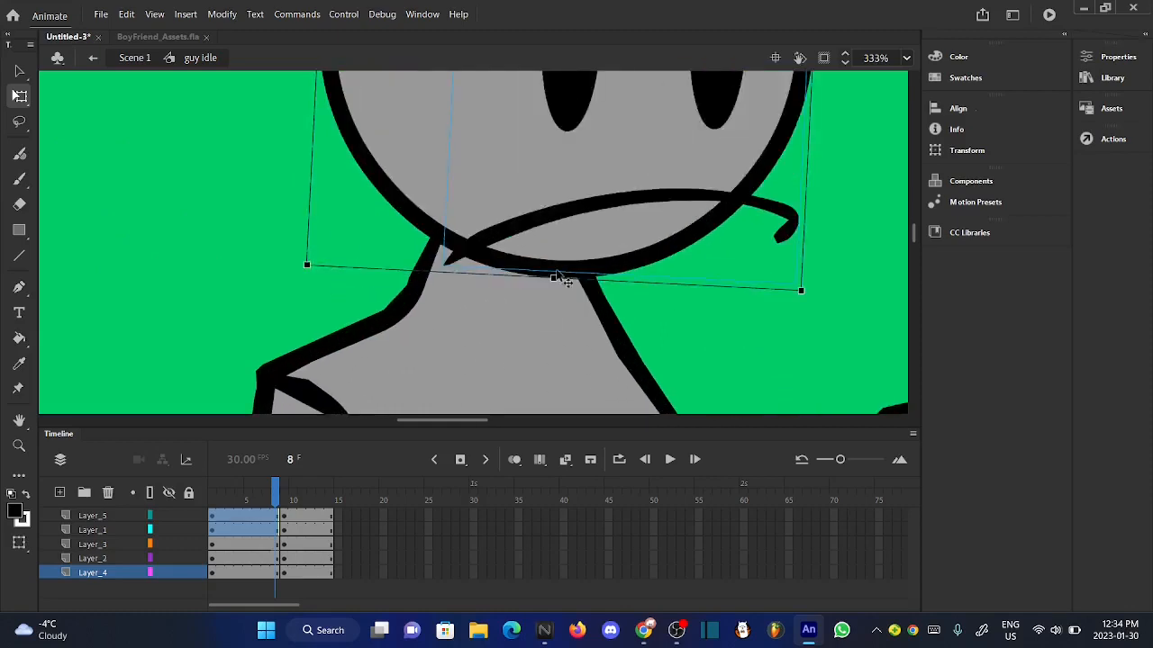
scroll(551, 263, "up", 3)
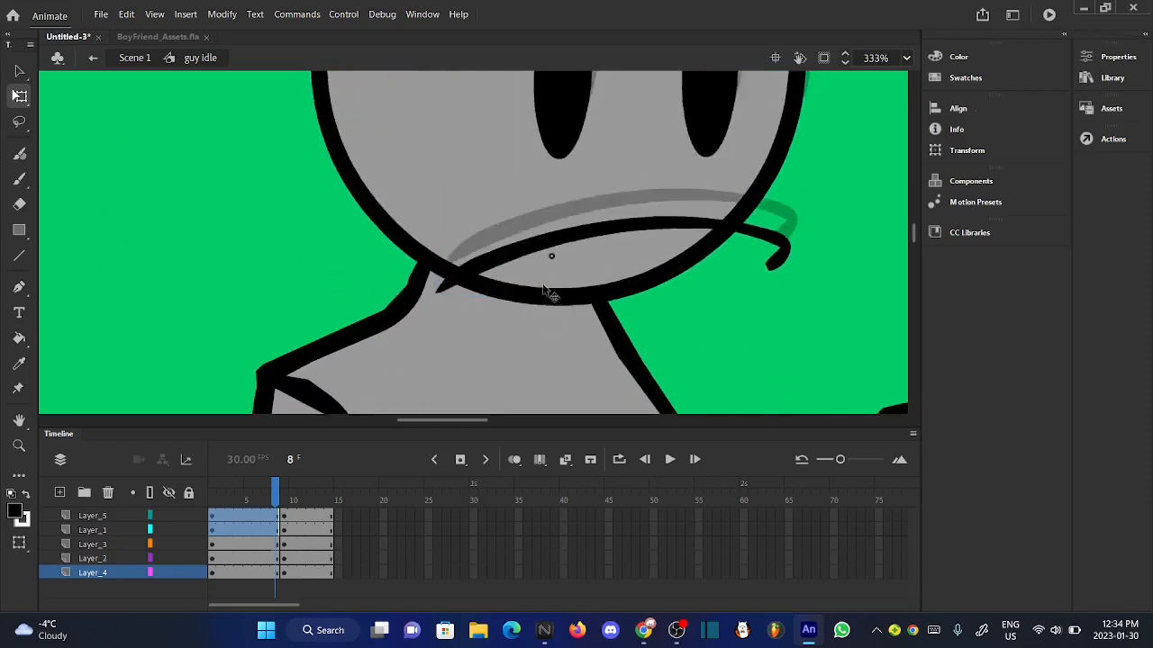
left_click(716, 382)
scroll(563, 243, "up", 3)
scroll(563, 244, "down", 10)
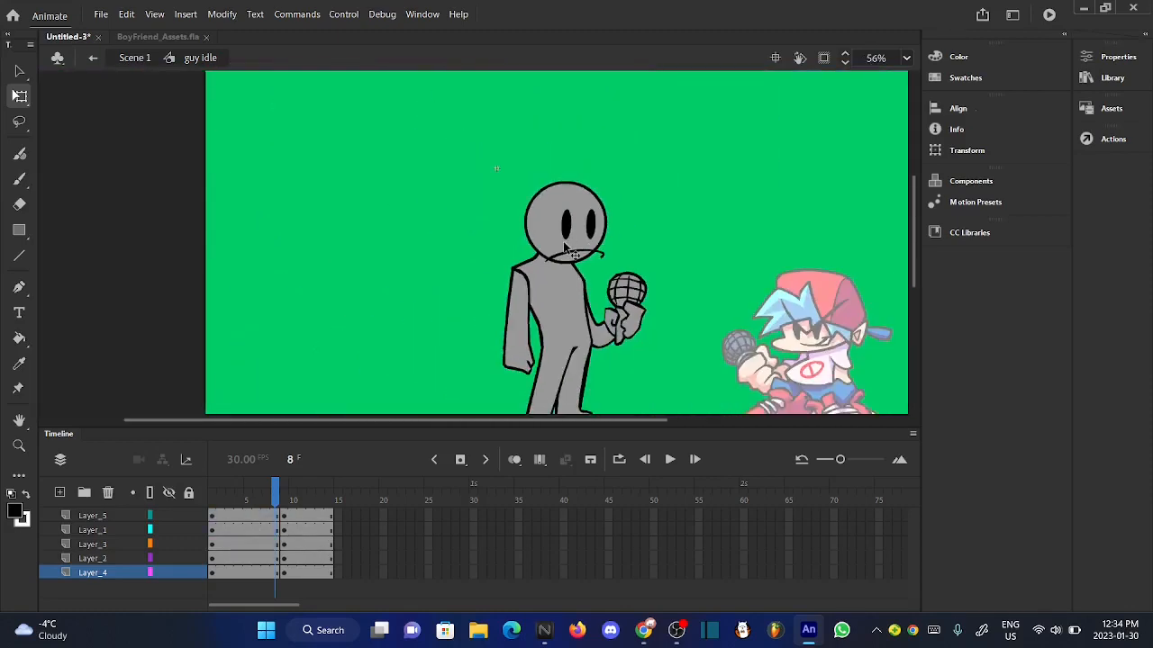
- Check the squashed pose against the next pose, then create a classic tween over frames 1 to 8 on all five layers
left_click_drag(291, 478, 267, 486)
scroll(543, 185, "up", 1)
scroll(543, 185, "down", 3)
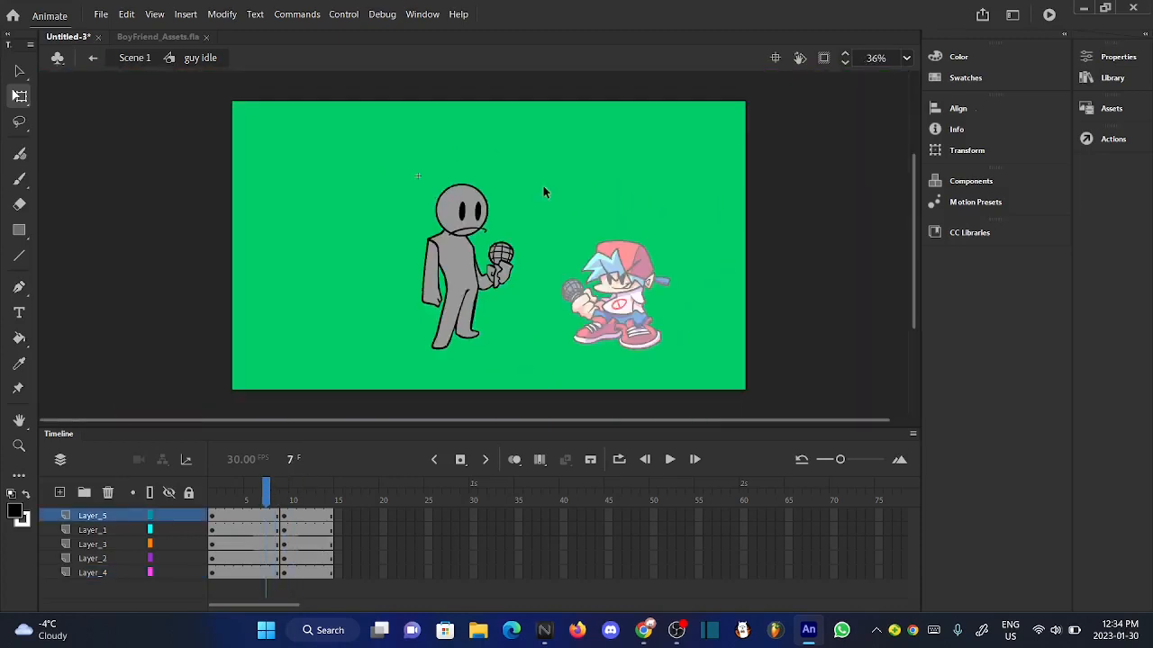
scroll(430, 263, "up", 3)
mouse_move(266, 491)
left_mouse_down()
mouse_move(312, 495)
mouse_move(180, 502)
mouse_move(275, 577)
mouse_move(267, 583)
left_mouse_up()
right_click(268, 583)
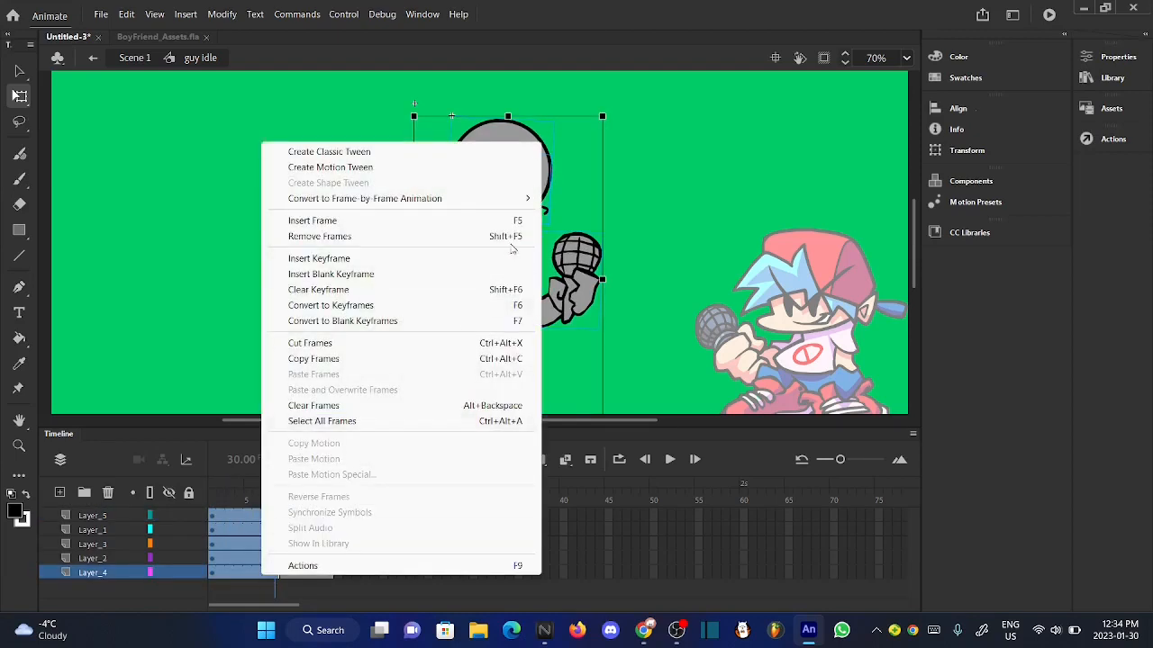
left_click(345, 155)
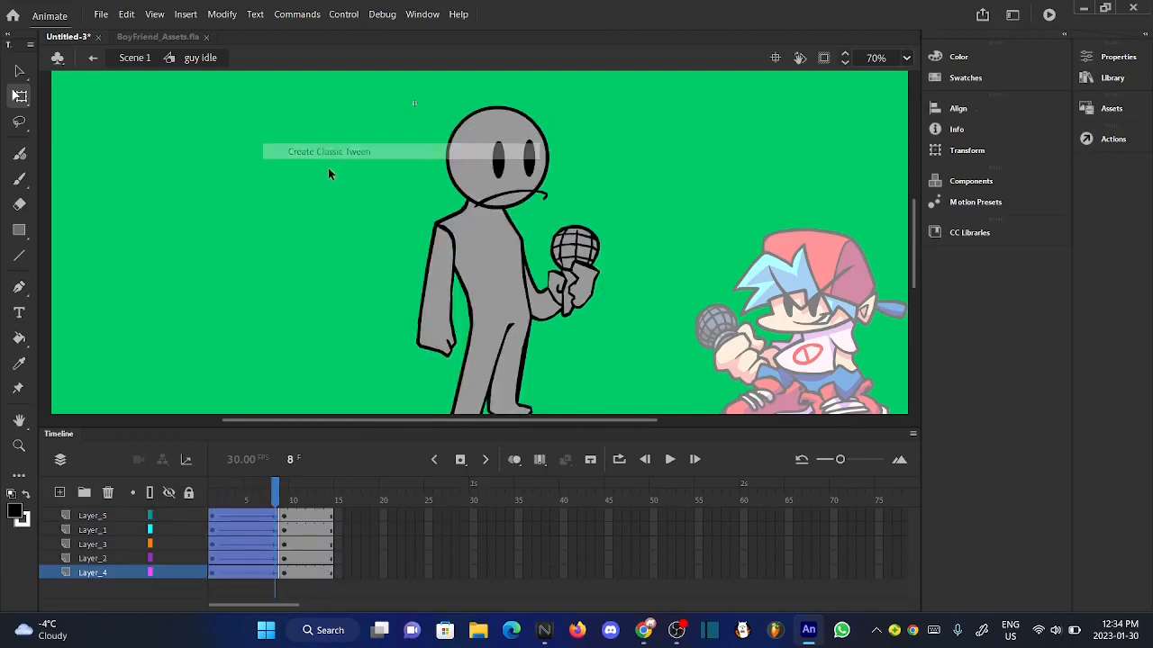
- Scrub through the tweened frames and play the idle from frame 1 to check the motion
scroll(378, 387, "up", 2)
scroll(378, 388, "down", 3)
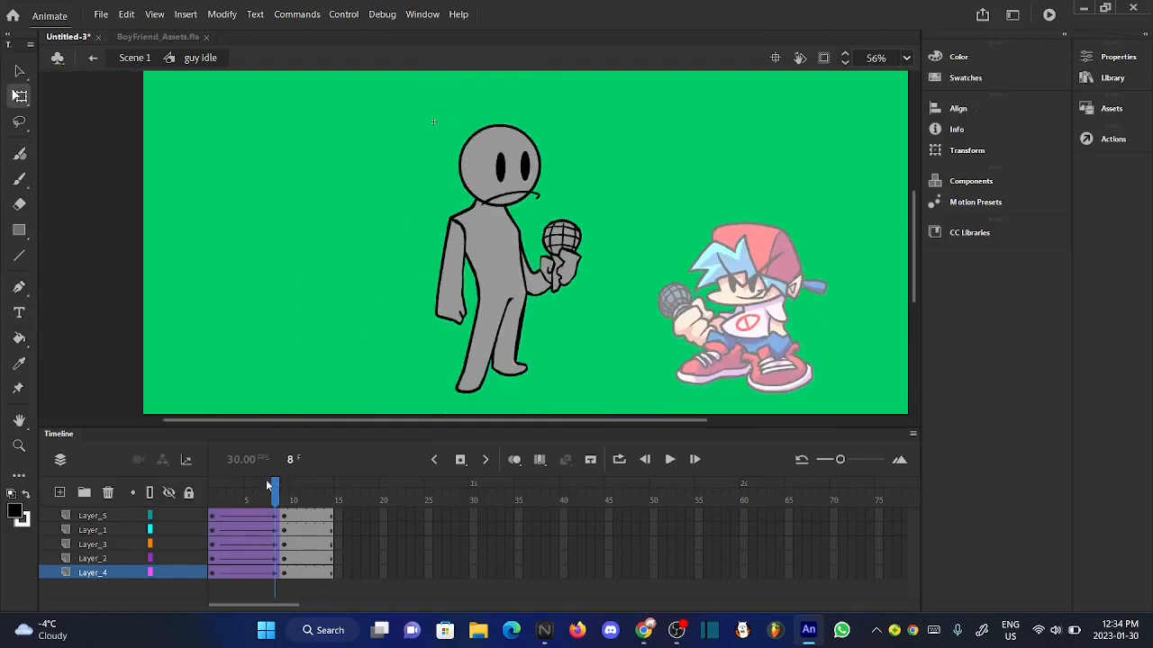
left_click_drag(267, 486, 182, 486)
left_click(347, 352)
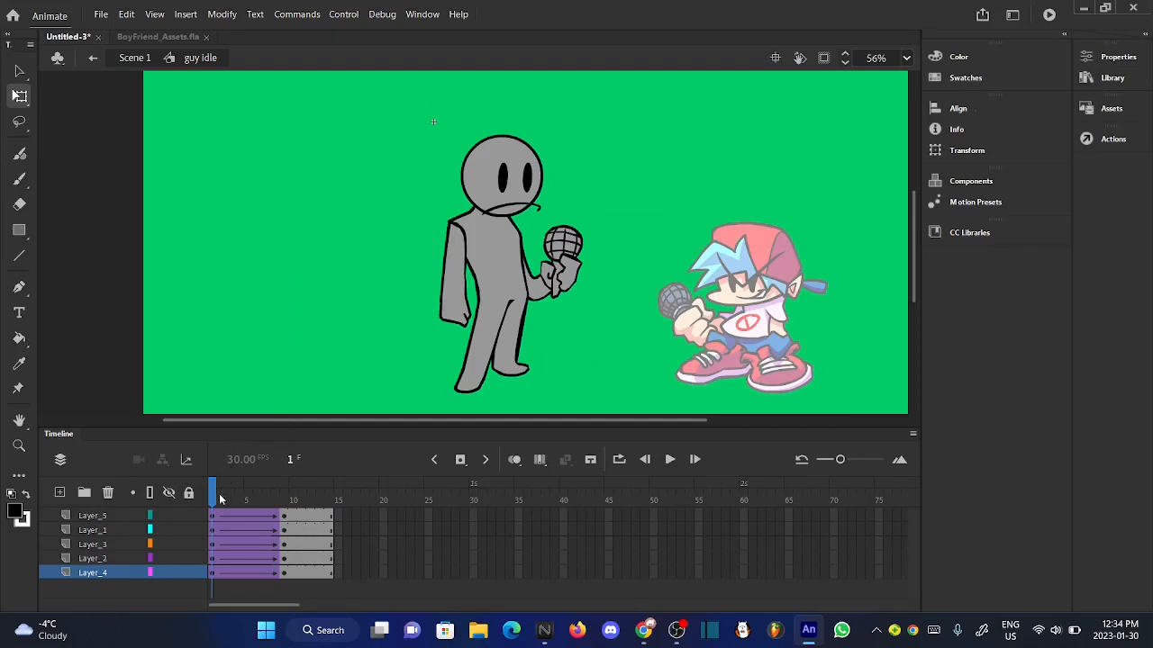
left_click_drag(221, 498, 190, 510)
left_click(669, 461)
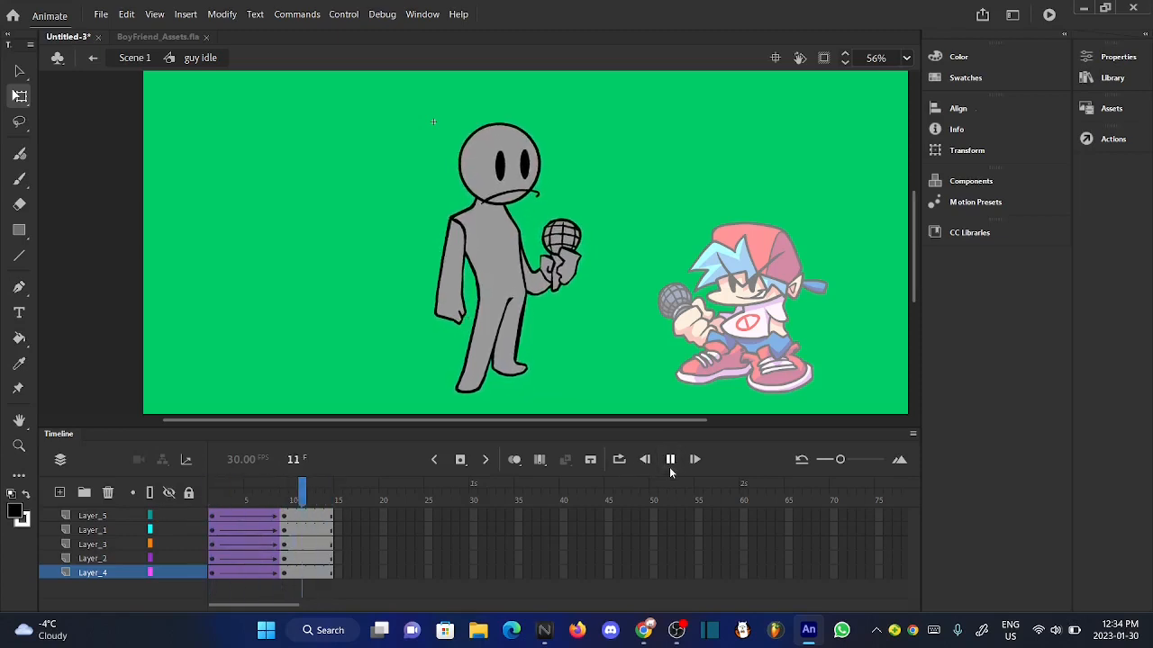
left_click(670, 467)
left_click(669, 467)
- Convert the classic tween on all five layers to frame-by-frame animation with a keyframe every other frame
left_click_drag(282, 500, 269, 574)
right_click(269, 581)
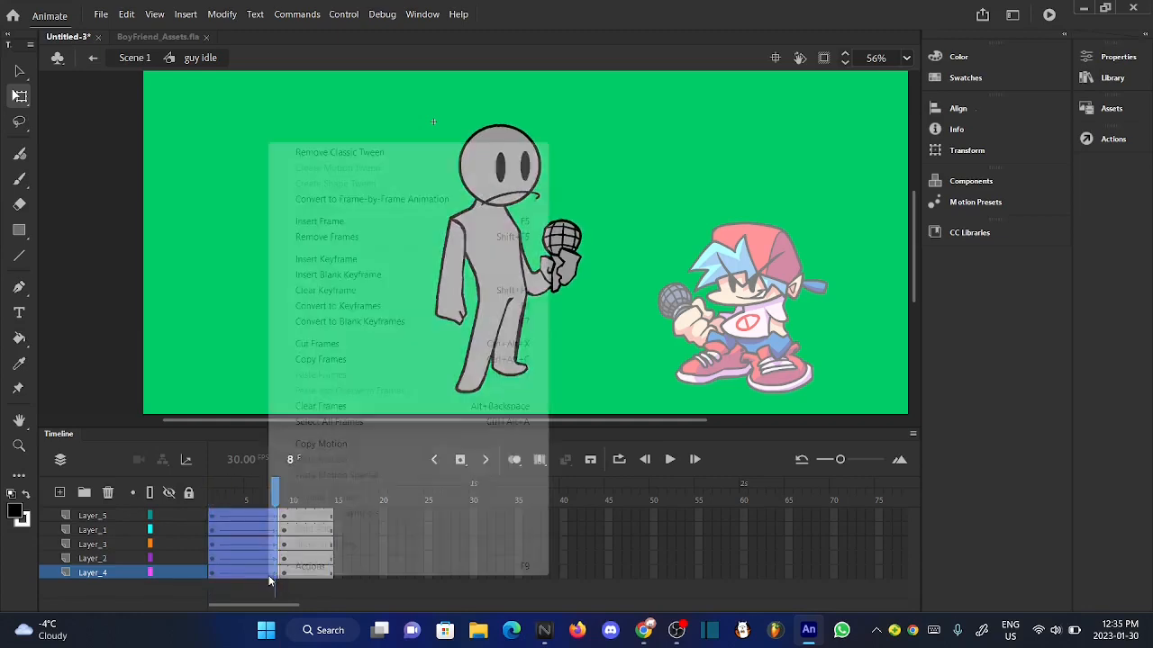
mouse_move(535, 199)
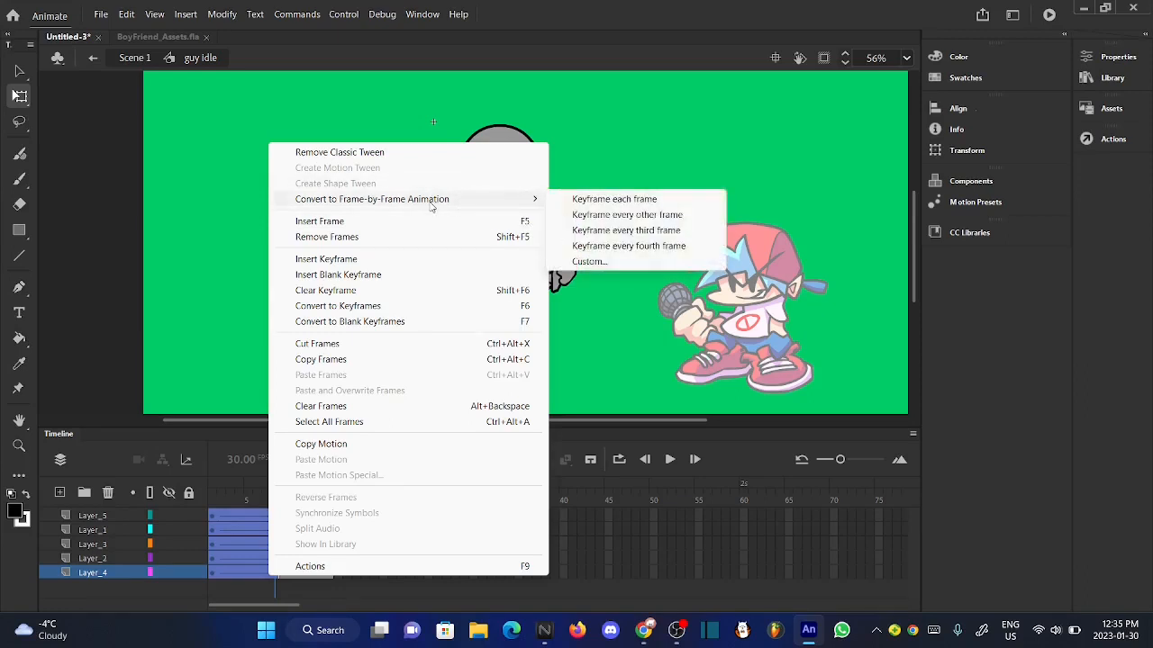
left_click(619, 217)
- Play the frame-by-frame idle from the start and compare the character's poses, returning to frame 1
left_click_drag(248, 497, 207, 496)
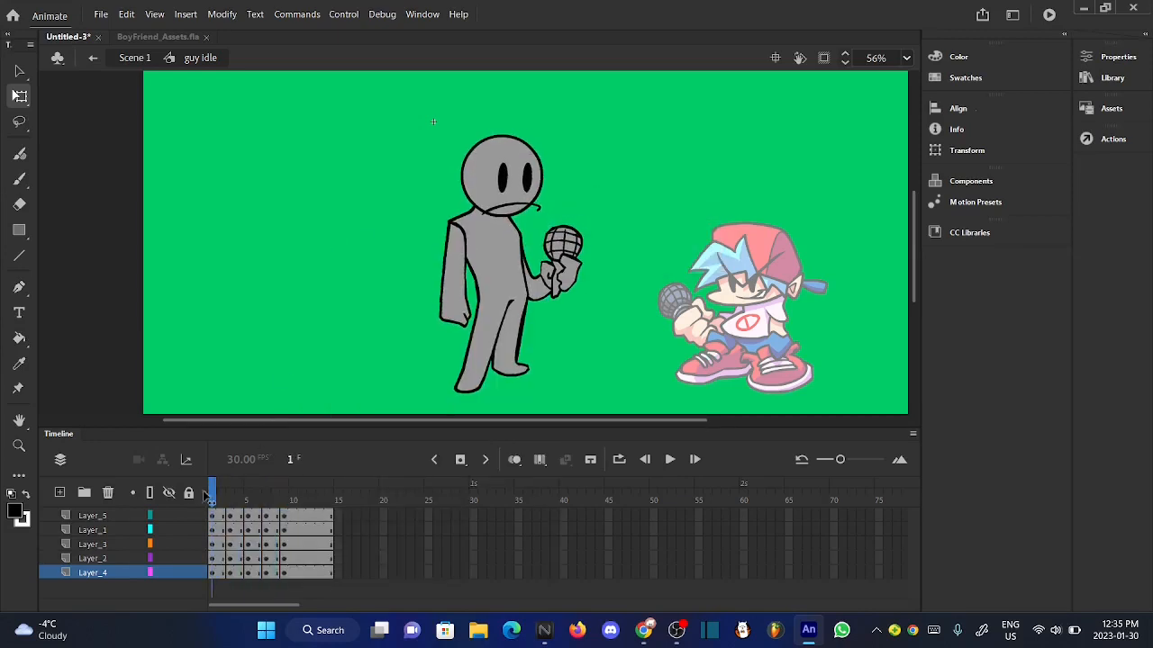
left_click(671, 460)
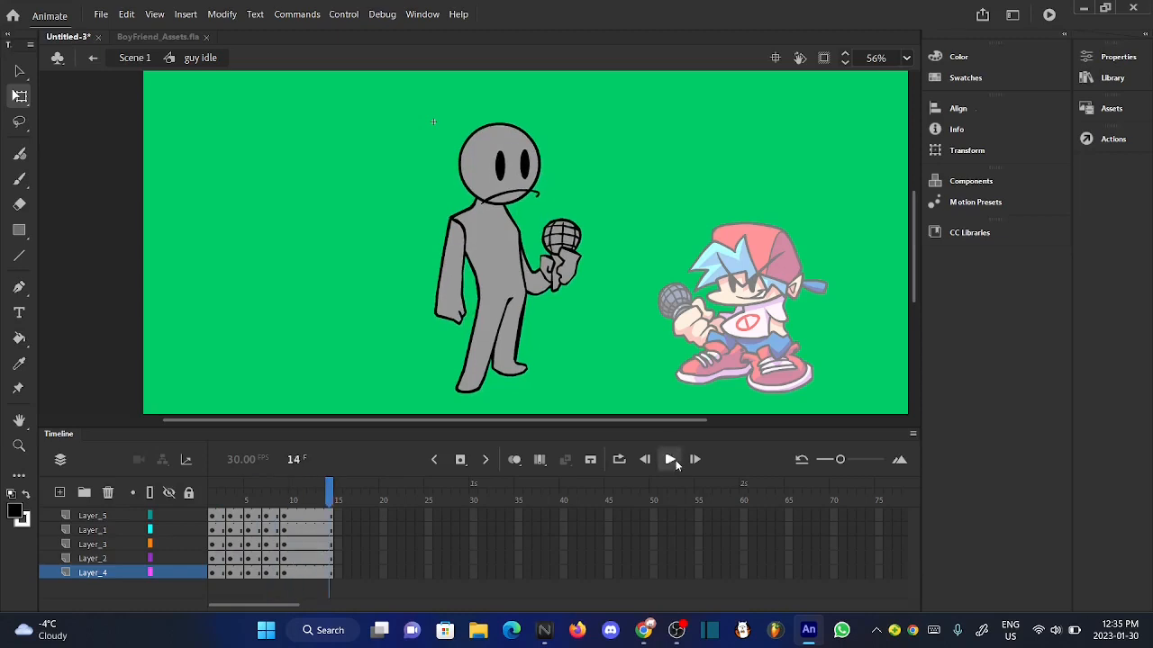
left_click(671, 459)
scroll(506, 262, "up", 2)
scroll(501, 260, "down", 4)
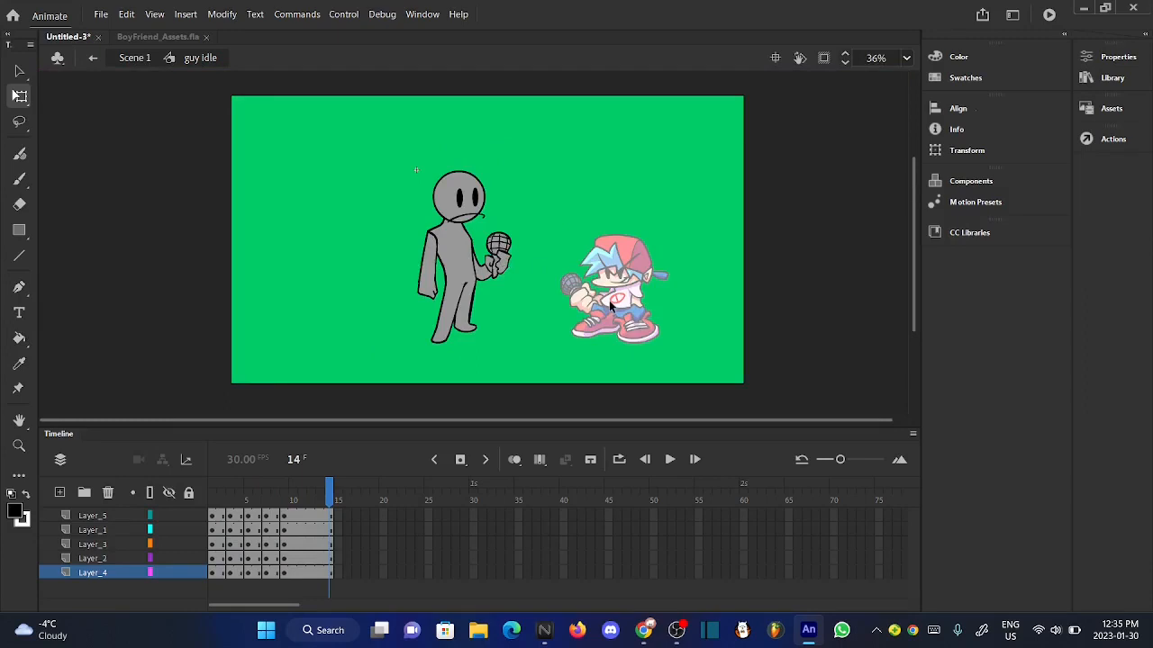
scroll(609, 300, "up", 2)
left_click_drag(288, 495, 213, 495)
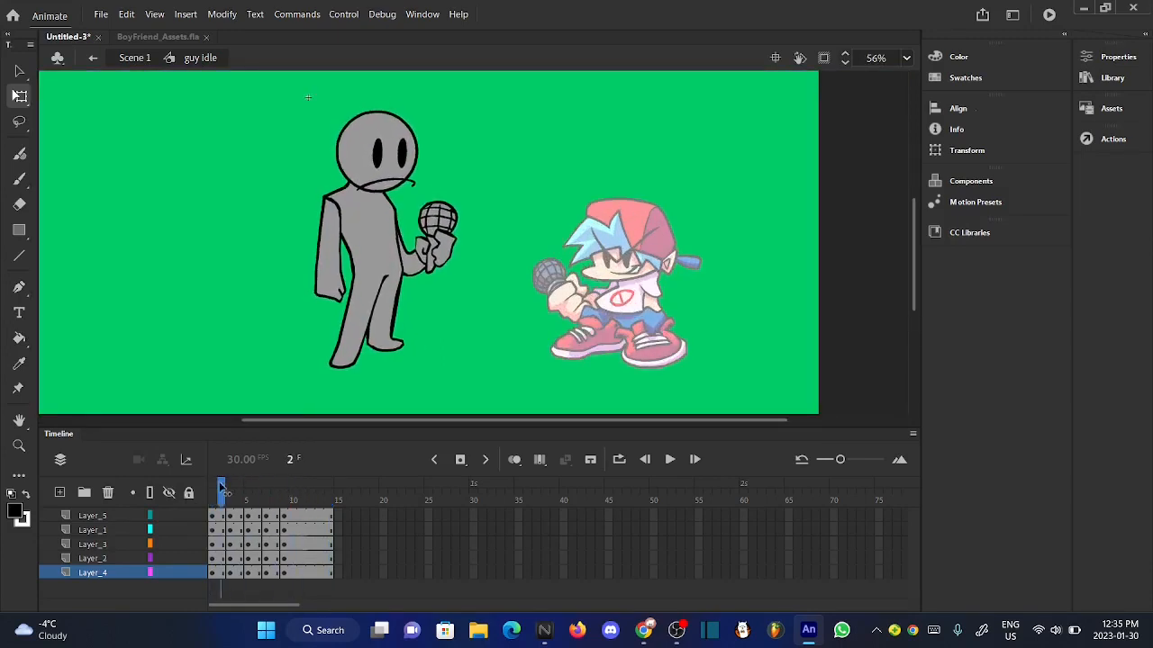
- Open the "BF idle dance" symbol from Scene 1, scrub to frame 14 and examine Boyfriend's legs up close
left_click(134, 58)
left_click(195, 294)
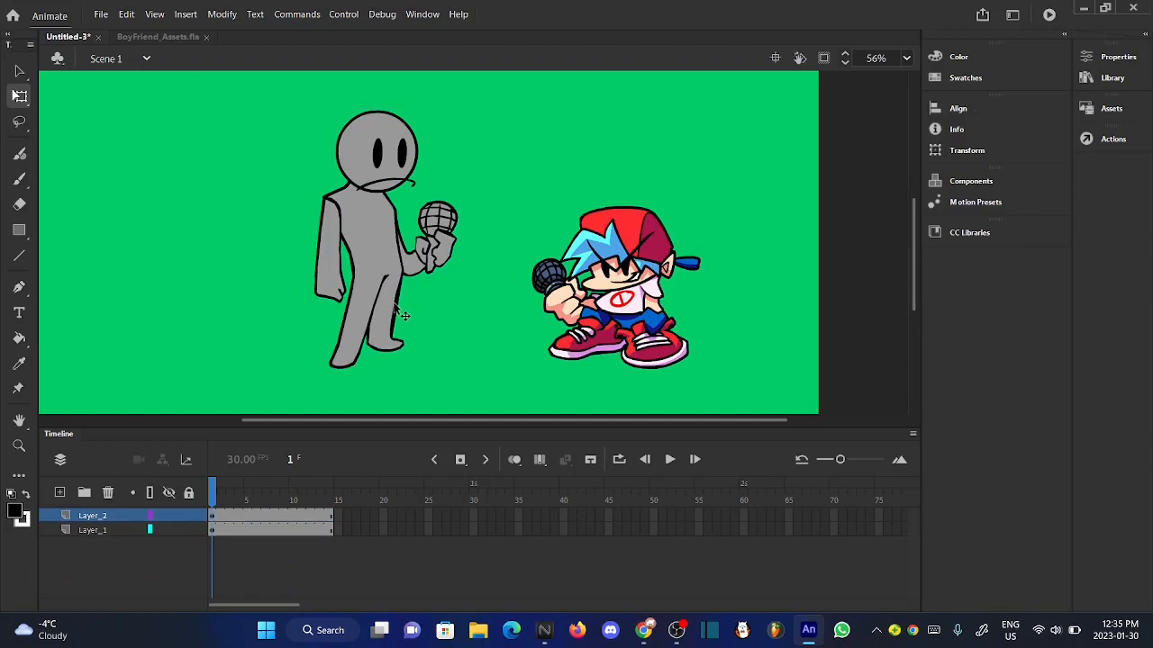
double_click(639, 364)
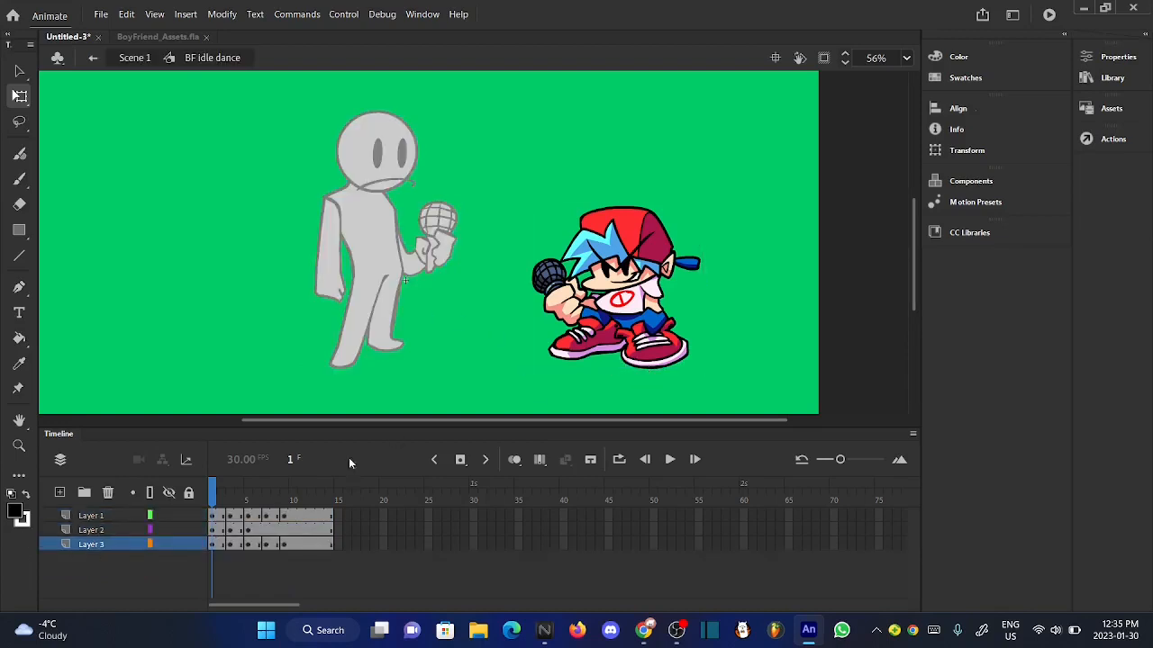
left_click_drag(214, 492, 377, 492)
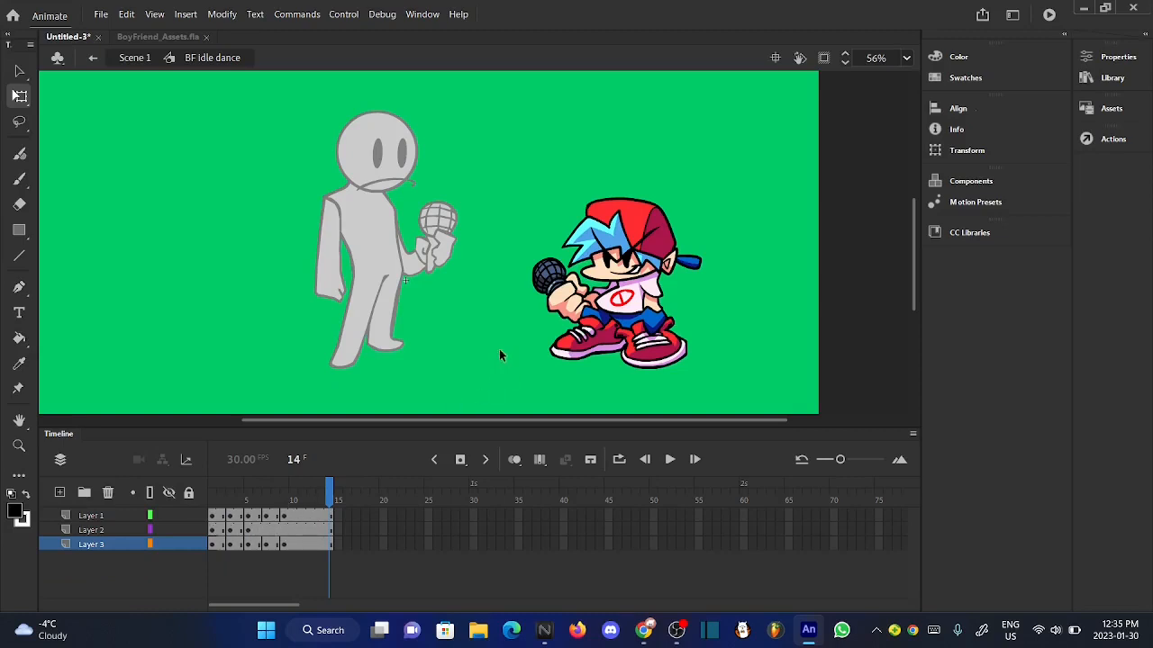
scroll(523, 222, "up", 1)
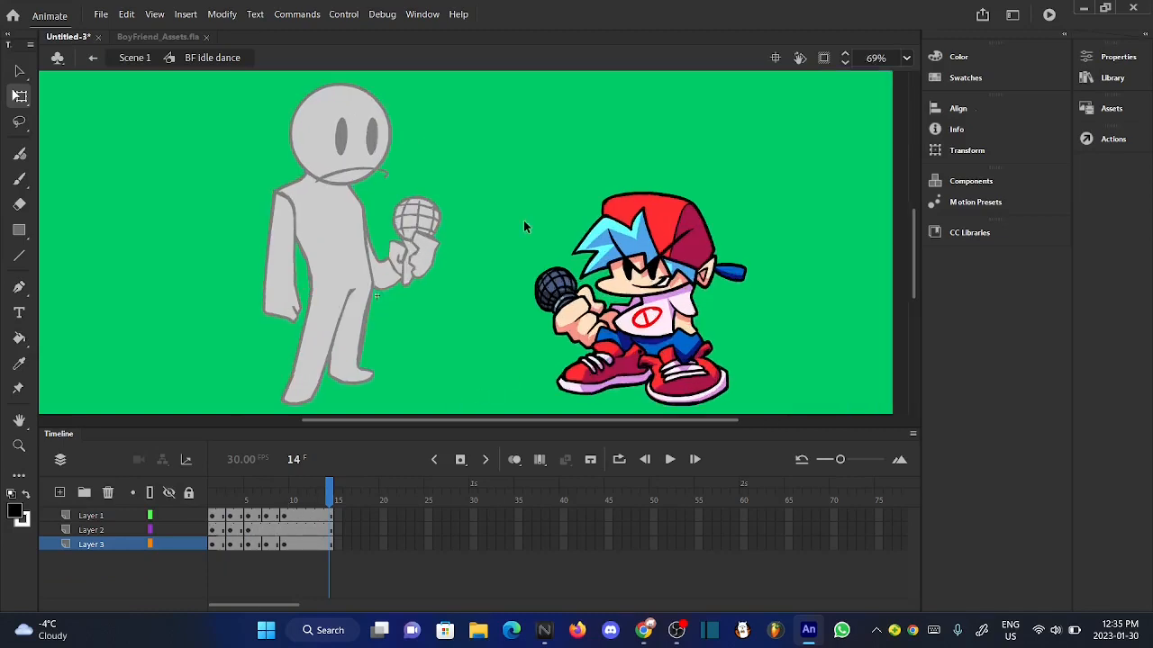
scroll(523, 222, "down", 1)
scroll(676, 349, "up", 2)
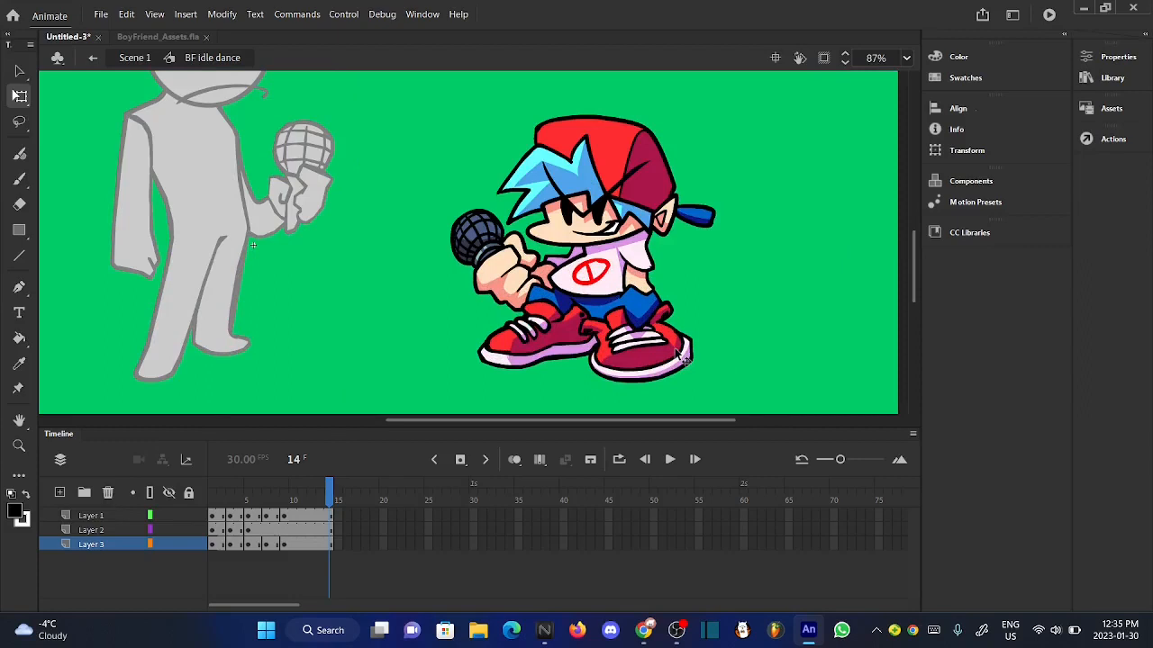
left_click(634, 314)
scroll(639, 315, "up", 1)
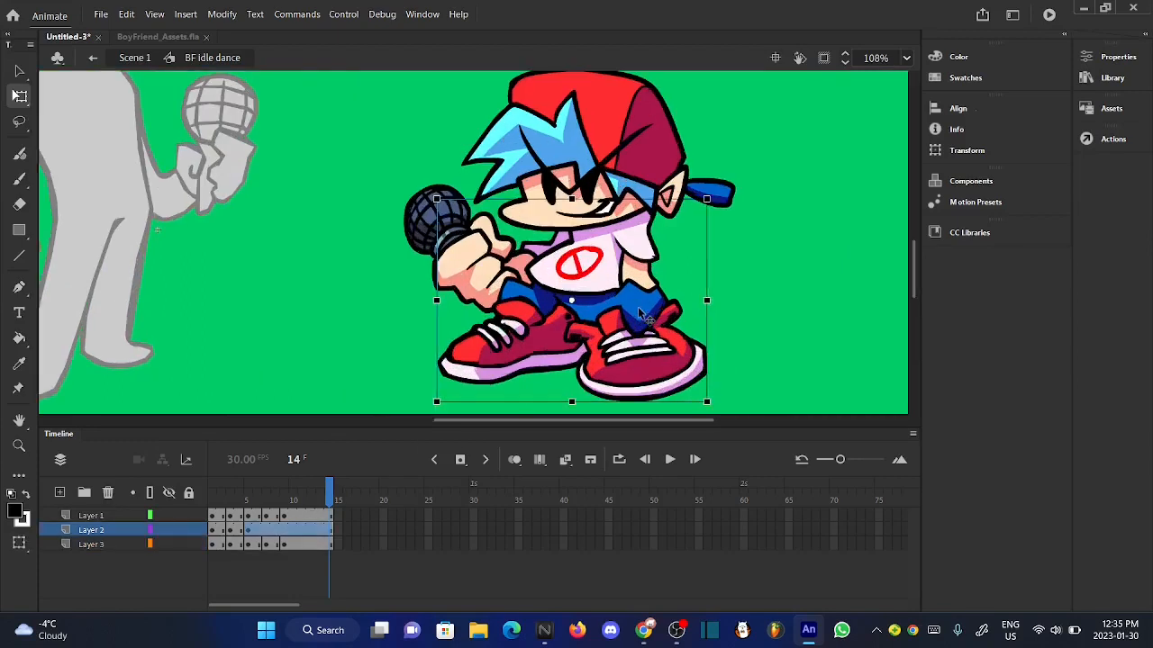
- Isolate Boyfriend's body on Layer 2 by hiding Layers 1 and 3, scrub the opening frames, and show both layers again
left_click_drag(329, 487, 208, 494)
scroll(636, 290, "up", 2)
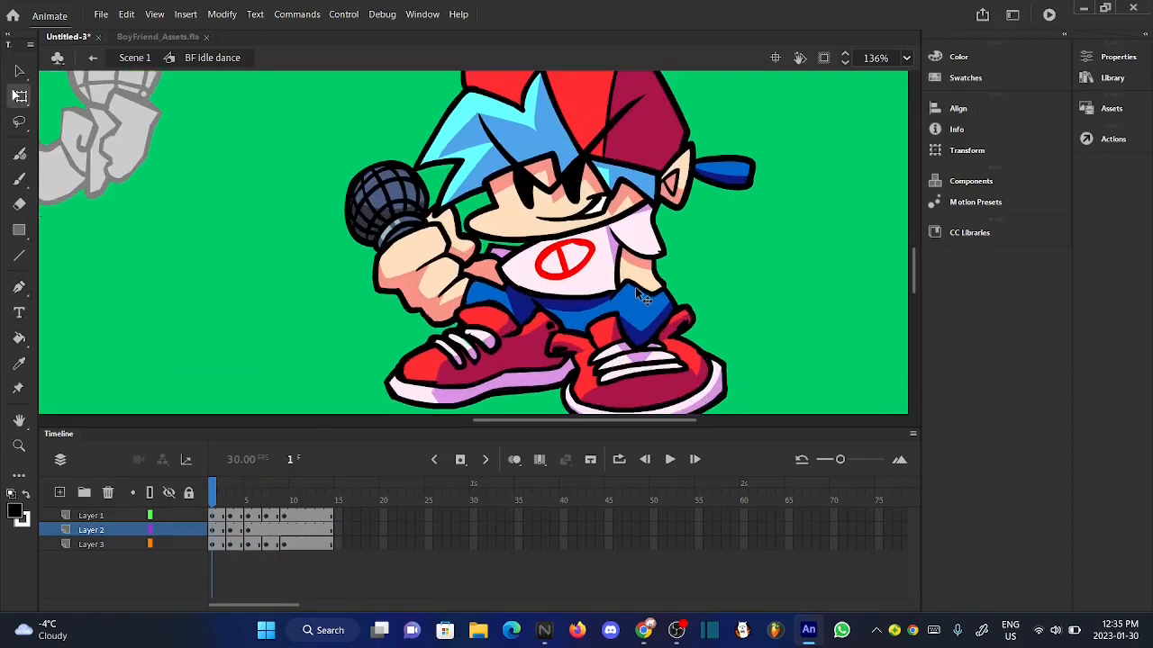
left_click(168, 515)
left_click(168, 544)
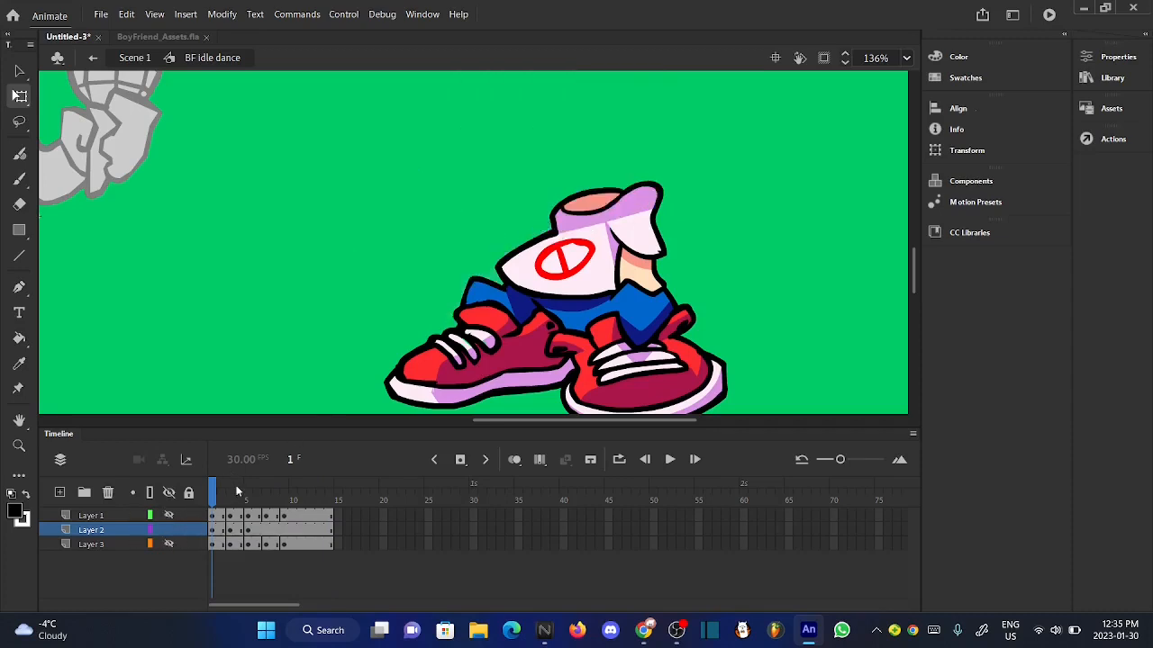
mouse_move(217, 501)
left_mouse_down()
mouse_move(275, 498)
mouse_move(213, 498)
left_mouse_up()
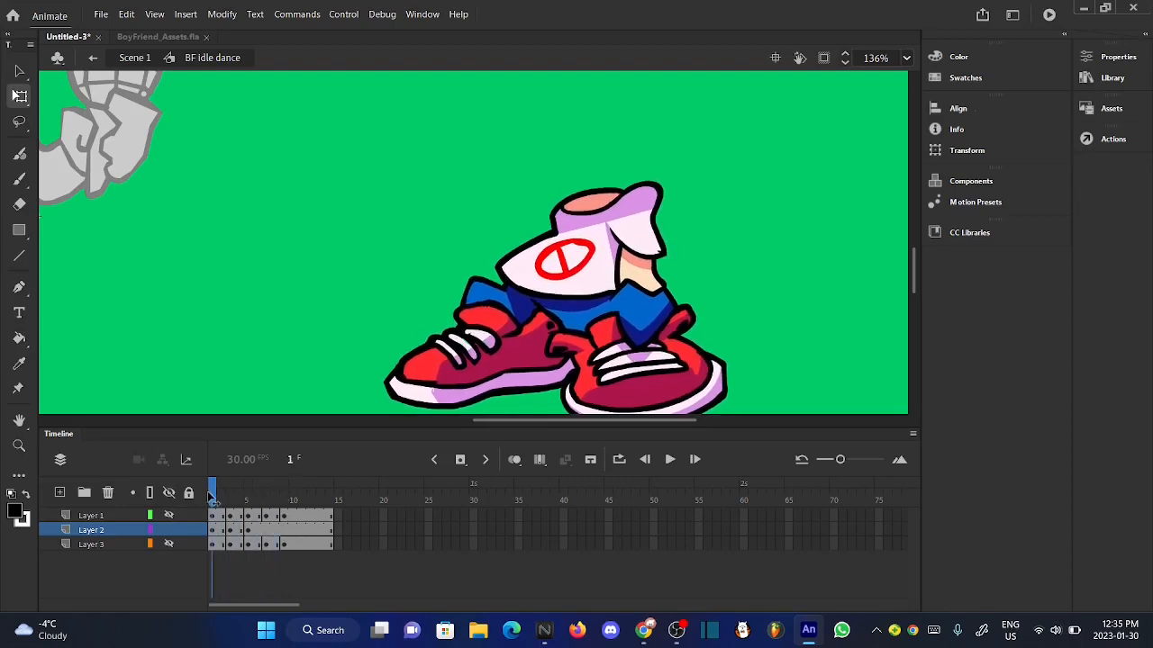
left_click(168, 514)
left_click(168, 544)
scroll(551, 304, "down", 4)
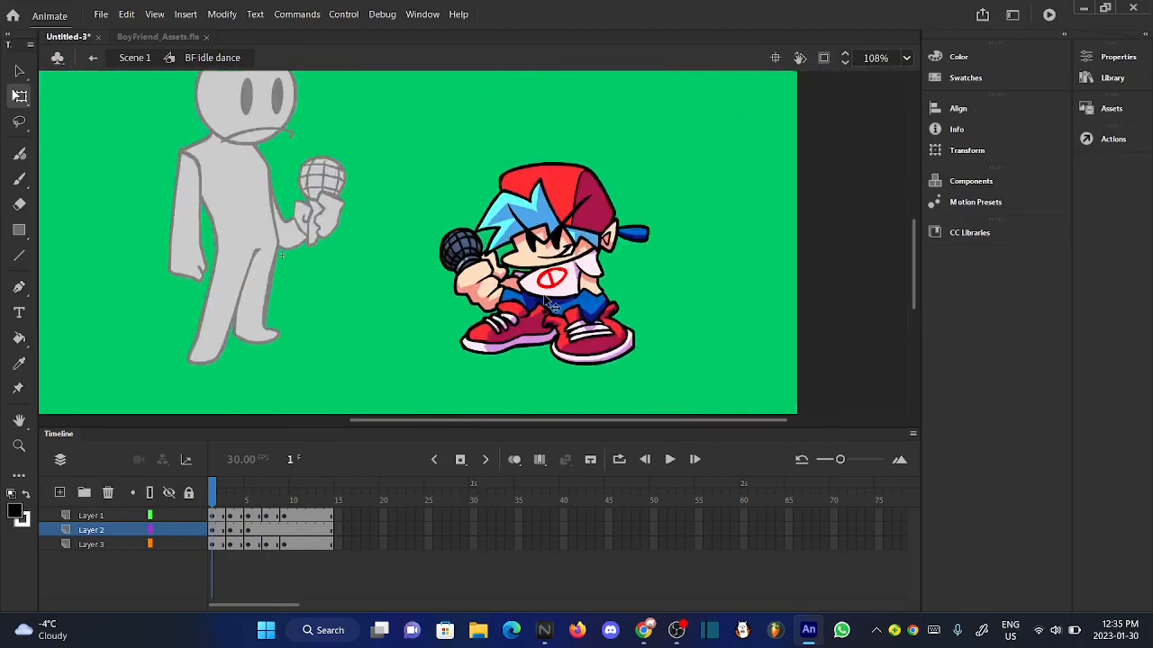
- Open the "guy idle" symbol from Scene 1 and hide every layer except Layer_2, which holds the torso and legs
left_click(135, 57)
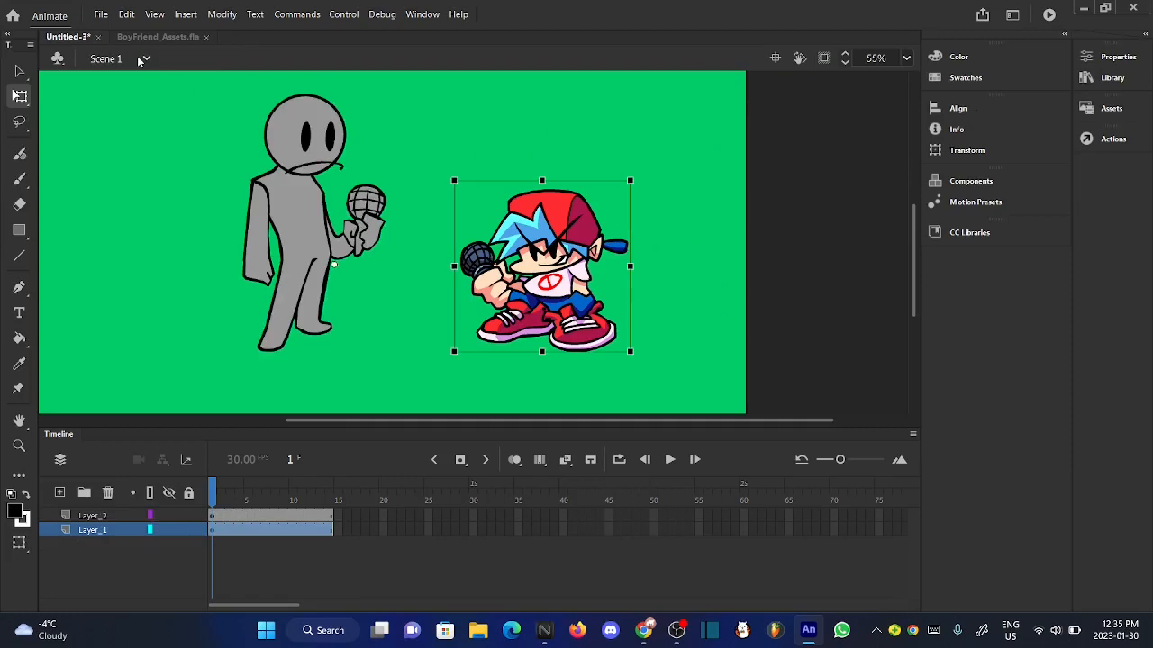
double_click(280, 318)
scroll(174, 330, "up", 3)
left_click(95, 545)
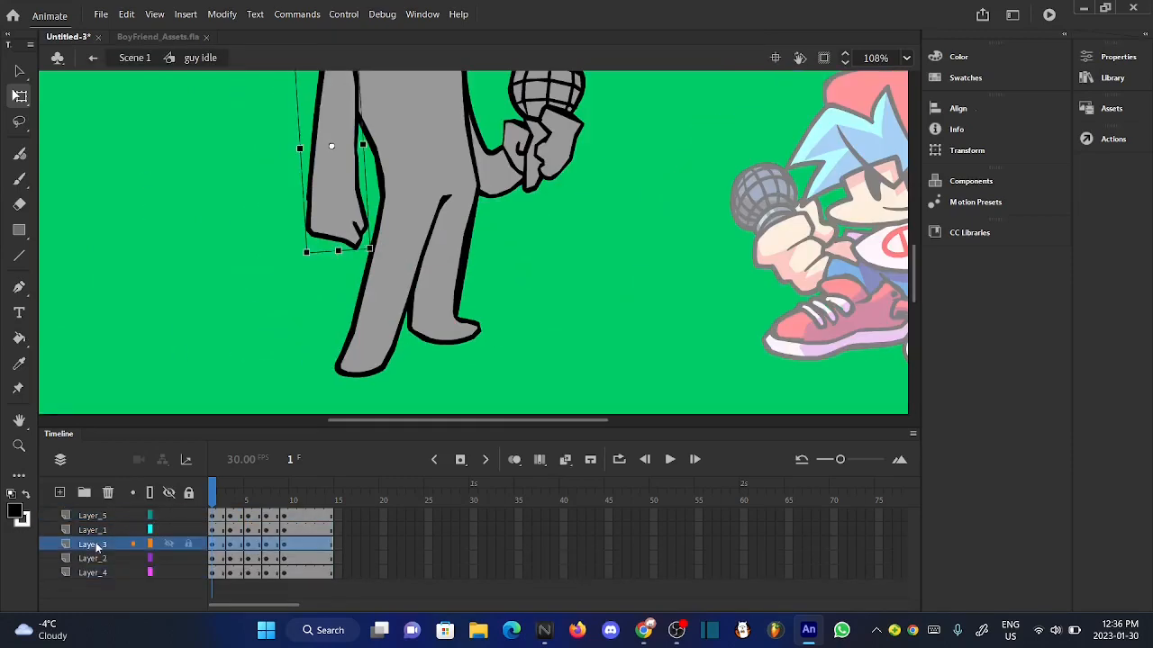
left_click(105, 531)
left_click(99, 558)
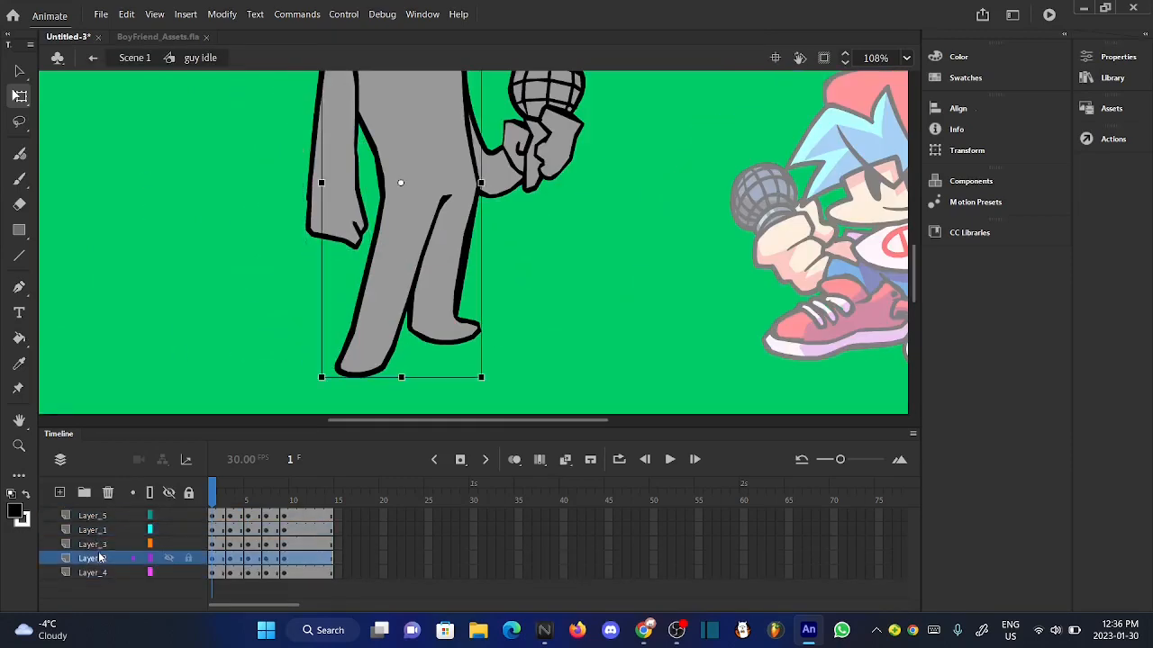
left_click(248, 326)
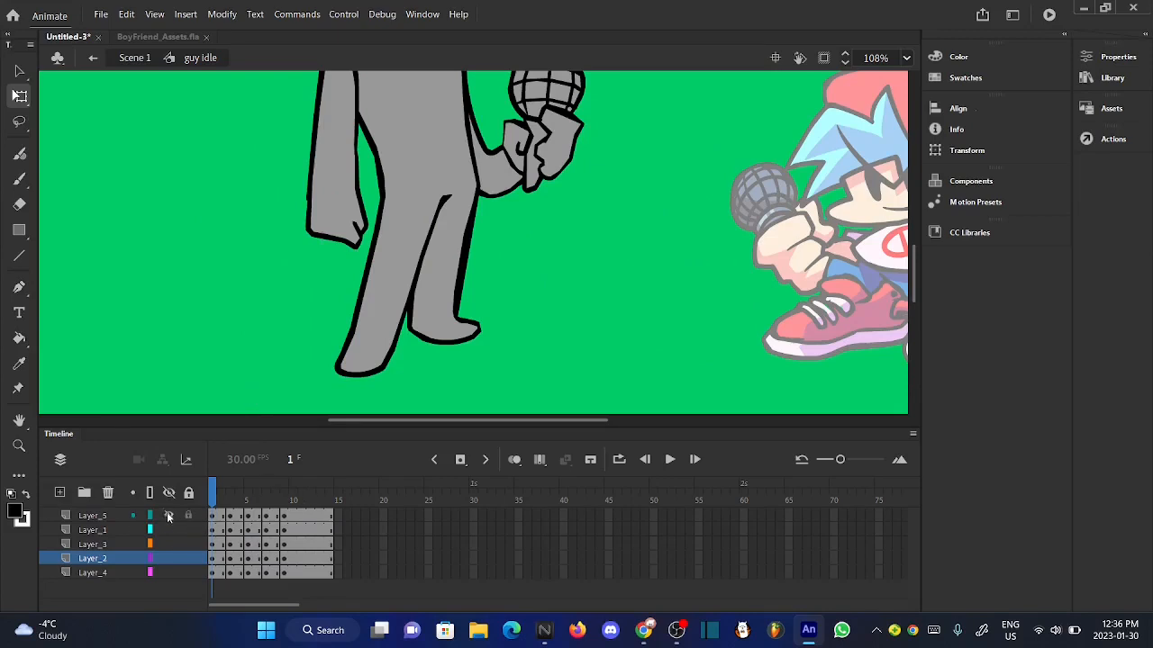
left_click(169, 544)
left_click(168, 573)
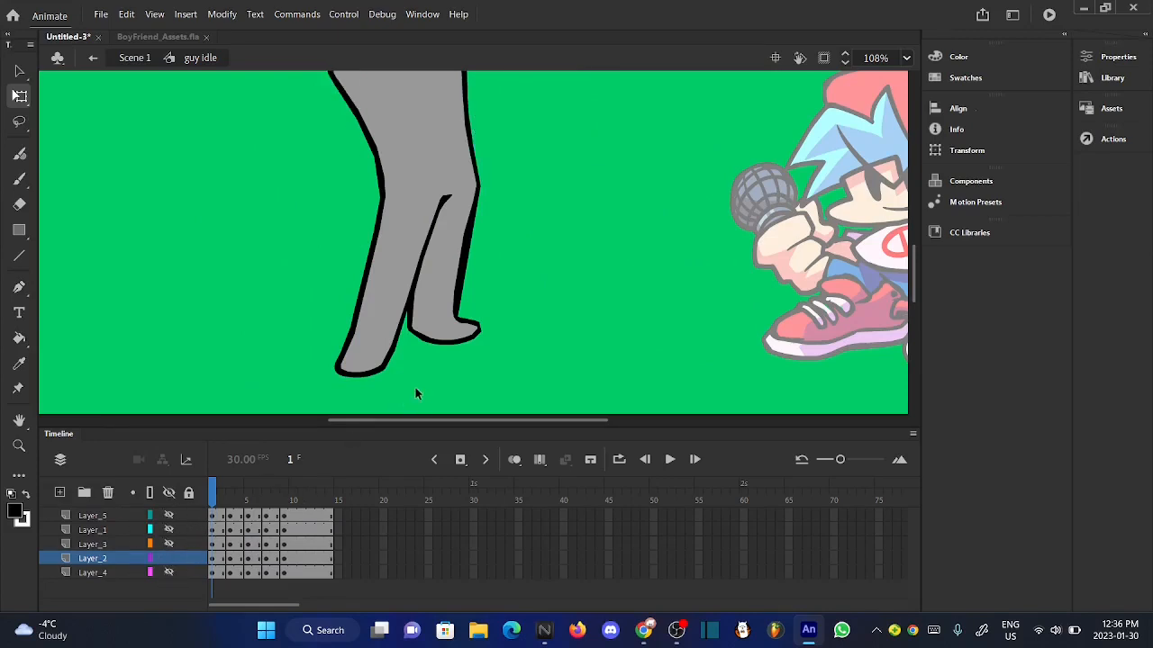
- Compare the body's poses across the frames and remove frames 7 and 8 from Layer_2
scroll(415, 387, "down", 2)
scroll(411, 389, "up", 2)
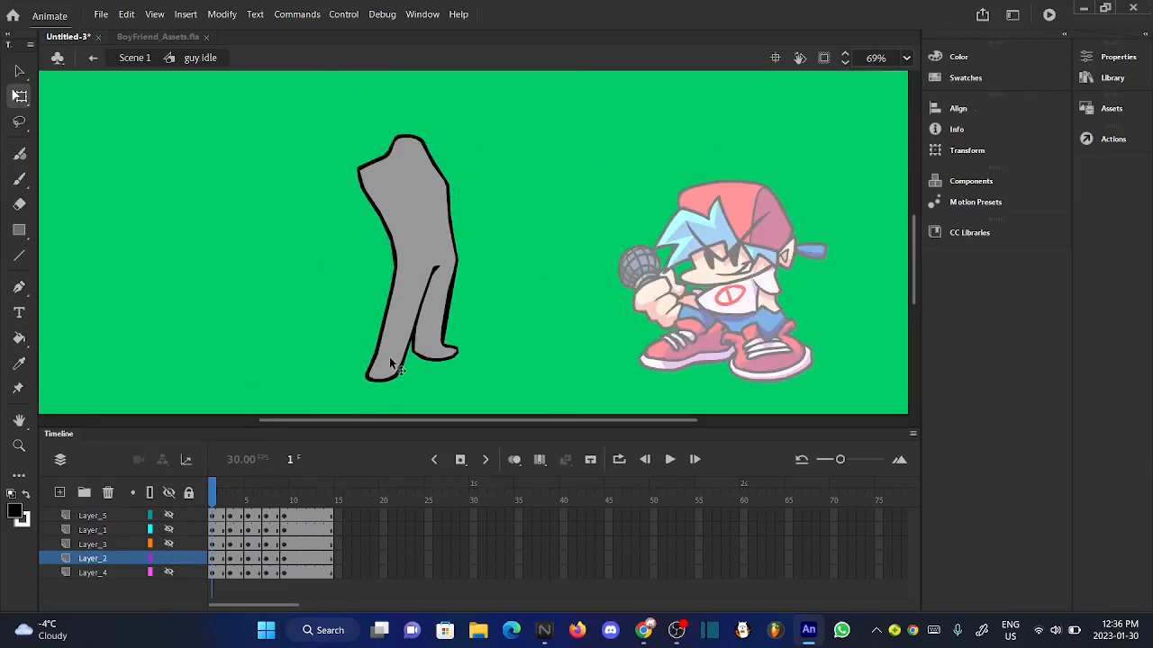
left_click(293, 500)
left_click(254, 500)
left_click_drag(290, 500, 251, 499)
left_click(291, 501)
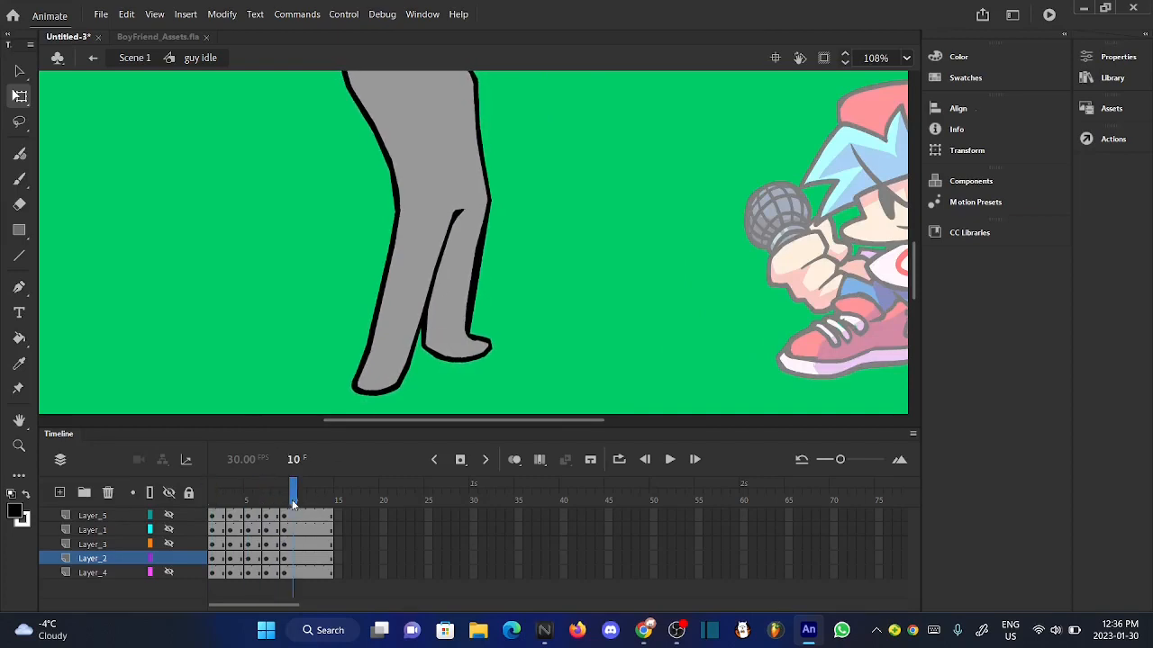
left_click(261, 501)
left_click(267, 560)
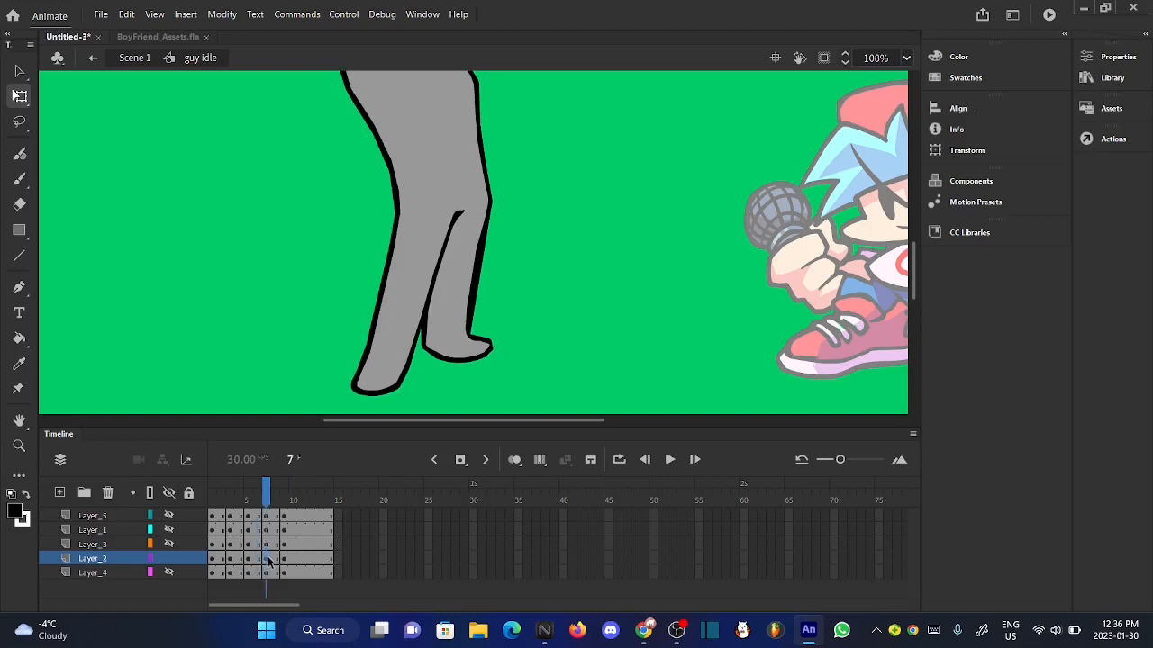
right_click(275, 560)
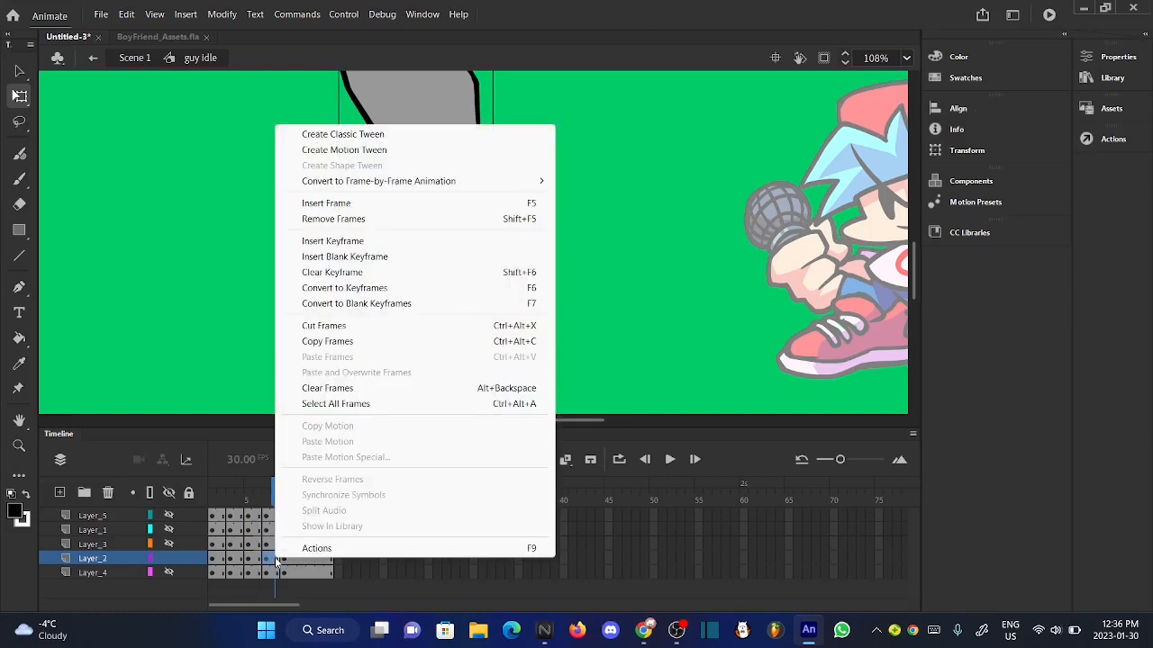
left_click(360, 219)
- Check the shortened body animation and remove the first two-frame pose from Layer_2
left_click(239, 264)
left_click_drag(279, 491, 254, 494)
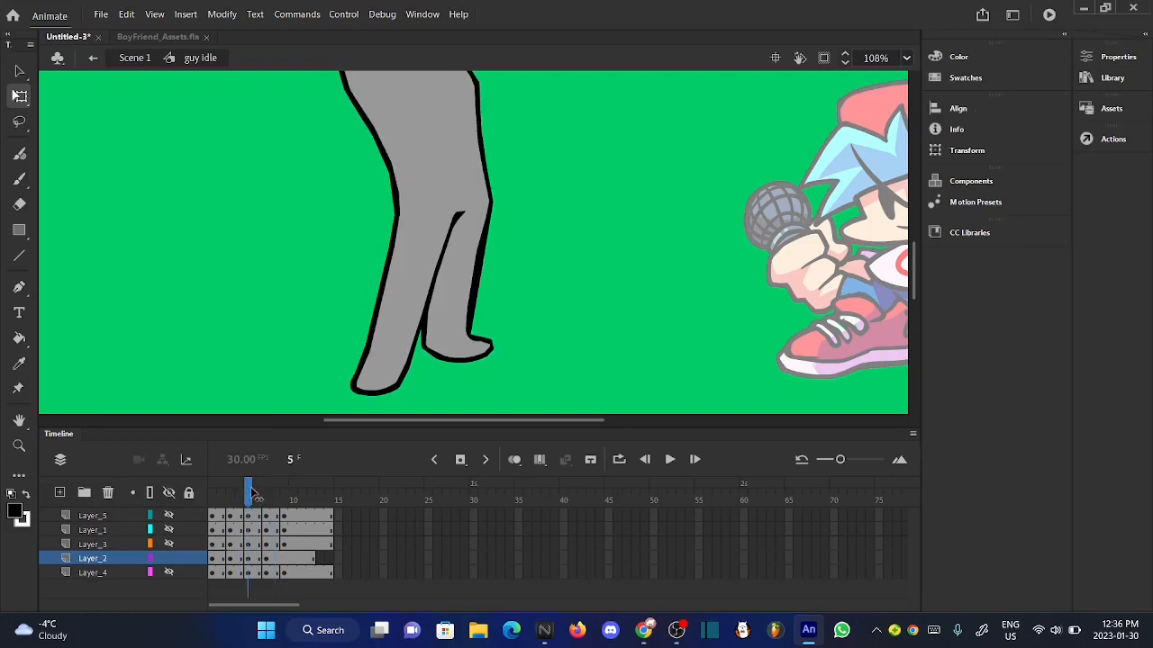
left_click(219, 566)
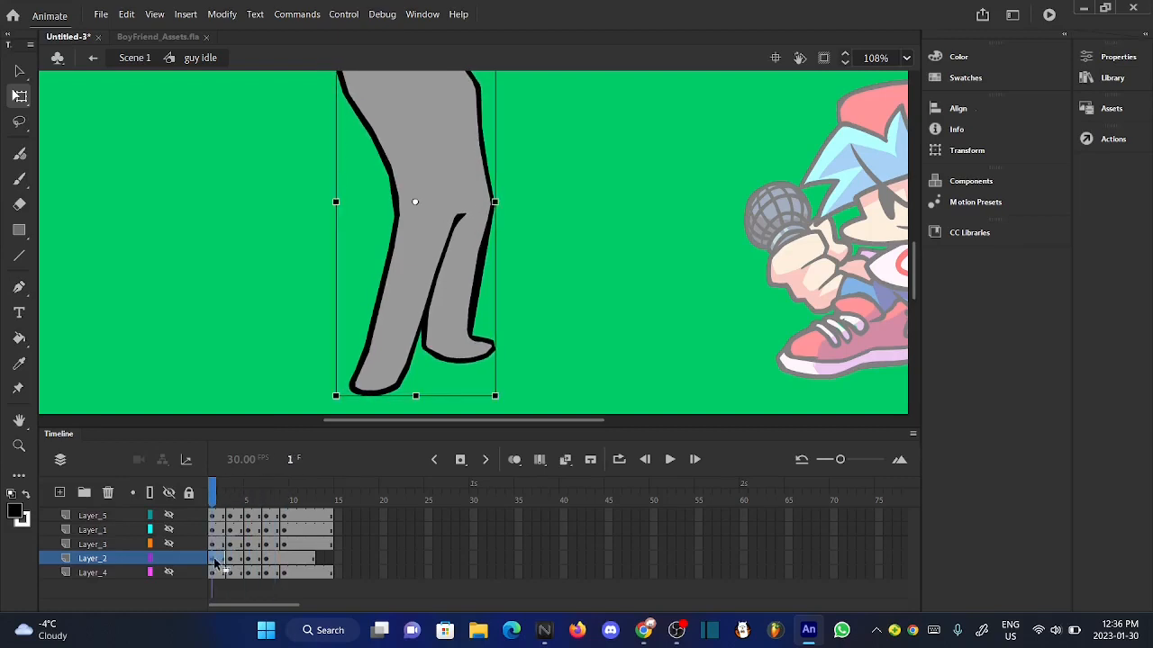
right_click(217, 564)
left_click(322, 220)
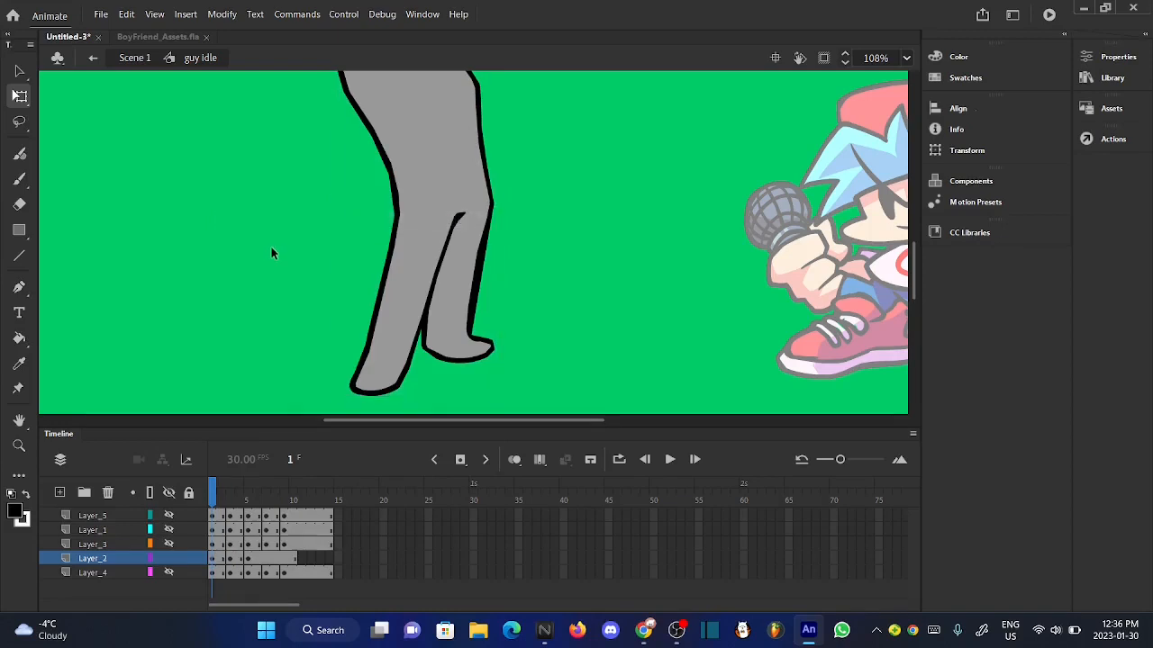
- Extend Layer_2's last pose so it holds through frame 14, and play the body animation from frame 1
left_click(291, 559)
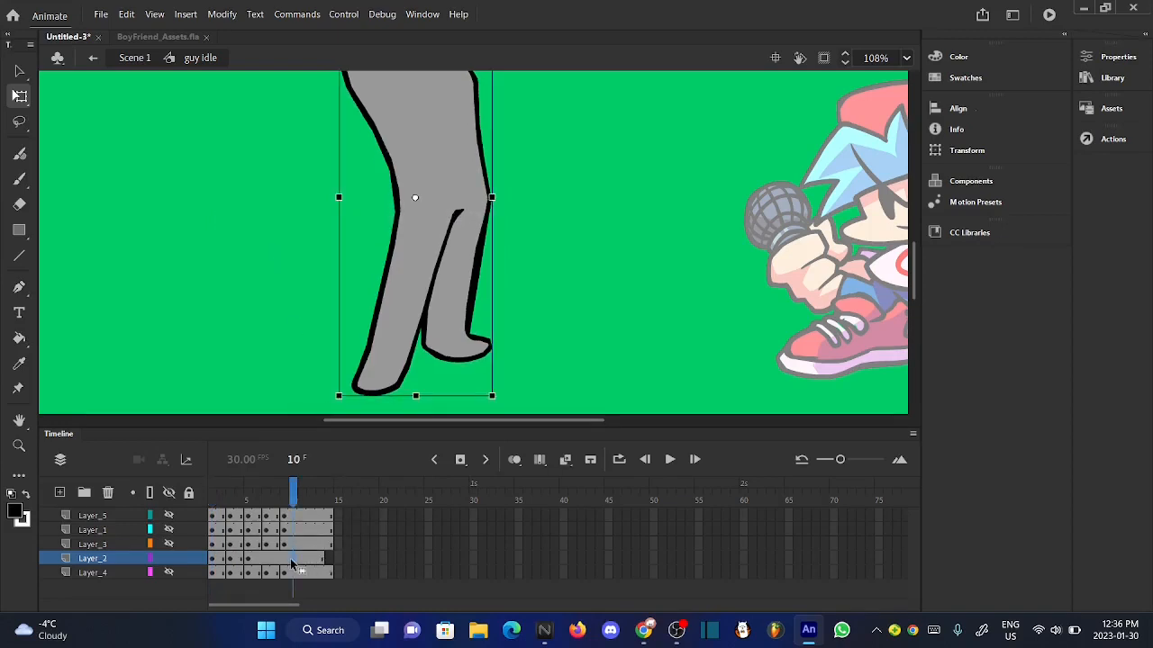
key("F5")
left_click(266, 349)
left_click_drag(275, 493, 179, 490)
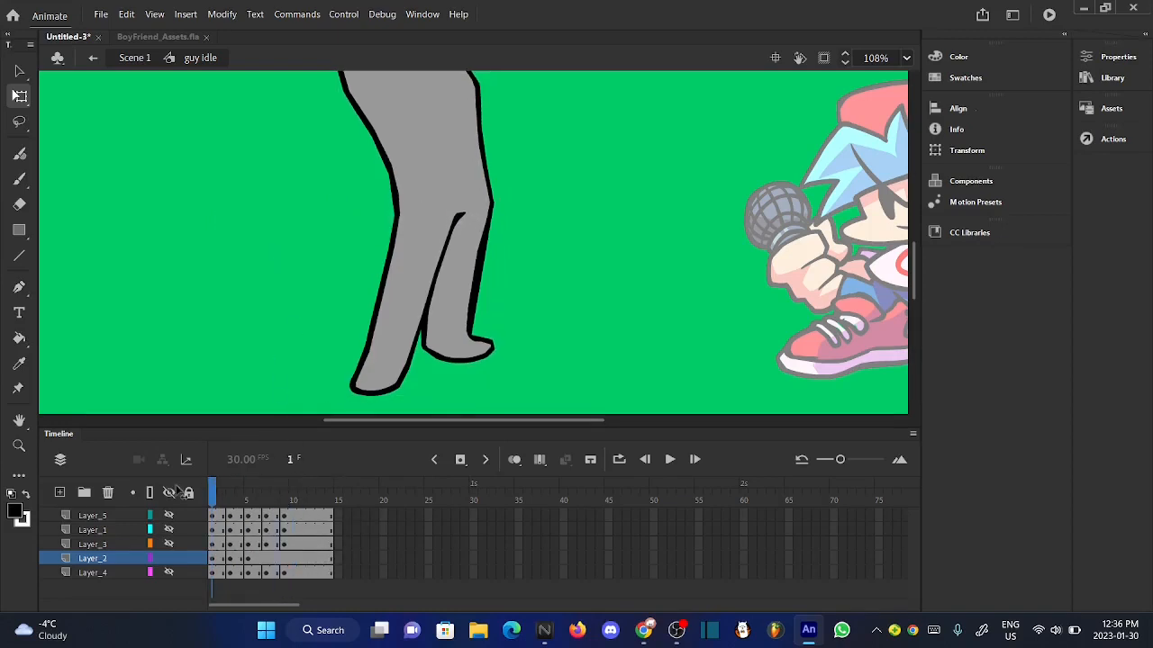
scroll(529, 339, "down", 2)
left_click(670, 459)
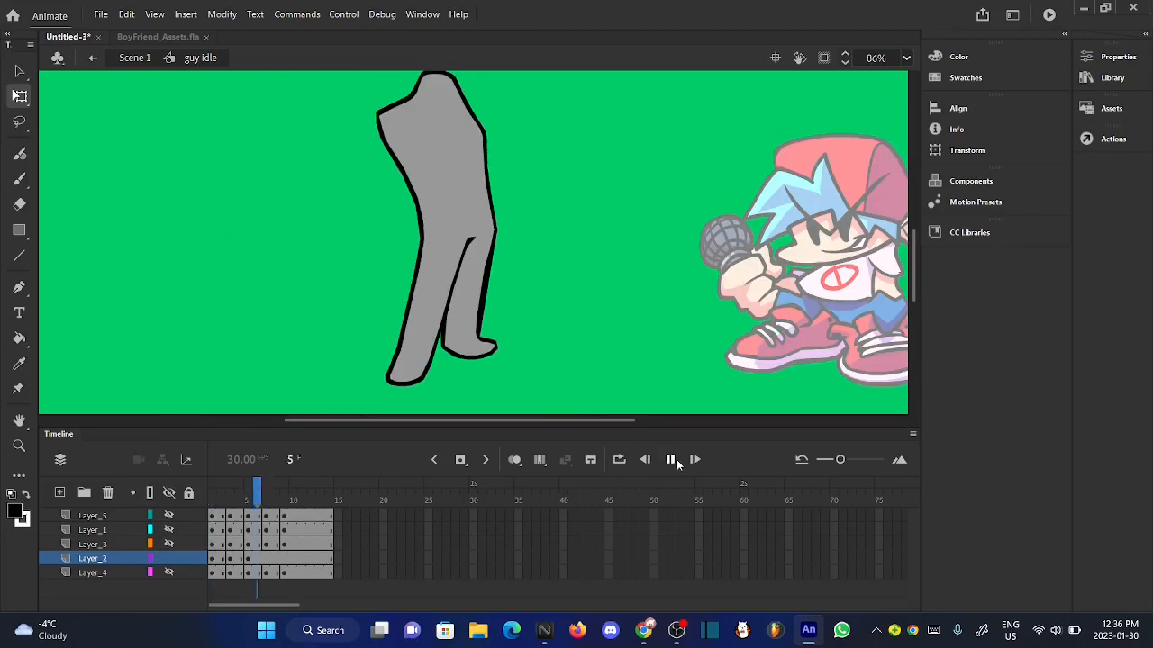
left_click(678, 462)
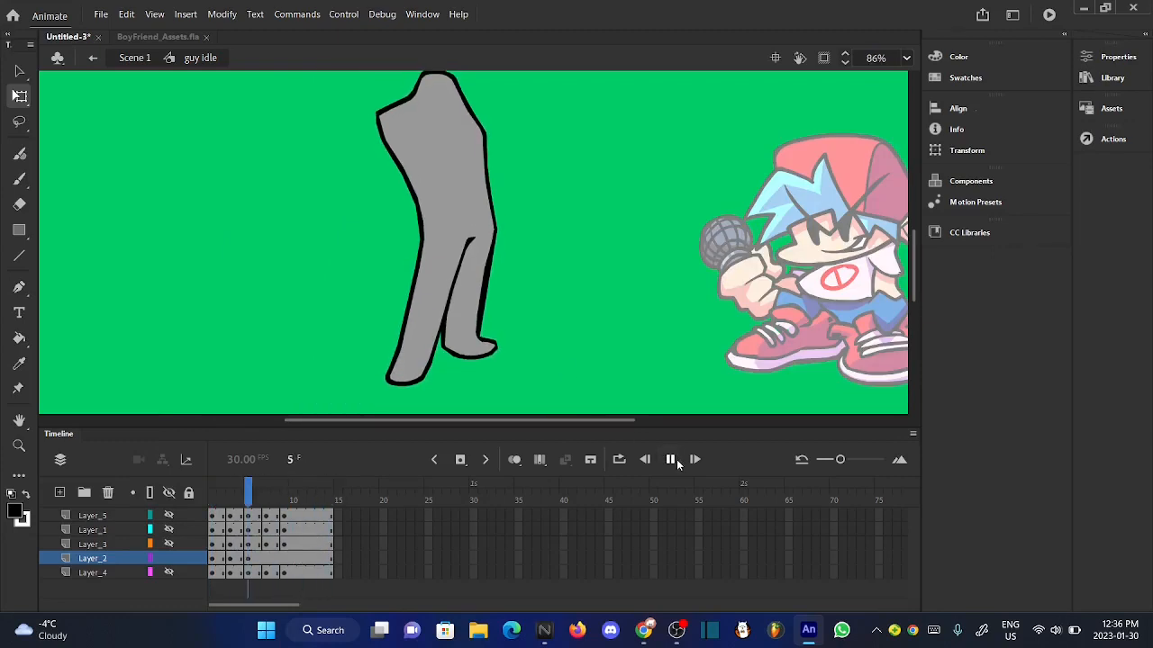
- Show the character's four hidden layers again
left_click(169, 515)
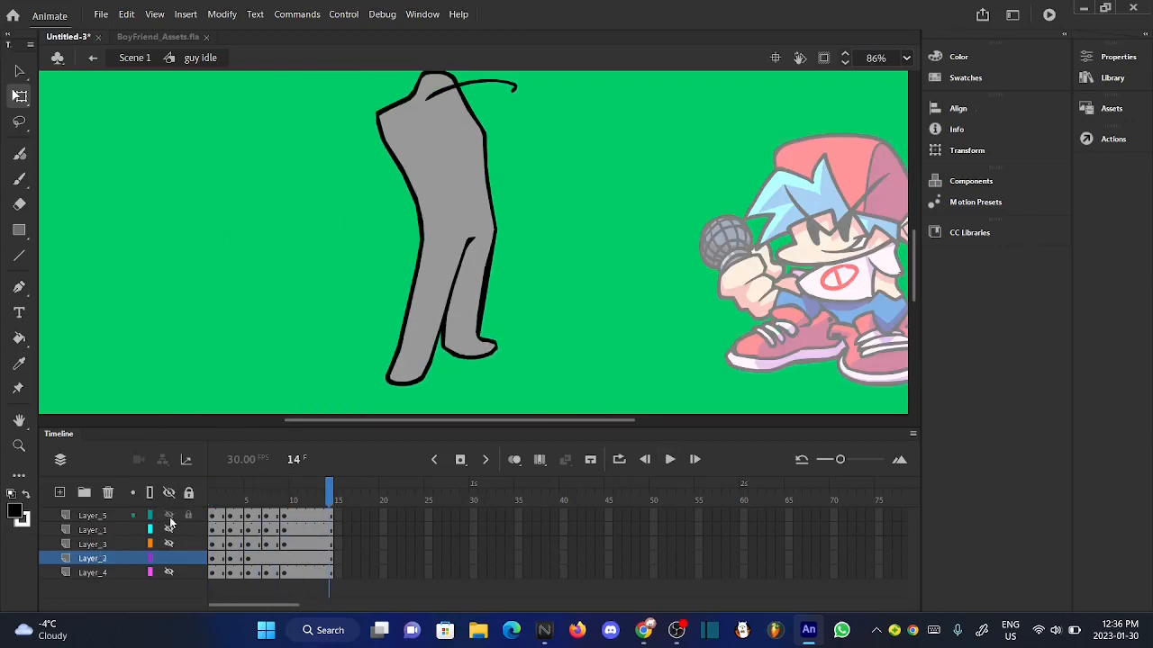
scroll(419, 352, "up", 2)
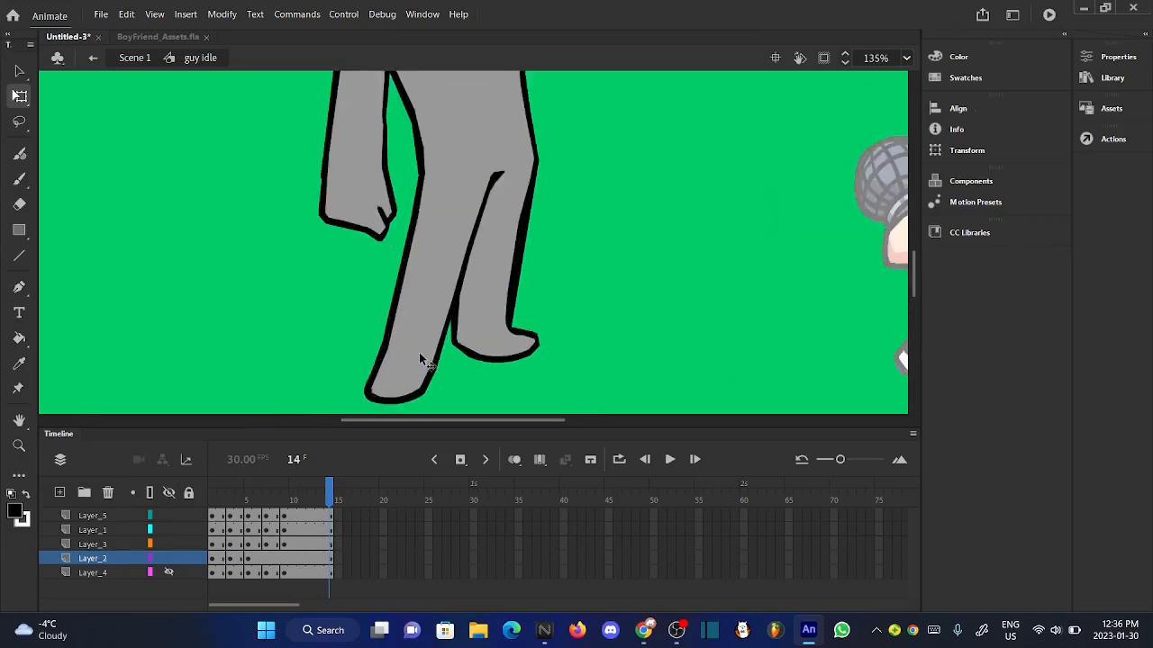
scroll(422, 360, "down", 4)
left_click(169, 574)
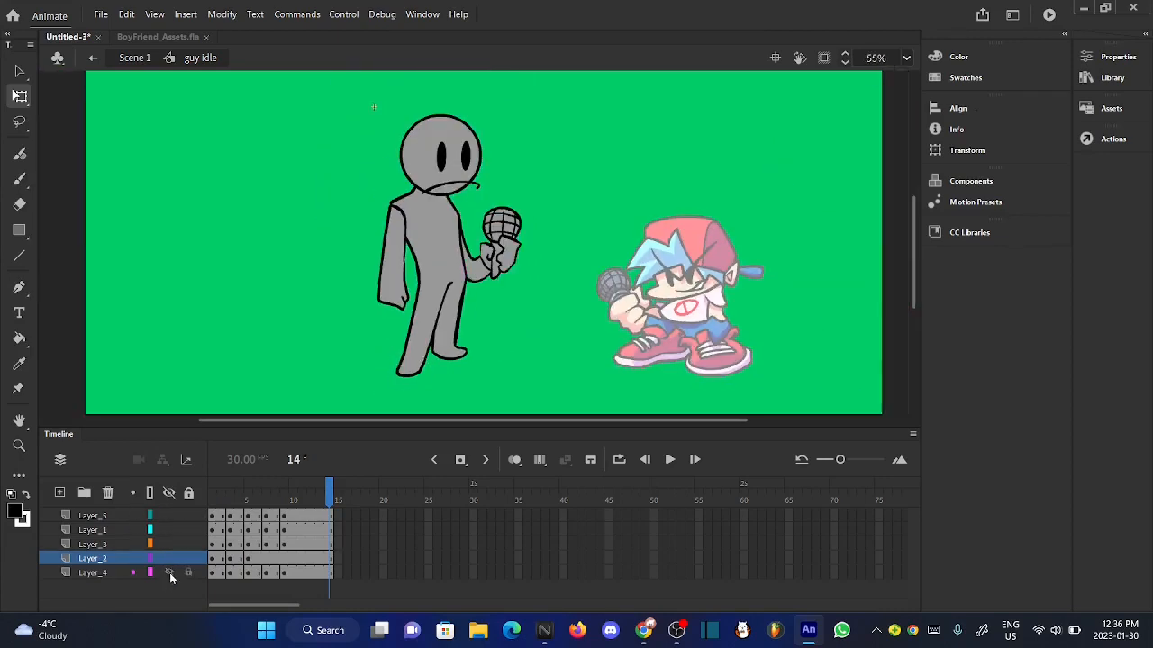
- Hide the two arm layers, Layer_4 and Layer_3, and examine the character's head on its body
scroll(506, 234, "up", 1)
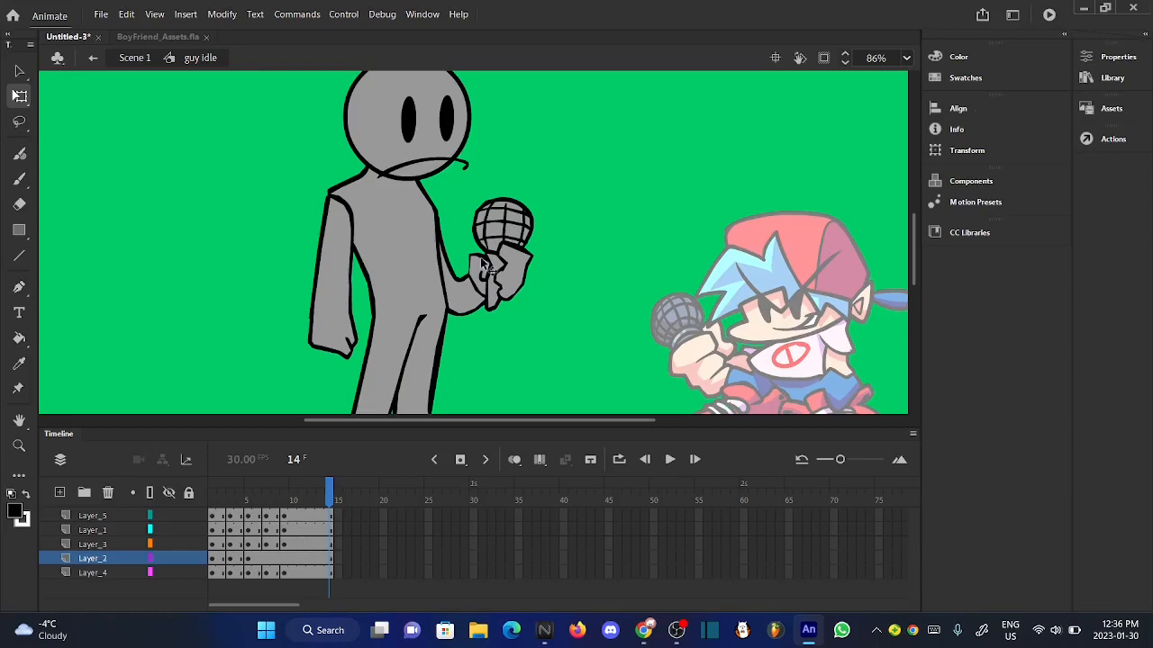
scroll(486, 267, "down", 1)
left_click(169, 572)
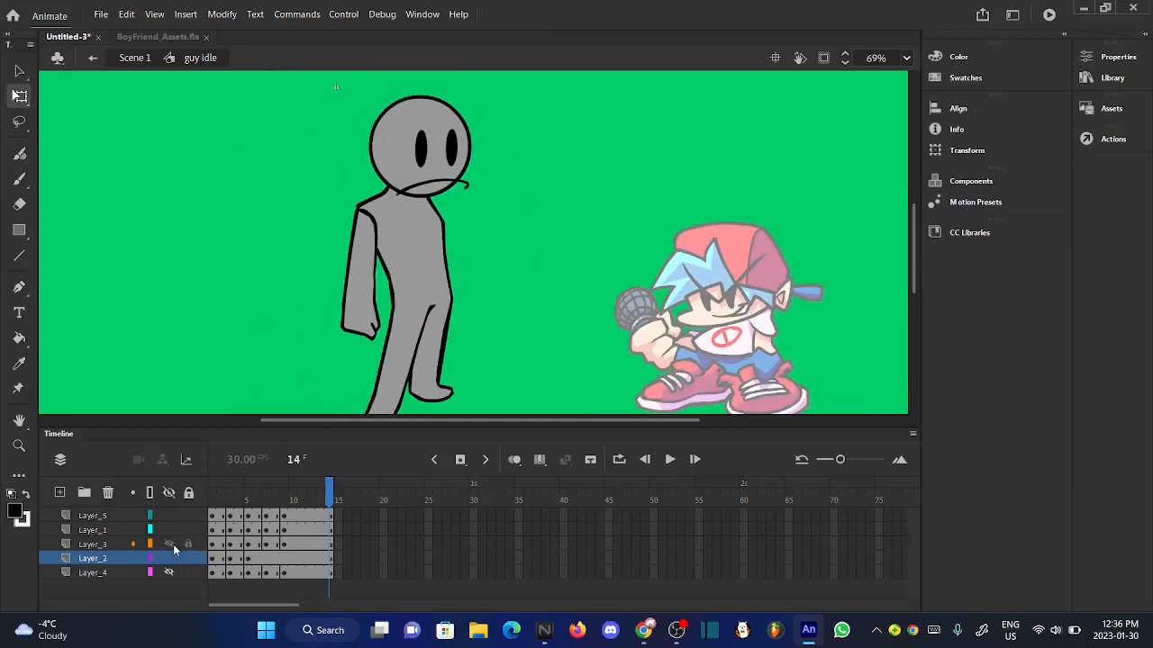
left_click(170, 544)
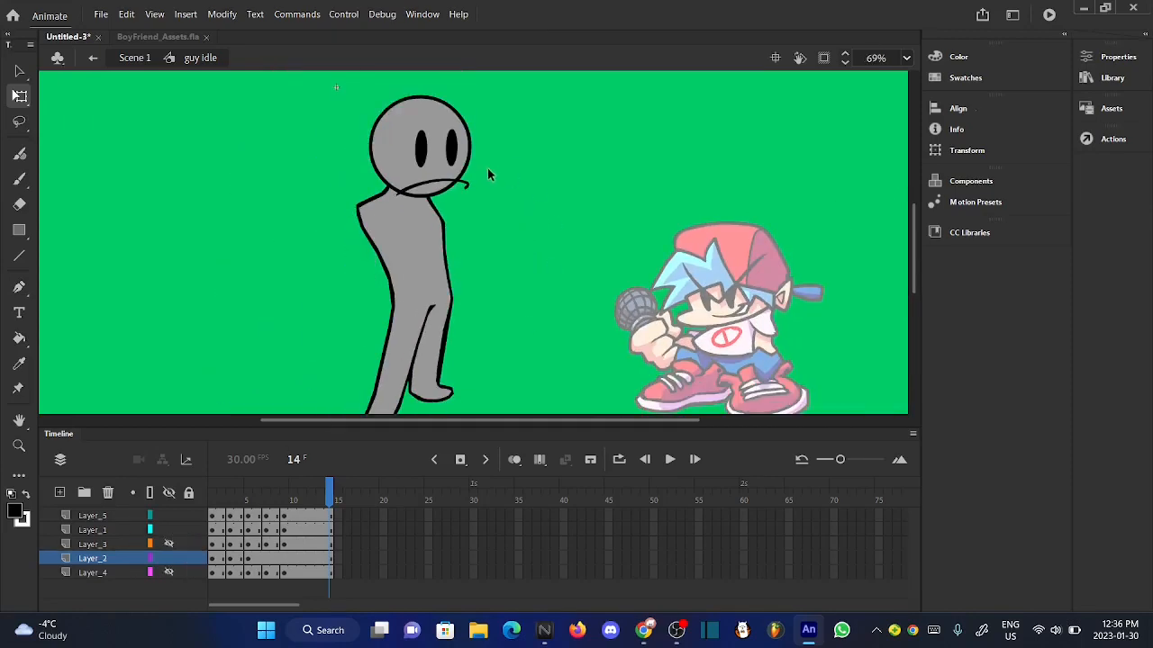
scroll(486, 168, "up", 3)
scroll(486, 168, "down", 3)
- Open the "BF idle dance" symbol from Scene 1 and compare Boyfriend's head up close at frames 14 and 2
left_click(129, 57)
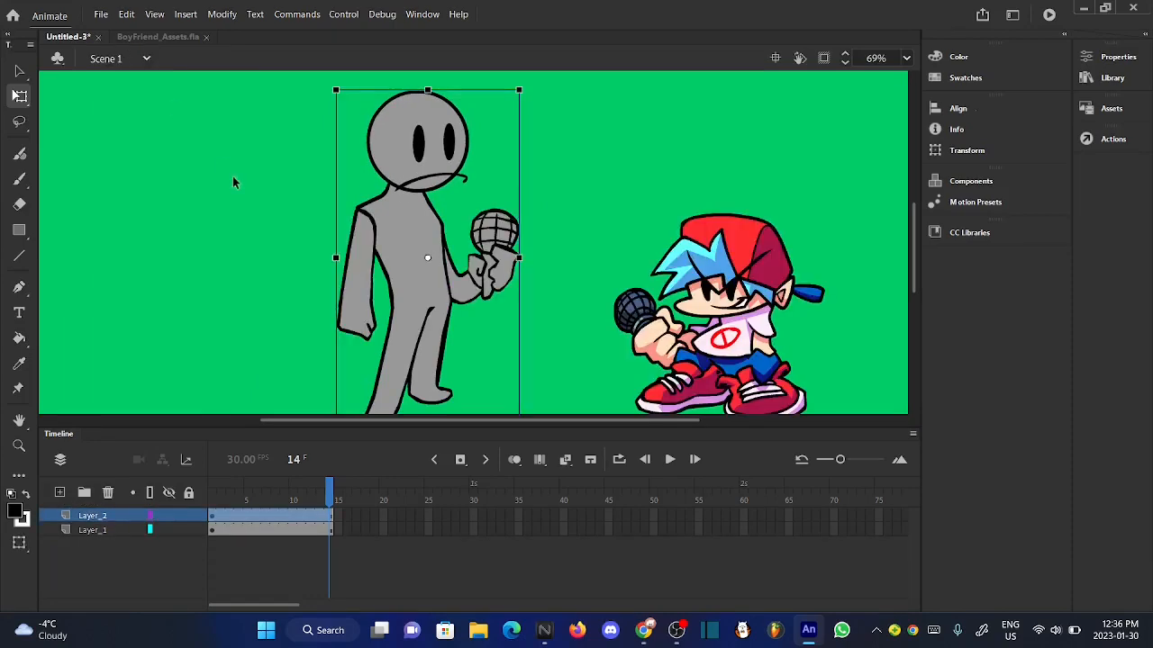
left_click(232, 182)
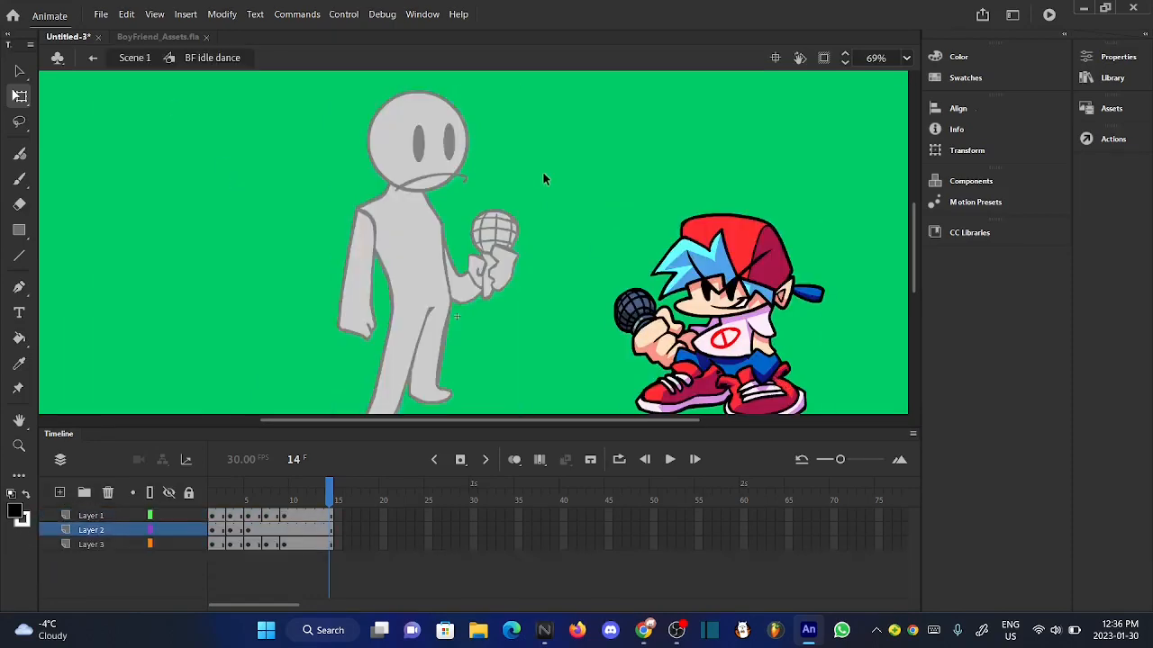
scroll(811, 337, "up", 3)
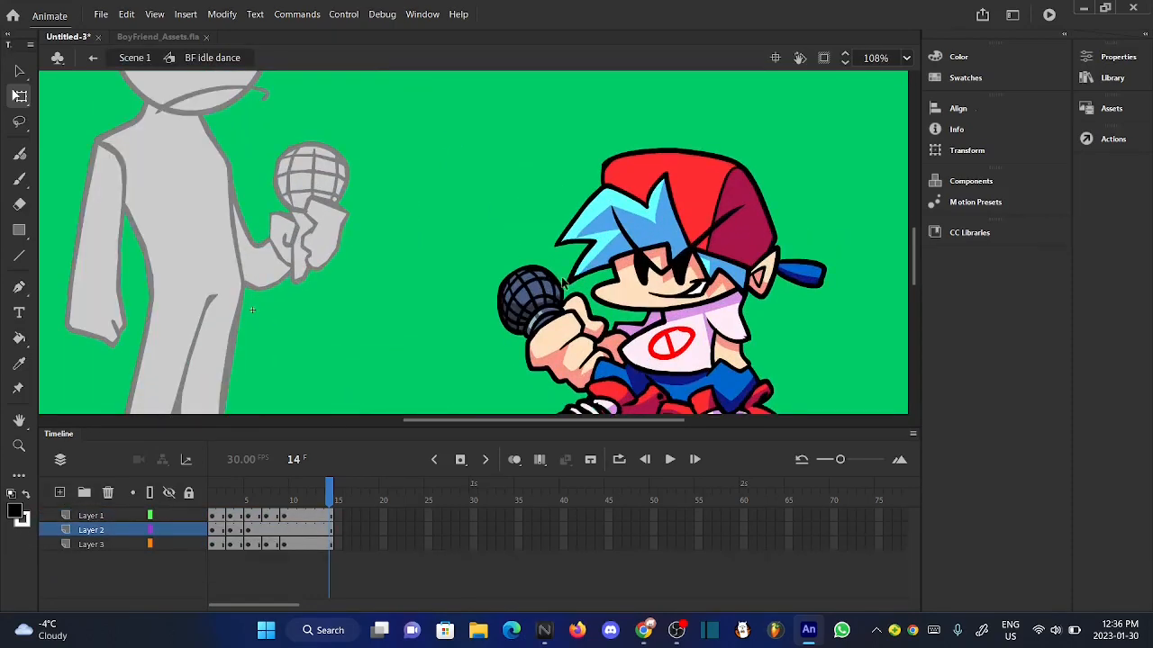
scroll(781, 223, "up", 3)
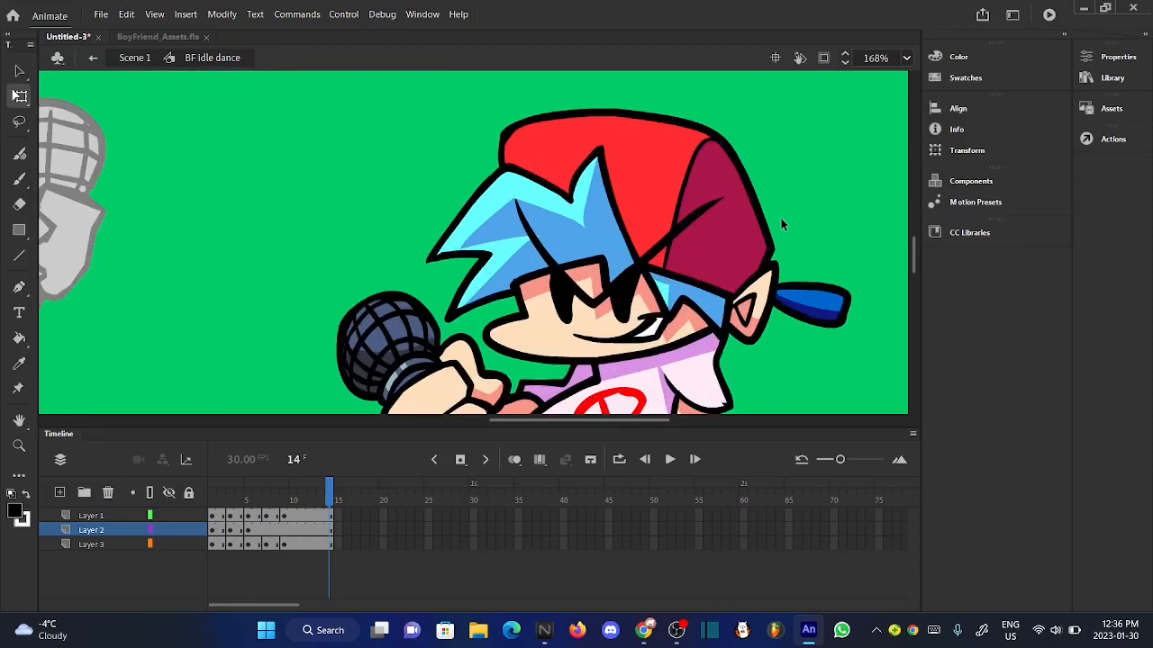
left_click(221, 498)
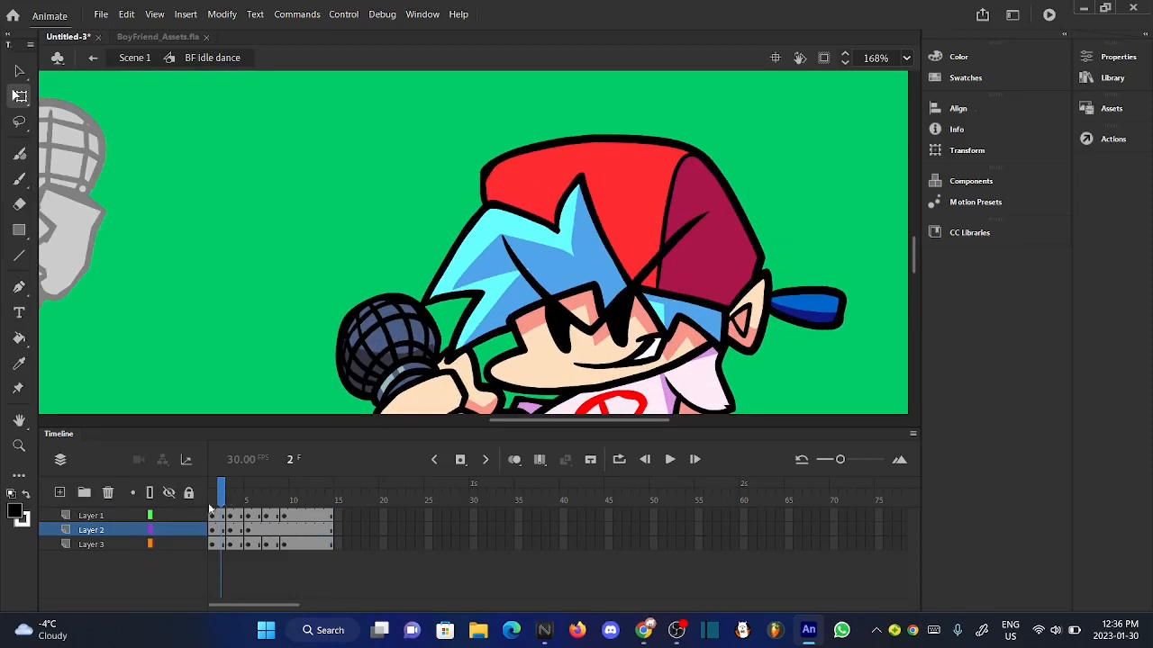
- Isolate Boyfriend's head by hiding Layers 2 and 3, and play its motion from frame 1
left_click(170, 530)
left_click(169, 545)
scroll(529, 239, "down", 2)
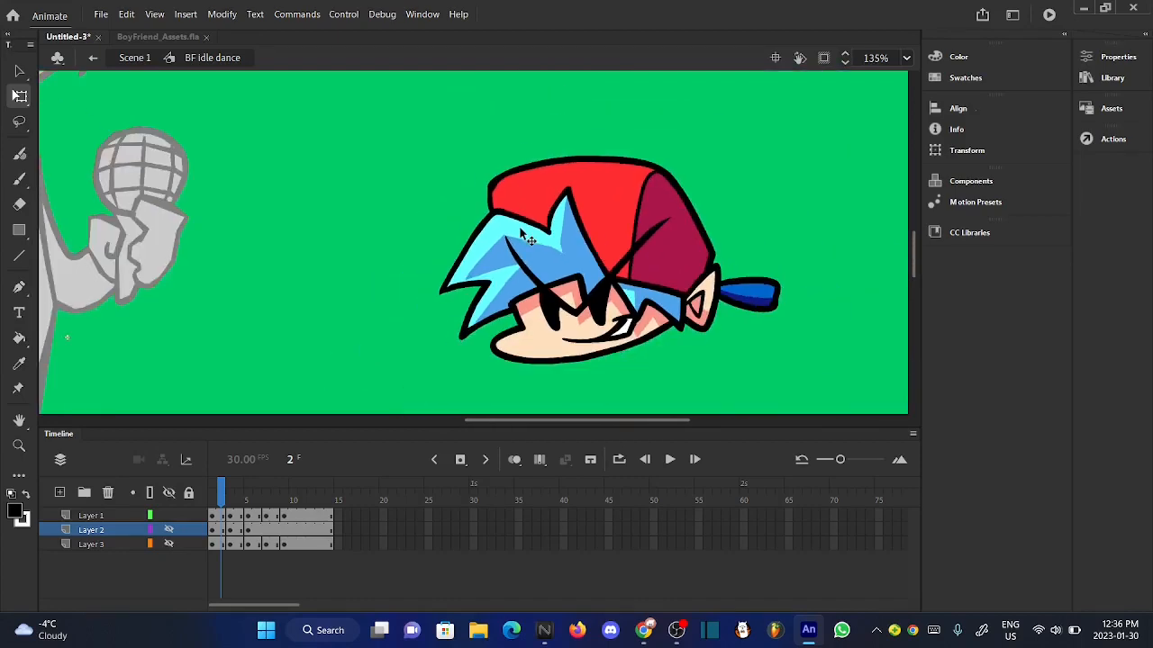
scroll(649, 266, "up", 3)
scroll(465, 245, "down", 3)
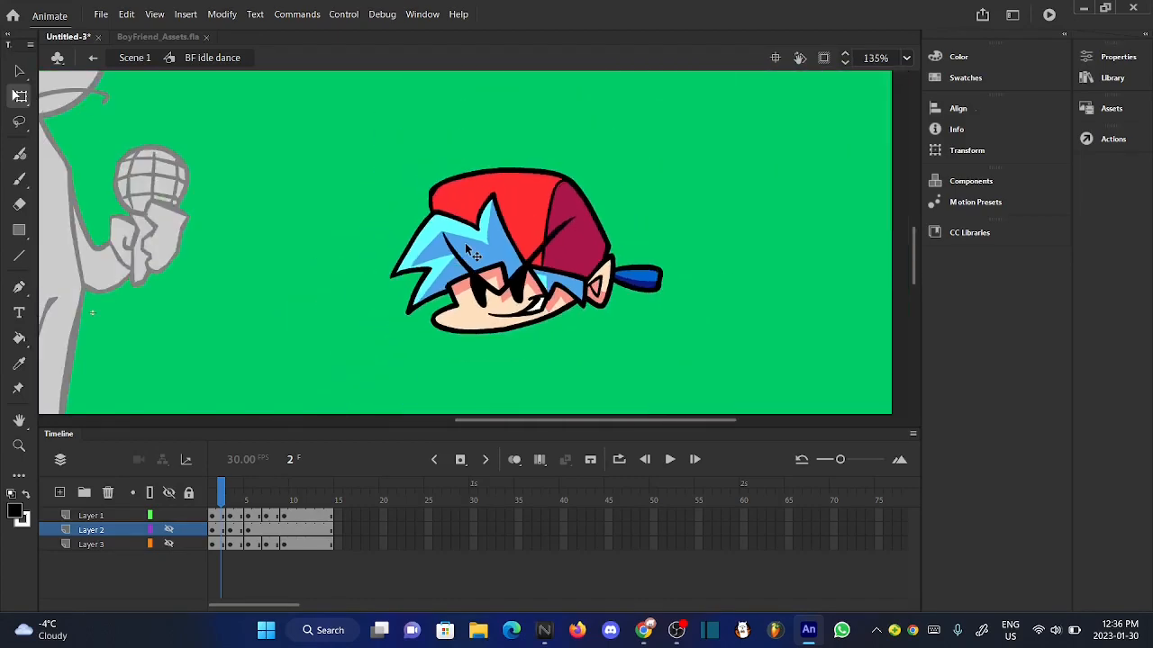
mouse_move(226, 494)
left_mouse_down()
mouse_move(281, 494)
mouse_move(206, 499)
left_mouse_up()
left_click(677, 464)
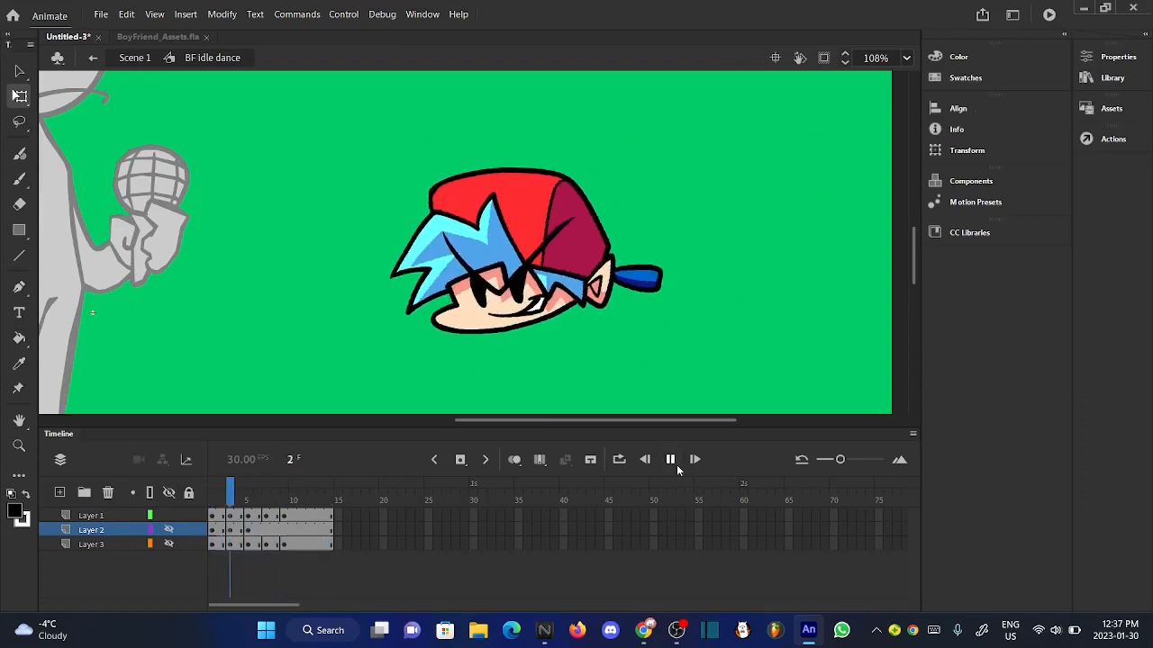
- Show Boyfriend's Layers 2 and 3 again and return to Scene 1
left_click(168, 530)
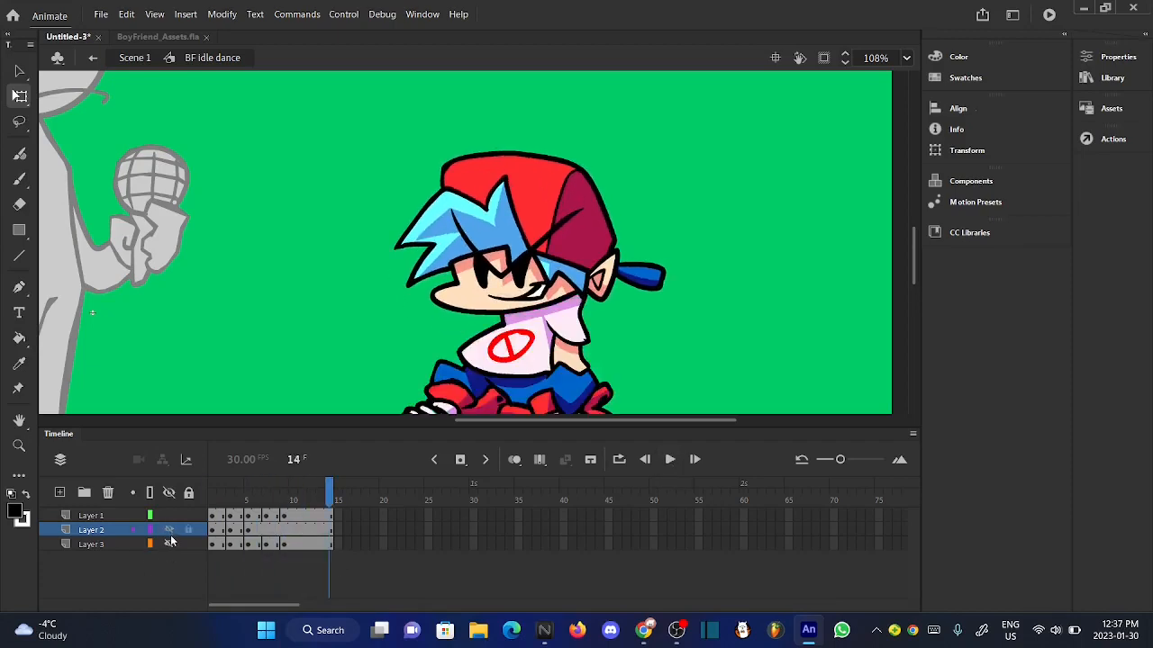
left_click(168, 543)
scroll(611, 349, "down", 5)
left_click(134, 57)
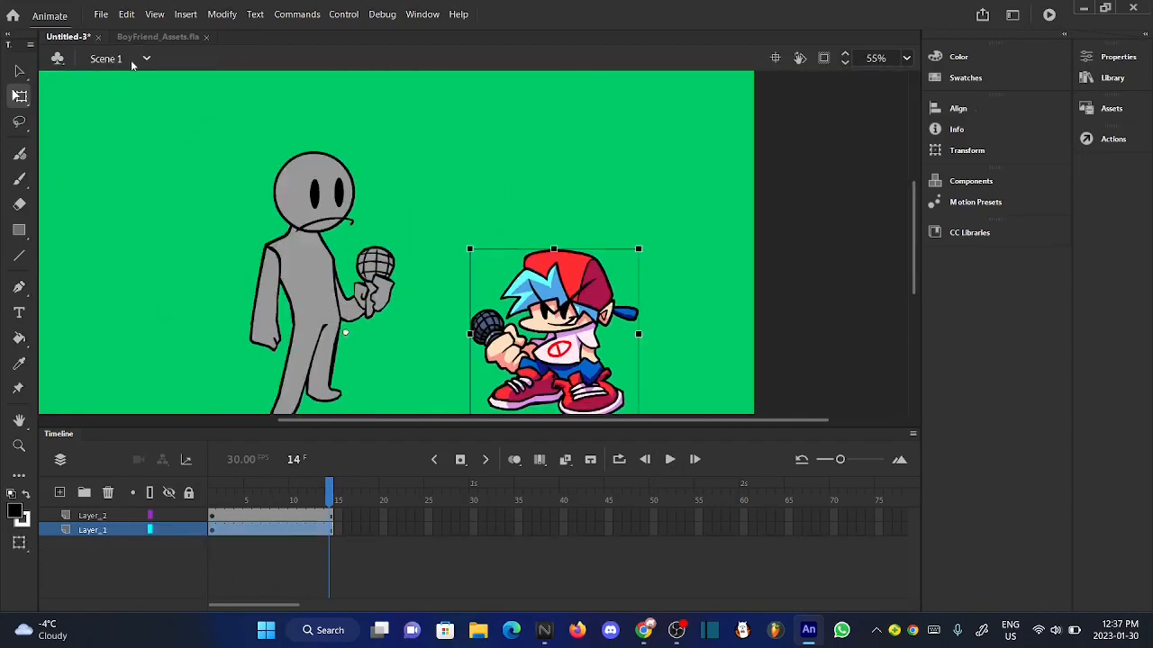
- Open the "guy idle" symbol and tilt the character's whole head slightly clockwise at frame 3
left_click(231, 235)
double_click(271, 189)
scroll(269, 187, "up", 5)
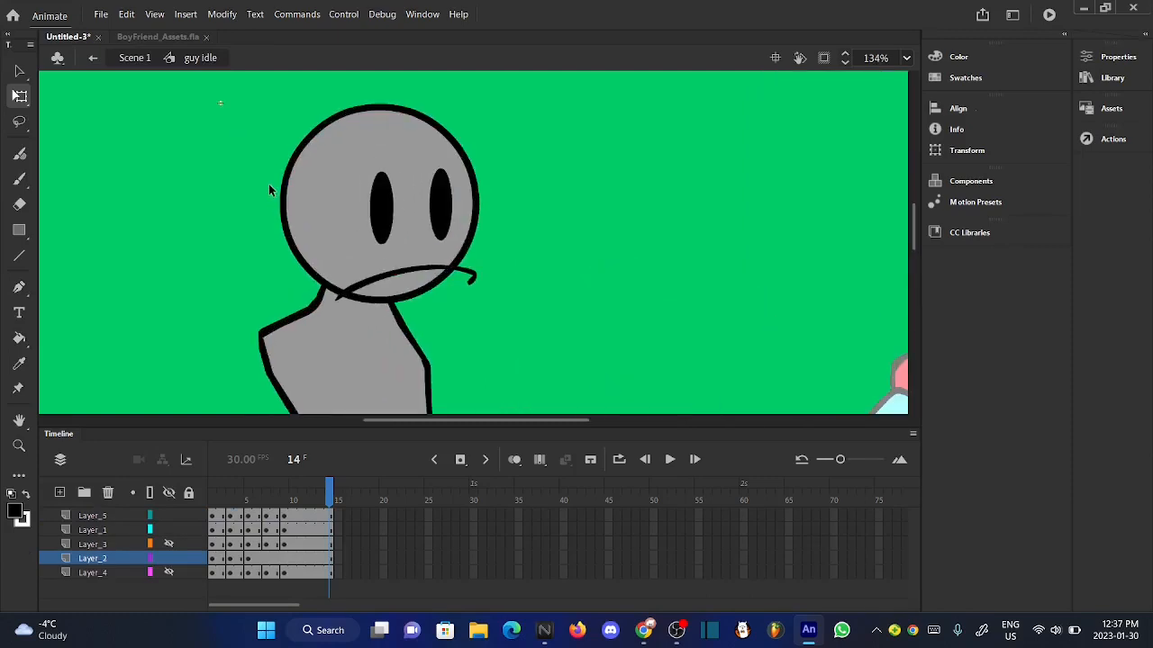
left_click_drag(216, 493, 232, 494)
left_click_drag(275, 113, 510, 273)
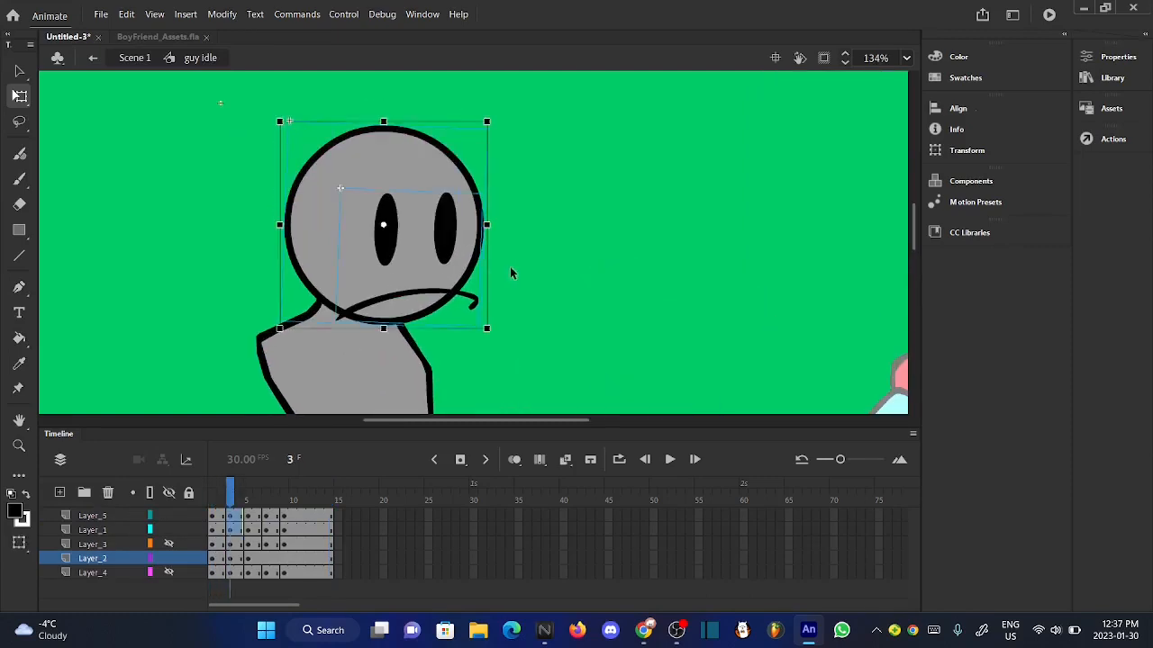
scroll(455, 135, "up", 5)
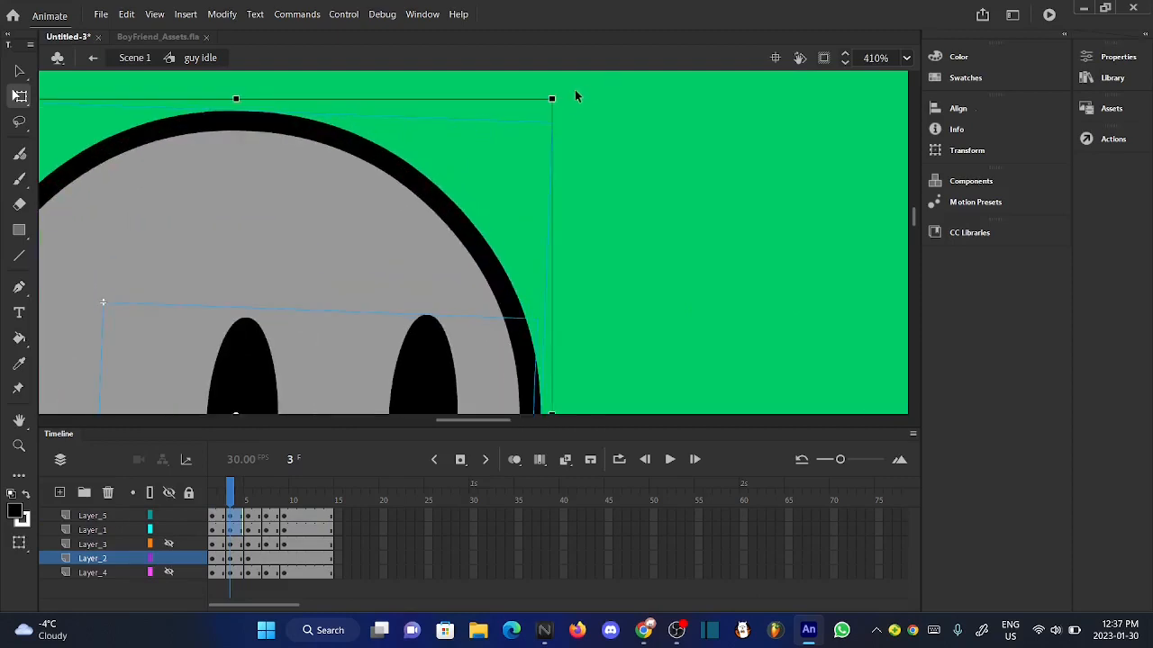
left_click_drag(562, 105, 567, 111)
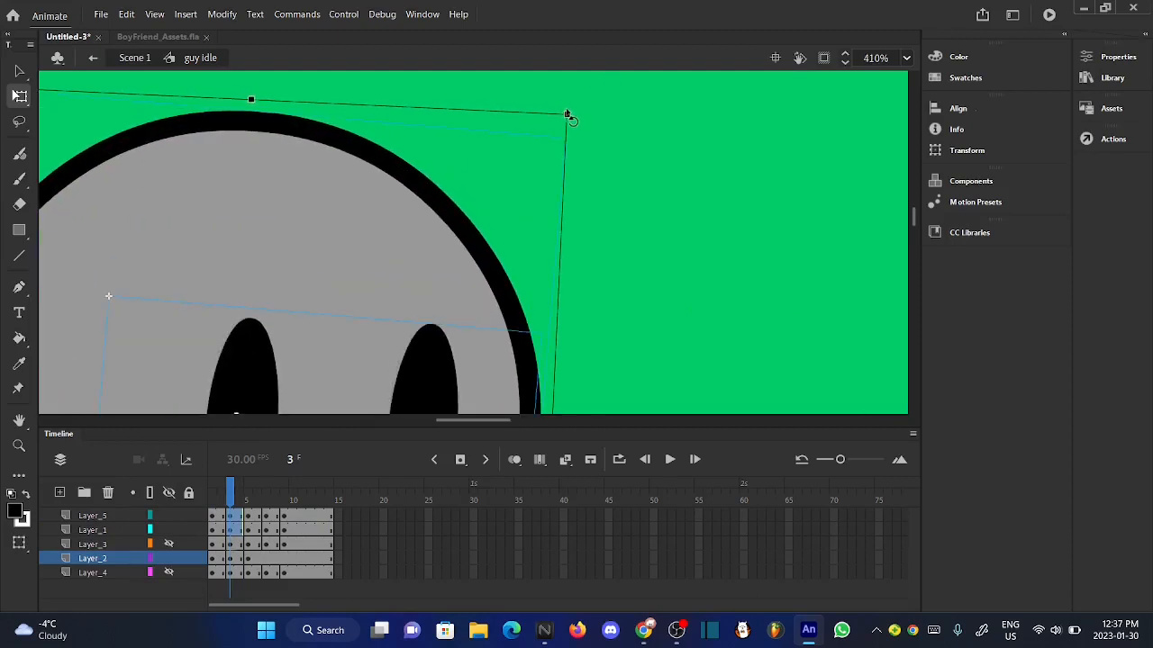
- Nudge the tilted head a few steps left and down so it sits on the neck at frame 3
scroll(567, 112, "down", 6)
key("Left")
key("Left")
key("Left")
key("Down")
key("Down")
key("Left")
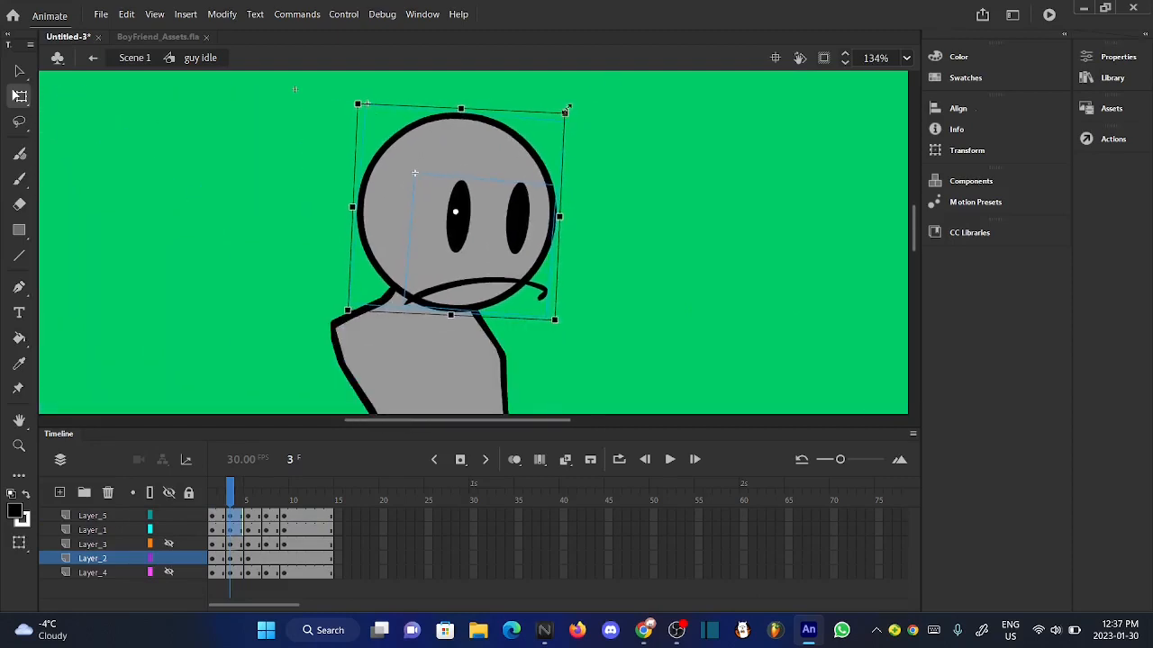
left_click(618, 235)
- Hide the body on Layer_2 and play the isolated head's motion from frame 1
left_click(182, 514)
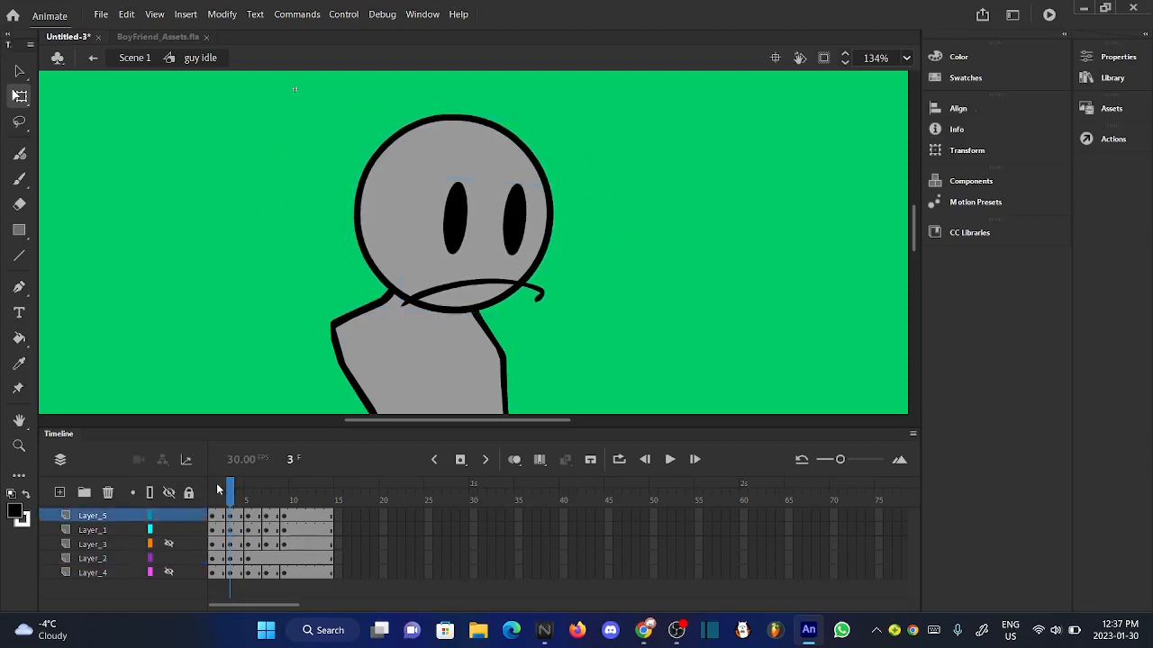
left_click_drag(219, 489, 228, 497)
left_click(169, 559)
scroll(462, 277, "down", 2)
left_click(220, 502)
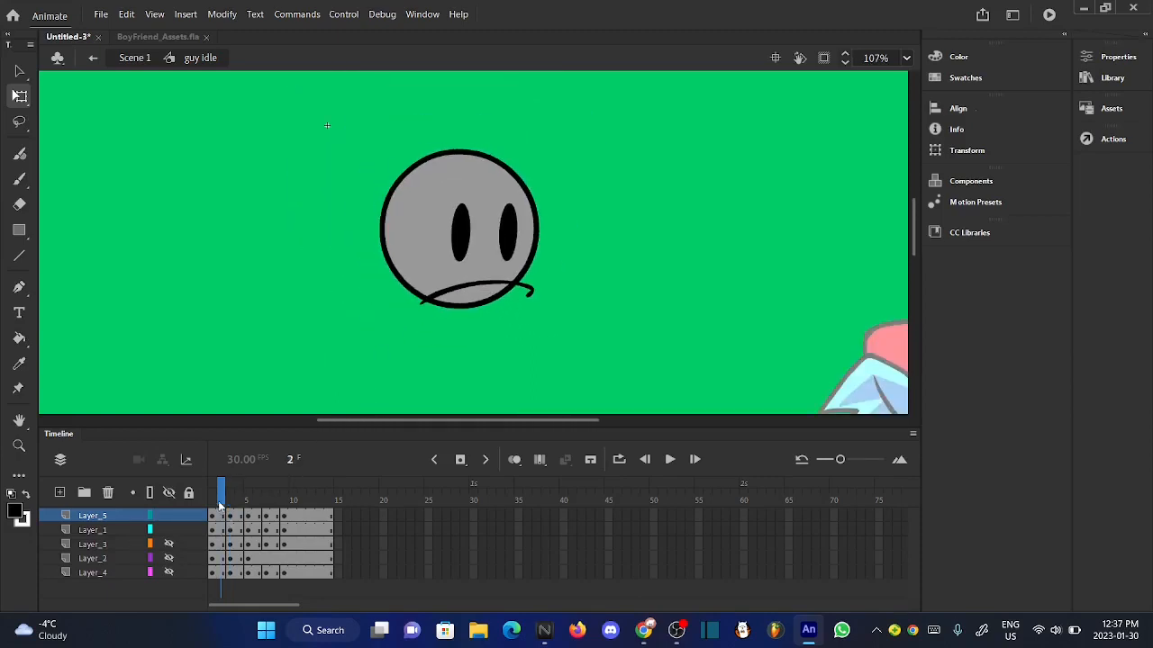
mouse_move(225, 504)
left_mouse_down()
mouse_move(275, 501)
mouse_move(197, 527)
left_mouse_up()
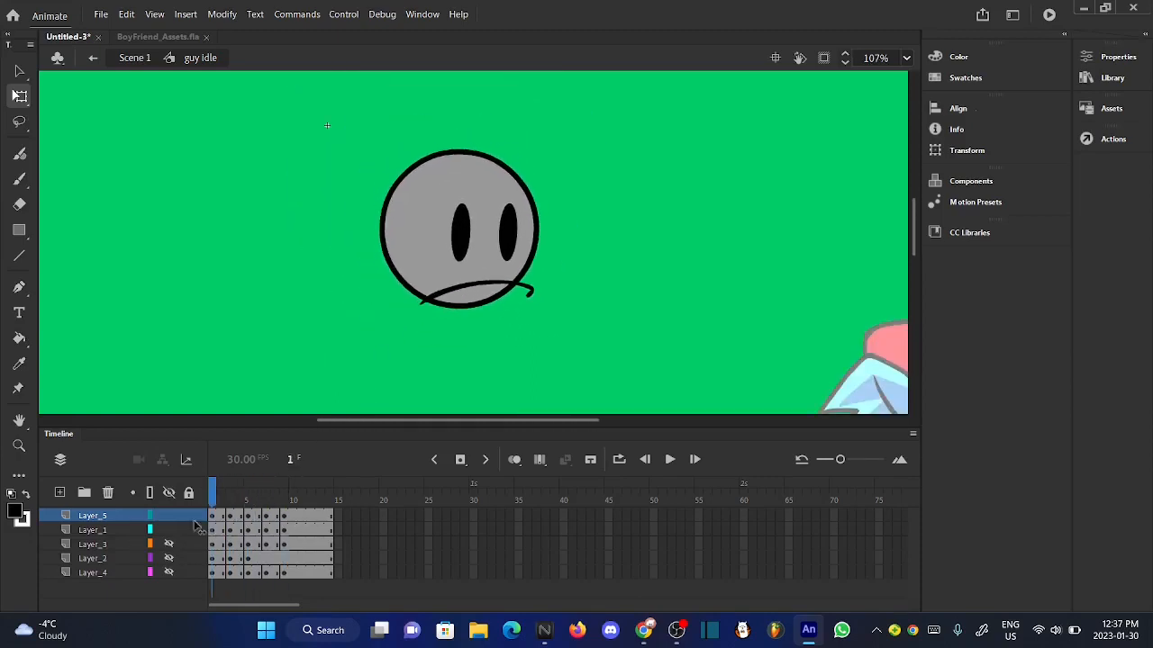
left_click(668, 460)
left_click(668, 460)
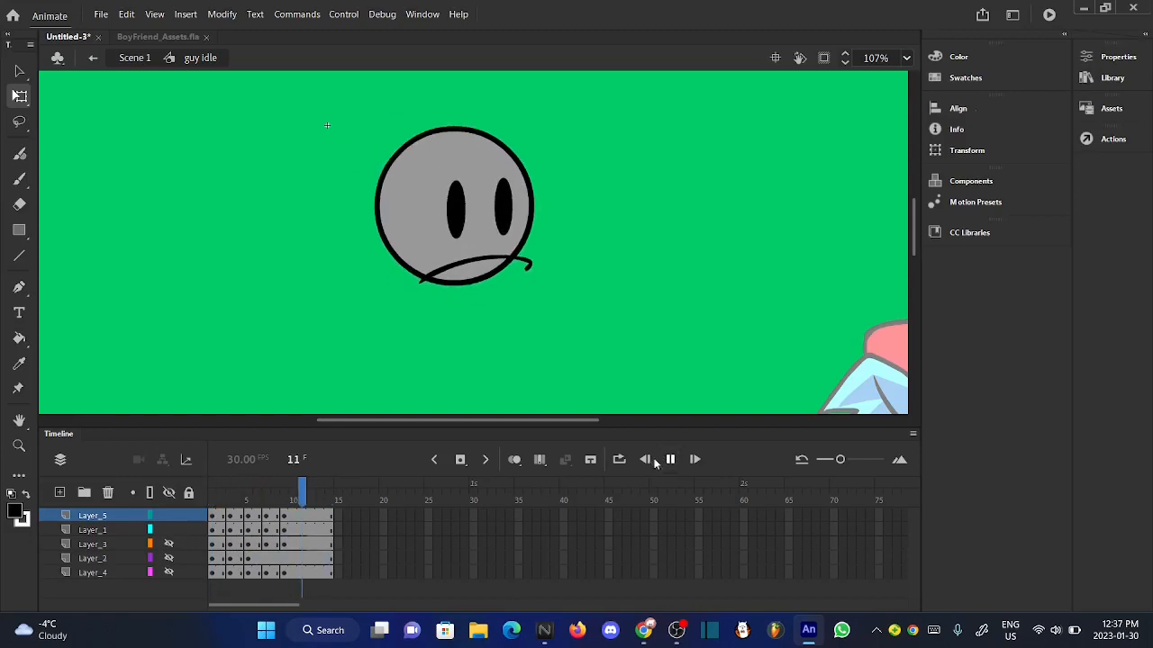
- Nudge the whole head slightly to the right at frame 3
left_click_drag(222, 497, 232, 497)
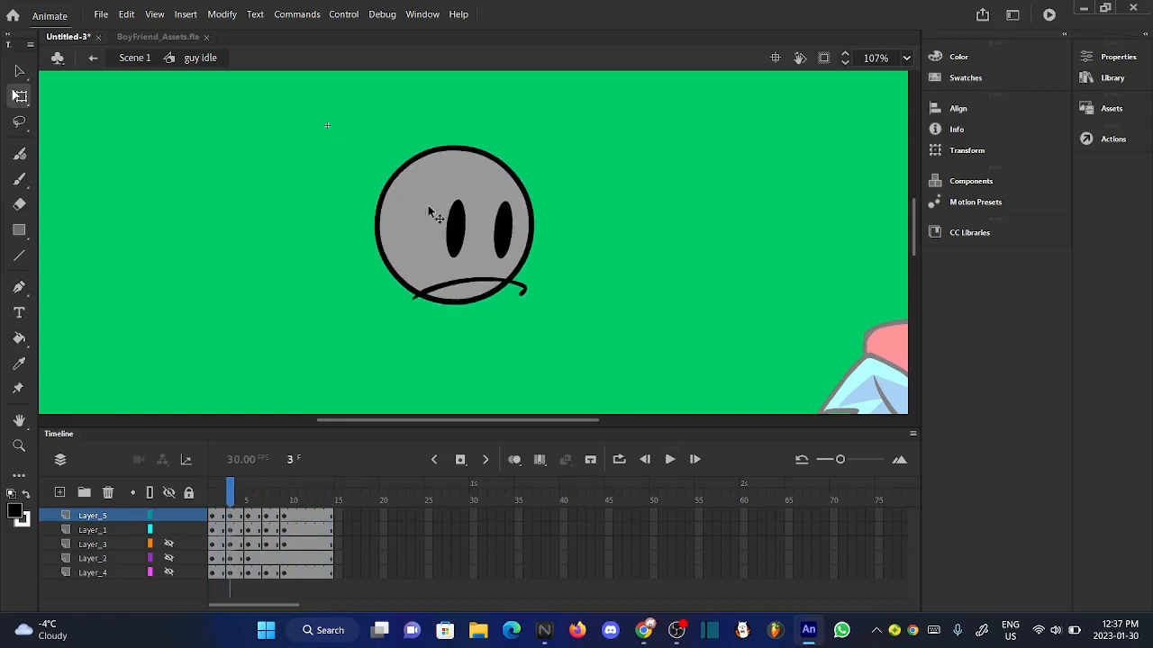
left_click_drag(329, 141, 601, 324)
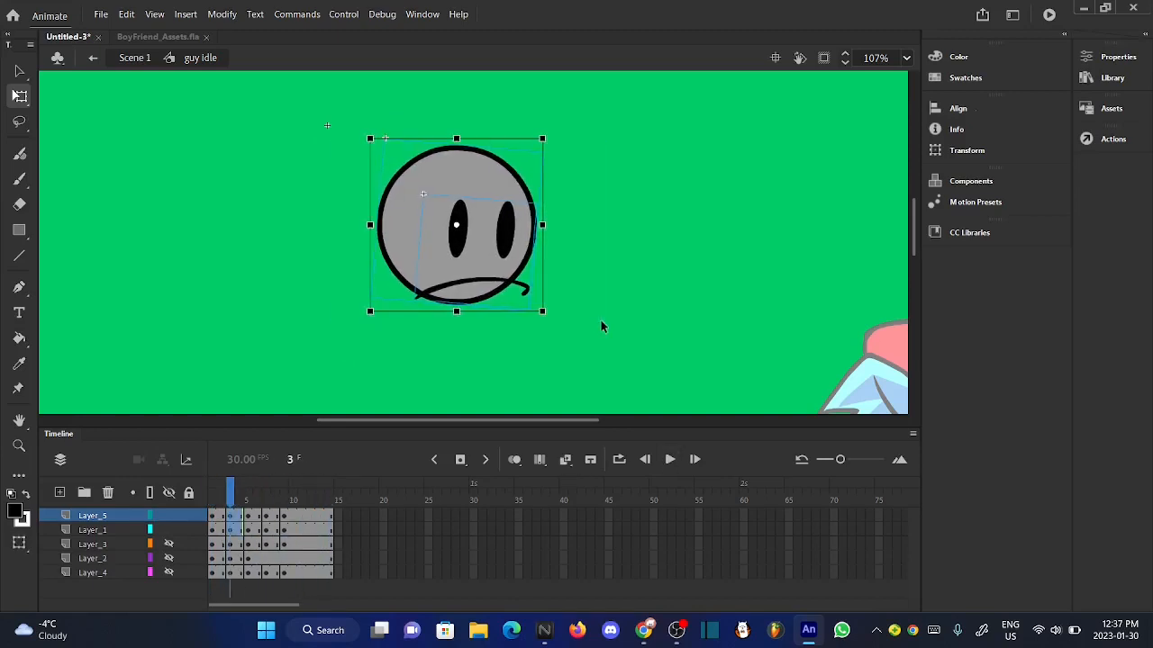
mouse_move(250, 502)
left_mouse_down()
mouse_move(221, 500)
mouse_move(258, 501)
mouse_move(242, 501)
left_mouse_up()
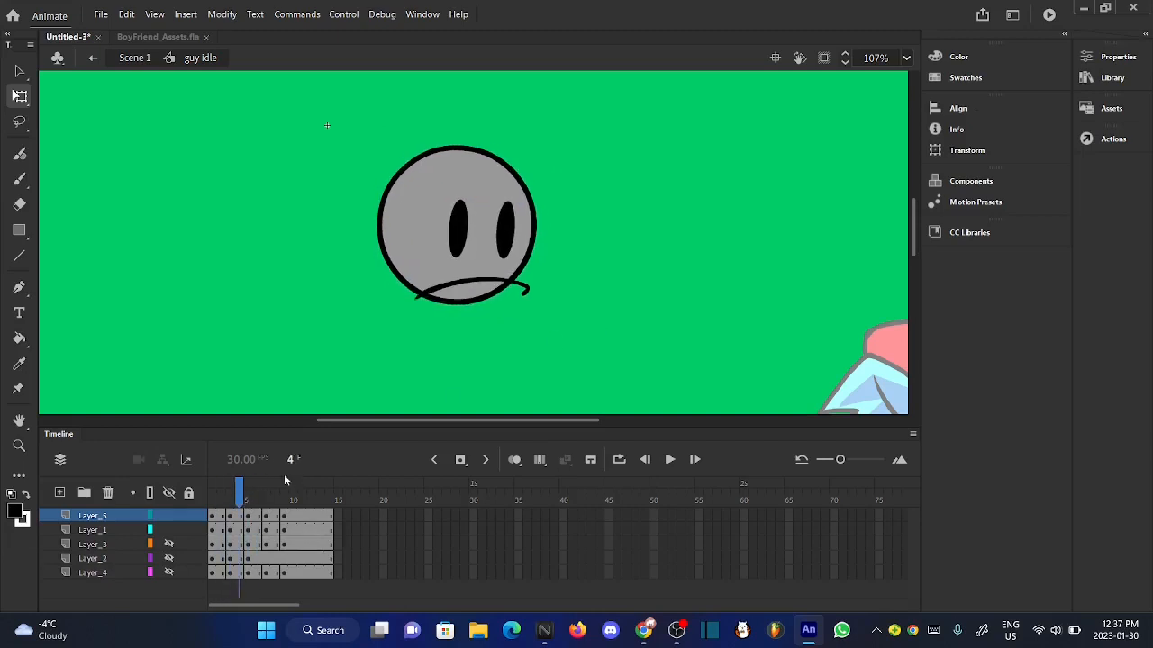
- Open the "BF idle dance" symbol from Scene 1 and study Boyfriend's head motion from frame 2 to frame 11
scroll(480, 190, "down", 3)
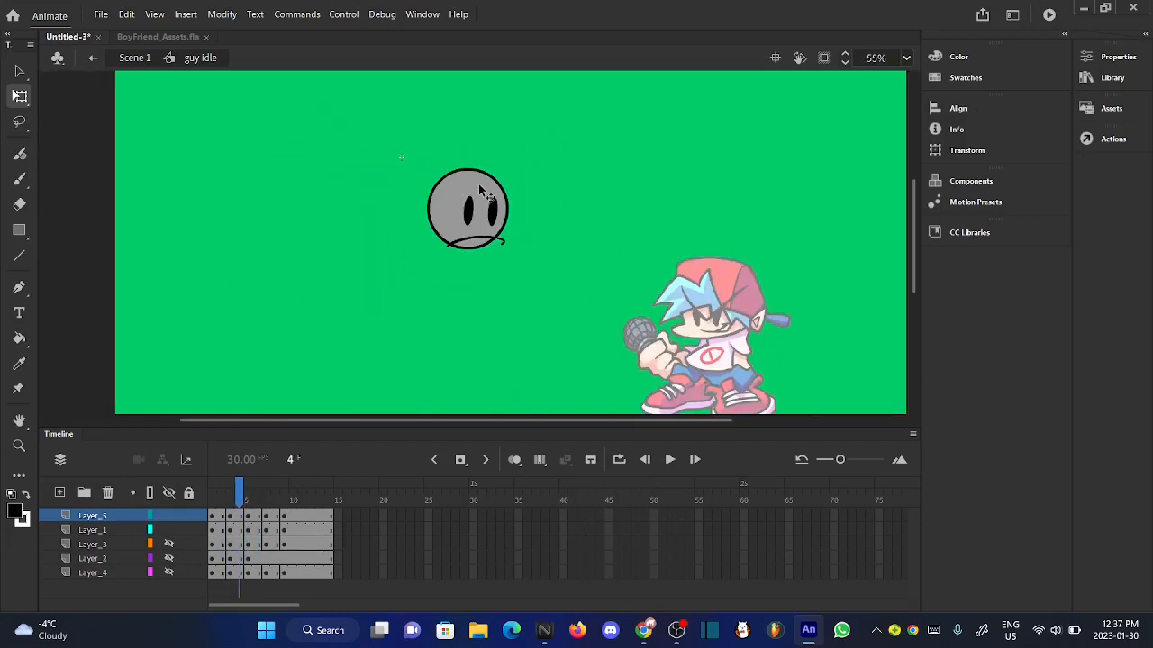
left_click(135, 57)
scroll(839, 320, "up", 2)
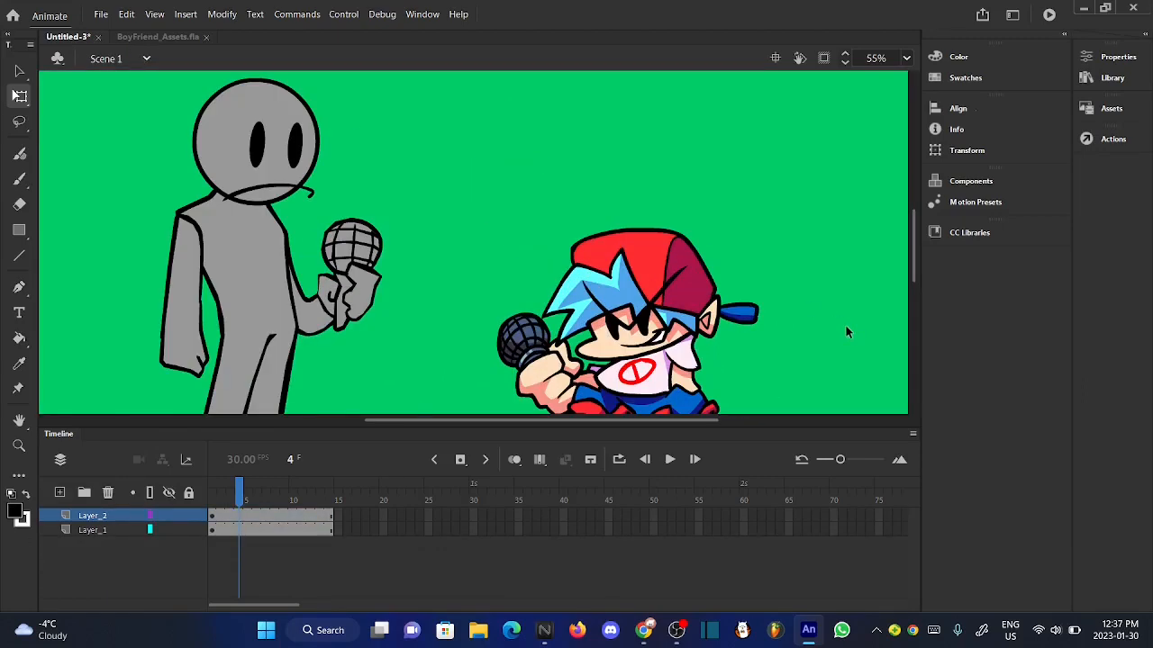
double_click(674, 358)
left_click(223, 498)
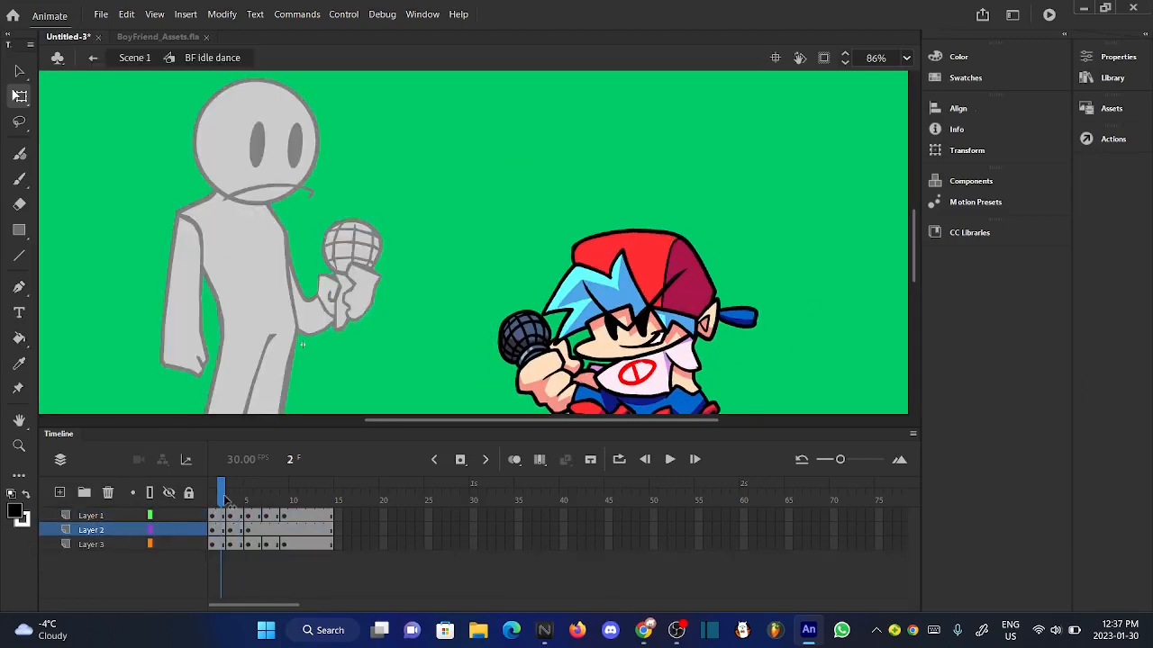
left_click_drag(225, 500, 305, 570)
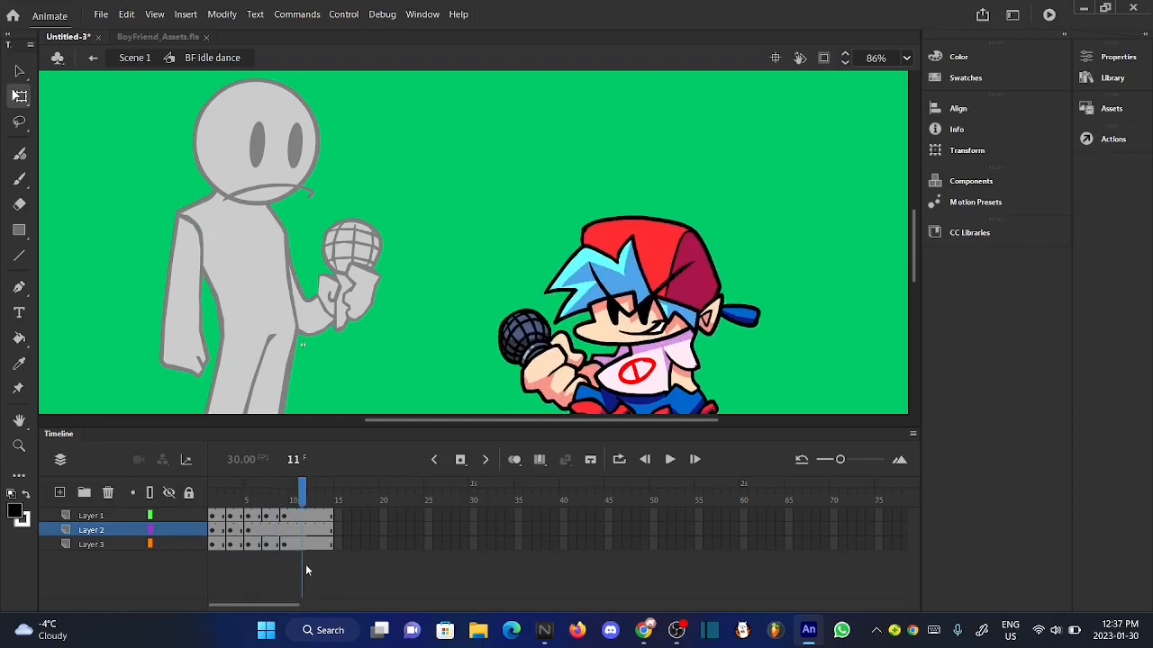
- Return to the "guy idle" symbol through Scene 1 and play the gray head's motion from frame 1
left_click(135, 60)
left_click(114, 207)
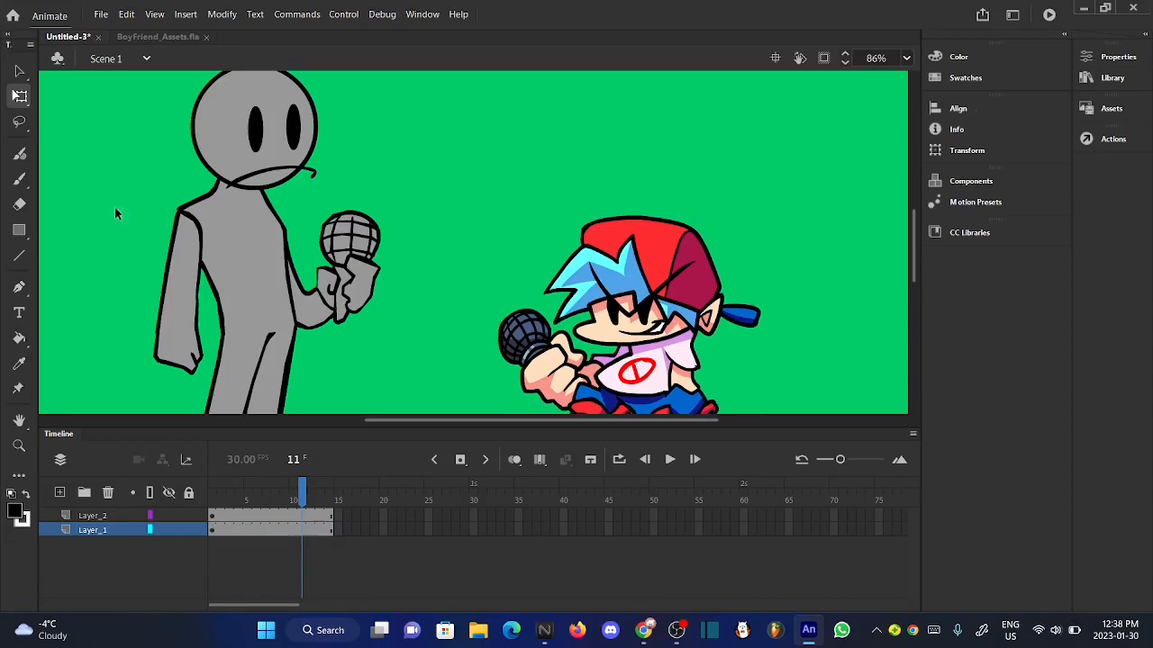
double_click(217, 154)
scroll(378, 337, "up", 1)
scroll(380, 337, "down", 4)
scroll(318, 242, "up", 5)
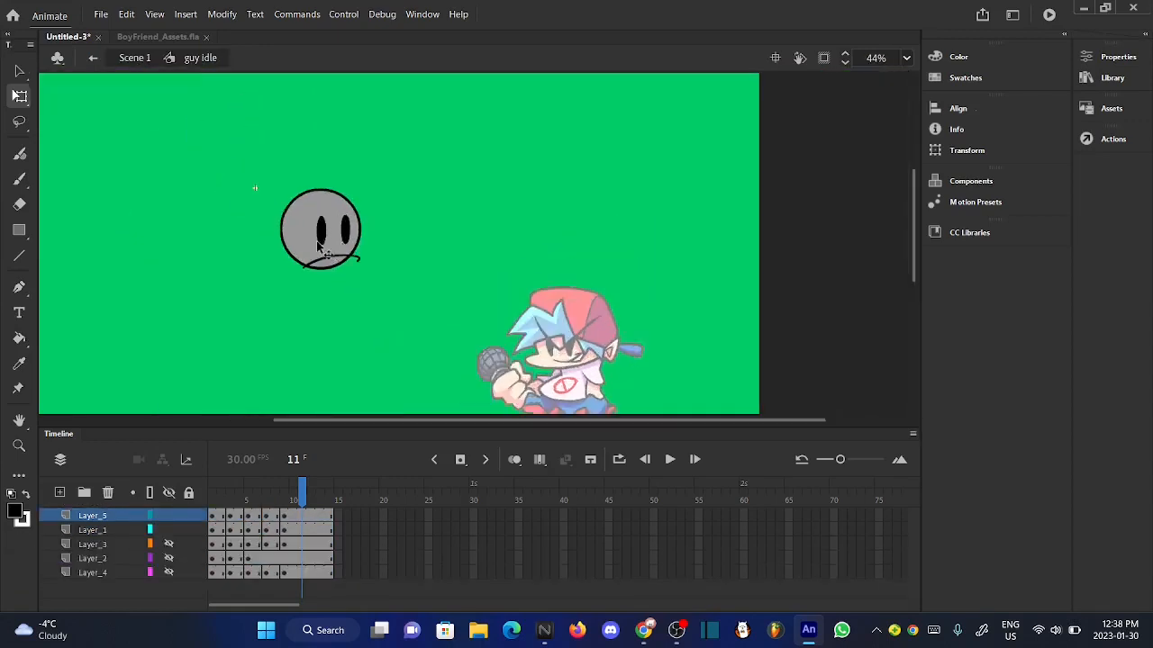
left_click_drag(218, 507, 205, 533)
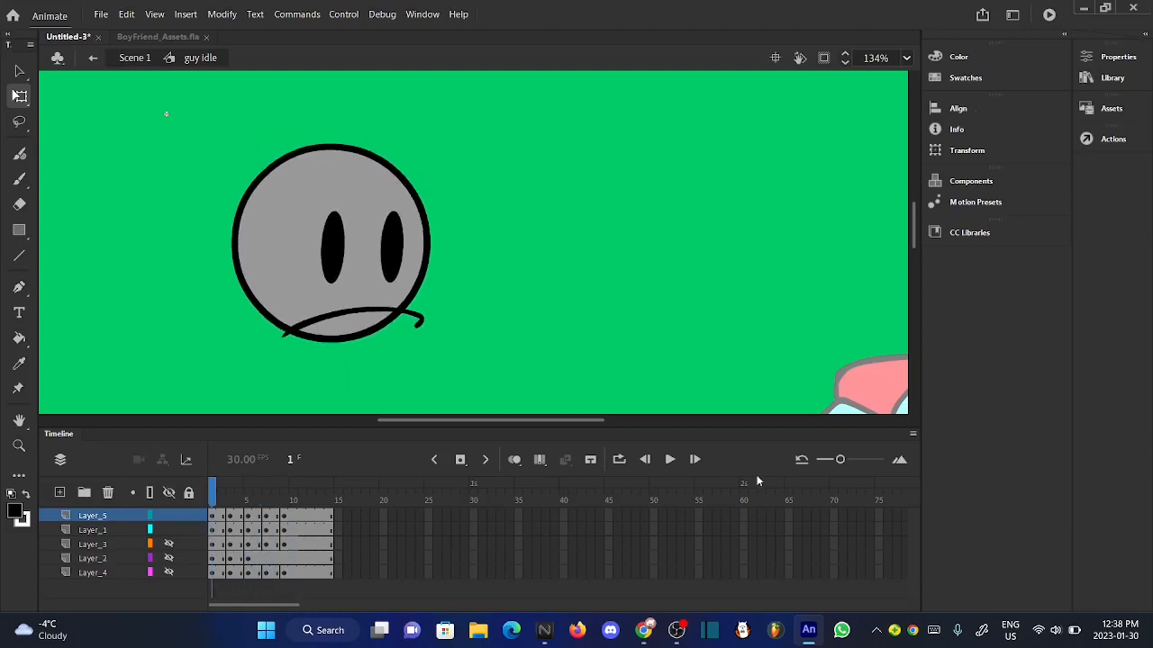
left_click(680, 460)
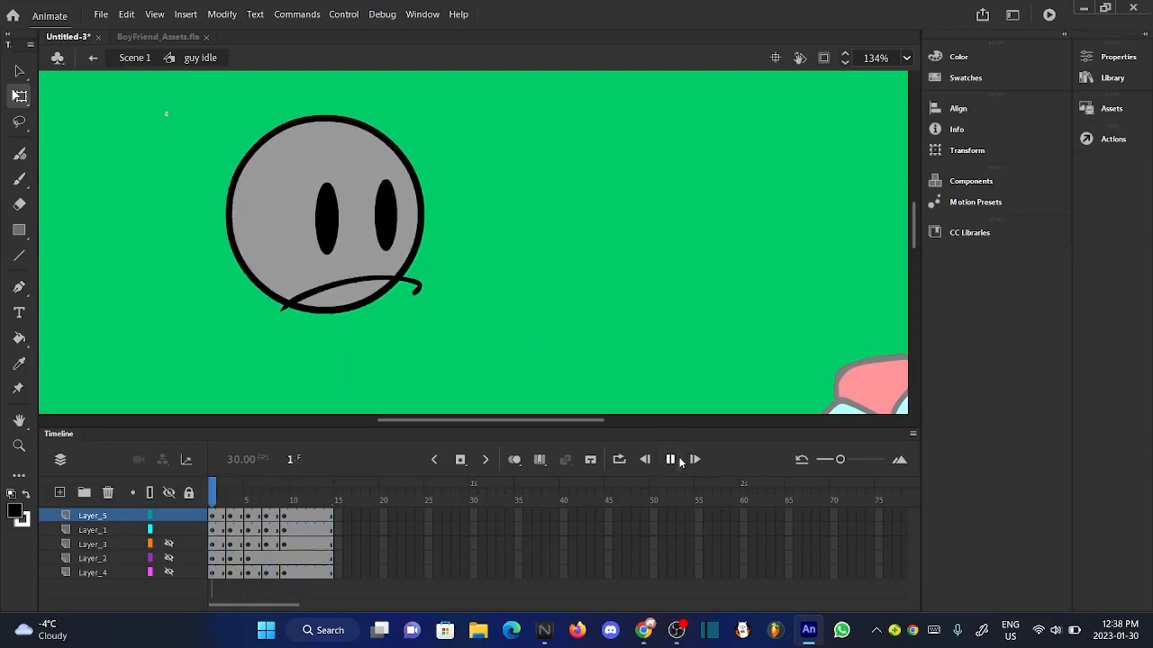
left_click(679, 460)
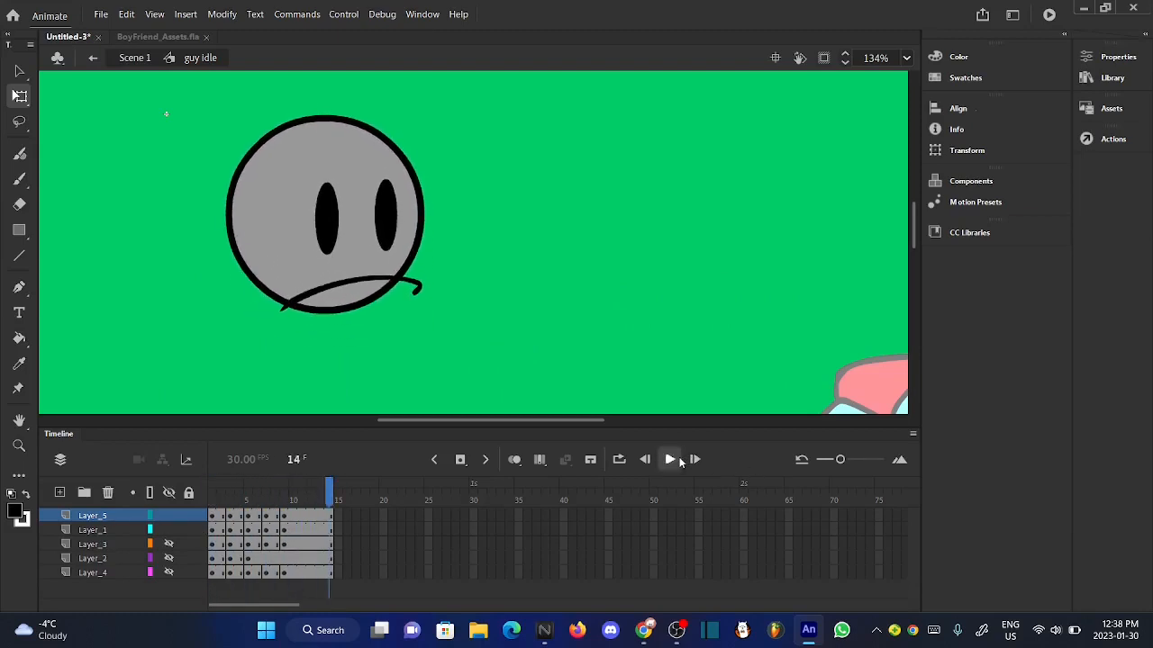
- Show the body on Layer_2 temporarily, check the head's motion against it up to frame 3, and hide the body again
left_click(168, 544)
left_click(168, 558)
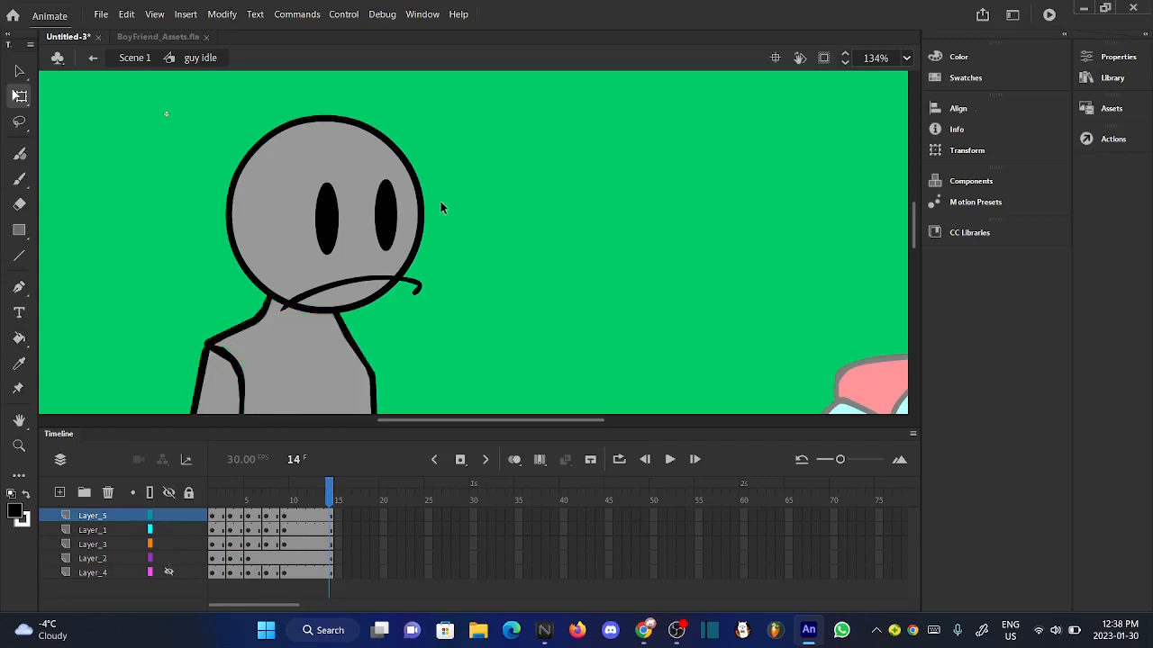
scroll(441, 201, "down", 3)
left_click(169, 544)
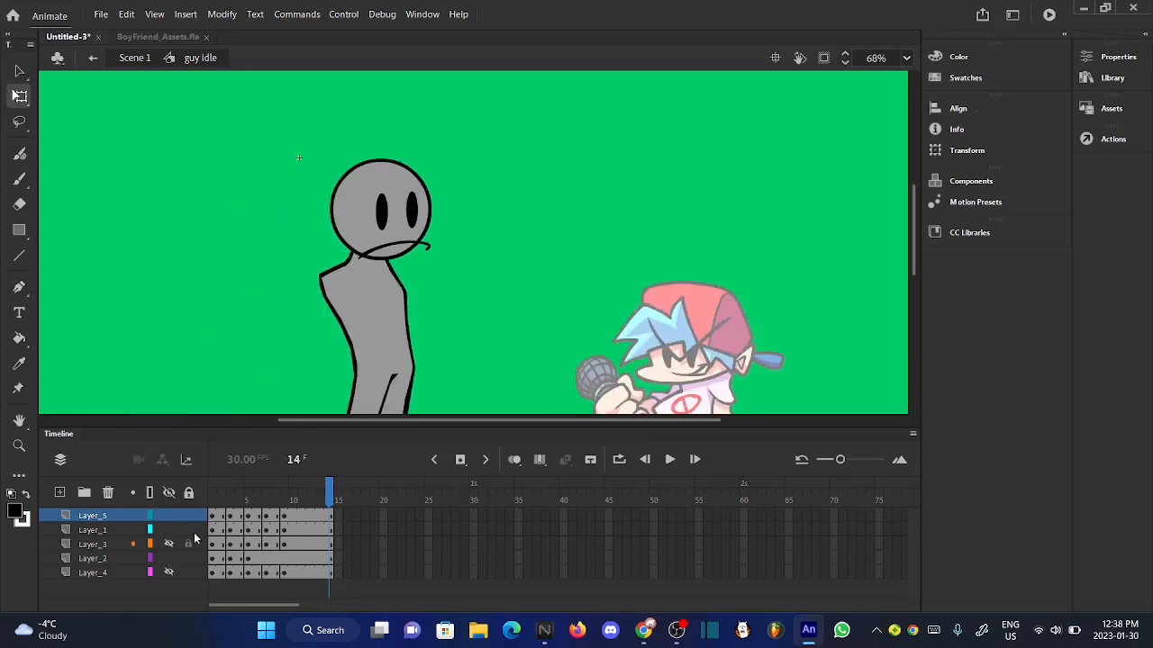
left_click(672, 459)
left_click(229, 495)
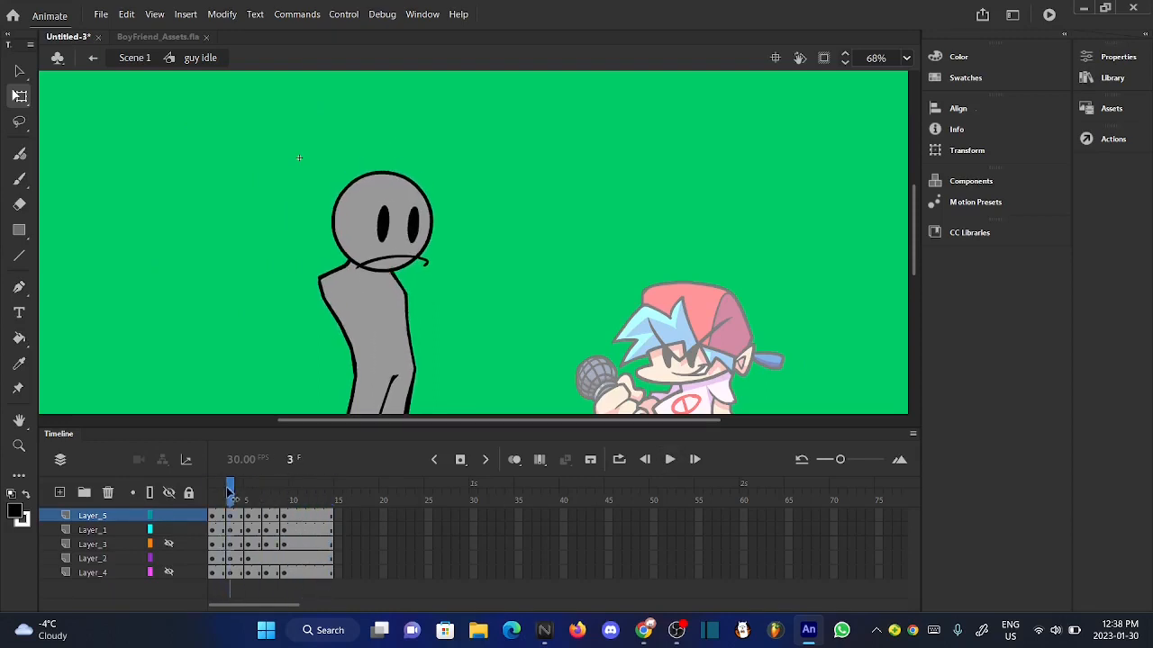
left_click(169, 558)
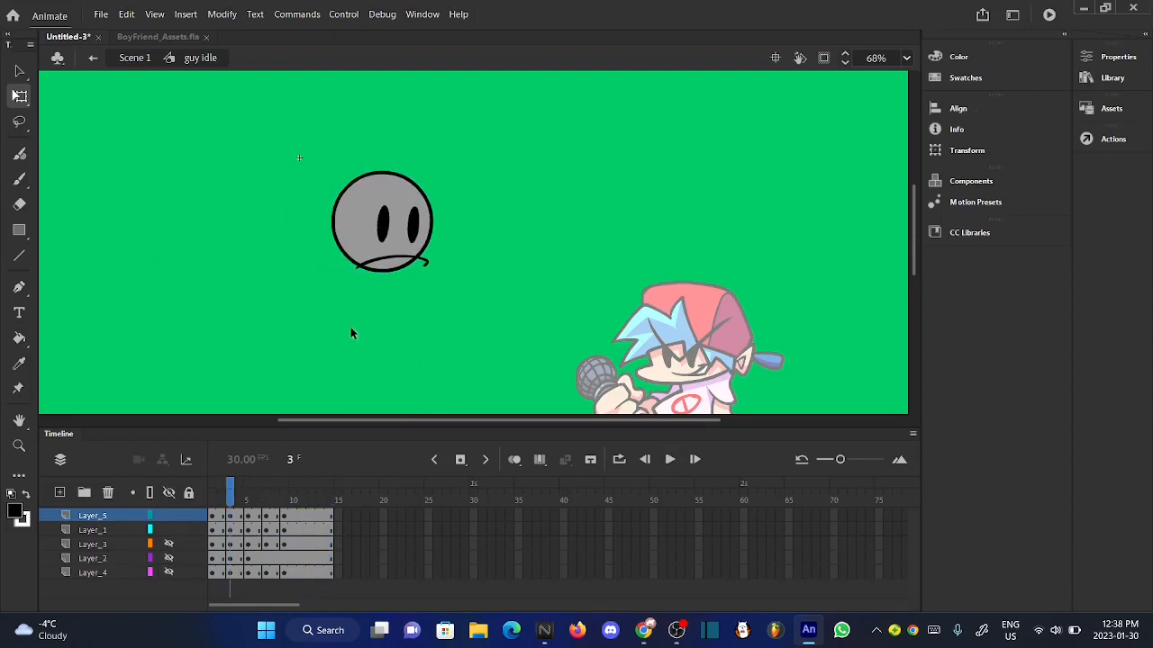
- Try to insert a keyframe and remove frames at frame 6 on the head layers, Layer_5 and Layer_1
scroll(386, 227, "up", 3)
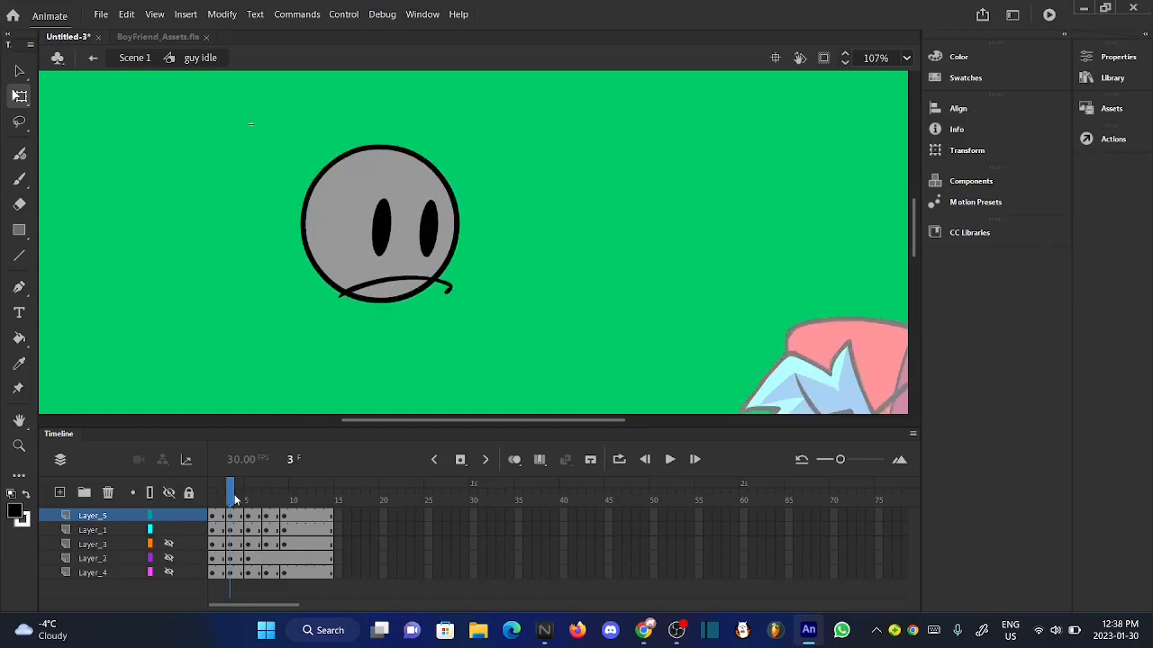
left_click_drag(235, 500, 240, 499)
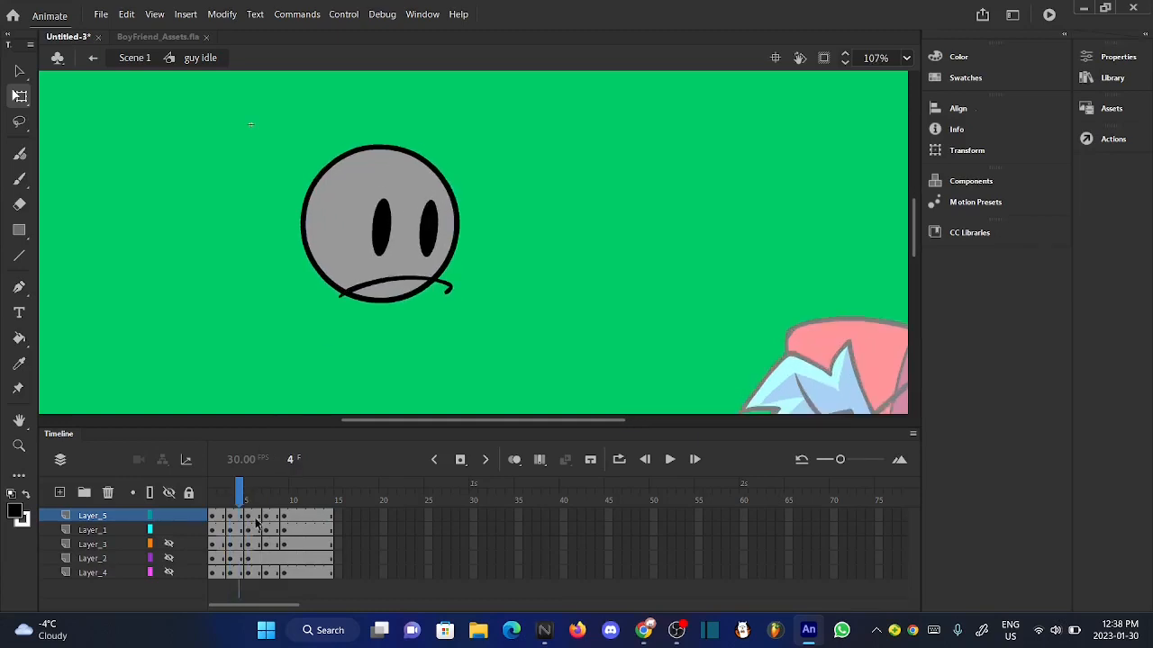
left_click(257, 523)
right_click(256, 523)
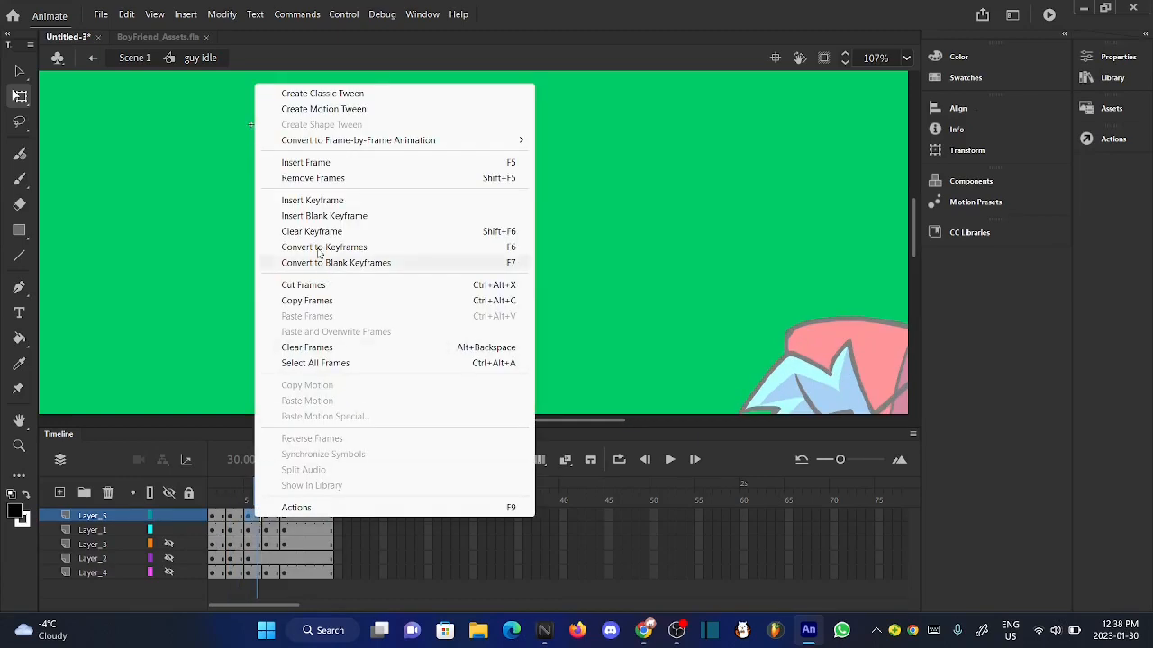
left_click(313, 199)
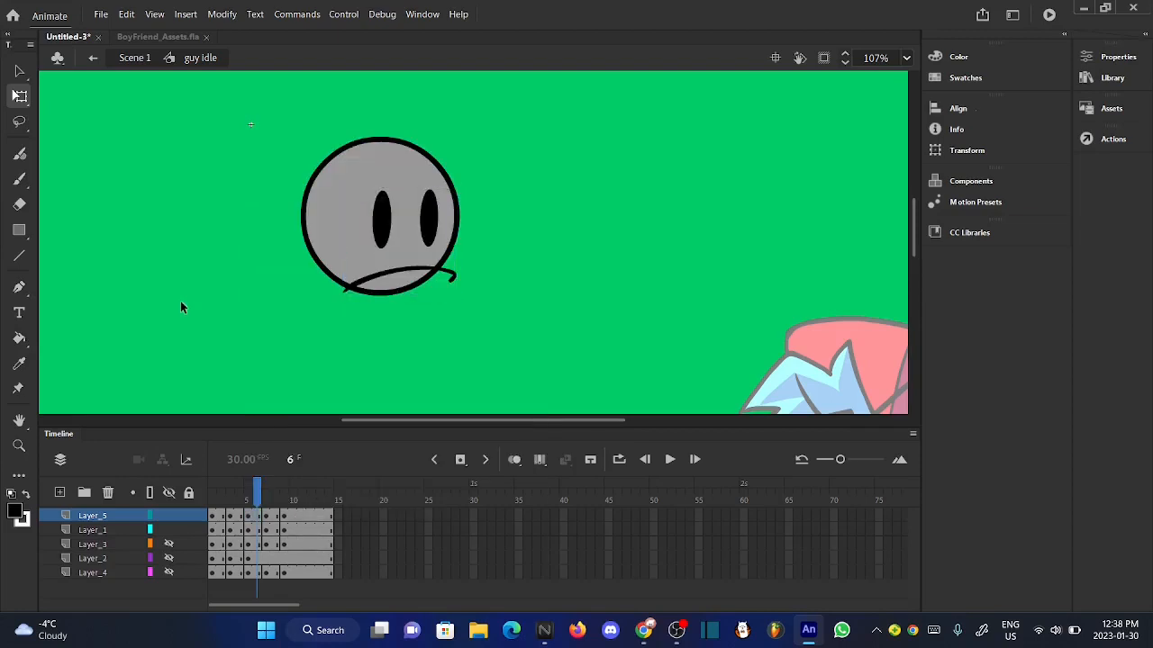
right_click(256, 530)
left_click(334, 190)
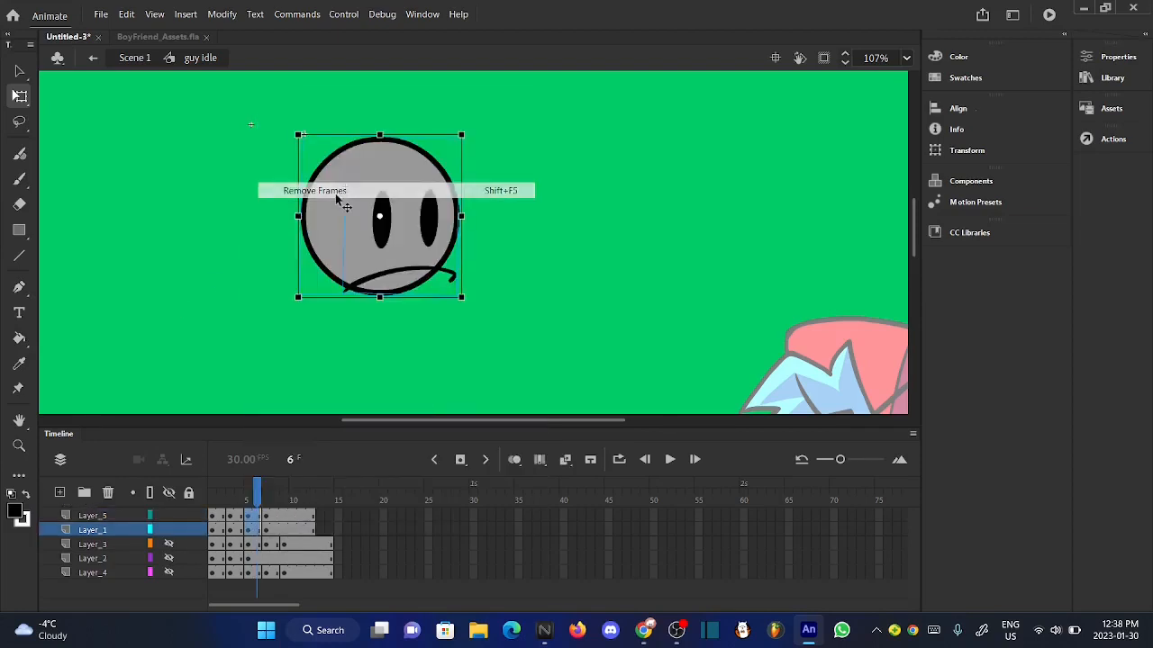
- Restore the removed frames and replace the frame 5 keyframes on Layer_5 and Layer_1 with ones holding the frame 3 head pose
left_click(239, 503)
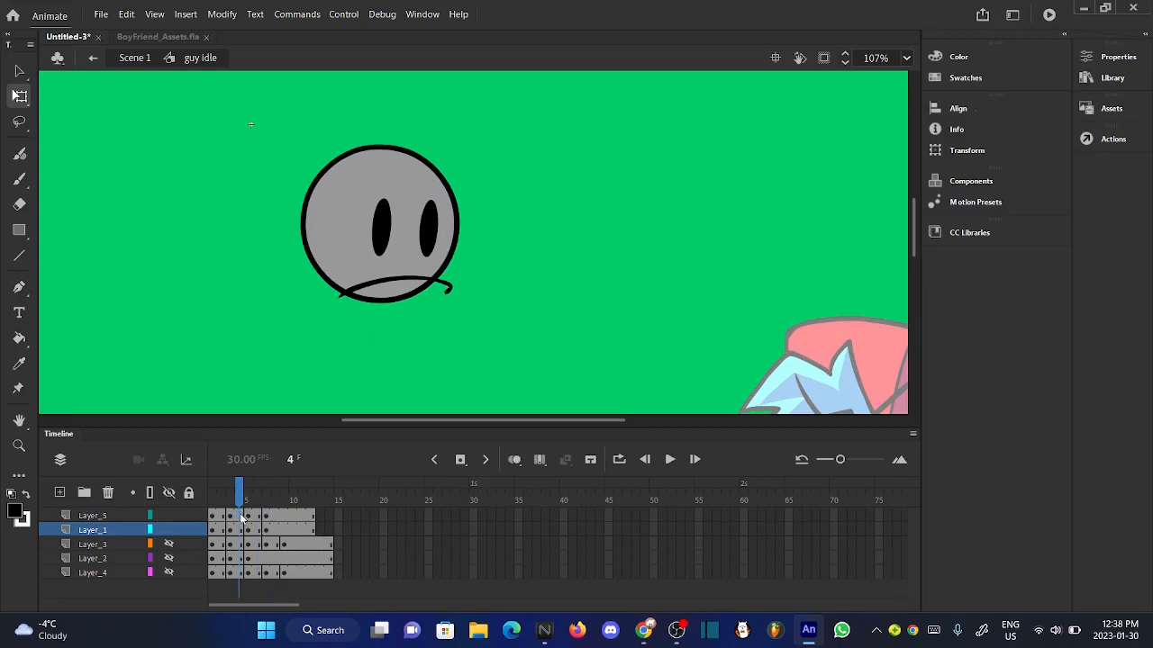
left_click(242, 532)
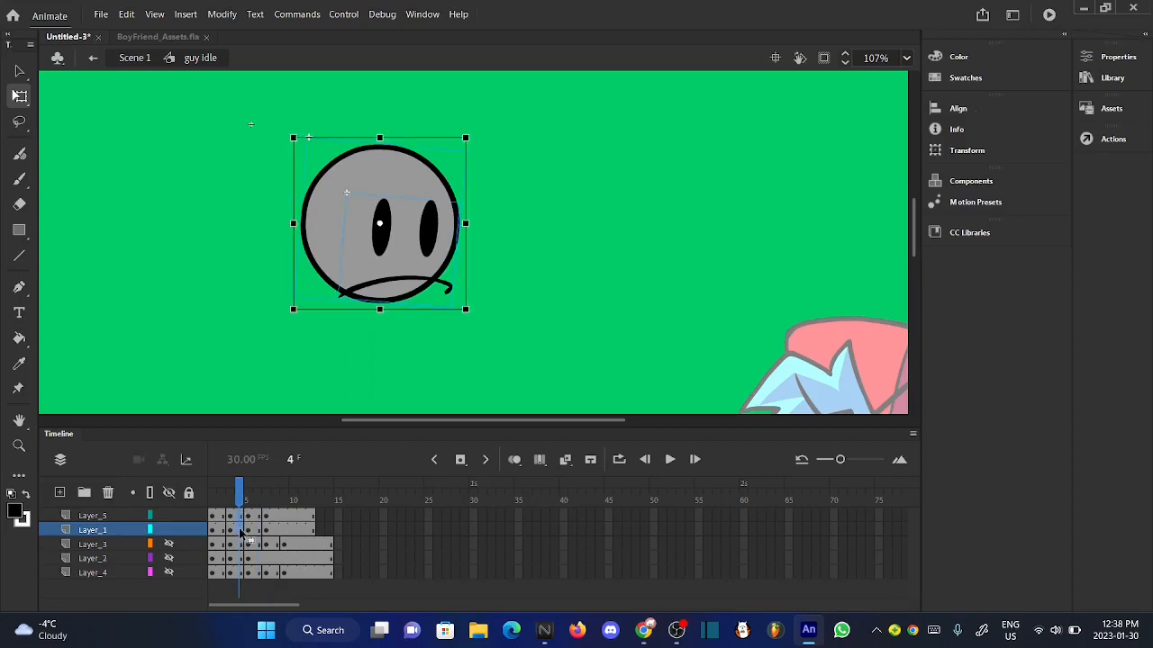
left_click(209, 326)
left_click(248, 510)
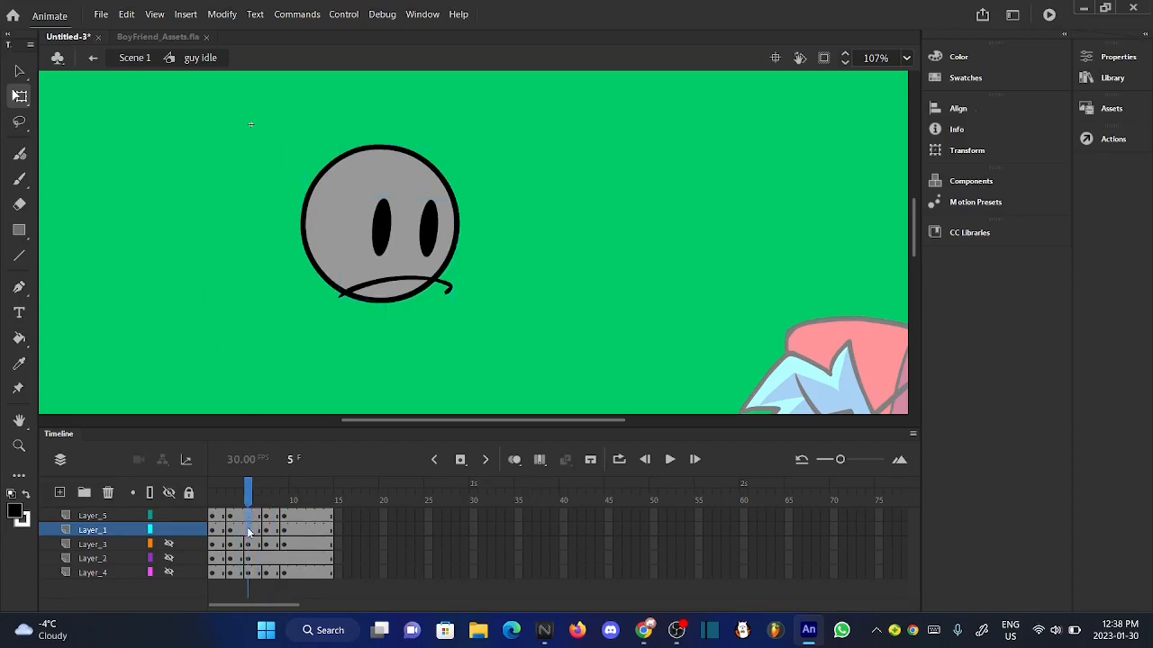
left_click(250, 532)
- Nudge the whole head slightly up and left on the frame 5 keyframes and play the motion from frame 1
mouse_move(242, 500)
left_mouse_down()
mouse_move(222, 501)
mouse_move(258, 498)
left_mouse_up()
left_click(199, 364)
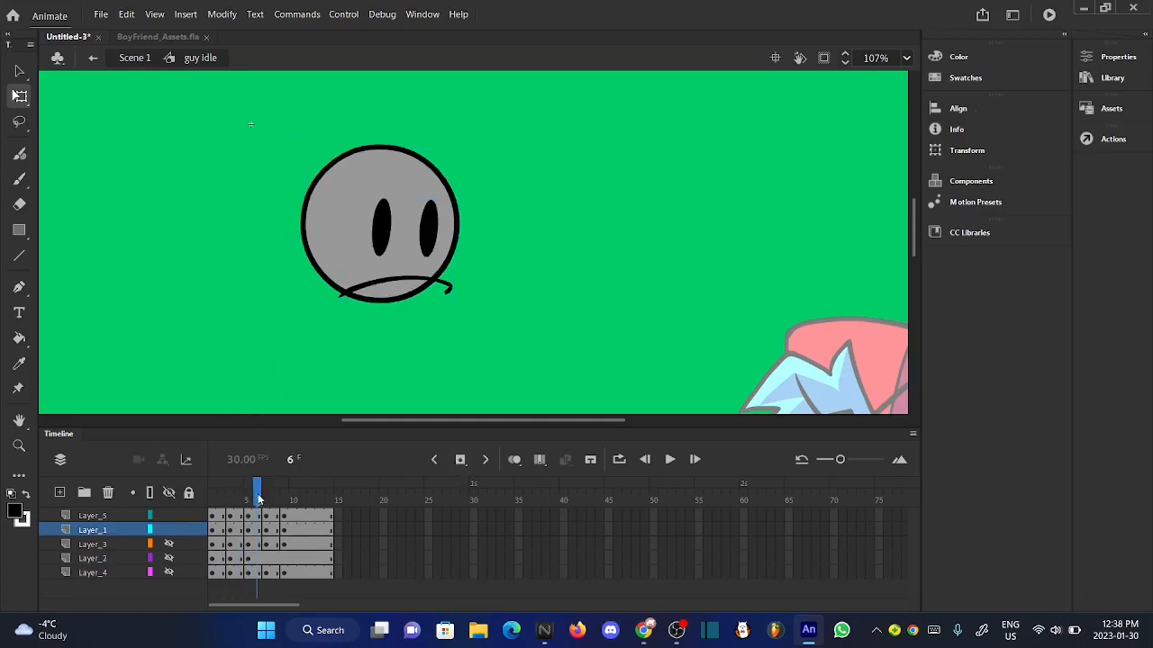
left_click_drag(279, 117, 527, 328)
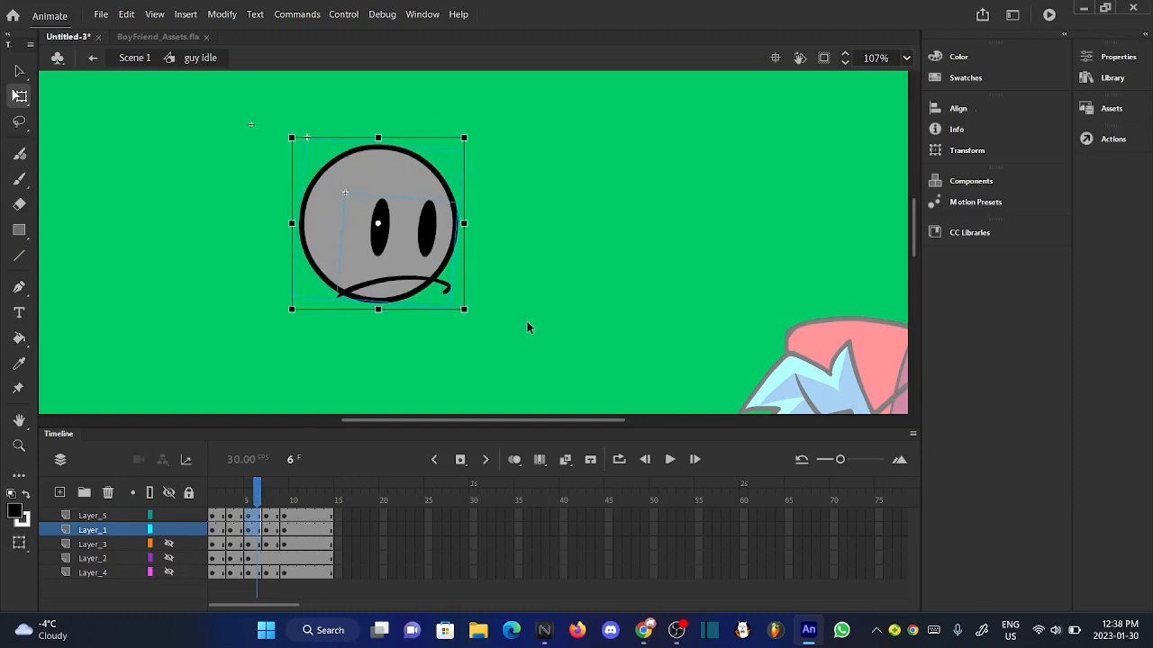
left_click(502, 347)
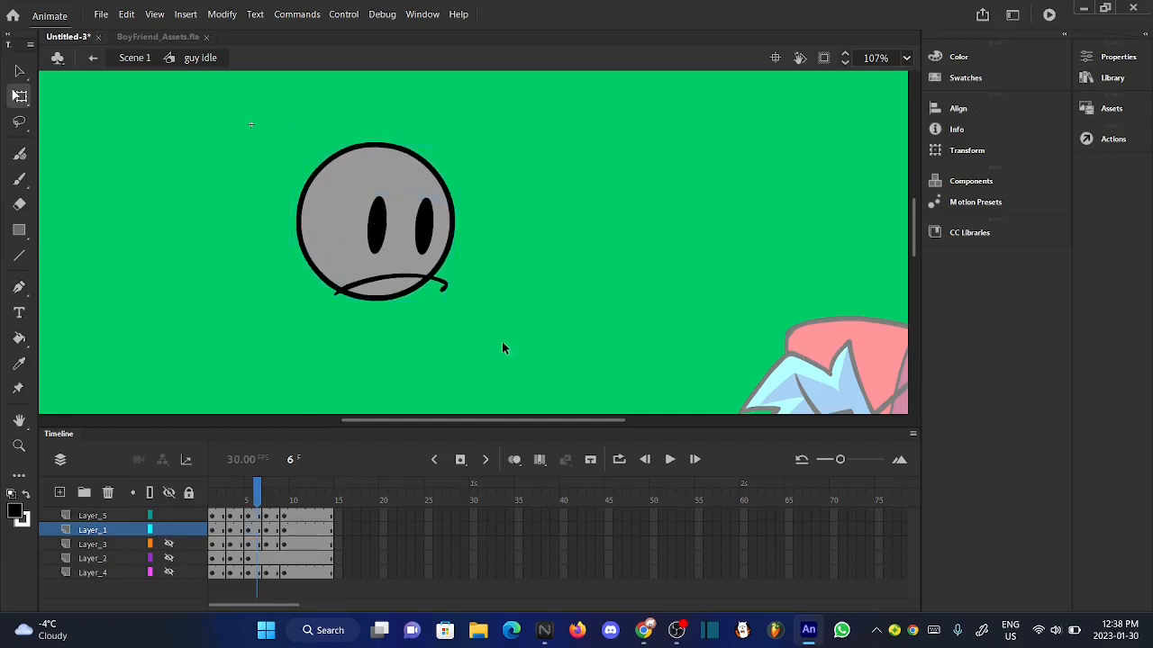
mouse_move(257, 491)
left_mouse_down()
mouse_move(283, 491)
mouse_move(189, 491)
left_mouse_up()
left_click(670, 461)
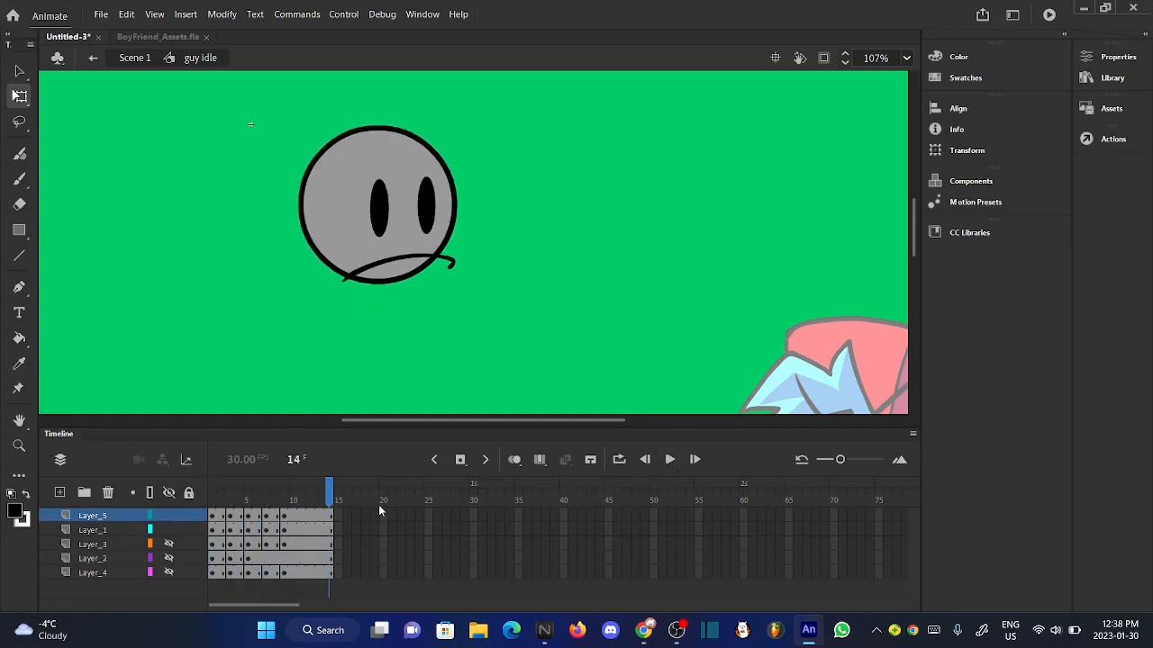
- Raise the head a little more in the frame 5 pose and shift it slightly right after comparing neighbouring frames
left_click_drag(272, 497, 255, 497)
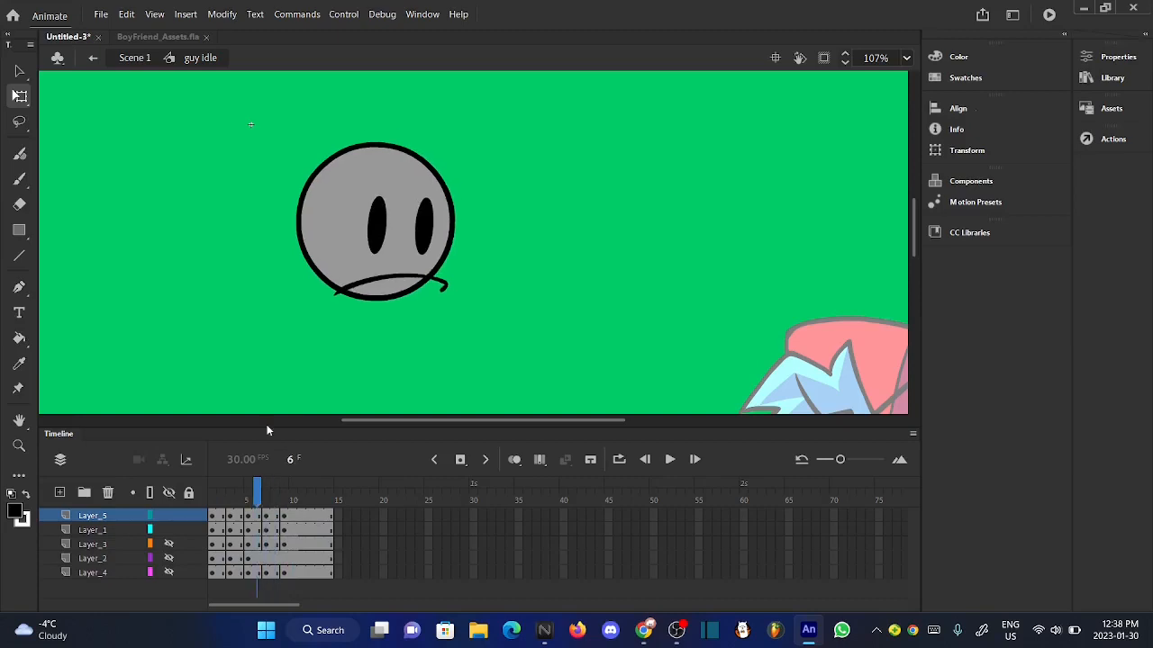
left_click_drag(355, 222, 507, 354)
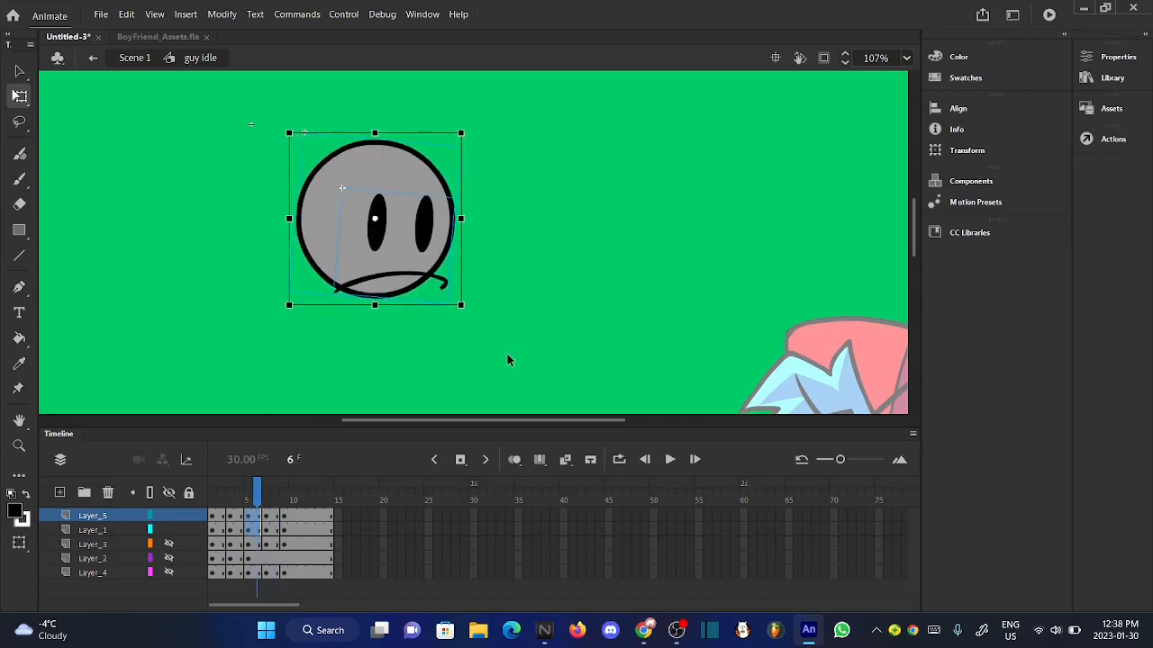
left_click(507, 360)
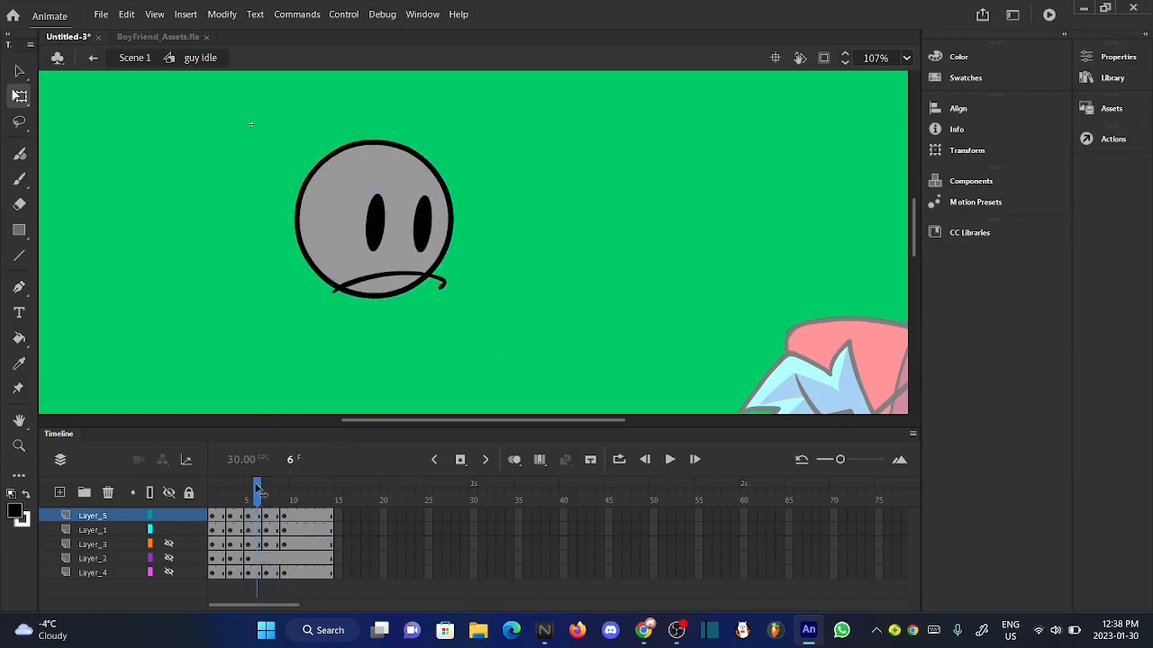
left_click(268, 491)
left_click_drag(268, 487, 253, 489)
left_click_drag(258, 116, 513, 335)
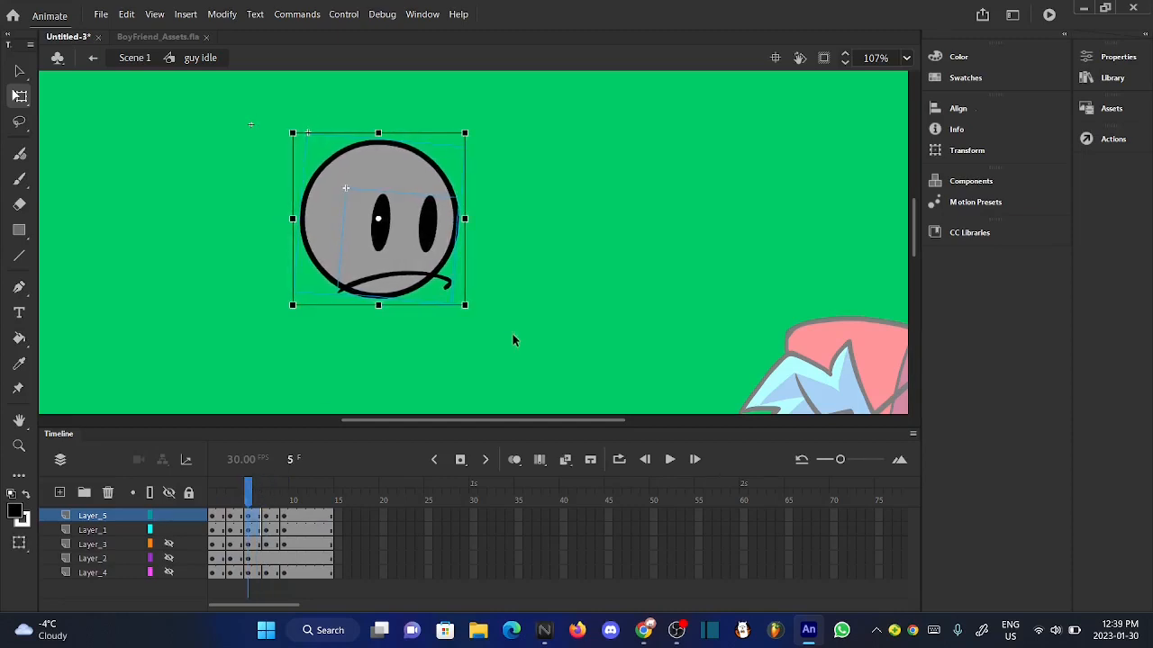
left_click(512, 334)
- Nudge the head two increments left at frame 6 and replay the head's motion from frame 1
left_click_drag(261, 490, 259, 491)
left_click_drag(336, 219, 552, 325)
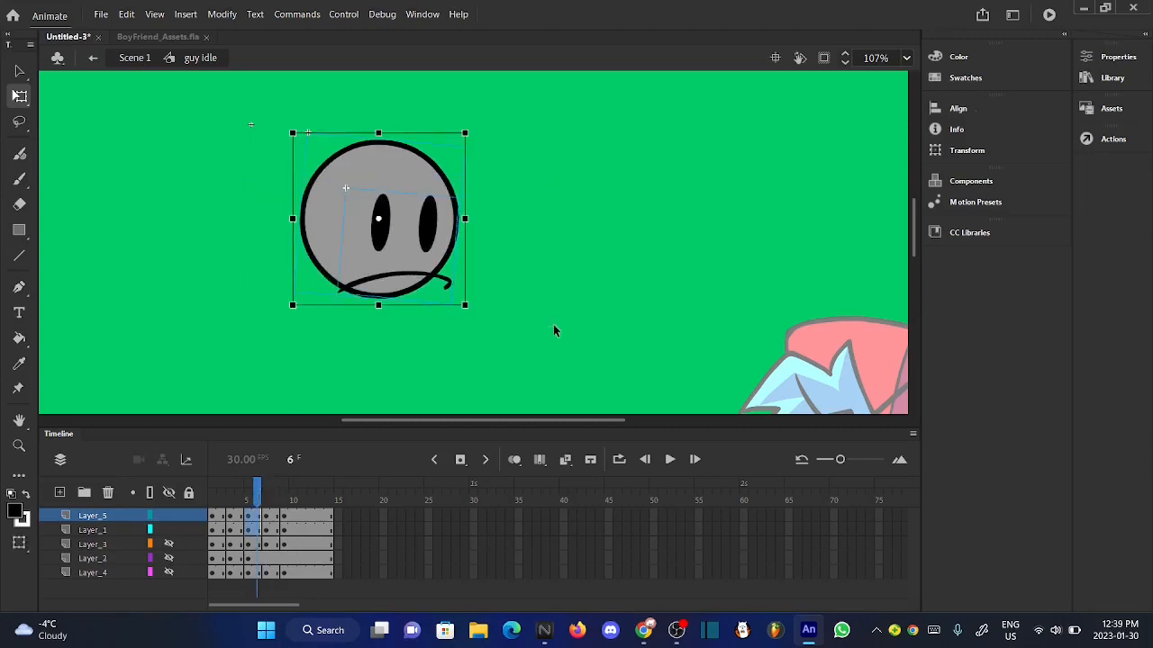
key("Left")
key("Left")
left_click(553, 325)
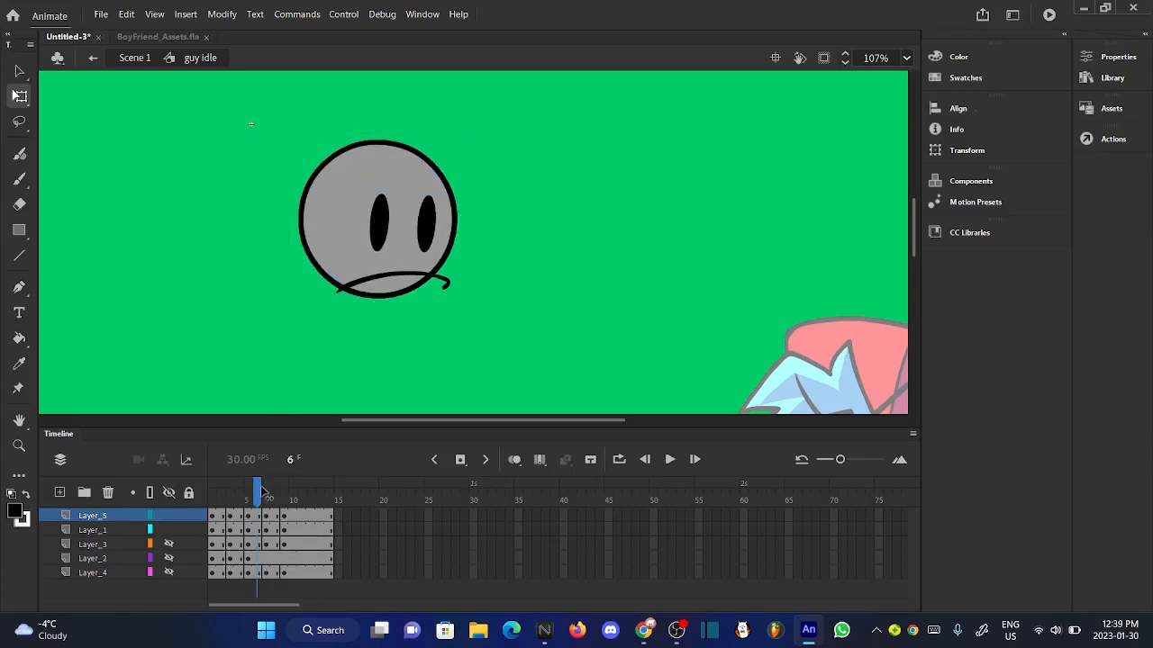
left_click_drag(260, 490, 202, 496)
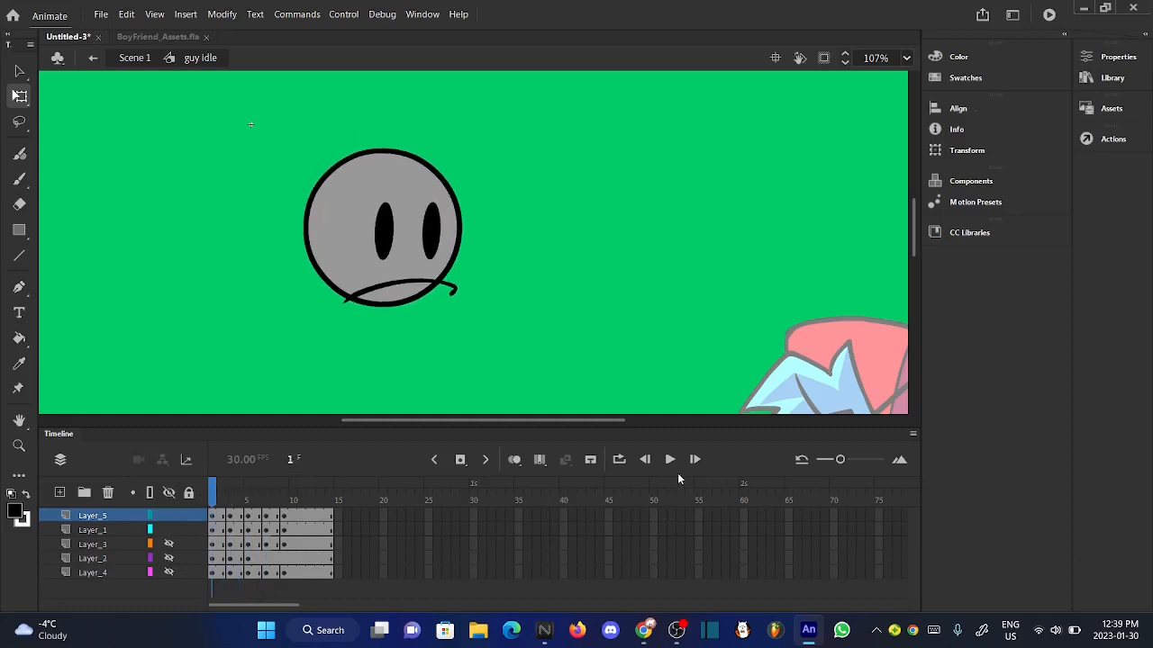
left_click(671, 462)
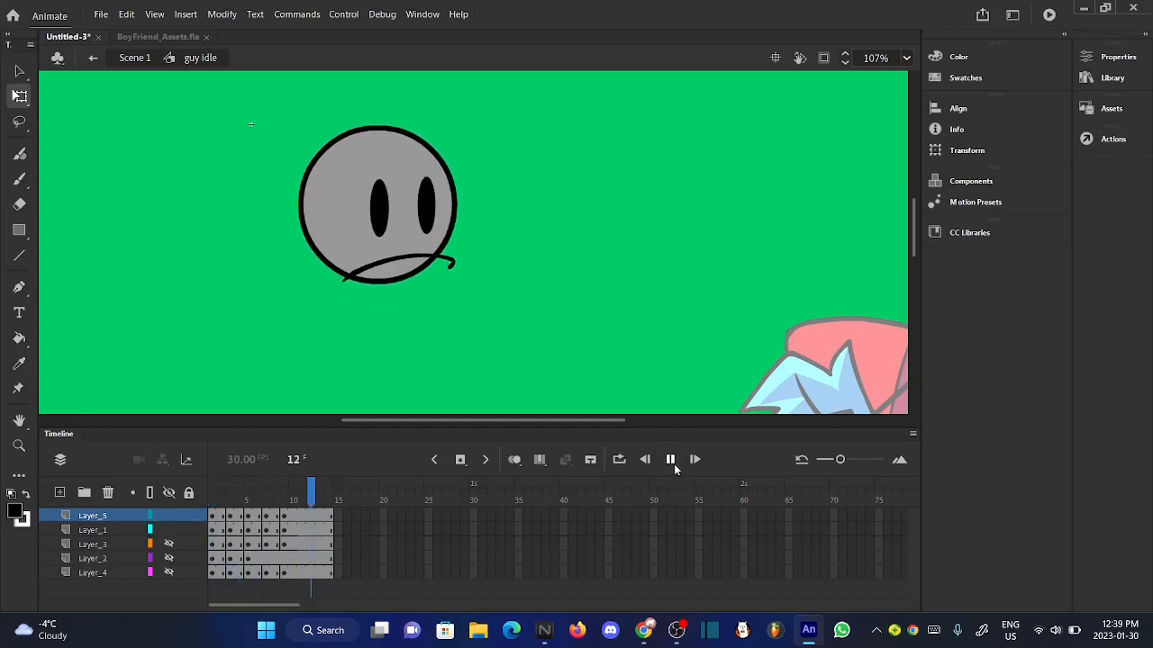
- Show the body on Layer_2 and play the animation repeatedly to check the head's motion against it
left_click(170, 561)
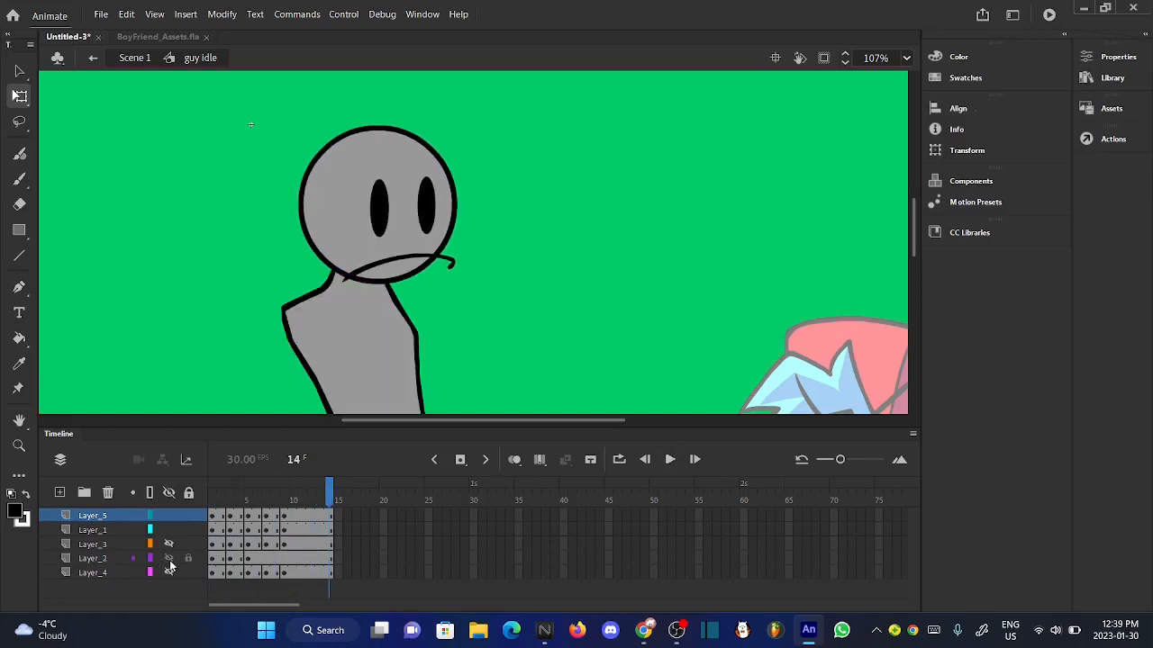
scroll(458, 222, "down", 4, "ctrl")
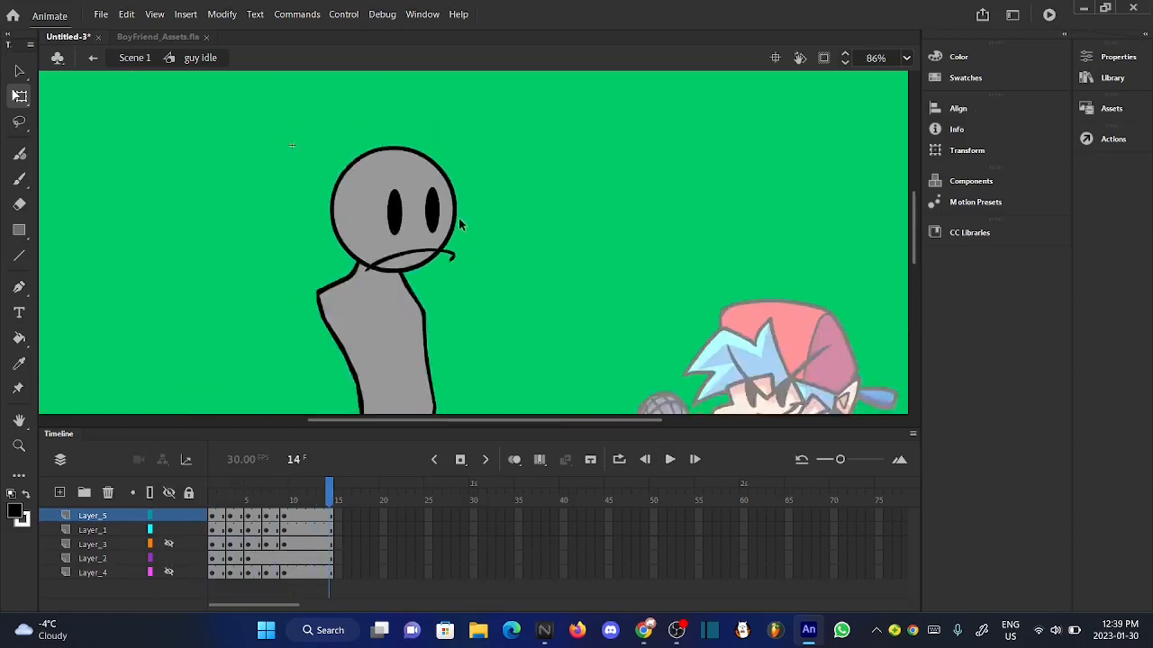
left_click(669, 459)
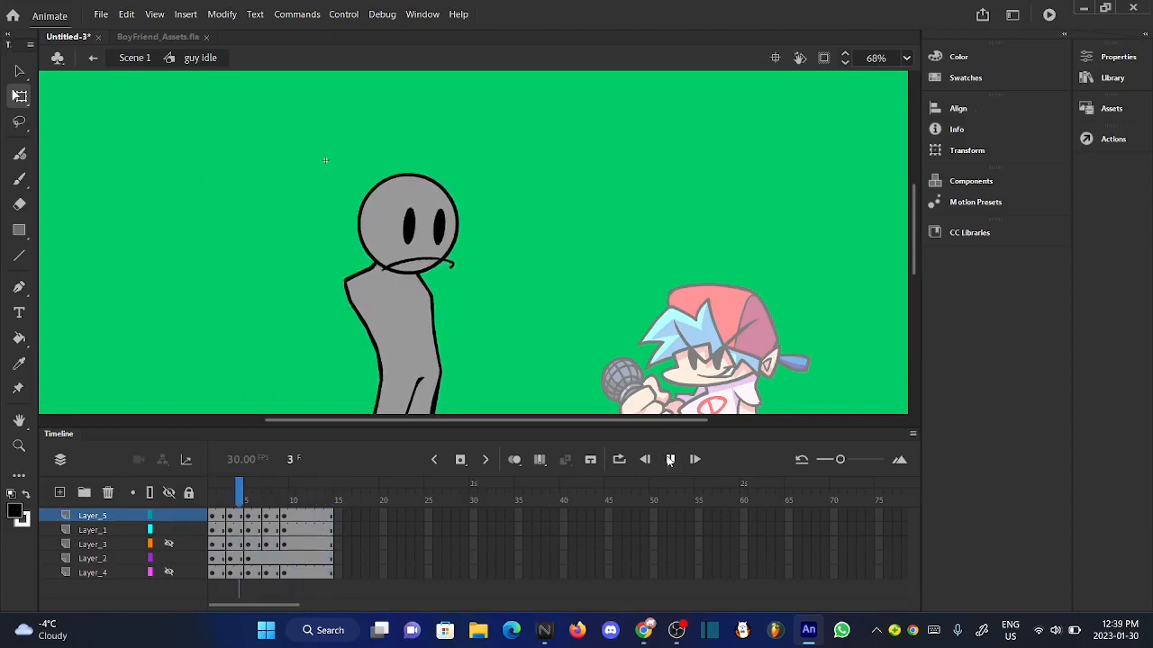
left_click(669, 459)
scroll(416, 213, "up", 4)
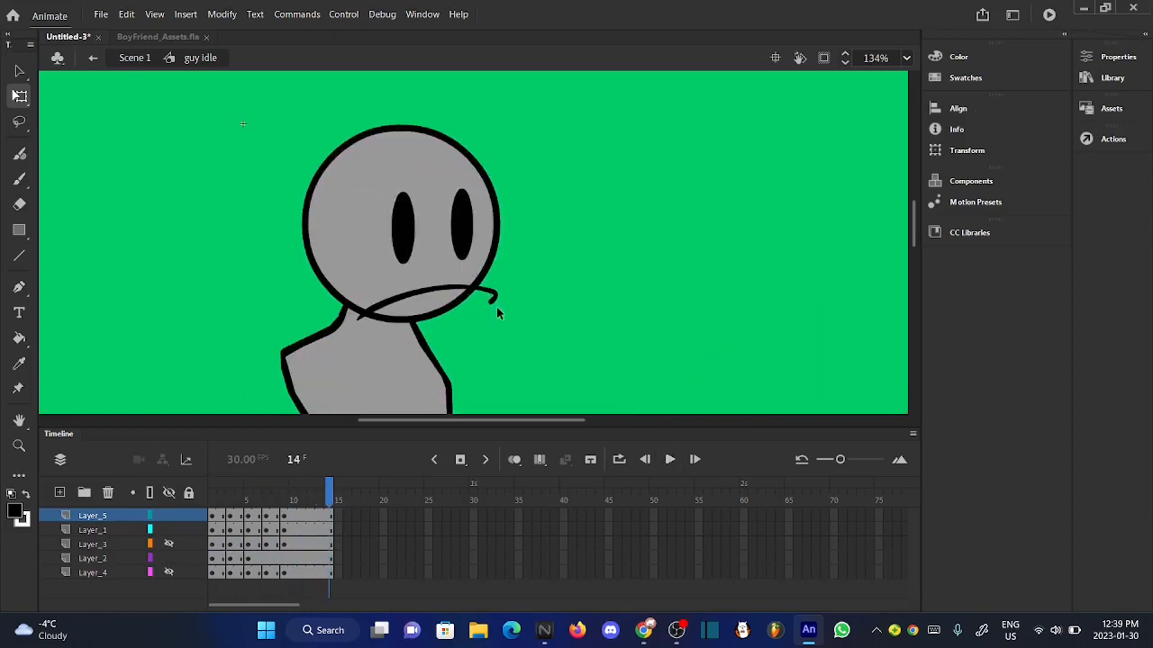
left_click(669, 468)
left_click(669, 459)
scroll(378, 227, "up", 2)
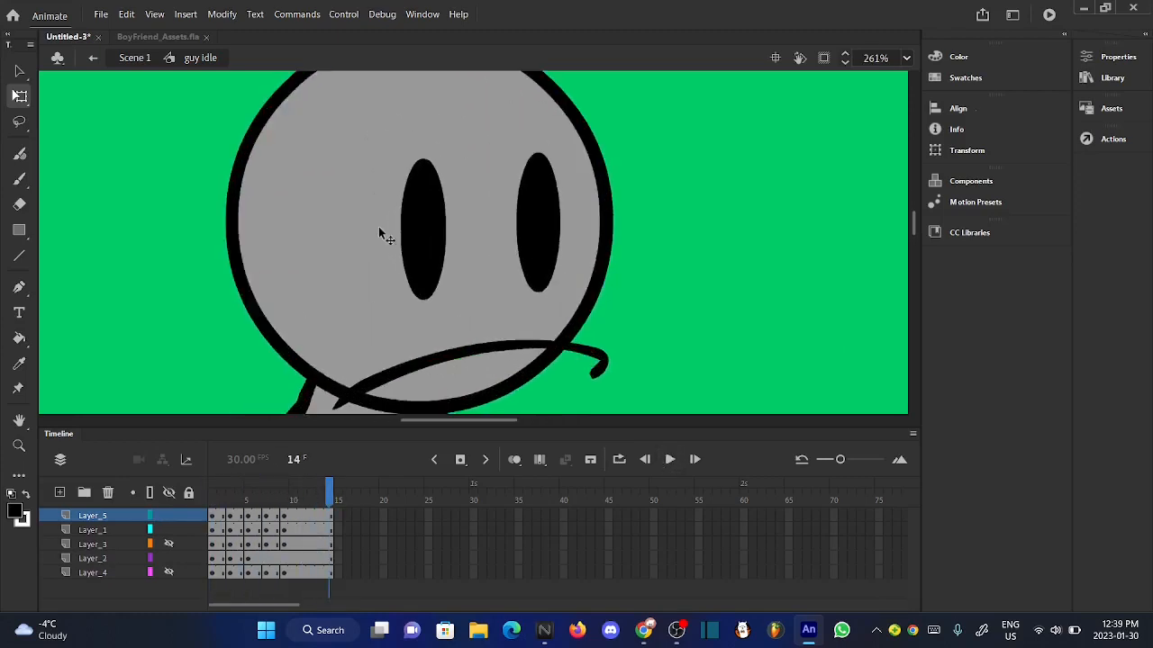
scroll(378, 227, "down", 6)
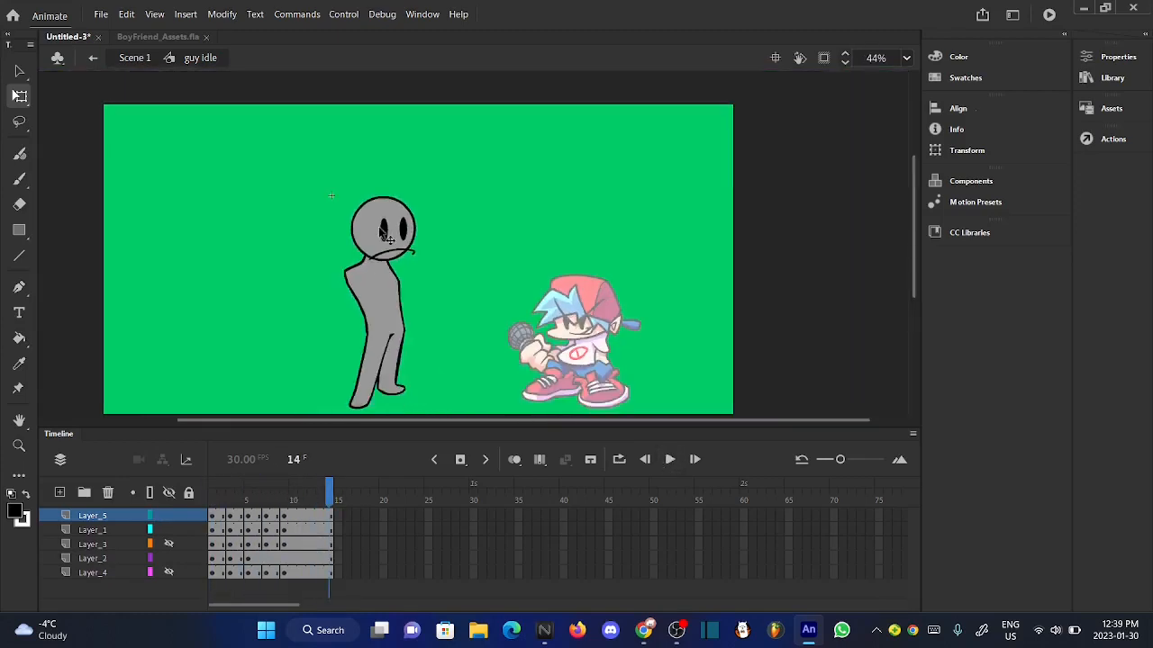
- Show the hanging arm on Layer_3 and review its motion with the body from frame 1
left_click(168, 544)
scroll(342, 343, "up", 2)
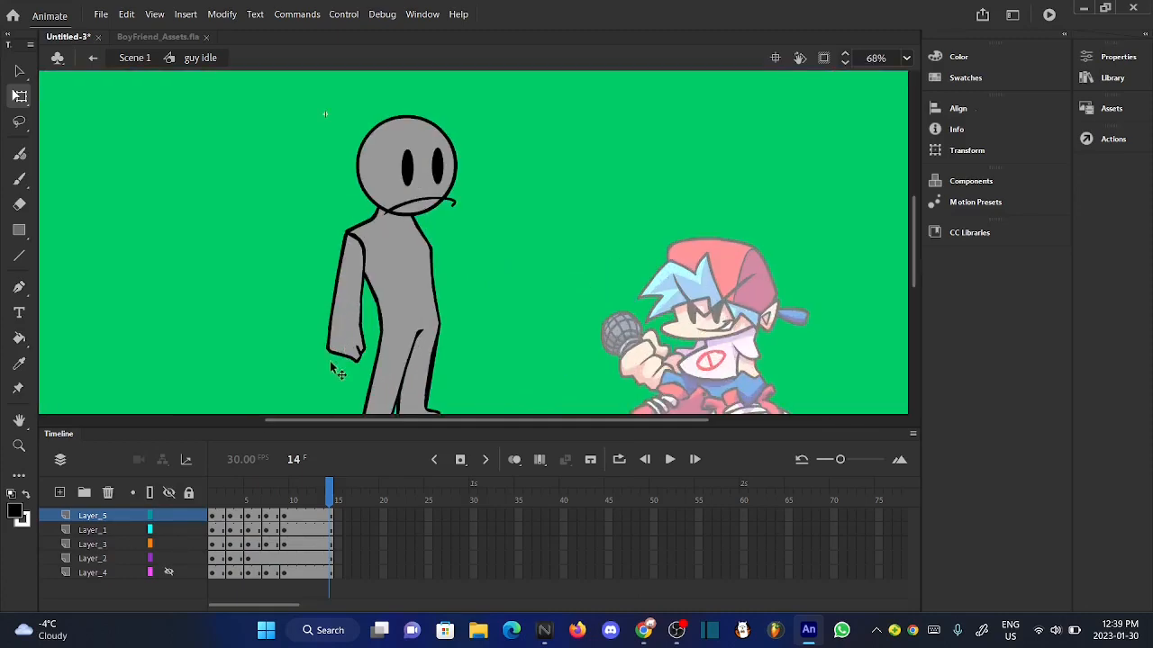
left_click_drag(223, 497, 205, 515)
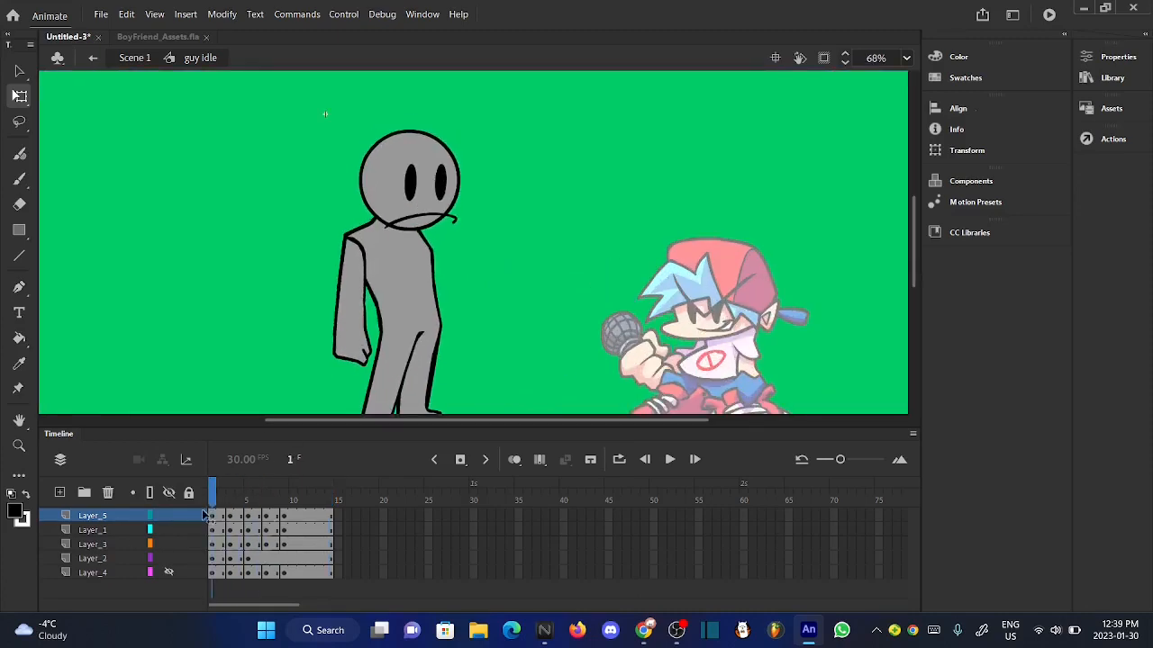
left_click(682, 461)
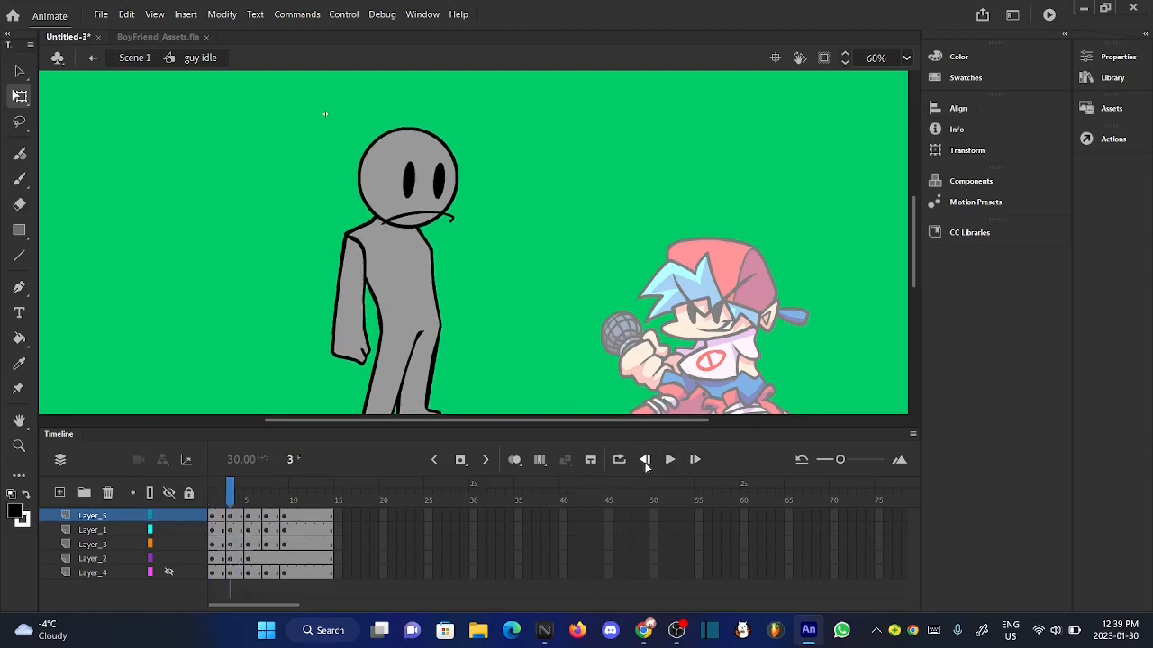
left_click(645, 461)
left_click(673, 465)
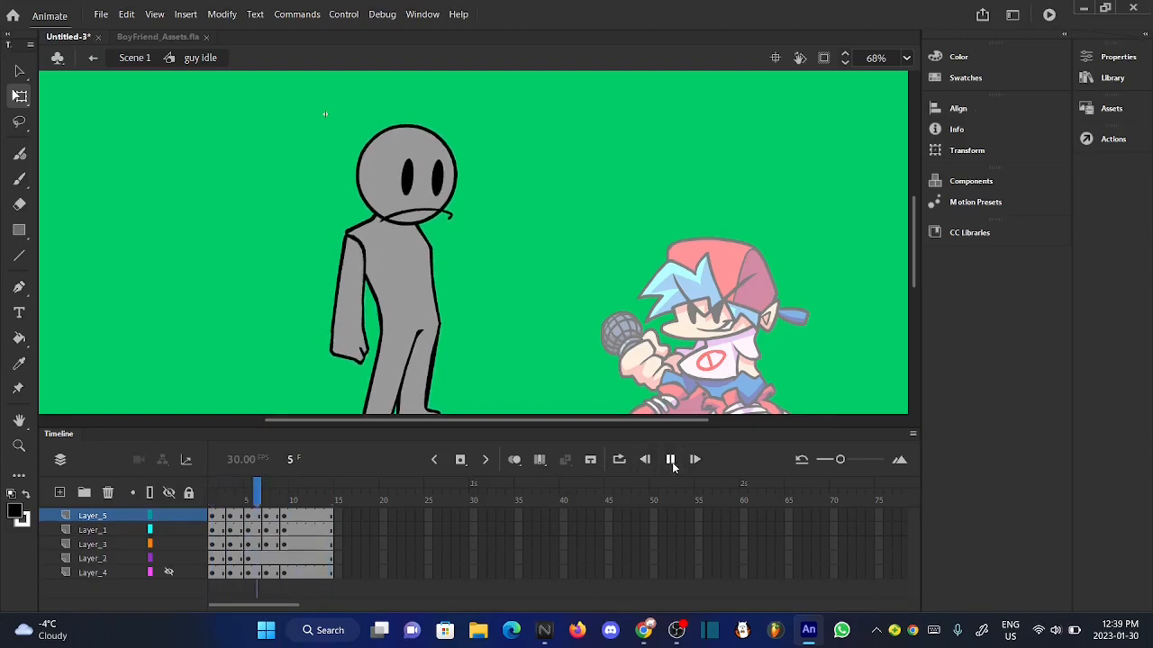
- Rotate the hanging arm on Layer_3 slightly counterclockwise at frame 3
left_click(221, 494)
left_click_drag(220, 493, 232, 497)
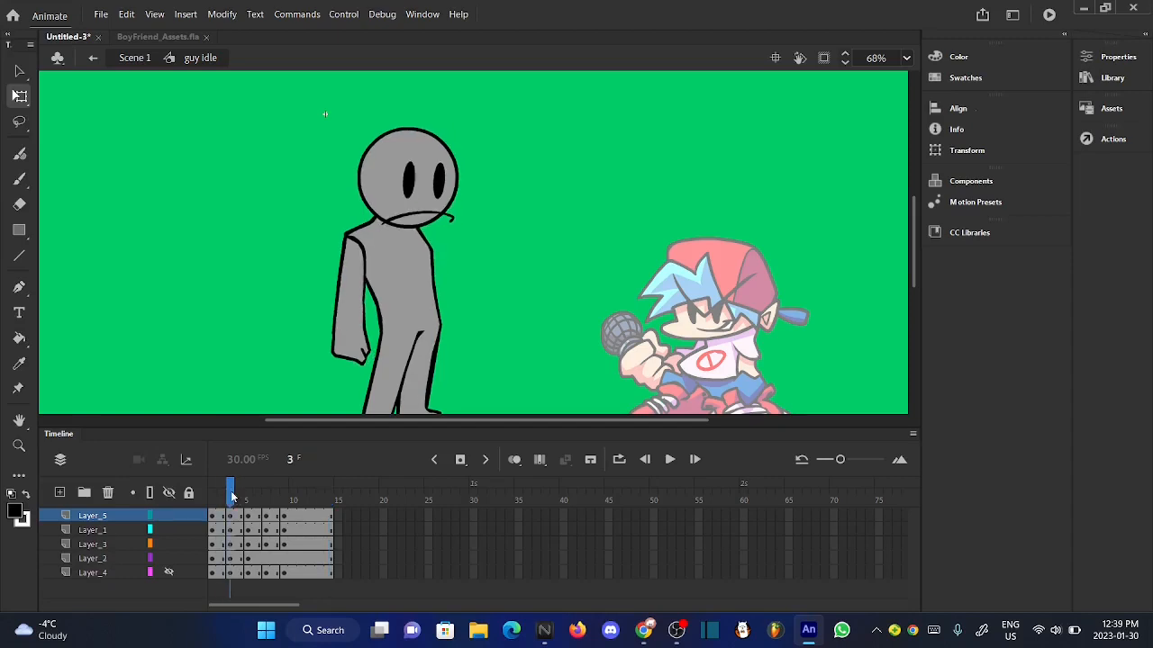
left_click(347, 363)
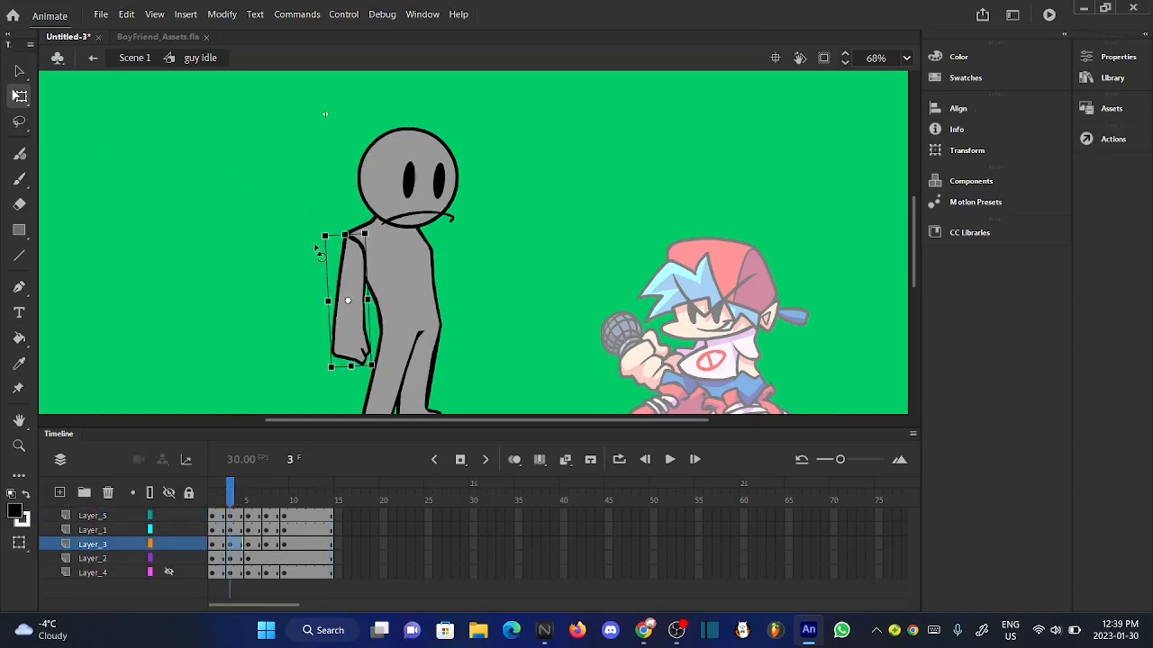
scroll(320, 252, "up", 10)
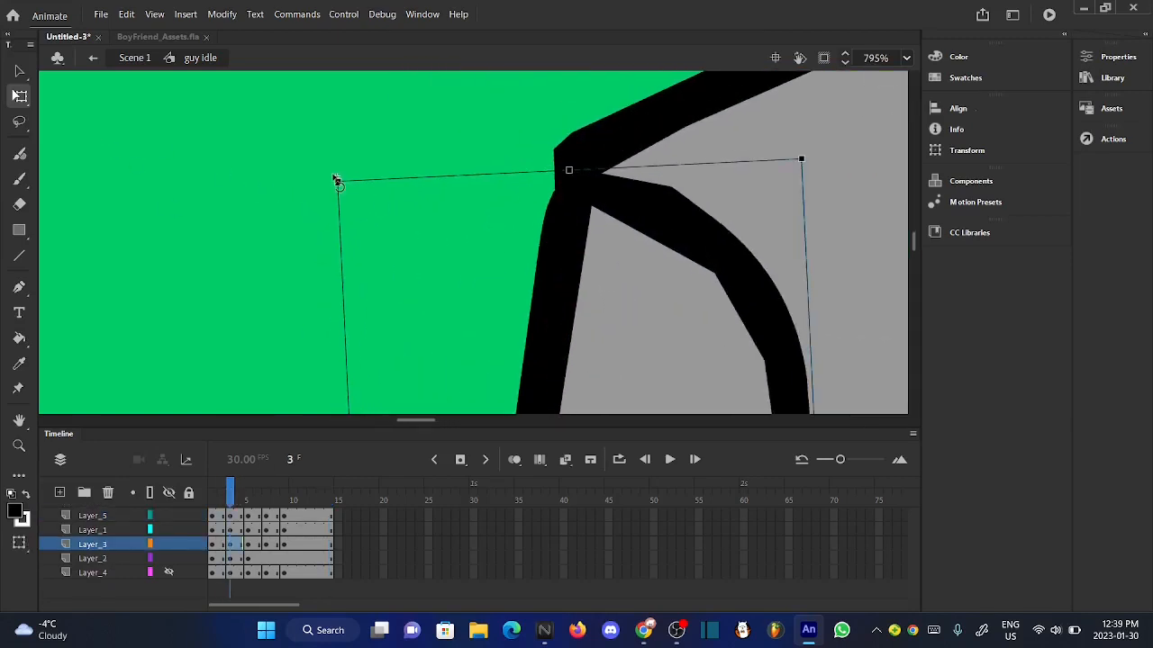
scroll(327, 189, "up", 2)
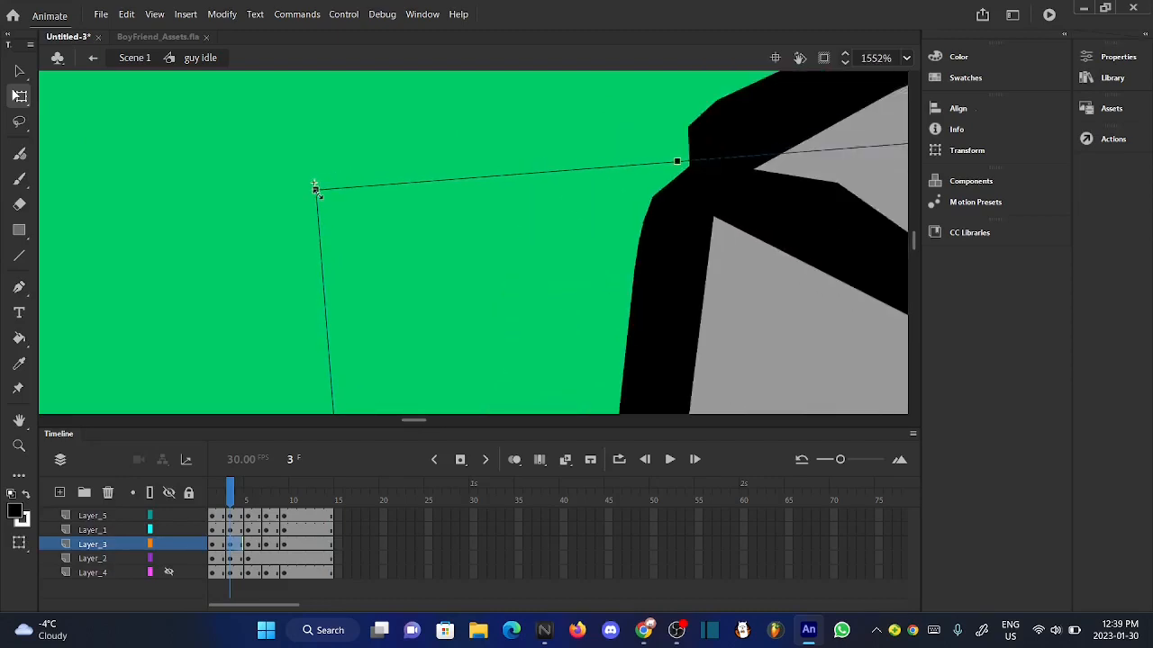
scroll(322, 191, "down", 10)
scroll(317, 195, "down", 2)
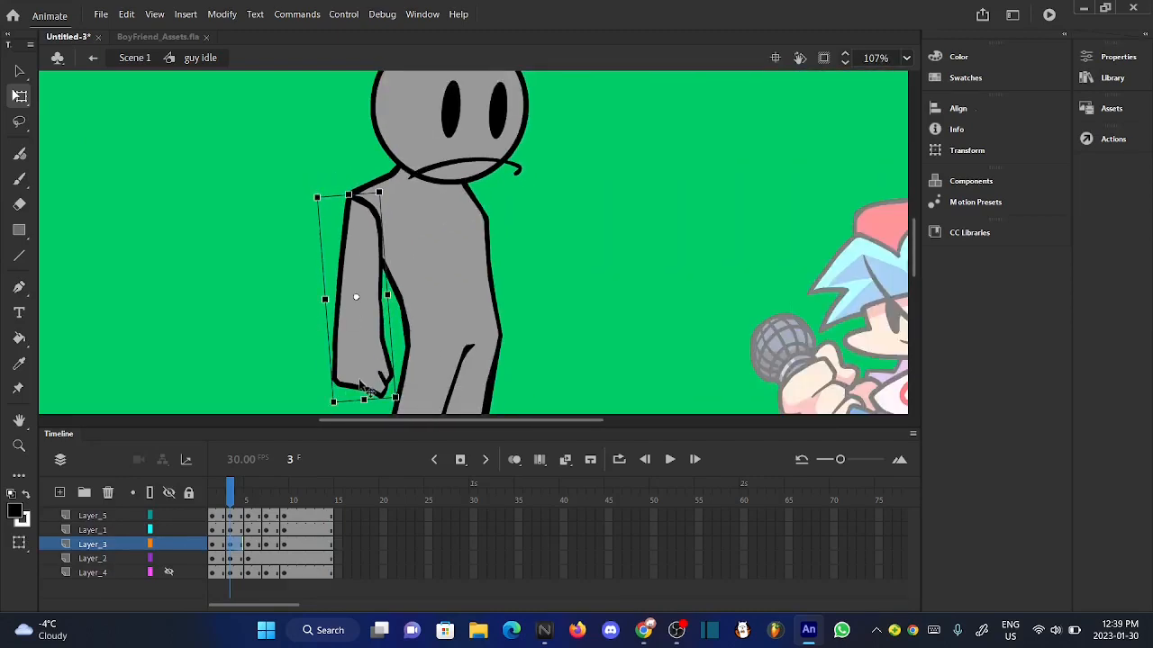
- Nudge the rotated arm three increments right and three down at frame 3 to fit the shoulder
scroll(360, 386, "up", 1)
key("Right")
key("Right")
key("Right")
key("Down")
key("Down")
key("Down")
key("Down")
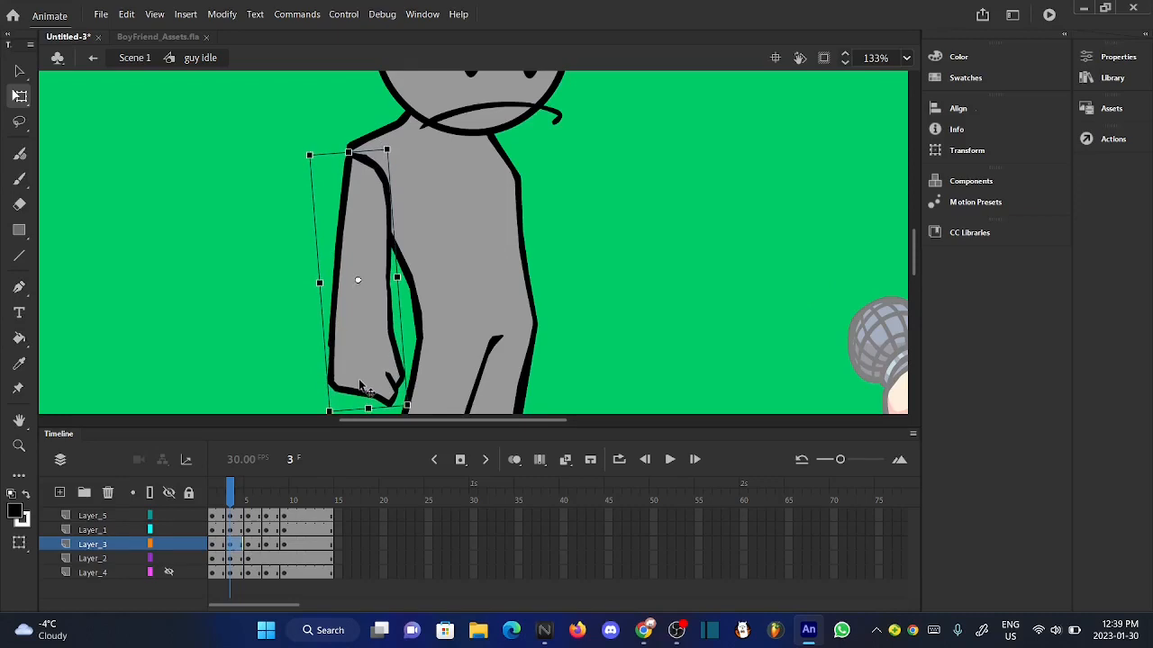
left_click(303, 347)
- Compare the arm's pose between frames 2 and 3 and play the whole idle motion
scroll(463, 294, "down", 3)
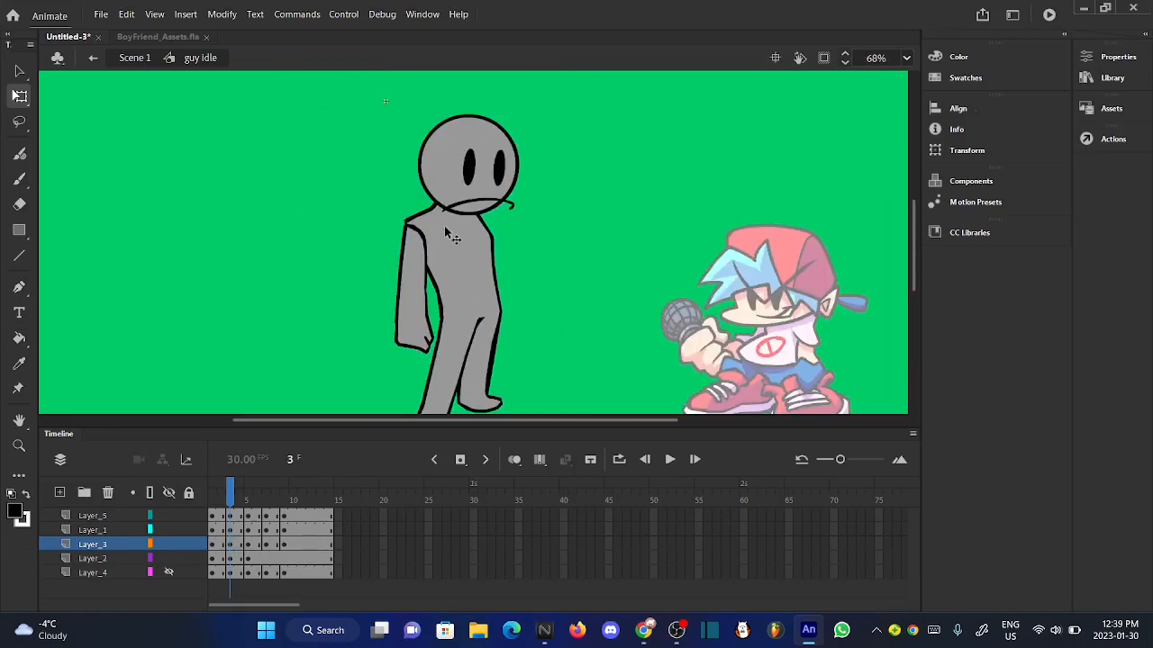
mouse_move(226, 504)
left_mouse_down()
mouse_move(274, 503)
mouse_move(221, 502)
left_mouse_up()
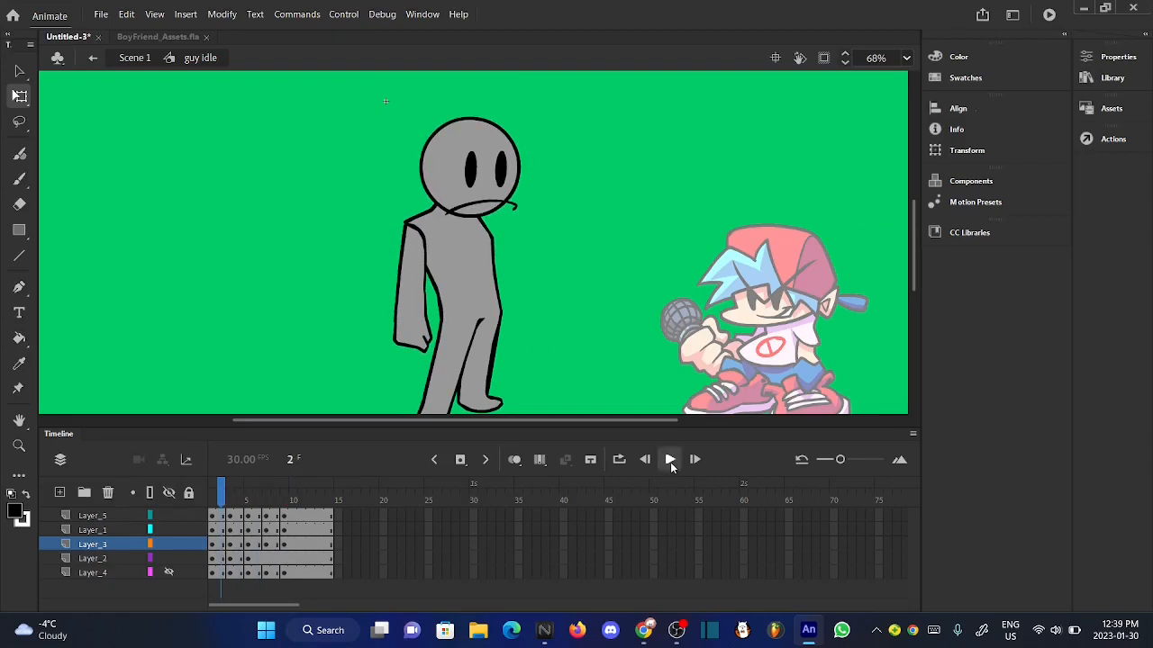
left_click(670, 466)
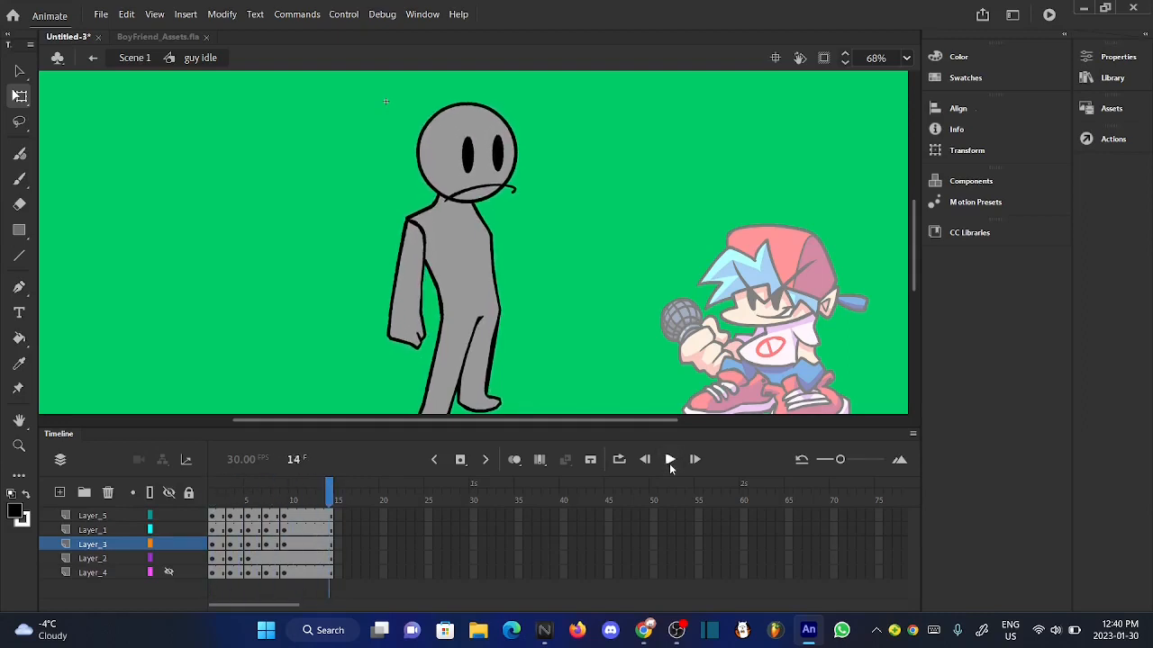
left_click(669, 461)
- Show the microphone arm on Layer_4 and rotate it slightly clockwise at frame 3
left_click(168, 571)
left_click_drag(224, 500, 234, 501)
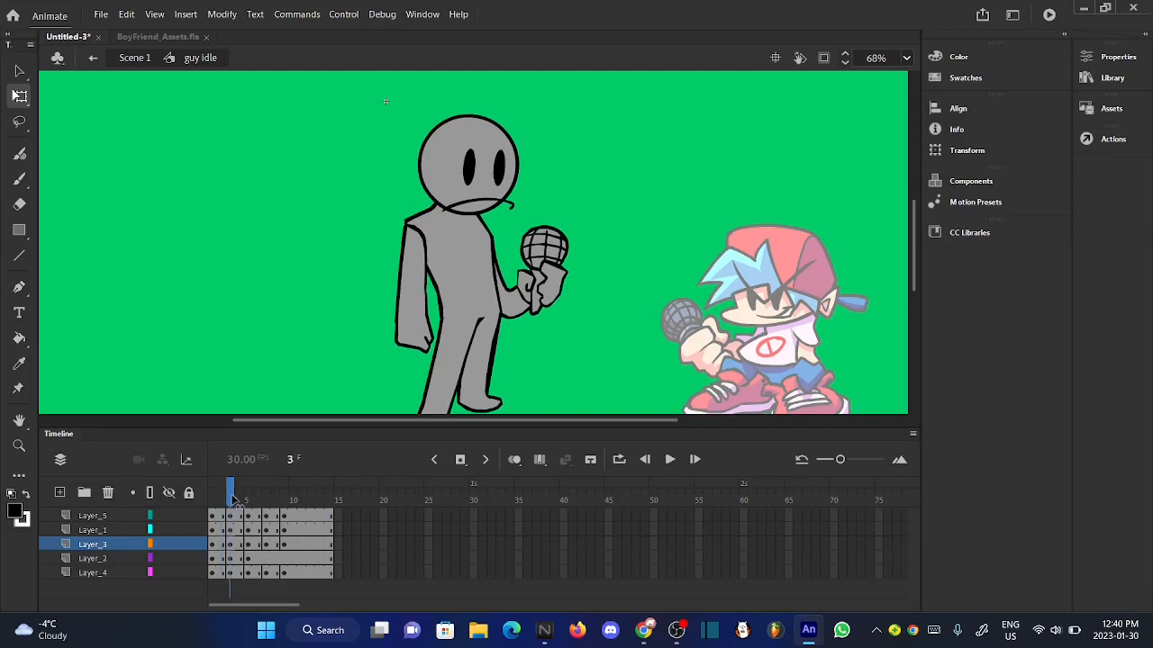
left_click(538, 270)
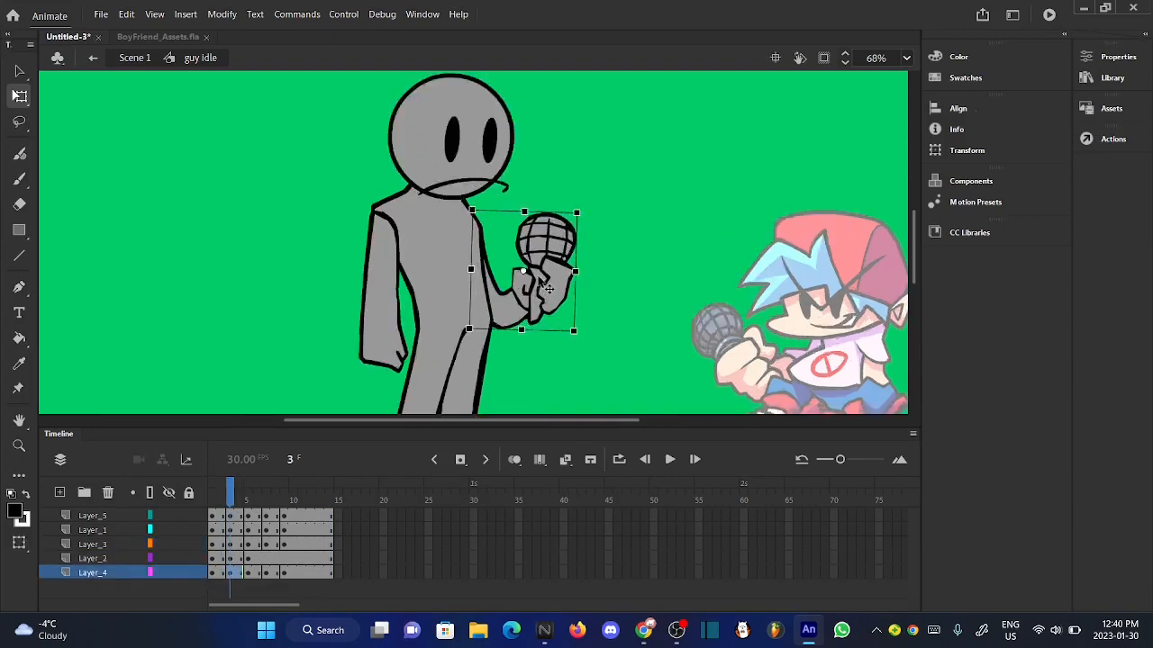
scroll(538, 270, "up", 5)
scroll(580, 151, "up", 4)
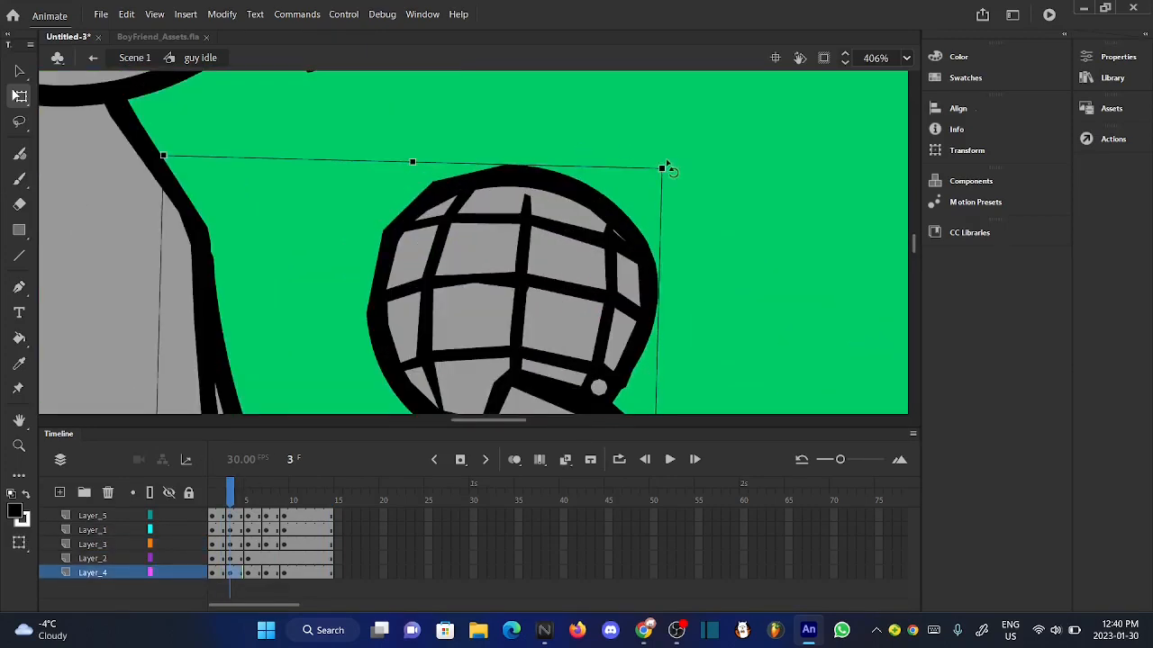
left_click_drag(668, 169, 671, 177)
scroll(672, 177, "down", 4)
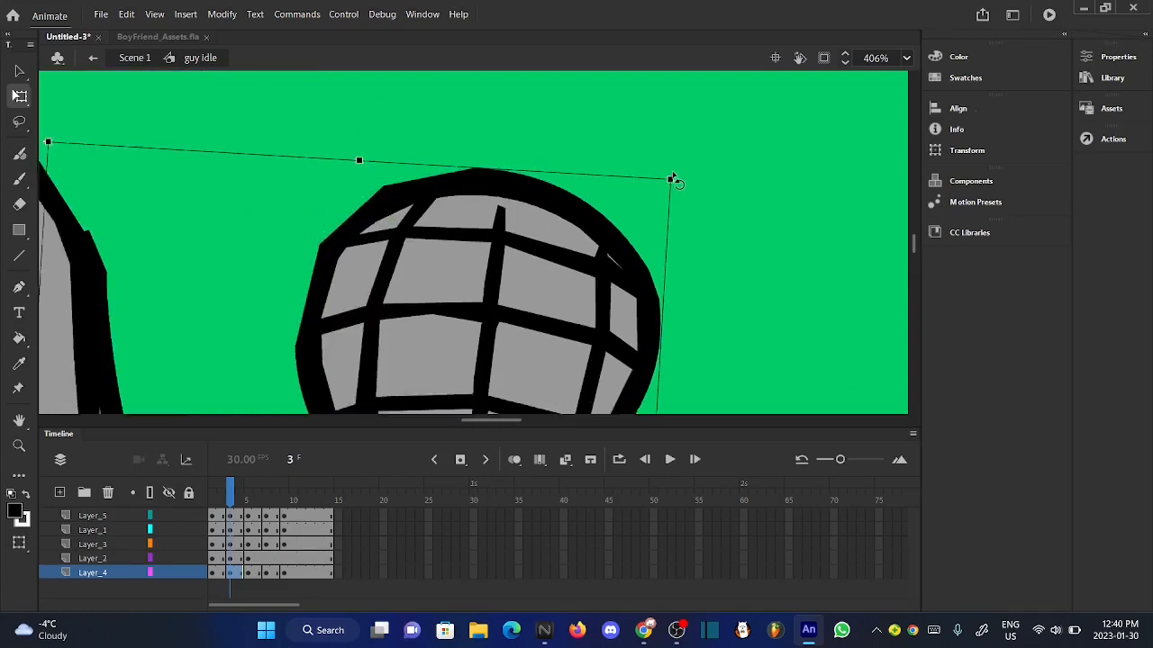
- Rotate the microphone arm on Layer_4 slightly further clockwise at frame 3 and deselect it
scroll(677, 183, "down", 1)
left_click_drag(673, 170, 677, 183)
left_click(543, 245)
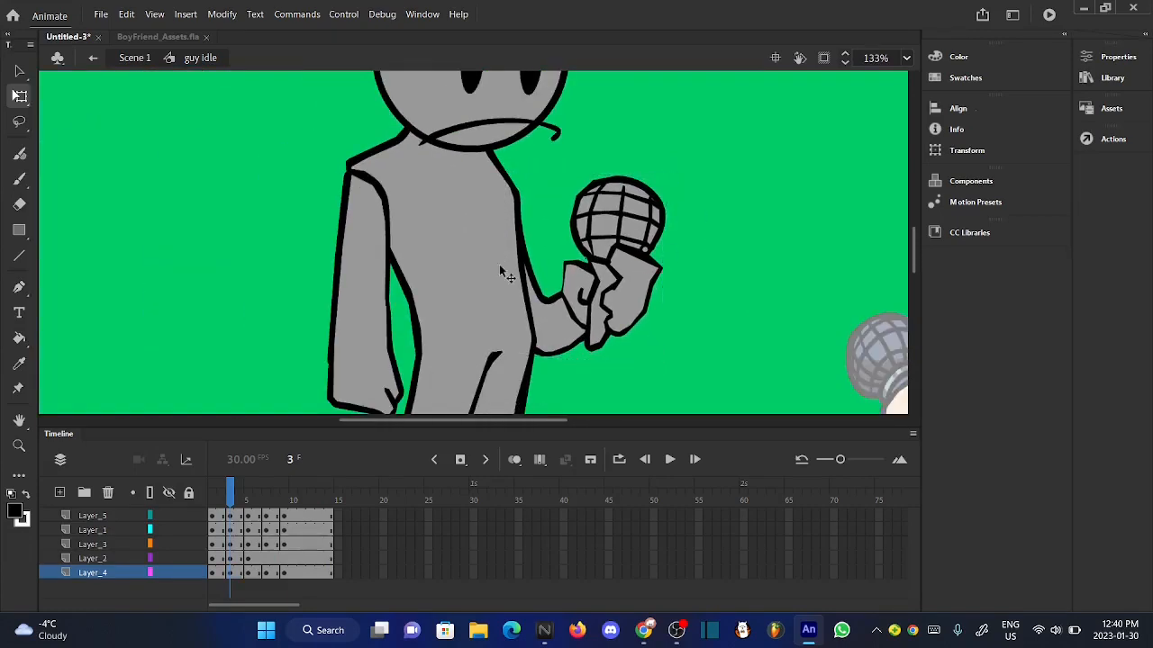
scroll(476, 265, "up", 2)
scroll(476, 265, "down", 3)
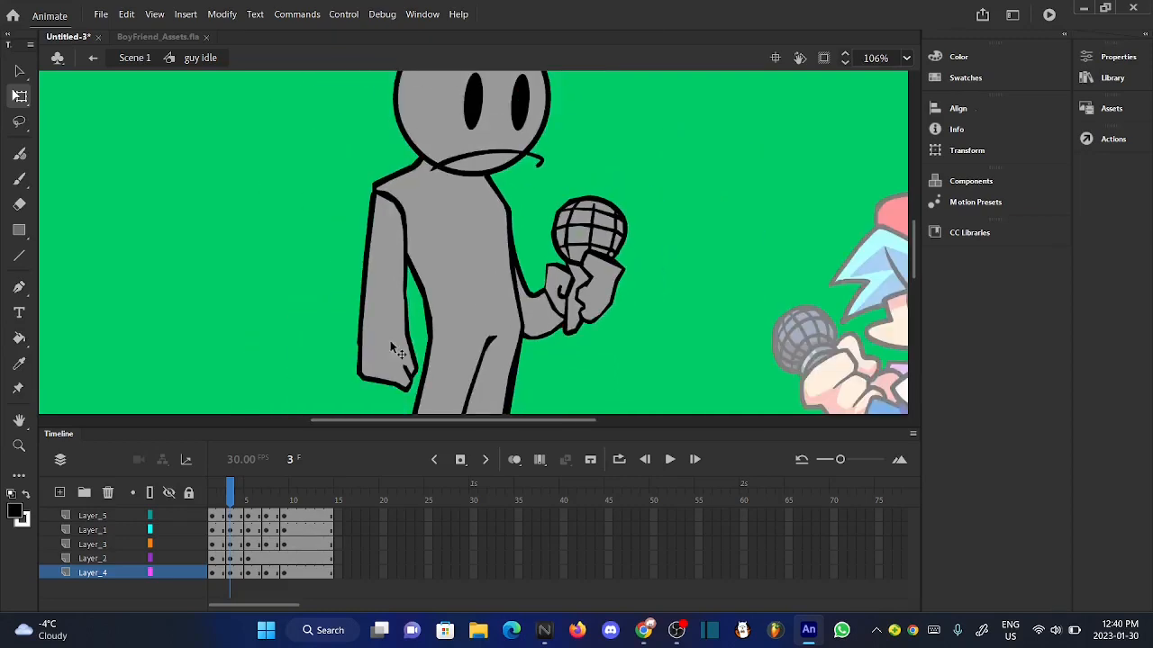
- Play the idle motion from frame 2 and replay it to check the microphone arm's movement
left_click(222, 498)
left_click(670, 460)
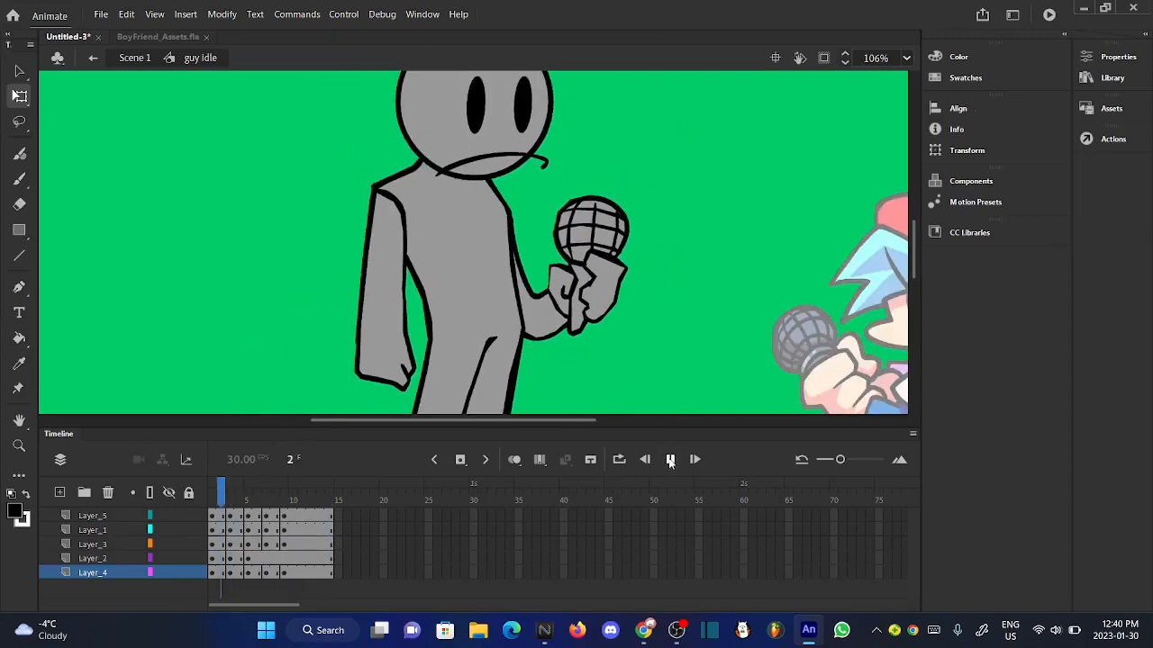
left_click(669, 460)
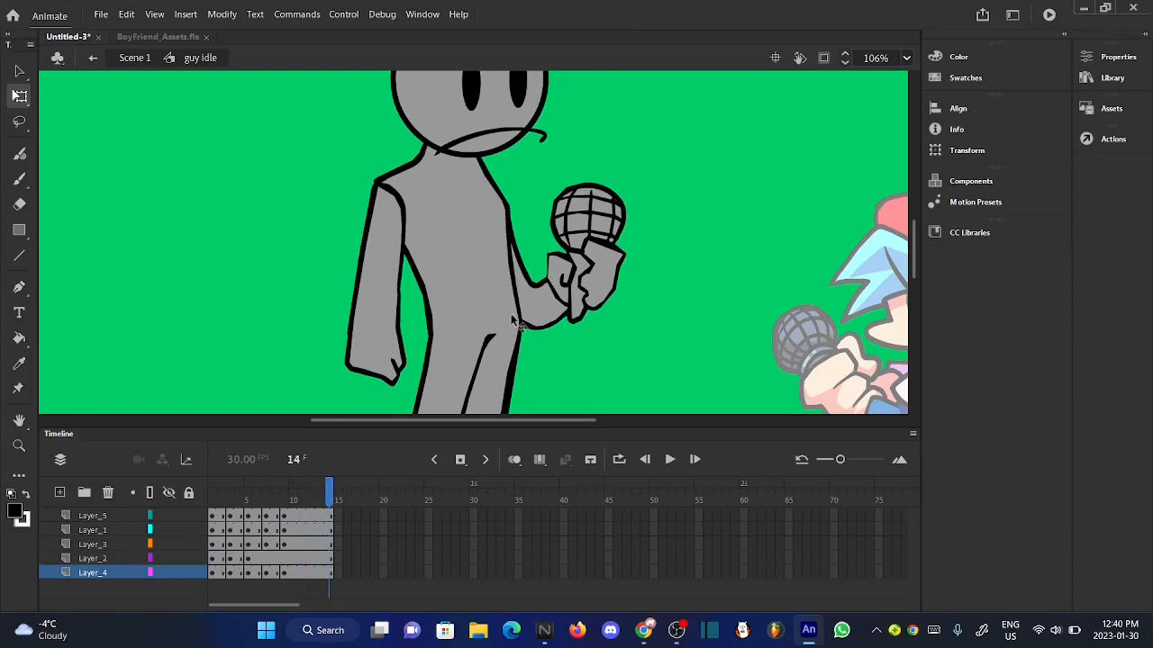
scroll(588, 407, "down", 2)
left_click(670, 459)
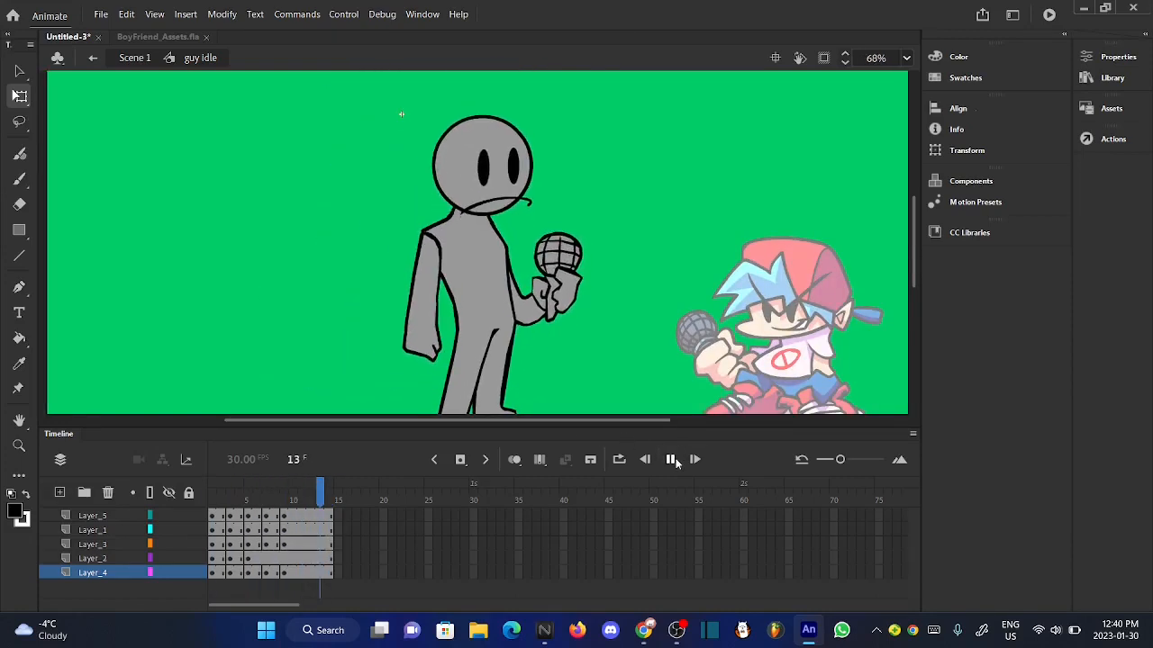
left_click(671, 459)
- Nudge the microphone arm one increment left at frame 6
left_click_drag(222, 495, 261, 507)
left_click(524, 309)
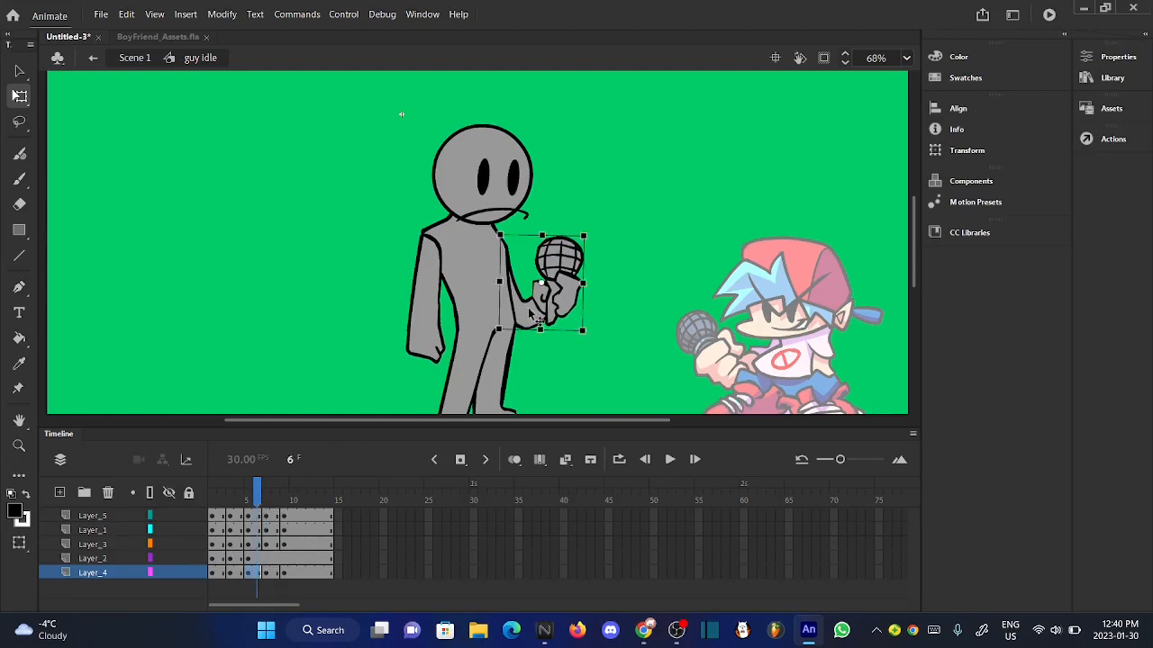
scroll(526, 311, "up", 5)
key("Left")
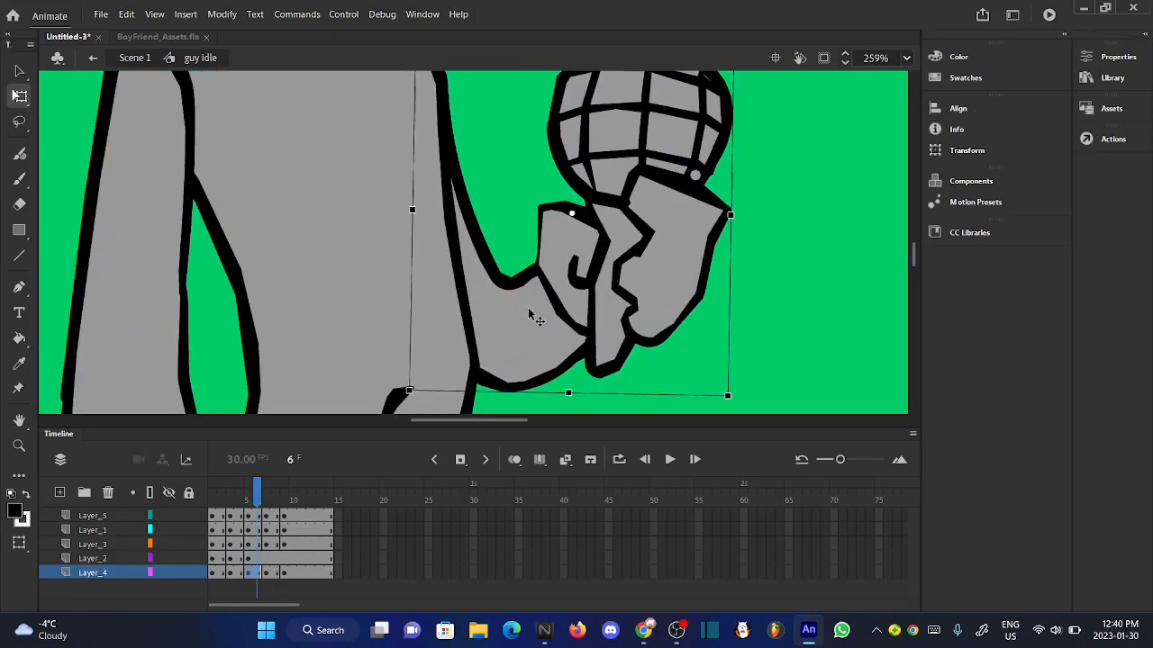
left_click(763, 288)
scroll(517, 301, "up", 1)
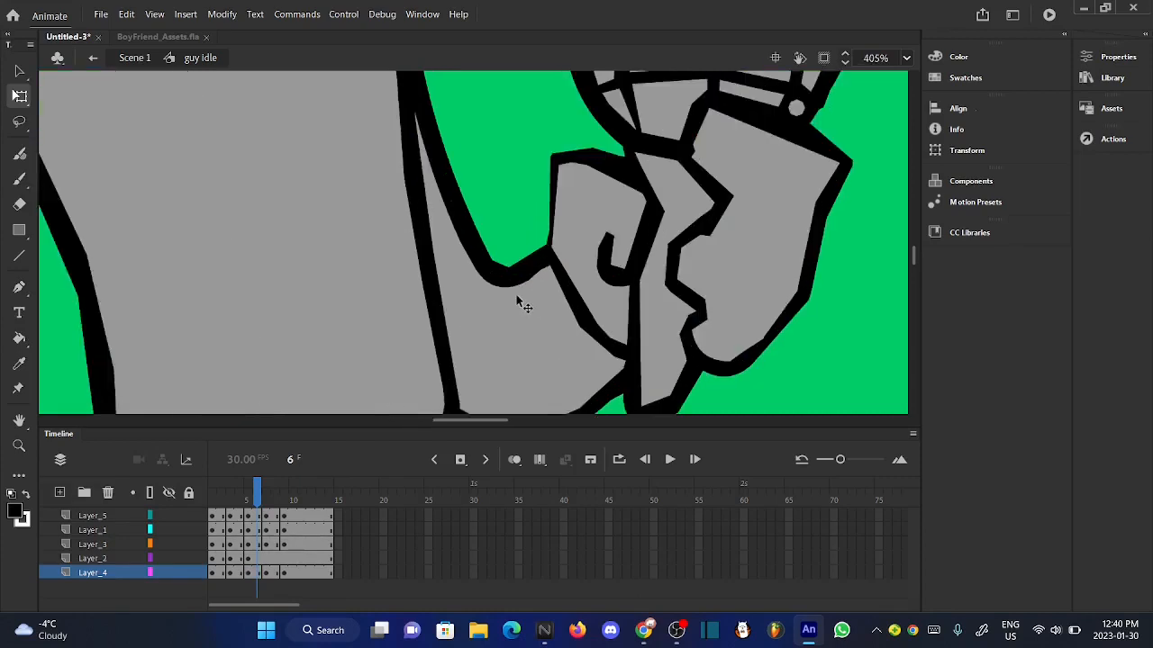
scroll(452, 350, "down", 3)
- Nudge the microphone arm two increments left at frame 4 and deselect it
left_click(243, 501)
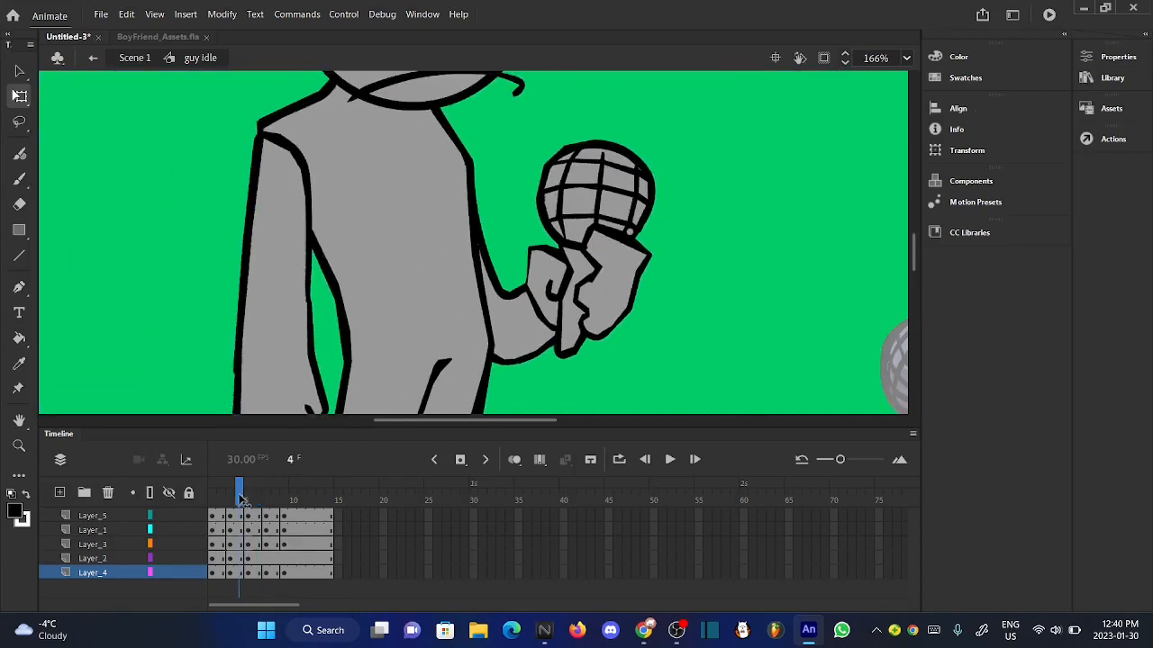
left_click(545, 330)
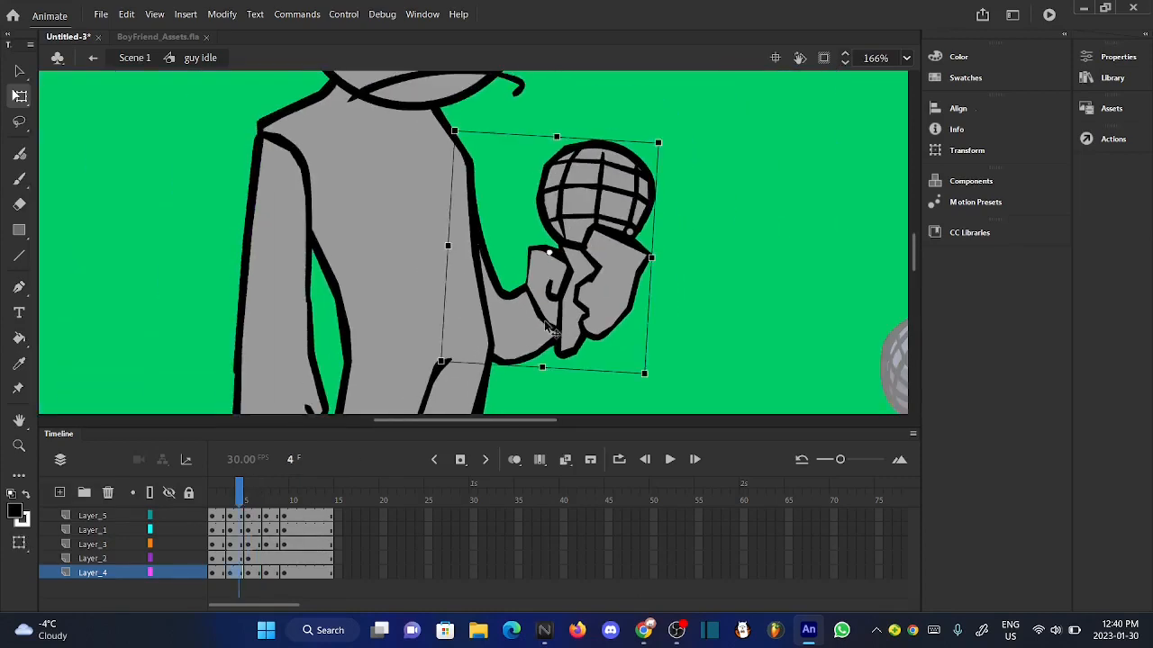
key("Left")
key("Left")
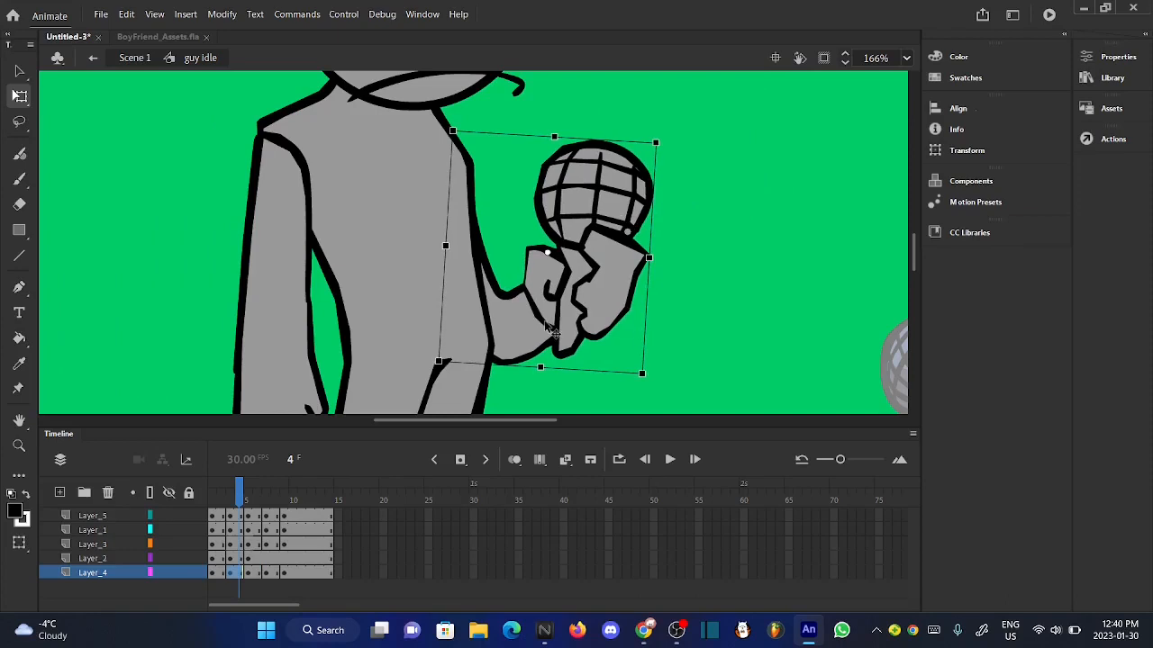
left_click(689, 337)
- Compare the arm's pose around frames 2 and 3, and shift the microphone arm slightly left at frame 2
left_click(226, 497)
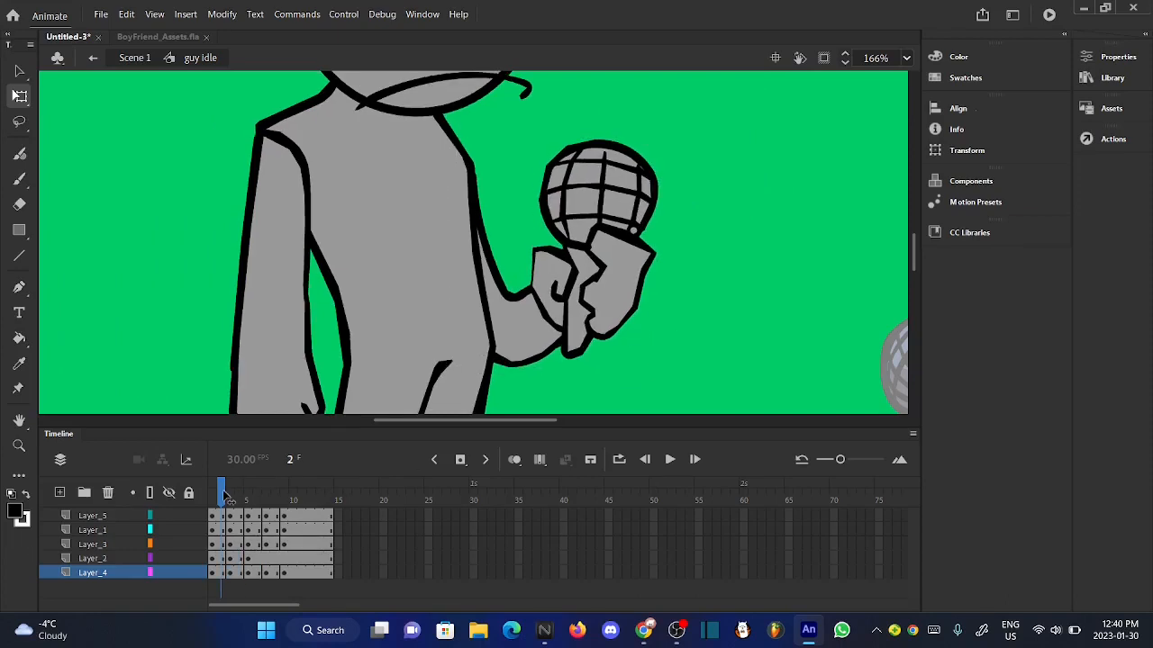
left_click_drag(234, 489, 222, 500)
left_click(510, 354)
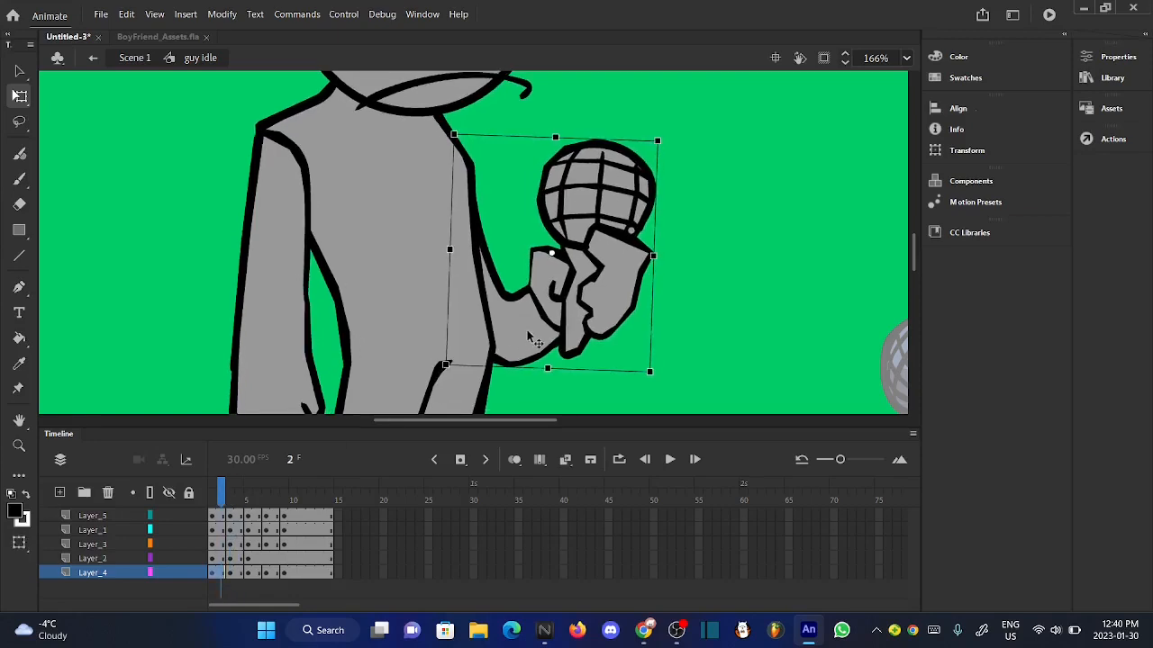
left_click(714, 327)
scroll(550, 314, "up", 2)
scroll(551, 311, "down", 4)
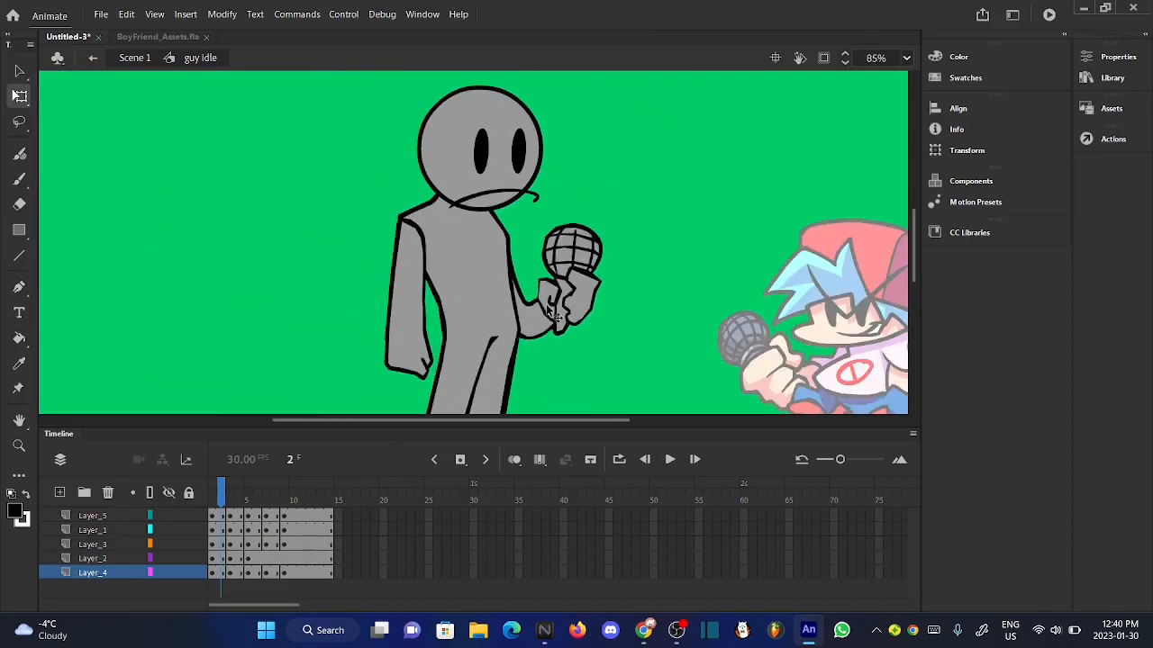
- Play the gray character's idle animation several times to review the smoothness of the head and arm motion
left_click(671, 460)
left_click(671, 460)
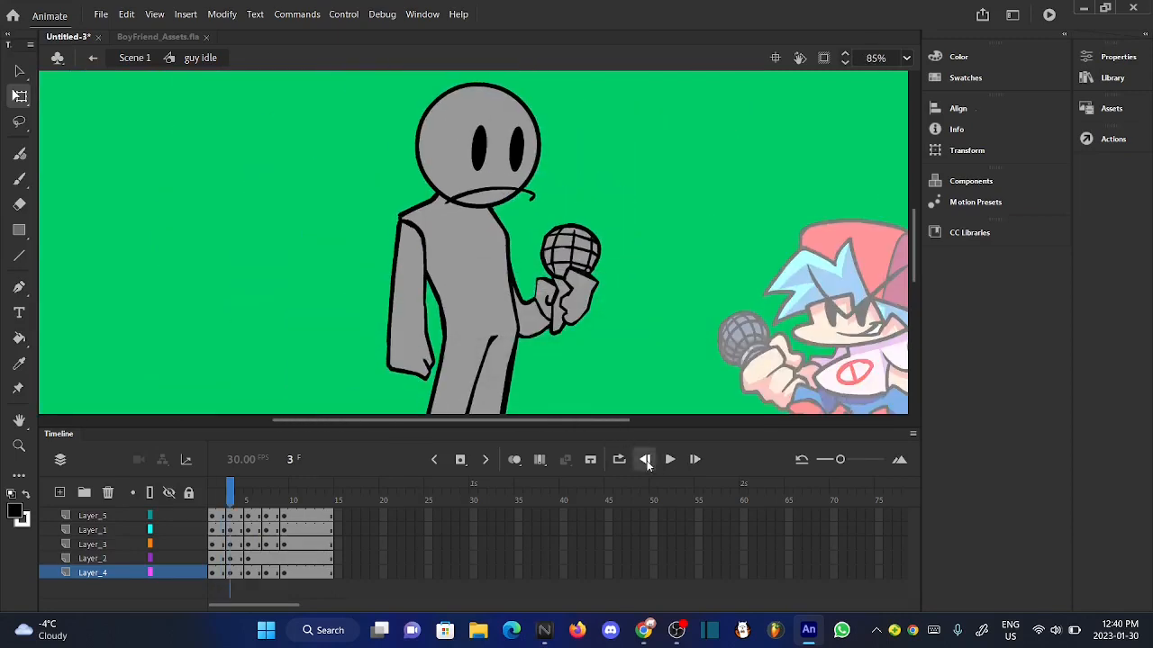
left_click(646, 460)
left_click(671, 460)
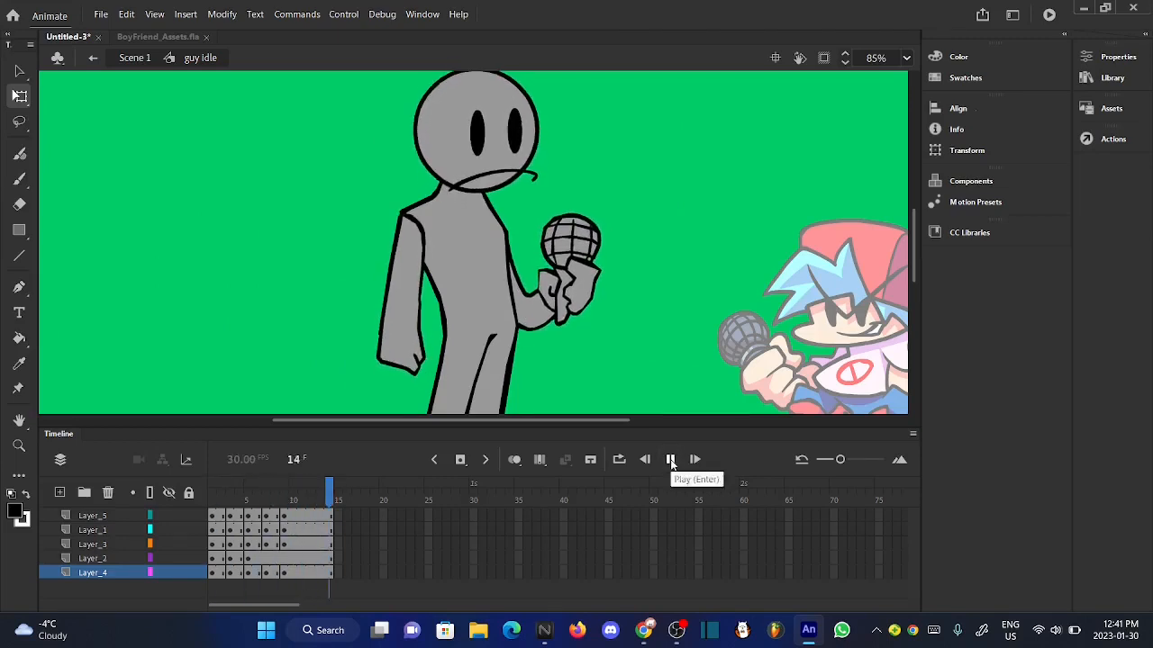
left_click(671, 460)
scroll(493, 206, "down", 3)
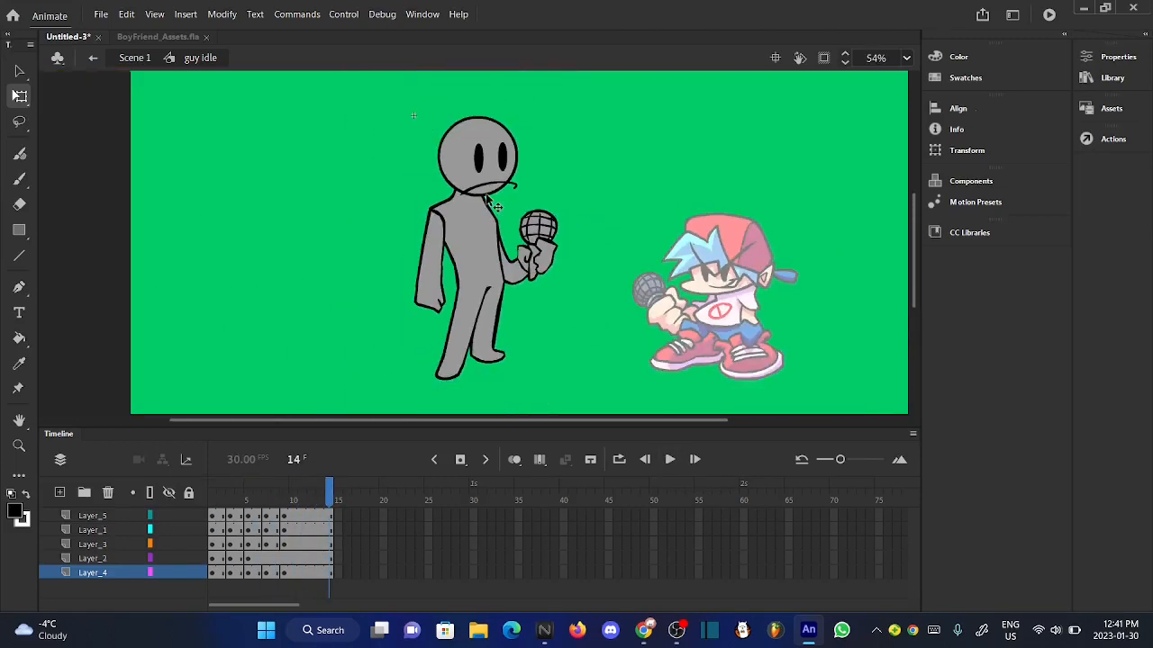
left_click(672, 466)
left_click(672, 465)
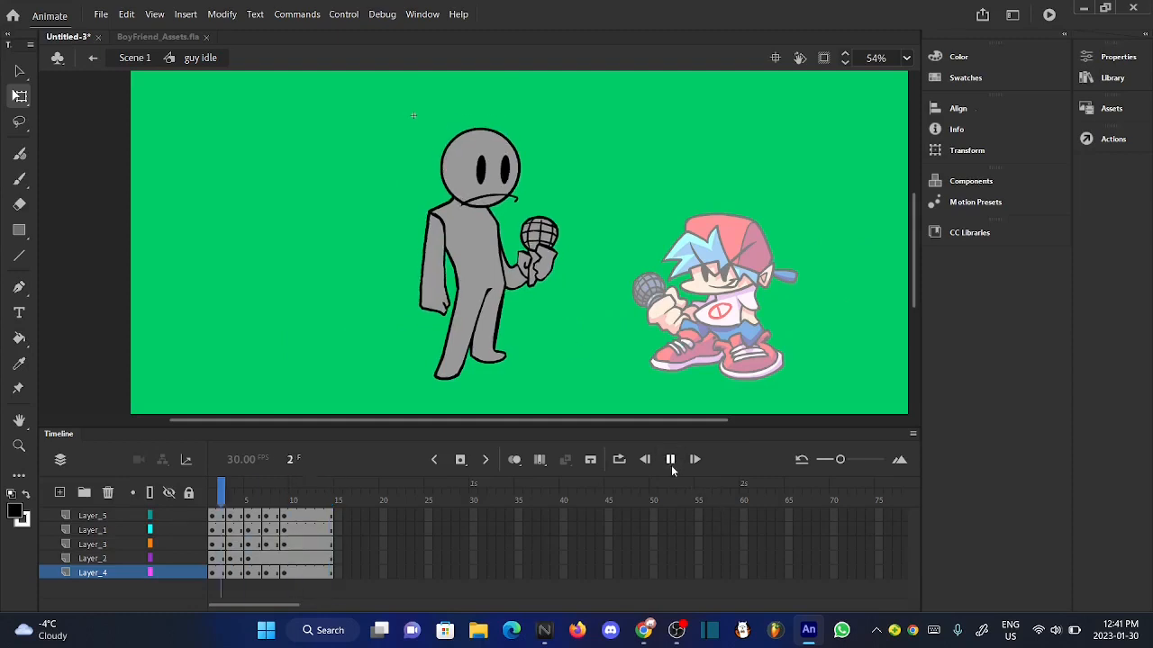
left_click(671, 466)
left_click(670, 464)
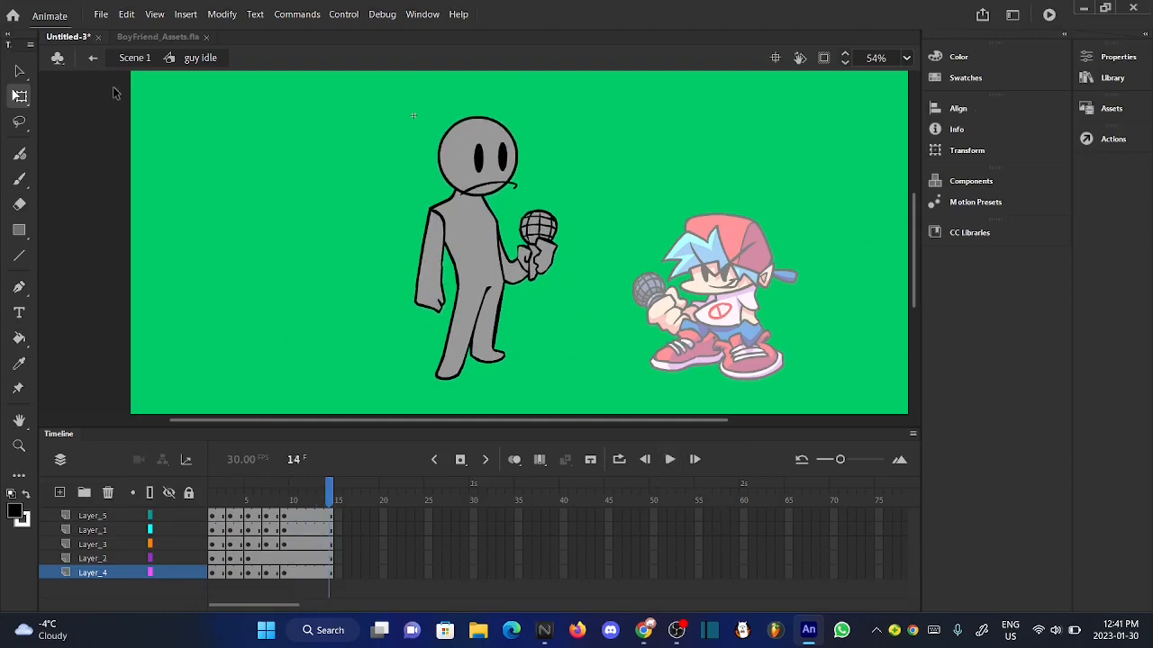
- Return to Scene 1 and play the gray character's idle alongside the red-capped character's
left_click(135, 58)
left_click(268, 287)
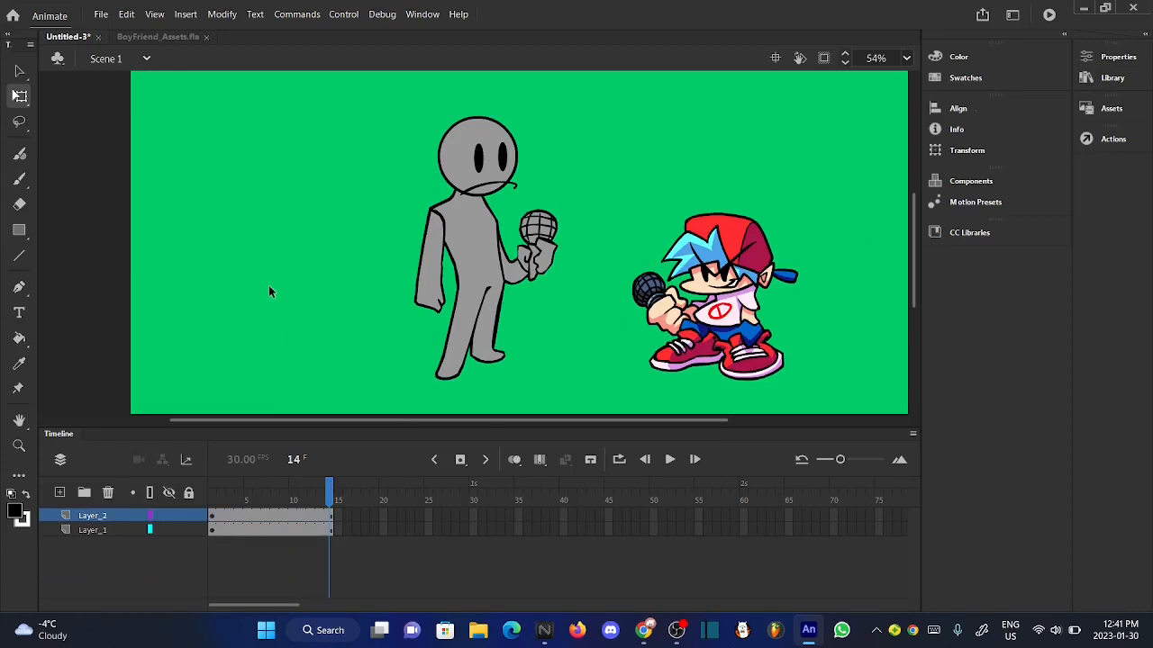
scroll(269, 286, "down", 2)
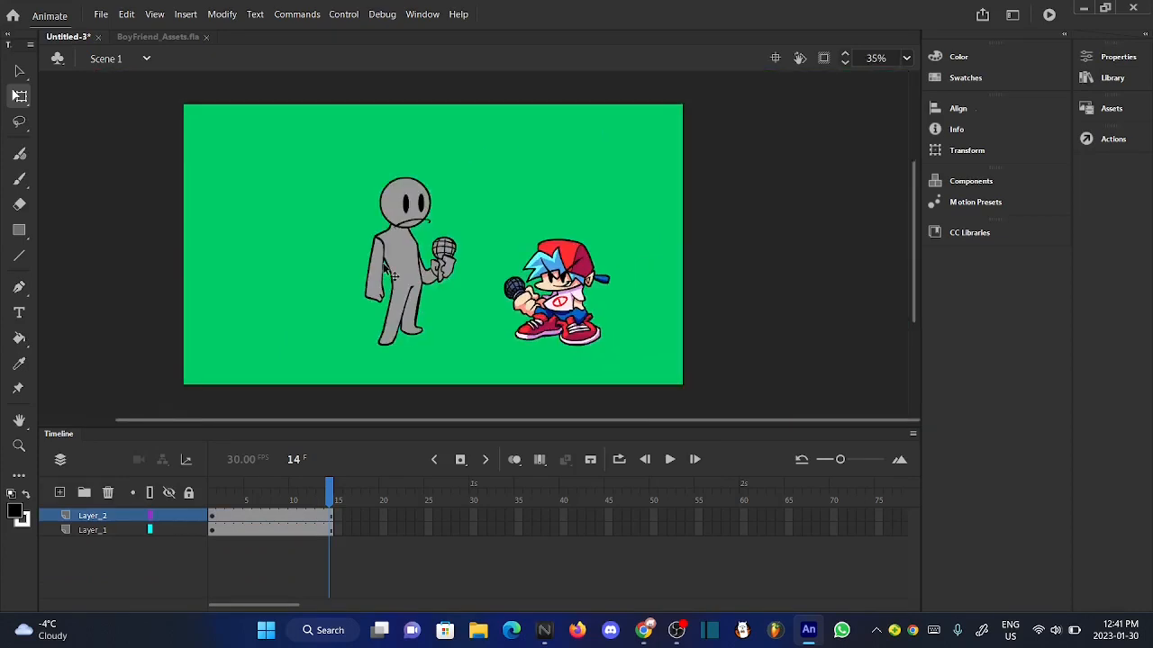
scroll(384, 263, "up", 2)
left_click(670, 460)
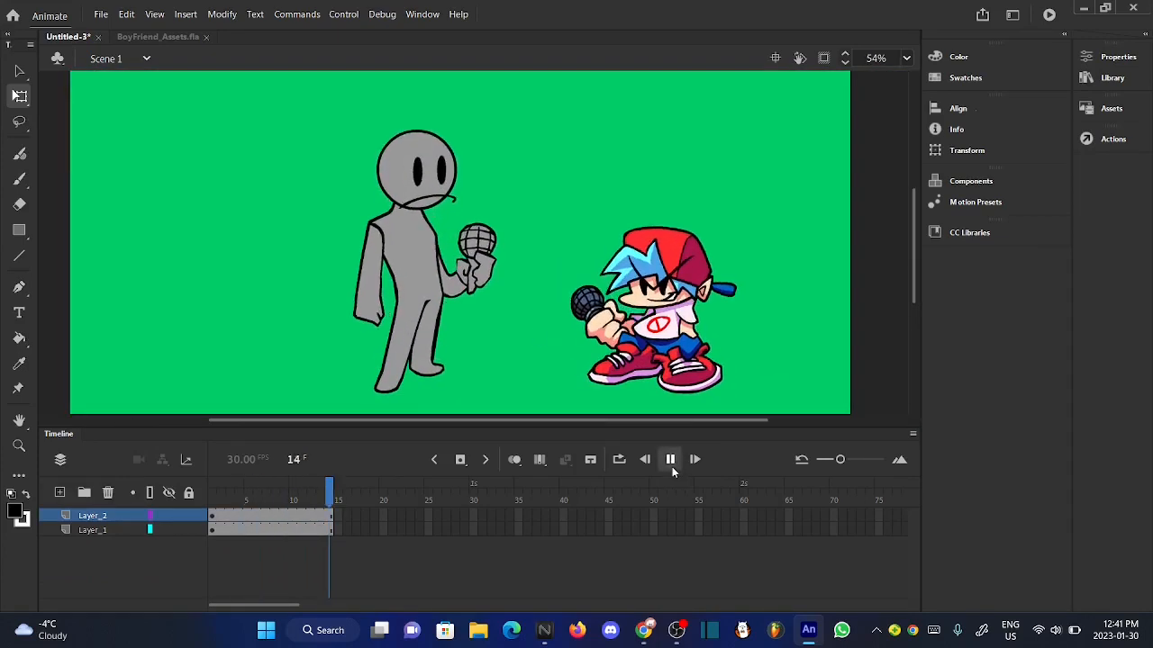
left_click(670, 460)
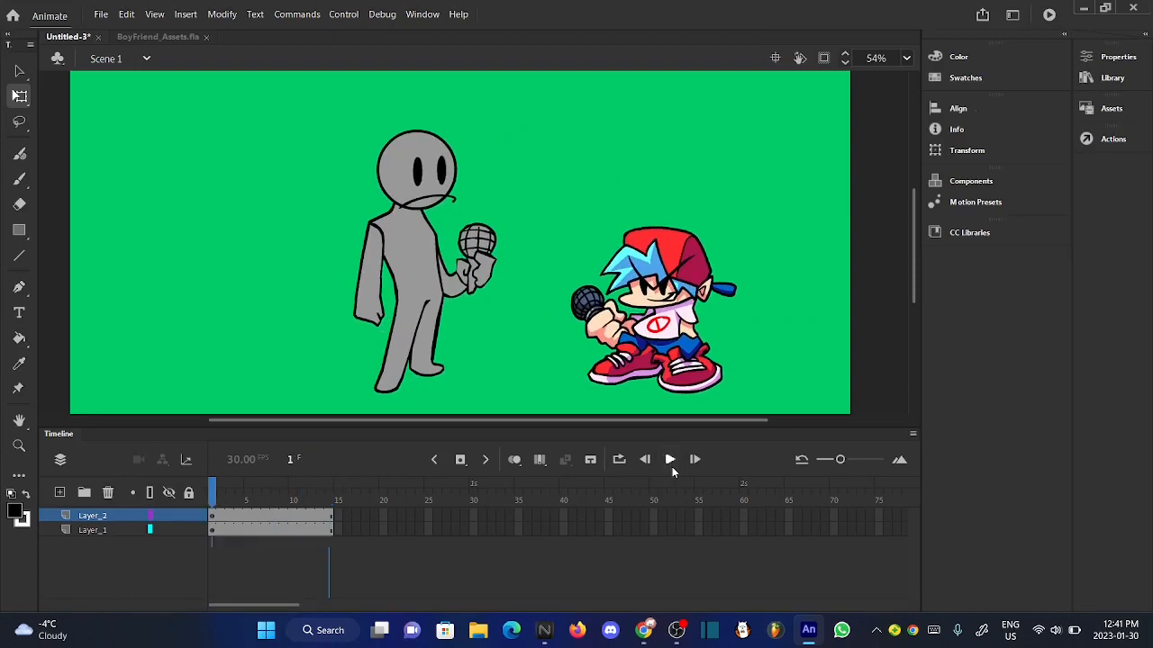
scroll(457, 267, "up", 2)
scroll(457, 266, "down", 3)
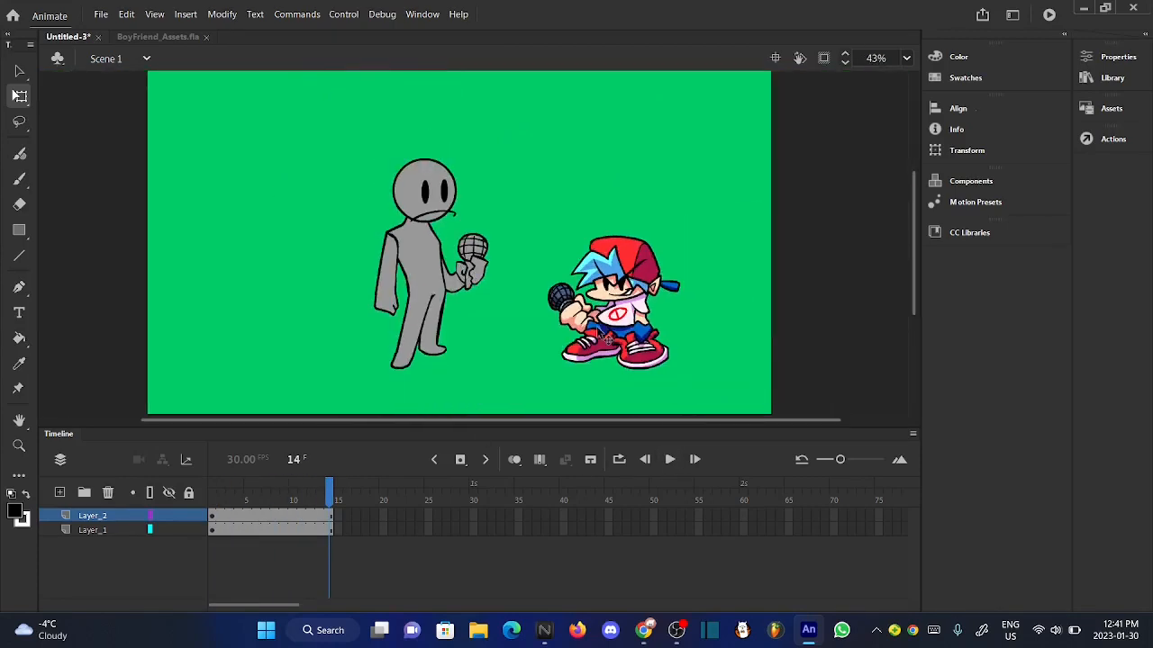
- Insert keyframes at frame 15 on both Layer_2 and Layer_1
left_click(339, 484)
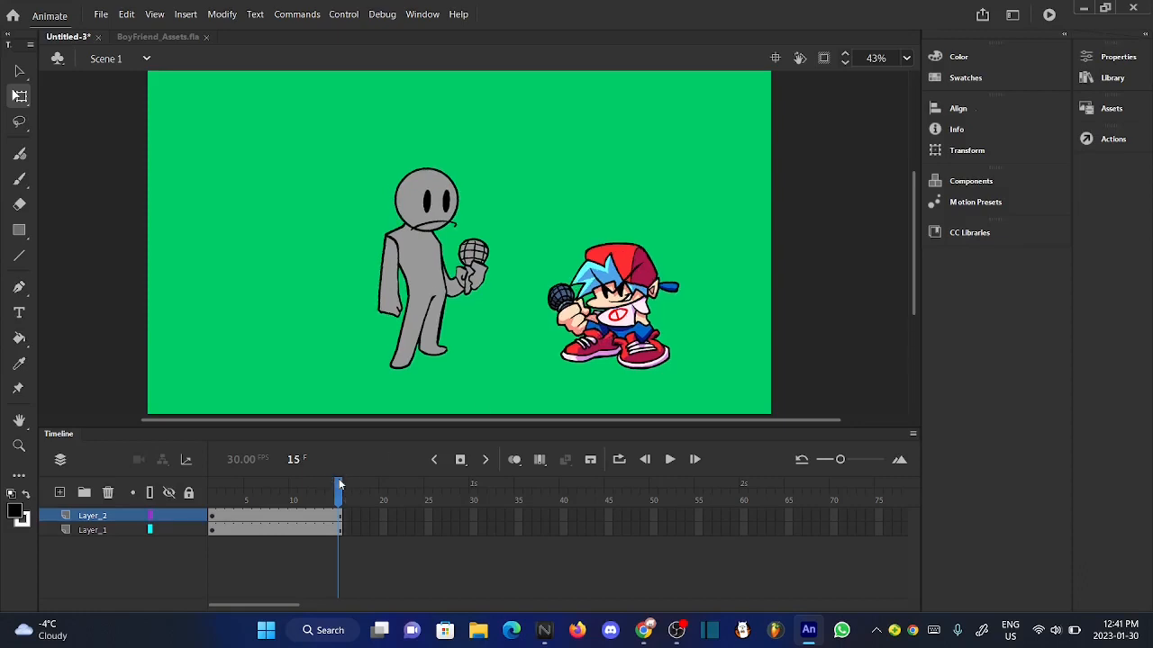
left_click(340, 534)
left_click(239, 319)
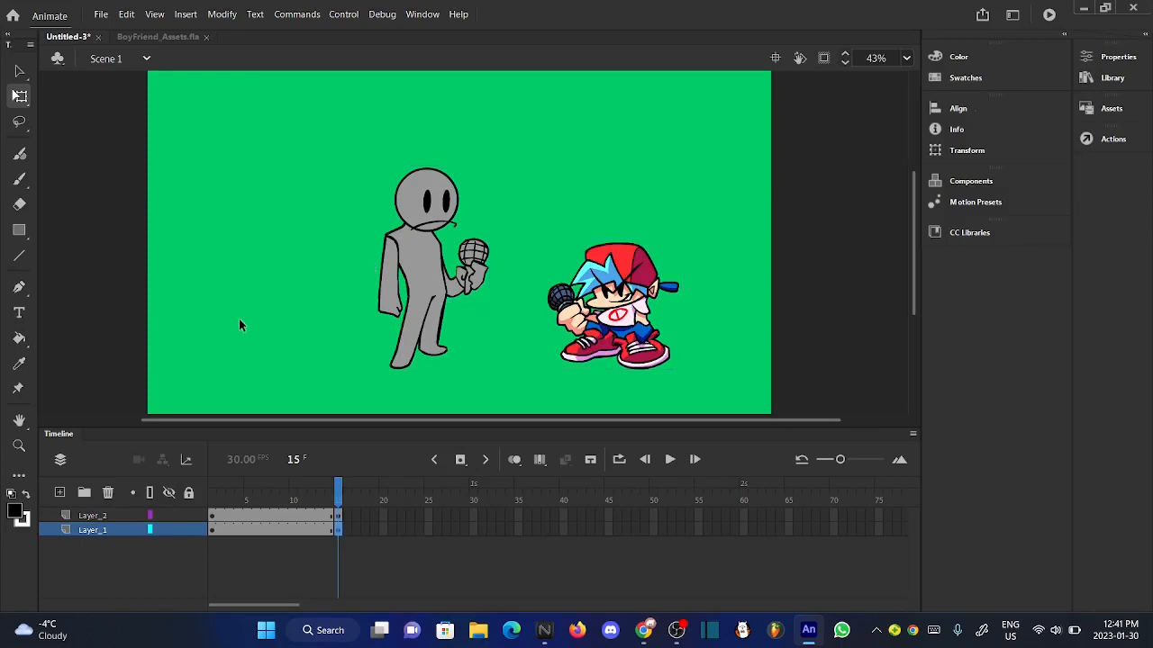
- Delete Layer_1, which holds the red-capped reference character
scroll(662, 306, "up", 2)
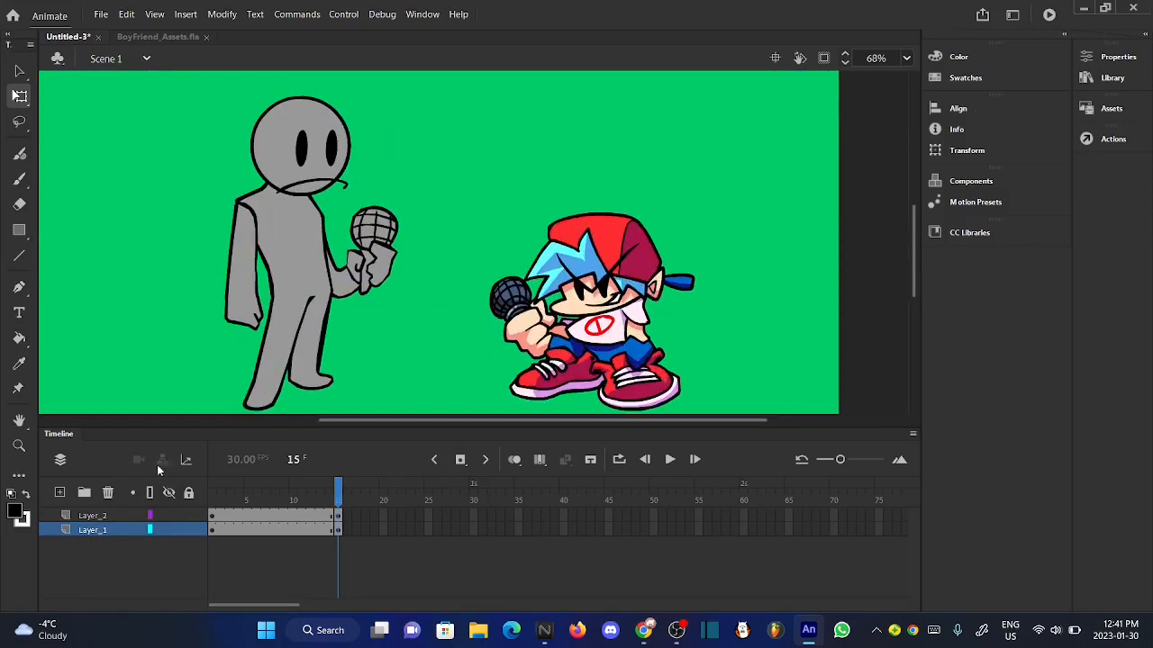
left_click(94, 530)
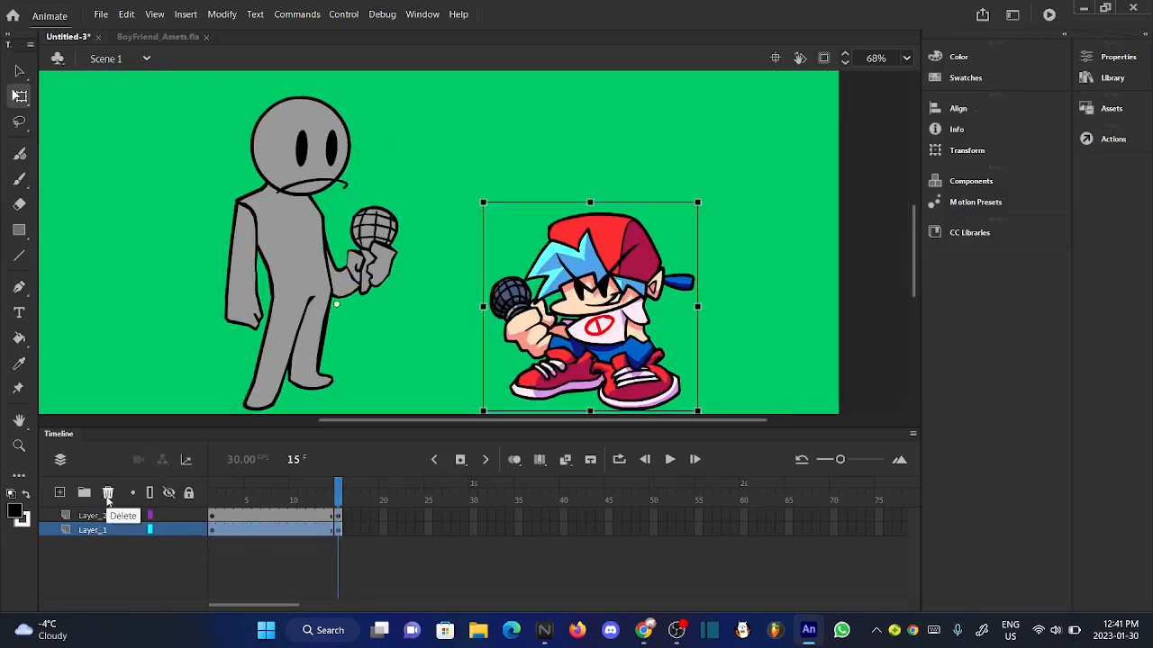
left_click(107, 493)
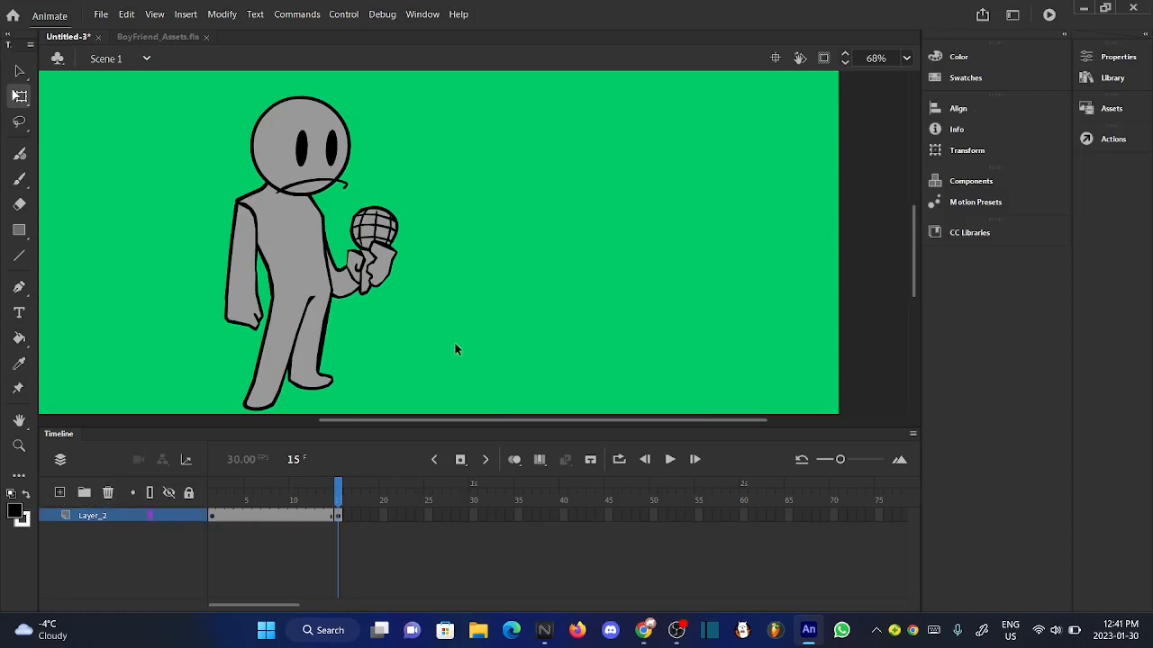
scroll(454, 349, "down", 1)
- Extend the second span of Layer_2 from frame 15 through frame 28
left_click_drag(332, 497, 360, 499)
scroll(489, 327, "down", 1)
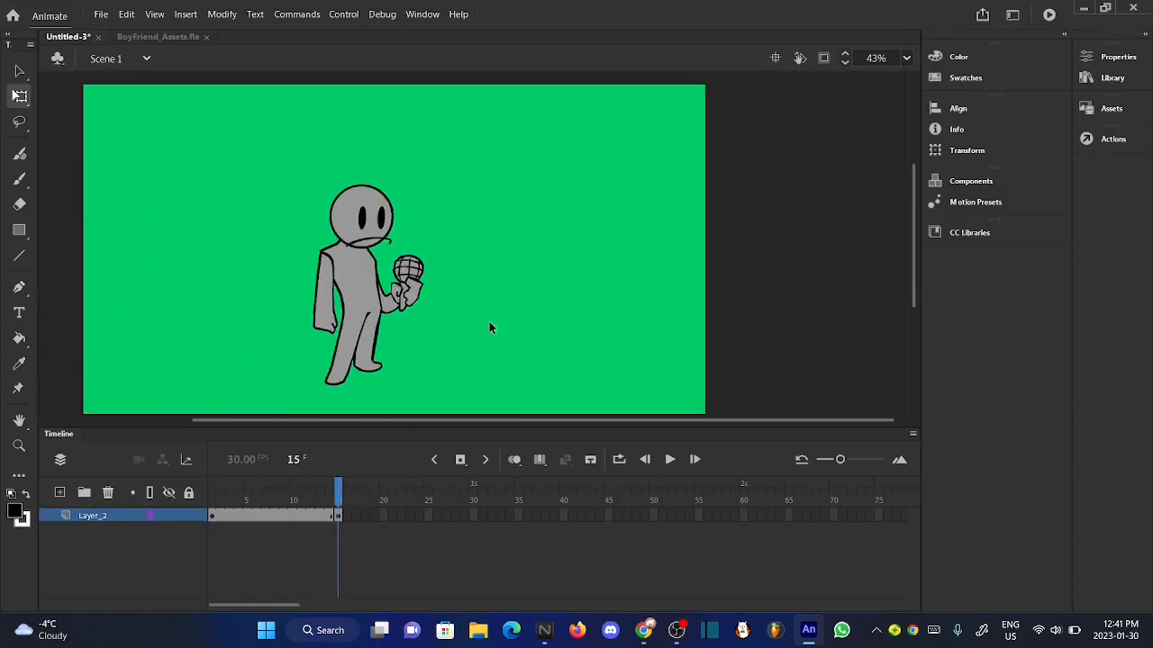
key("F5")
key("F5")
key("F5")
key("F5")
key("F5")
key("F5")
key("F5")
key("F5")
key("F5")
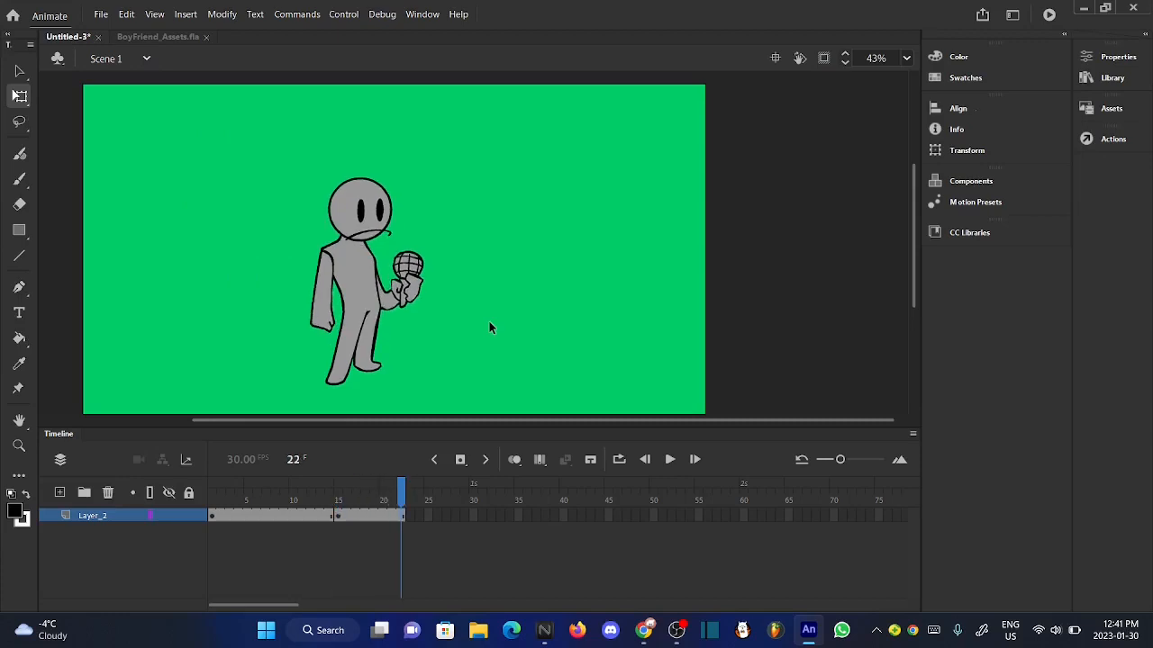
key("F5")
key("F5")
key("F5")
key("F5")
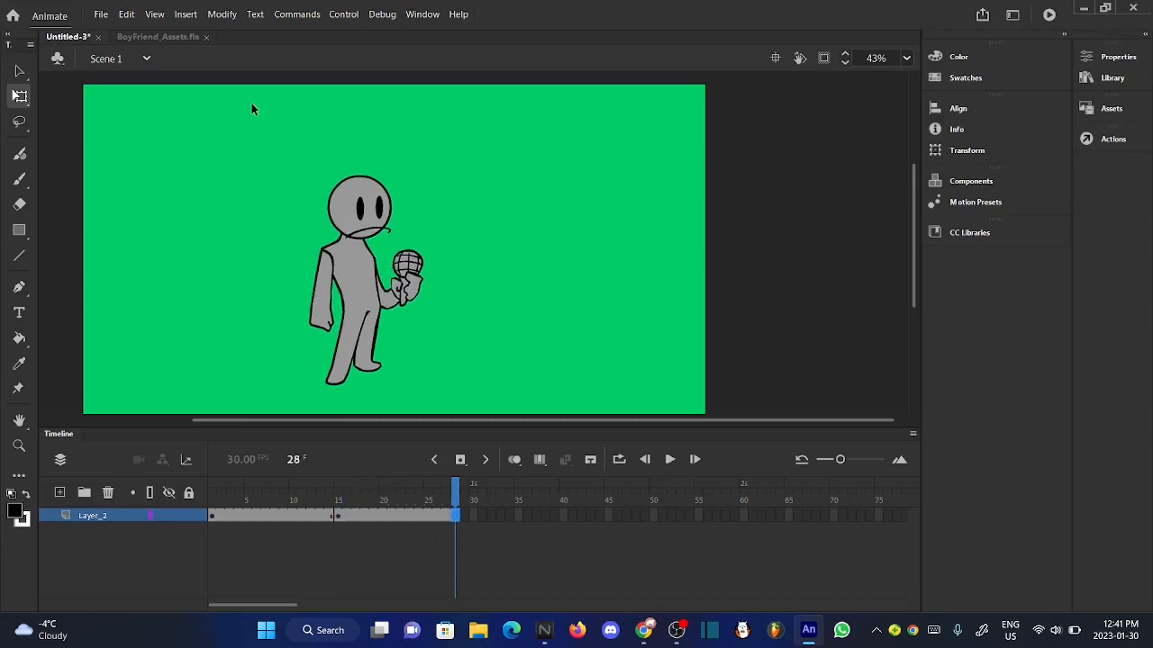
- Duplicate the gray character's symbol in the second span as a new symbol named "guy left"
left_click_drag(231, 124, 505, 399)
scroll(340, 376, "up", 4)
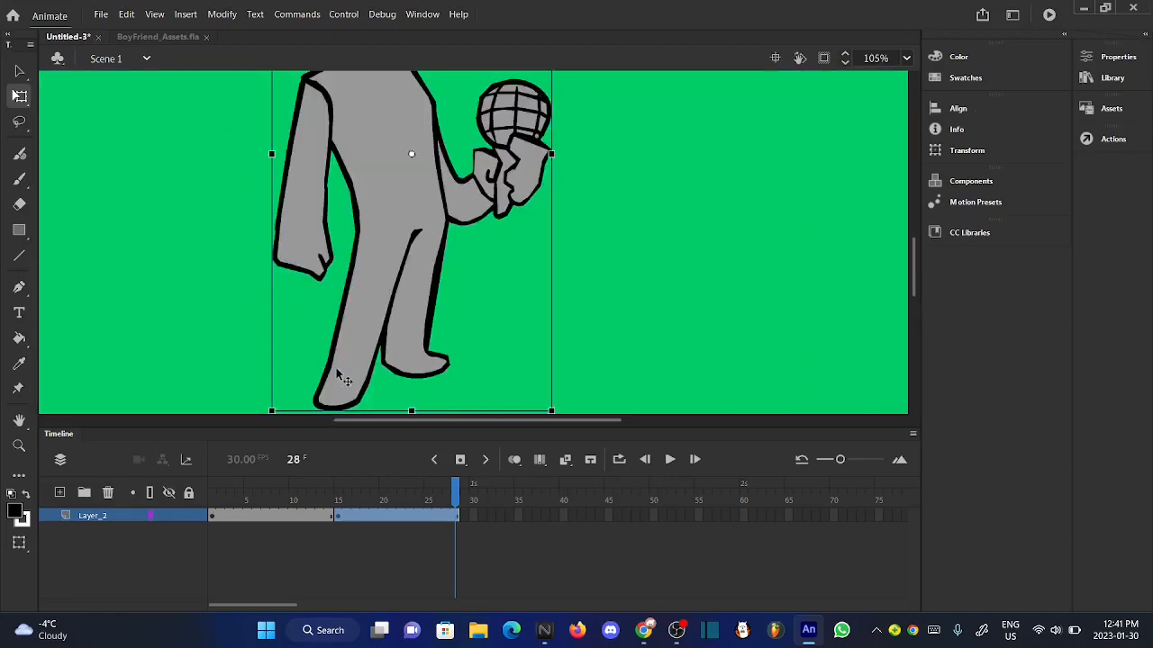
left_click(765, 288)
scroll(340, 321, "up", 1)
scroll(339, 320, "down", 4)
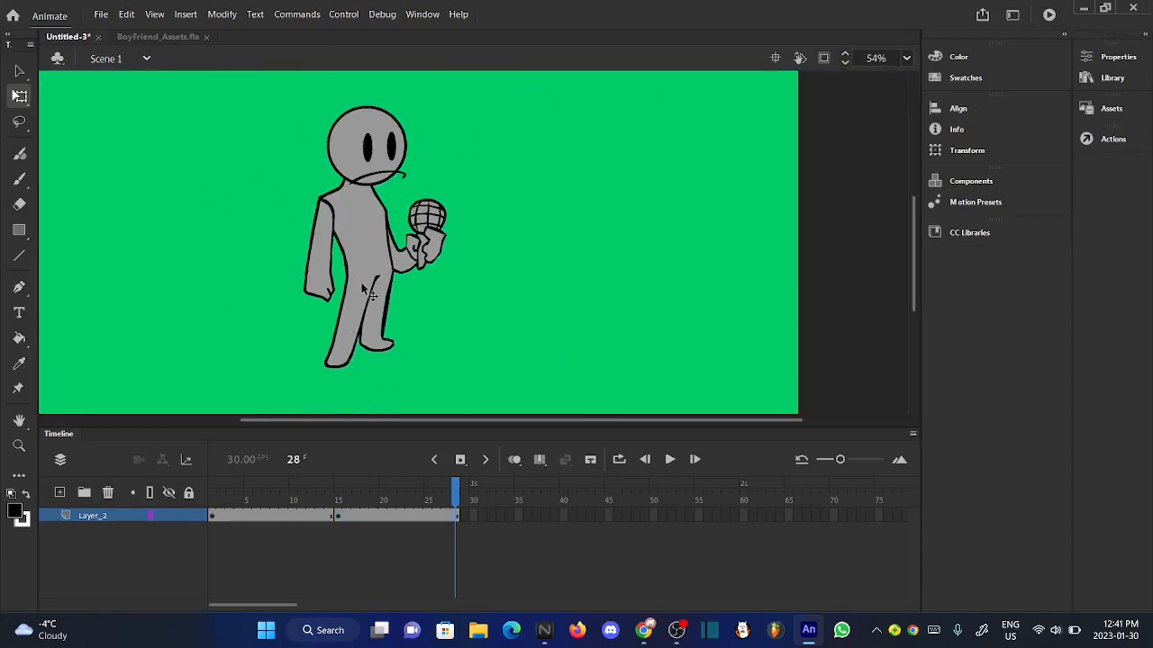
left_click(361, 282)
right_click(361, 282)
left_click(491, 506)
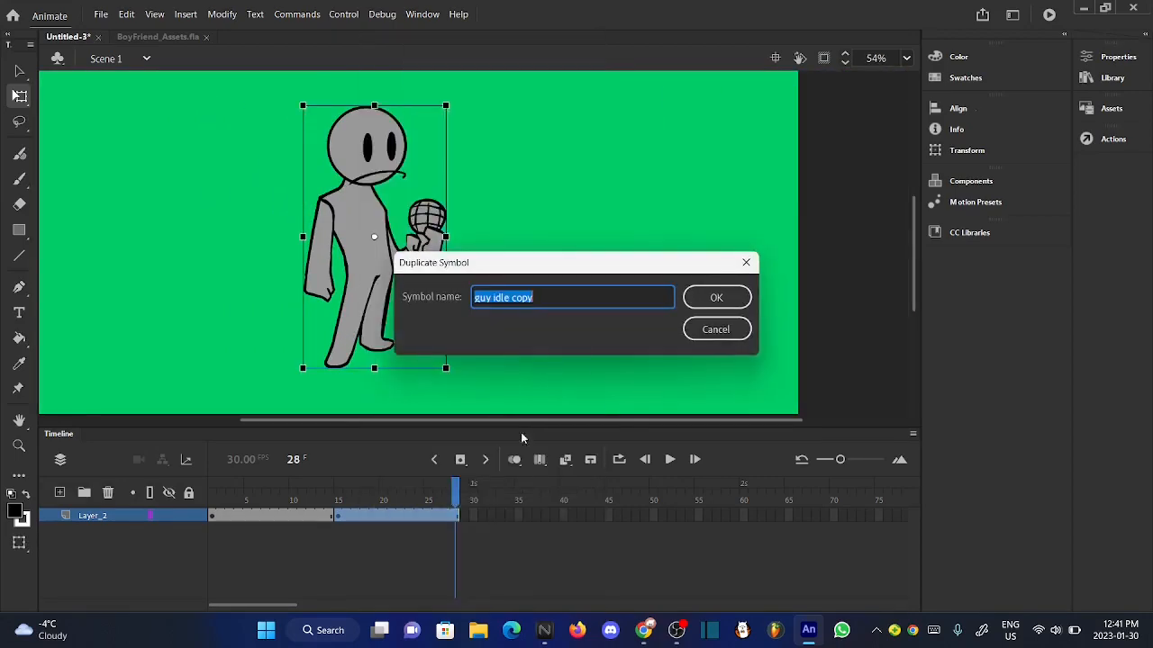
left_click(554, 297)
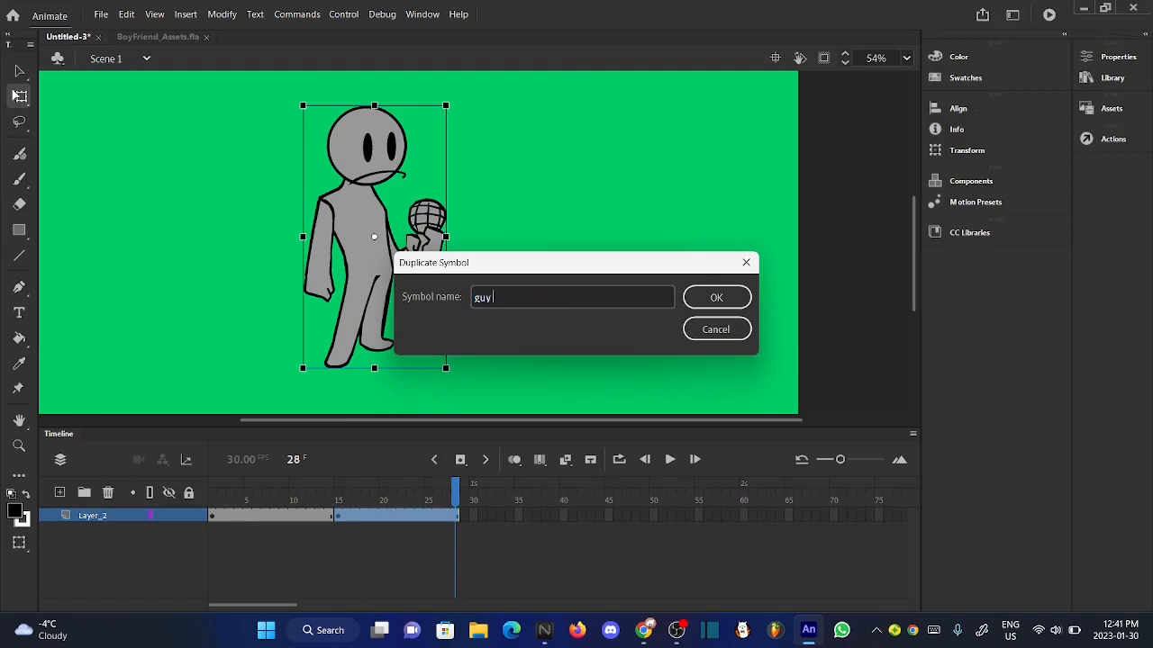
left_click(716, 297)
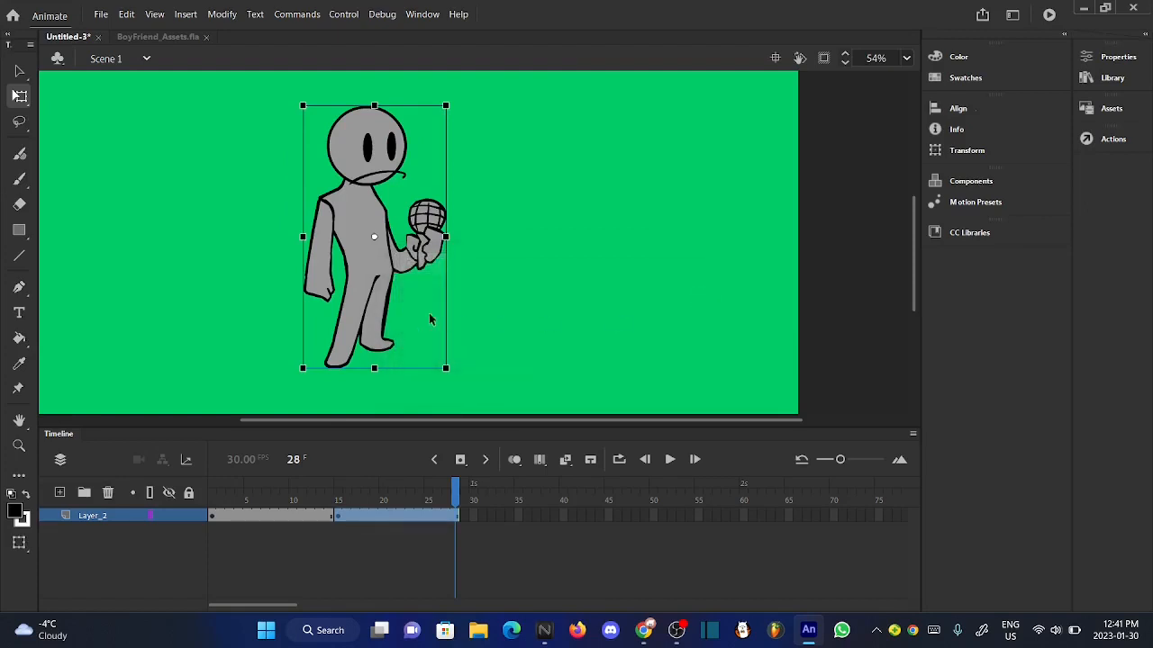
- Open the "guy left" symbol for editing and remove the frames after frame 1 on all five layers
double_click(374, 309)
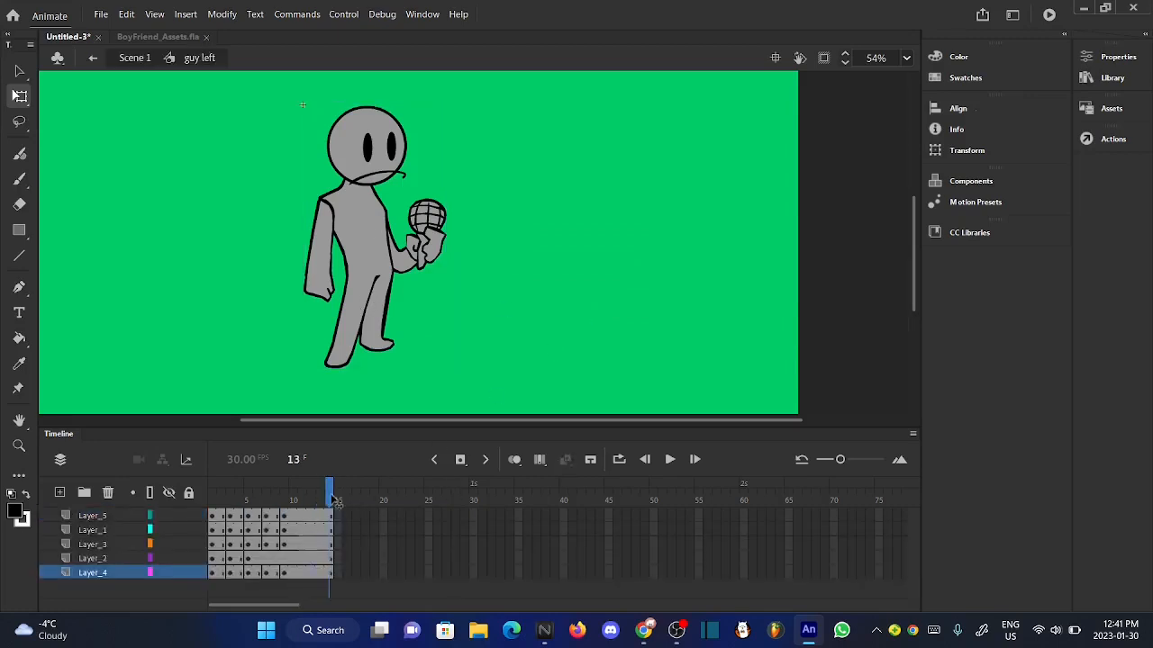
left_click_drag(319, 515, 223, 573)
right_click(223, 575)
left_click(282, 236)
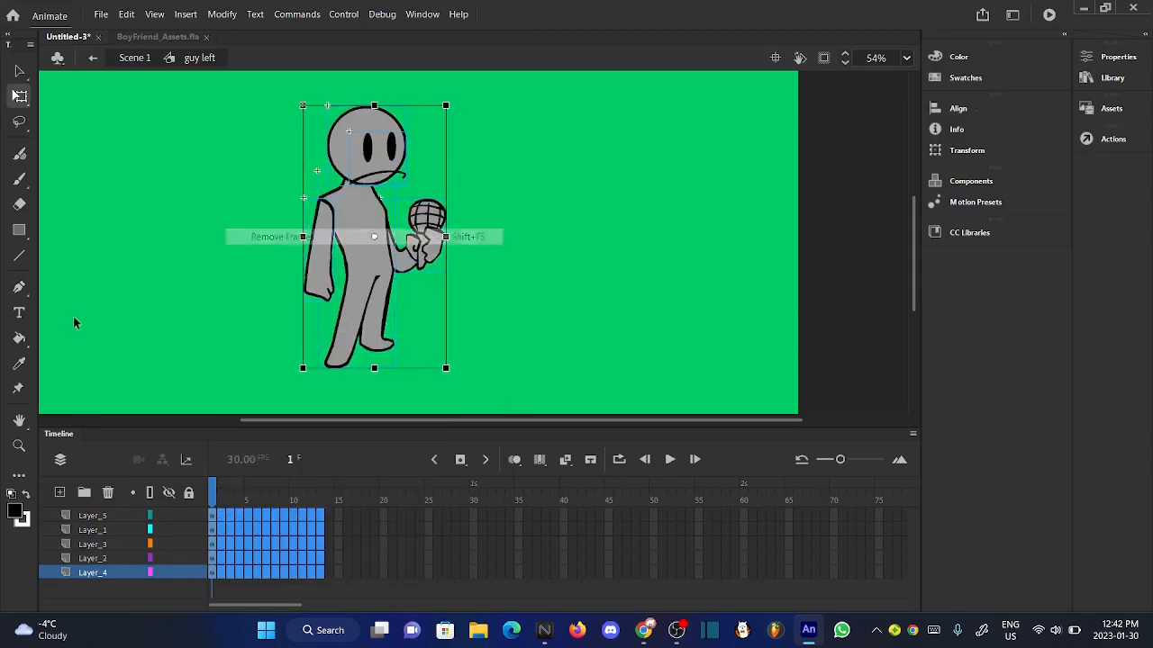
- Extend the first pose on all five layers through frame 15
key("F5")
key("F5")
key("F5")
key("F5")
key("F5")
key("F5")
key("F5")
key("F5")
key("F5")
key("F5")
key("F5")
key("F5")
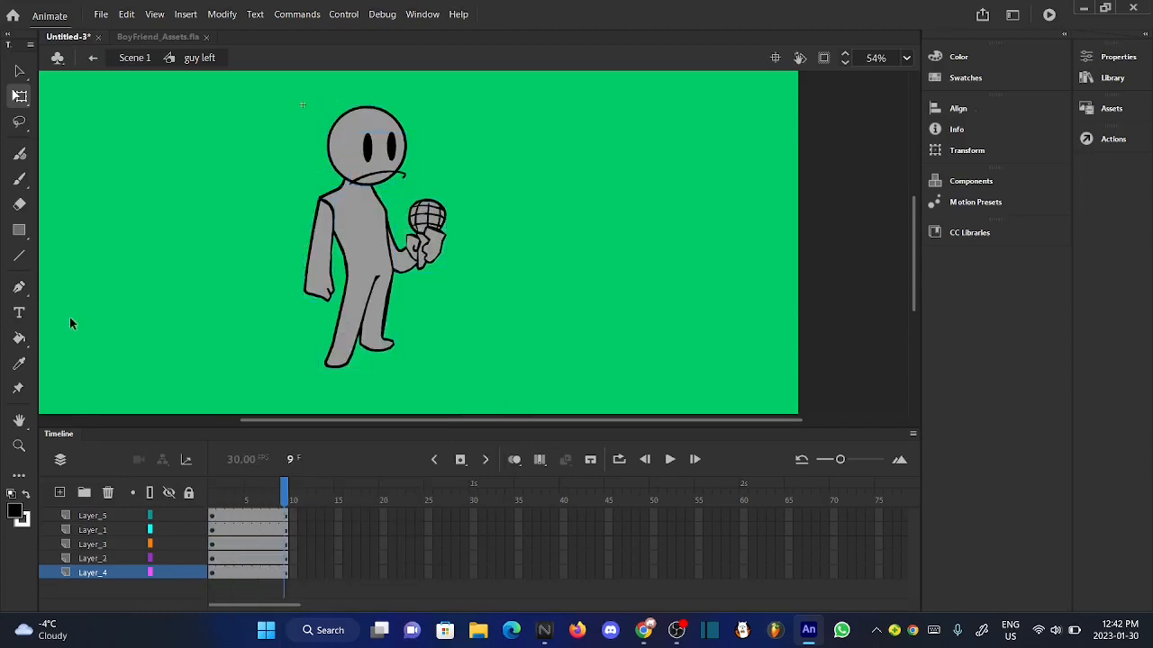
key("F5")
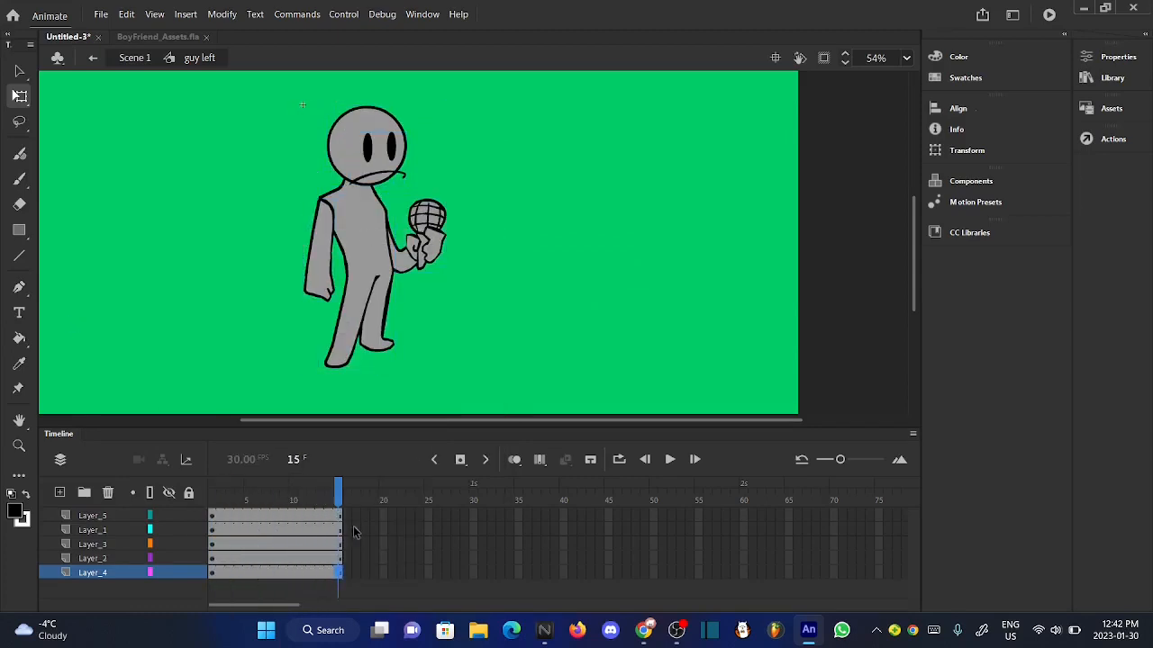
- Insert keyframes at frame 15 on all five layers
key("ctrl+a")
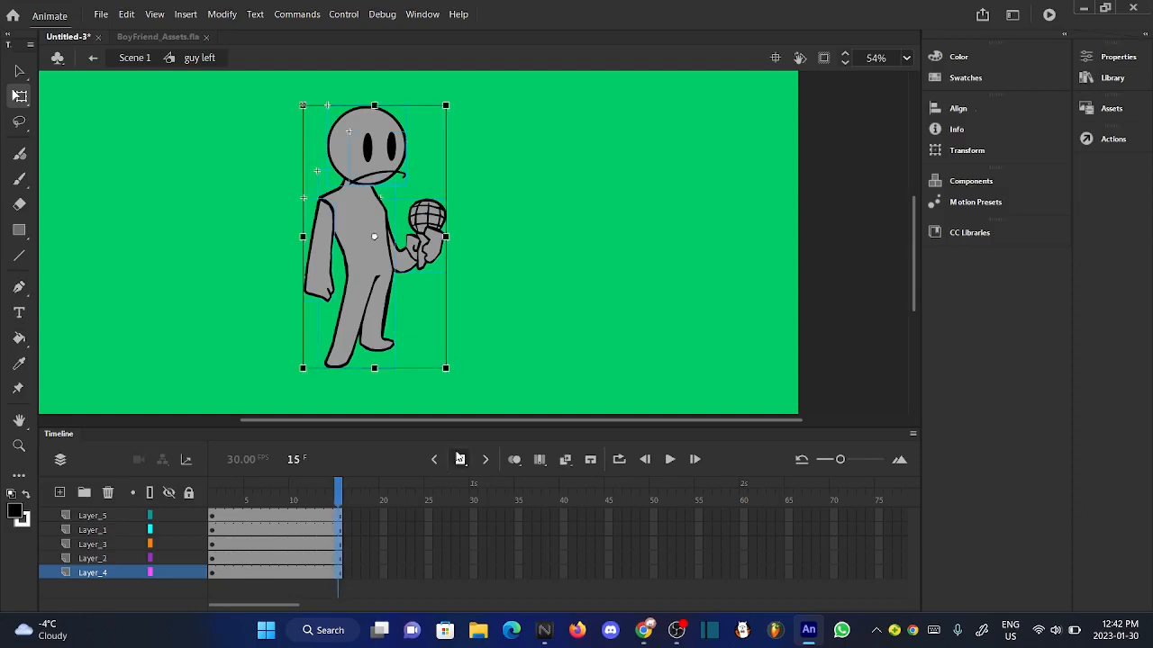
key("F6")
left_click(177, 361)
scroll(370, 247, "down", 2)
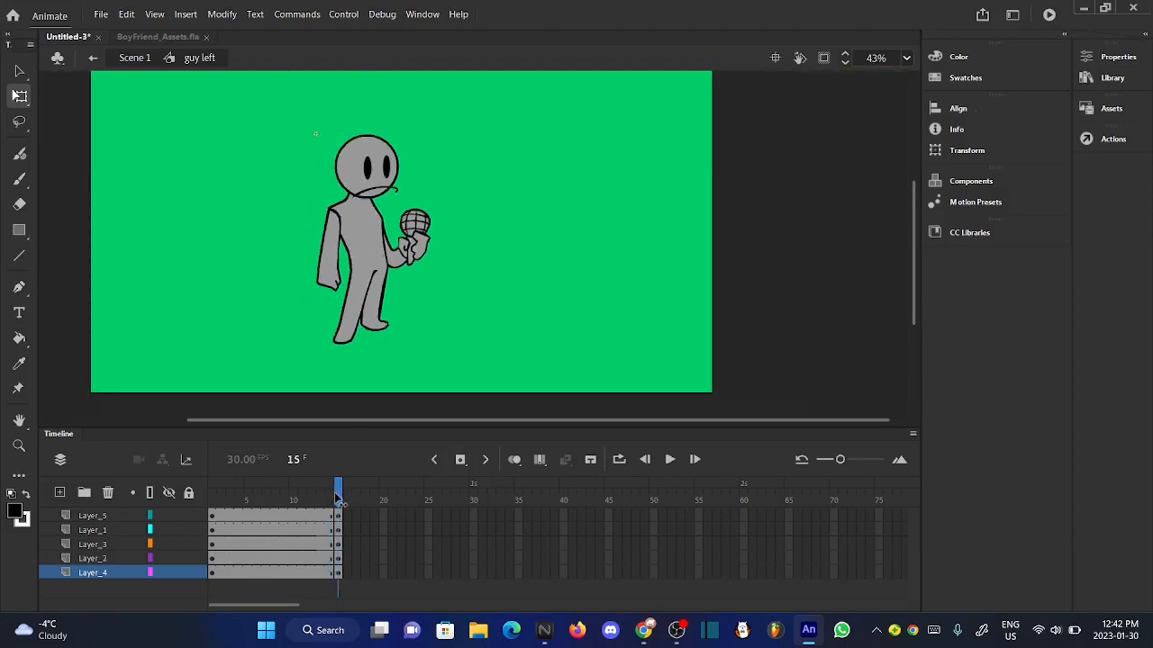
- At frame 14, skew the body on Layer_2 so the torso leans to the character's back side, away from the microphone
left_click_drag(338, 498, 332, 498)
scroll(381, 192, "up", 3)
left_click(365, 306)
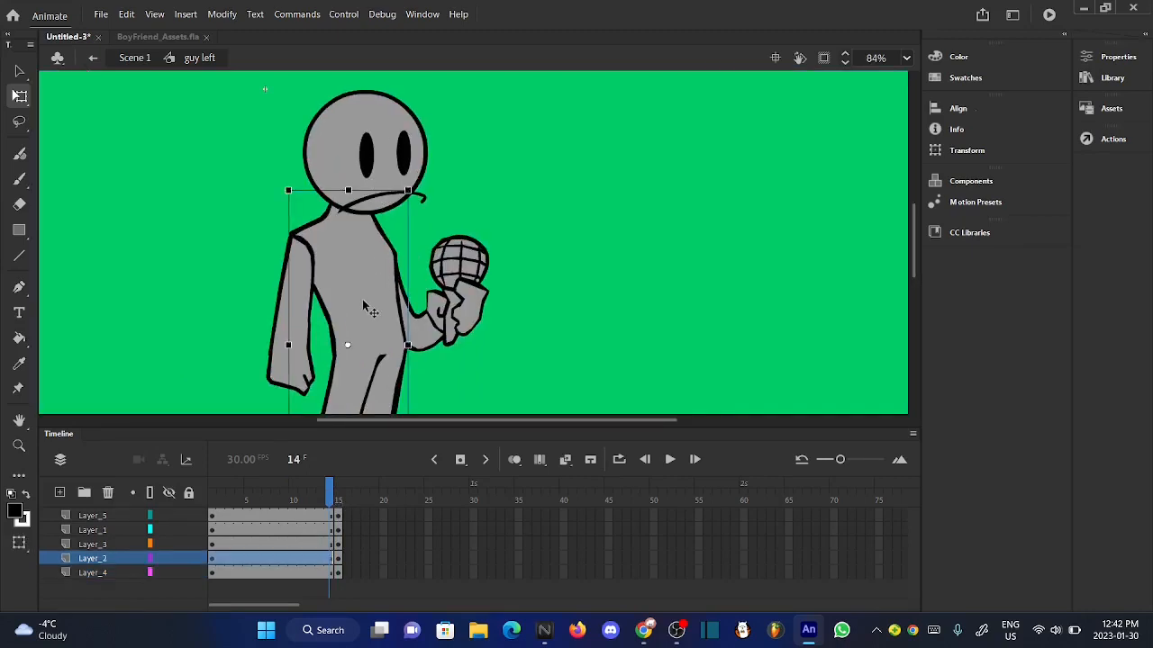
scroll(459, 199, "down", 3)
scroll(382, 340, "up", 3)
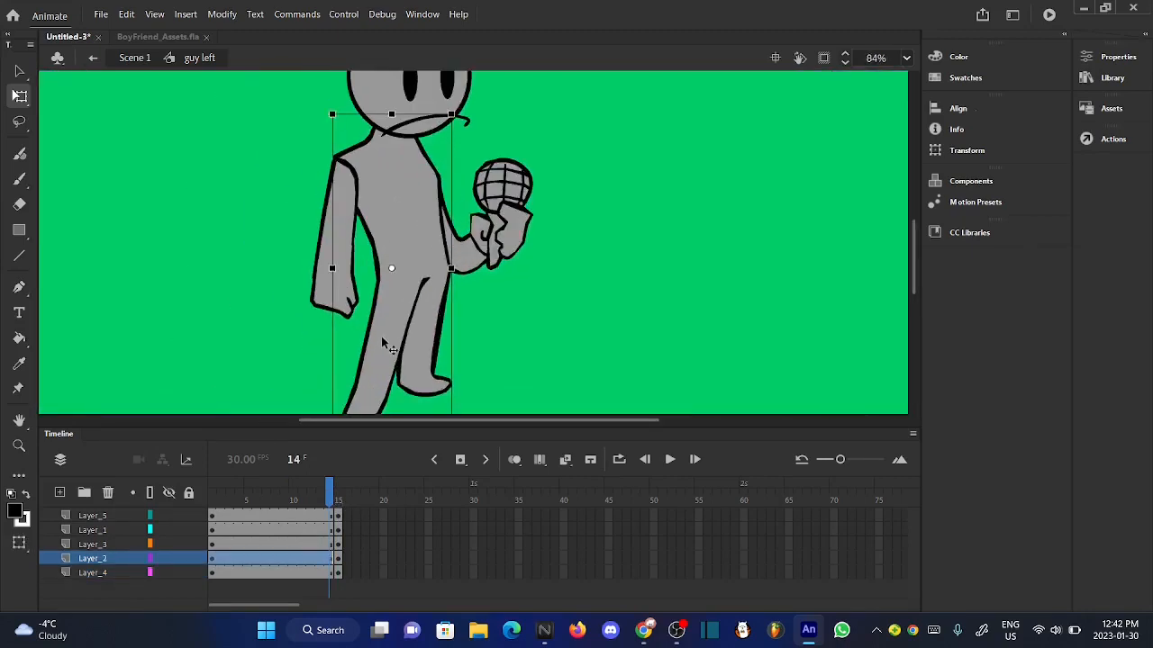
scroll(373, 112, "up", 3)
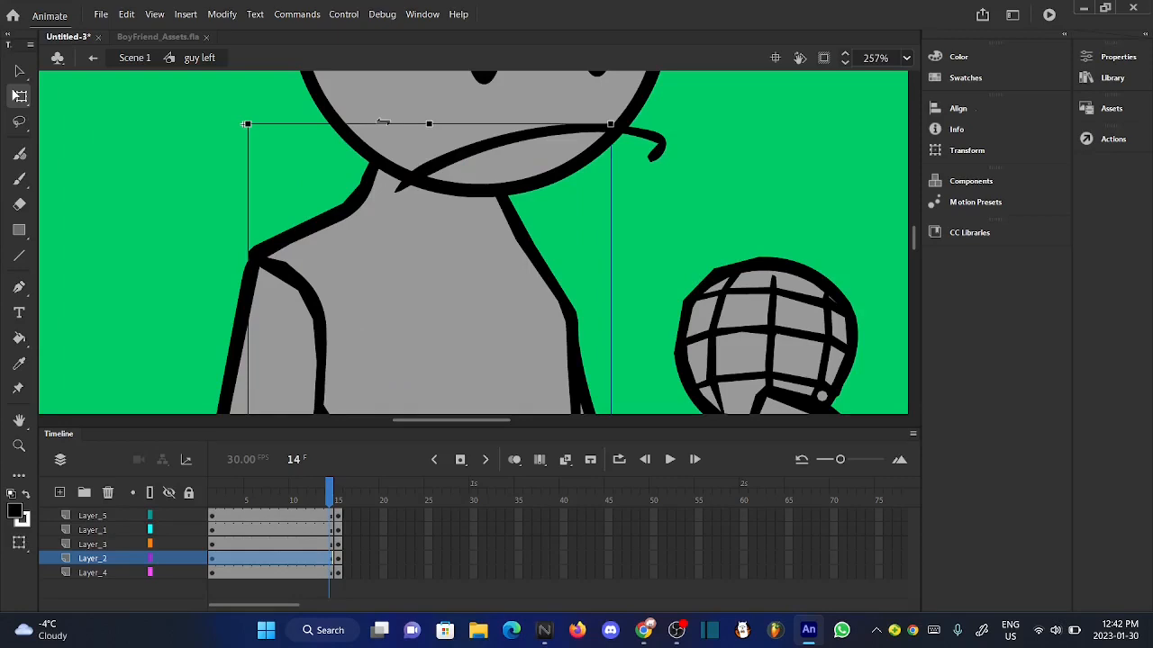
left_click_drag(383, 122, 337, 123)
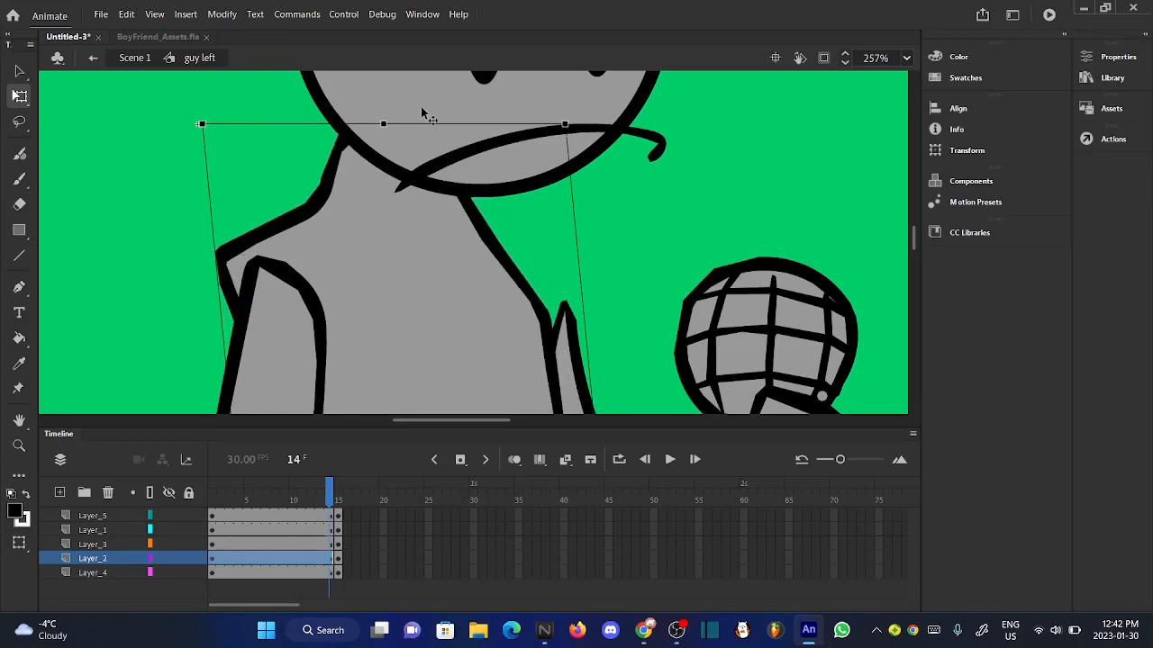
scroll(423, 113, "down", 4)
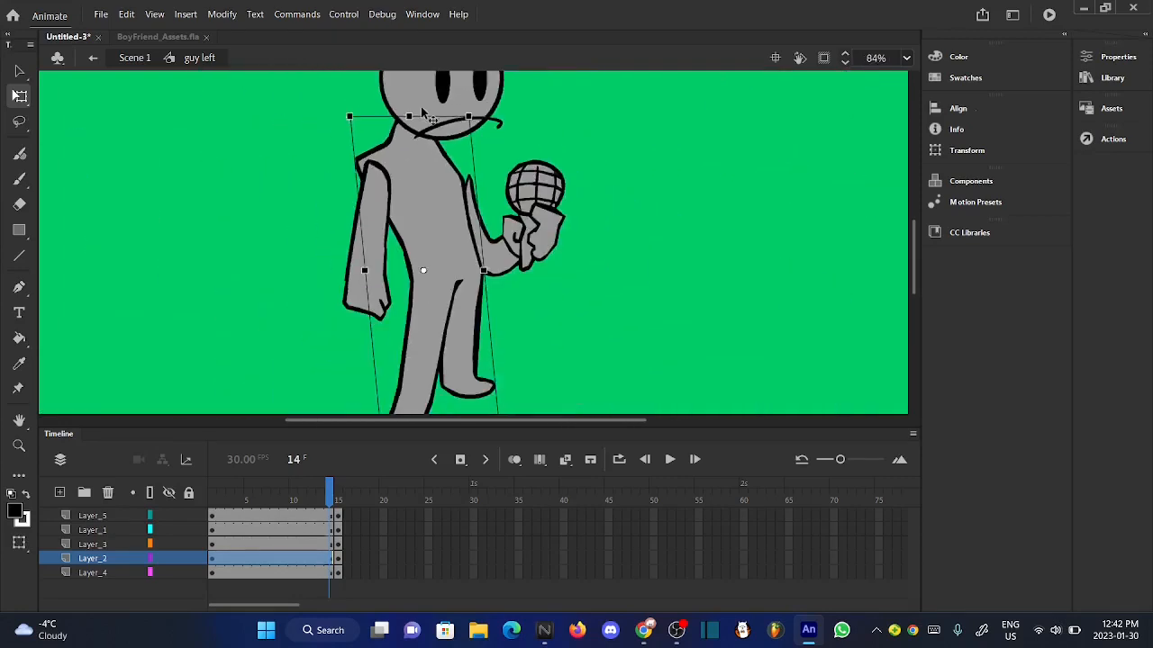
left_click(462, 460)
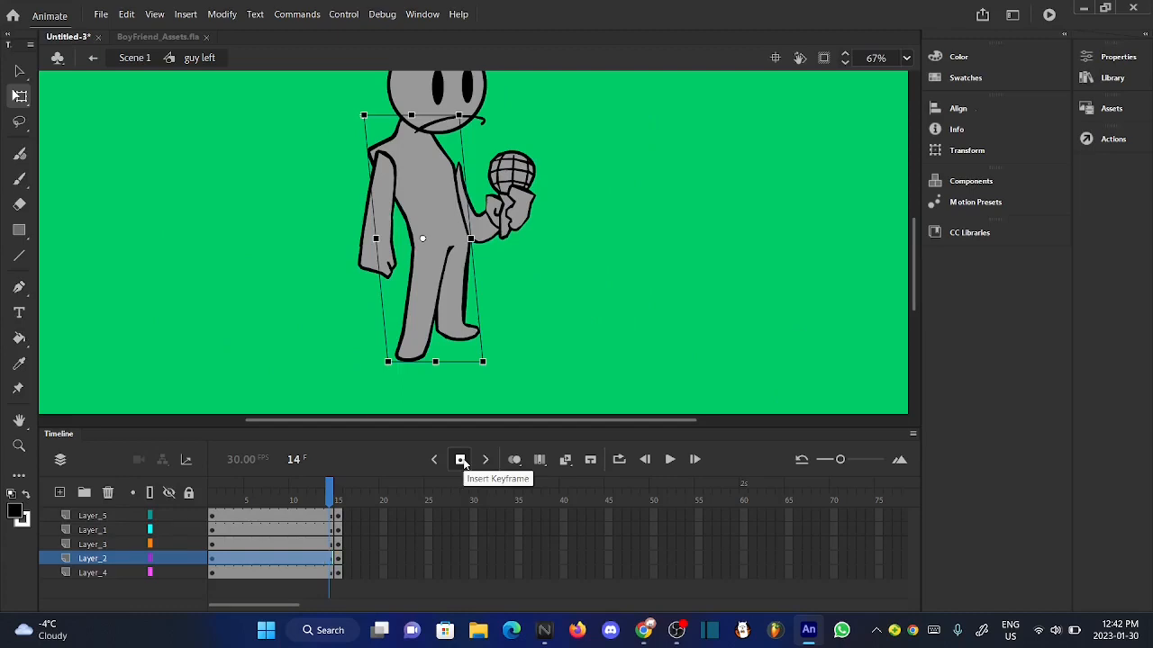
- Use onion skinning to nudge the skewed body so its foot lines up with the neighboring pose, and turn onion skinning off
left_click(514, 459)
scroll(393, 369, "up", 4)
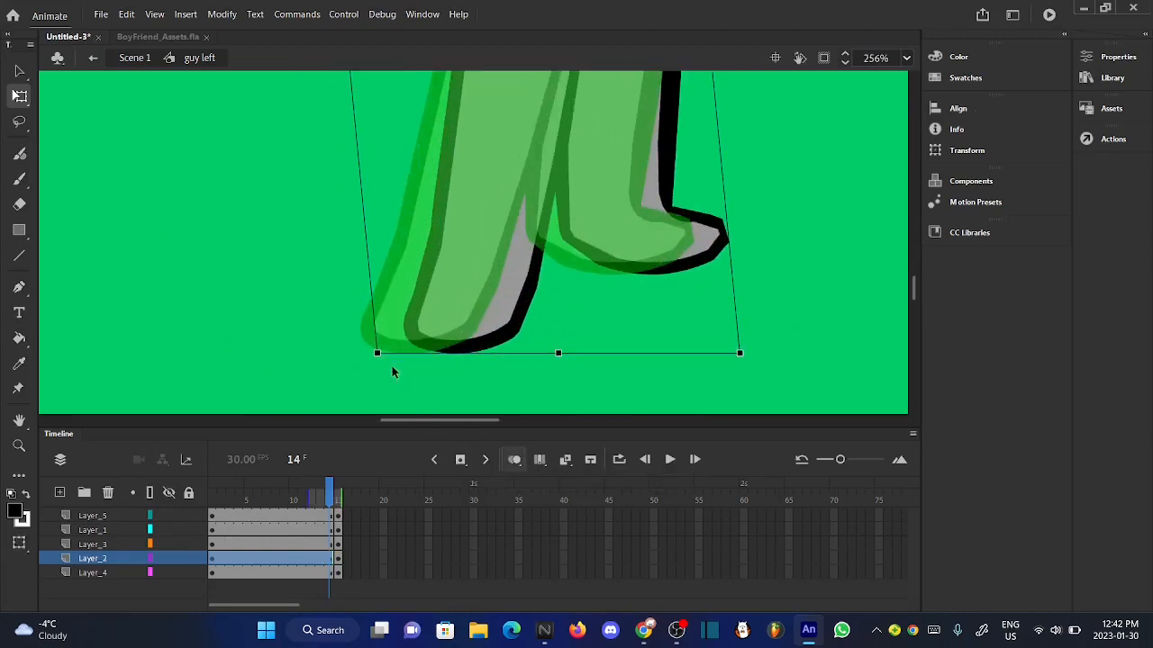
scroll(417, 351, "up", 3)
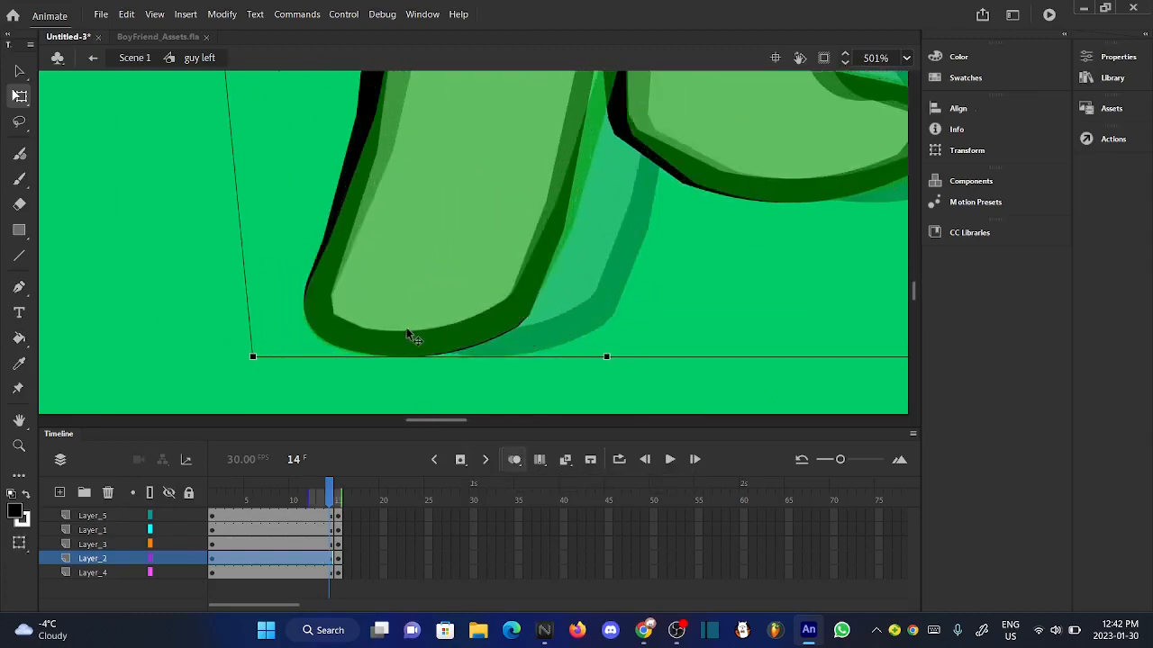
scroll(404, 330, "up", 5)
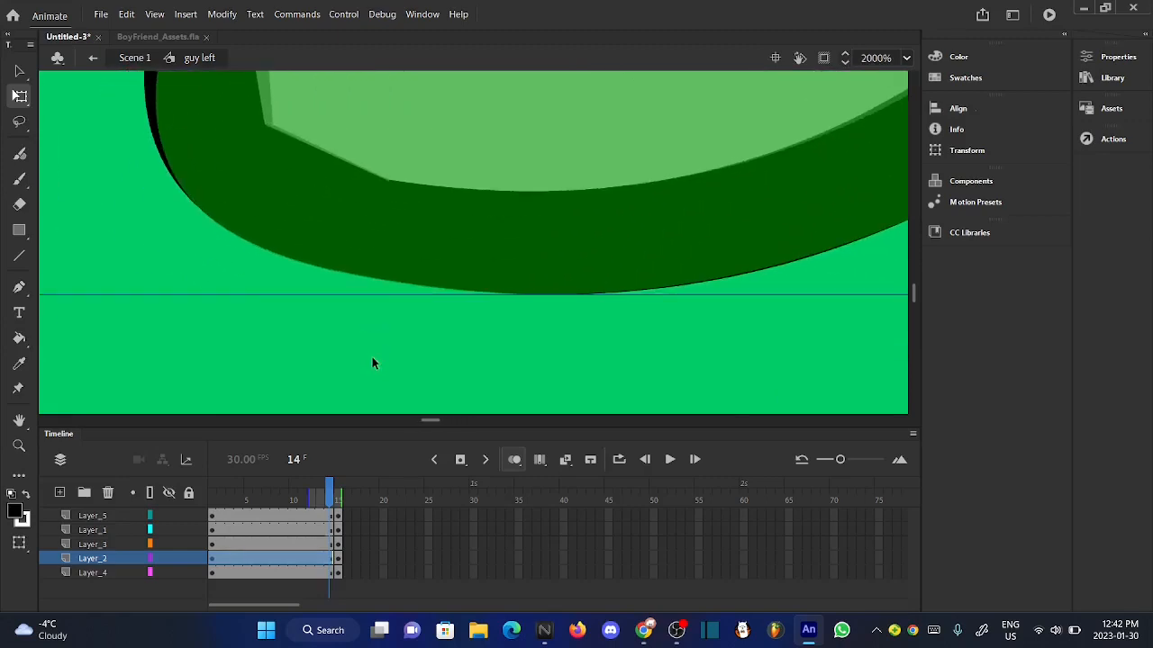
left_click(19, 72)
left_click_drag(333, 193, 328, 193)
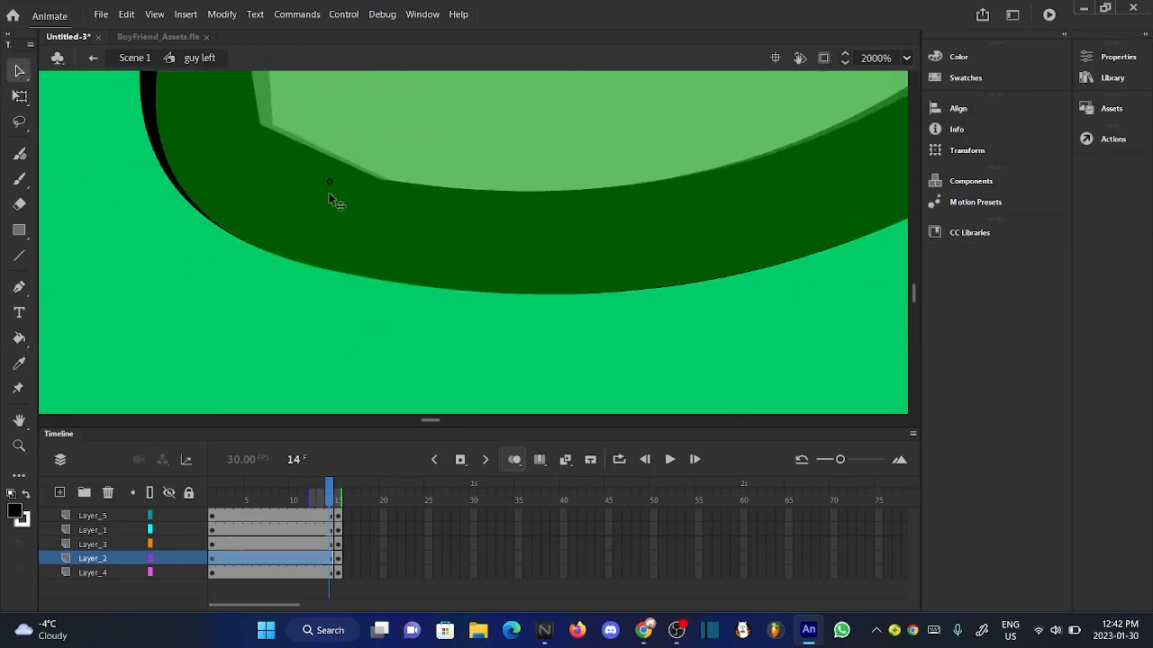
scroll(387, 378, "down", 10)
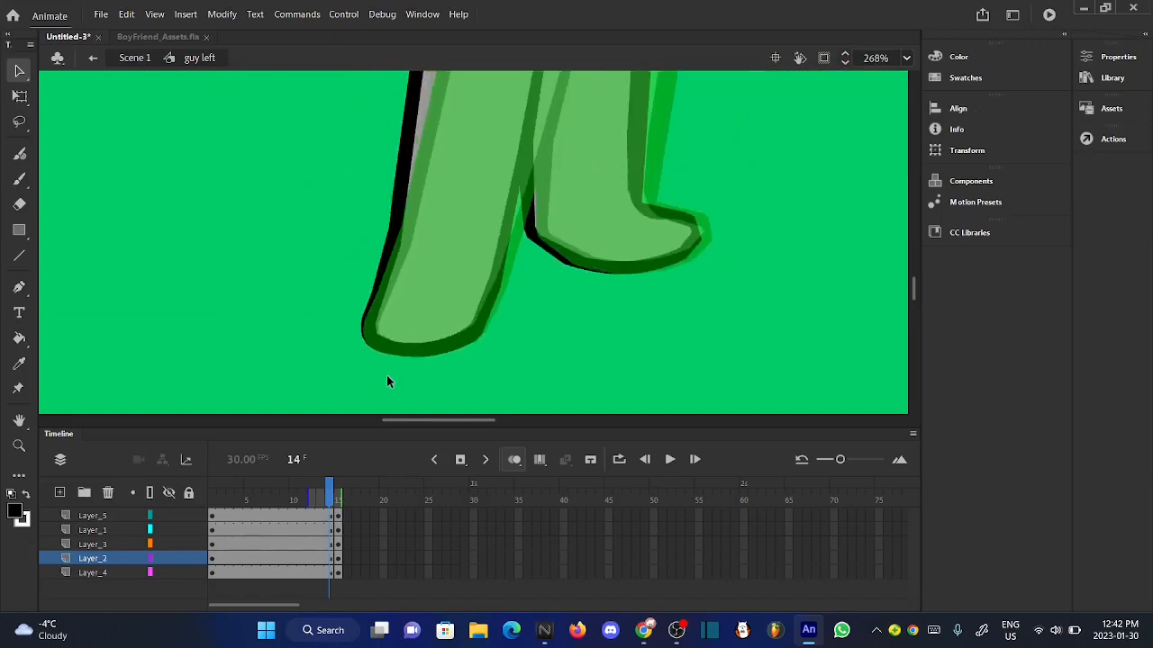
left_click(513, 461)
left_click_drag(326, 493, 333, 499)
- Cut the eyes and mouth on Layer_5 from the span ending at frame 14
left_click(372, 287)
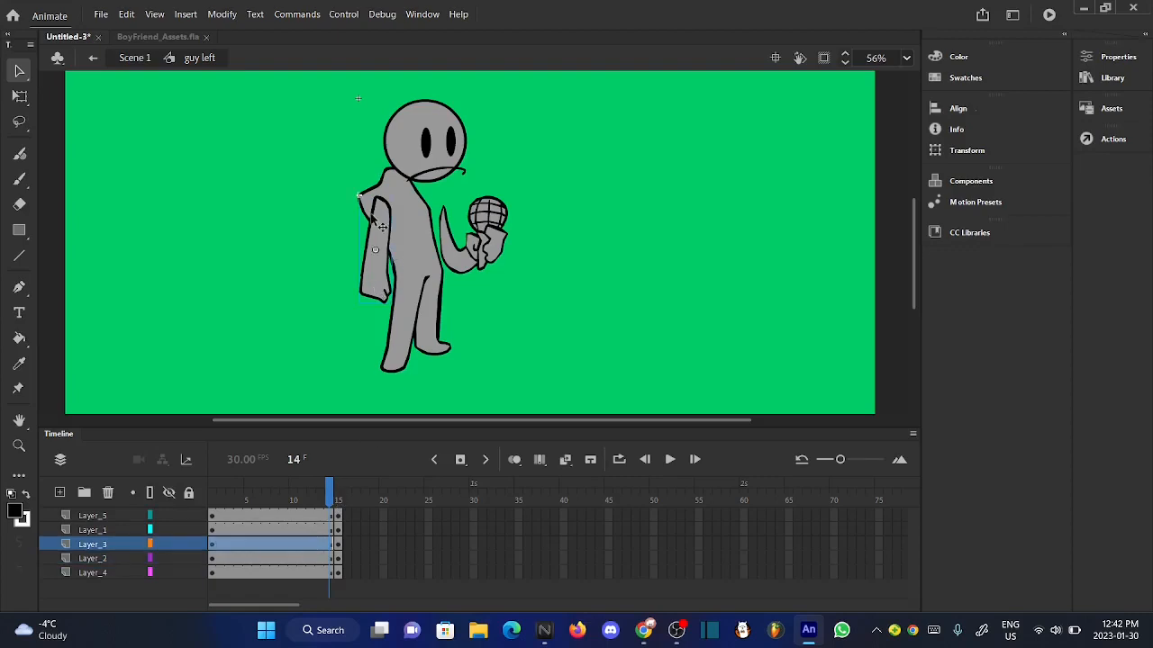
scroll(376, 220, "up", 3)
scroll(383, 234, "up", 2)
scroll(375, 236, "down", 5)
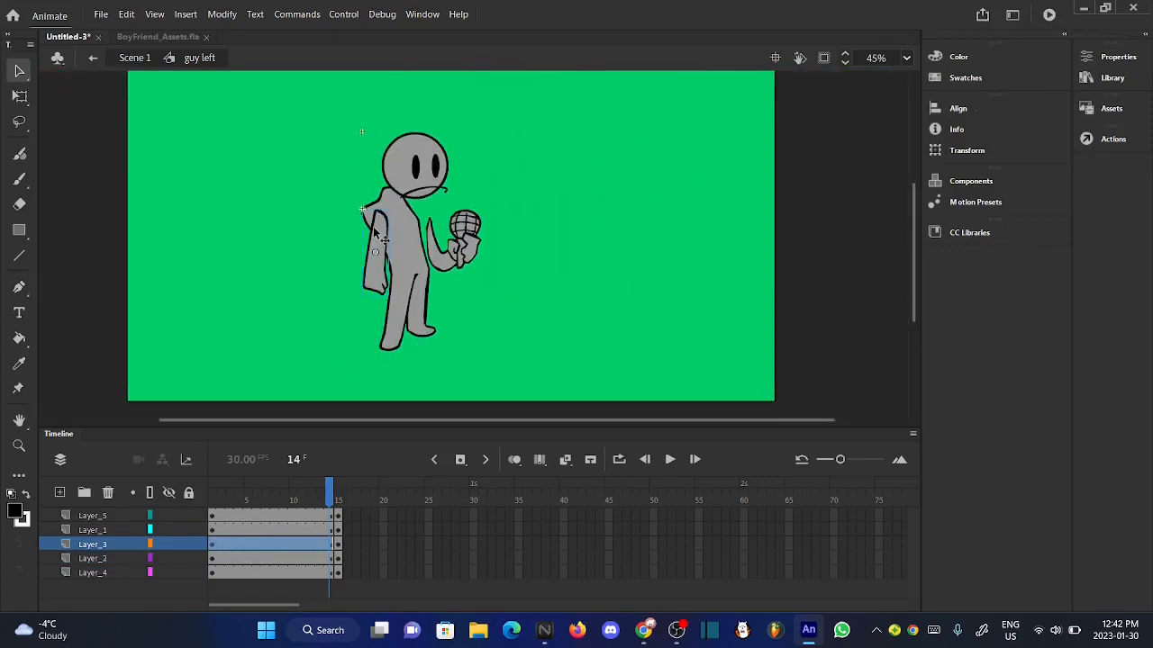
scroll(416, 170, "up", 4)
right_click(418, 172)
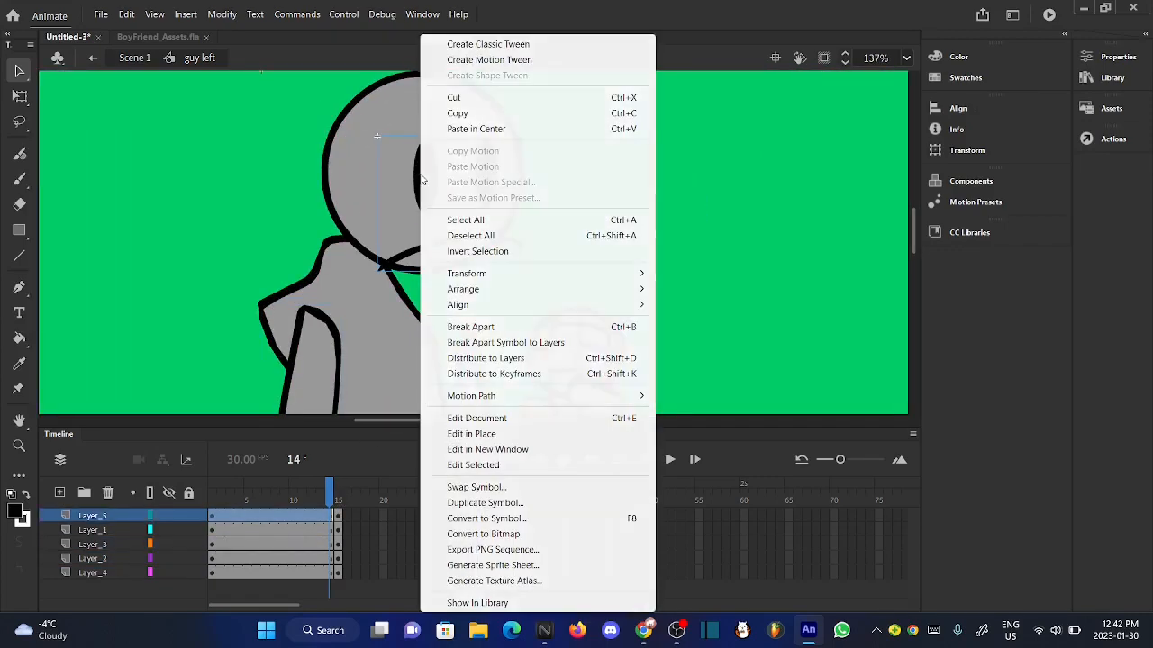
left_click(532, 101)
- Cut the hanging arm on Layer_3 from the span ending at frame 14
scroll(461, 213, "up", 2)
scroll(461, 213, "down", 3)
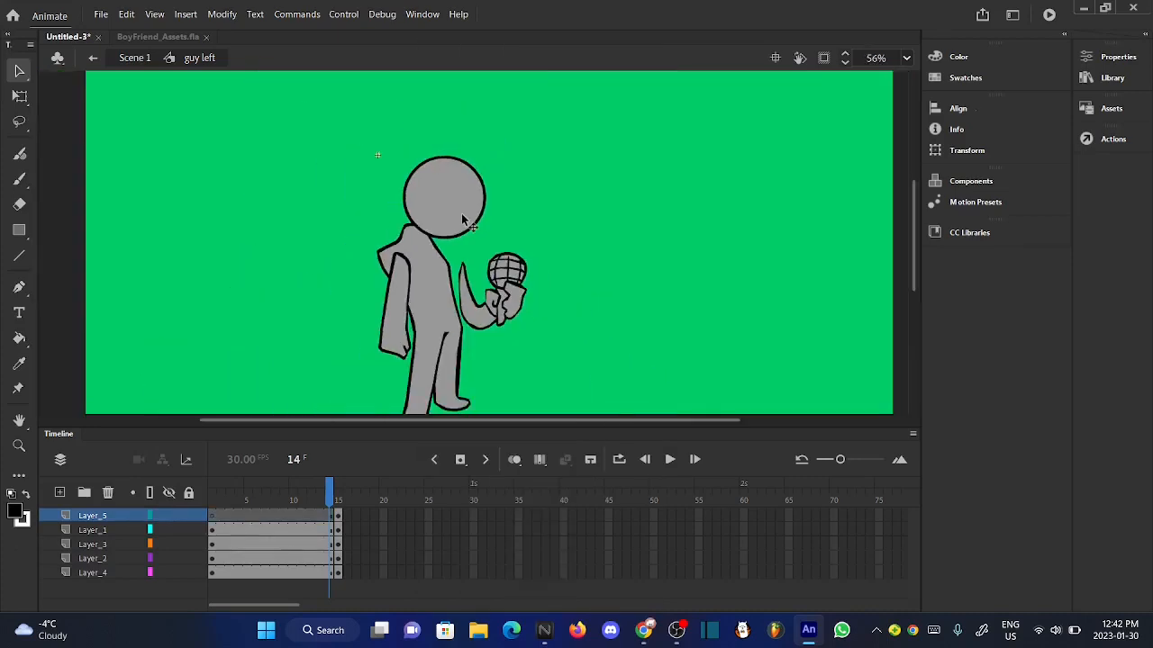
scroll(395, 351, "up", 2)
right_click(395, 350)
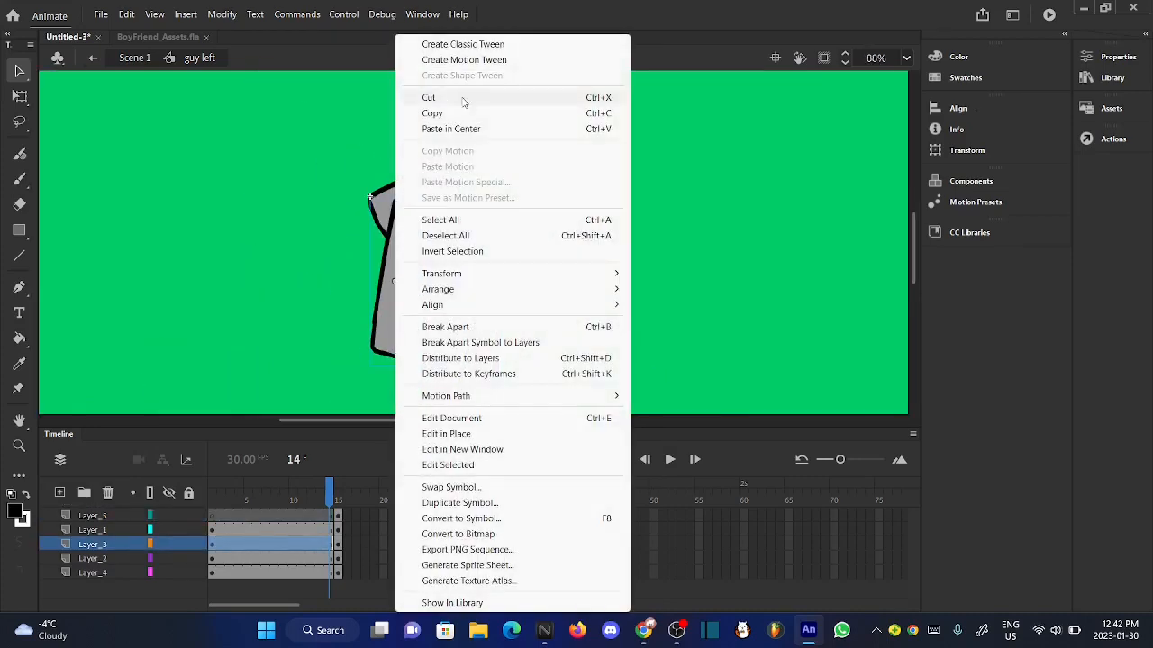
left_click(445, 98)
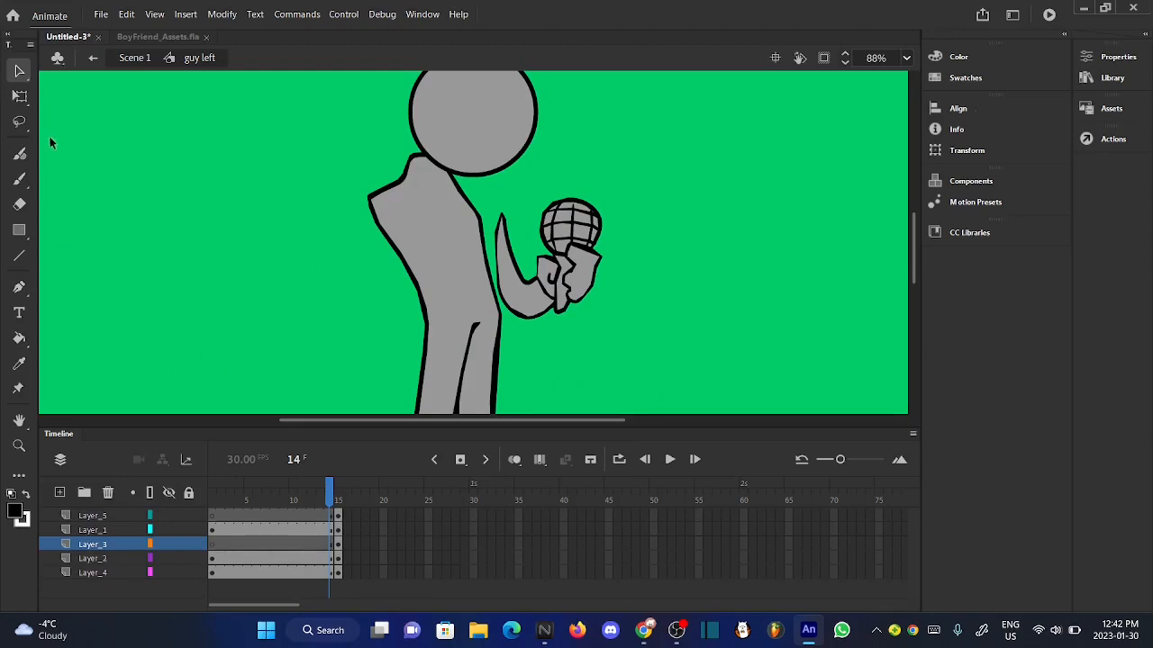
- Draw a black brush outline of a bent arm on Layer_3, running from the shoulder to a hand beside the waist
key("b")
scroll(450, 180, "down", 3)
scroll(419, 225, "up", 1)
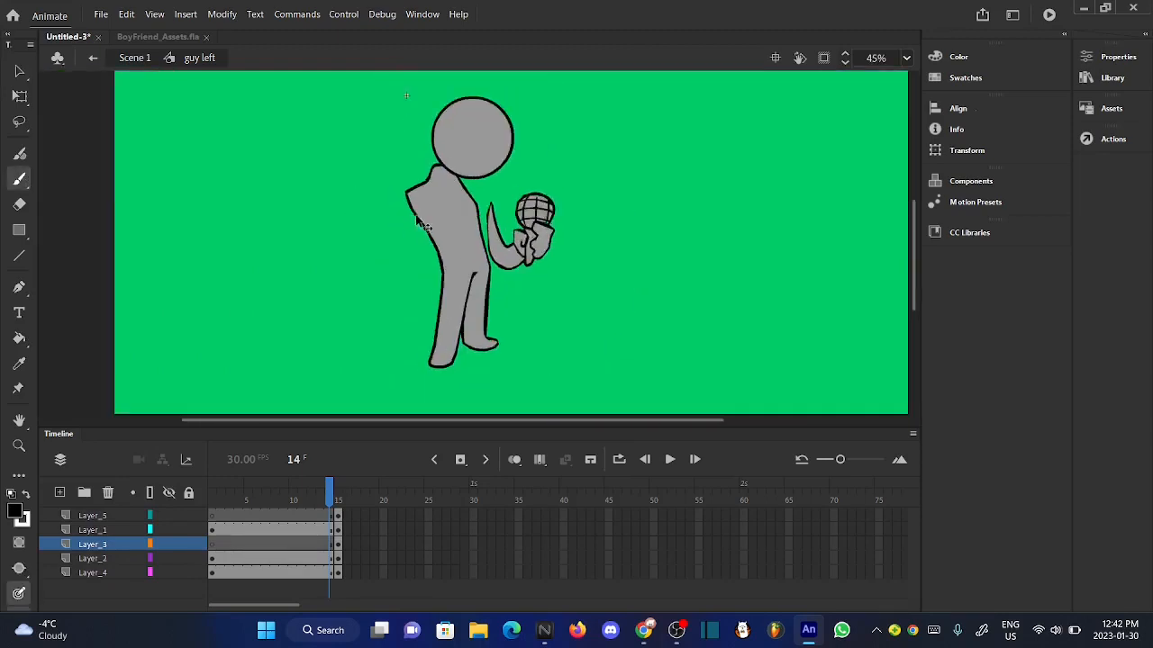
scroll(421, 223, "up", 3)
scroll(415, 216, "down", 3)
scroll(405, 285, "up", 2)
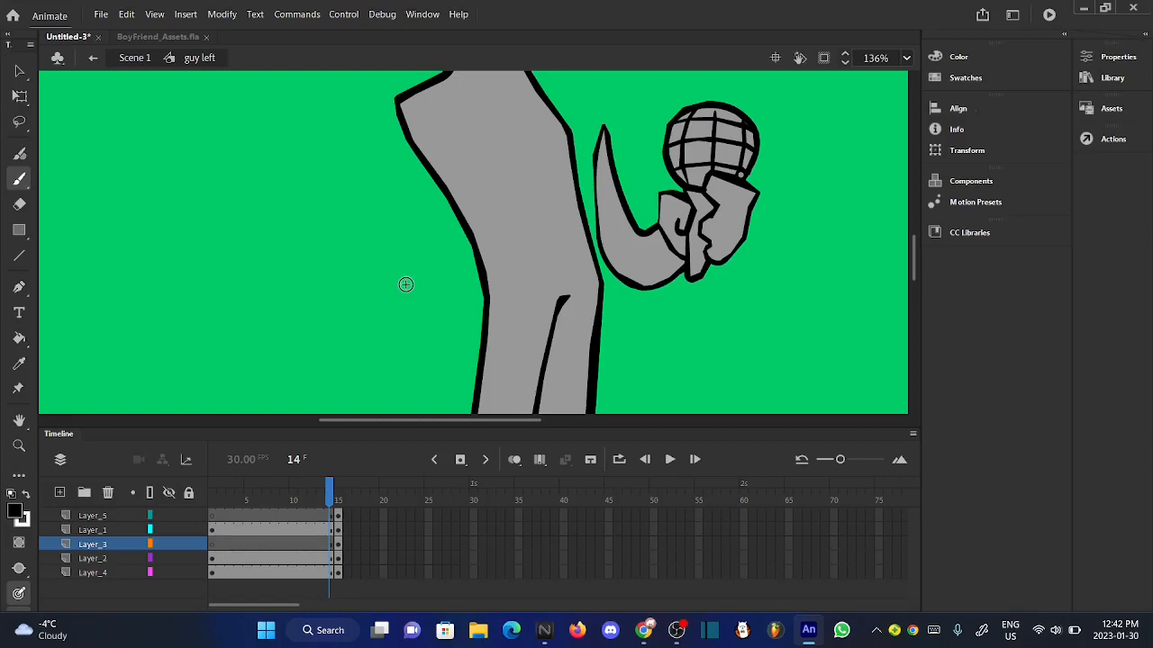
scroll(405, 284, "down", 2)
scroll(412, 252, "up", 3)
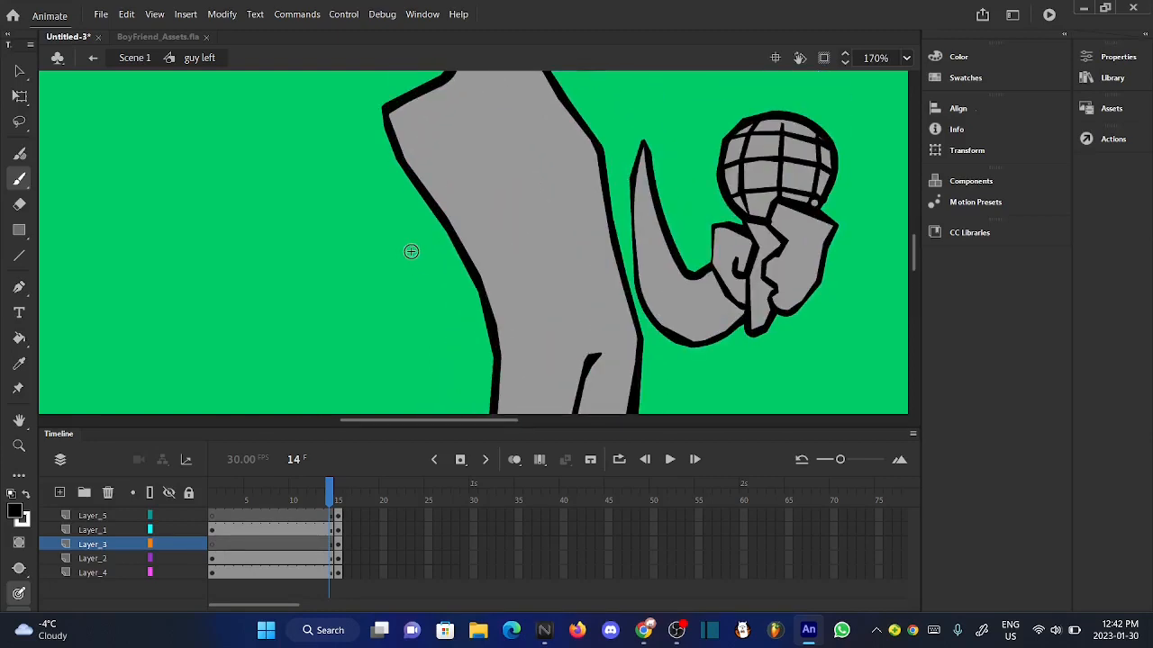
left_click_drag(381, 108, 320, 233)
mouse_move(401, 106)
left_mouse_down()
mouse_move(401, 229)
mouse_move(403, 219)
mouse_move(440, 219)
mouse_move(478, 242)
mouse_move(472, 262)
mouse_move(443, 261)
mouse_move(424, 279)
mouse_move(442, 313)
left_mouse_up()
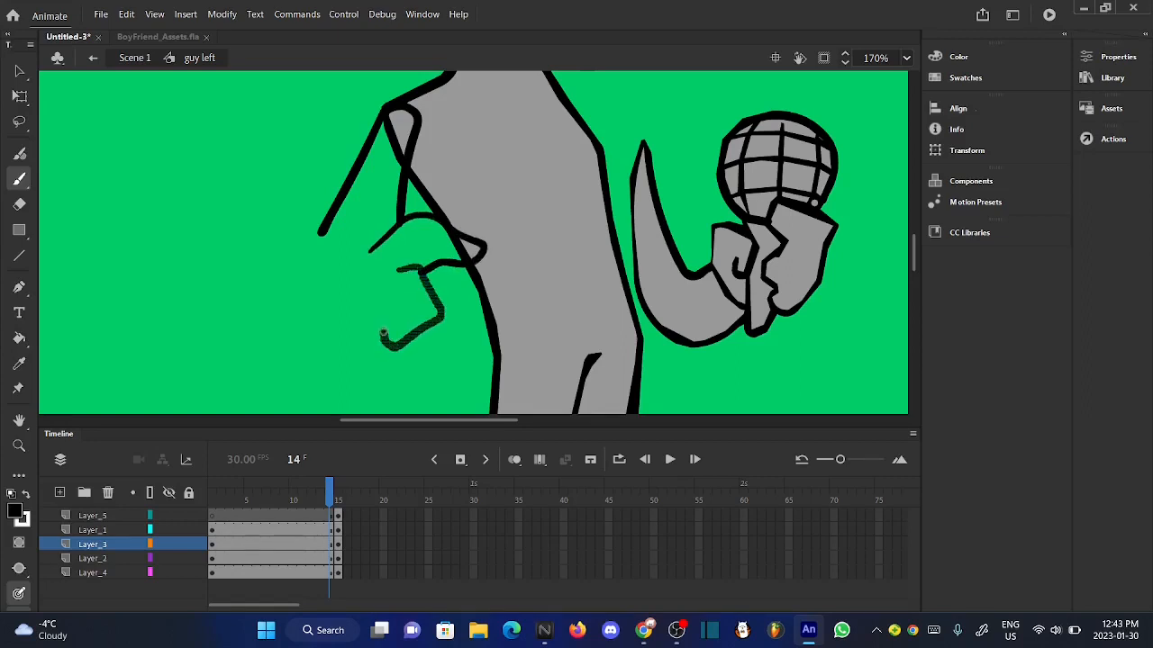
mouse_move(317, 290)
left_mouse_down()
mouse_move(311, 252)
mouse_move(324, 228)
left_mouse_up()
scroll(377, 291, "up", 1)
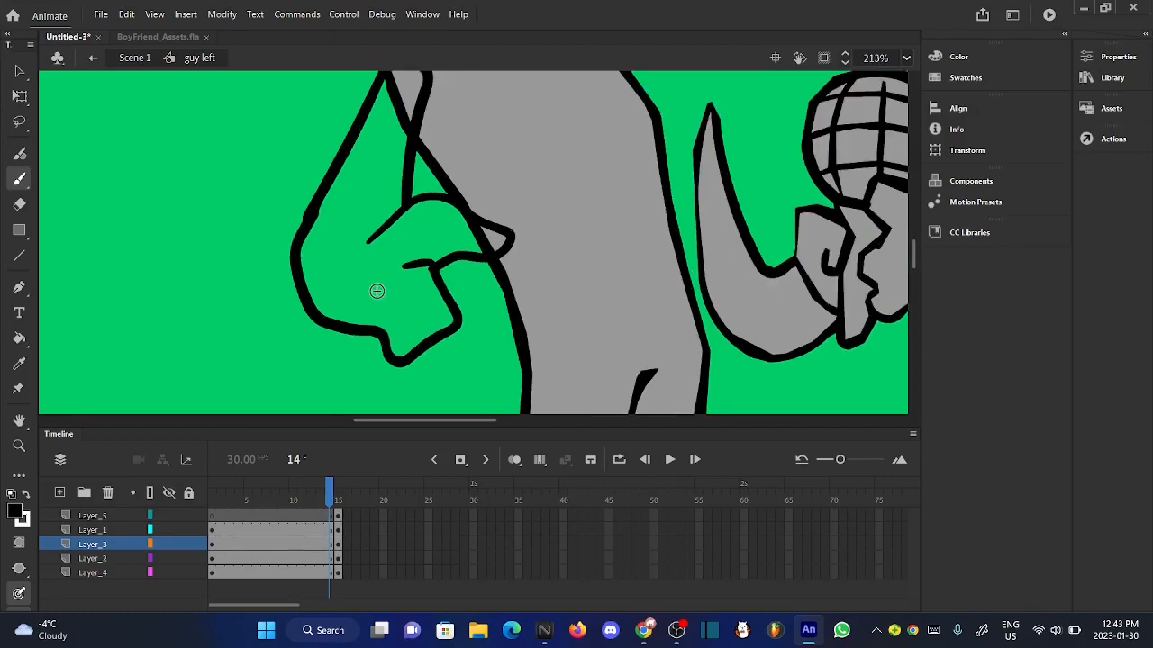
- Select the new arm outline on Layer_3 and apply Smooth and Straighten to its shape
scroll(377, 291, "down", 3)
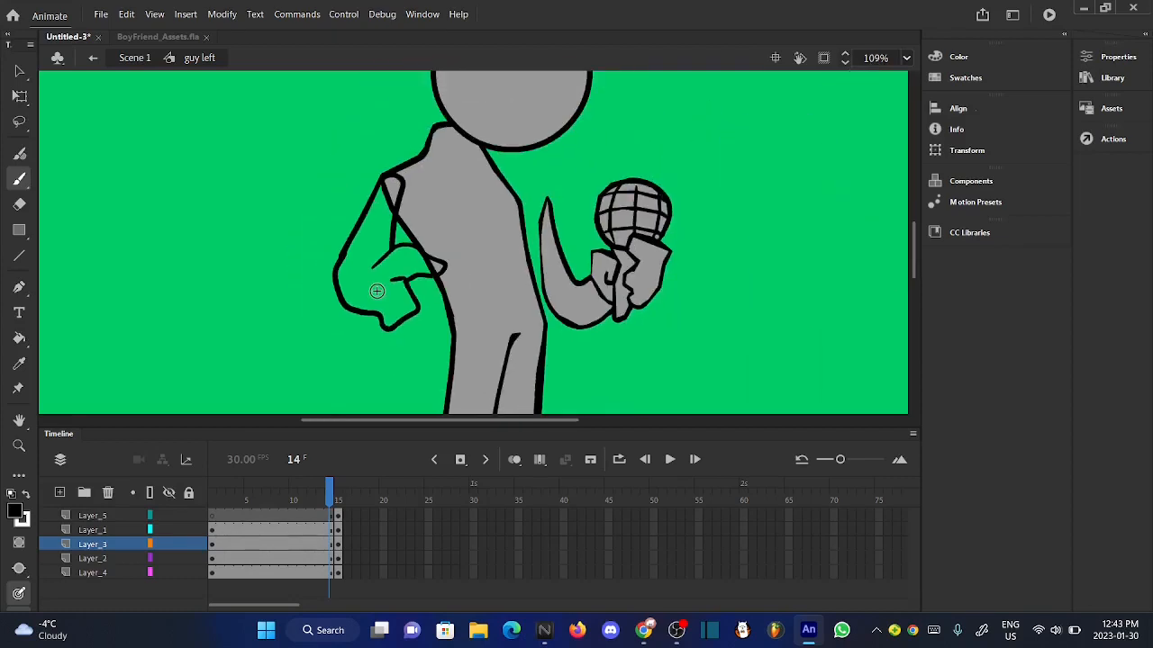
left_click(99, 547)
left_click(221, 14)
mouse_move(406, 155)
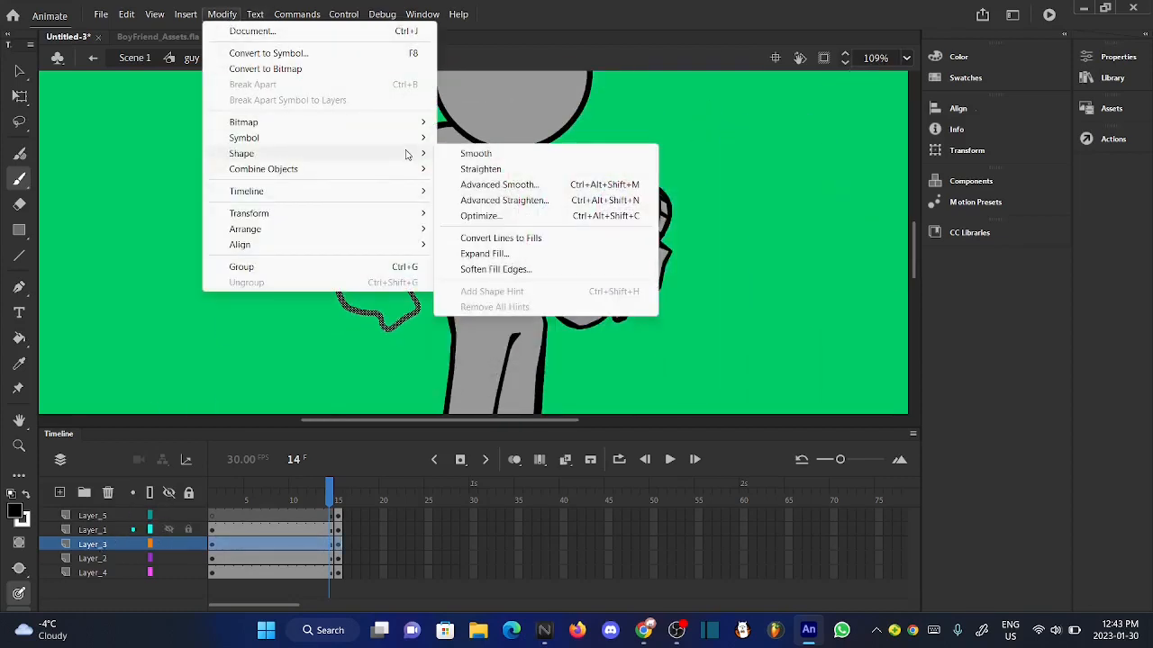
left_click(475, 153)
left_click(222, 13)
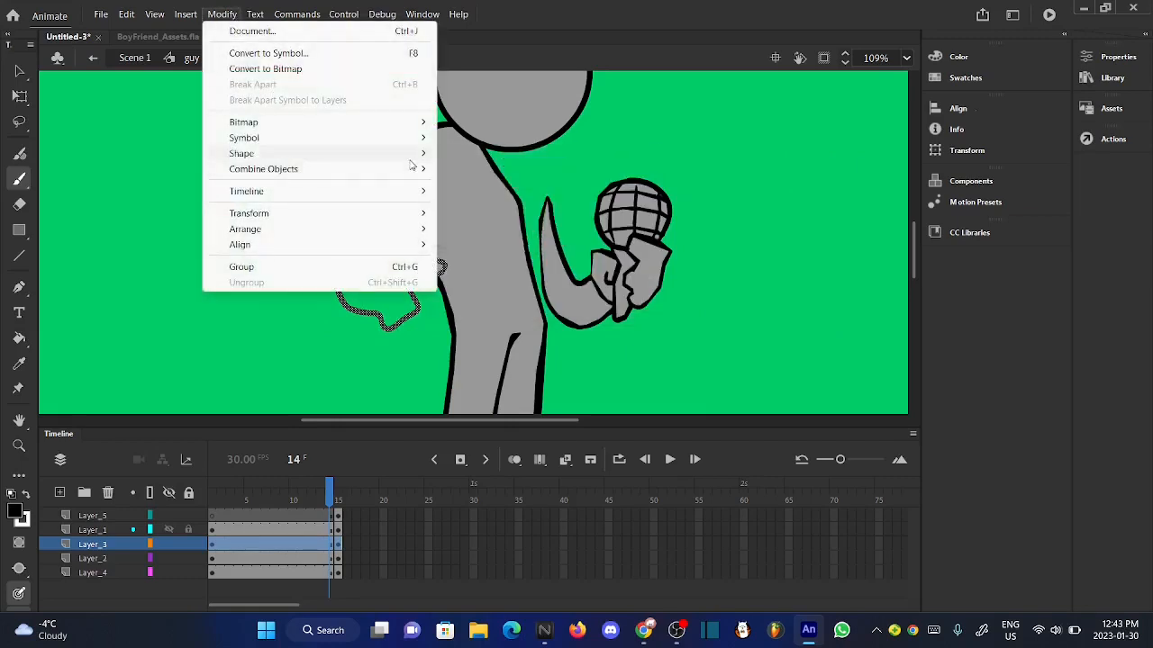
mouse_move(410, 153)
left_click(470, 170)
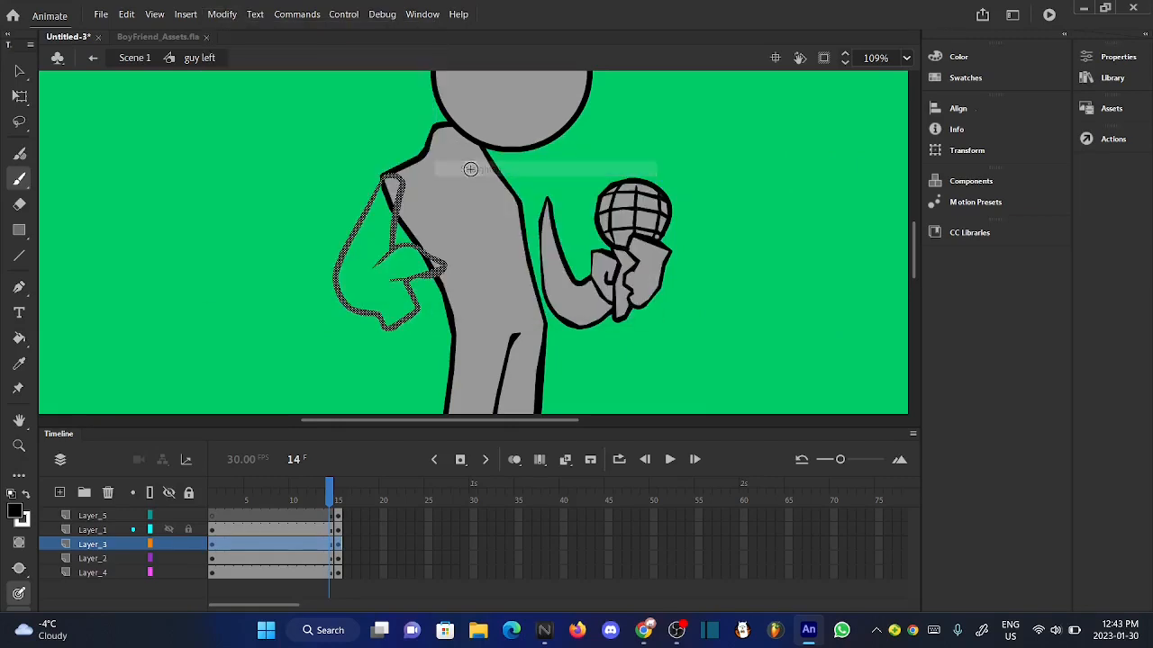
left_click(21, 75)
scroll(396, 263, "up", 3)
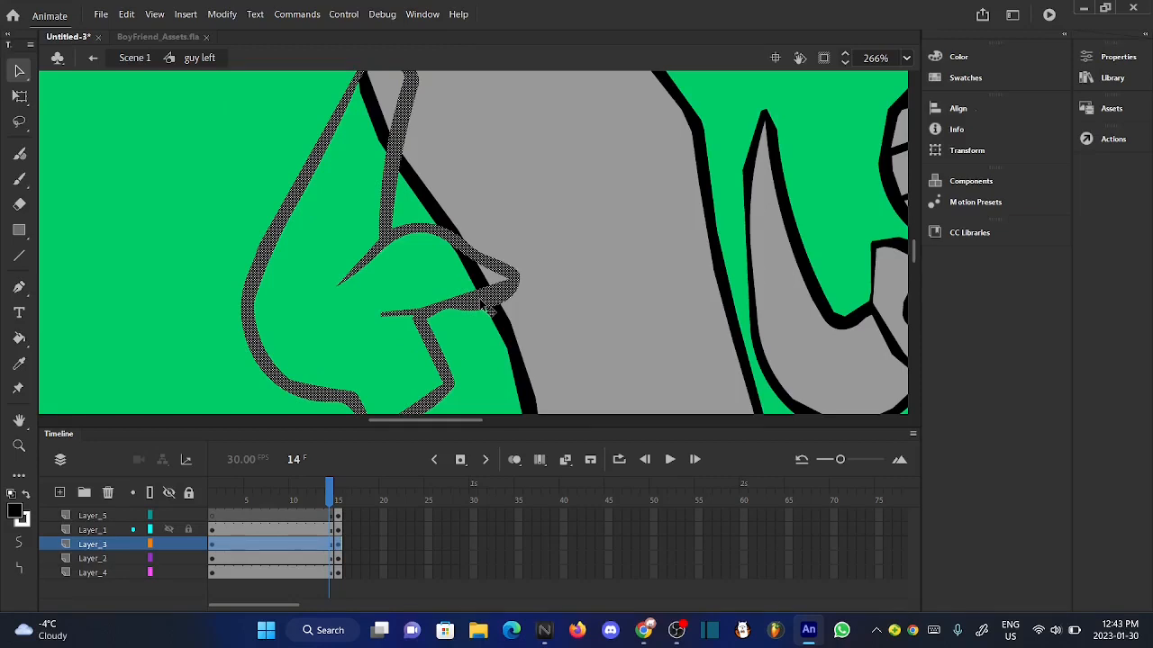
- Convert the new bent-arm outline on Layer_3 to a graphic symbol named "hand left"
right_click(481, 310)
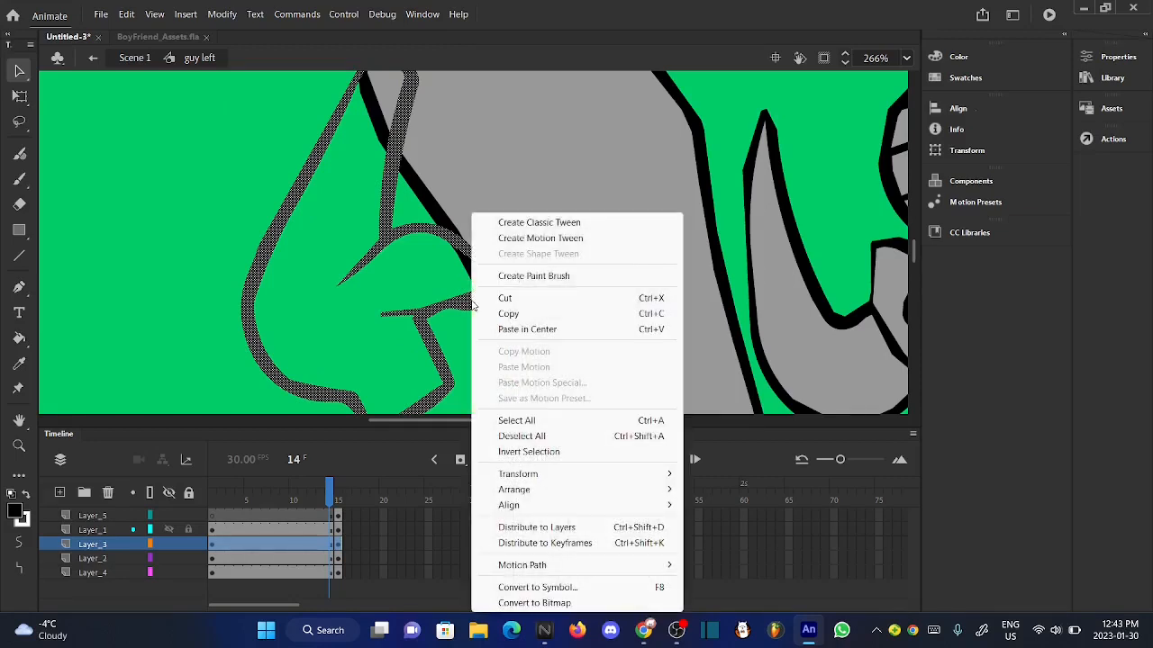
left_click(599, 586)
key("BackSpace")
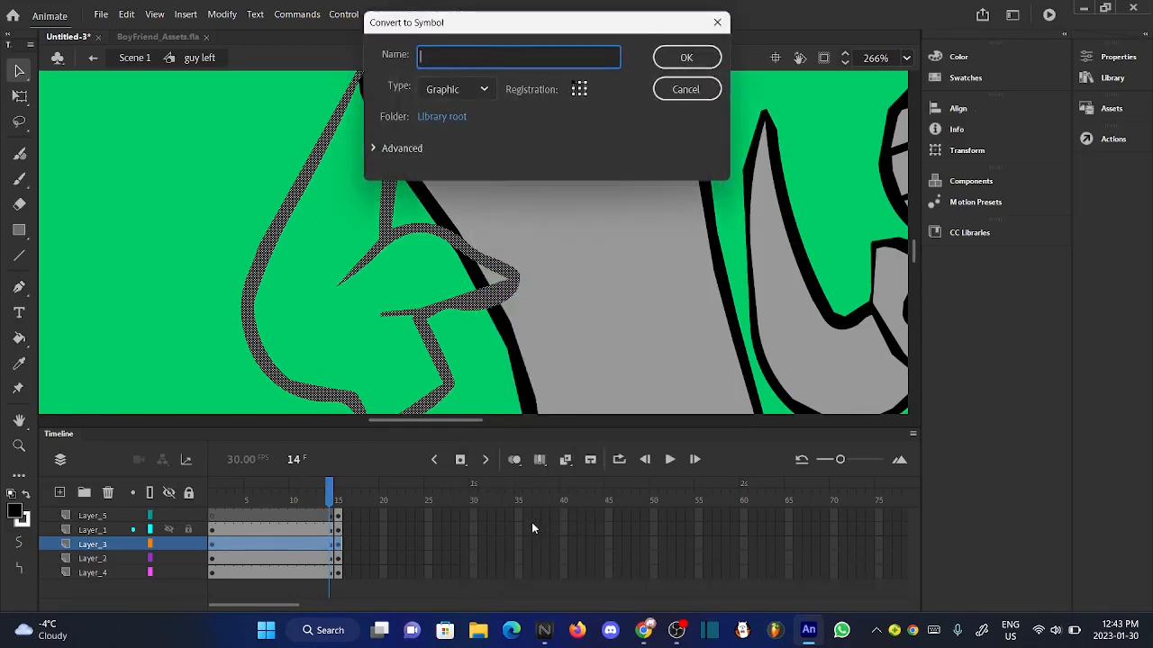
type("hand left")
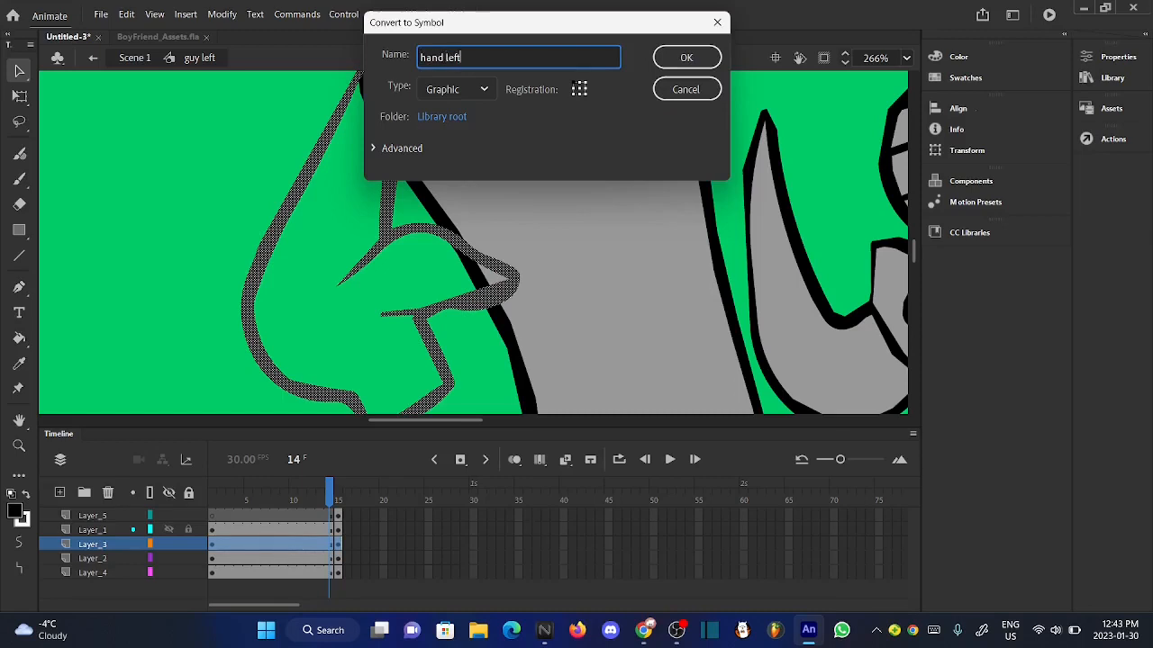
left_click(686, 57)
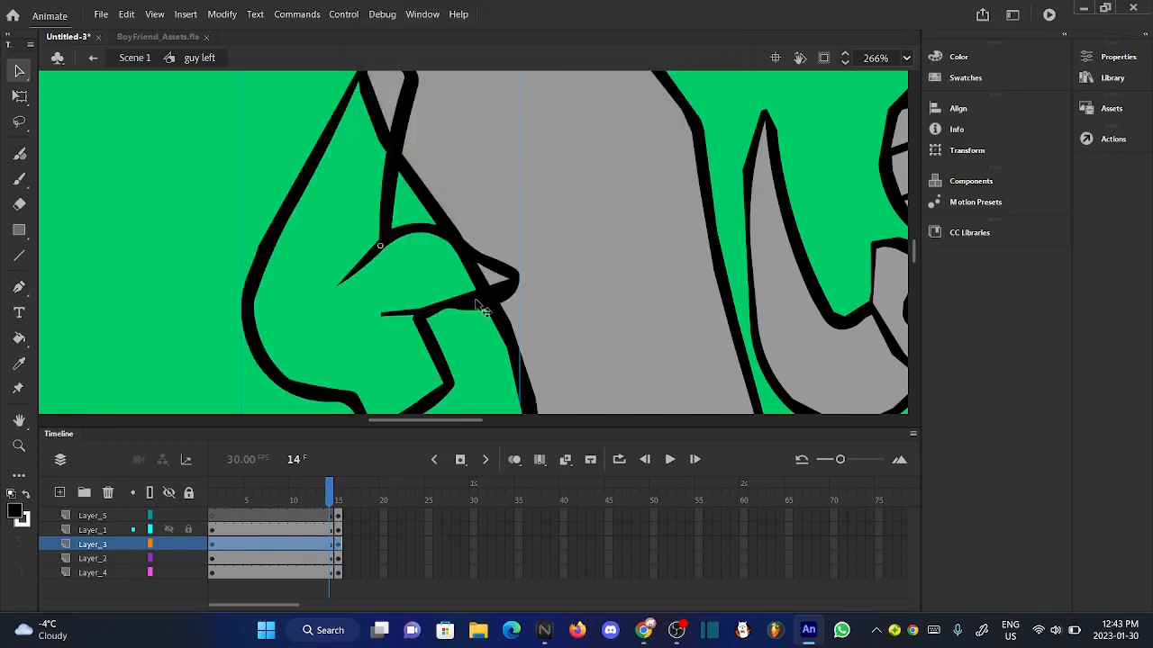
- Sample the body's gray and fill the arm outline with it inside the hand left symbol, returning to guy left
double_click(482, 309)
scroll(410, 287, "down", 2)
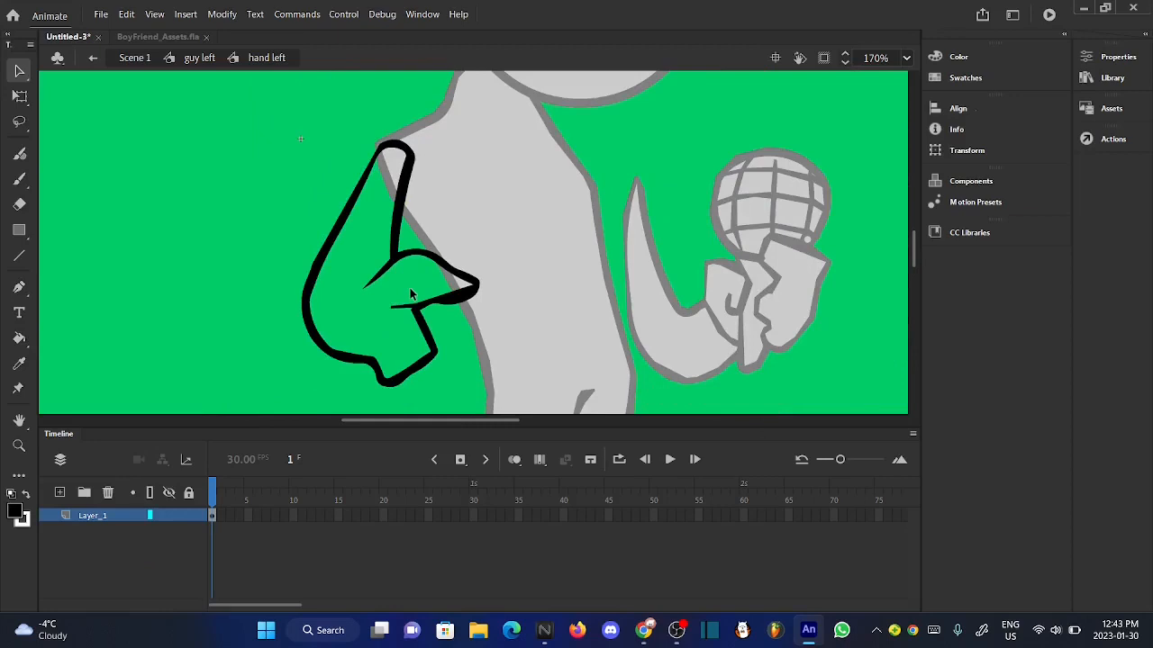
left_click(201, 57)
left_click(18, 363)
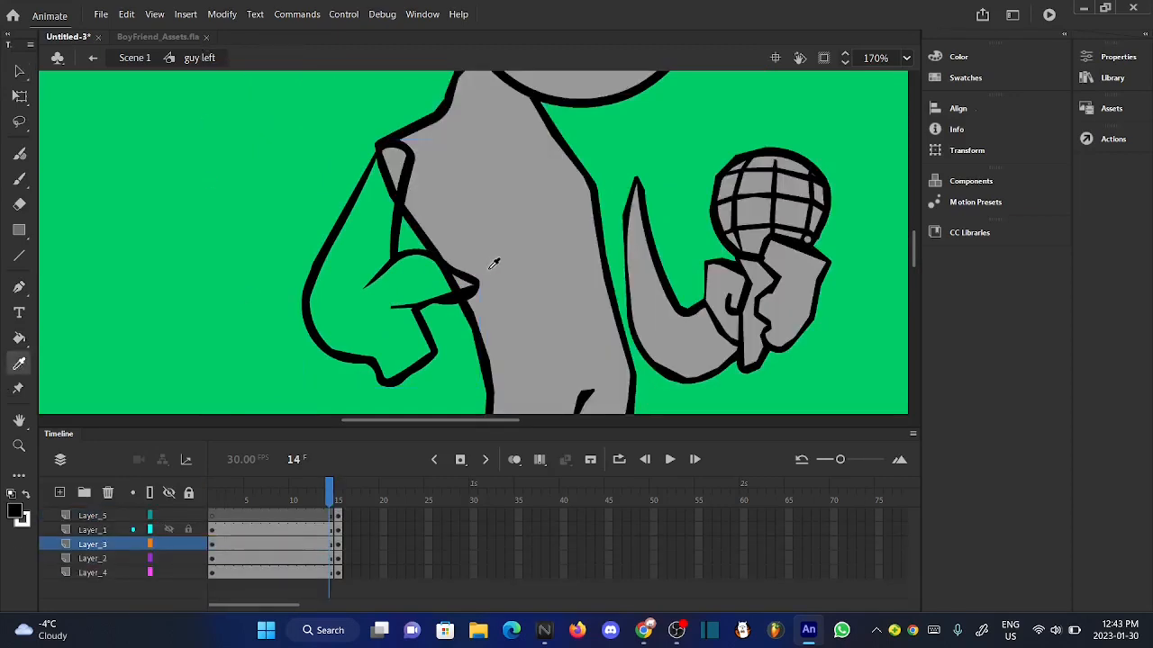
left_click(493, 263)
left_click(19, 71)
left_click(307, 297)
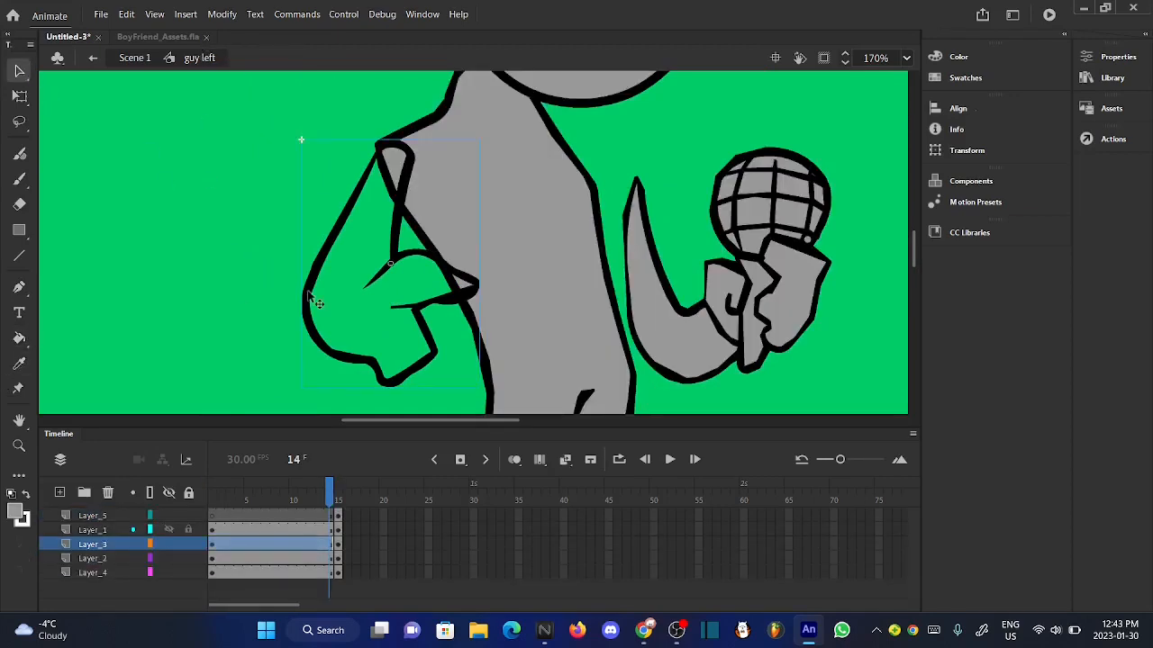
double_click(308, 295)
left_click(19, 338)
left_click(370, 318)
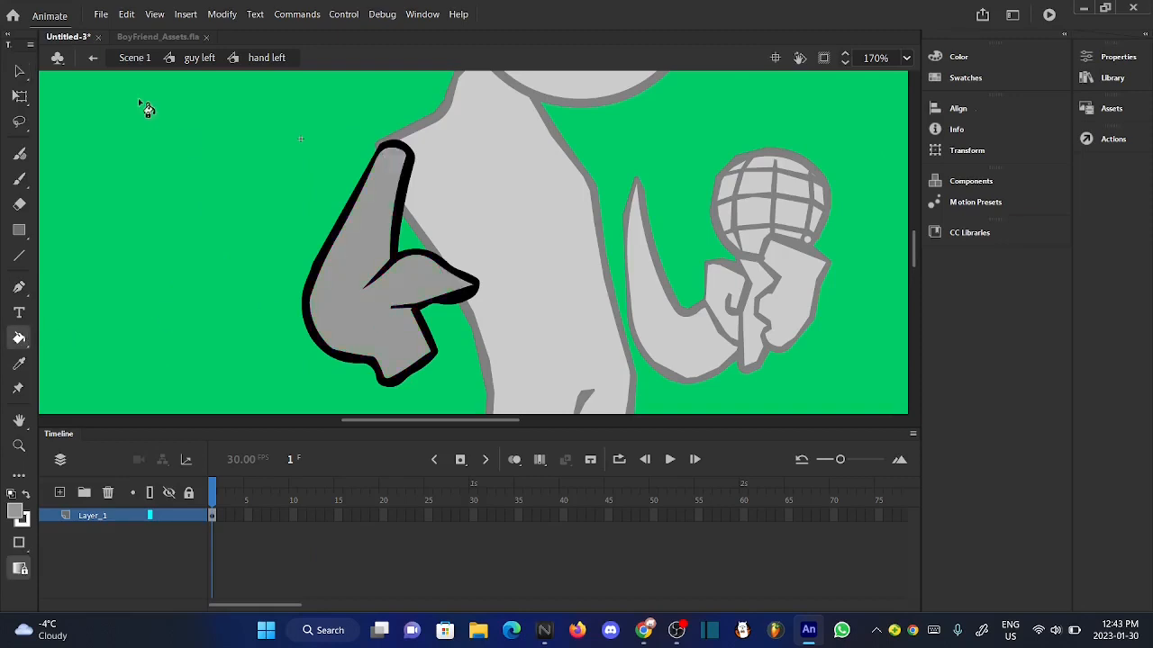
left_click(18, 70)
left_click(186, 62)
left_click(200, 209)
- Set the fill color back to black
scroll(300, 217, "up", 3)
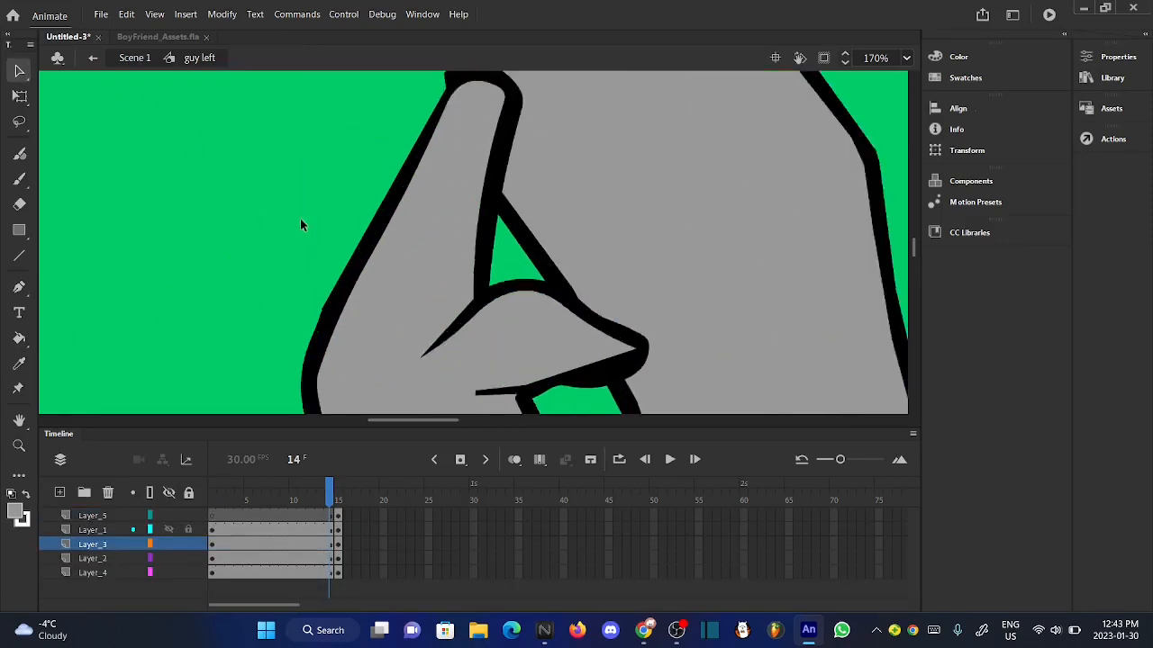
scroll(300, 218, "down", 6)
left_click(15, 516)
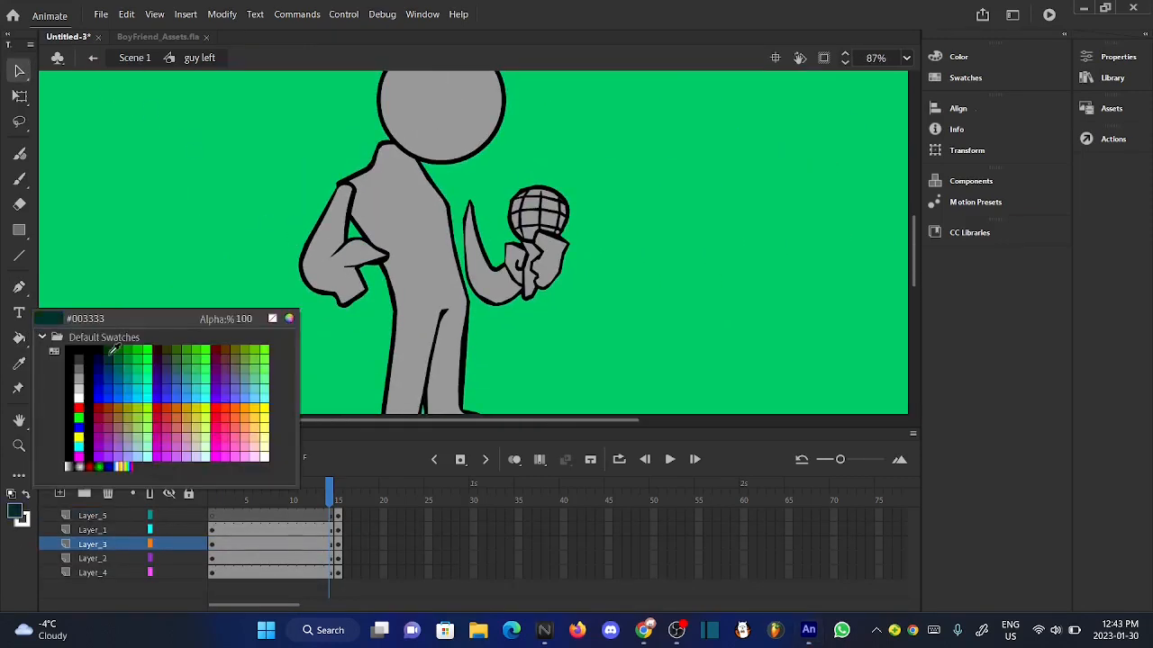
left_click(82, 349)
scroll(471, 383, "up", 1)
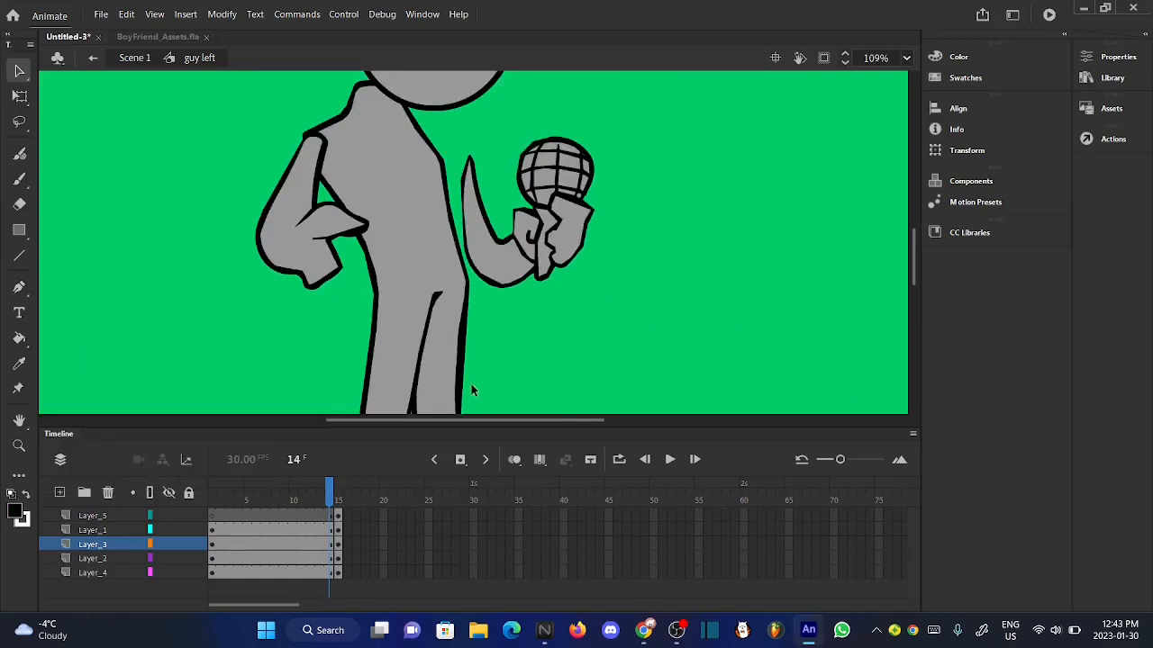
- Rotate the hand left arm slightly clockwise on Layer_3 and shift it outward and down, keeping it joined to the shoulder
mouse_move(332, 493)
left_mouse_down()
mouse_move(342, 491)
mouse_move(322, 491)
left_mouse_up()
left_click(313, 216)
left_click_drag(312, 214, 309, 213)
left_click(20, 96)
scroll(294, 142, "up", 2)
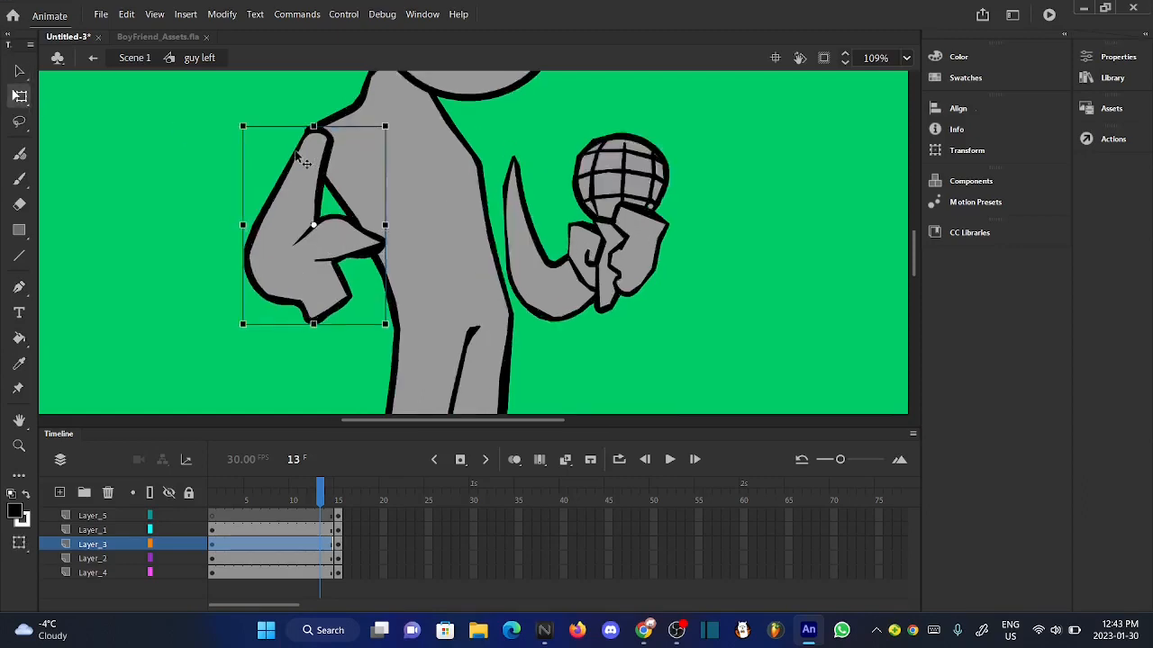
left_click_drag(419, 128, 424, 131)
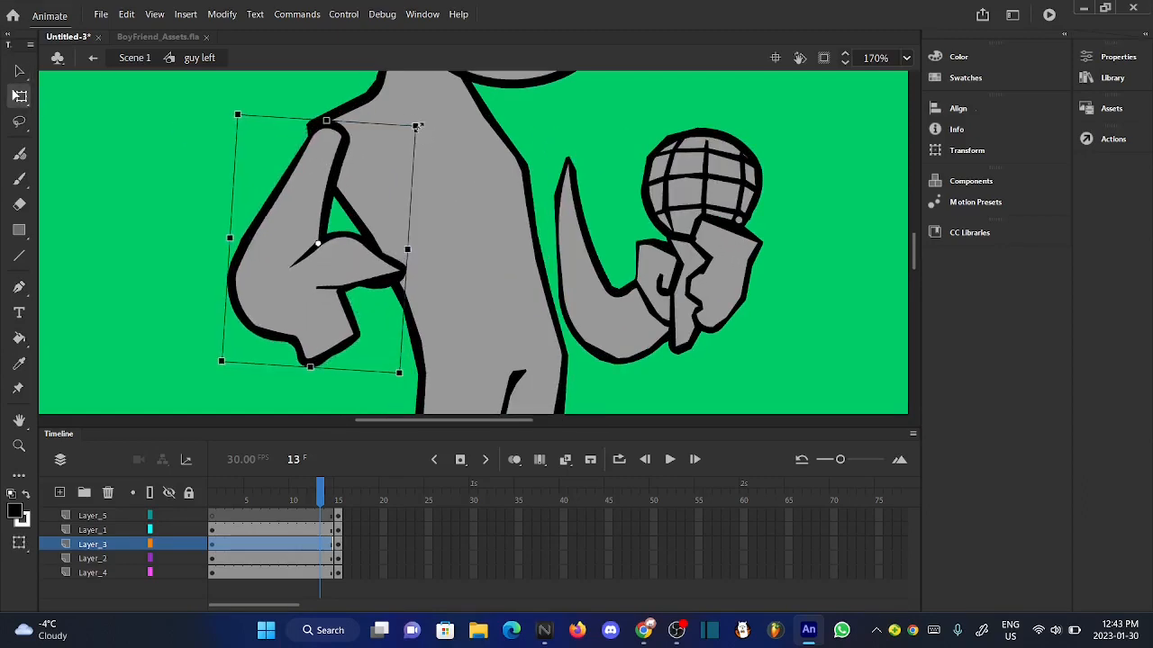
left_click_drag(311, 159, 297, 172)
left_click(250, 174)
scroll(319, 207, "down", 3)
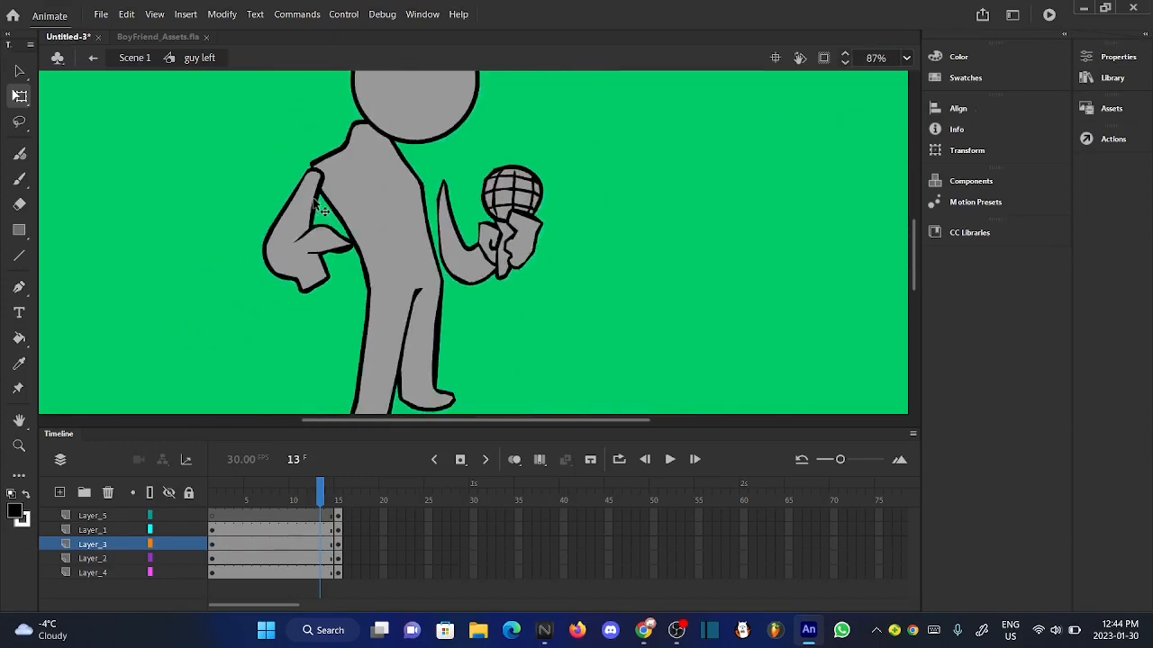
- Tilt the head on Layer_1 clockwise and move it down and back so it sits over the neck
left_click_drag(329, 489, 325, 487)
scroll(481, 334, "down", 3)
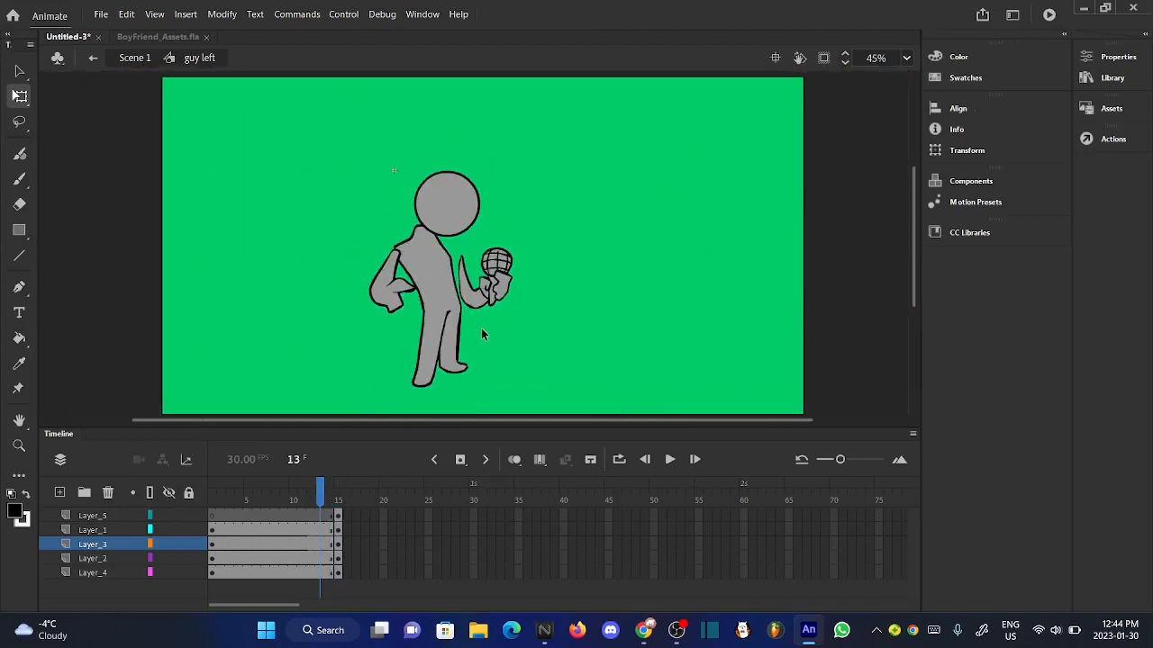
scroll(455, 242, "up", 3)
left_click(447, 214)
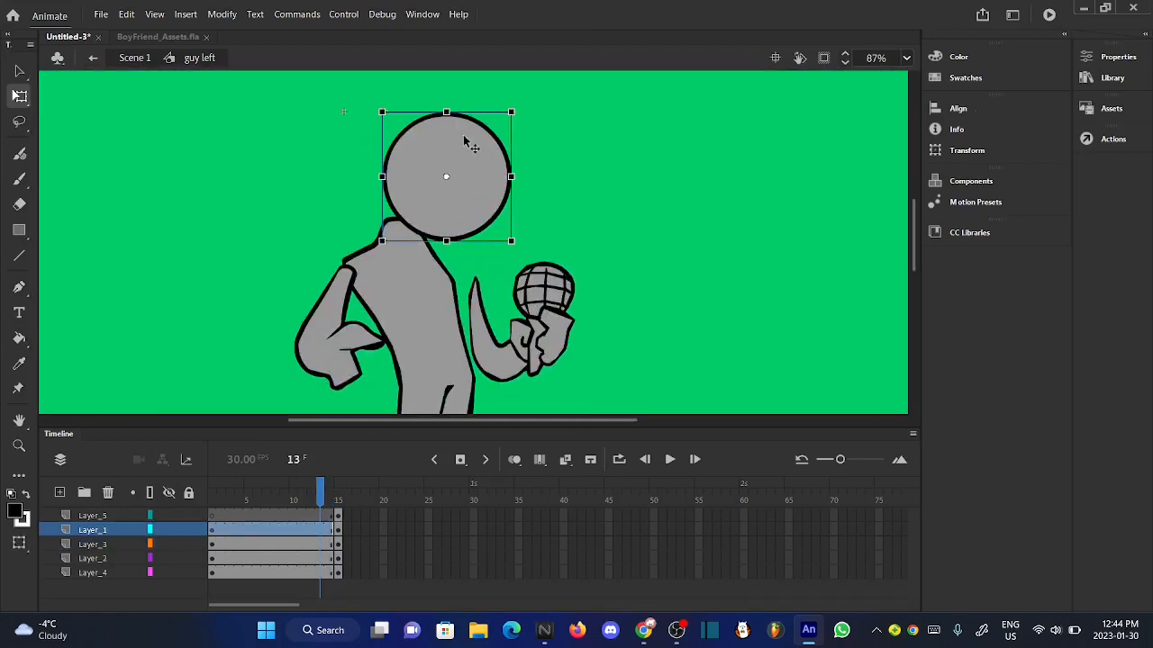
scroll(465, 139, "up", 2)
left_click_drag(547, 97, 560, 116)
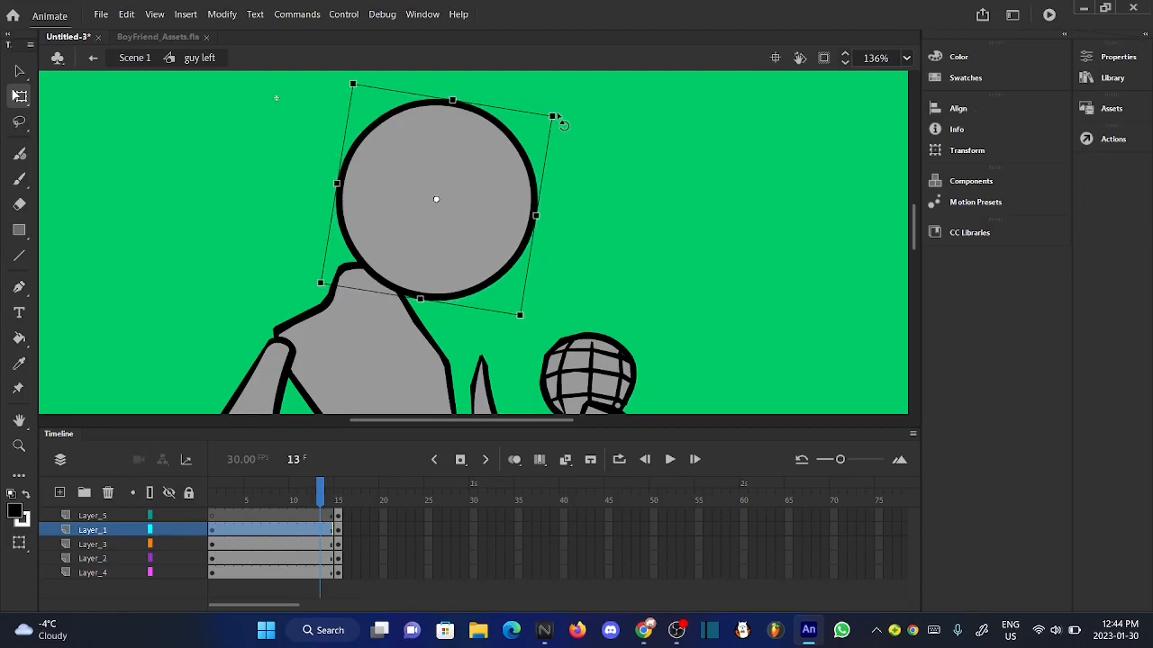
left_click_drag(457, 272, 427, 285)
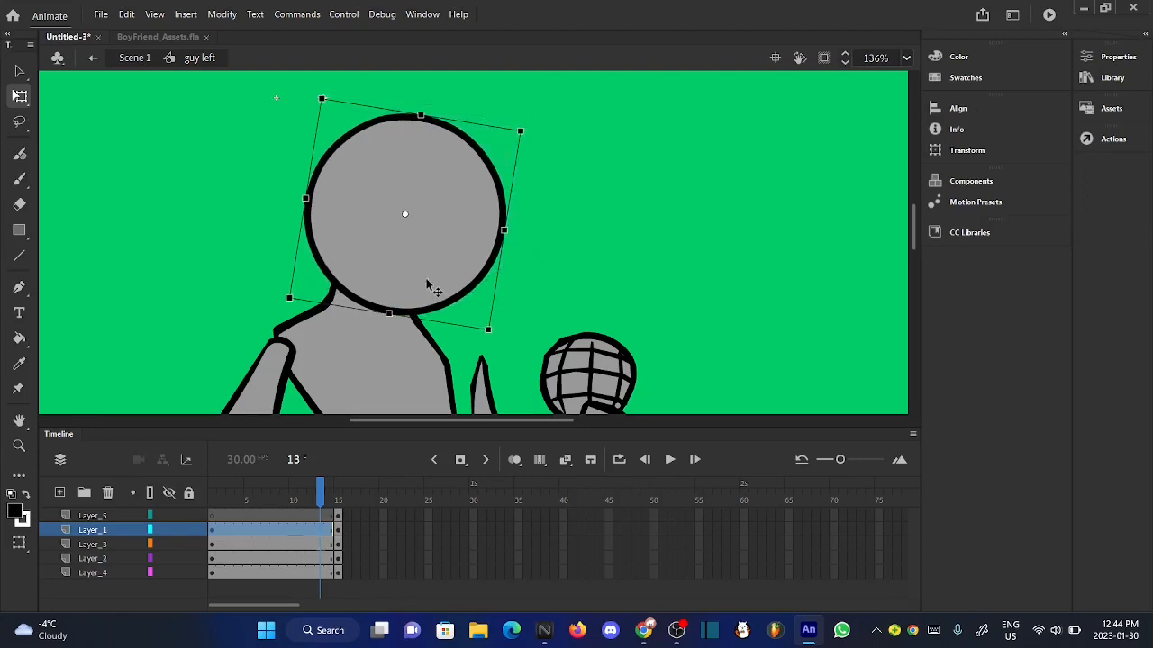
left_click(602, 297)
scroll(443, 189, "down", 3)
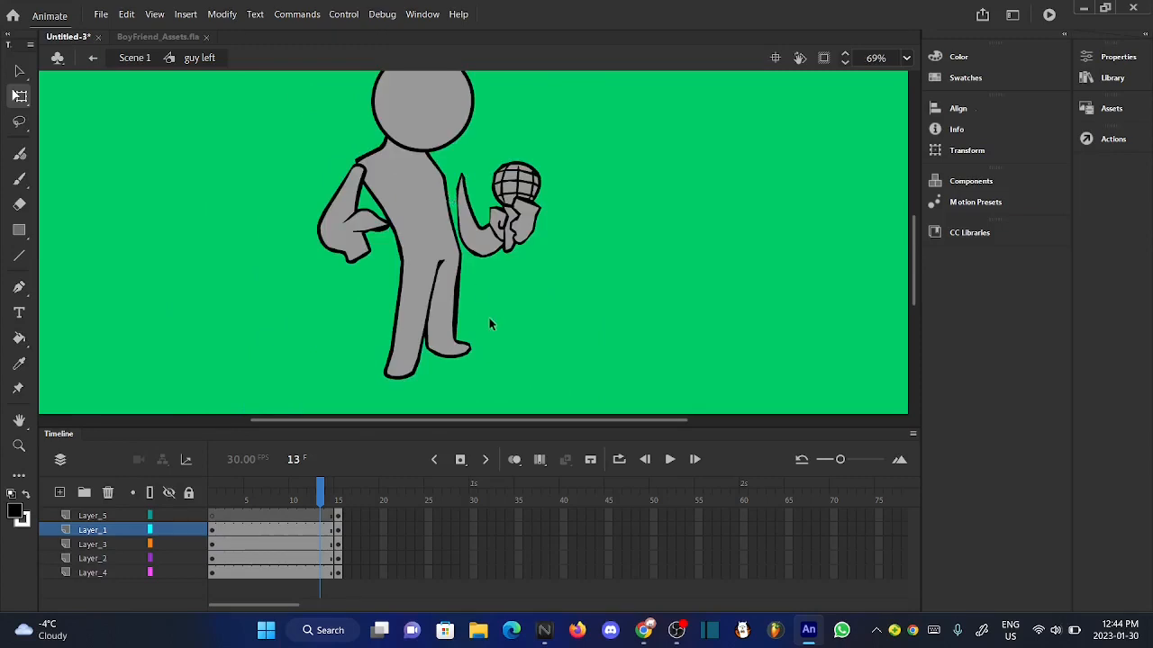
scroll(488, 316, "down", 2)
scroll(455, 207, "up", 2)
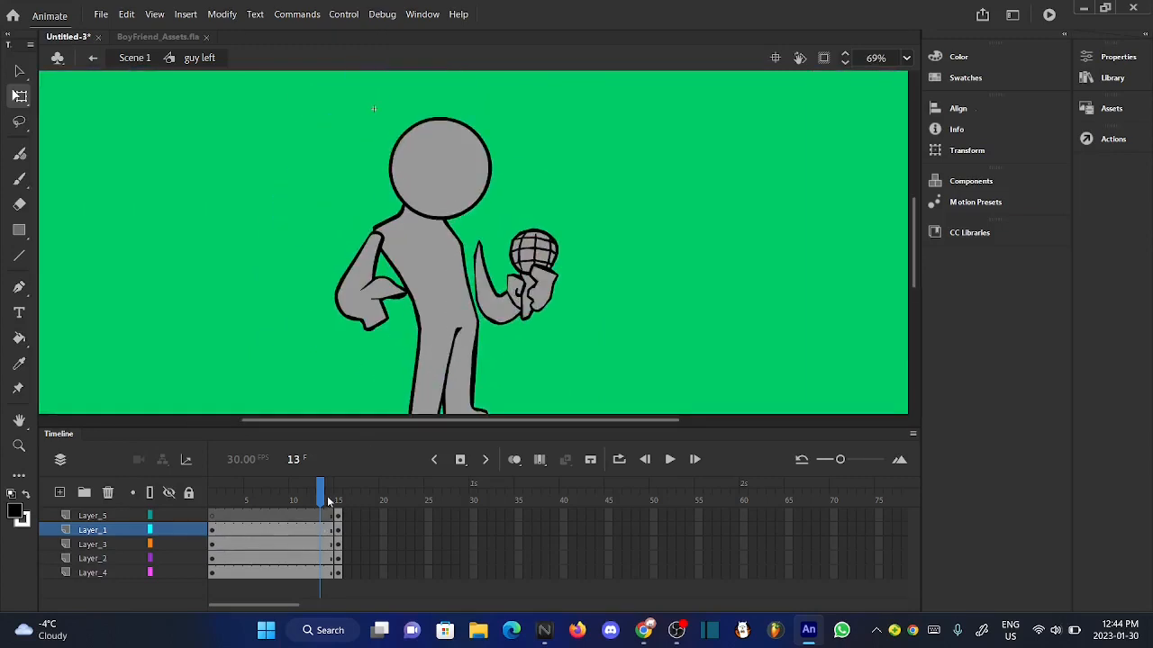
- Nudge the head on Layer_1 slightly to the right and scrub the last frames to compare its position
mouse_move(329, 500)
left_mouse_down()
mouse_move(340, 502)
mouse_move(331, 506)
left_mouse_up()
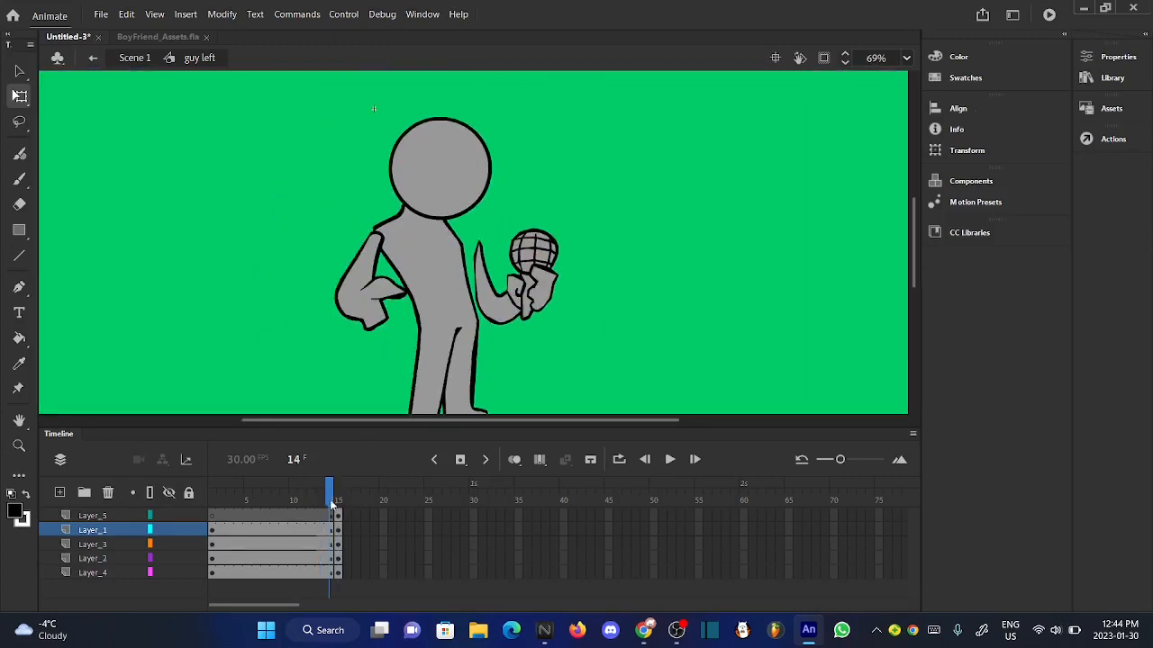
left_click(433, 165)
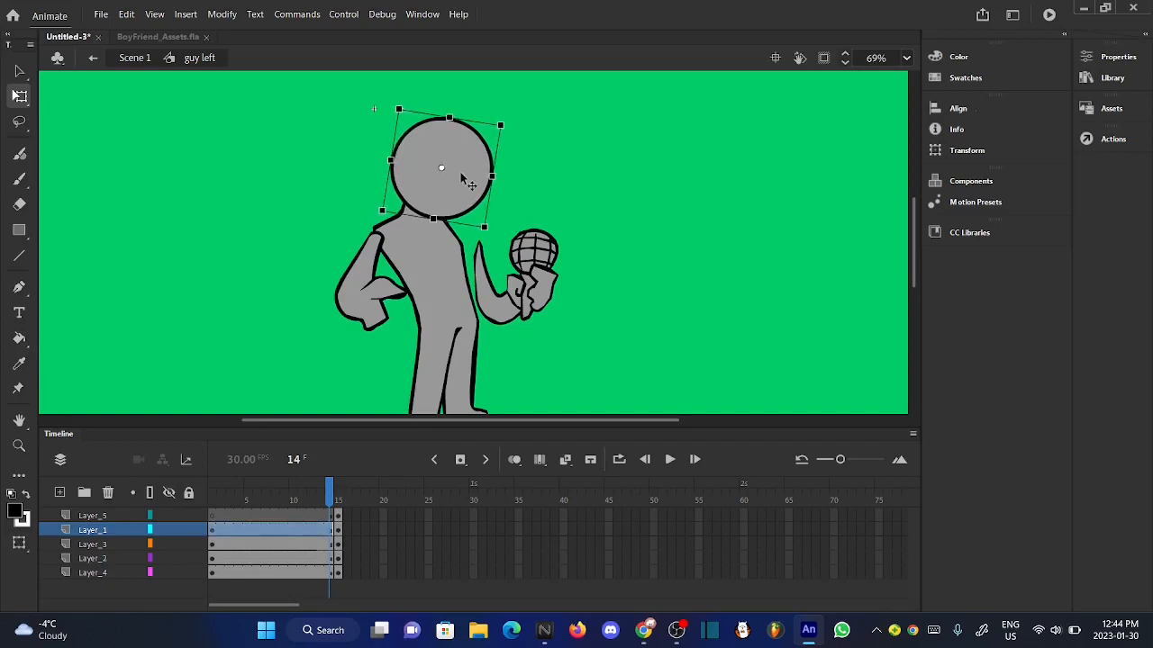
left_click(679, 231)
left_click_drag(326, 498, 333, 497)
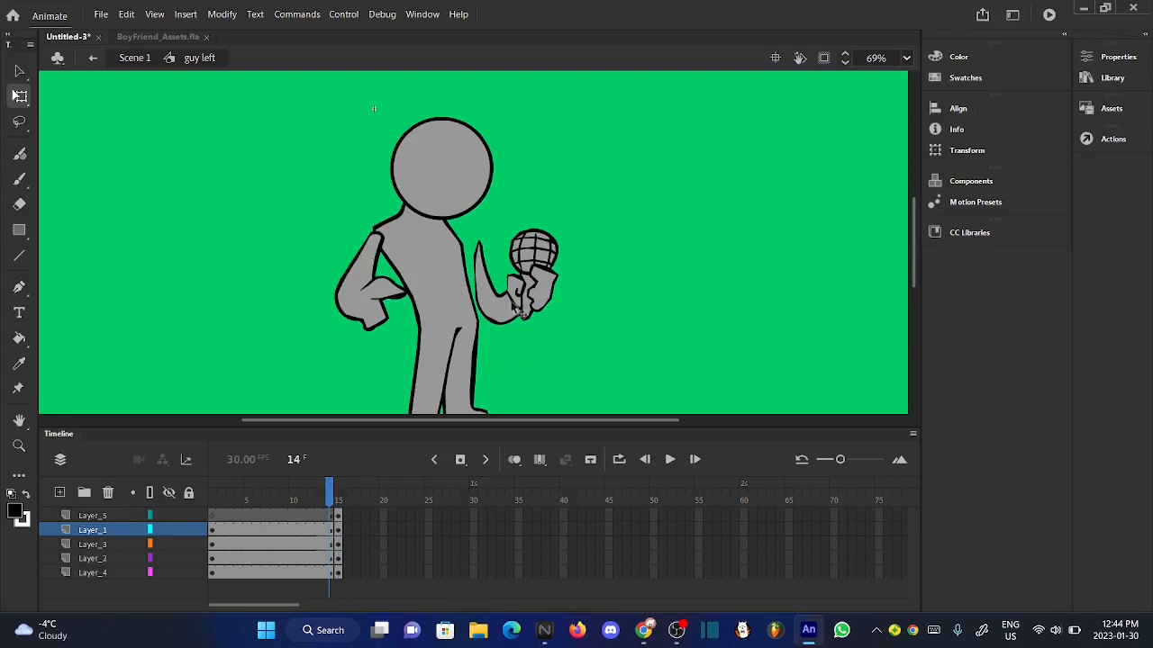
- Rotate the microphone arm on Layer_4 slightly counterclockwise and move it left so its upper end tucks behind the torso
left_click(510, 290)
scroll(492, 255, "up", 3)
scroll(486, 246, "up", 3)
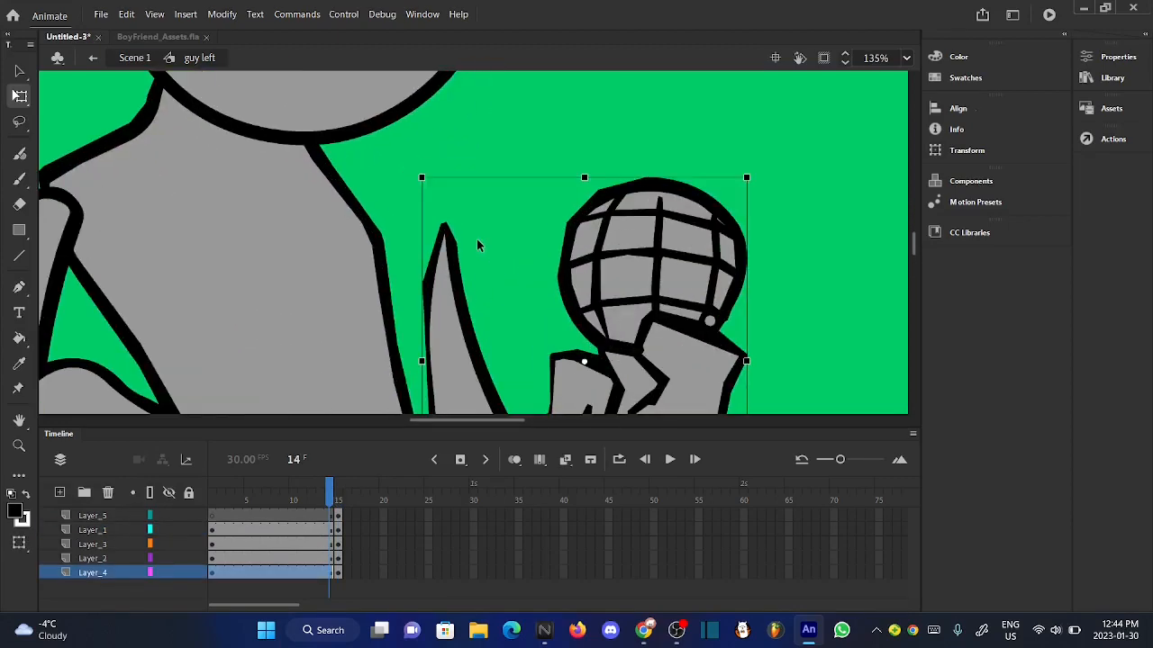
left_click_drag(417, 172, 405, 187)
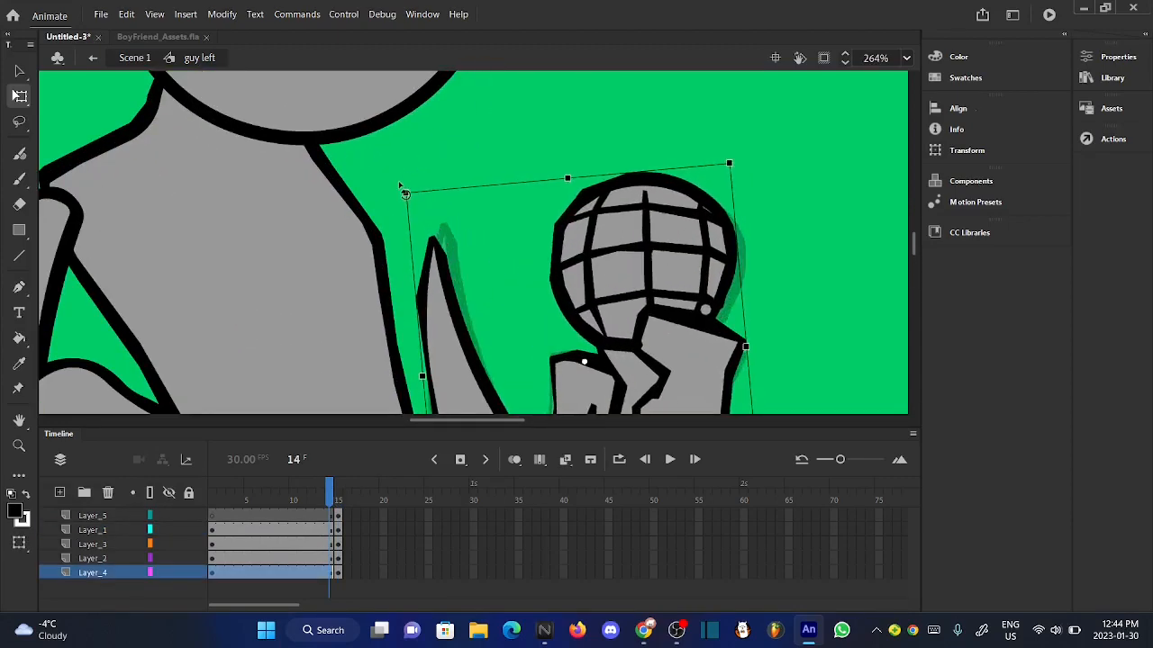
scroll(404, 188, "up", 2)
scroll(404, 190, "down", 4)
scroll(493, 255, "down", 3)
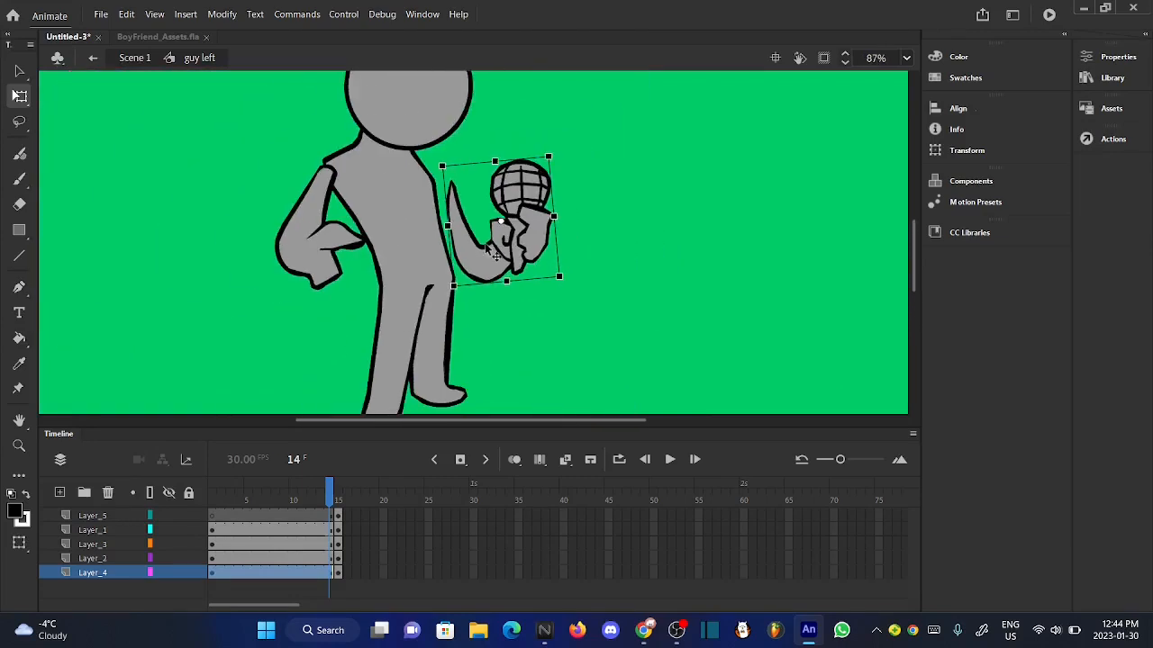
scroll(452, 166, "up", 3)
left_click_drag(454, 263, 425, 267)
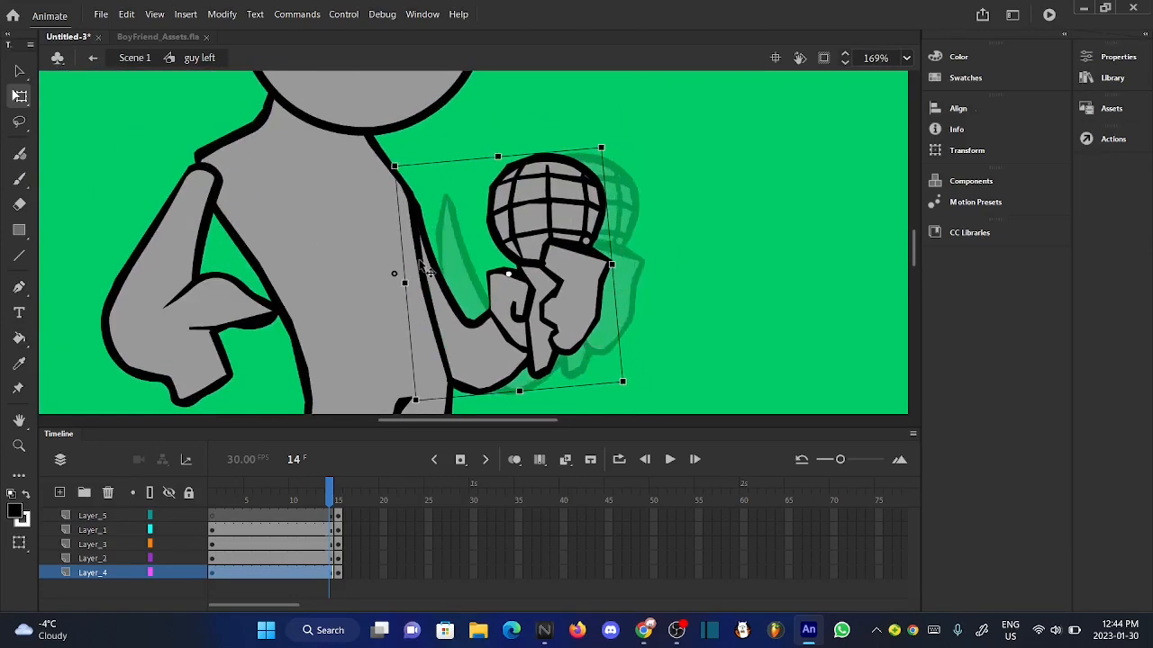
left_click(712, 267)
scroll(491, 283, "down", 3)
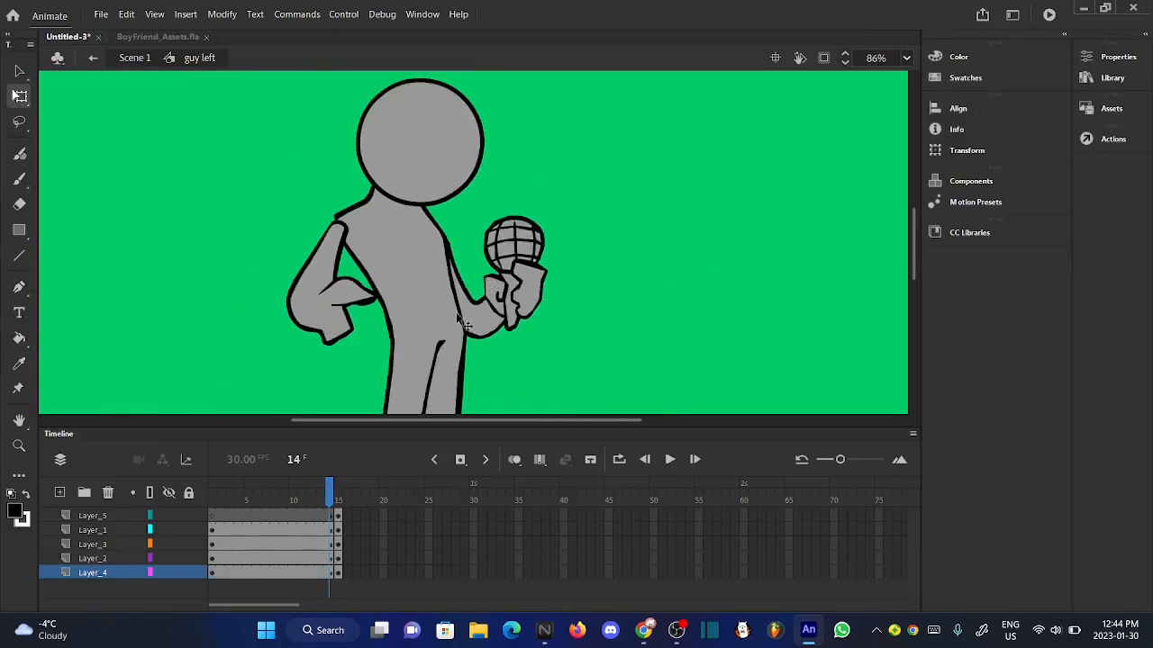
- Rotate the microphone arm on Layer_4 slightly further counterclockwise
mouse_move(333, 488)
left_mouse_down()
mouse_move(347, 487)
mouse_move(322, 487)
left_mouse_up()
left_click(541, 248)
scroll(531, 234, "up", 5)
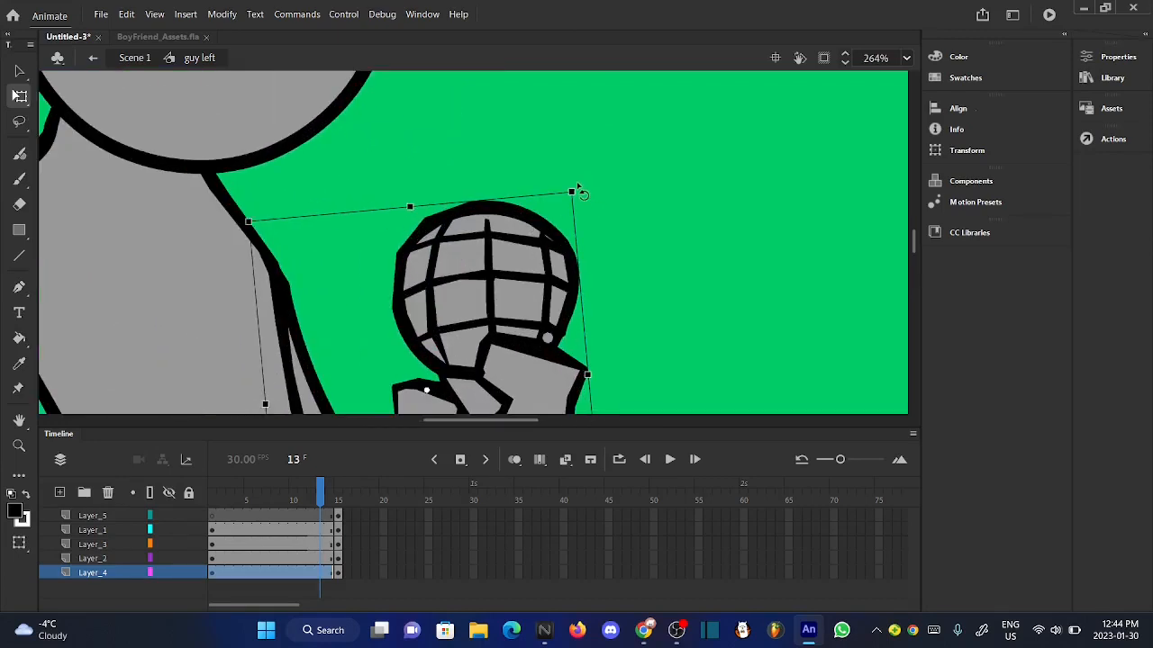
left_click_drag(577, 189, 573, 184)
scroll(574, 187, "down", 4)
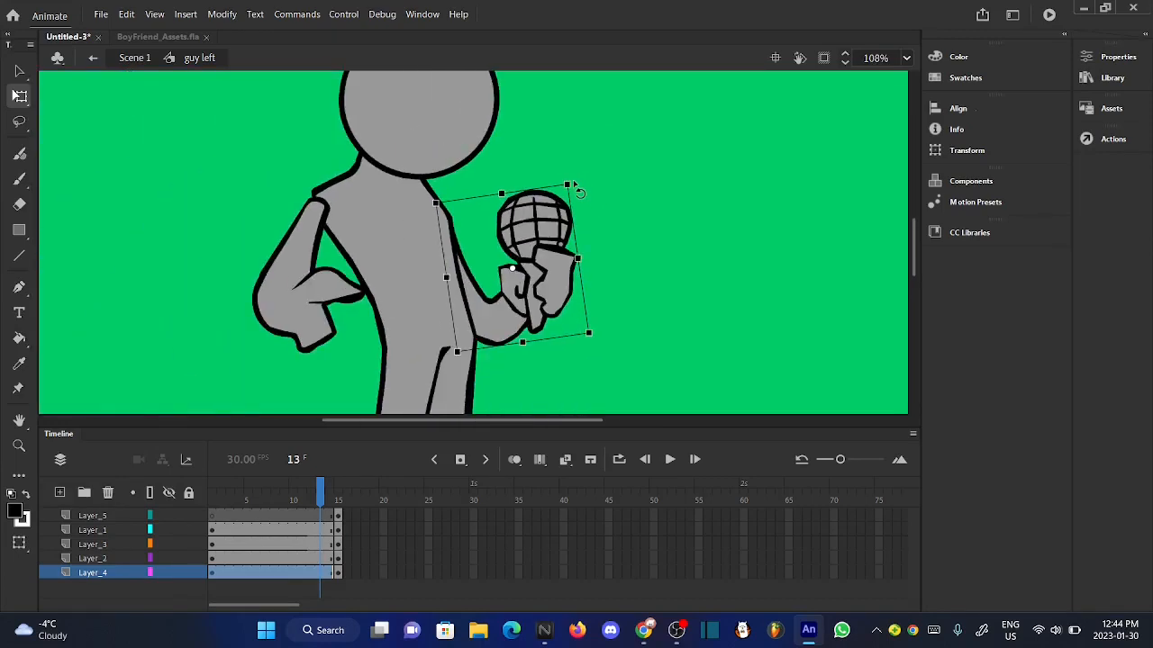
left_click(637, 286)
scroll(486, 320, "up", 2)
scroll(486, 320, "down", 4)
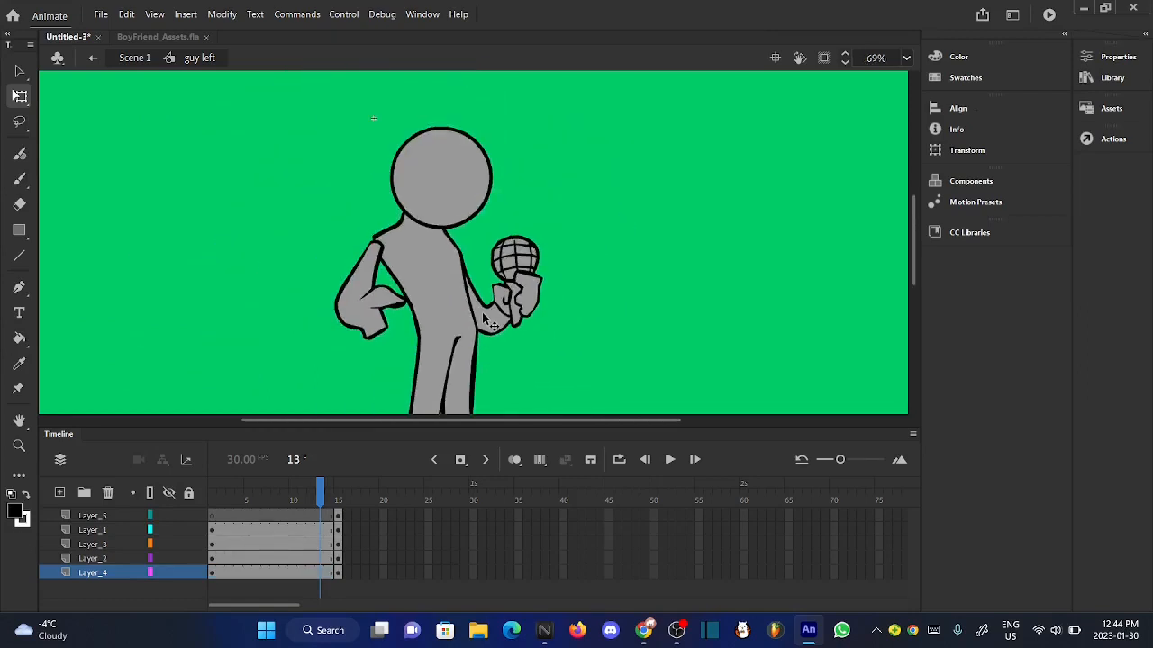
- Nudge the microphone arm on Layer_4 slightly upward against the torso
mouse_move(330, 493)
left_mouse_down()
mouse_move(342, 496)
mouse_move(322, 494)
left_mouse_up()
left_click(504, 322)
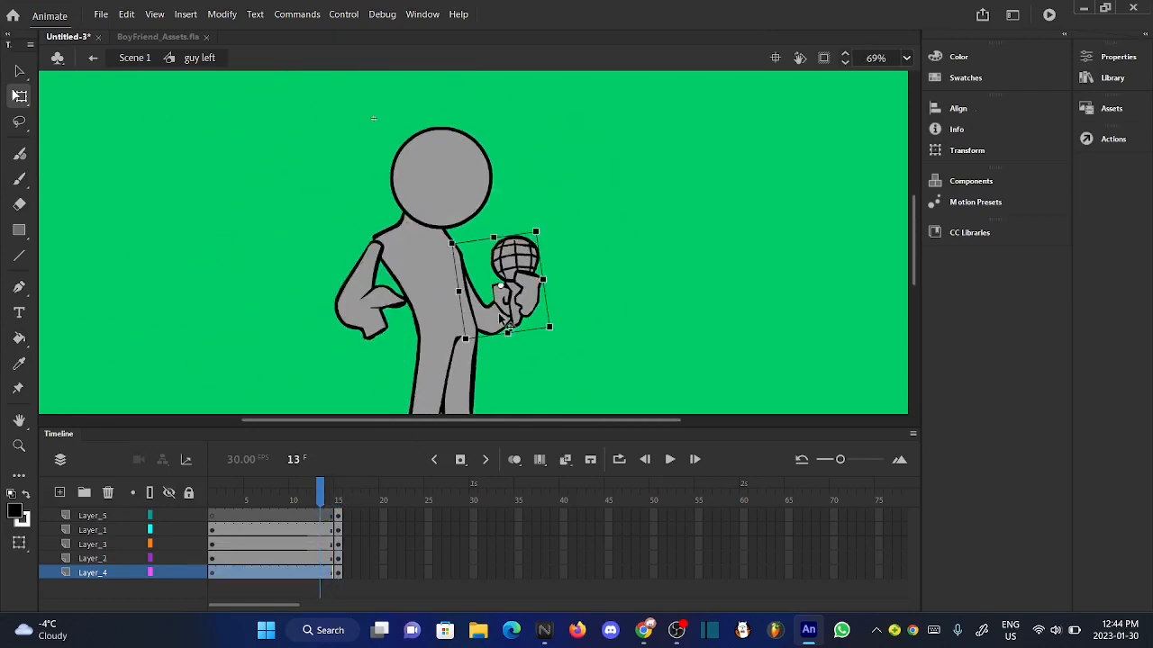
scroll(501, 320, "up", 3)
key("Up")
key("Up")
key("Up")
key("Up")
key("Up")
key("Up")
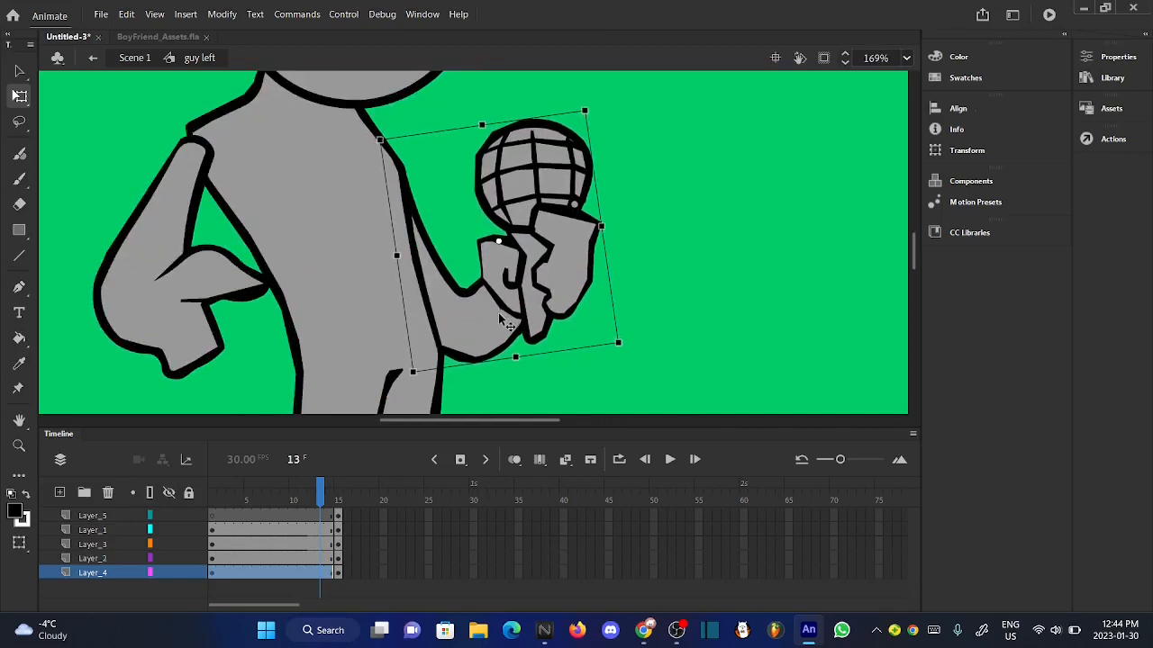
key("Up")
key("Up")
key("Up")
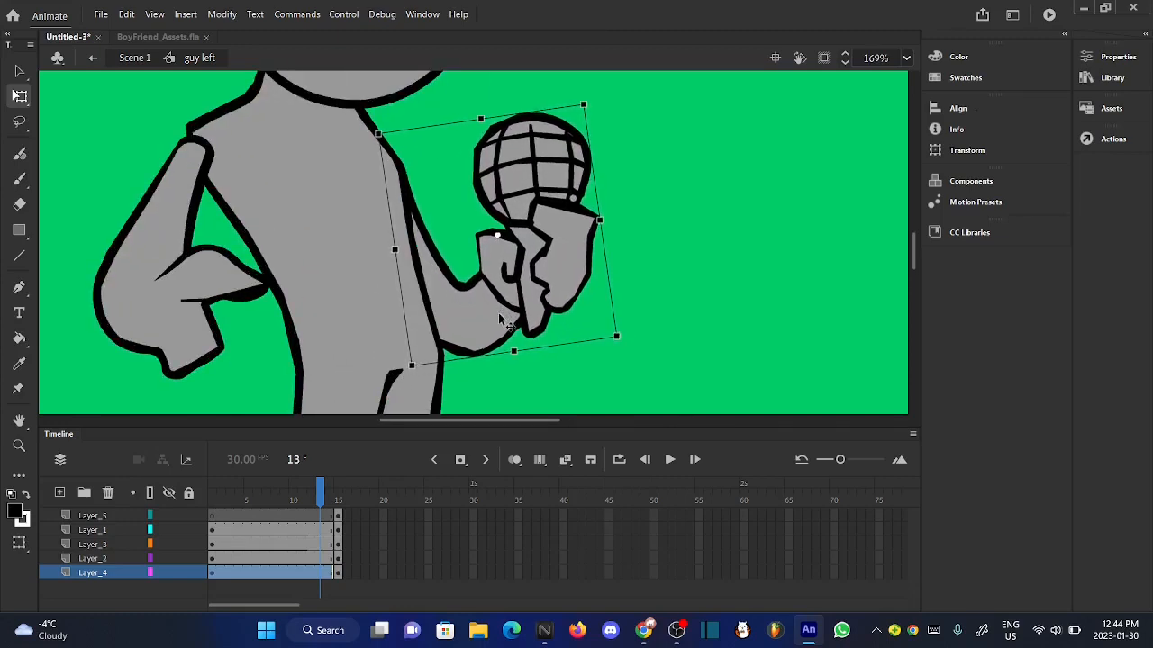
left_click(563, 366)
scroll(562, 365, "down", 3)
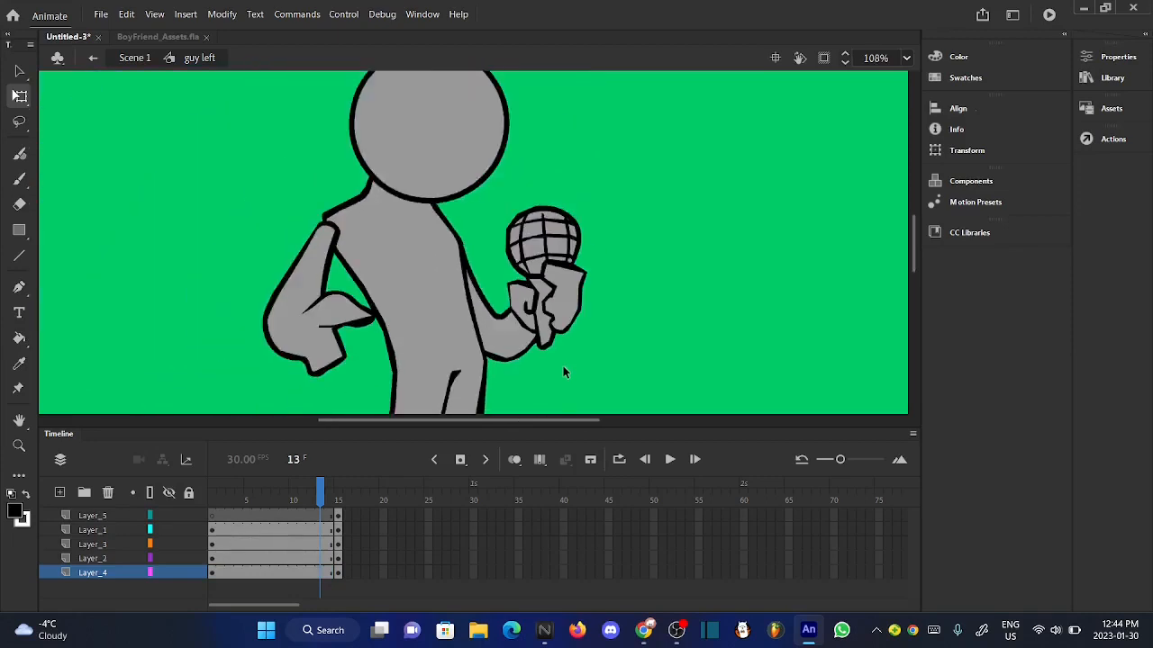
- Review the left pose at frame 14, return to Scene 1 and insert a keyframe at frame 29 on Layer_2
mouse_move(330, 496)
left_mouse_down()
mouse_move(343, 498)
mouse_move(323, 500)
mouse_move(338, 500)
mouse_move(332, 493)
left_mouse_up()
scroll(402, 285, "down", 2)
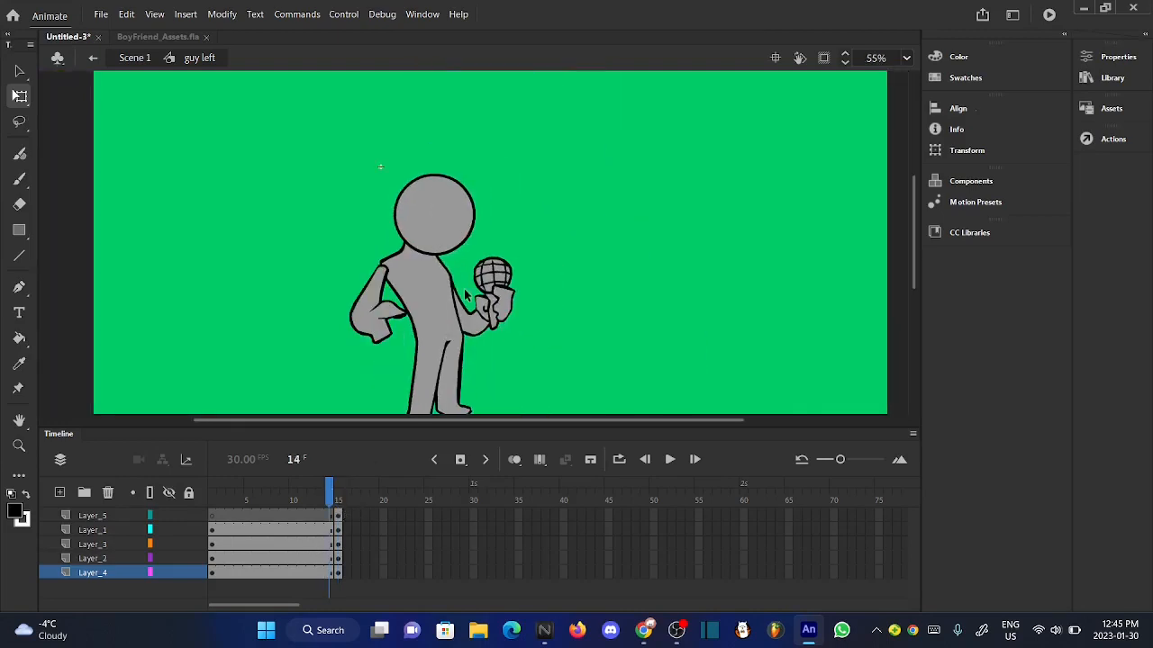
scroll(465, 295, "down", 2)
scroll(382, 282, "up", 1)
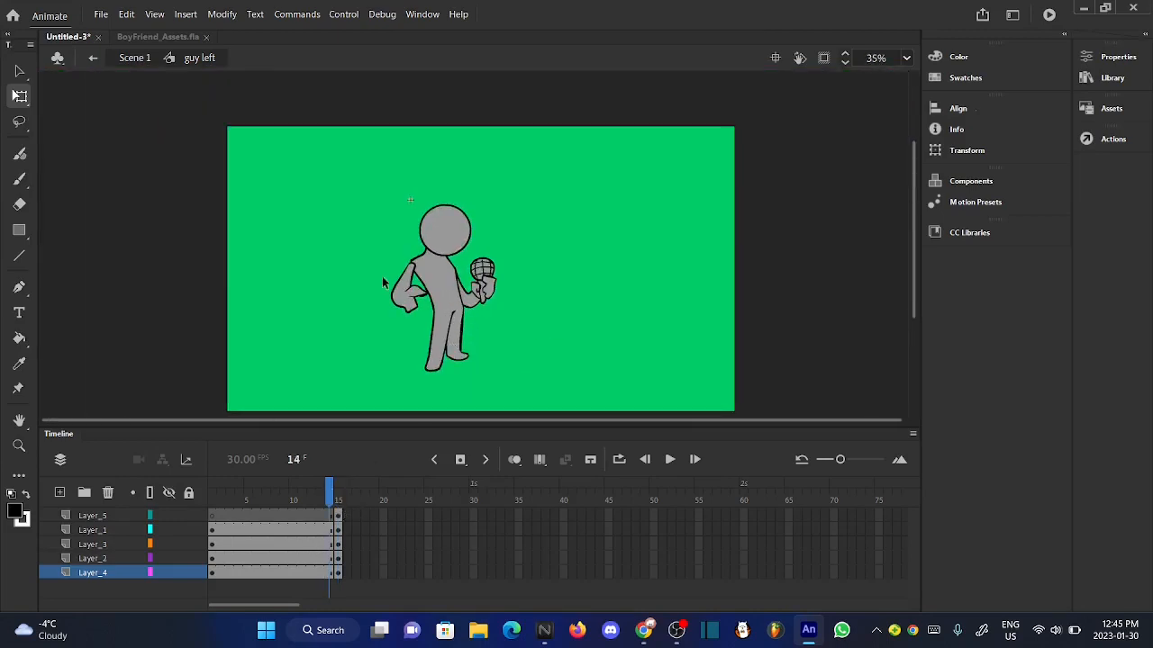
left_click(144, 56)
left_click(407, 330)
scroll(421, 337, "up", 1)
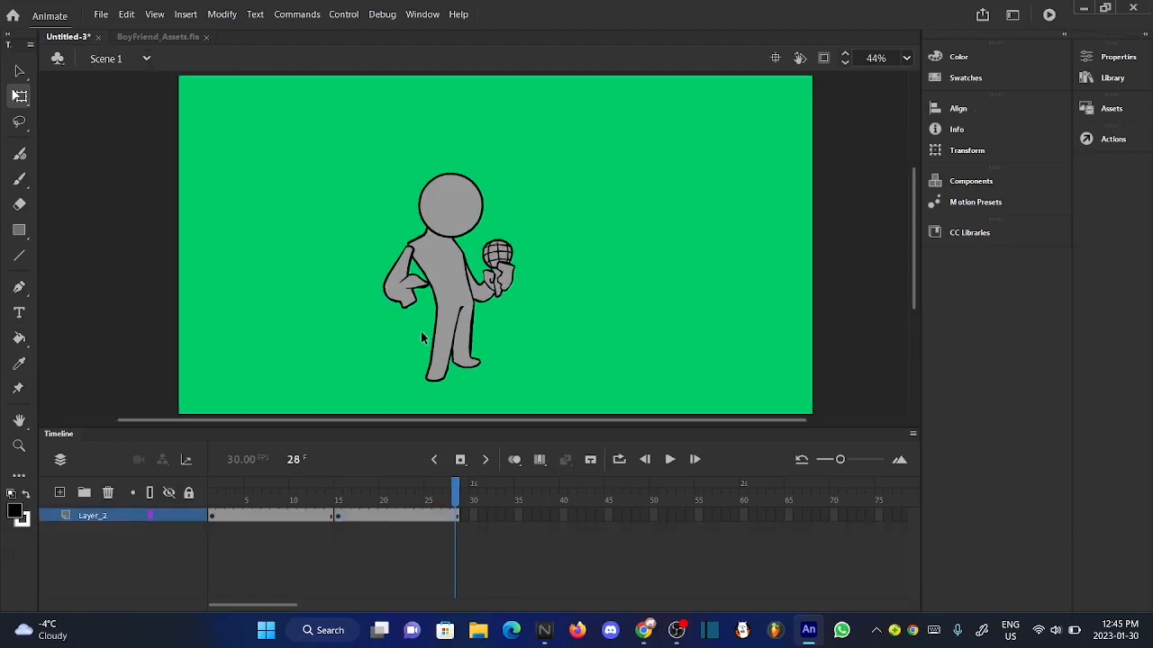
key("period")
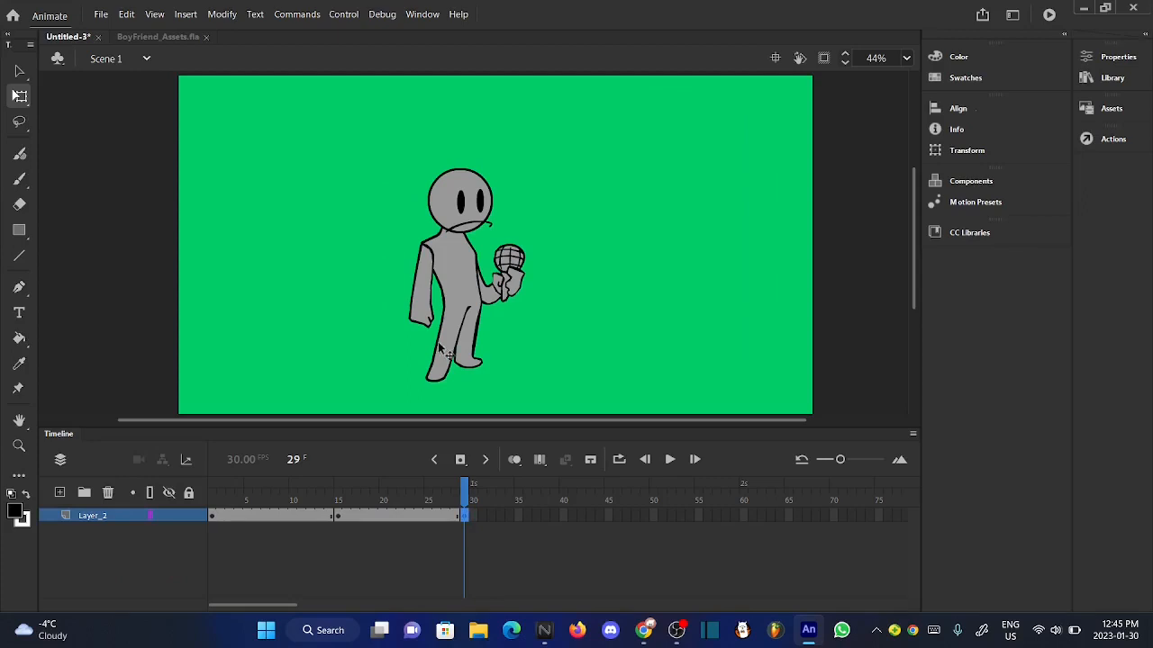
- Duplicate the character's symbol at frame 29 under the name "guy down" and open the duplicate for editing
right_click(442, 349)
left_click(486, 502)
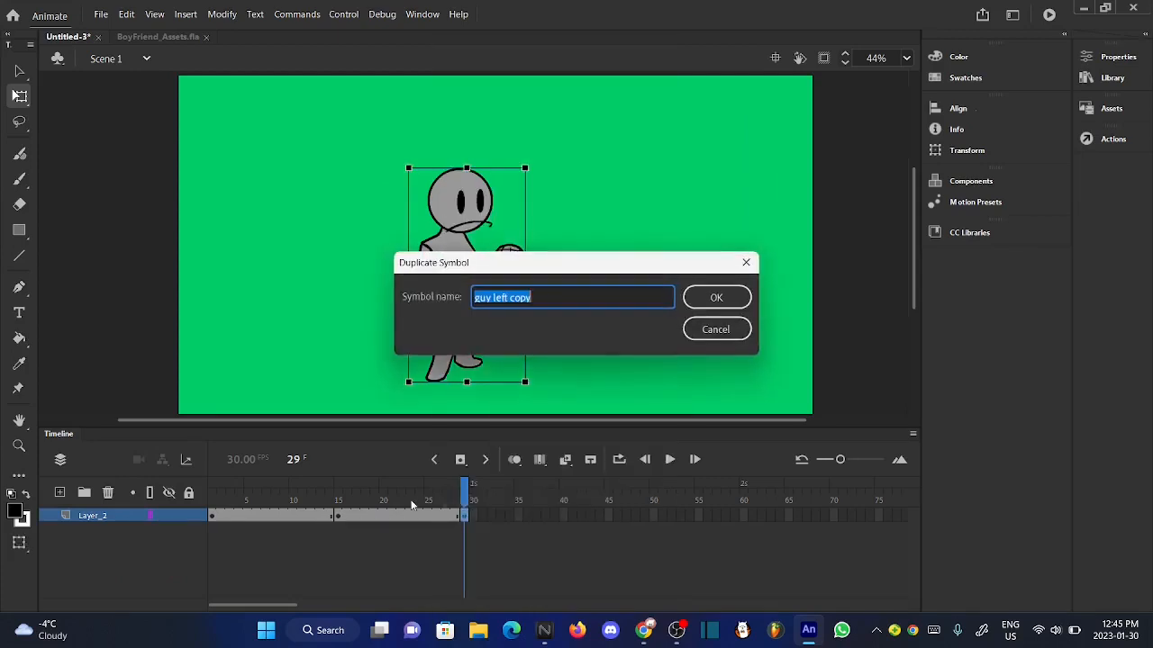
left_click(547, 297)
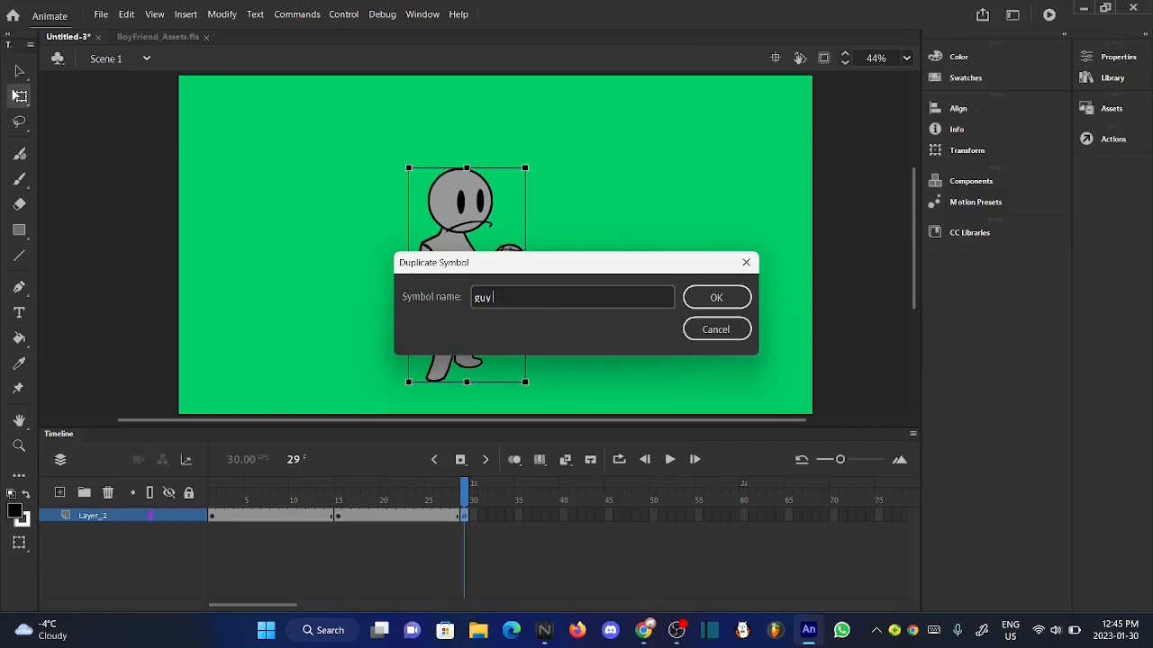
type("down")
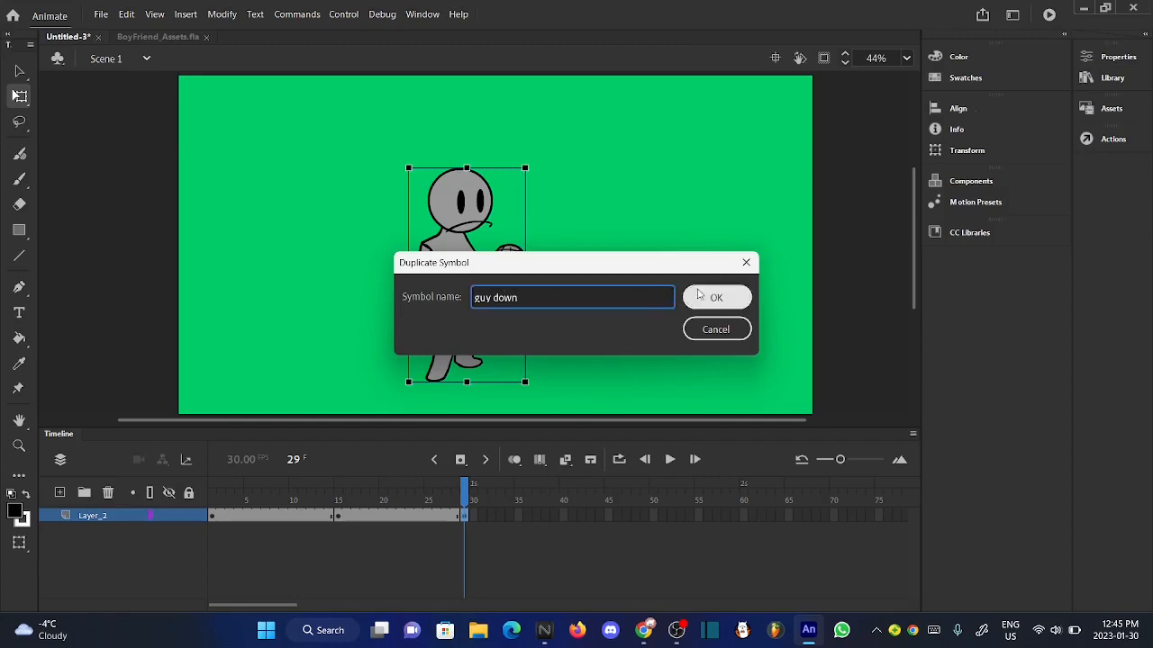
left_click(716, 297)
left_click(555, 323)
double_click(470, 322)
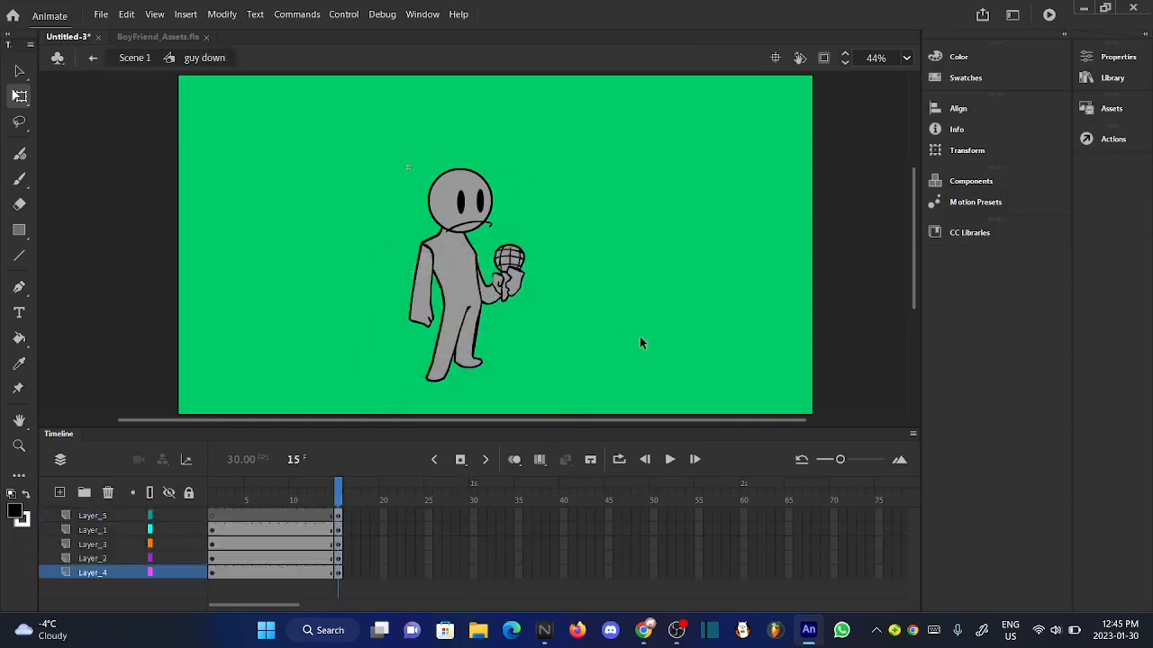
- Remove frames 1 to 14 from all five layers of "guy down" and extend the remaining standing pose to frame 15
left_click_drag(333, 520, 216, 577)
right_click(224, 573)
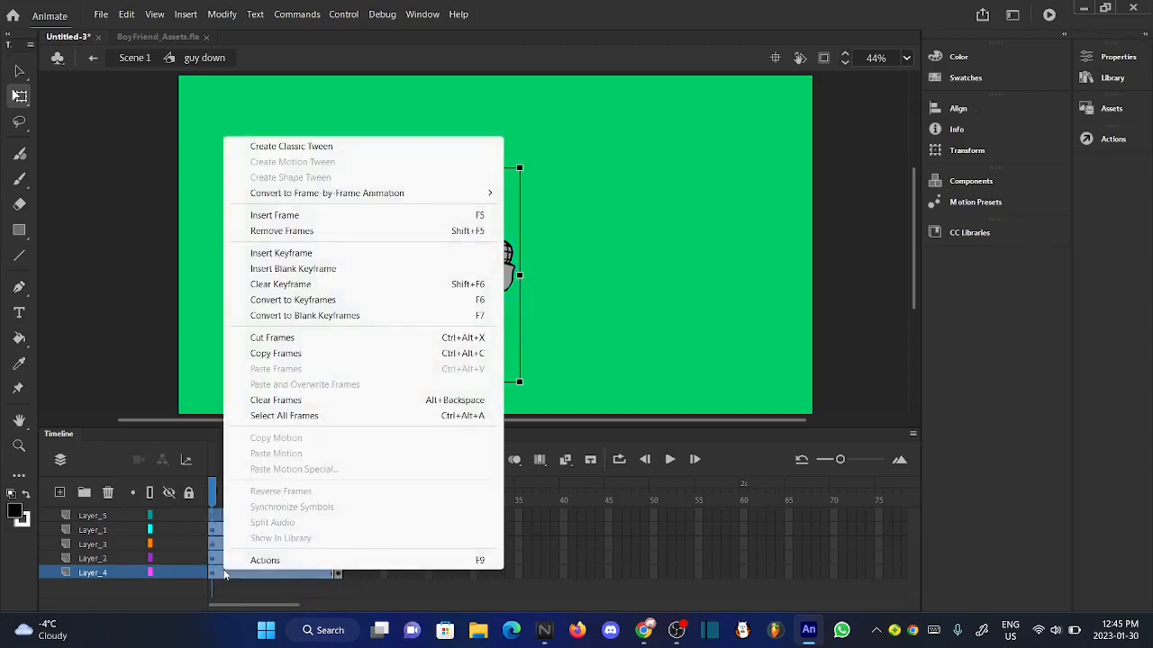
left_click(315, 231)
key("F5")
key("F5")
key("F5")
key("F5")
key("F5")
key("F5")
key("F5")
key("F5")
key("F5")
key("F5")
key("F5")
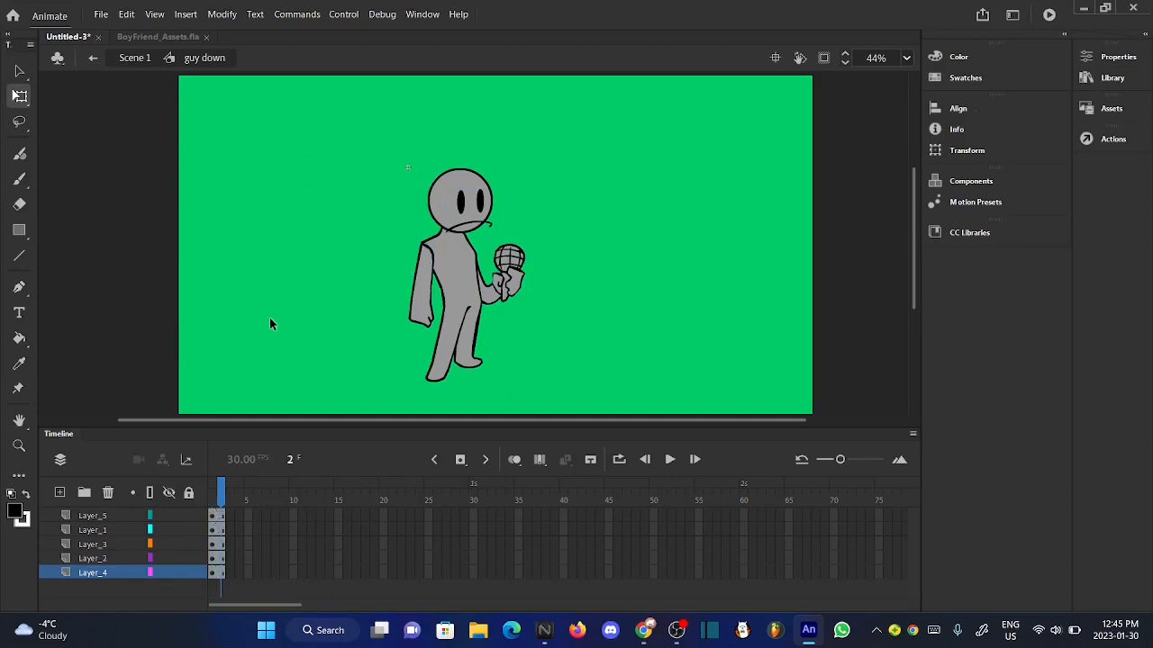
key("F5")
key("F5")
key("F5")
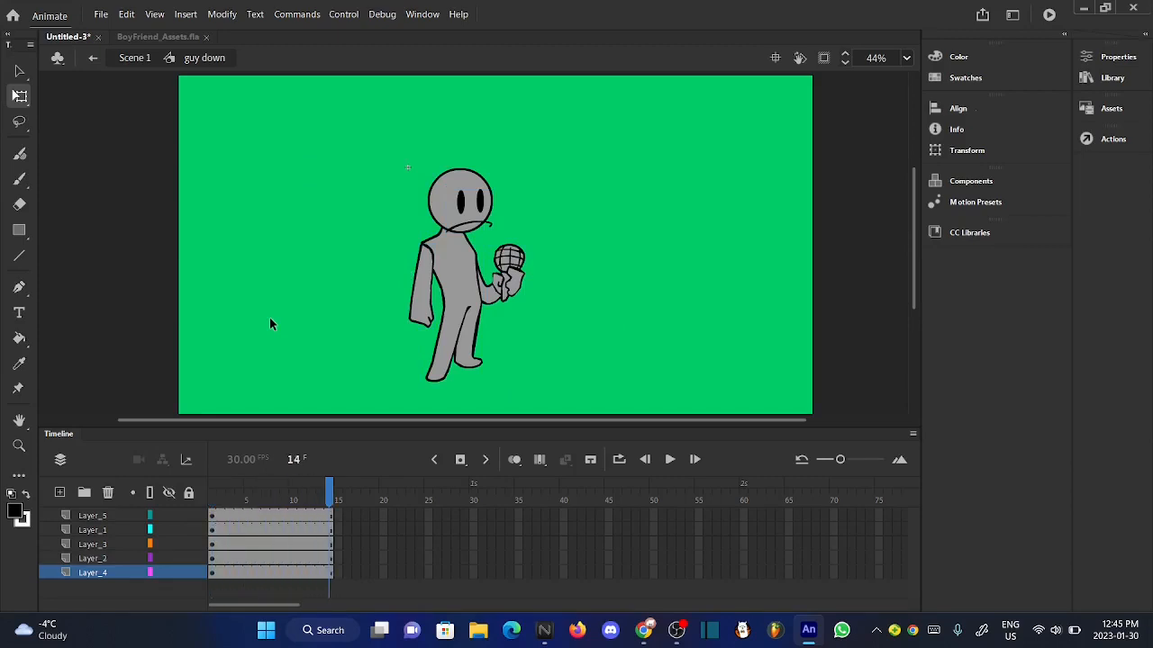
- Insert keyframes at frame 15 on all five layers of "guy down" and return to Scene 1
left_click(353, 516)
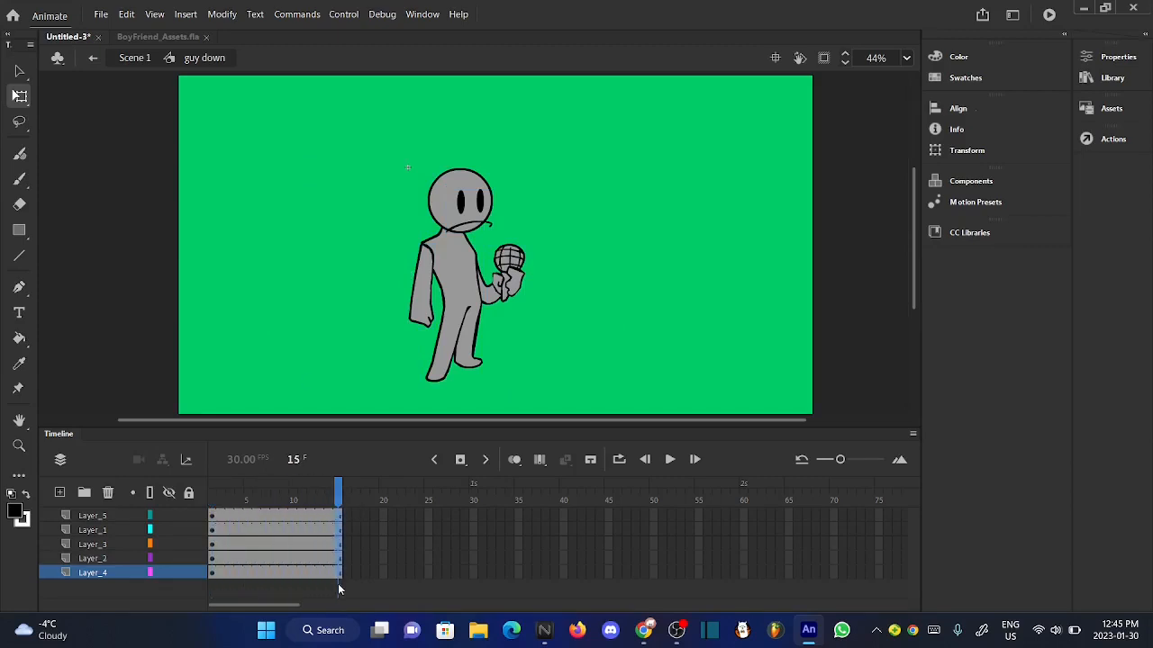
left_click_drag(339, 585, 339, 586)
left_click(457, 463)
left_click(325, 358)
left_click(134, 58)
left_click(259, 305)
double_click(444, 375)
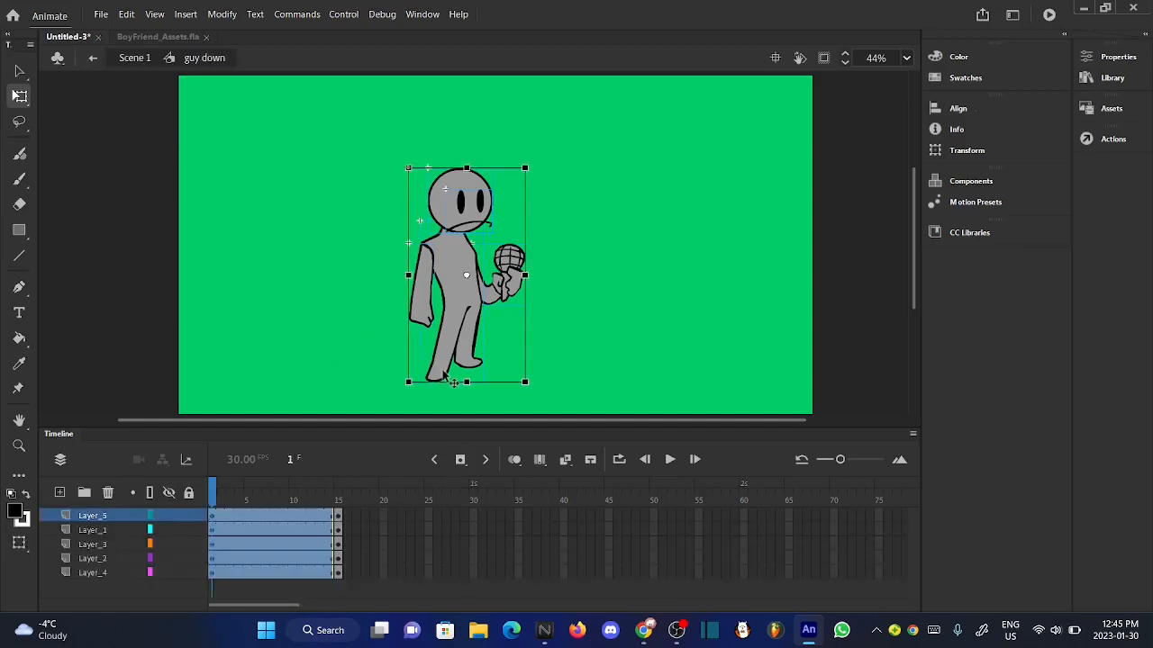
left_click(262, 329)
left_click(135, 59)
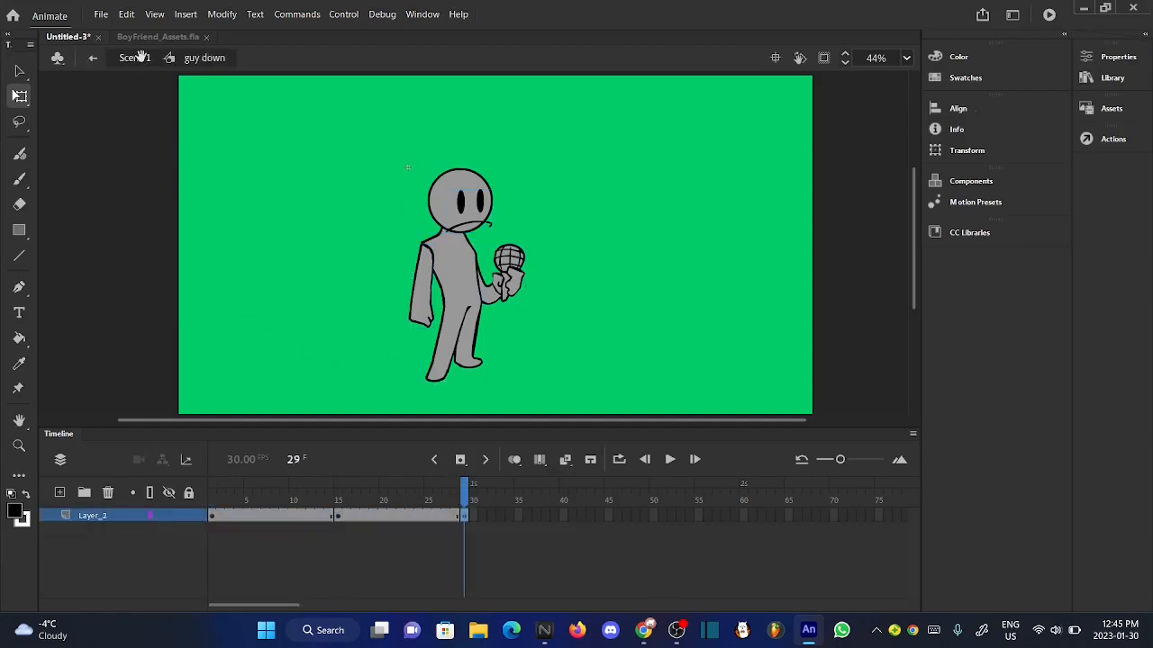
- Extend the "guy down" instance on Scene 1's Layer_2 to frame 42 and insert a keyframe at frame 43
left_click(330, 319)
key("F5")
key("F5")
key("F5")
key("F5")
key("F5")
key("F5")
key("F5")
key("F5")
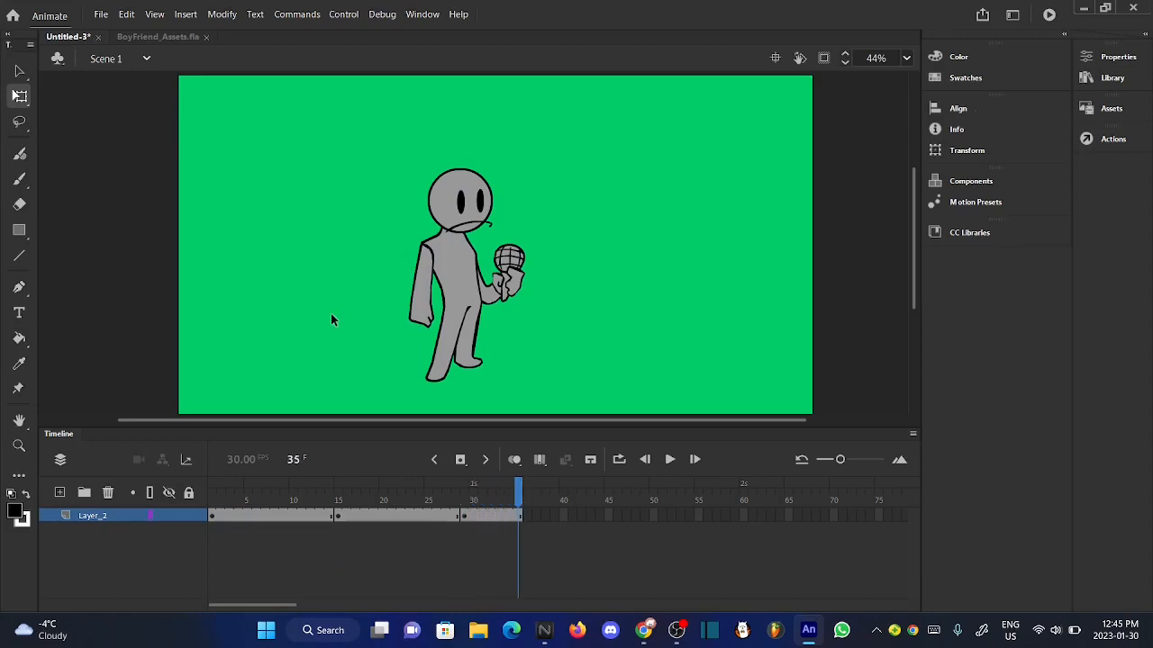
key("F5")
key("F5")
key("F5")
key("F5")
key("F5")
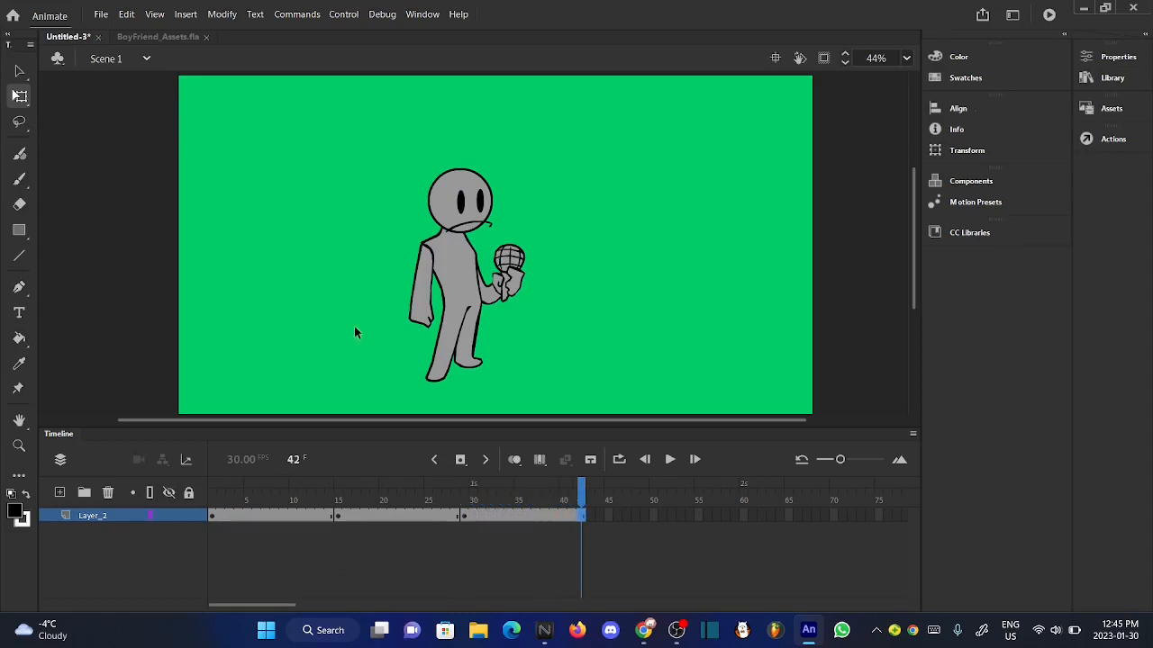
double_click(457, 384)
left_click(140, 59)
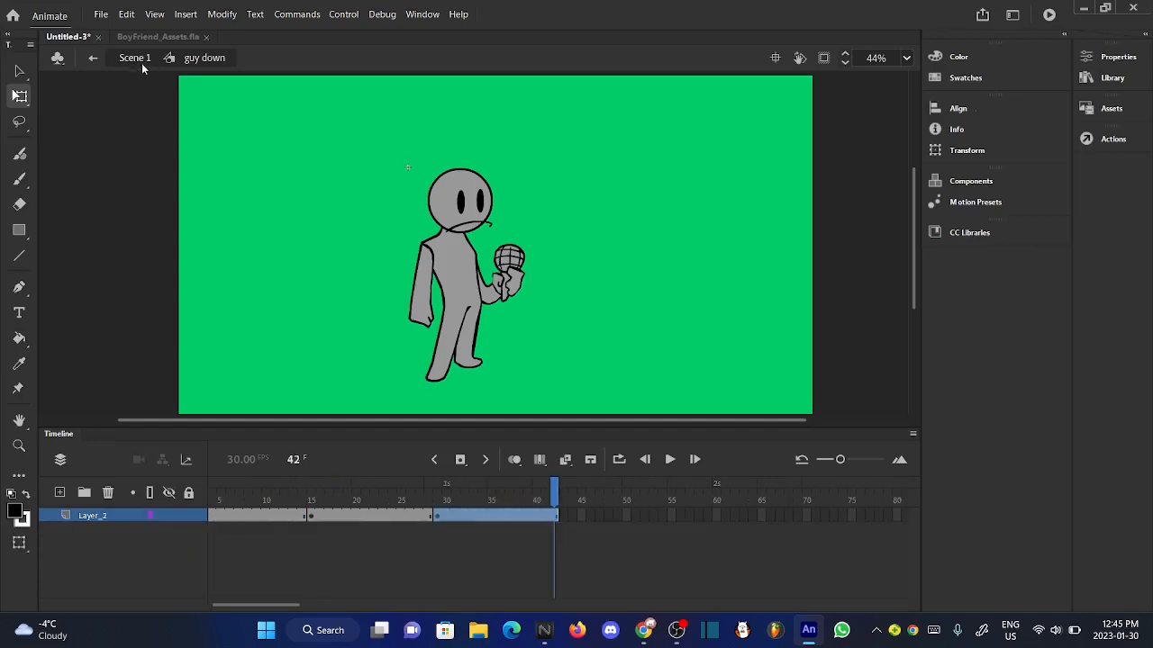
key("F5")
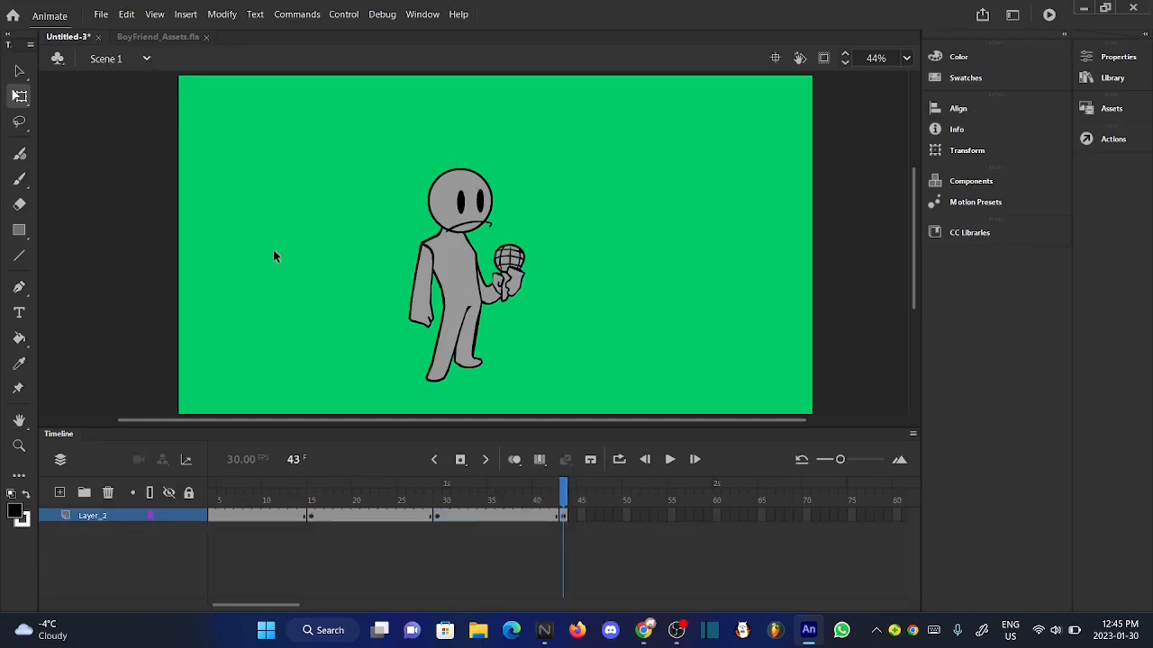
- Duplicate the character's symbol at frame 43 under the name "guy up" and open the duplicate for editing
left_click(476, 367)
right_click(475, 368)
left_click(571, 503)
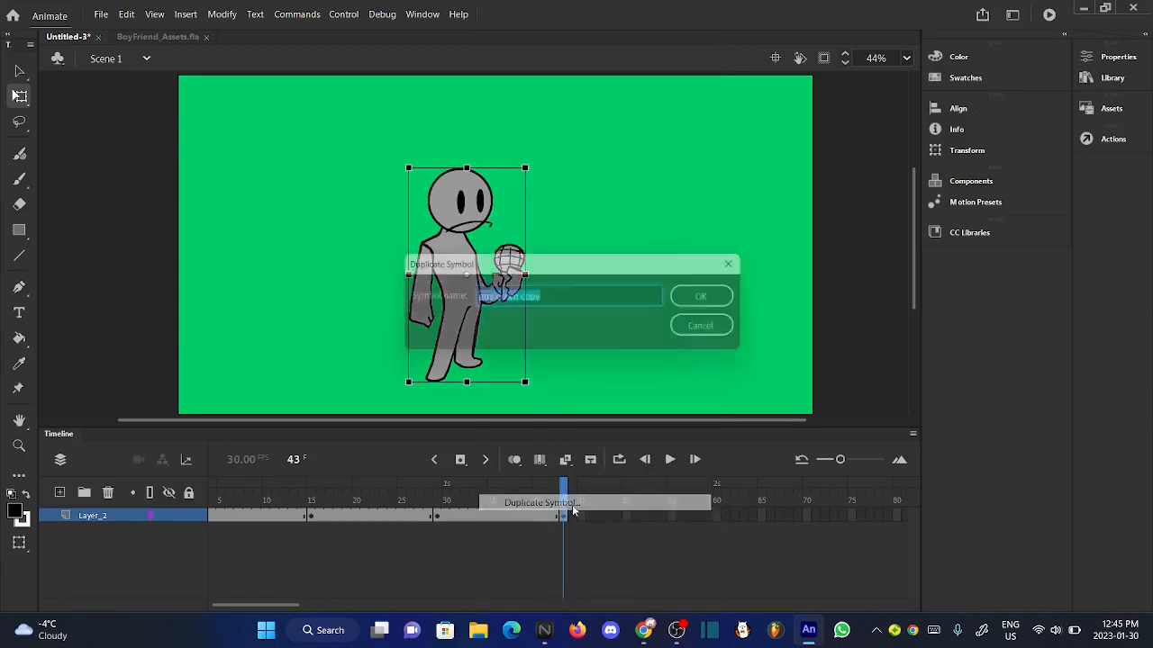
key("BackSpace")
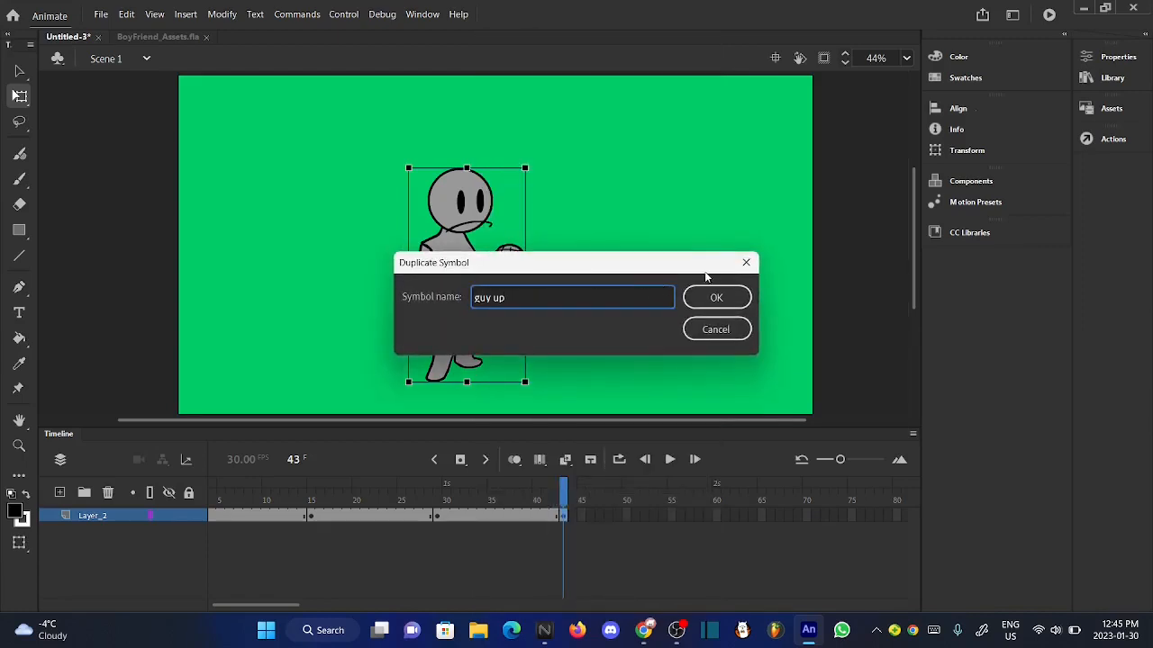
left_click(722, 300)
left_click(671, 307)
double_click(467, 342)
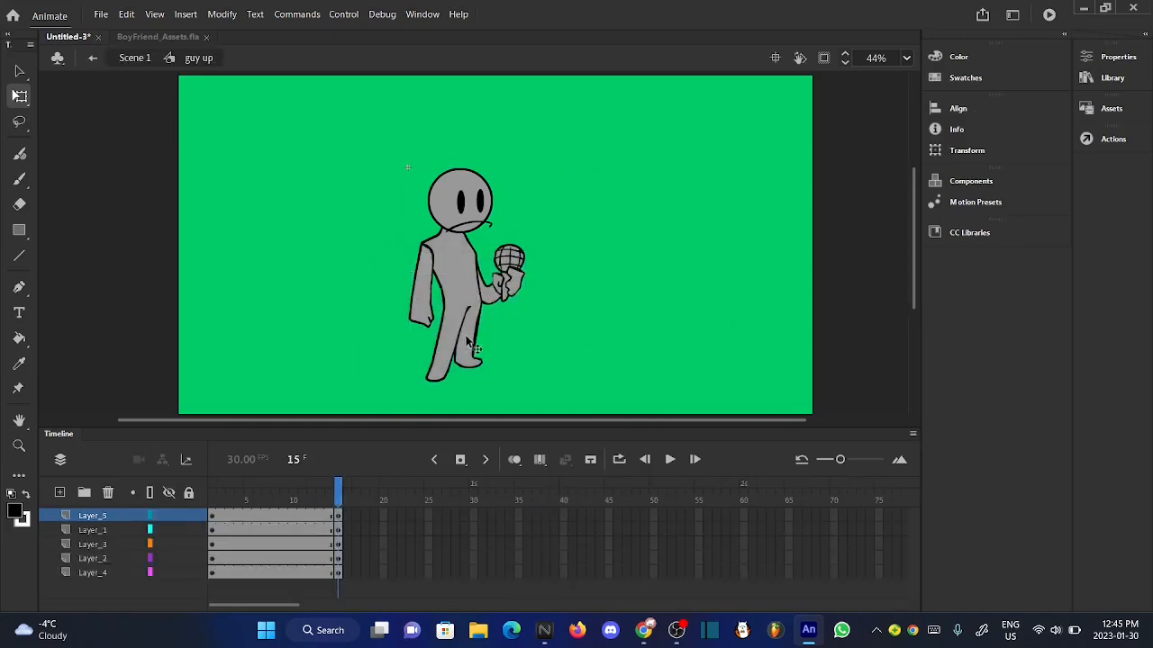
- Remove frames 1 to 14 from all five layers of "guy up" and extend the remaining standing pose to frame 15
left_click_drag(329, 515, 210, 580)
right_click(224, 571)
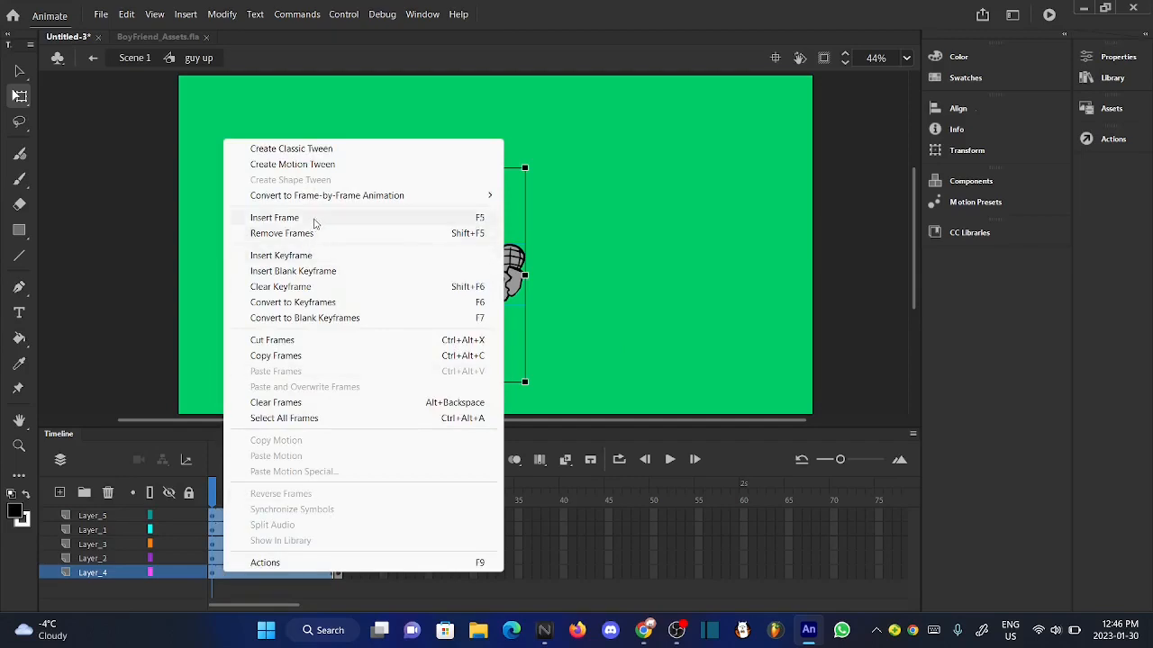
left_click(298, 234)
key("F5")
key("F5")
key("F5")
key("F5")
key("F5")
key("F5")
key("F5")
key("F5")
key("F5")
key("F5")
key("F5")
key("F5")
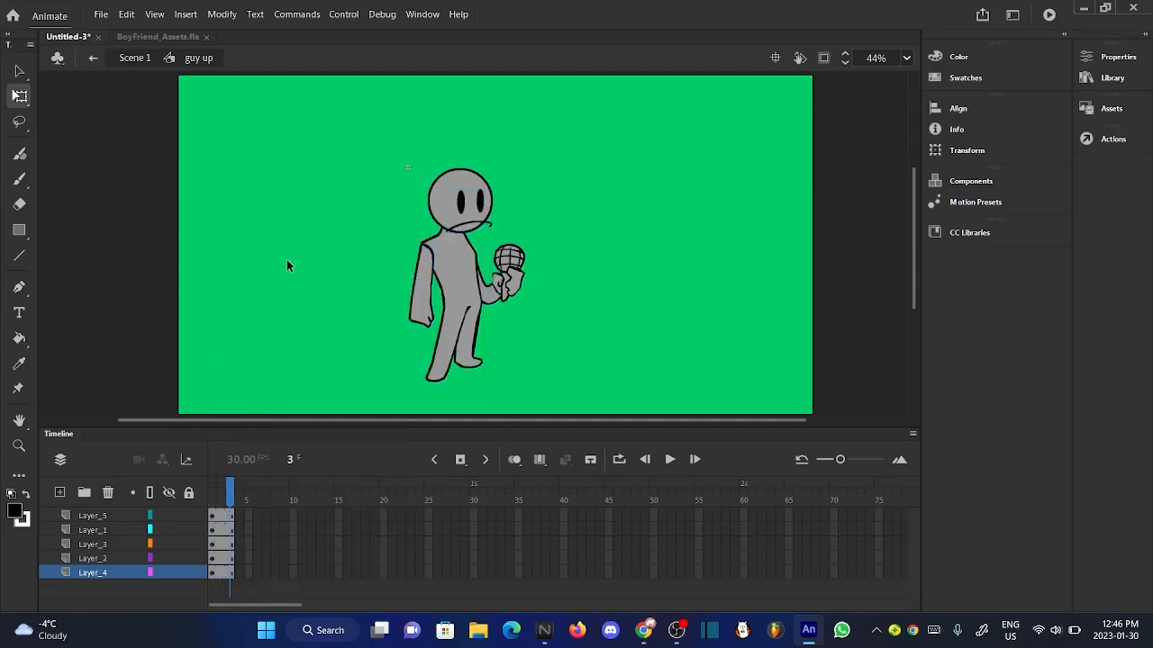
key("F5")
key("F5")
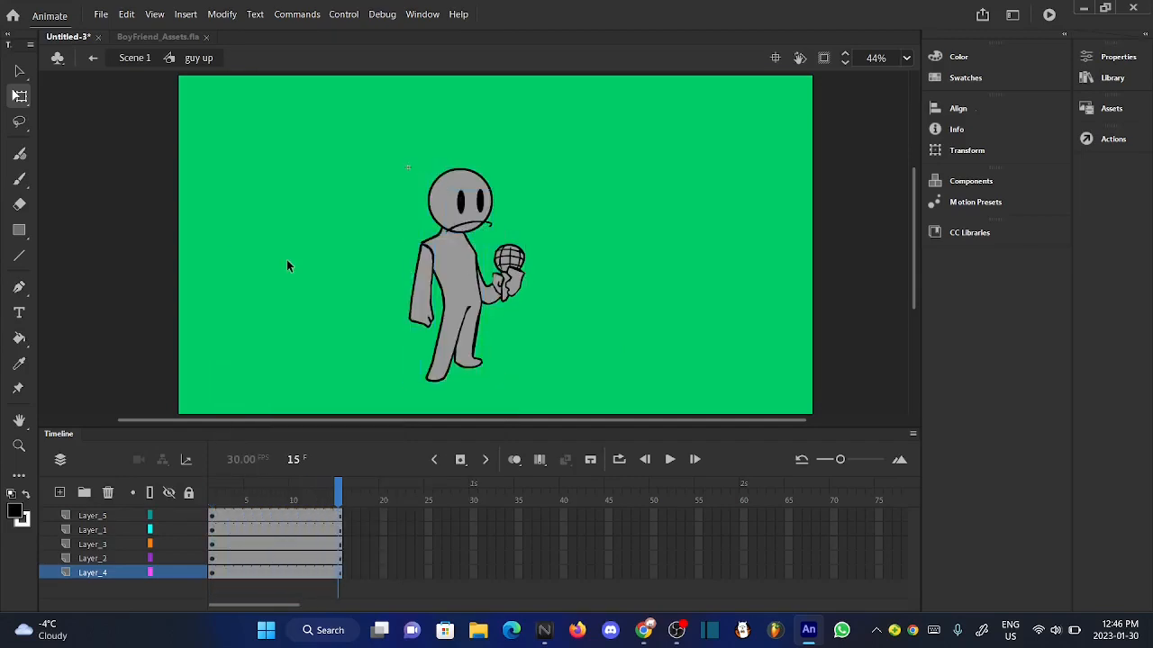
- Insert keyframes at frame 15 on all five layers of "guy up" and return to Scene 1
mouse_move(335, 517)
left_mouse_down()
mouse_move(335, 543)
mouse_move(349, 528)
left_mouse_up()
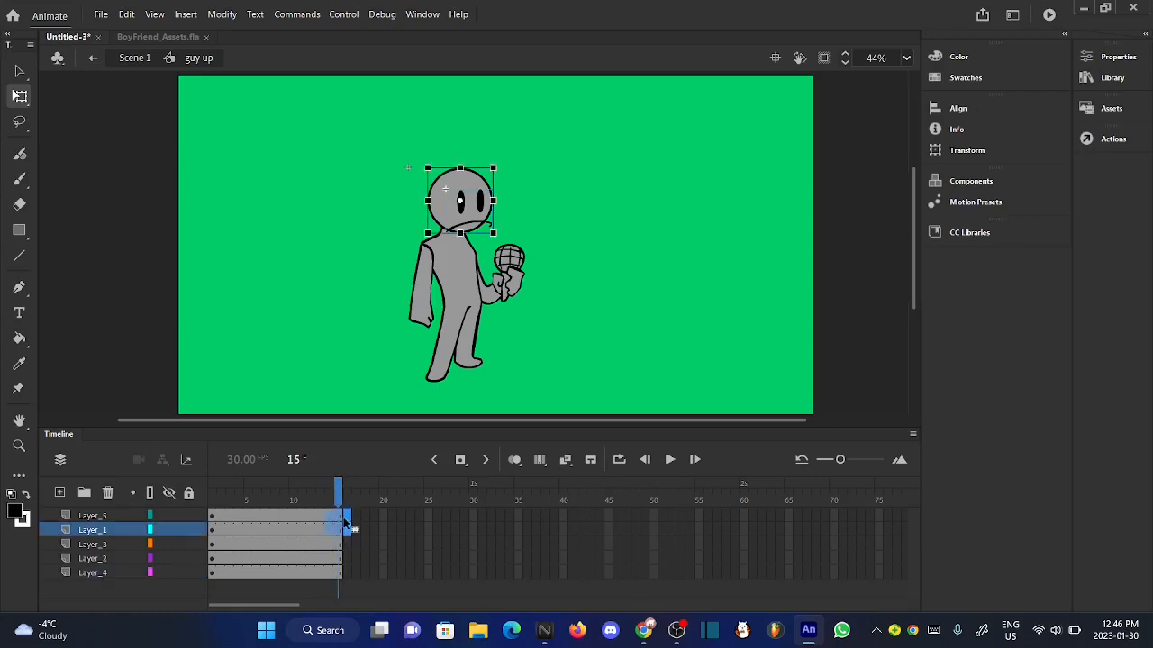
left_click(303, 380)
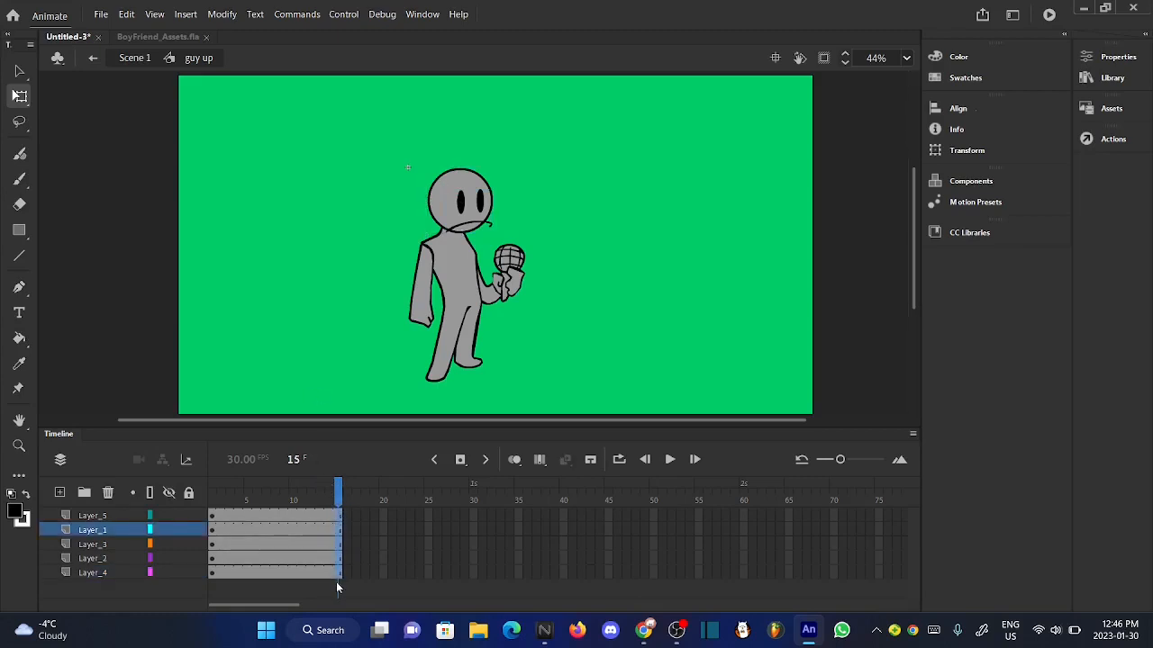
left_click_drag(336, 582, 337, 577)
left_click(460, 460)
left_click(312, 349)
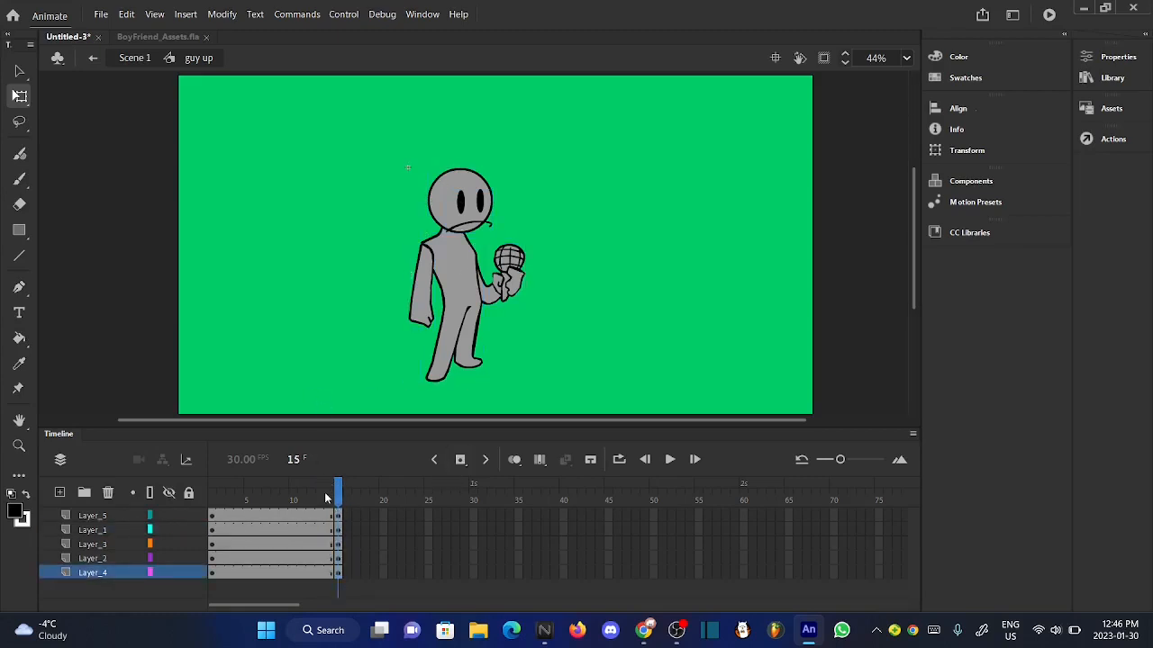
left_click_drag(324, 497, 419, 513)
left_click(135, 58)
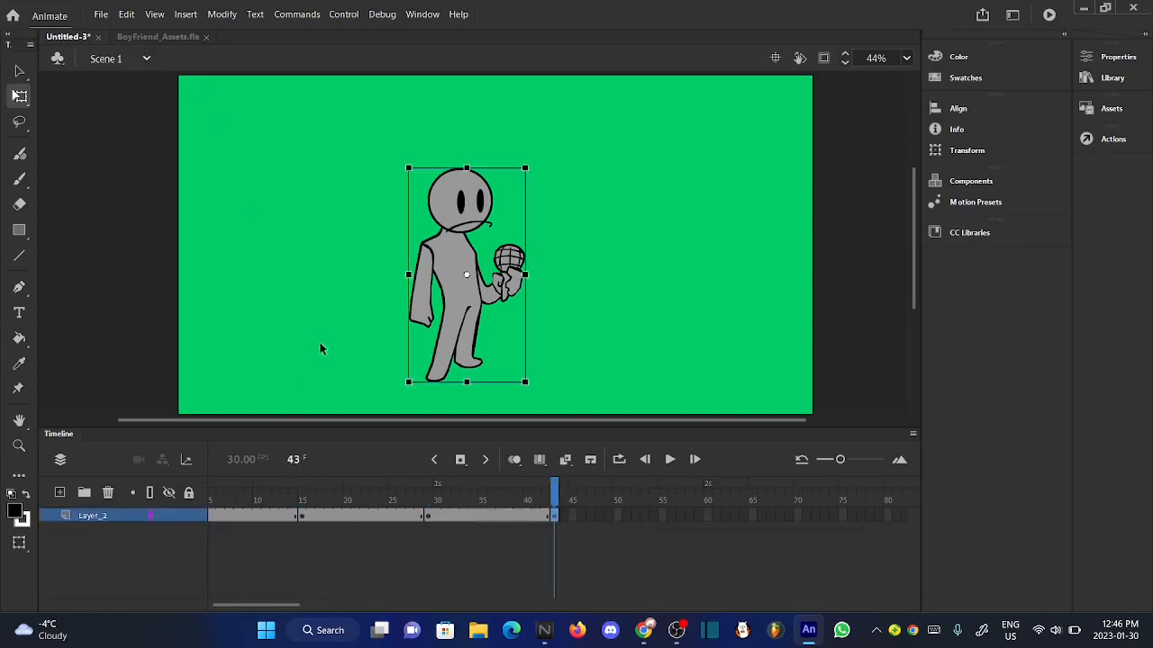
- Extend the "guy up" instance on Scene 1's Layer_2 to frame 56 and insert a keyframe at frame 57
left_click(319, 349)
key("F5")
key("F5")
key("F5")
key("F5")
key("F5")
key("F5")
key("F5")
key("F5")
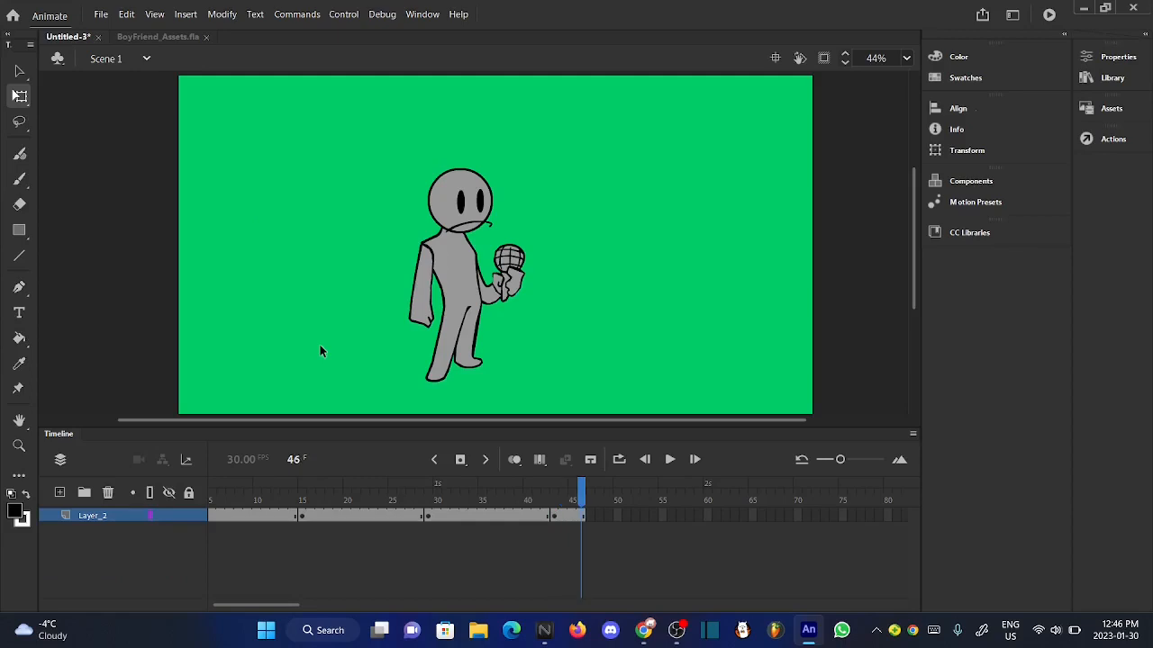
key("F5")
key("F5")
key("F5")
key("F5")
key("F5")
key("F5")
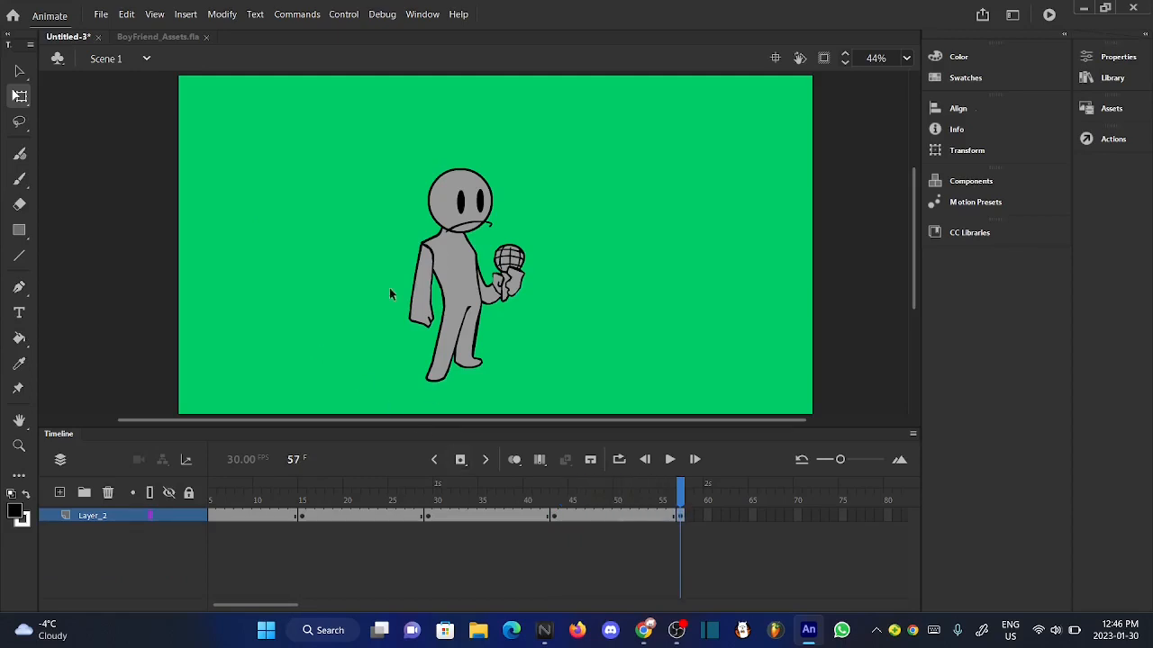
- Duplicate the character's symbol at frame 57 under the name "guy right" and open the duplicate for editing
right_click(446, 342)
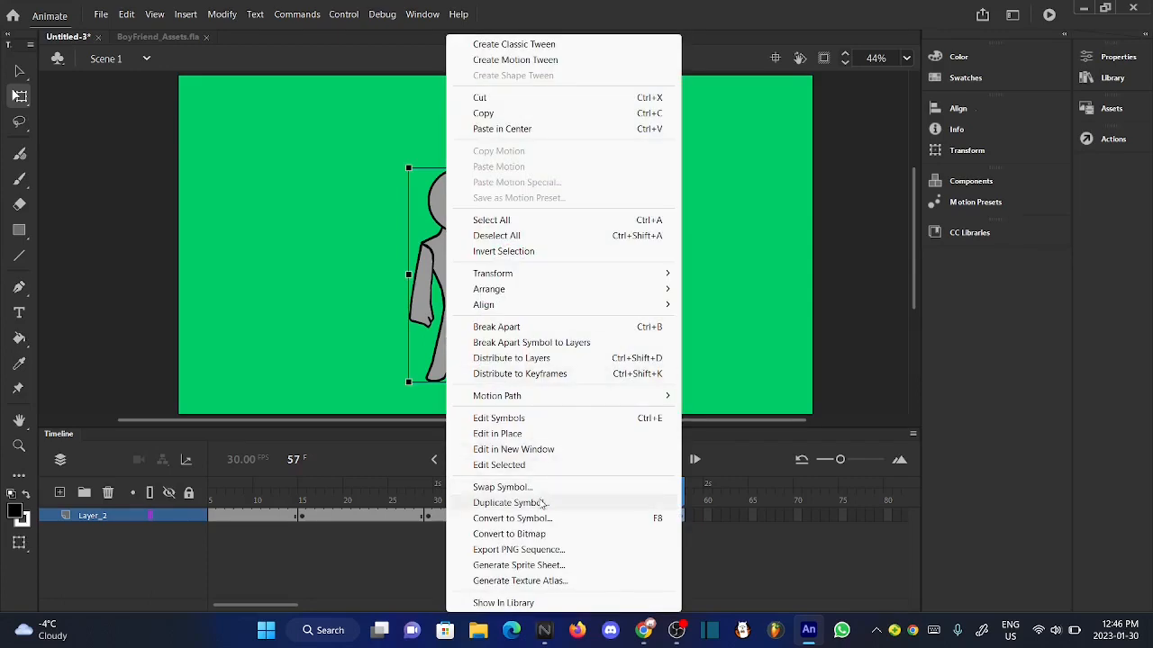
left_click(491, 502)
key("BackSpace")
type("guy right")
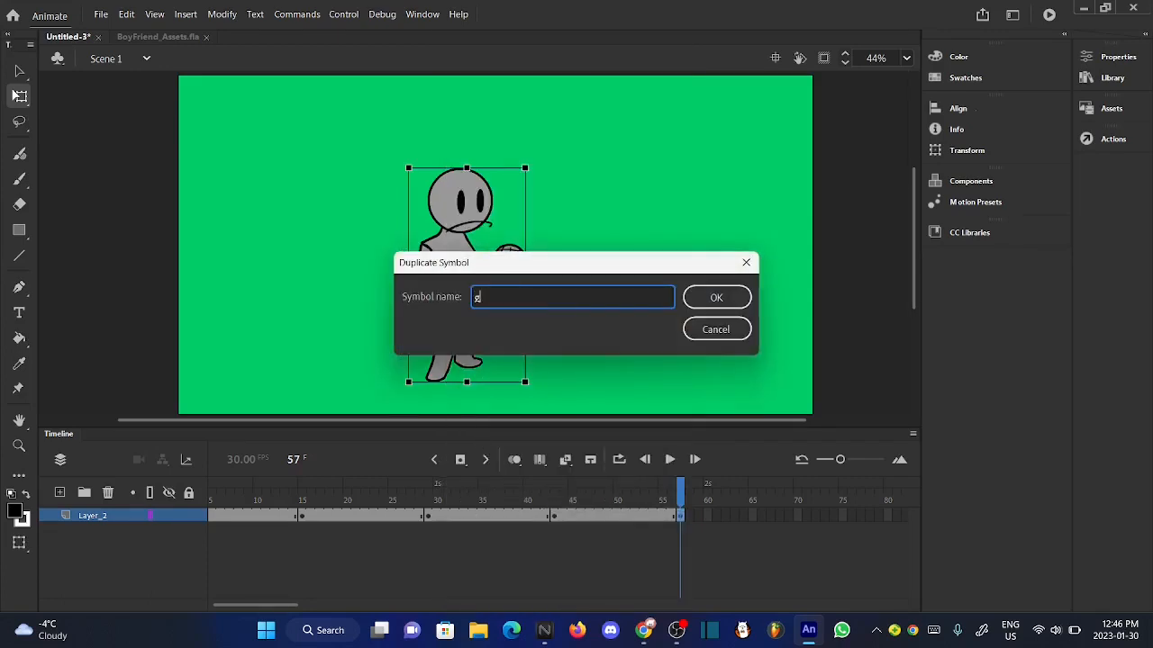
left_click(711, 299)
double_click(489, 329)
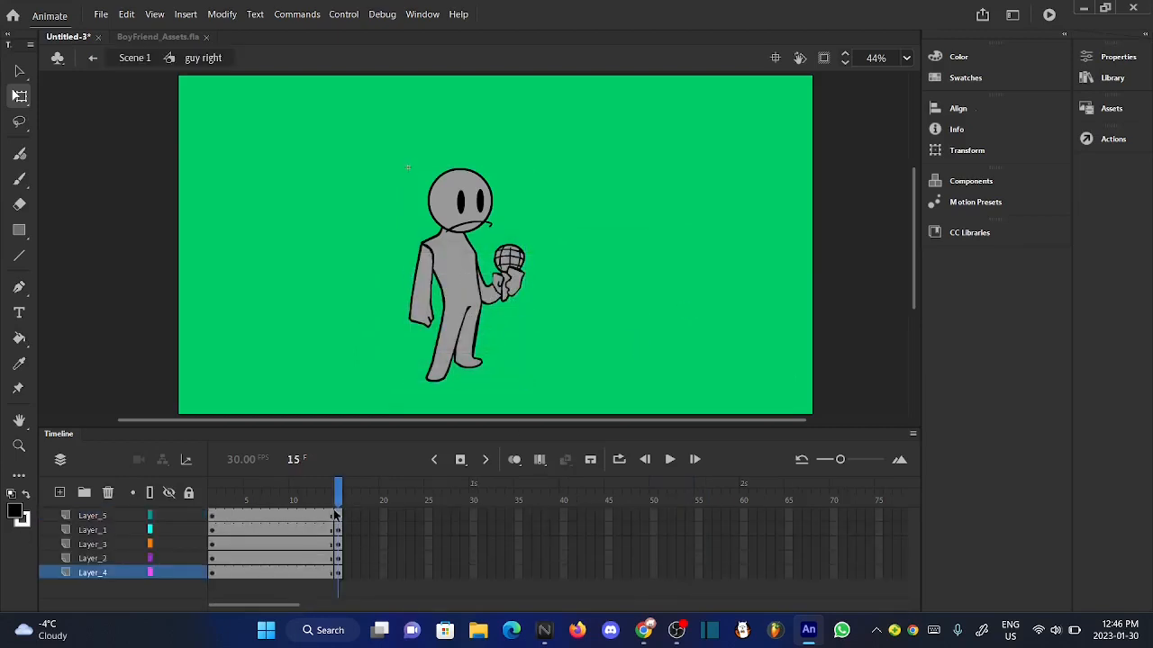
left_click_drag(337, 579, 336, 579)
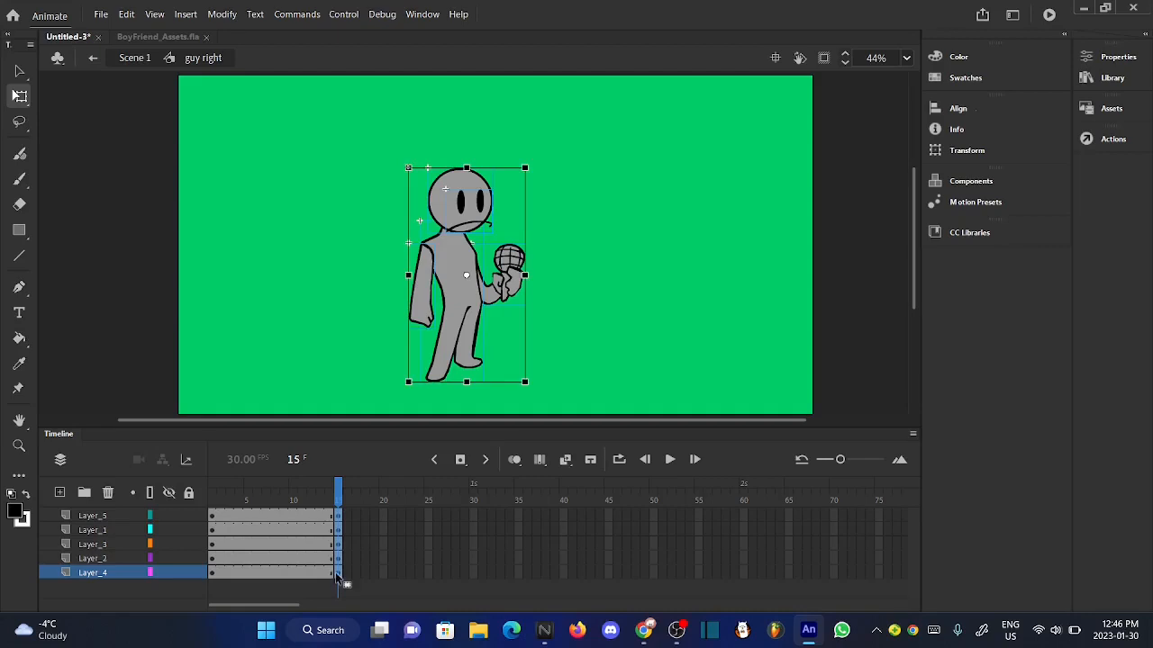
left_click(269, 375)
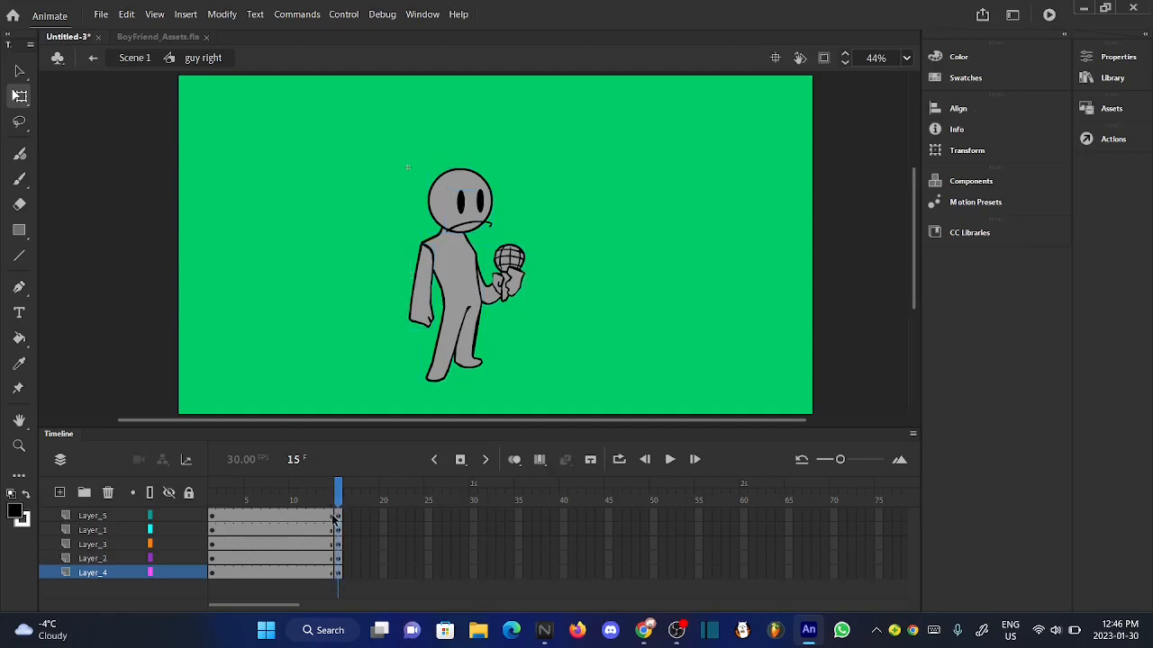
- Remove frames 2 to 15 from all five layers of "guy right"
left_click(332, 517)
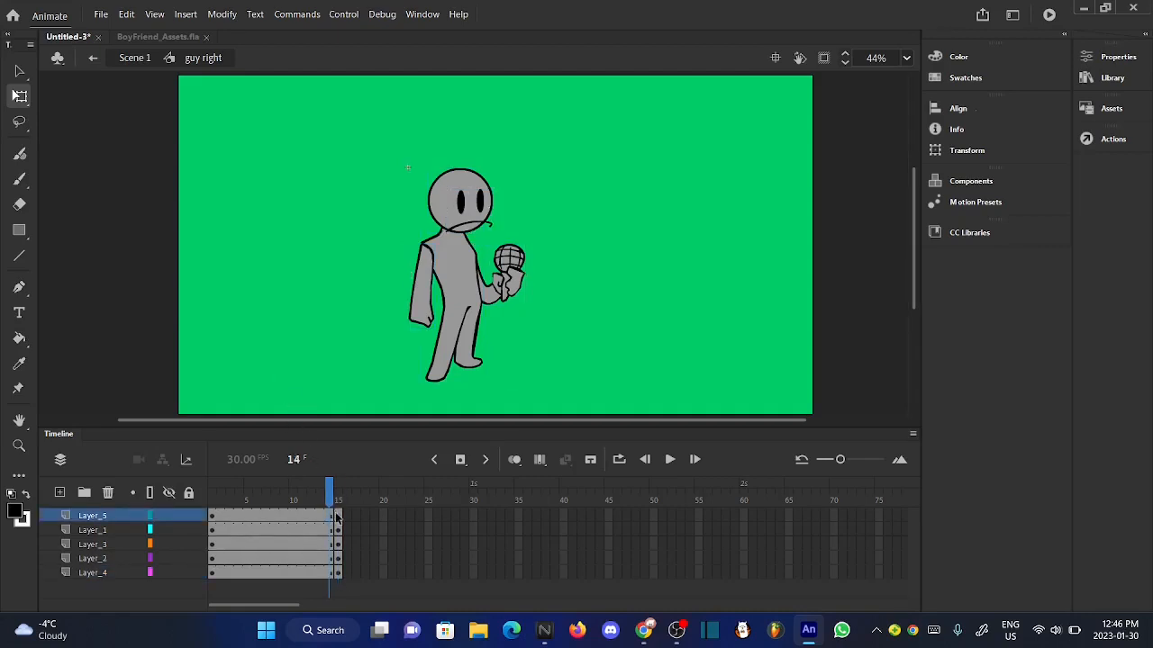
right_click(340, 573)
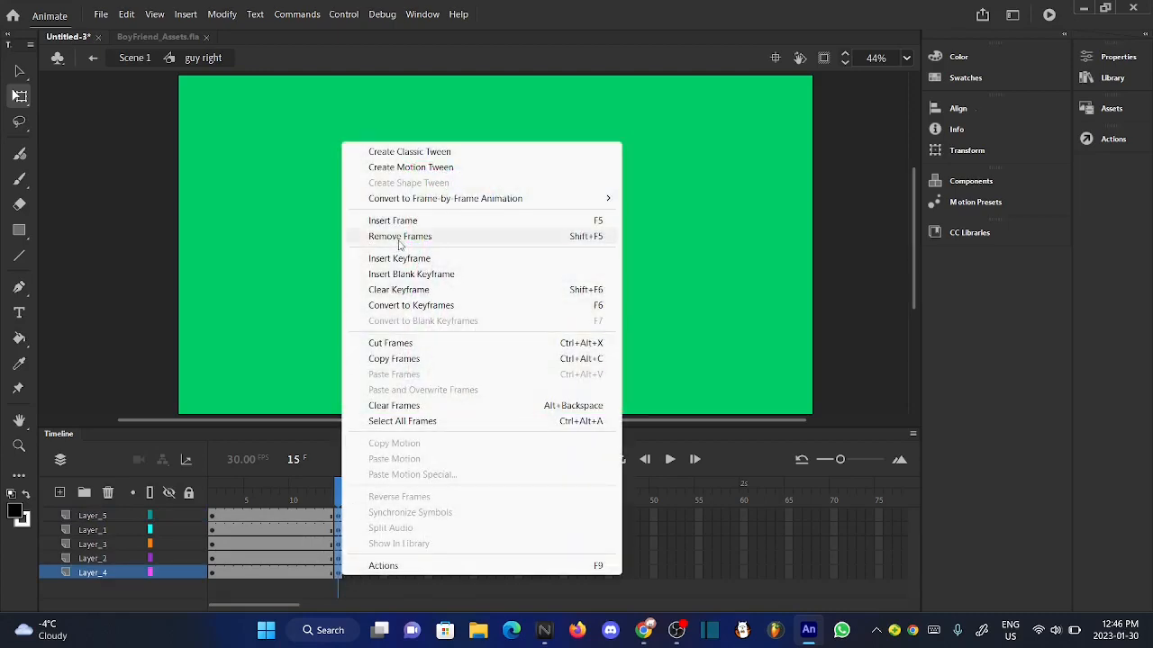
left_click(400, 238)
left_click_drag(329, 522, 228, 576)
right_click(228, 577)
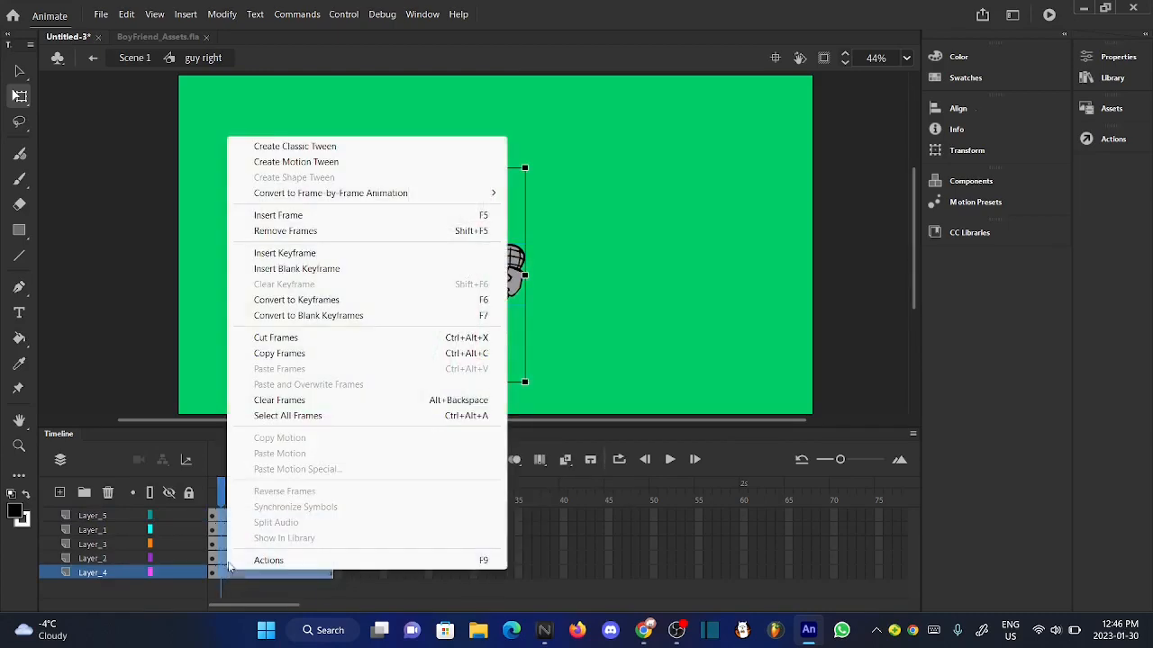
left_click(310, 237)
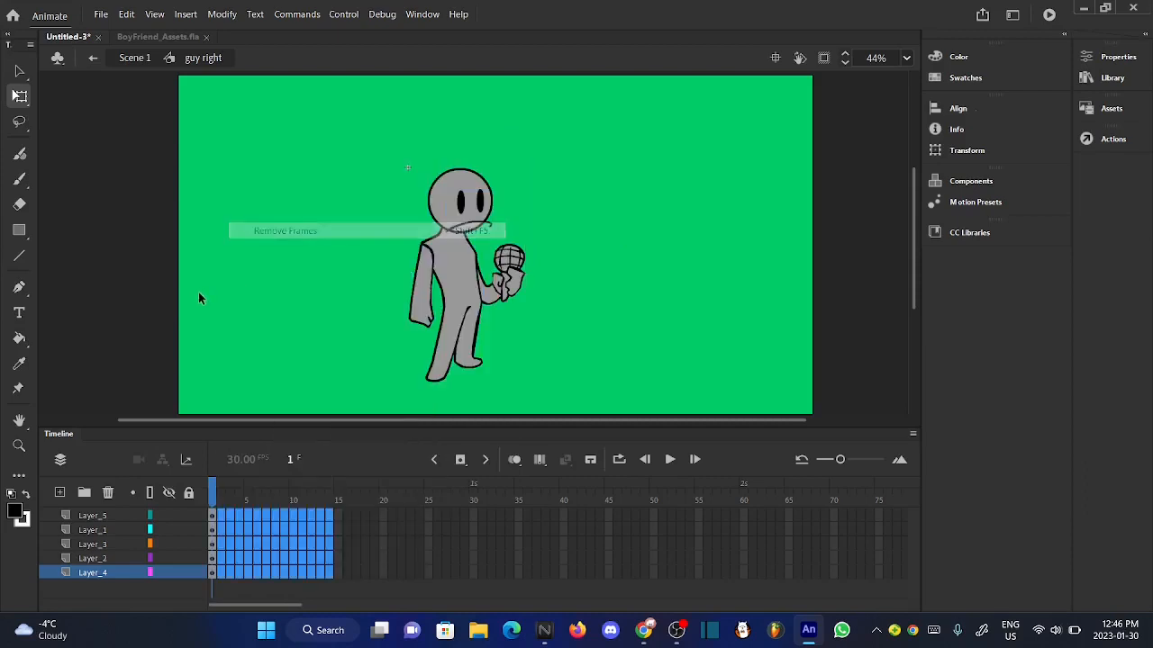
- Return to Scene 1, reopen "guy right" and extend the standing pose to frame 15 on all five layers
left_click(135, 58)
left_click(311, 318)
double_click(446, 362)
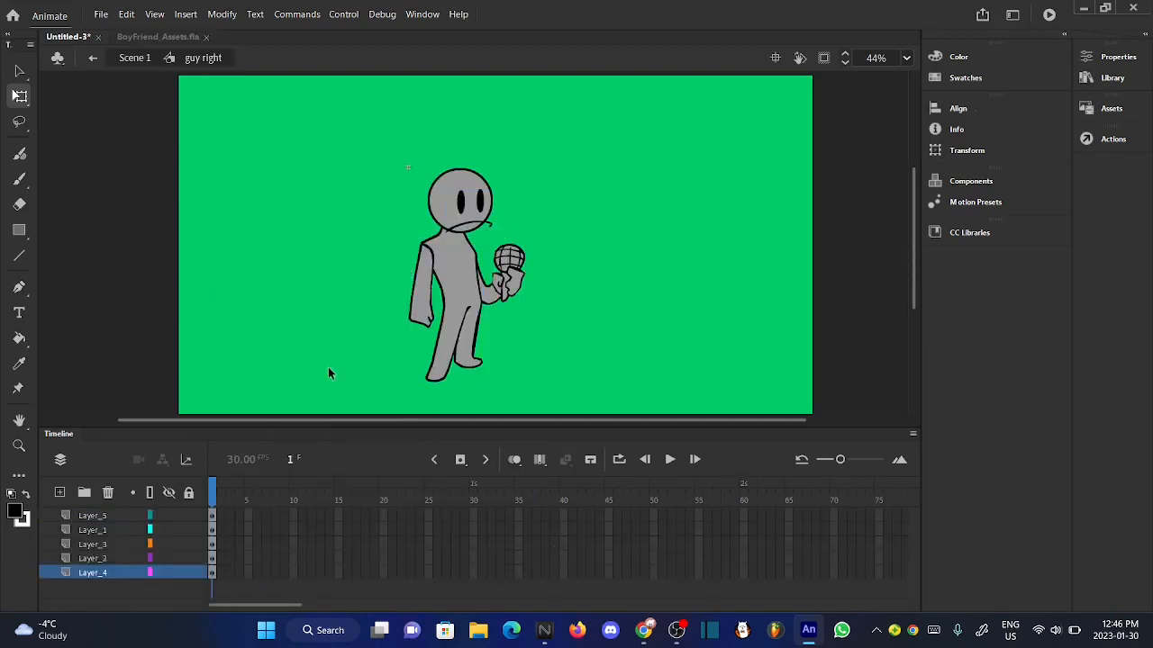
key("F6")
key("F5")
key("F5")
key("F5")
key("F5")
key("F5")
key("F5")
key("F5")
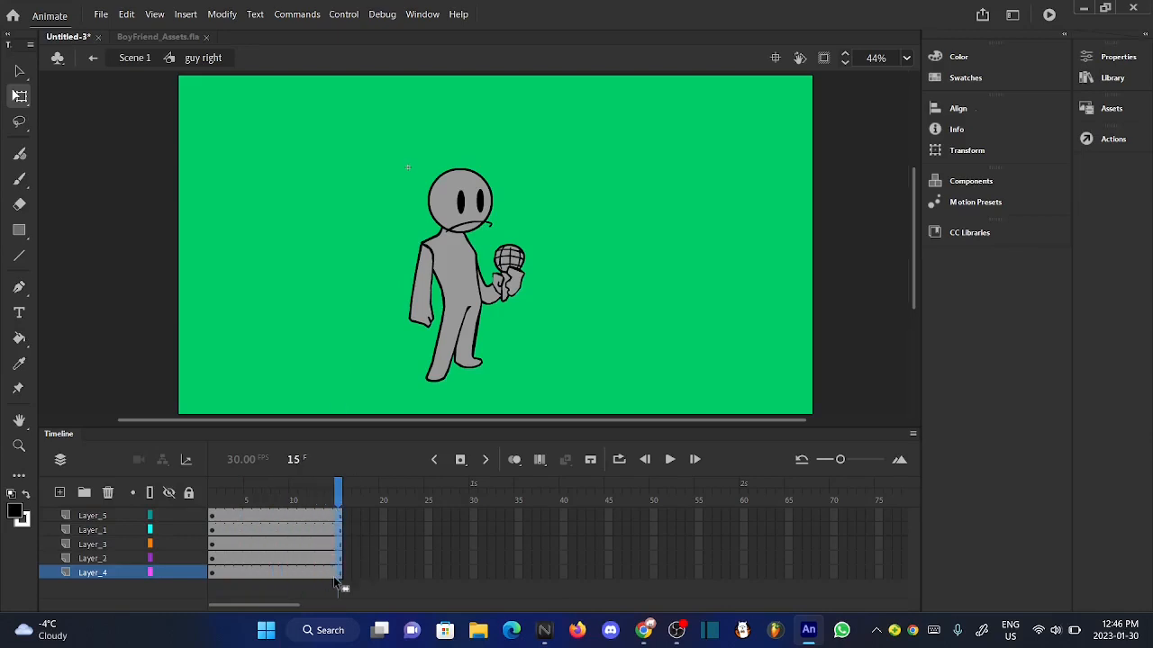
- Insert keyframes at frame 15 on all five layers of "guy right" and return to Scene 1
left_click_drag(334, 578, 335, 576)
left_click(460, 460)
left_click(313, 336)
left_click_drag(327, 489, 199, 487)
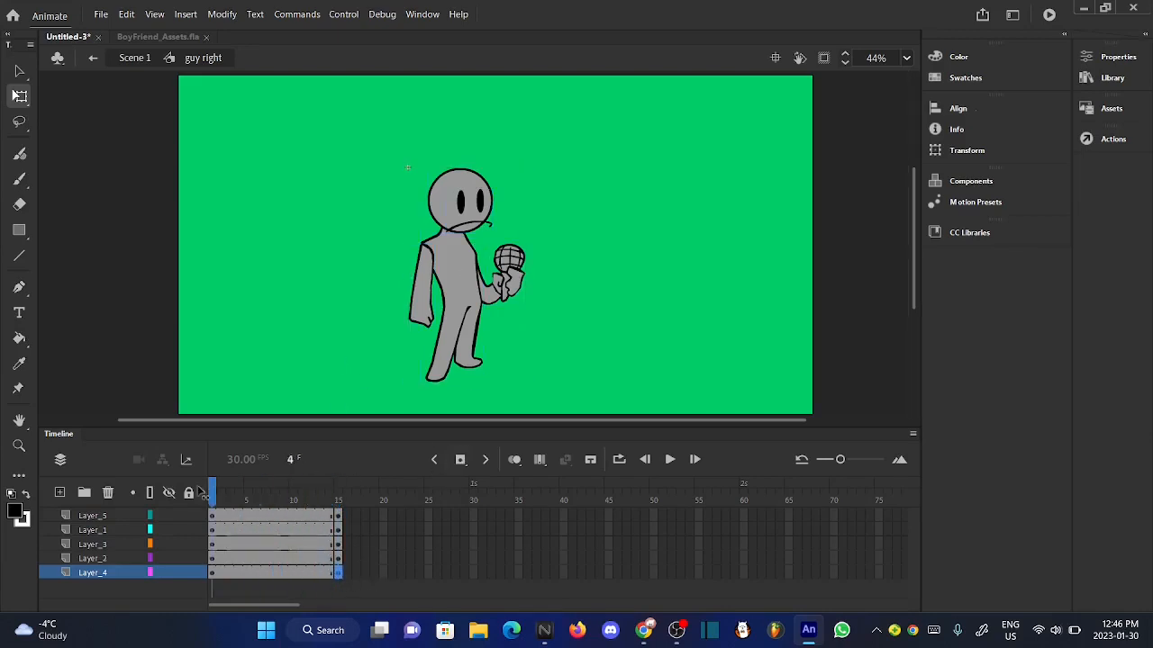
left_click(134, 58)
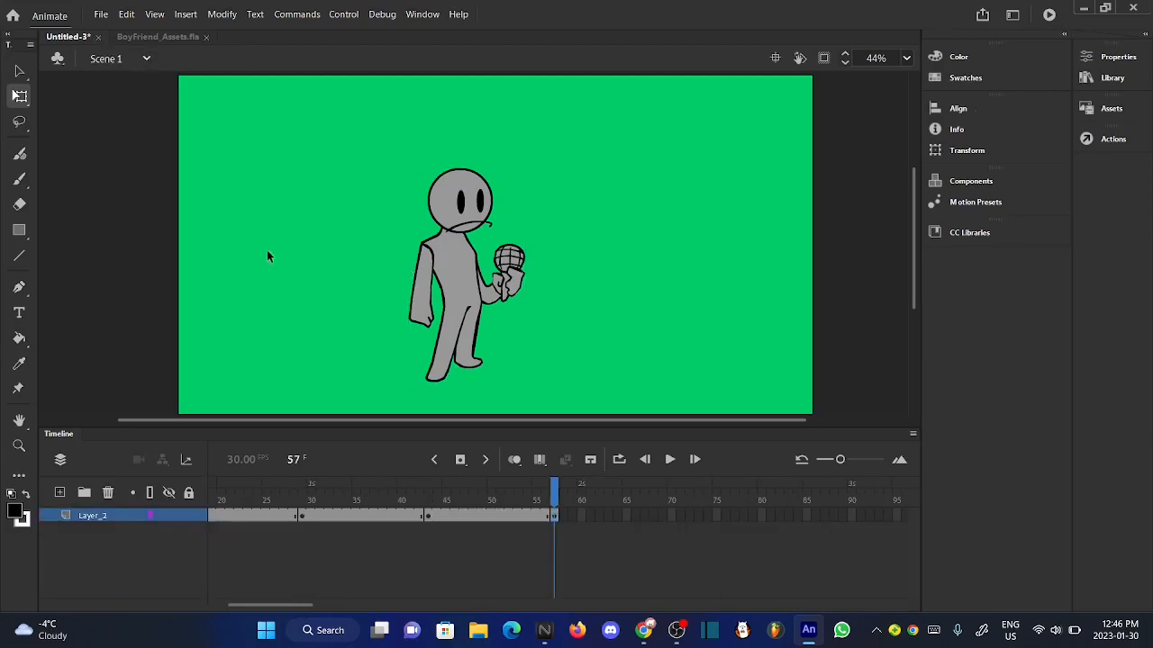
- Extend the "guy right" instance on Scene 1's Layer_2 to frame 69
double_click(484, 364)
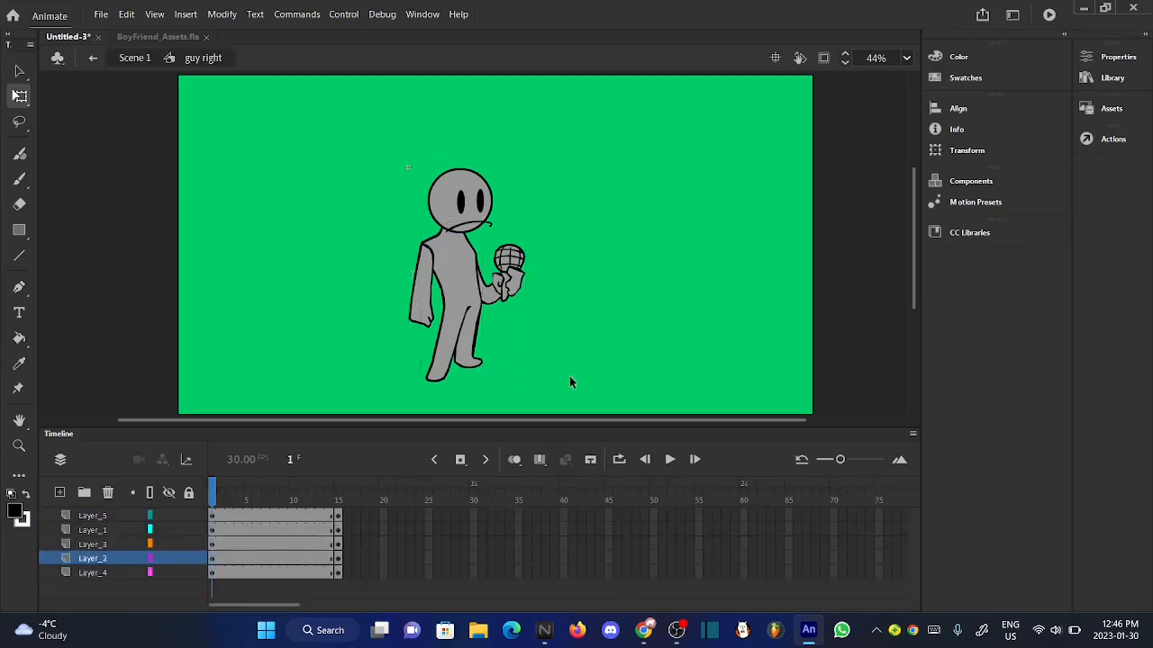
left_click(126, 59)
left_click(330, 358)
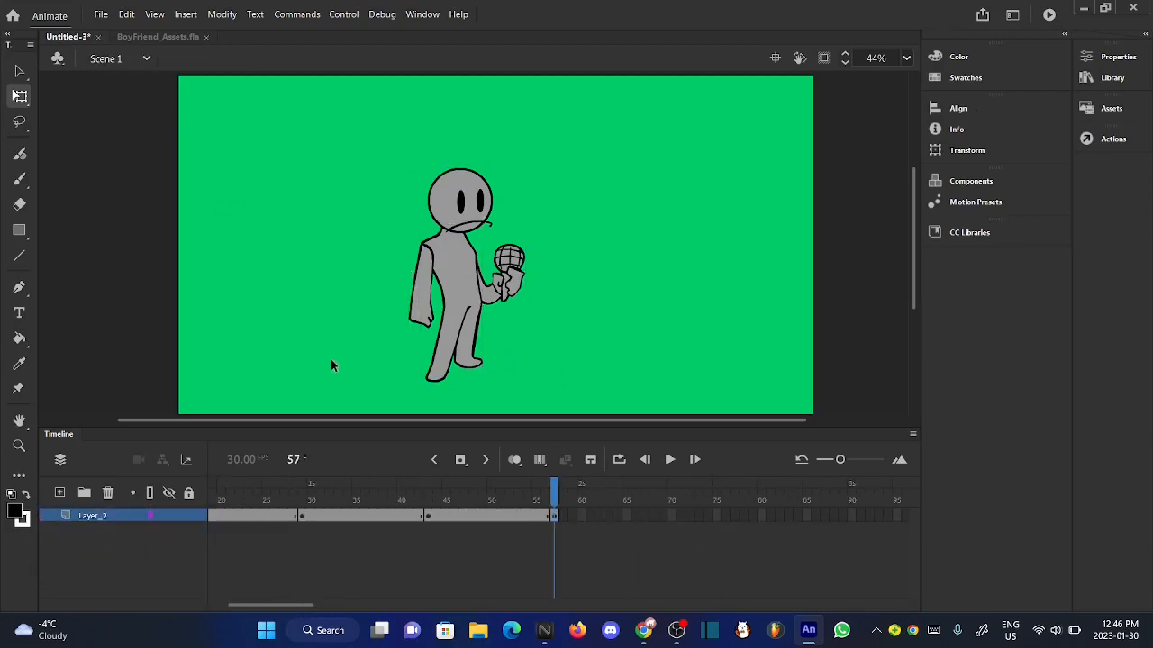
key("F5")
key("F5")
key("F5")
key("F5")
key("F5")
key("F5")
key("F5")
key("F5")
key("F5")
key("F5")
key("F5")
key("F5")
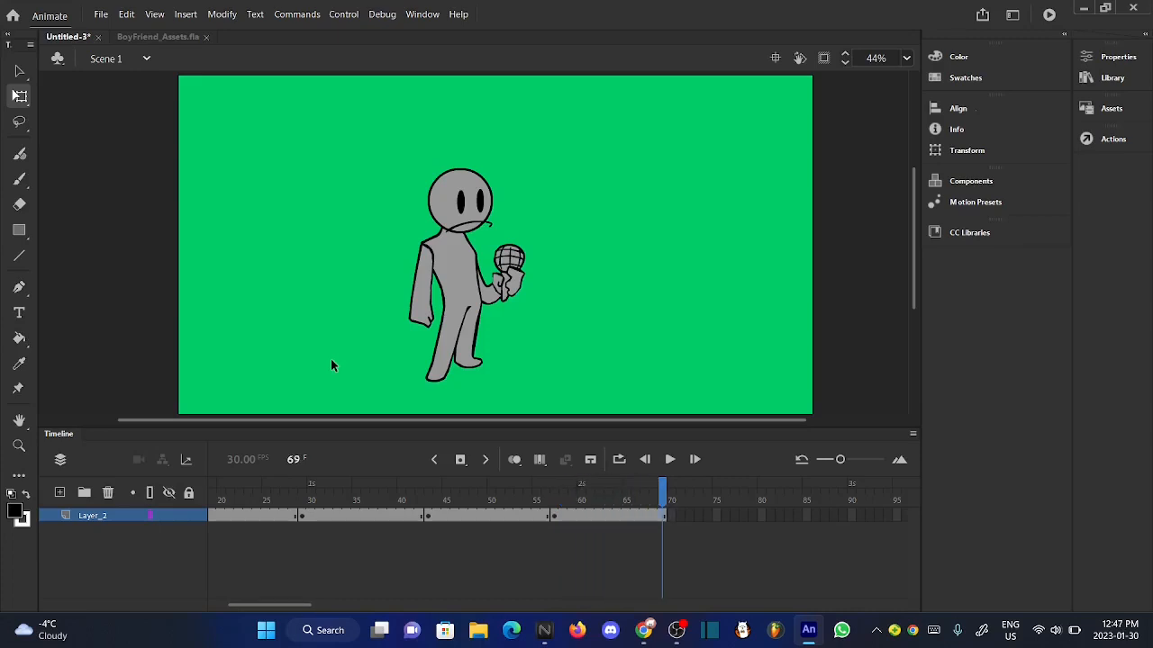
- Check the "guy right" symbol's length against the main timeline and extend Layer_2 in Scene 1 to frame 70
double_click(443, 384)
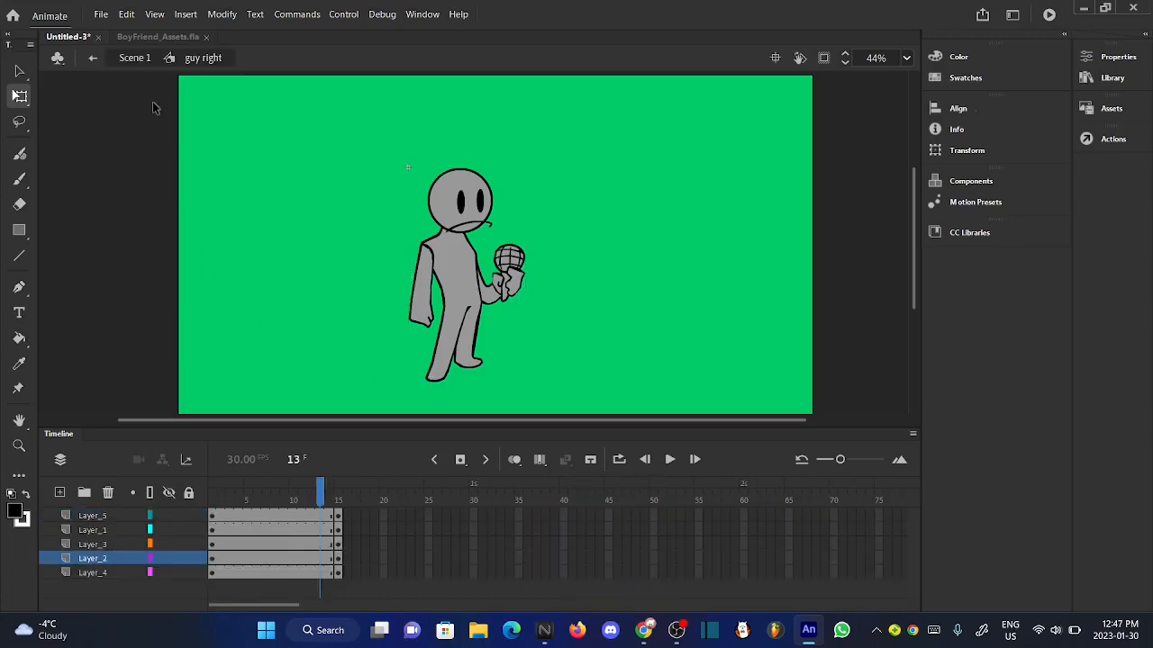
left_click(135, 56)
left_click(265, 245)
key("F5")
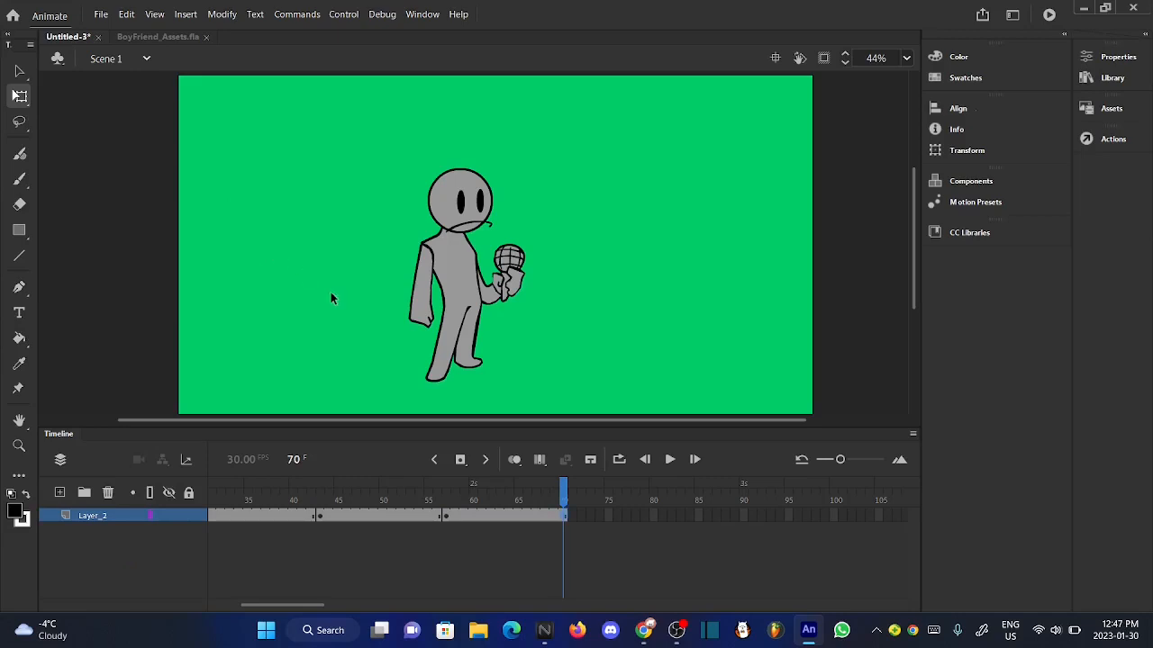
double_click(444, 384)
left_click(135, 58)
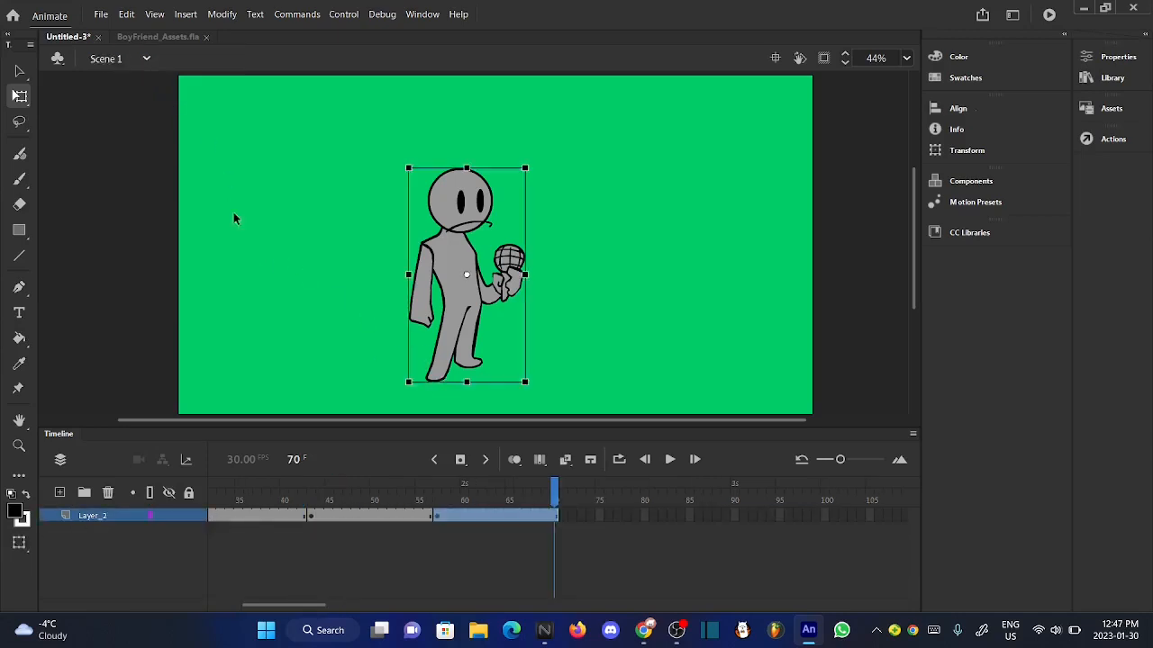
left_click(234, 216)
- Preview the Scene 1 animation from frame 1 and look inside the "guy left" symbol at frame 15
left_click_drag(423, 493, 132, 457)
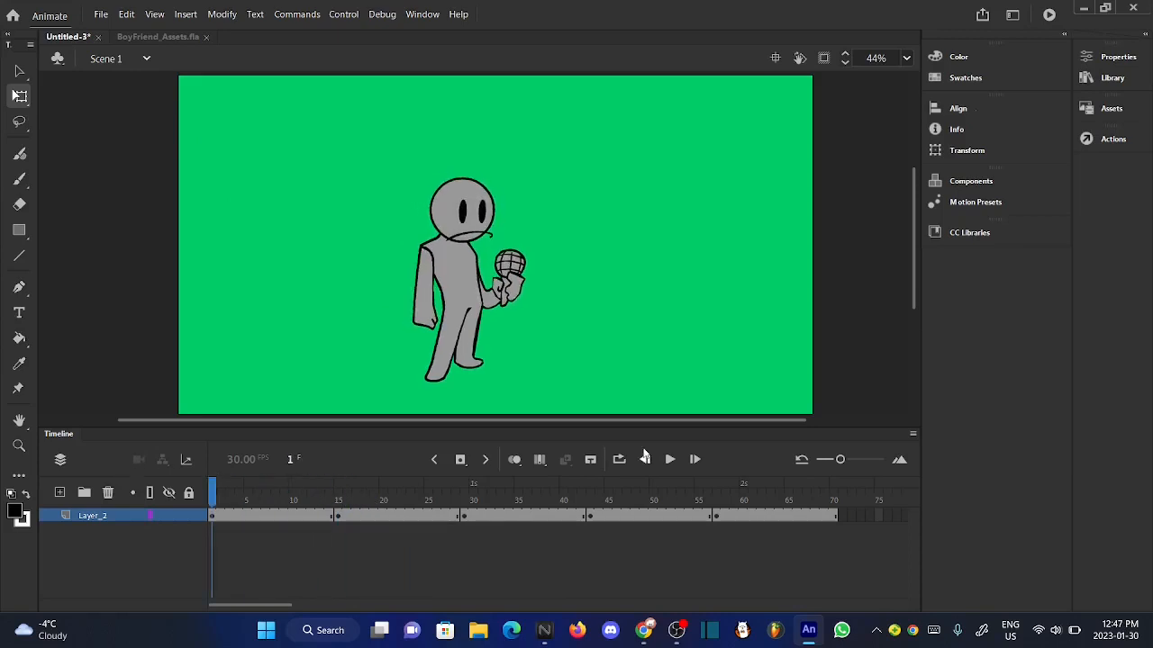
left_click(670, 460)
left_click(338, 500)
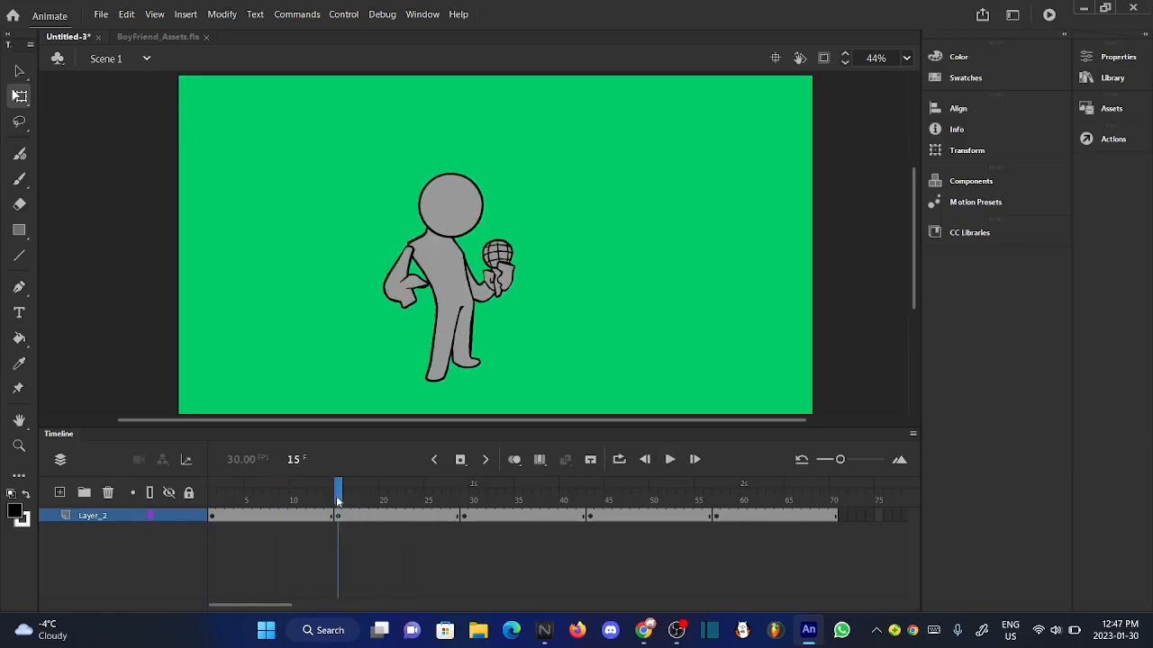
double_click(440, 378)
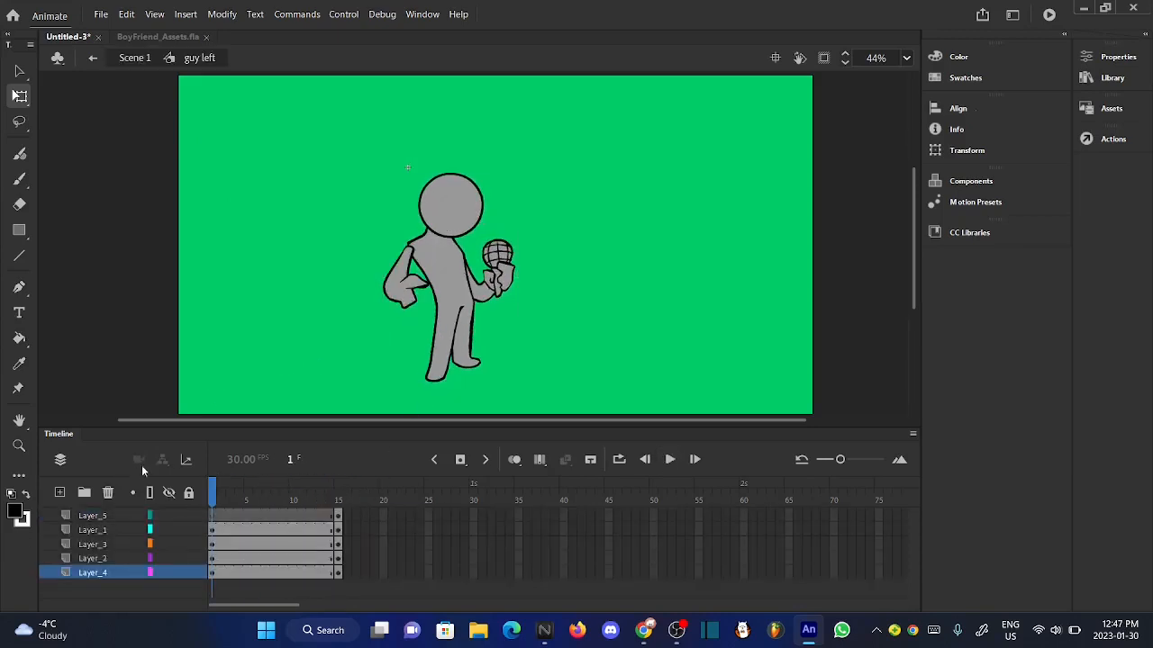
left_click(90, 516)
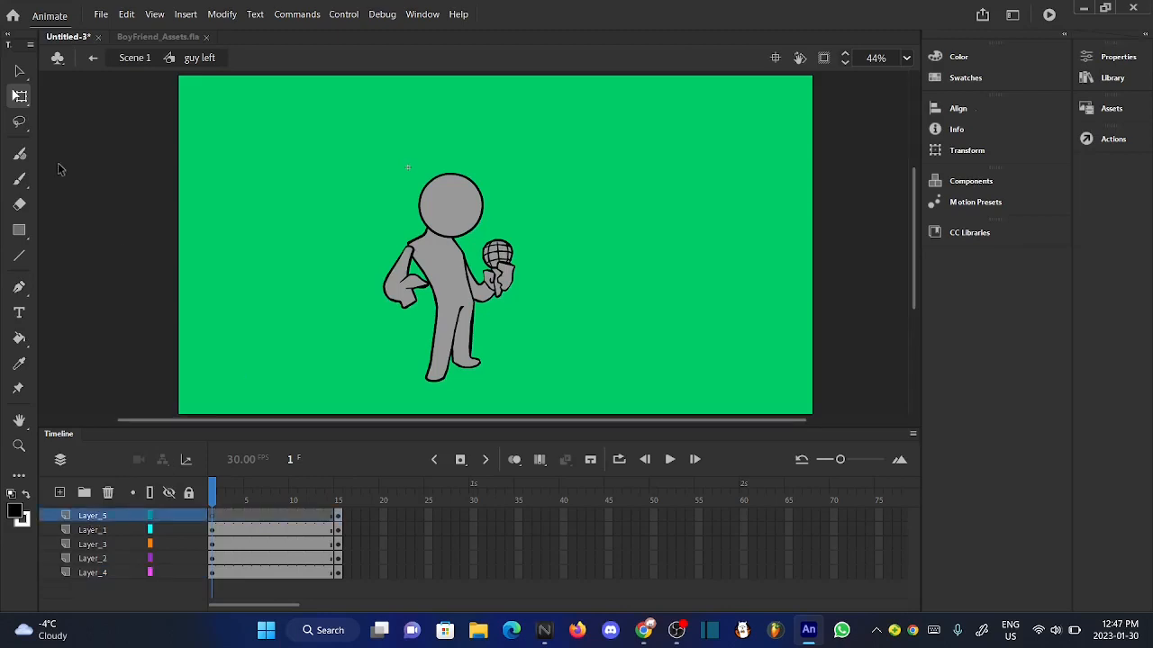
left_click(20, 178)
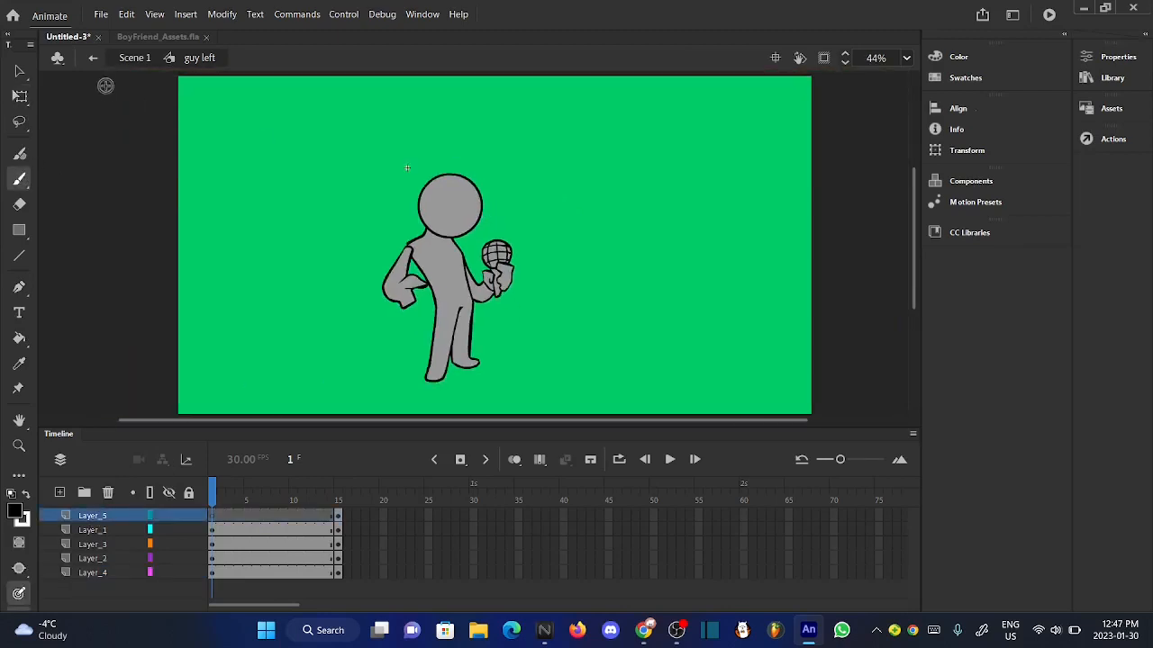
left_click(134, 57)
left_click(20, 71)
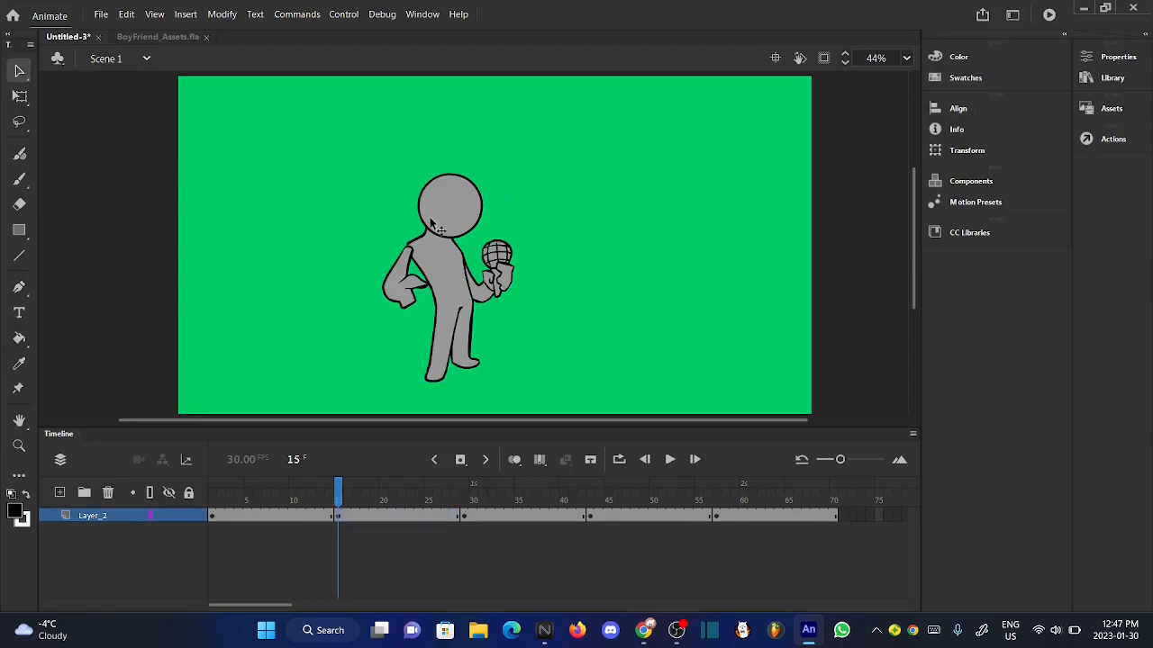
- Replay the opening of the Scene 1 animation from frame 1 to review the change into the "guy left" pose
left_click_drag(341, 496, 195, 470)
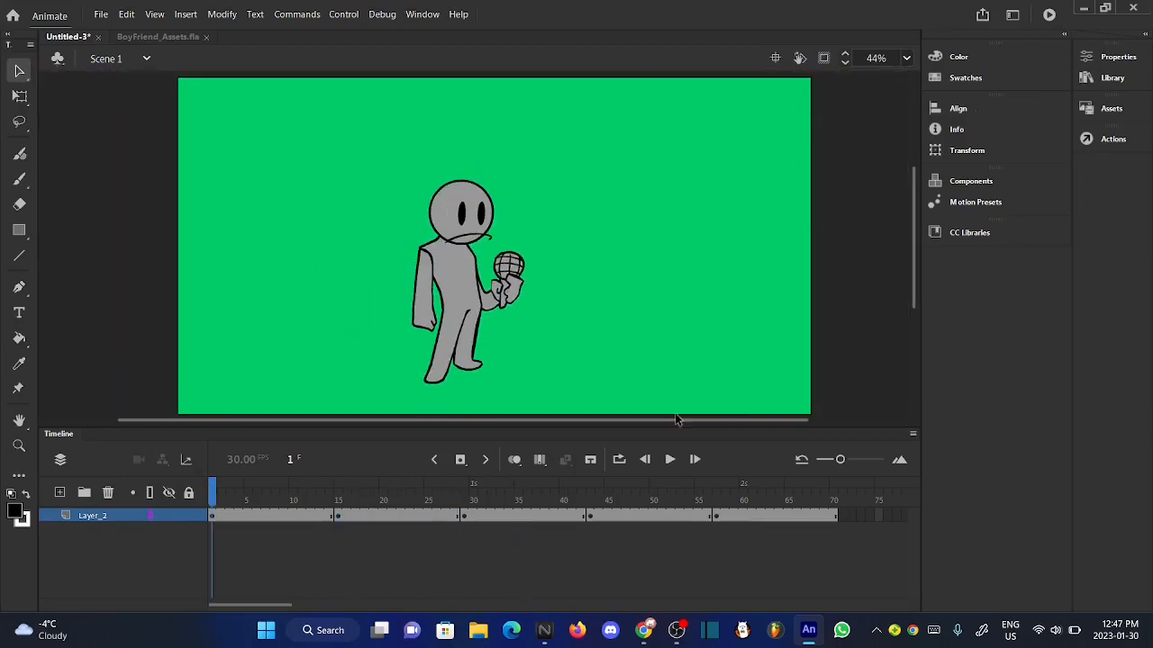
left_click_drag(314, 496, 171, 493)
left_click(170, 492)
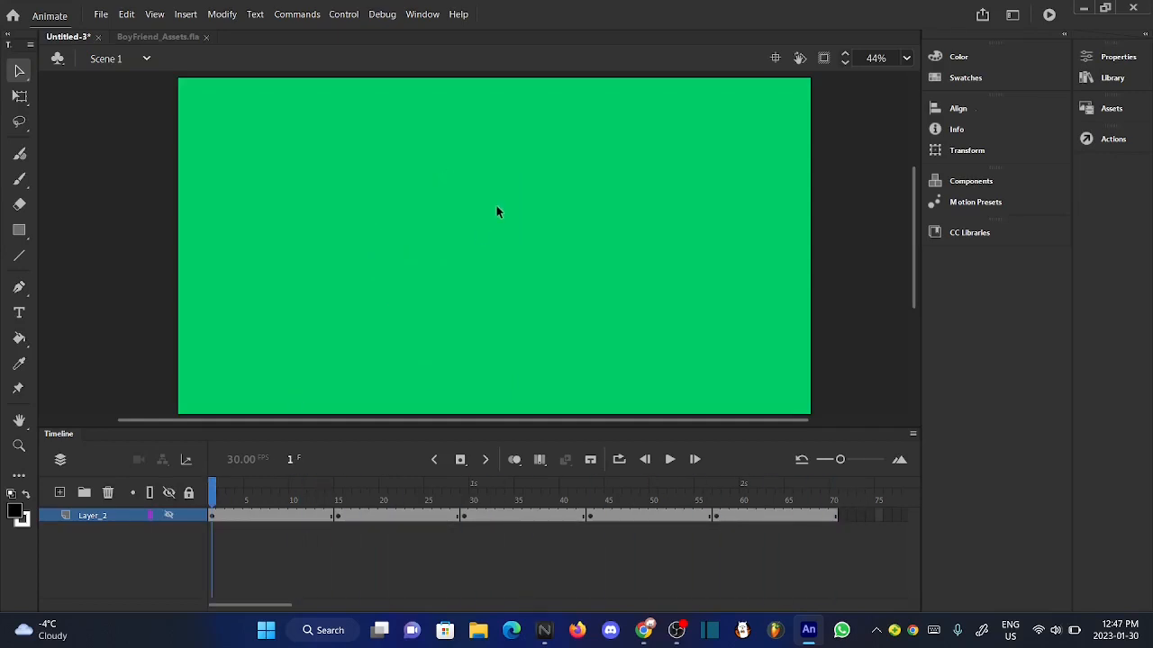
right_click(174, 509)
left_click(170, 516)
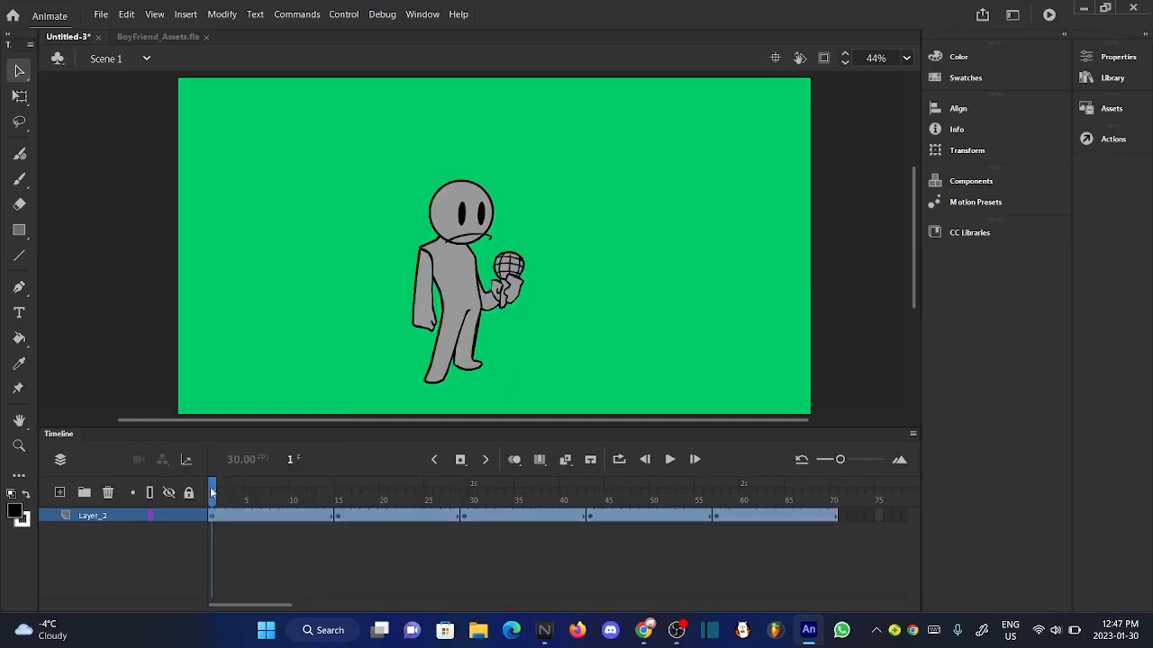
scroll(539, 239, "up", 2)
scroll(538, 240, "down", 2)
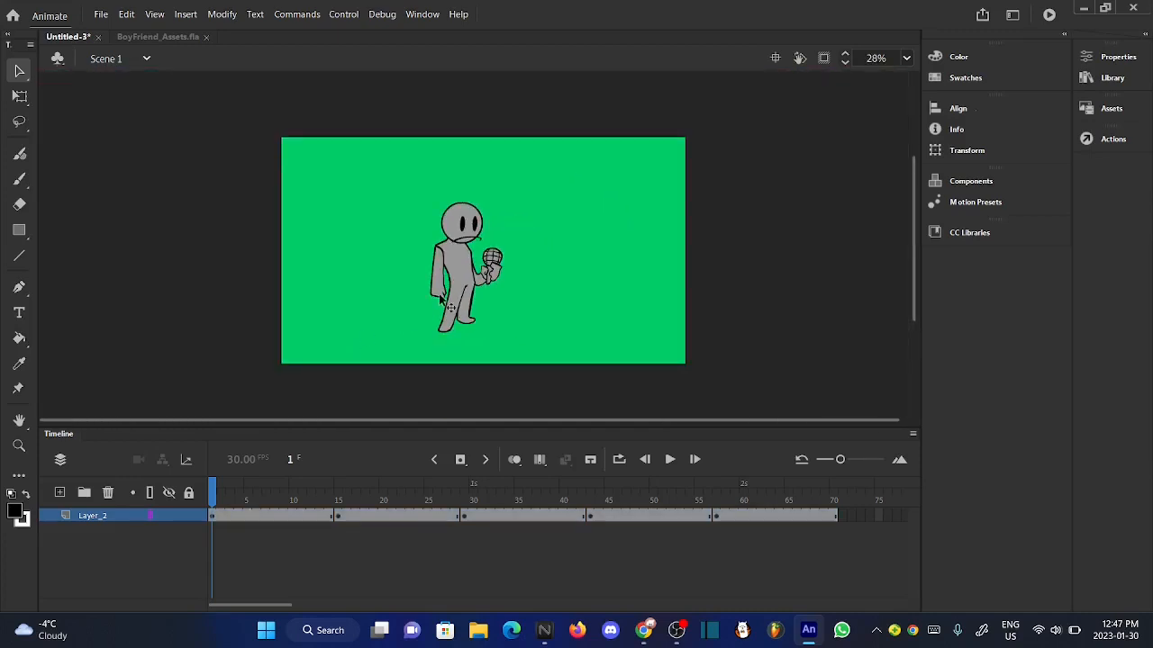
scroll(410, 341, "up", 1)
mouse_move(213, 493)
left_mouse_down()
mouse_move(363, 497)
mouse_move(198, 506)
left_mouse_up()
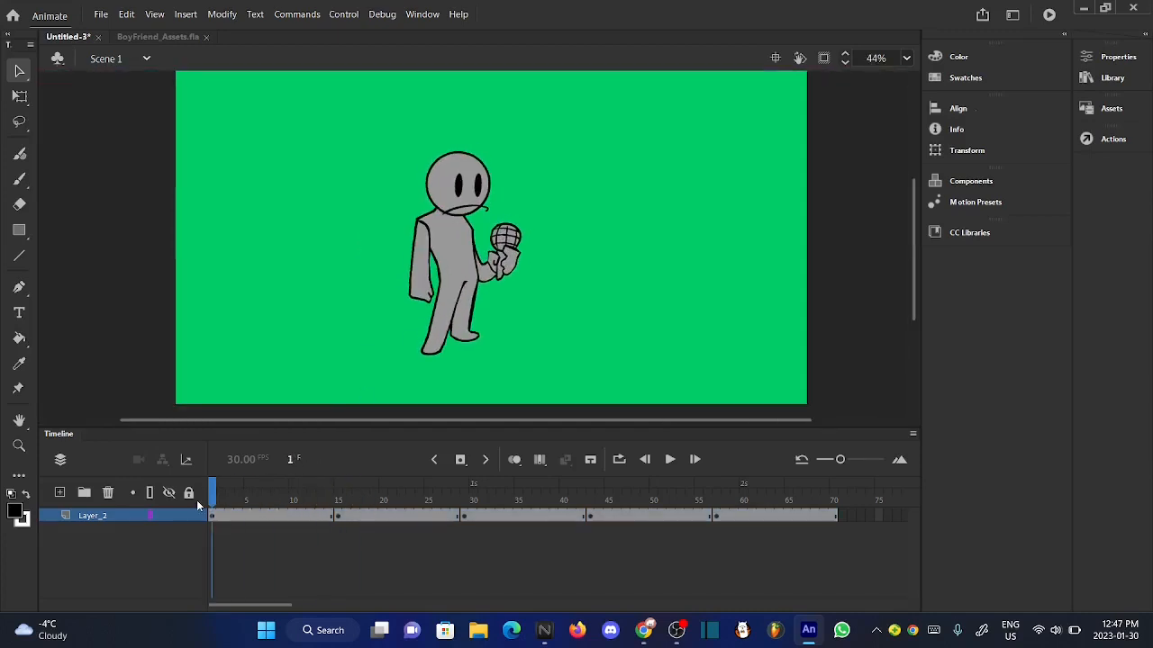
left_click(669, 459)
left_click(669, 459)
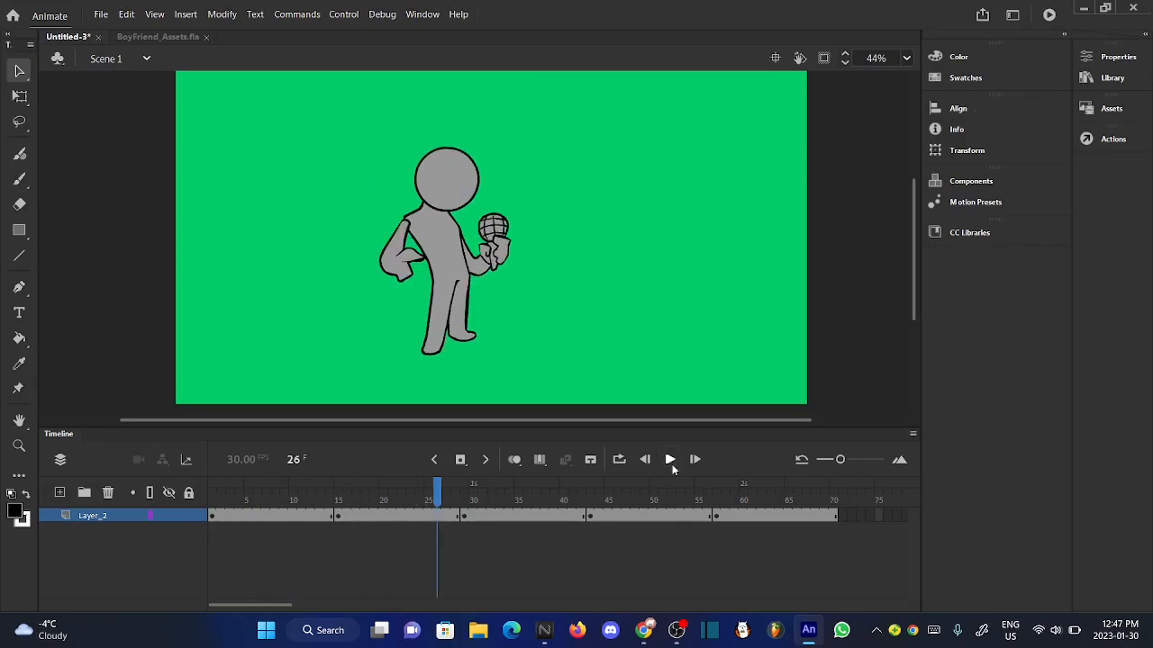
- Open the "guy left" symbol and nudge the character's head two increments up and one to the left
left_click(340, 492)
mouse_move(340, 492)
left_mouse_down()
mouse_move(189, 491)
mouse_move(339, 496)
mouse_move(326, 505)
left_mouse_up()
double_click(471, 316)
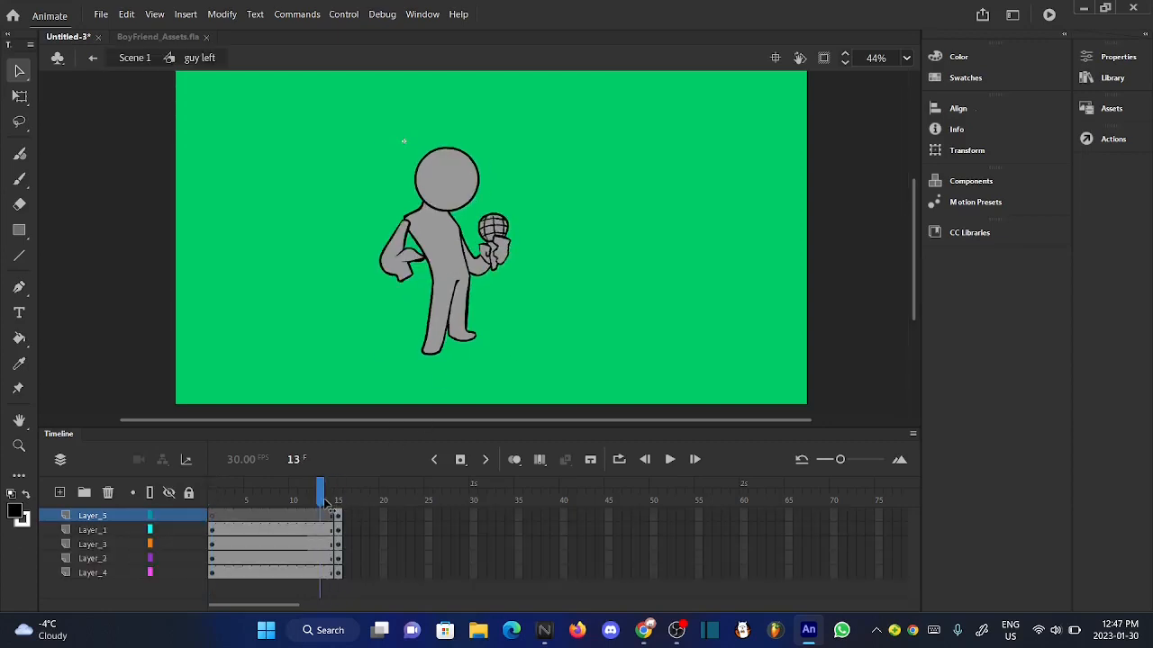
left_click(19, 178)
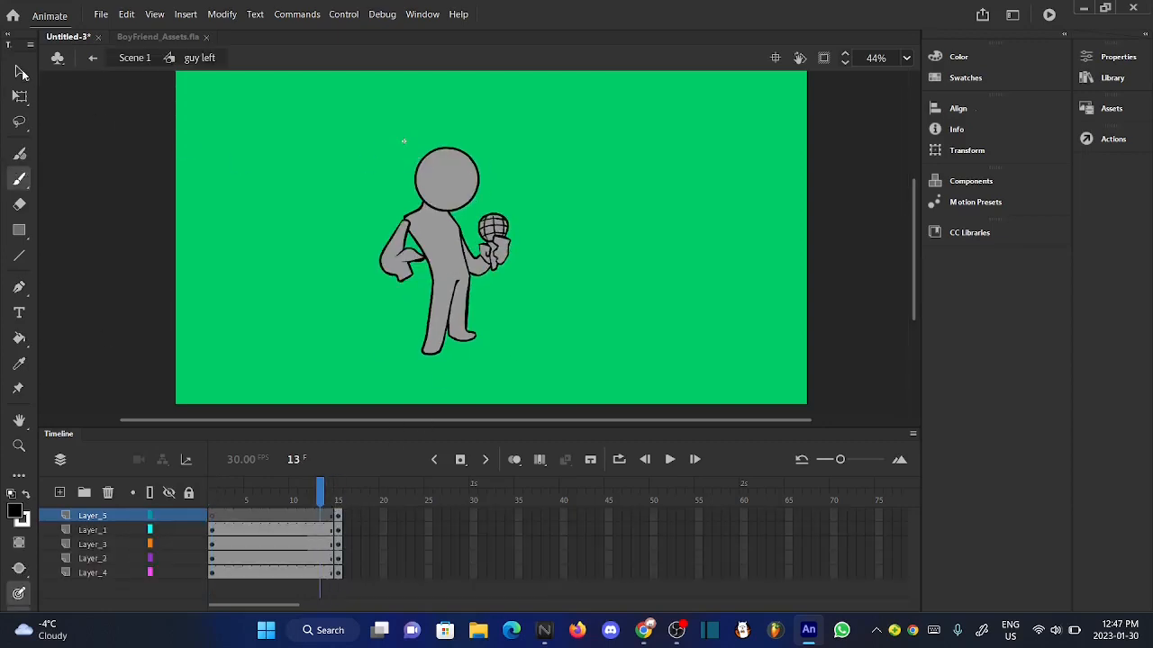
left_click(22, 72)
left_click(473, 206)
key("Up")
key("Up")
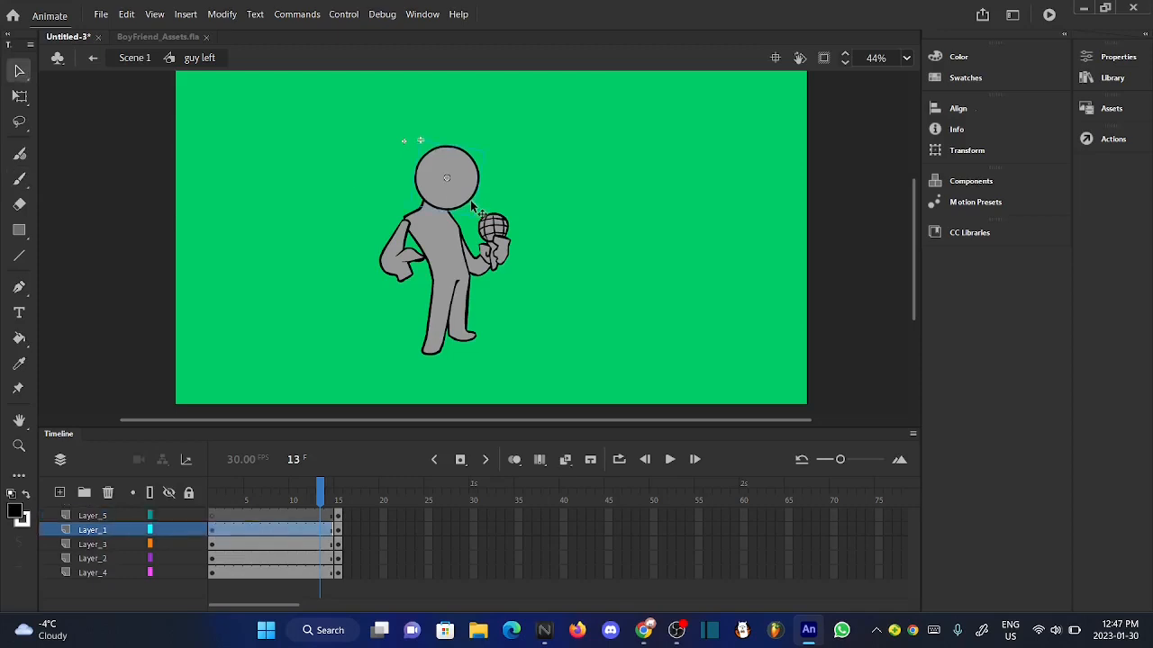
key("Left")
left_click(573, 314)
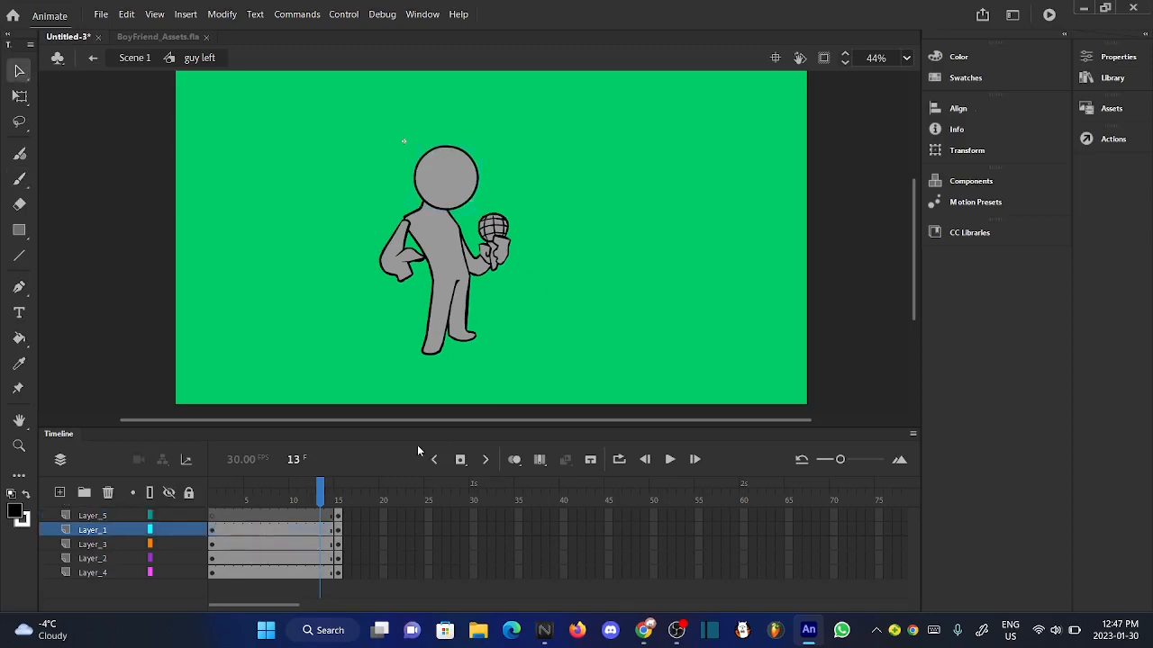
- Brush a downward-slanting brow and a small curved crease on the face at frame 14 of Layer_5 in "guy left"
left_click_drag(326, 491, 330, 493)
left_click(457, 191)
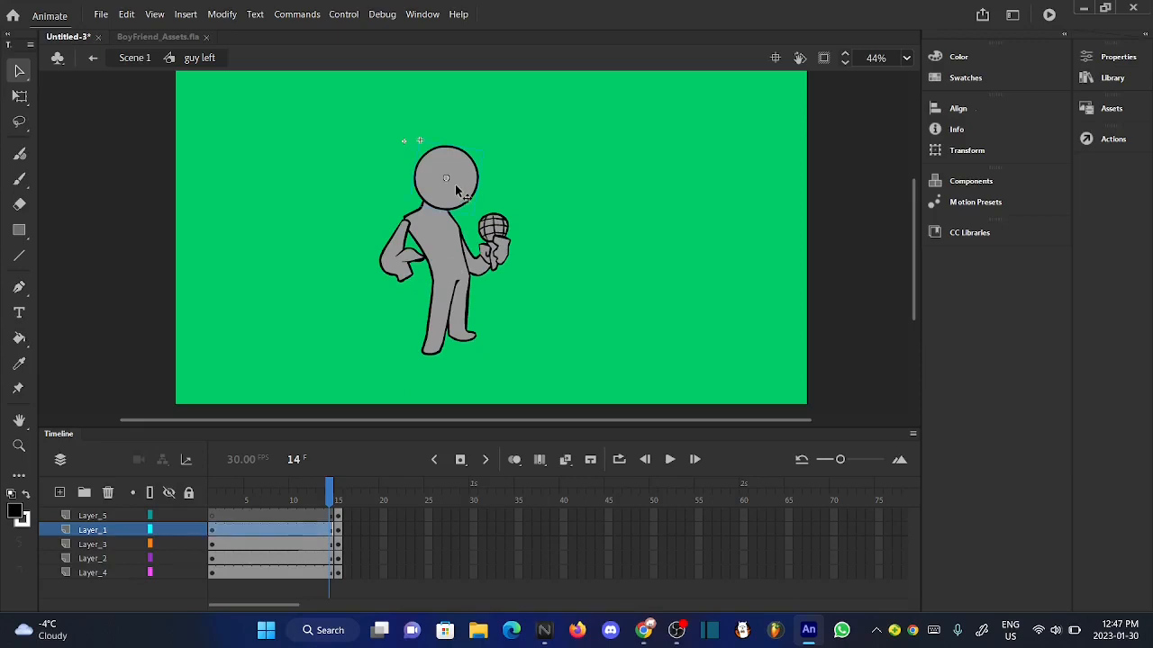
left_click(558, 319)
scroll(462, 175, "up", 2)
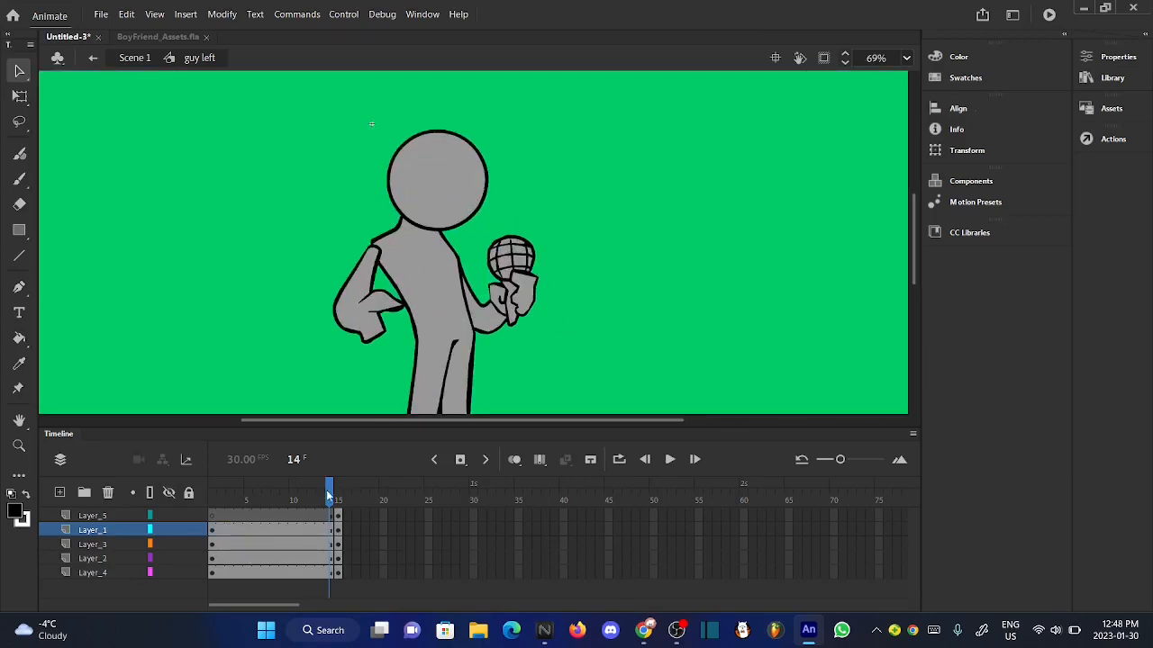
left_click_drag(330, 497, 332, 497)
left_click(18, 177)
left_click(99, 515)
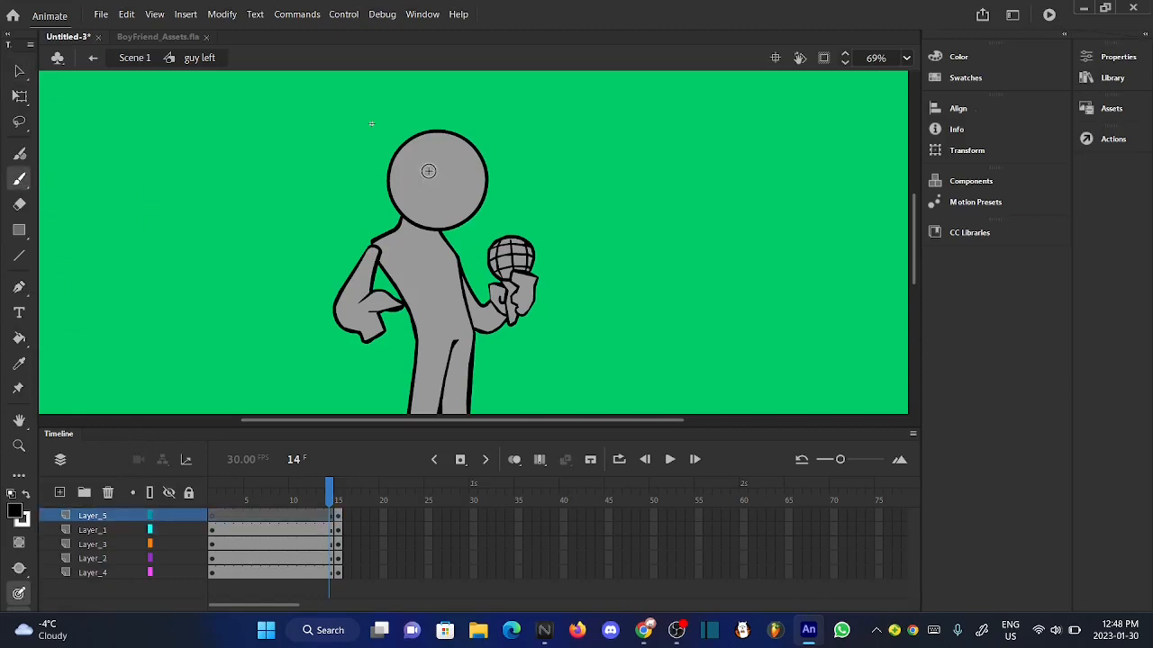
scroll(429, 171, "up", 3)
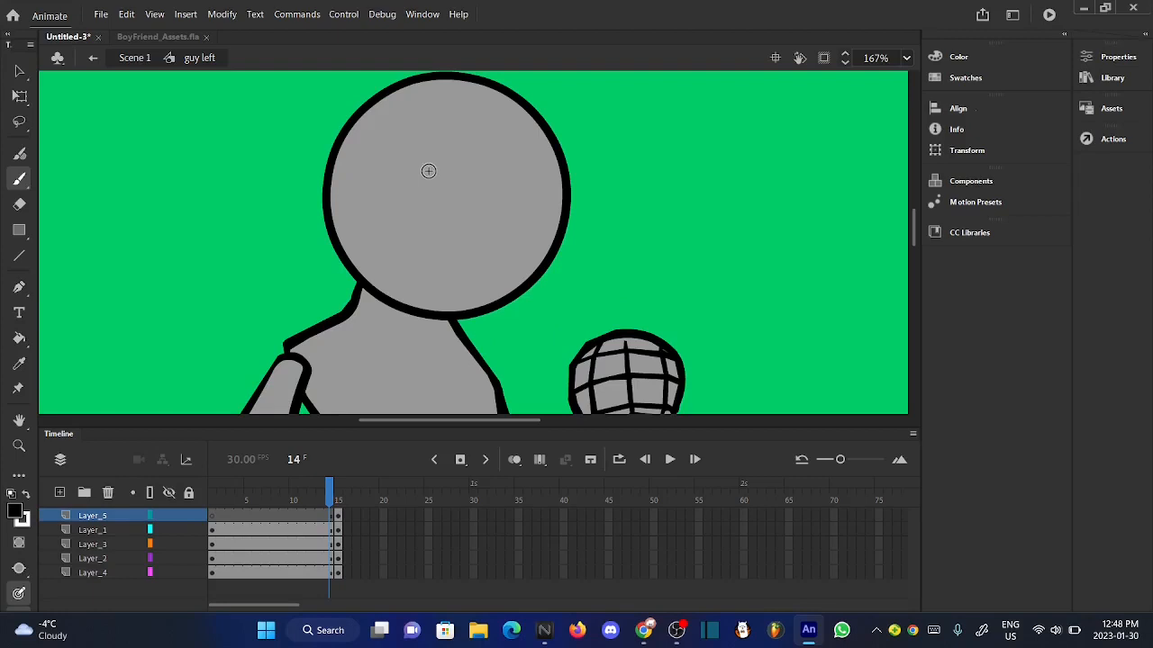
mouse_move(373, 163)
left_mouse_down()
mouse_move(470, 215)
mouse_move(477, 203)
left_mouse_up()
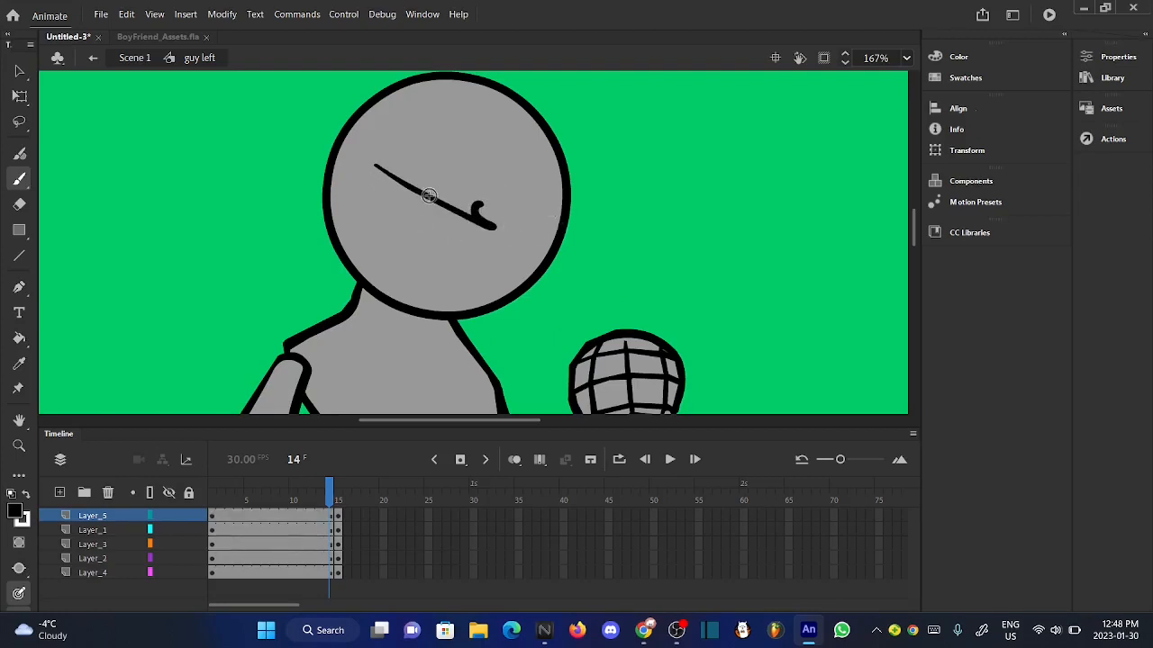
key("ctrl+z")
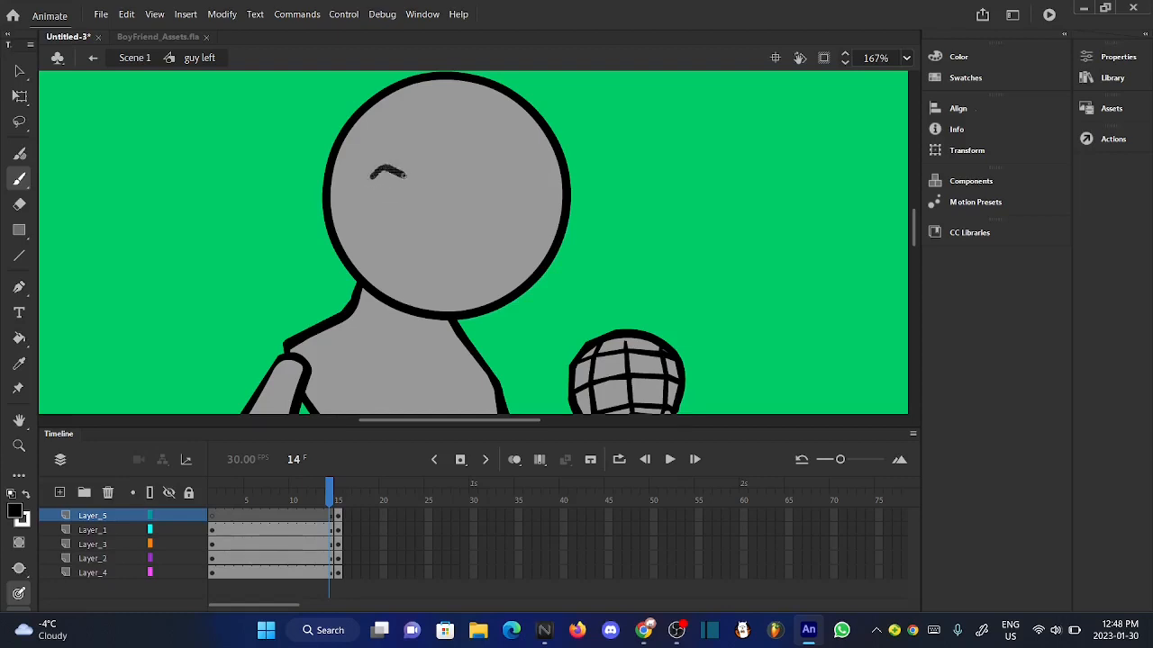
mouse_move(404, 176)
left_mouse_down()
mouse_move(504, 225)
mouse_move(500, 190)
mouse_move(599, 173)
left_mouse_up()
key("ctrl+z")
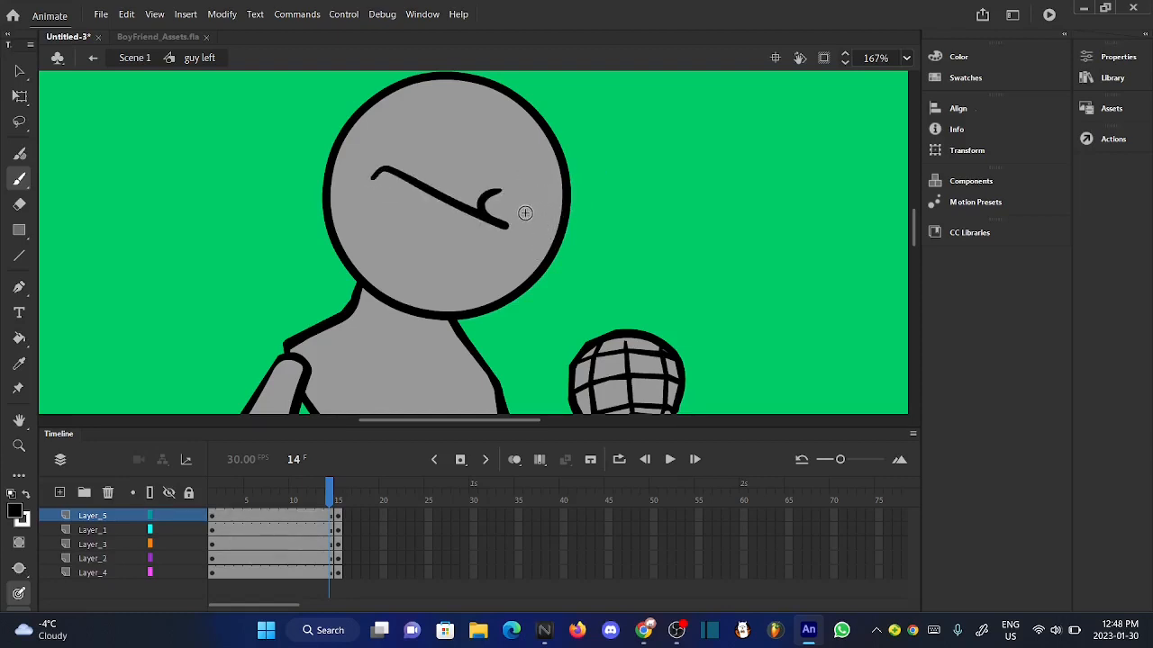
- Brush the second, hooked brow extending past the head's edge and outline a narrow eye beneath each brow
mouse_move(525, 213)
left_mouse_down()
mouse_move(602, 170)
mouse_move(576, 202)
mouse_move(562, 187)
mouse_move(640, 145)
mouse_move(628, 179)
left_mouse_up()
scroll(418, 223, "up", 1)
key("ctrl+z")
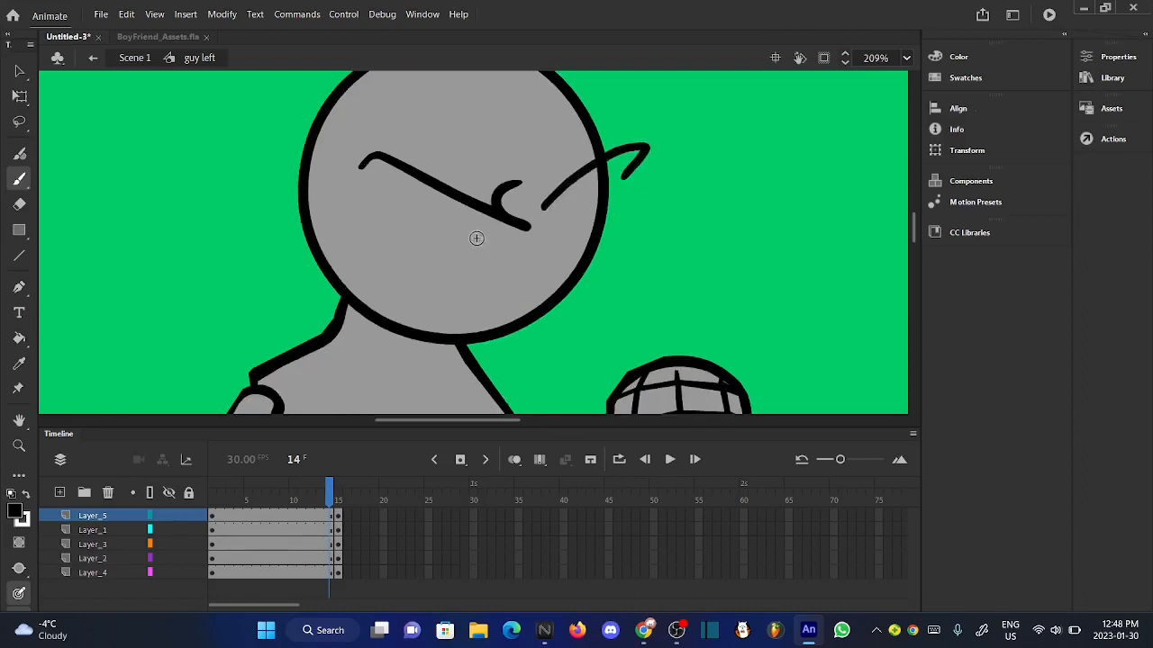
mouse_move(457, 222)
left_mouse_down()
mouse_move(476, 259)
mouse_move(511, 219)
left_mouse_up()
left_click_drag(558, 253, 590, 170)
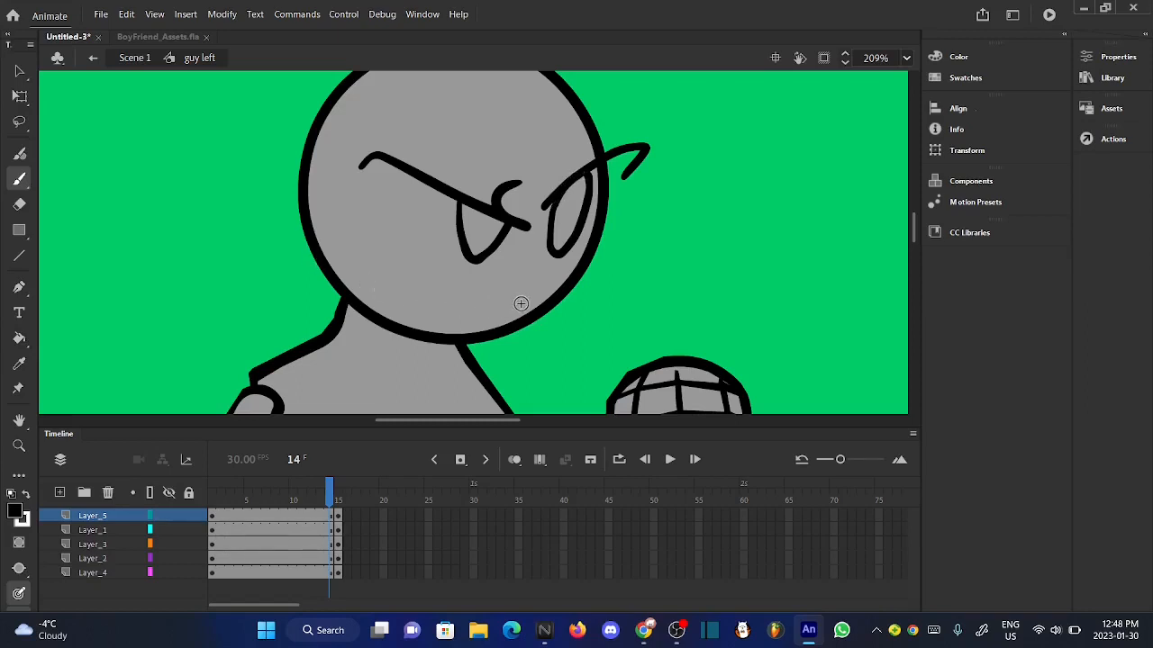
- Brush a slanted smirking mouth with a tooth line across the lower part of the face
mouse_move(520, 306)
left_mouse_down()
mouse_move(355, 260)
mouse_move(365, 284)
mouse_move(447, 293)
left_mouse_up()
scroll(497, 259, "up", 3)
scroll(497, 258, "down", 3)
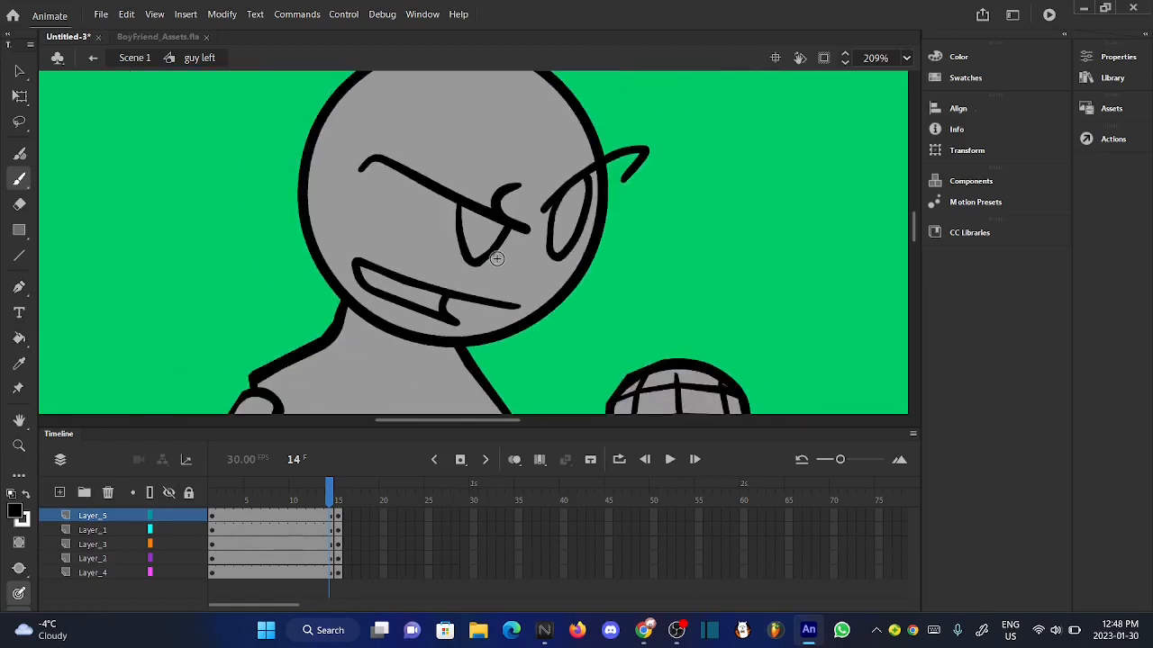
- Fill both eye outlines with black using the Paint Bucket
key("k")
left_click(475, 238)
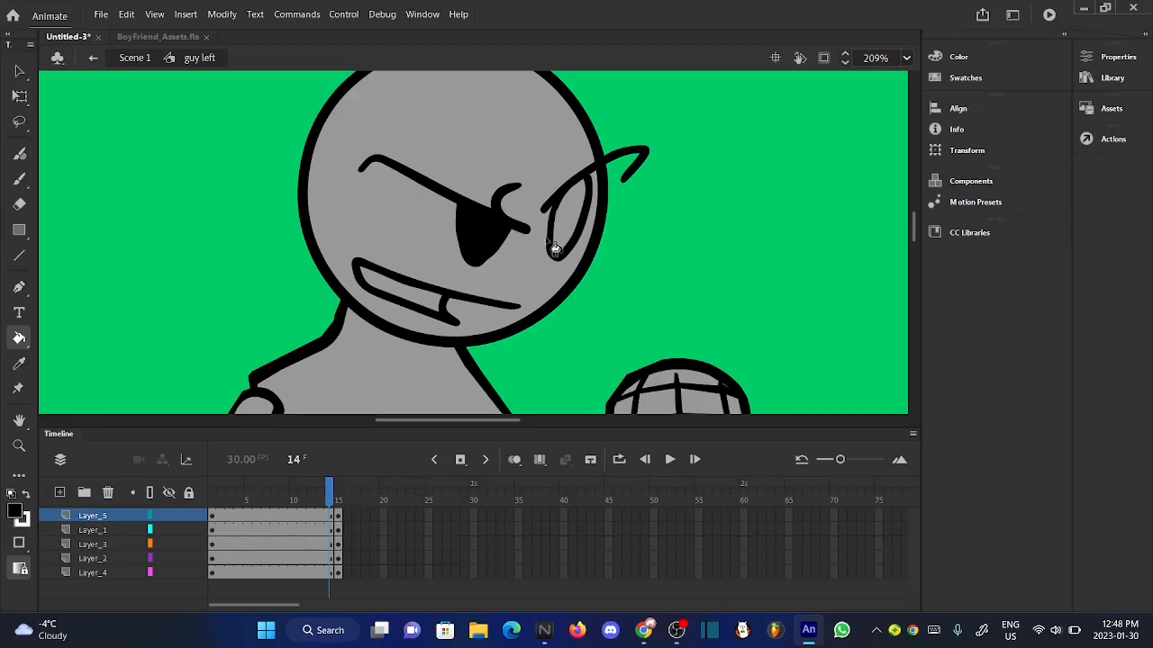
left_click(554, 250)
scroll(410, 189, "up", 2)
scroll(410, 189, "down", 5)
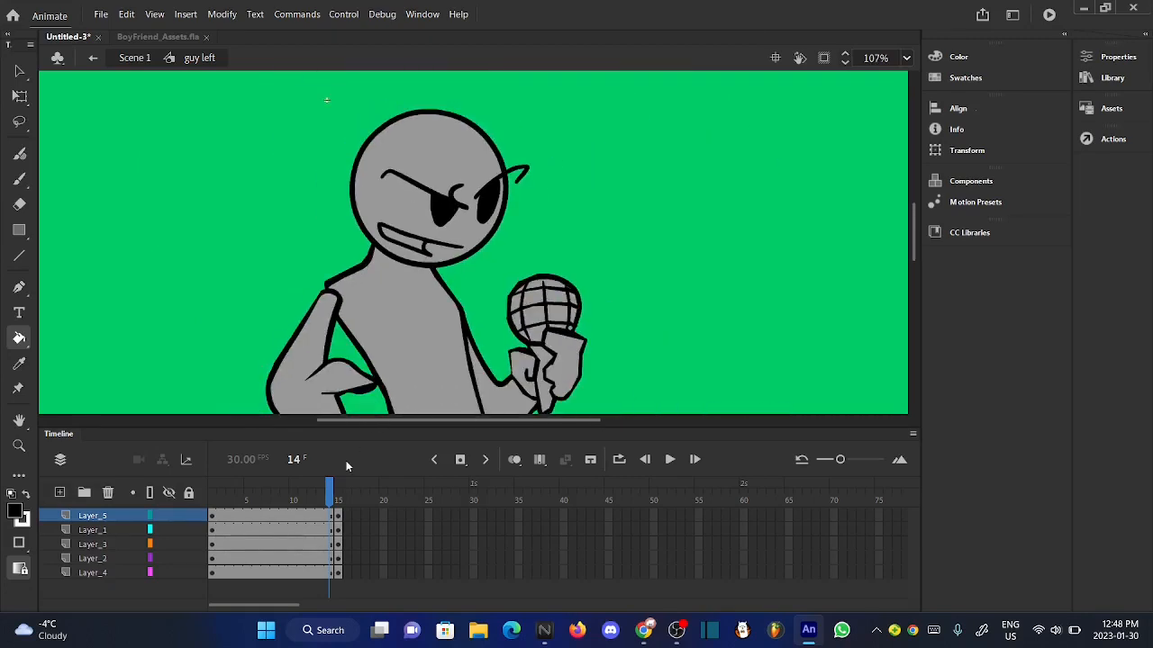
- Try the Smooth and Straighten shape commands on the whole face drawing in Layer_5
left_click_drag(330, 492, 328, 490)
left_click(90, 516)
left_click(222, 14)
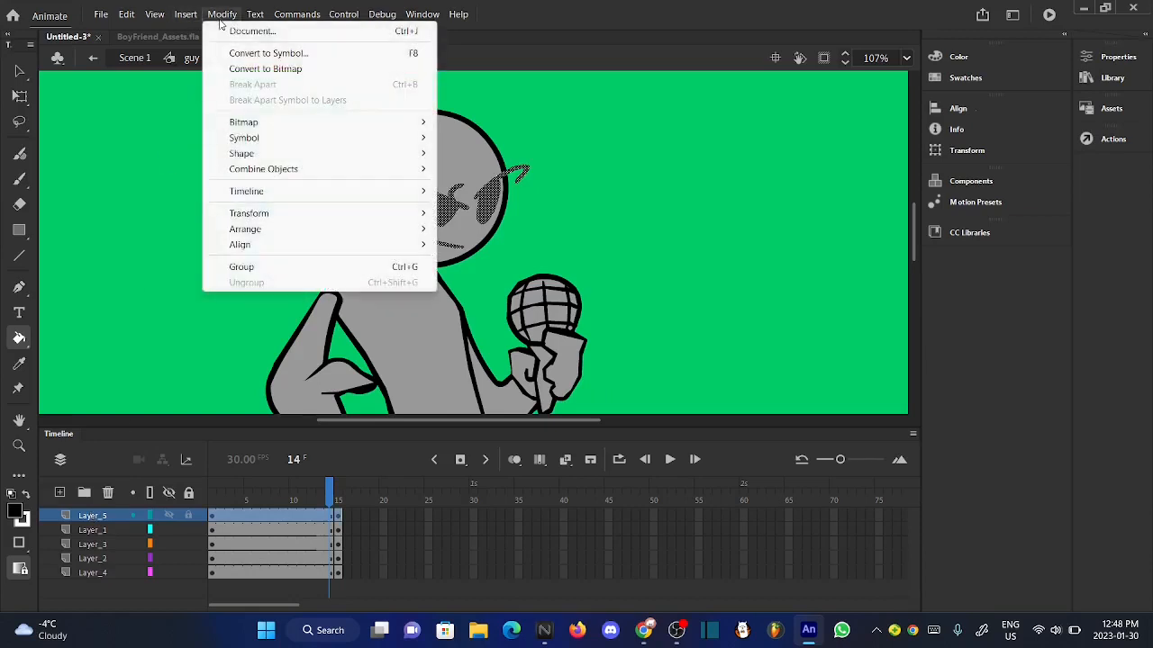
mouse_move(399, 154)
left_click(466, 159)
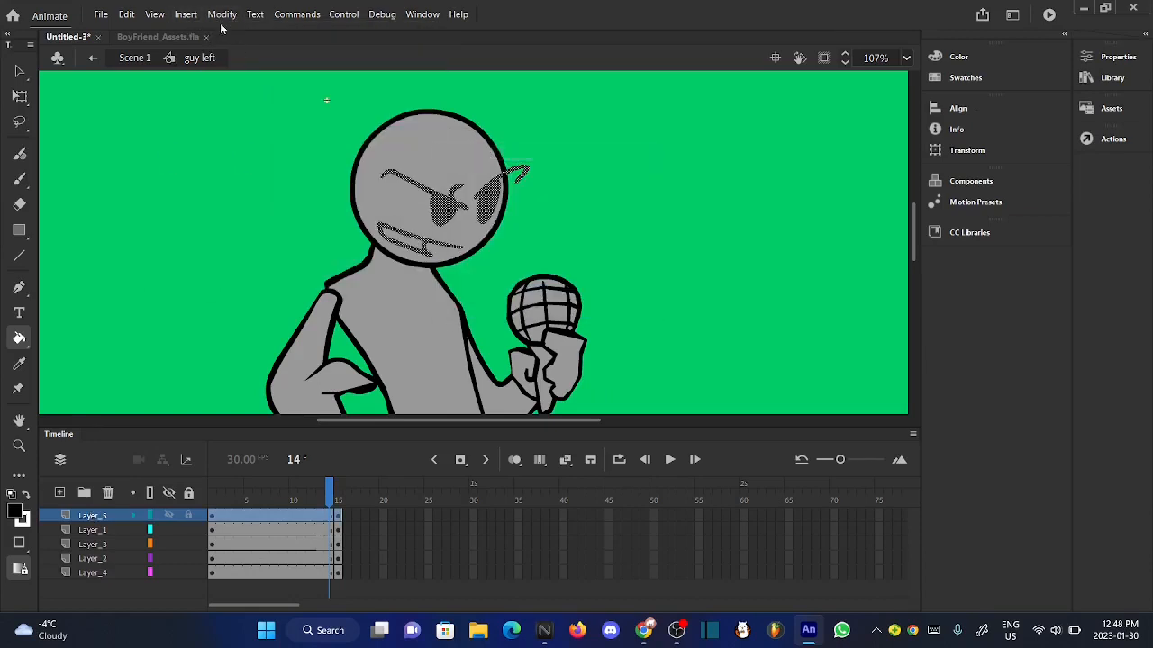
left_click(222, 13)
mouse_move(439, 171)
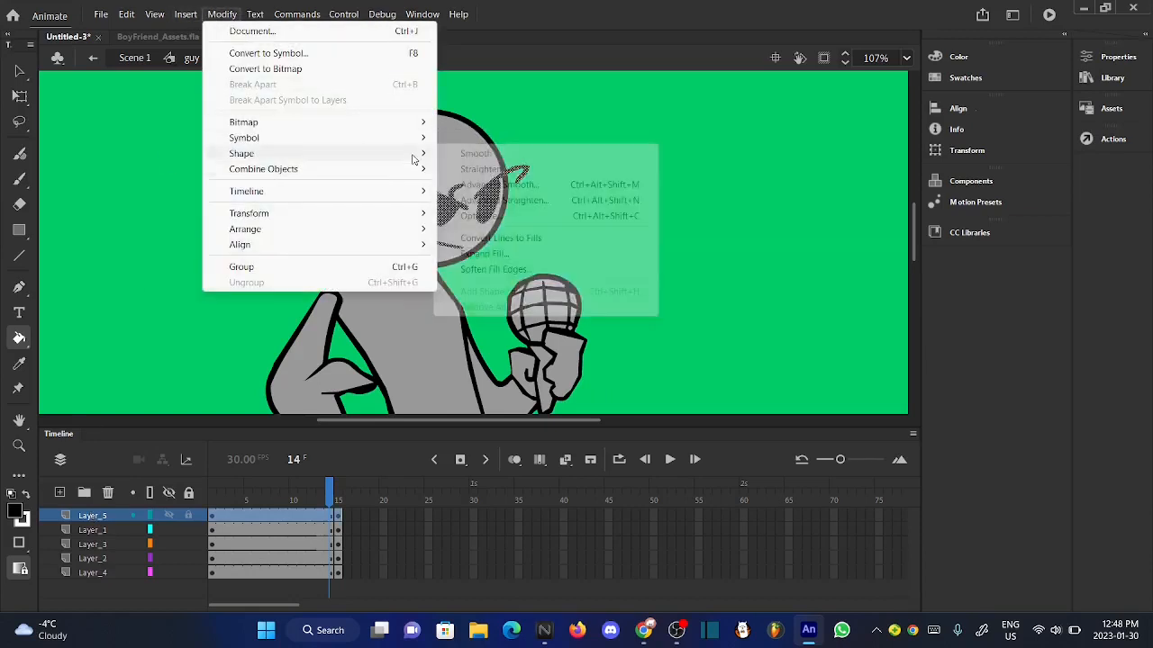
mouse_move(414, 157)
left_click(462, 169)
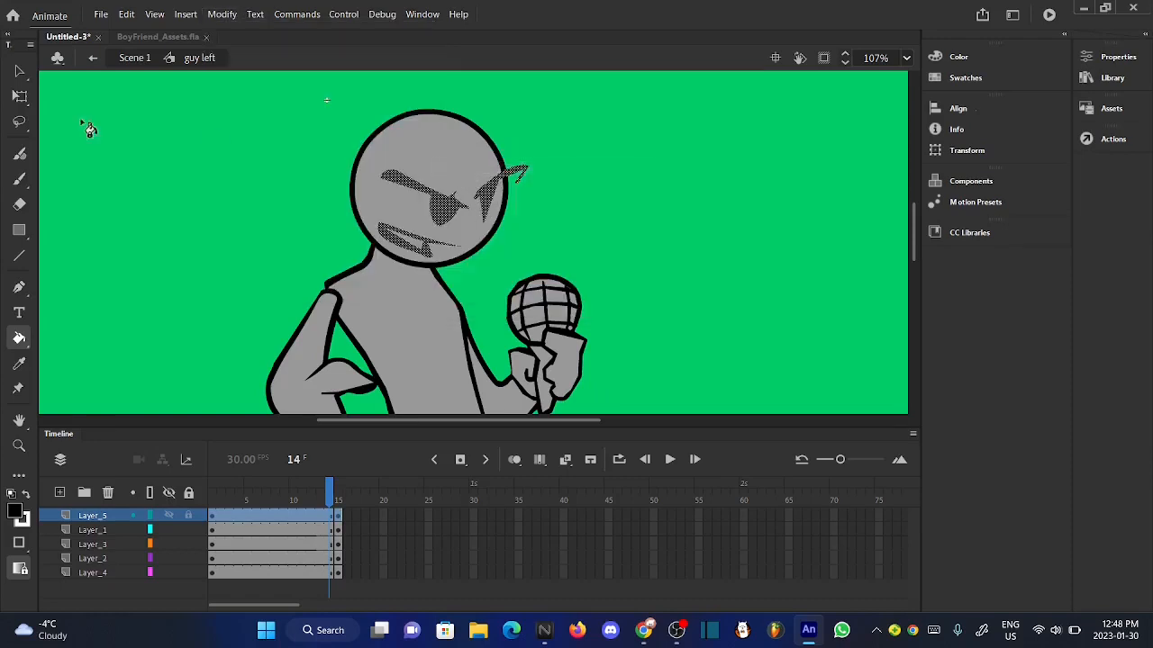
left_click(183, 201)
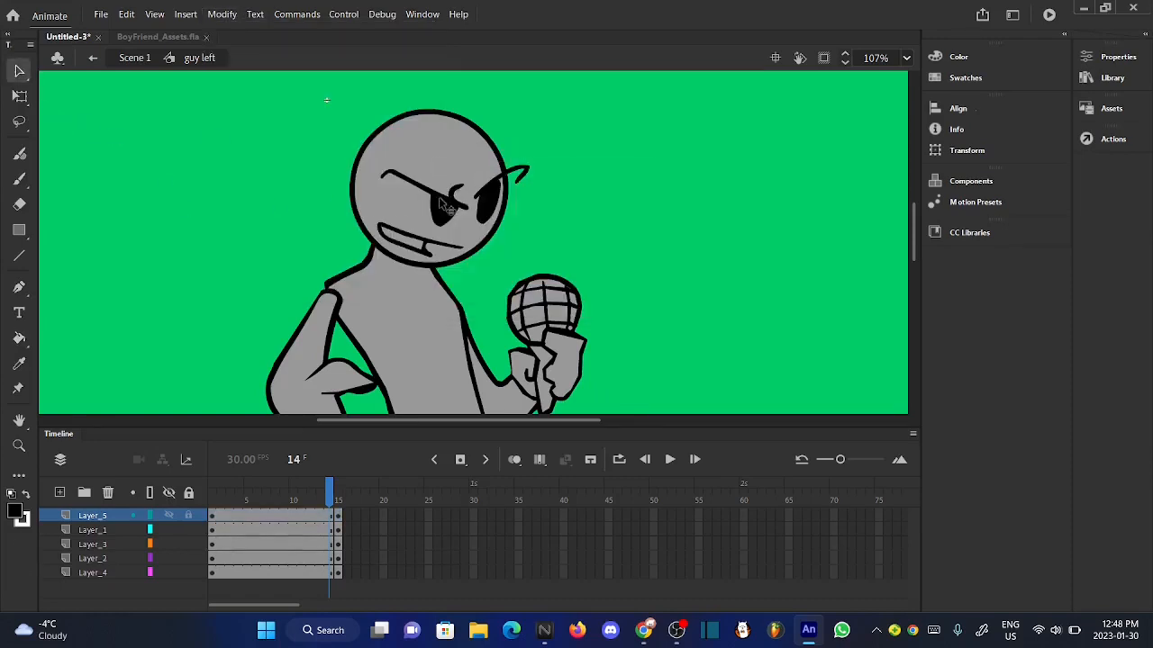
- Select the face artwork in Layer_5 and apply Straighten to its shapes
scroll(440, 201, "up", 3)
left_click(98, 515)
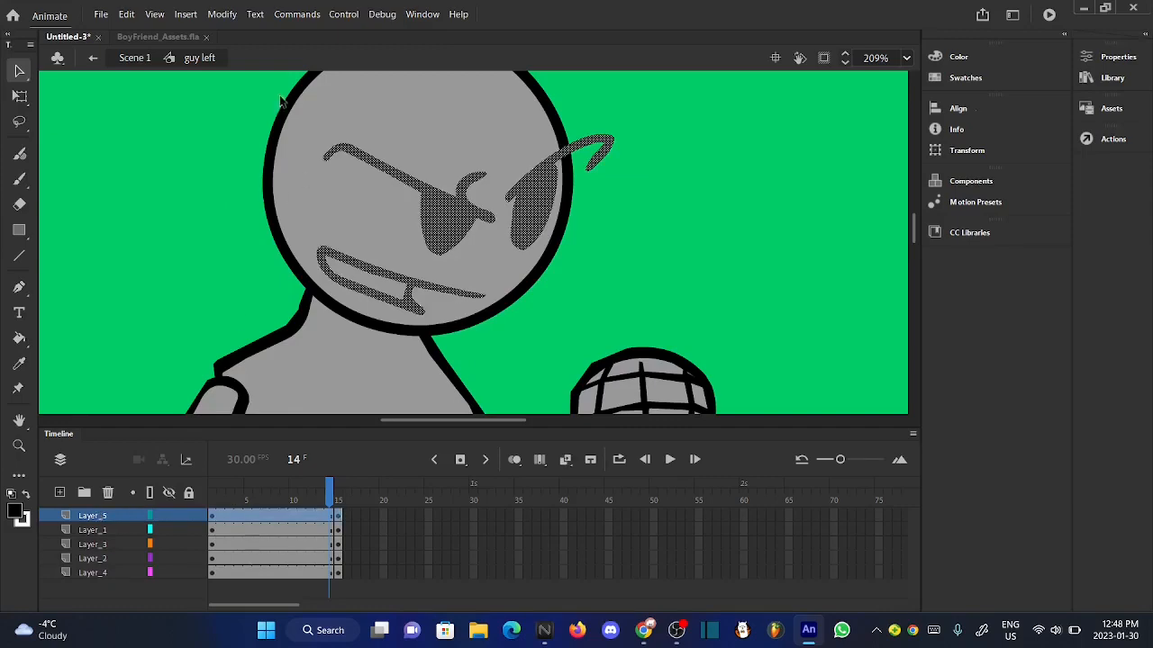
left_click(223, 15)
mouse_move(375, 155)
left_click(497, 168)
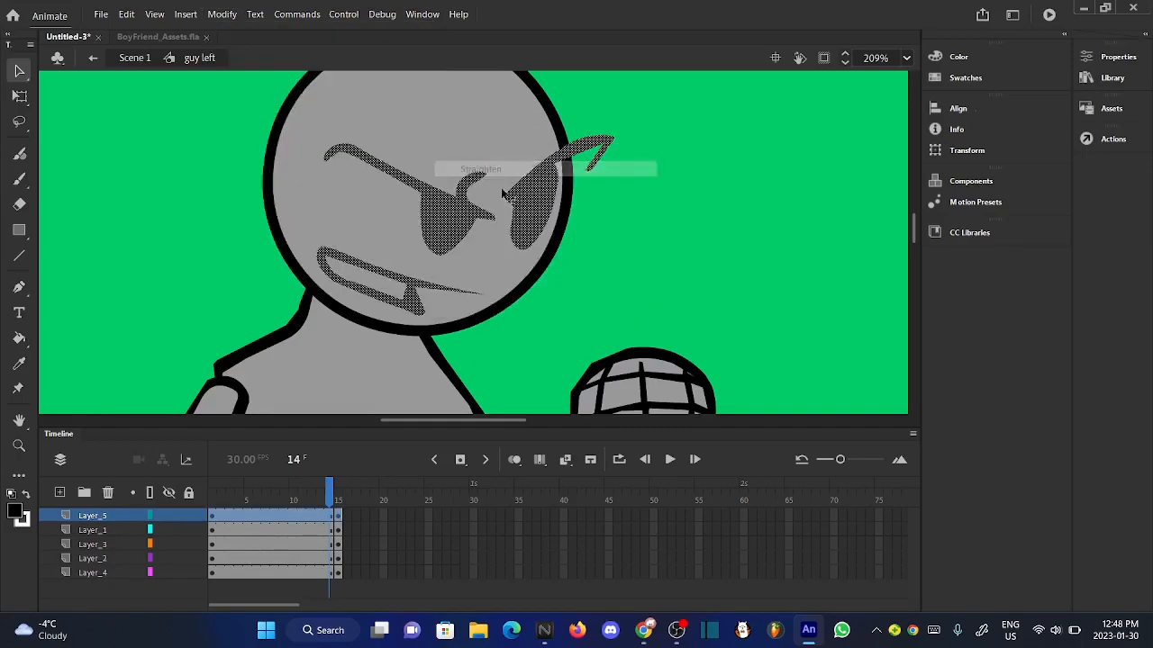
- Apply Advanced Straighten to the selected face artwork with a straighten strength of 10
left_click(222, 15)
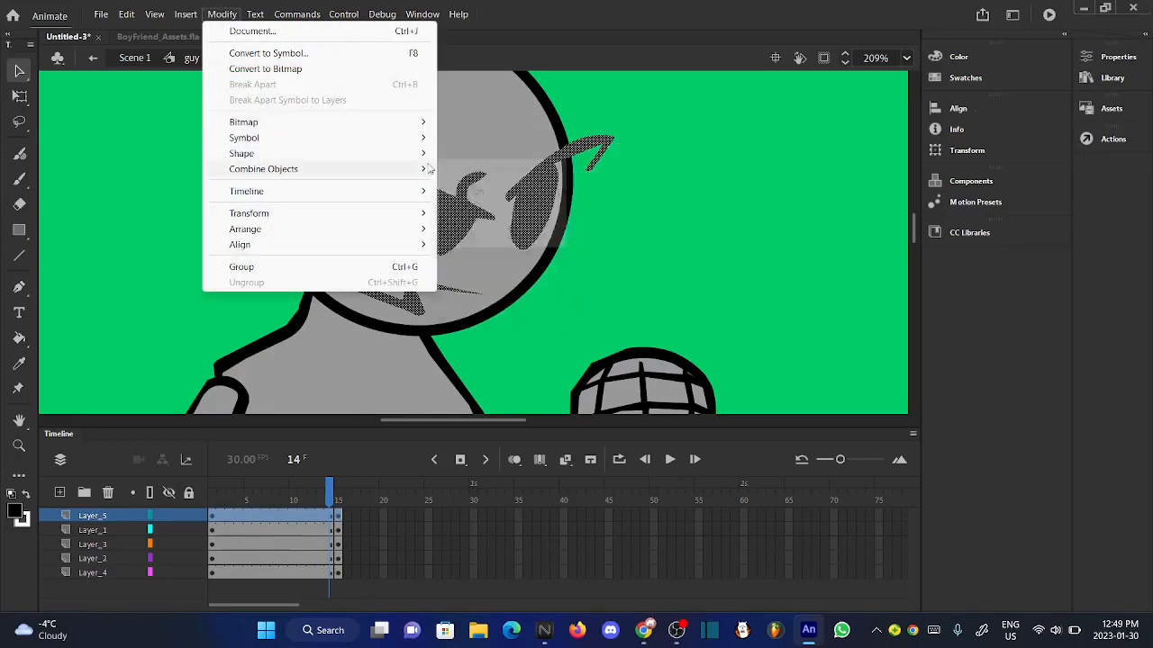
mouse_move(417, 158)
left_click(502, 200)
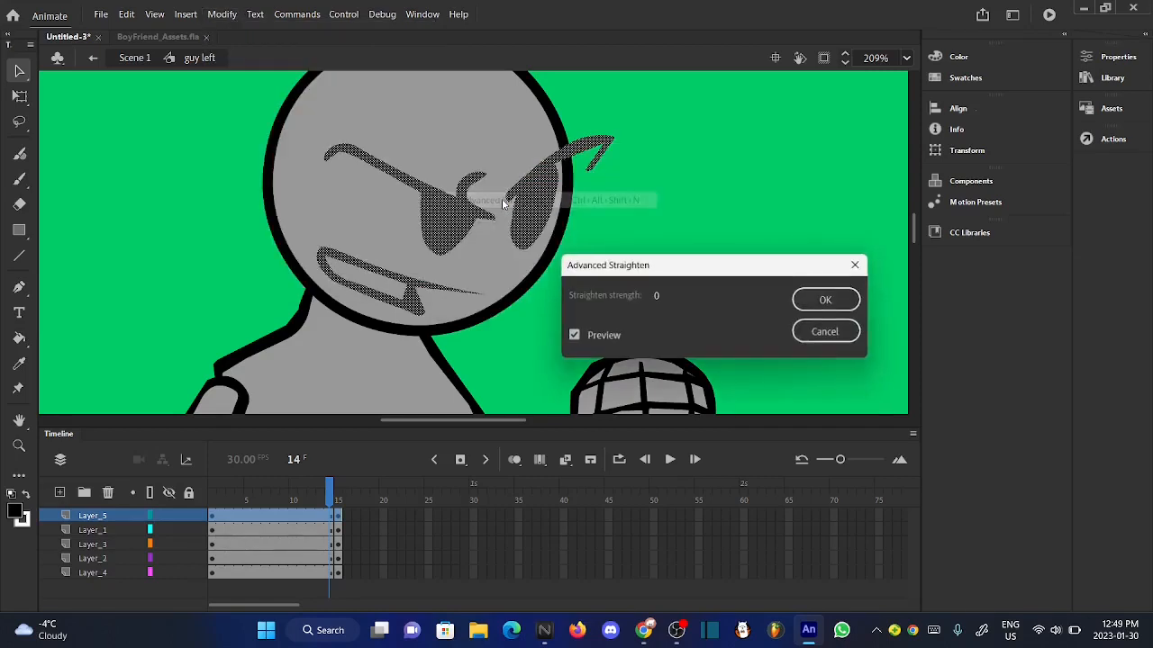
left_click(657, 297)
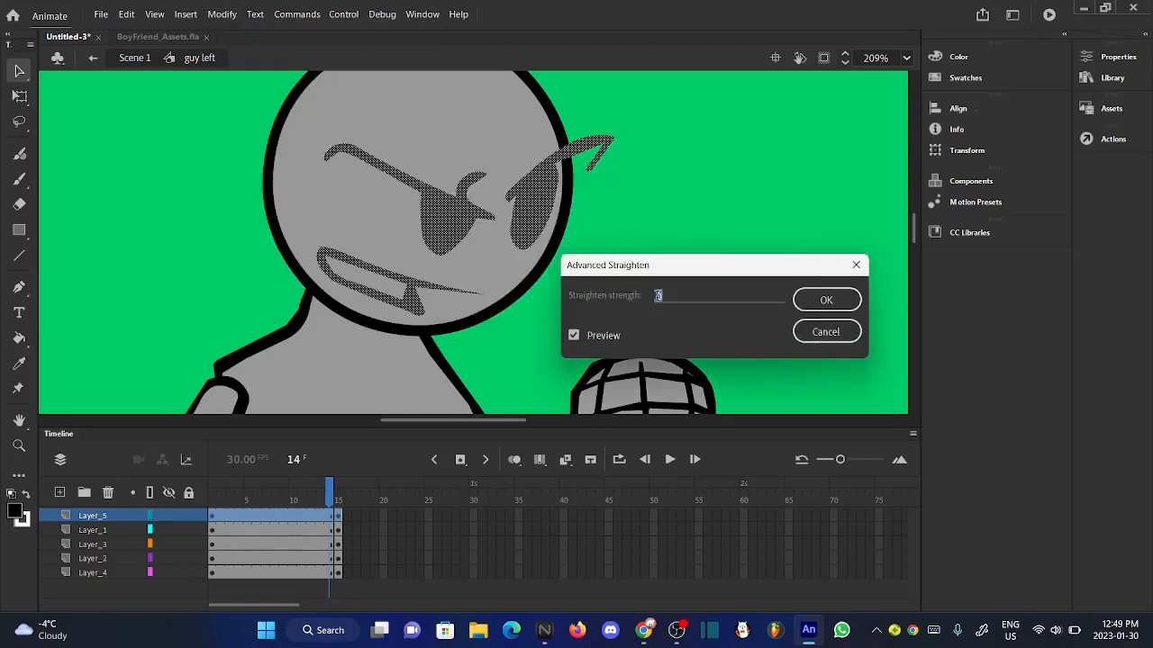
left_click(816, 311)
left_click(717, 282)
- Examine the straightened face at frame 14 both close up and together with the body
scroll(450, 140, "down", 3)
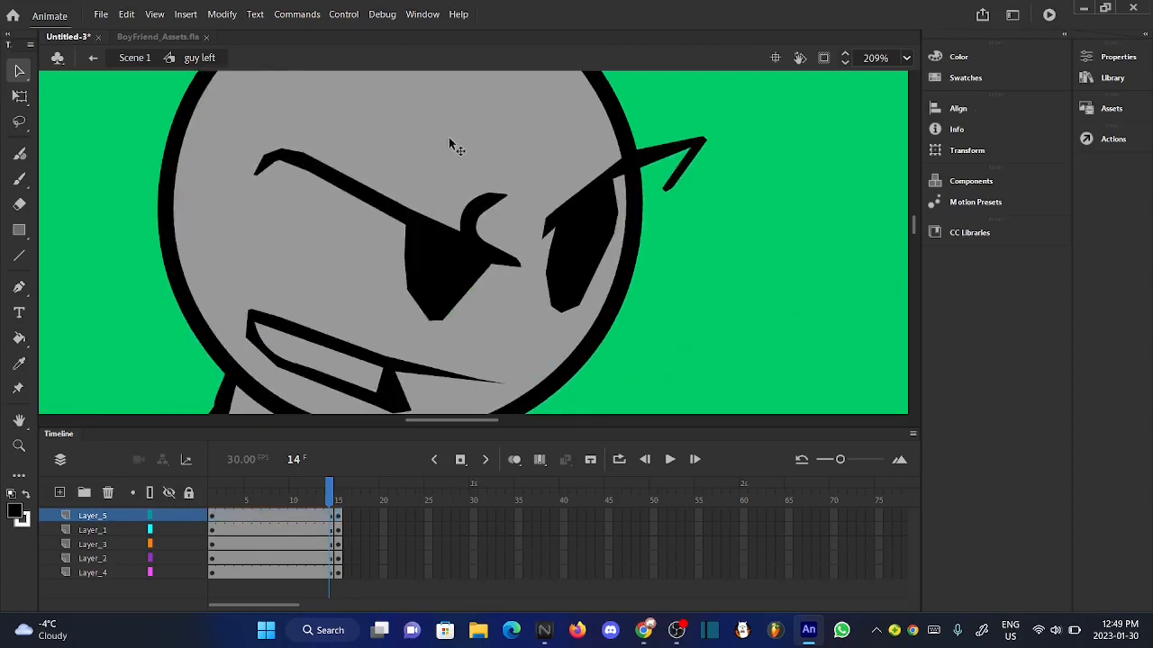
left_click_drag(329, 498, 331, 501)
scroll(411, 114, "up", 2)
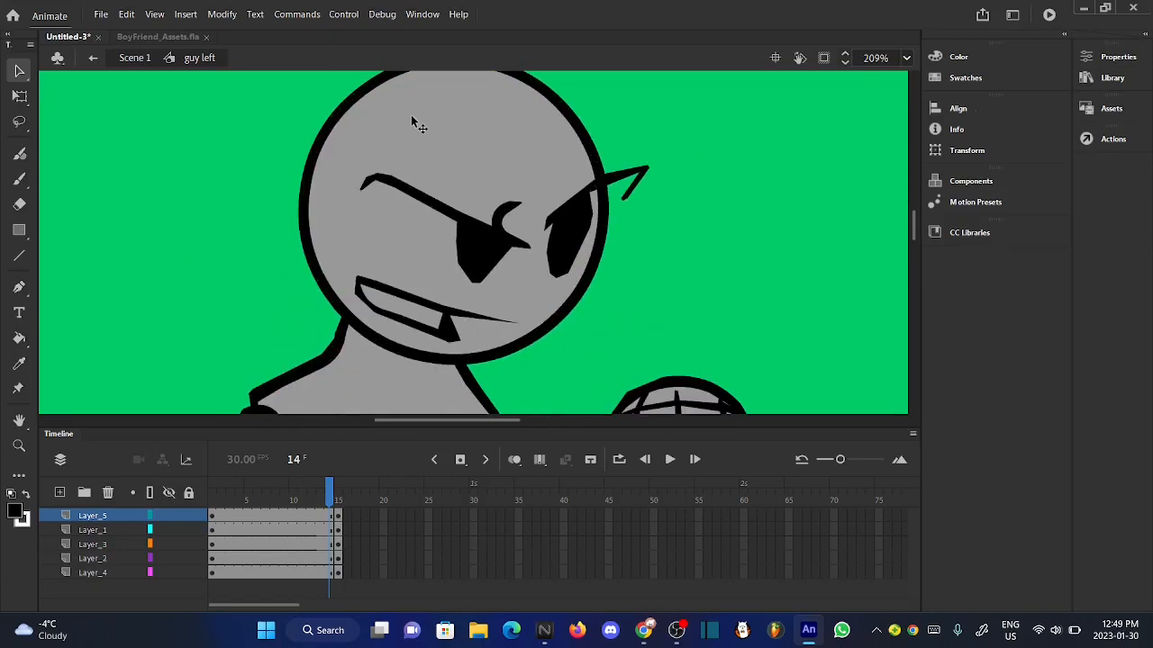
scroll(411, 114, "down", 4)
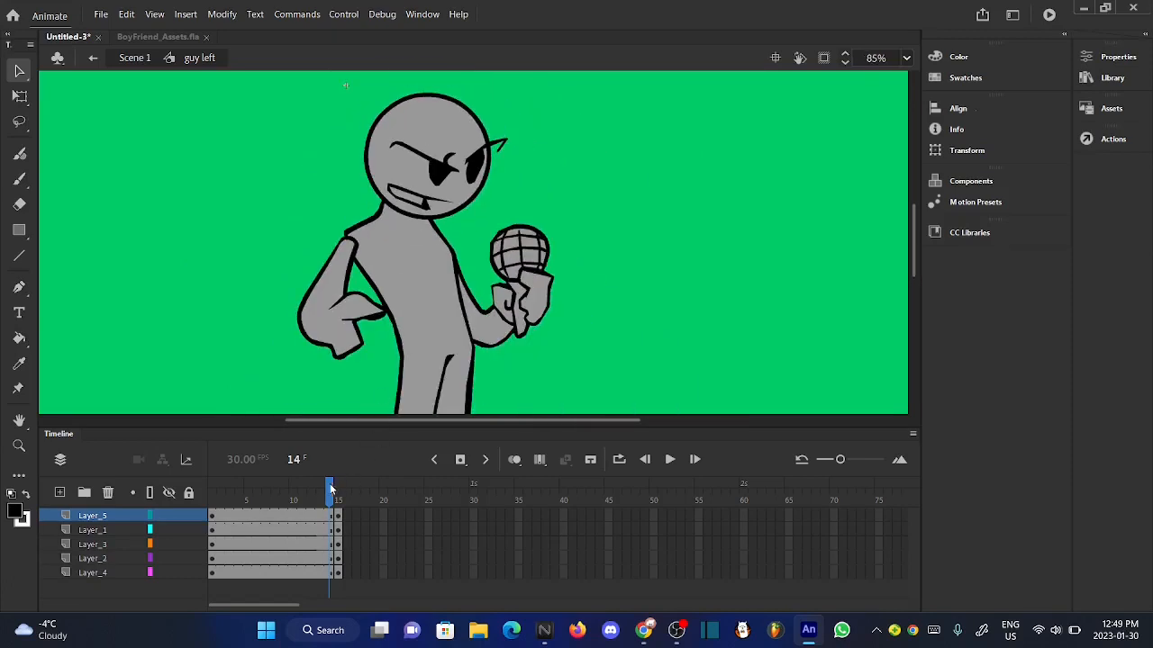
left_click_drag(331, 489, 327, 489)
left_click(88, 519)
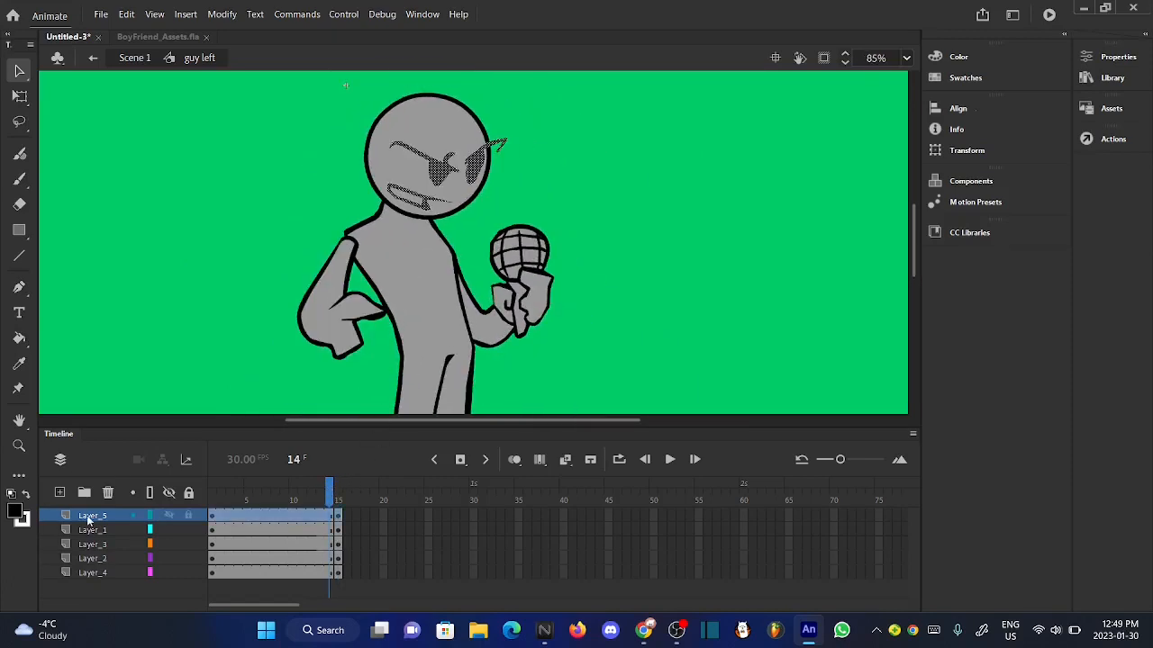
scroll(443, 165, "up", 5)
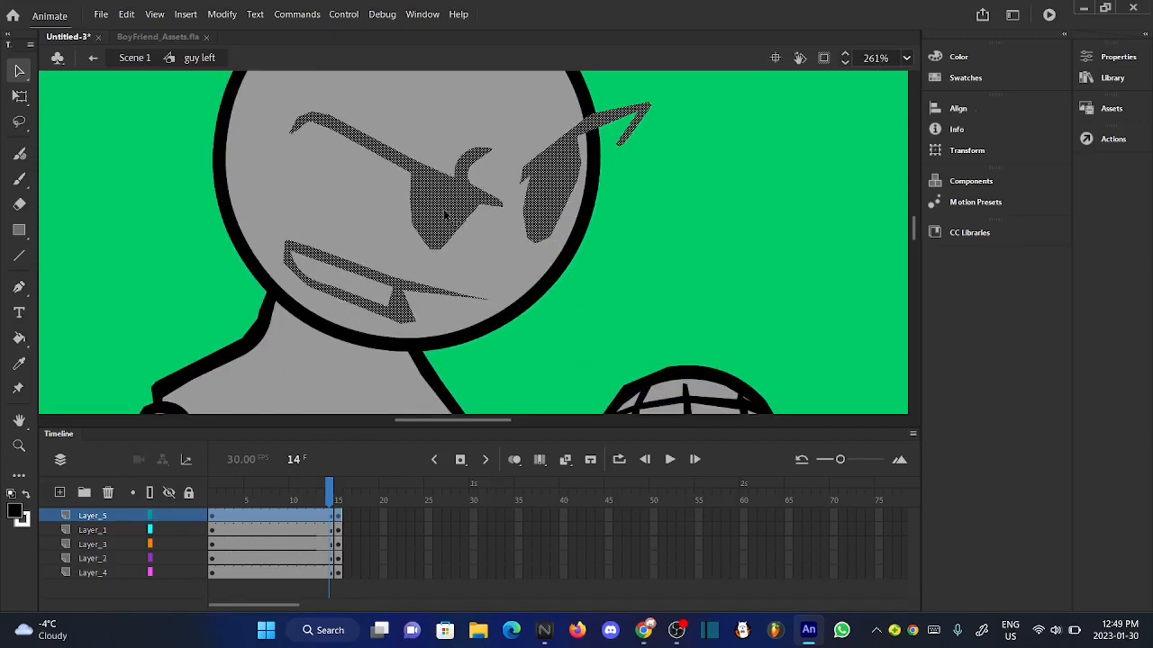
left_click(687, 224)
scroll(415, 203, "down", 3)
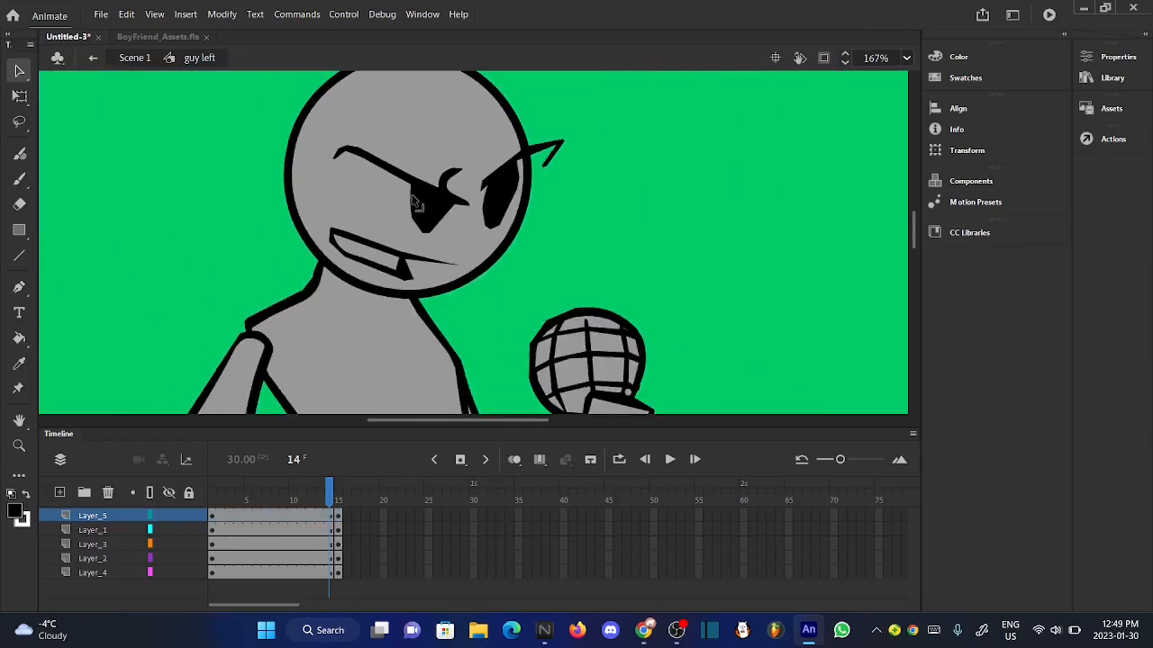
- Convert the Layer_5 face artwork to a graphic symbol named "left fae", look inside it and return to "guy left"
left_click(93, 516)
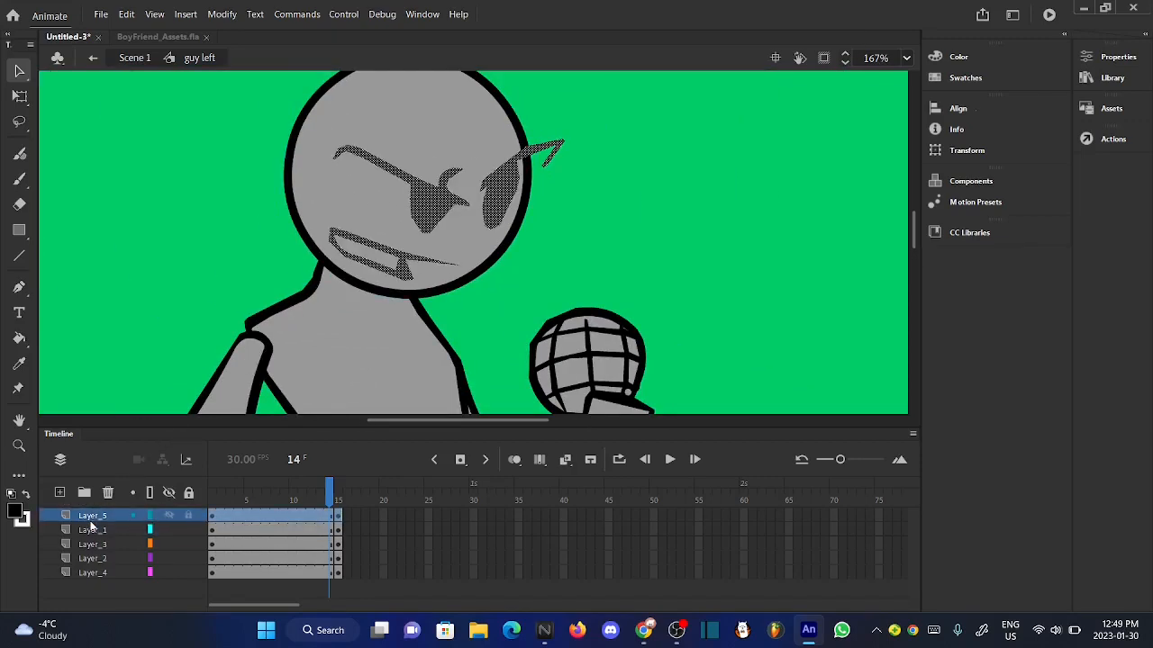
right_click(431, 210)
left_click(491, 581)
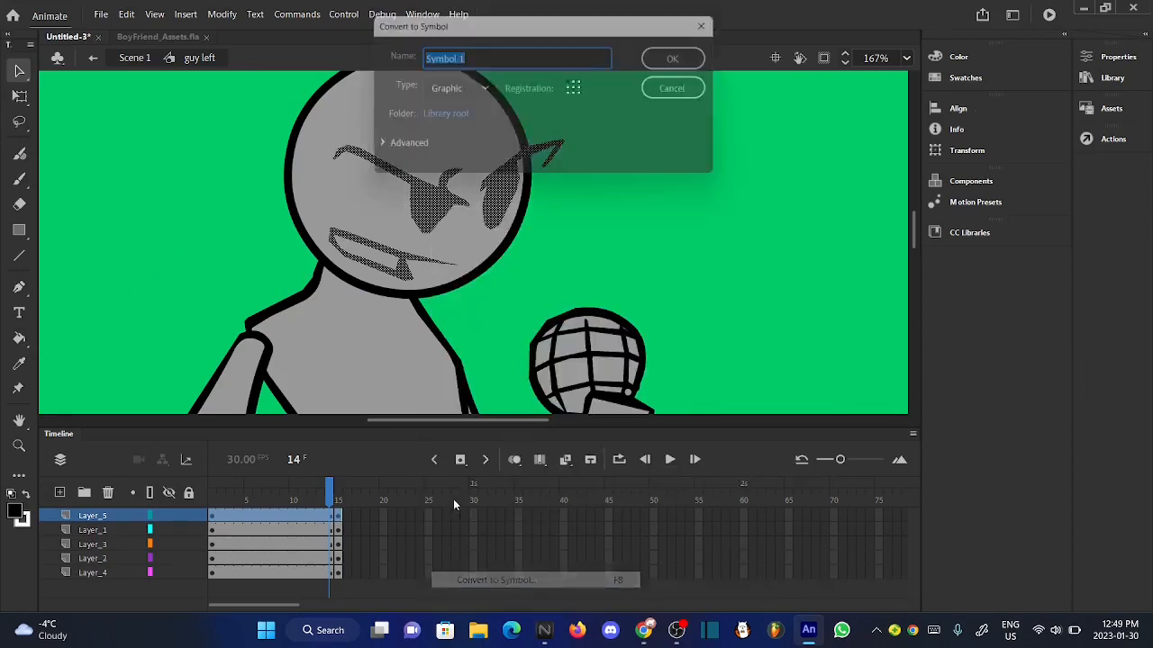
key("BackSpace")
type("lef")
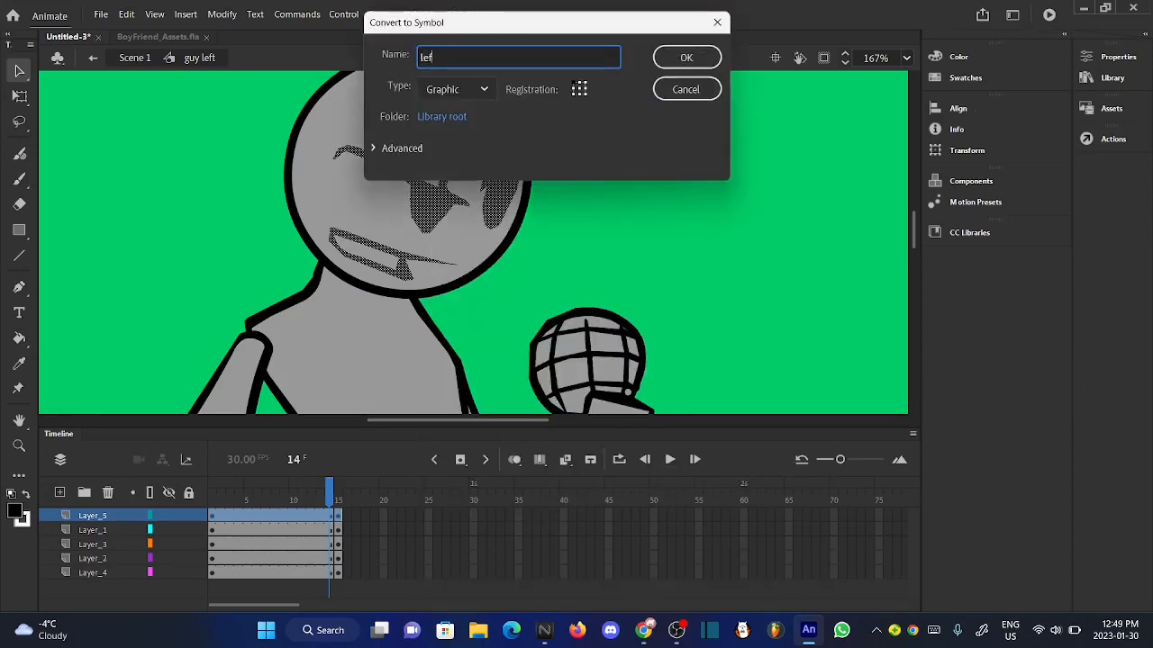
type("t faec")
left_click(683, 57)
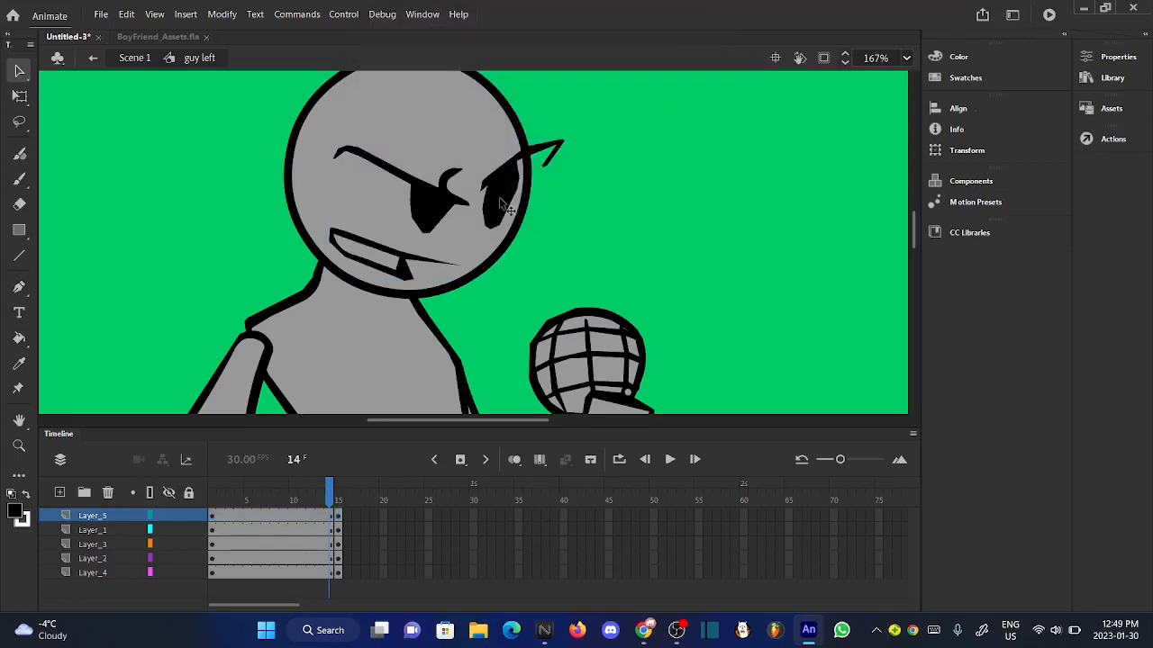
double_click(502, 200)
left_click(199, 58)
- Remove frame 15 from all five layers of "guy left" and play the symbol's animation
scroll(519, 154, "up", 2)
scroll(520, 155, "down", 3)
left_click_drag(324, 500, 361, 498)
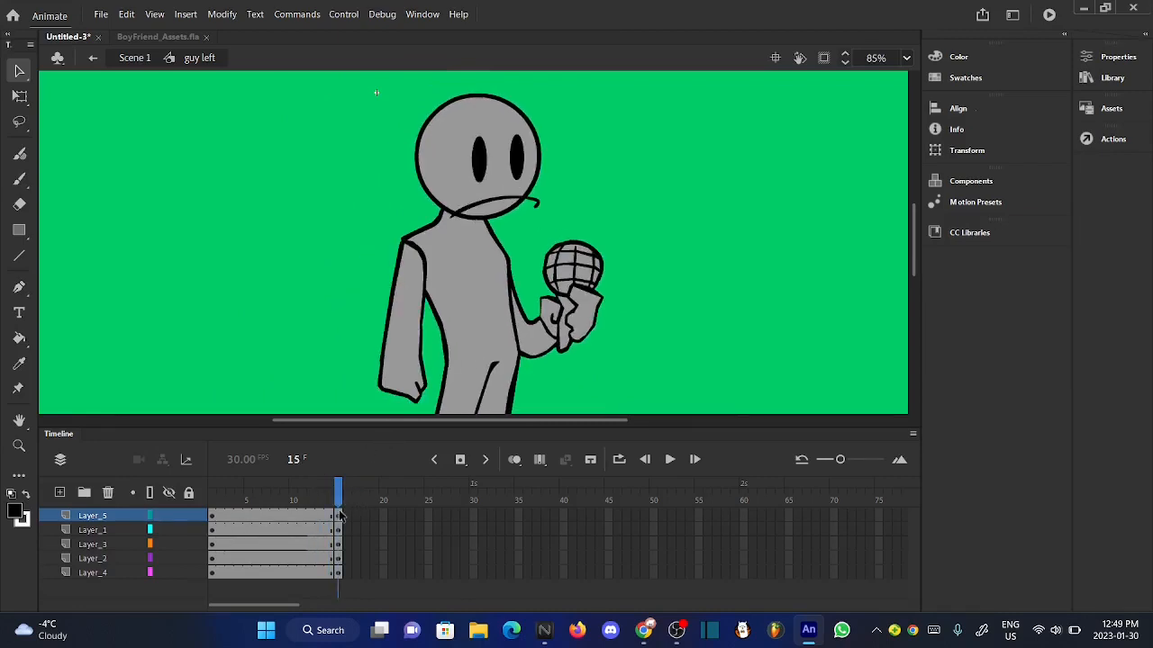
right_click(337, 573)
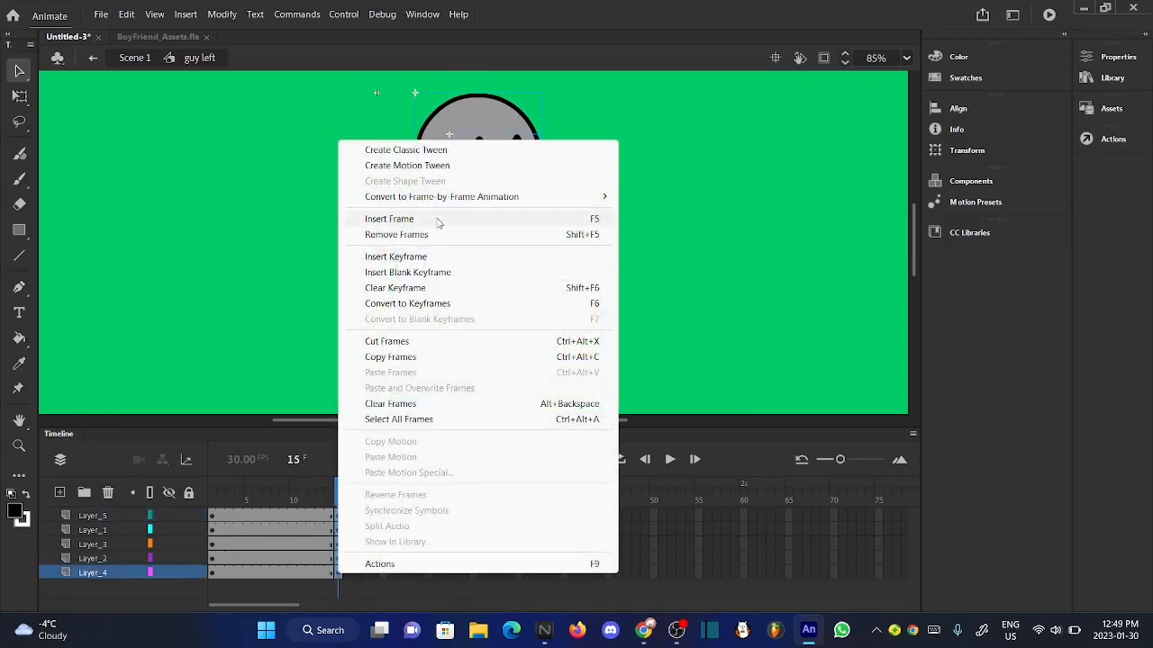
left_click(378, 231)
left_click(669, 460)
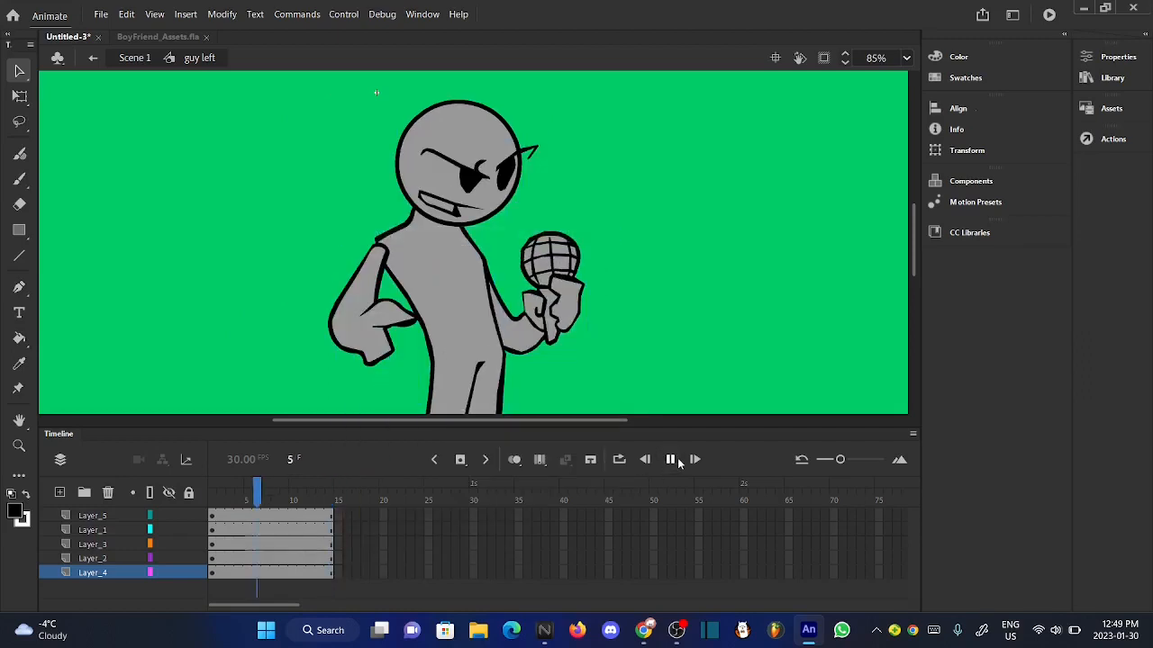
- Return to Scene 1, open the "guy down" symbol at frame 30 for editing and go to its frame 14
left_click(130, 58)
left_click(315, 135)
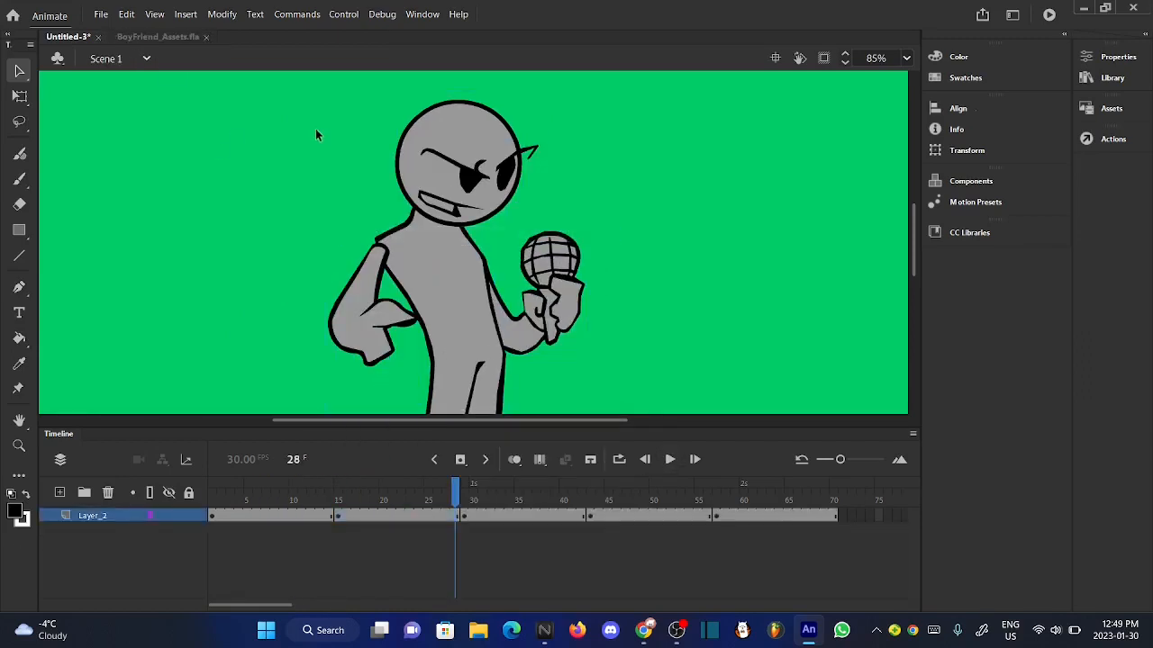
scroll(315, 135, "down", 1)
left_click_drag(455, 485, 474, 530)
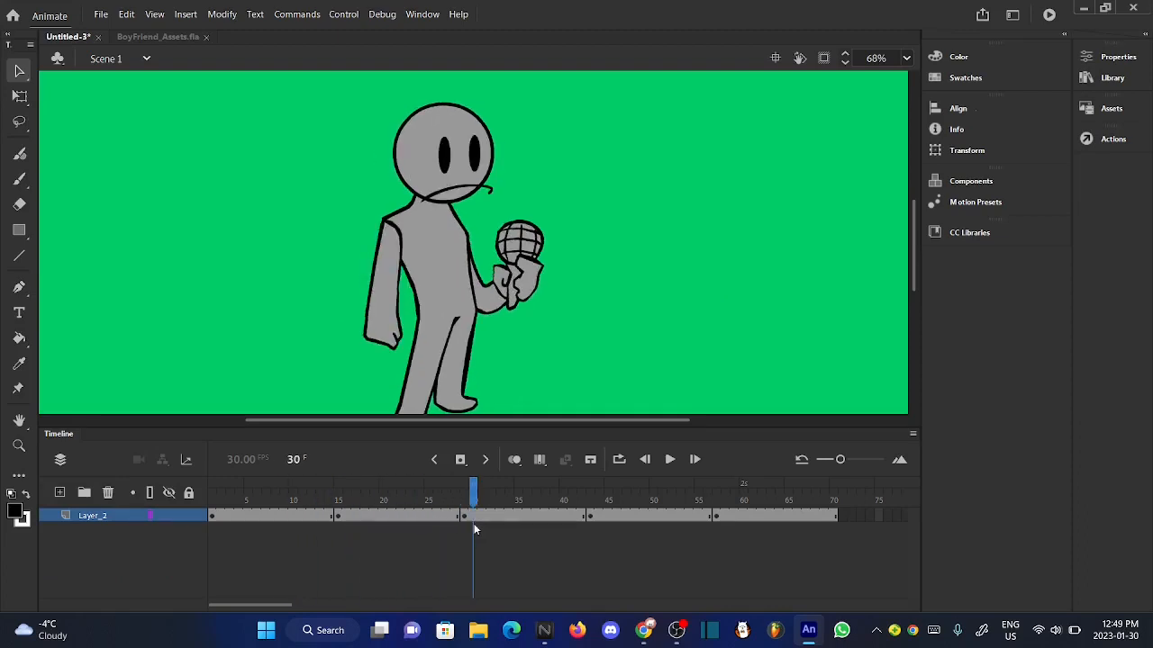
double_click(457, 405)
left_click_drag(327, 494, 331, 494)
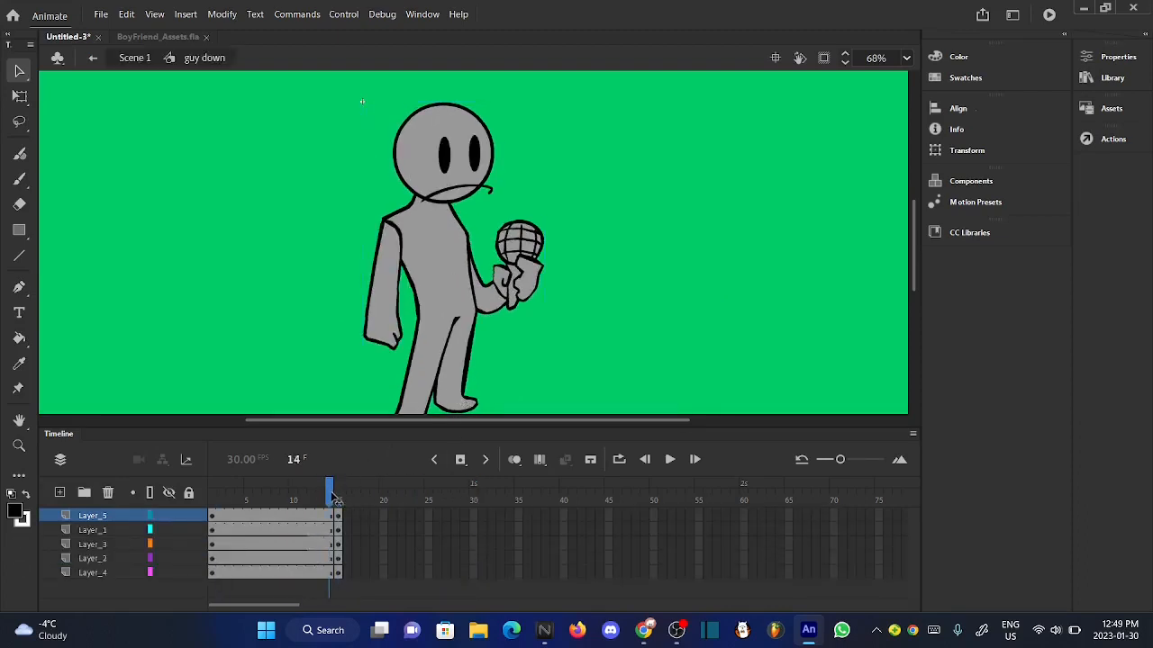
- Cut the face artwork on Layer_5 from the head at frame 14
right_click(445, 167)
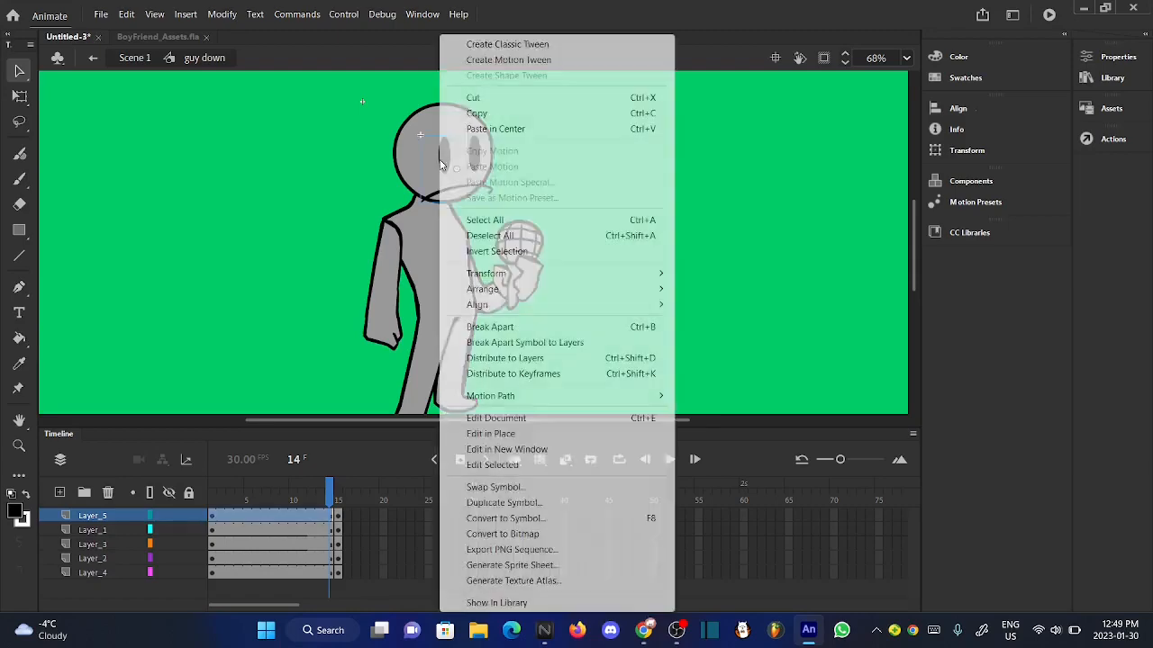
left_click(513, 99)
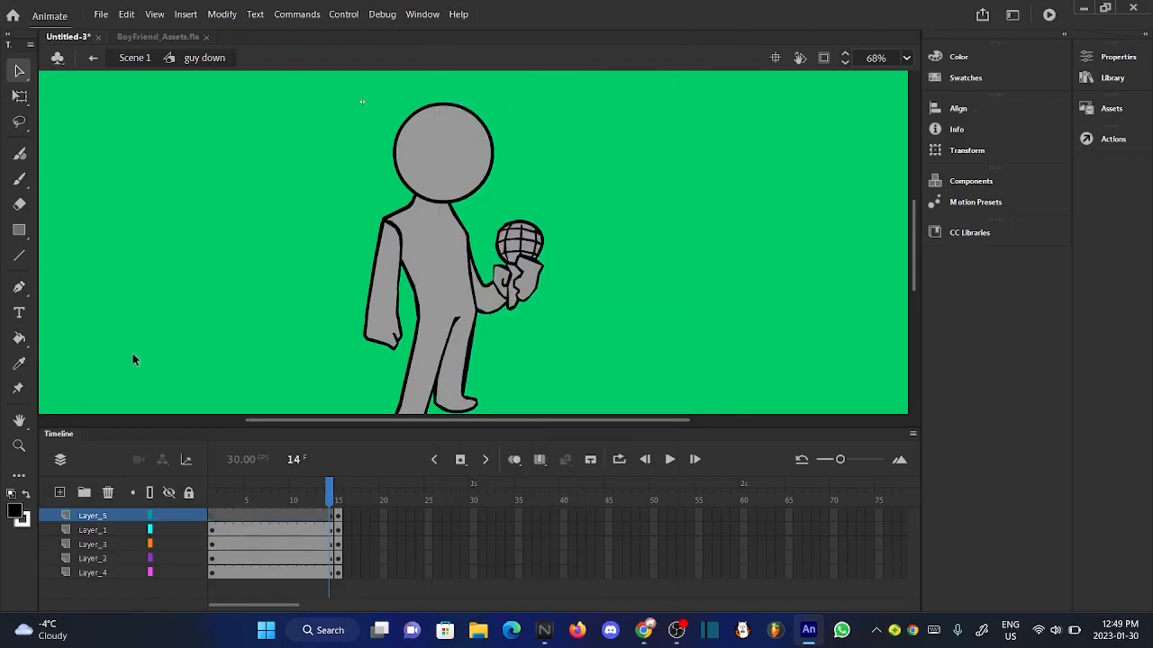
left_click(20, 179)
scroll(452, 157, "up", 3)
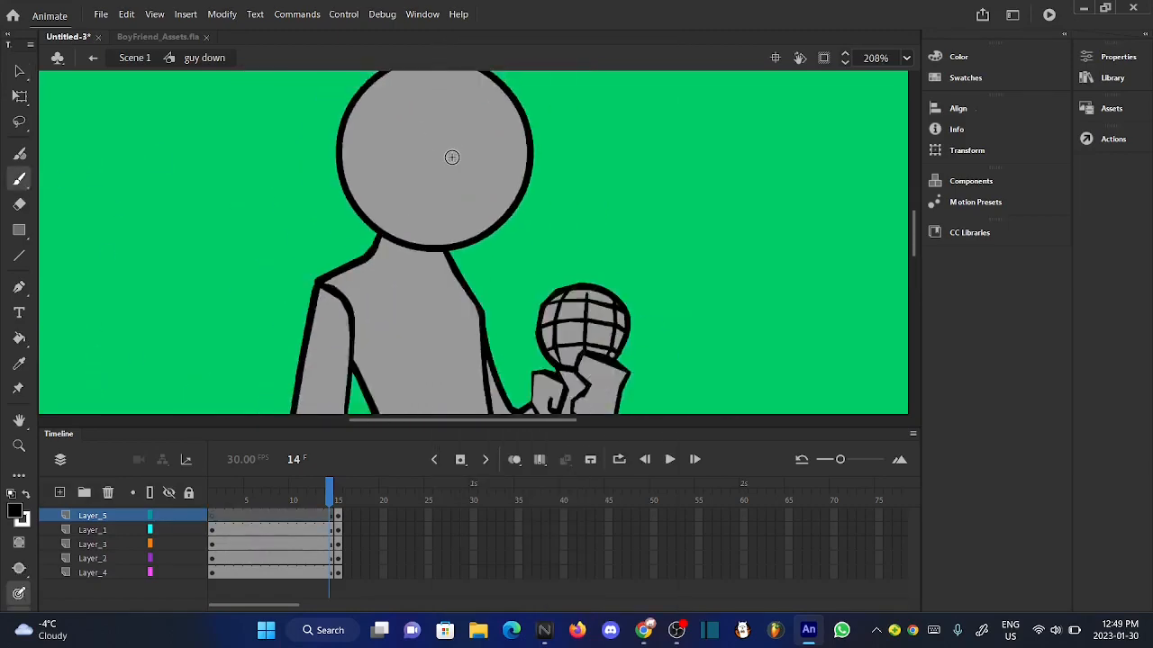
scroll(452, 157, "down", 4)
left_click(19, 71)
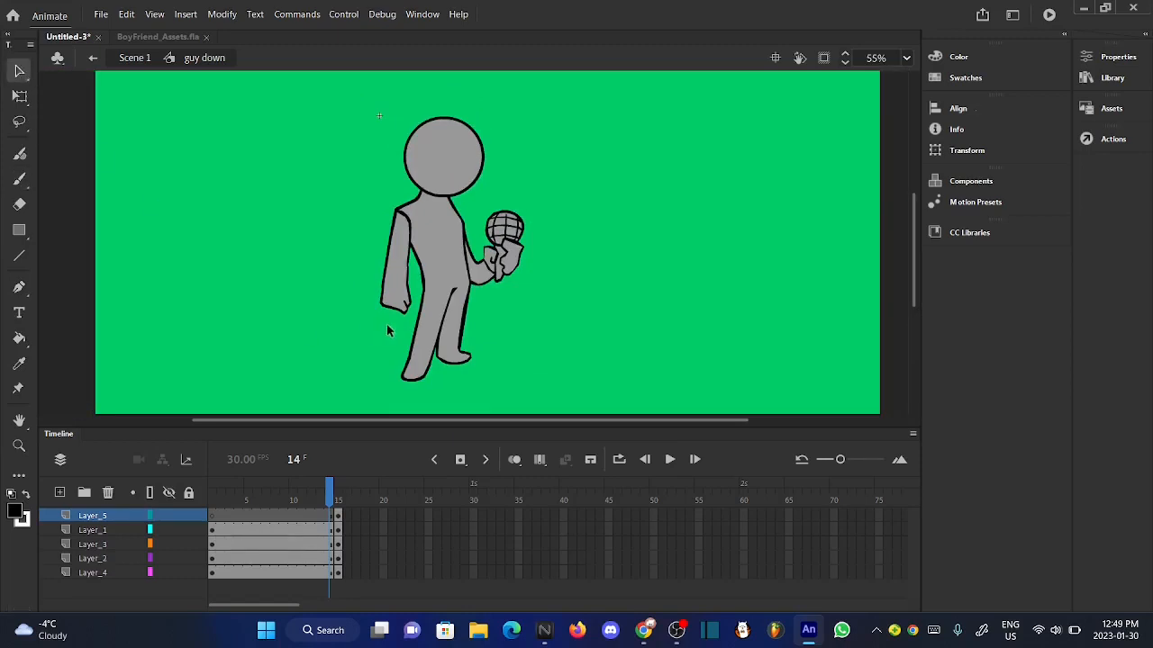
- Squash the Layer_2 body slightly by lowering its upper edge with Free Transform at frame 14
left_click(436, 326)
left_click(20, 96)
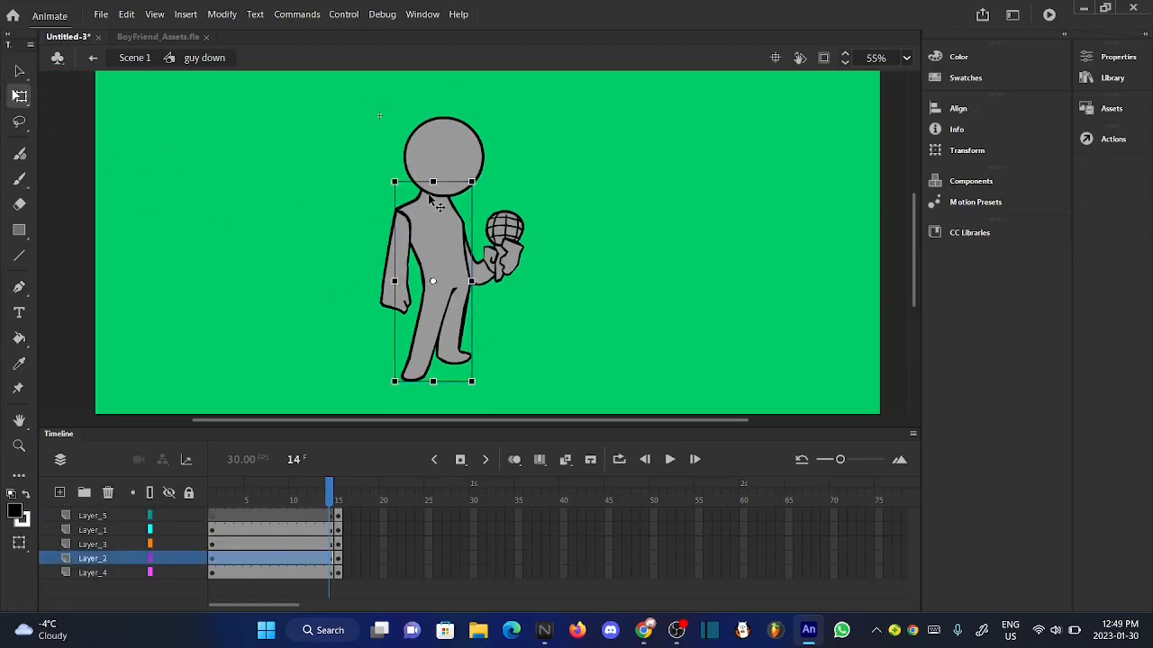
scroll(431, 195, "up", 5)
left_click(457, 129)
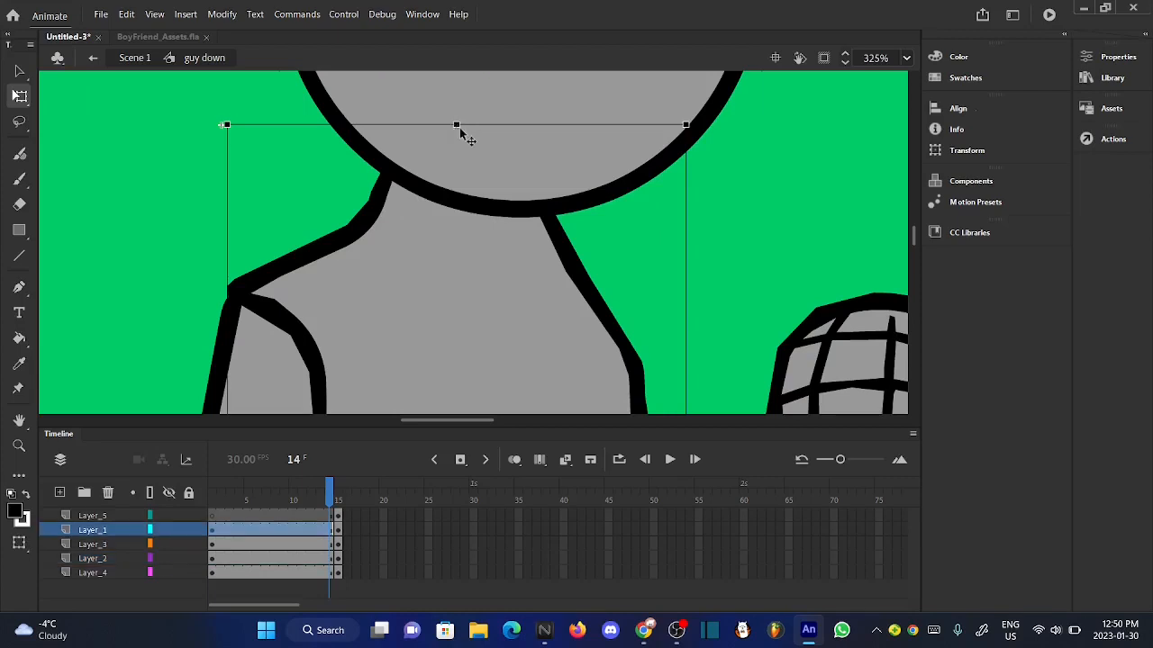
left_click(451, 288)
left_click_drag(456, 124, 456, 144)
scroll(455, 145, "down", 5)
scroll(455, 145, "down", 2)
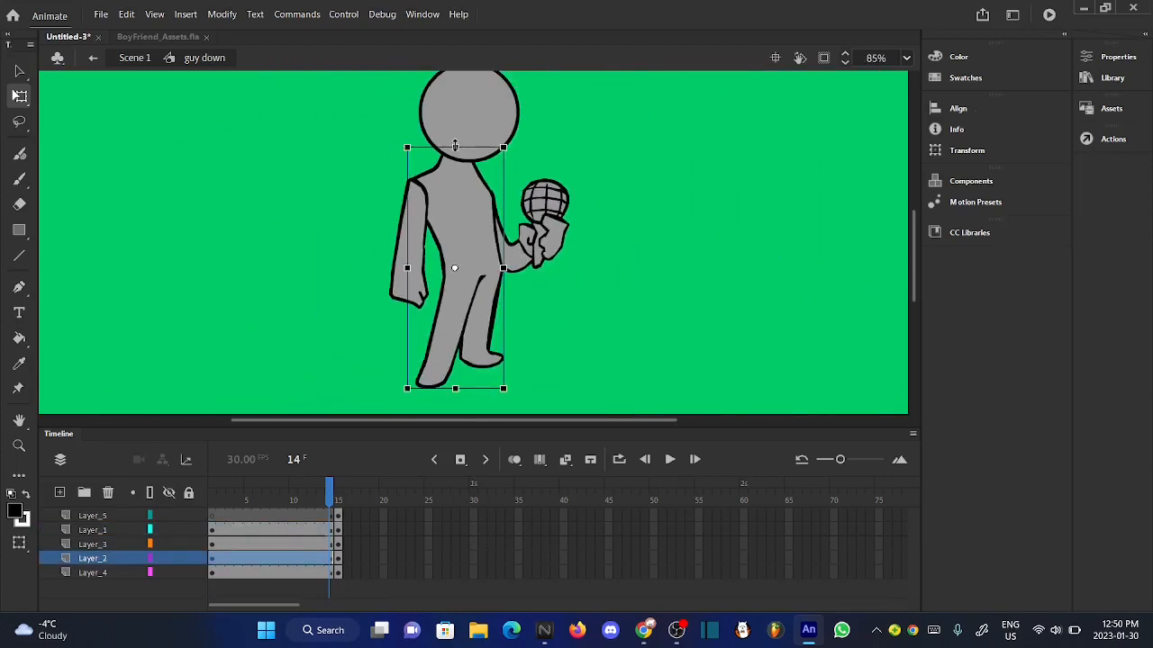
- Widen the Layer_2 body slightly in two small horizontal stretches with Free Transform
scroll(506, 290, "up", 7)
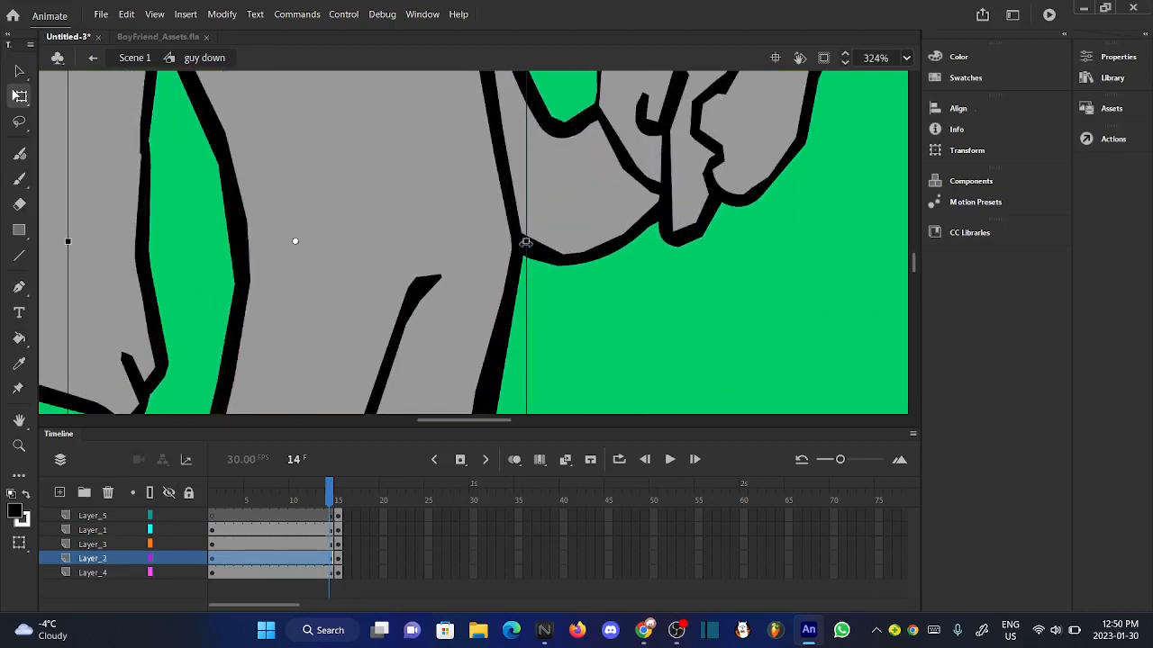
left_click_drag(530, 242, 534, 242)
scroll(533, 243, "down", 4)
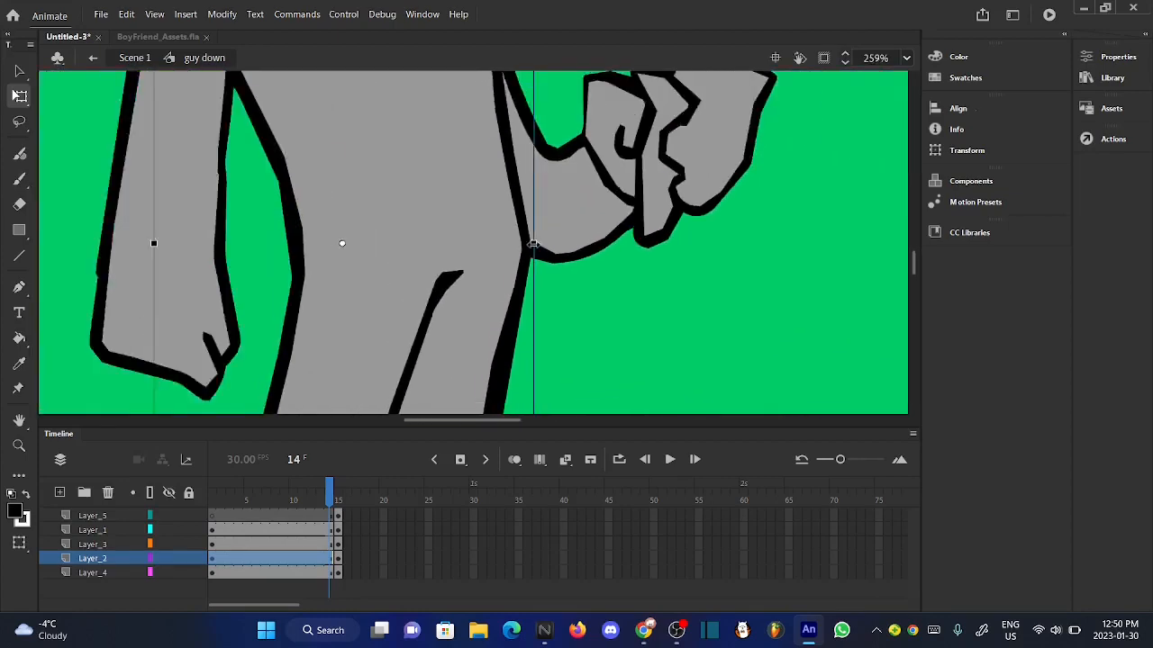
scroll(533, 245, "up", 6)
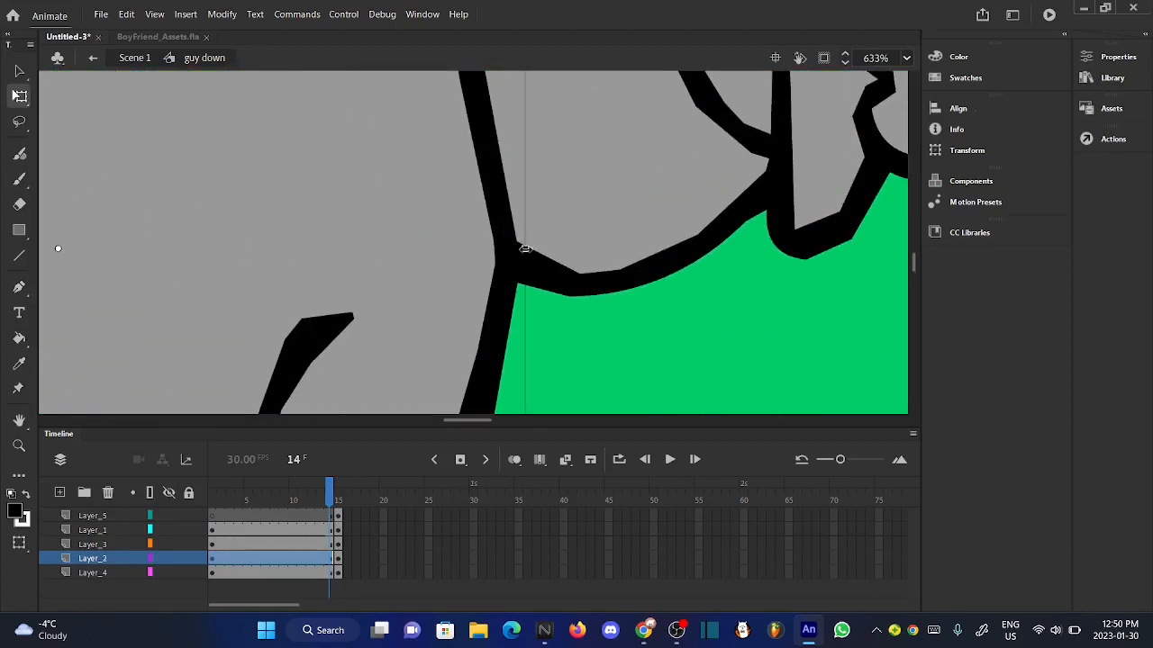
left_click_drag(525, 249, 528, 249)
scroll(528, 250, "down", 8)
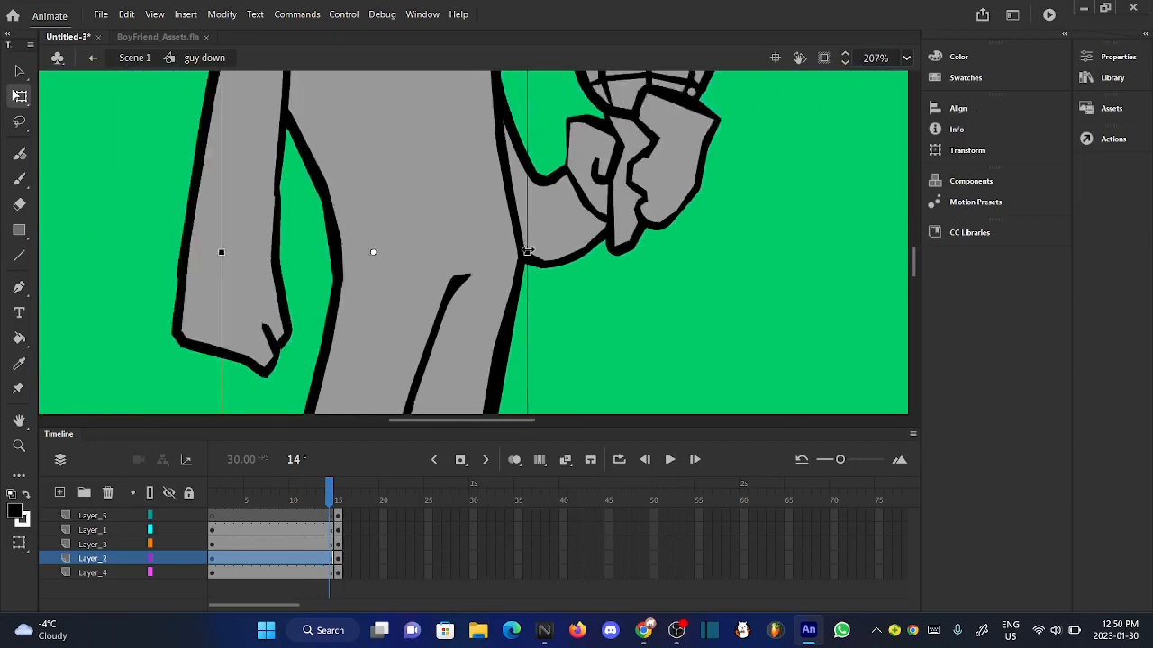
- Turn on onion skinning and move the squashed body down until its feet meet the ghosted feet
left_click(513, 461)
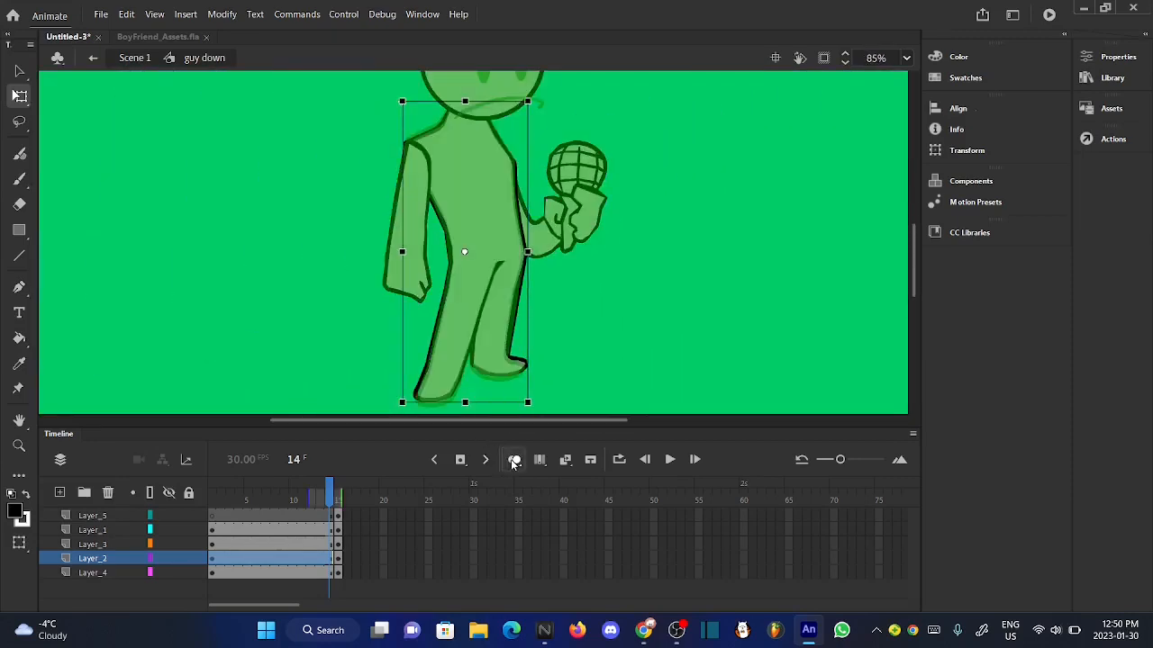
scroll(429, 411, "up", 6)
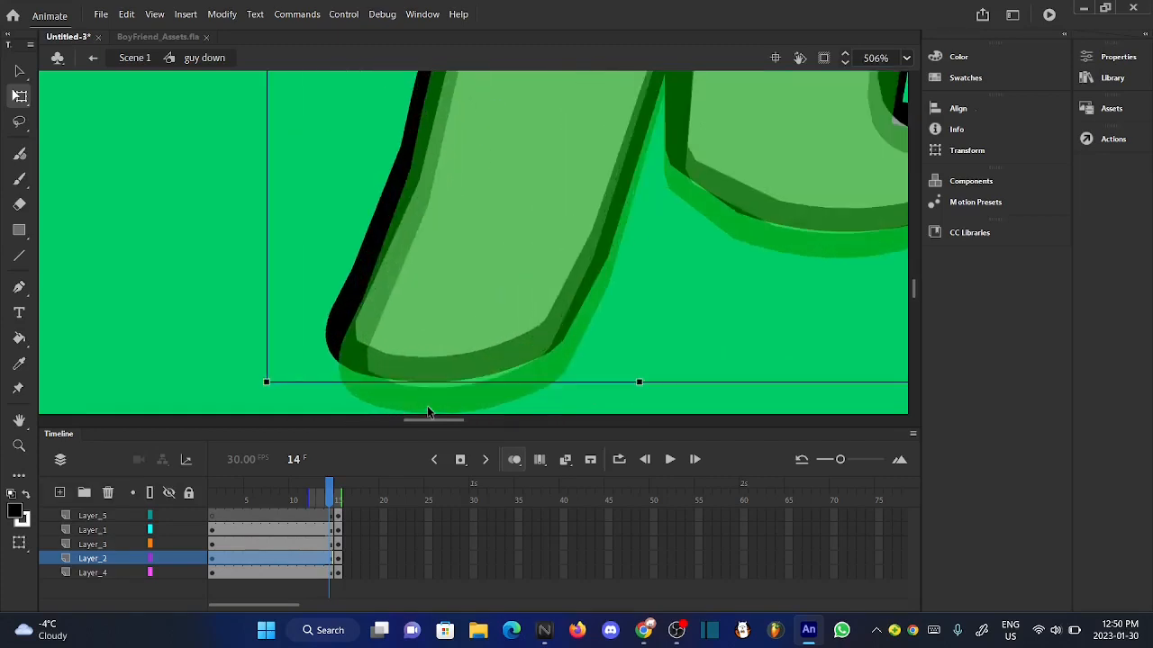
scroll(458, 257, "down", 3)
scroll(478, 307, "up", 3)
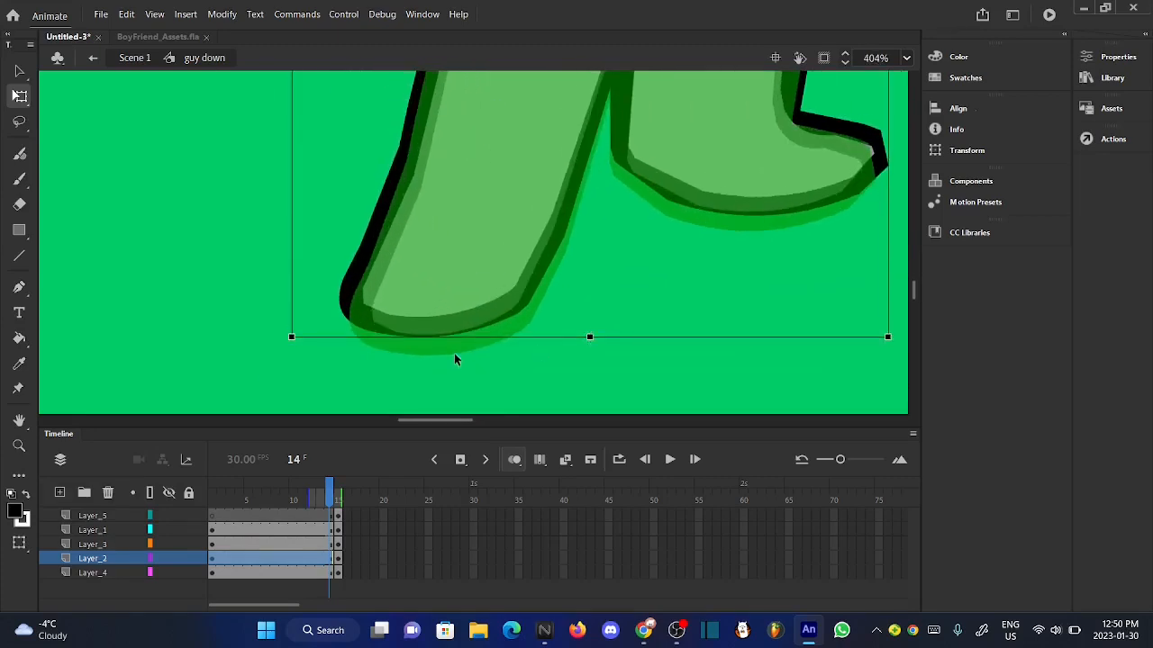
scroll(418, 349, "up", 5)
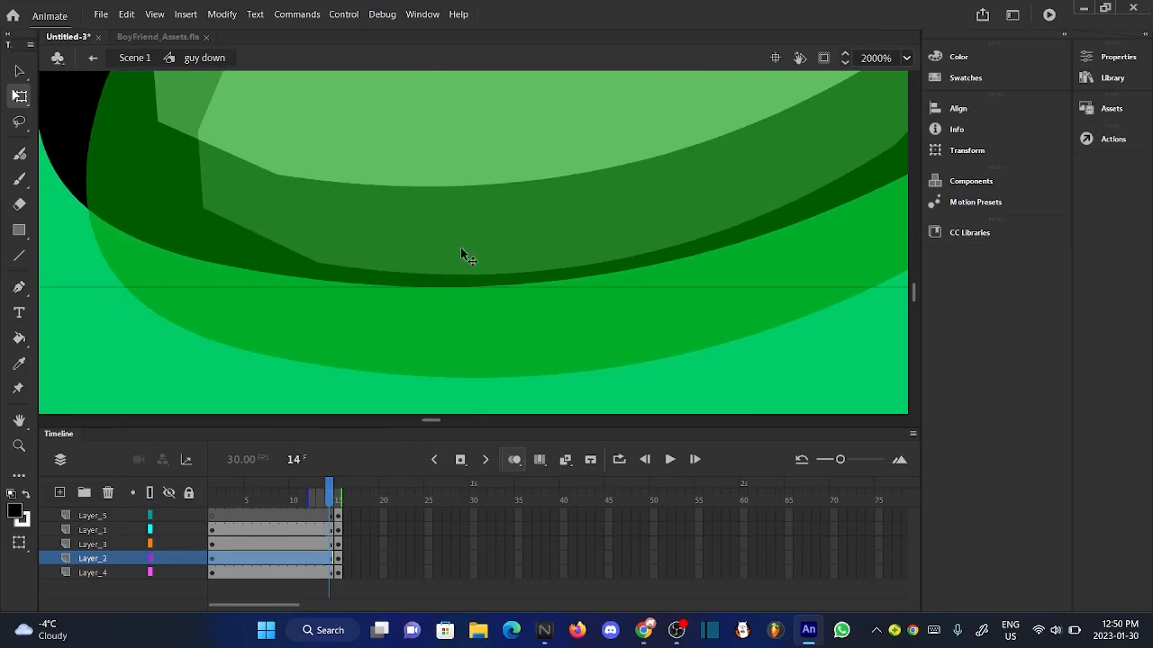
left_click_drag(460, 252, 460, 335)
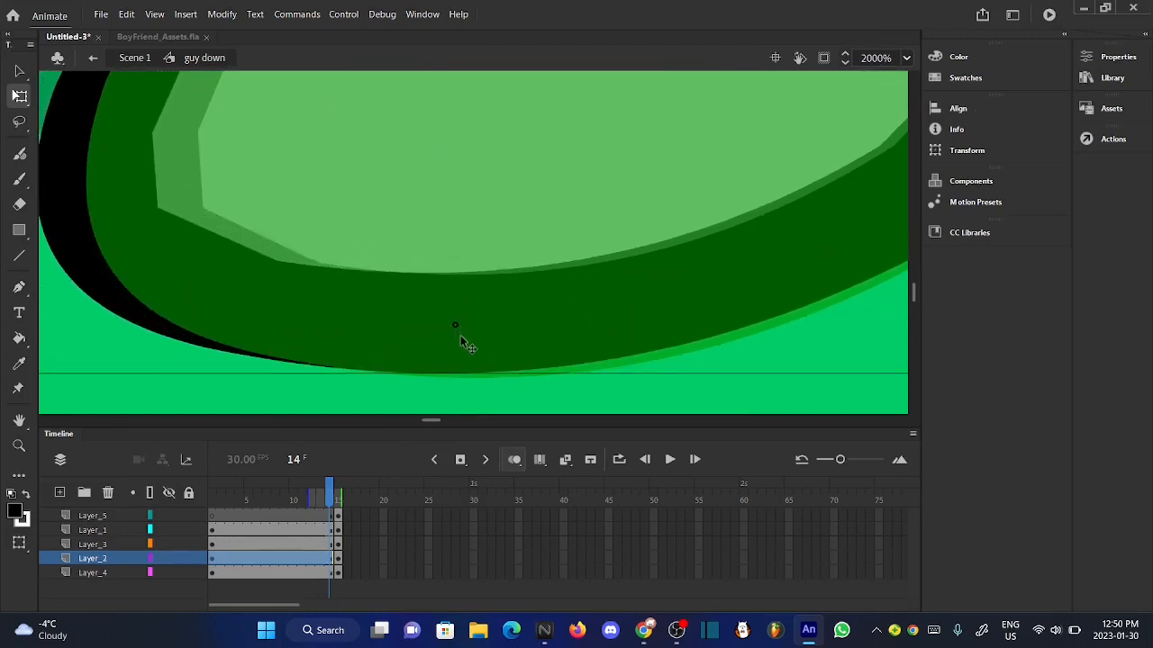
- Nudge the body down in three small increments to match the ghosted foot outline, and turn off onion skinning
left_click(17, 71)
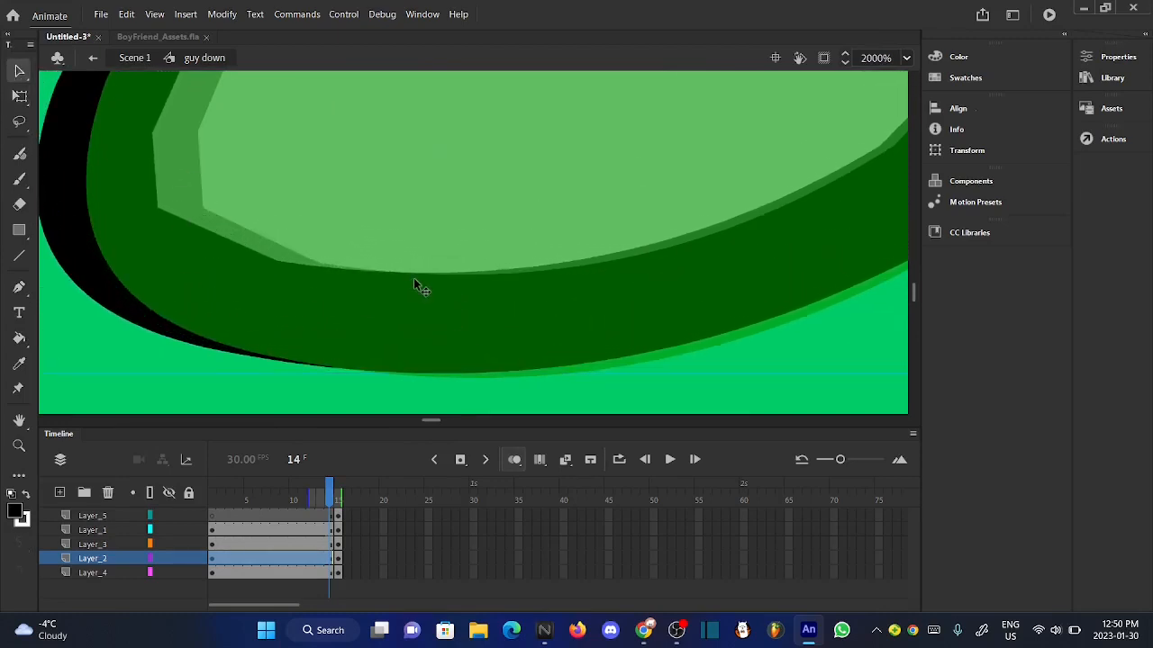
key("Down")
key("Down")
key("Down")
key("Down")
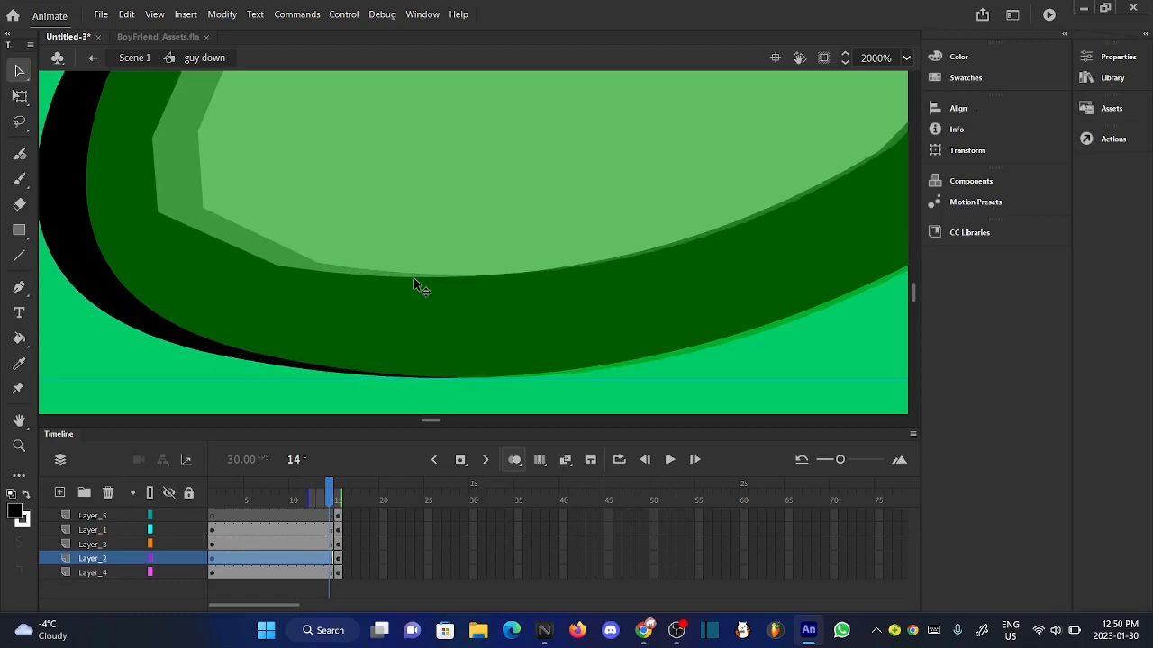
left_click(420, 406)
scroll(420, 409, "down", 15)
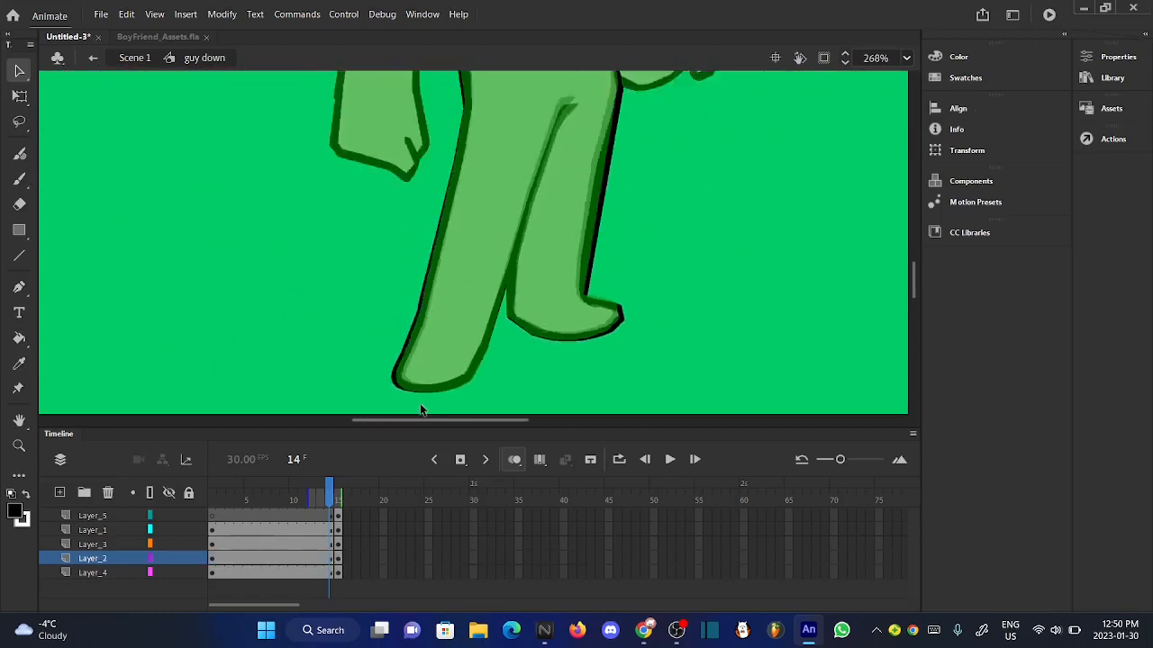
left_click(521, 461)
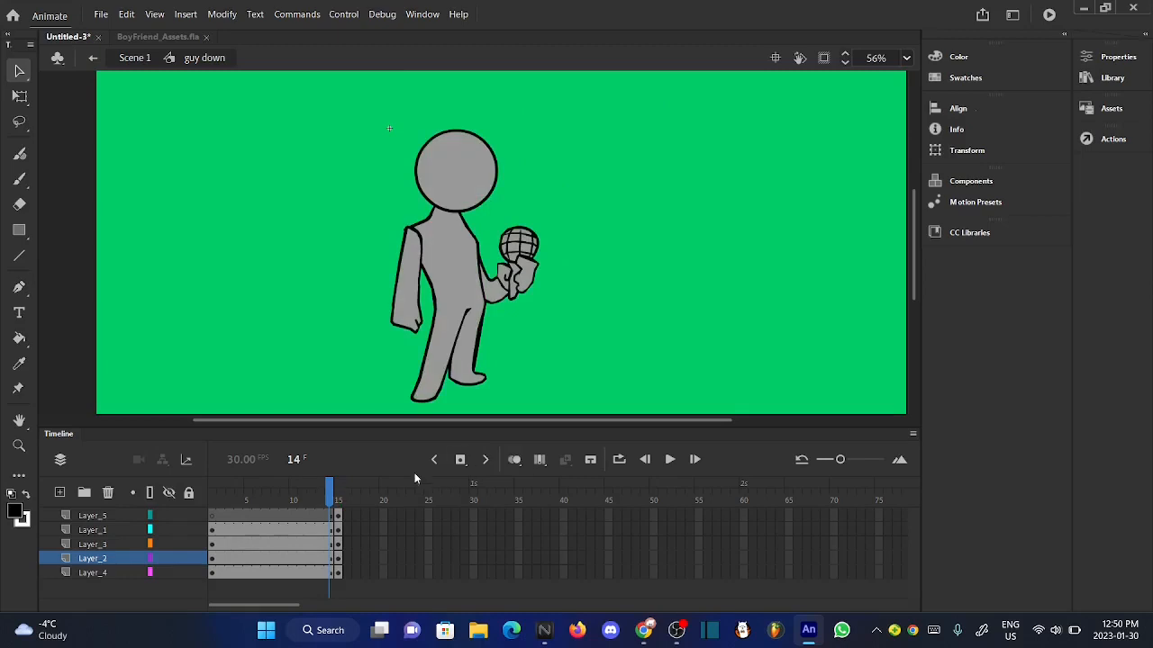
- Compare the body and hanging arm between frames 13 and 14 of "guy down"
left_click_drag(330, 492, 333, 493)
left_click(412, 308)
scroll(435, 247, "up", 3)
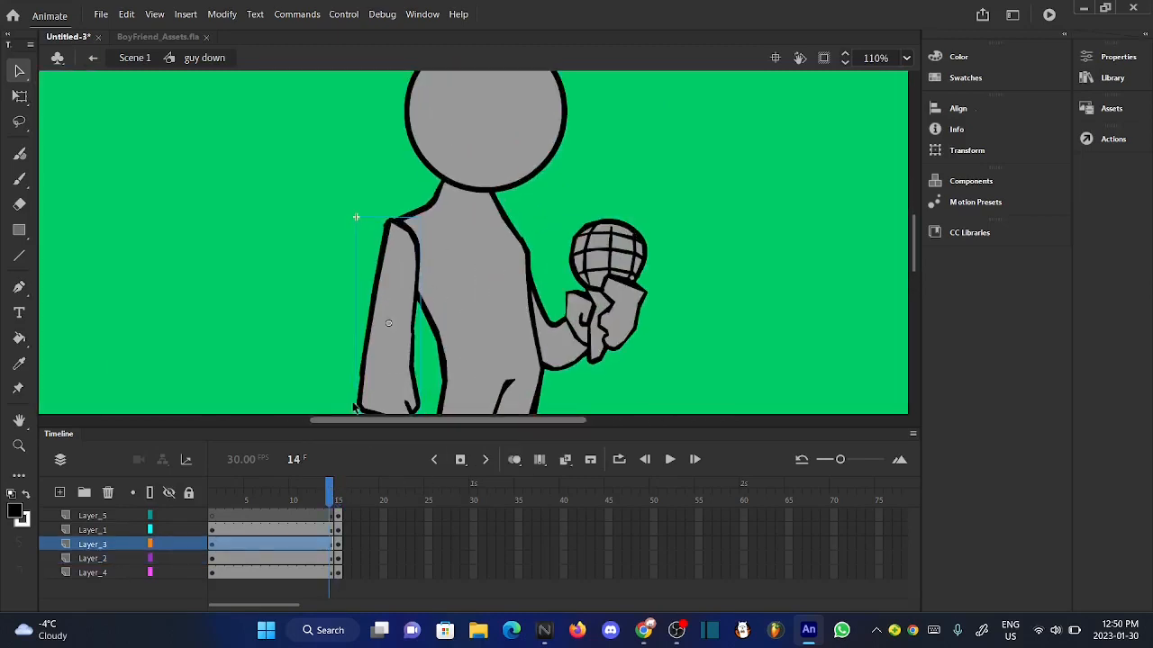
scroll(467, 209, "down", 3)
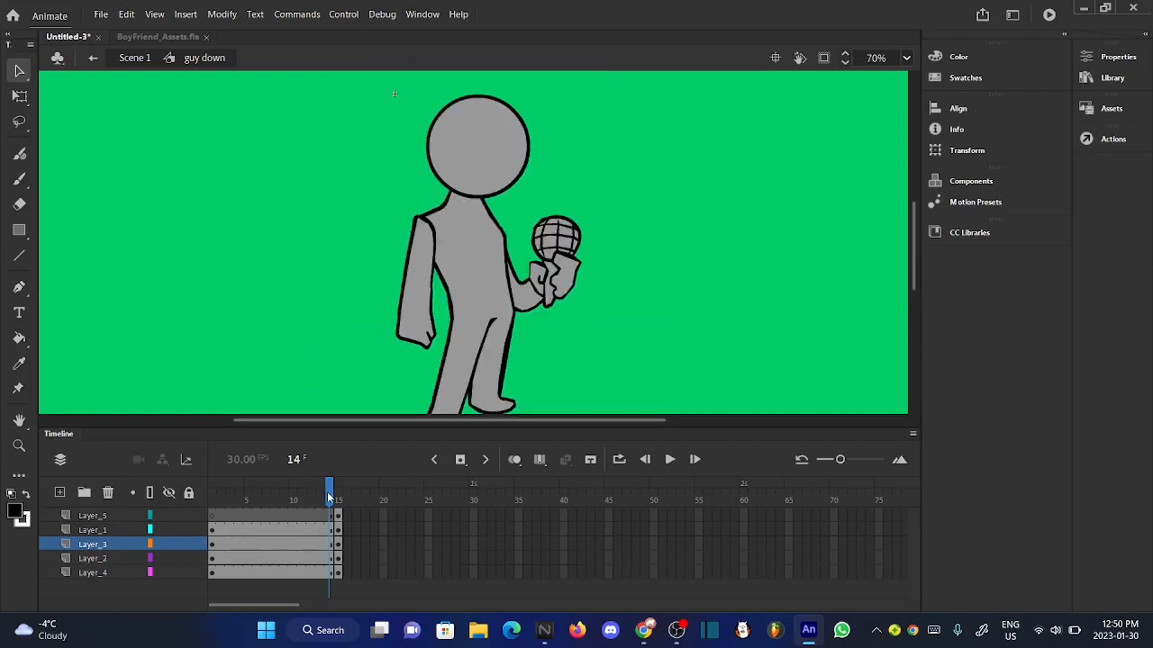
left_click_drag(329, 498, 320, 499)
left_click(493, 336)
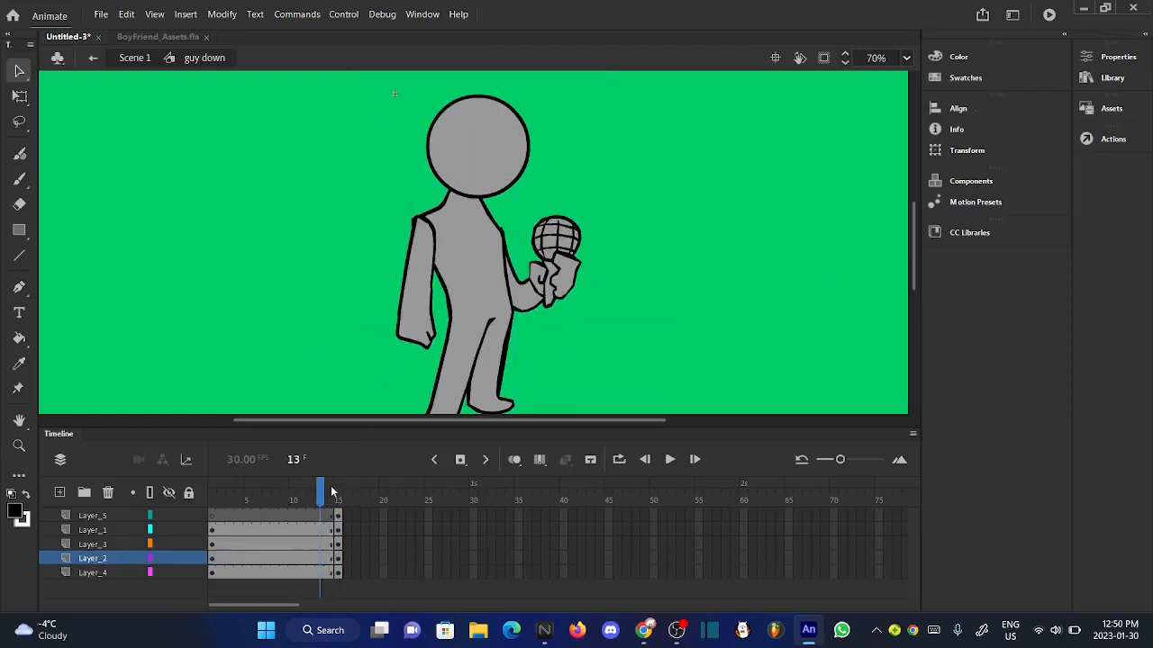
left_click_drag(331, 493, 319, 494)
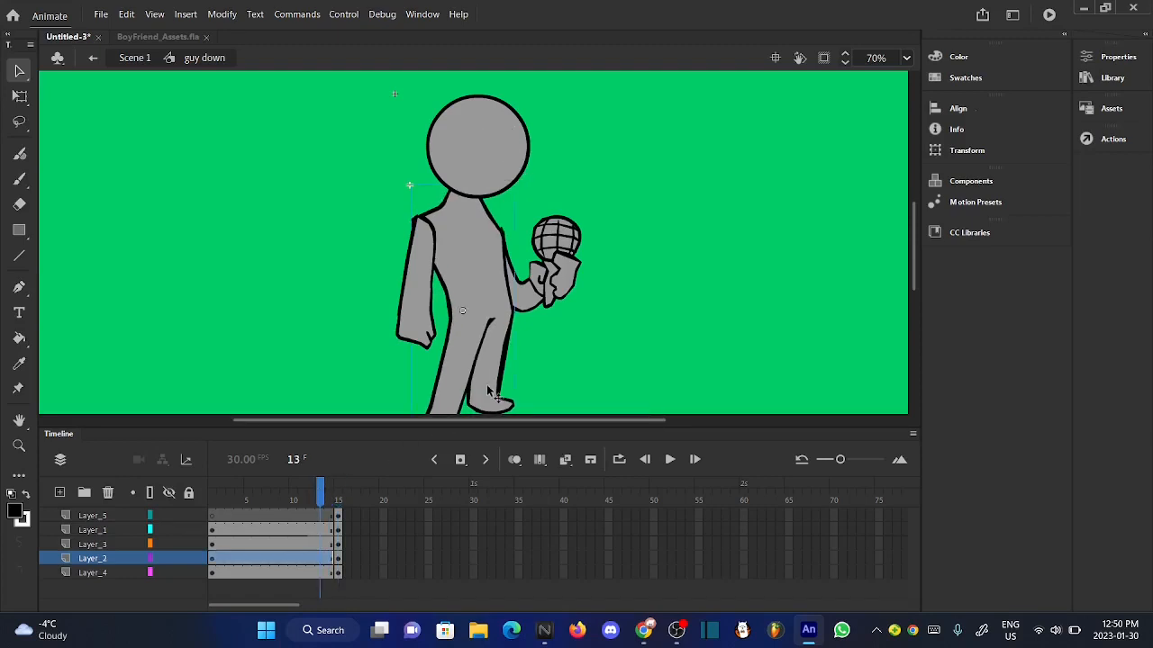
left_click(572, 385)
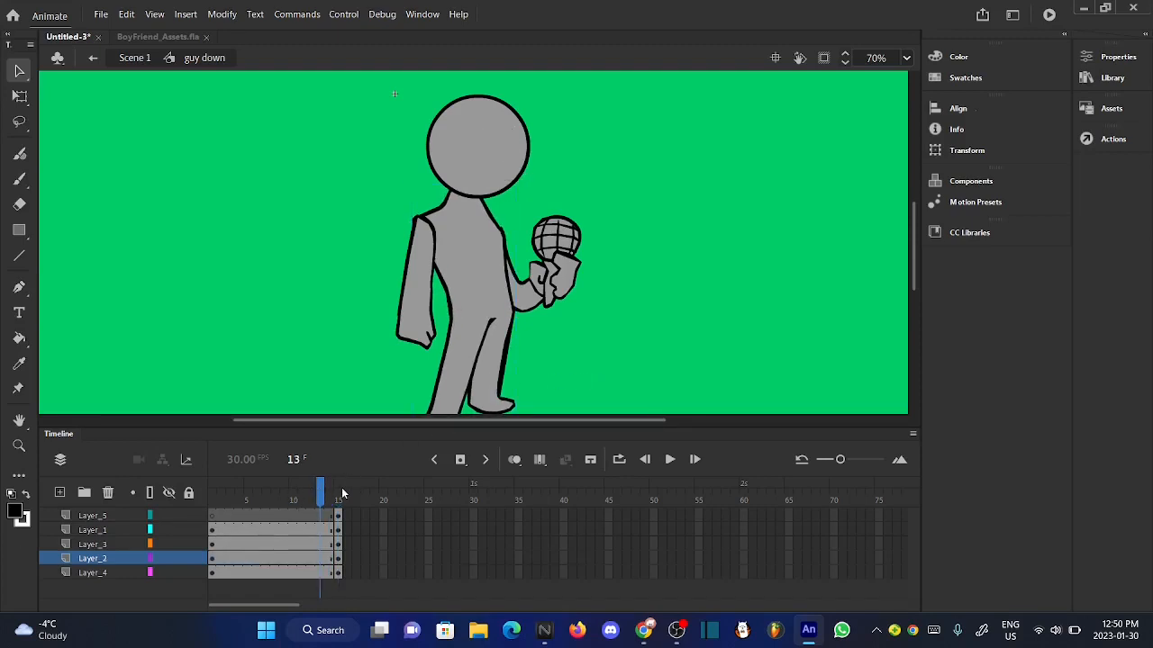
- Rotate the Layer_1 head slightly clockwise with Free Transform at frame 14
left_click_drag(342, 493, 329, 494)
left_click(486, 144)
scroll(485, 144, "down", 1)
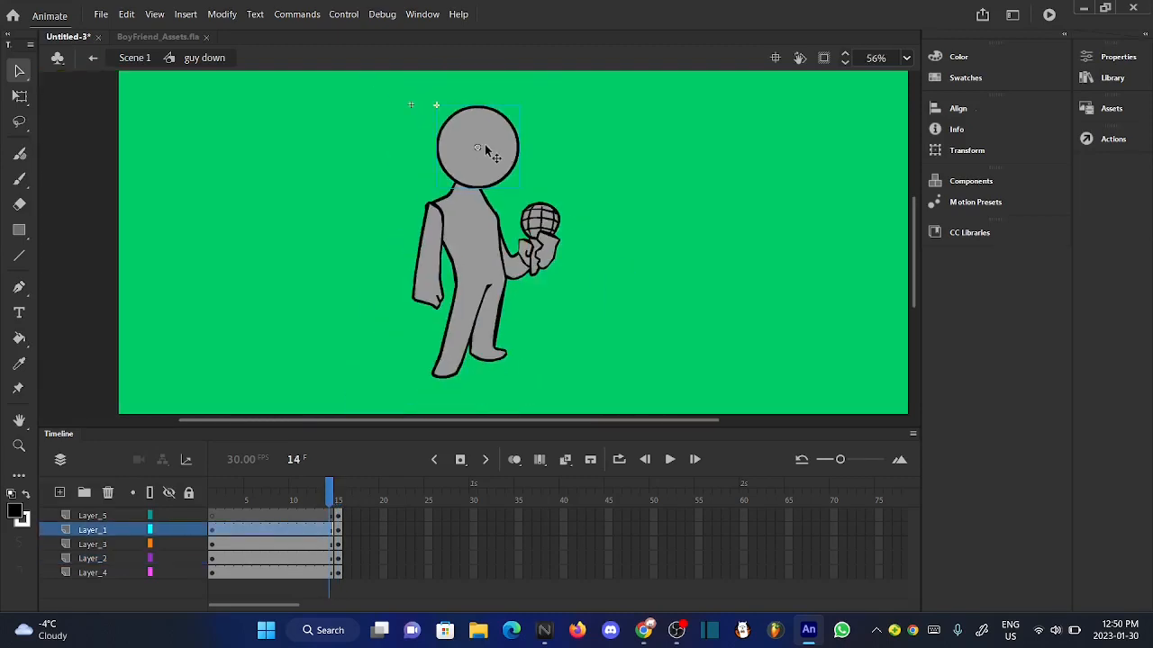
left_click(20, 97)
scroll(498, 106, "up", 4)
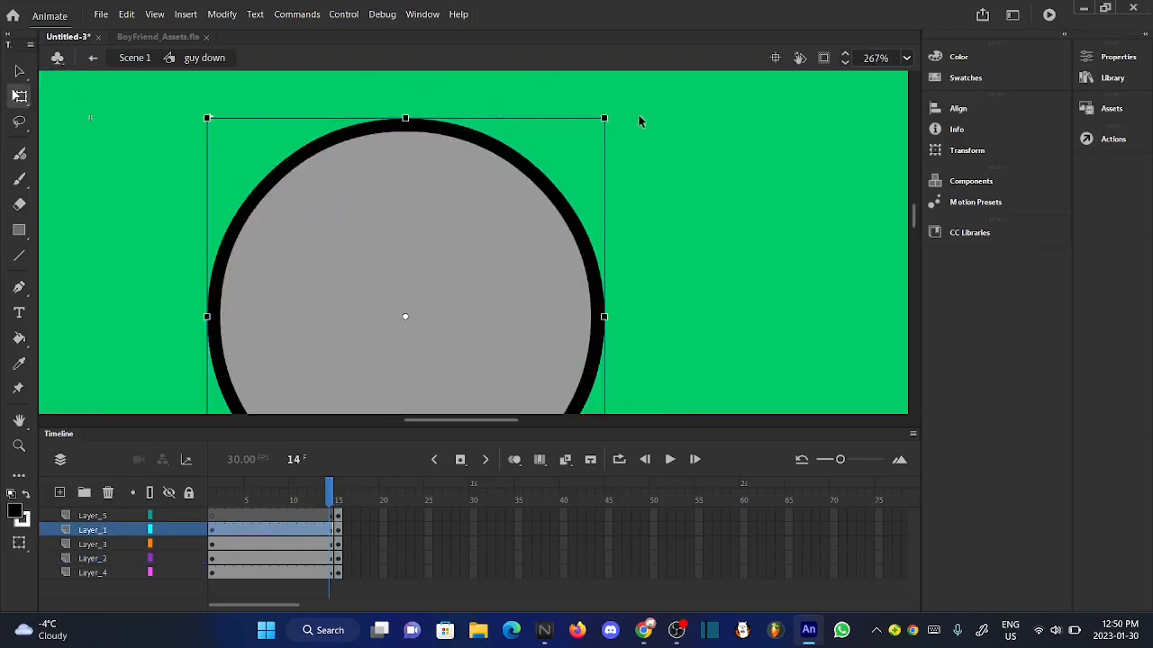
left_click_drag(612, 123, 618, 128)
scroll(401, 125, "down", 4)
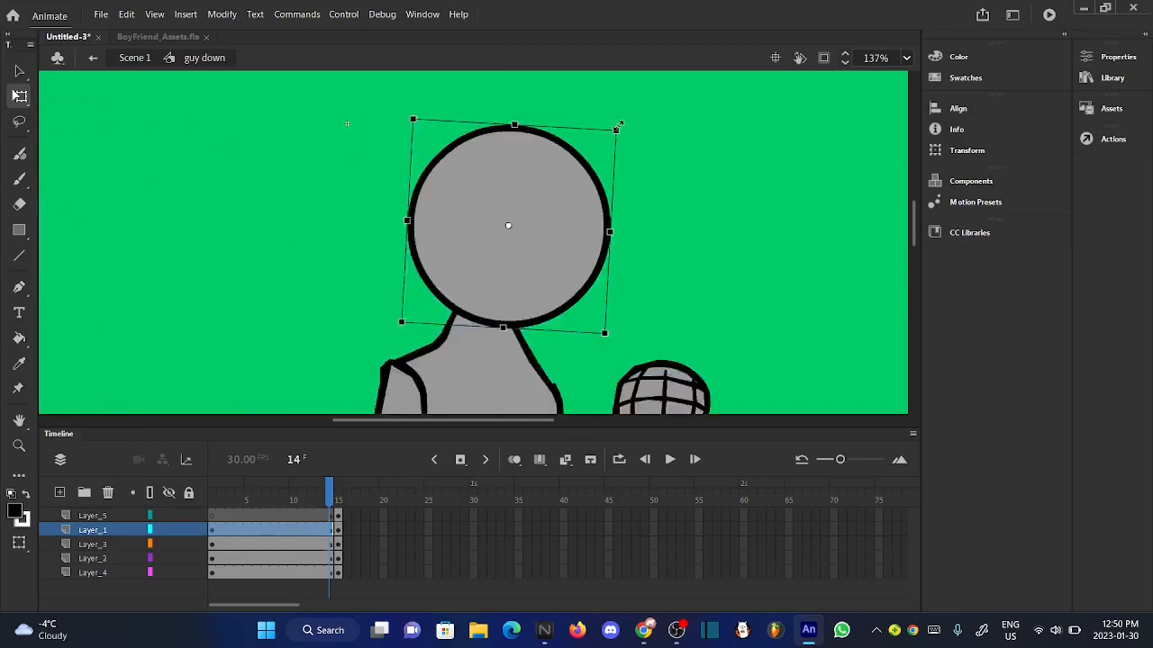
- Move the head down and slightly right onto the neck, and check the pose at frame 14
scroll(504, 291, "up", 2)
left_click_drag(504, 291, 552, 293)
scroll(507, 255, "up", 2)
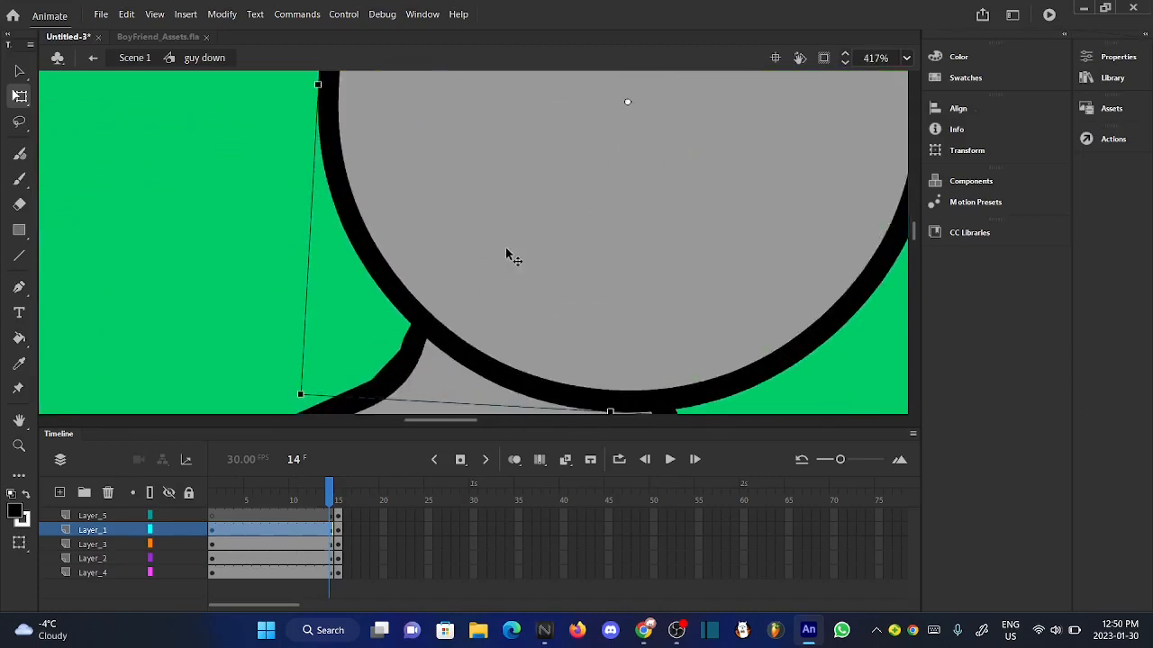
scroll(507, 255, "down", 4)
left_click(427, 305)
left_click_drag(344, 484, 326, 494)
- Rotate the microphone hand on Layer_4 slightly counterclockwise at frame 14 with Free Transform
left_click(459, 407)
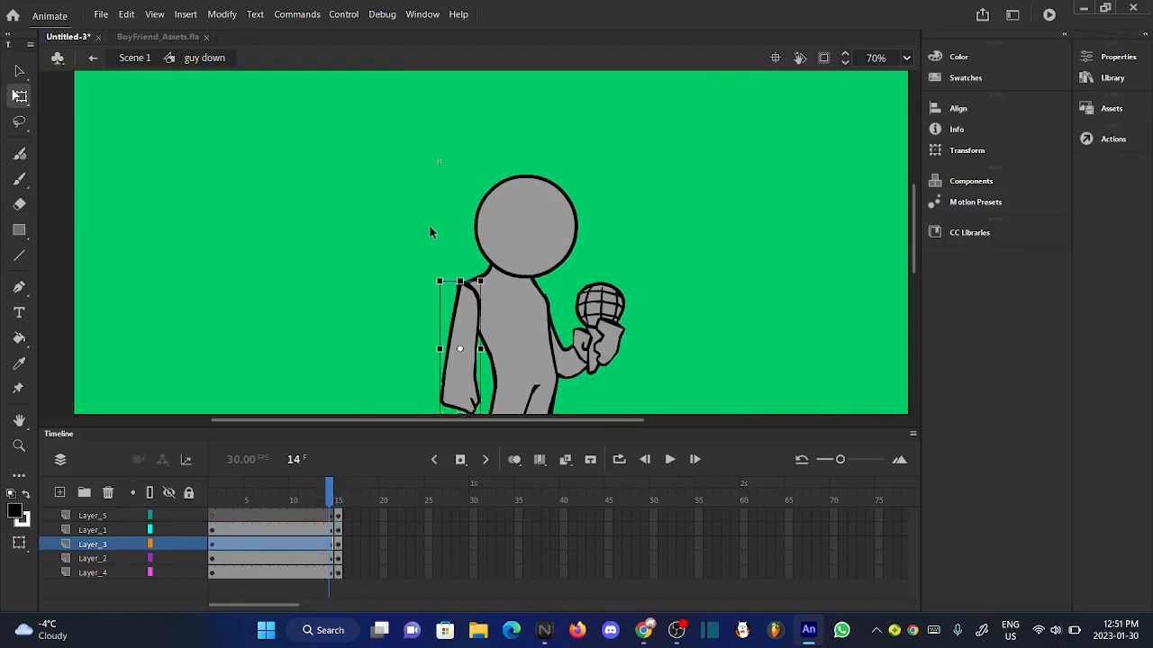
scroll(430, 226, "up", 1)
scroll(430, 226, "down", 2)
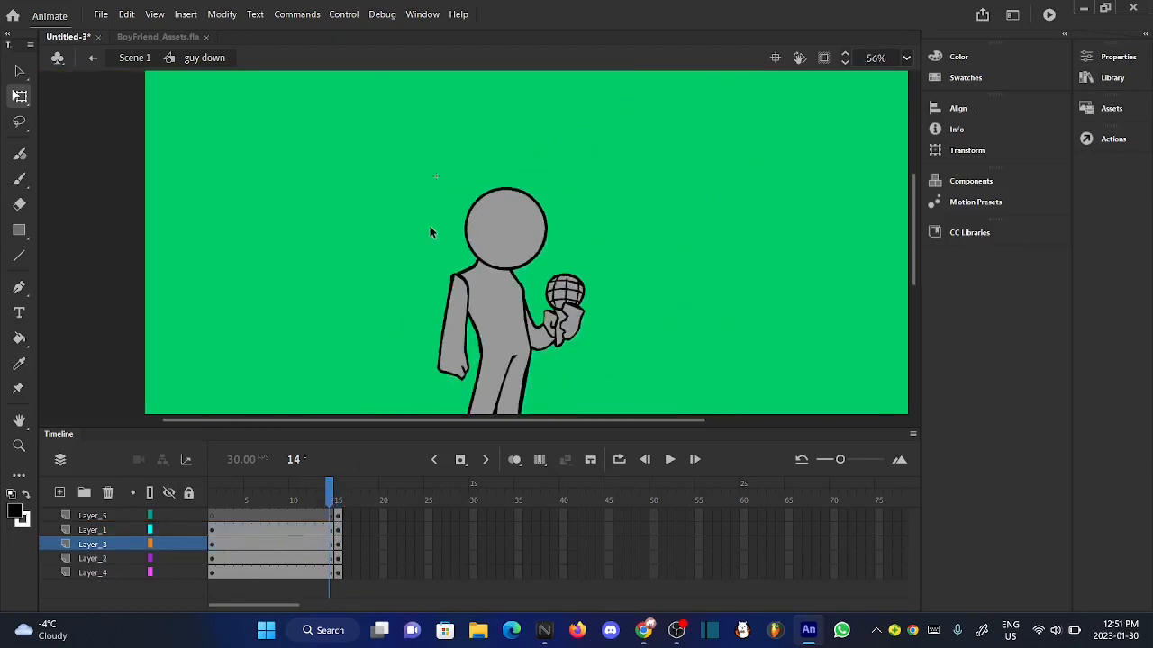
left_click(566, 332)
scroll(570, 306, "up", 5)
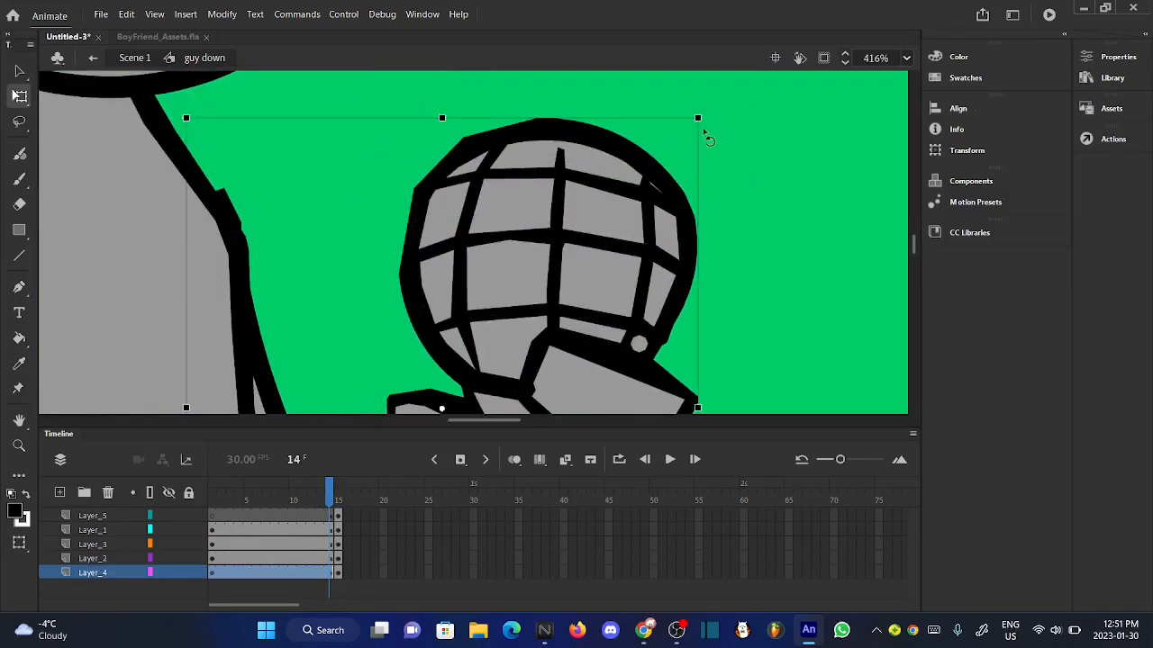
left_click_drag(711, 126, 686, 103)
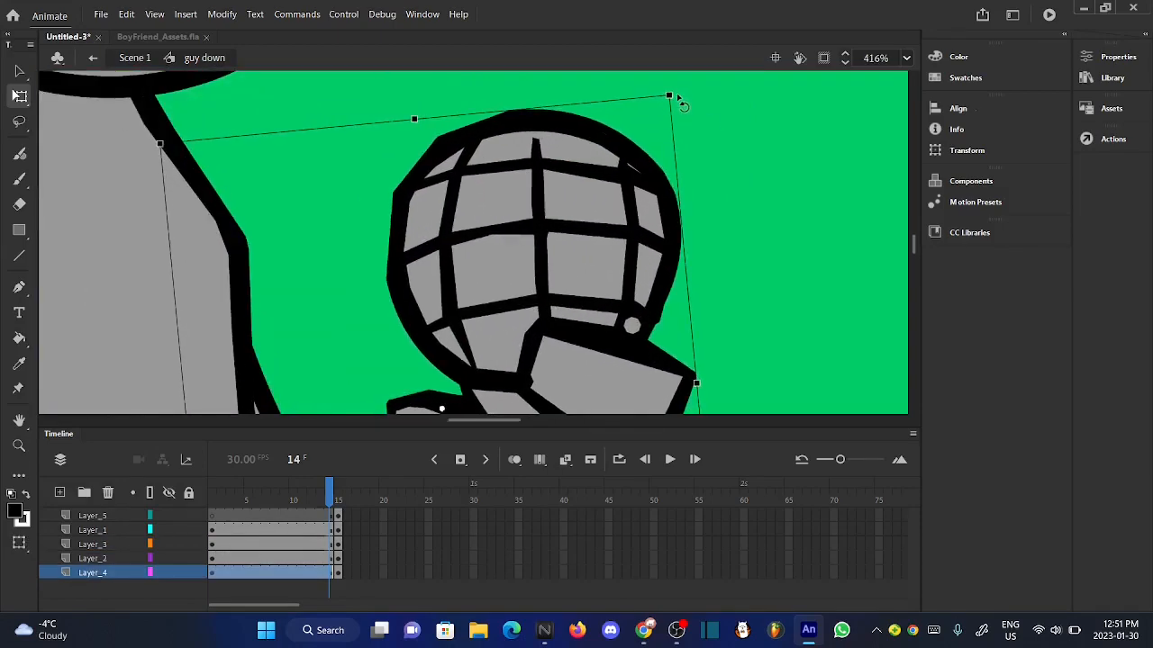
- Nudge the microphone hand three increments right and three up to line it up with the forearm, and deselect it
scroll(683, 104, "up", 2)
scroll(683, 104, "down", 5)
key("Right")
key("Right")
key("Right")
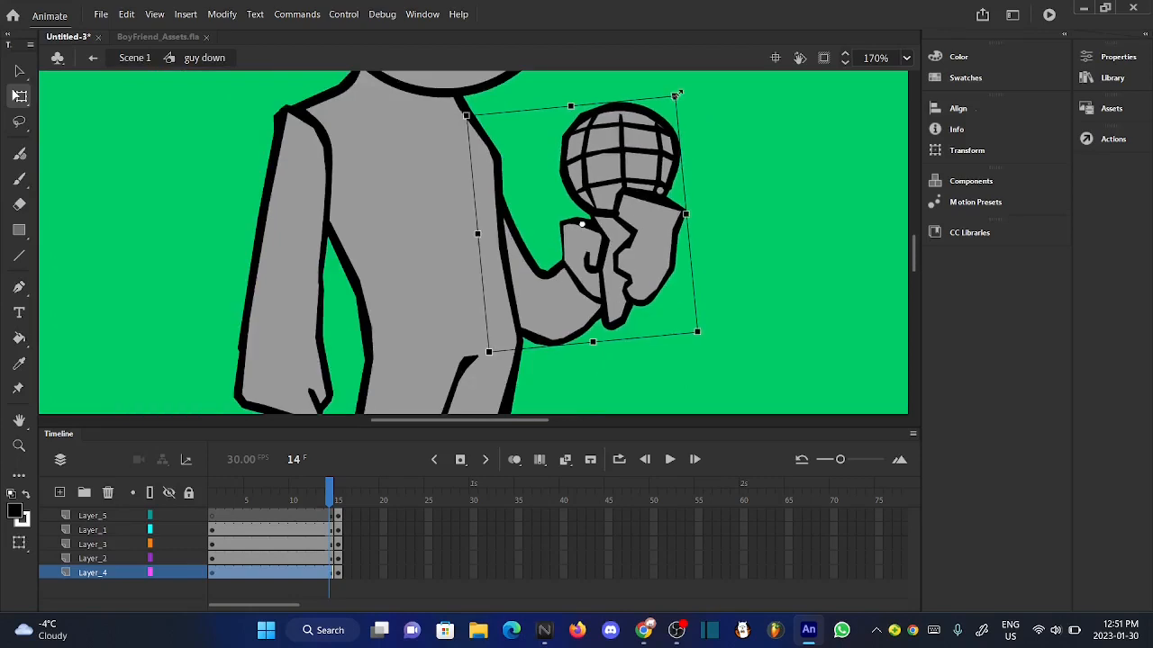
key("Up")
key("Up")
key("Up")
key("Up")
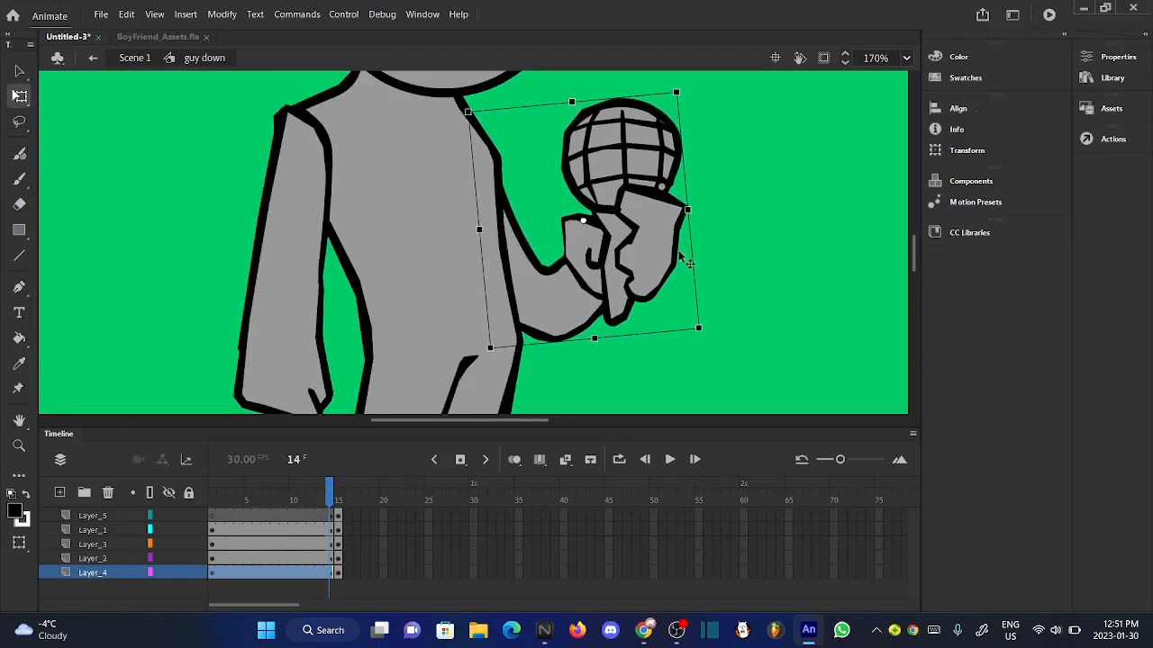
left_click(649, 345)
scroll(648, 345, "up", 1)
scroll(648, 344, "down", 3)
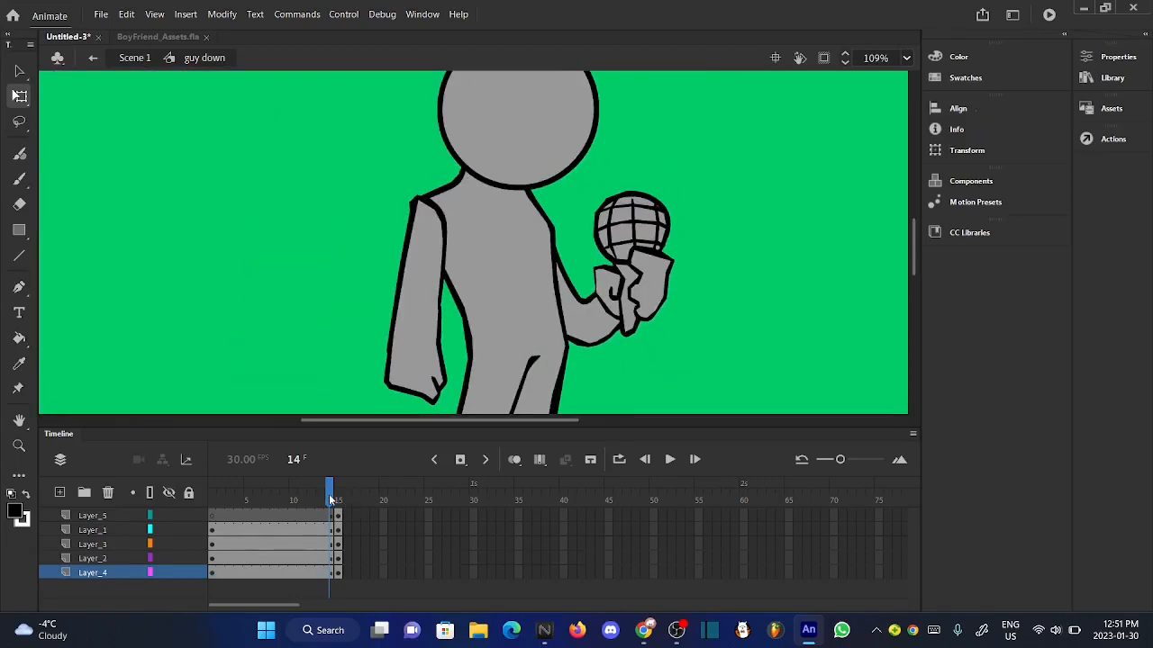
- Cut the hanging arm out of Layer_3 at frame 13
left_click_drag(331, 500, 324, 501)
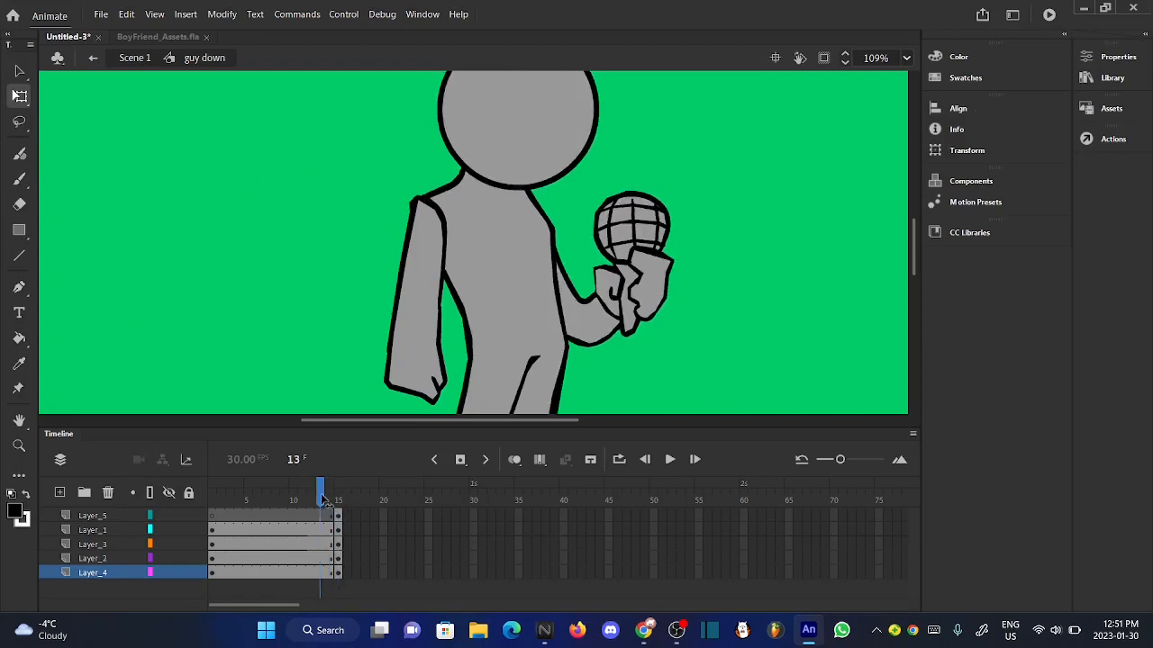
left_click(430, 364)
right_click(421, 260)
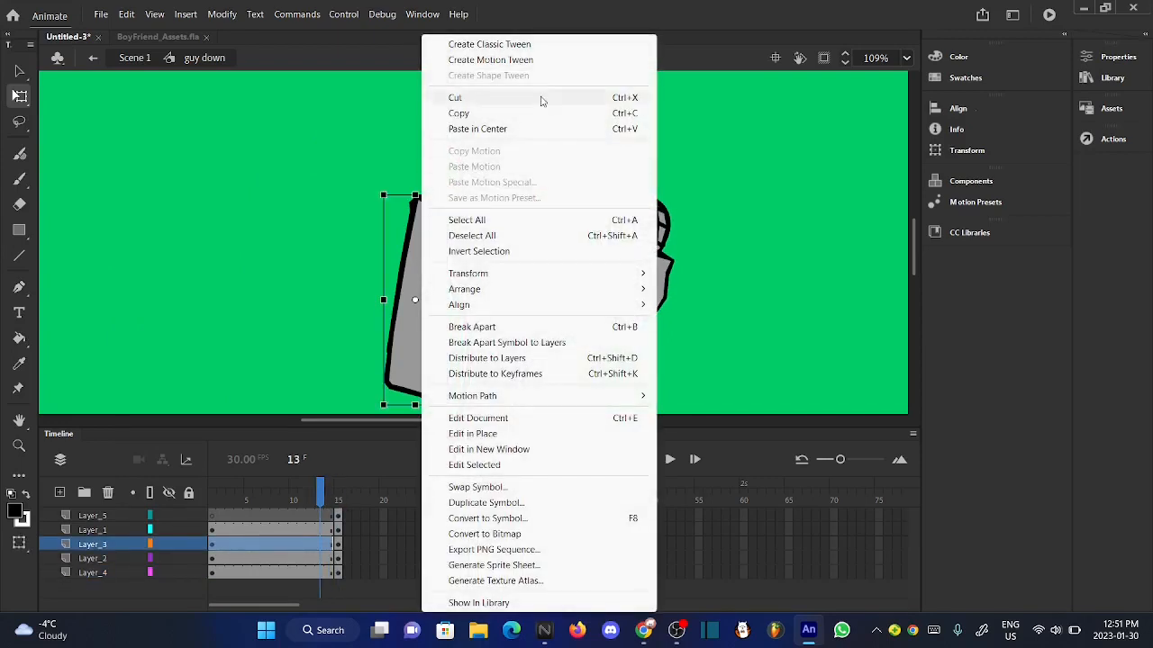
left_click(468, 96)
left_click(19, 178)
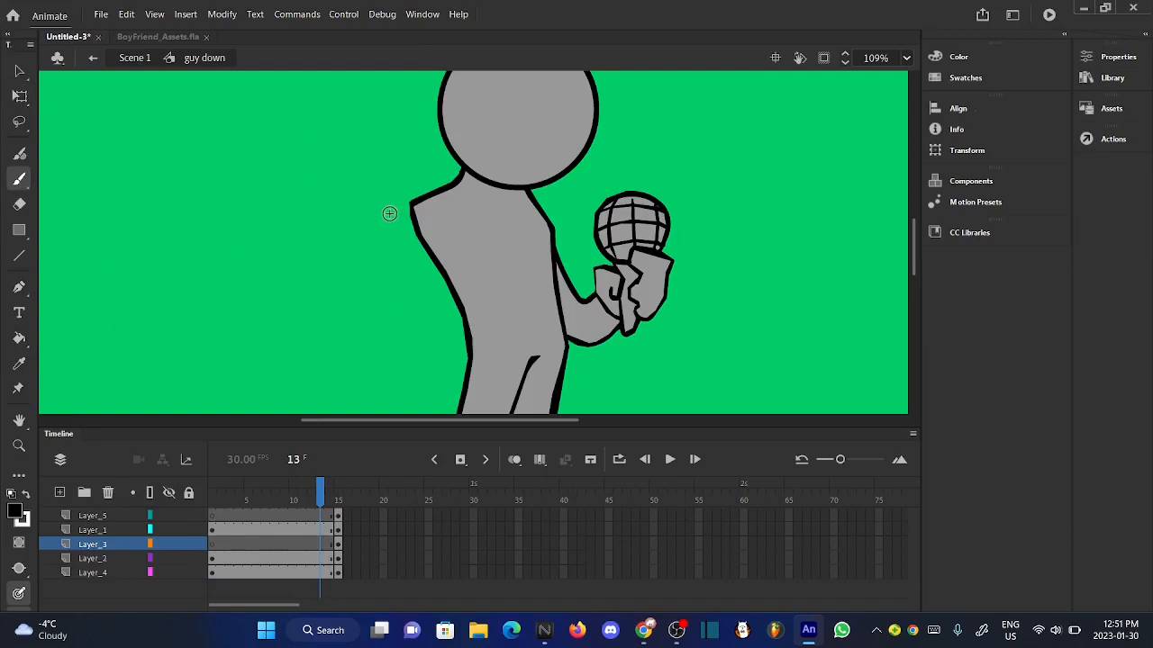
scroll(389, 214, "down", 2)
scroll(411, 230, "up", 4)
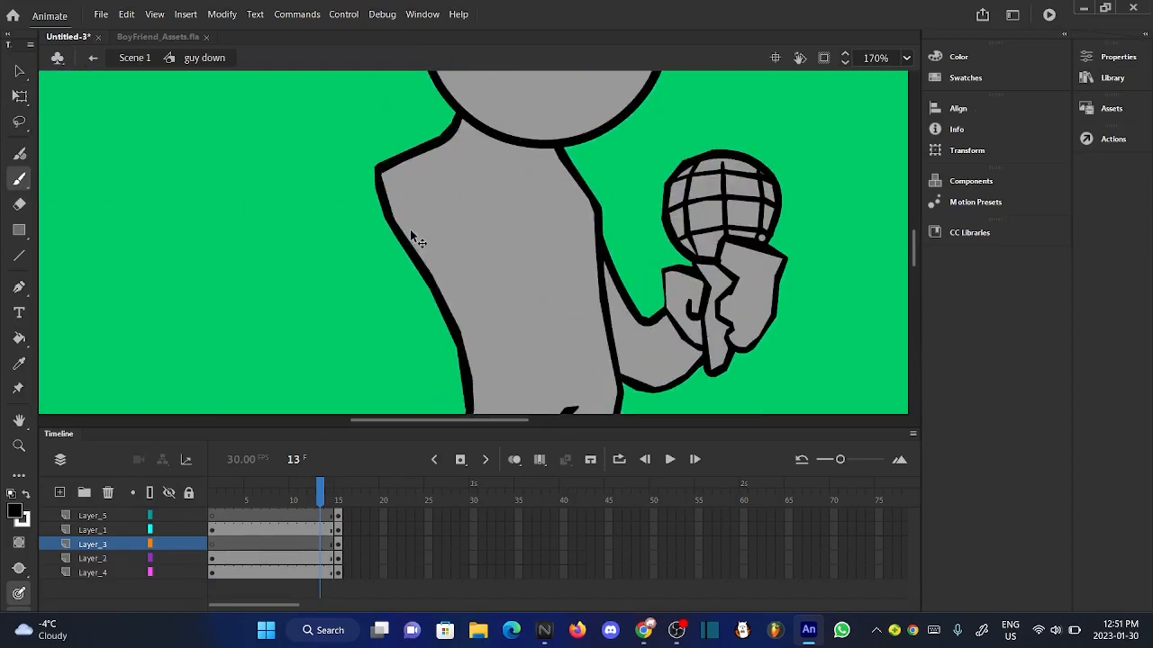
scroll(411, 230, "down", 2)
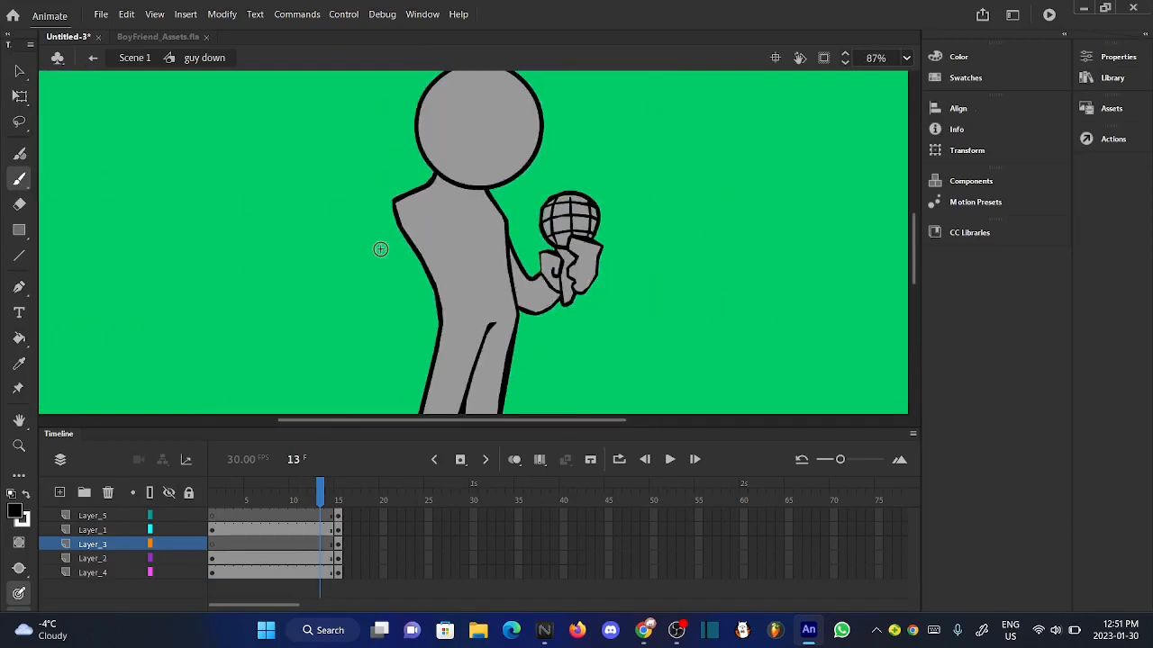
scroll(378, 249, "up", 2)
scroll(380, 249, "down", 1)
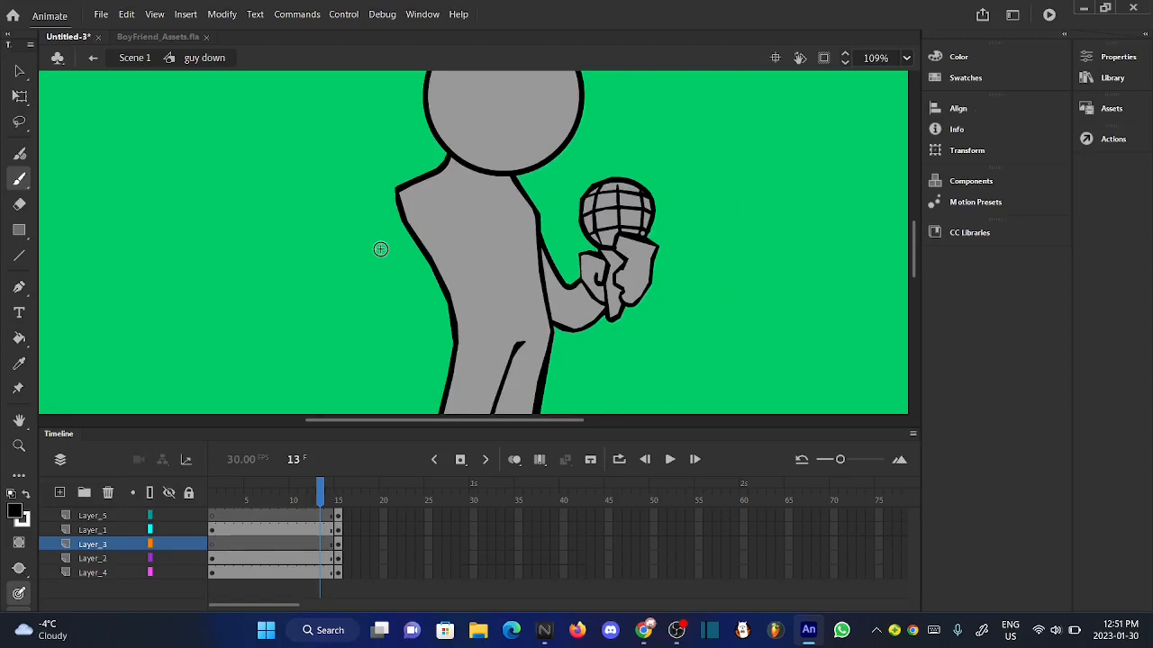
- Find the "hand left" symbol in the library and place it beside the body on Layer_3 at frame 13
left_click(1117, 78)
left_click(735, 252)
left_click(716, 234)
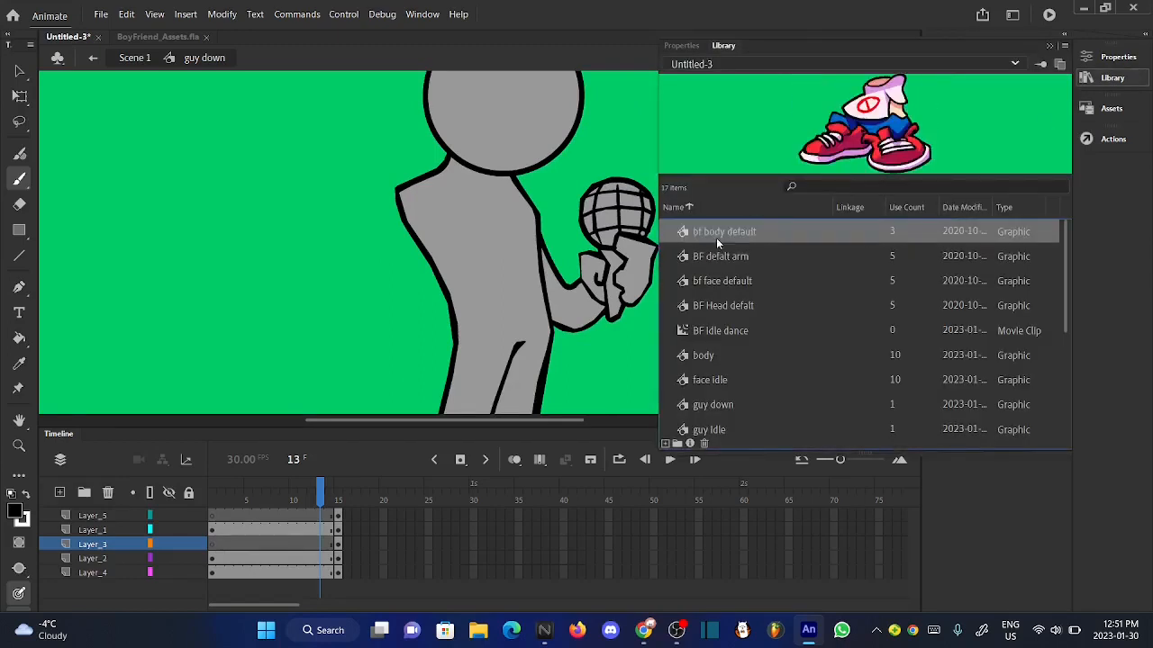
left_click(720, 280)
left_click(730, 331)
left_click(731, 356)
left_click(733, 379)
scroll(733, 379, "down", 1)
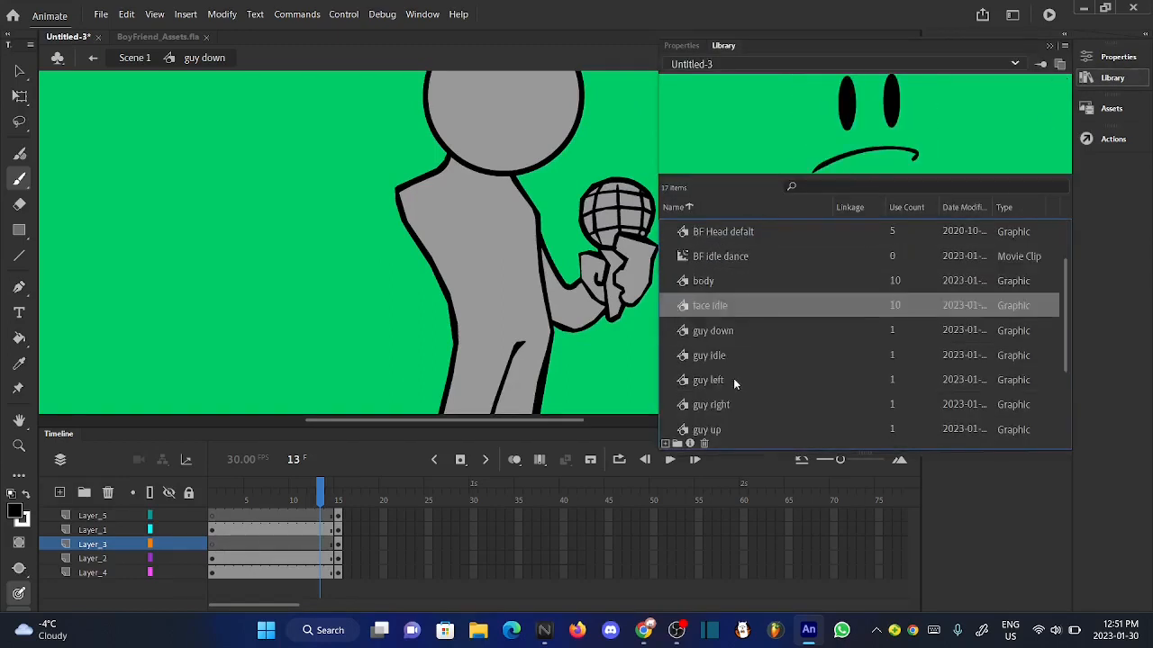
scroll(733, 378, "down", 2)
left_click(724, 427)
left_click(696, 407)
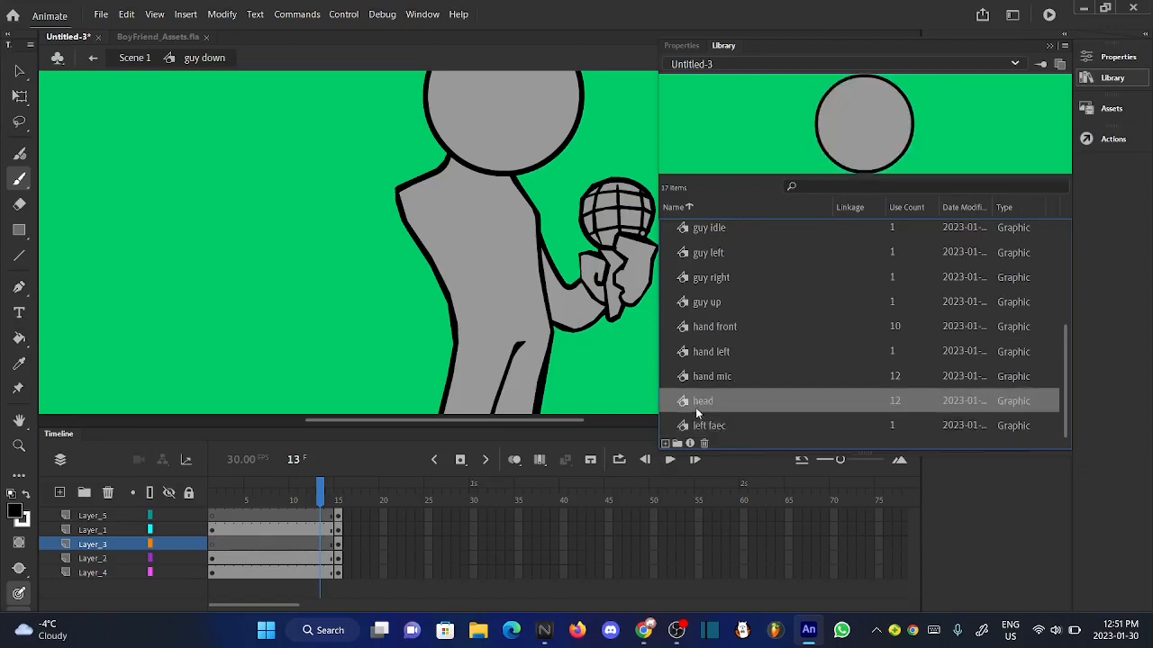
left_click(727, 379)
left_click(745, 352)
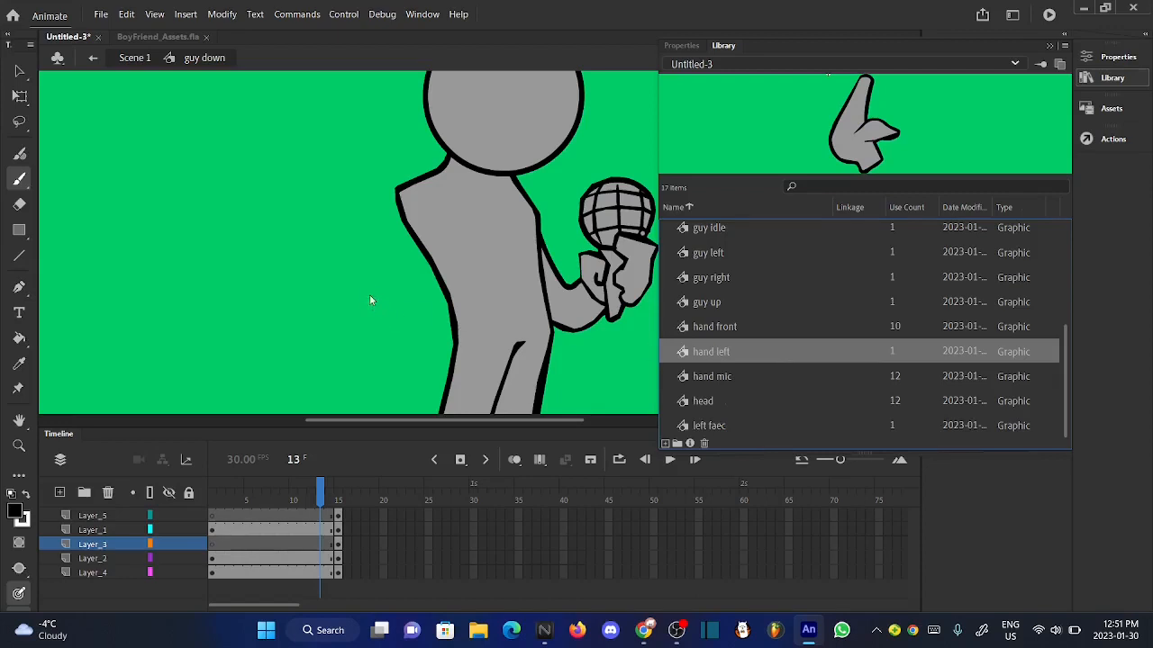
left_click_drag(370, 300, 370, 297)
key("ctrl+l")
- Rotate the new arm slightly clockwise, move it onto the open shoulder, and check the pose at frame 13
left_click(20, 97)
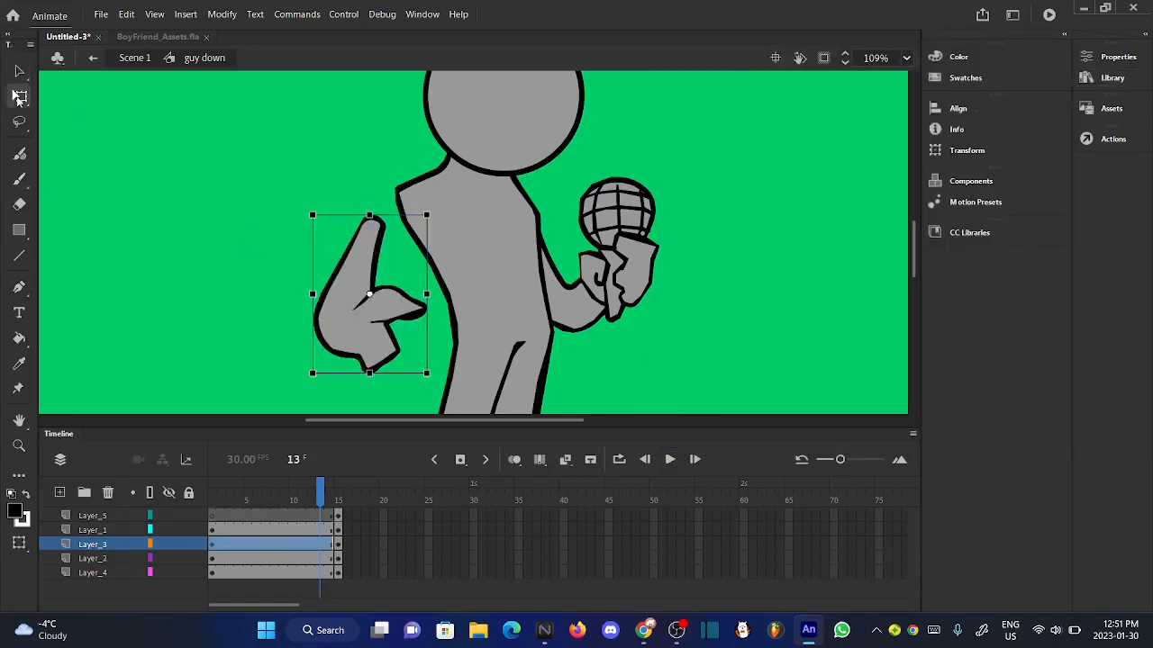
left_click_drag(434, 221, 396, 221)
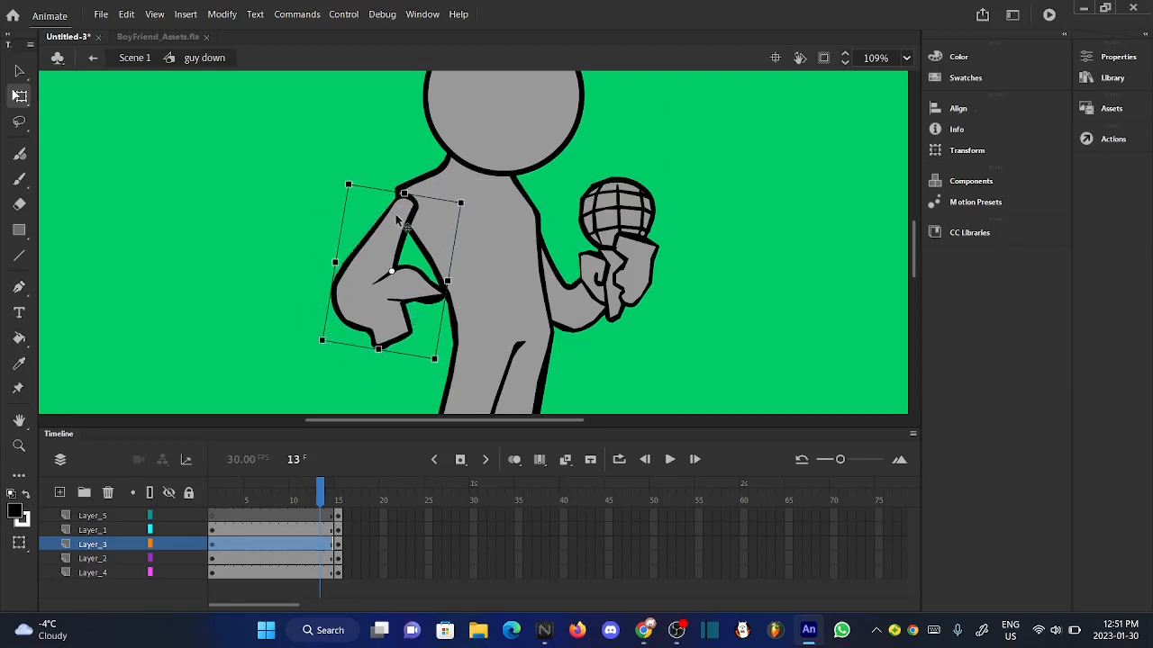
left_click(270, 243)
scroll(368, 309, "up", 1)
scroll(368, 309, "down", 2)
mouse_move(327, 484)
left_mouse_down()
mouse_move(342, 494)
mouse_move(325, 493)
left_mouse_up()
left_click(378, 344)
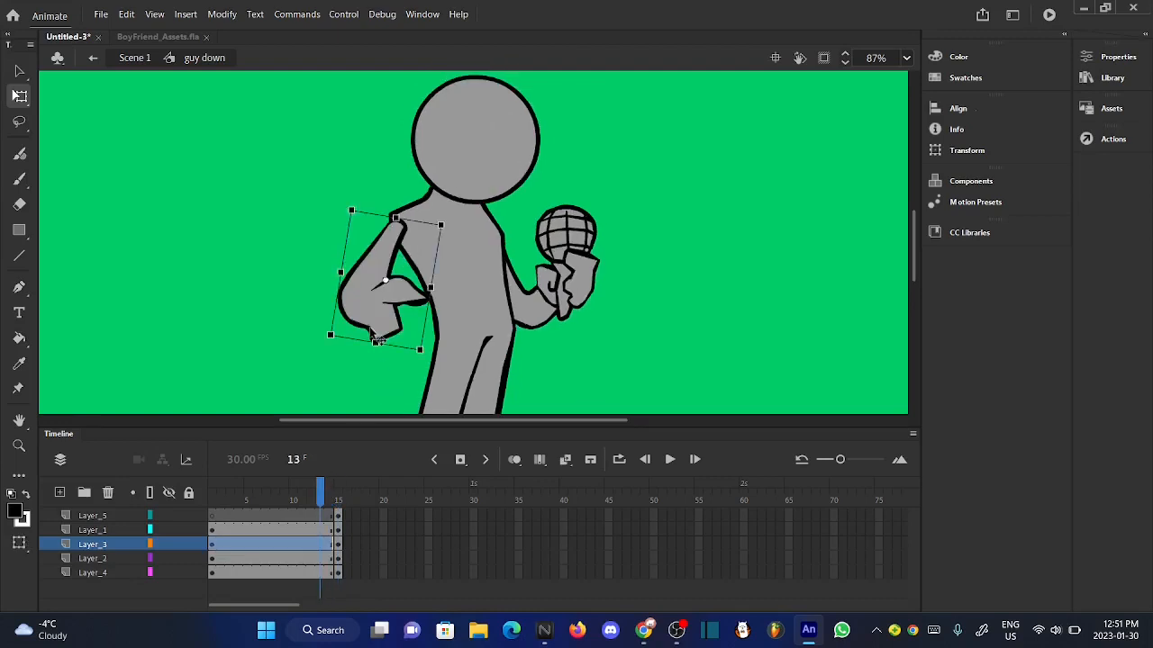
left_click(290, 308)
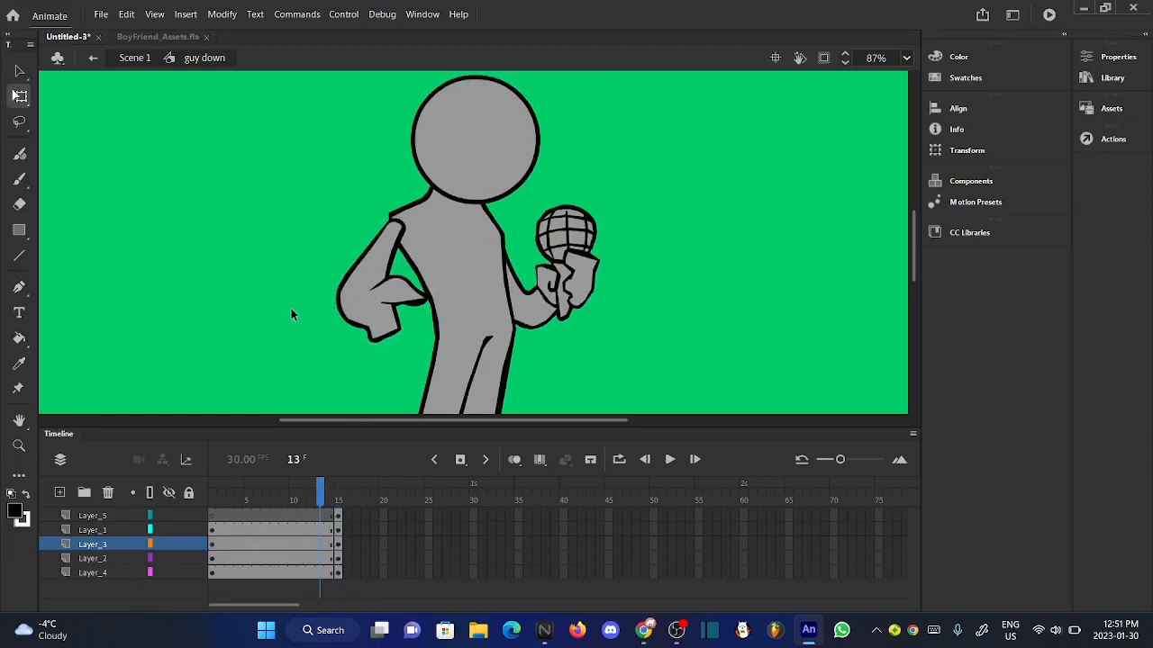
left_click_drag(334, 490, 323, 493)
- Make Layer_5 the active layer and choose the Brush tool for drawing the face on the head
left_click(54, 516)
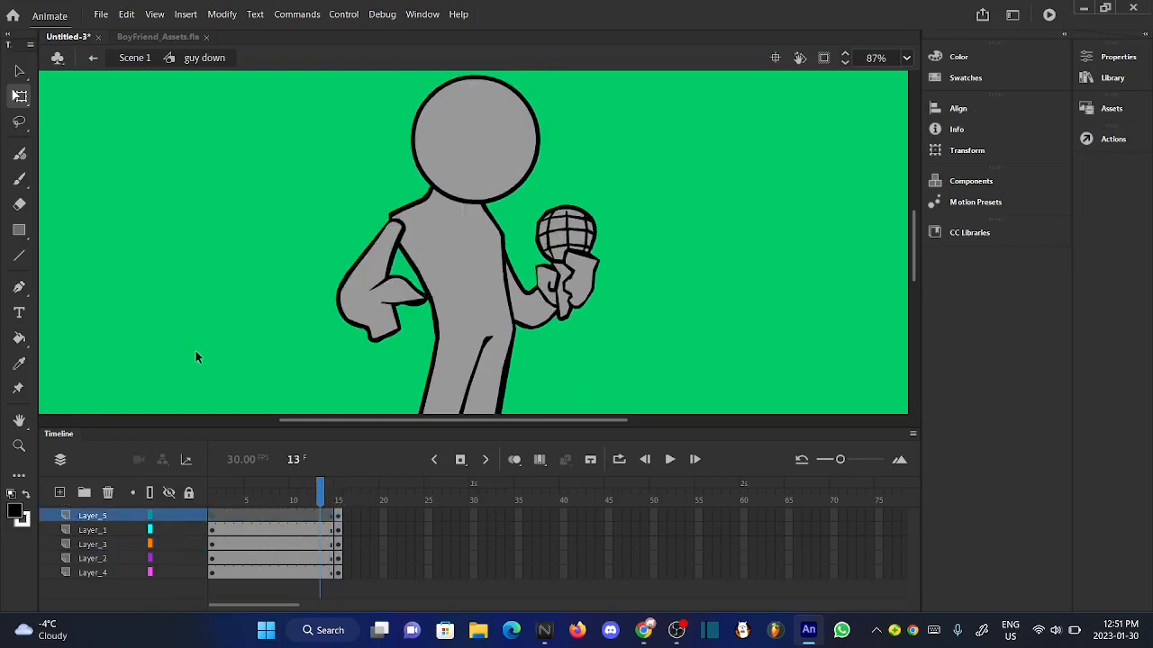
left_click(19, 179)
scroll(473, 120, "up", 3)
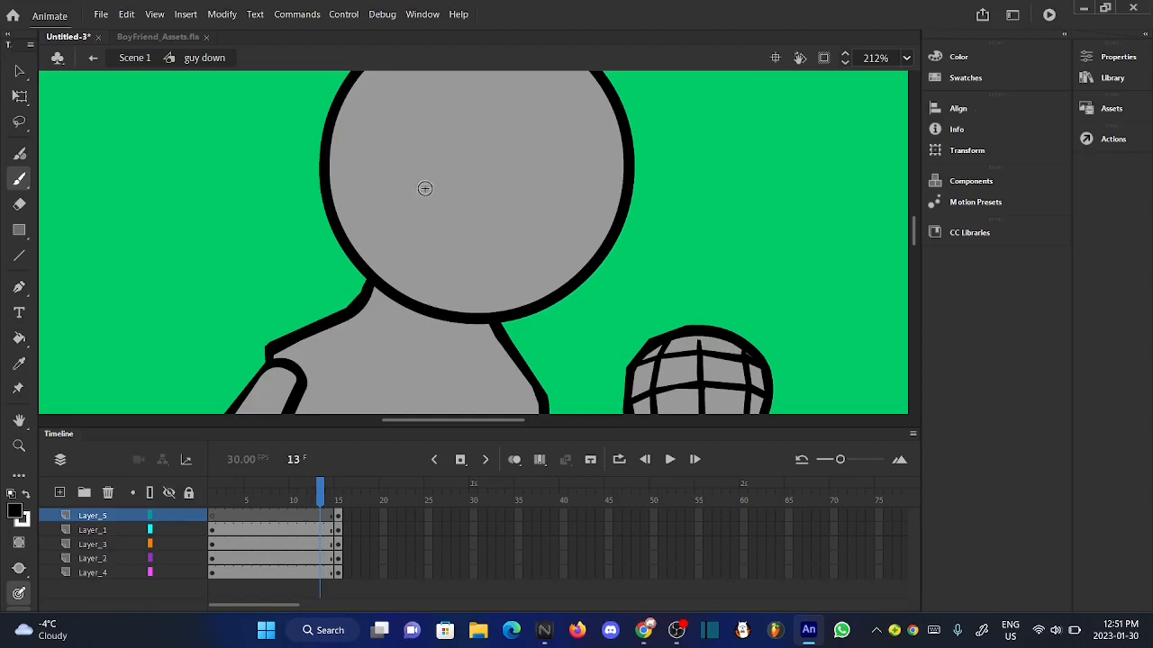
left_click_drag(384, 193, 551, 240)
left_click_drag(509, 205, 498, 220)
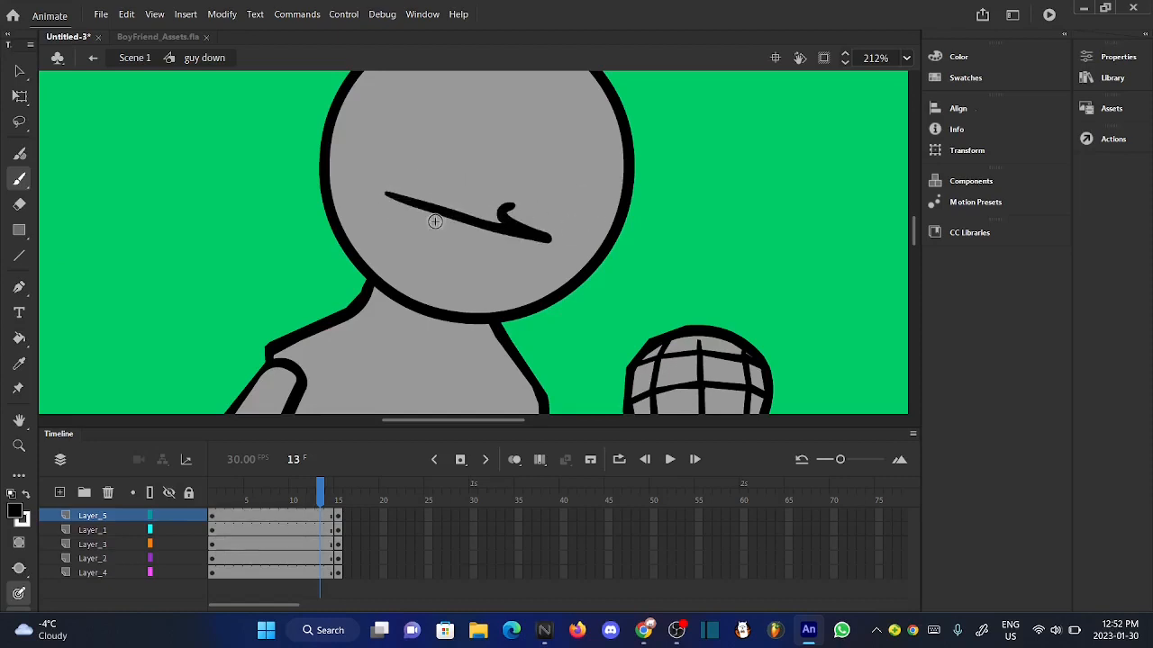
key("ctrl+z")
key("ctrl+z")
- Brush two angry slanted eye lines, one with a small hook, and a small slanted oval mouth on the head
left_click_drag(365, 183, 520, 237)
mouse_move(478, 206)
left_mouse_down()
mouse_move(485, 223)
mouse_move(563, 221)
mouse_move(680, 175)
left_mouse_up()
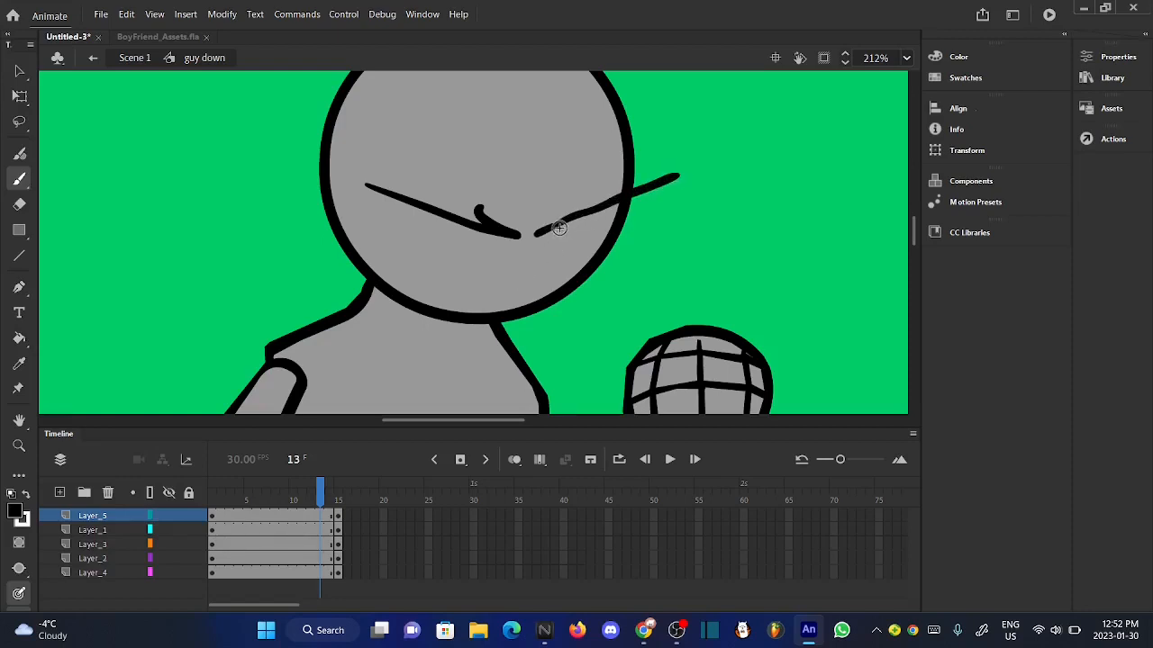
key("ctrl+z")
left_click_drag(533, 236, 611, 214)
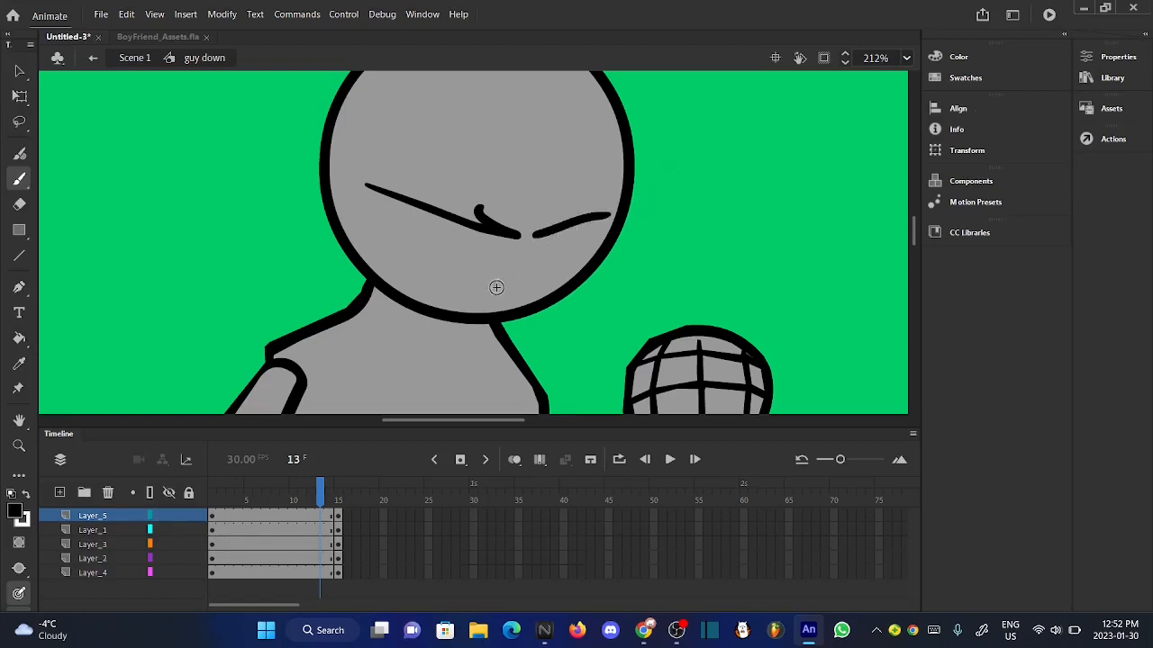
left_click_drag(517, 275, 496, 297)
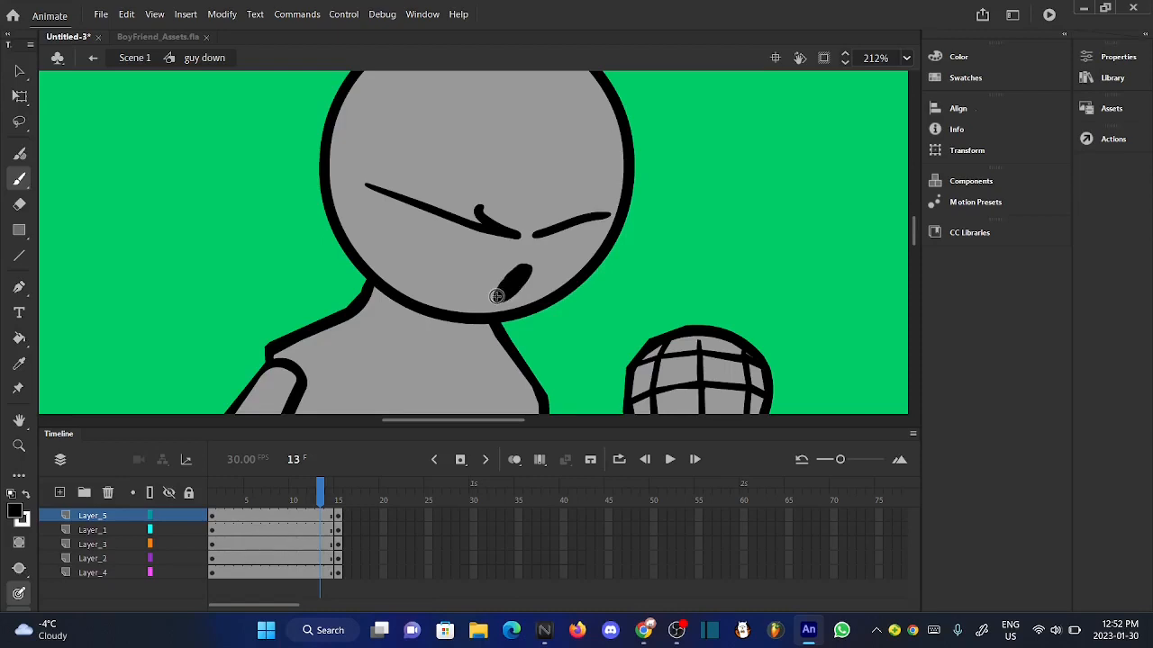
scroll(540, 253, "up", 2)
scroll(541, 253, "down", 5)
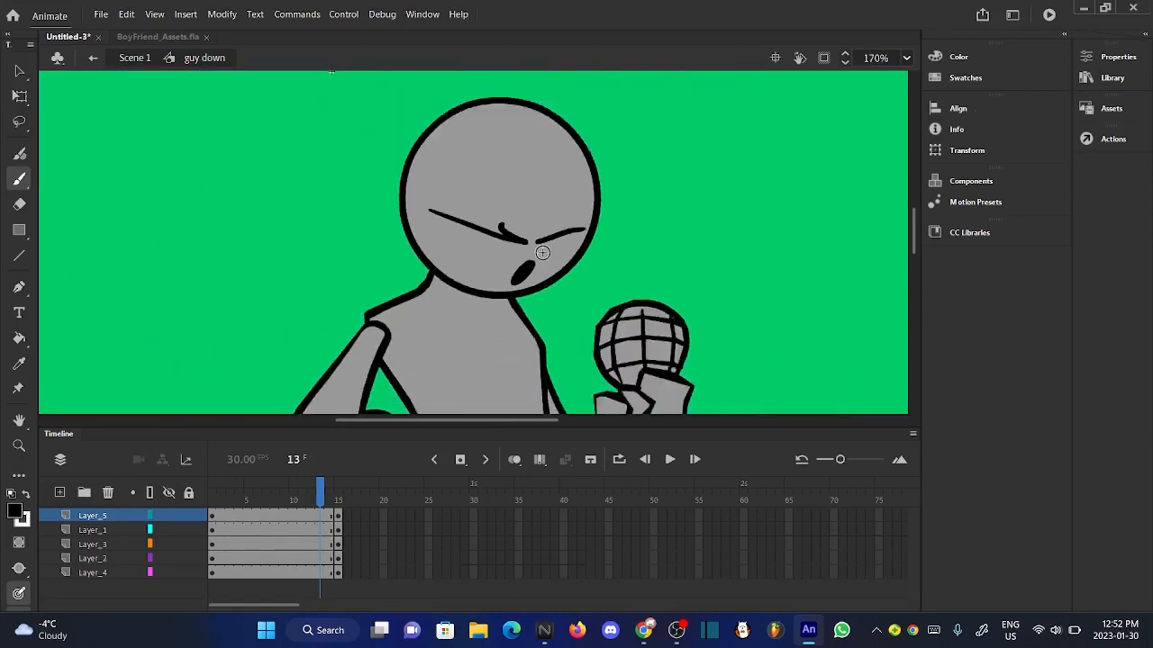
scroll(542, 253, "up", 1)
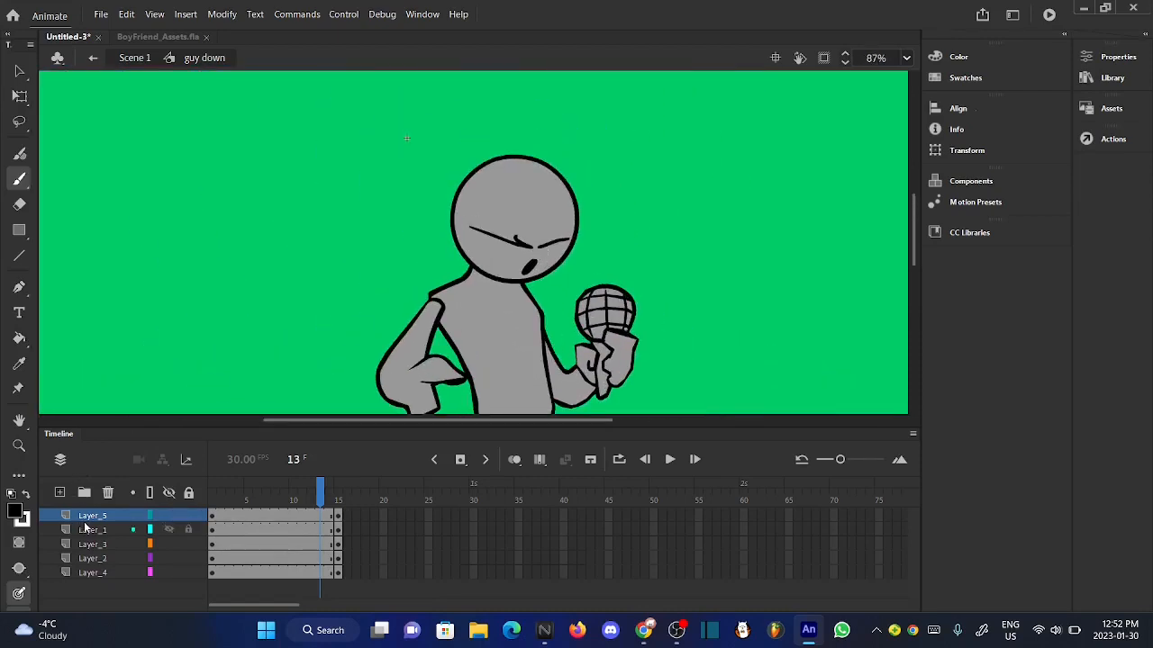
- Select all the face strokes on Layer_5, apply shape smoothing twice, and deselect them
left_click(90, 516)
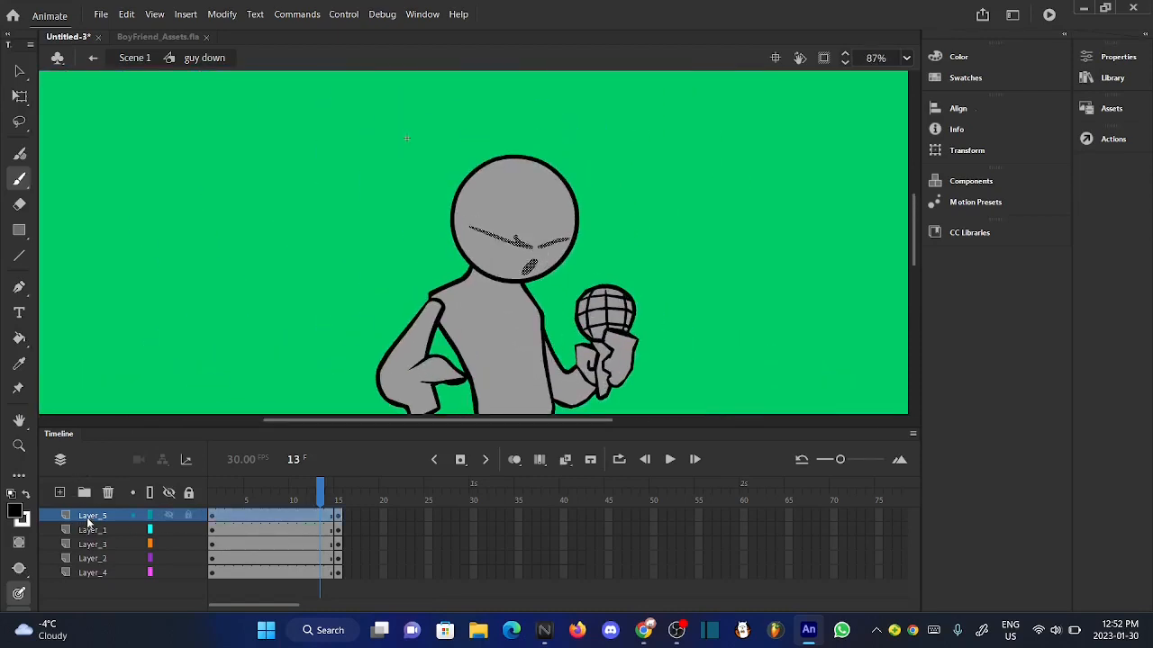
left_click(221, 14)
mouse_move(396, 154)
left_click(466, 158)
left_click(222, 15)
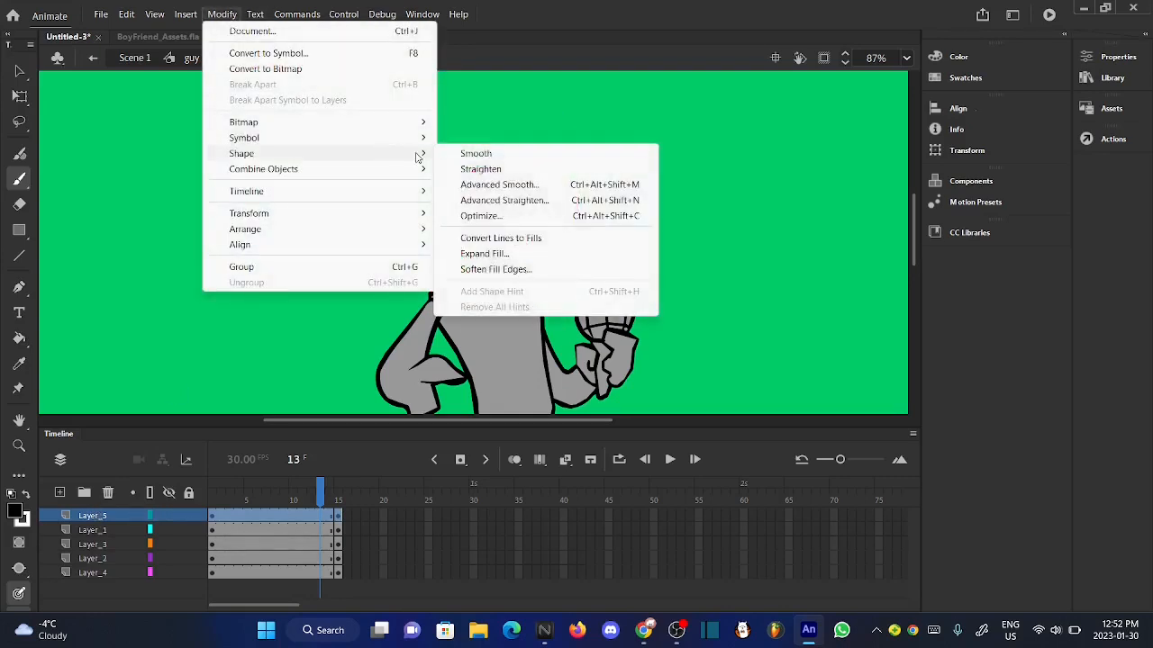
left_click(475, 154)
scroll(478, 234, "up", 4)
left_click(20, 70)
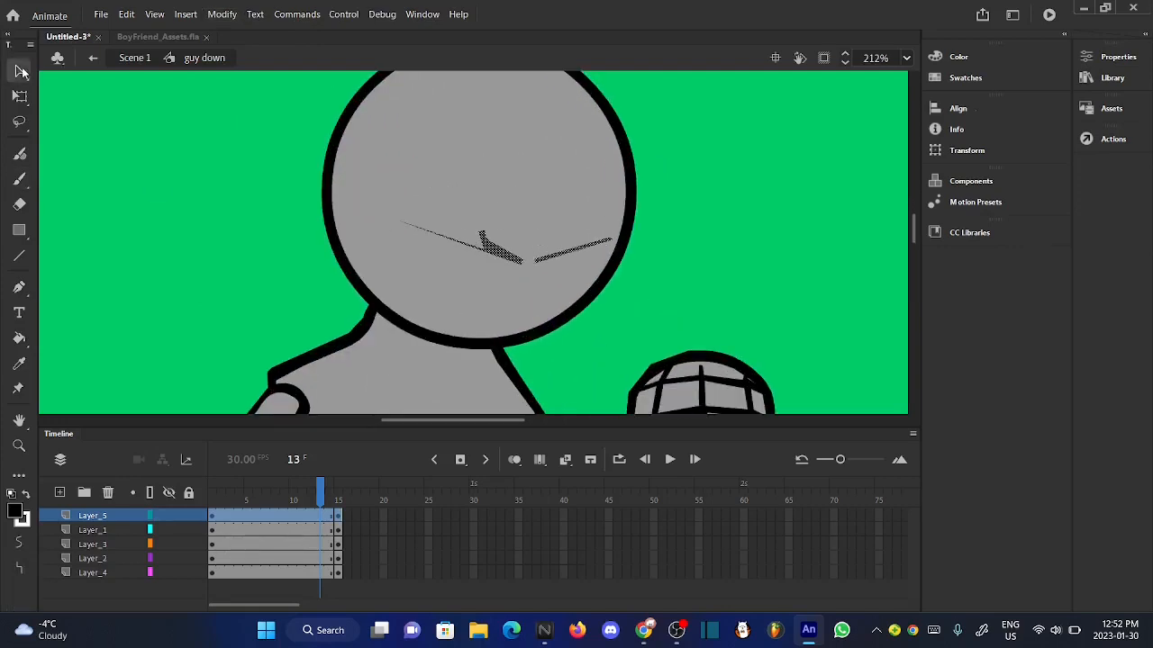
left_click(201, 216)
- Brush a small slanted black oval mouth on the head, below the gap between the two eye lines
left_click(19, 179)
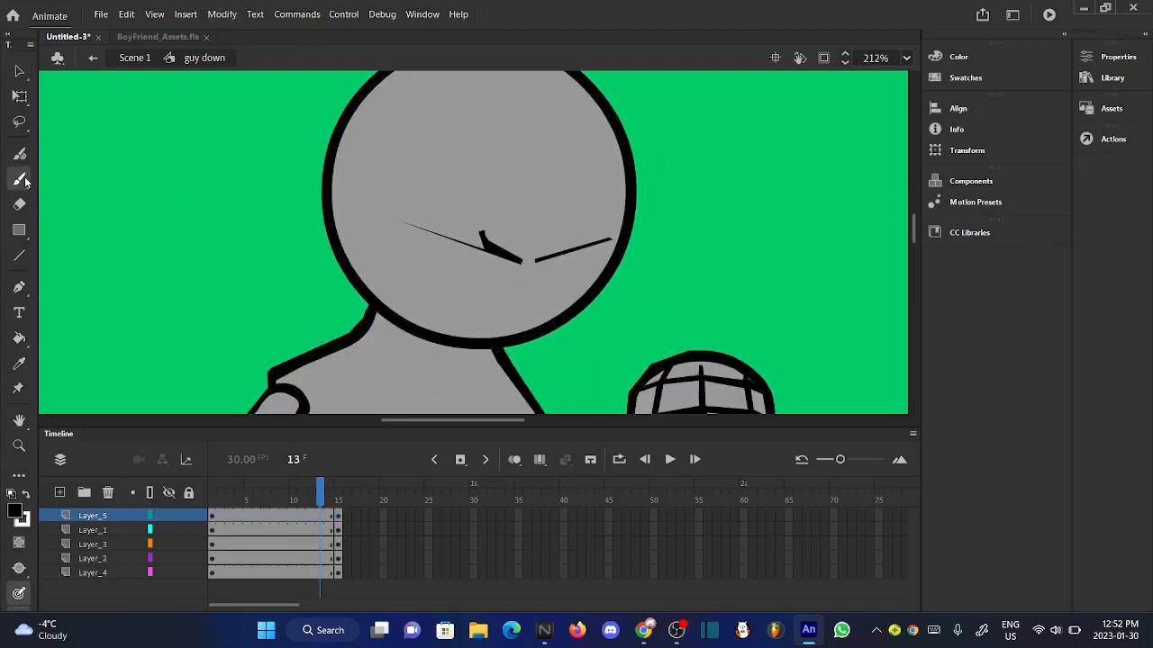
scroll(528, 332, "up", 3)
scroll(528, 337, "down", 1)
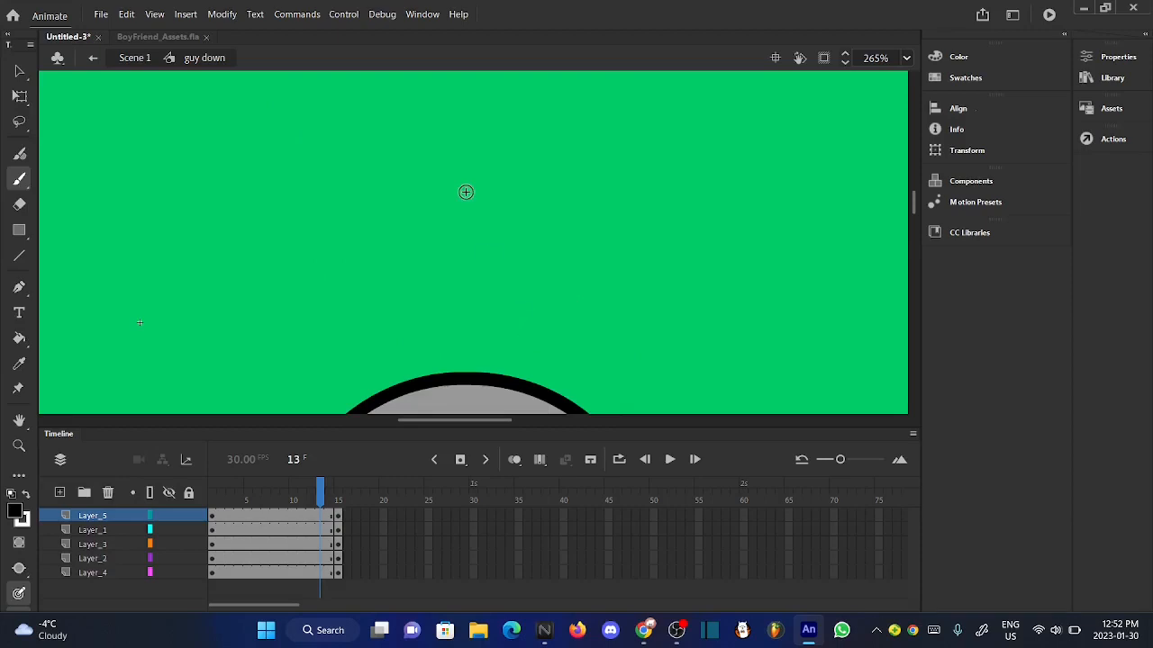
scroll(466, 191, "down", 4)
scroll(468, 311, "up", 9)
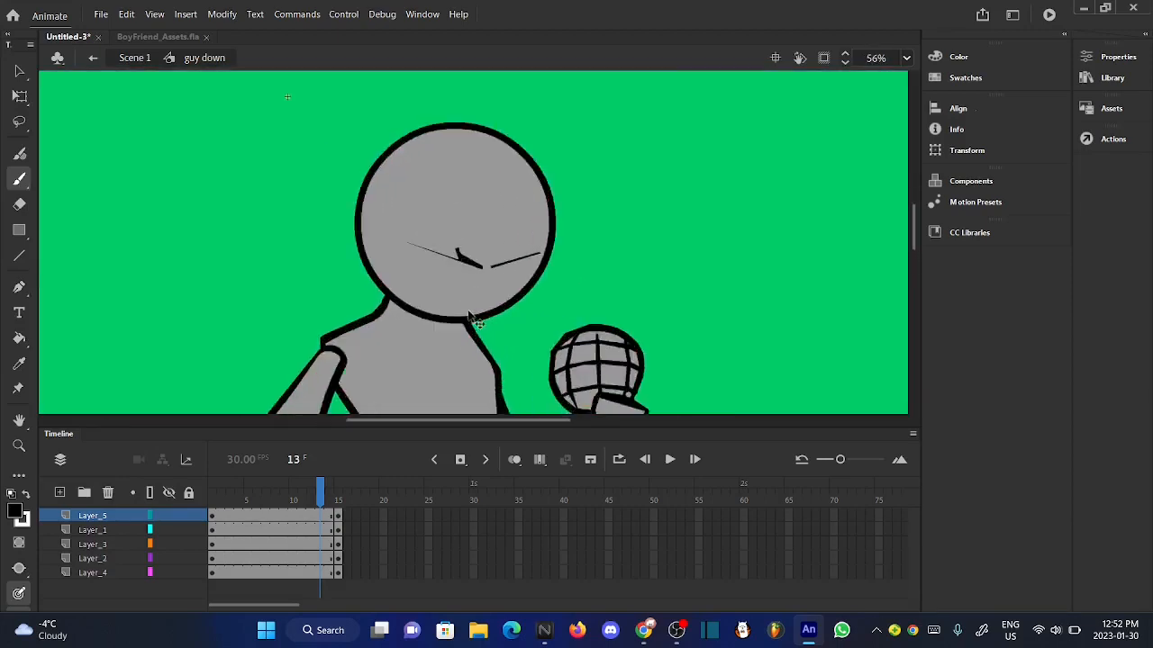
scroll(477, 192, "down", 7)
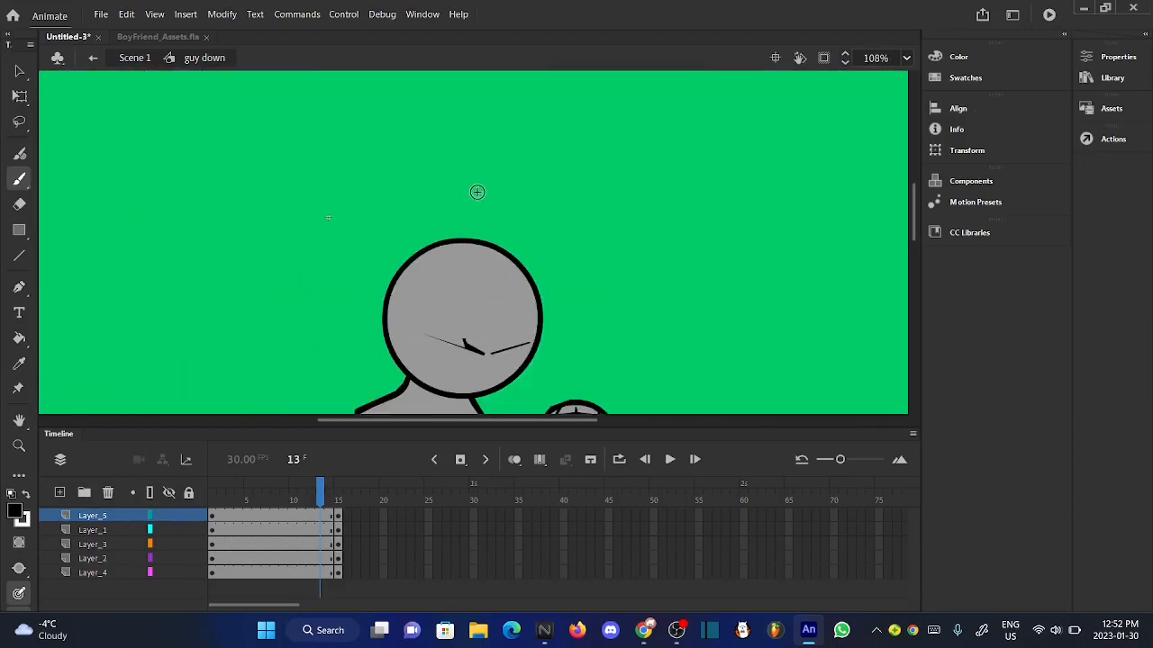
scroll(469, 407, "up", 4)
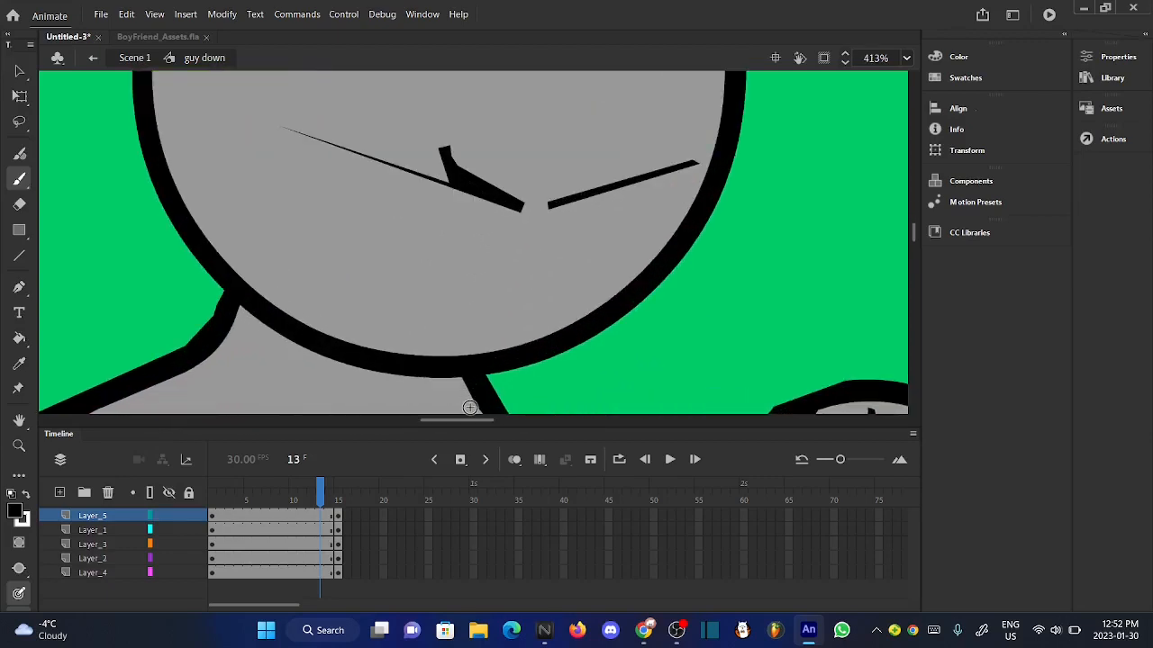
mouse_move(514, 265)
left_mouse_down()
mouse_move(484, 308)
mouse_move(530, 270)
mouse_move(499, 315)
mouse_move(489, 295)
mouse_move(498, 315)
mouse_move(525, 262)
left_mouse_up()
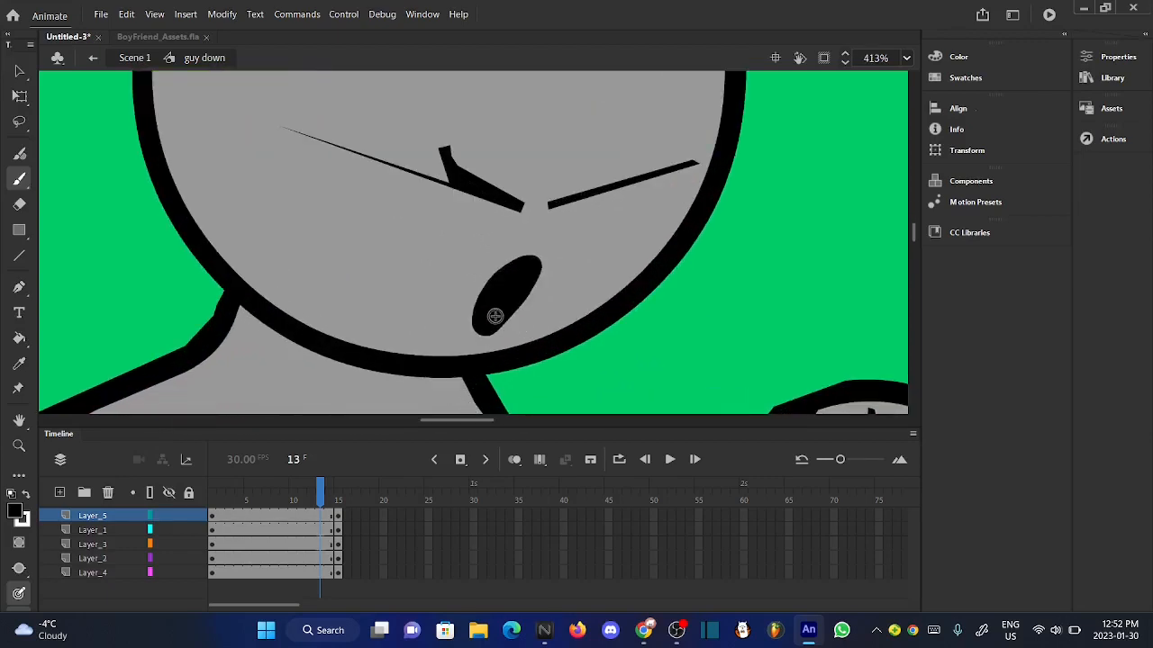
- Select the oval mouth, refine its outline with shape smoothing, and deselect it
left_click(20, 72)
left_click(502, 270)
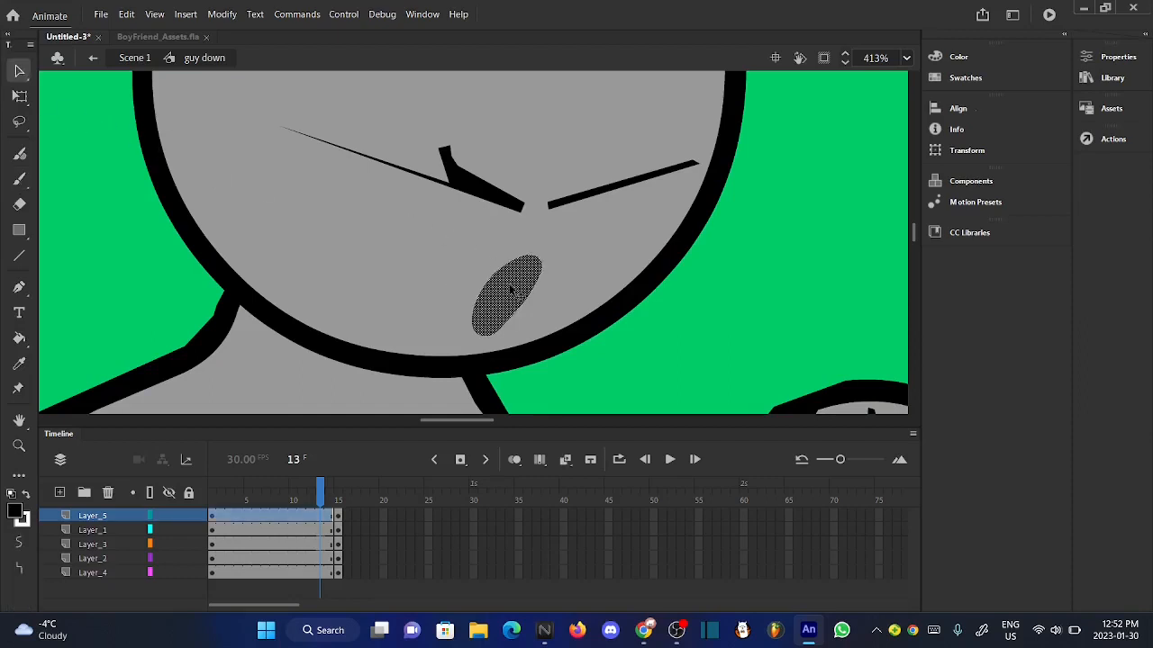
left_click(222, 14)
mouse_move(365, 149)
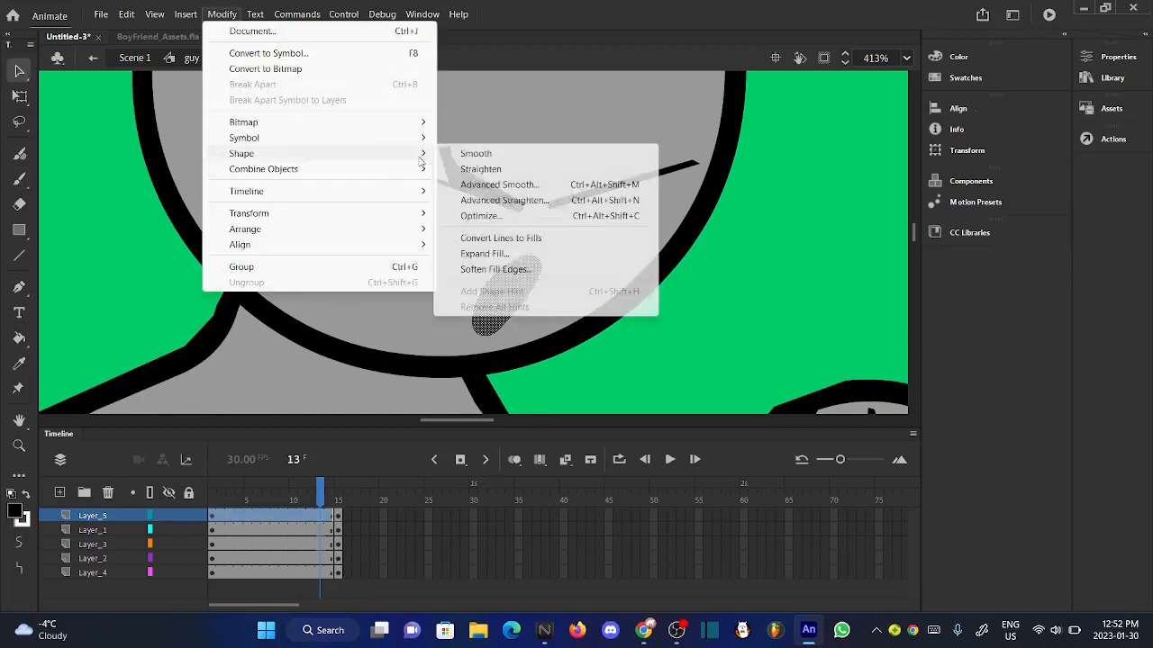
left_click(463, 154)
left_click(234, 15)
mouse_move(386, 159)
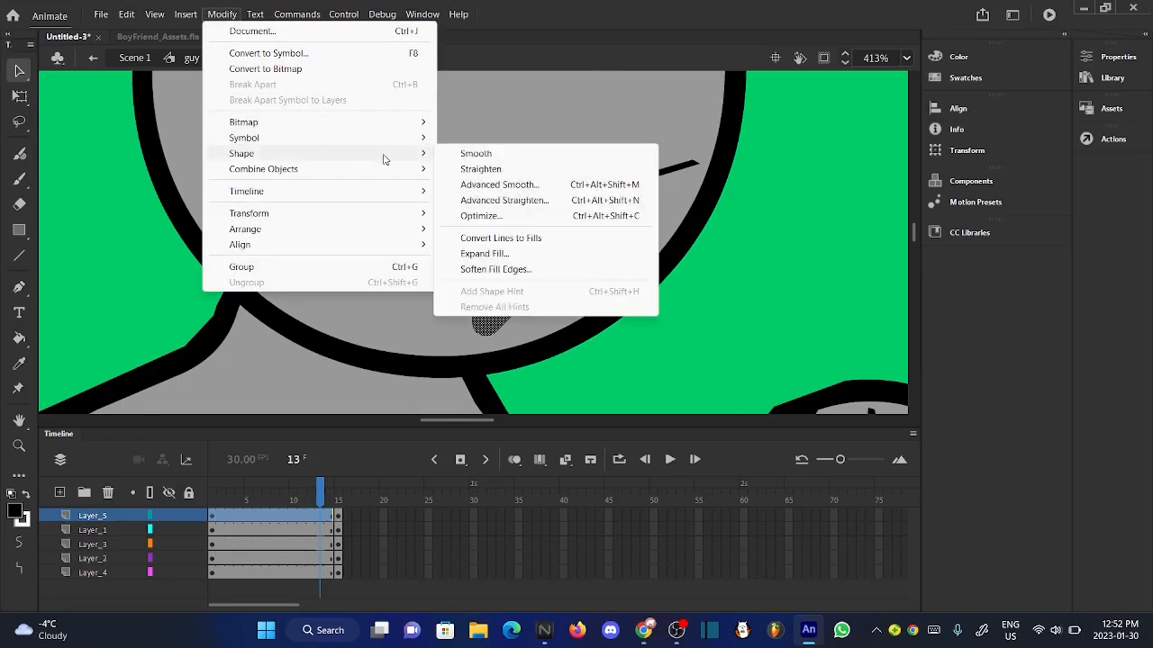
left_click(448, 169)
left_click(674, 298)
scroll(396, 108, "down", 4)
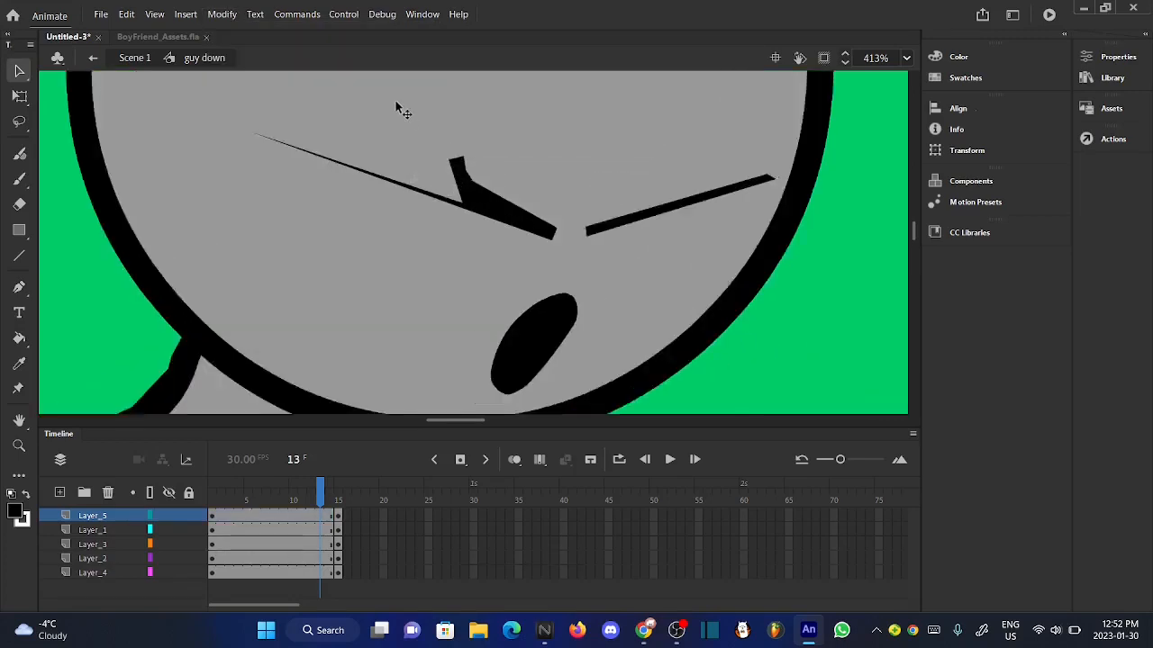
- Select the whole face on Layer_5 and convert it to a Graphic symbol named "face down"
left_click(102, 515)
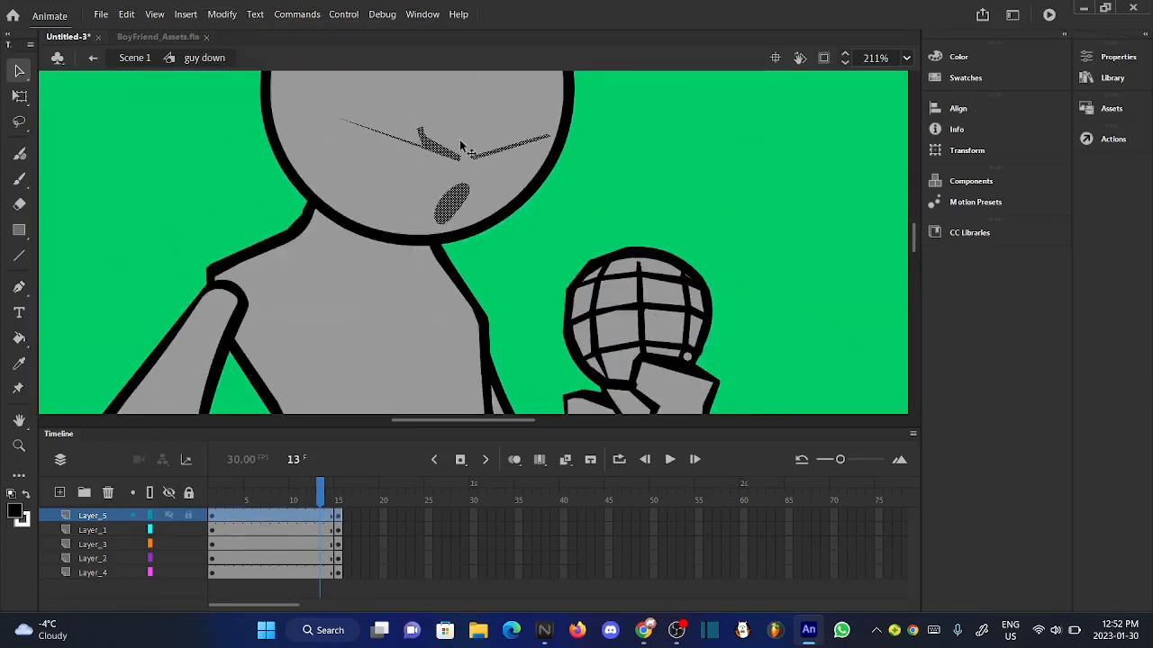
scroll(352, 252, "down", 5)
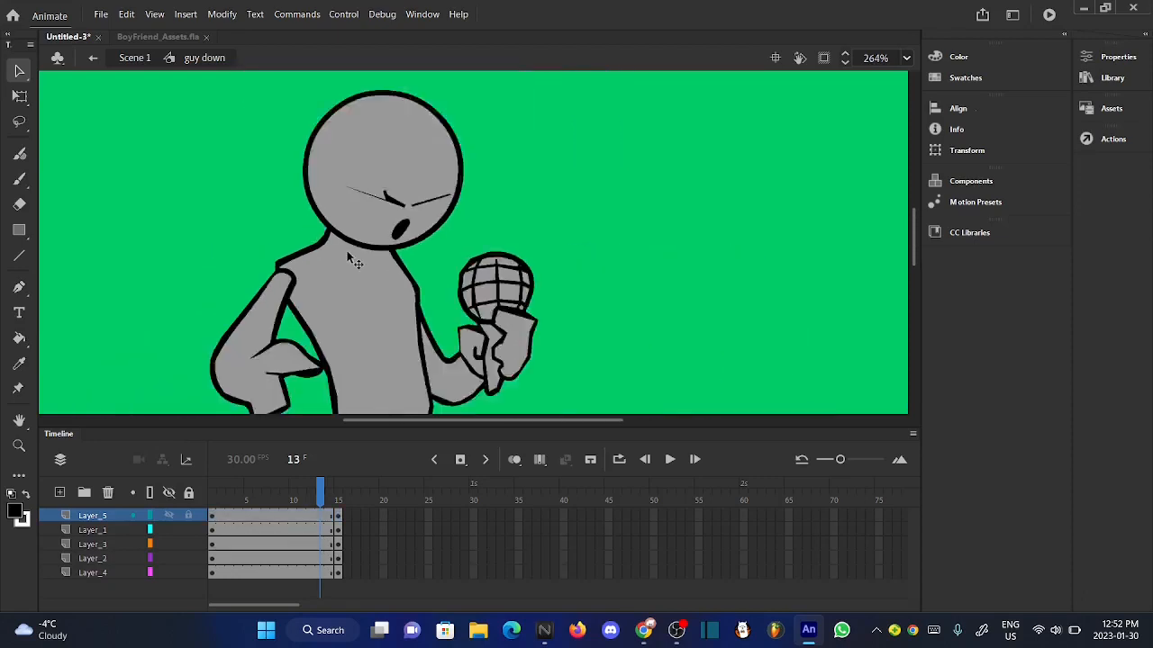
left_click_drag(334, 484, 326, 483)
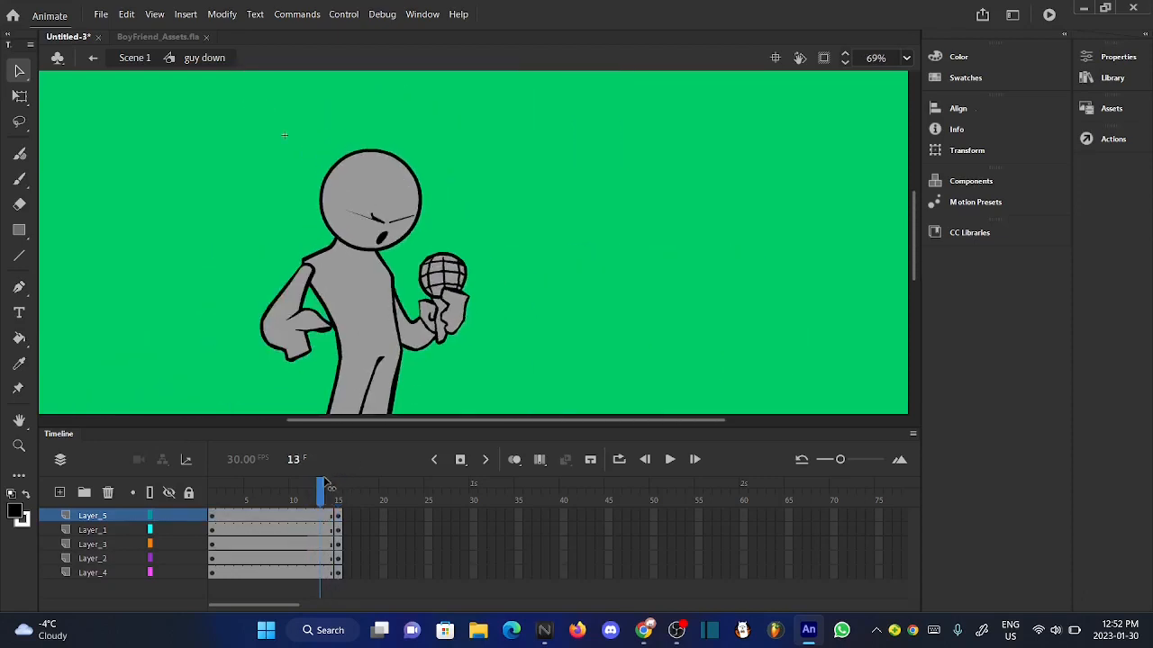
scroll(405, 216, "up", 5)
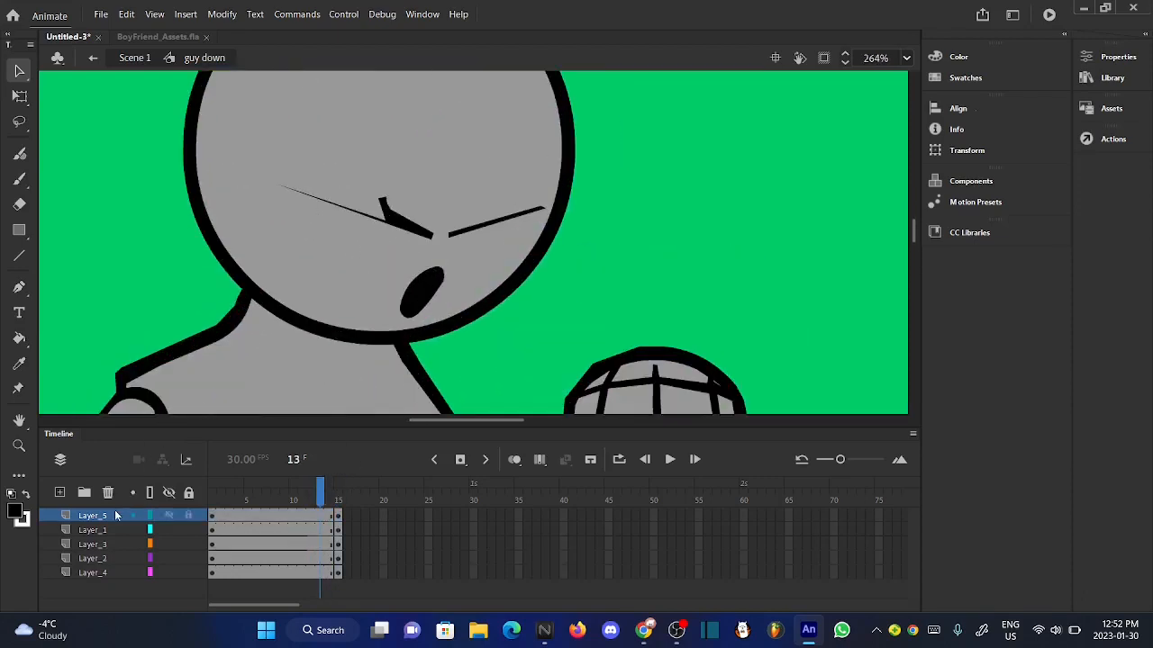
left_click(115, 511)
right_click(417, 304)
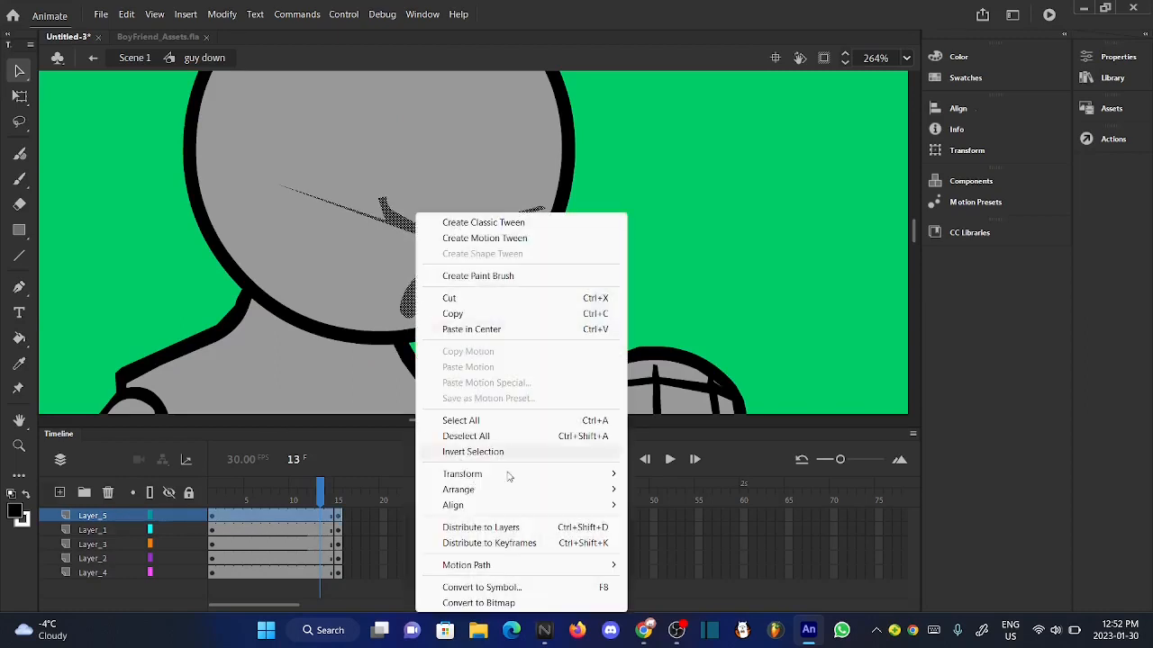
left_click(528, 586)
key("BackSpace")
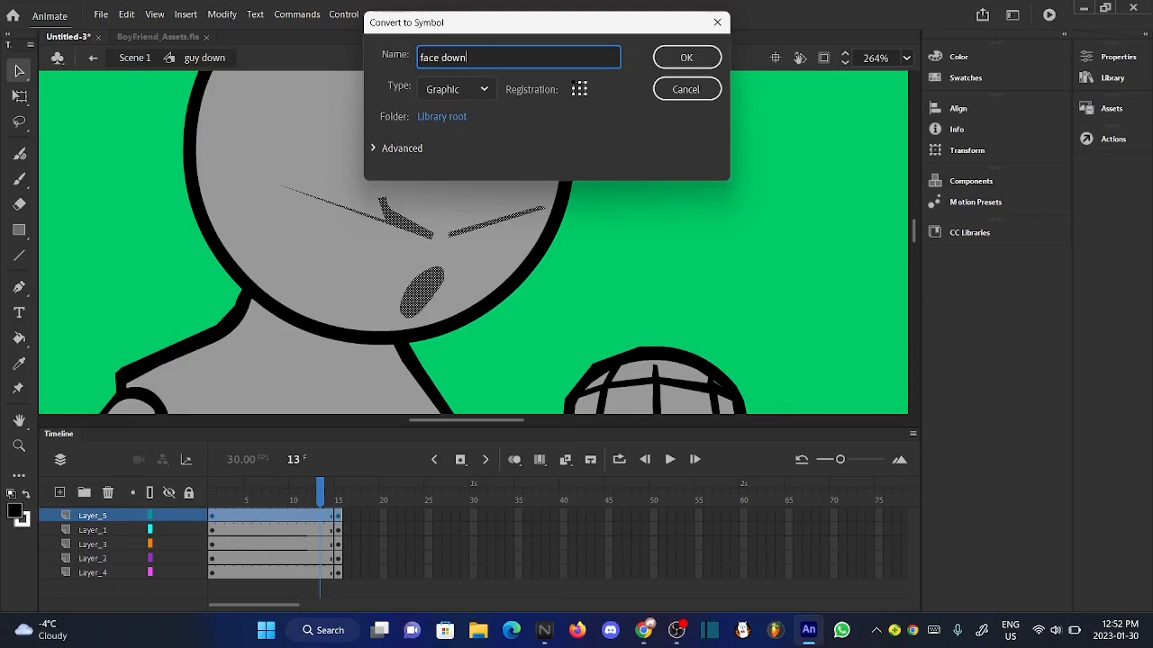
left_click(684, 57)
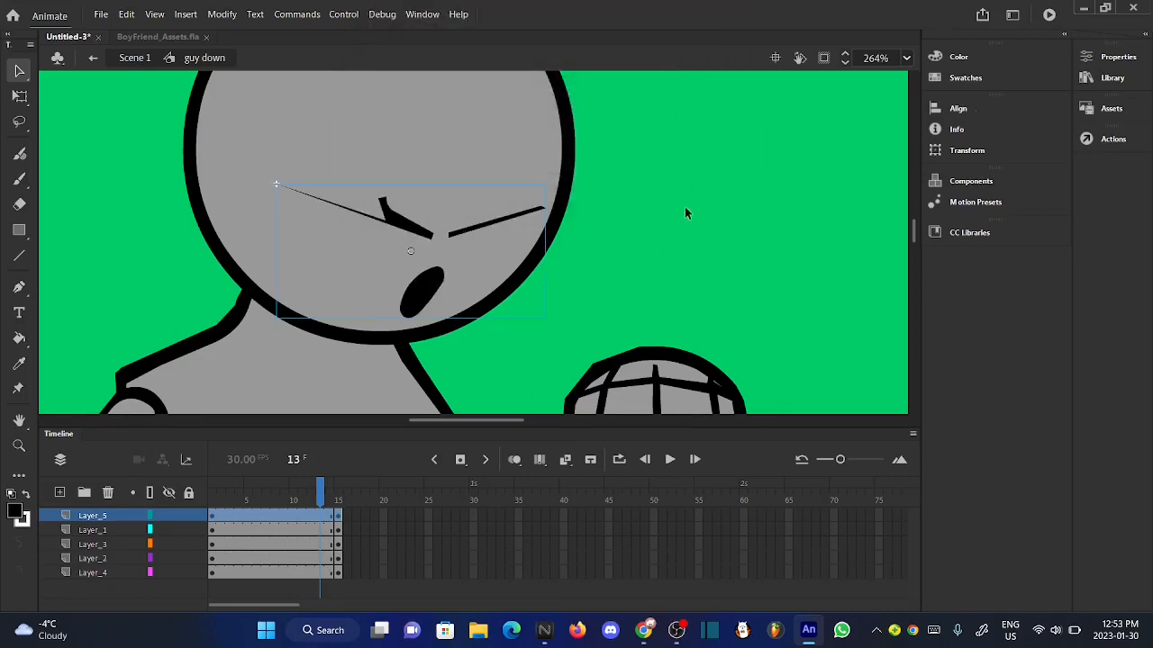
- Check the contents of the new face symbol and return to the guy down pose
double_click(410, 225)
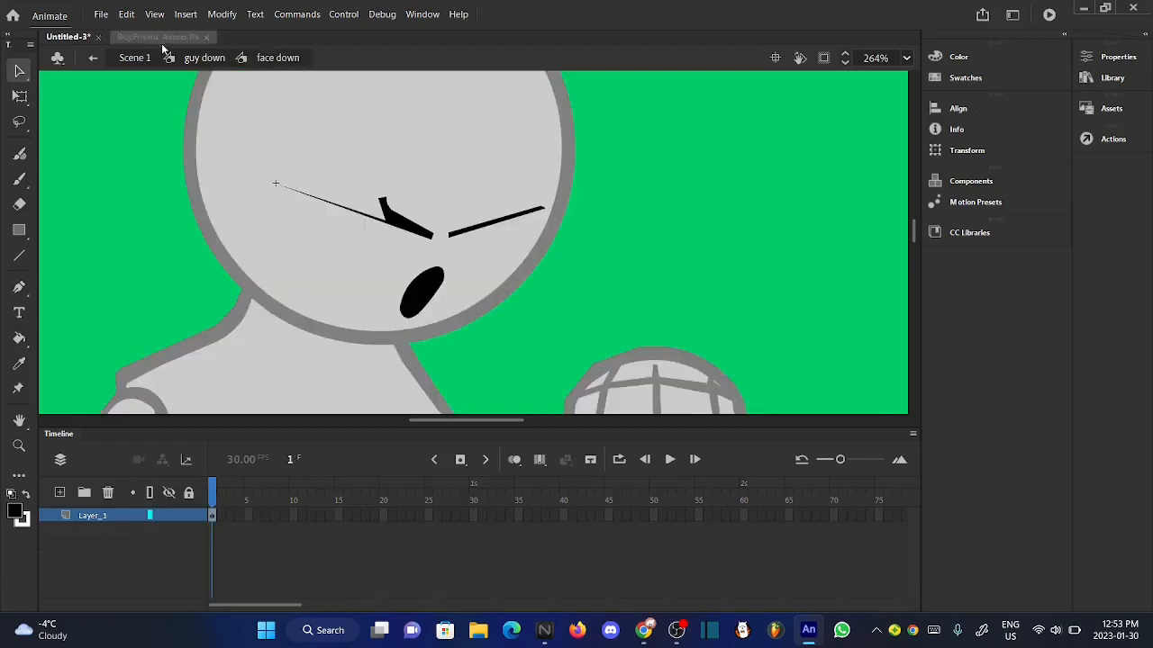
left_click(200, 58)
left_click(155, 132)
scroll(559, 139, "down", 5)
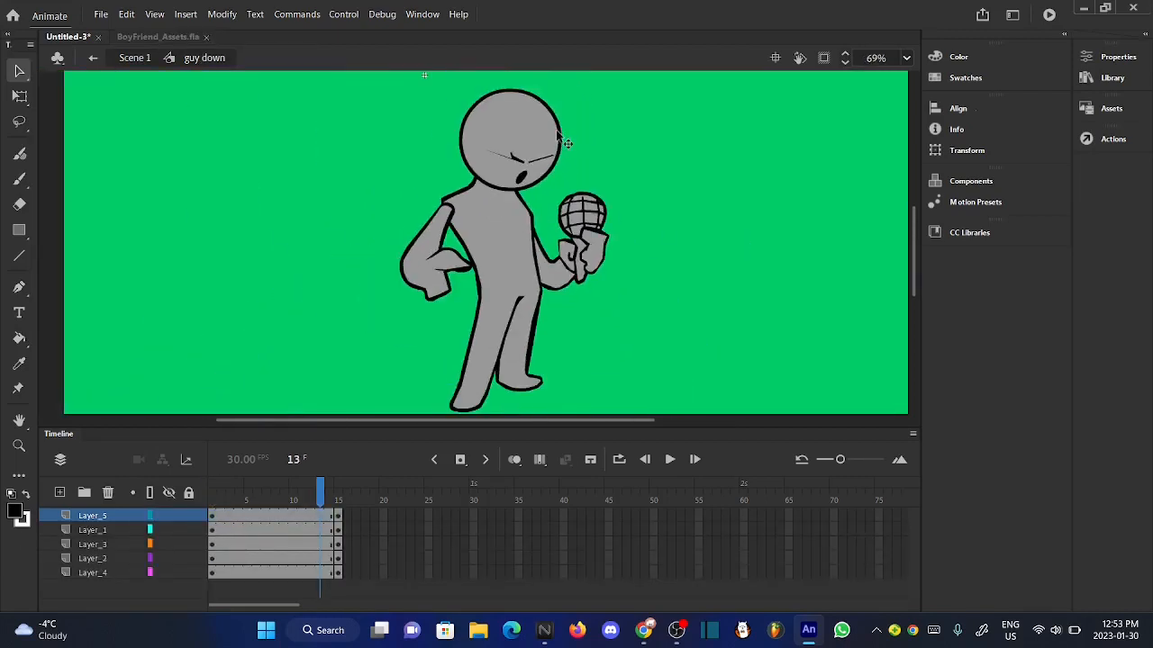
- Remove frame 15 from all five layers of the guy down symbol and play back the pose
left_click_drag(329, 499, 326, 498)
left_click(338, 521)
left_click(335, 571, "shift")
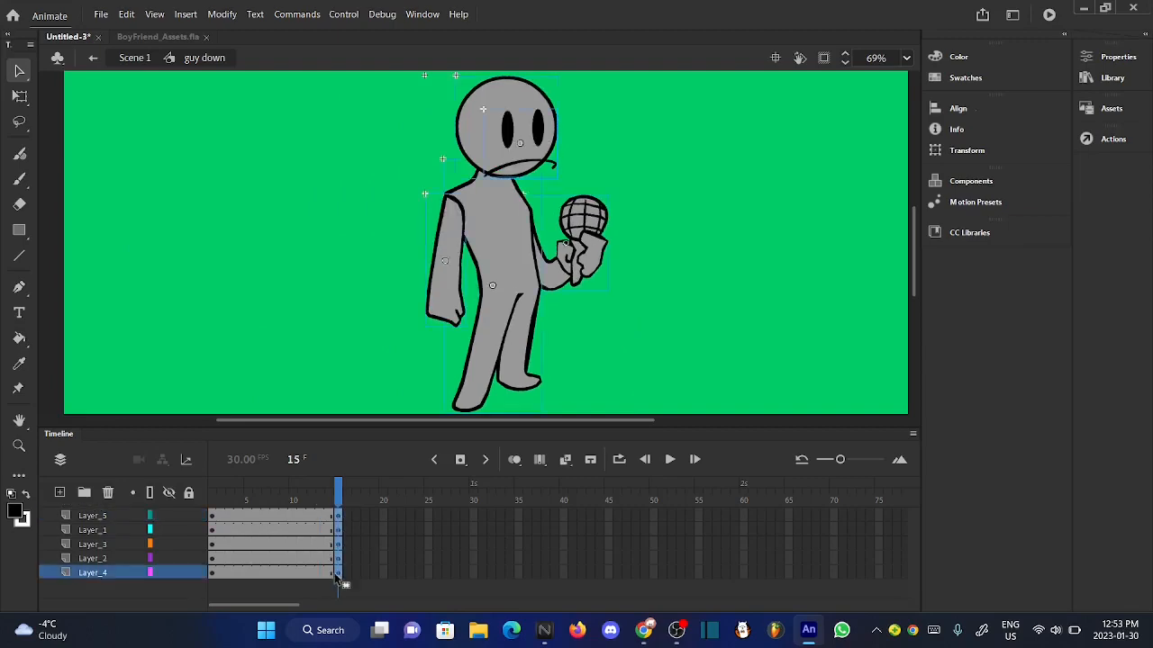
right_click(335, 576)
left_click(369, 237)
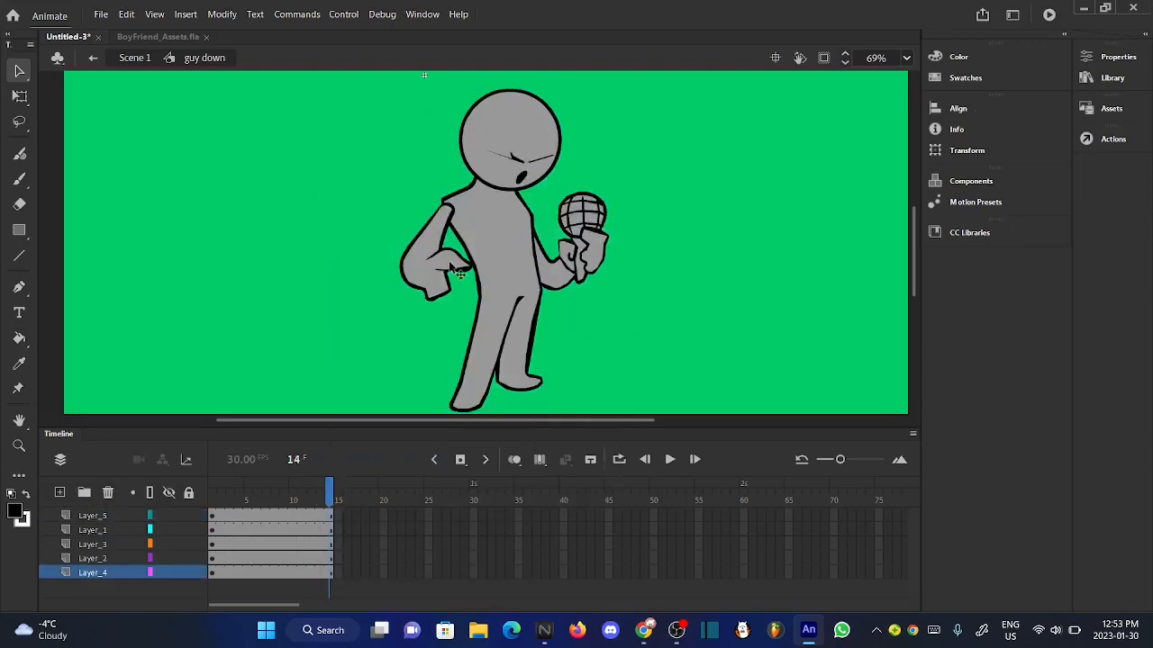
scroll(450, 267, "down", 2)
left_click(669, 459)
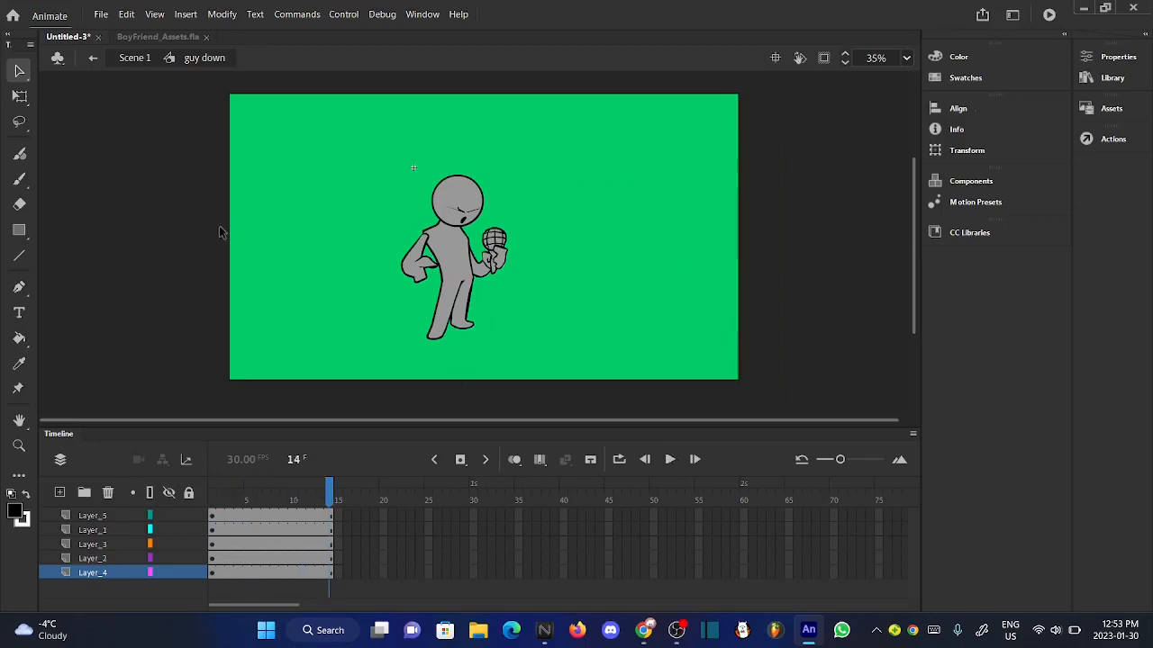
- Return to Scene 1 and play the main timeline from frame 1 to review the poses
left_click(126, 58)
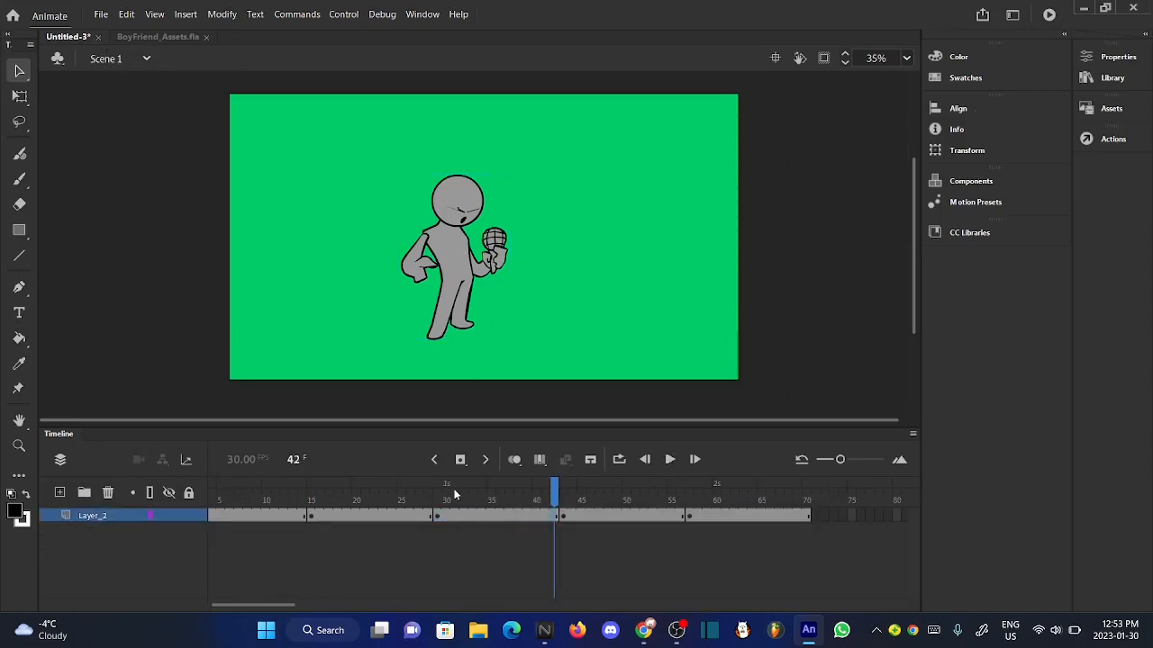
left_click_drag(455, 494, 180, 502)
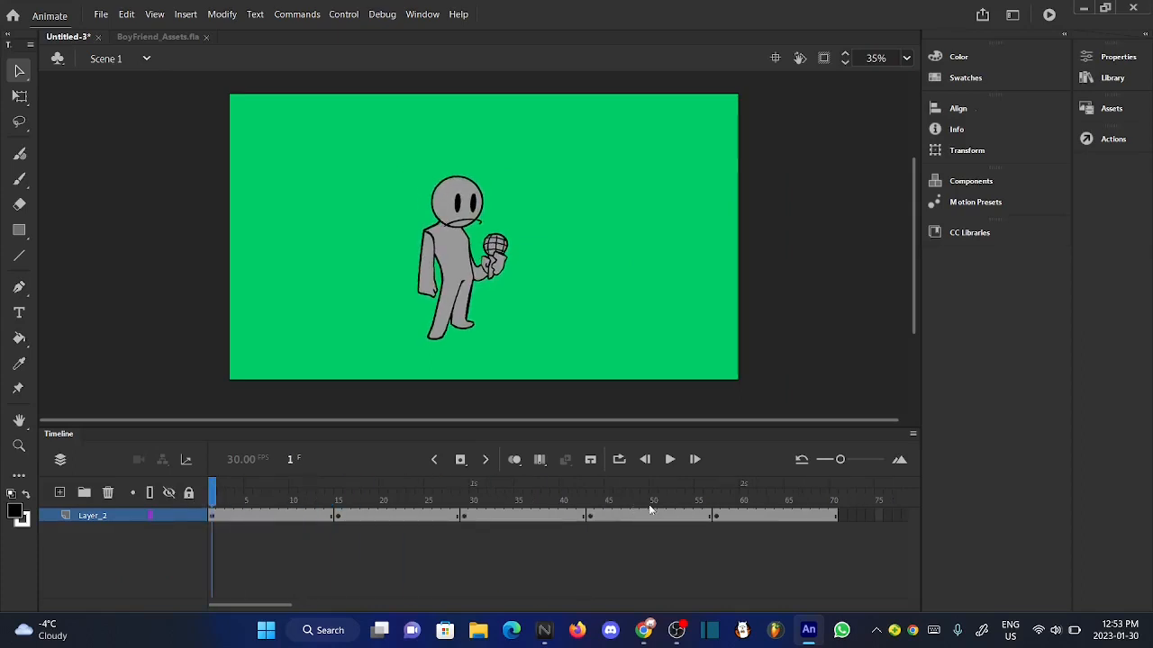
left_click(671, 459)
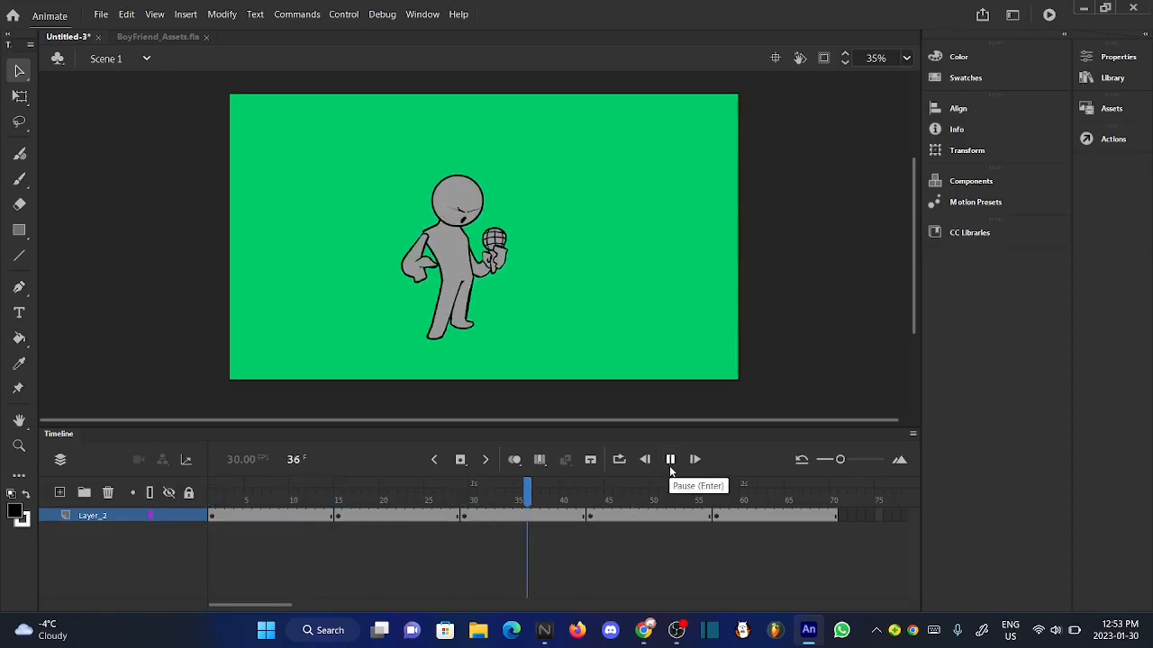
left_click(671, 461)
- Go to frame 56 of the main timeline and open the guy up symbol for editing
left_click_drag(626, 494, 707, 499)
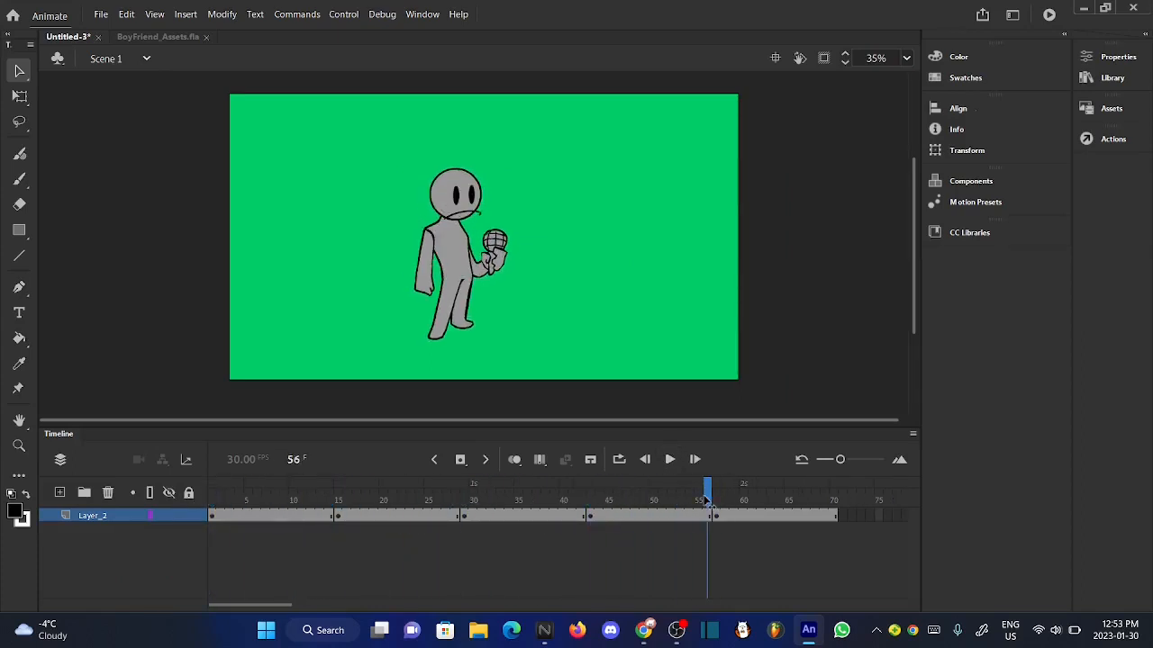
double_click(450, 329)
scroll(468, 317, "up", 2)
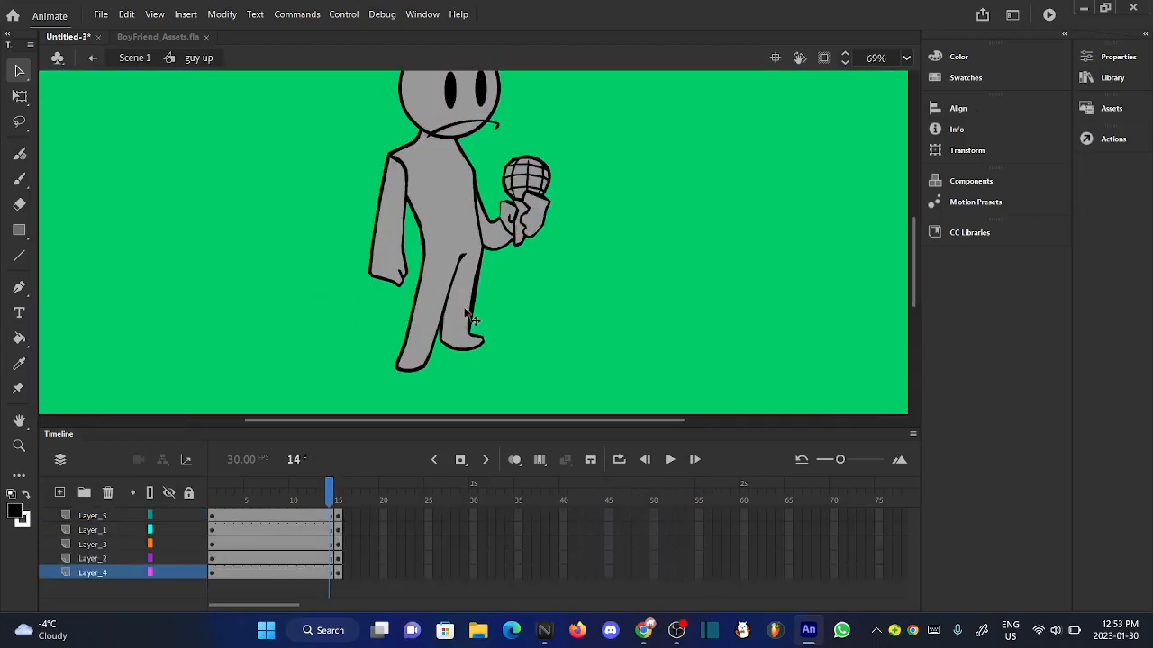
- Narrow the body on Layer_2 slightly at frame 14 with Free Transform, keeping it centred
left_click(419, 313)
left_click(19, 95)
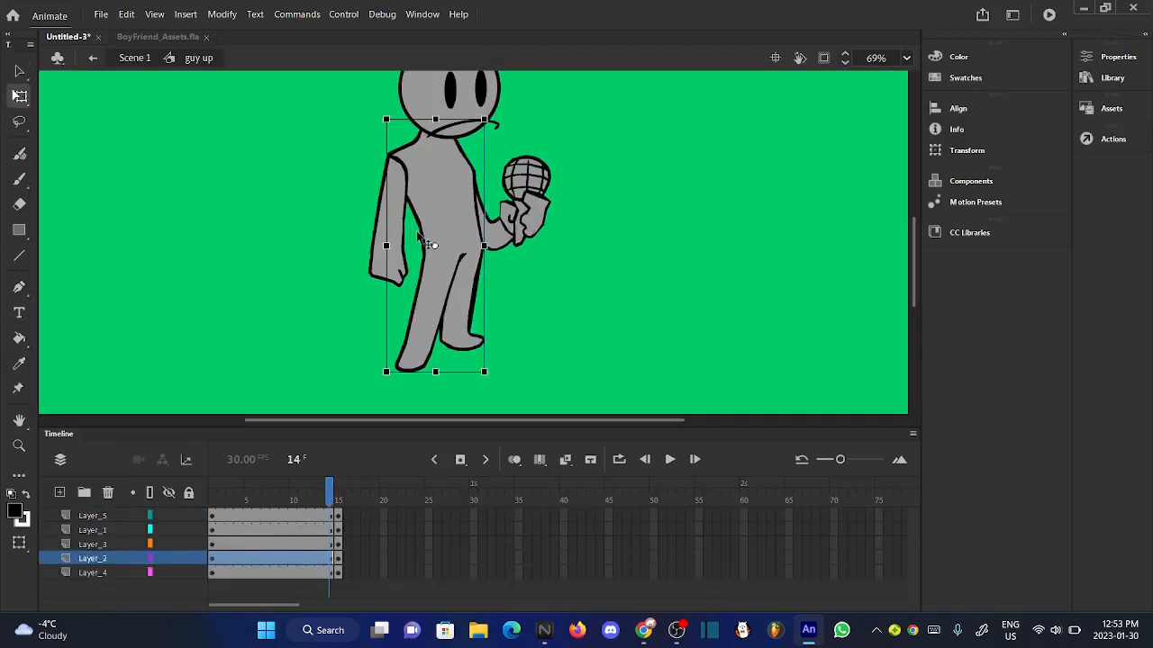
scroll(421, 241, "up", 3)
scroll(337, 268, "up", 2)
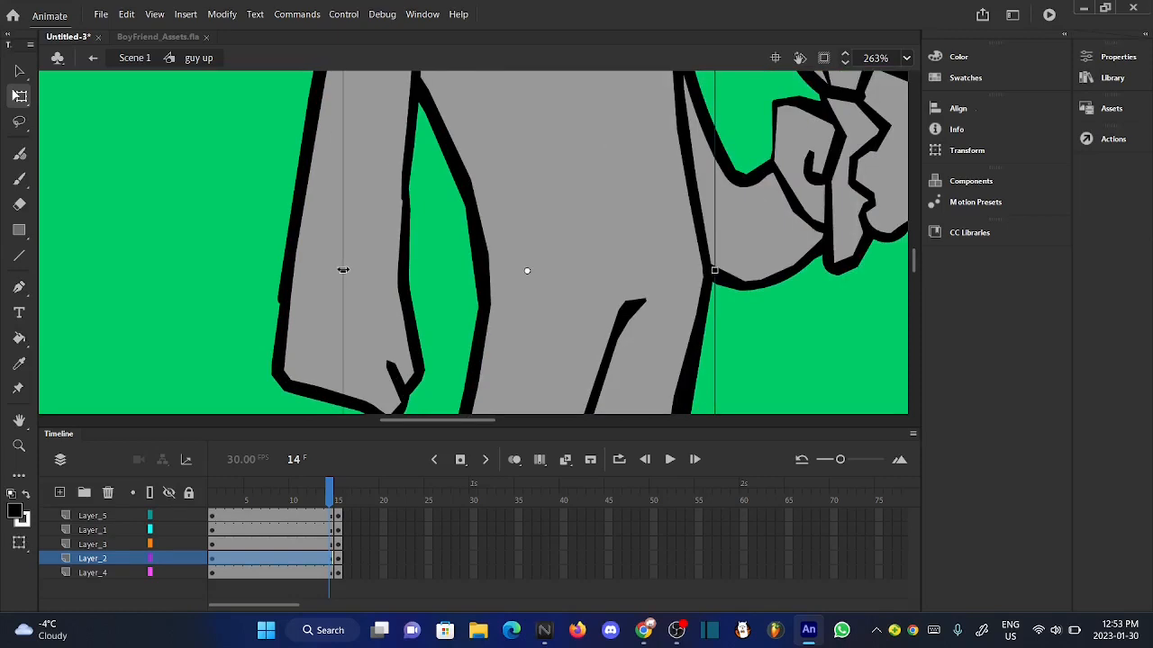
left_click_drag(345, 270, 355, 270)
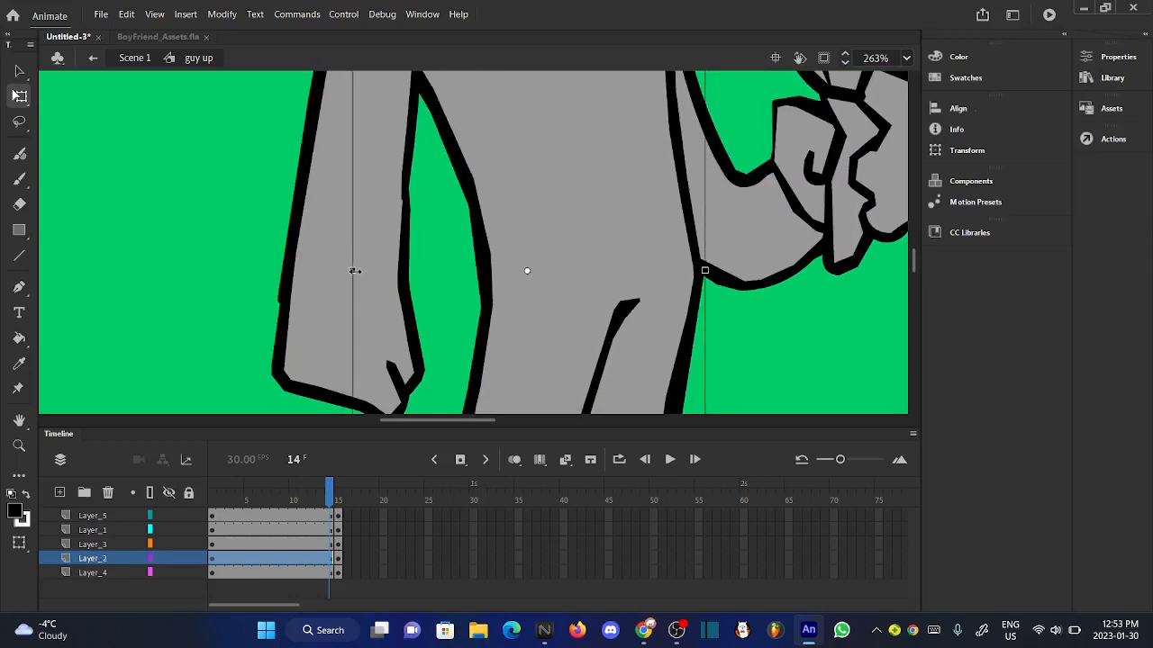
scroll(462, 306, "down", 4)
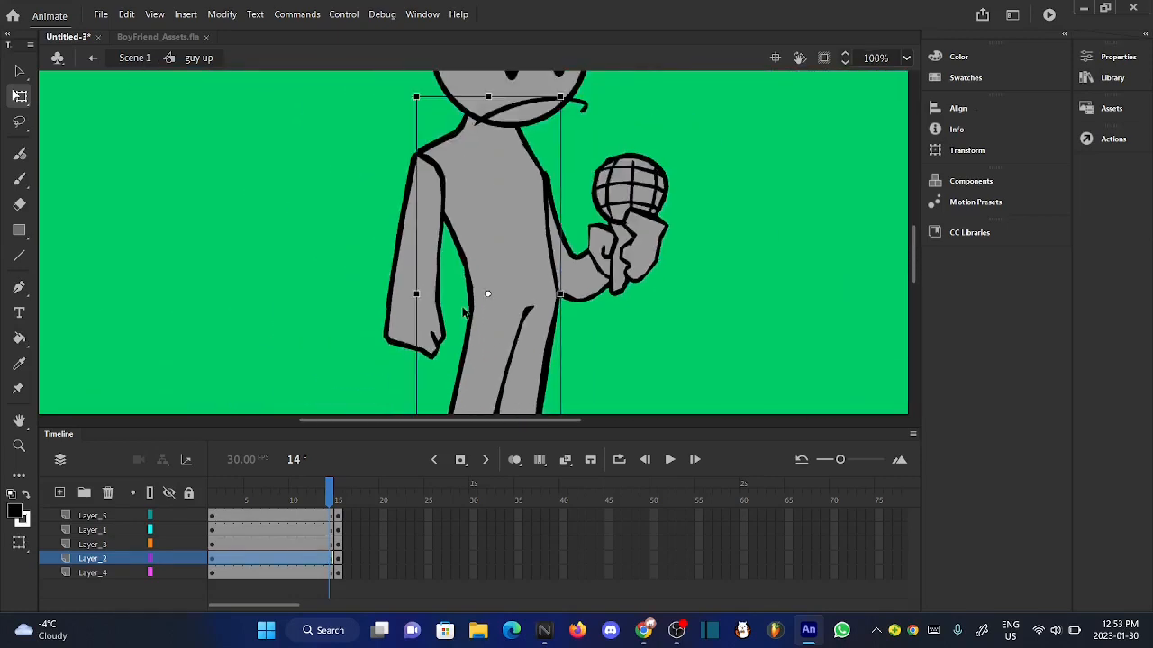
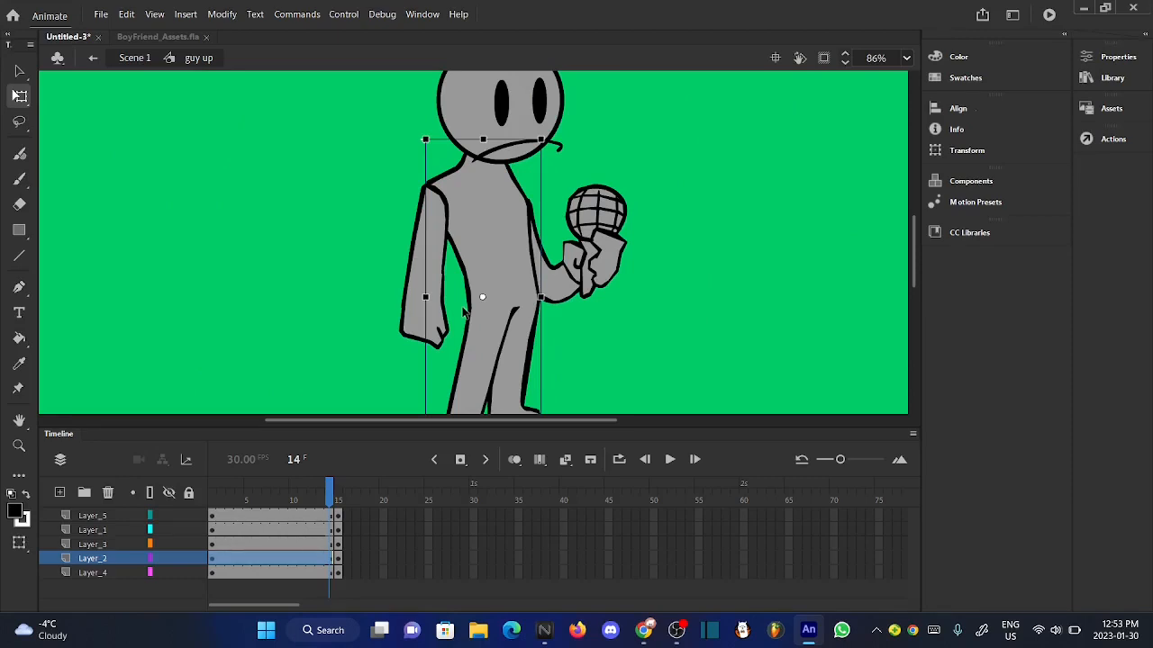
- Stretch the body on Layer_2 slightly taller from its upper edge with Free Transform at frame 14
scroll(465, 313, "up", 1)
scroll(467, 314, "down", 1)
scroll(480, 141, "up", 6)
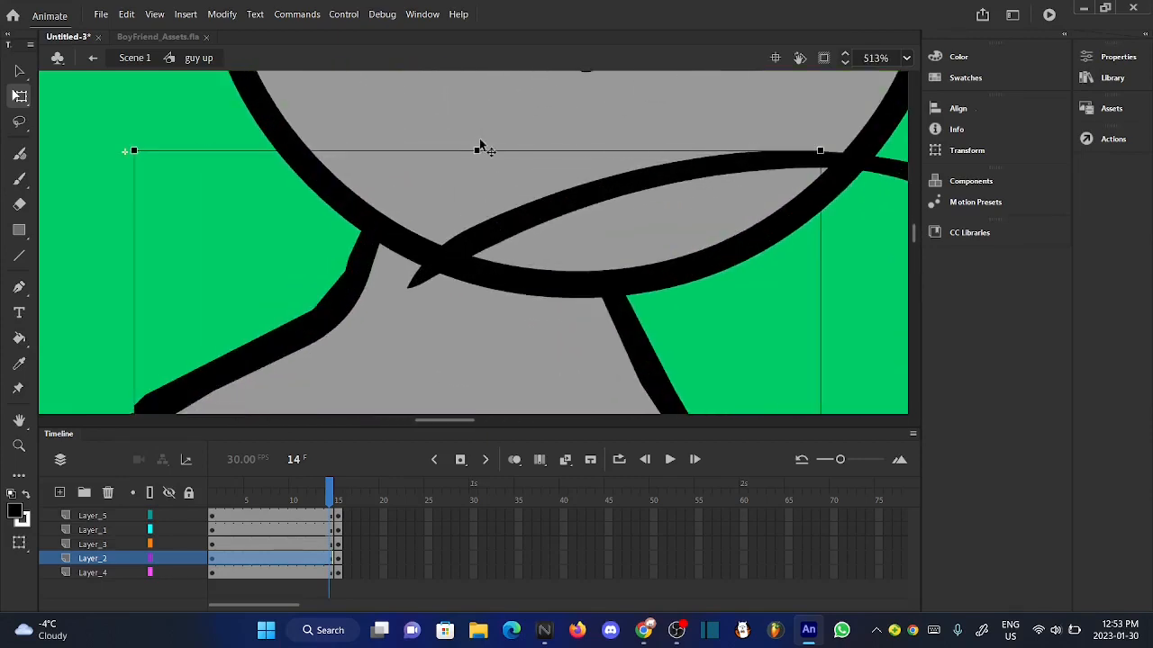
left_click(477, 143)
left_click(443, 330)
left_click_drag(480, 143, 480, 122)
scroll(480, 123, "down", 2)
scroll(482, 126, "down", 3)
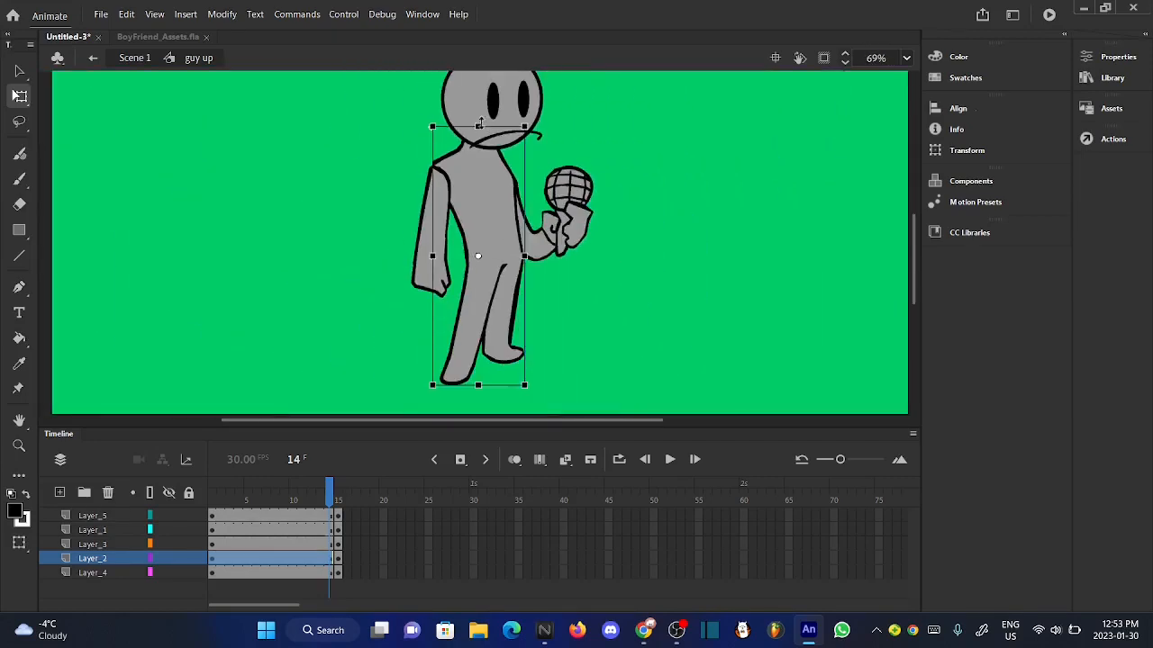
left_click(353, 316)
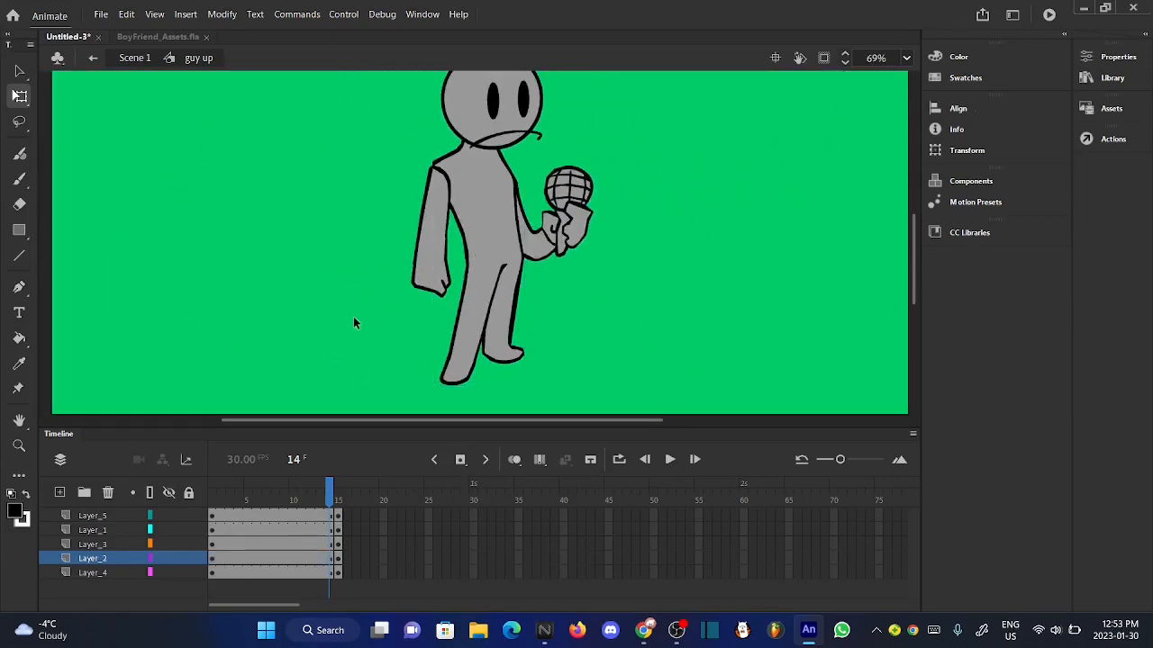
- Compare the body's pose on Layer_2 between frames 13, 14 and 15 of the guy up symbol
left_click(340, 487)
left_click(320, 488)
left_click(471, 360)
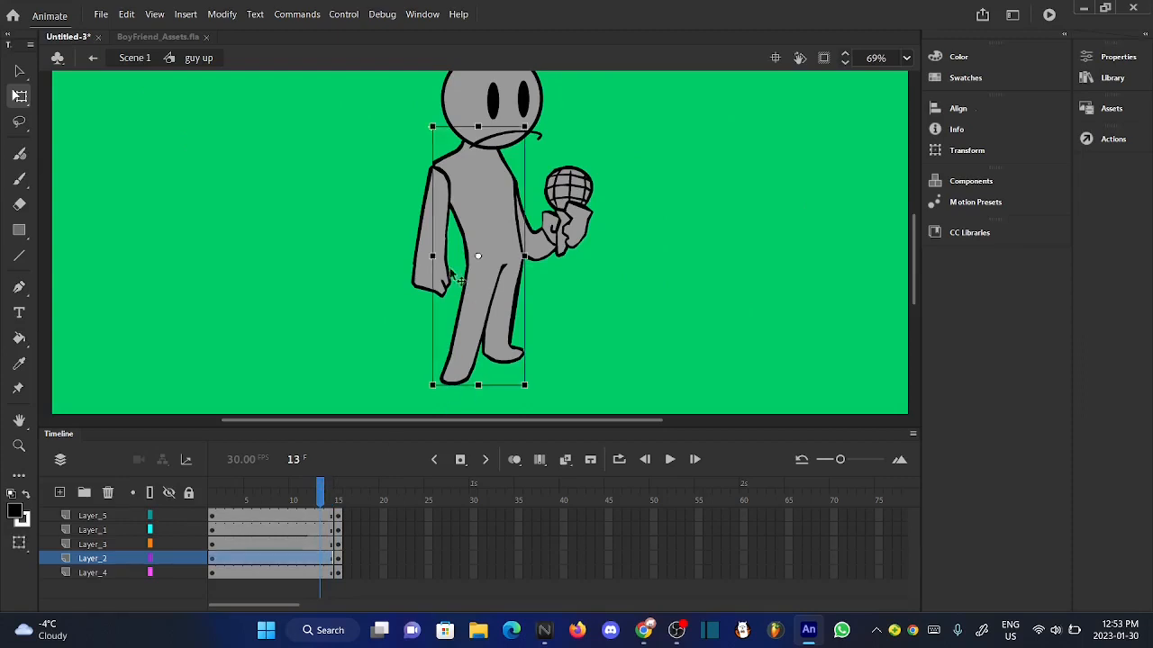
scroll(482, 257, "up", 8)
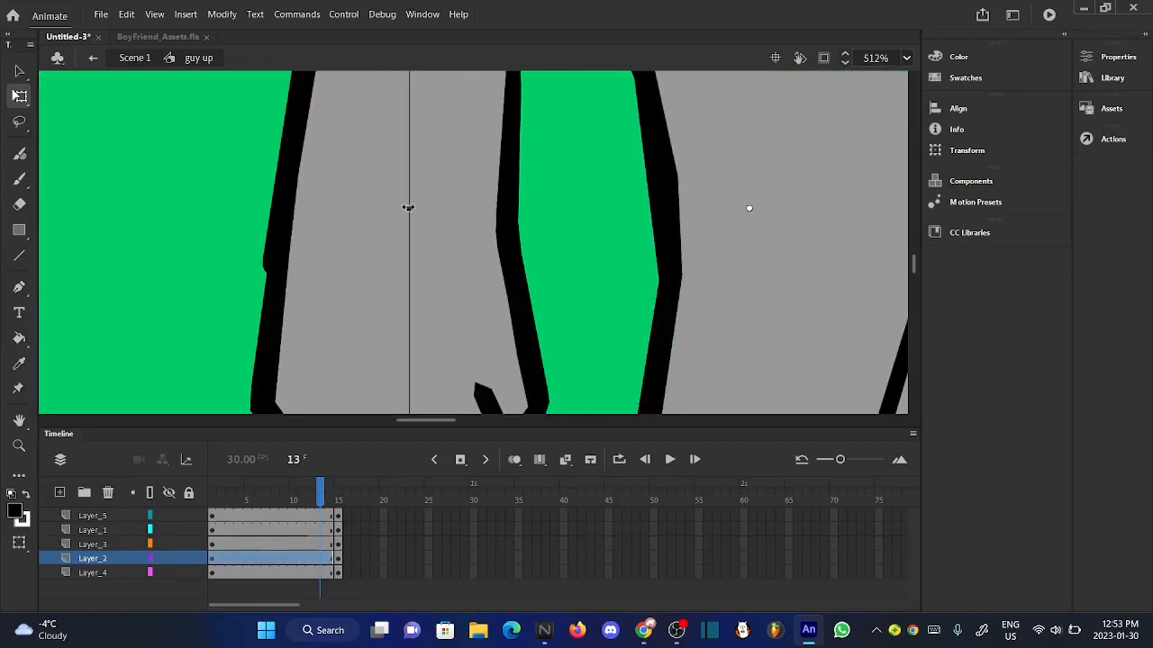
scroll(417, 209, "up", 3)
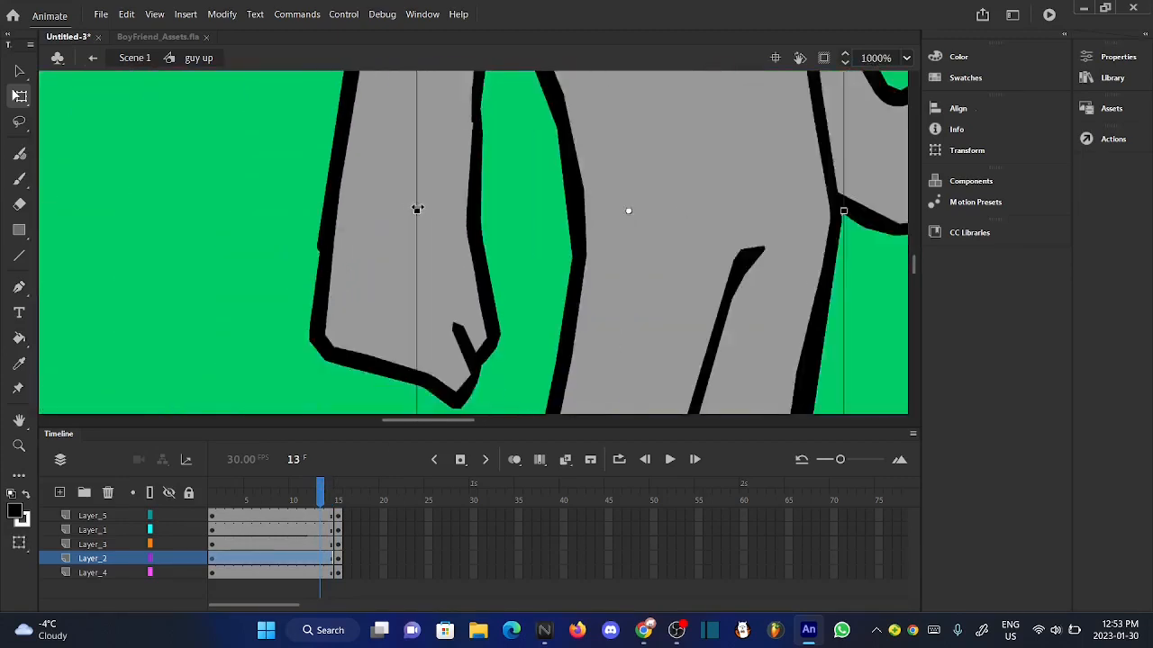
scroll(417, 209, "down", 12)
left_click(330, 489)
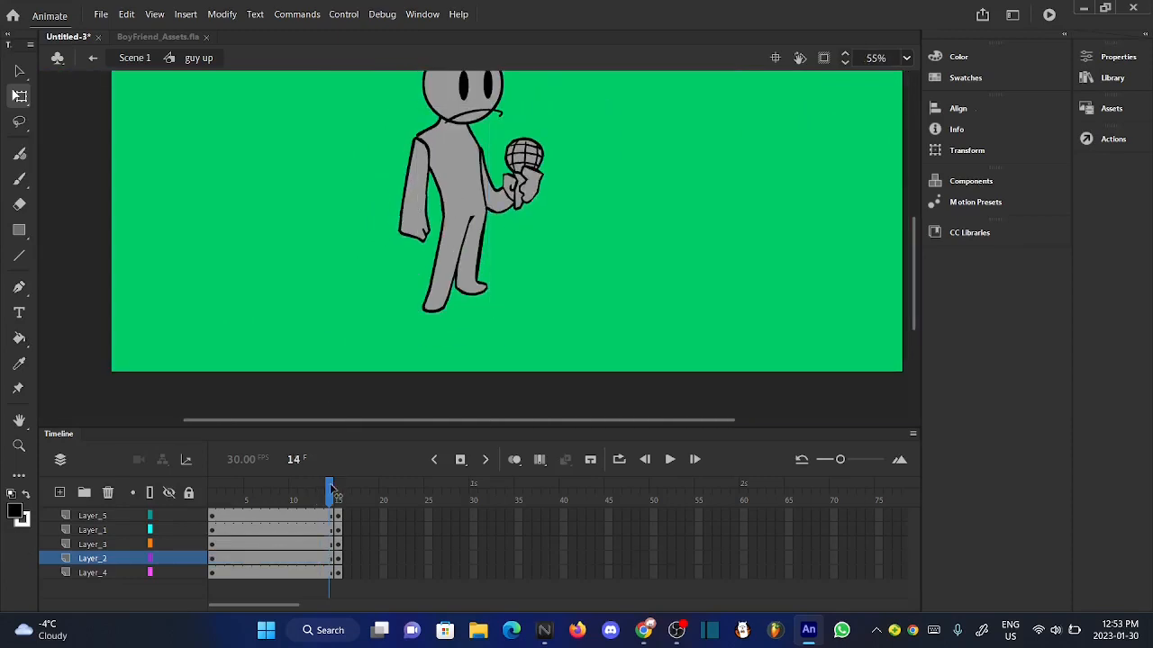
left_click_drag(330, 489, 320, 489)
left_click(447, 314)
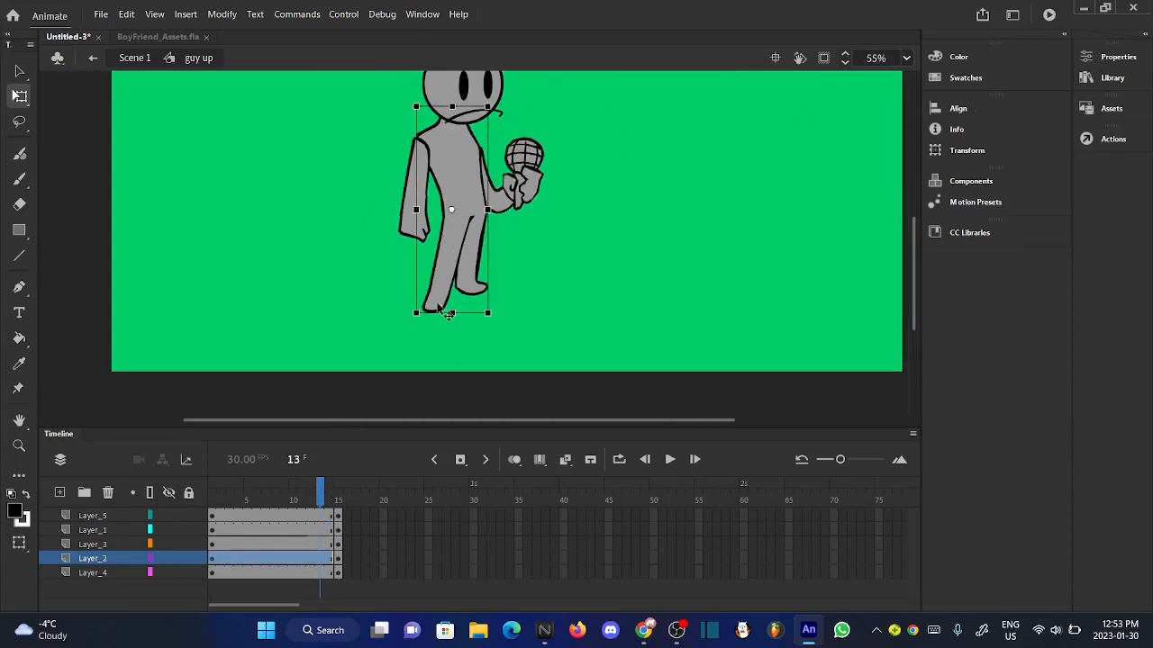
- Nudge the body on Layer_2 to line up the front foot with the adjacent pose using onion skinning, and turn onion skinning off
left_click(514, 460)
scroll(437, 314, "up", 10)
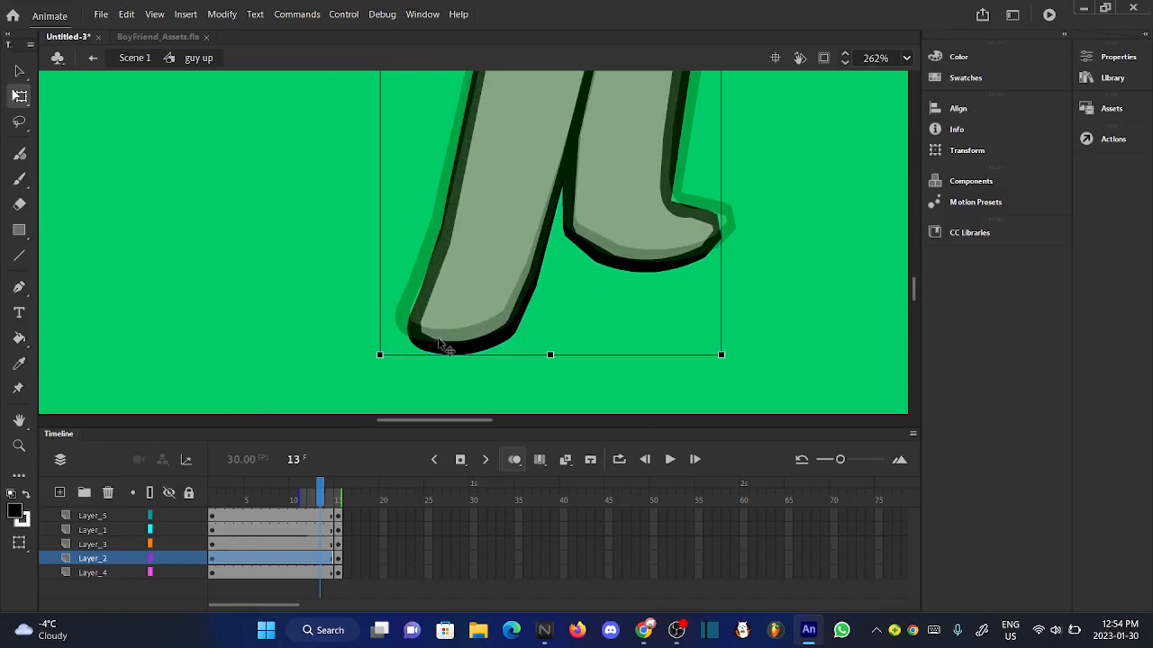
left_click_drag(470, 354, 470, 326)
left_click(20, 72)
scroll(425, 347, "up", 5)
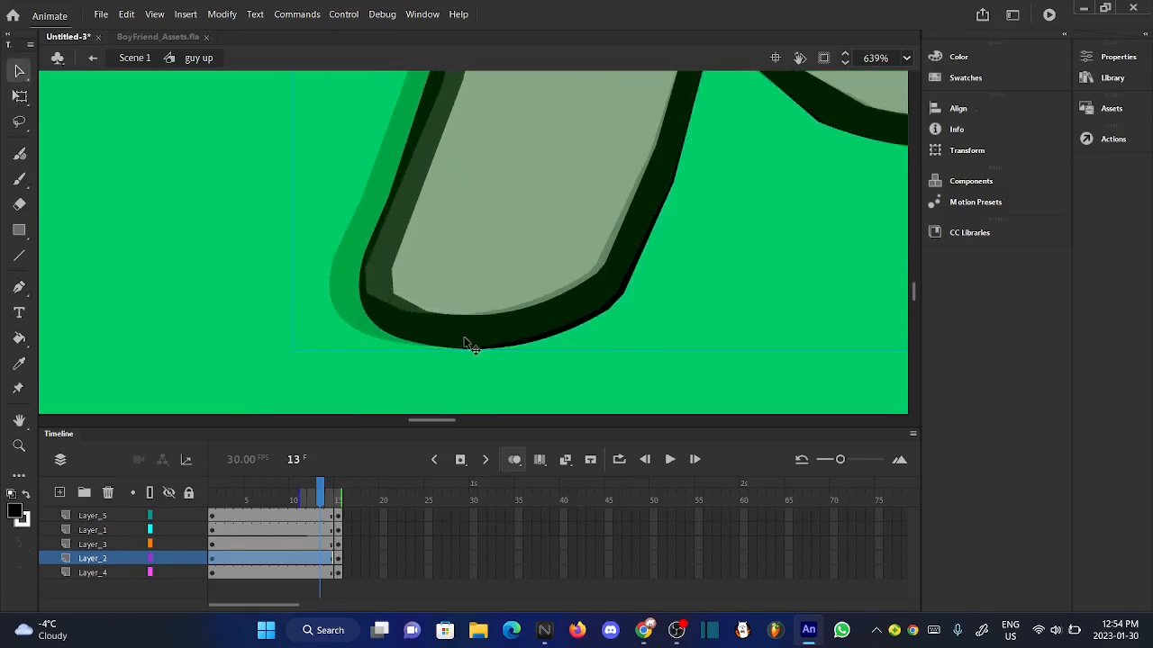
key("Up")
key("Up")
key("Up")
key("Up")
key("Up")
key("Up")
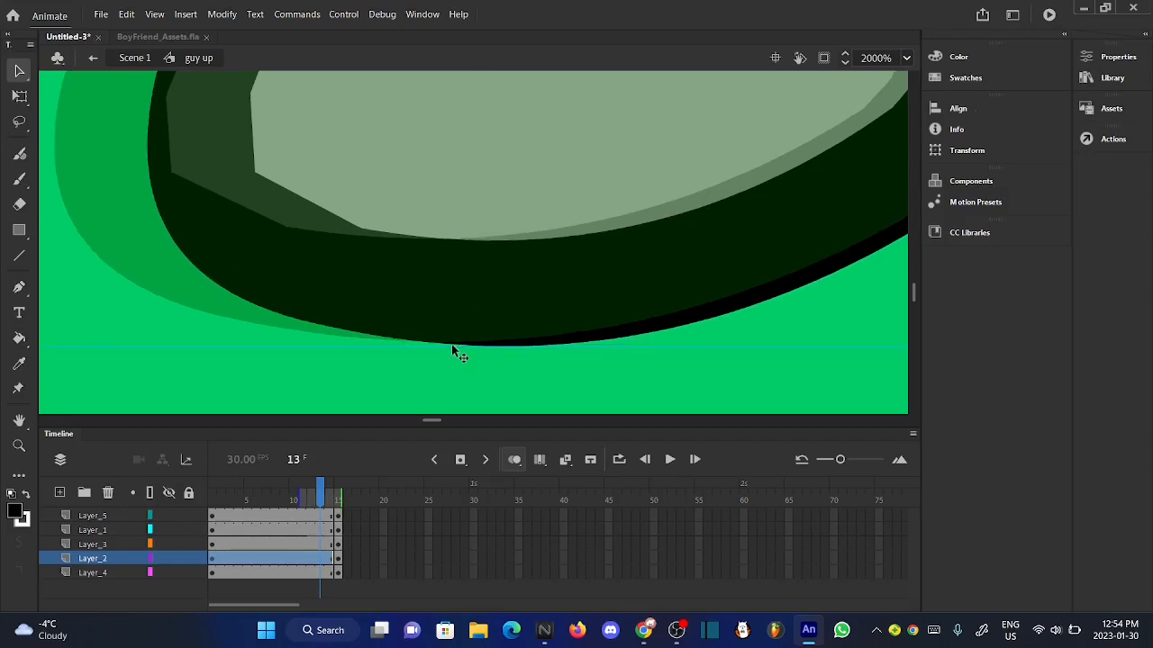
key("Down")
key("Down")
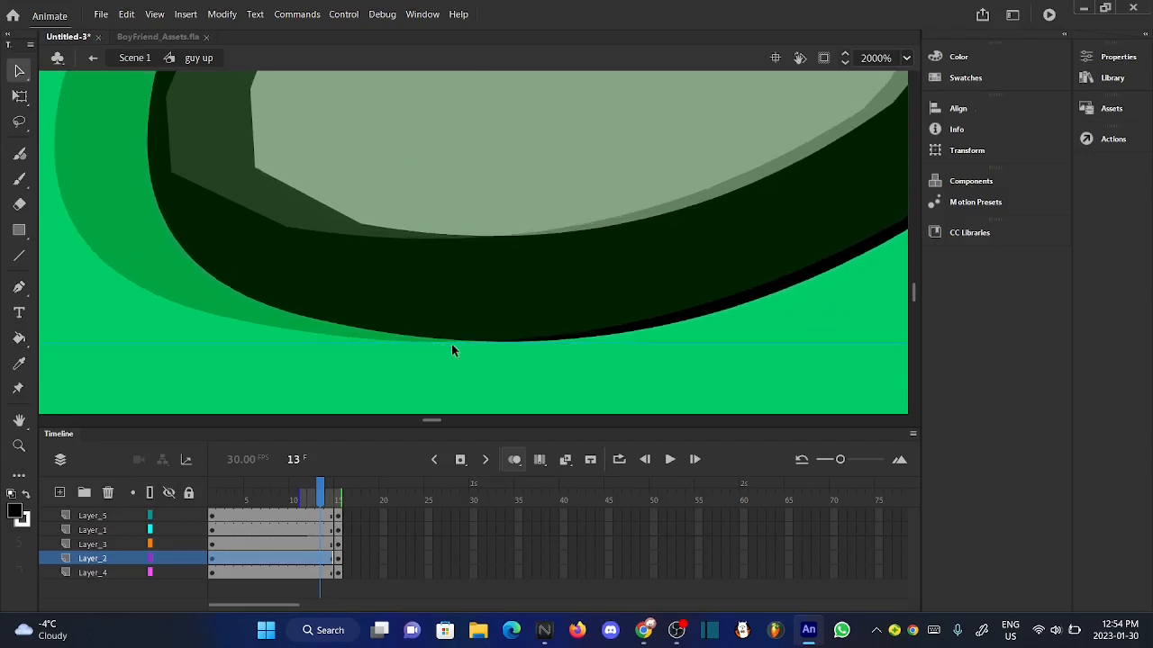
scroll(463, 360, "down", 8)
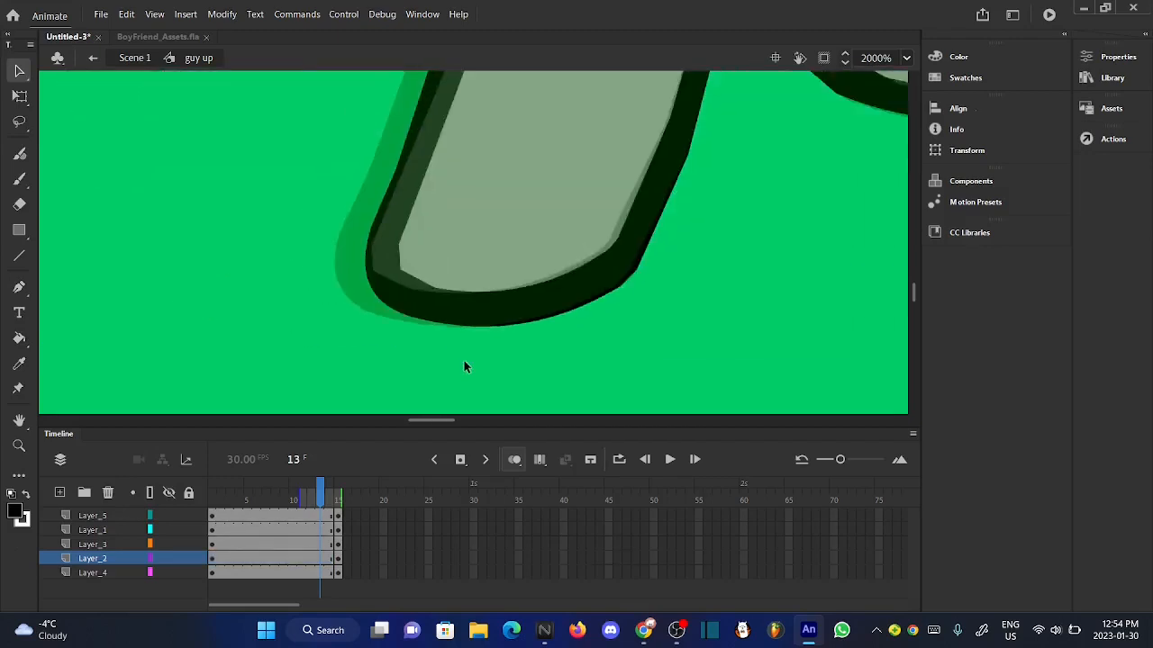
scroll(463, 360, "down", 5)
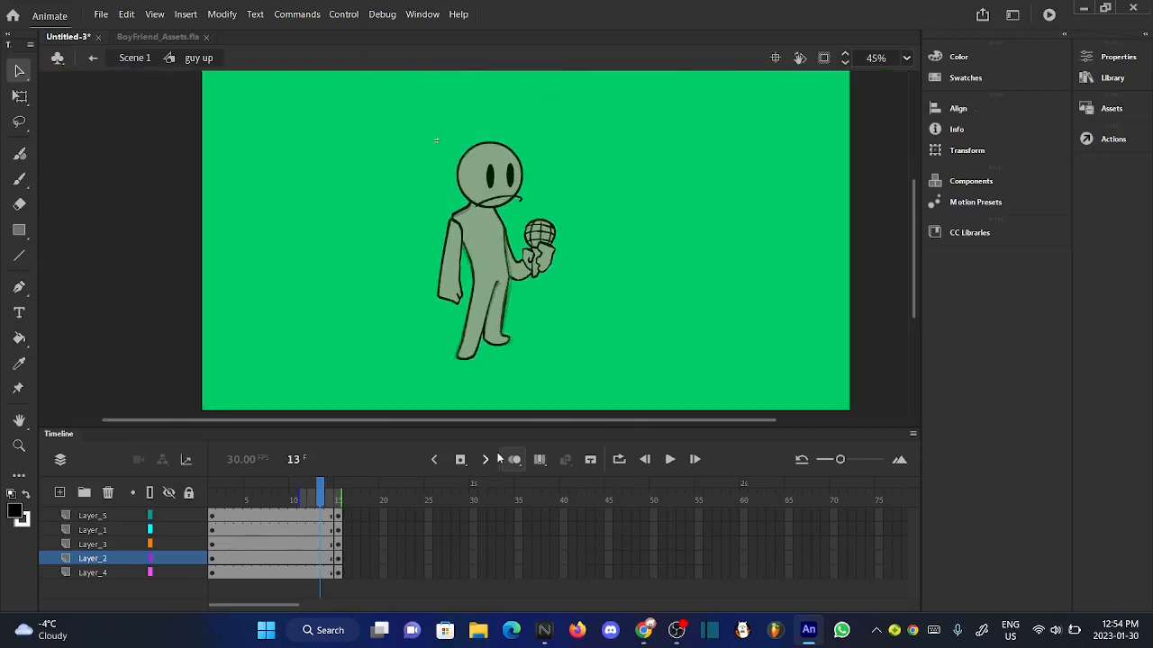
left_click(515, 459)
left_click(334, 497)
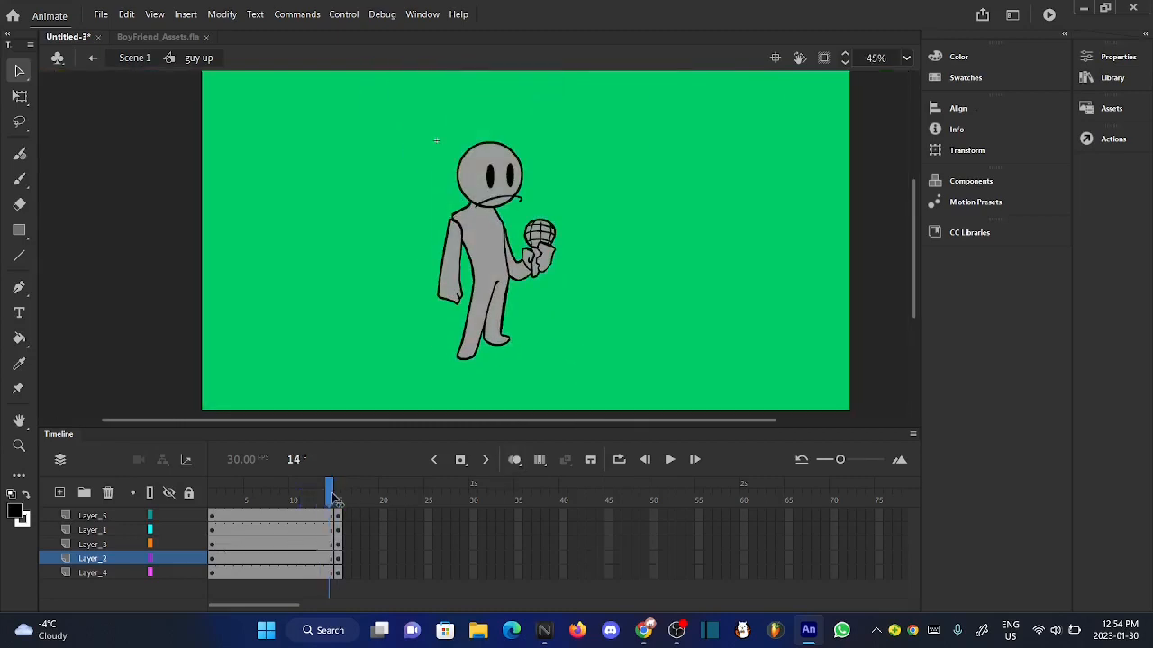
- Cut the face on Layer_5 and the lowered front arm on Layer_3 from the pose at frame 14
right_click(493, 176)
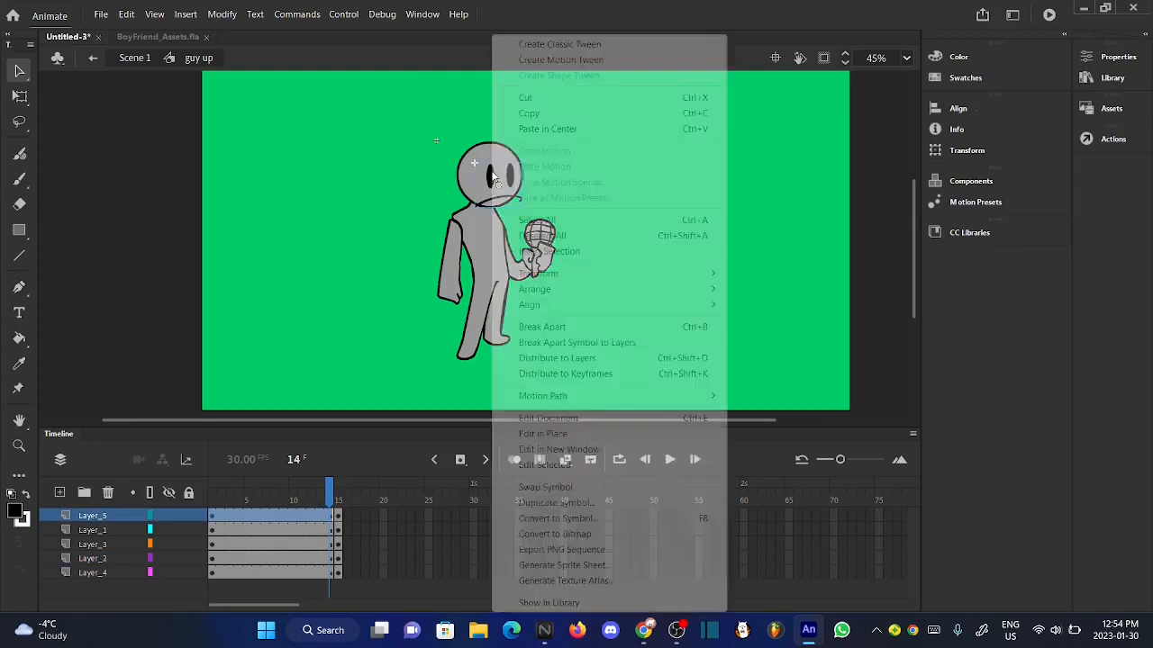
left_click(548, 98)
scroll(489, 245, "up", 3)
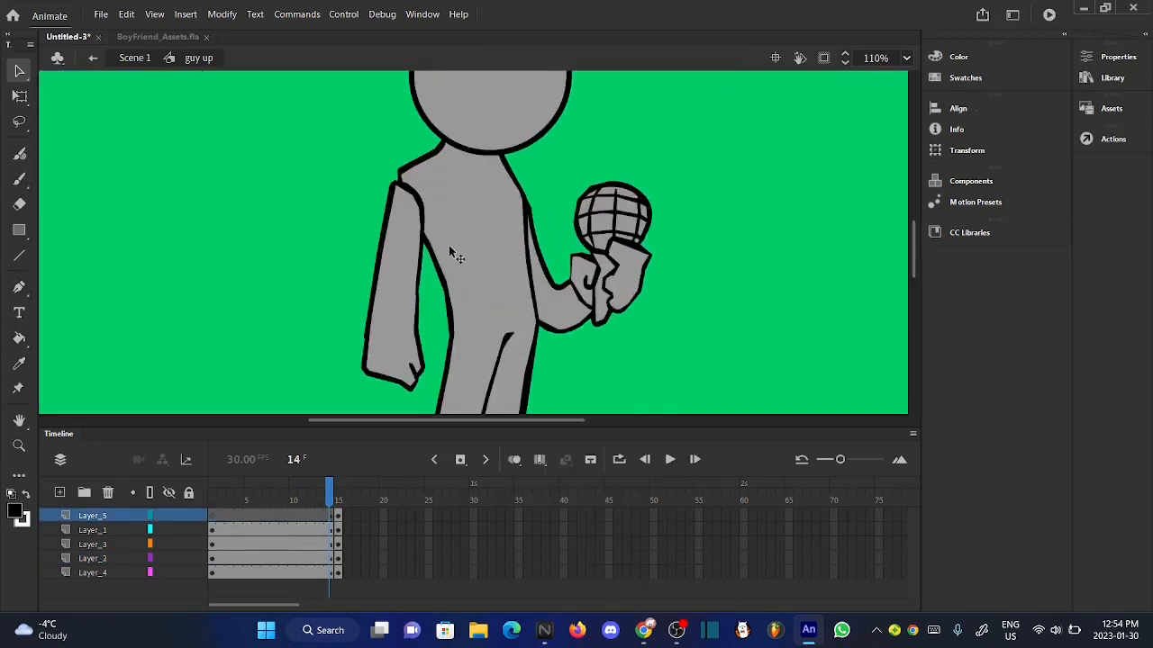
left_click(403, 257)
right_click(402, 257)
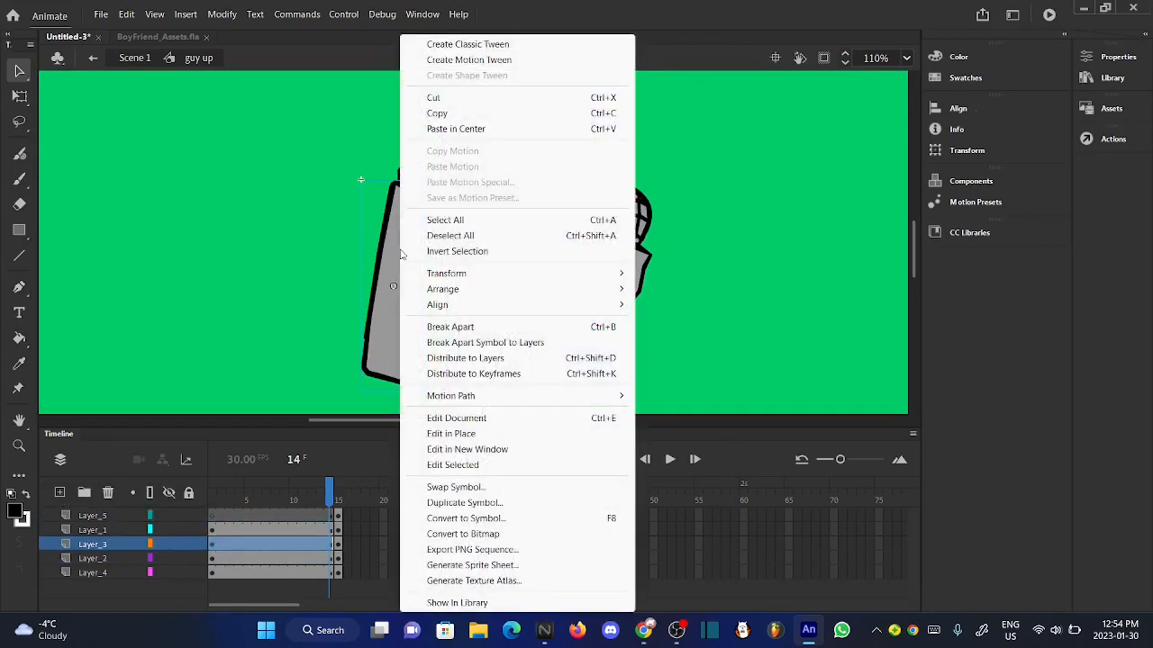
left_click(468, 96)
- Place the hand left symbol from the Library on Layer_3 beside the body's shoulder
left_click(1097, 84)
left_click(692, 328)
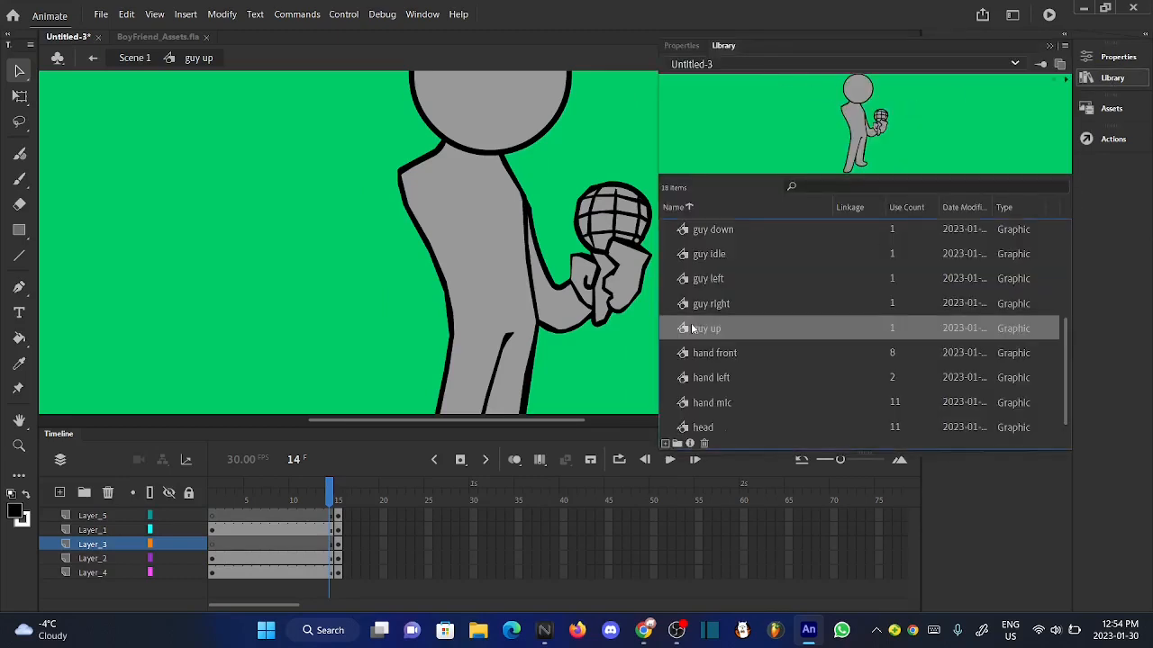
left_click(719, 281)
scroll(728, 401, "down", 1)
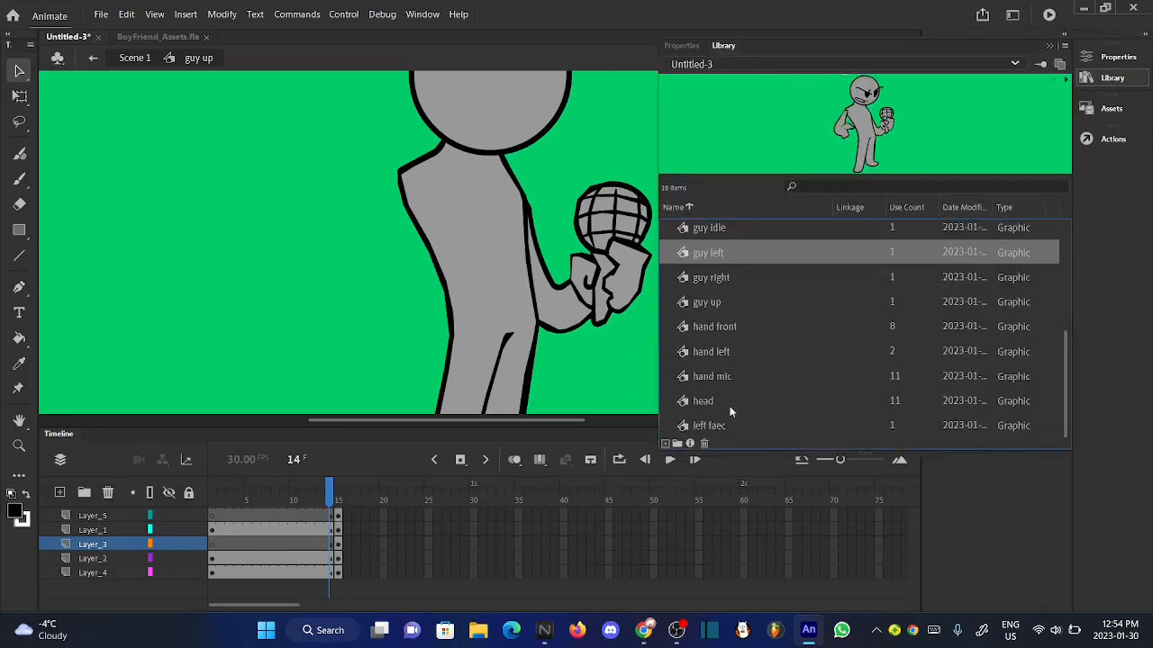
left_click(728, 416)
left_click(720, 371)
left_click(717, 353)
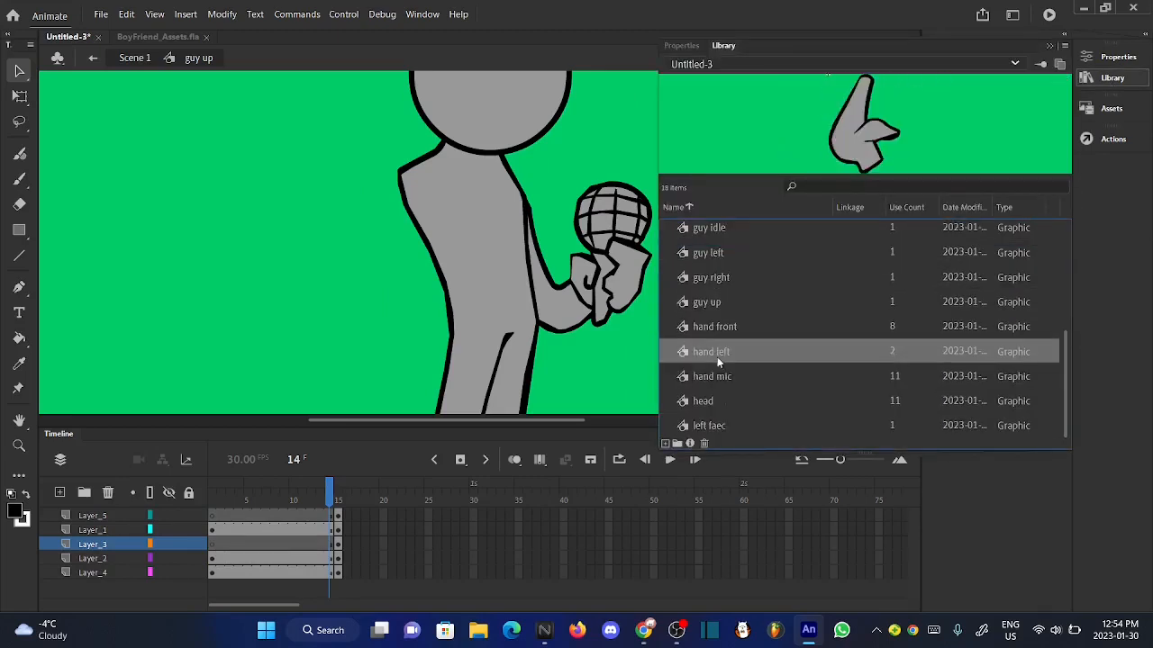
left_click_drag(710, 355, 385, 250)
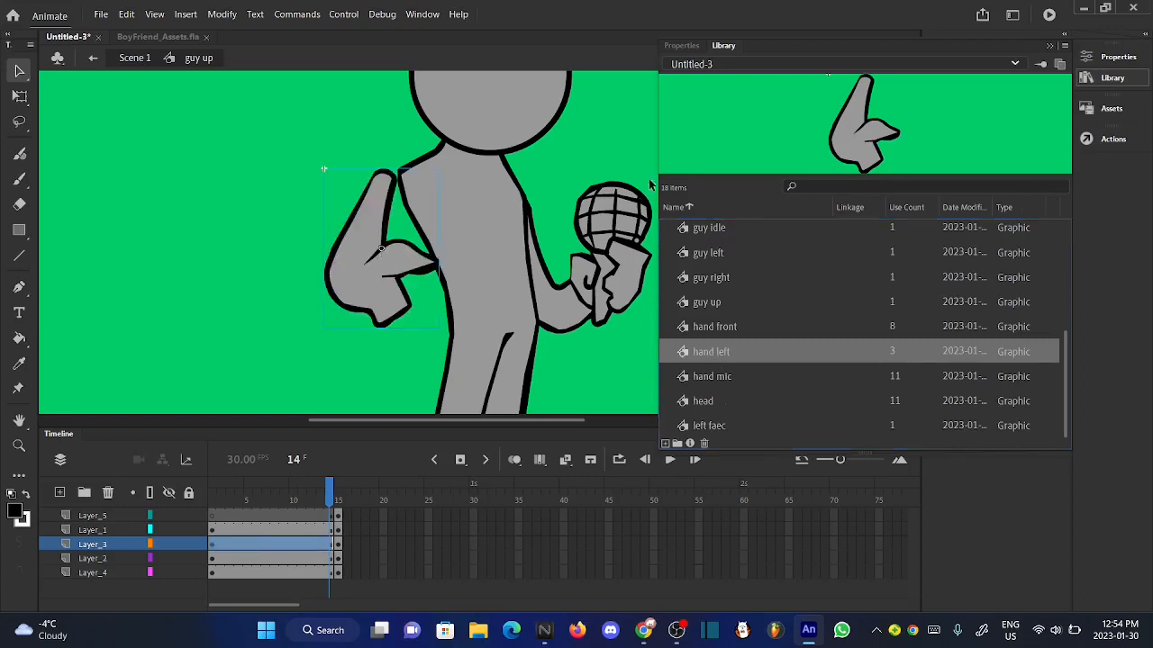
left_click(1111, 79)
- Rotate the hand left arm slightly counterclockwise and move it up against the shoulder
key("q")
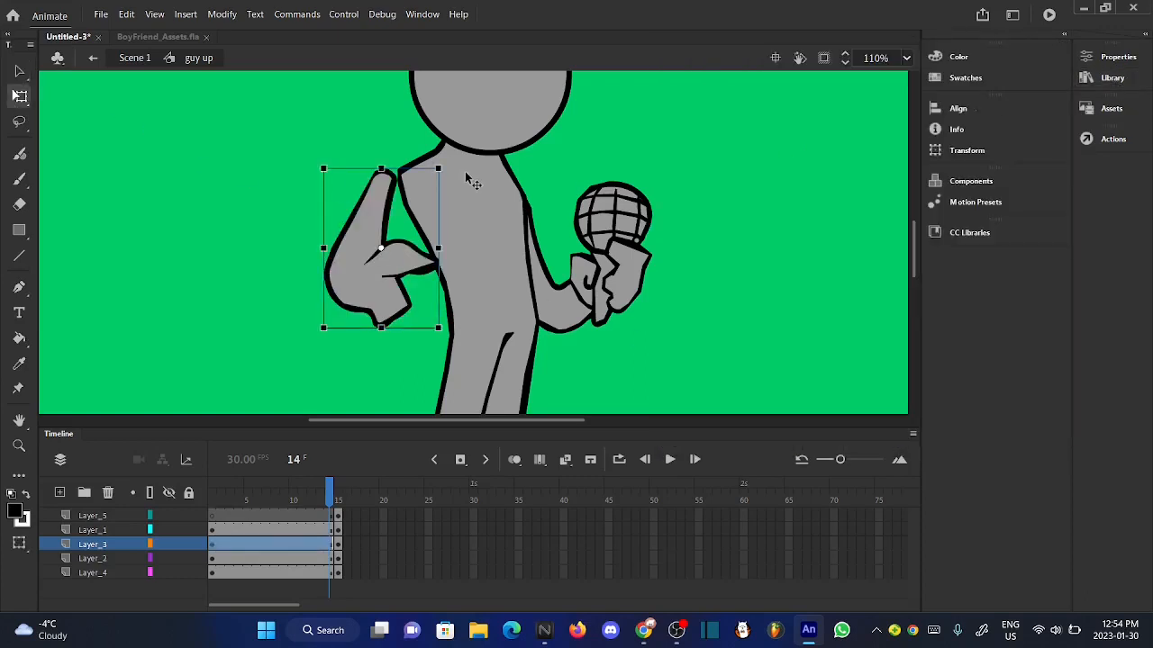
left_click_drag(452, 180, 445, 171)
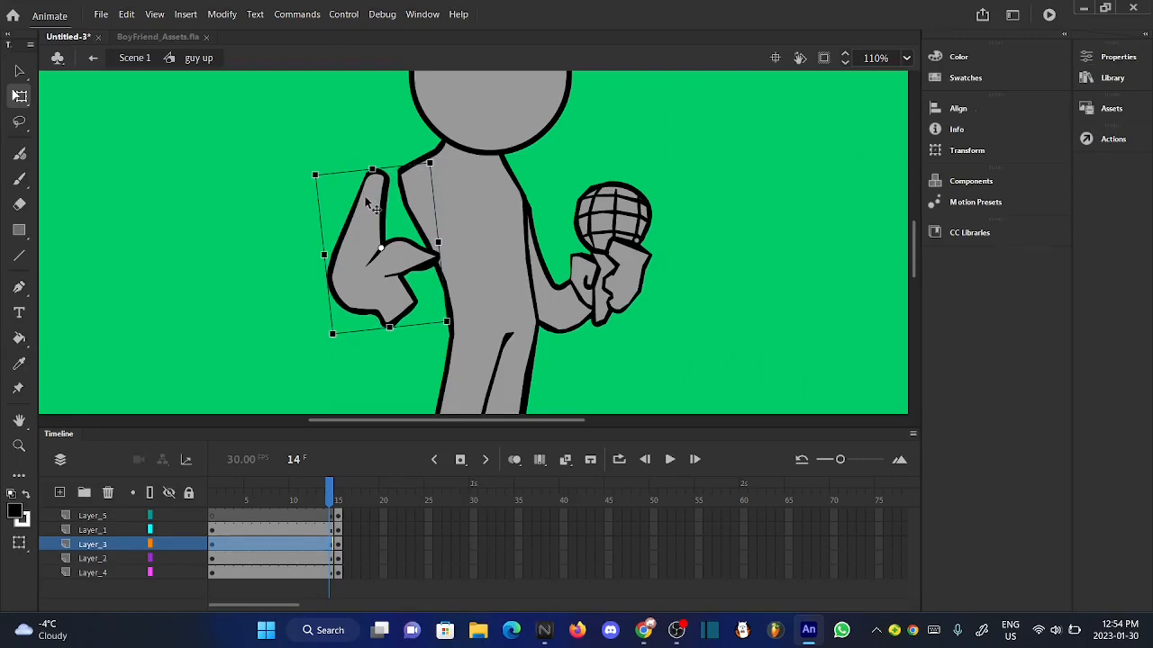
left_click_drag(367, 205, 392, 209)
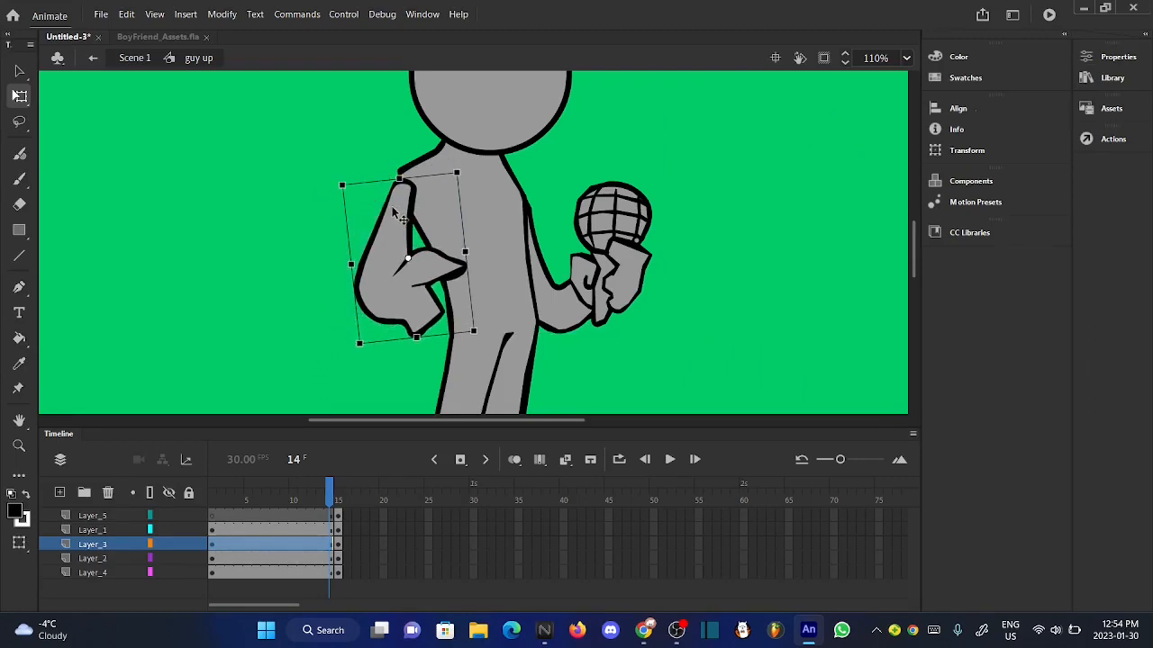
key("Right")
key("Right")
key("Up")
key("Up")
key("Up")
key("Up")
key("Up")
key("Up")
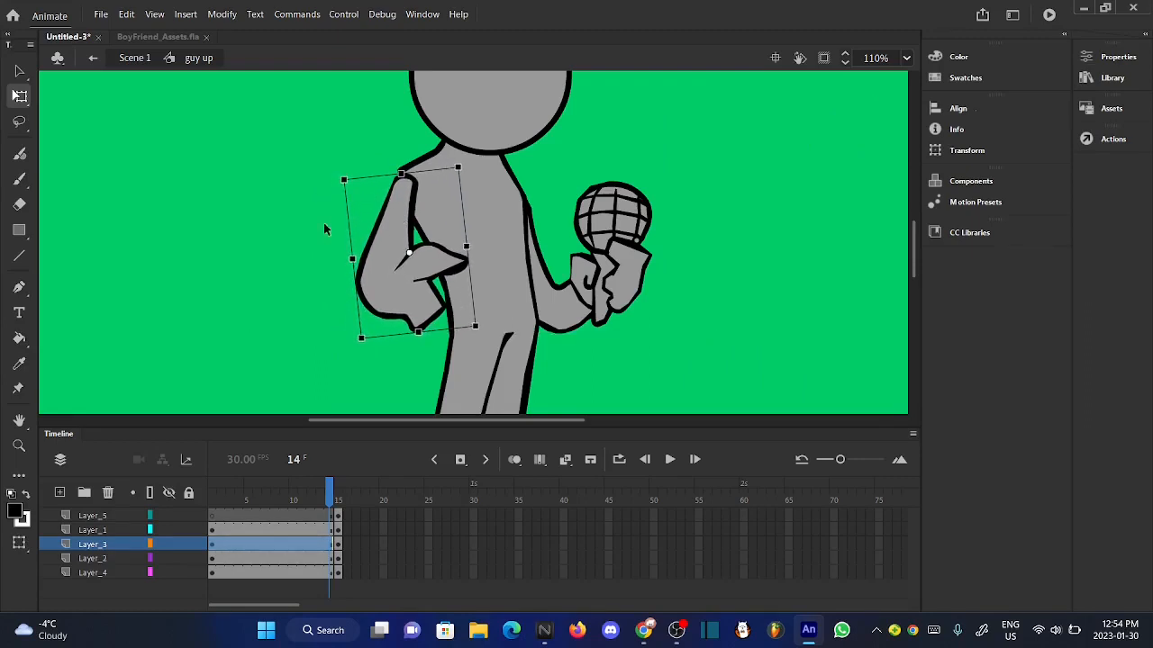
left_click(323, 222)
- Rotate the hand left arm a little further counterclockwise and nudge it closer onto the shoulder
scroll(464, 292, "down", 3)
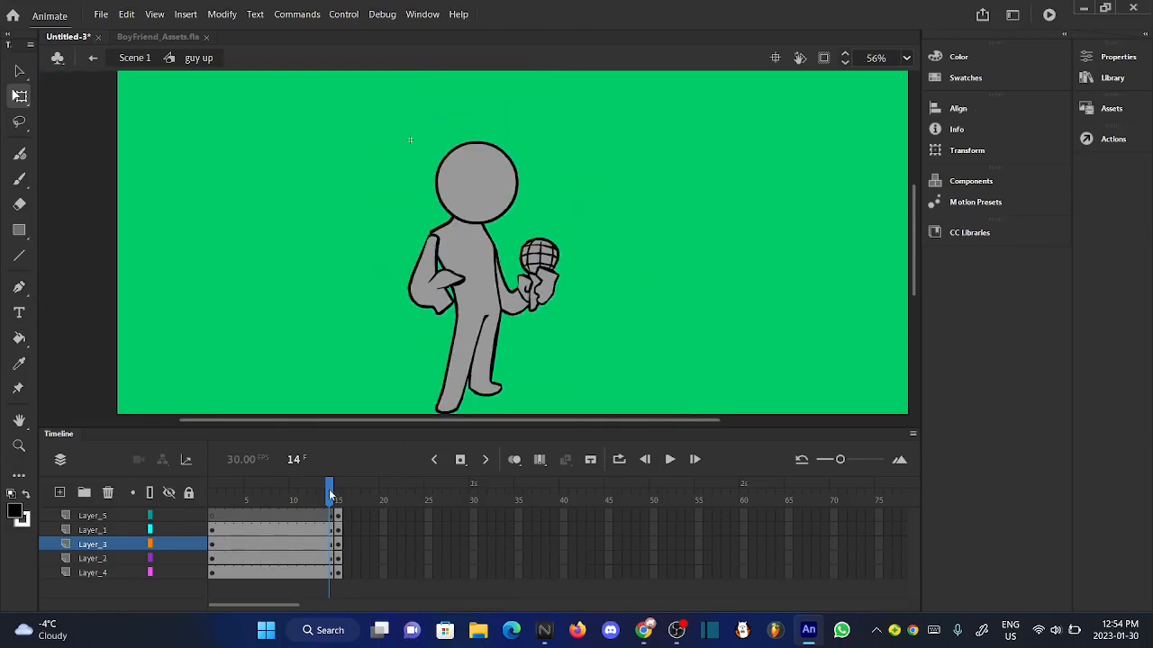
left_click_drag(332, 494, 333, 494)
left_click(441, 279)
scroll(432, 280, "up", 3)
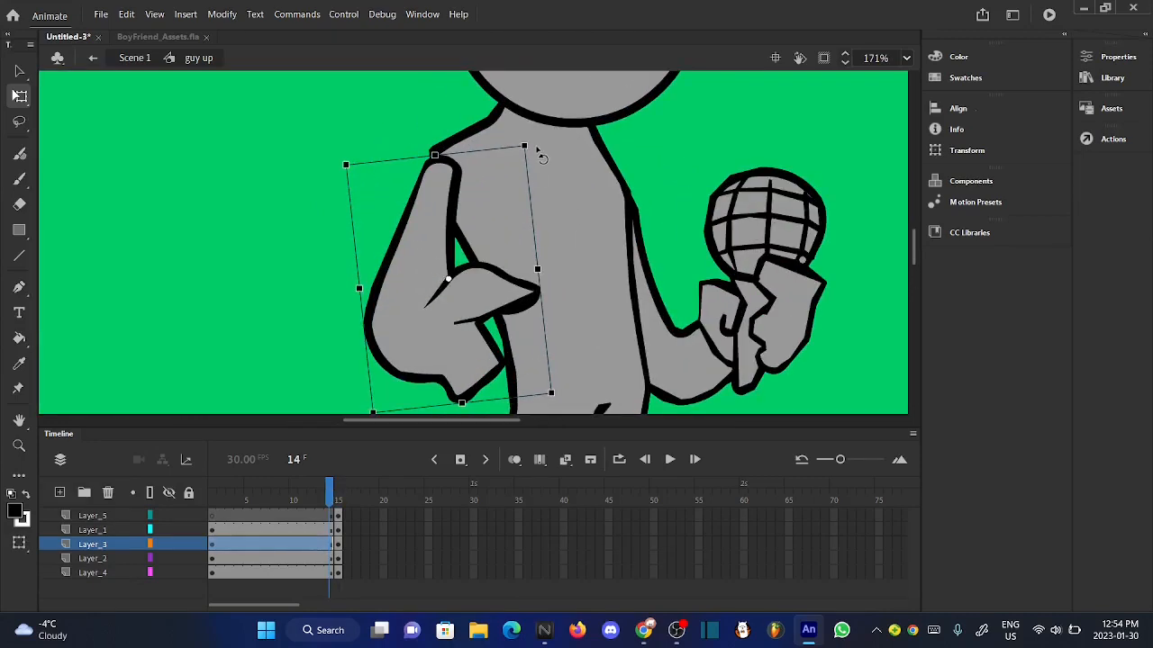
left_click_drag(541, 158, 524, 146)
scroll(524, 146, "down", 2)
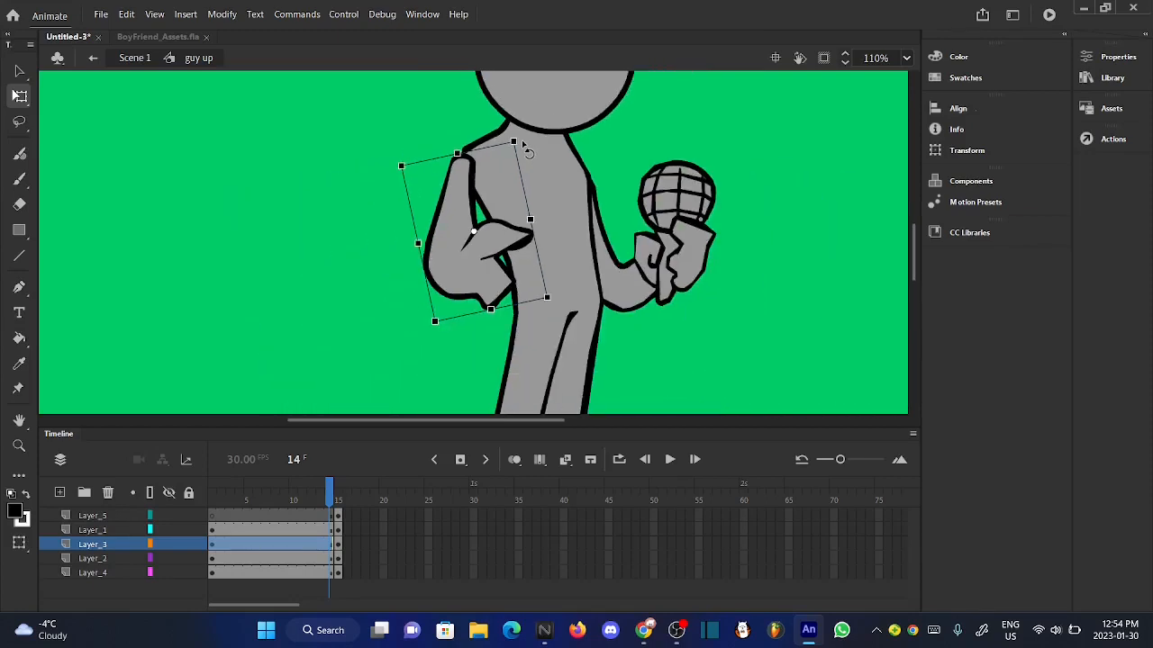
key("Right")
key("Right")
key("Right")
key("Right")
key("Right")
key("Right")
key("Down")
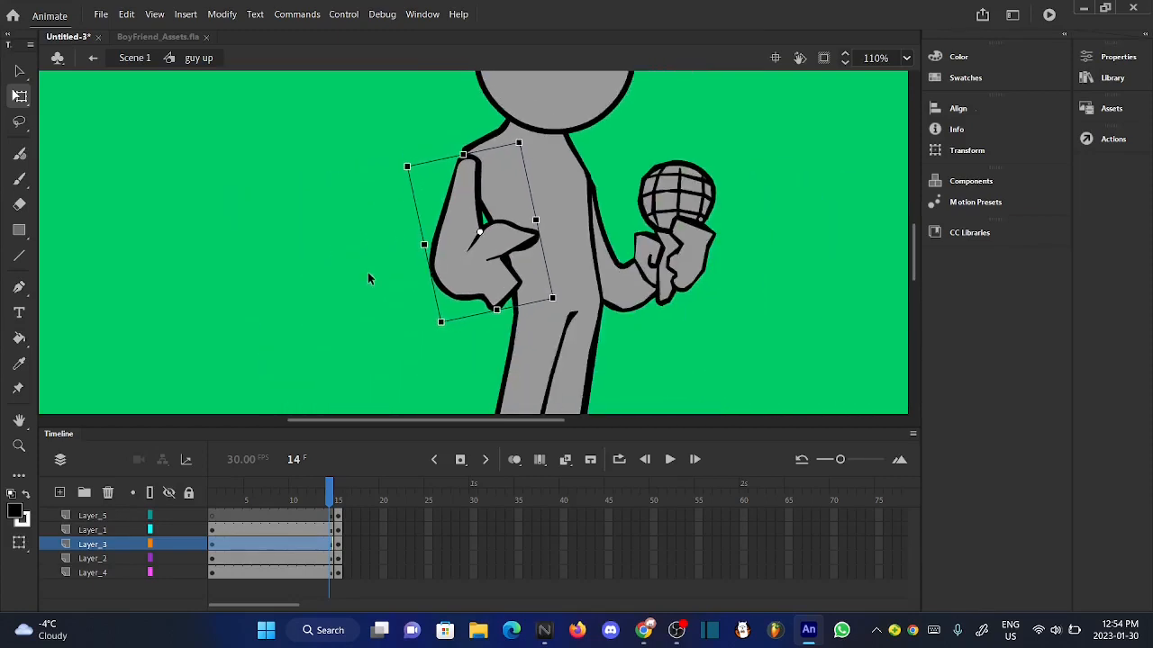
left_click(367, 272)
scroll(446, 287, "down", 1)
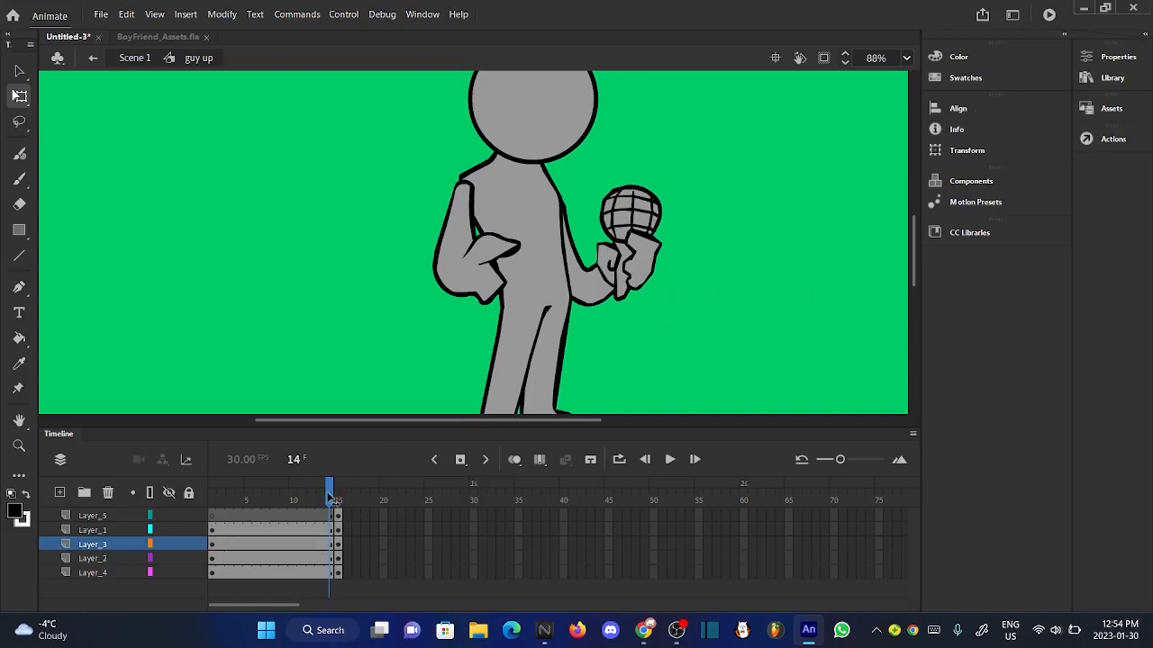
- Rotate the hand left arm on Layer_3 slightly clockwise at frame 13 and check how it joins the shoulder
left_click_drag(342, 496, 327, 500)
left_click(479, 258)
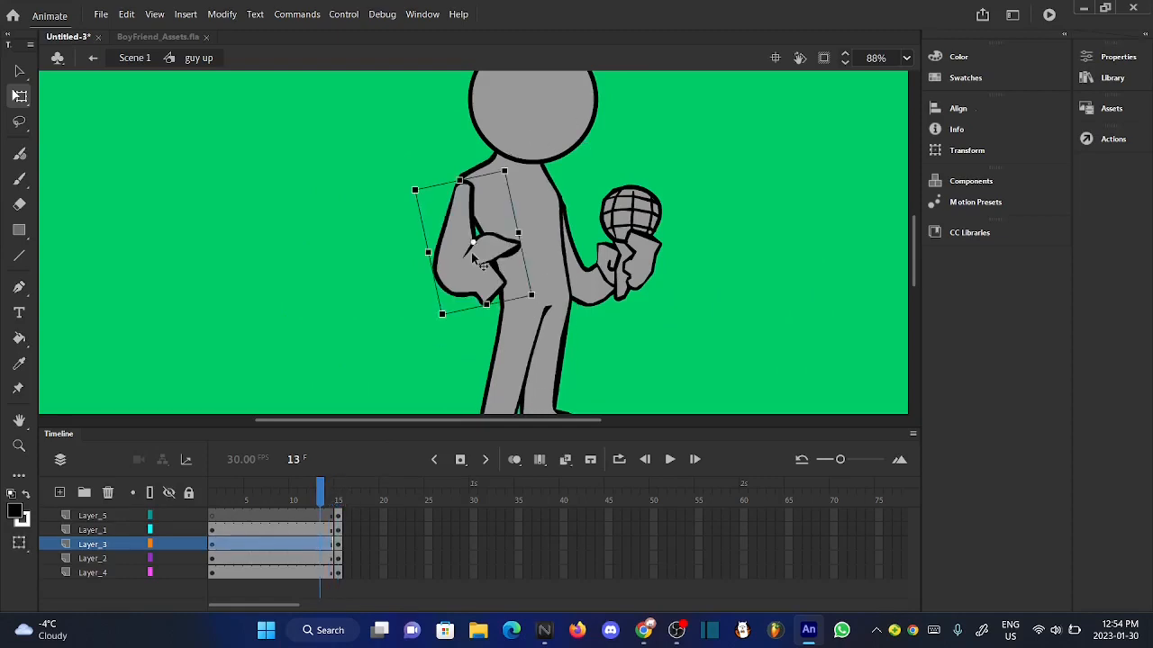
scroll(493, 191, "up", 4)
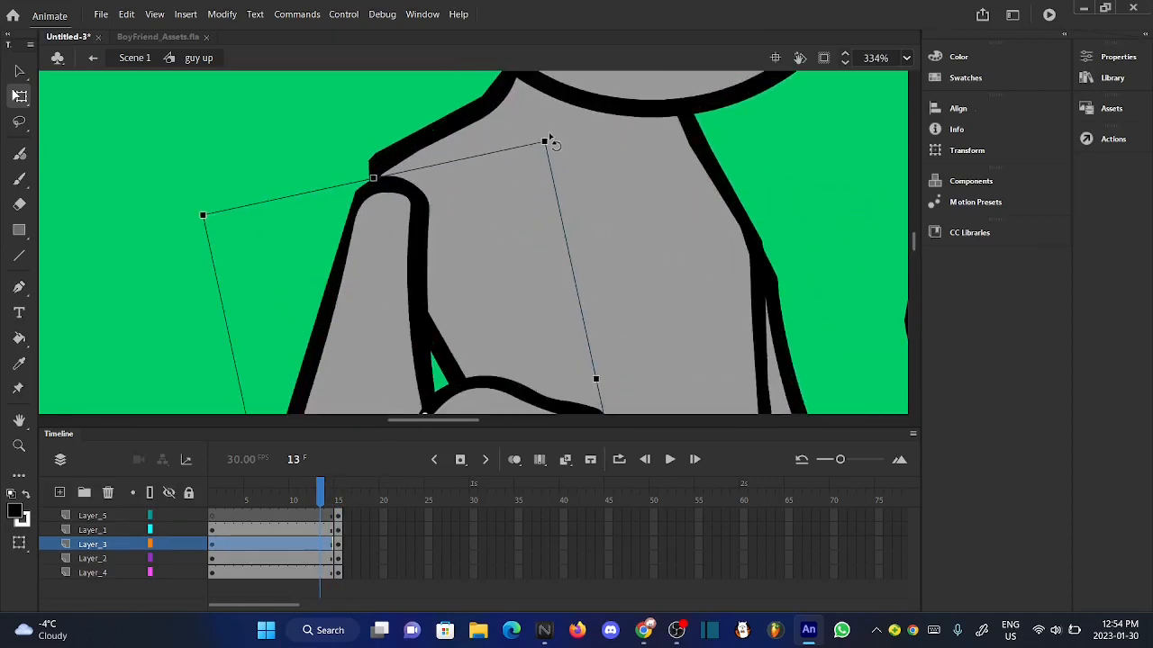
left_click_drag(551, 144, 564, 157)
scroll(559, 148, "up", 3)
scroll(558, 149, "down", 4)
left_click(316, 291)
scroll(452, 236, "up", 2)
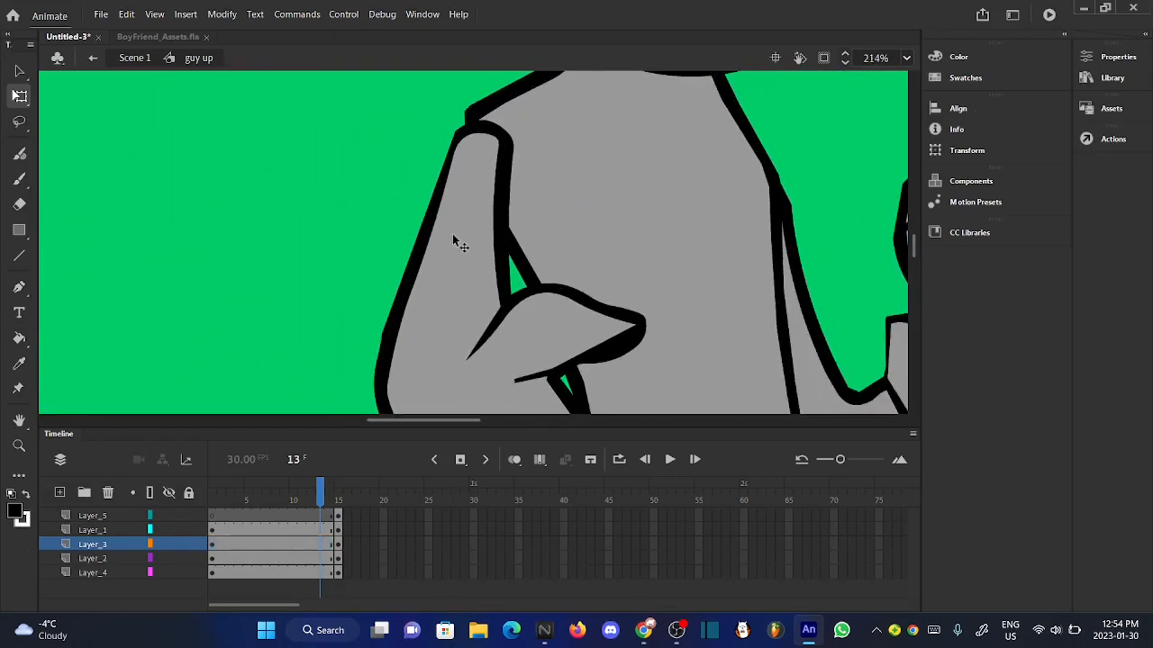
scroll(452, 236, "down", 5)
- Rotate the microphone hand on Layer_4 slightly counterclockwise at frame 14
left_click_drag(326, 498, 333, 500)
left_click(604, 258)
scroll(596, 255, "up", 3)
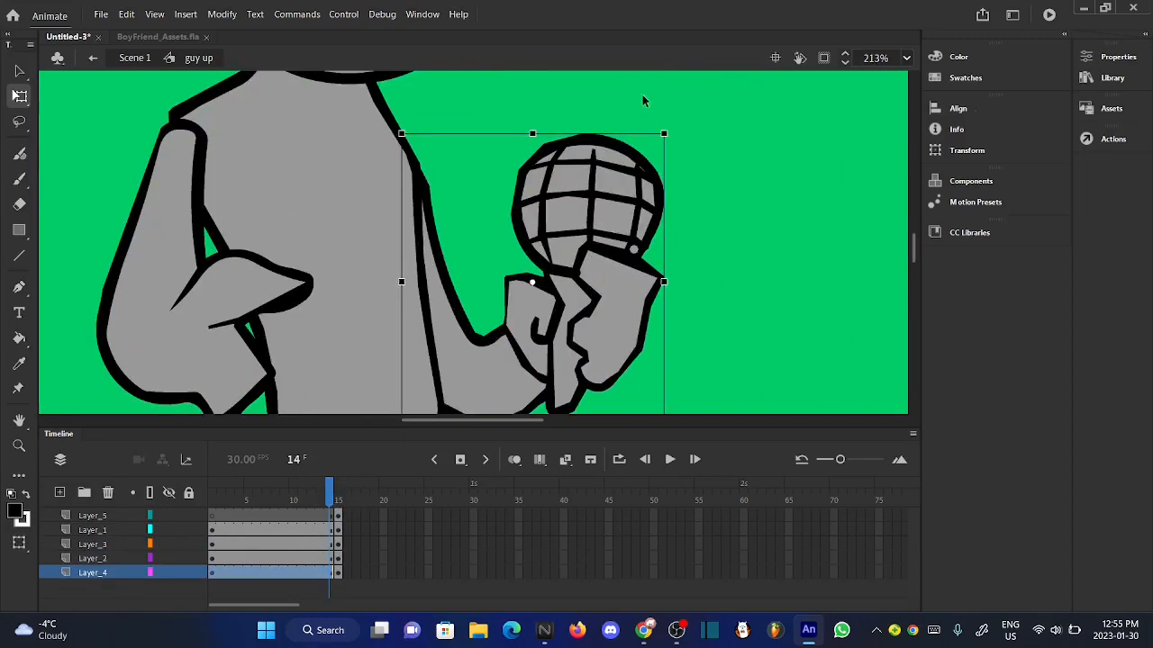
scroll(618, 158, "up", 2)
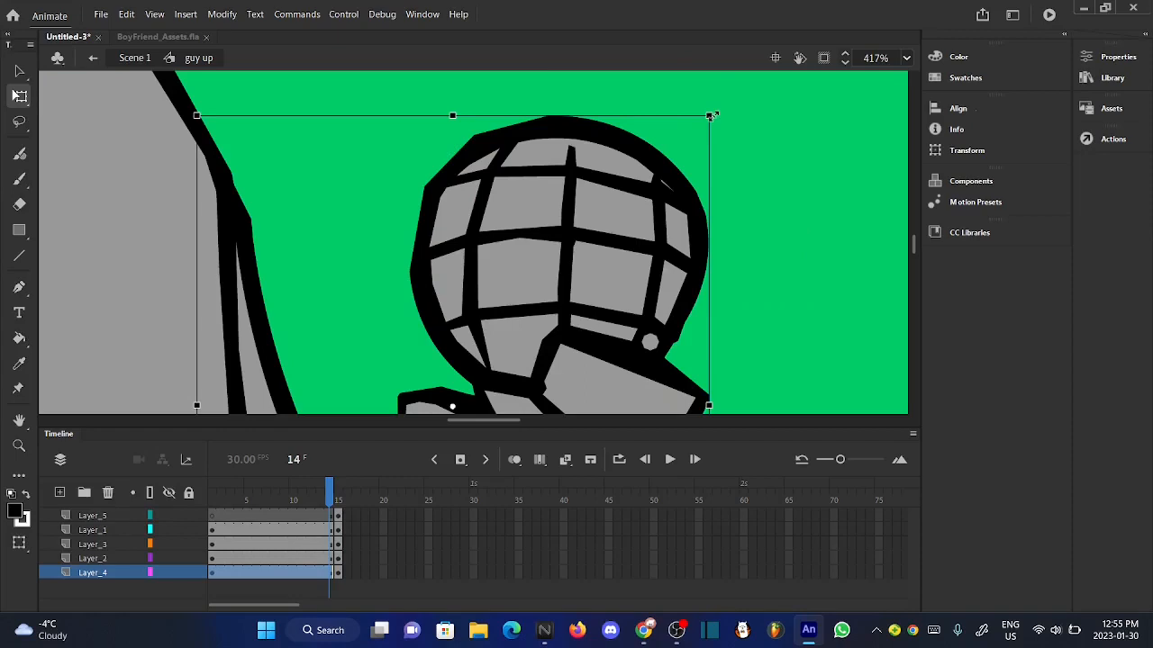
left_click_drag(720, 122, 707, 105)
scroll(708, 105, "down", 3)
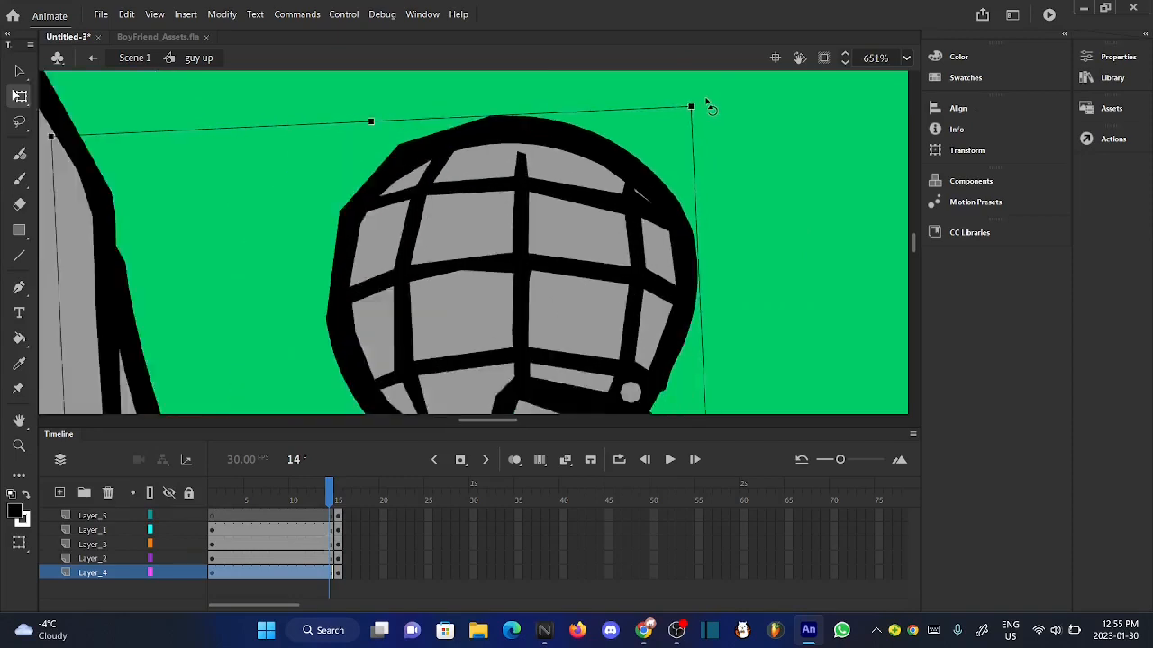
- Nudge the tilted microphone hand up and slightly left against the body, and compare the pose between frames
key("Left")
key("Left")
key("Left")
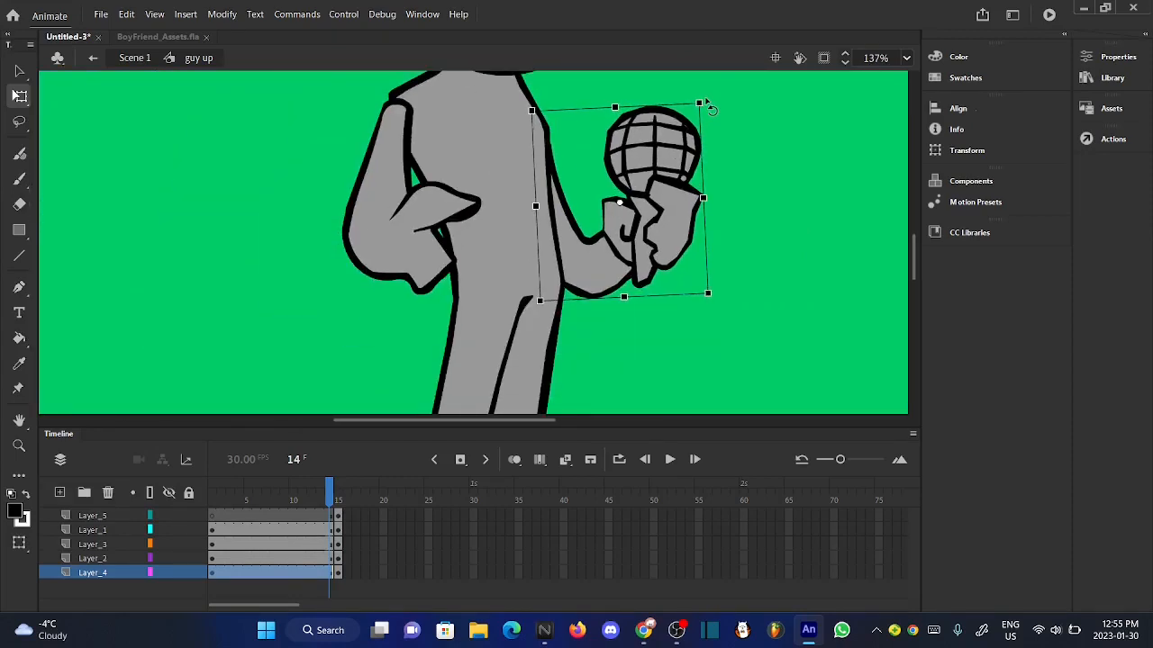
key("Up")
key("Up")
key("Up")
key("Up")
key("Up")
key("Up")
key("Up")
key("Up")
key("Up")
key("Up")
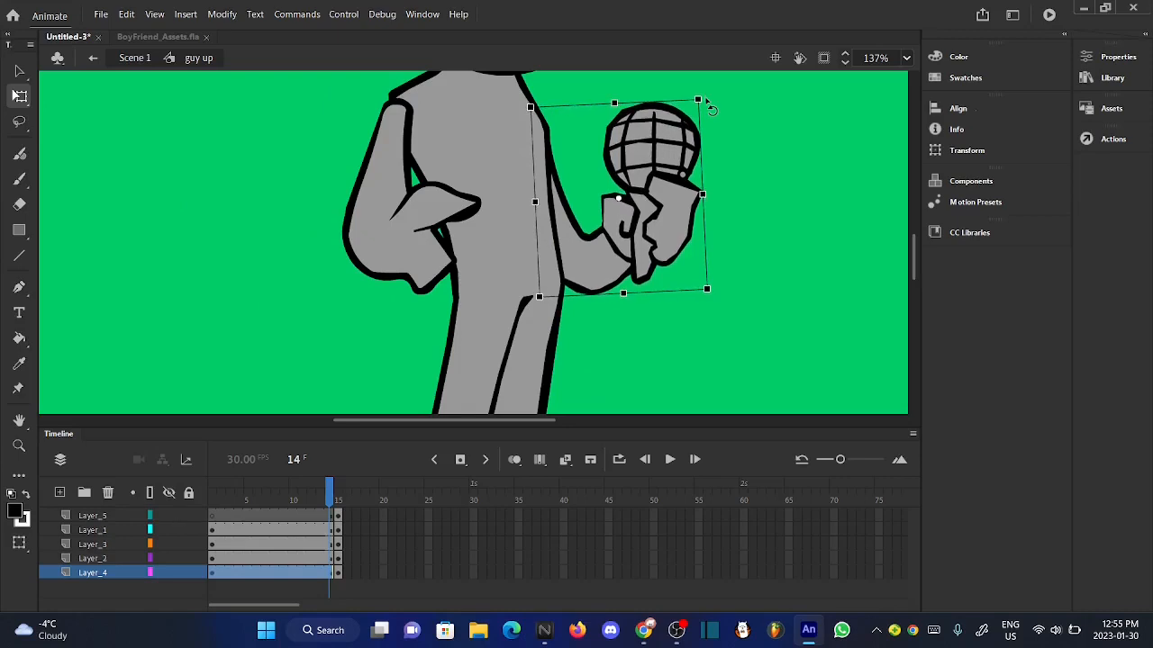
key("Left")
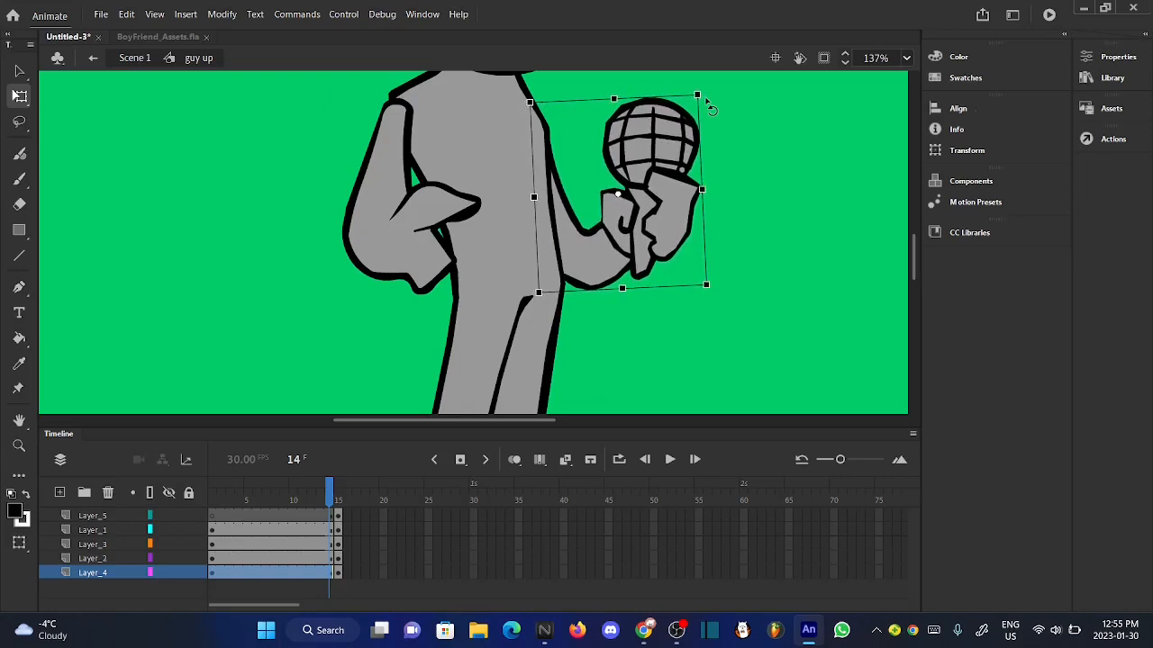
left_click(658, 345)
scroll(658, 345, "down", 3)
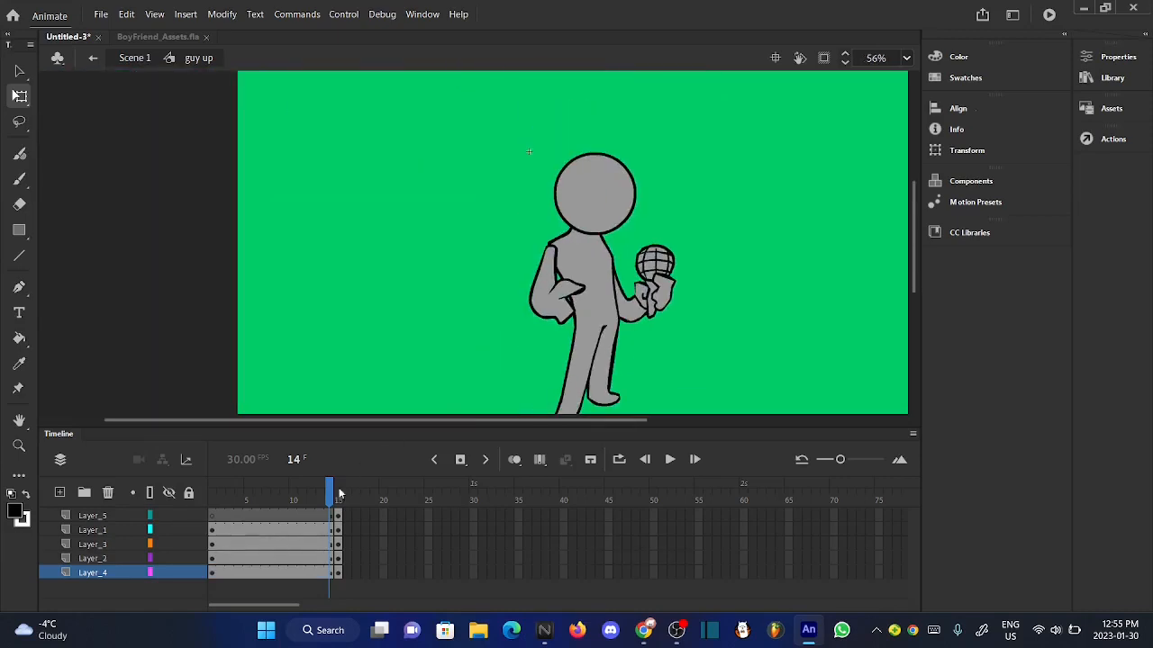
left_click_drag(339, 493, 326, 498)
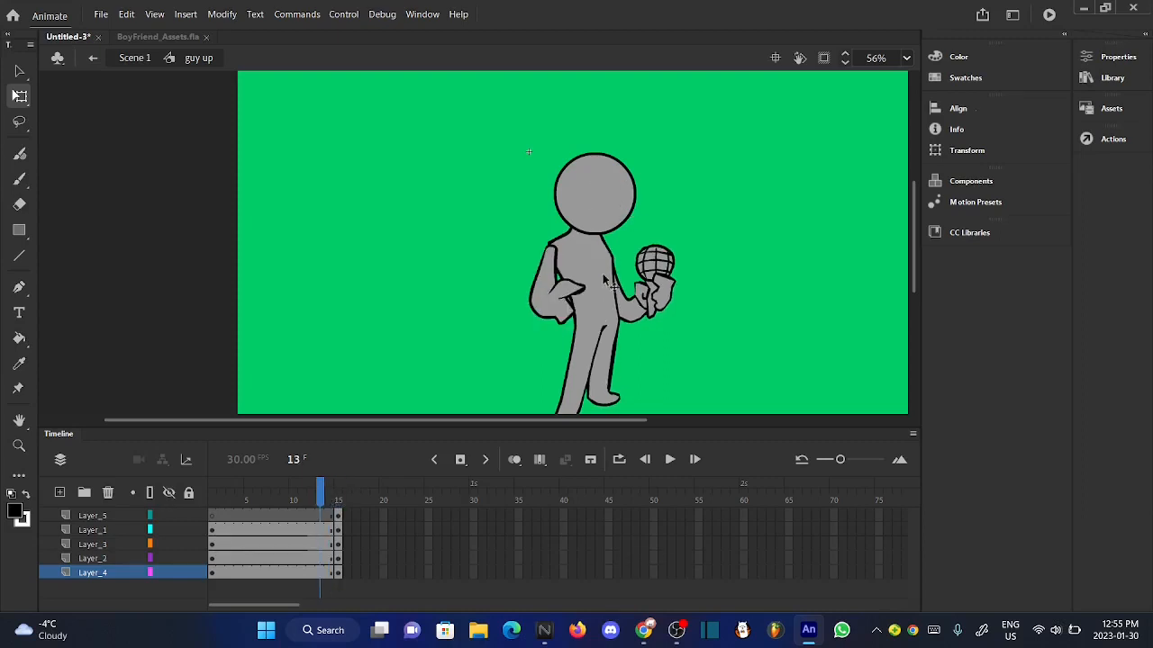
- Fine-tune the microphone hand's position at frame 13 by nudging it further up and slightly left beside the torso
left_click(645, 292)
scroll(645, 291, "up", 3)
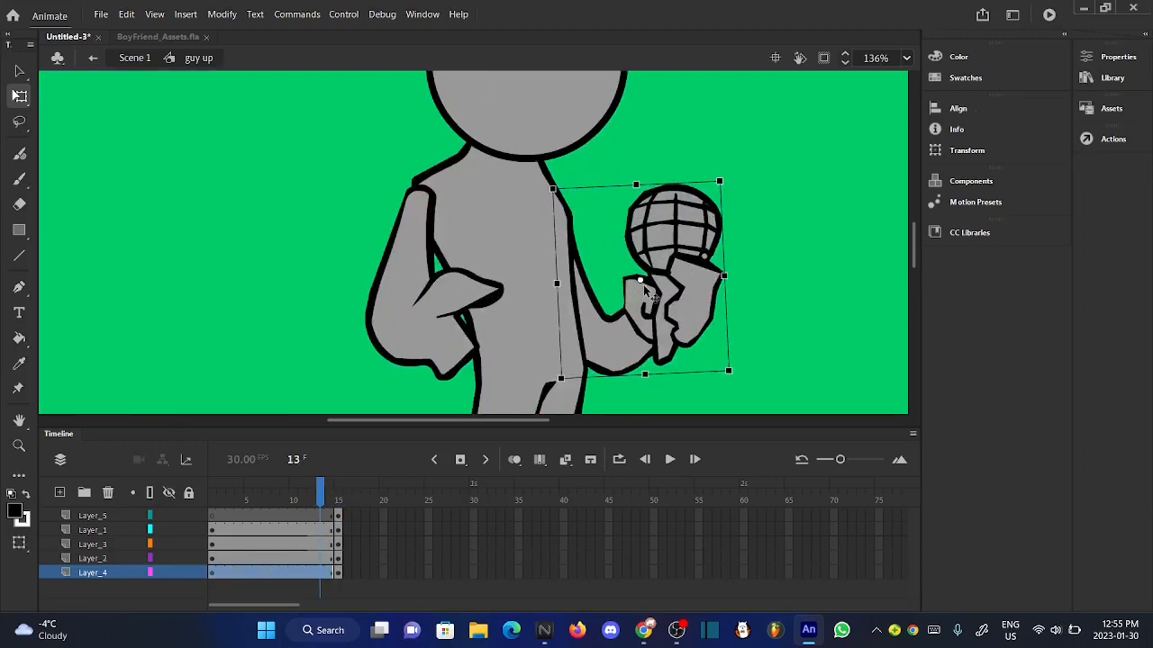
key("Up")
key("Up")
key("Up")
key("Up")
key("Up")
key("Up")
key("Up")
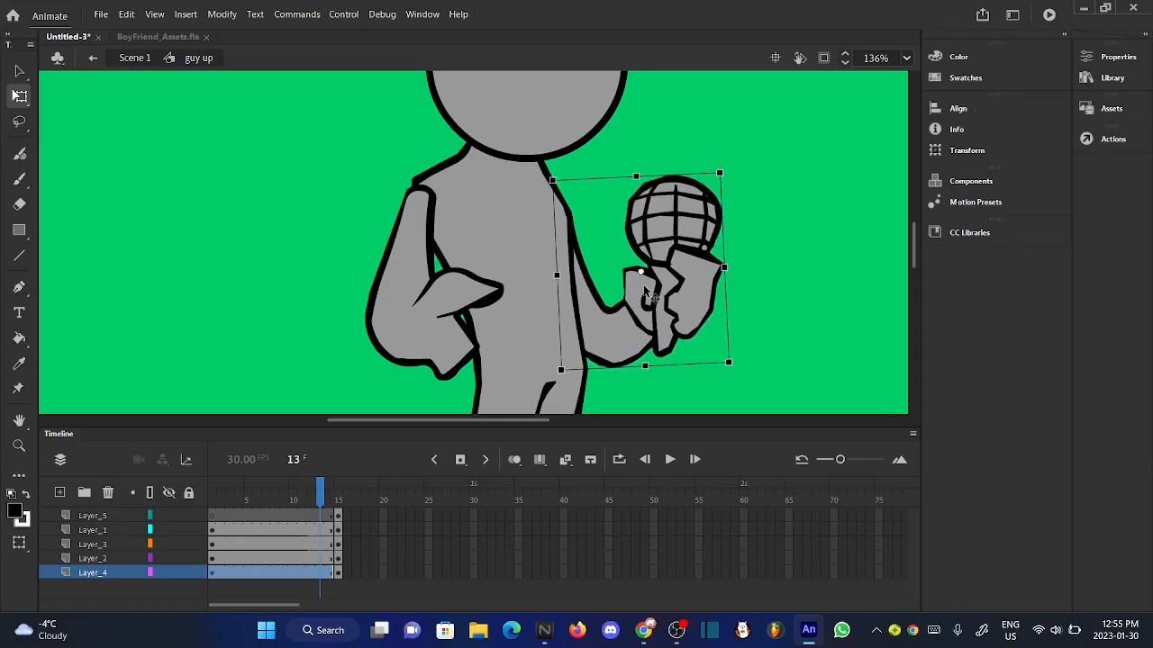
key("Up")
key("Up")
key("Down")
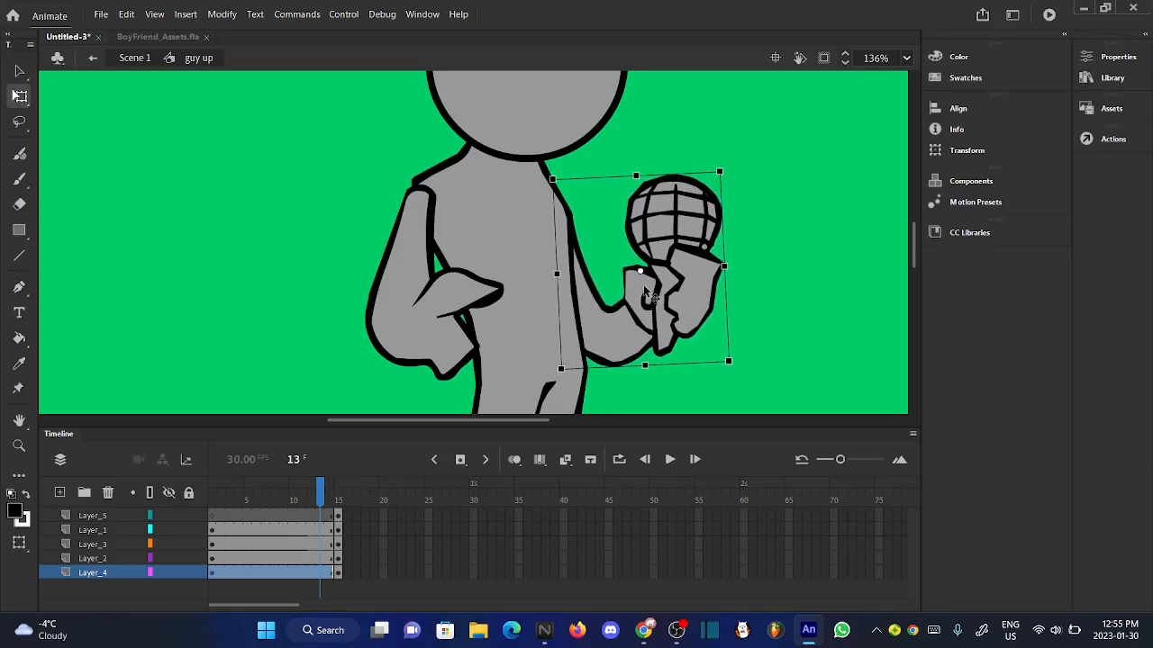
key("Left")
key("Up")
key("Up")
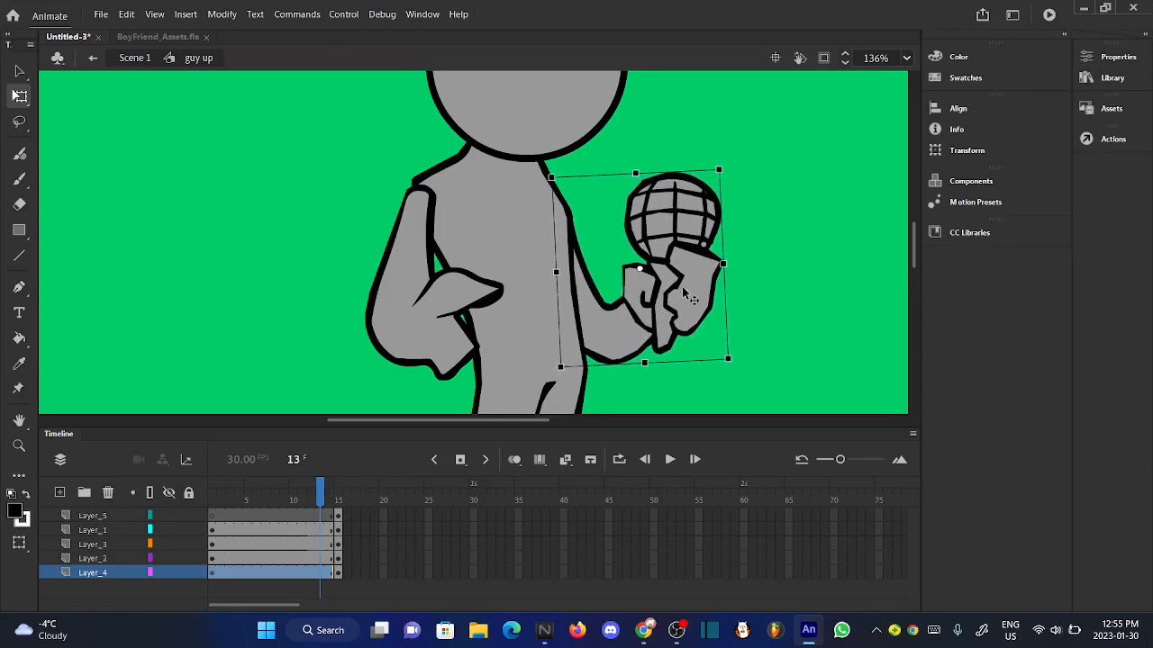
key("Up")
key("Left")
key("Right")
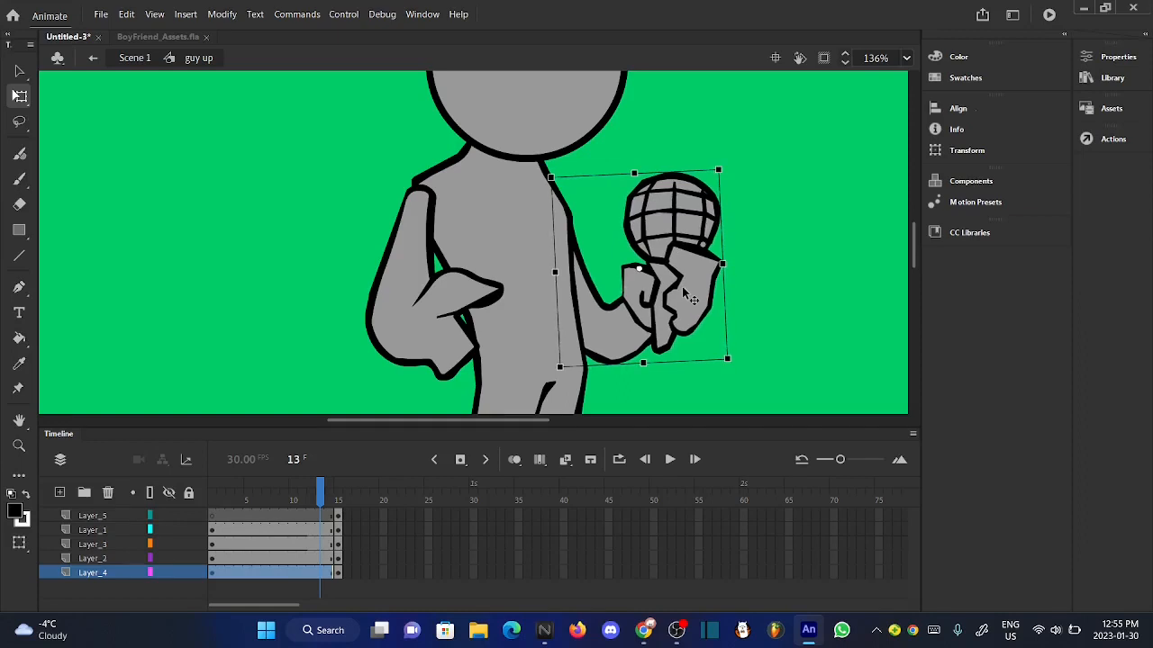
key("Left")
key("Down")
left_click(784, 311)
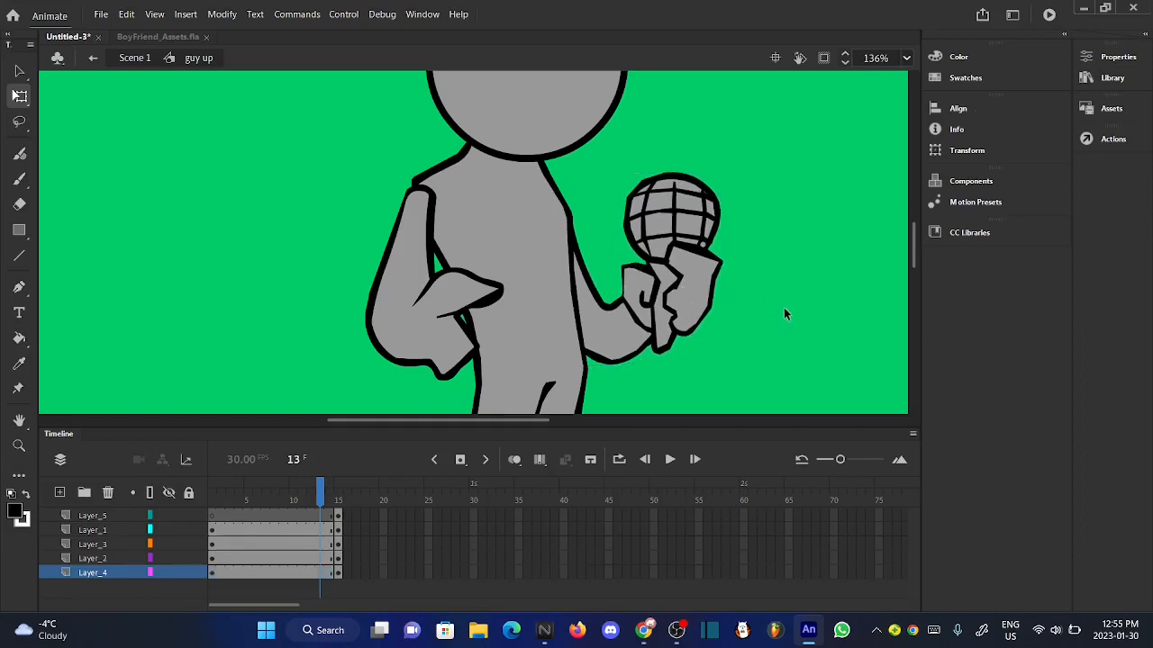
- Rotate the head on Layer_1 slightly counterclockwise at frame 14
scroll(561, 288, "up", 2)
scroll(560, 290, "down", 4)
left_click_drag(337, 487, 333, 501)
left_click(580, 146)
scroll(576, 146, "down", 1)
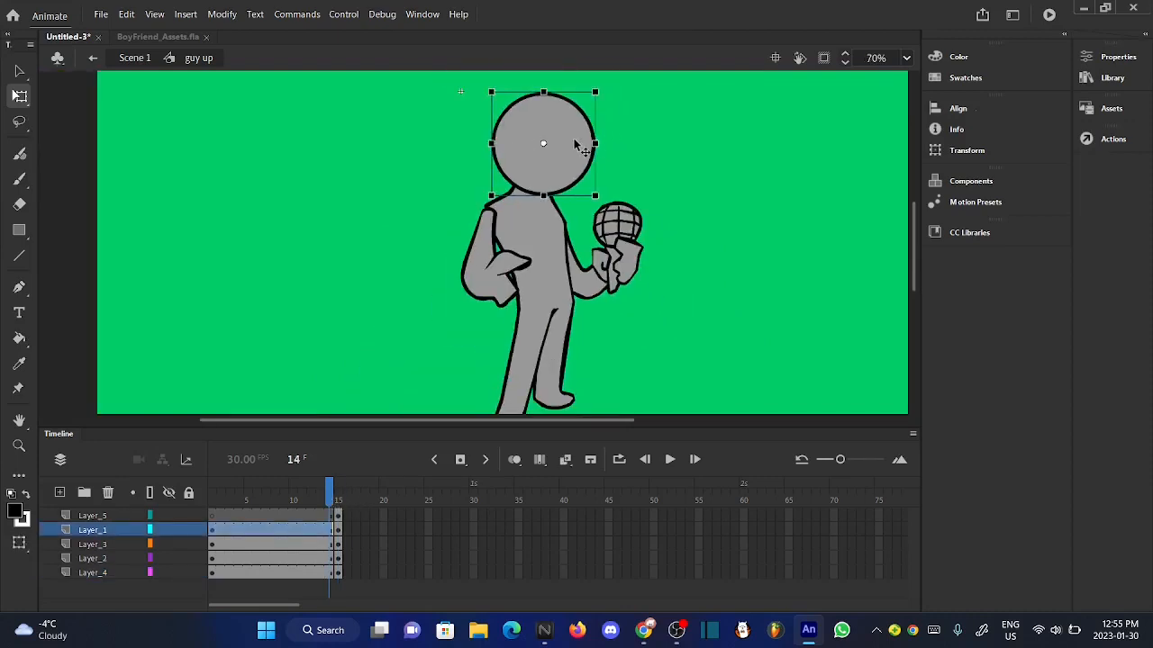
scroll(581, 79, "up", 3)
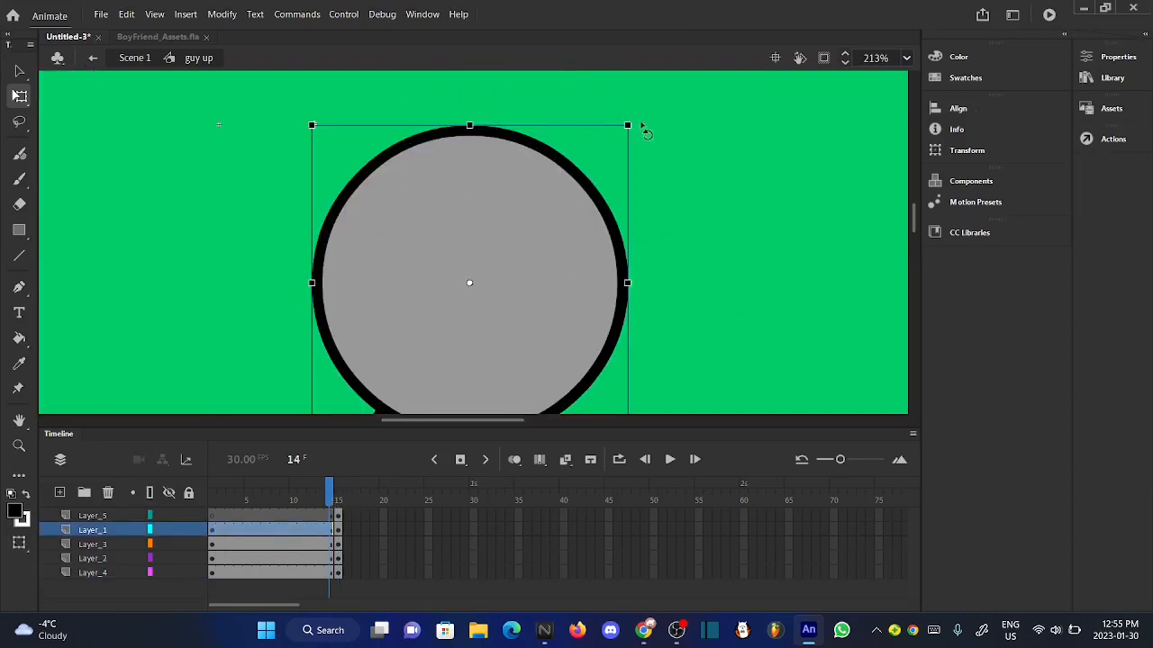
left_click_drag(645, 133, 630, 114)
scroll(630, 113, "up", 1)
scroll(628, 118, "down", 4)
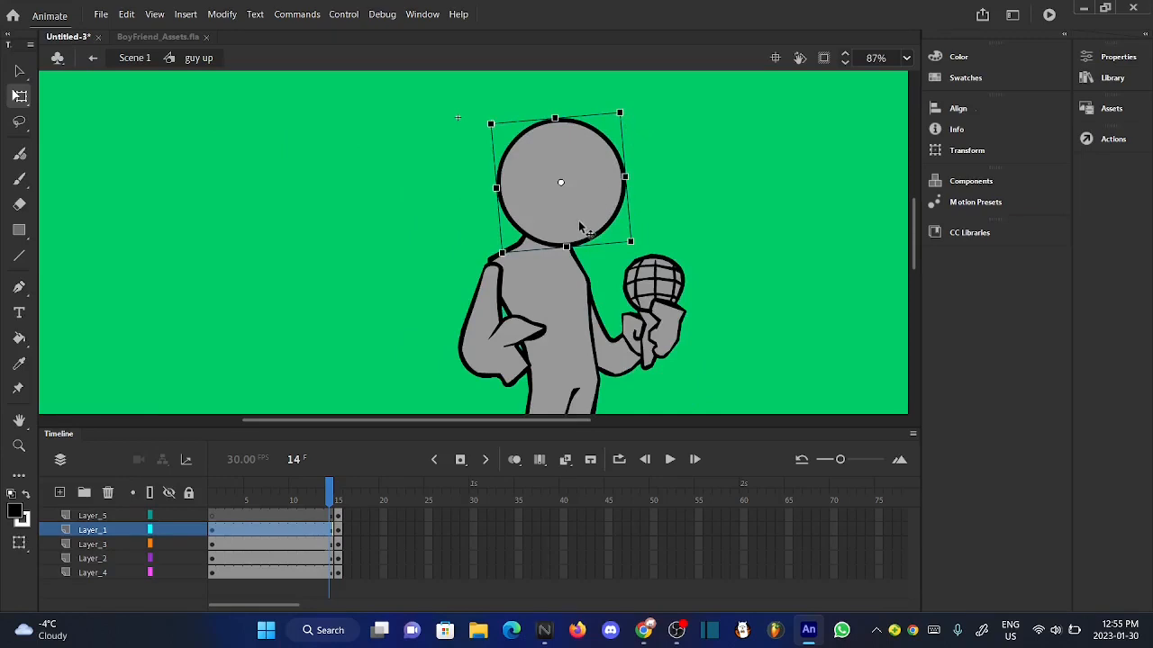
- Move the tilted head slightly left and up over the neck, and review the pose across neighbouring frames
scroll(581, 227, "up", 3)
left_click_drag(577, 223, 550, 214)
left_click(605, 296)
scroll(511, 206, "up", 1)
scroll(511, 208, "down", 4)
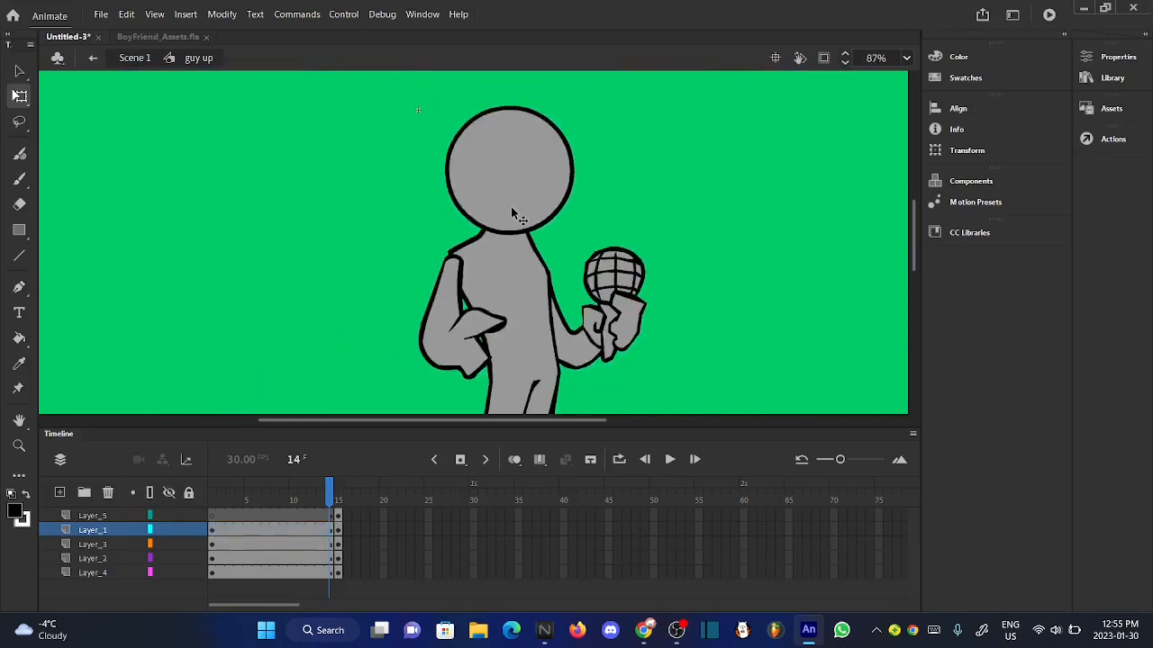
scroll(511, 211, "down", 1)
mouse_move(330, 492)
left_mouse_down()
mouse_move(353, 492)
mouse_move(330, 492)
left_mouse_up()
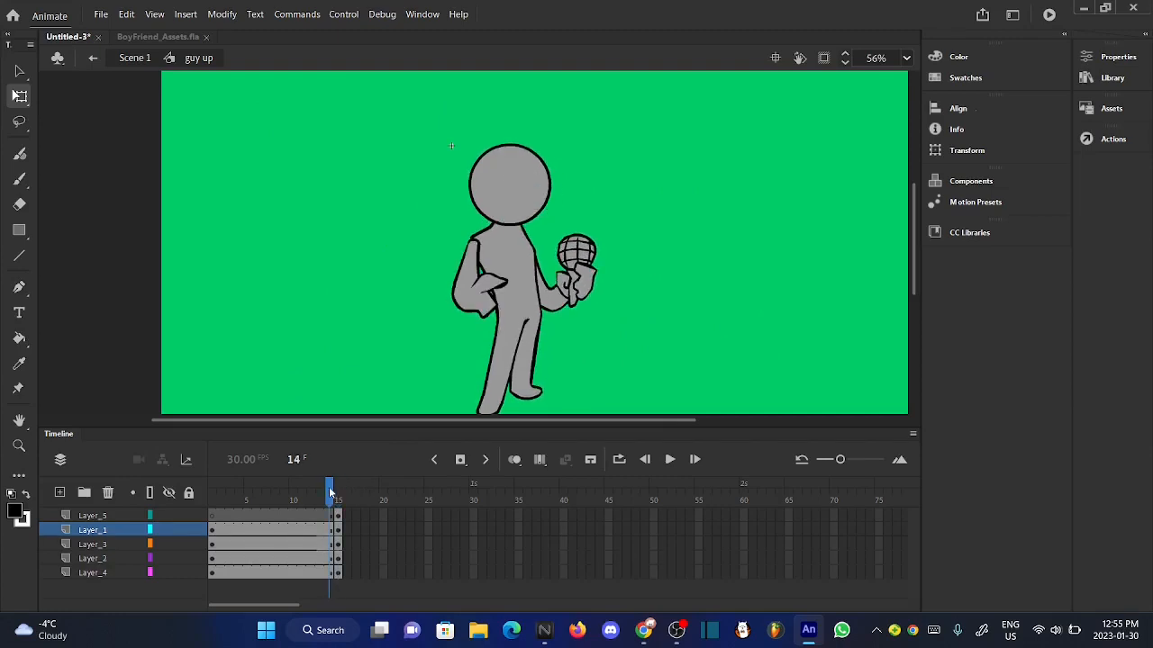
left_click(529, 206)
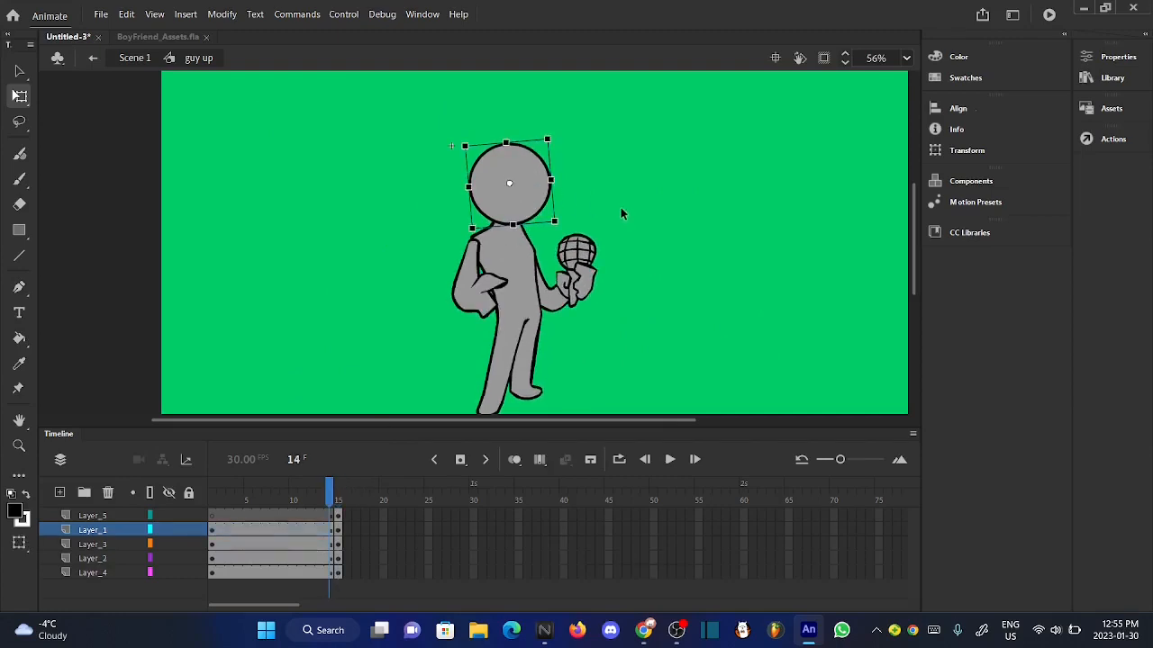
left_click(621, 213)
mouse_move(330, 493)
left_mouse_down()
mouse_move(342, 500)
mouse_move(321, 494)
left_mouse_up()
- Draw two slanted oval eye outlines on the upper part of the head on Layer_5 with the black Brush
left_click(85, 516)
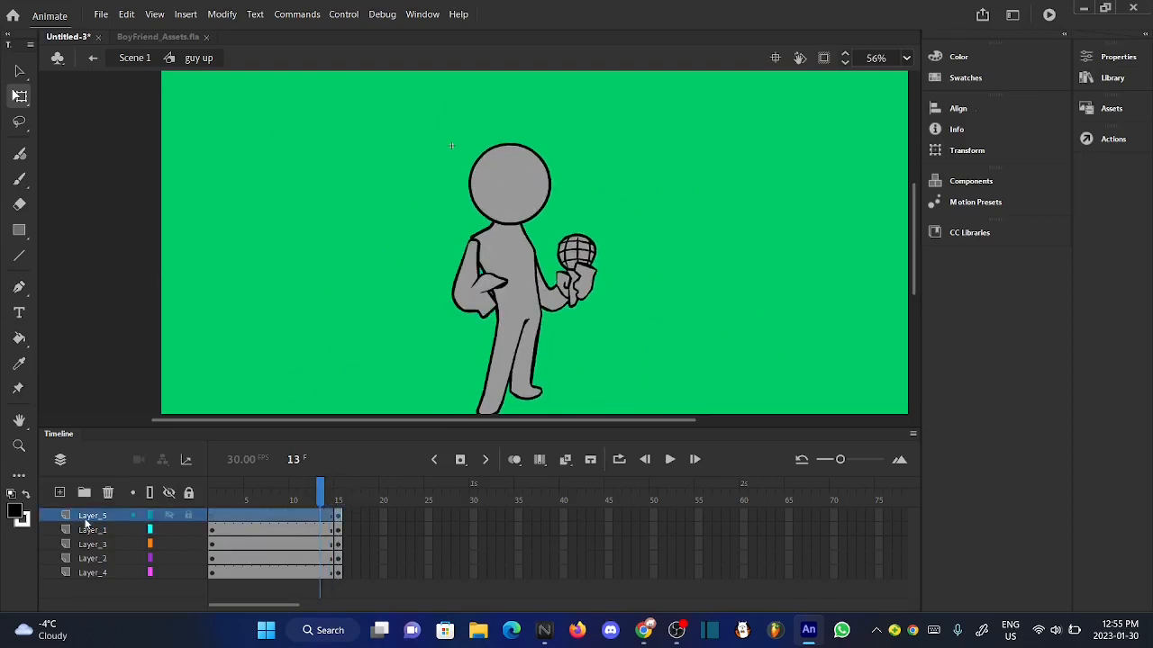
left_click(16, 182)
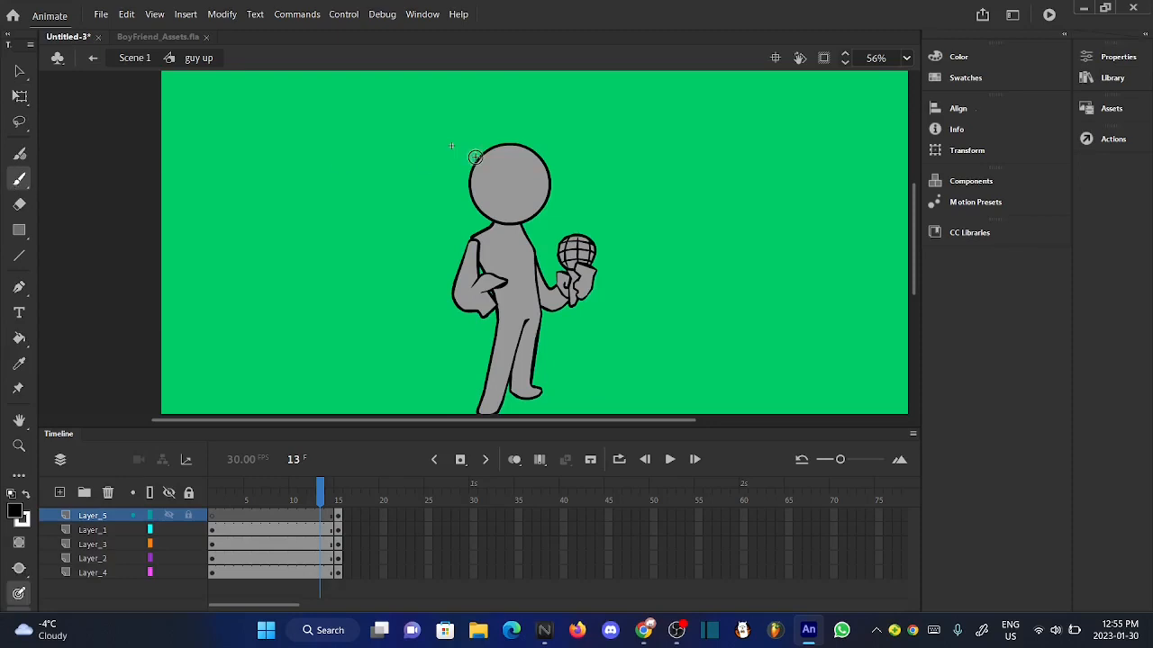
scroll(507, 186, "up", 3)
scroll(506, 185, "down", 1)
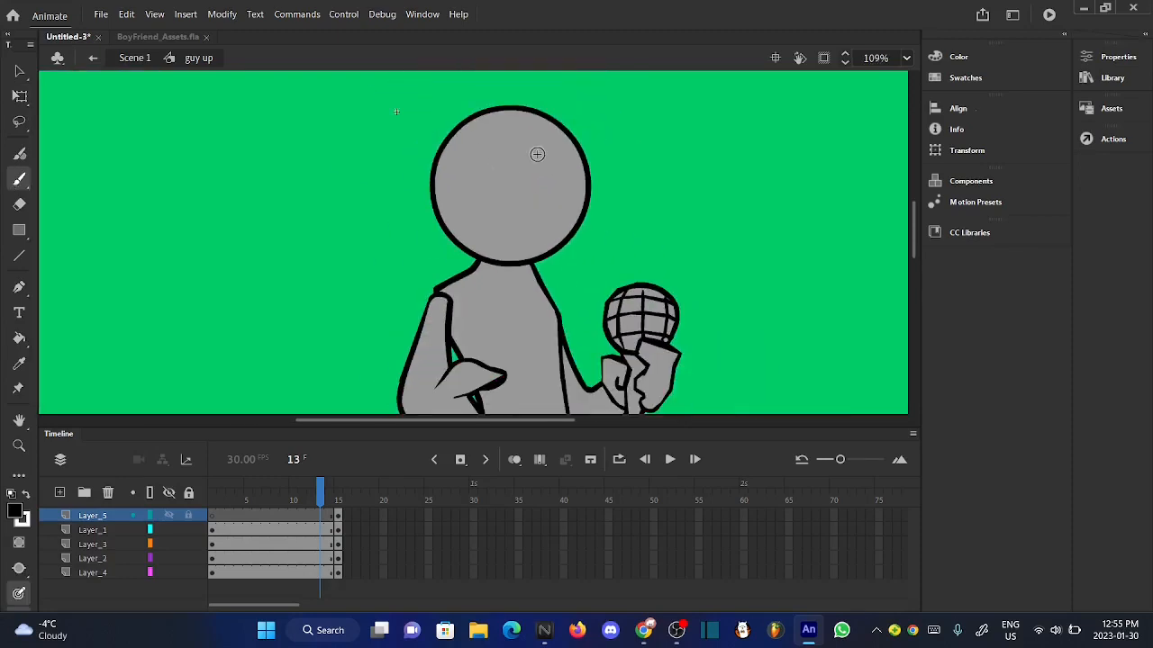
scroll(536, 154, "up", 2)
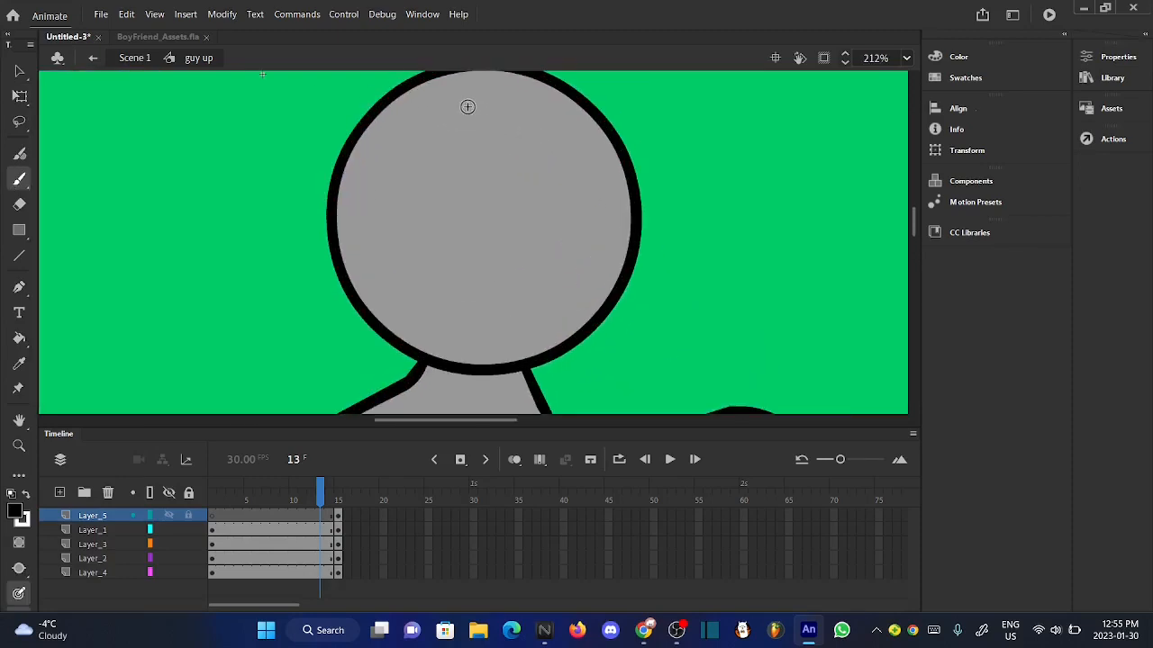
mouse_move(475, 95)
left_mouse_down()
mouse_move(451, 154)
mouse_move(447, 217)
mouse_move(458, 229)
mouse_move(483, 164)
mouse_move(466, 96)
left_mouse_up()
mouse_move(552, 94)
left_mouse_down()
mouse_move(537, 135)
mouse_move(542, 184)
mouse_move(563, 136)
mouse_move(563, 101)
mouse_move(547, 100)
mouse_move(539, 183)
mouse_move(562, 137)
left_mouse_up()
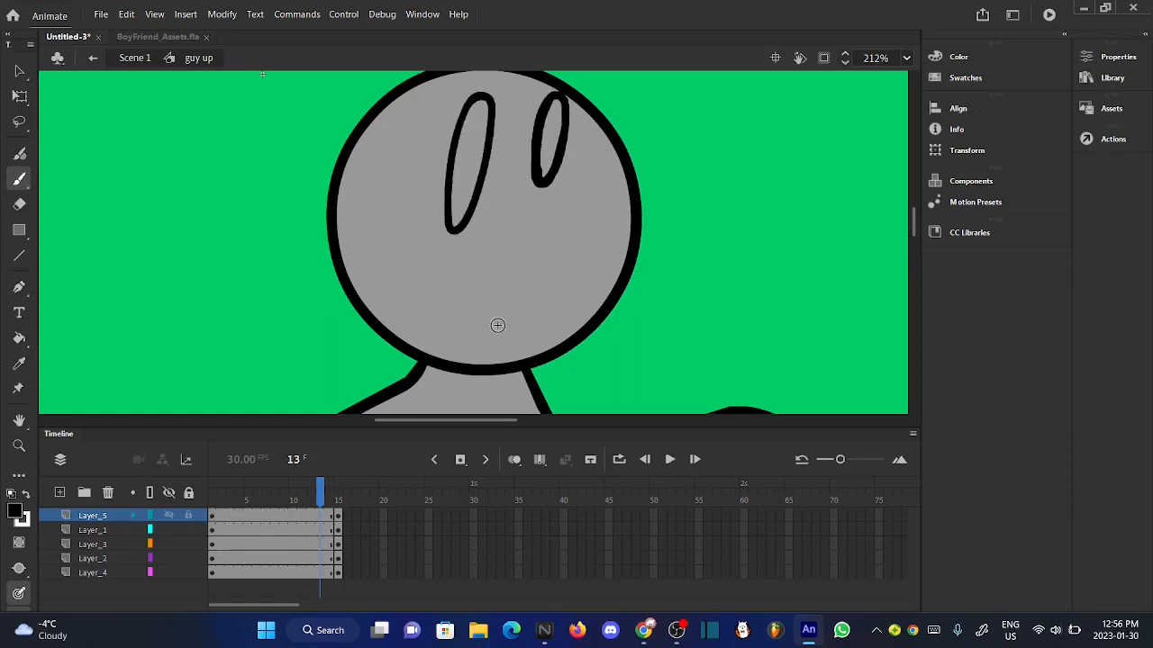
- Draw a slanted open mouth outline below the eyes on Layer_5 and check the face against the neighbouring frames
mouse_move(535, 214)
left_mouse_down()
mouse_move(489, 236)
mouse_move(441, 343)
mouse_move(486, 325)
mouse_move(494, 273)
left_mouse_up()
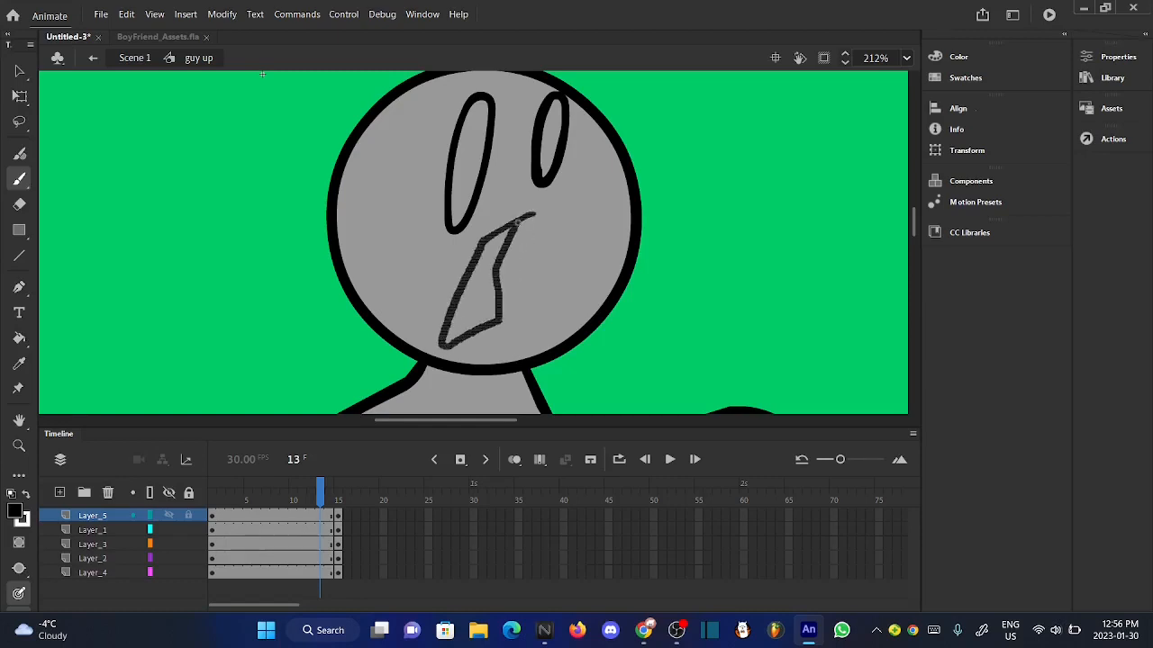
left_click_drag(517, 221, 518, 222)
scroll(518, 220, "up", 1)
scroll(517, 220, "down", 4)
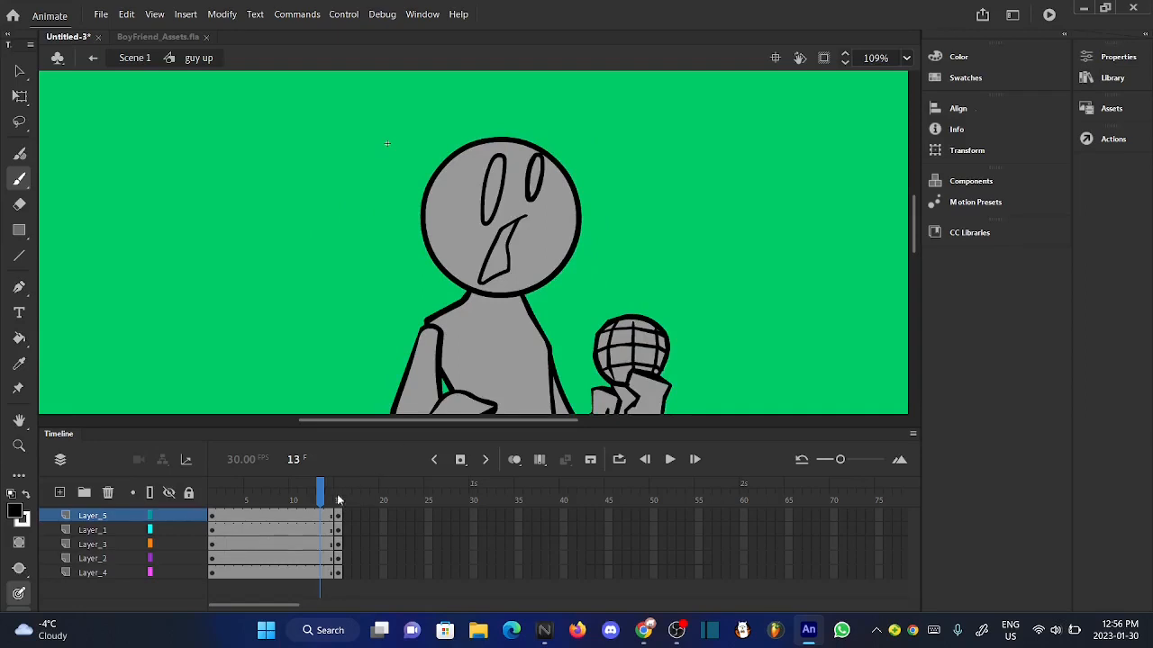
left_click_drag(339, 501, 322, 500)
- Fill both eyes and the mouth with black using the Paint Bucket
left_click(19, 337)
left_click(500, 198)
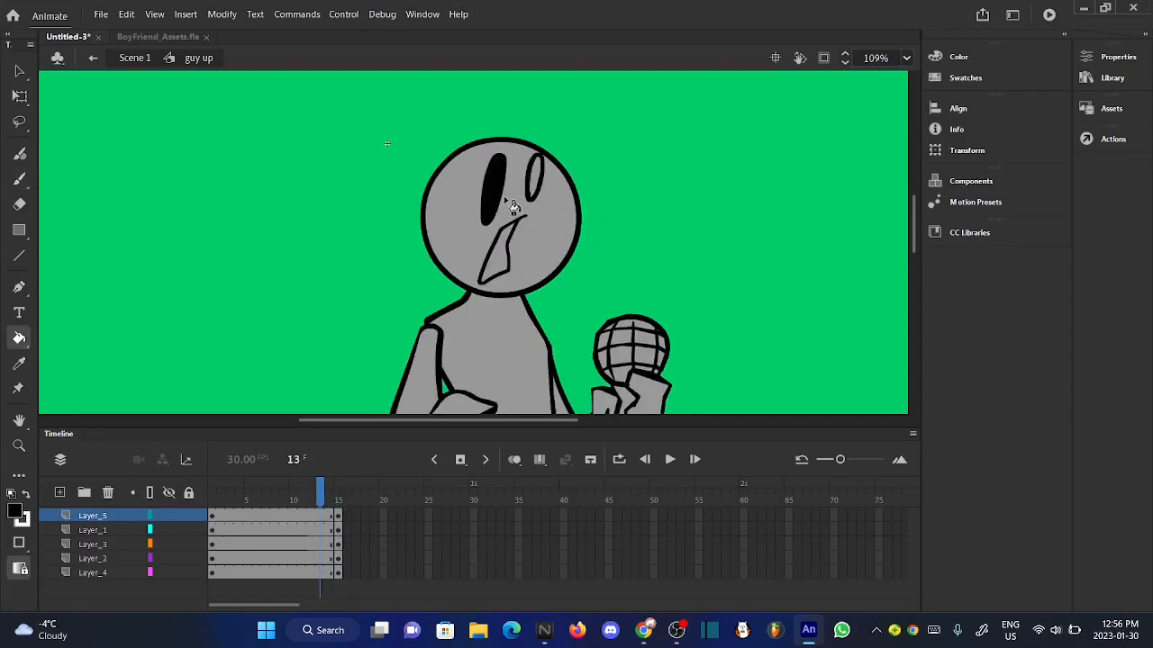
left_click(535, 191)
left_click(500, 266)
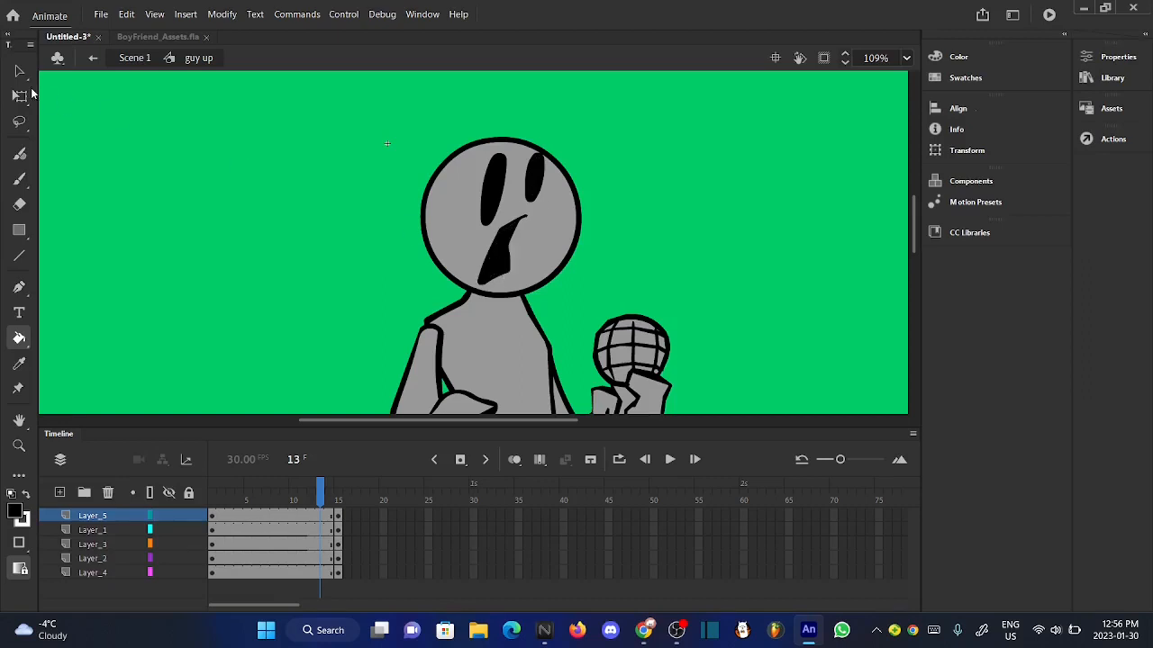
- Smooth and then straighten all the eye and mouth shapes on Layer_5
left_click(28, 74)
left_click(89, 516)
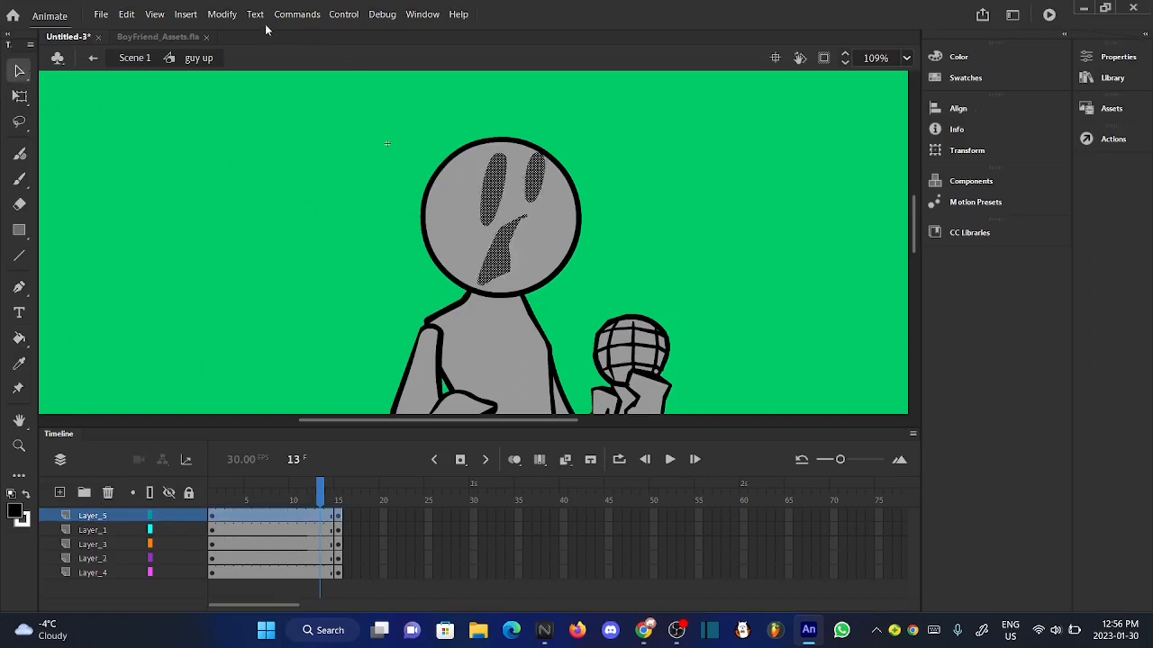
left_click(221, 13)
left_click(469, 155)
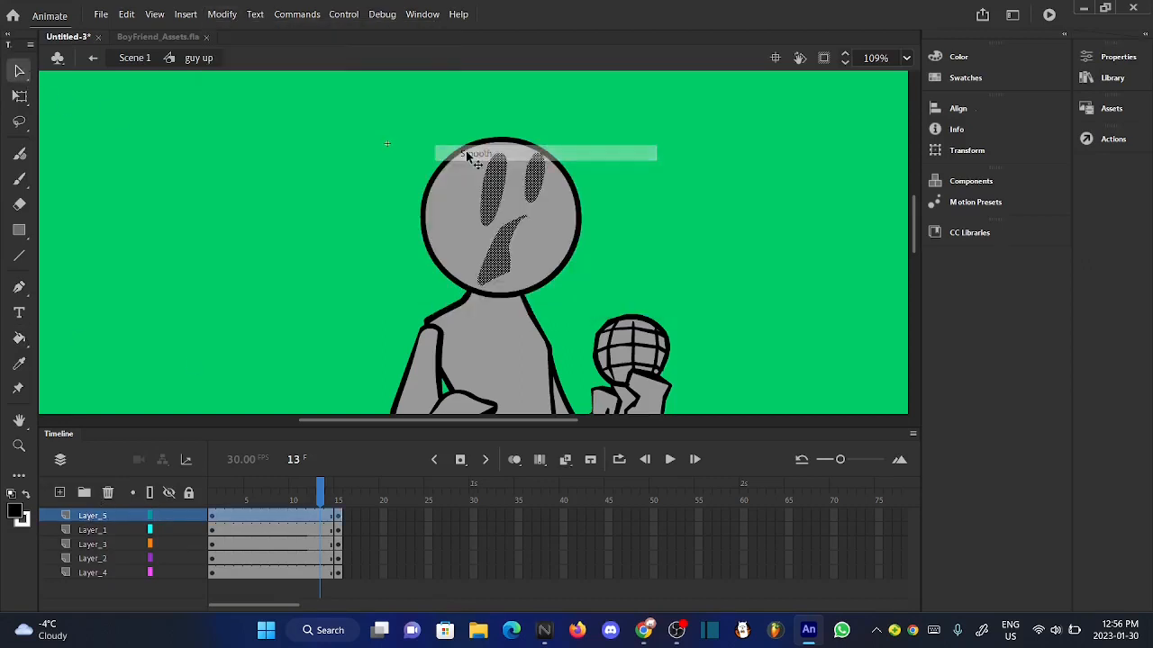
left_click(221, 14)
mouse_move(365, 159)
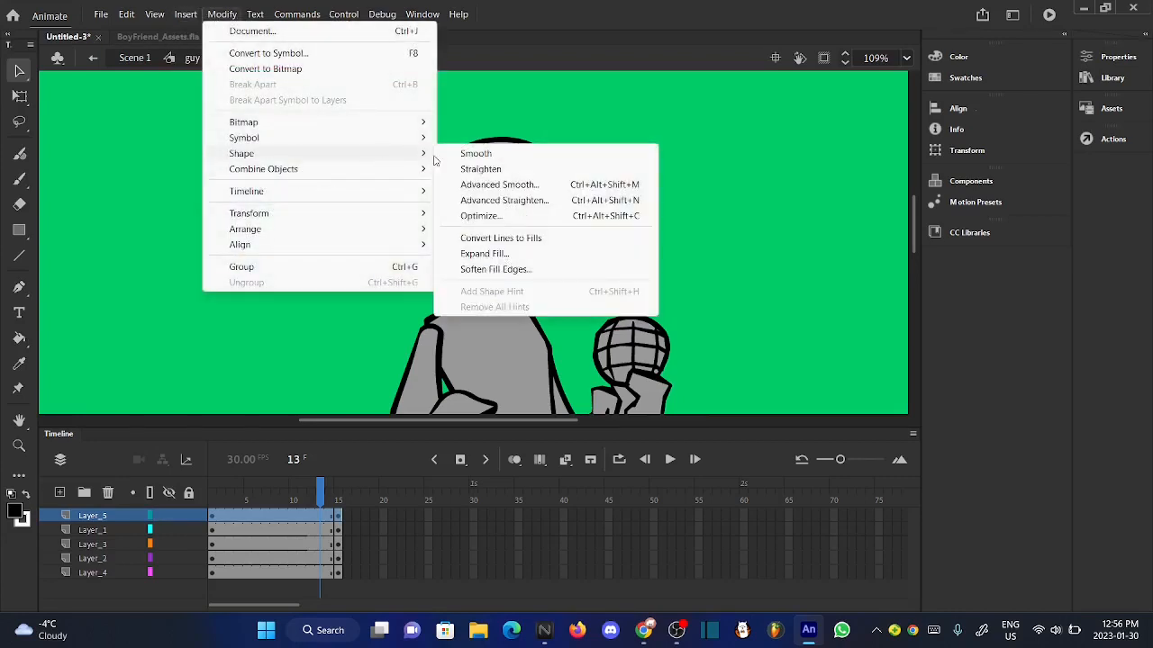
left_click(480, 169)
left_click(322, 228)
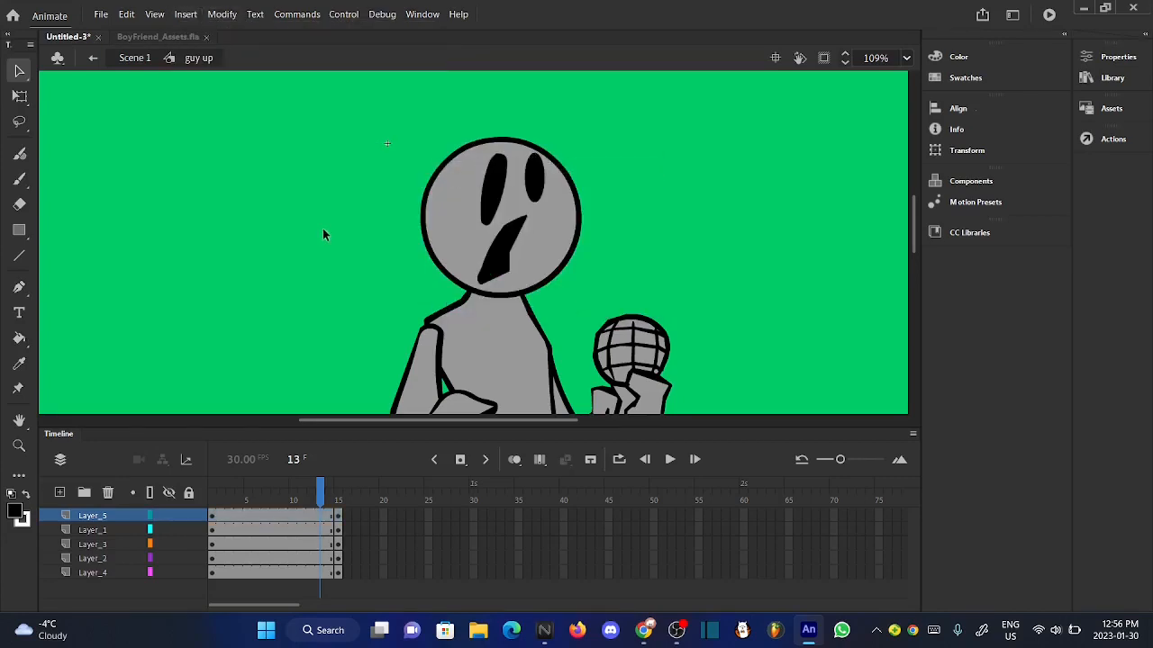
- Convert the eyes and mouth on Layer_5 into a graphic symbol named "face up" and check the symbol's contents
left_click(328, 500)
left_click(103, 517)
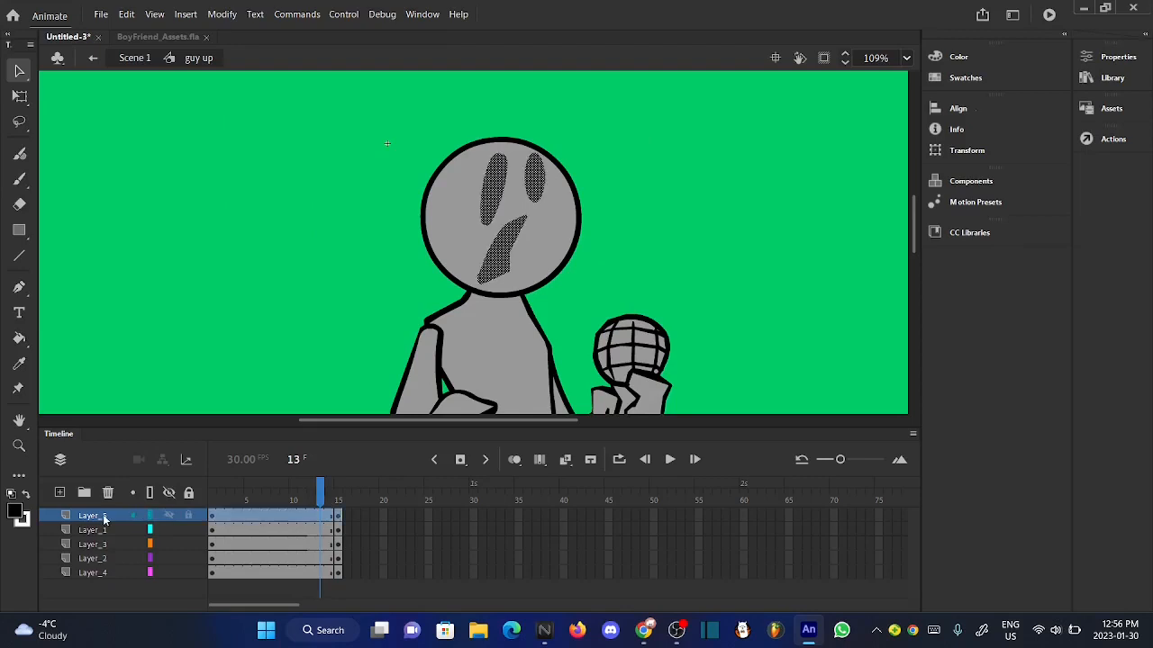
right_click(490, 193)
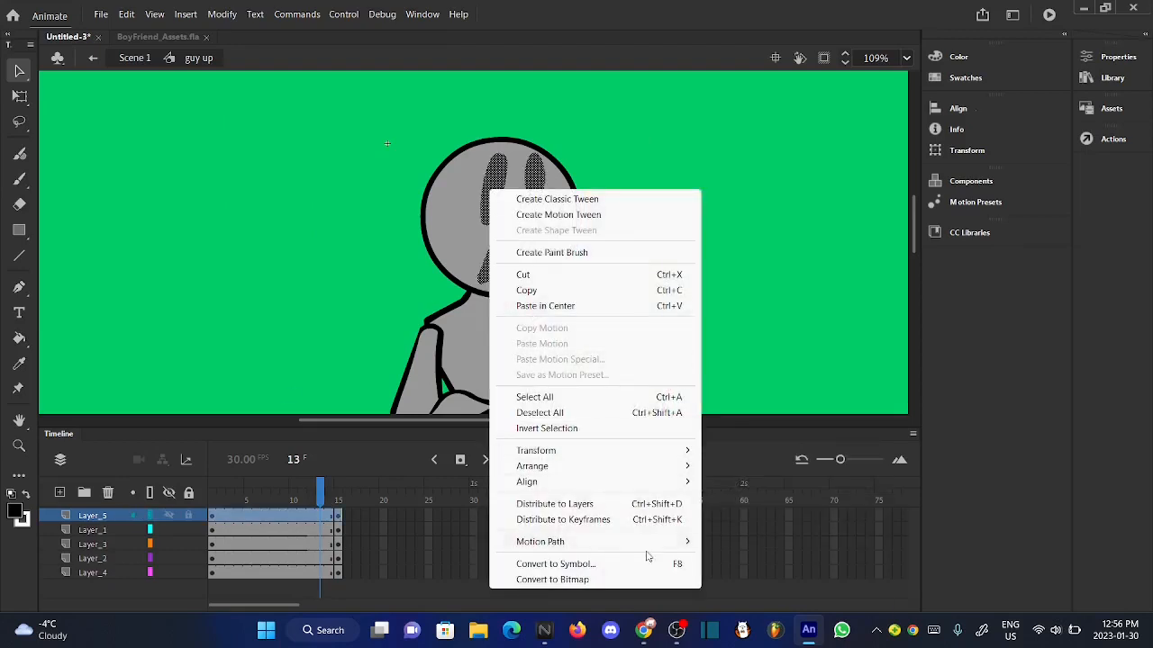
left_click(559, 561)
key("BackSpace")
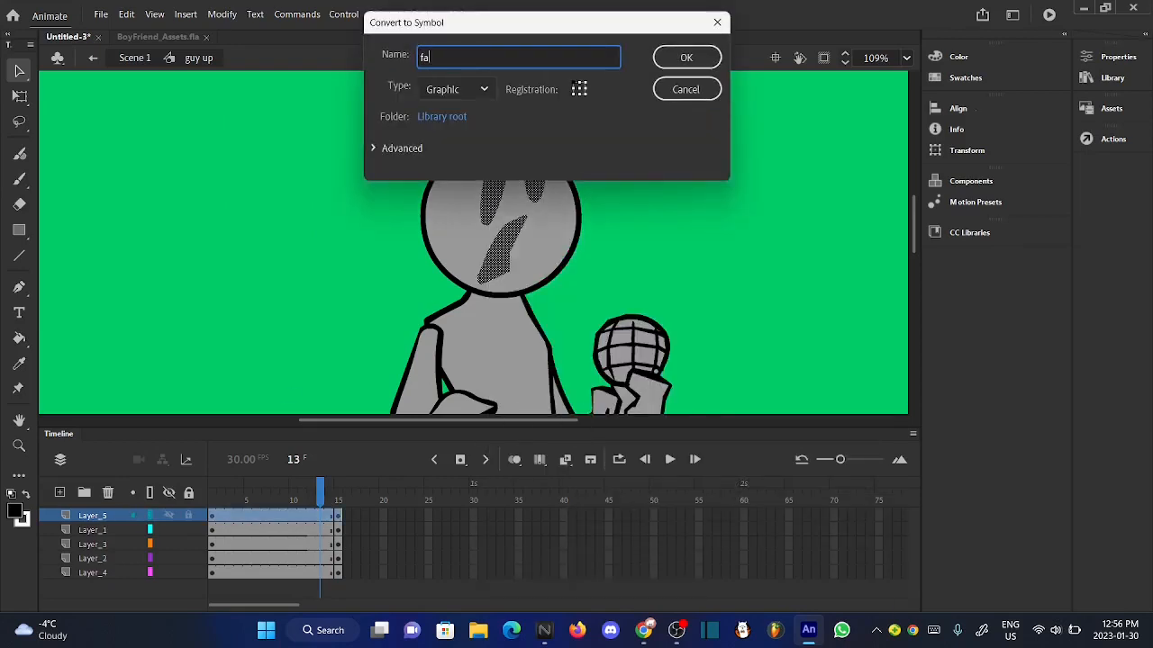
left_click(684, 58)
double_click(507, 200)
left_click(699, 185)
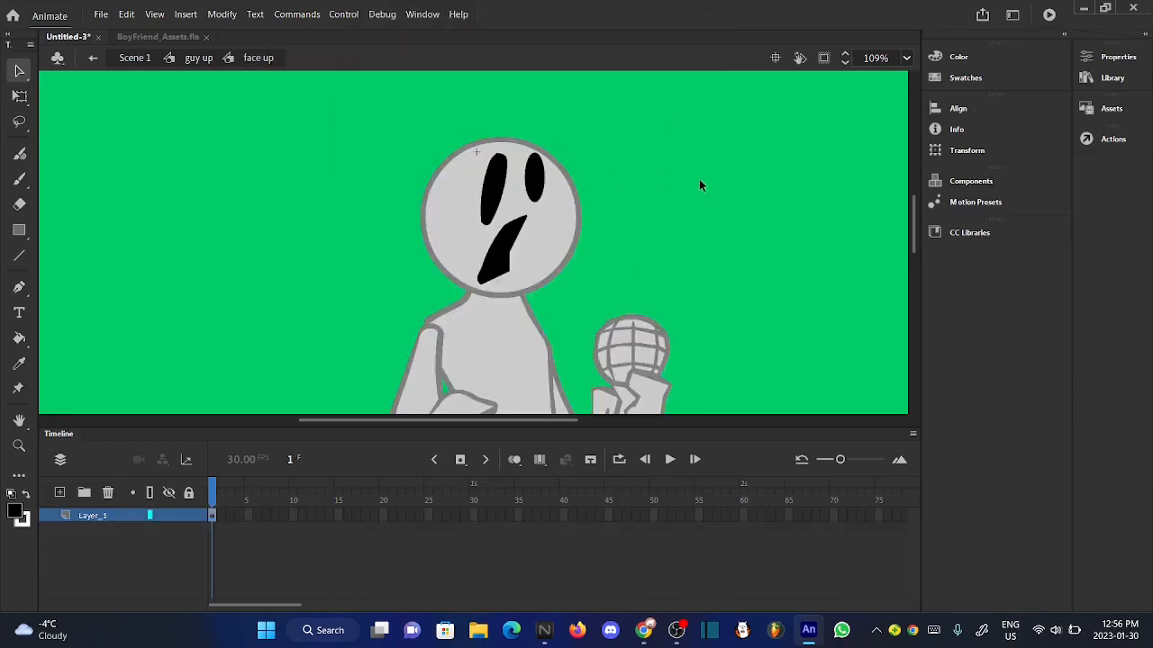
left_click(200, 57)
- Compare the finished "guy up" pose with the frame 15 pose, checking the bent arm on Layer_3
scroll(478, 108, "down", 2)
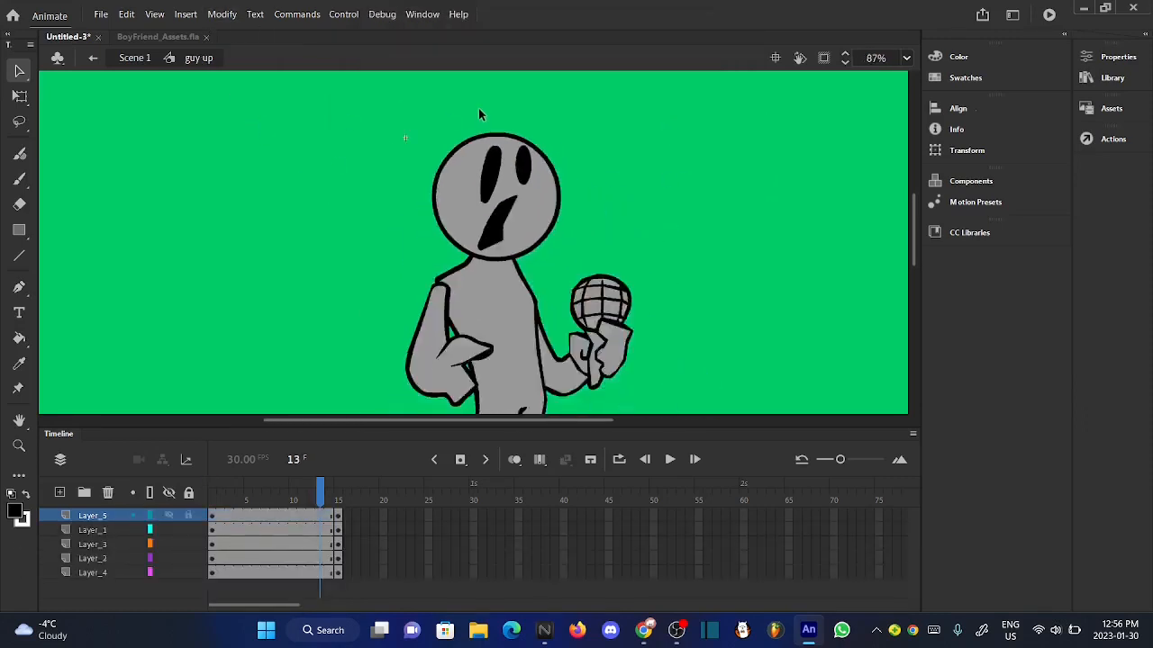
mouse_move(341, 493)
left_mouse_down()
mouse_move(329, 493)
mouse_move(349, 489)
mouse_move(311, 493)
mouse_move(357, 498)
mouse_move(319, 489)
left_mouse_up()
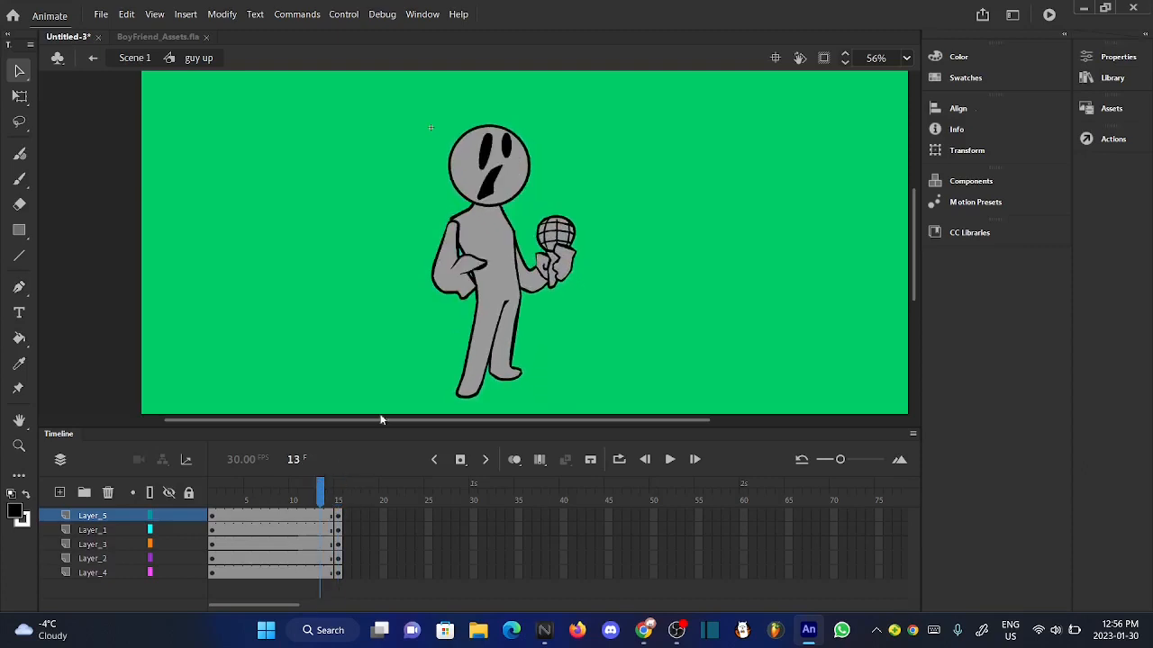
left_click(456, 283)
left_click(364, 311)
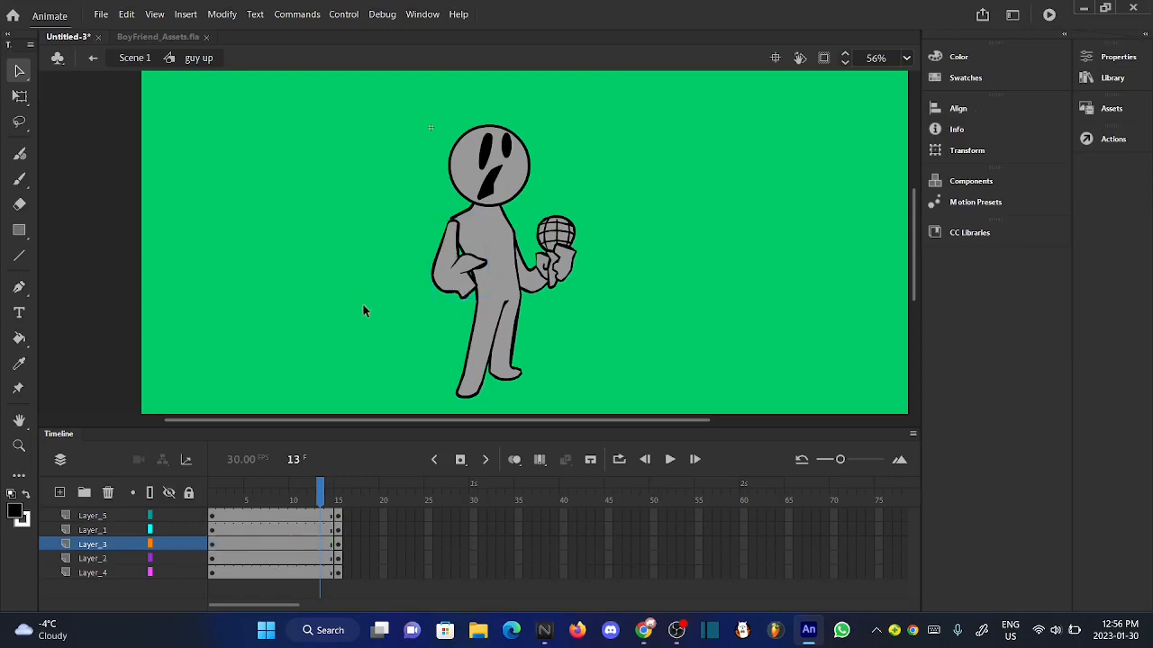
left_click(328, 495)
left_click_drag(344, 495, 322, 494)
- Remove frame 15 from all layers of the "guy up" symbol
left_click(337, 544)
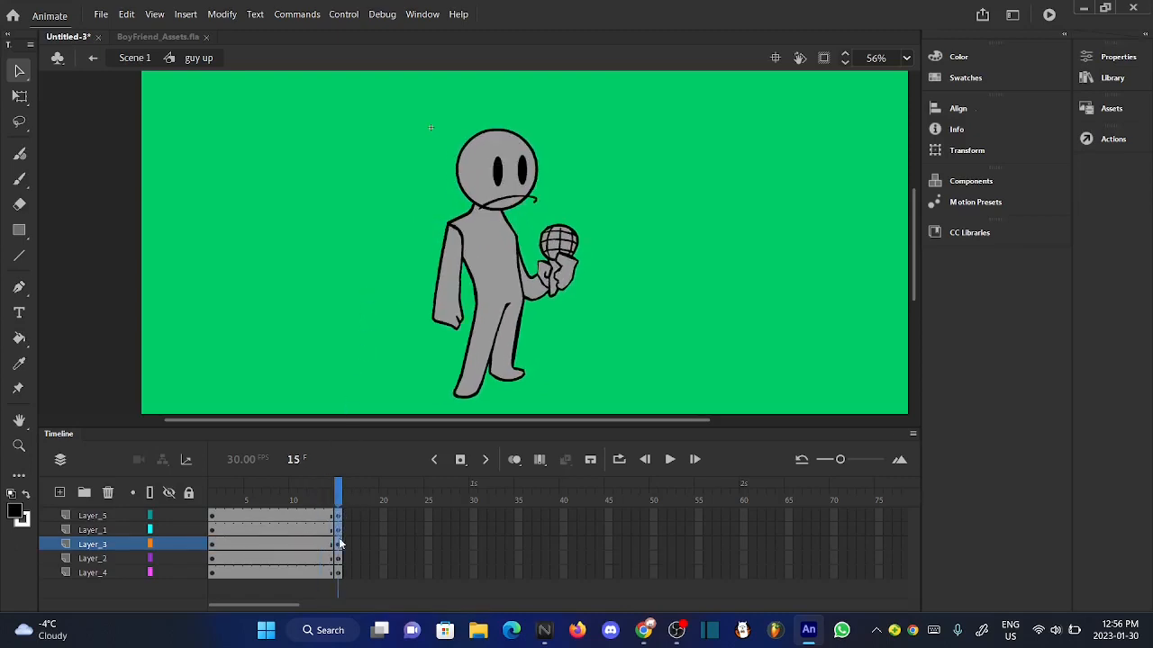
left_click(337, 570)
right_click(337, 570)
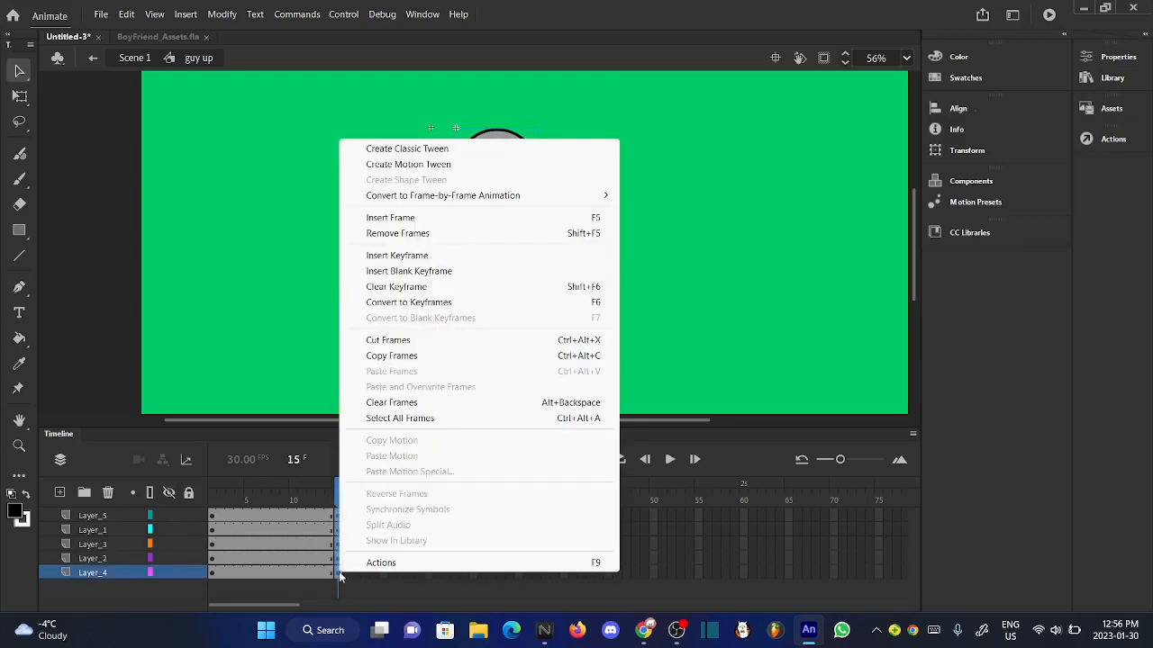
left_click(445, 234)
- Return to Scene 1 and play the whole animation from frame 1
left_click(143, 60)
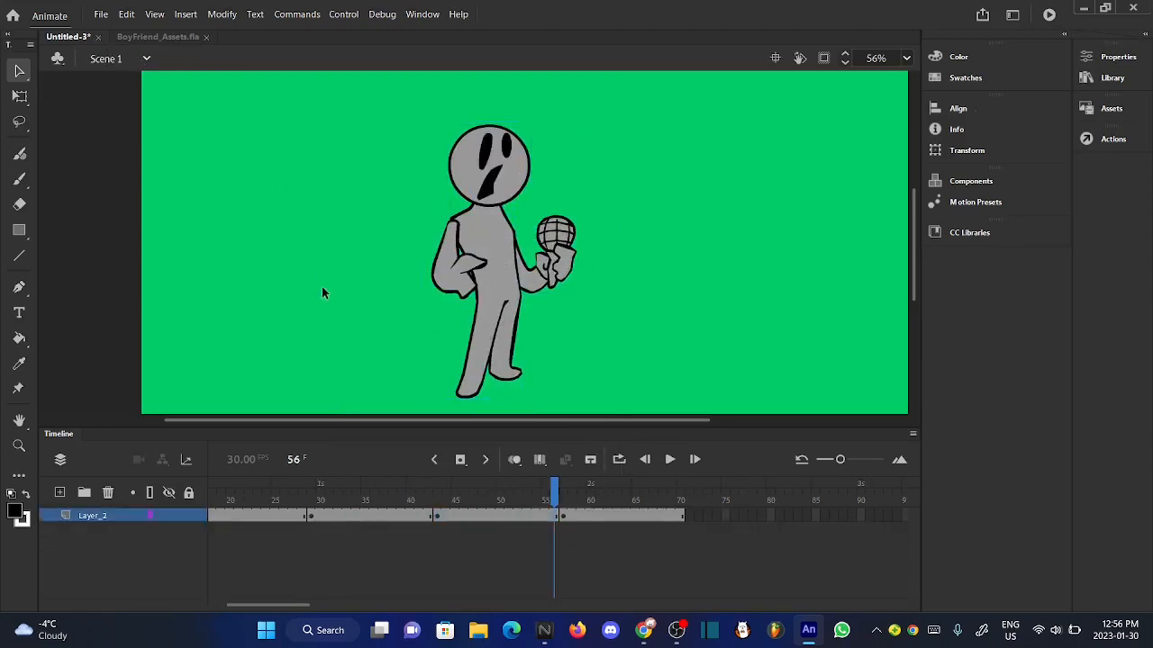
left_click_drag(537, 504, 124, 461)
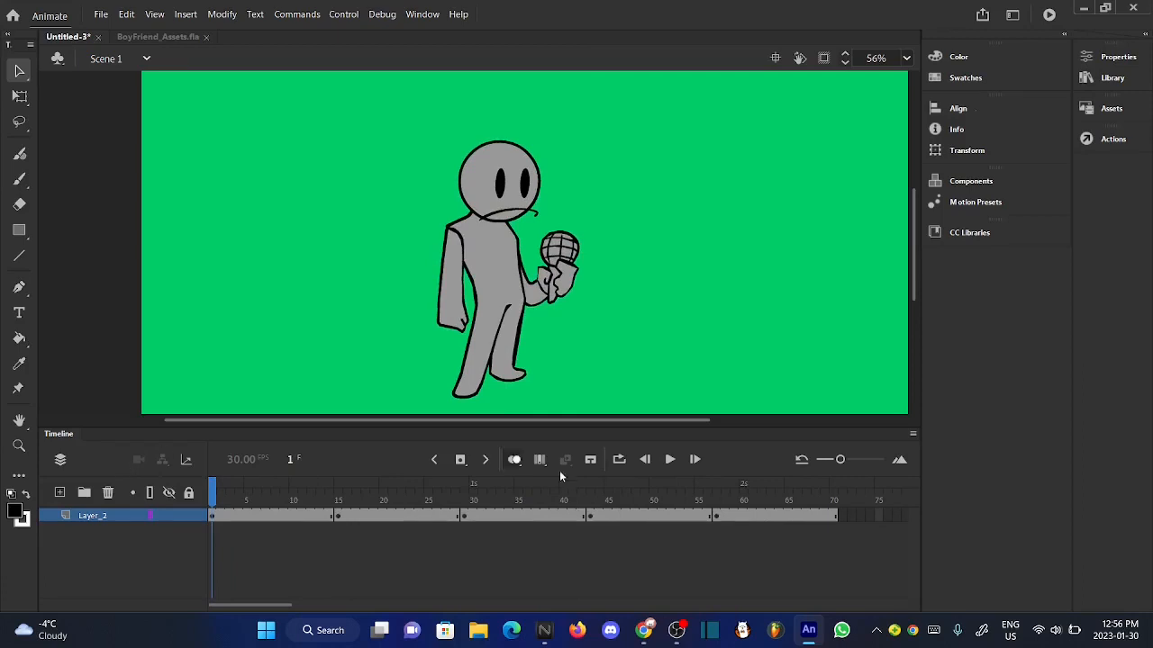
left_click(671, 460)
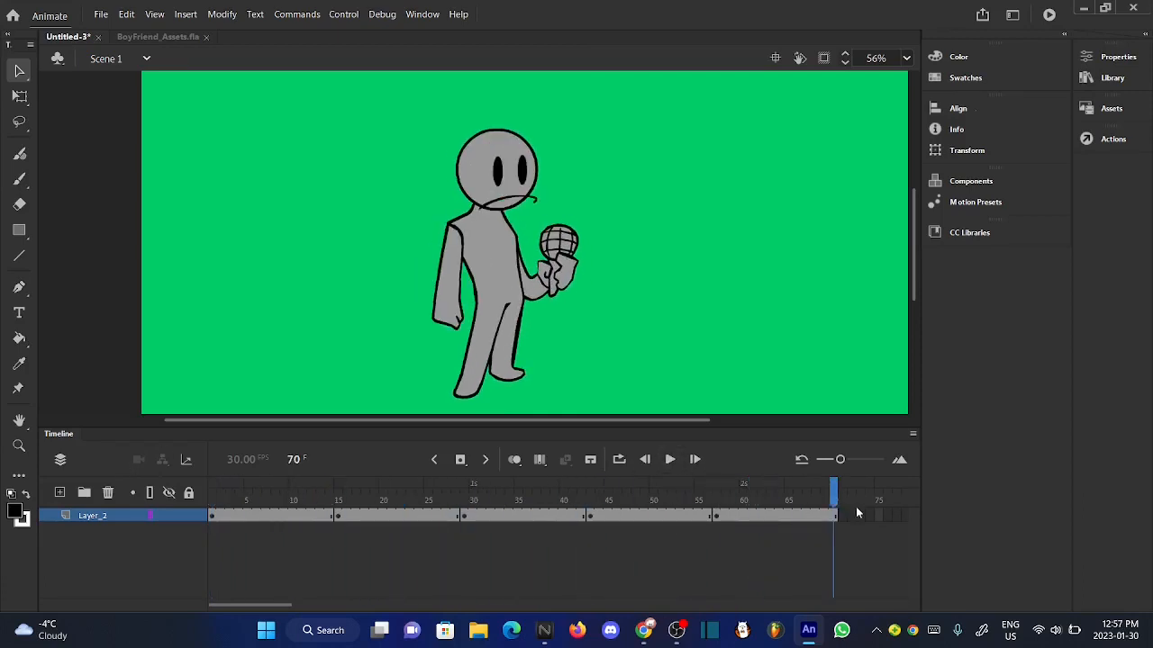
- Open the "guy right" symbol and skew the body on Layer_2 at frame 14 so its upper part leans to the right
double_click(525, 382)
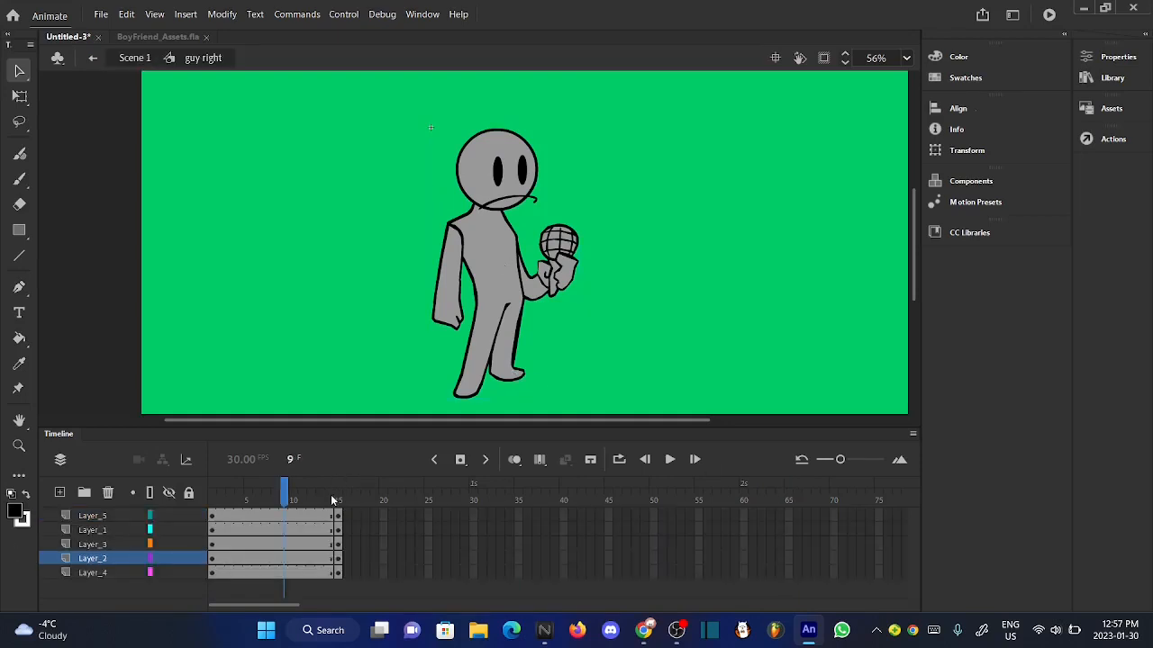
left_click_drag(330, 494, 334, 498)
left_click(24, 96)
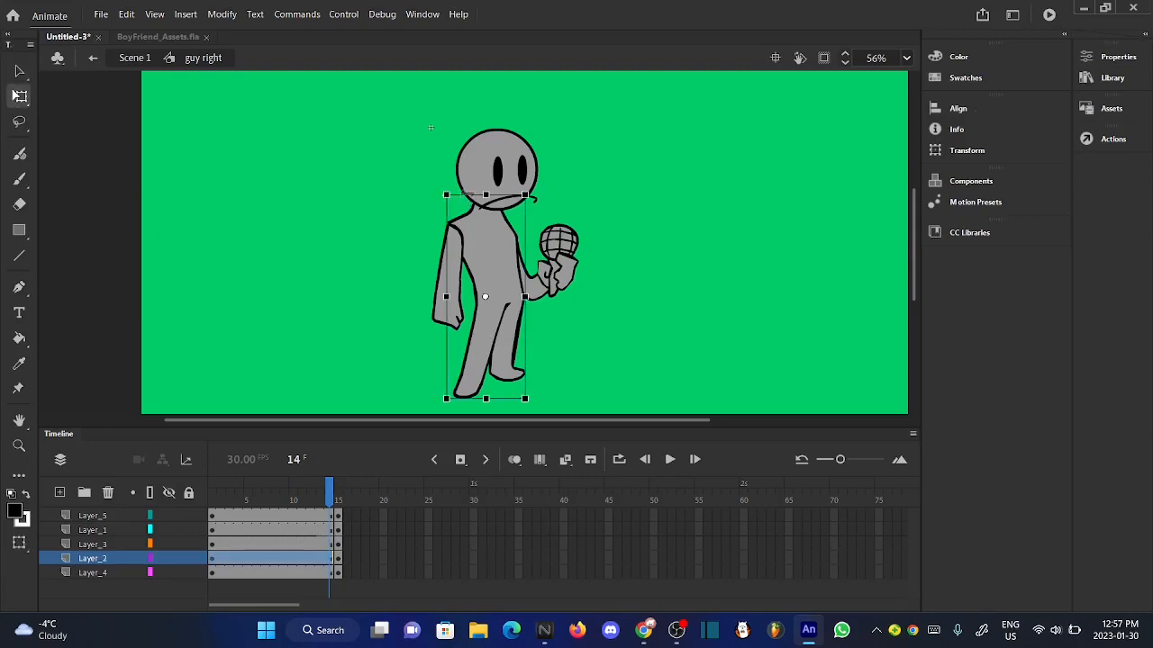
scroll(484, 214, "up", 4)
left_click_drag(406, 176, 439, 175)
scroll(439, 177, "up", 2)
scroll(437, 179, "down", 4)
scroll(437, 180, "down", 3)
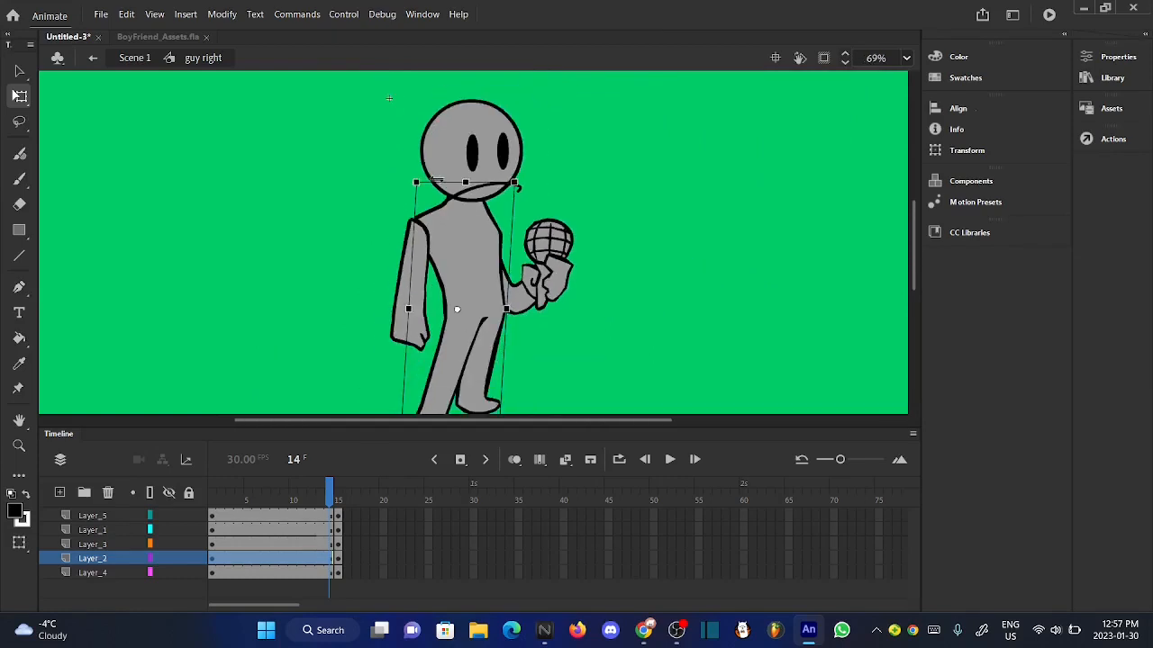
scroll(434, 180, "down", 1)
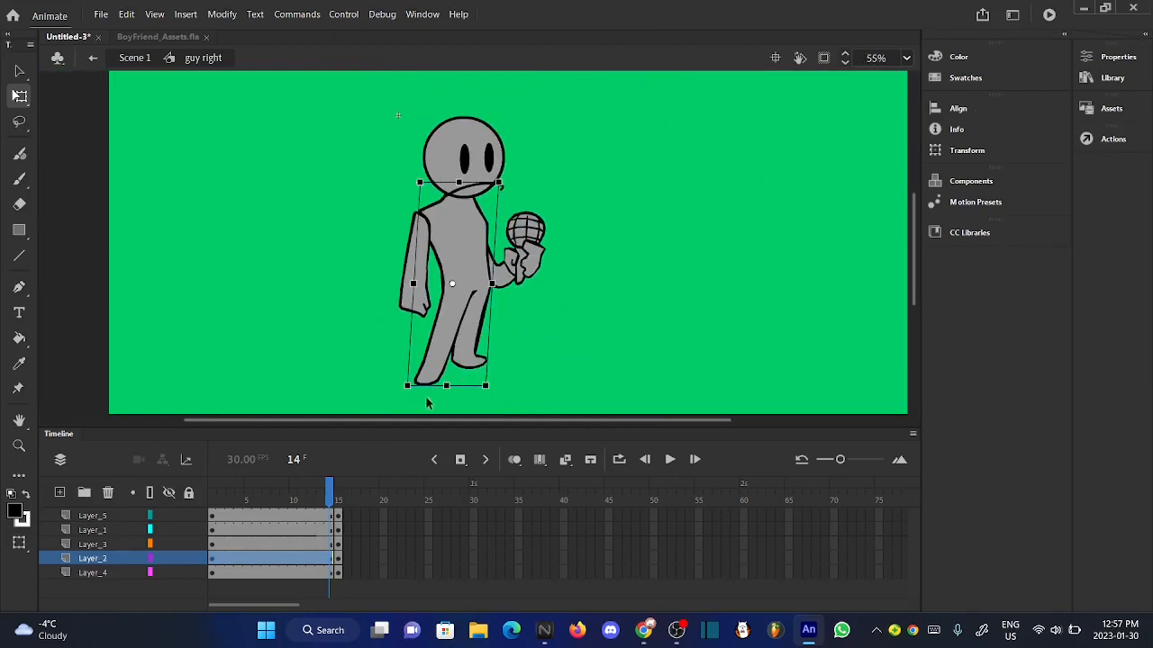
- Realign the skewed body's feet with the original foot position using onion skinning, and turn onion skinning off again
scroll(427, 403, "up", 3)
left_click(514, 459)
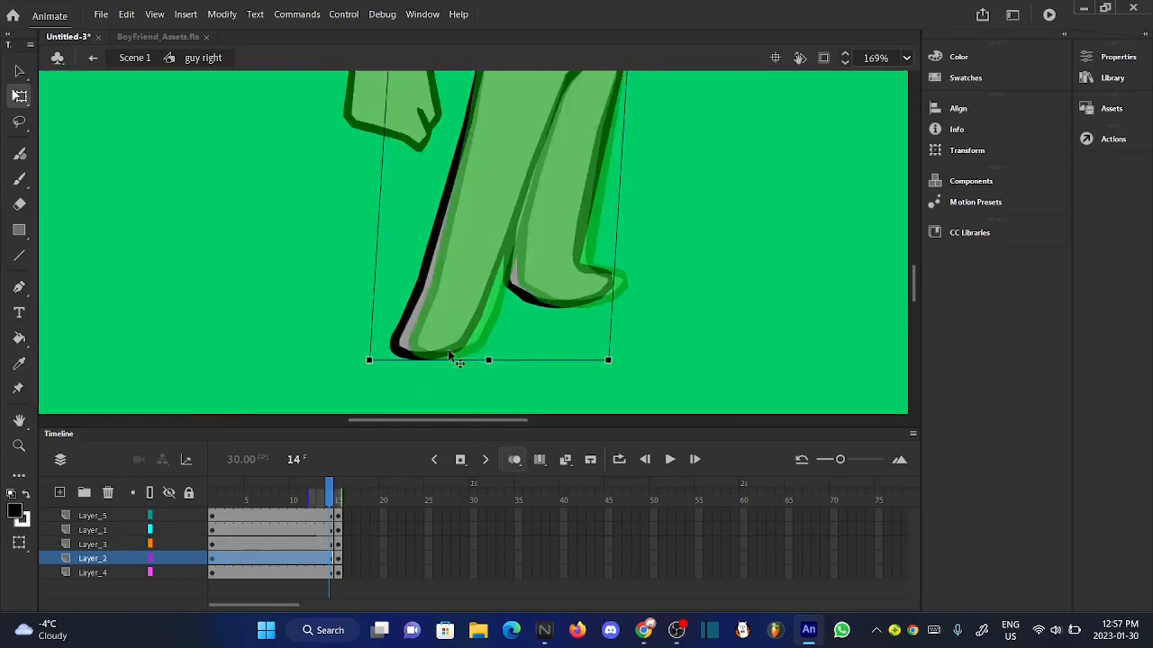
scroll(449, 354, "up", 3)
left_click_drag(437, 322, 484, 314)
scroll(441, 386, "up", 5)
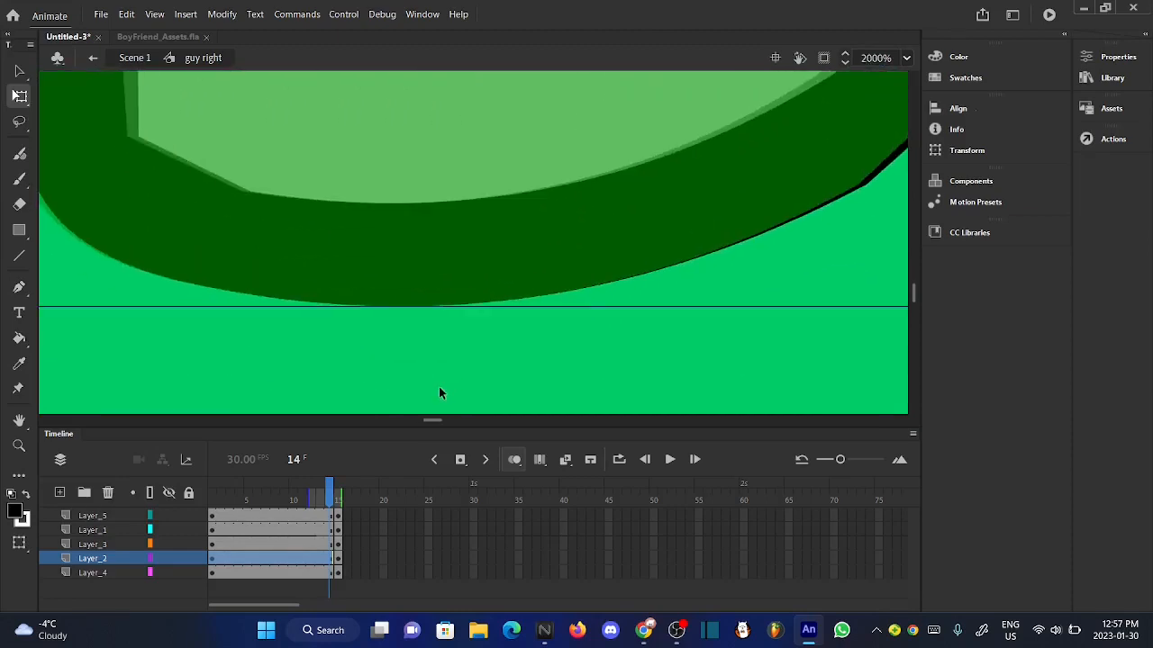
scroll(452, 371, "down", 8)
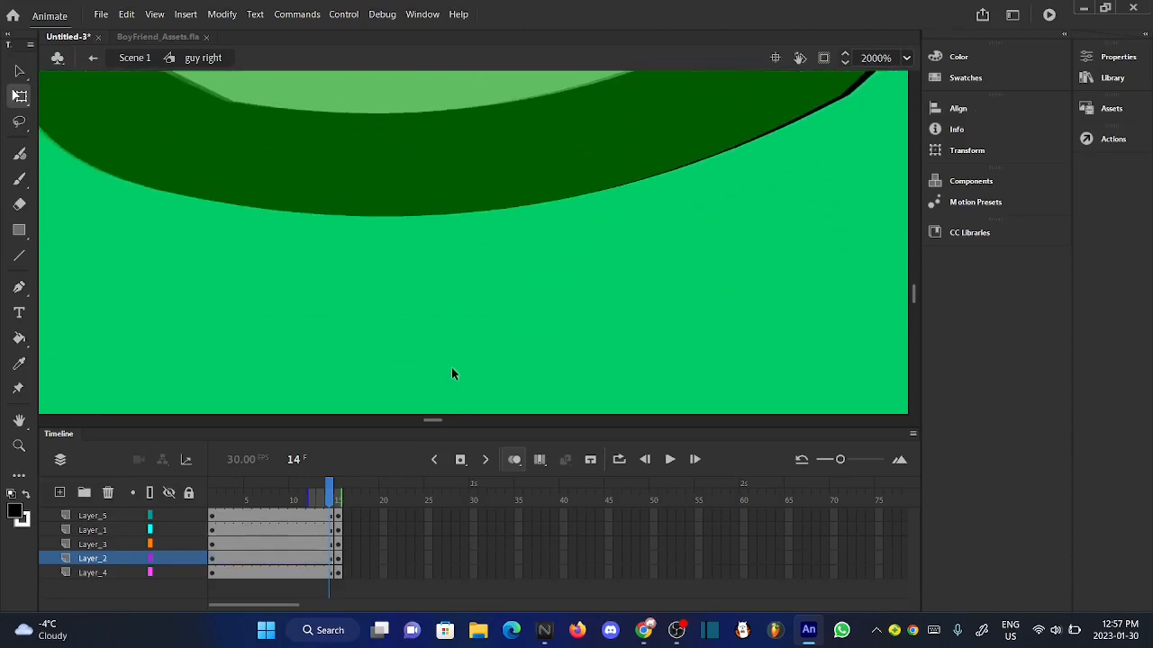
scroll(452, 371, "down", 2)
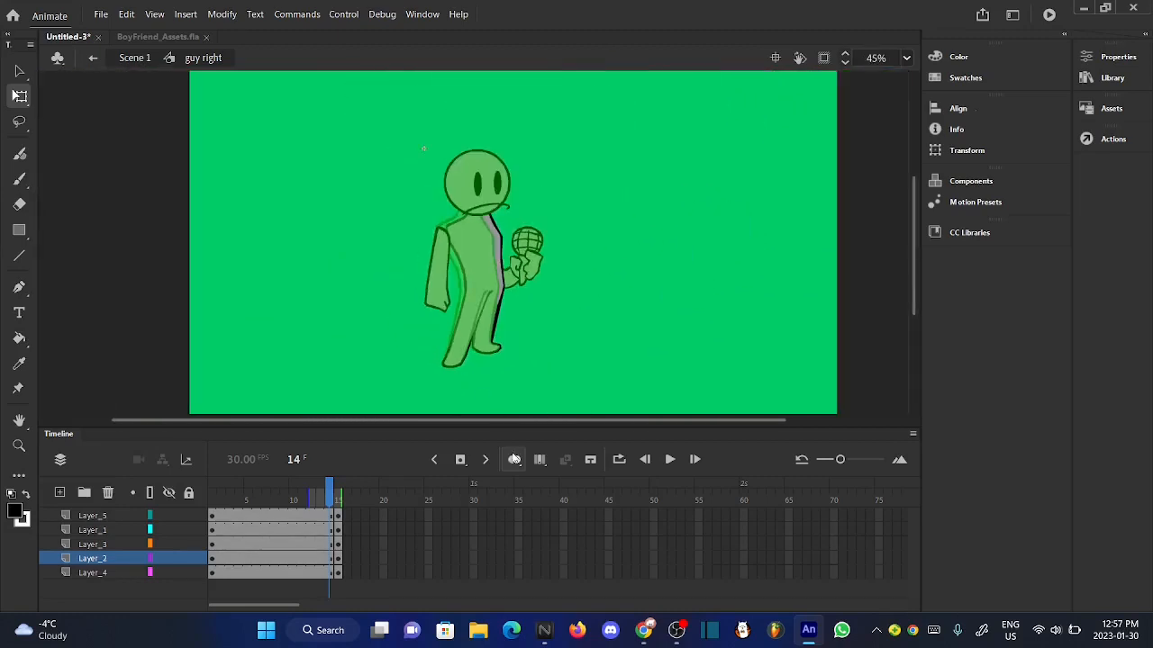
left_click(514, 460)
left_click_drag(331, 487, 331, 491)
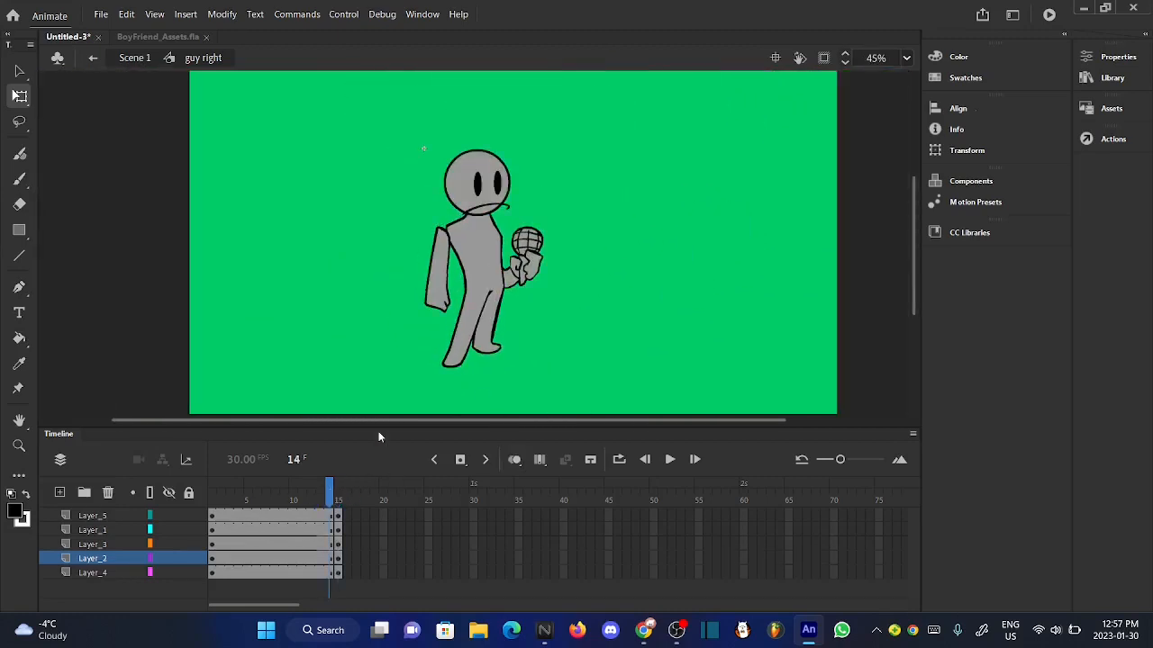
- Remove the straight arm on Layer_3 at frame 14 and place the "hand left" symbol from the library beside the body
scroll(457, 277, "up", 3)
left_click(446, 283)
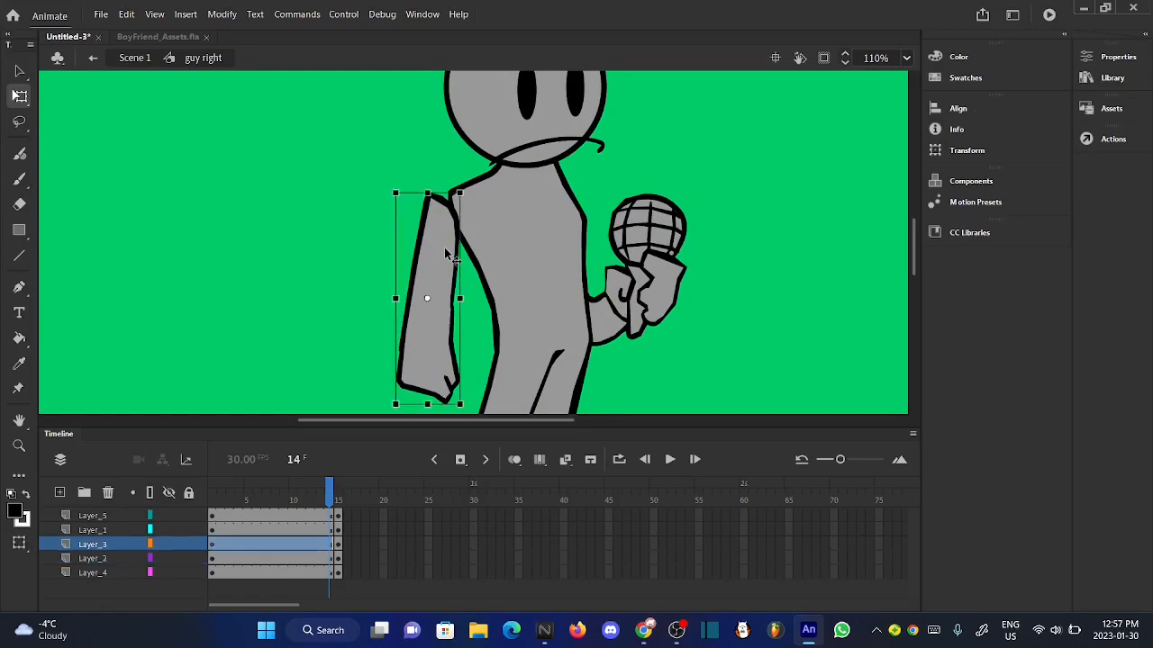
right_click(447, 284)
left_click(518, 112)
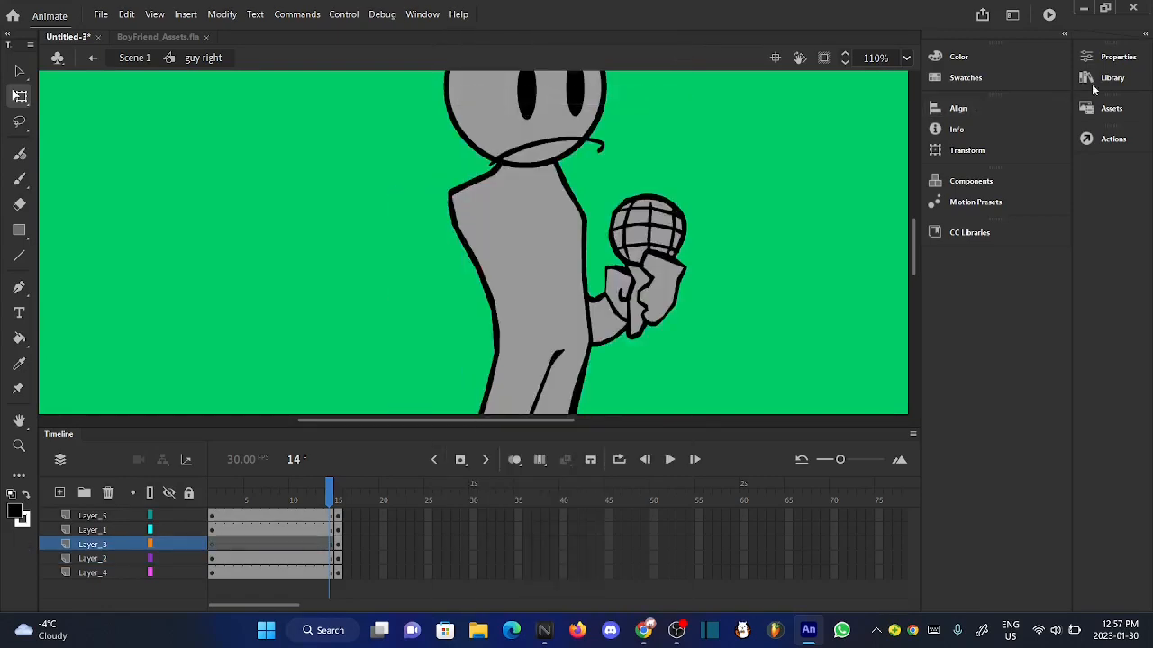
left_click(1110, 77)
left_click(708, 355)
left_click(711, 378)
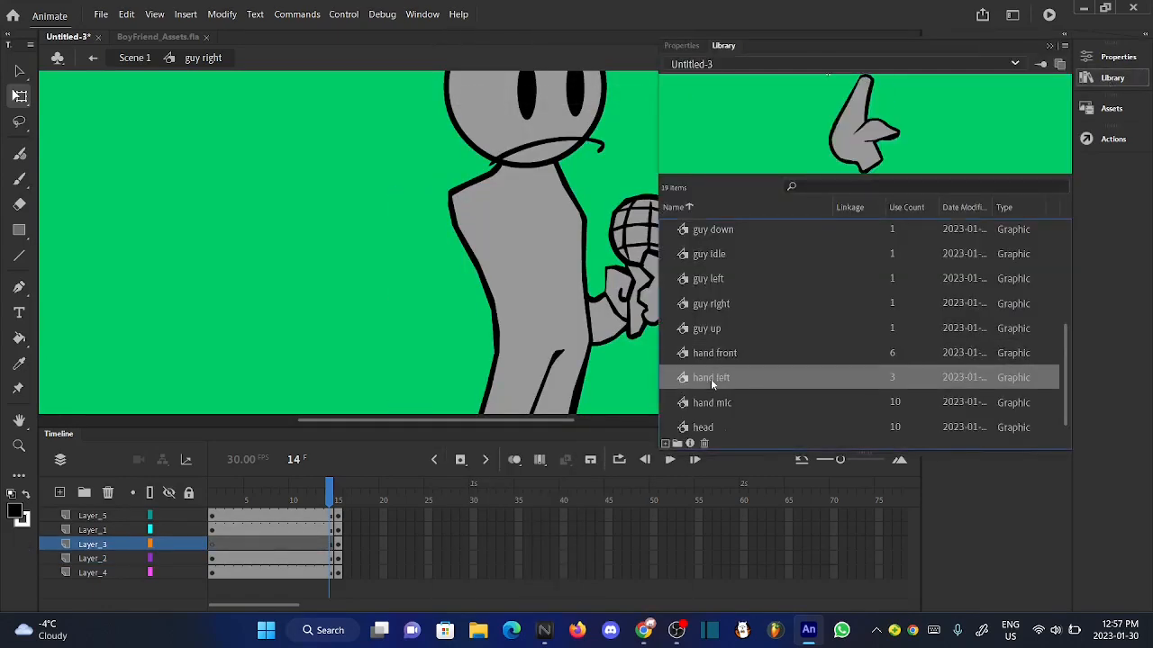
left_click_drag(395, 268, 395, 268)
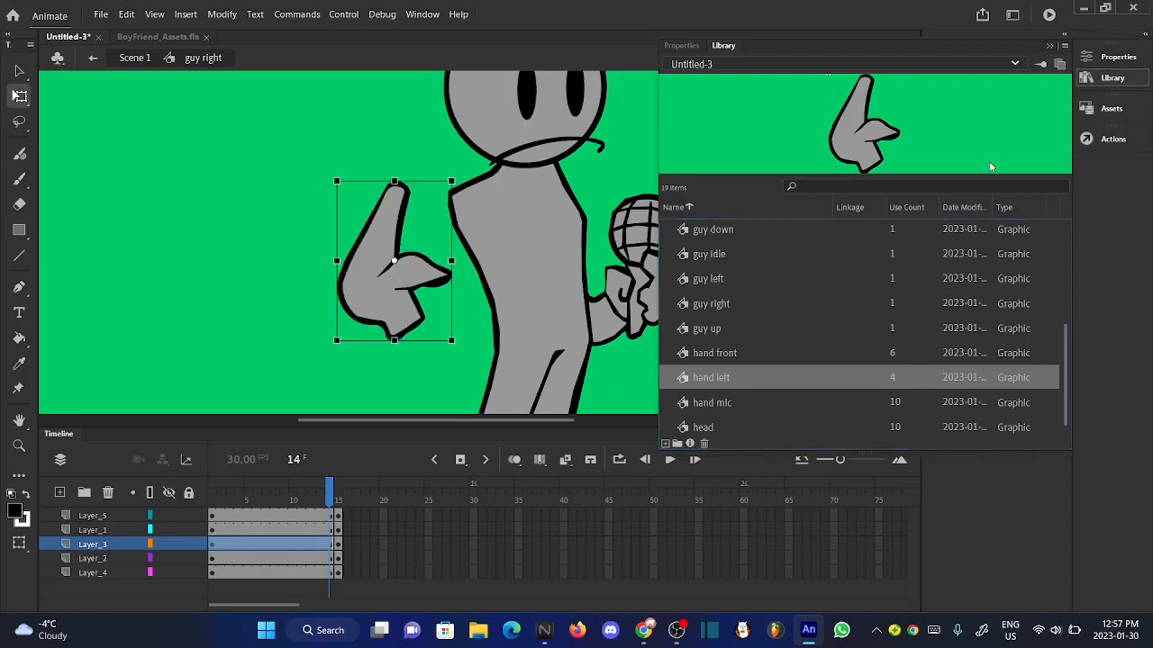
- Rotate the "hand left" arm clockwise and attach its upper end to the body's shoulder
left_click(1112, 78)
left_click_drag(465, 188, 469, 197)
left_click_drag(400, 209, 443, 221)
left_click(373, 236)
scroll(482, 269, "up", 2)
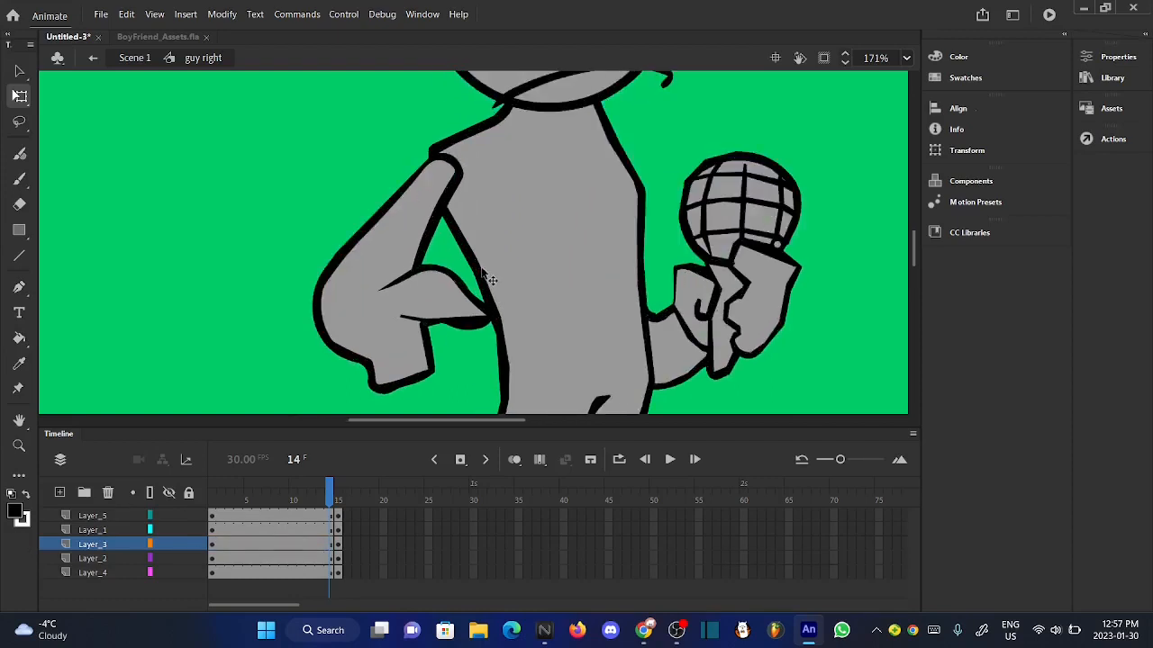
- Fine-tune the bent arm's position on Layer_3 while comparing the pose with frame 15
scroll(481, 269, "down", 4)
mouse_move(322, 501)
left_mouse_down()
mouse_move(342, 500)
mouse_move(324, 502)
left_mouse_up()
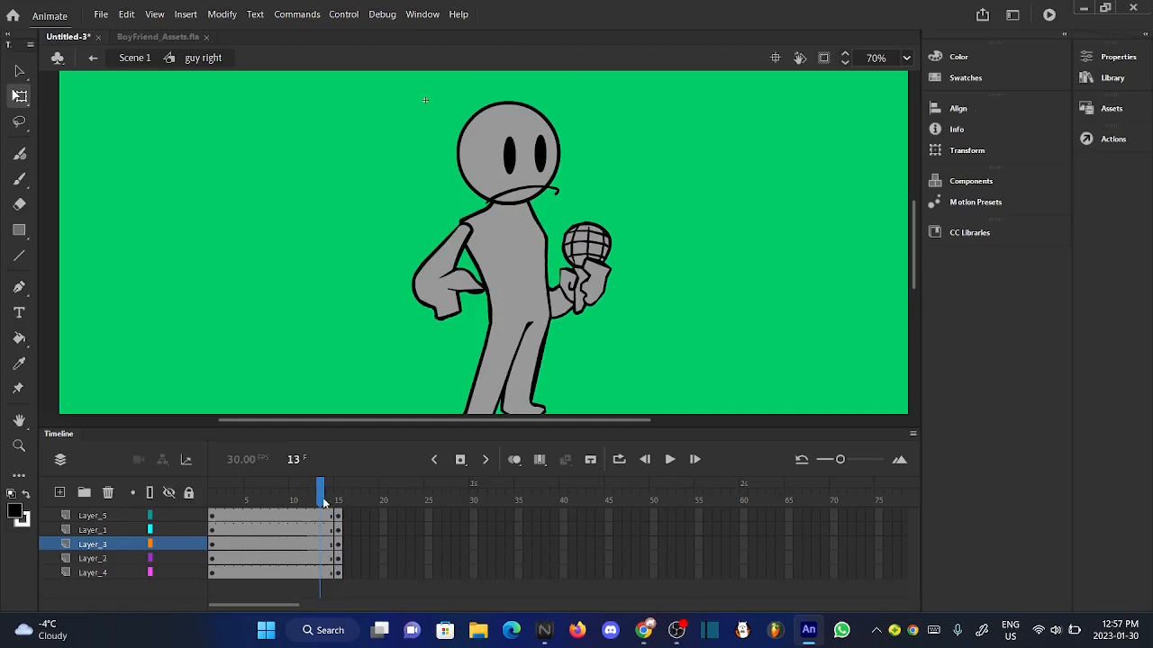
left_click(447, 306)
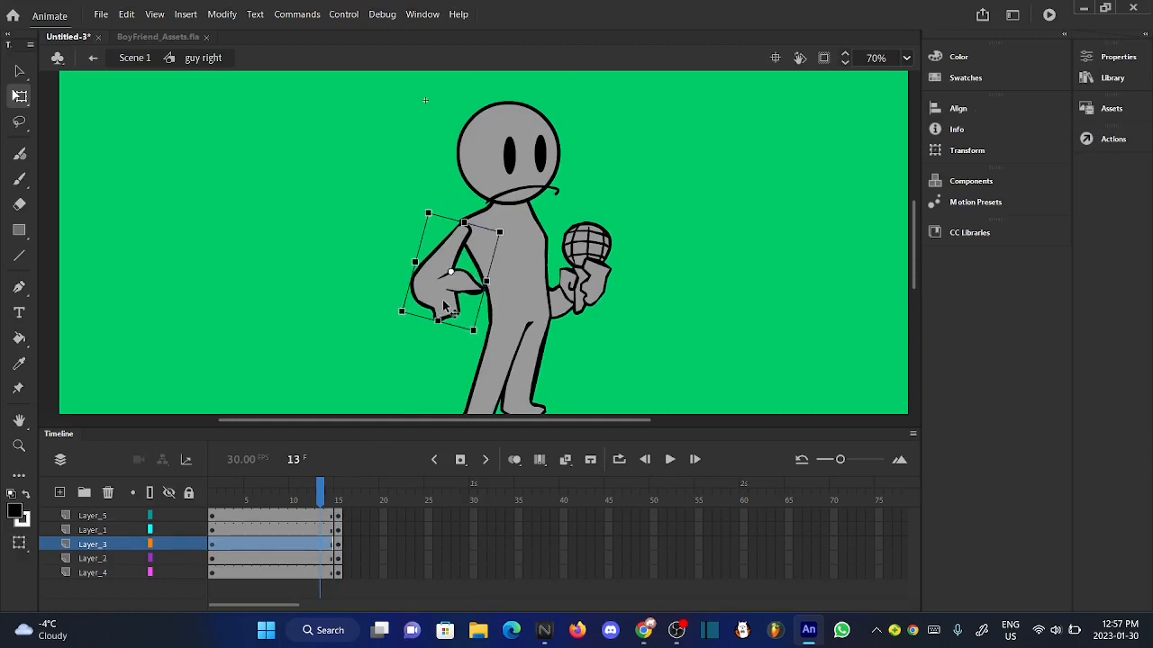
left_click(356, 297)
left_click_drag(349, 493, 325, 500)
left_click(446, 316)
left_click(362, 317)
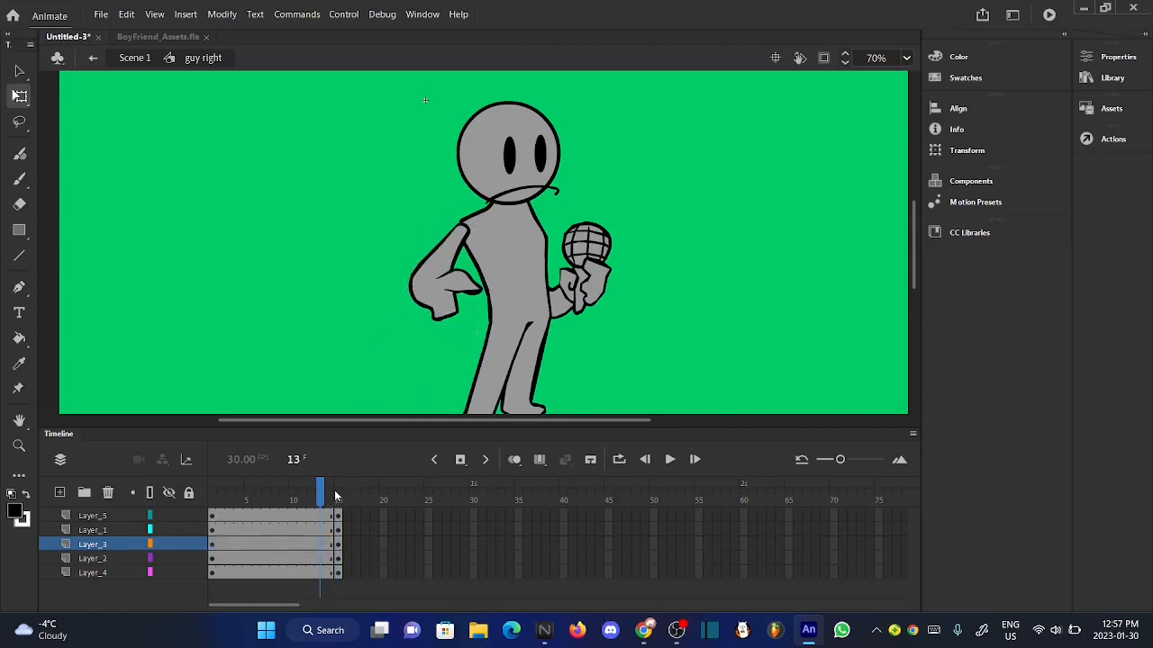
left_click_drag(338, 496, 326, 494)
left_click(441, 308)
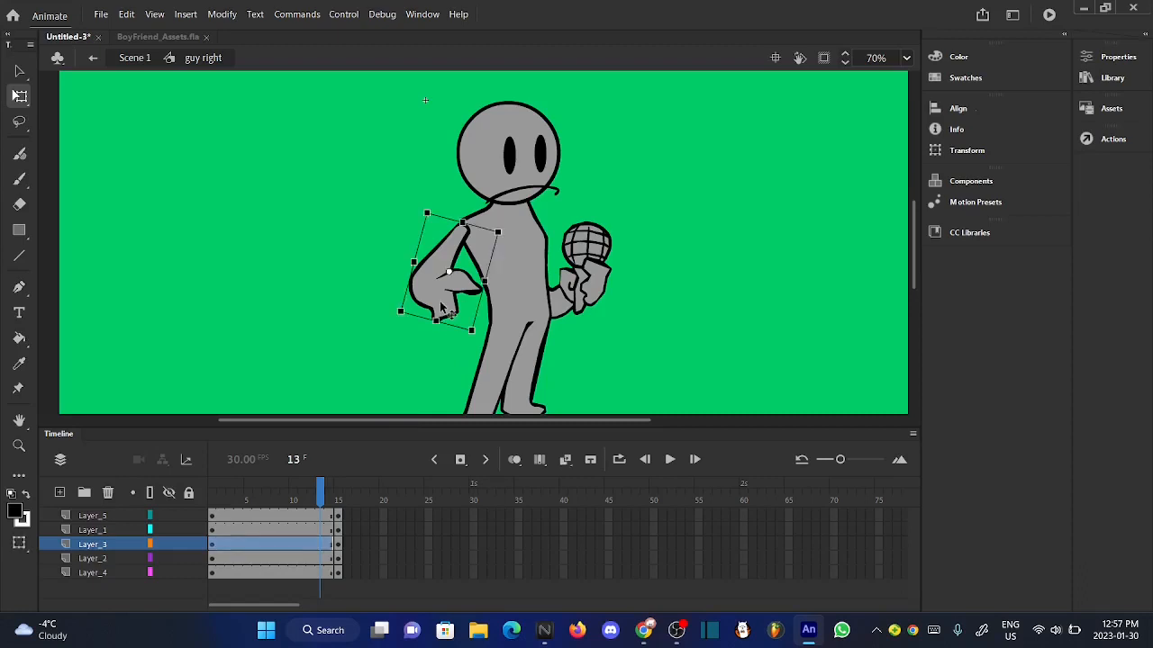
left_click(335, 340)
mouse_move(322, 493)
left_mouse_down()
mouse_move(338, 494)
mouse_move(322, 494)
left_mouse_up()
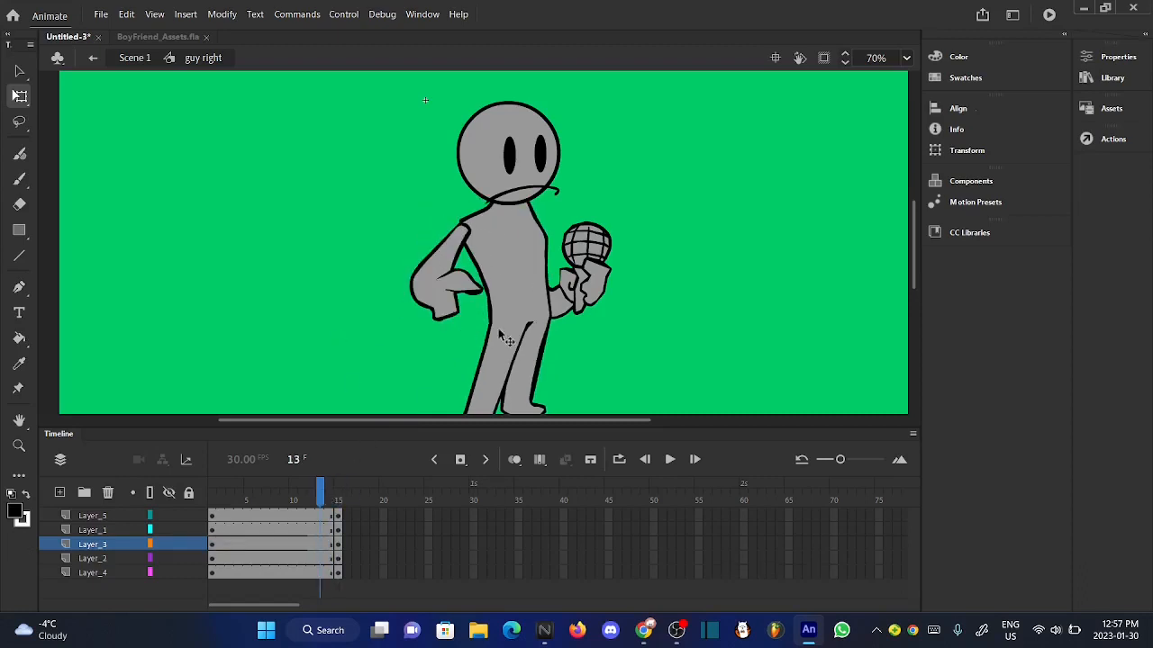
- Rotate the microphone hand on Layer_4 slightly counterclockwise and shift it outward along the body's side
left_click(582, 277)
scroll(619, 242, "up", 4)
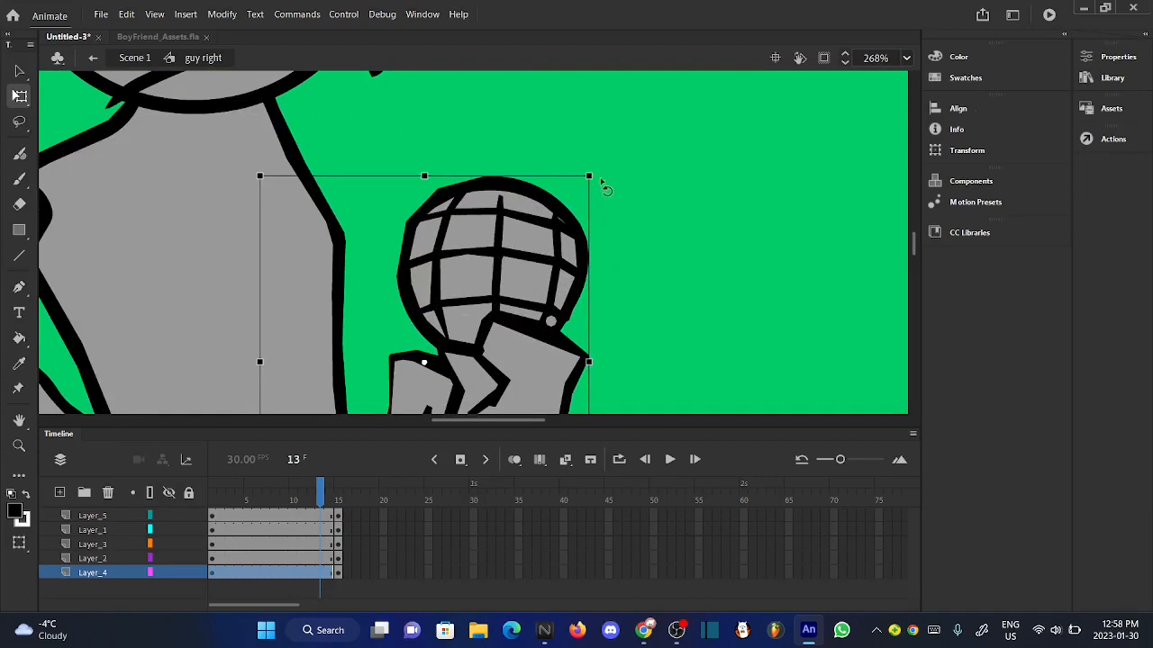
left_click_drag(601, 181, 569, 160)
scroll(575, 165, "down", 4)
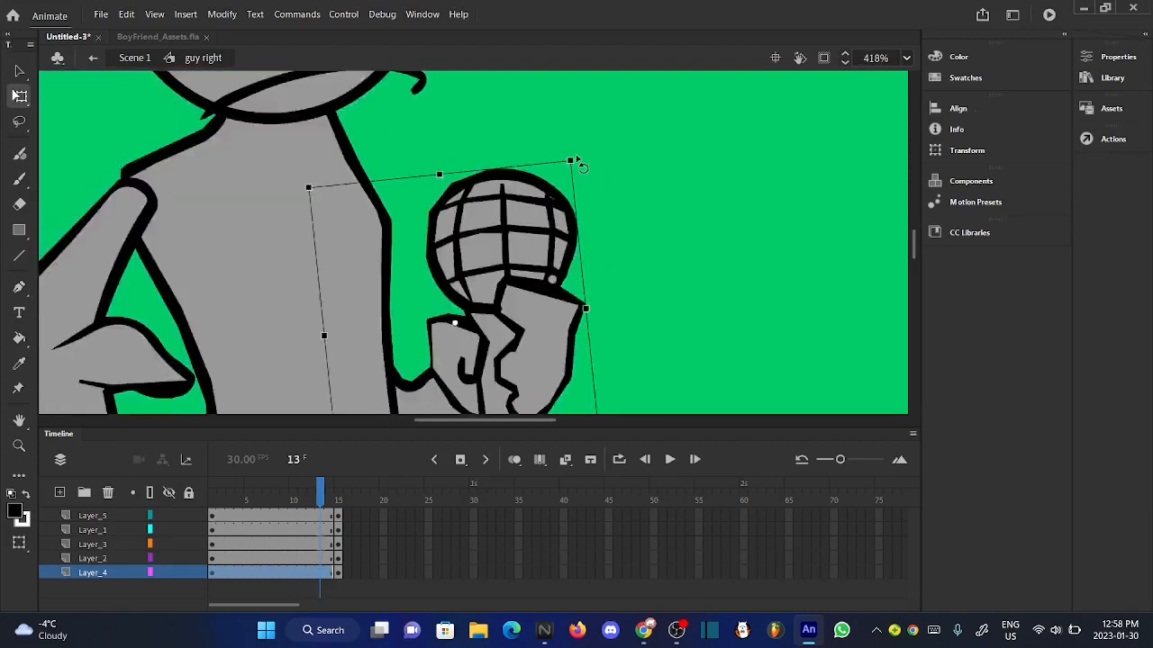
left_click_drag(538, 270, 559, 266)
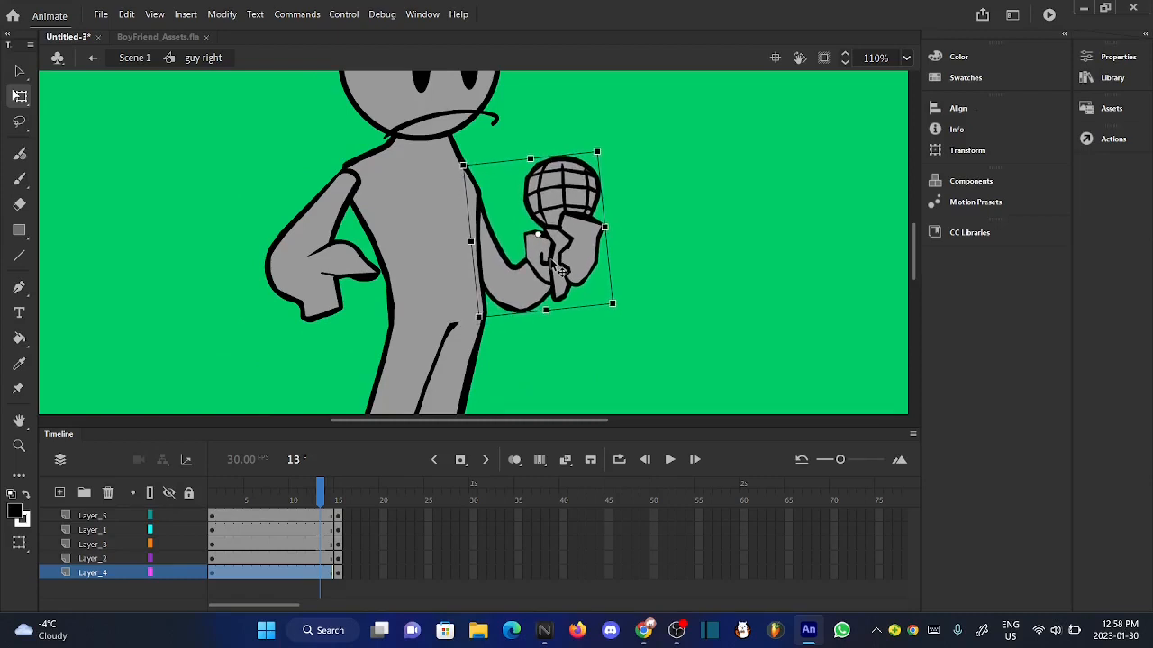
left_click(526, 377)
scroll(527, 378, "down", 2)
mouse_move(325, 496)
left_mouse_down()
mouse_move(344, 496)
mouse_move(319, 494)
left_mouse_up()
- Tilt the microphone hand a little more counterclockwise, nudge it right and up, and compare the pose with the neighbouring frames
left_click(580, 216)
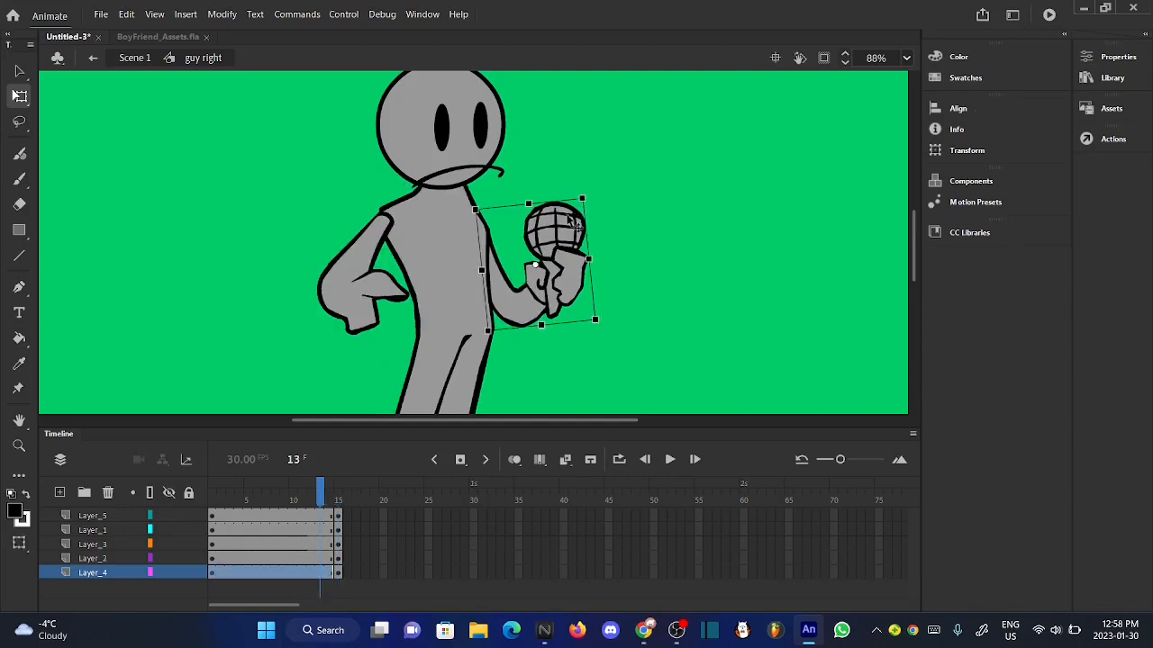
scroll(579, 216, "up", 5)
left_click_drag(631, 162, 620, 154)
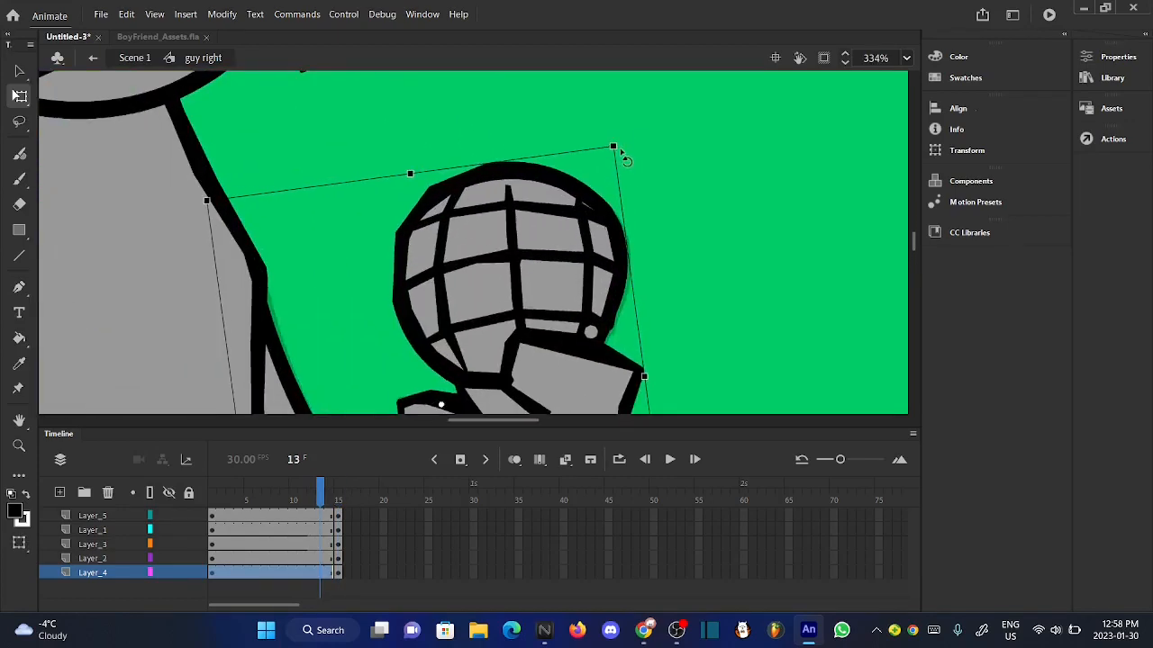
scroll(619, 152, "down", 2)
key("Right")
key("Right")
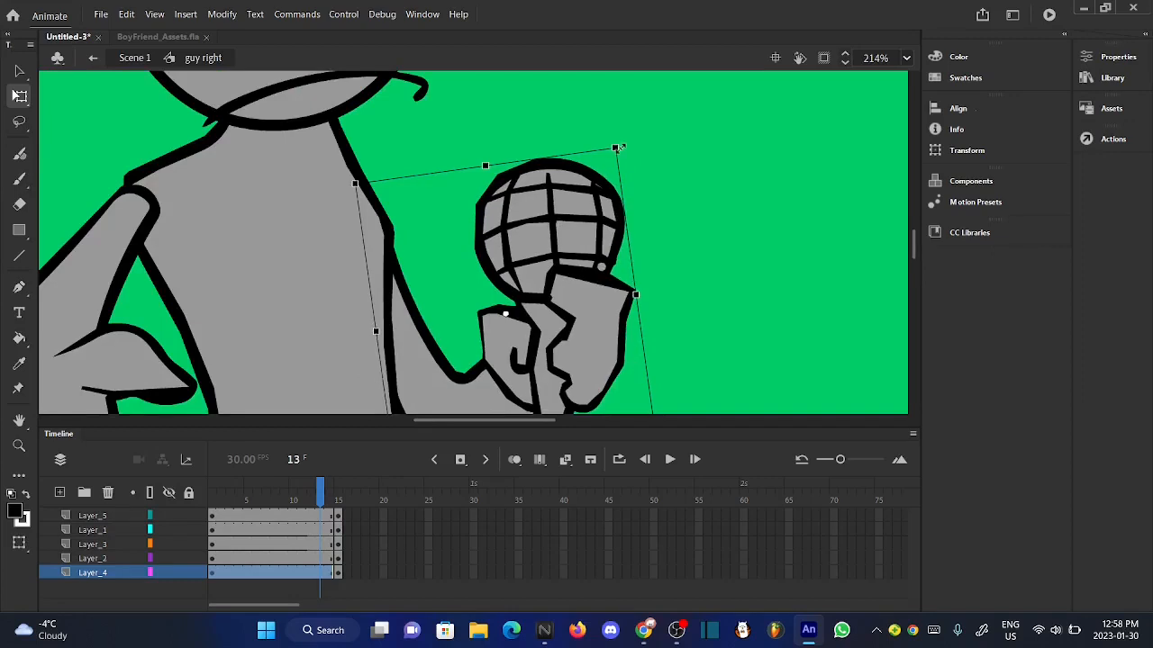
key("Up")
key("Up")
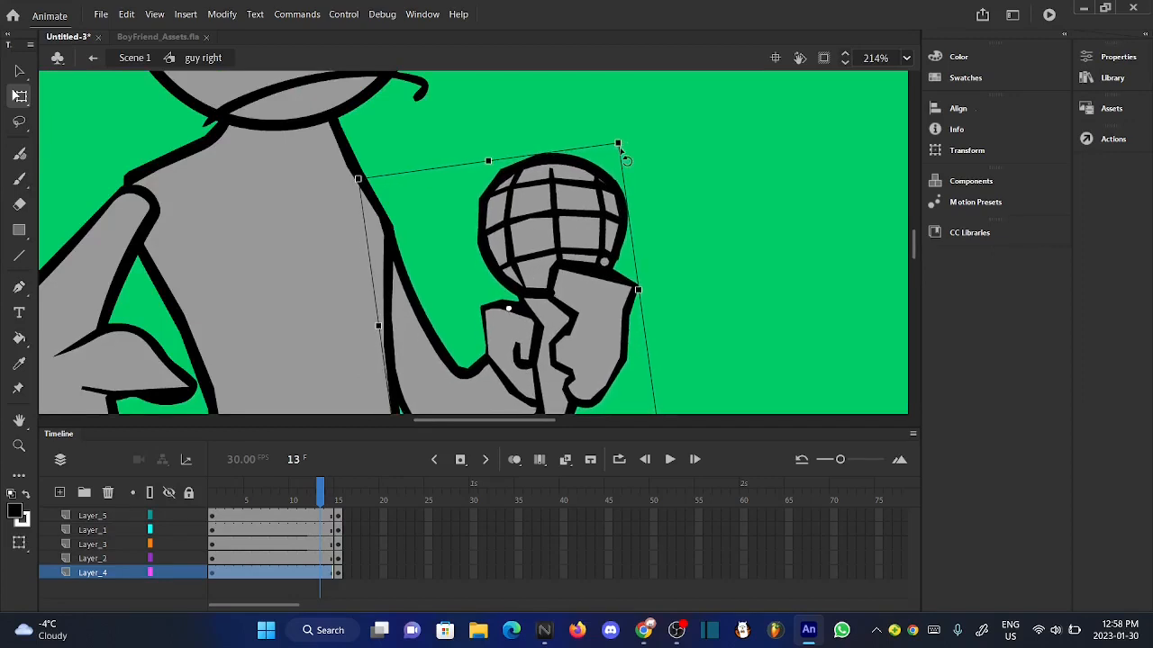
left_click(681, 230)
scroll(563, 255, "down", 2)
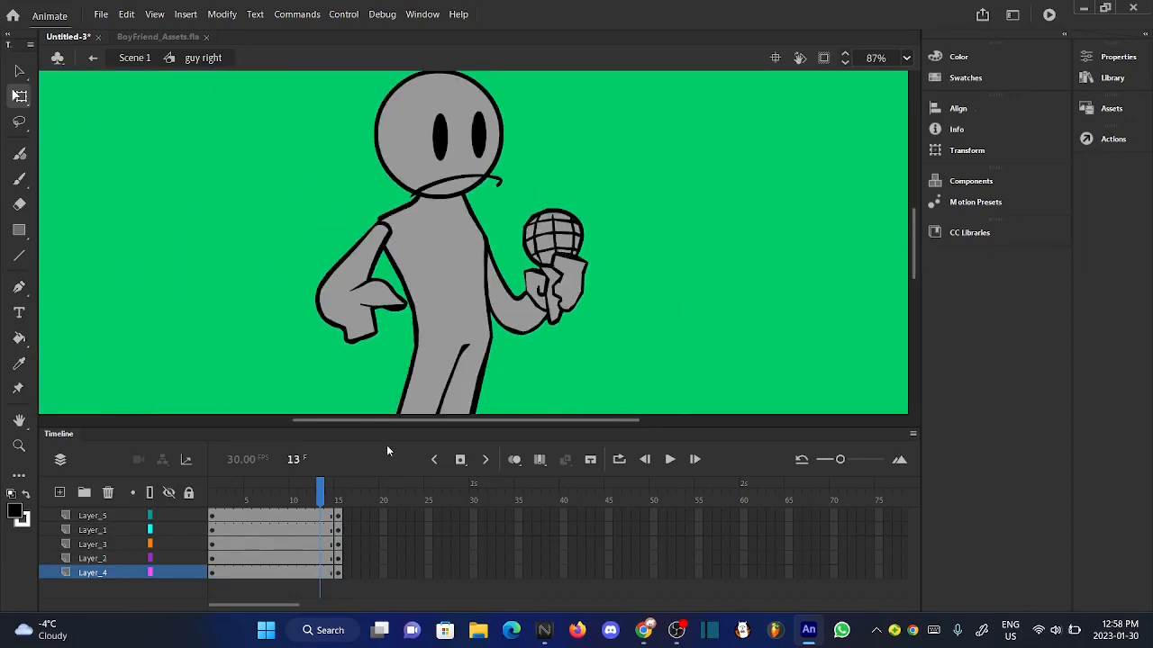
left_click_drag(338, 501, 330, 501)
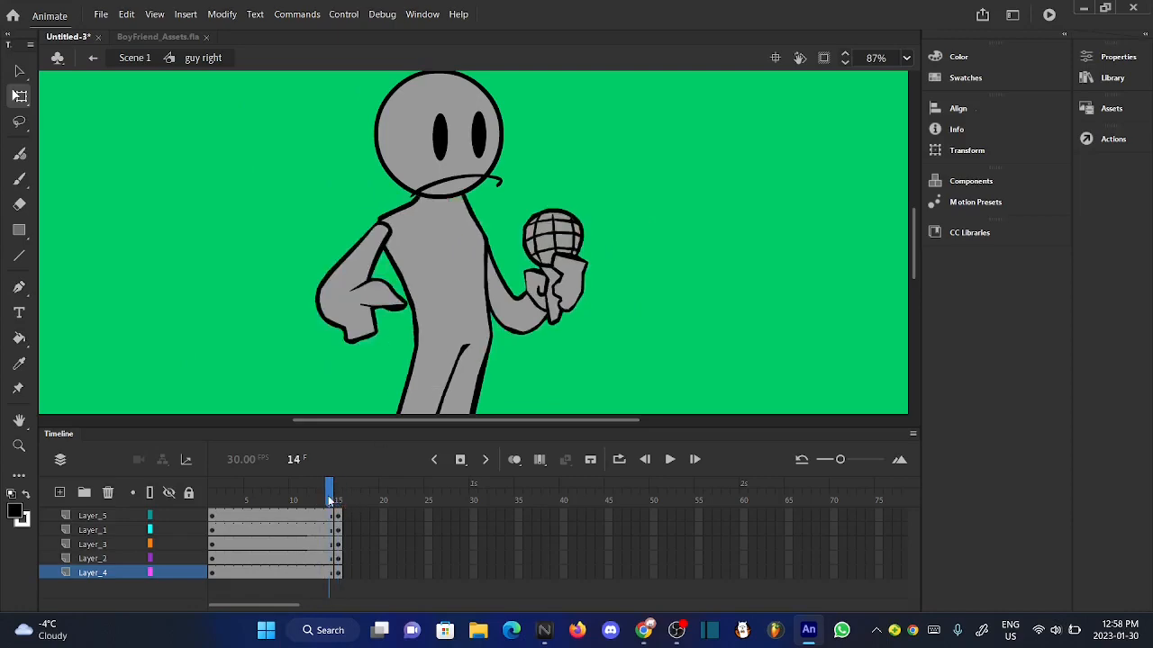
- Cut the old eyes and mouth from Layer_5 at frame 14
left_click(446, 160)
right_click(446, 160)
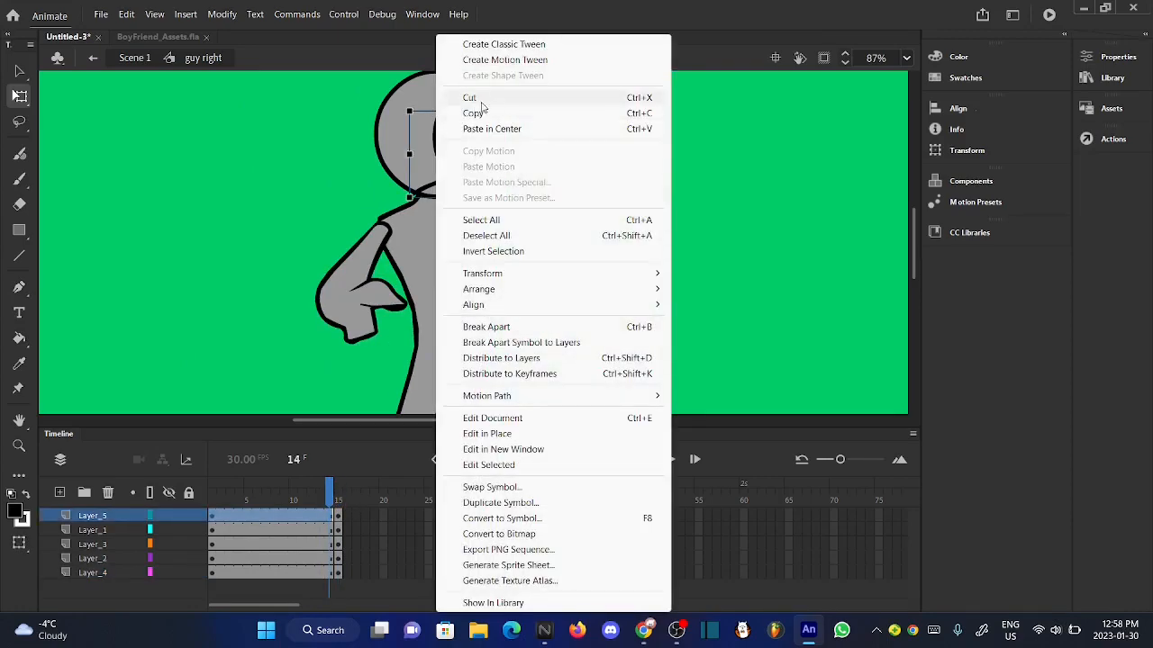
left_click(471, 98)
scroll(475, 257, "down", 2)
- Rotate the blank head on Layer_1 slightly clockwise and move it right over the neck
left_click(467, 186)
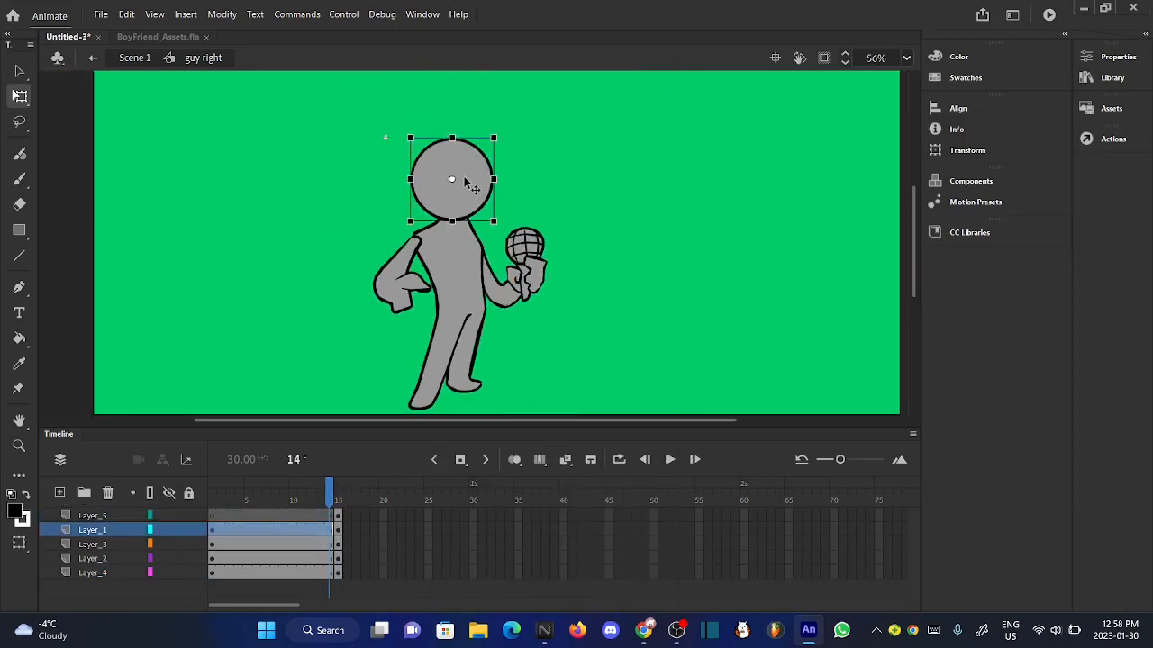
scroll(459, 164, "up", 5)
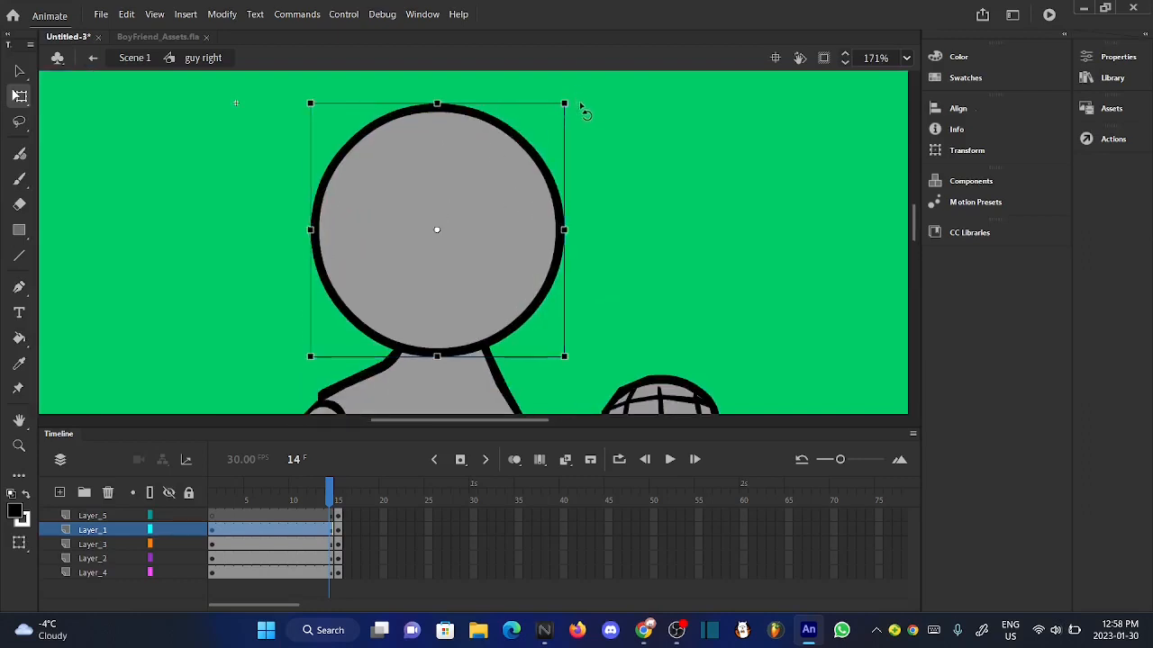
left_click_drag(582, 108, 586, 112)
left_click_drag(488, 275, 532, 289)
left_click(687, 275)
scroll(451, 203, "down", 5)
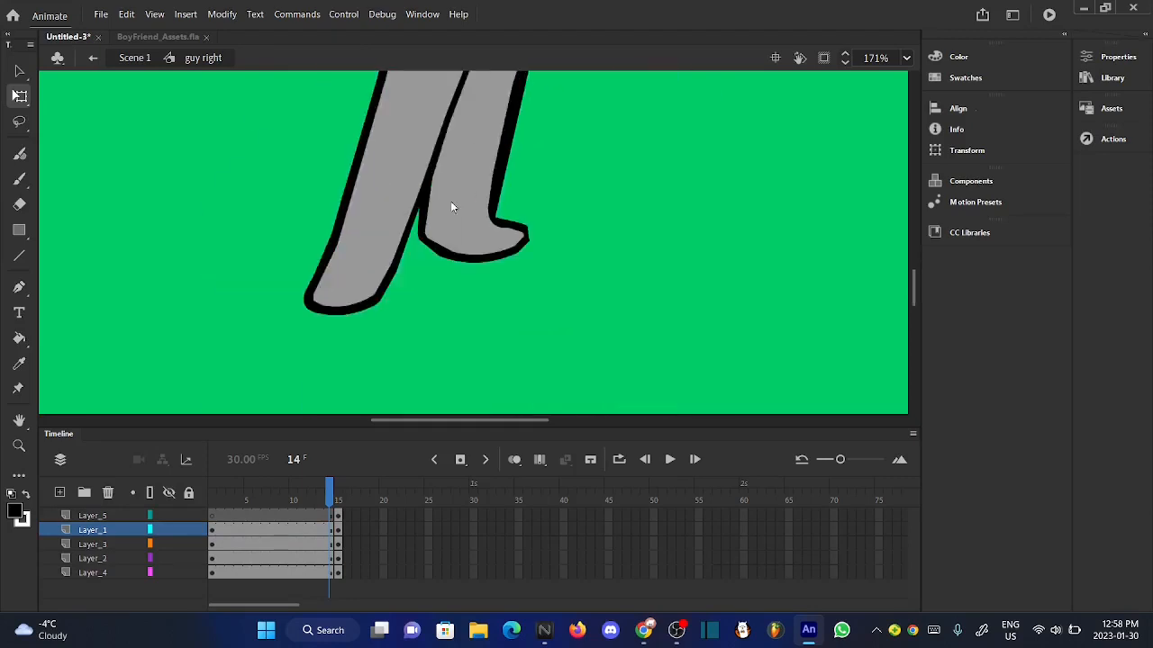
scroll(540, 258, "down", 3)
scroll(539, 256, "down", 3)
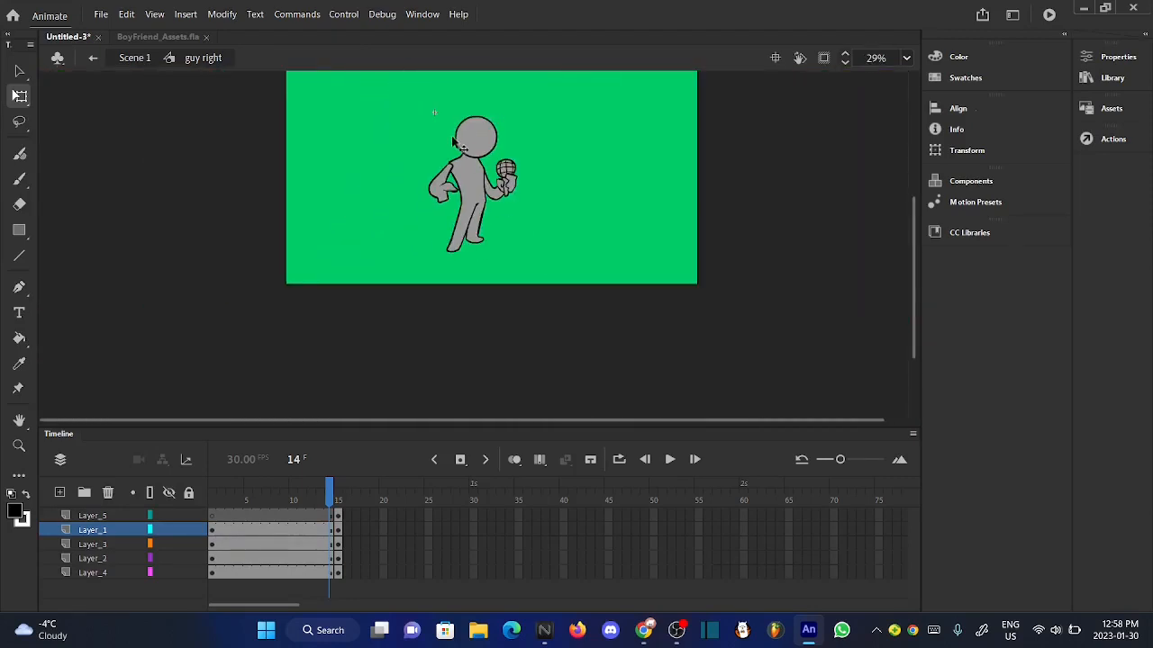
scroll(406, 384, "up", 3)
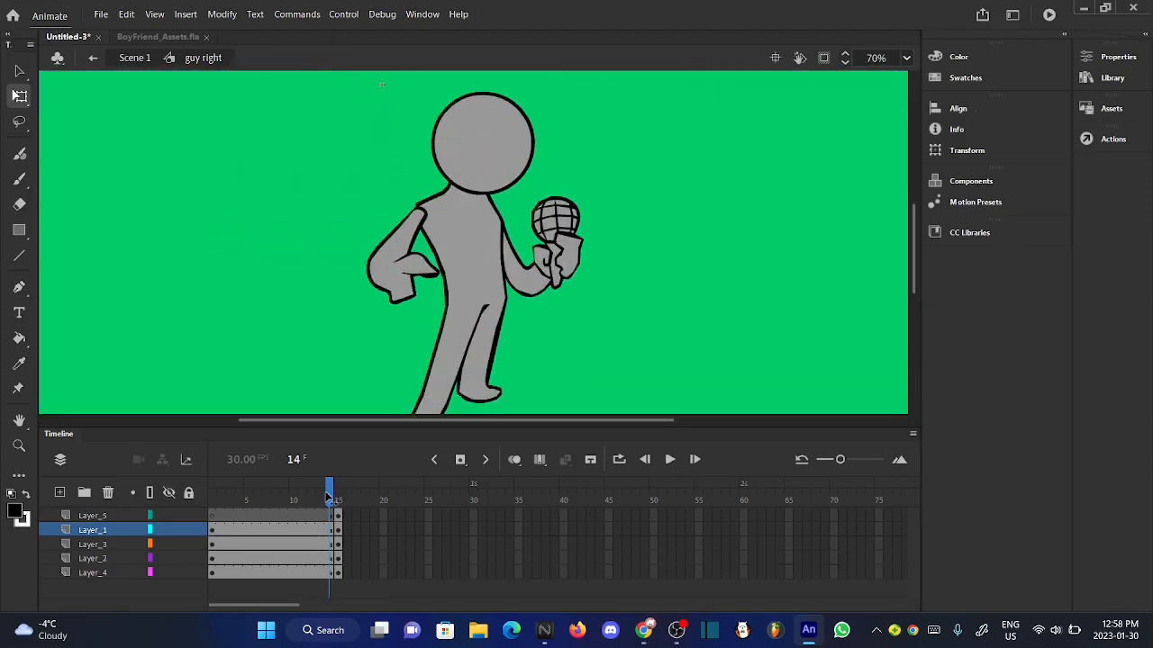
- Paint two narrow, slanted black eyes near the head's right side on Layer_5 with the Brush tool
left_click_drag(332, 498, 321, 498)
left_click(93, 515)
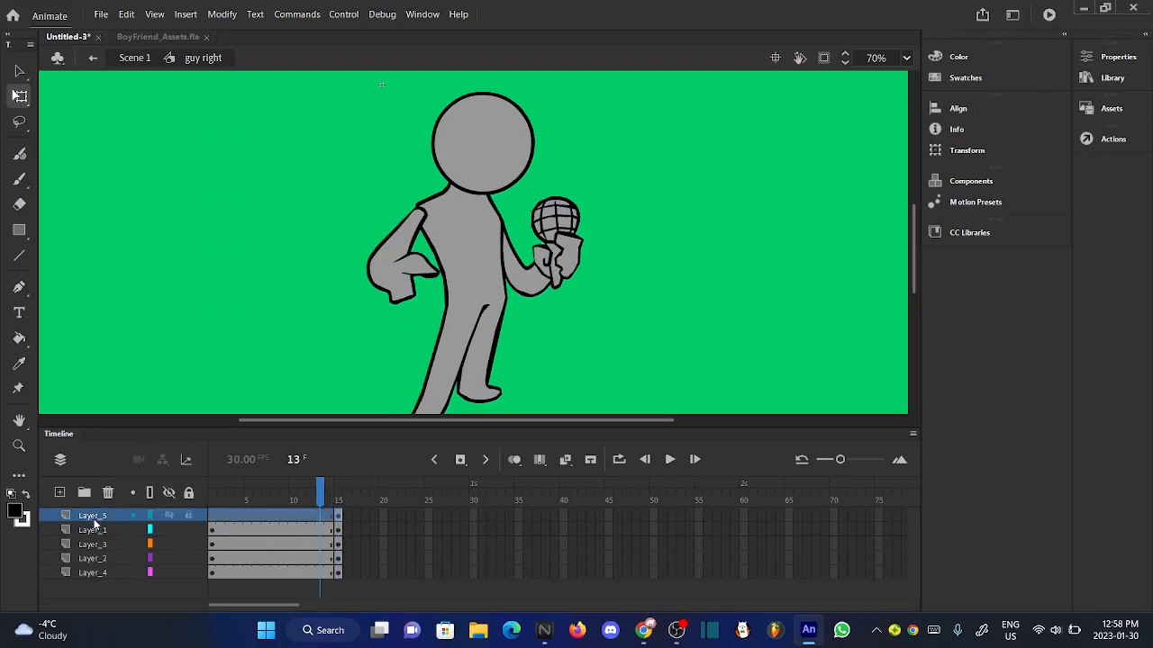
left_click(20, 178)
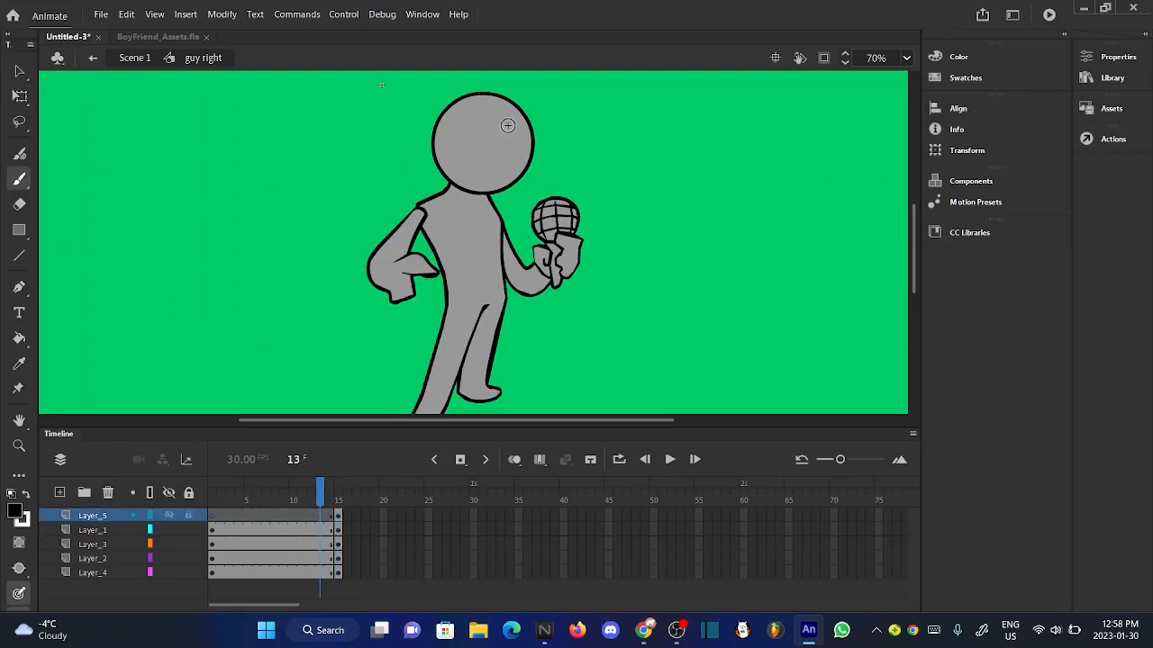
scroll(508, 125, "up", 3)
scroll(478, 129, "up", 2)
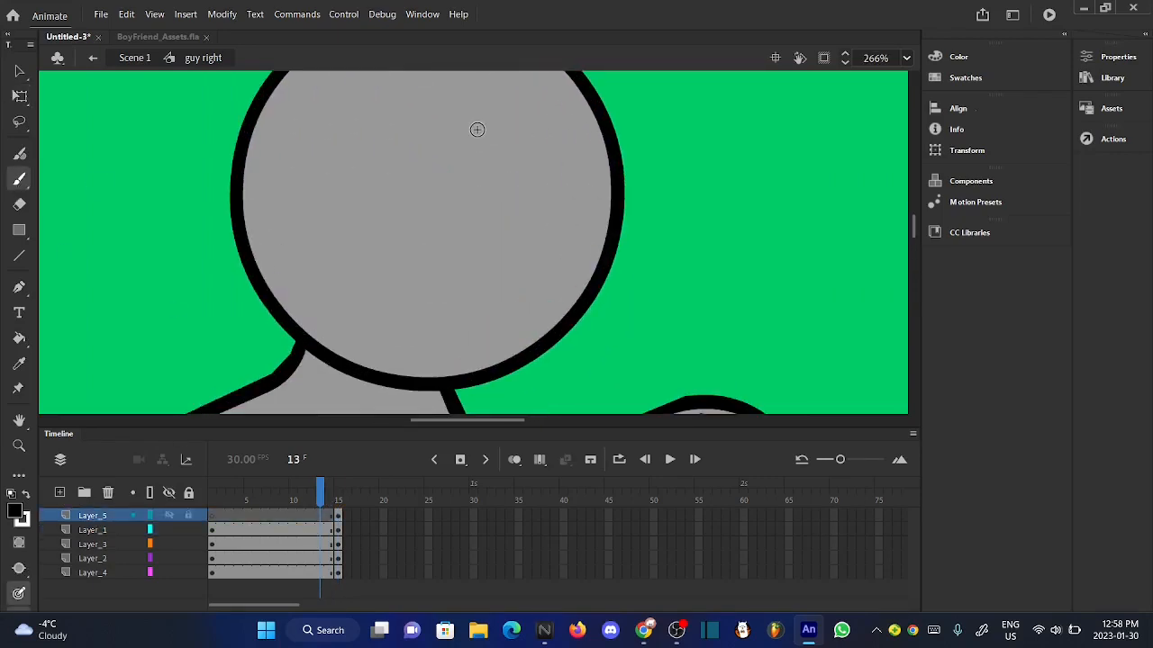
mouse_move(494, 140)
left_mouse_down()
mouse_move(450, 263)
mouse_move(497, 180)
mouse_move(479, 184)
mouse_move(460, 267)
mouse_move(495, 150)
mouse_move(458, 244)
left_mouse_up()
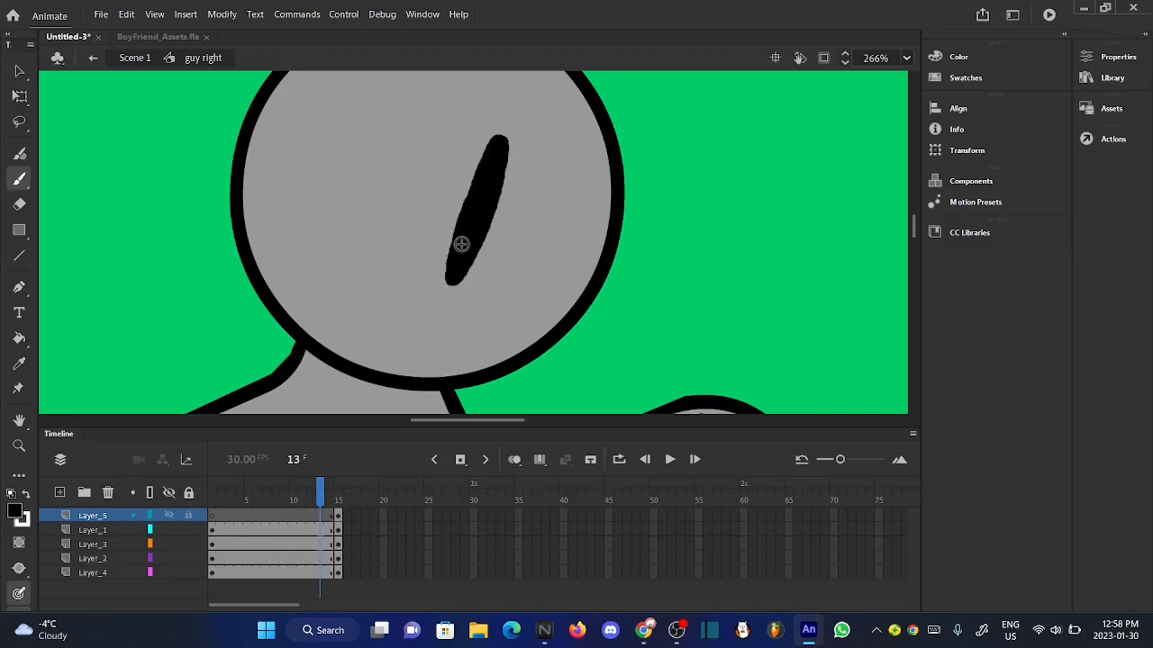
mouse_move(577, 146)
left_mouse_down()
mouse_move(541, 263)
mouse_move(550, 269)
mouse_move(580, 142)
mouse_move(561, 211)
left_mouse_up()
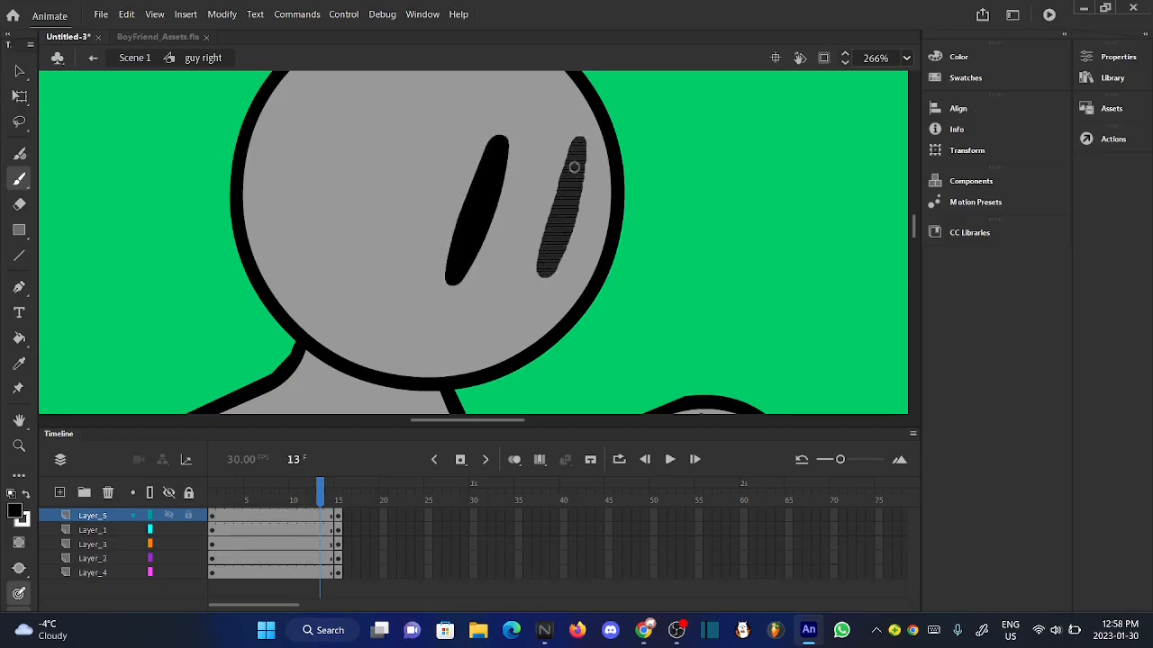
left_click_drag(573, 167, 573, 165)
- Draw a slanted frowning mouth outline across the head's lower edge on Layer_5 and fill it with black
scroll(571, 165, "down", 3)
scroll(503, 252, "up", 3)
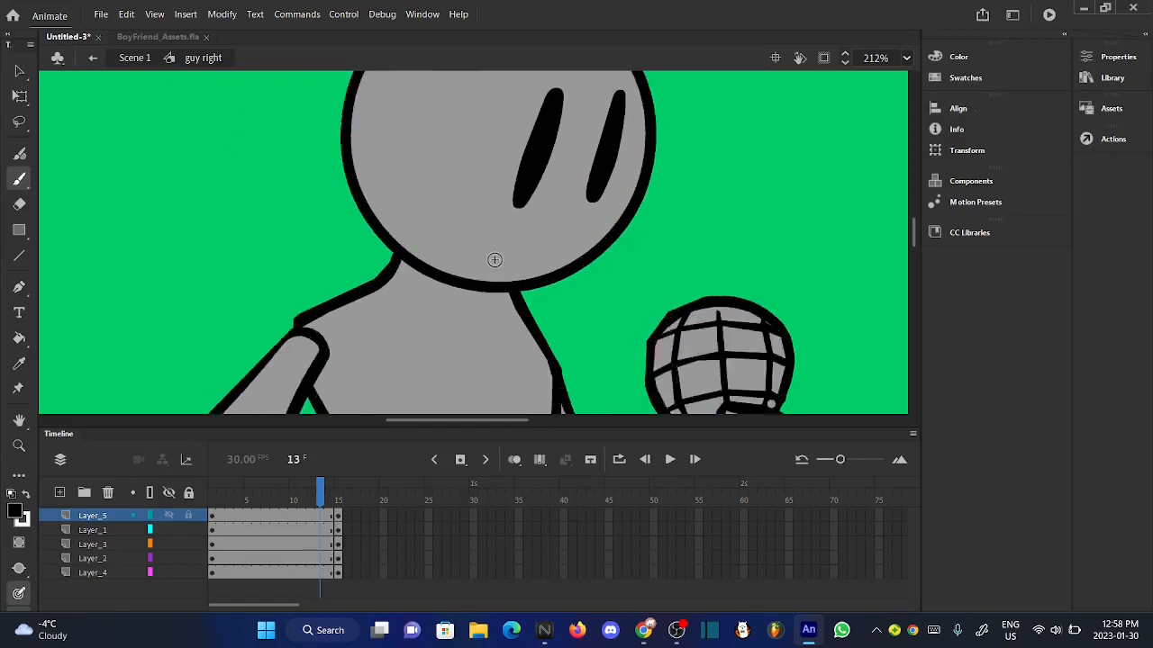
mouse_move(587, 207)
left_mouse_down()
mouse_move(486, 238)
mouse_move(415, 320)
mouse_move(523, 255)
mouse_move(567, 208)
left_mouse_up()
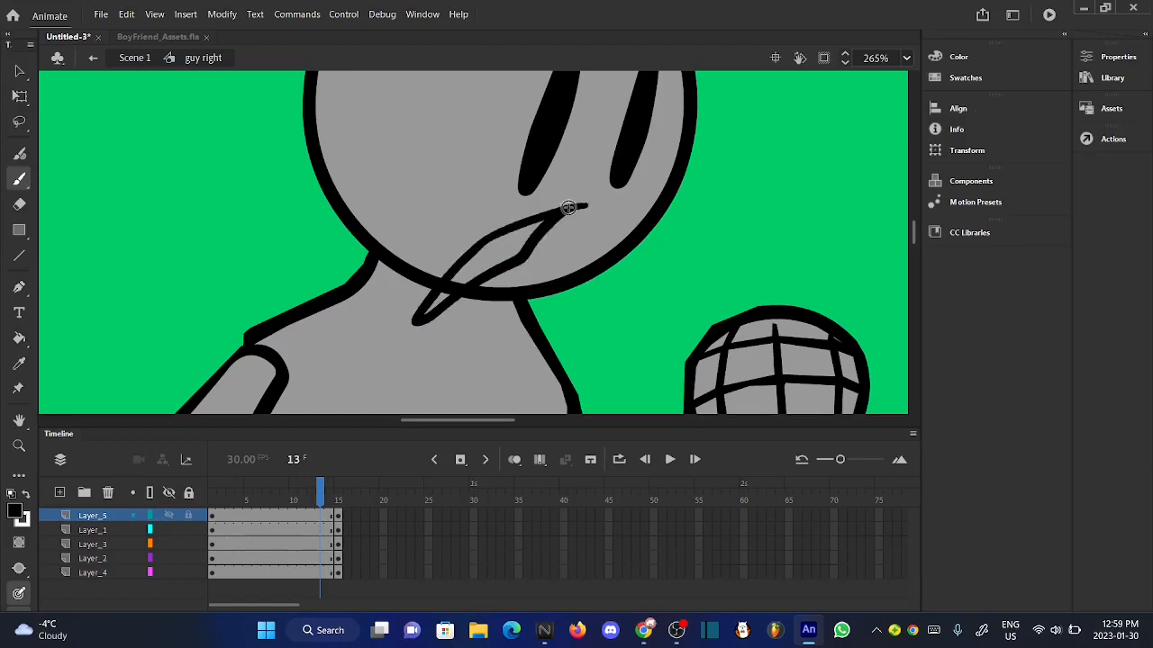
left_click(19, 339)
left_click(438, 303)
scroll(443, 307, "down", 2)
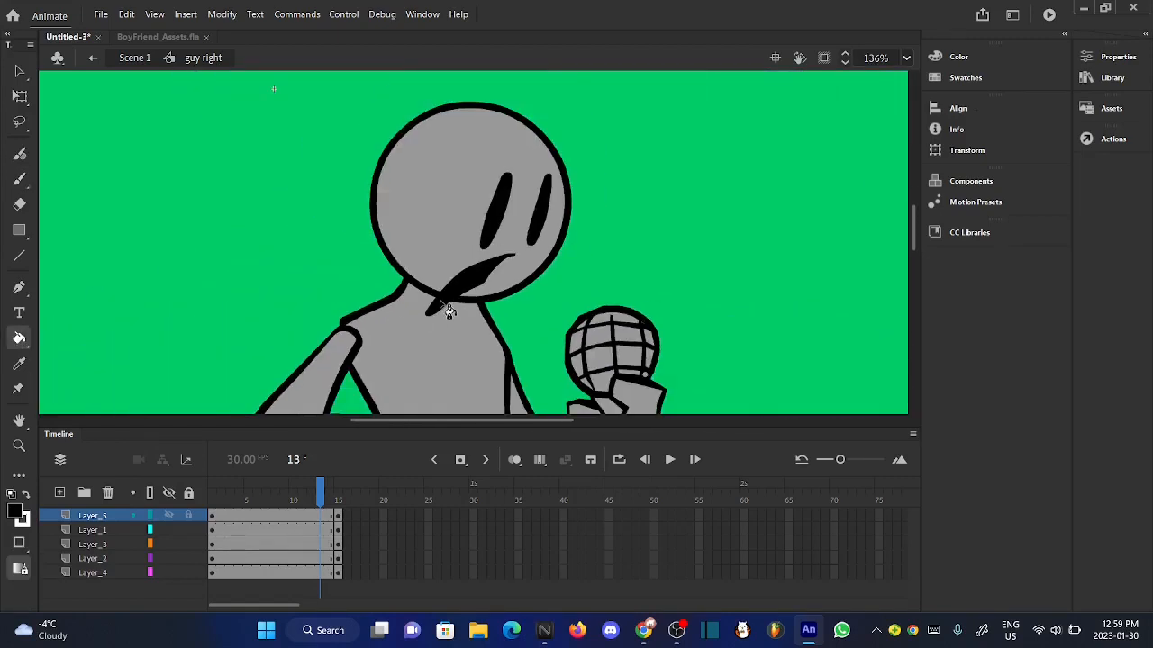
- Apply Smooth and Straighten to the eye and mouth shapes on Layer_5, and compare the result with frame 15
left_click(18, 72)
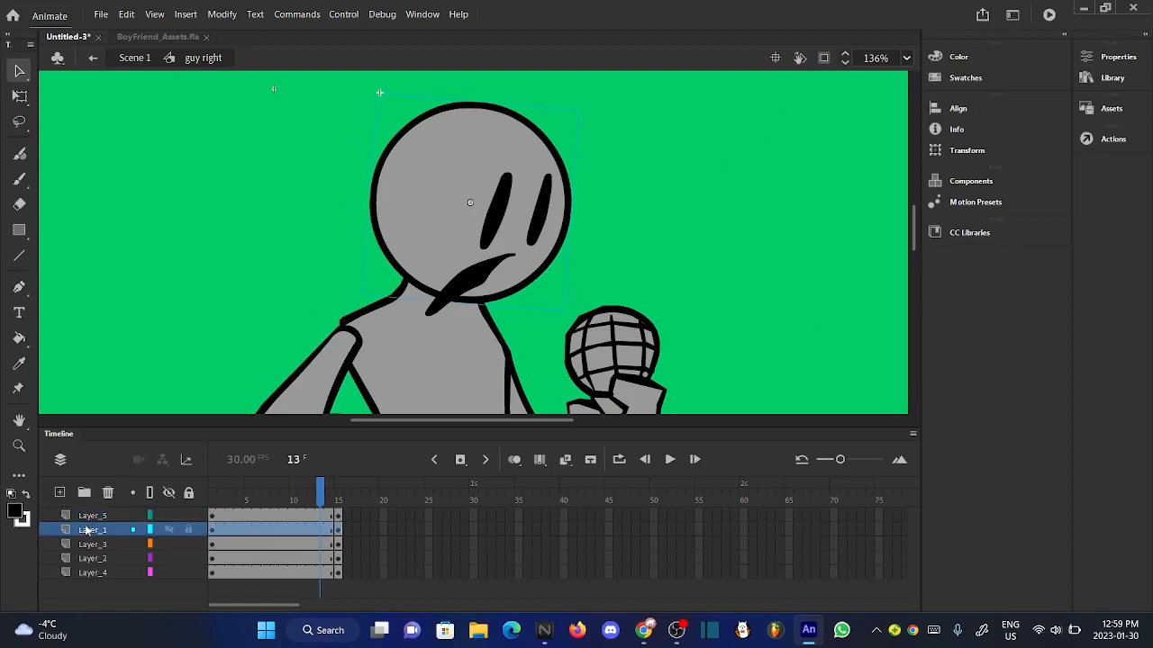
left_click(102, 512)
left_click(222, 14)
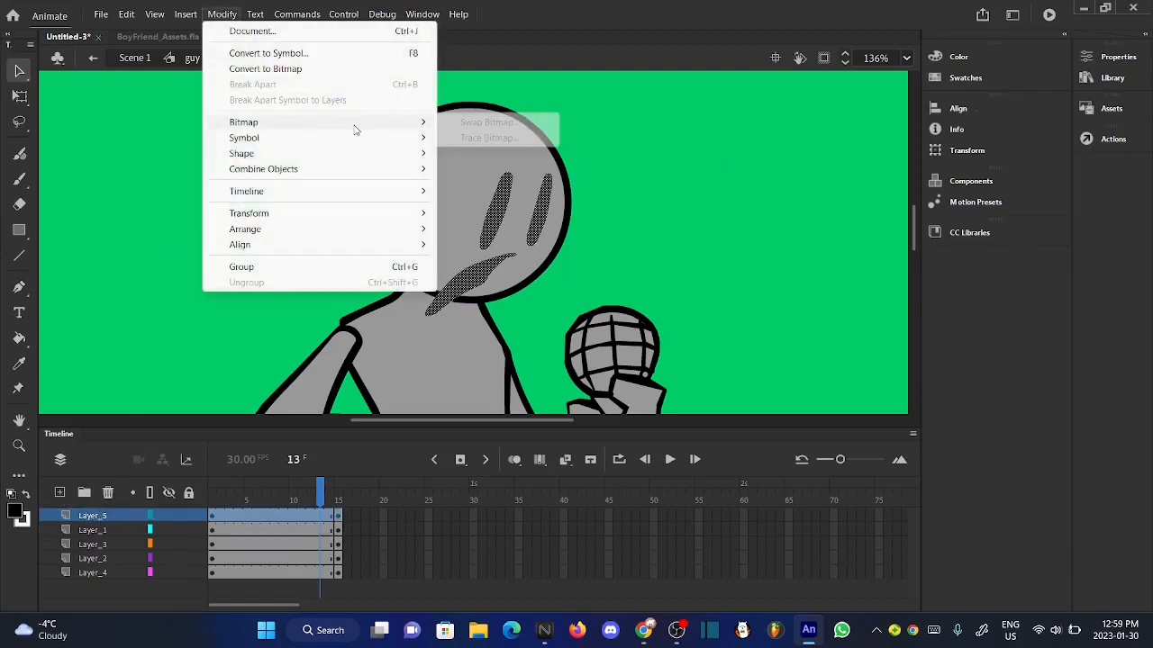
mouse_move(422, 157)
left_click(475, 156)
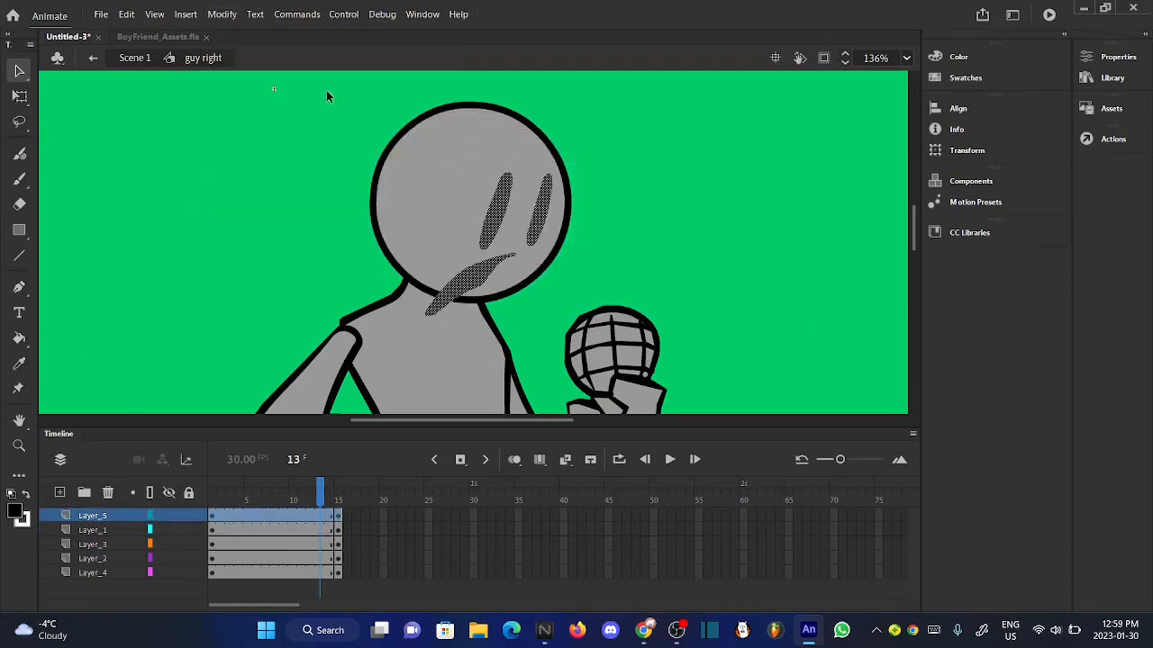
left_click(245, 18)
mouse_move(229, 20)
mouse_move(367, 156)
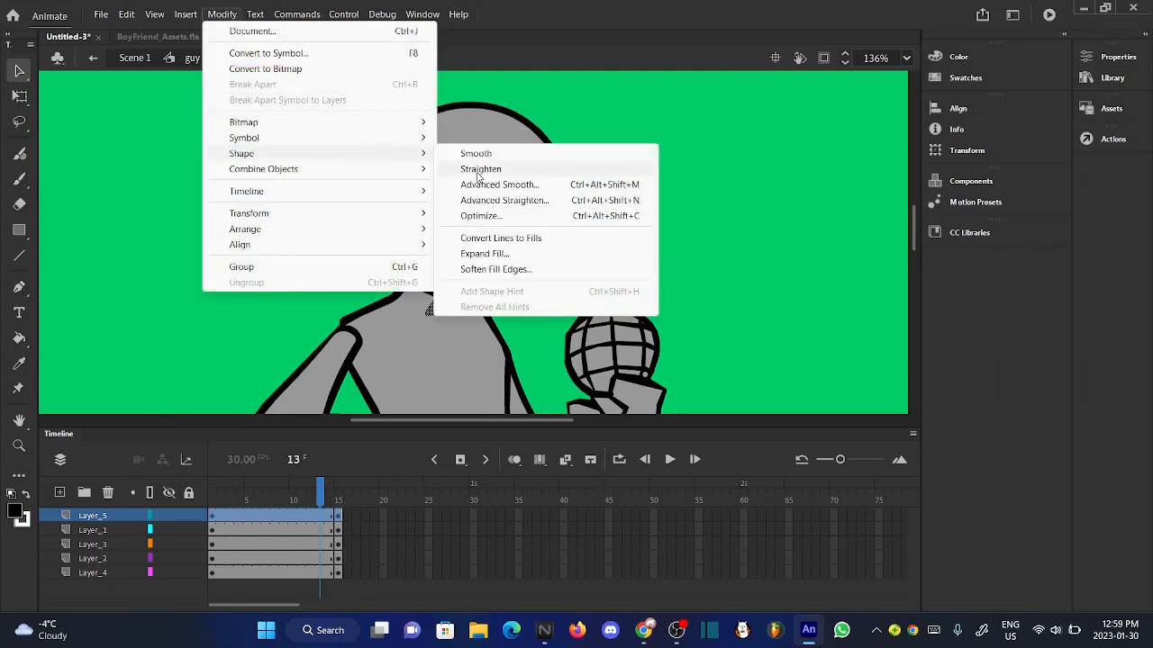
left_click(484, 171)
left_click(346, 232)
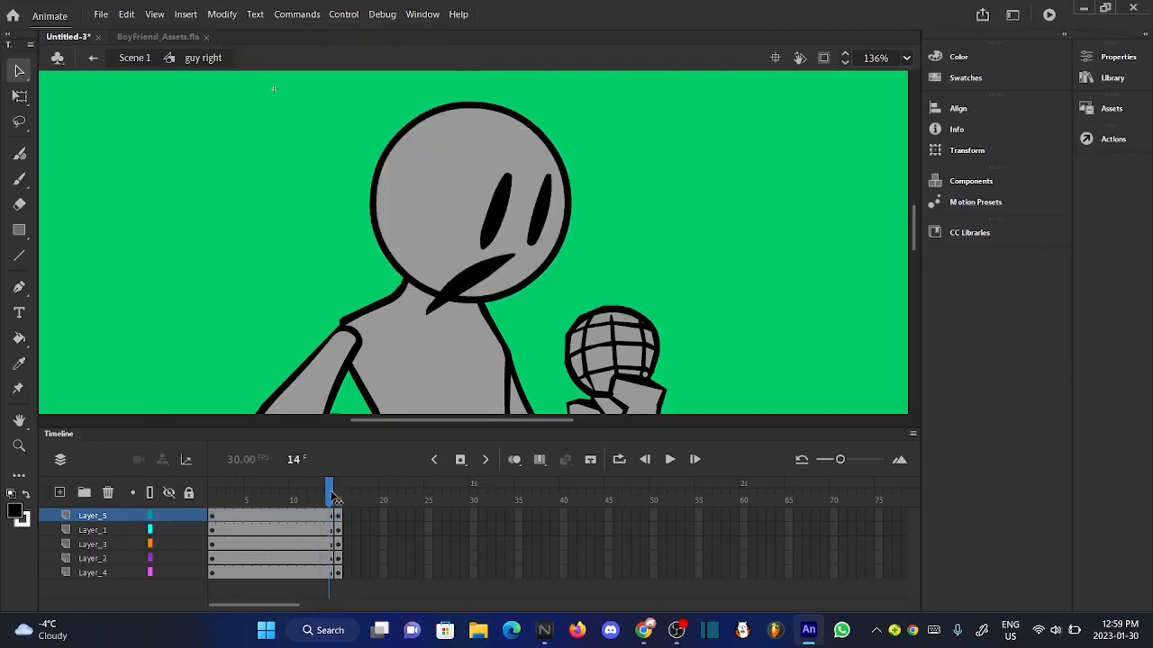
left_click_drag(334, 497, 328, 496)
left_click(83, 517)
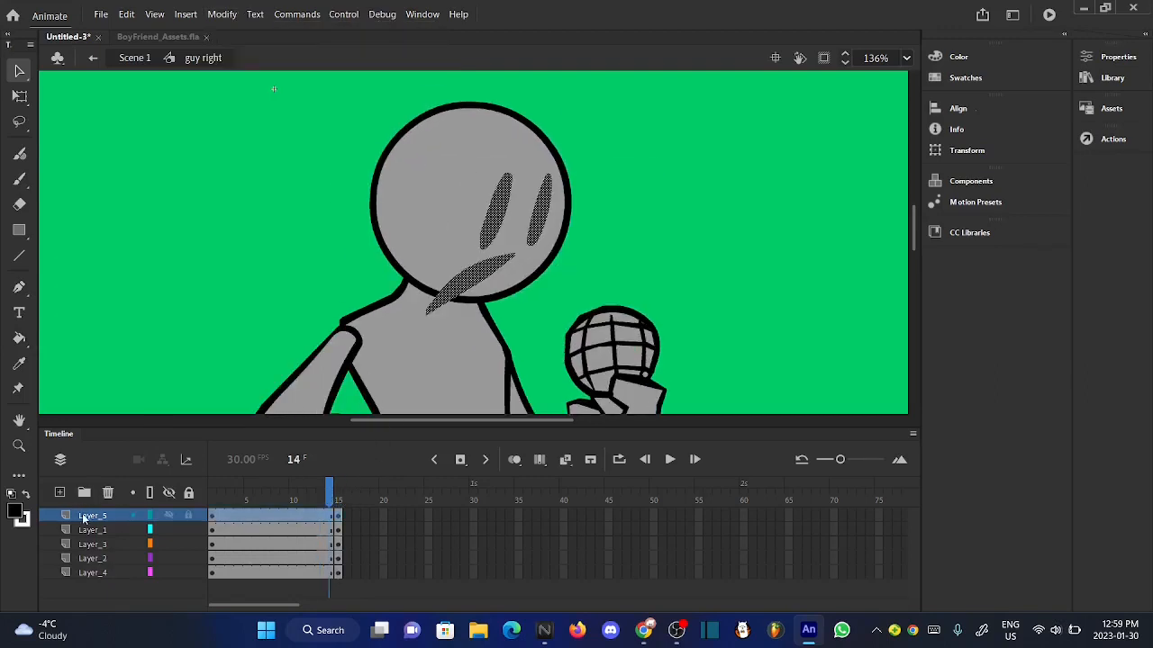
left_click(576, 278)
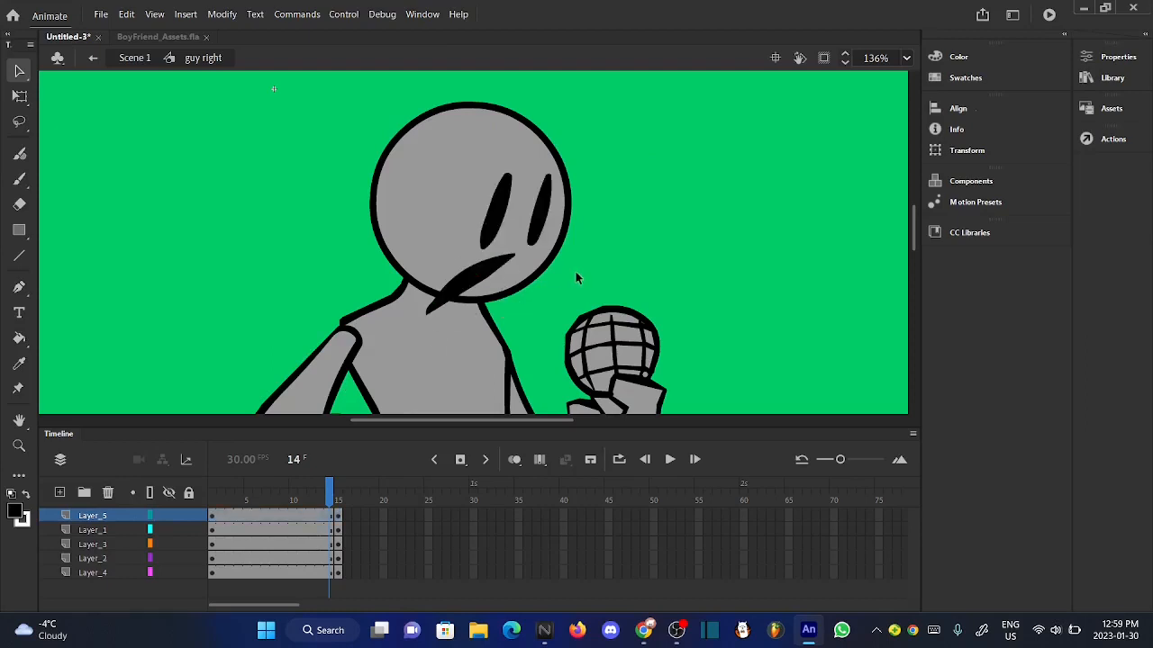
- Rotate the mouth shape slightly clockwise and compare the pose across the neighbouring frames
left_click(487, 269)
scroll(487, 269, "up", 2)
left_click(19, 96)
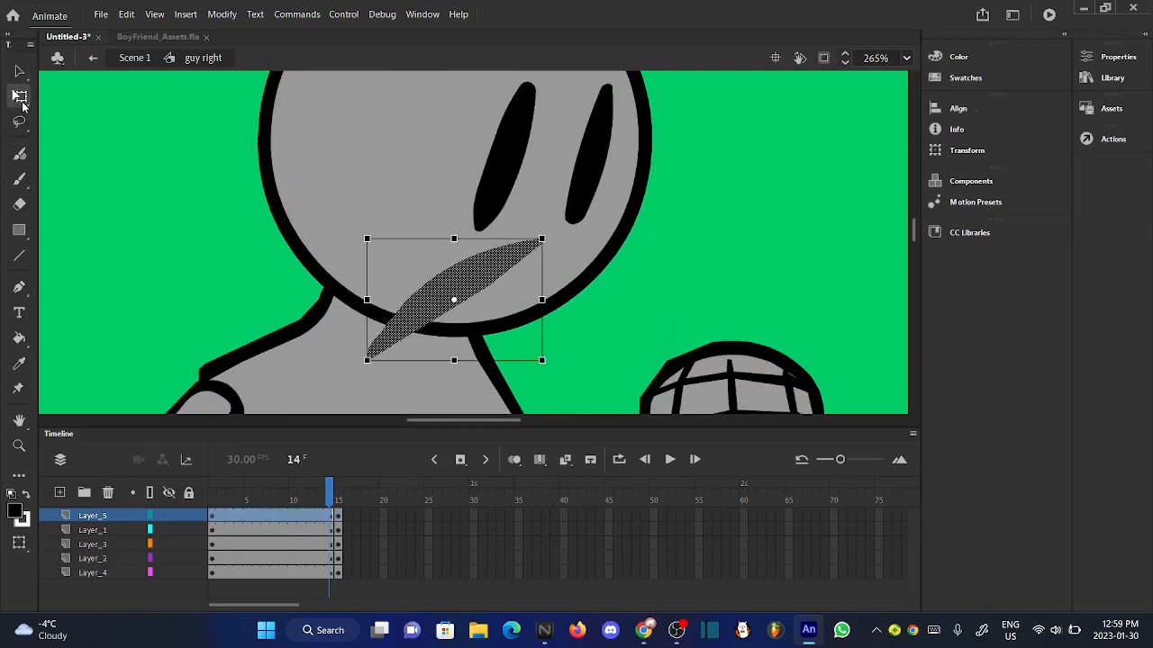
left_click_drag(551, 244, 541, 249)
left_click(666, 278)
scroll(483, 245, "down", 4)
scroll(484, 245, "down", 2)
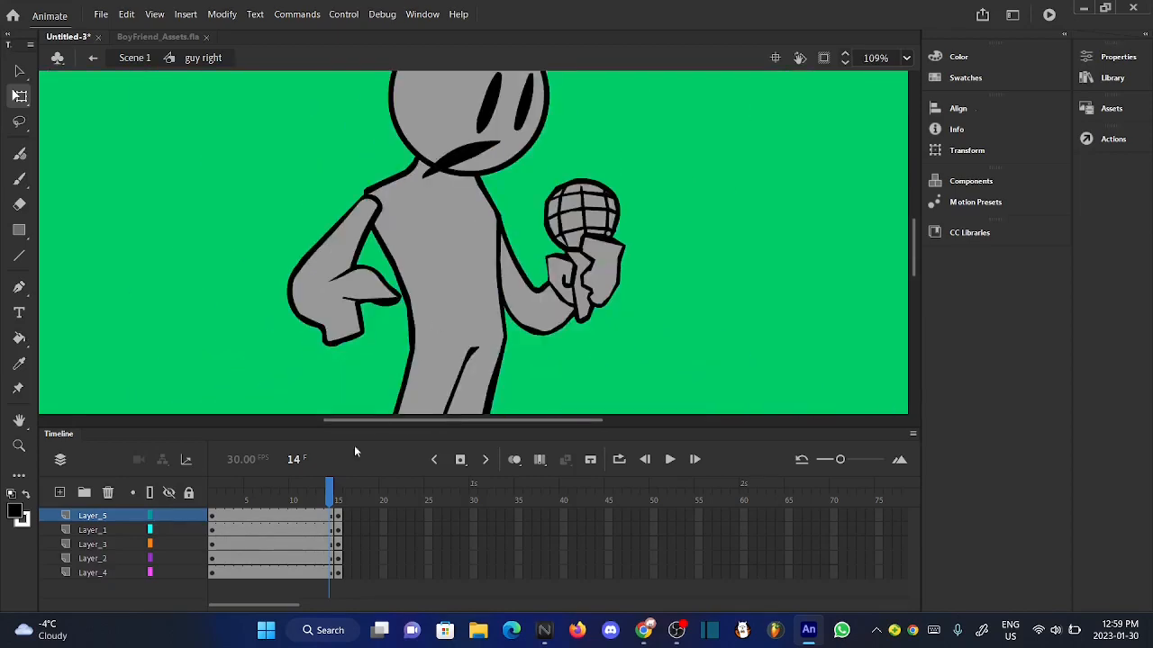
left_click_drag(327, 501, 326, 502)
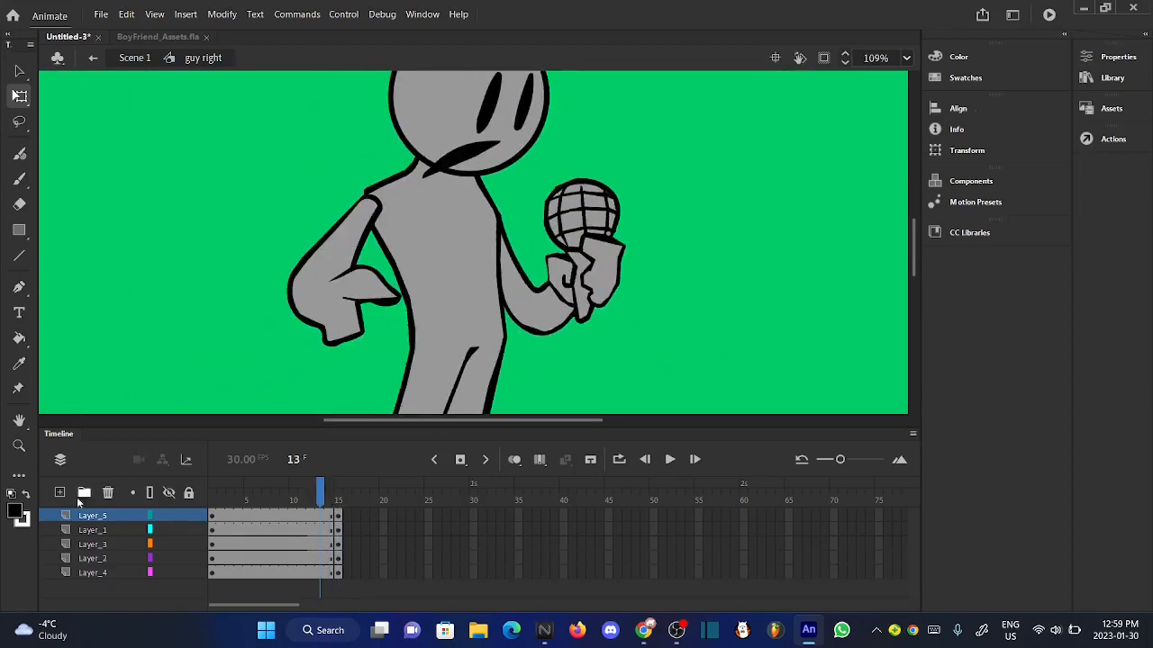
- Convert the eye and mouth shapes on Layer_5 into a graphic symbol named "face tight"
left_click(86, 519)
scroll(502, 106, "up", 4)
right_click(493, 93)
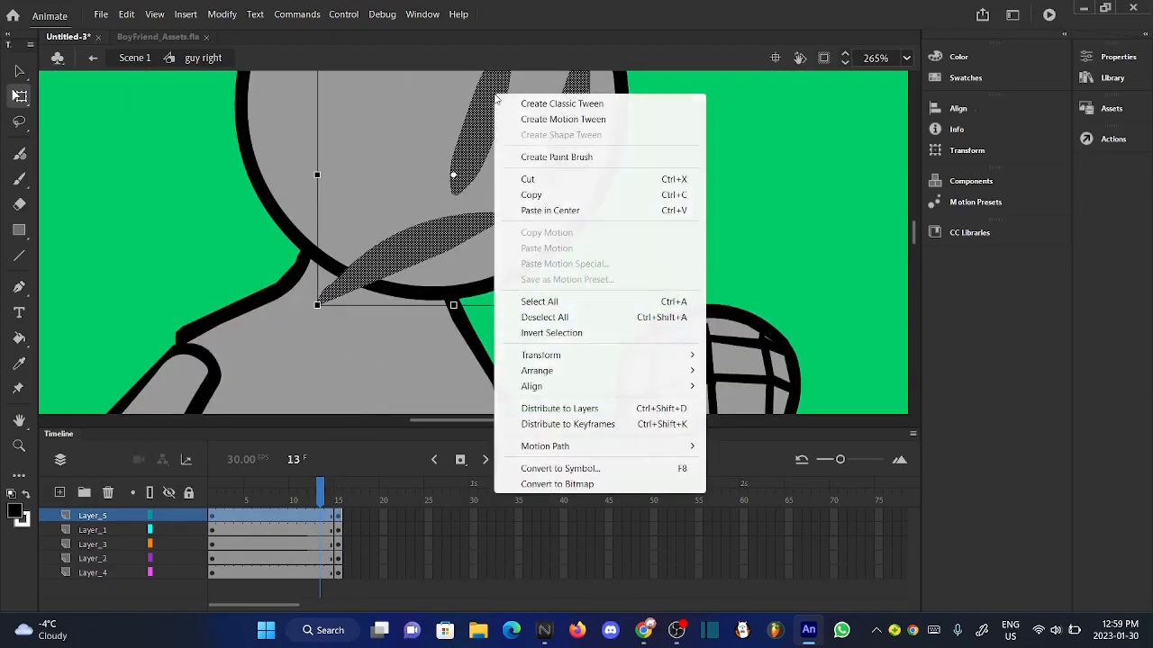
left_click(621, 476)
key("BackSpace")
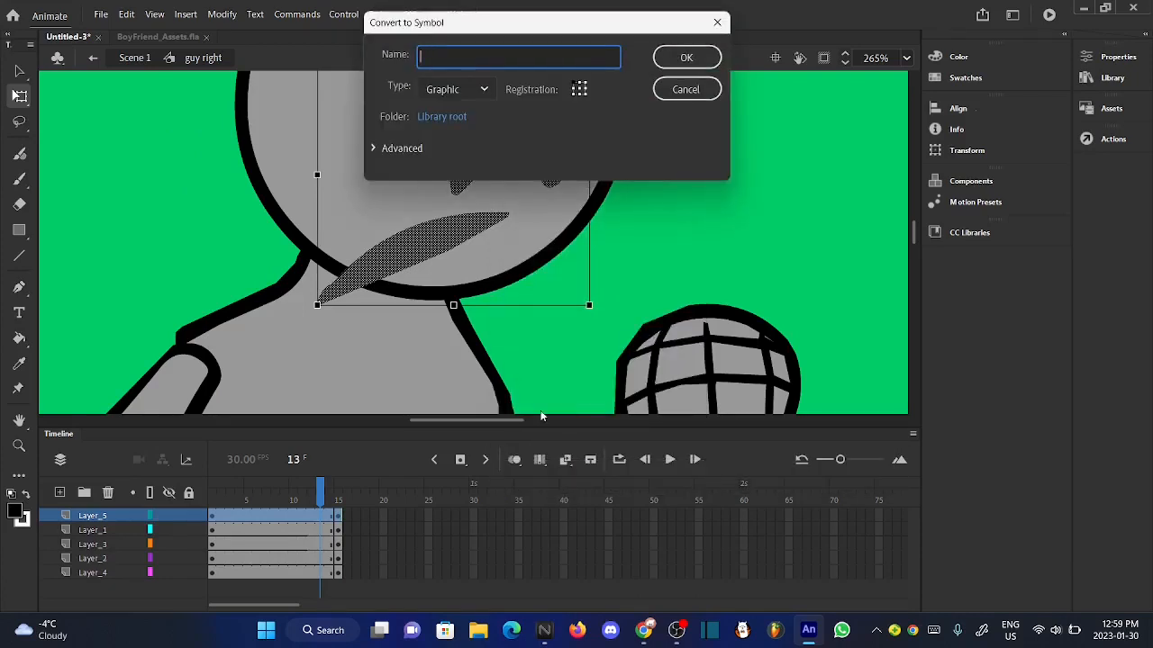
type("face tight")
left_click(686, 61)
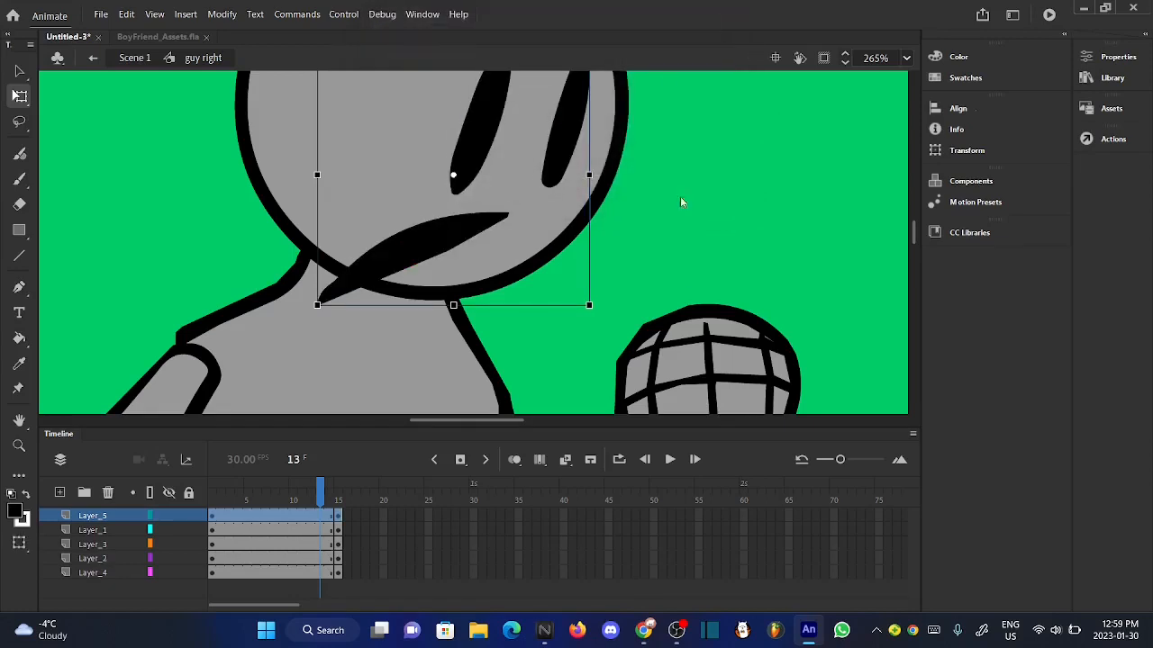
- Open the "face tight" symbol to inspect its eyes and mouth, and return to the "guy right" symbol
double_click(475, 151)
left_click(698, 210)
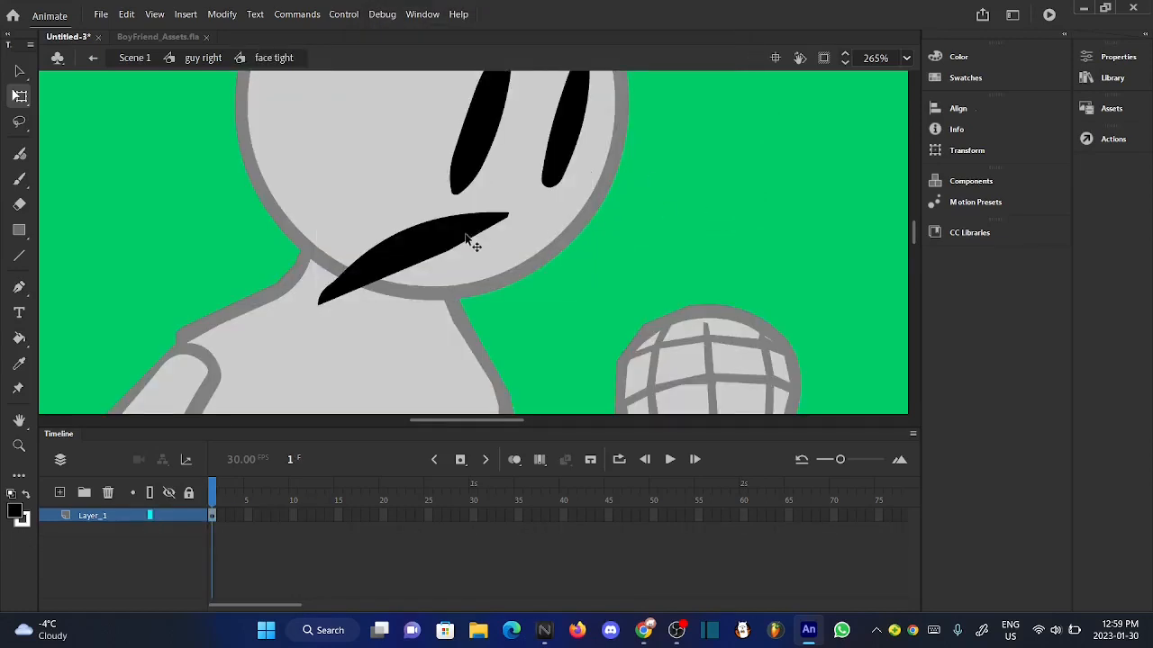
scroll(468, 240, "down", 5)
left_click(202, 57)
left_click(289, 217)
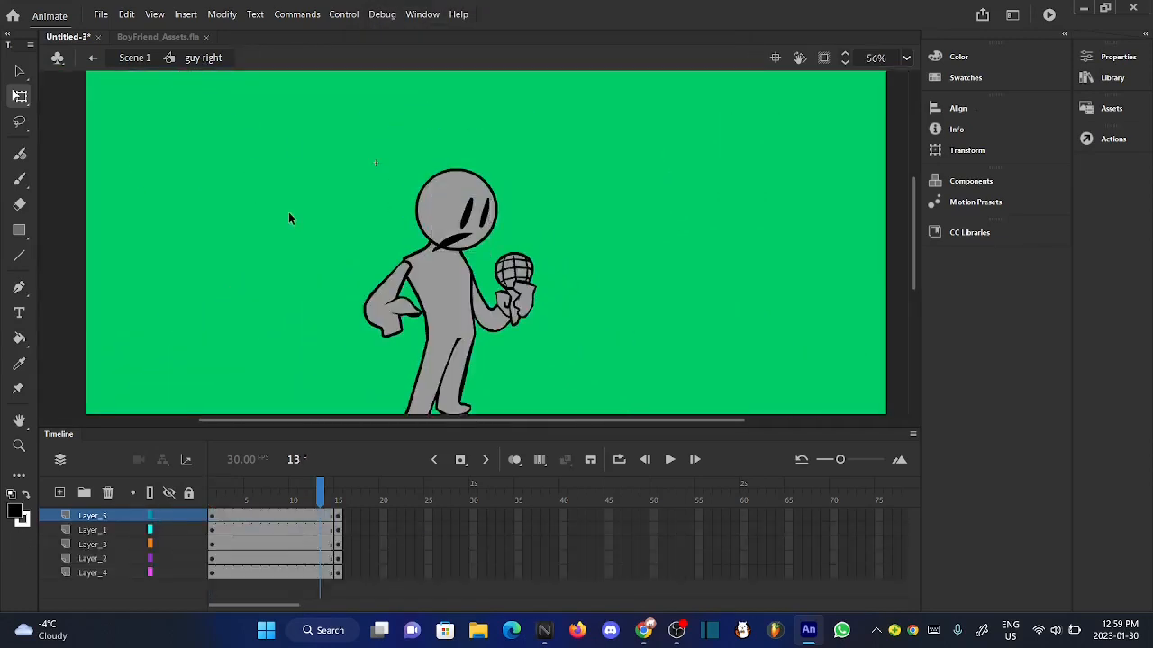
- Remove frame 15 from all five layers of the "guy right" symbol and return to Scene 1
left_click_drag(335, 499, 356, 482)
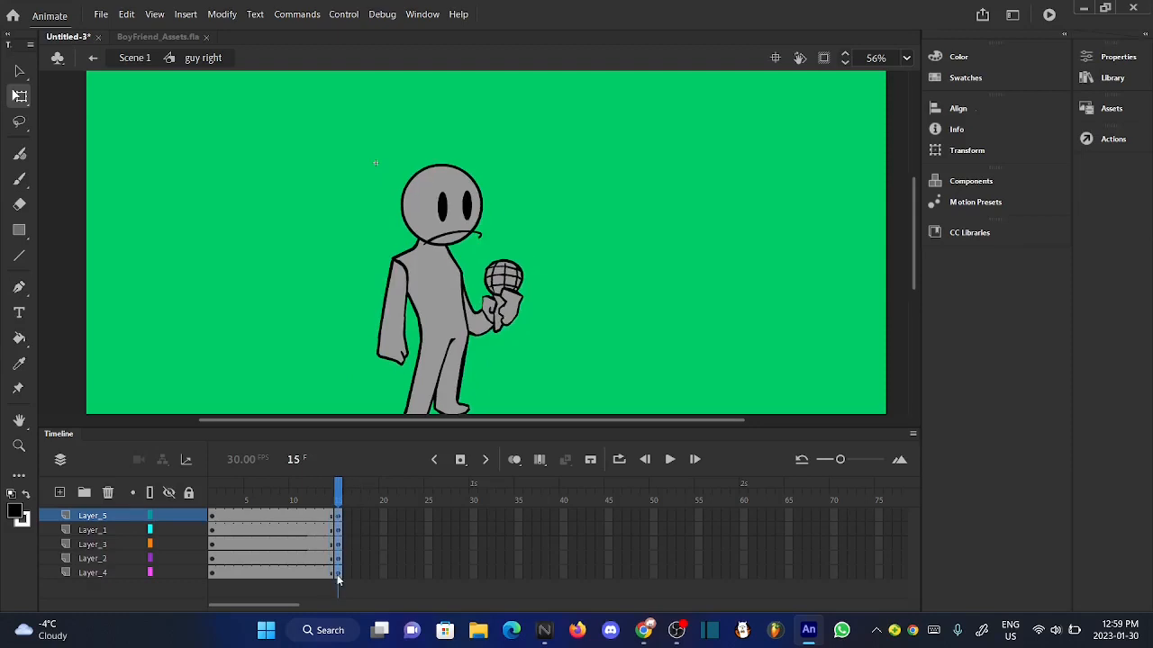
right_click(337, 574)
left_click(387, 237)
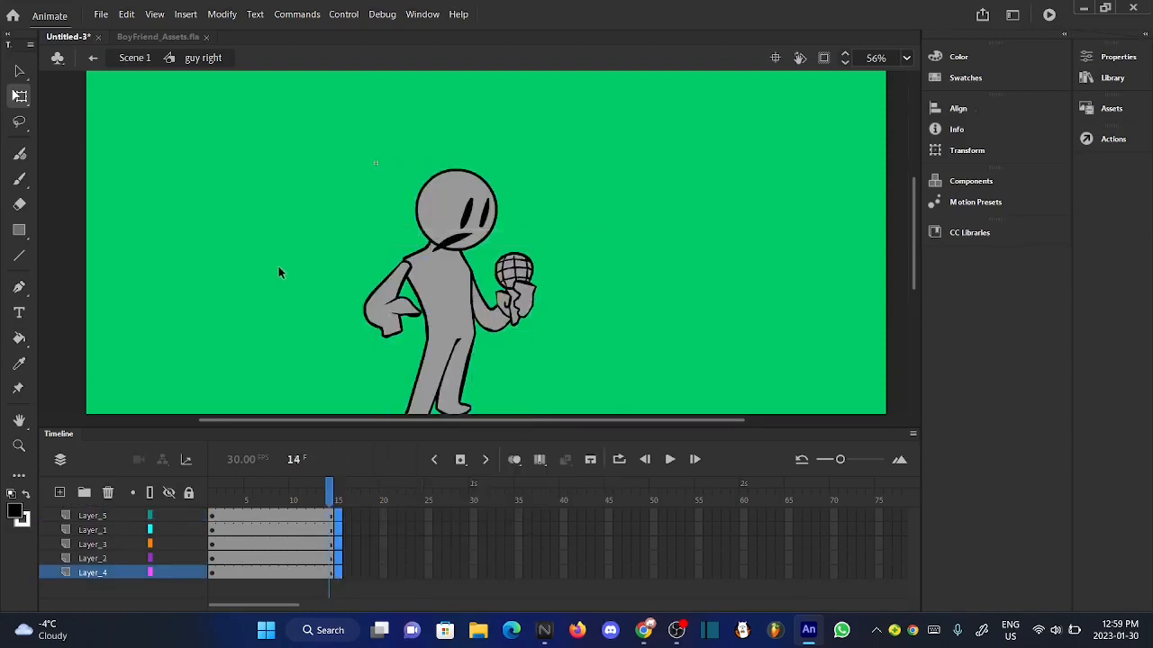
key("v")
scroll(429, 149, "down", 1)
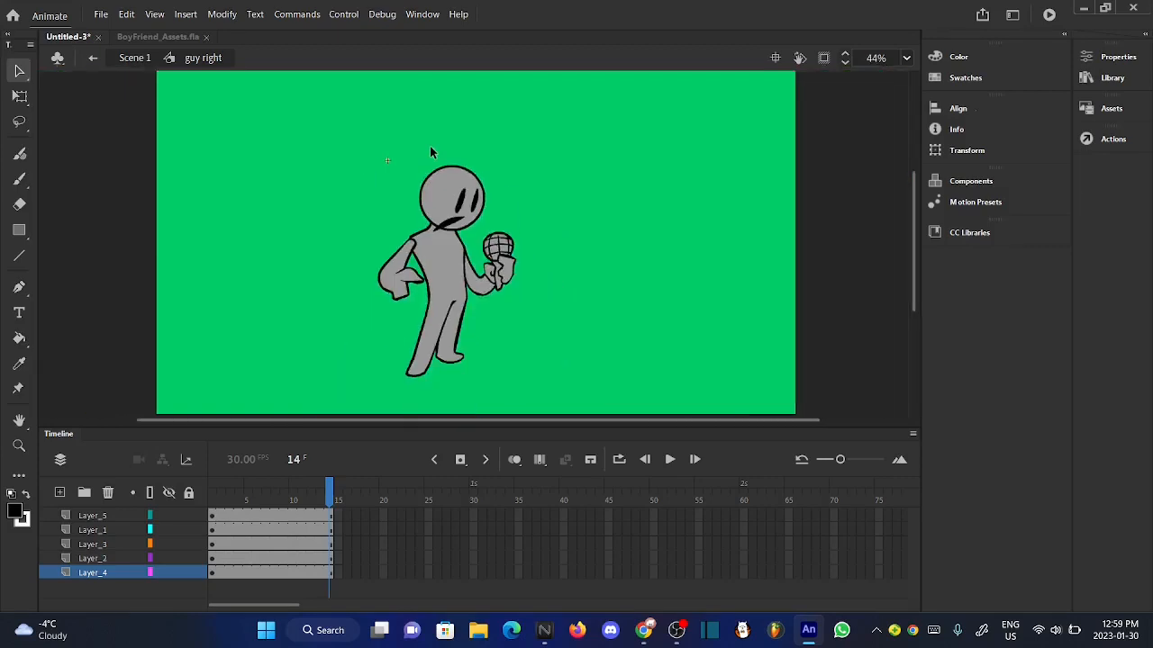
left_click(141, 64)
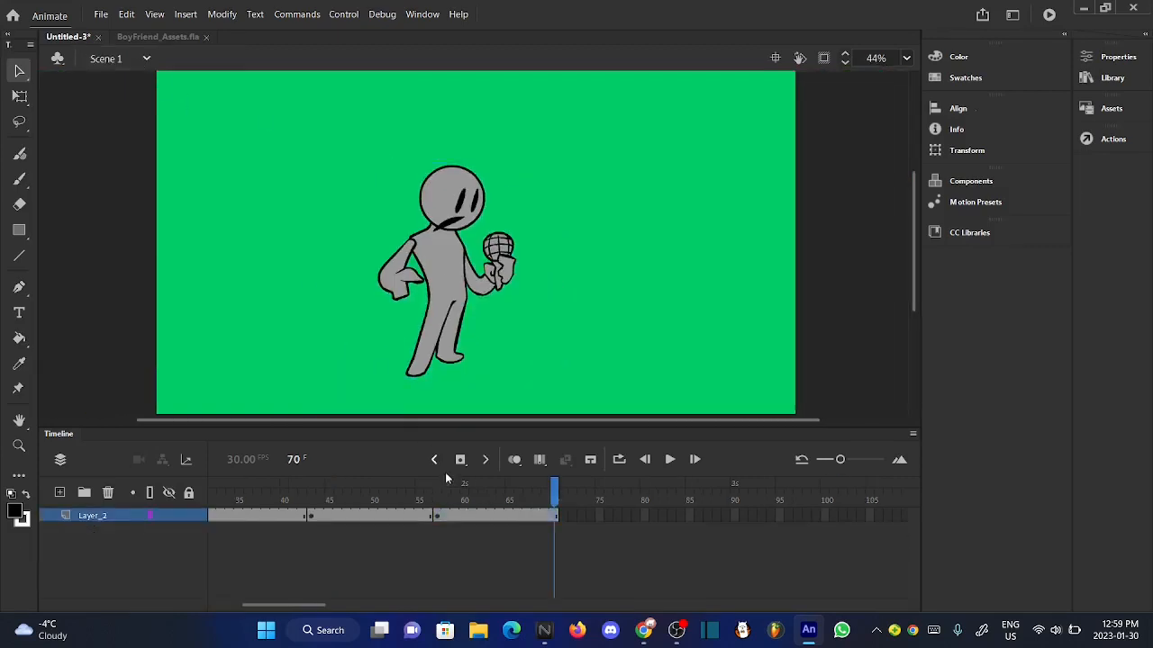
- Close the BoyFriend_Assets.fla document and review the pose animations by playing and scrubbing the Scene 1 timeline
left_click_drag(454, 489, 190, 486)
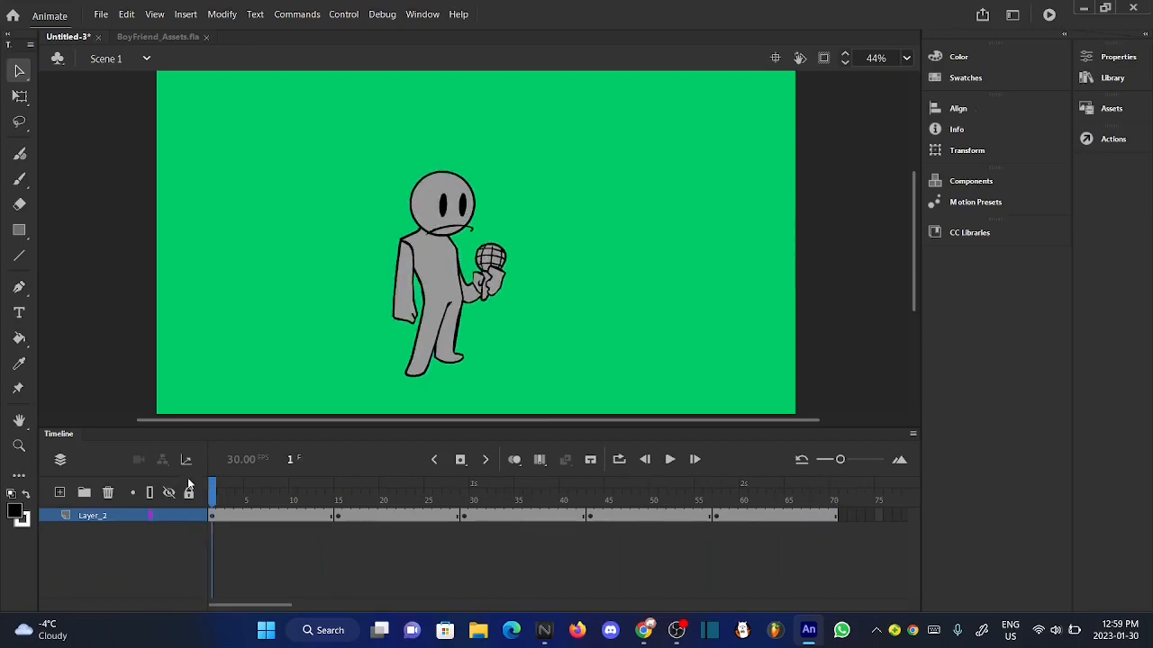
left_click(205, 36)
left_click_drag(225, 493, 171, 497)
left_click(669, 459)
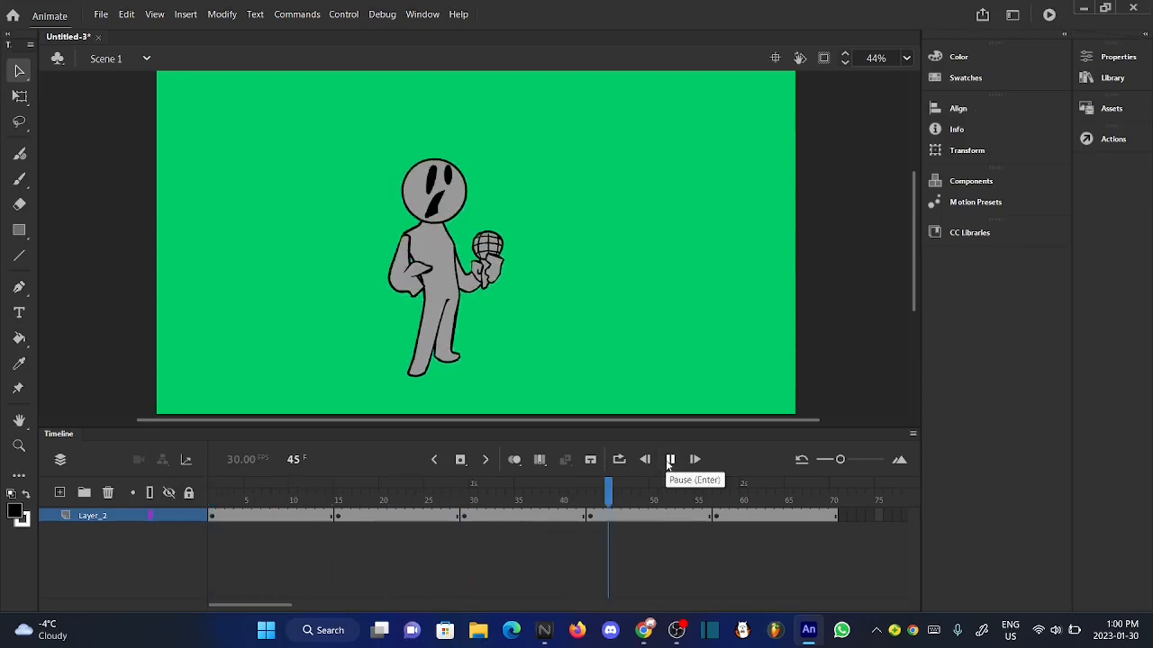
left_click(319, 500)
left_click_drag(320, 501, 608, 507)
left_click_drag(505, 516, 192, 530)
- Open the "guy left" symbol from frame 15 of Scene 1 and insert keyframes at frame 3 on all layers
left_click(342, 498)
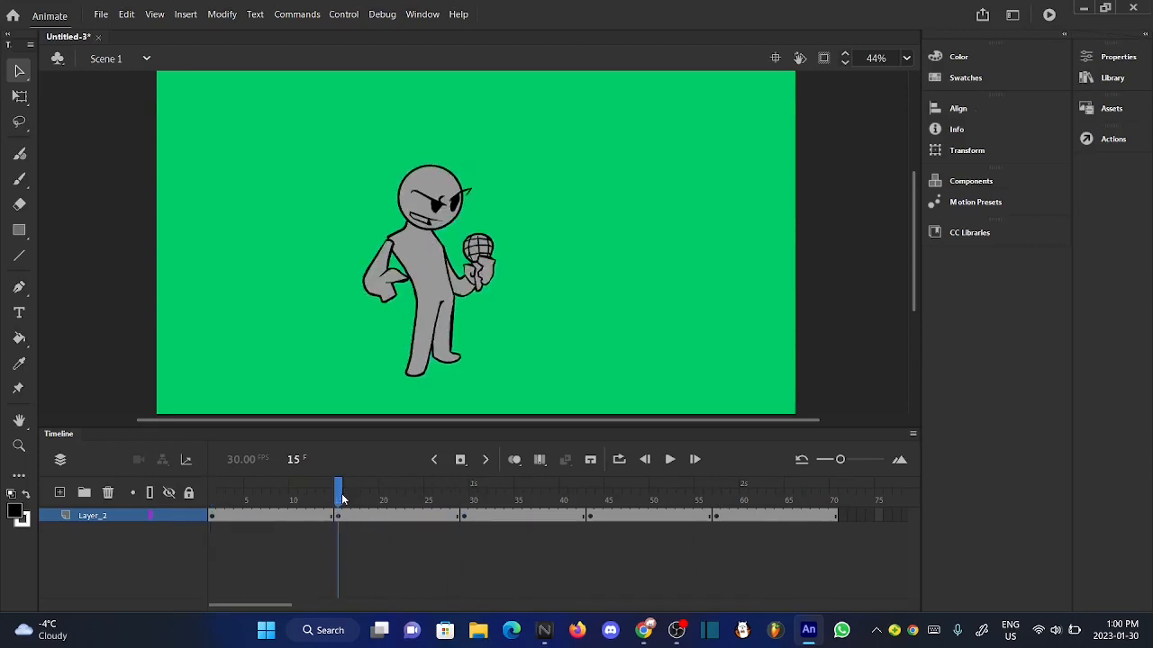
double_click(432, 341)
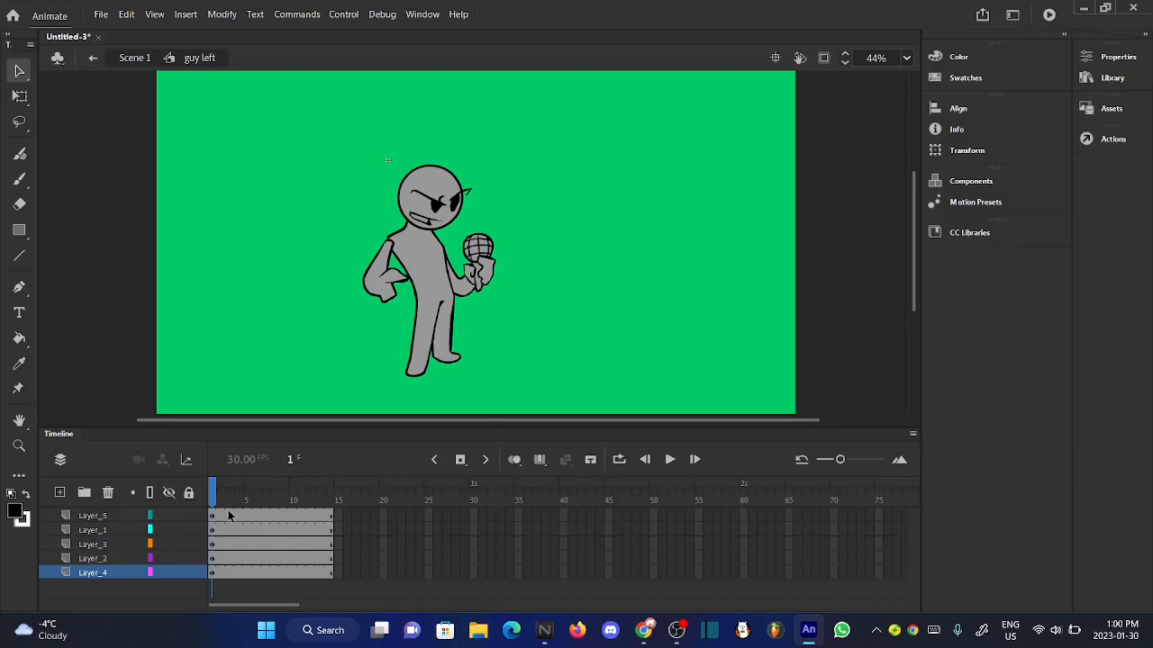
left_click_drag(229, 516, 230, 575)
left_click(460, 460)
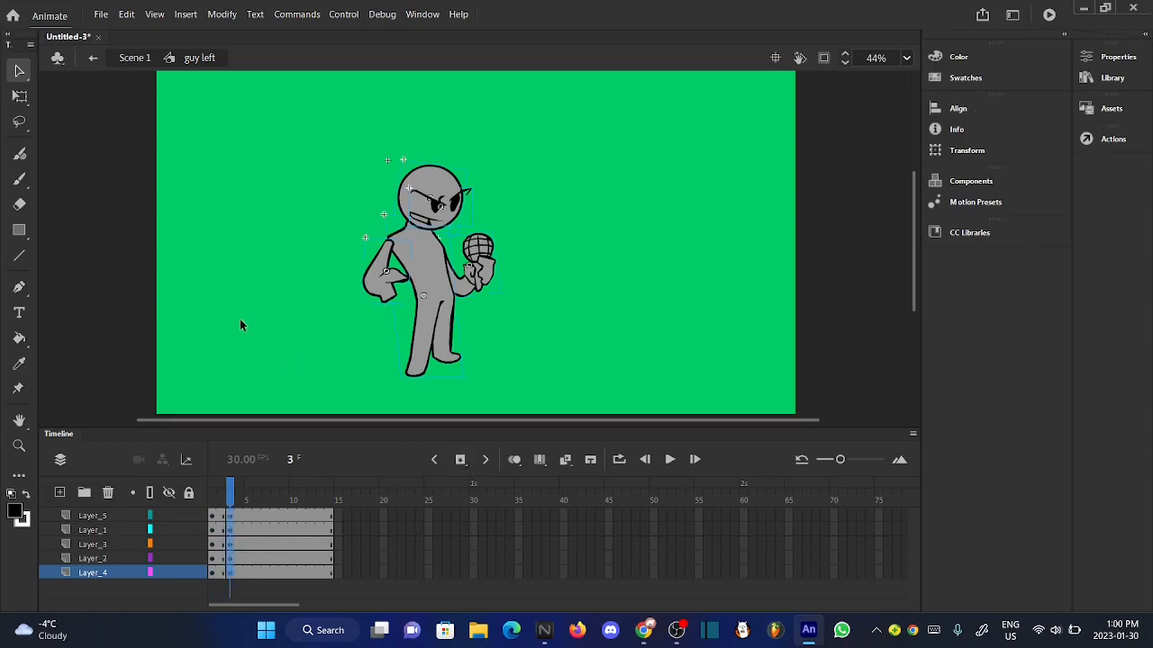
- Skew the body on Layer_2 at frame 2 of "guy left" so that its upper part leans slightly left
scroll(466, 316, "up", 2)
left_click(222, 501)
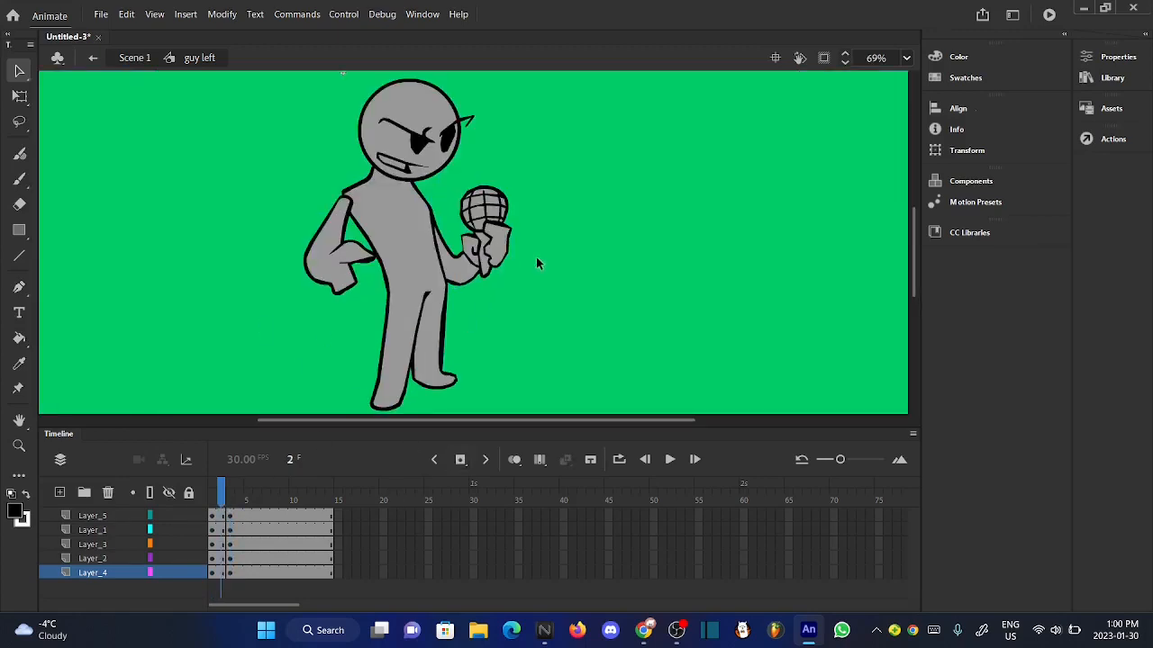
scroll(536, 263, "up", 3)
scroll(537, 260, "down", 4)
left_click(423, 245)
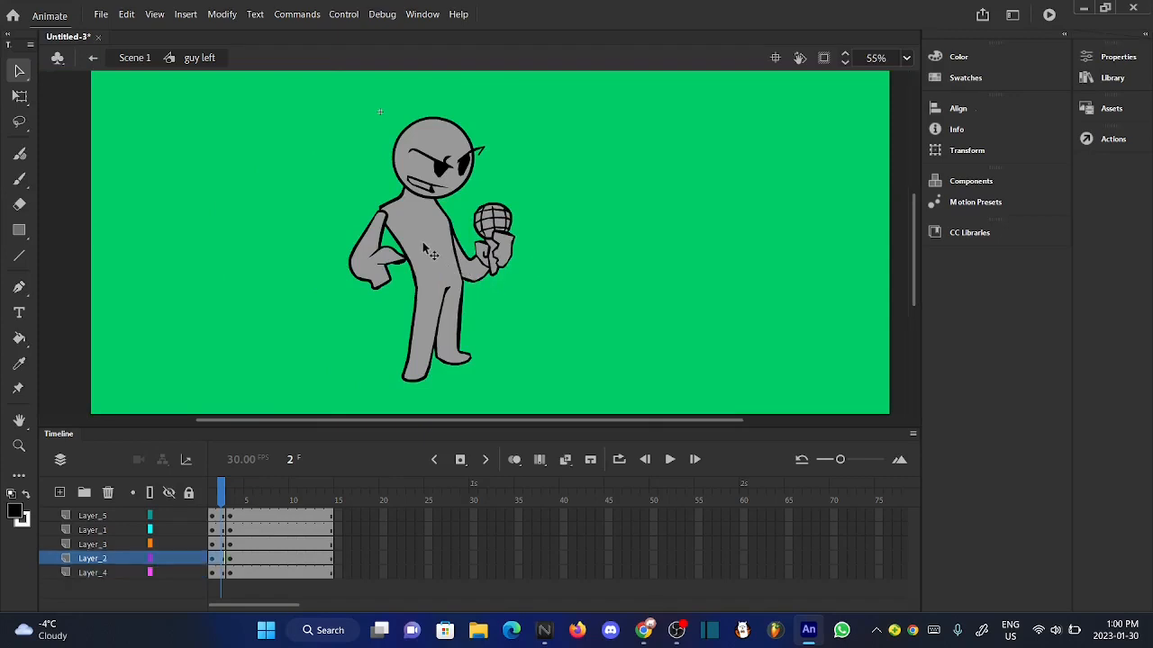
scroll(412, 229, "up", 4)
left_click(18, 97)
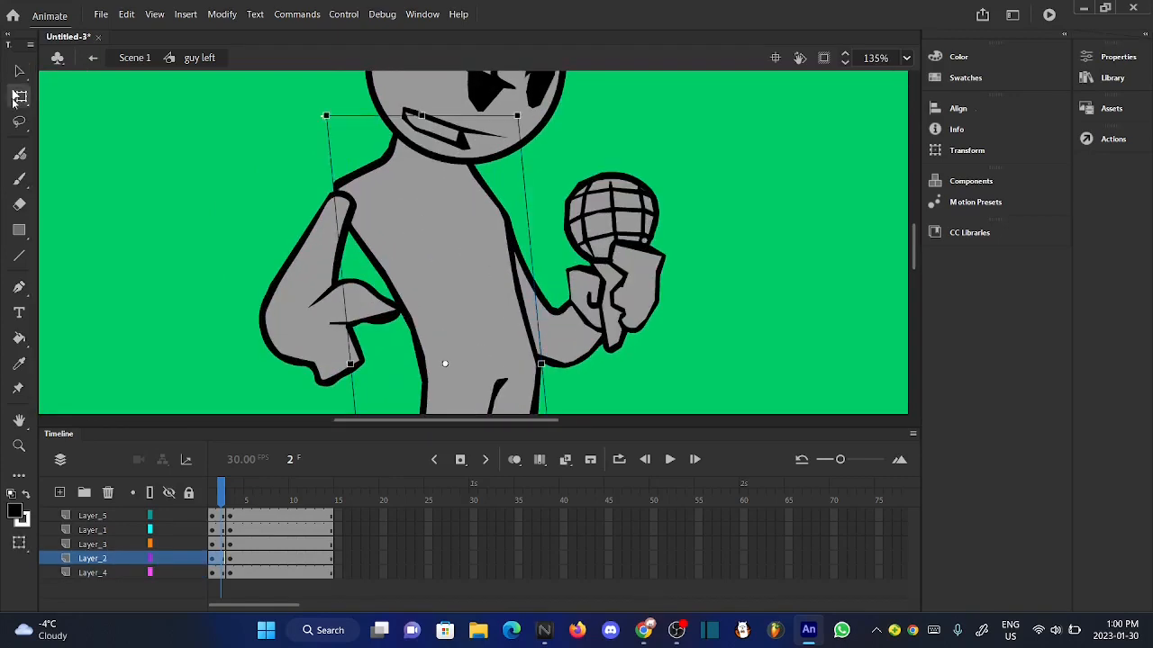
scroll(387, 105, "up", 7)
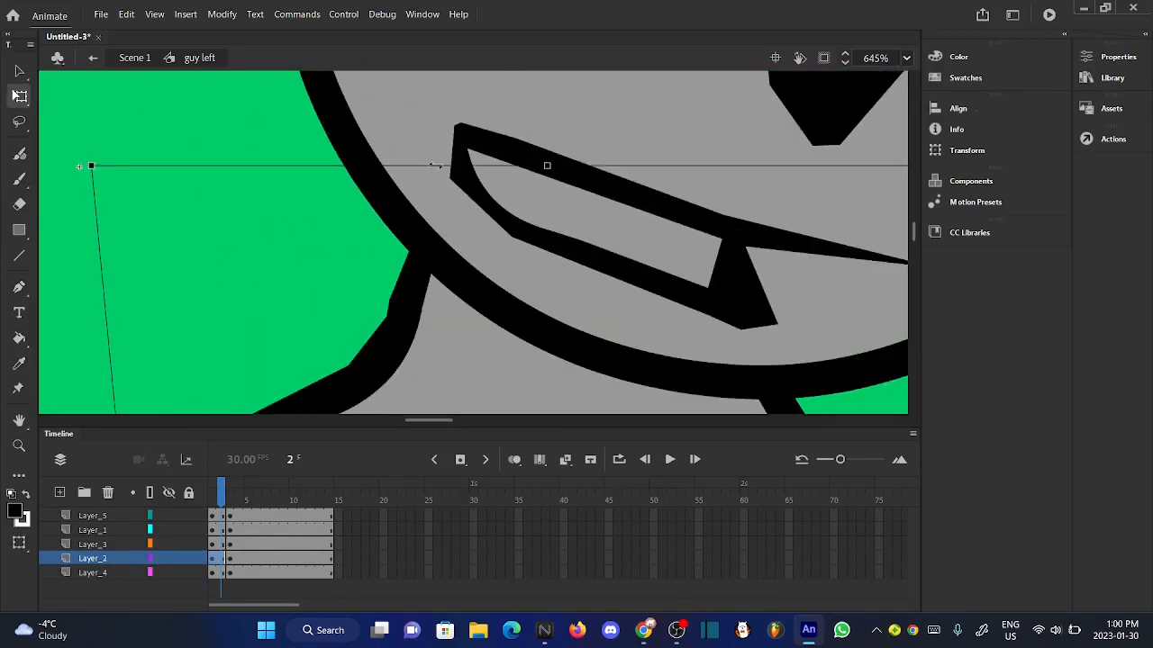
left_click_drag(430, 166, 393, 164)
scroll(396, 163, "down", 8)
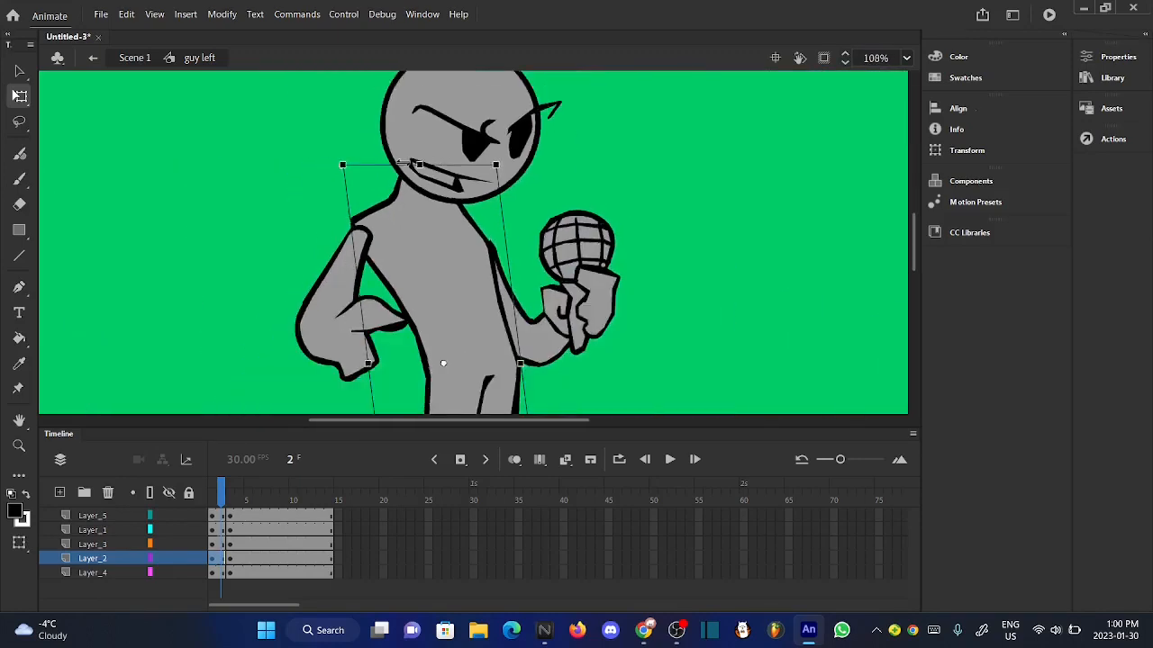
scroll(402, 164, "down", 3)
- Use onion skinning to line up the frame 2 body's planted foot with the neighbouring frames
left_click(514, 460)
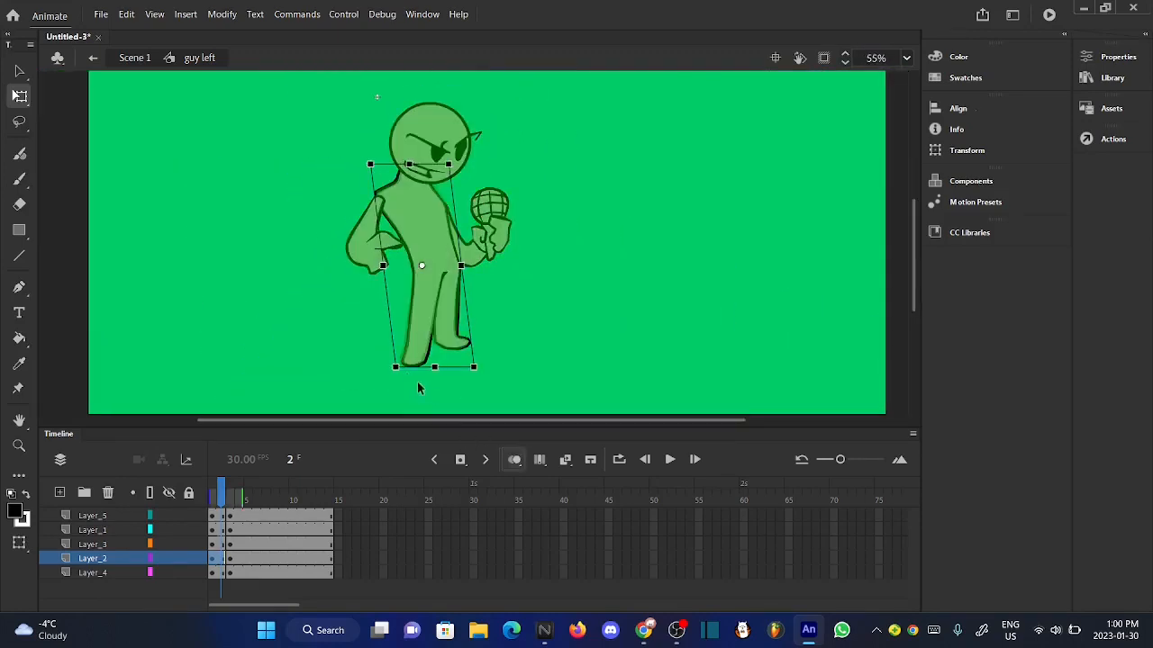
scroll(405, 374, "up", 10)
scroll(455, 380, "up", 5)
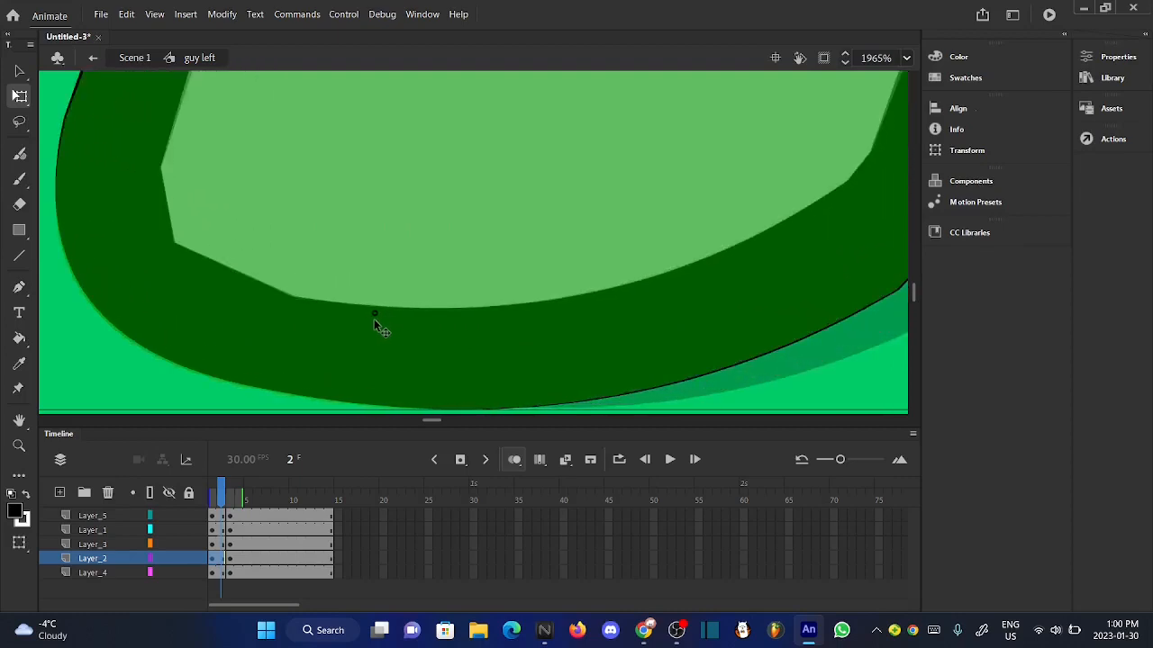
scroll(443, 334, "down", 10)
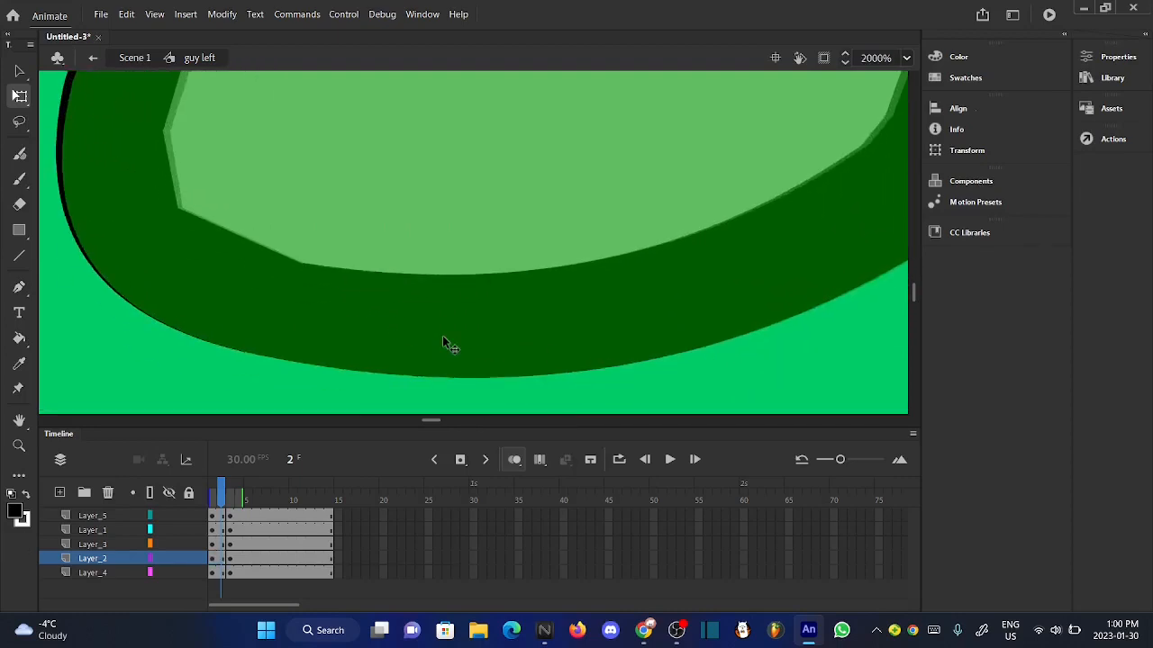
scroll(442, 335, "down", 8)
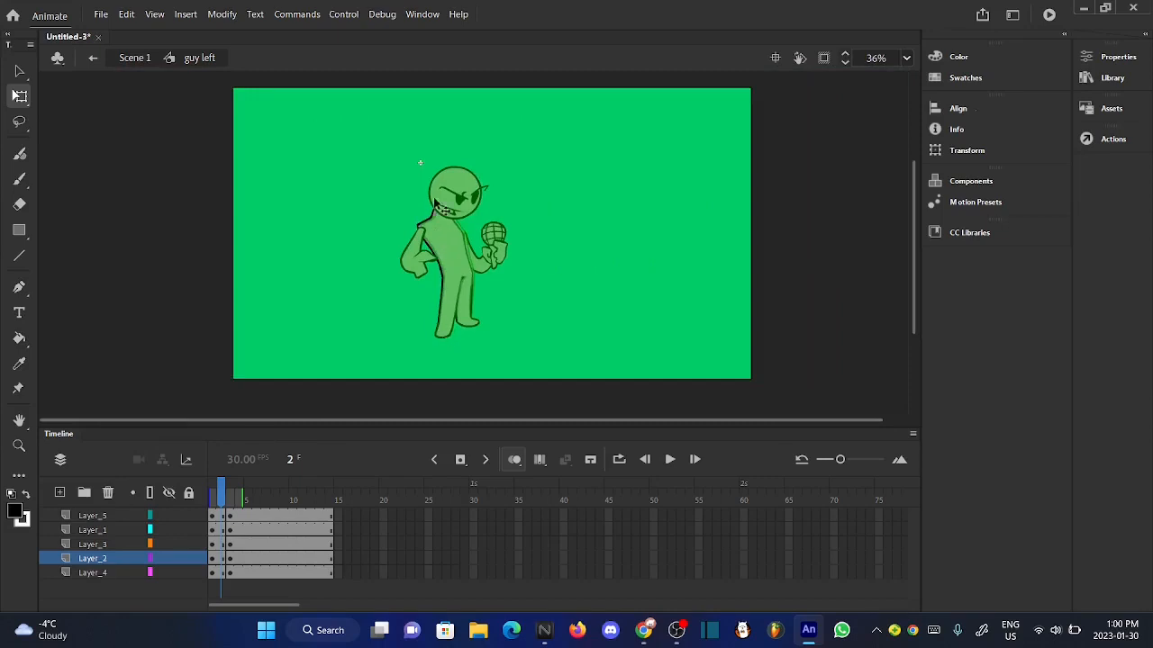
scroll(435, 192, "up", 3)
left_click(512, 459)
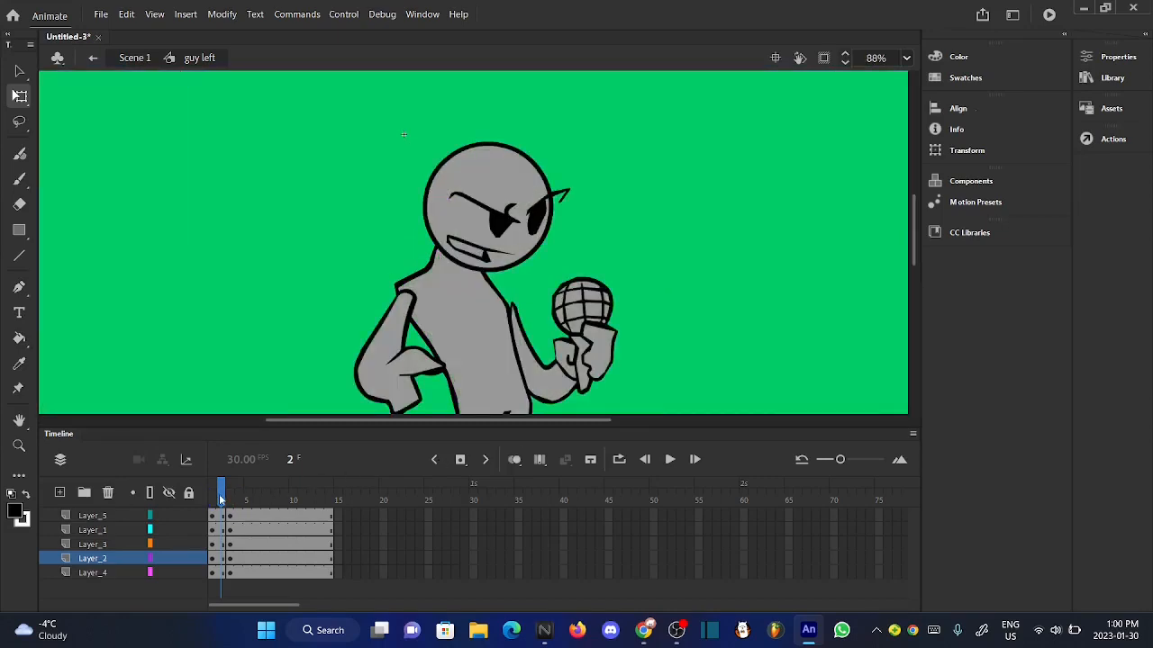
- Recheck the frame 2 body and nudge it slightly right with onion skinning so its planted foot matches the neighbouring frames
left_click_drag(220, 500, 223, 493)
left_click(455, 331)
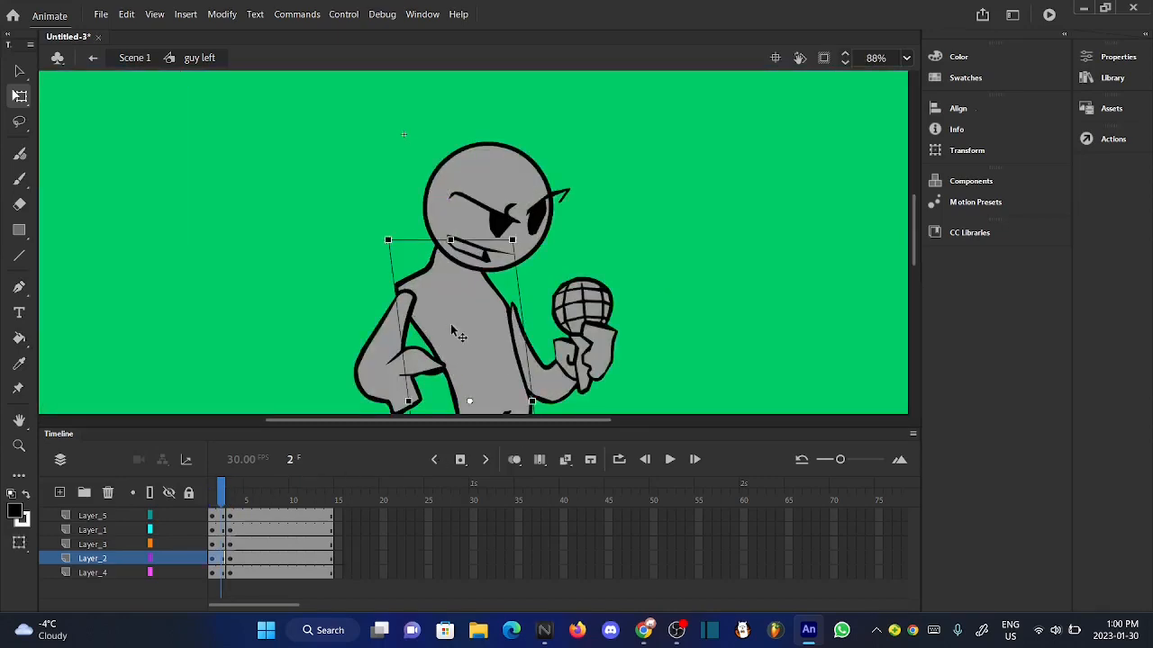
scroll(431, 229, "up", 5)
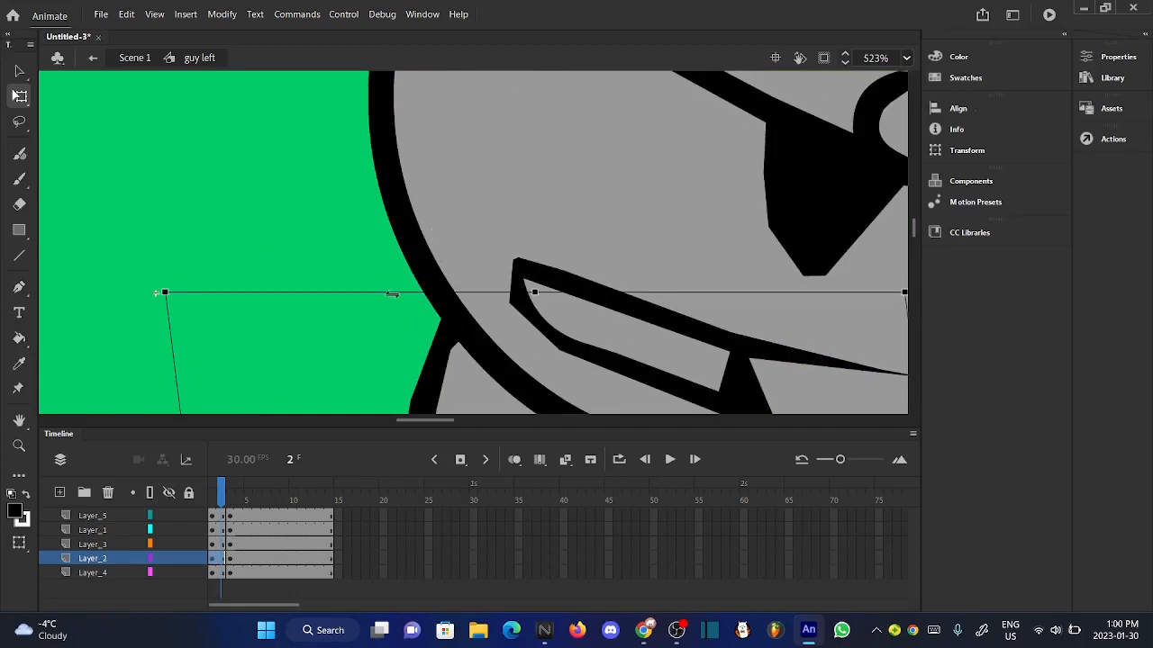
scroll(527, 192, "down", 5)
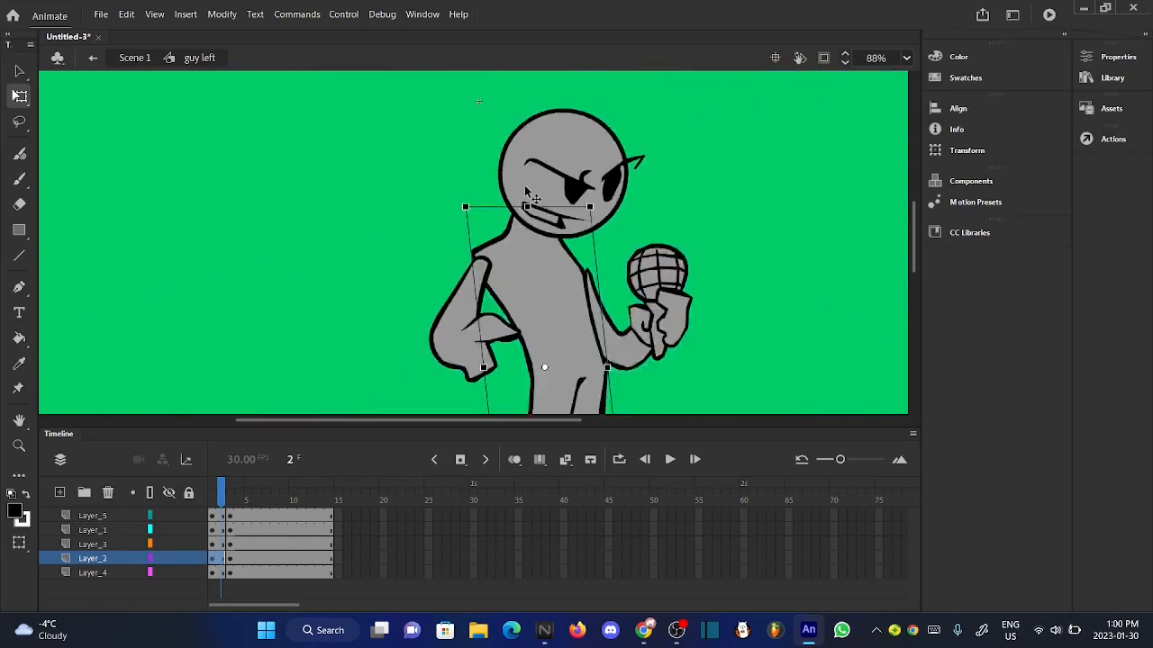
scroll(532, 194, "down", 2)
scroll(529, 365, "up", 6)
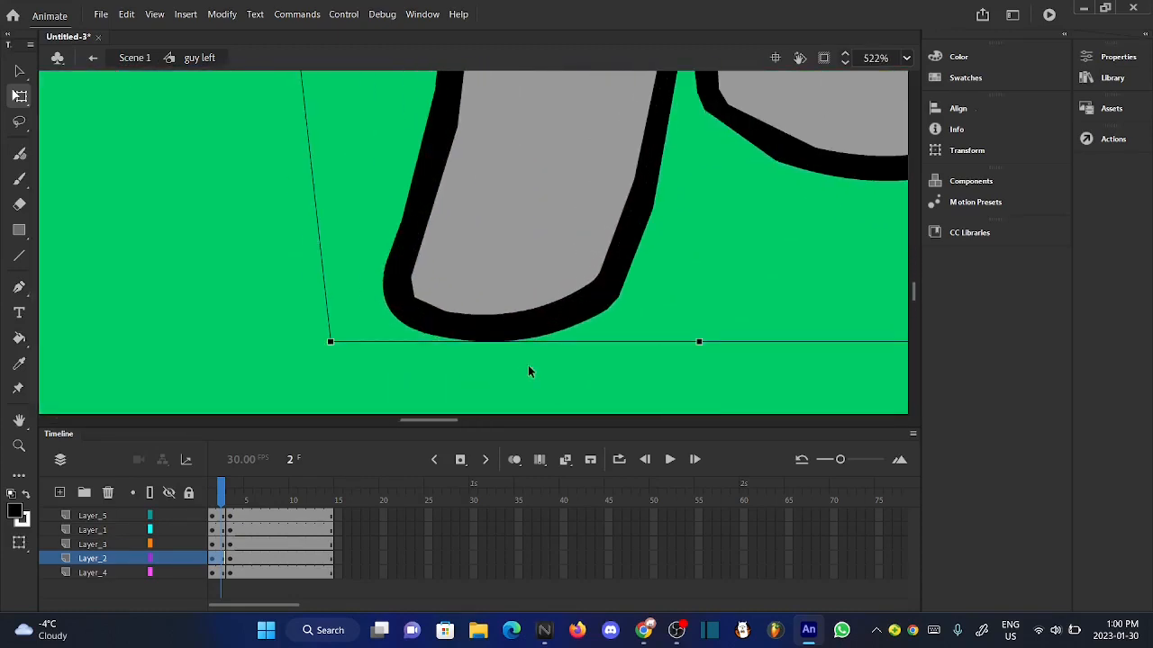
left_click(515, 461)
scroll(532, 341, "up", 3)
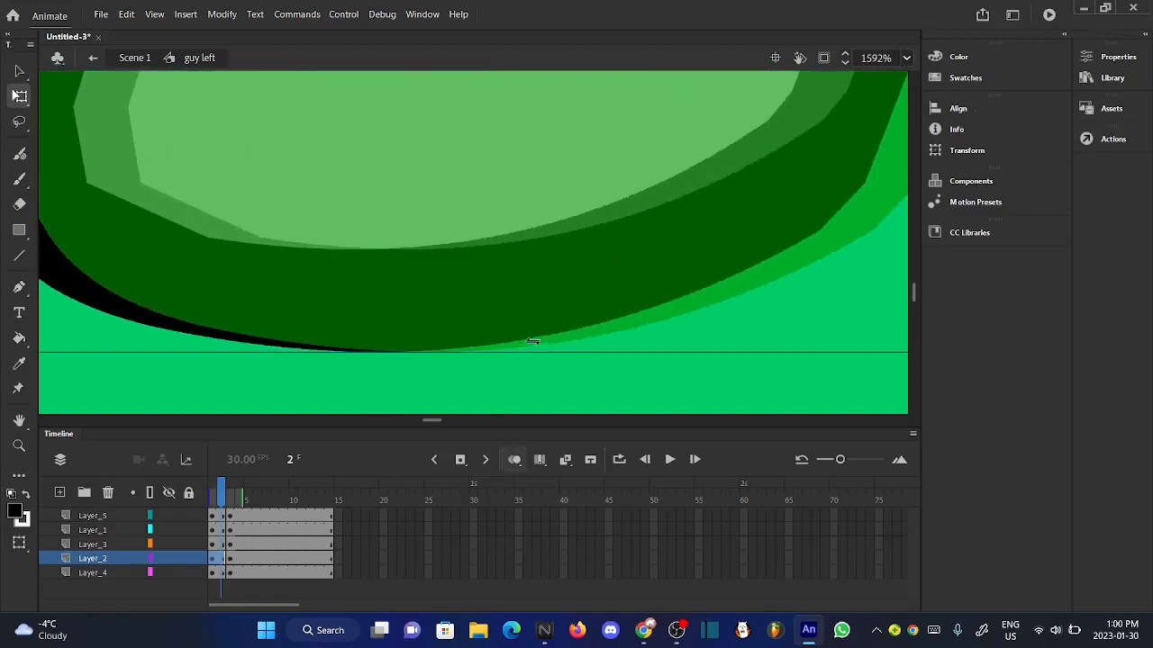
left_click_drag(362, 286, 414, 284)
left_click(438, 381)
scroll(438, 381, "down", 10)
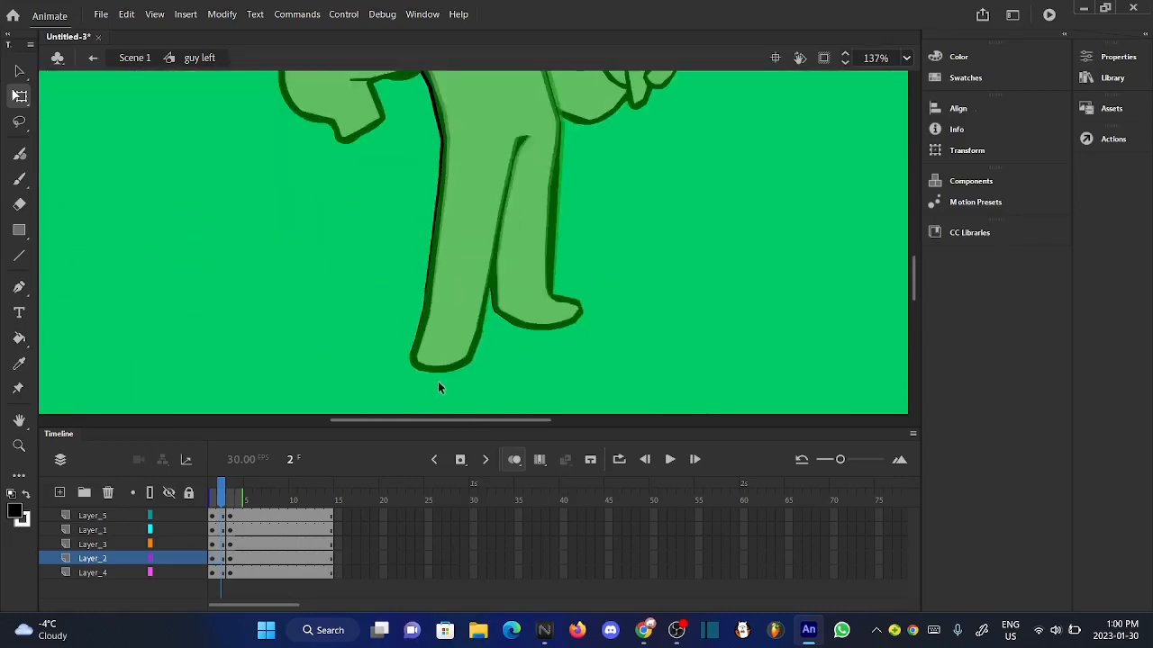
scroll(443, 187, "up", 2)
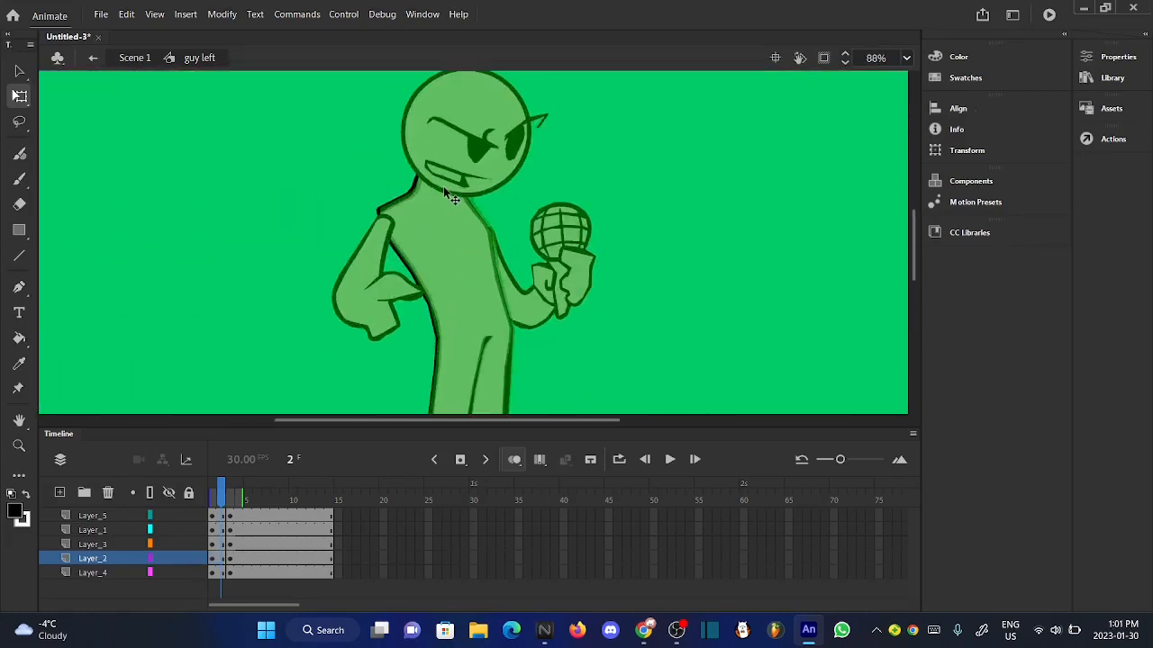
left_click(514, 459)
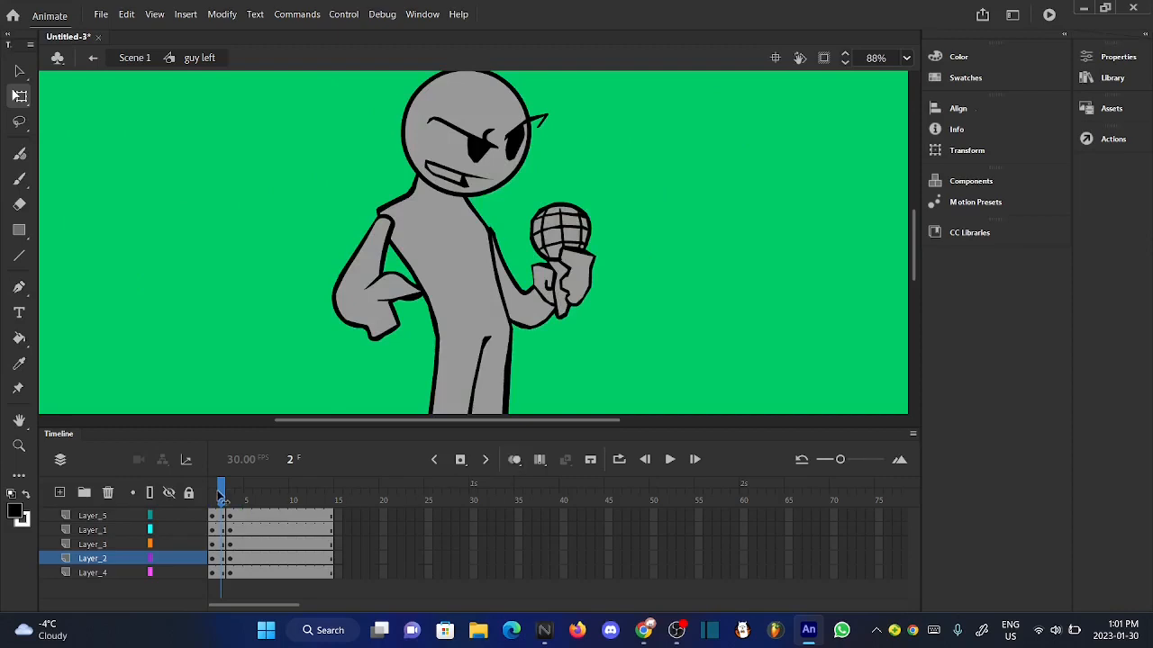
- Select the head and face together at frame 2 of "guy left" and rotate them slightly clockwise
scroll(423, 370, "up", 1)
scroll(423, 370, "down", 3)
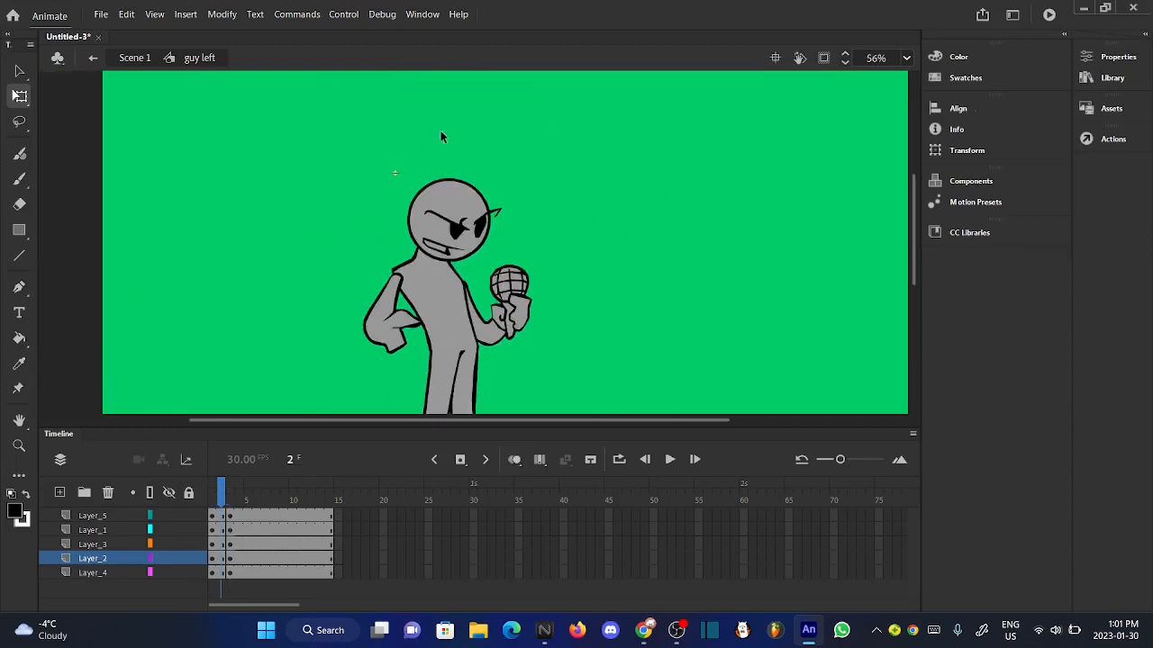
left_click_drag(449, 193, 519, 241)
left_click(555, 213)
left_click_drag(396, 157, 496, 213)
scroll(597, 155, "up", 5)
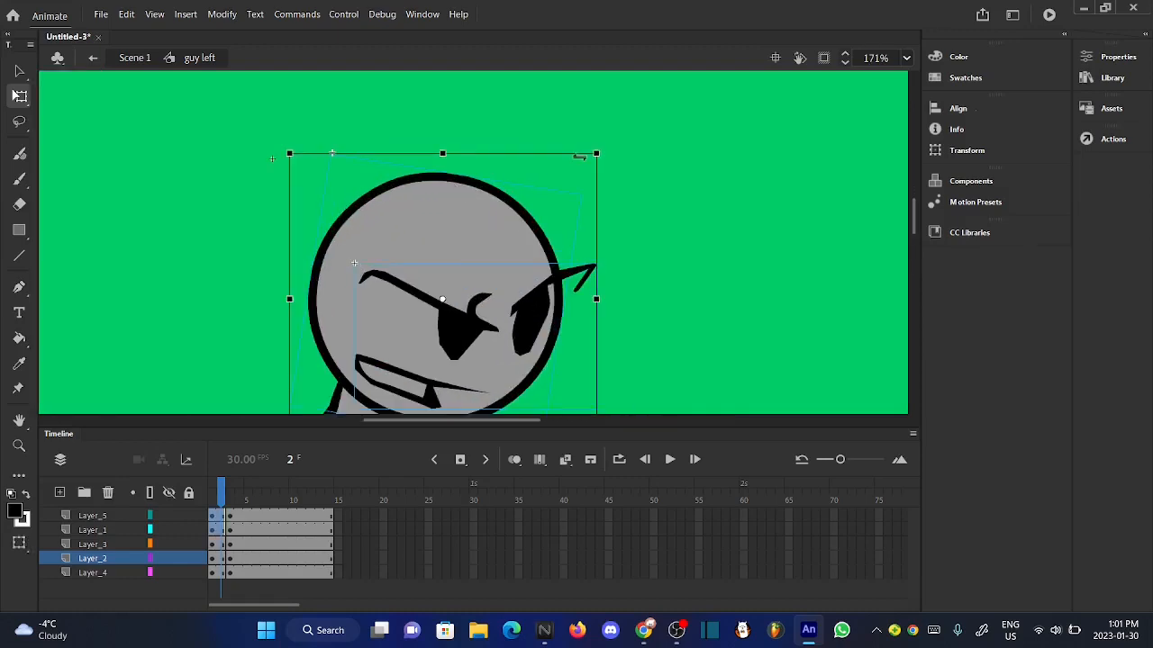
scroll(598, 154, "up", 2)
left_click_drag(609, 153, 618, 172)
scroll(618, 172, "down", 6)
scroll(621, 166, "down", 2)
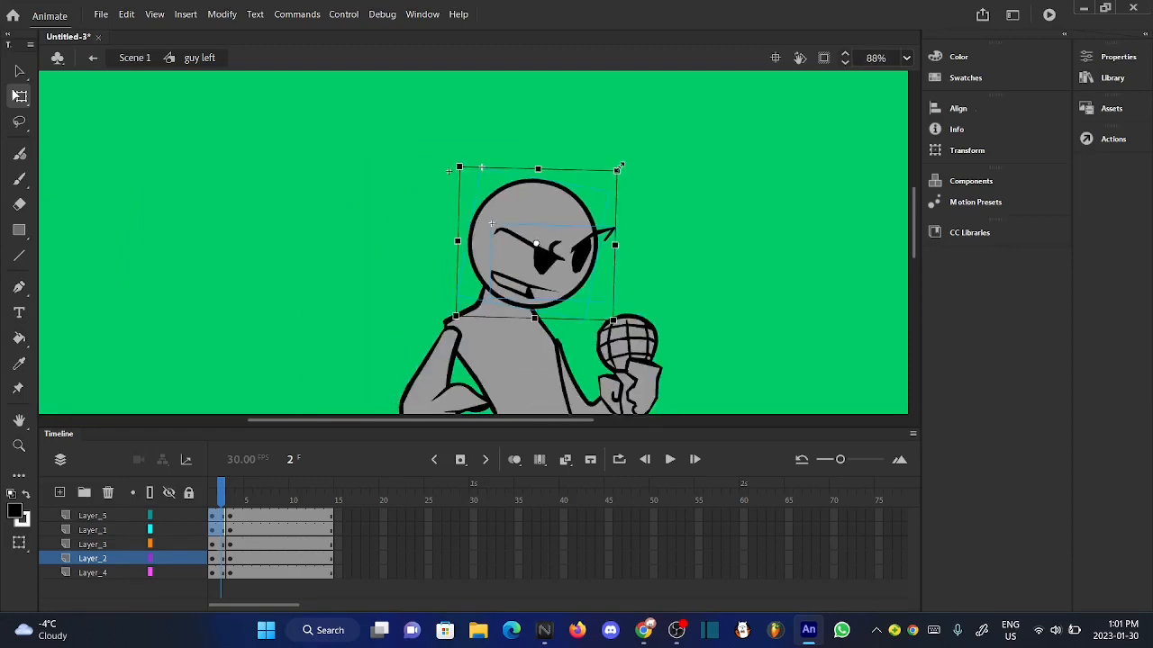
- Nudge the selected head and face down and left at frame 2 of "guy left" so they sit on the neck
scroll(560, 312, "up", 3)
key("Down")
key("Down")
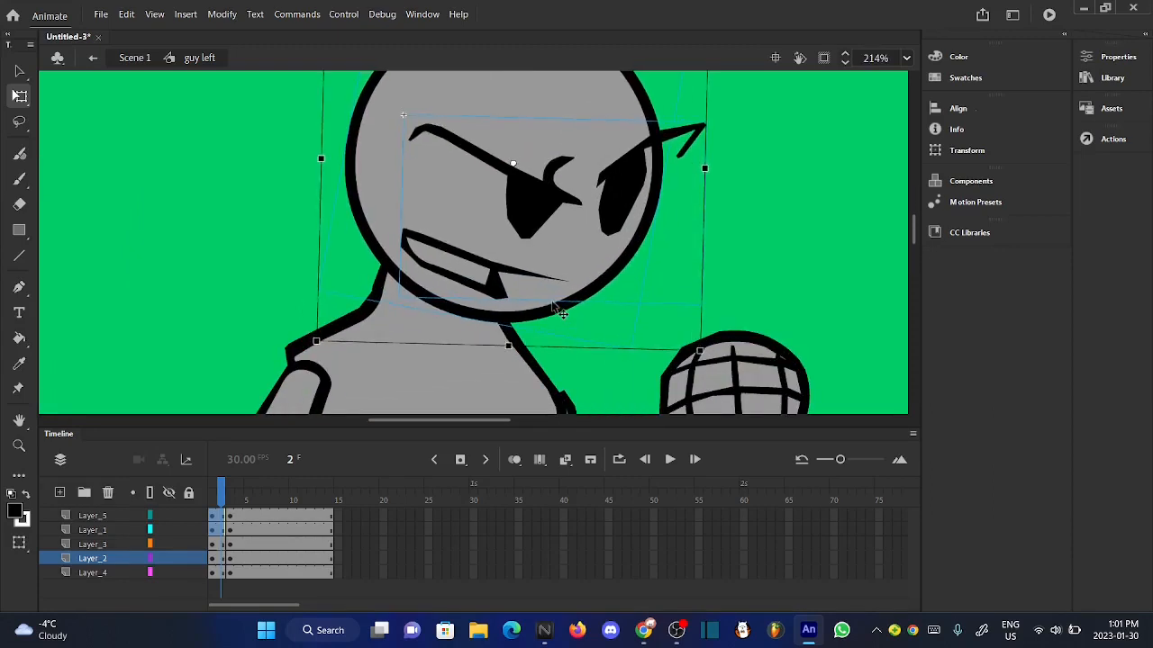
key("Left")
key("Left")
key("Left")
key("Left")
key("Left")
key("Left")
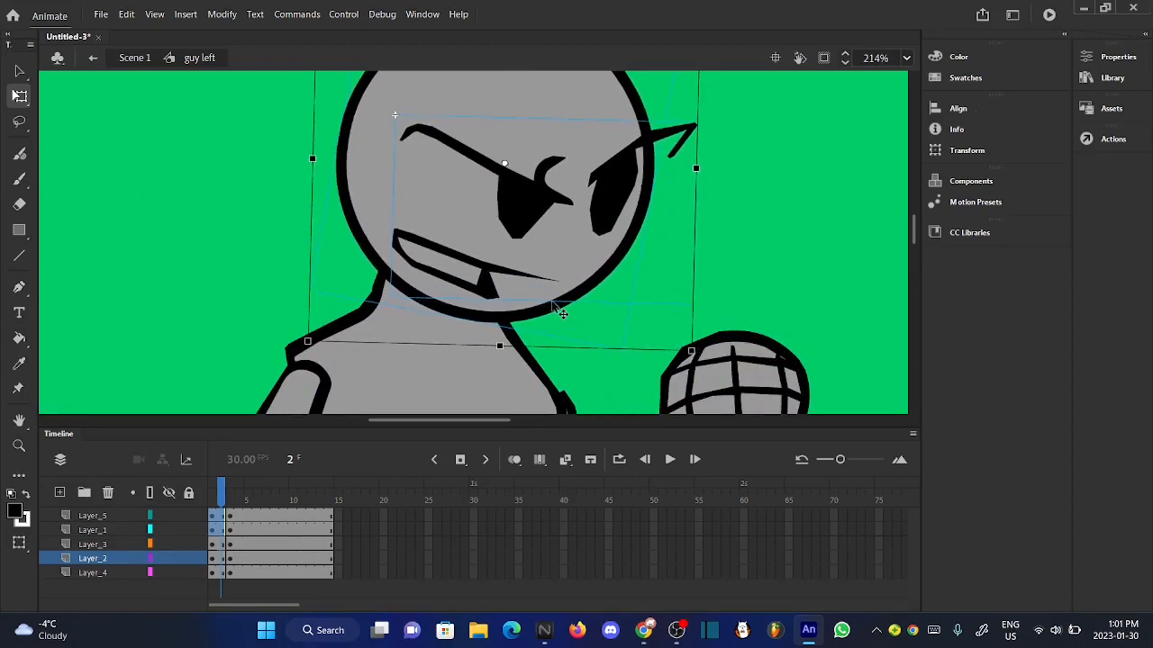
left_click(736, 269)
scroll(486, 211, "up", 1)
scroll(487, 211, "down", 3)
- Rotate the hand-on-hip arm on Layer_3 slightly clockwise at frame 1 of "guy left", nudge it left, and compare the opening frames
mouse_move(220, 494)
left_mouse_down()
mouse_move(239, 494)
mouse_move(214, 496)
left_mouse_up()
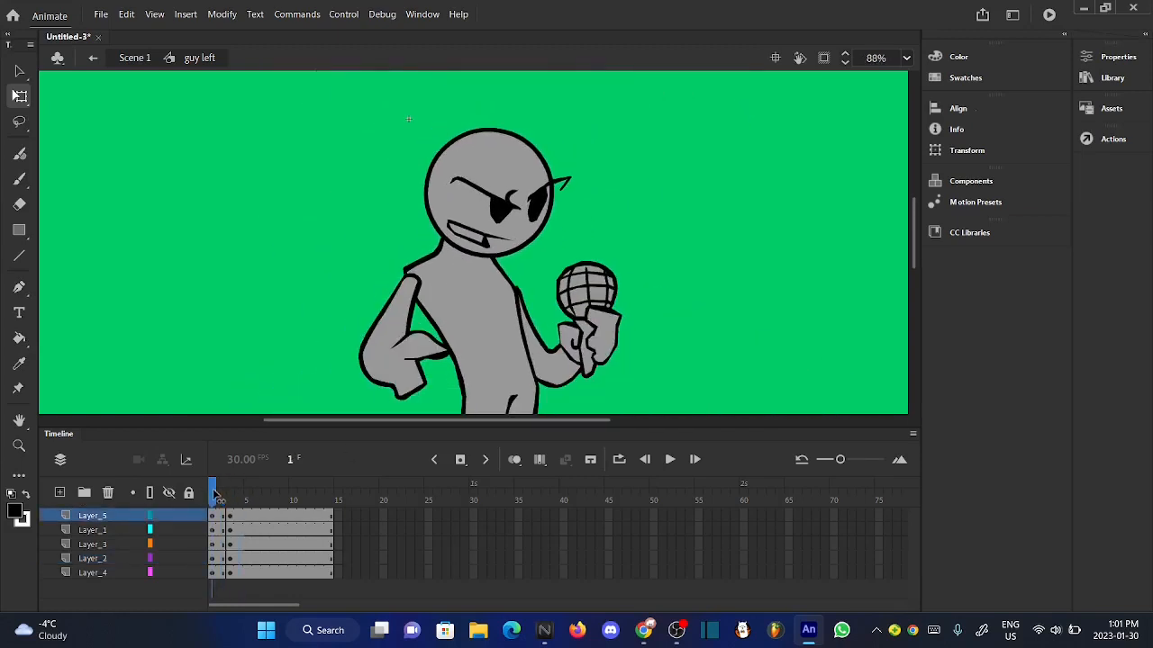
left_click(398, 369)
scroll(402, 293, "up", 5)
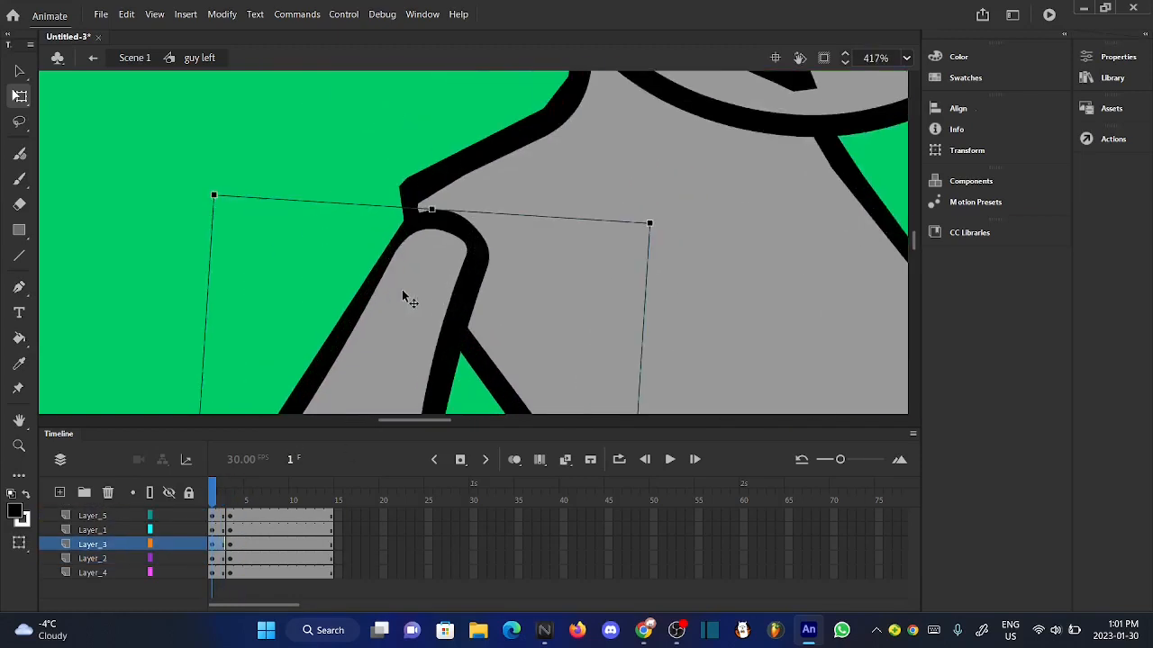
left_click_drag(660, 229, 663, 231)
scroll(424, 181, "down", 4)
scroll(425, 183, "down", 1)
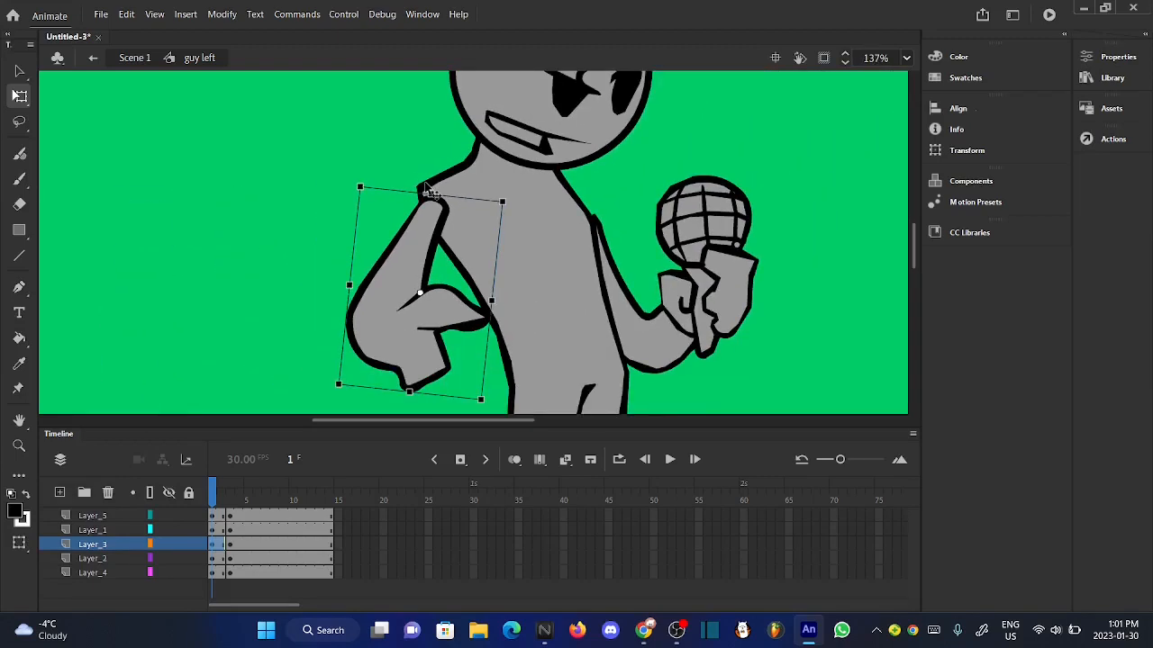
key("Left")
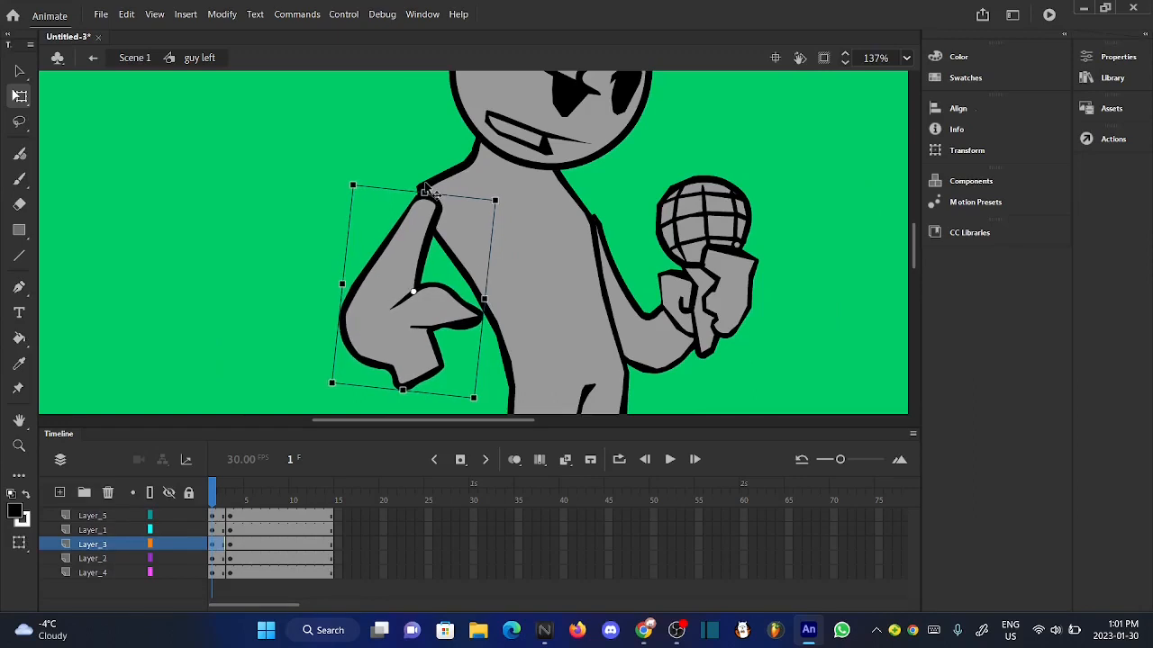
left_click(303, 233)
scroll(442, 283, "down", 2)
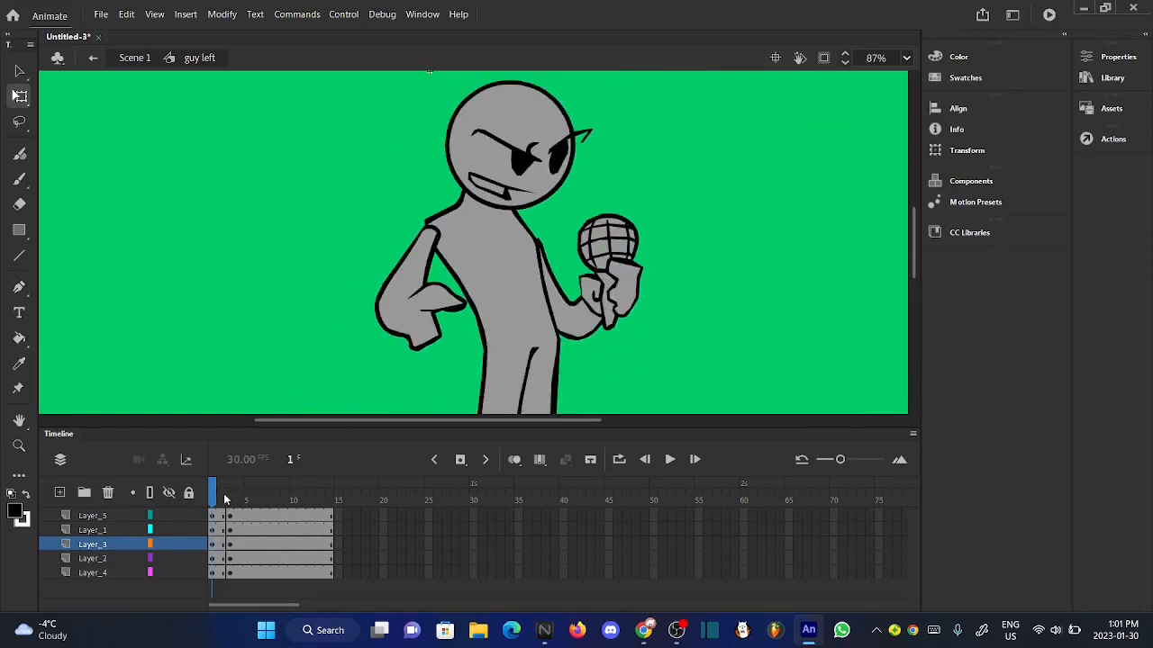
mouse_move(225, 500)
left_mouse_down()
mouse_move(248, 500)
mouse_move(214, 500)
left_mouse_up()
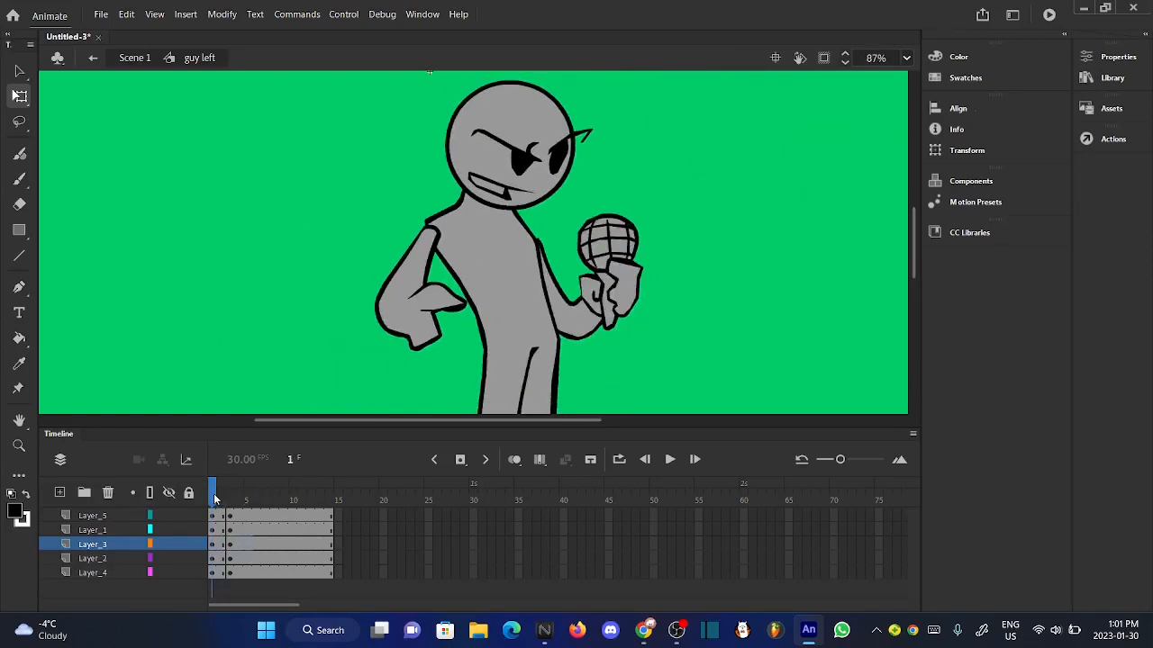
left_click(409, 340)
left_click(291, 331)
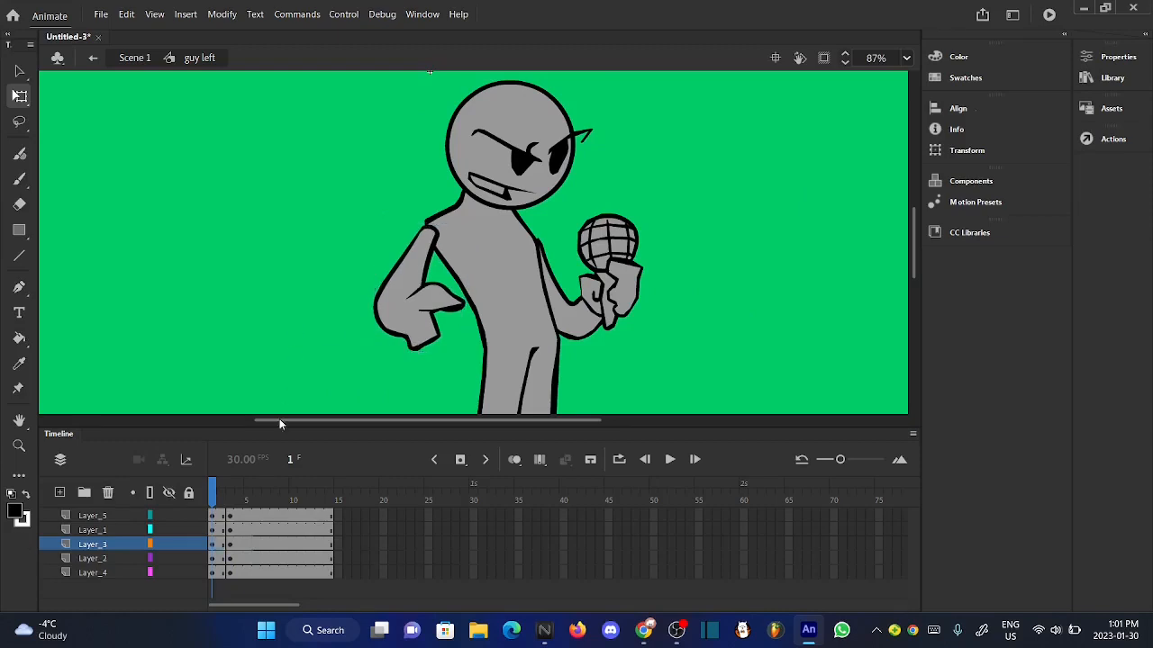
mouse_move(214, 500)
left_mouse_down()
mouse_move(249, 508)
mouse_move(215, 514)
mouse_move(249, 509)
mouse_move(214, 508)
left_mouse_up()
- Rotate the microphone arm on Layer_4 slightly counter-clockwise at frame 1 and nudge it left and up to meet the leaning body
left_click(620, 308)
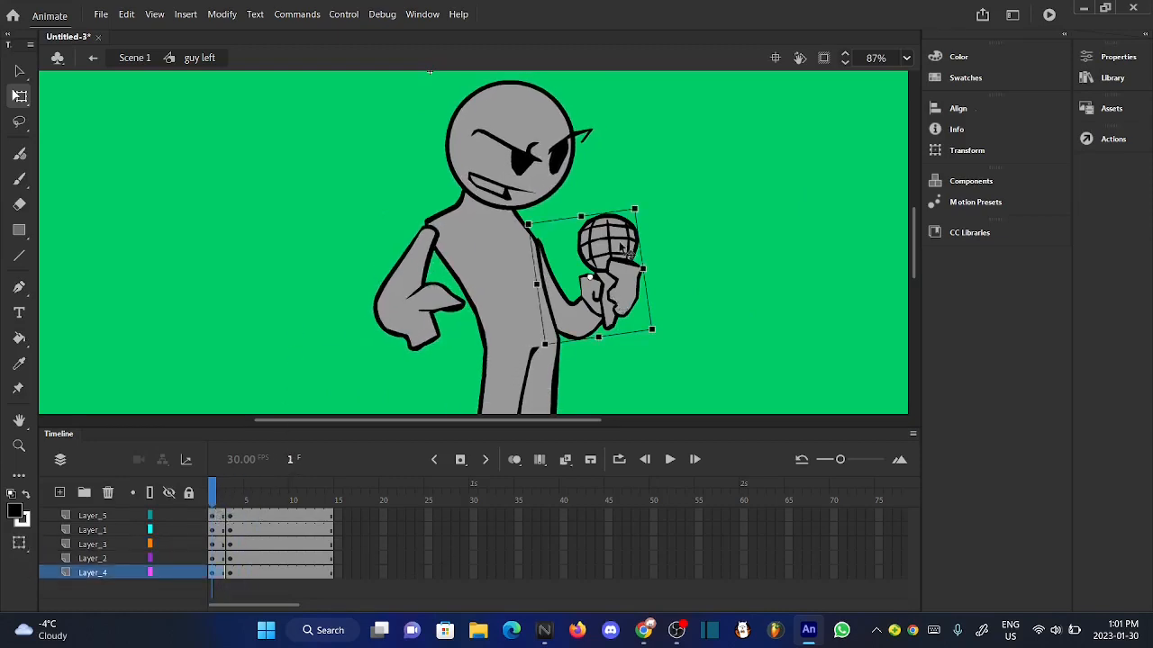
scroll(635, 227, "up", 5)
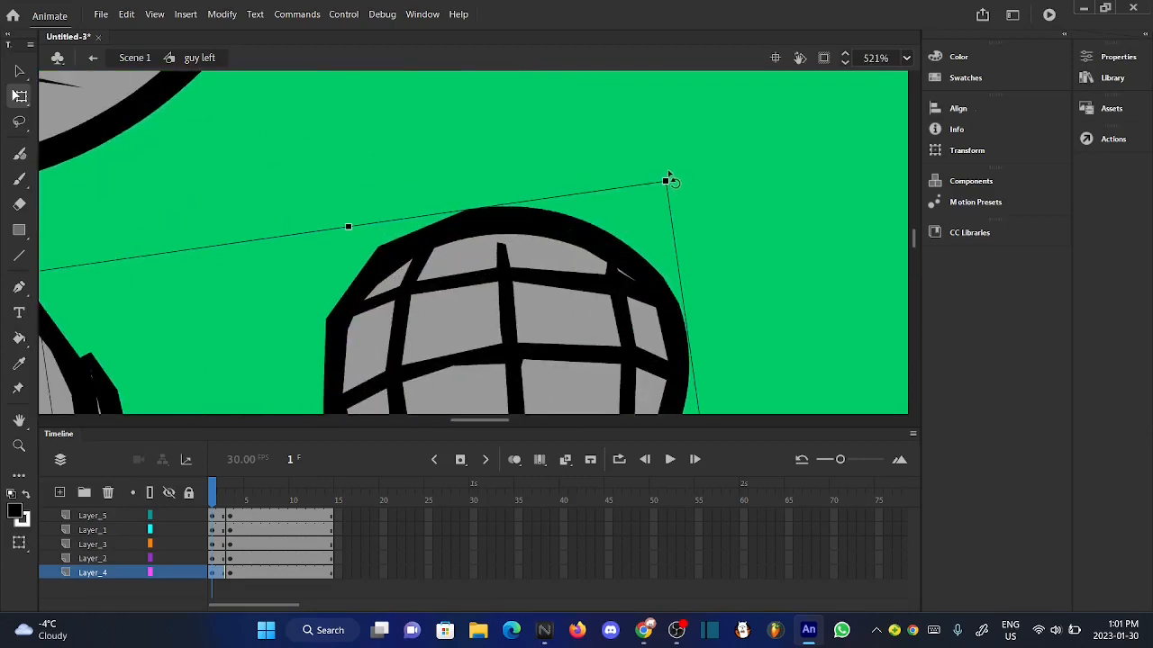
scroll(669, 176, "down", 4)
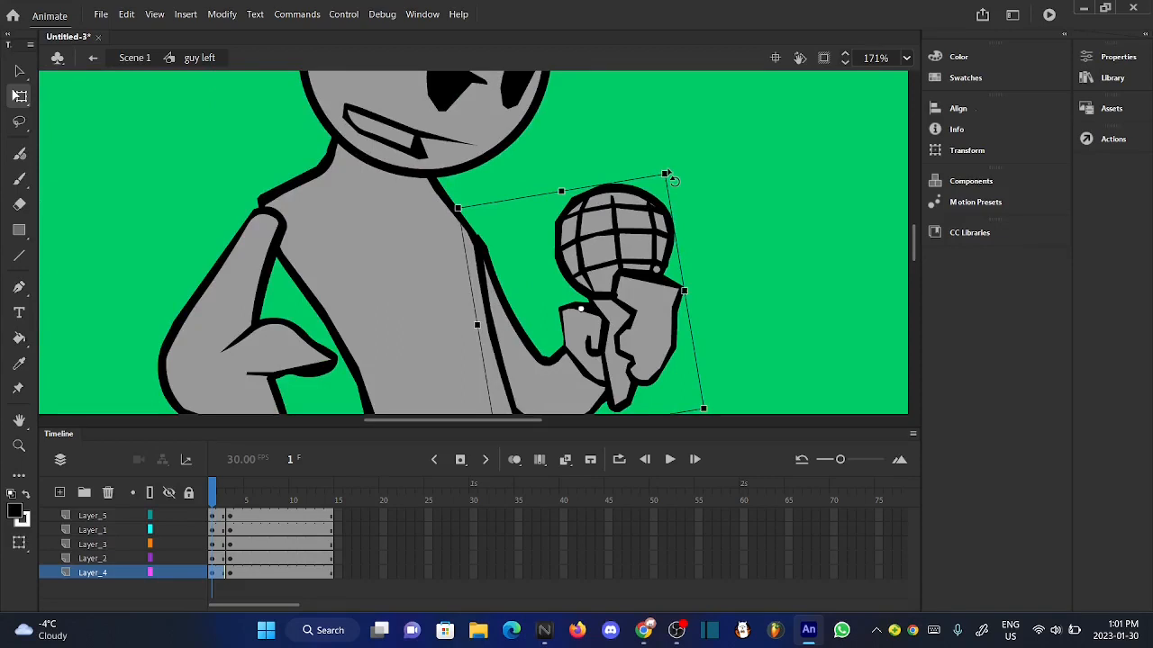
key("Left")
key("Left")
key("Left")
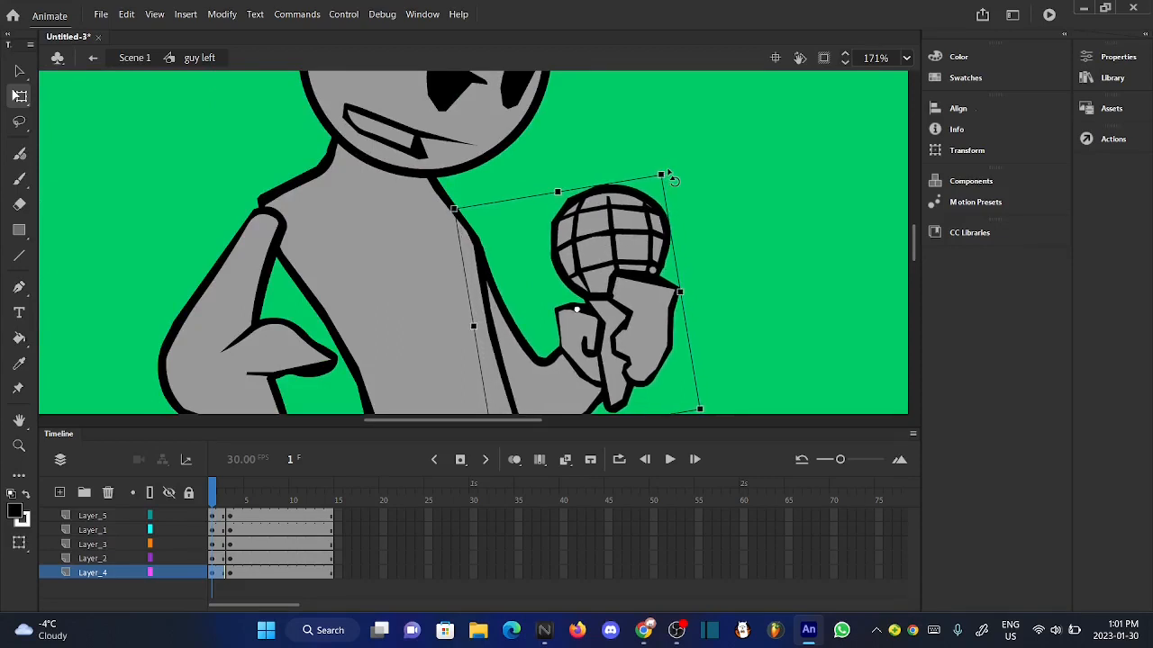
key("Up")
key("Up")
key("Up")
key("Left")
key("Left")
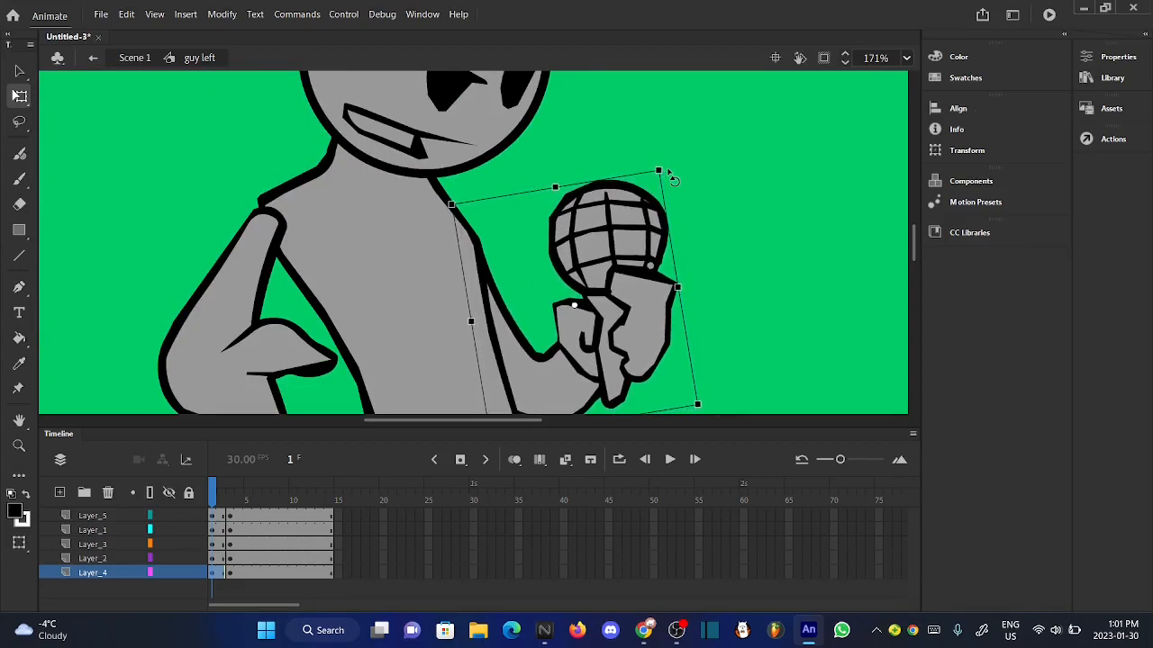
left_click(723, 250)
scroll(525, 268, "down", 5)
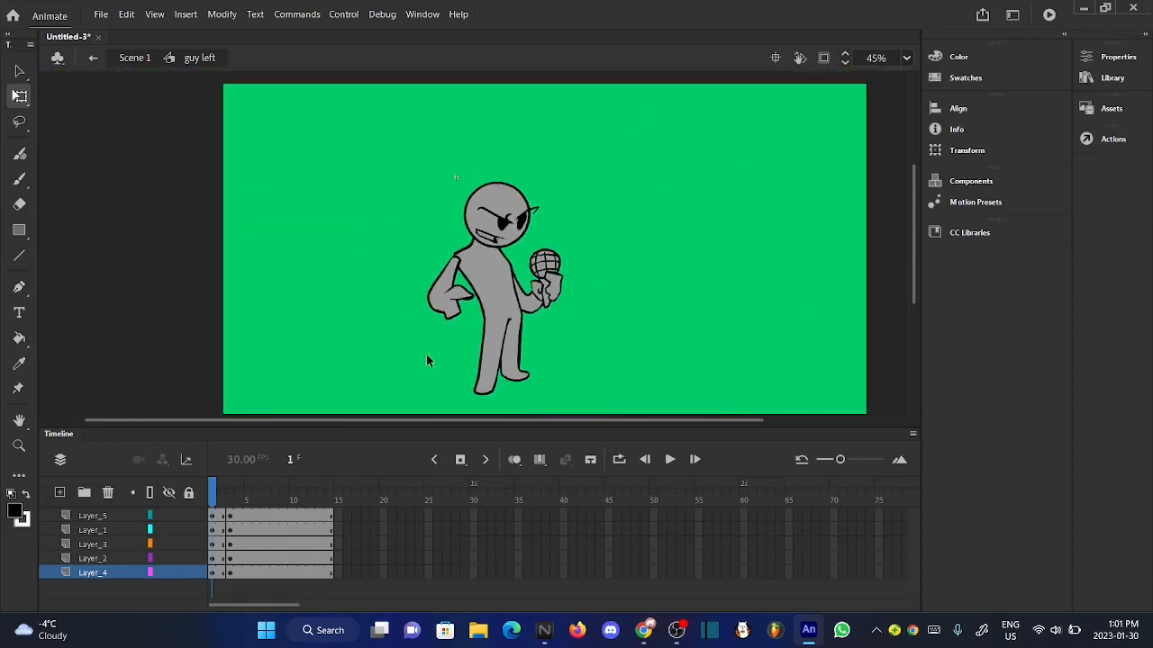
- Play back the "guy left" animation, then return to Scene 1 and preview all the poses from the start
left_click_drag(218, 502, 187, 500)
left_click(669, 460)
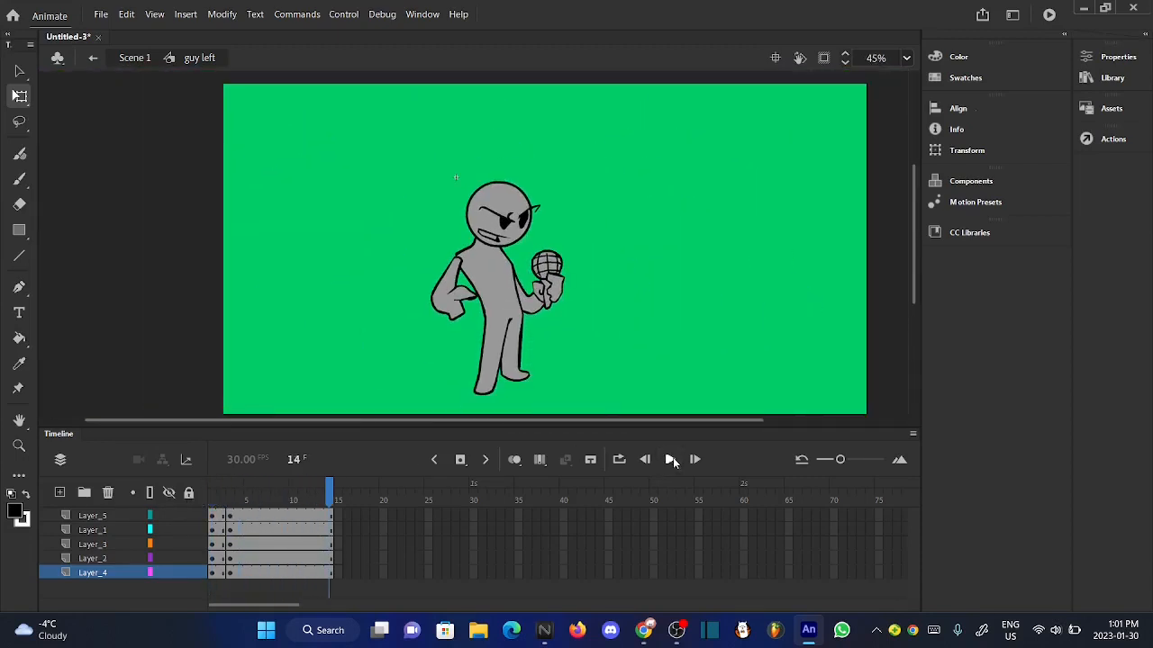
left_click(133, 58)
left_click(293, 233)
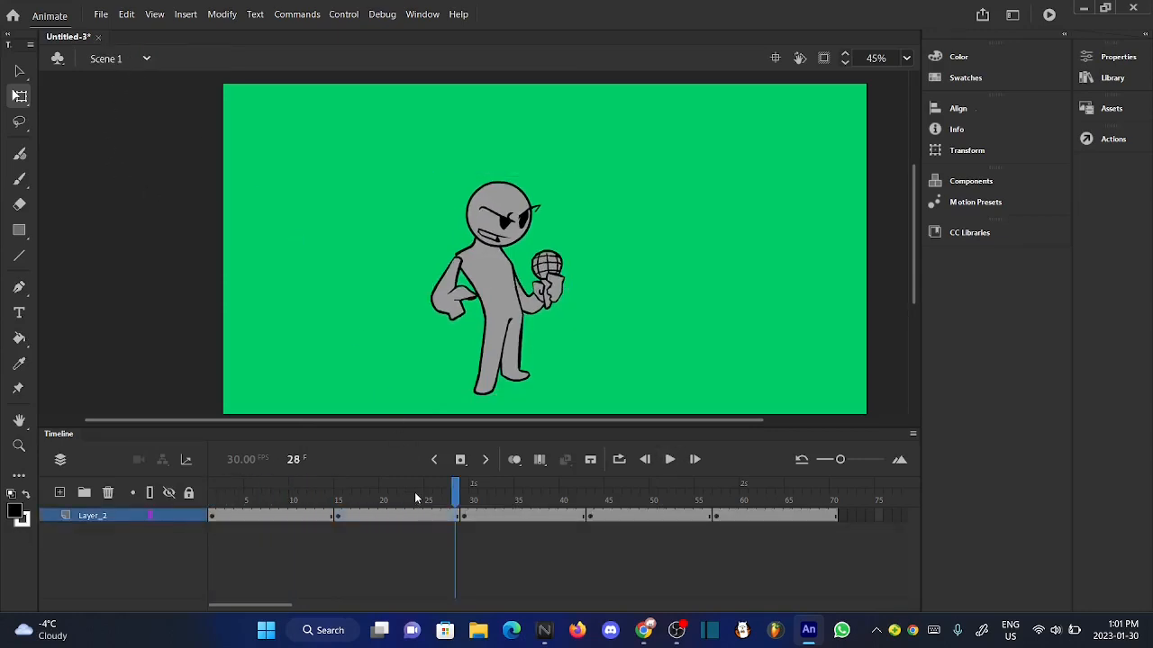
left_click_drag(416, 498, 153, 486)
left_click(669, 459)
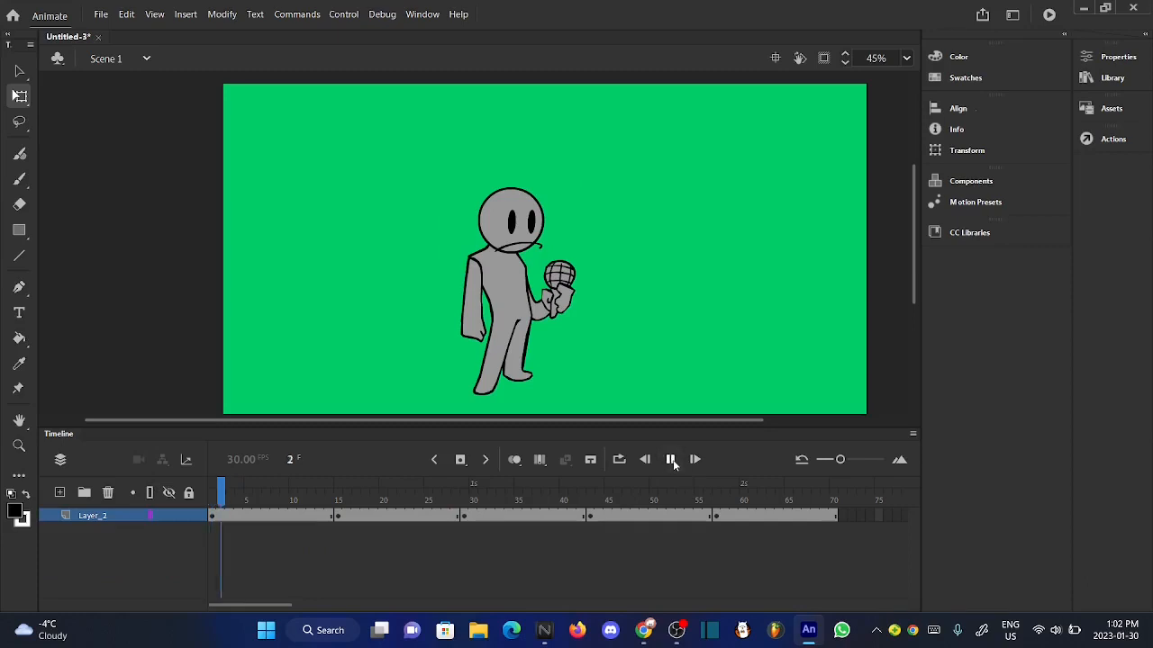
left_click(669, 459)
- Open the "guy down" symbol, insert keyframes on all layers at frame 3, and go back to frame 2
left_click_drag(460, 500, 474, 501)
double_click(514, 352)
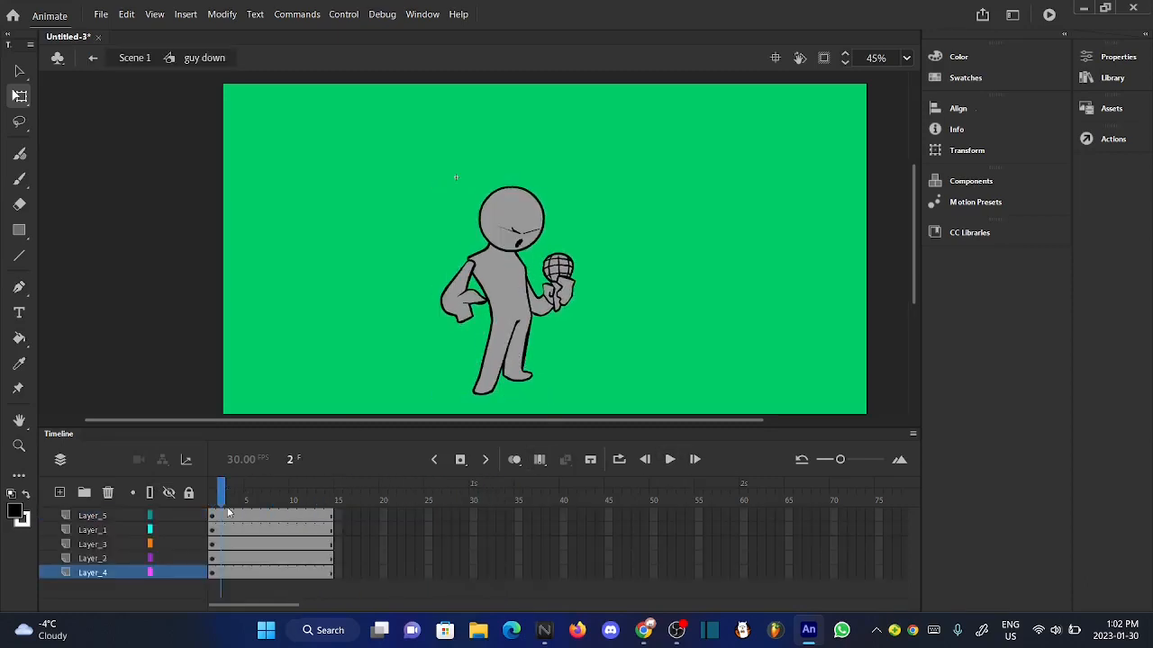
key(".")
key("ctrl+a")
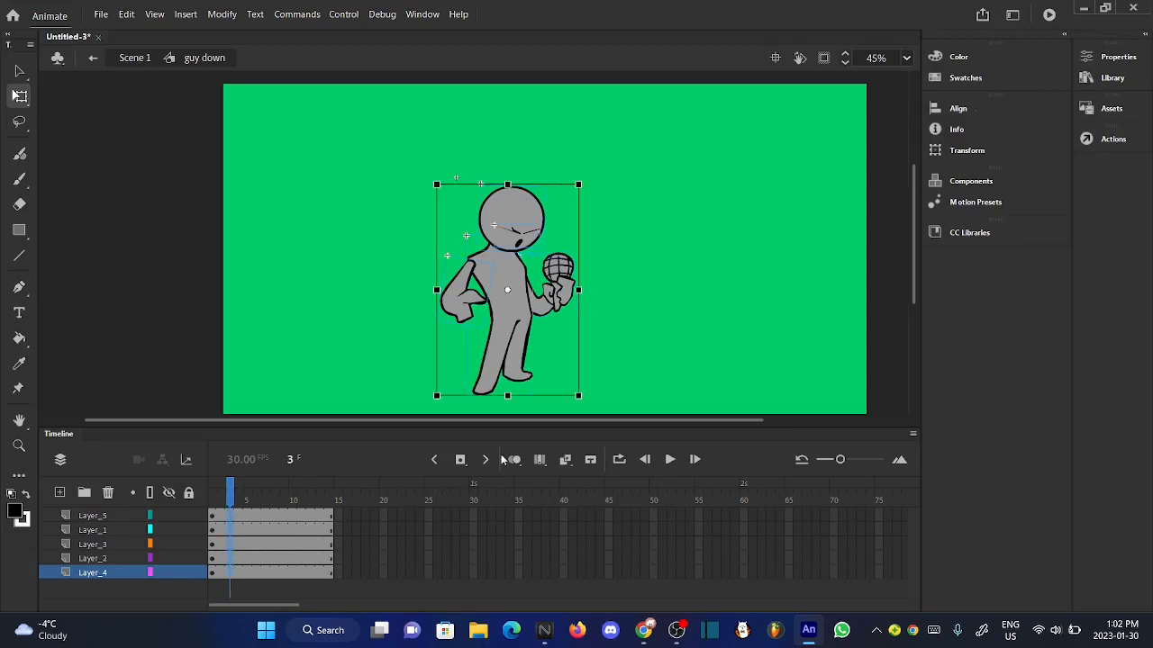
left_click(460, 461)
left_click(296, 333)
left_click(218, 510)
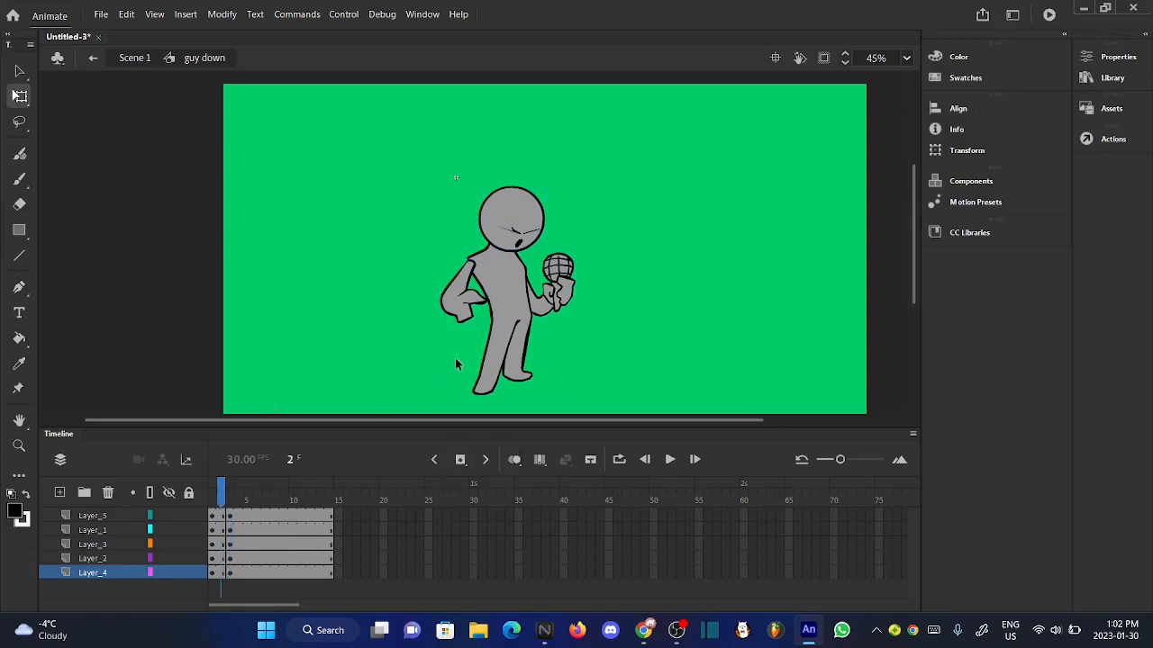
- Squash the body on Layer_2 slightly in height at frame 2 of "guy down" by lowering its upper edge
left_click(502, 335)
scroll(513, 296, "up", 5)
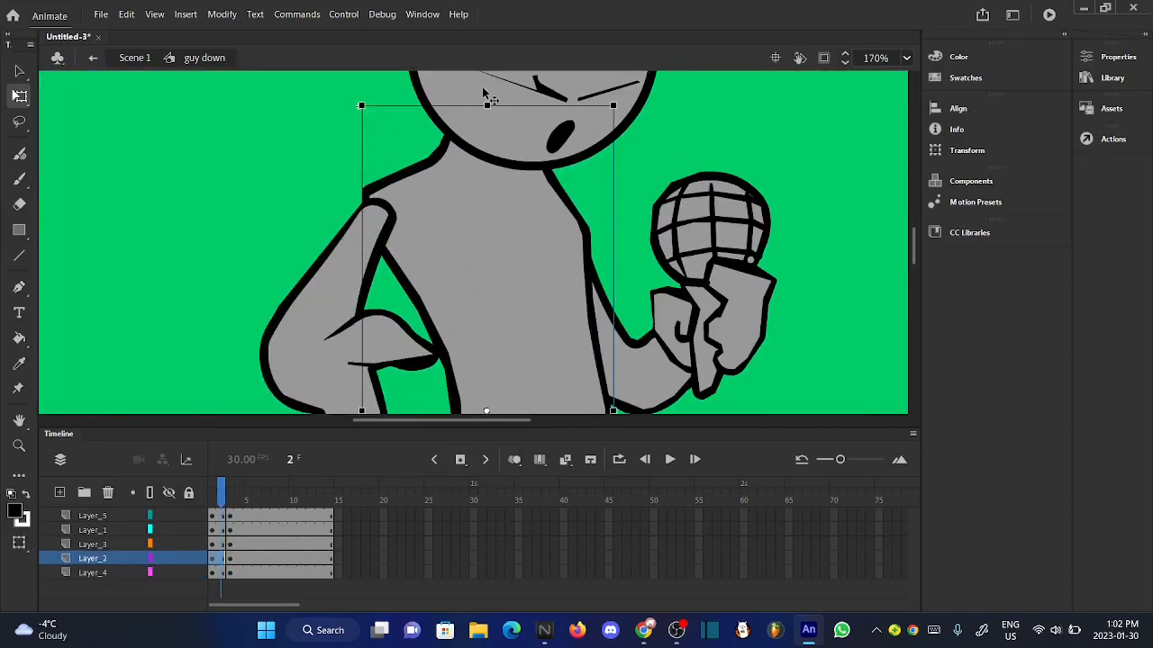
scroll(484, 92, "up", 5)
left_click(506, 175)
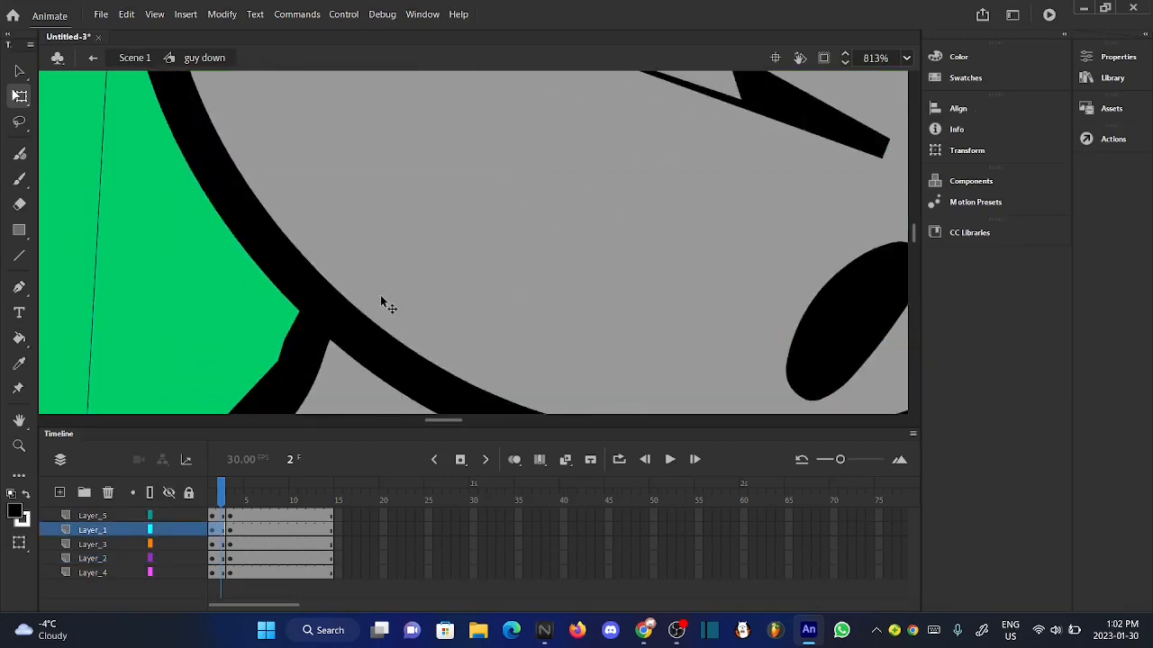
left_click(523, 176)
left_click_drag(508, 176, 504, 204)
scroll(505, 204, "up", 1)
scroll(508, 207, "down", 5)
scroll(509, 207, "down", 5)
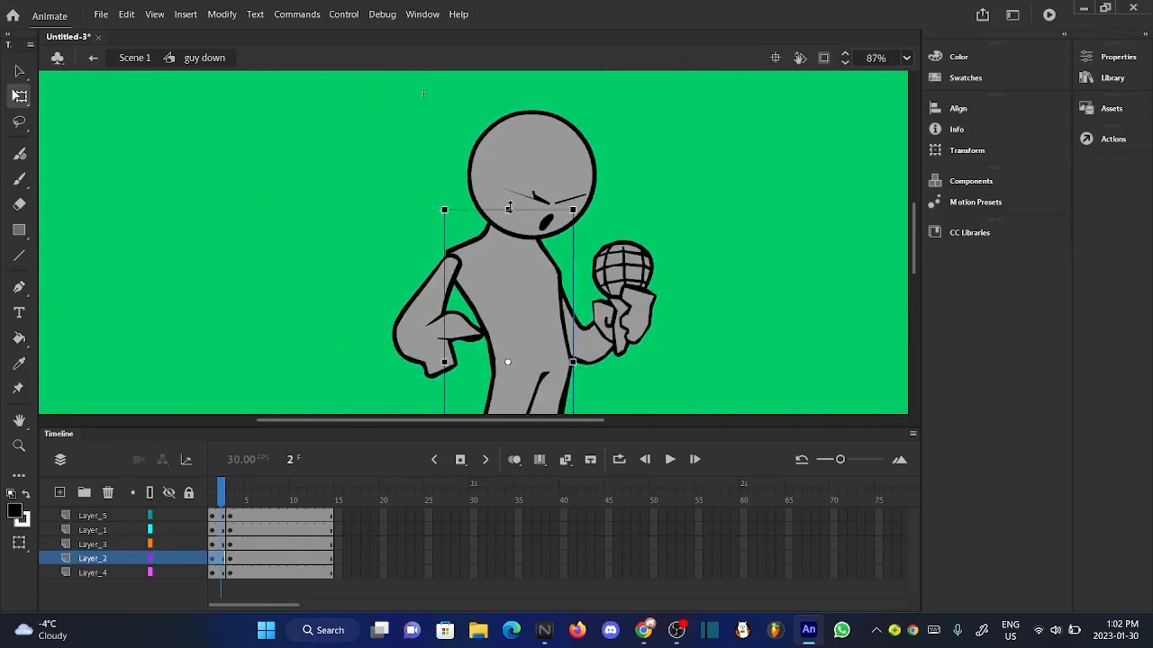
- Widen the squashed body on Layer_2 slightly at frame 2 of "guy down"
scroll(445, 368, "up", 6)
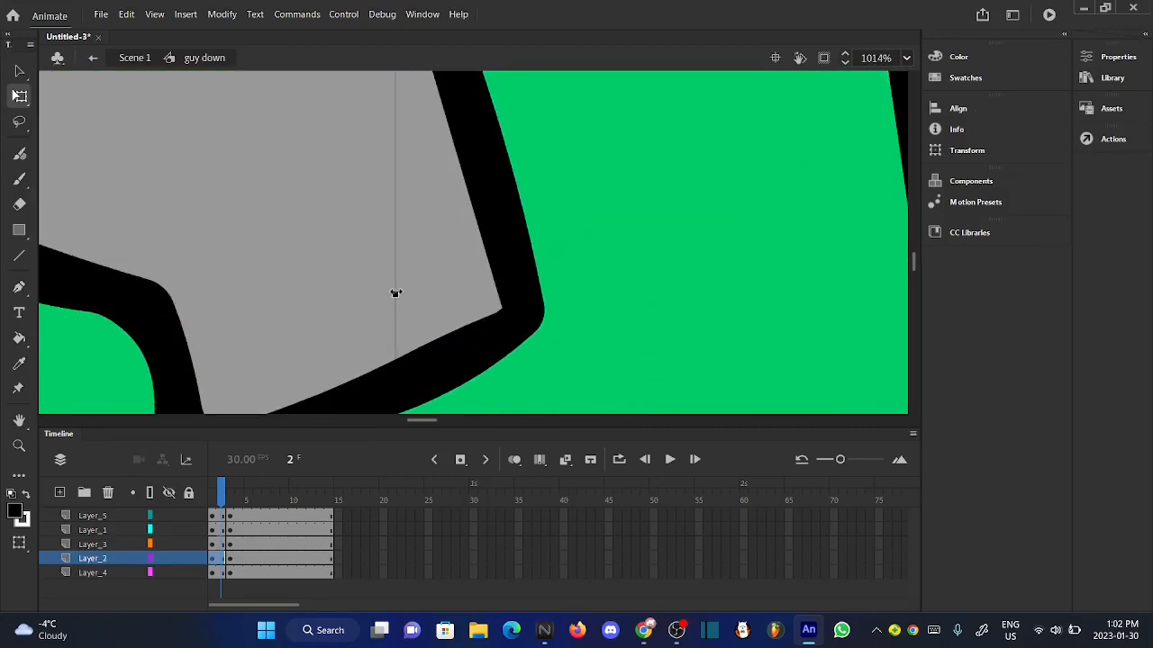
left_click_drag(396, 294, 376, 295)
scroll(616, 169, "down", 4)
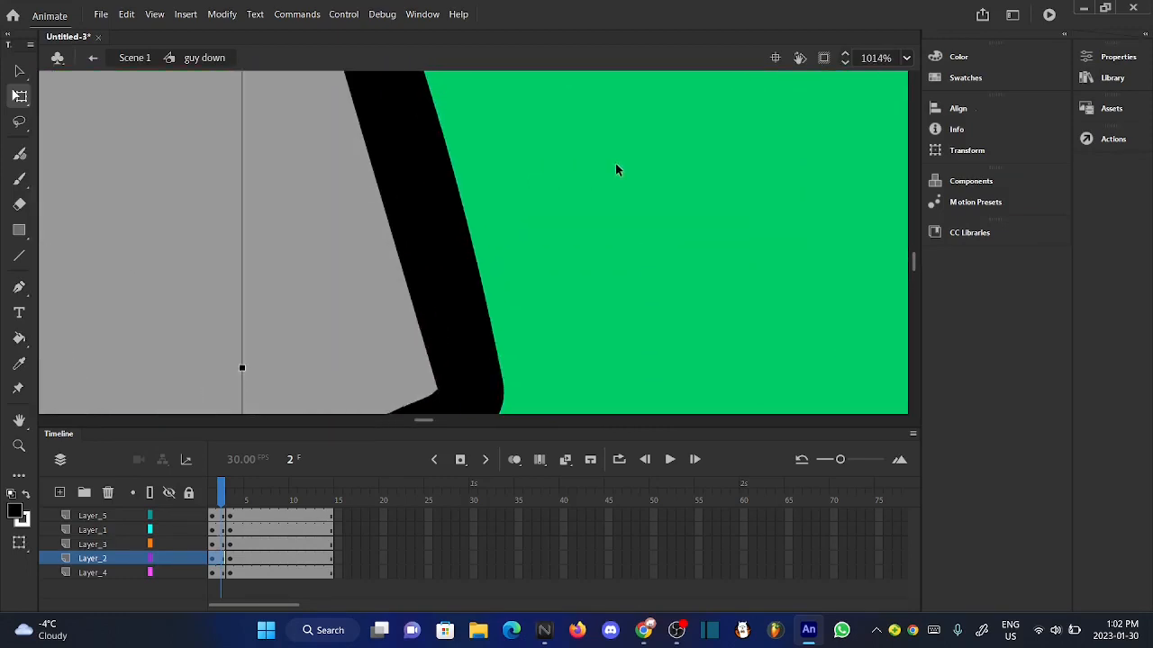
scroll(615, 170, "down", 5)
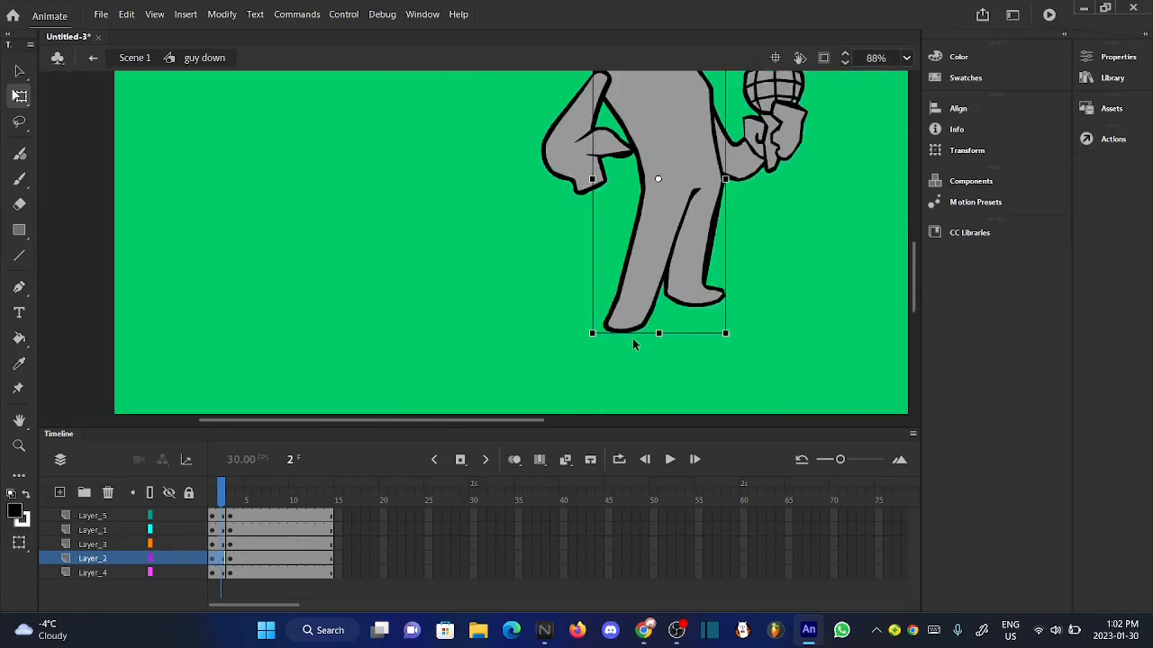
- Turn on onion skinning and stretch the frame 2 body's lower edge slightly down toward the neighbouring frames' feet
scroll(632, 344, "up", 4)
left_click(515, 459)
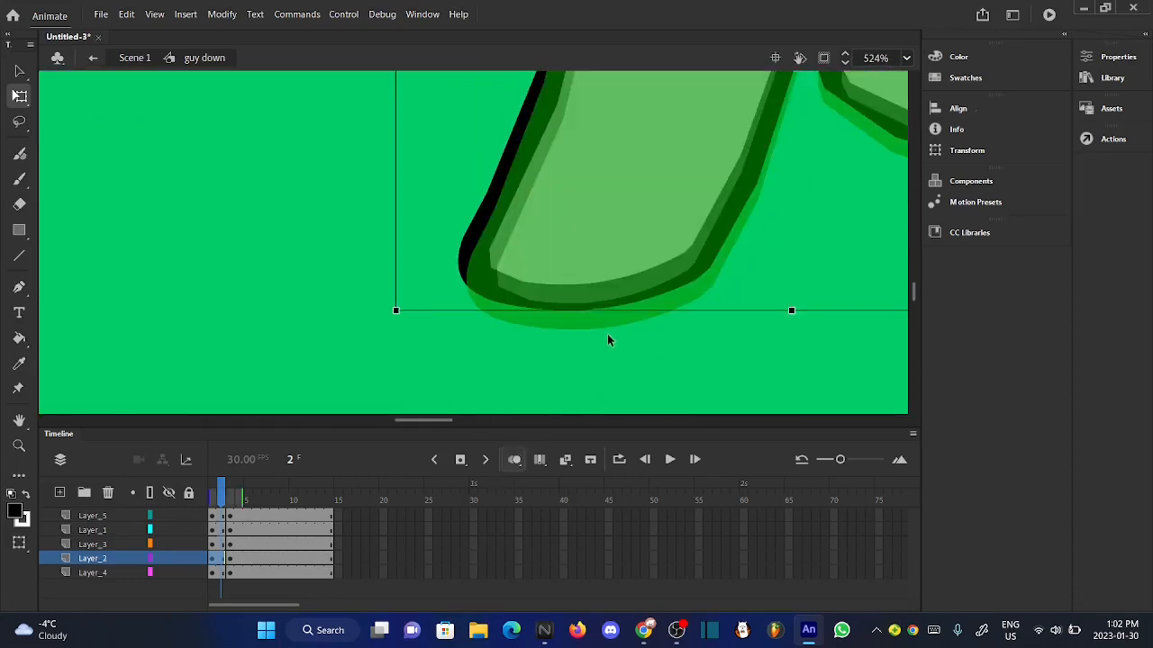
scroll(608, 339, "up", 1)
scroll(707, 297, "up", 2)
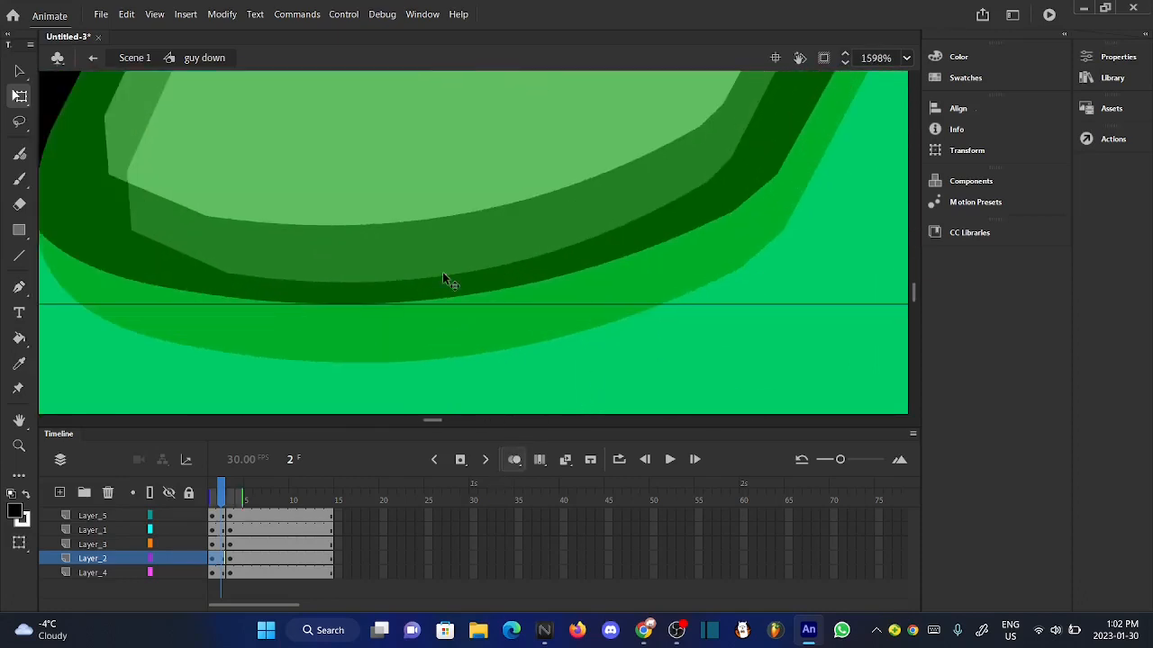
scroll(442, 272, "down", 2)
scroll(615, 296, "up", 2)
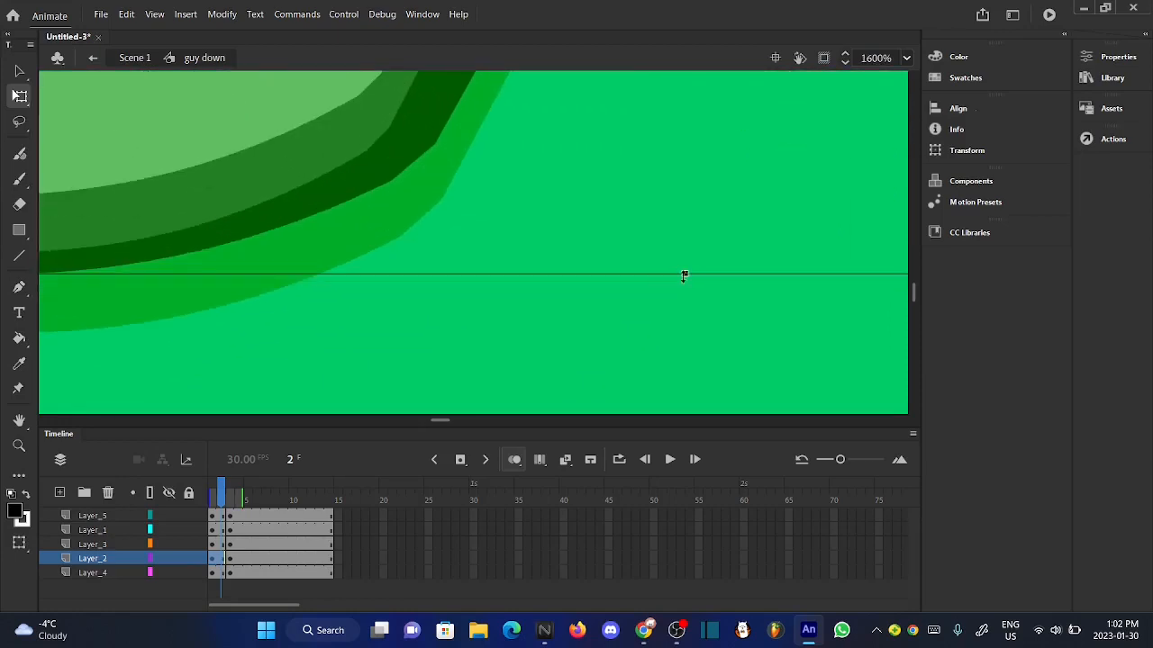
left_click_drag(685, 274, 682, 286)
scroll(735, 285, "down", 2)
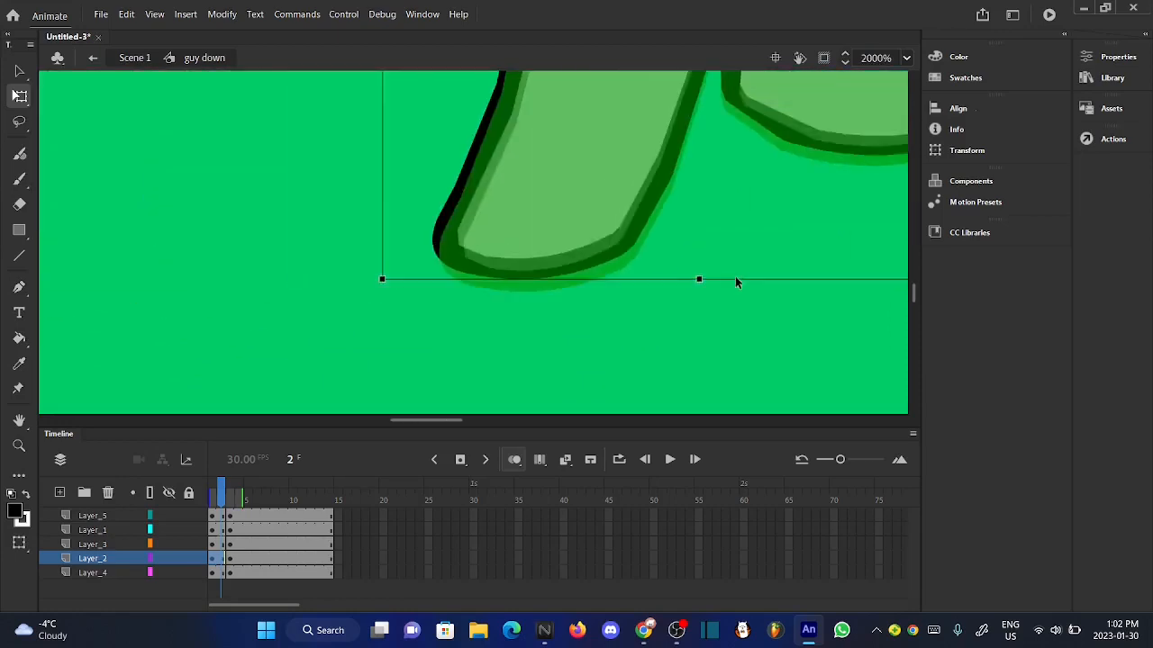
- Nudge the frame 2 body down until the sole of its planted foot lines up with the onion-skinned neighbouring frames
scroll(735, 281, "up", 1)
scroll(616, 283, "up", 2)
scroll(616, 283, "right", 2)
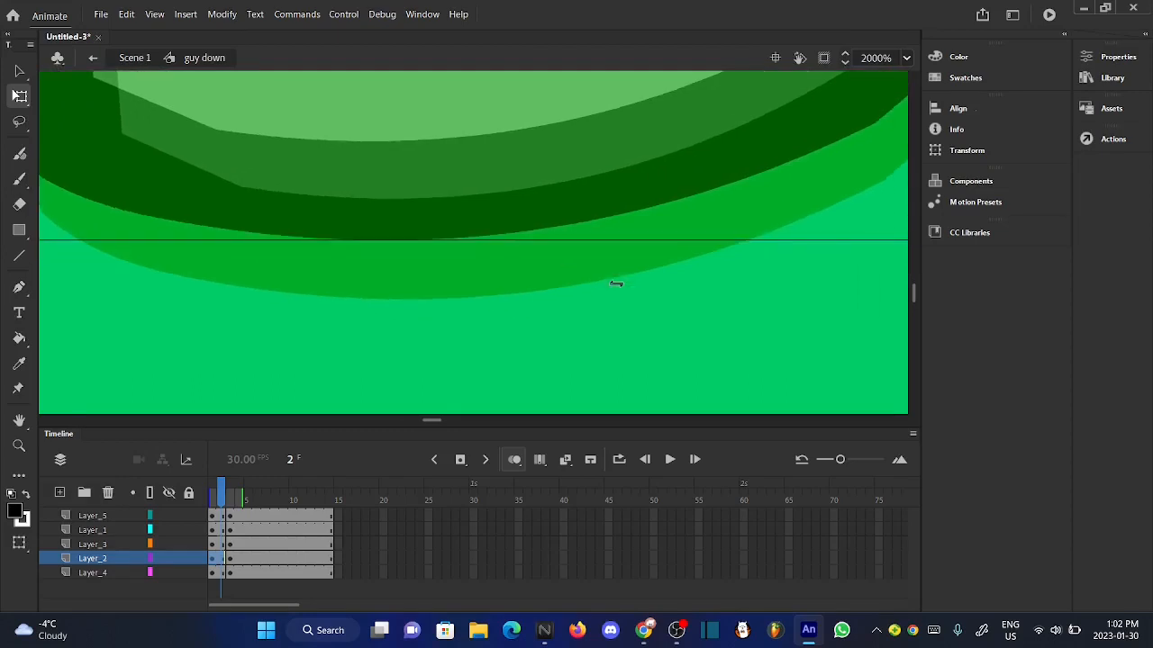
key("Down")
key("Down")
key("Down")
key("Down")
key("Down")
key("Down")
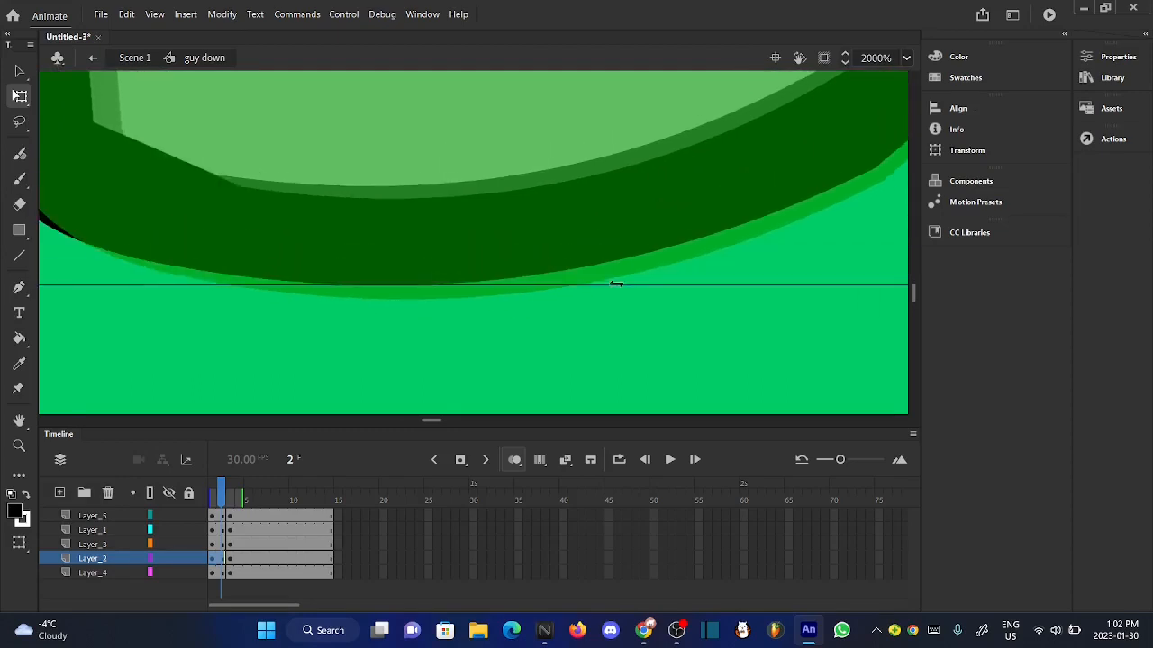
key("Down")
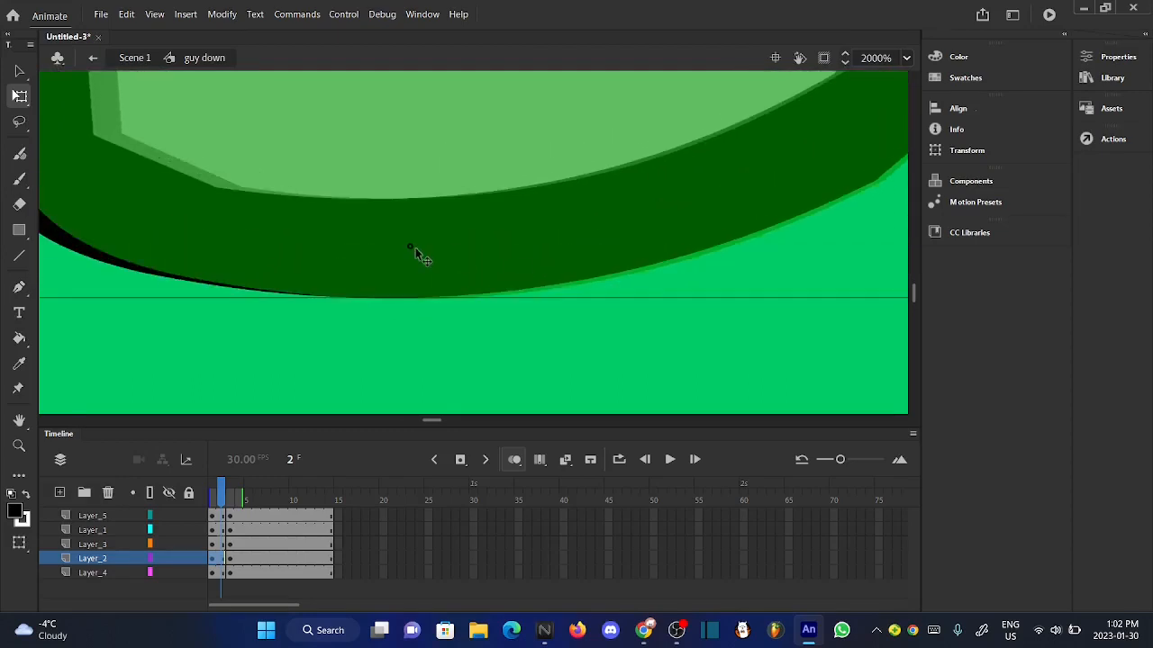
left_click(20, 71)
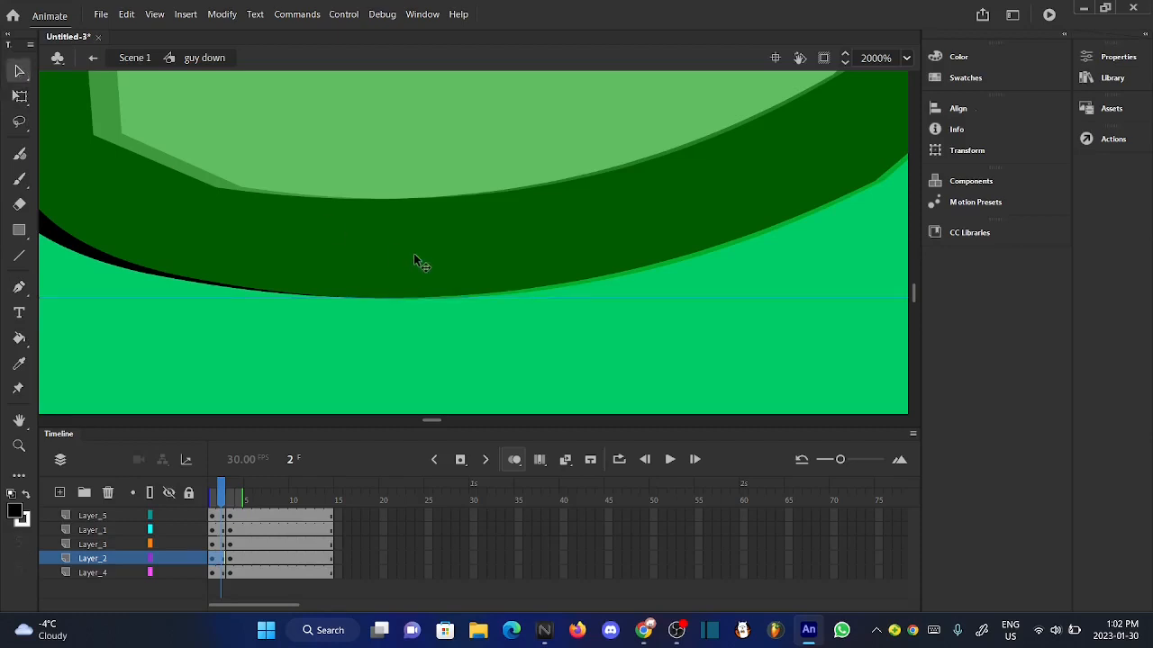
scroll(453, 379, "down", 10)
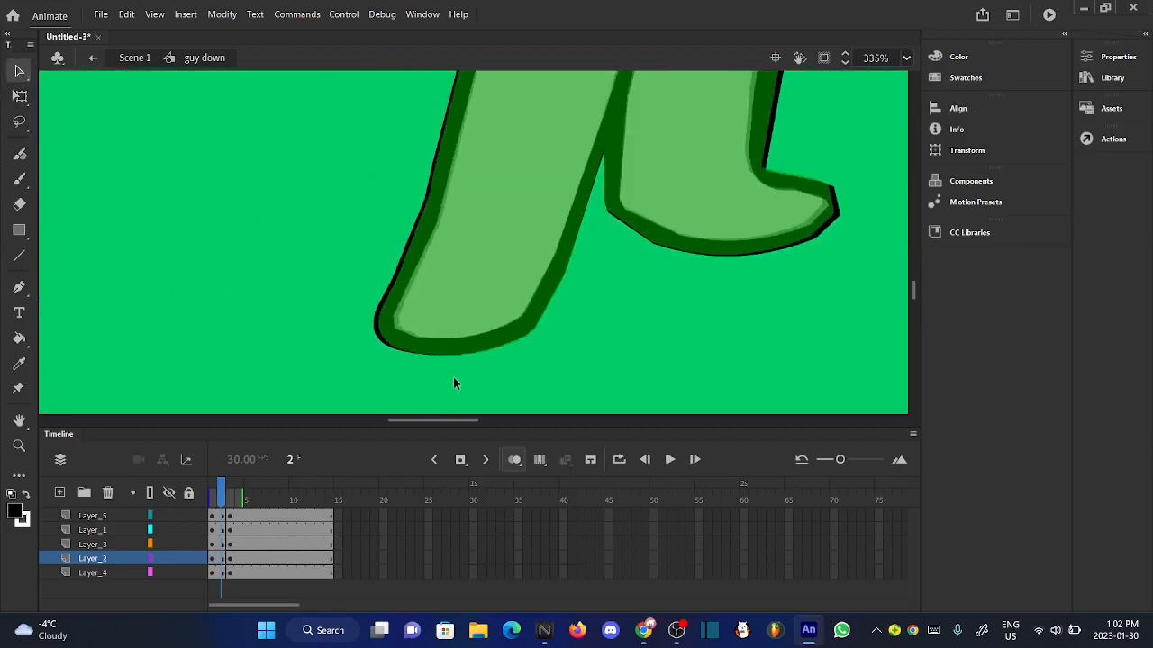
- Turn off onion skinning and stretch the upper edge of the frame 2 body on Layer_2 very slightly upward
left_click(514, 459)
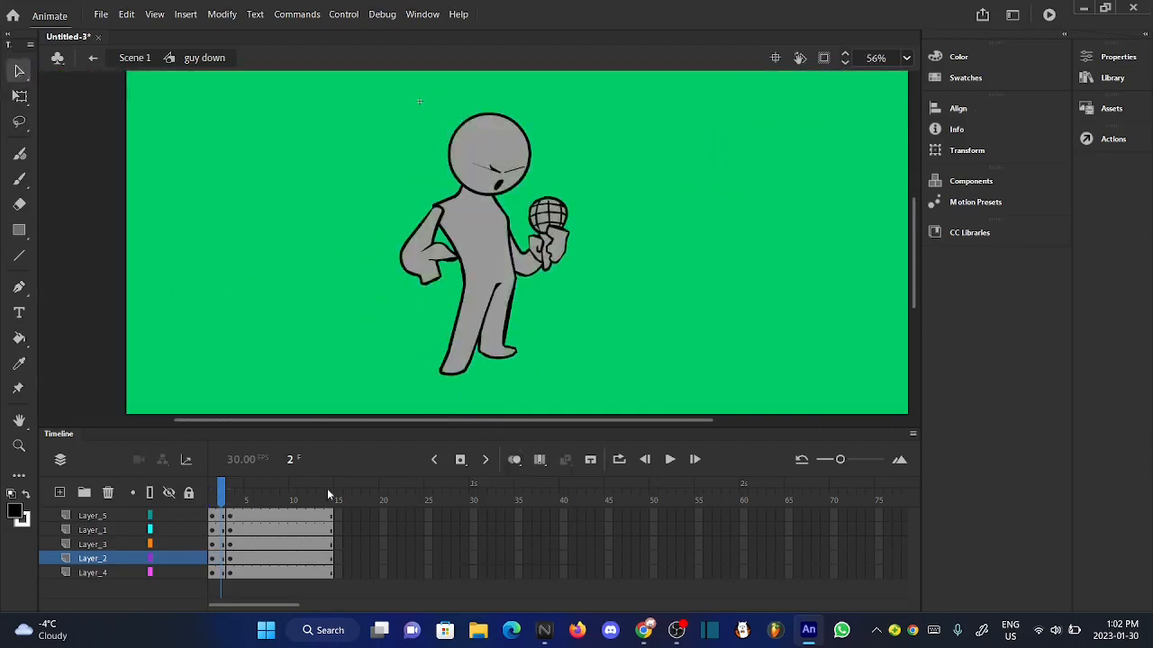
mouse_move(218, 500)
left_mouse_down()
mouse_move(240, 498)
mouse_move(222, 497)
left_mouse_up()
scroll(471, 181, "up", 8)
left_click(20, 96)
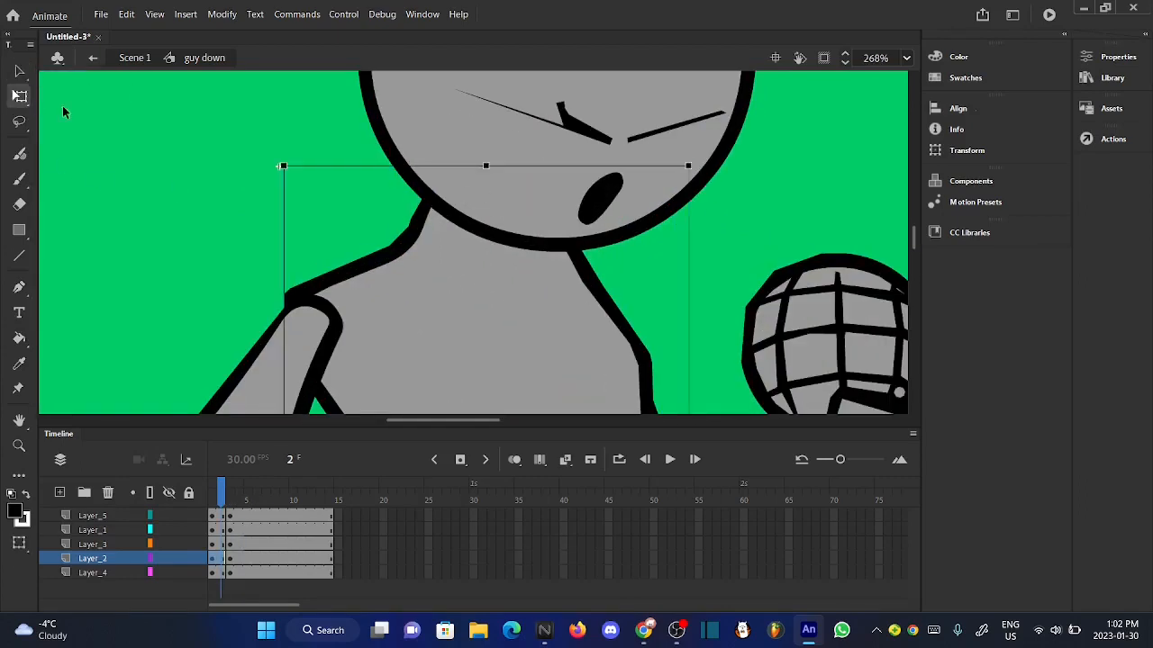
scroll(486, 168, "up", 5)
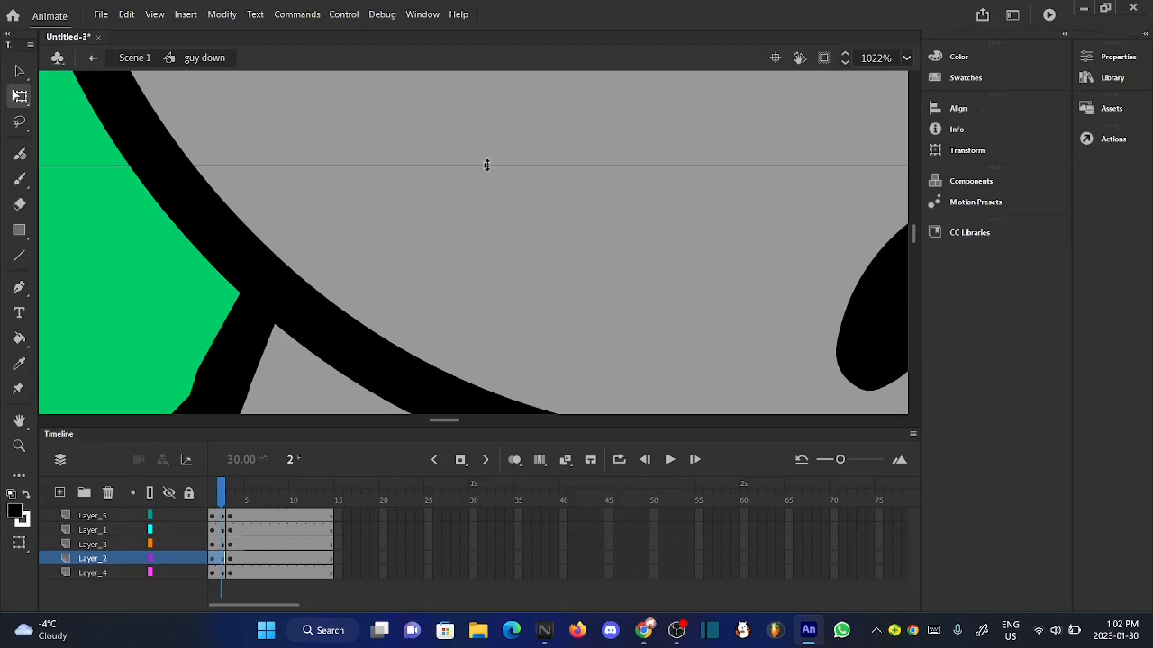
scroll(486, 165, "down", 5)
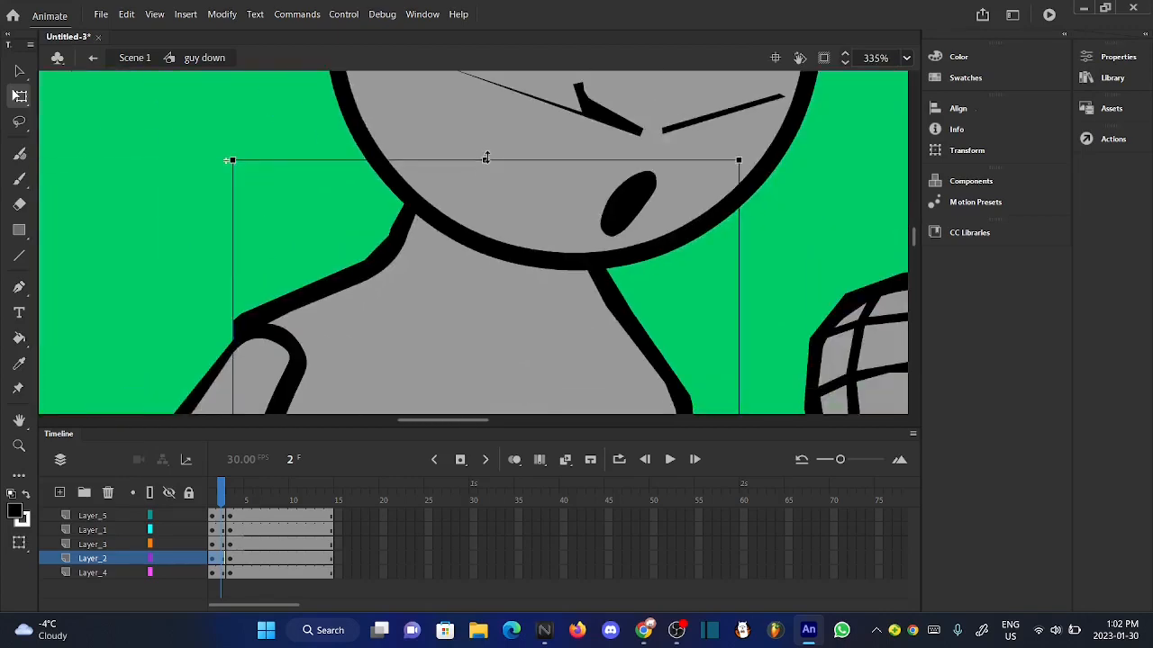
scroll(486, 158, "down", 6)
scroll(464, 359, "up", 6)
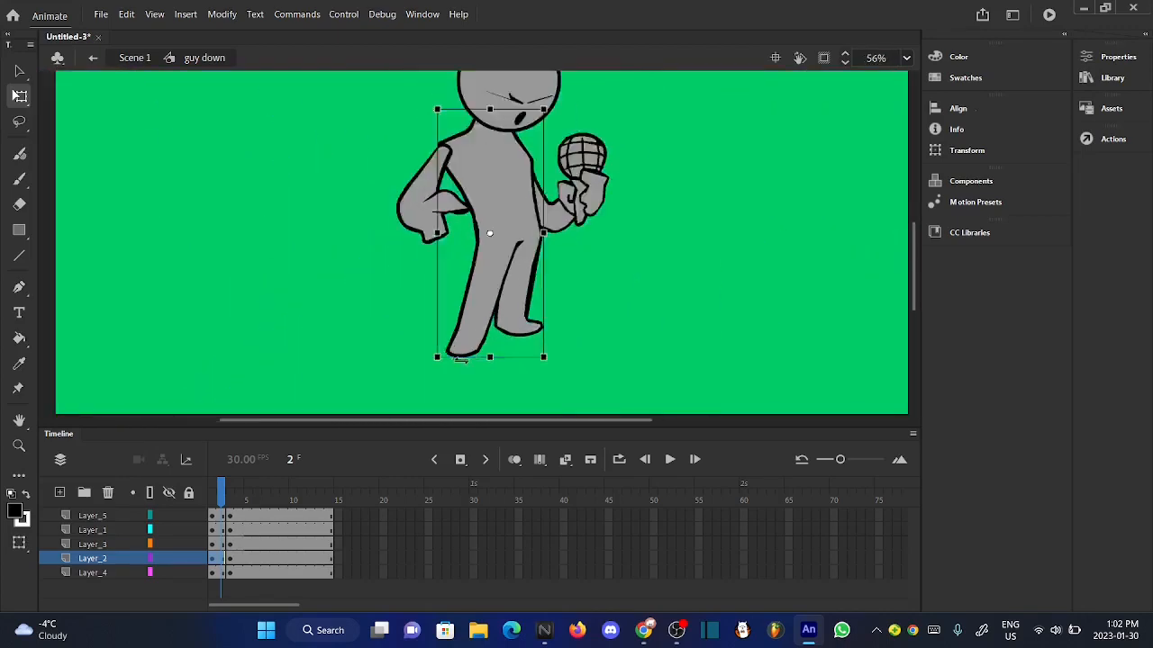
- With onion skinning on temporarily, fine-tune the body's height position so the planted foot's sole lines up with the neighbouring frames
left_click(513, 459)
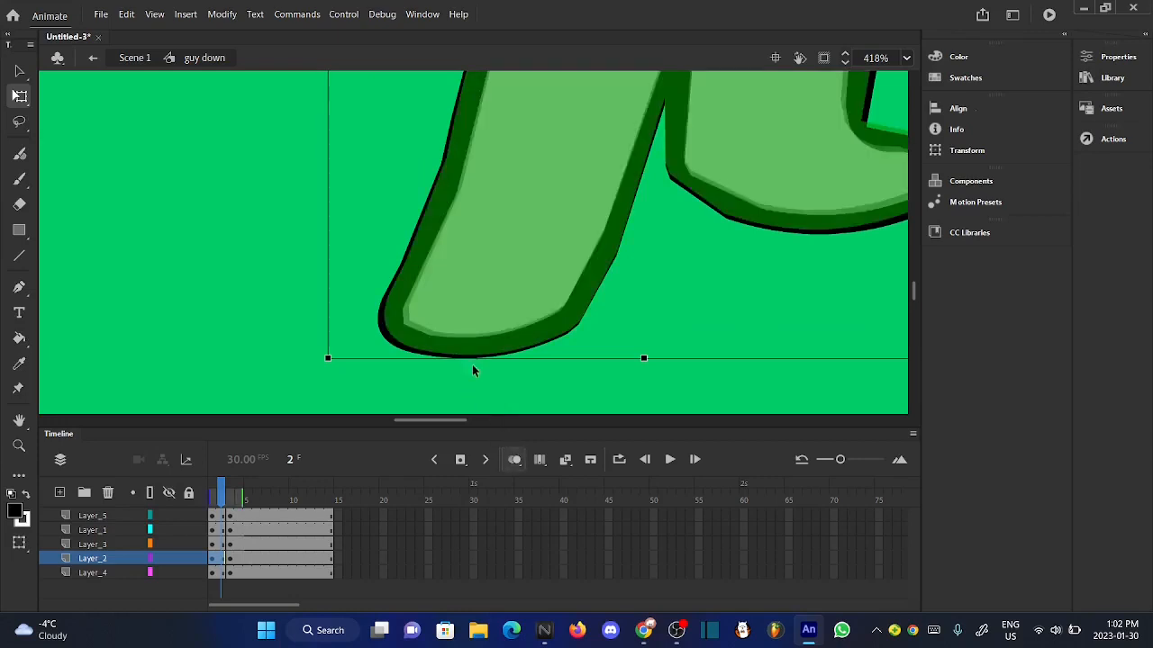
scroll(472, 371, "up", 4)
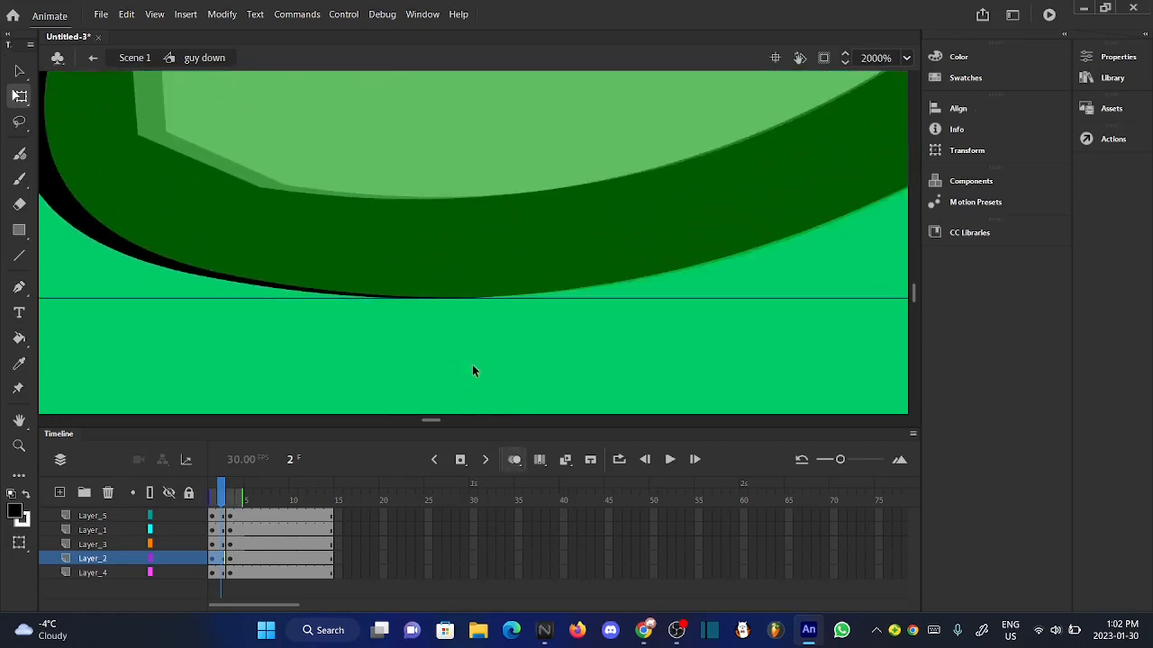
left_click_drag(434, 268, 434, 263)
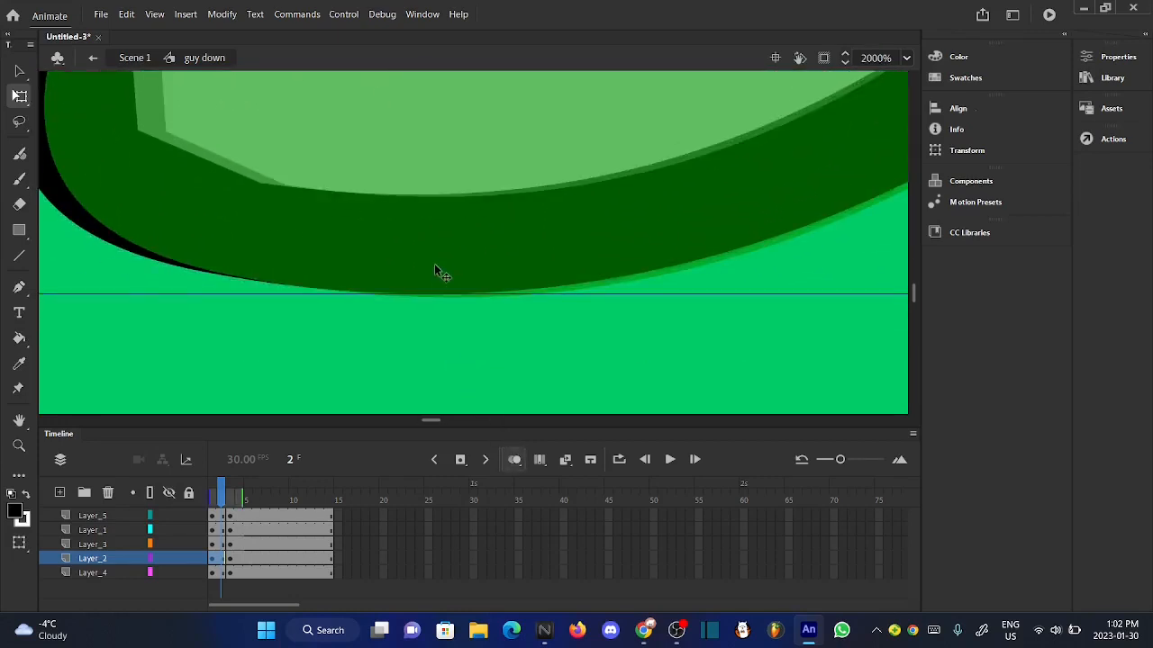
key("Down")
key("Down")
key("Down")
key("Down")
left_click(457, 362)
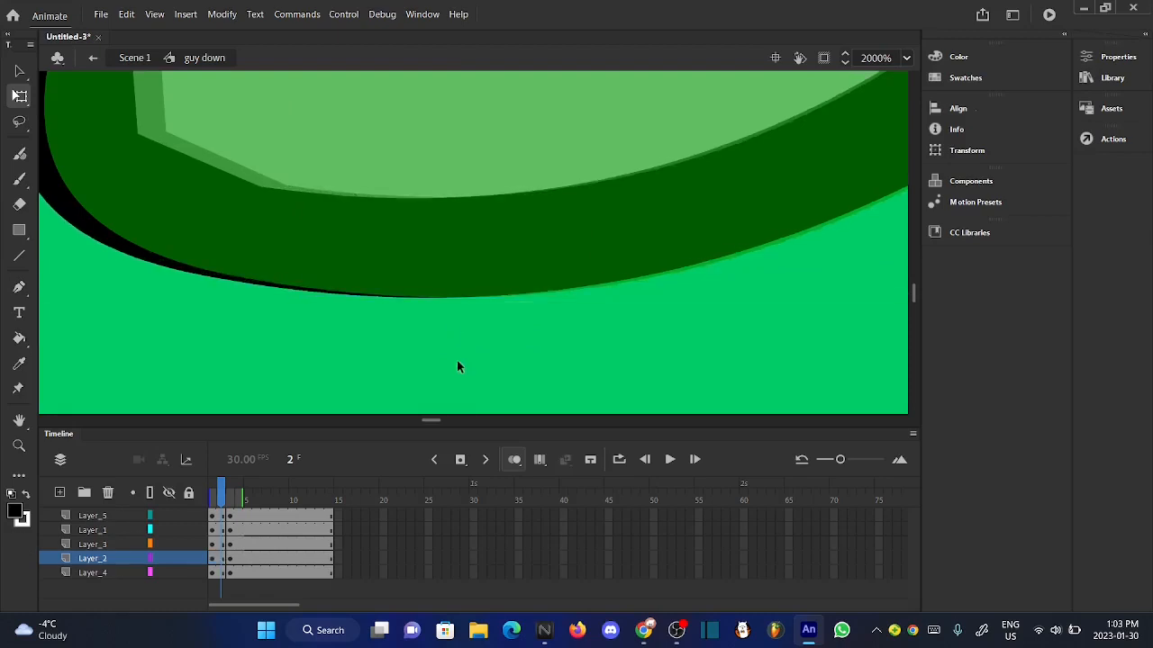
scroll(456, 362, "down", 4)
scroll(456, 366, "down", 5)
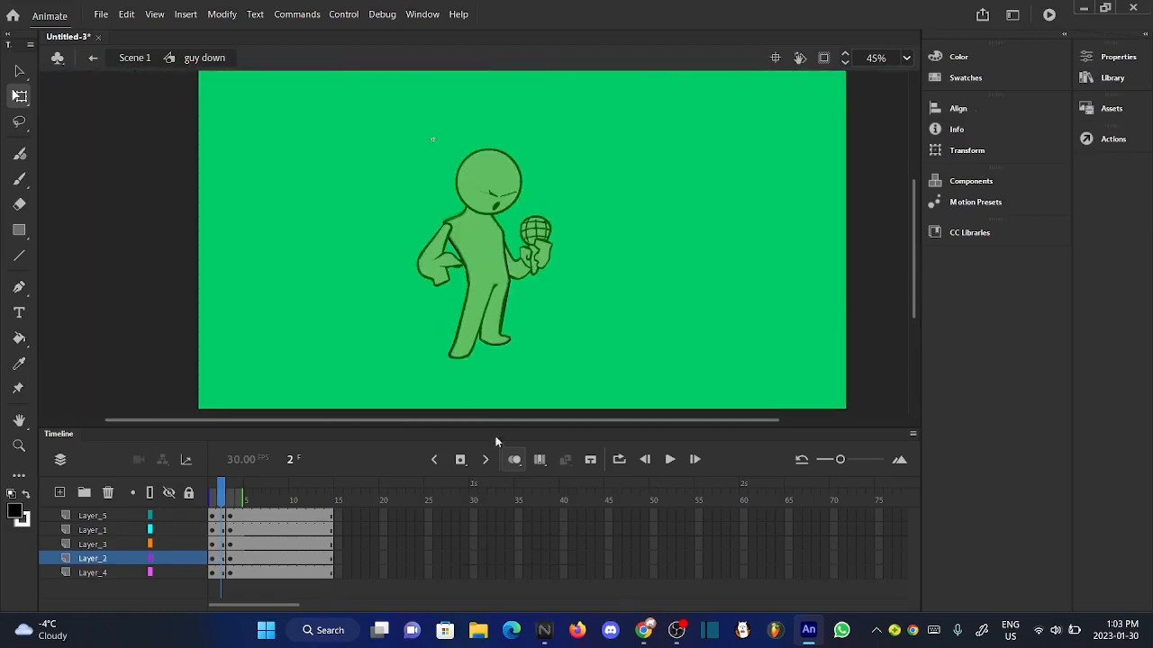
left_click(514, 460)
- Rotate the bent, hand-on-hip arm on Layer_3 slightly clockwise at frame 1 and shift it slightly outward to meet the shoulder
mouse_move(222, 497)
left_mouse_down()
mouse_move(239, 496)
mouse_move(214, 495)
left_mouse_up()
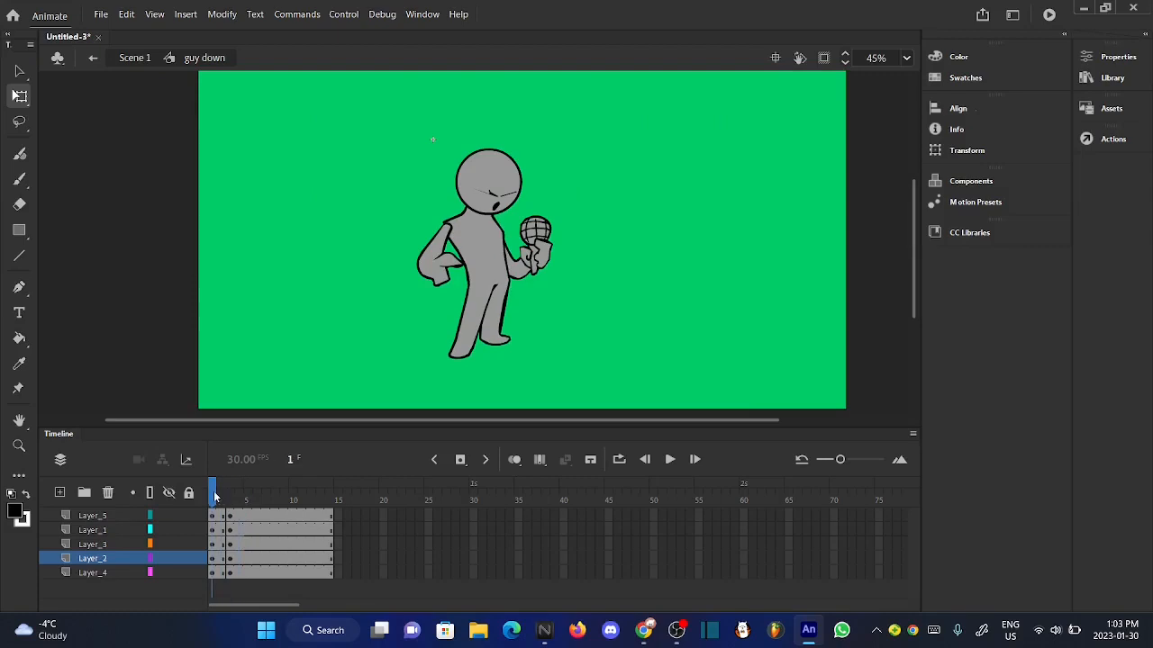
left_click(437, 257)
scroll(441, 249, "up", 5)
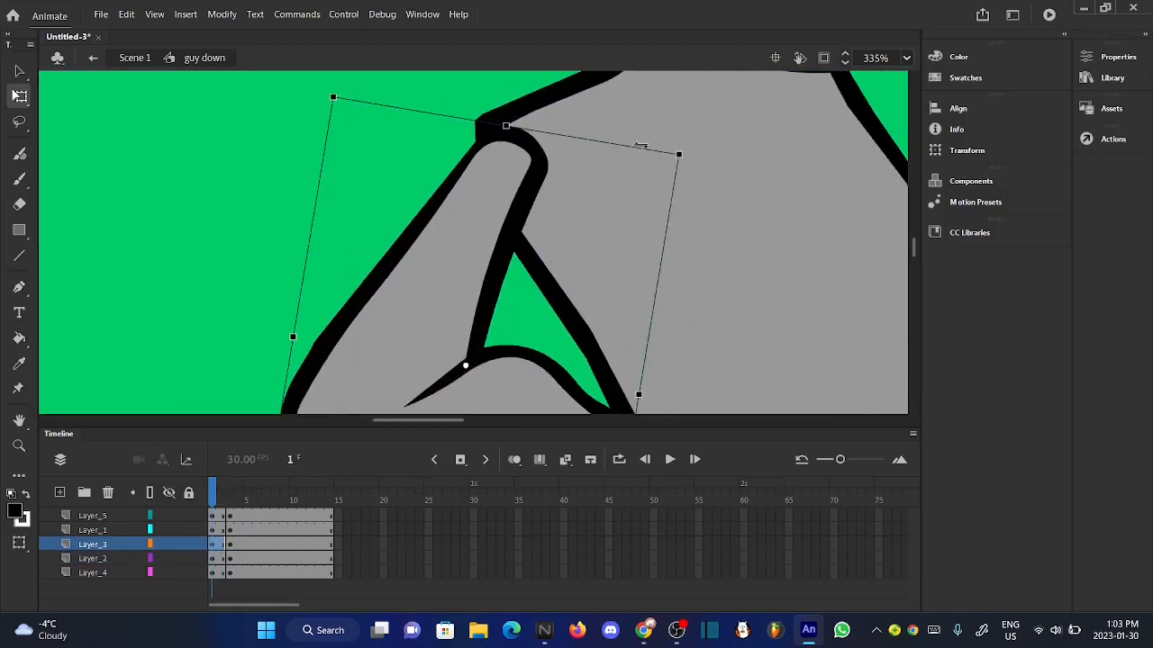
scroll(677, 159, "up", 2)
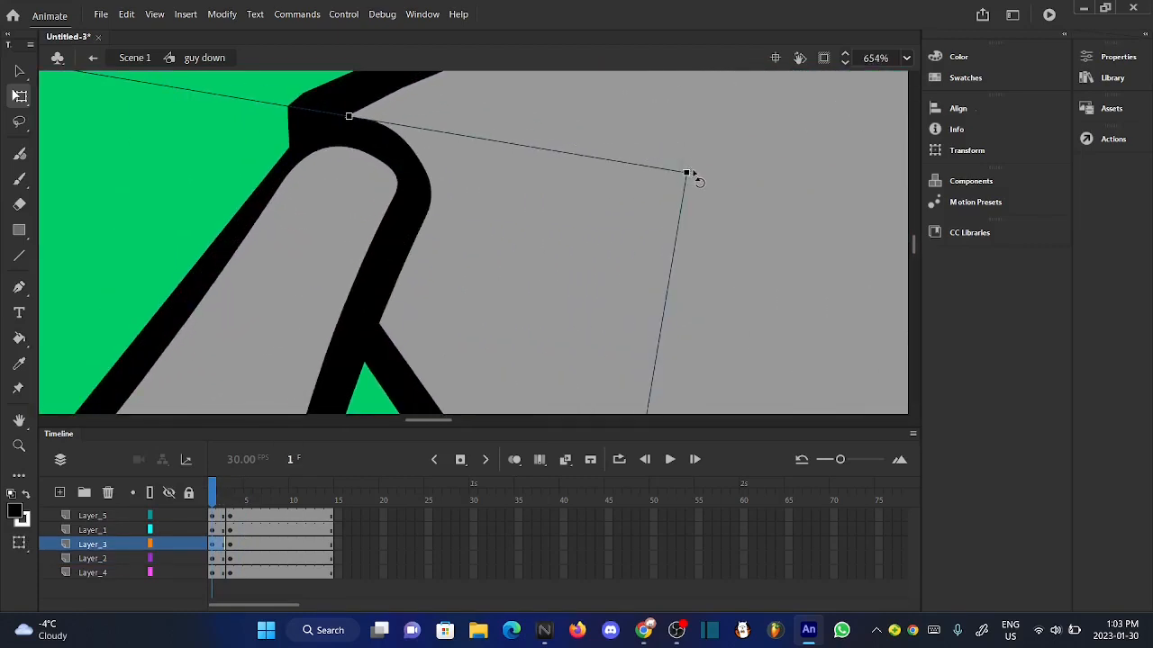
left_click_drag(693, 177, 702, 187)
scroll(355, 202, "down", 2)
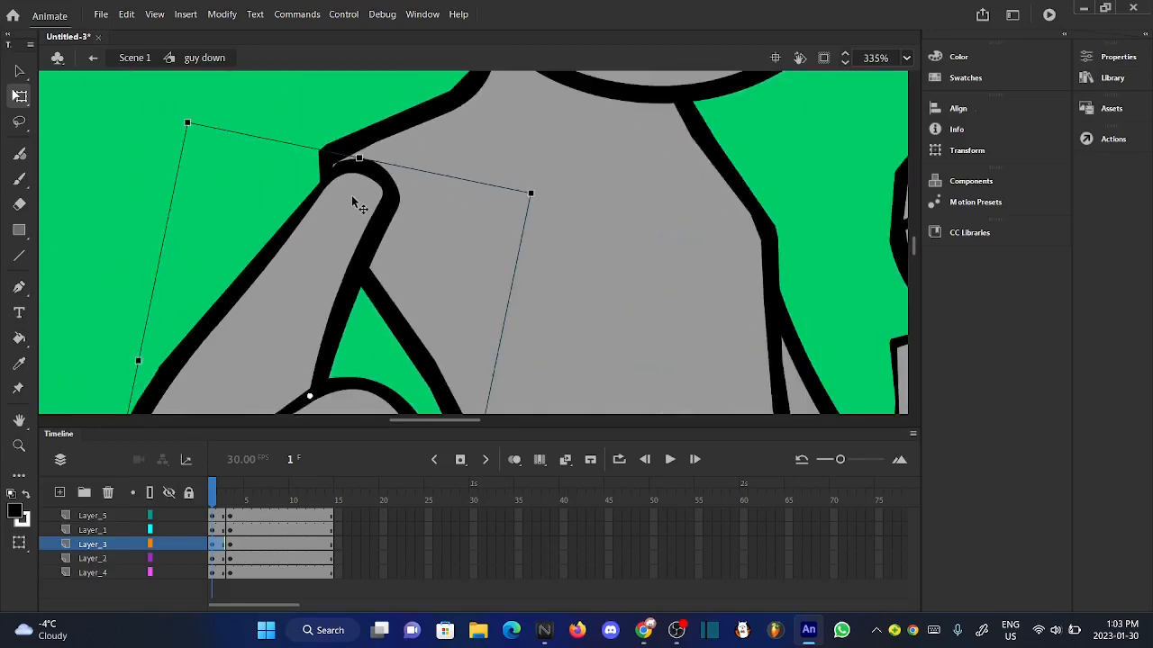
scroll(352, 194, "down", 2)
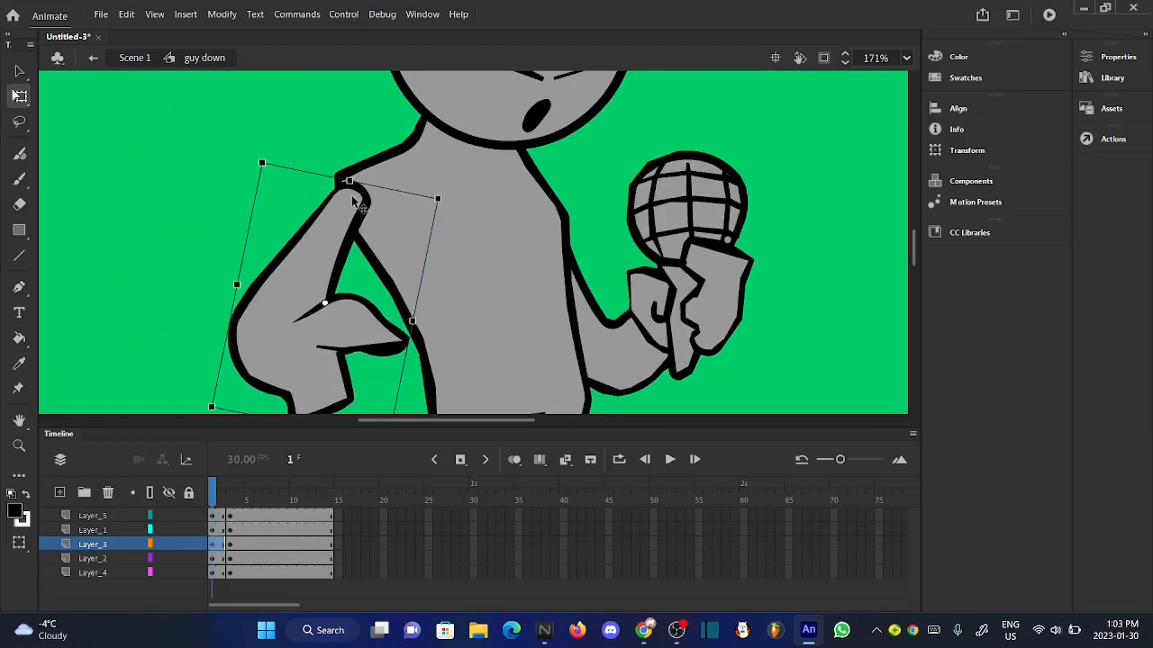
left_click(283, 265)
scroll(545, 301, "down", 2)
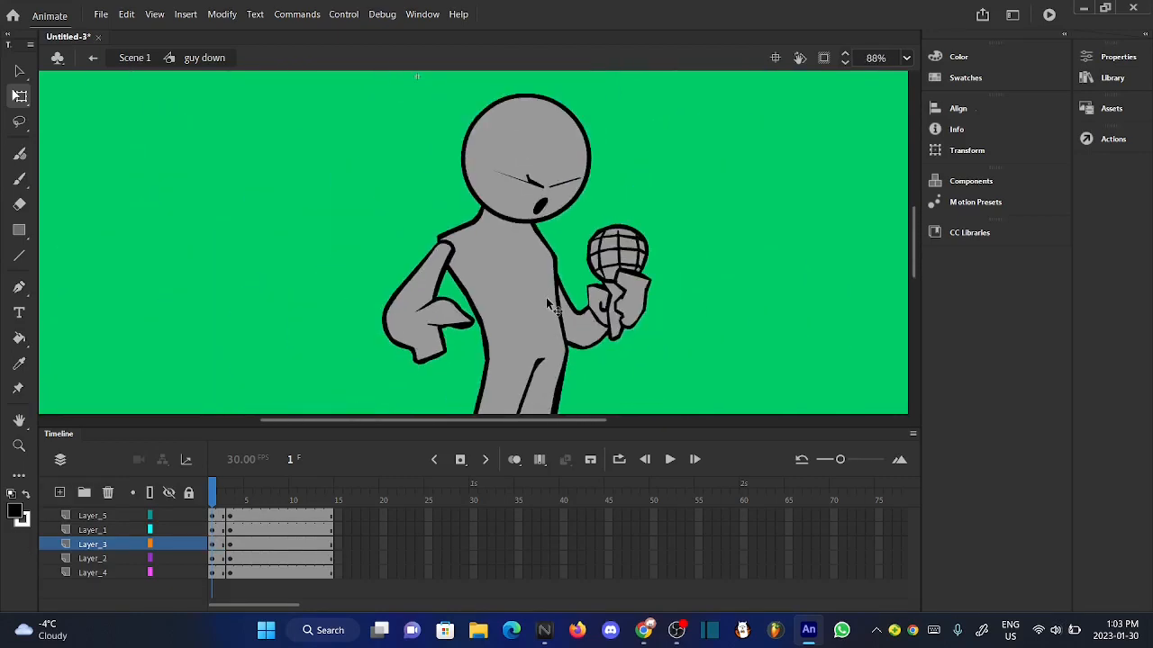
- Scrub across the opening frames to check how the bent arm on Layer_3 sits against the body
mouse_move(221, 498)
left_mouse_down()
mouse_move(250, 498)
mouse_move(216, 498)
left_mouse_up()
left_click(438, 333)
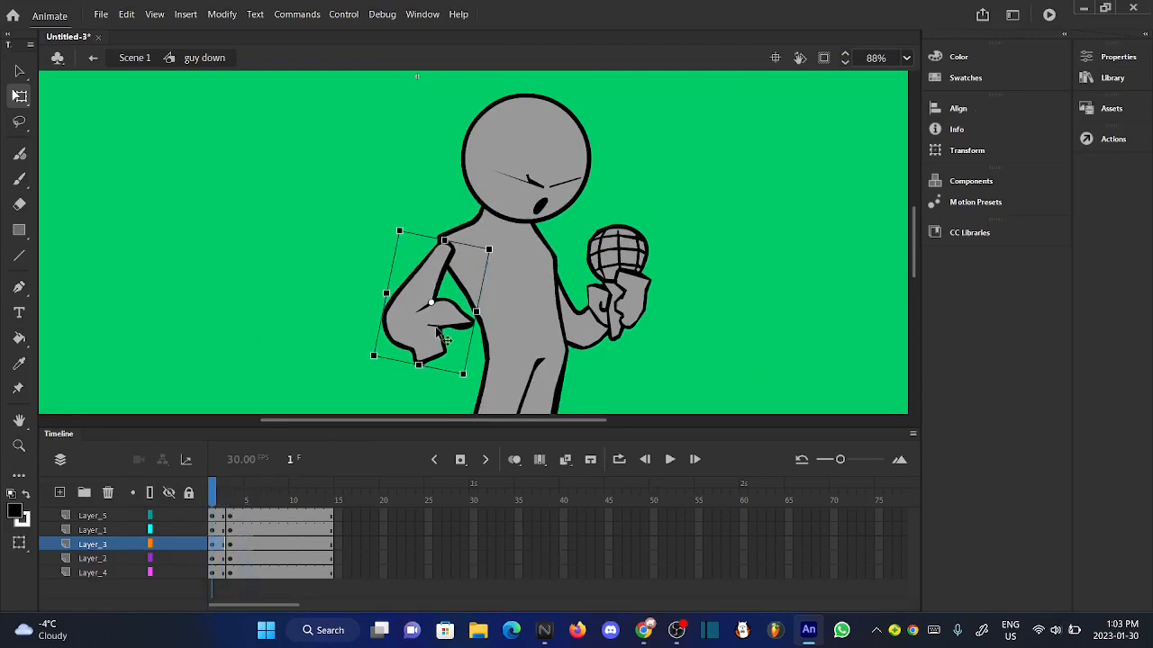
left_click(292, 328)
mouse_move(214, 498)
left_mouse_down()
mouse_move(230, 498)
mouse_move(210, 498)
left_mouse_up()
left_click(440, 329)
left_click(275, 333)
left_click_drag(215, 490, 222, 496)
- Rotate the microphone arm on Layer_4 slightly counterclockwise at frame 2 of "guy down"
left_click(634, 317)
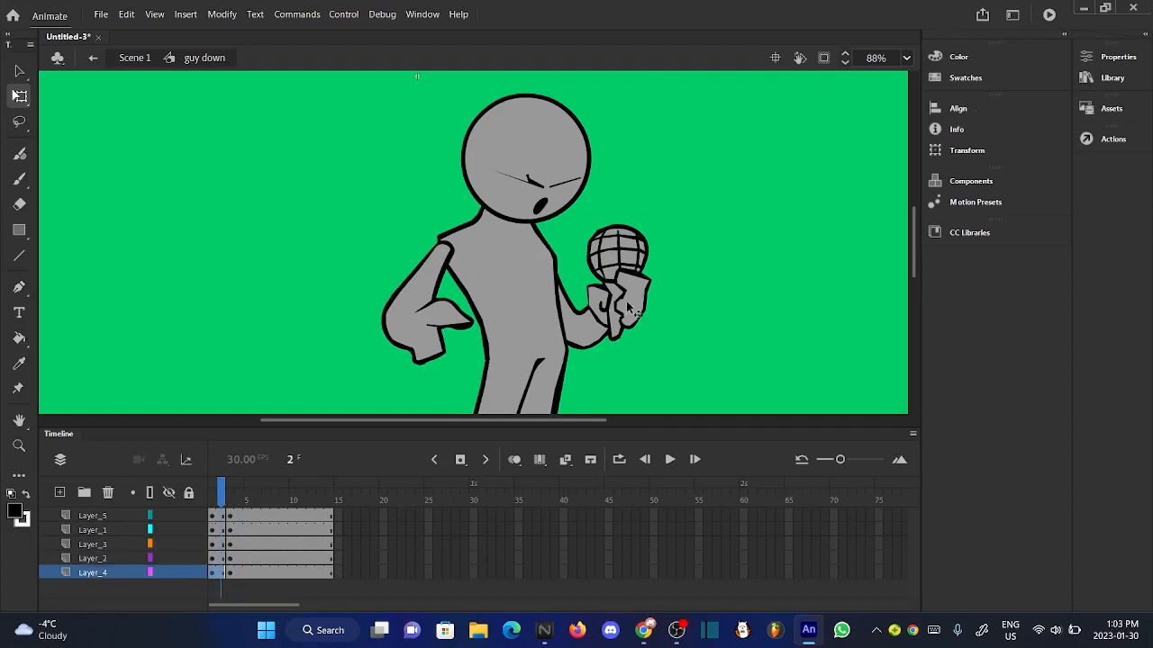
scroll(649, 252, "up", 3)
scroll(667, 133, "up", 3)
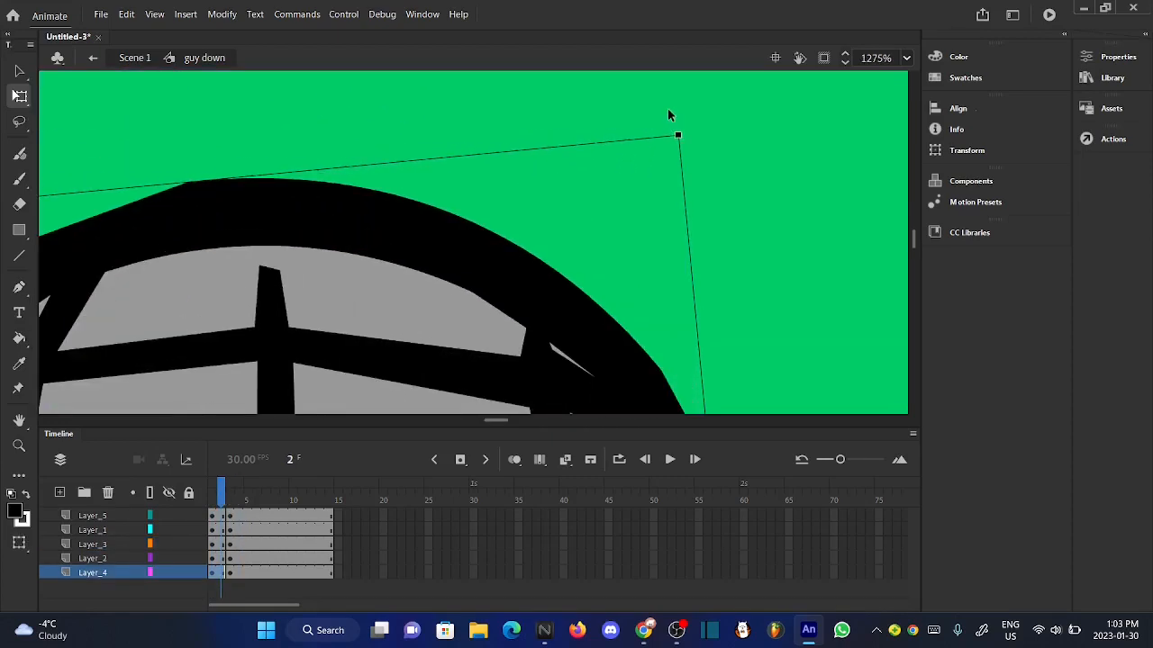
scroll(668, 113, "up", 2)
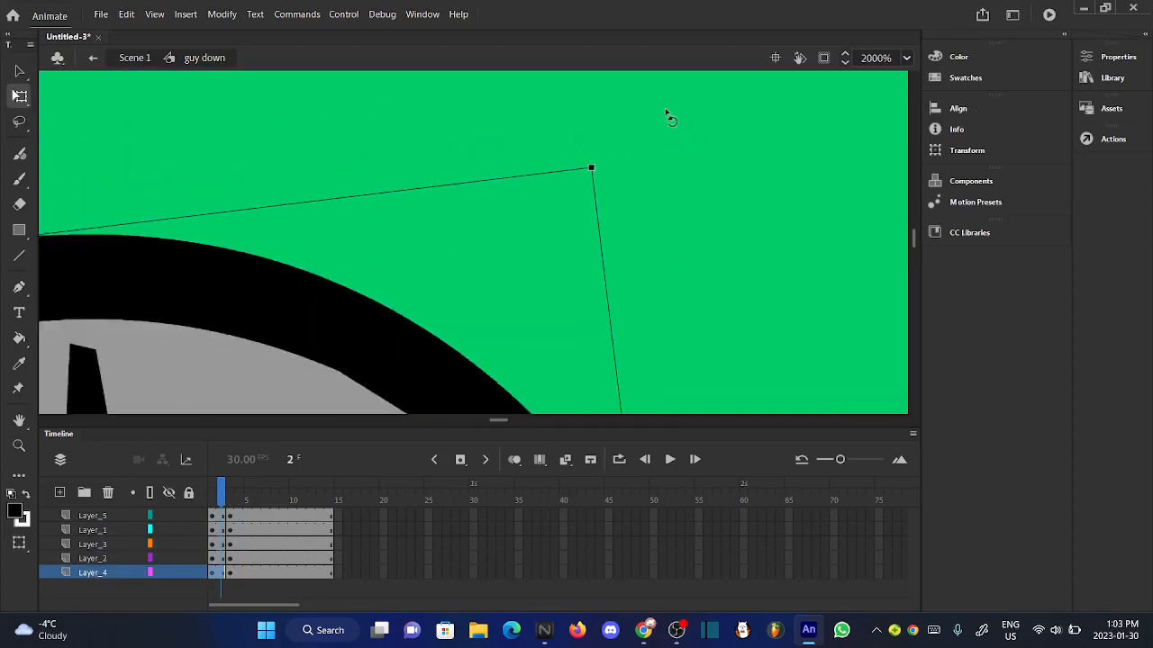
scroll(666, 110, "down", 10)
scroll(665, 108, "down", 1)
scroll(506, 306, "up", 1)
scroll(509, 309, "down", 4)
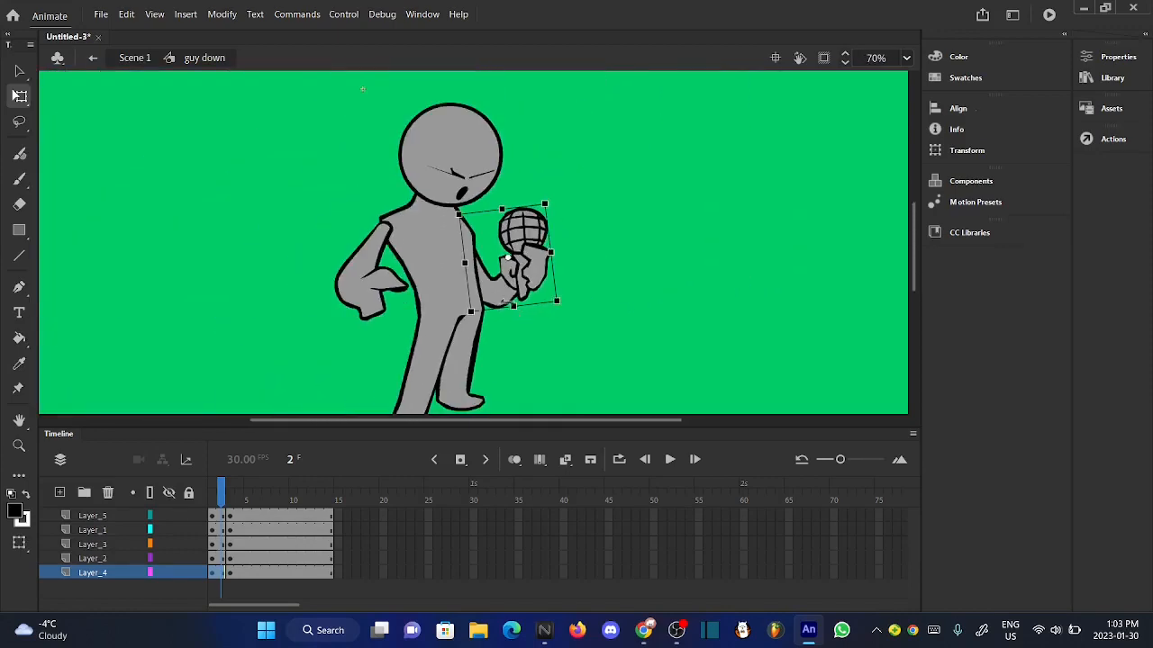
- Nudge the frame 2 microphone arm up and slightly toward the body, and compare it with the adjacent frames
scroll(481, 248, "up", 3)
key("Up")
key("Up")
key("Up")
key("Up")
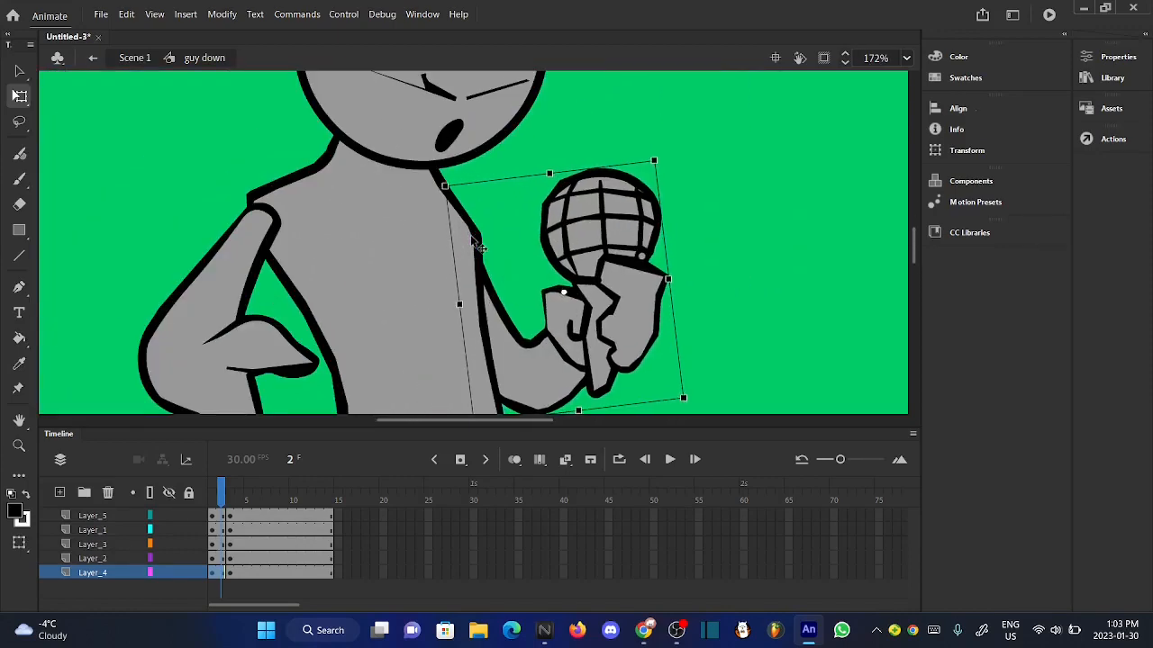
left_click(689, 297)
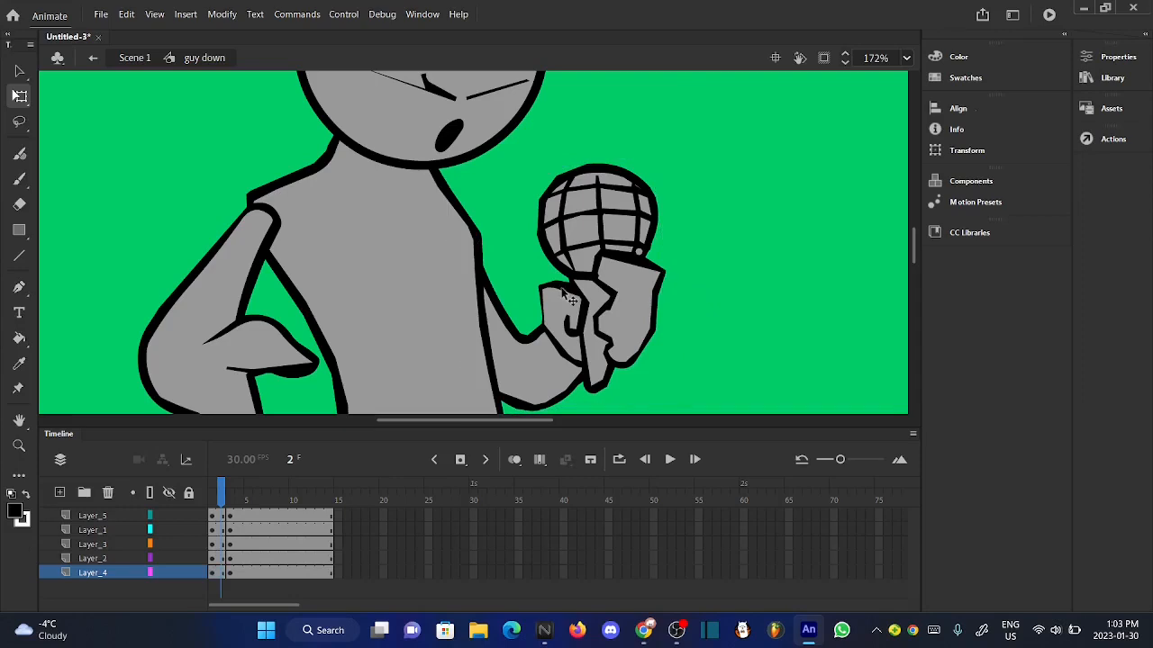
scroll(563, 297, "down", 3)
mouse_move(218, 494)
left_mouse_down()
mouse_move(242, 510)
mouse_move(223, 509)
left_mouse_up()
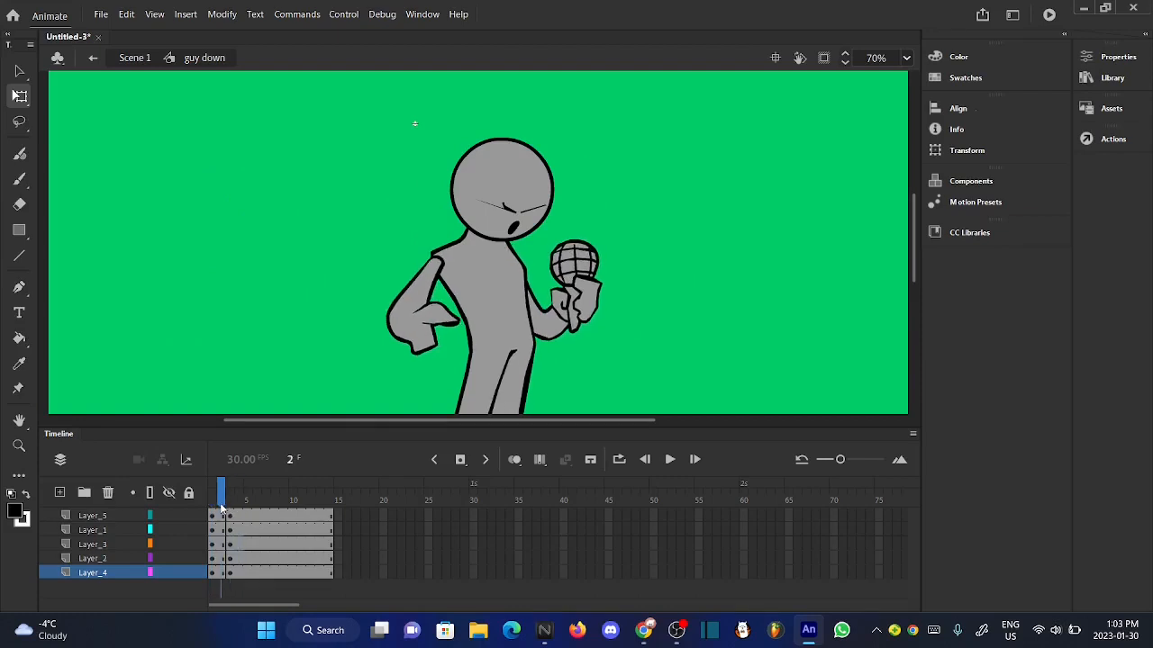
left_click(569, 339)
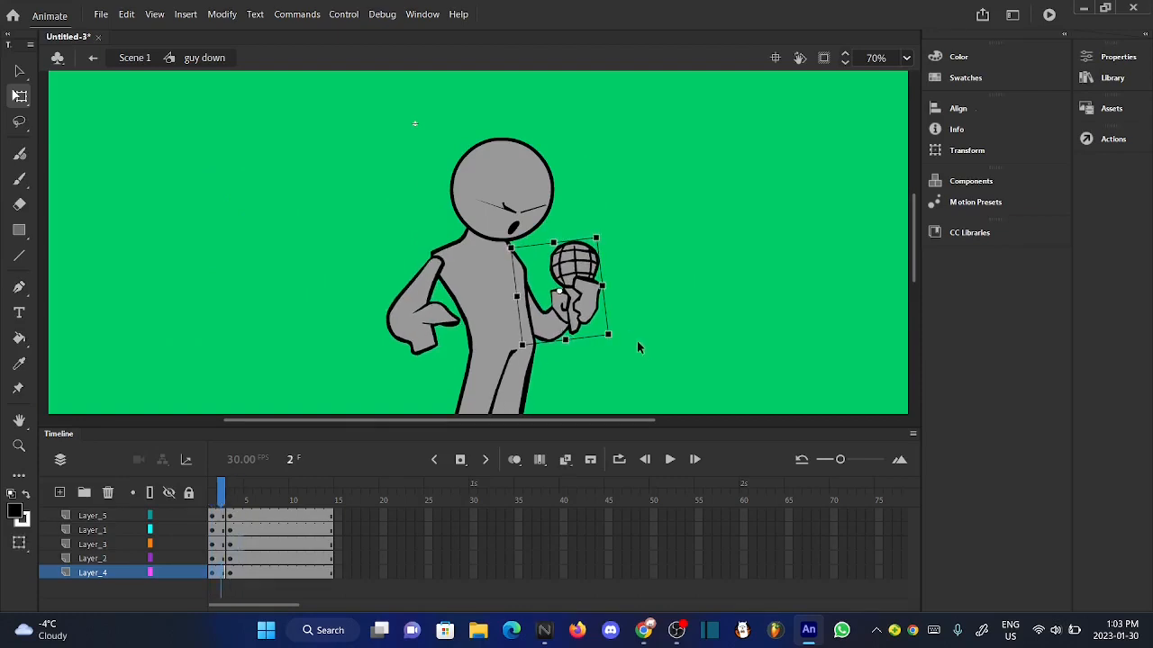
left_click(621, 369)
- Nudge the microphone arm on Layer_4 a few steps further up and slightly left at frame 1
mouse_move(220, 498)
left_mouse_down()
mouse_move(236, 500)
mouse_move(213, 501)
left_mouse_up()
left_click(551, 324)
key("Up")
key("Up")
key("Up")
key("Up")
key("Up")
key("Up")
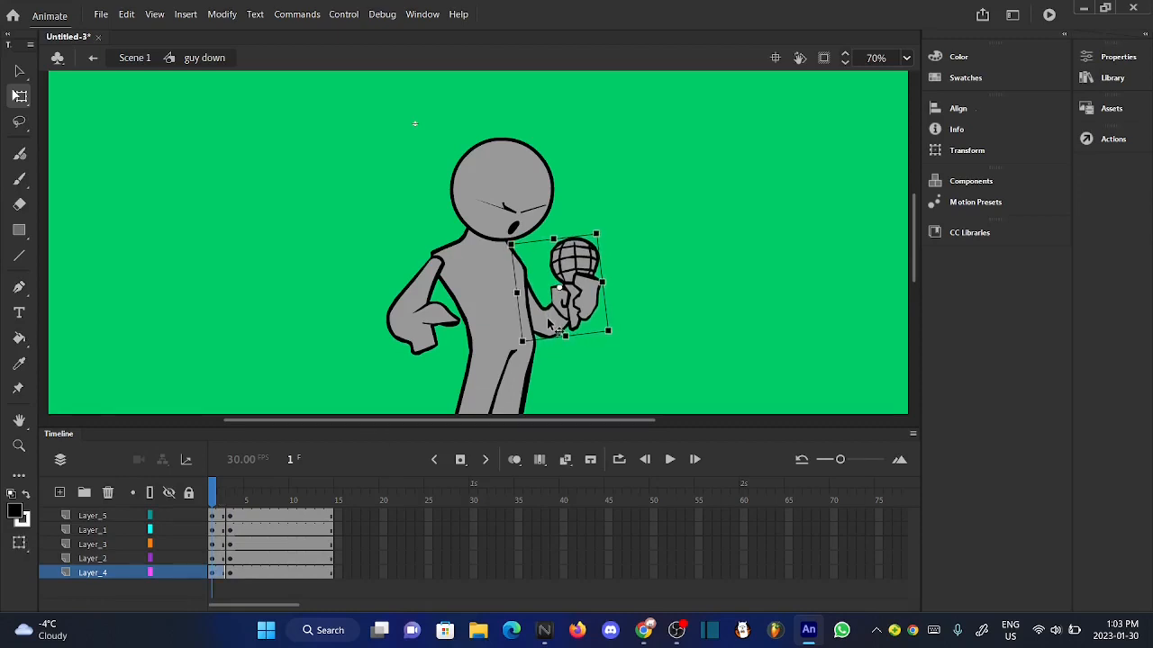
key("Left")
key("Left")
left_click(618, 365)
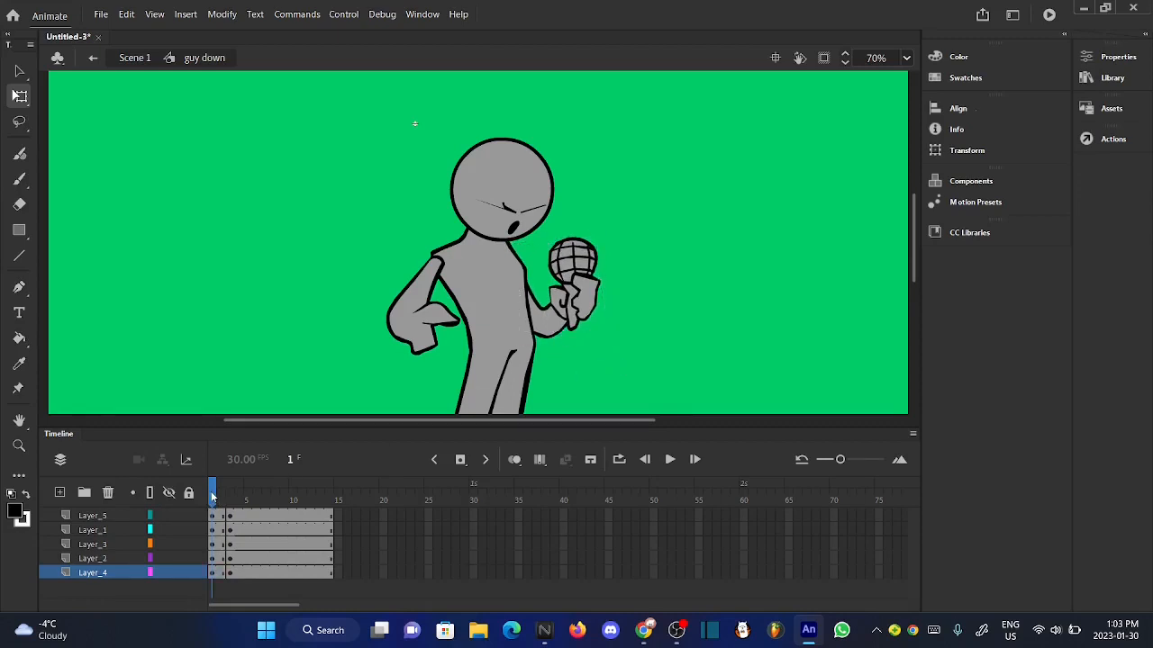
- Fine-tune the microphone arm at frame 2 by nudging it slightly right and down
left_click_drag(213, 498, 225, 498)
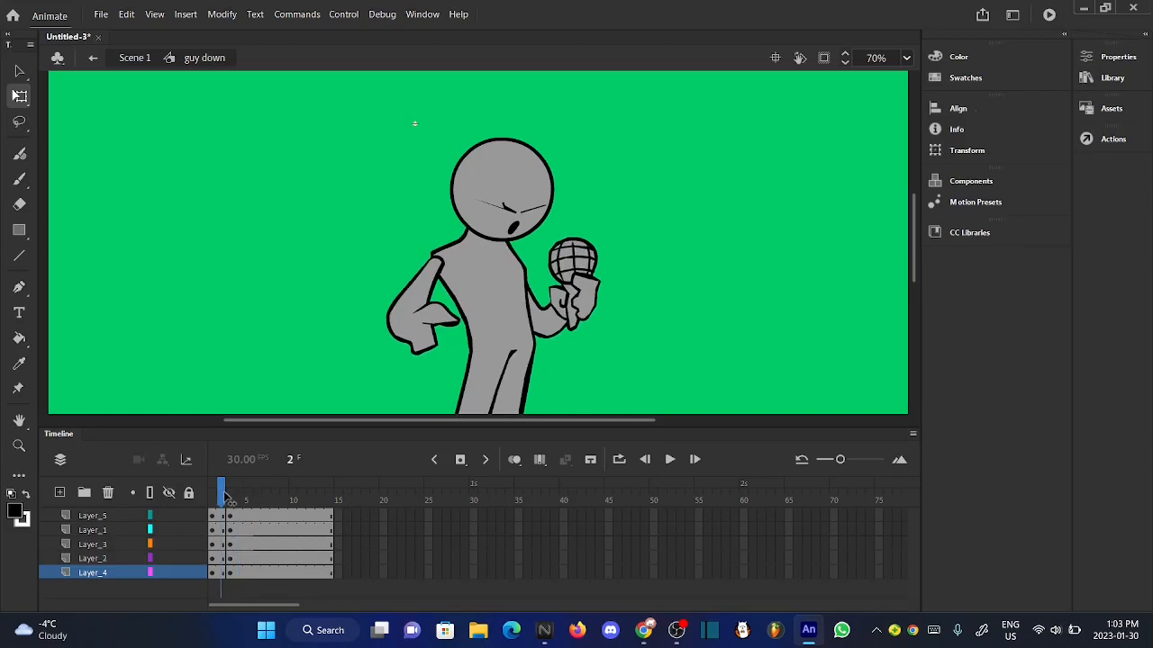
left_click(559, 340)
key("Right")
key("Right")
key("Right")
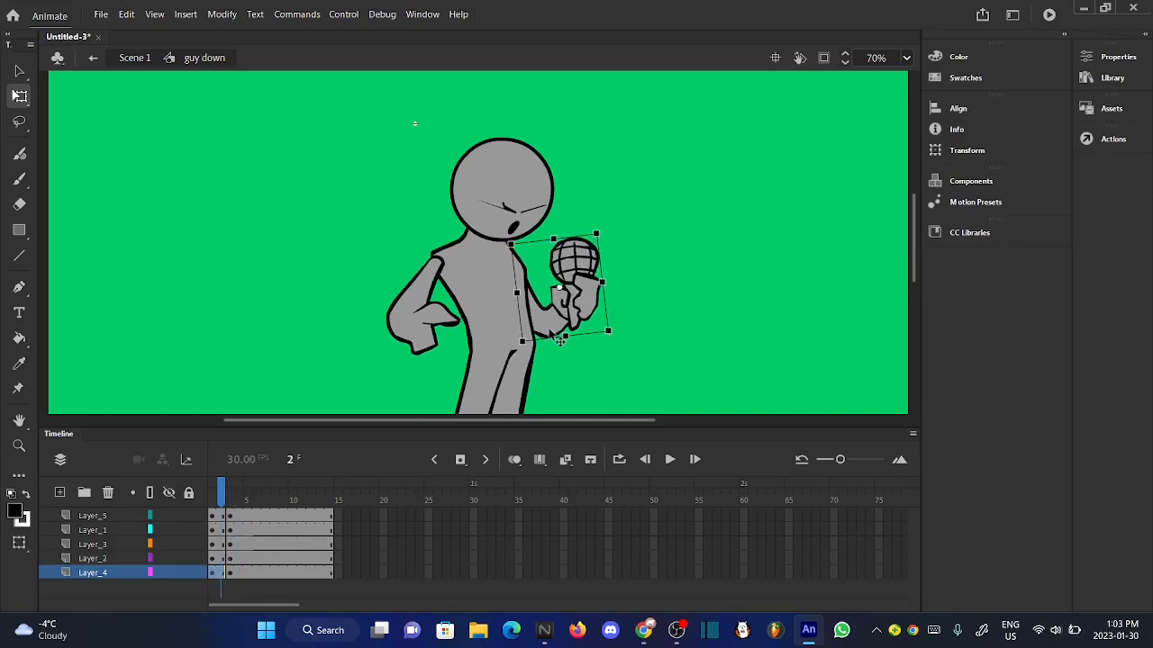
key("Down")
key("Down")
left_click(612, 365)
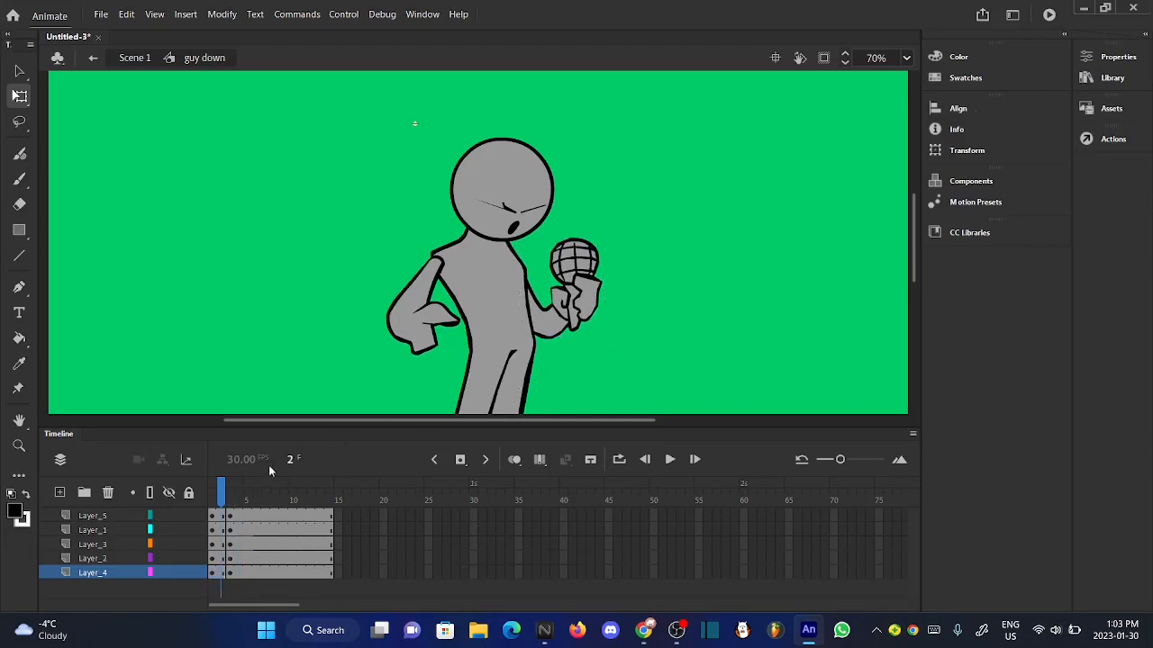
- Select the head and face together at frame 1 and rotate them slightly clockwise
mouse_move(221, 501)
left_mouse_down()
mouse_move(239, 501)
mouse_move(215, 501)
left_mouse_up()
left_click(528, 184)
scroll(527, 184, "up", 2)
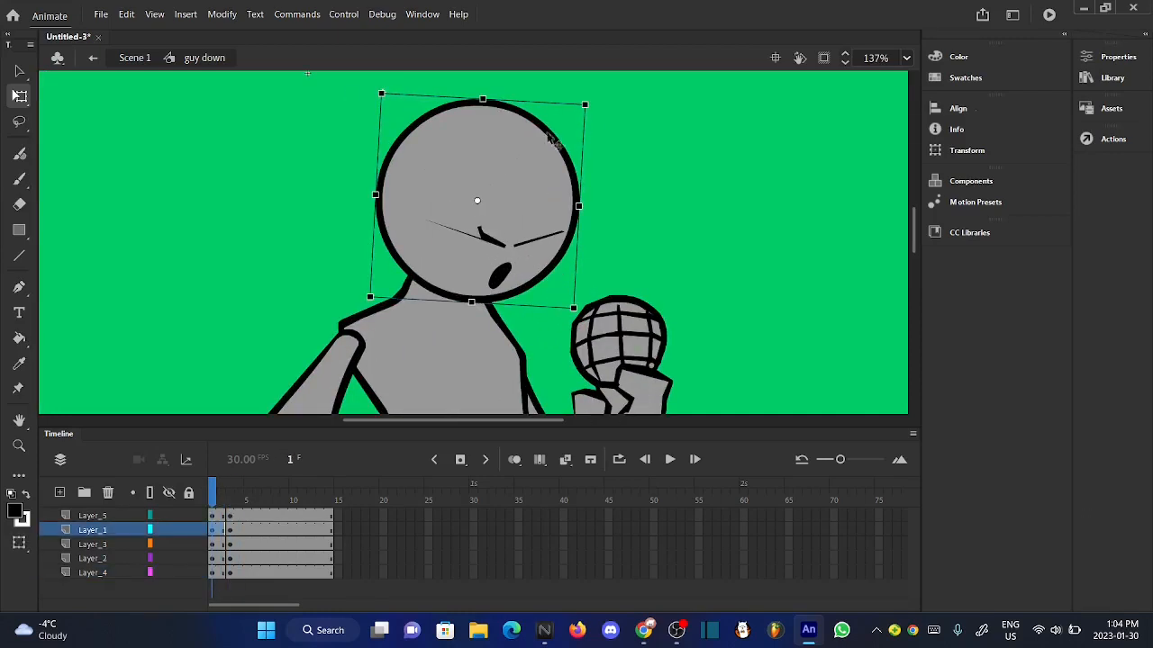
left_click_drag(318, 141, 576, 247)
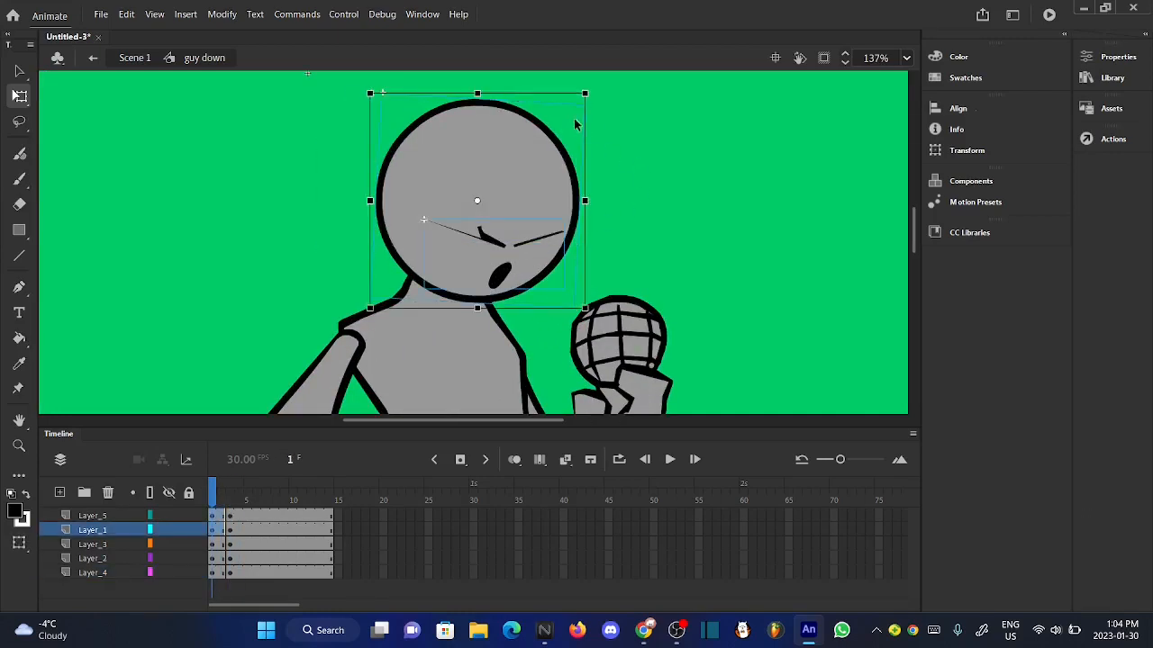
scroll(597, 90, "up", 5)
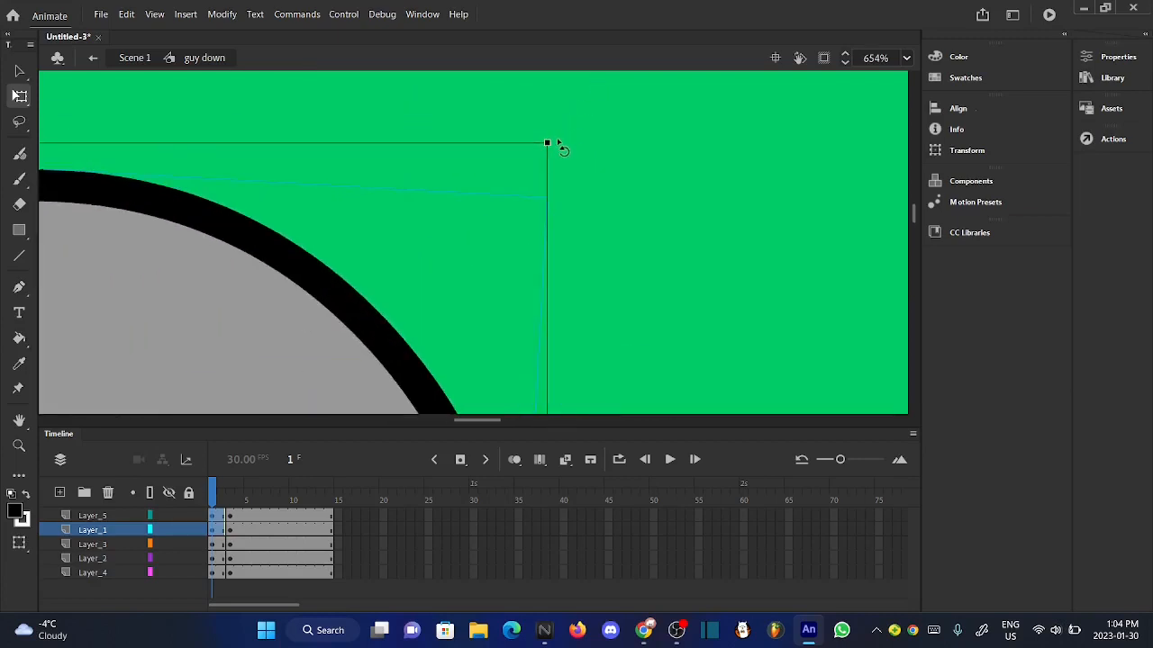
left_click_drag(558, 144, 564, 159)
scroll(565, 158, "down", 3)
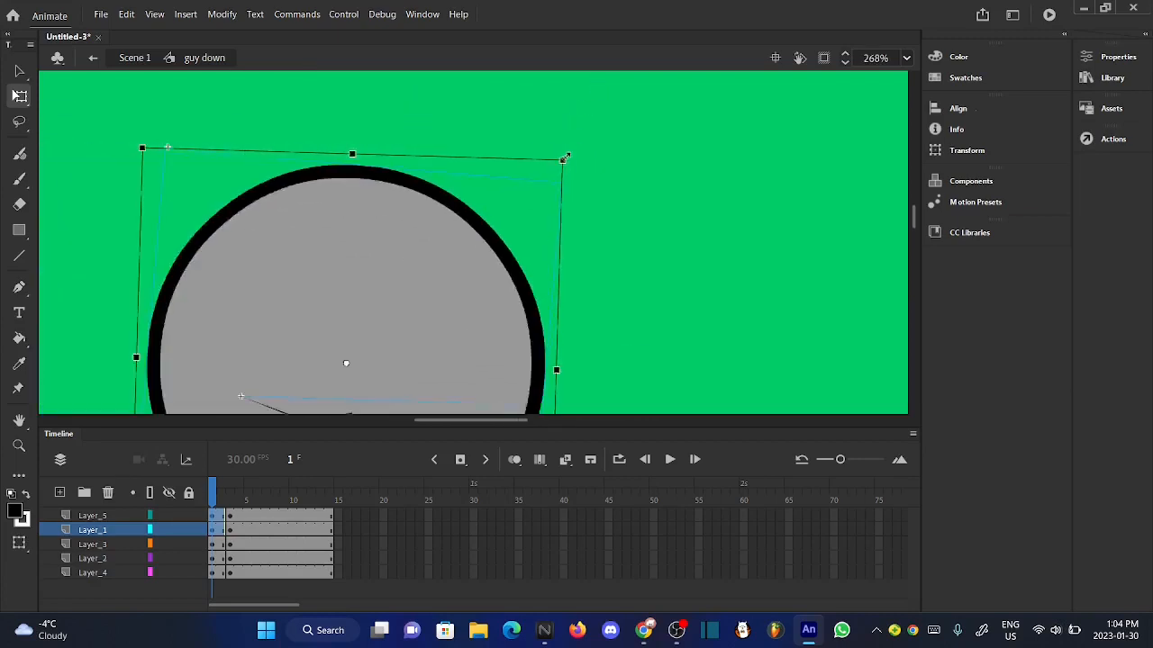
scroll(566, 157, "down", 3)
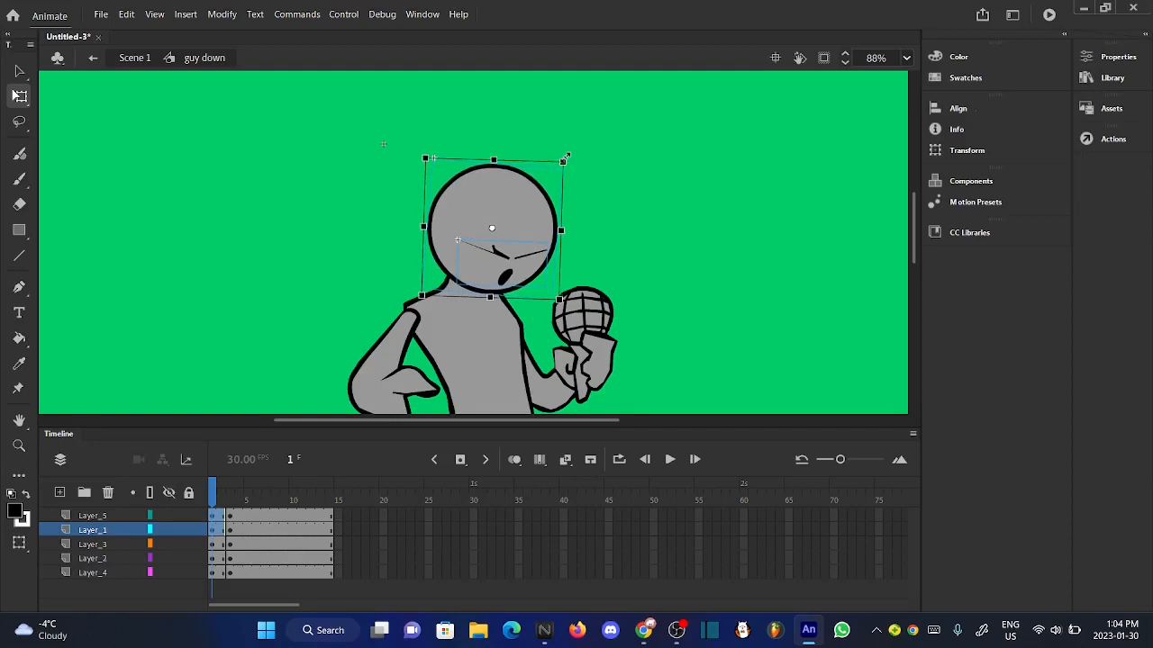
- Shift the selected head and face very slightly right at frame 1, and scrub the opening frames to compare
left_click_drag(566, 157, 567, 157)
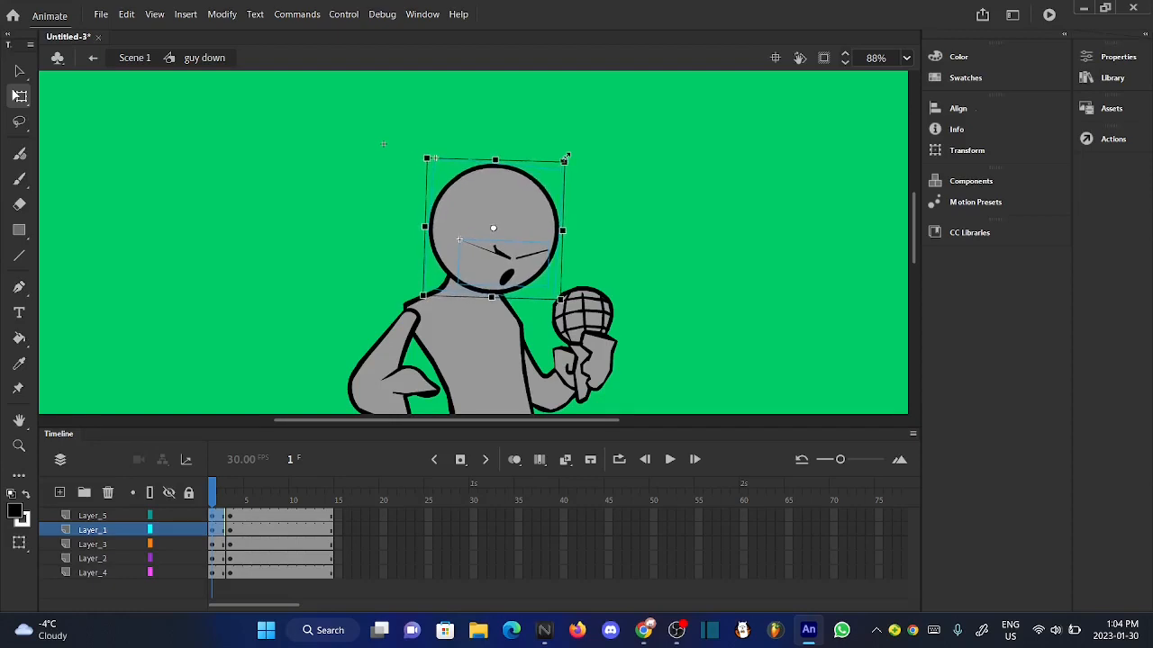
left_click(680, 239)
left_click_drag(226, 503, 183, 495)
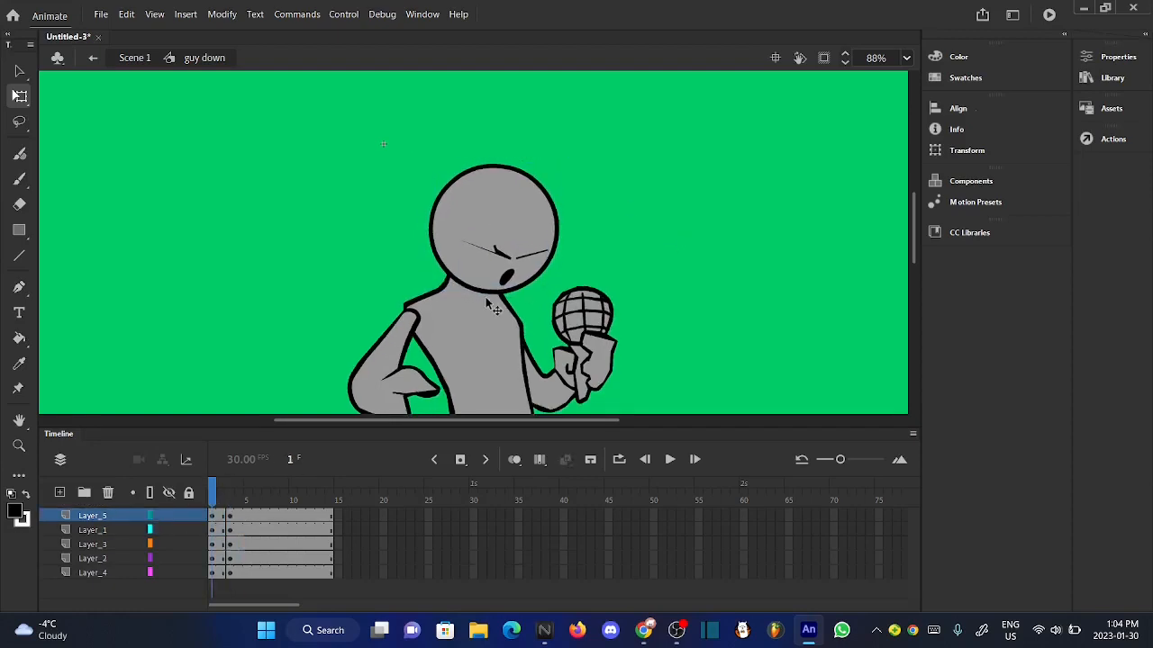
- Inspect the whole character at frame 1 and play the "guy down" animation to check the opening motion
scroll(488, 304, "down", 2)
scroll(553, 371, "up", 1)
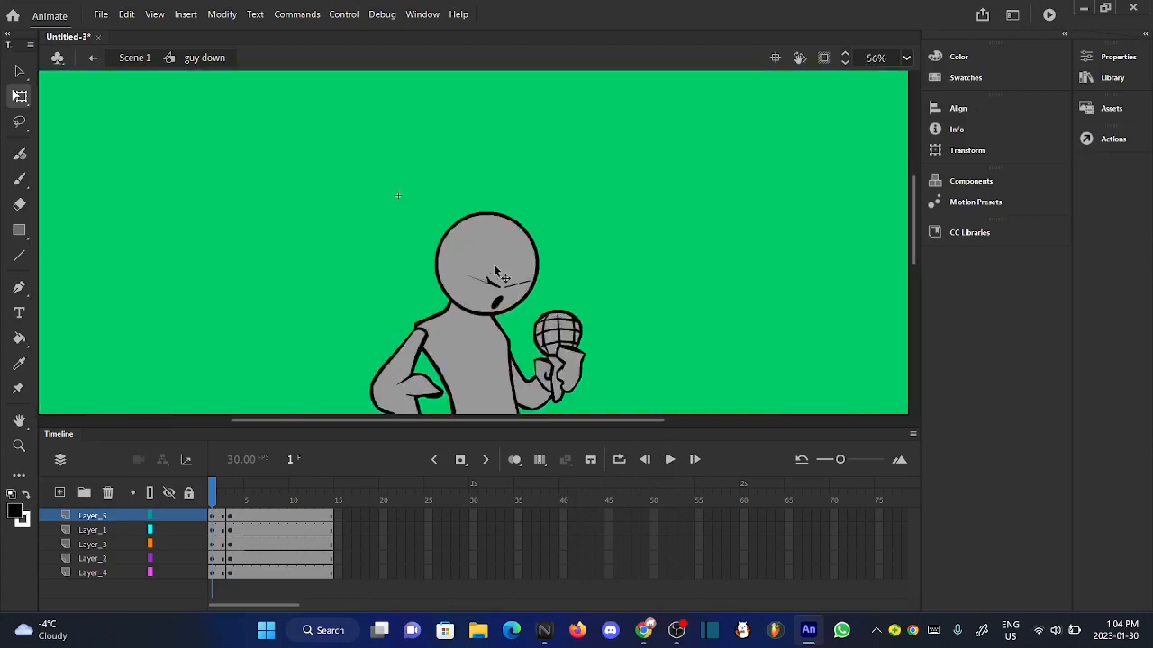
scroll(489, 347, "down", 2)
scroll(452, 356, "up", 3)
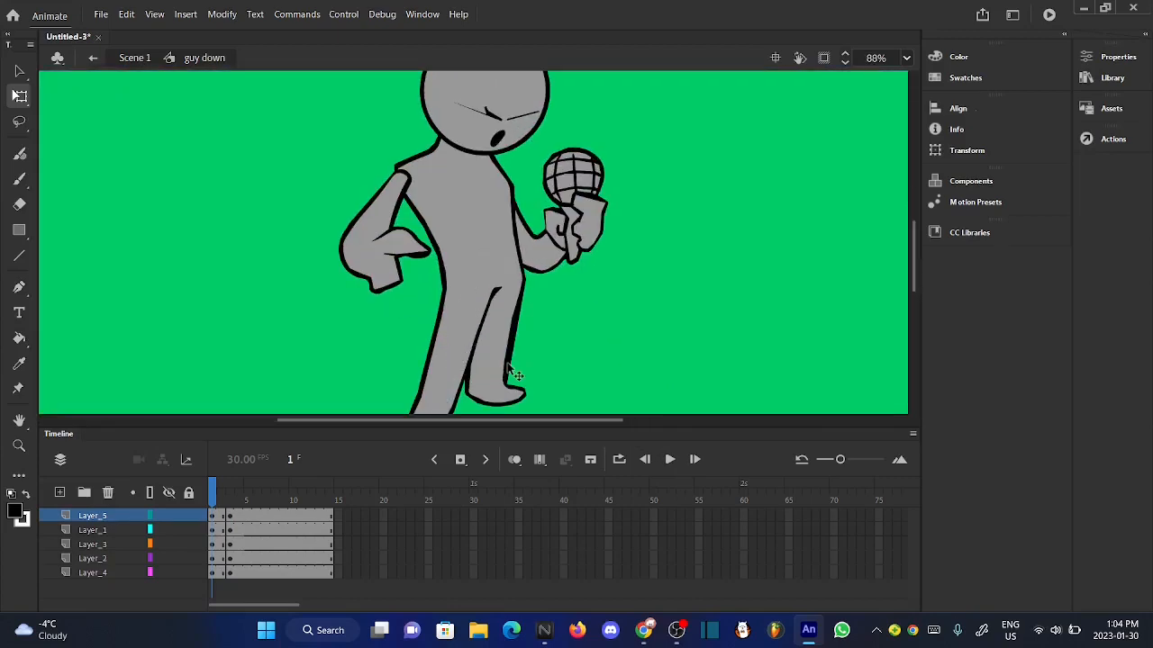
scroll(509, 369, "down", 1)
scroll(498, 287, "up", 2)
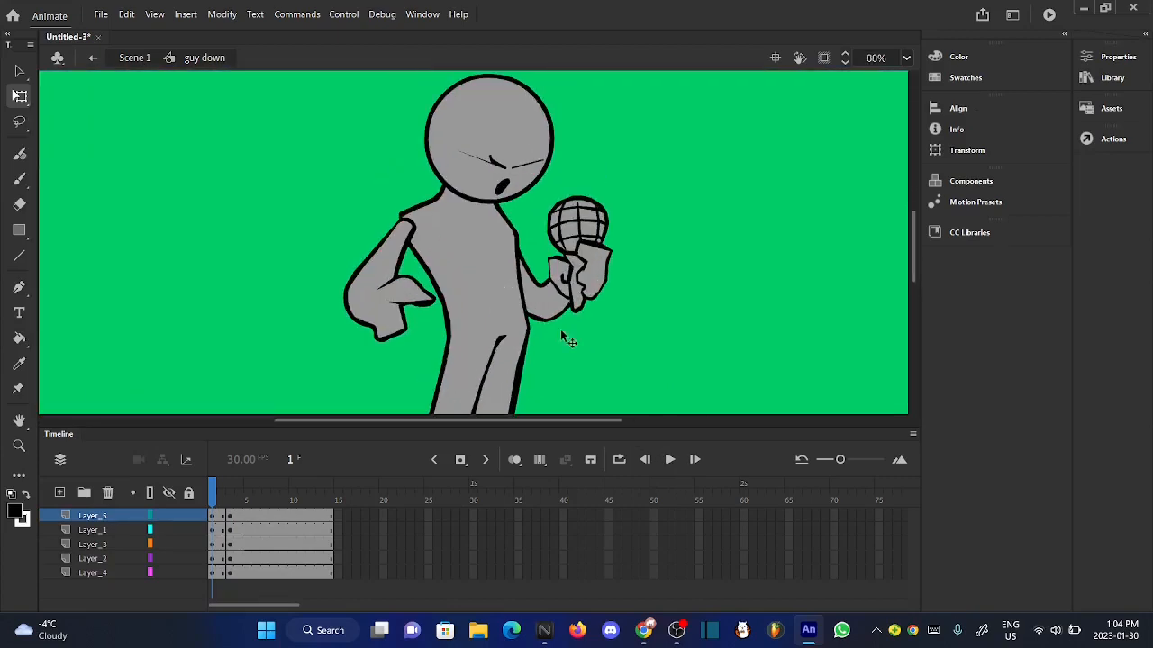
left_click(670, 459)
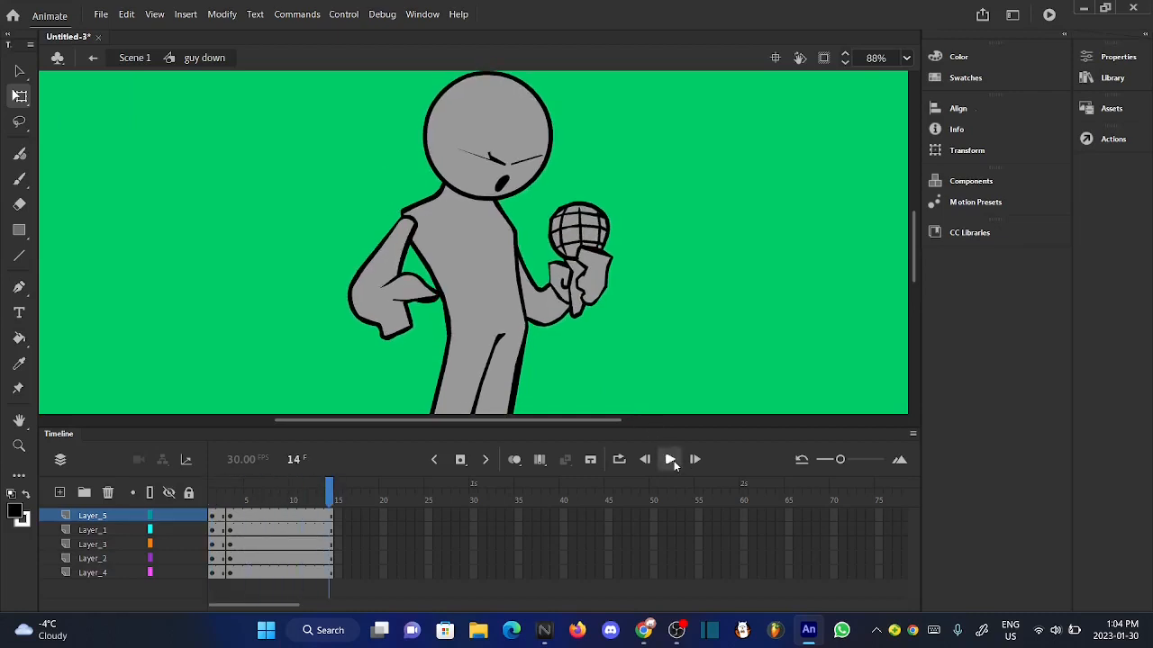
left_click(673, 462)
- Nudge the microphone arm on Layer_4 slightly down at frame 1
left_click_drag(223, 500, 214, 506)
left_click(563, 287)
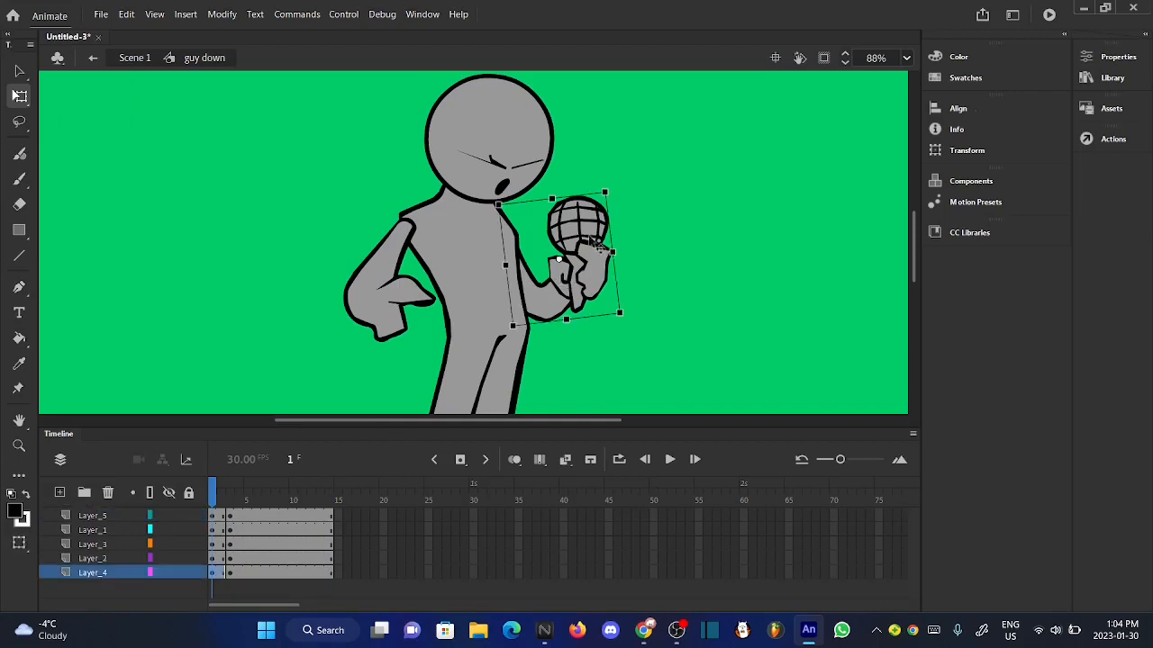
scroll(601, 192, "up", 5)
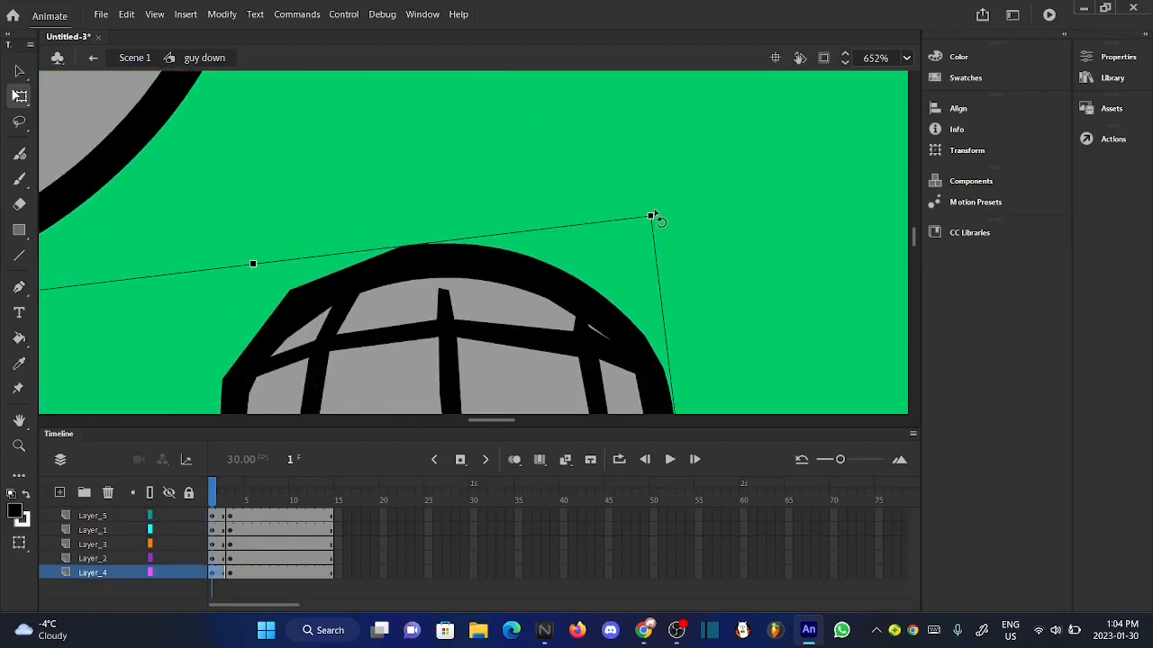
scroll(478, 144, "down", 5)
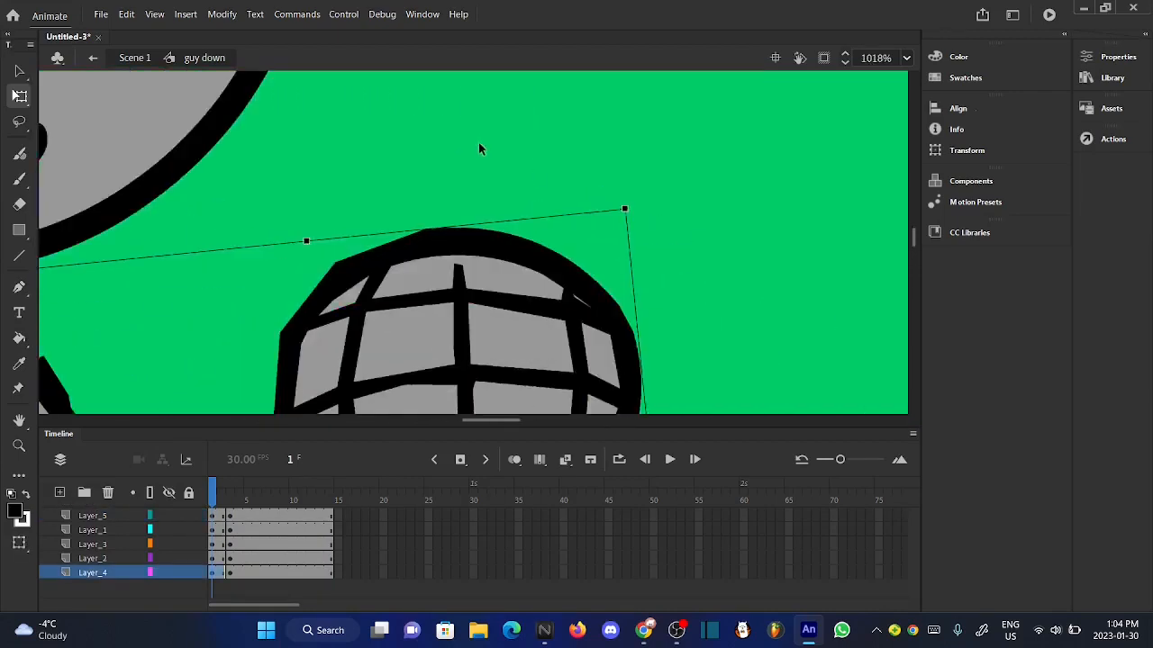
key("Down")
key("Down")
key("Down")
key("Down")
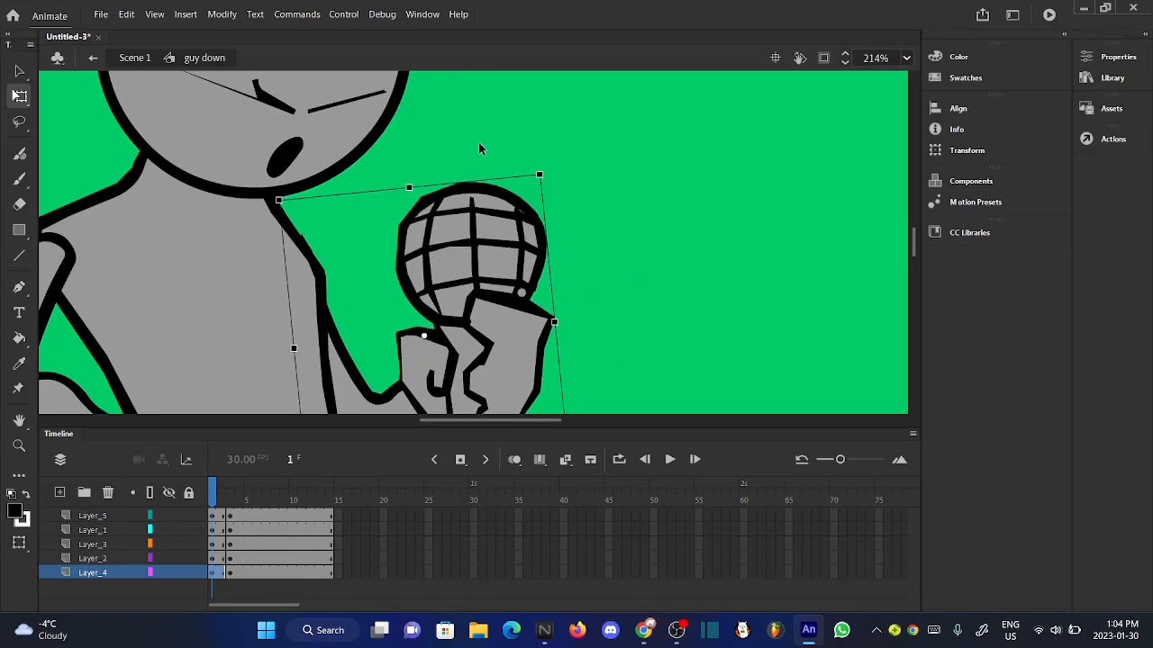
left_click(624, 207)
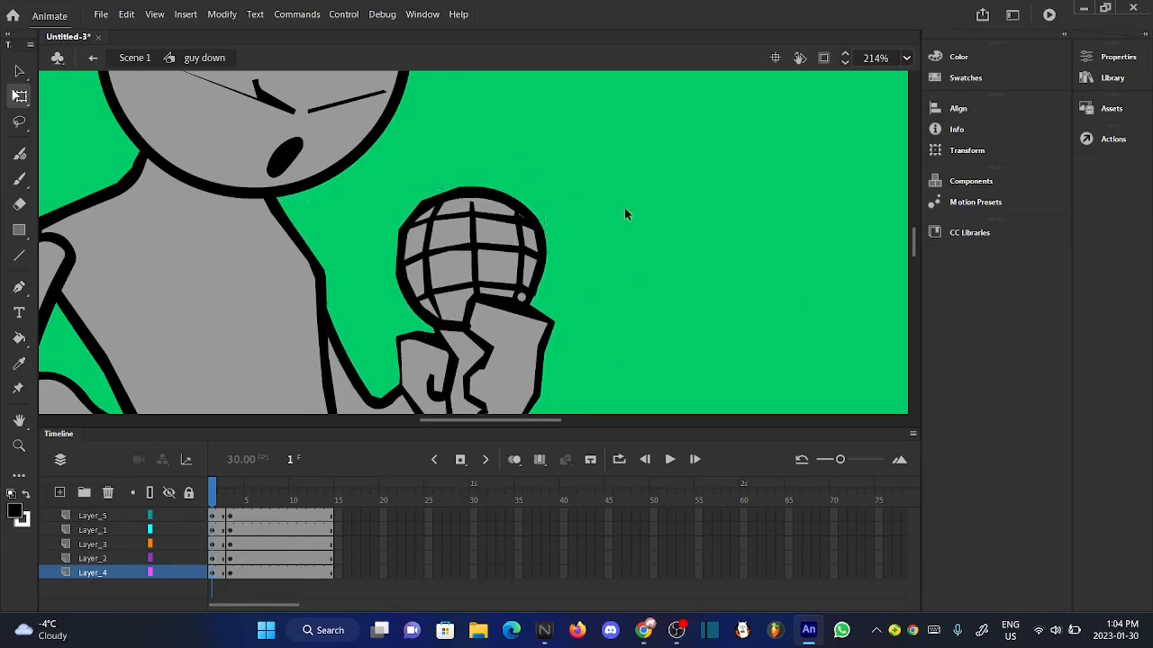
- Scrub back through the opening frames and replay the animation to check the adjusted microphone arm
scroll(538, 226, "up", 1)
scroll(538, 225, "down", 4)
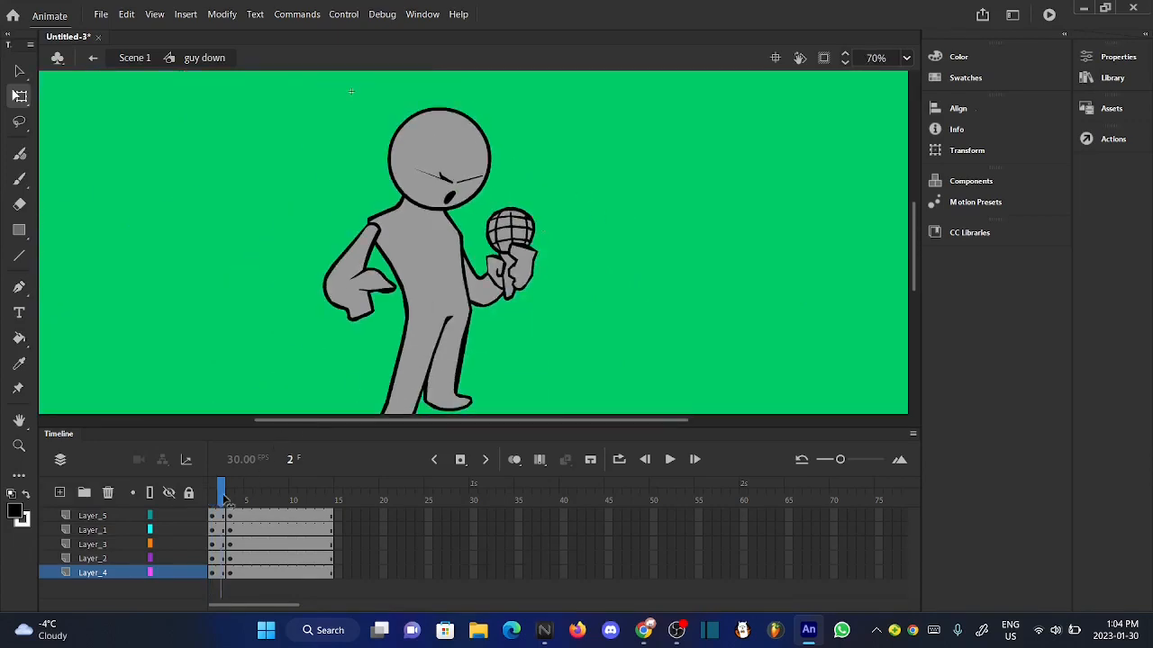
left_click_drag(224, 495, 193, 494)
left_click(670, 460)
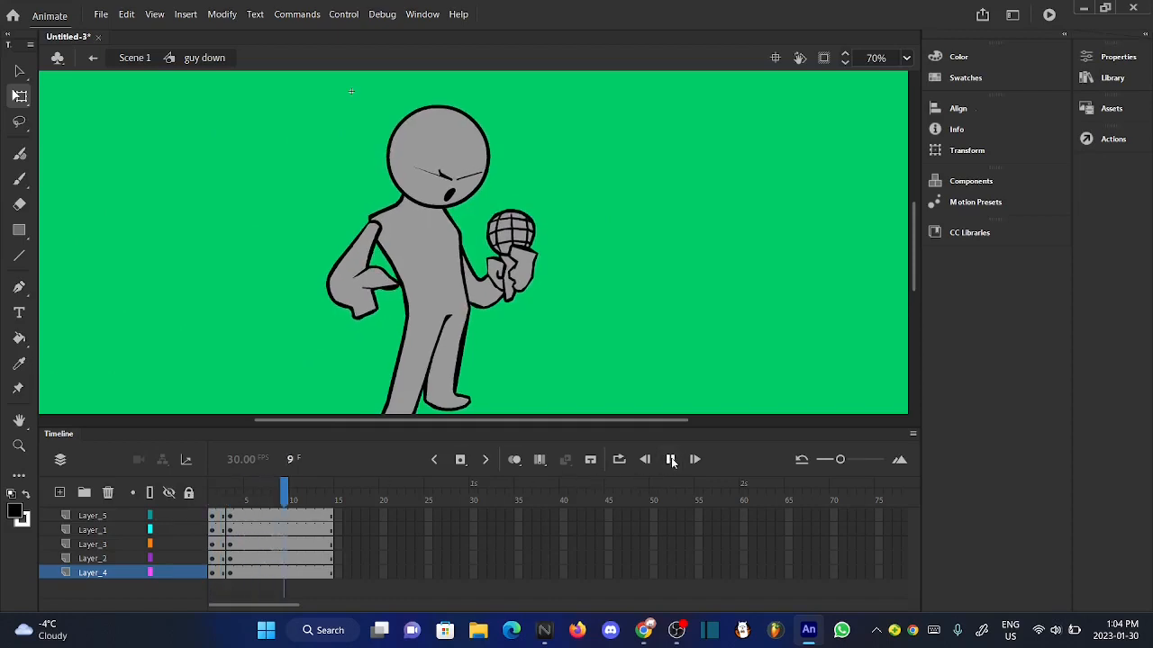
- Return to Scene 1 and play back the animation from the first frame
left_click(133, 58)
left_click(197, 208)
scroll(397, 259, "down", 3)
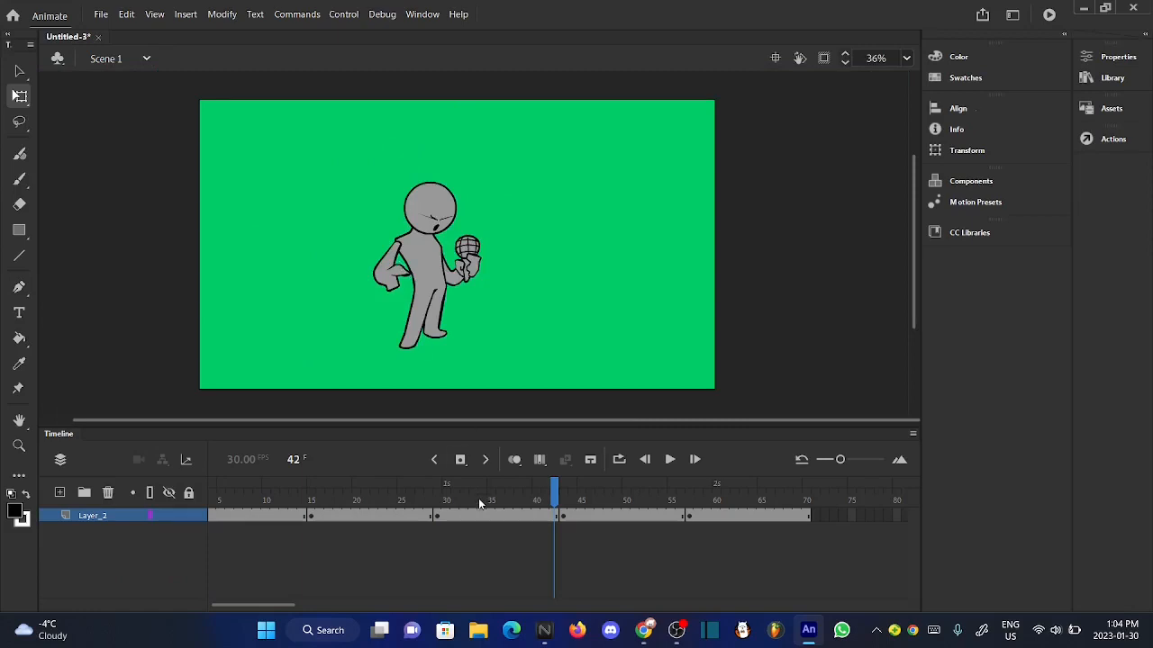
left_click_drag(479, 499, 126, 506)
left_click(670, 459)
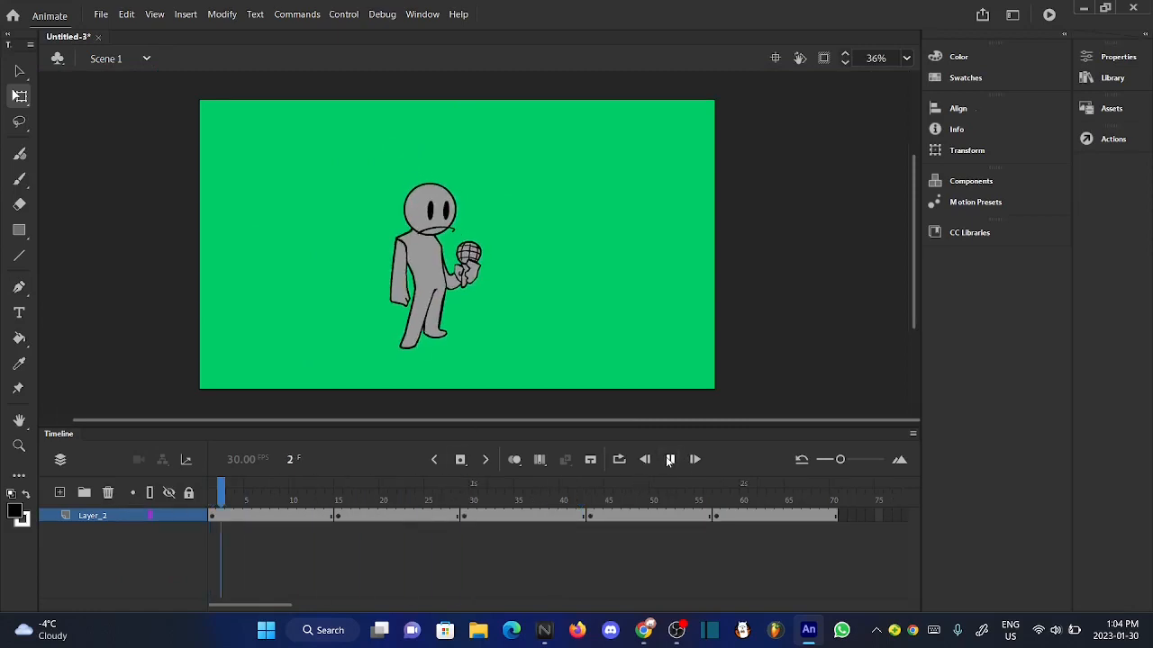
left_click(670, 459)
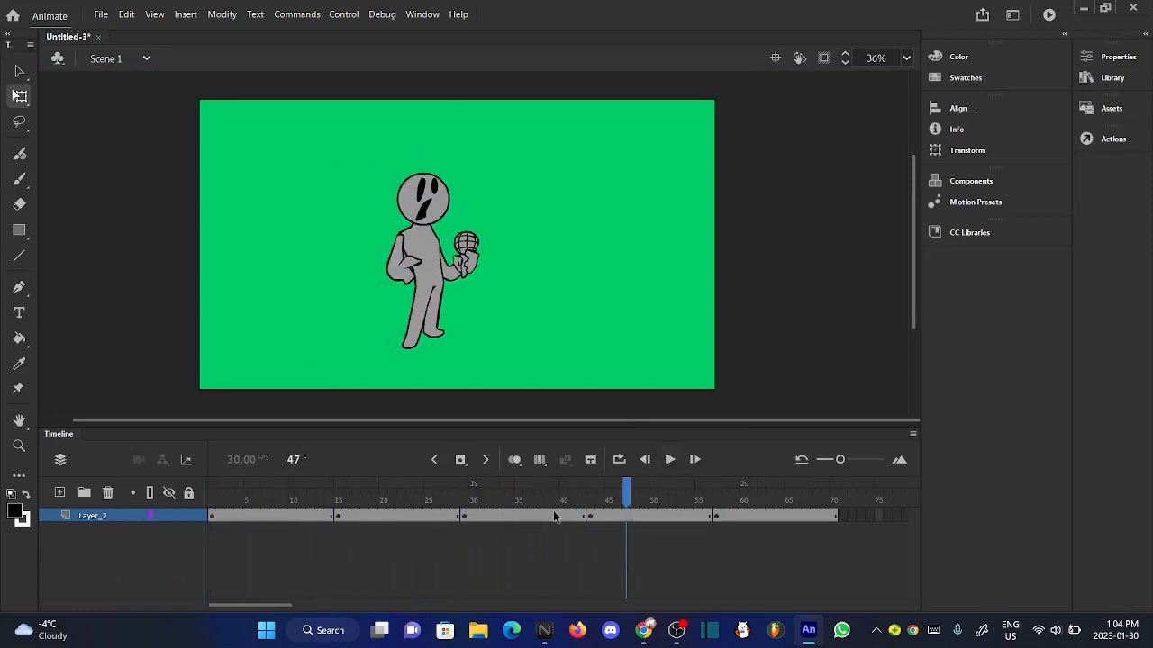
- Open the "guy up" symbol for editing and insert keyframes at frame 3 on all five layers
left_click(596, 507)
double_click(435, 333)
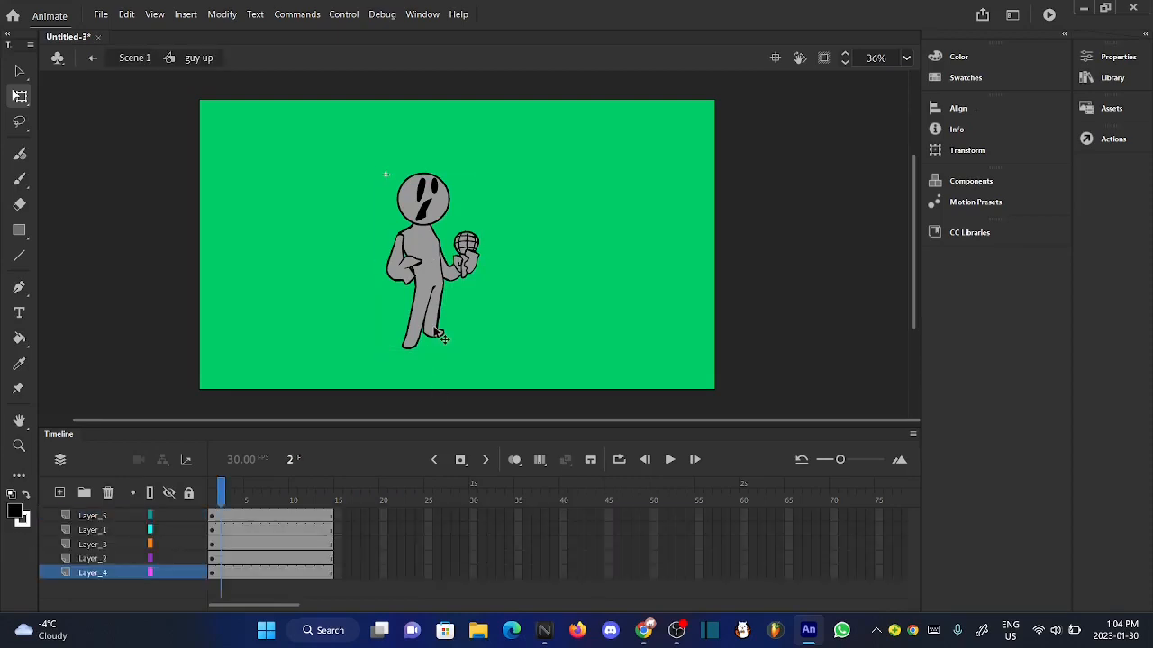
scroll(372, 257, "up", 2)
left_click_drag(230, 515, 230, 576)
left_click(614, 287)
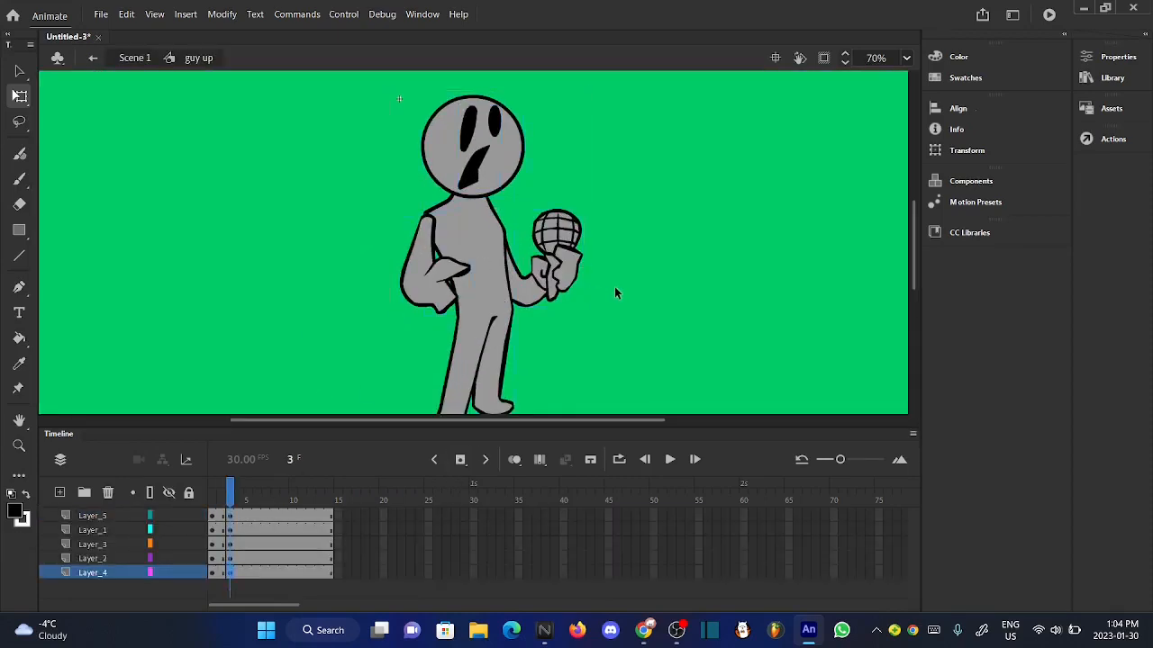
- Make the body on Layer_2 slightly narrower and stretch it slightly taller at frame 2
scroll(614, 286, "down", 2)
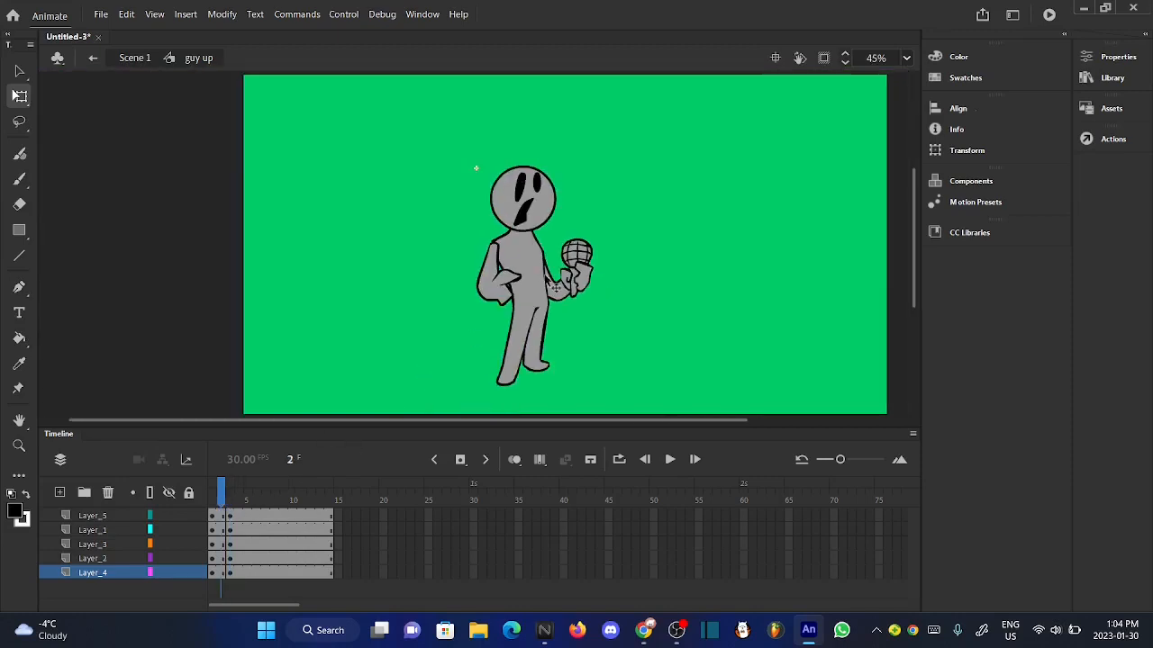
scroll(509, 298, "up", 3)
left_click(535, 298)
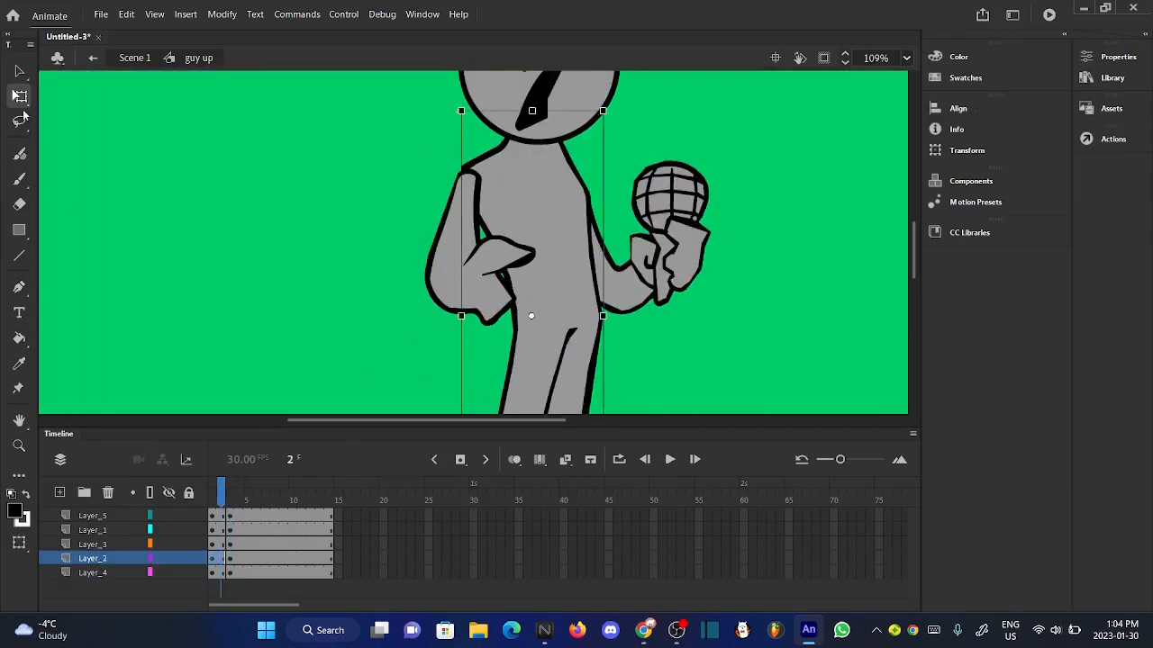
scroll(456, 326, "up", 5)
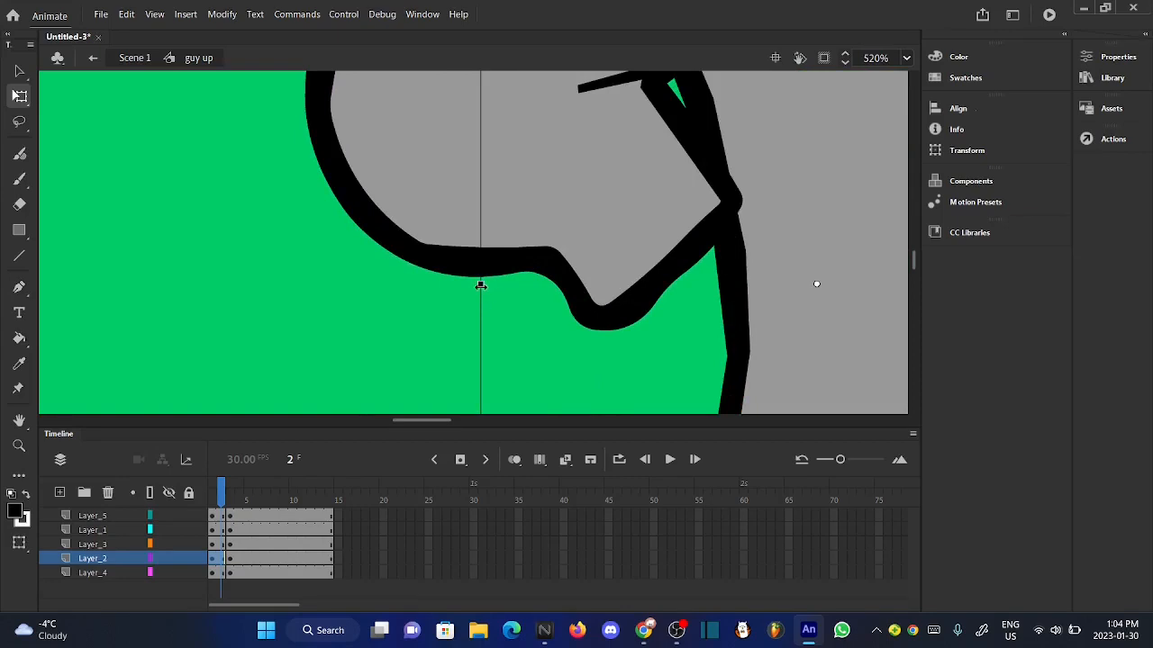
left_click_drag(481, 285, 490, 284)
scroll(491, 285, "down", 5)
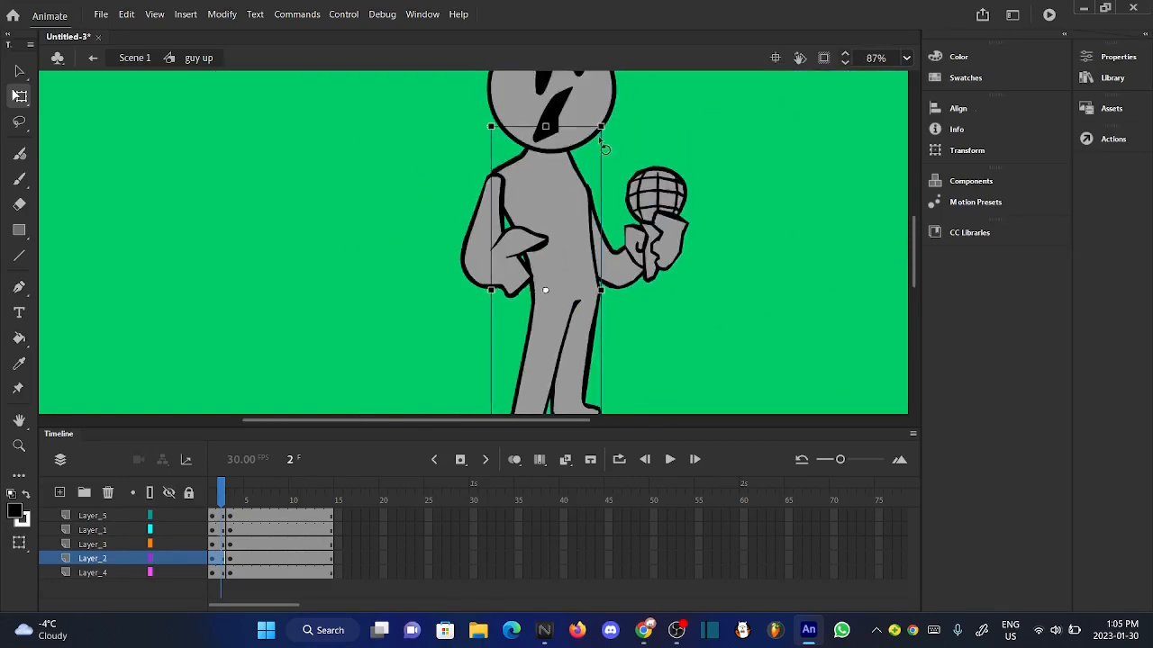
scroll(544, 124, "up", 8)
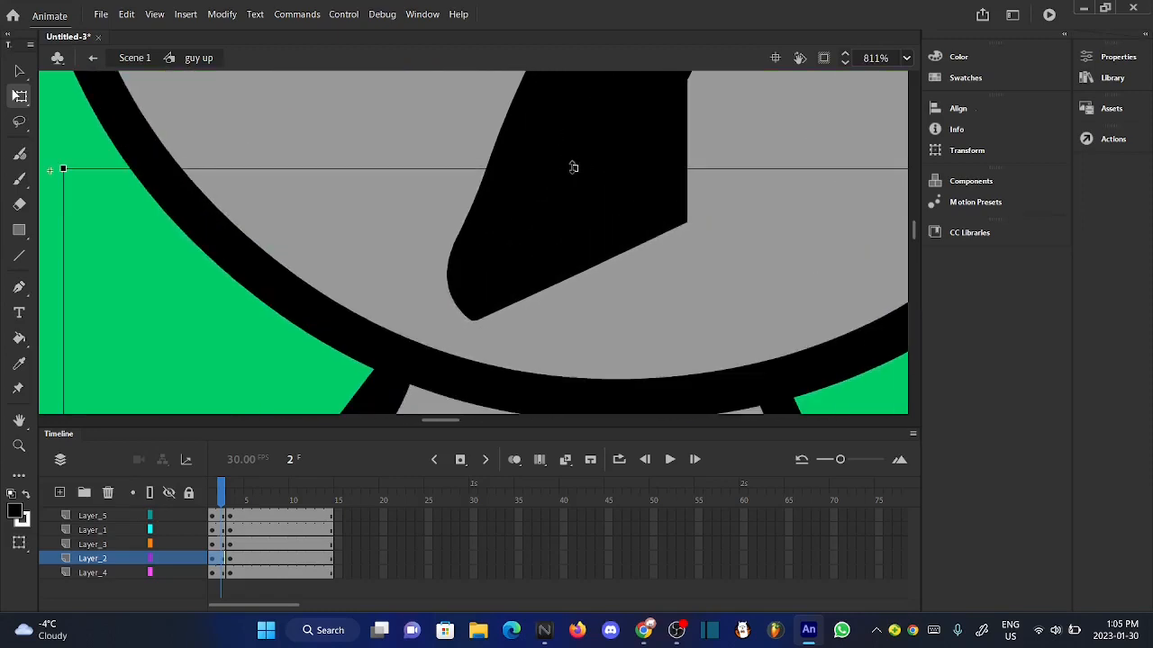
left_click_drag(572, 167, 570, 147)
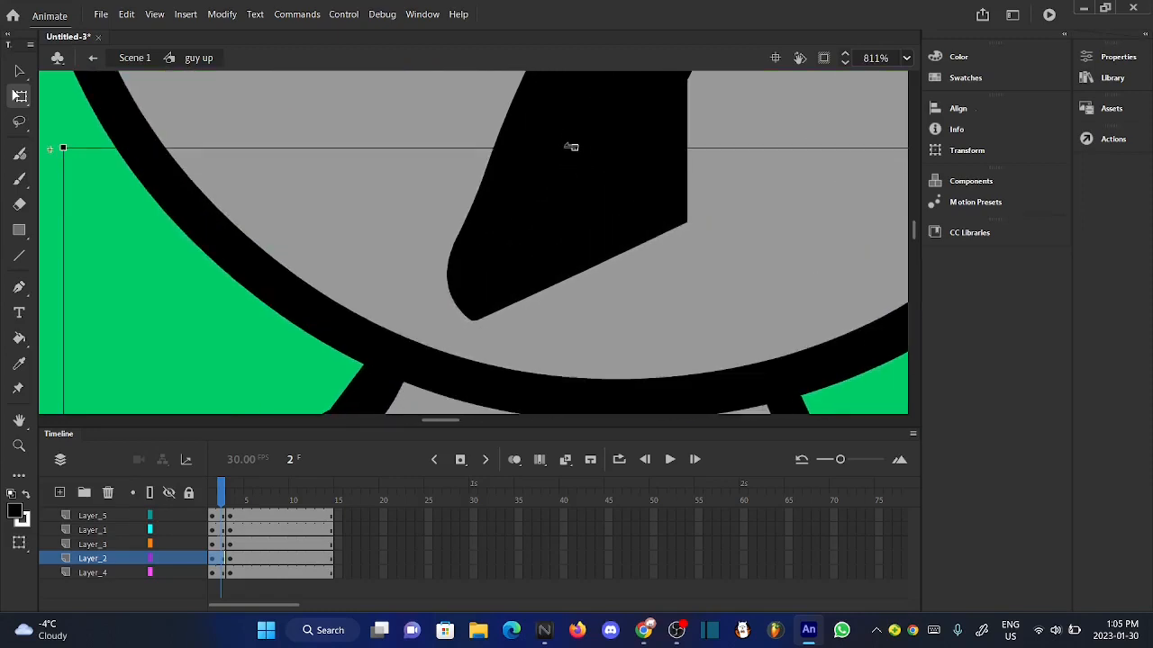
scroll(571, 146, "down", 9)
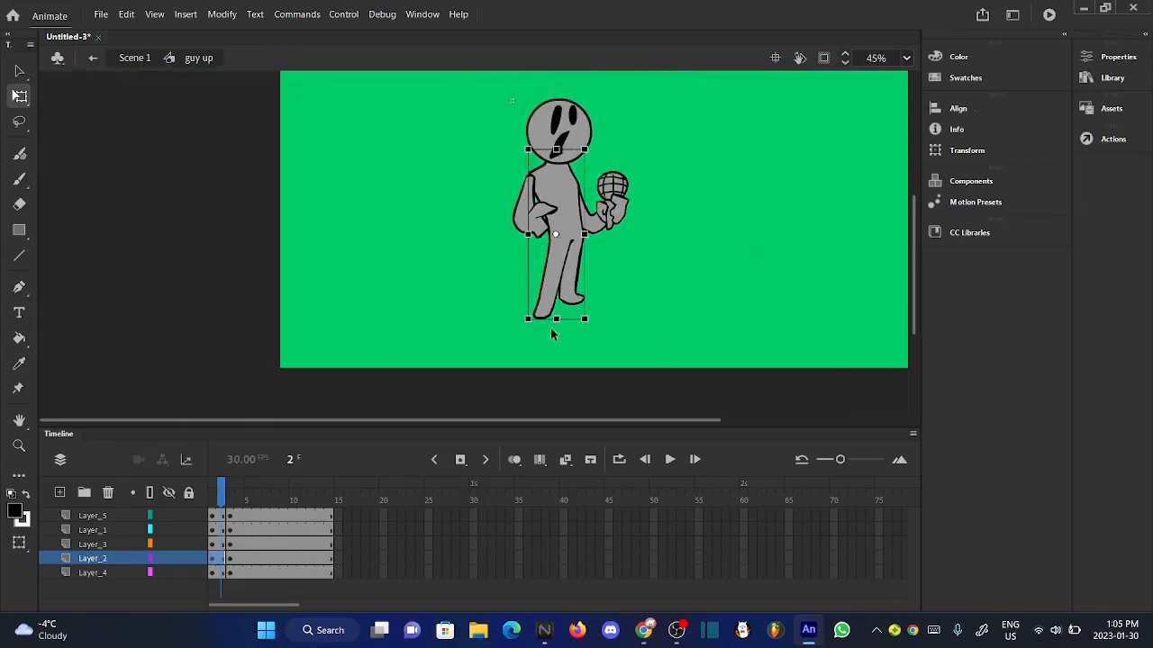
- Use onion skinning to nudge the body vertically until its feet line up with those of the neighbouring keyframe
scroll(549, 319, "up", 6)
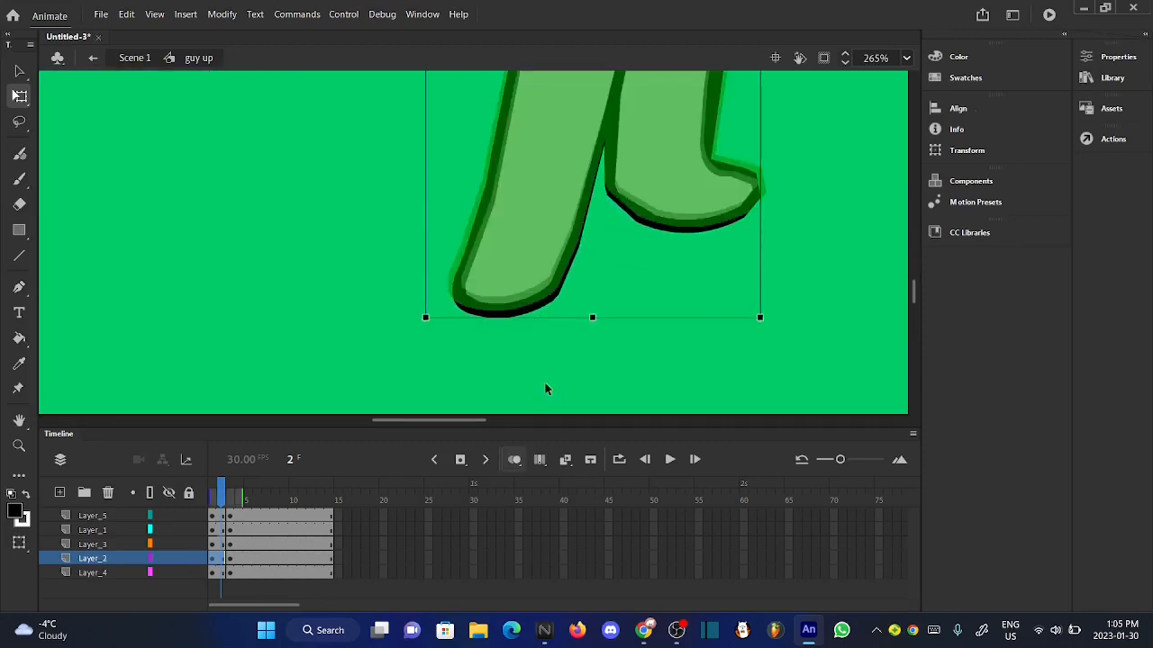
scroll(509, 316, "up", 4)
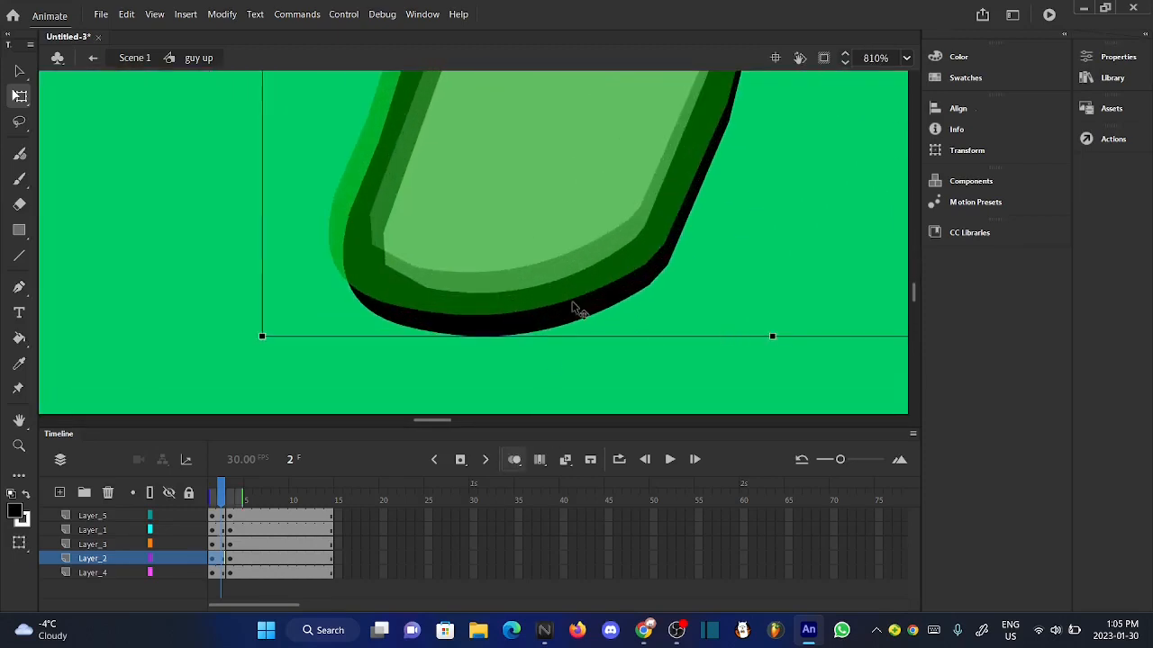
key("Up")
key("Up")
key("Up")
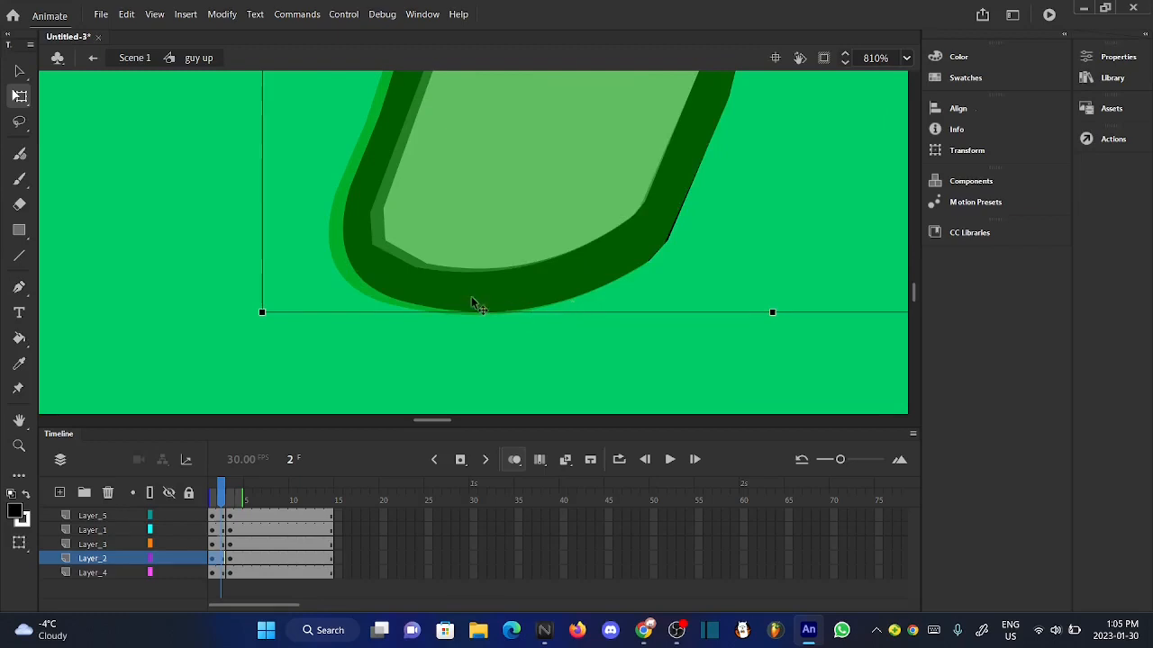
scroll(473, 302, "up", 3)
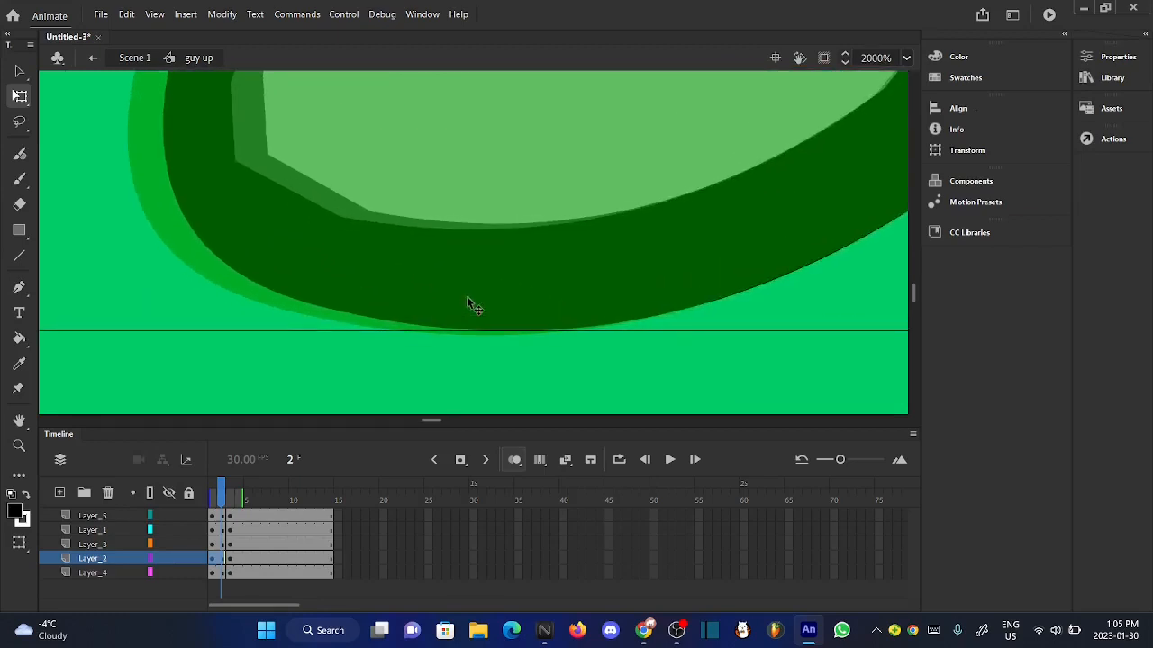
key("Down")
key("Down")
key("Down")
key("Down")
key("Down")
left_click(493, 364)
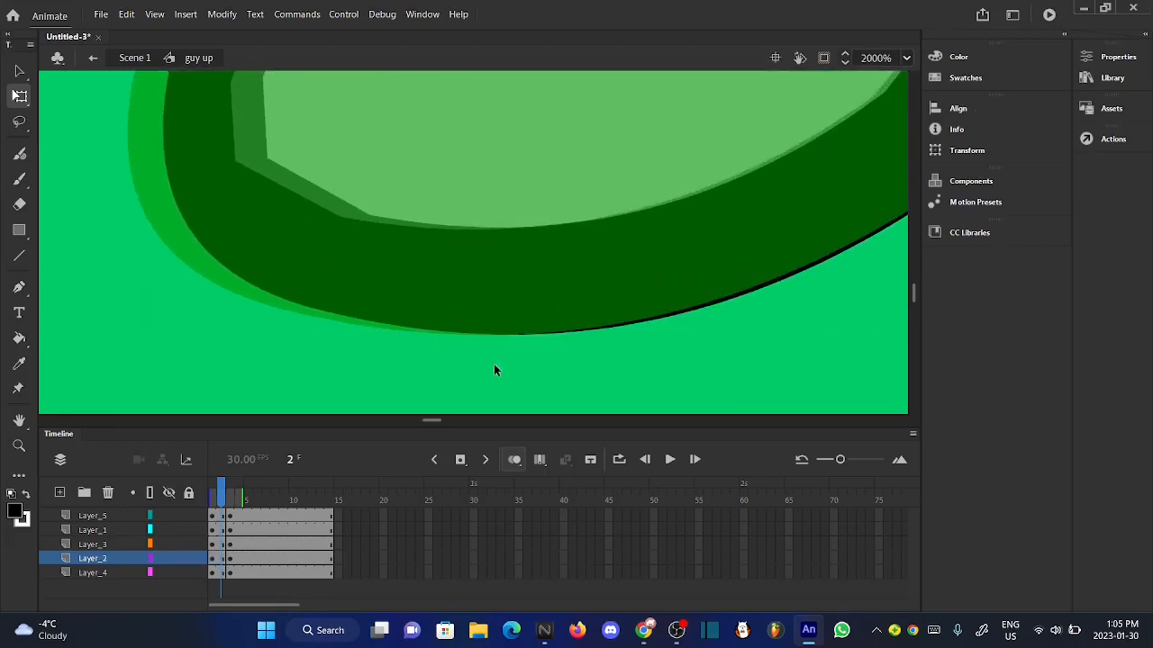
scroll(493, 364, "down", 10)
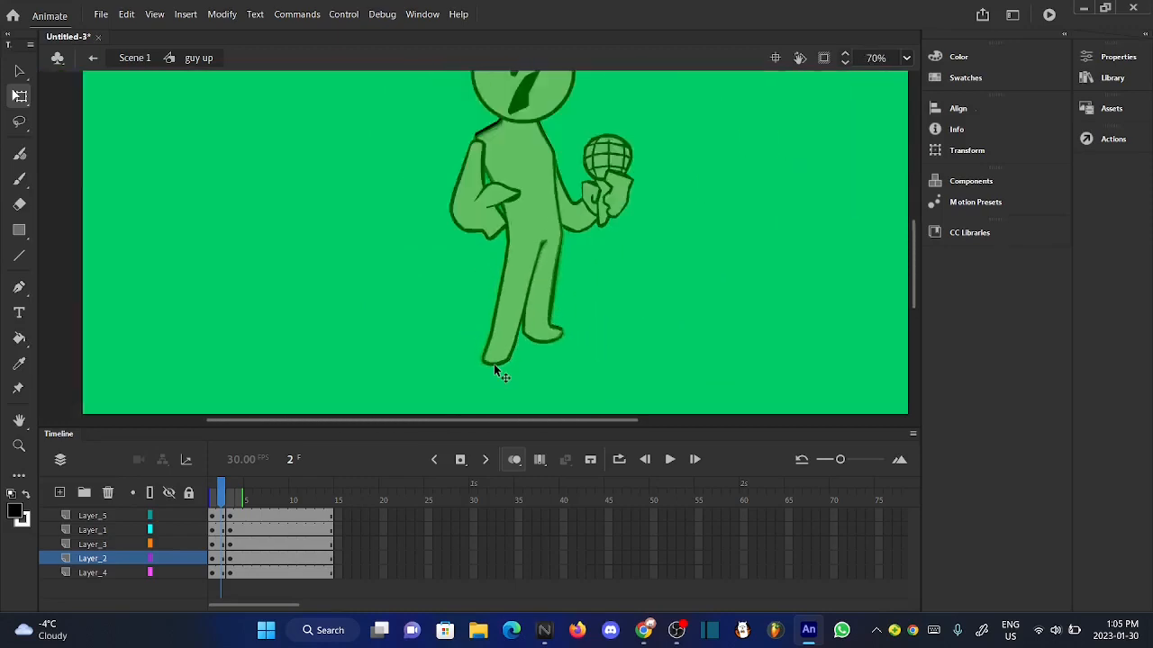
scroll(493, 363, "down", 2)
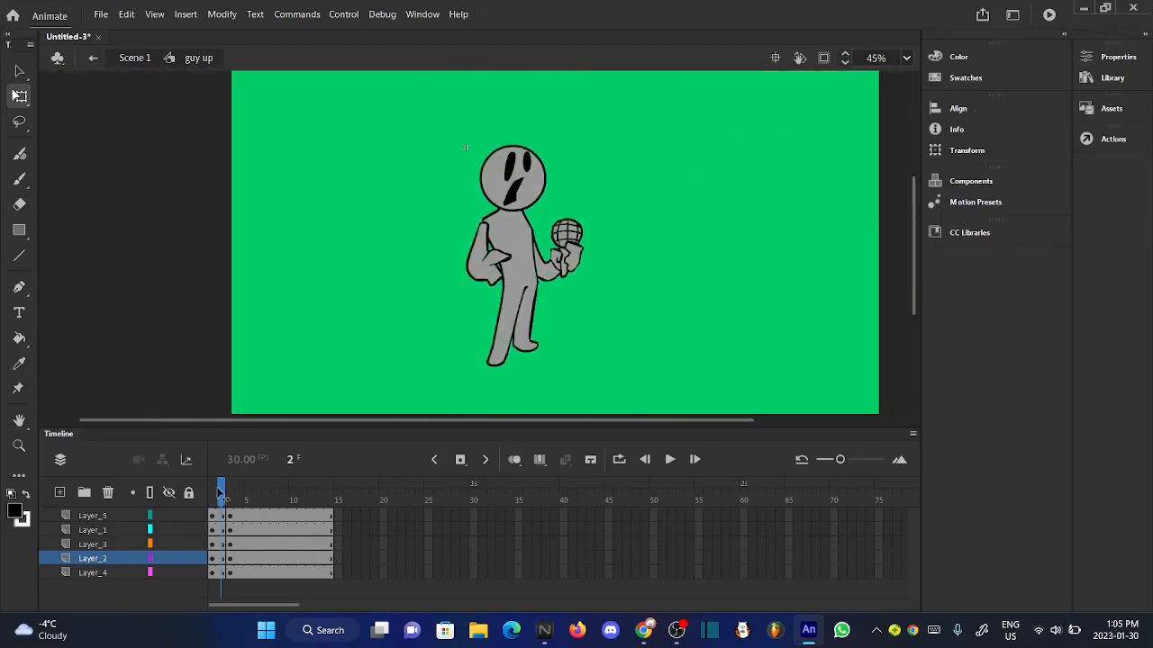
- Rotate the head together with its facial features slightly counterclockwise at frame 1
left_click_drag(219, 487, 213, 487)
left_click(531, 180)
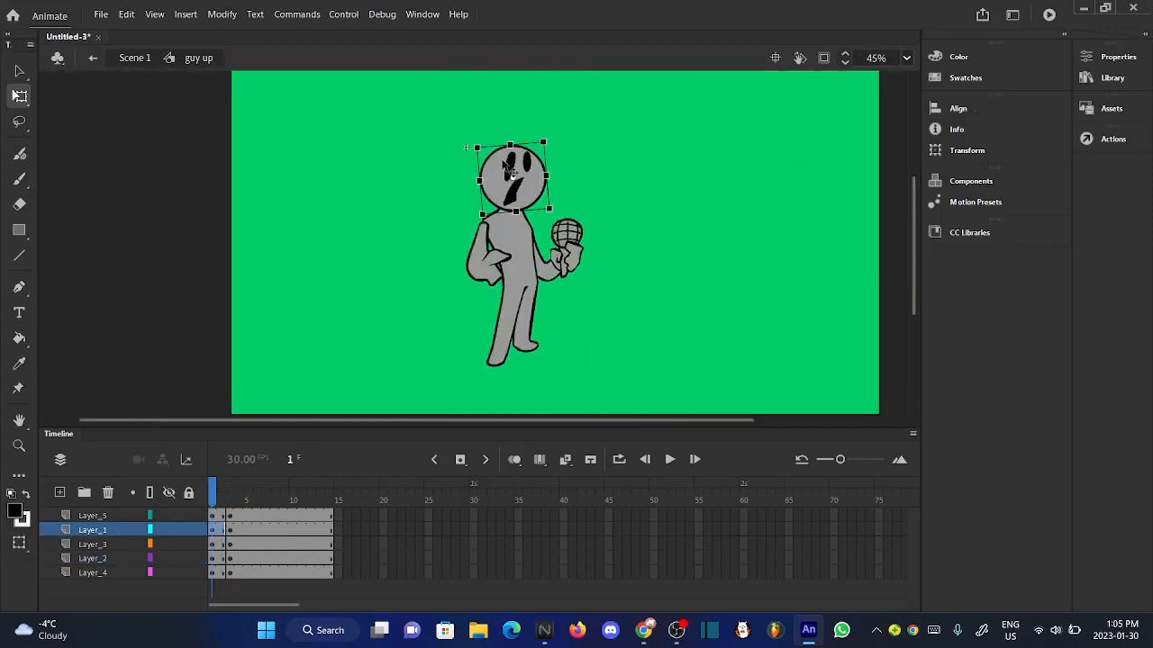
left_click_drag(445, 142, 541, 156)
scroll(540, 155, "up", 5)
scroll(541, 156, "up", 8)
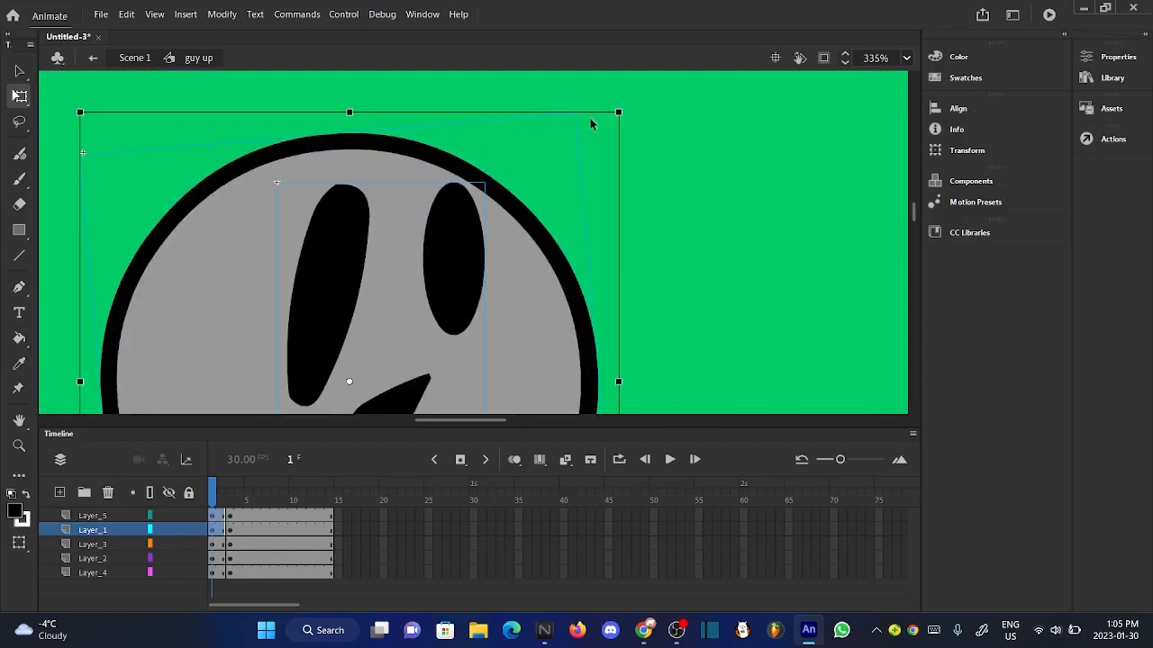
left_click_drag(658, 118, 643, 94)
scroll(643, 93, "down", 5)
scroll(643, 96, "down", 2)
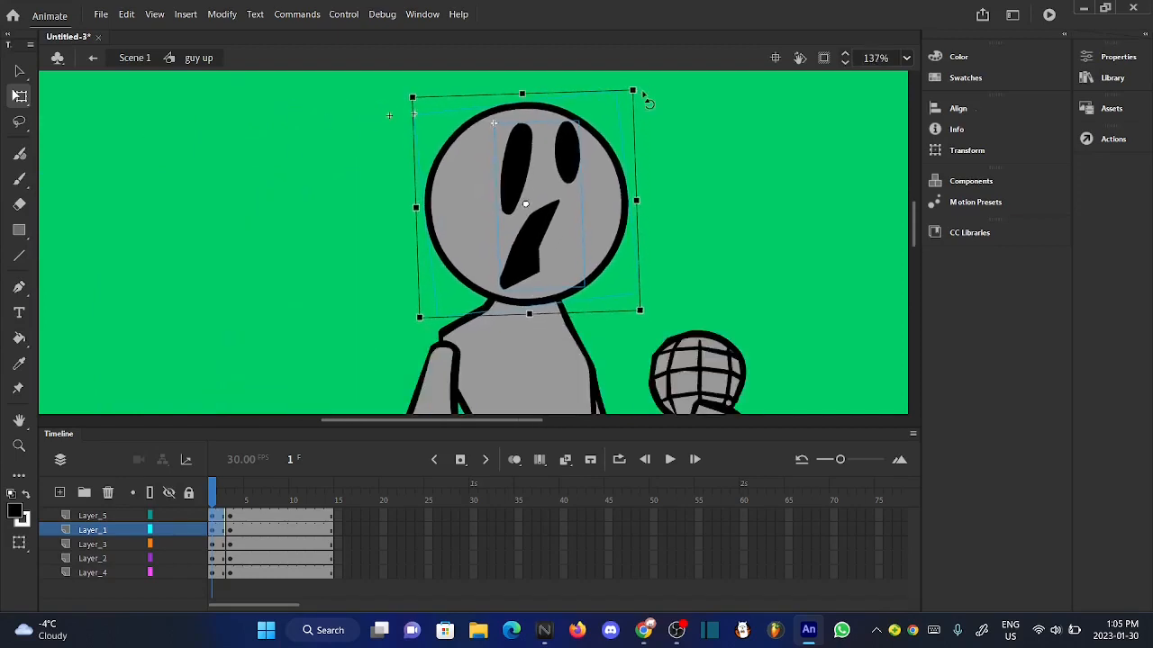
left_click(697, 147)
scroll(439, 192, "down", 3)
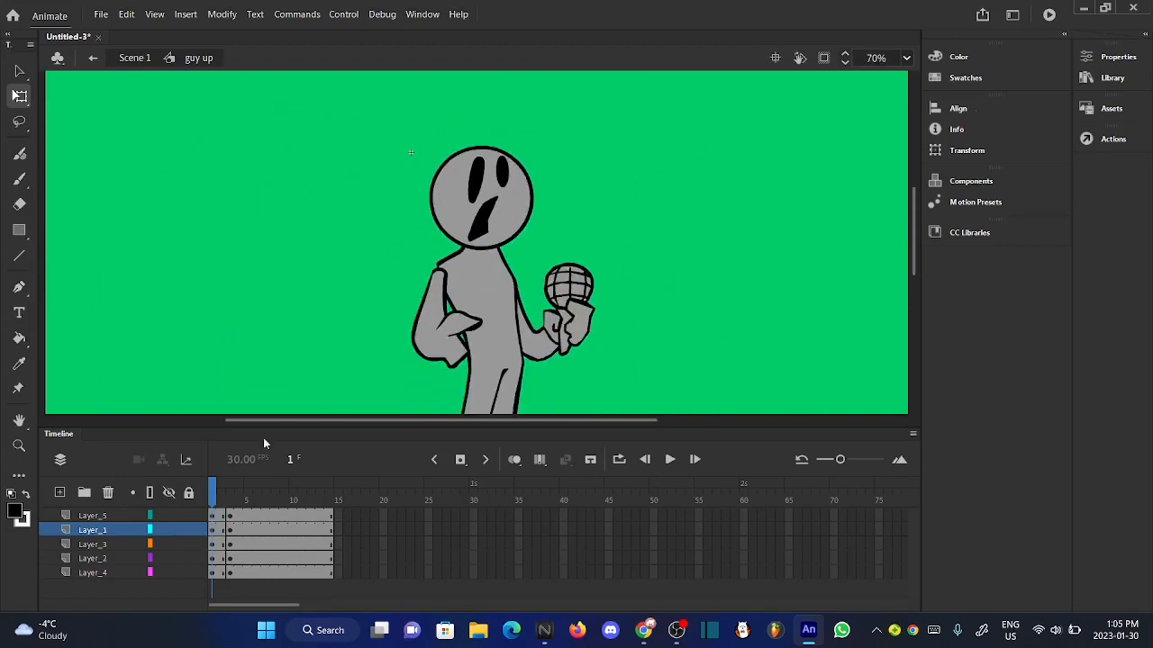
- Nudge the head and face on Layer_1 and Layer_5 slightly upward at frame 1, comparing the motion with the following frames
left_click(225, 490)
left_click_drag(225, 492, 214, 491)
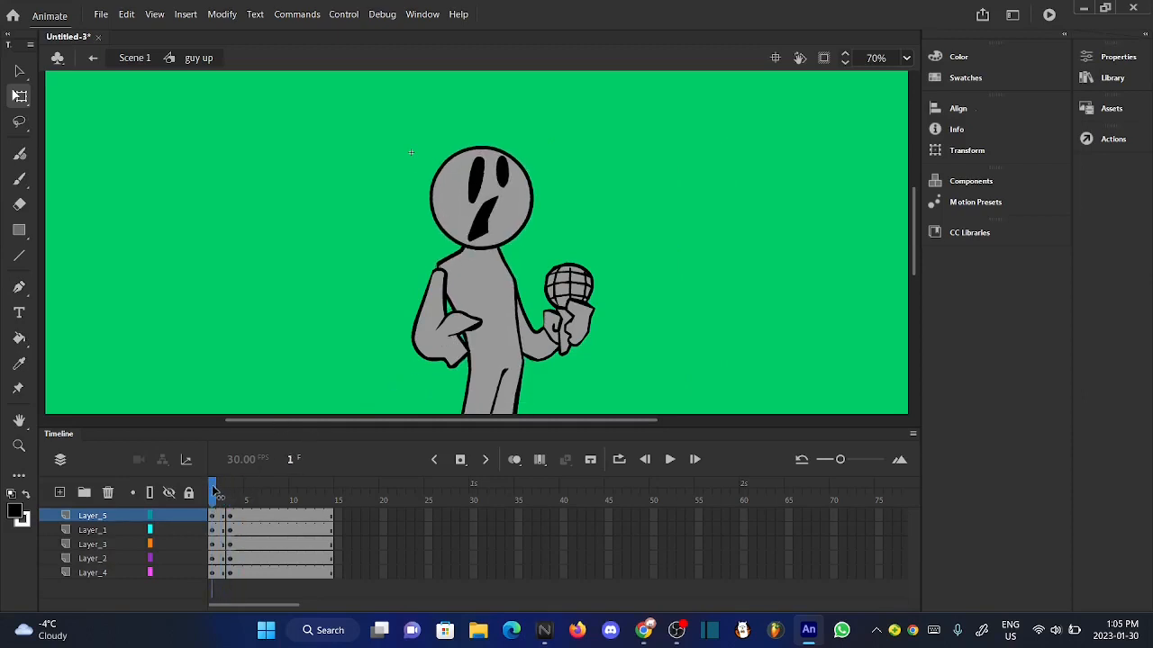
left_click(83, 530, "shift")
left_click(229, 376)
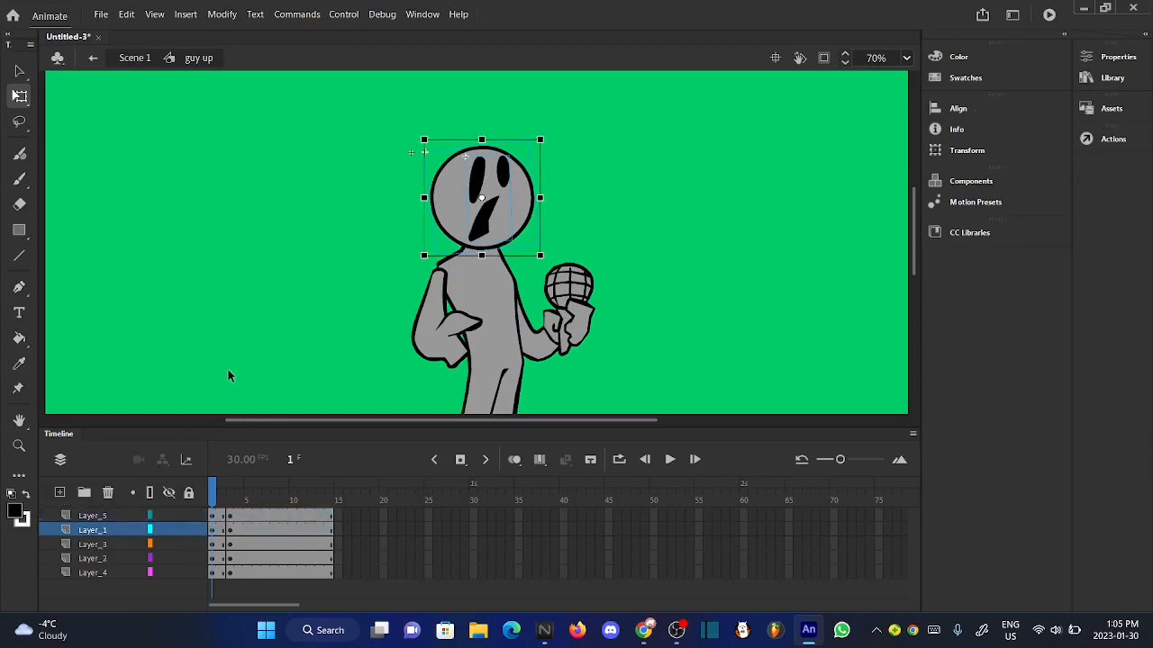
left_click_drag(223, 494, 216, 499)
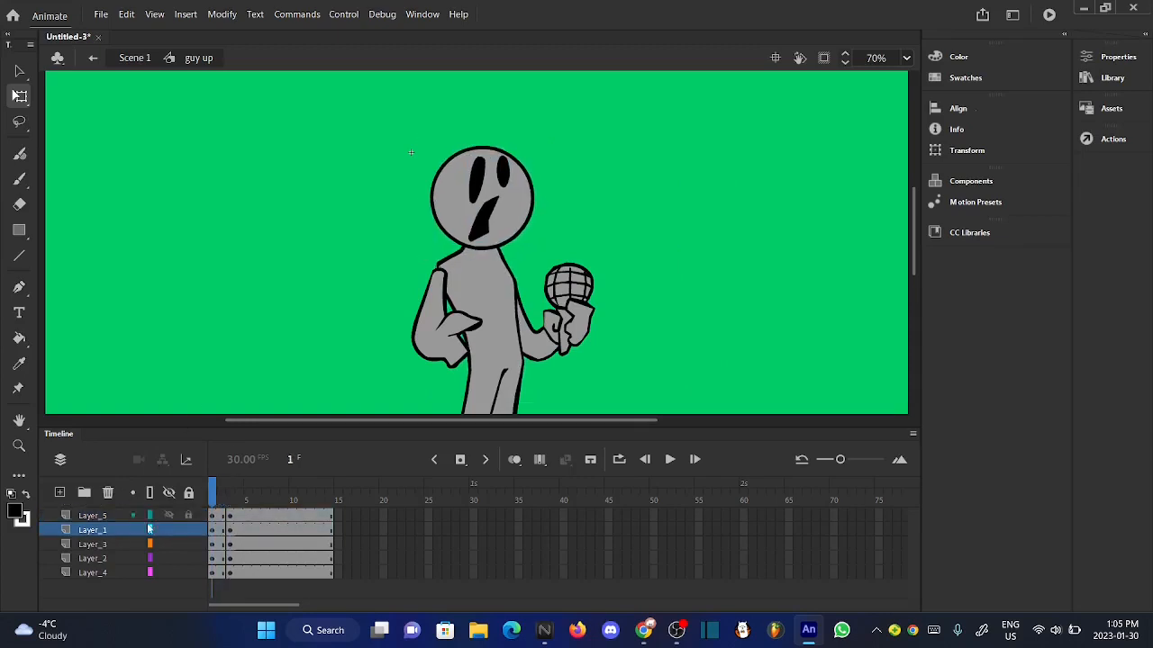
left_click(86, 518, "shift")
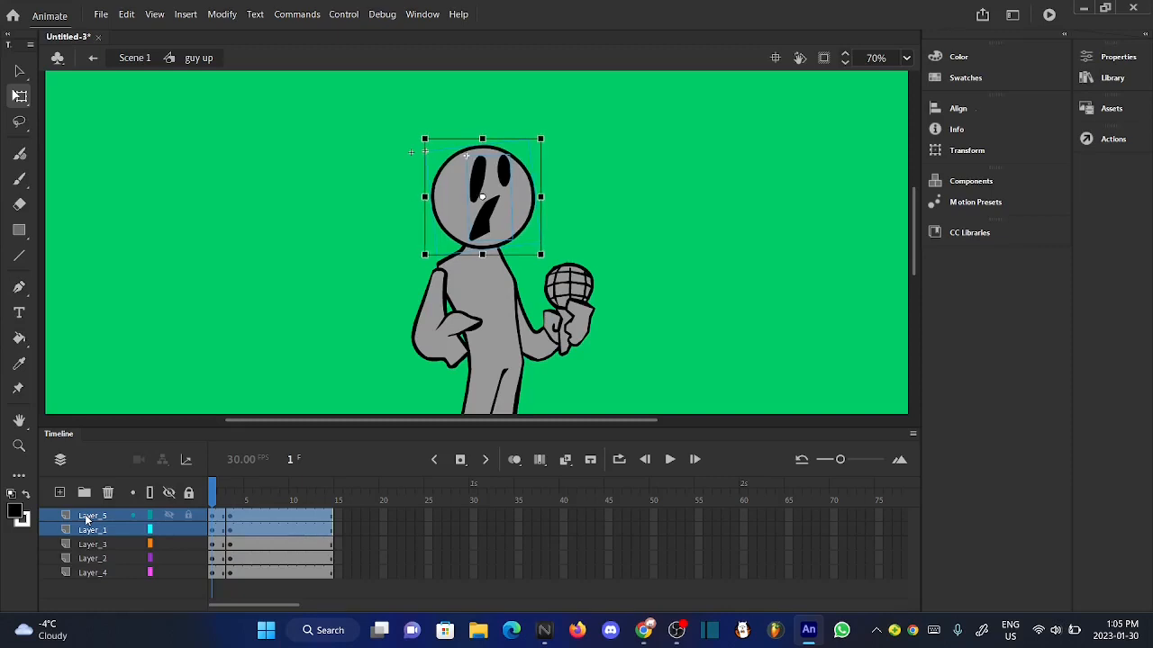
left_click(259, 354)
mouse_move(223, 494)
left_mouse_down()
mouse_move(237, 493)
mouse_move(216, 498)
left_mouse_up()
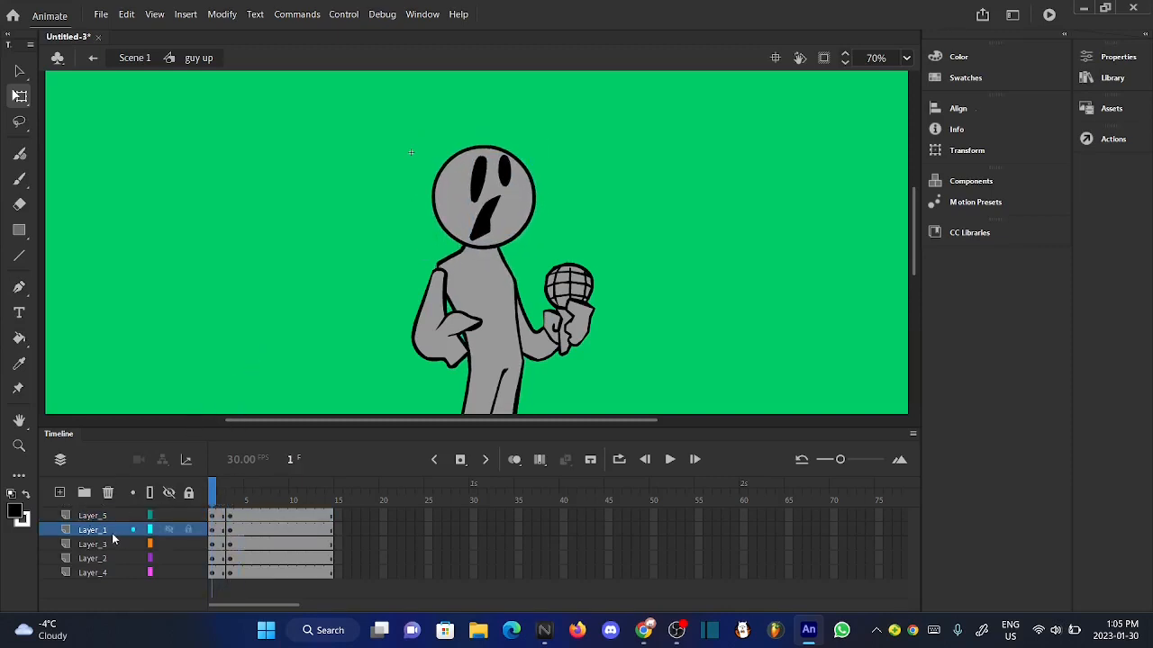
left_click(86, 519, "shift")
key("Left")
key("Up")
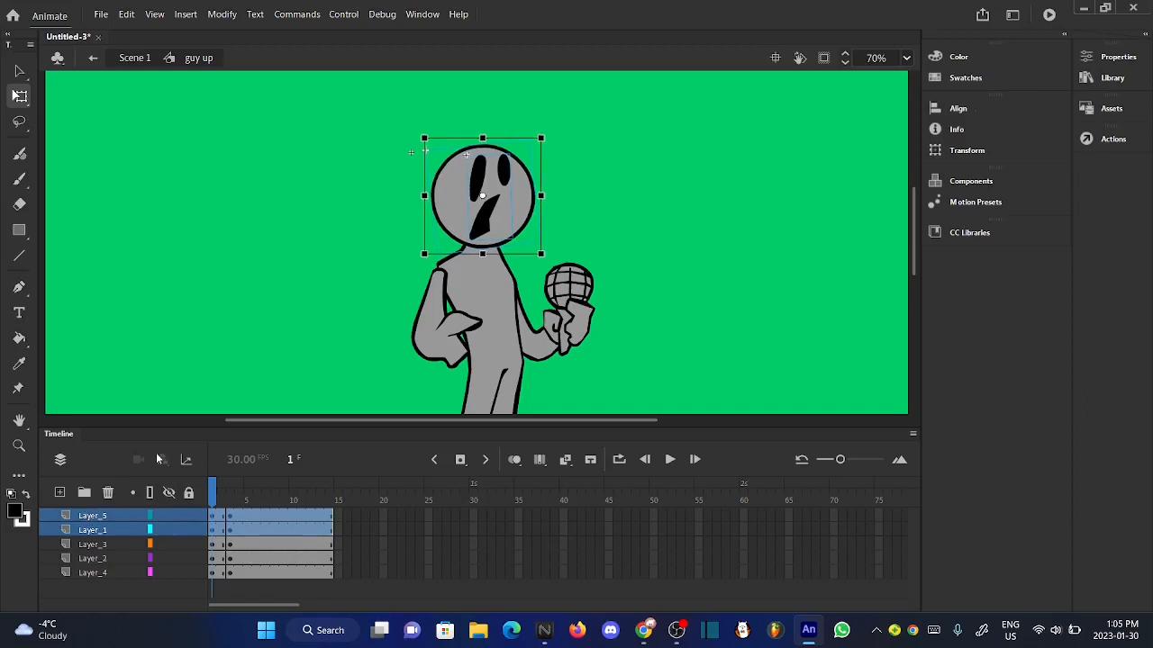
left_click(228, 391)
mouse_move(214, 497)
left_mouse_down()
mouse_move(230, 497)
mouse_move(213, 497)
left_mouse_up()
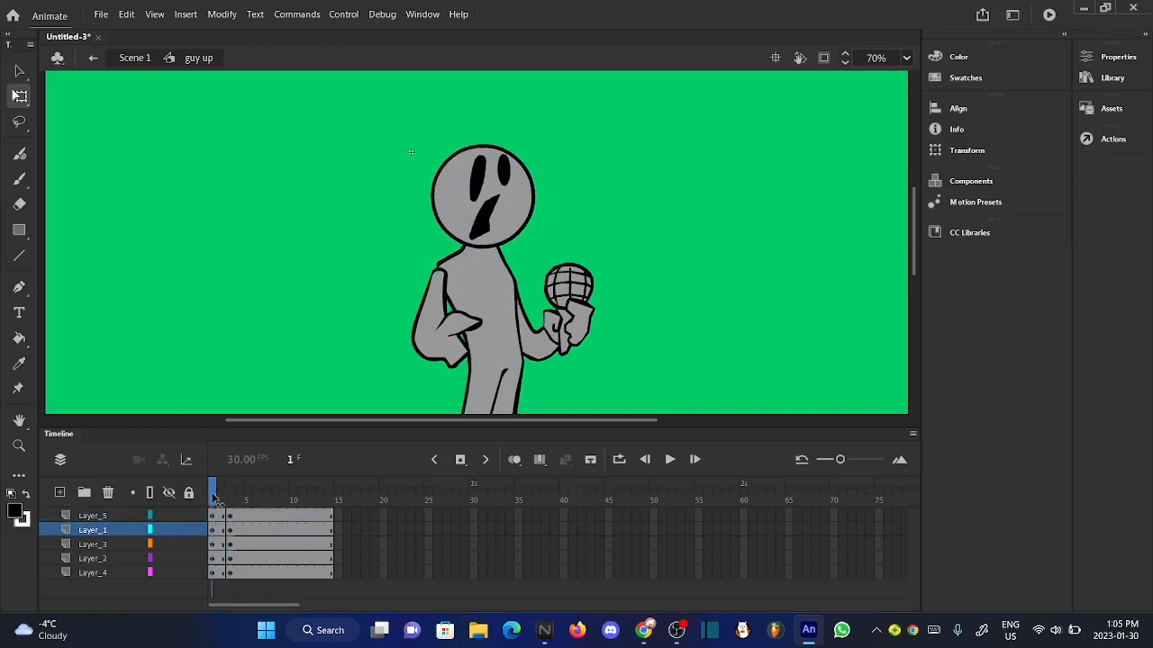
- Rotate the arm without the microphone on Layer_3 slightly clockwise at frame 1
left_click(453, 369)
scroll(455, 285, "up", 8)
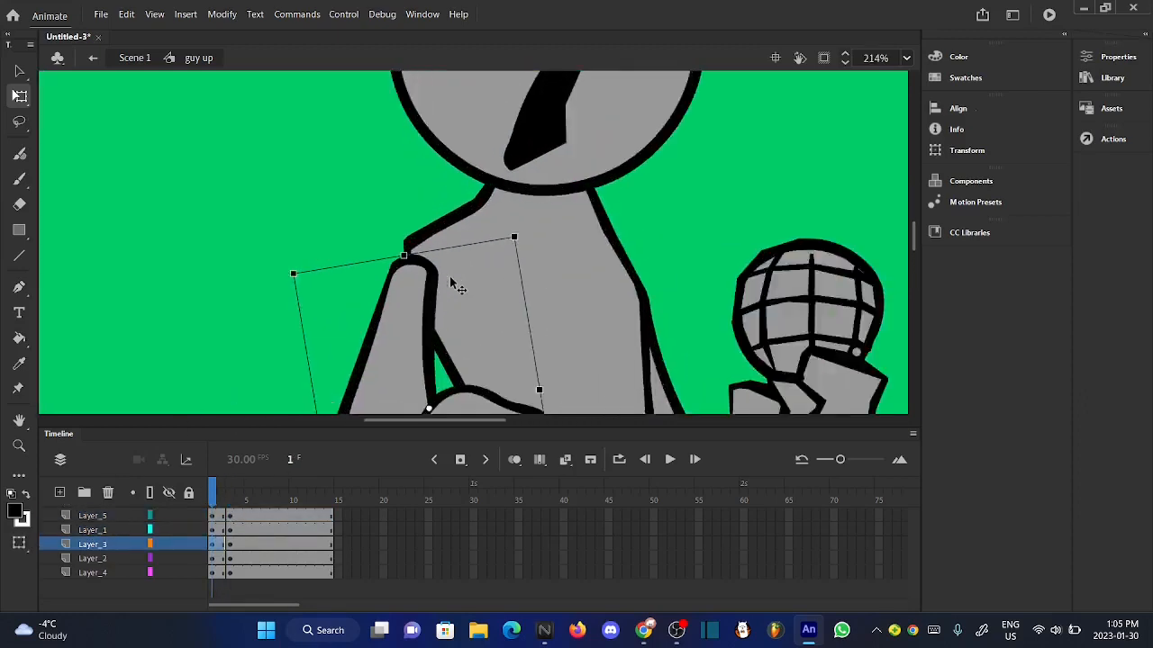
left_click_drag(581, 203, 592, 208)
scroll(591, 209, "down", 5)
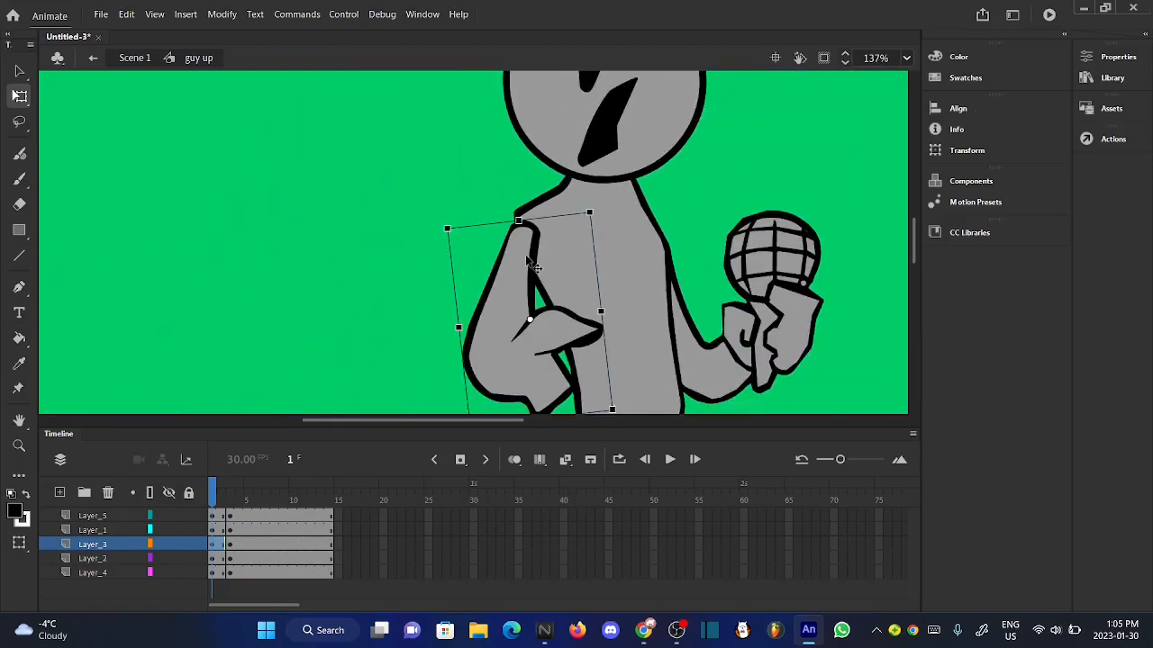
left_click(333, 310)
scroll(332, 310, "down", 2)
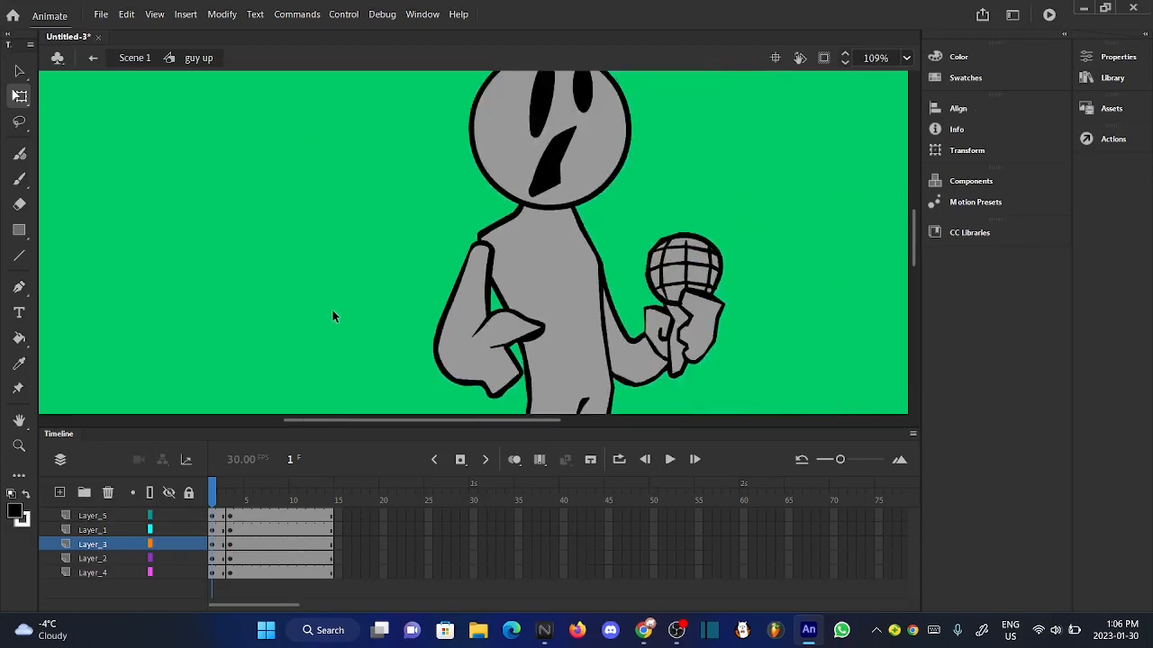
- Compare the arm's pose at frames 1 and 2, then rotate the microphone arm on Layer_4 slightly counterclockwise at frame 1
mouse_move(221, 501)
left_mouse_down()
mouse_move(240, 504)
mouse_move(220, 509)
left_mouse_up()
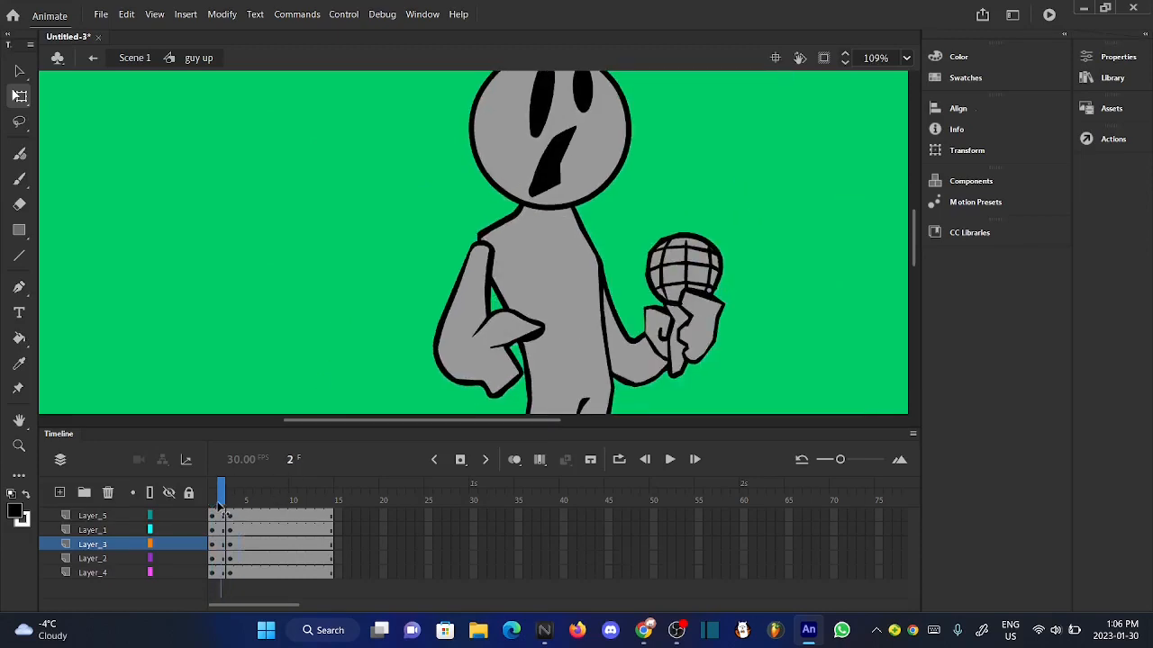
left_click(102, 544)
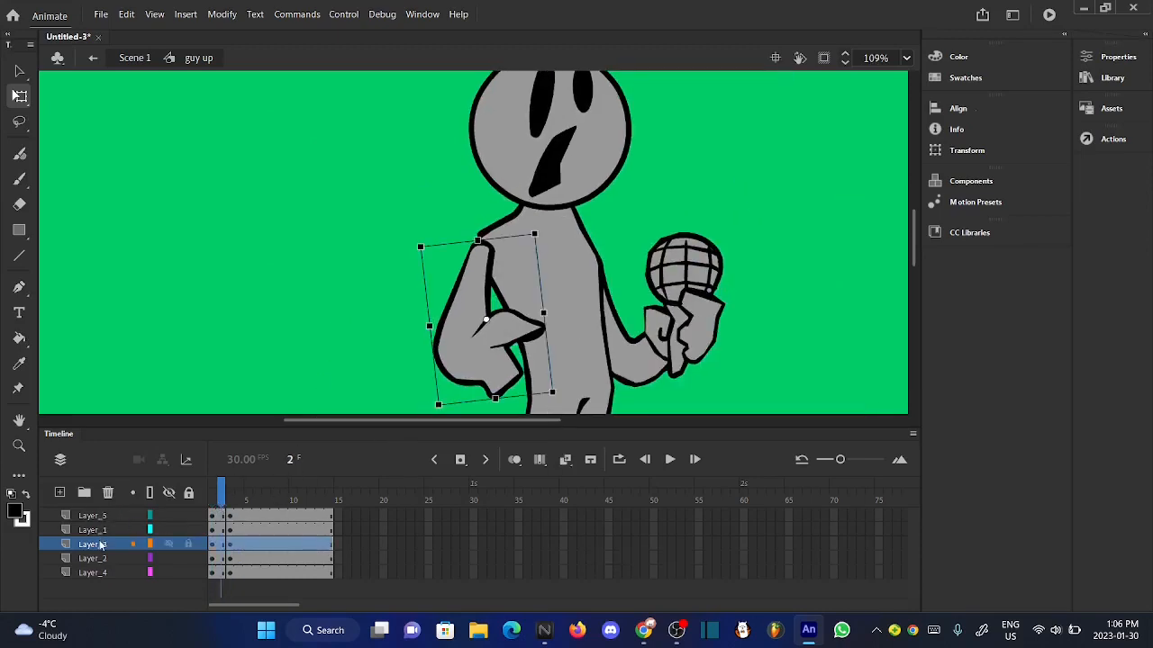
left_click(300, 354)
mouse_move(221, 499)
left_mouse_down()
mouse_move(238, 501)
mouse_move(216, 503)
left_mouse_up()
scroll(518, 257, "down", 3)
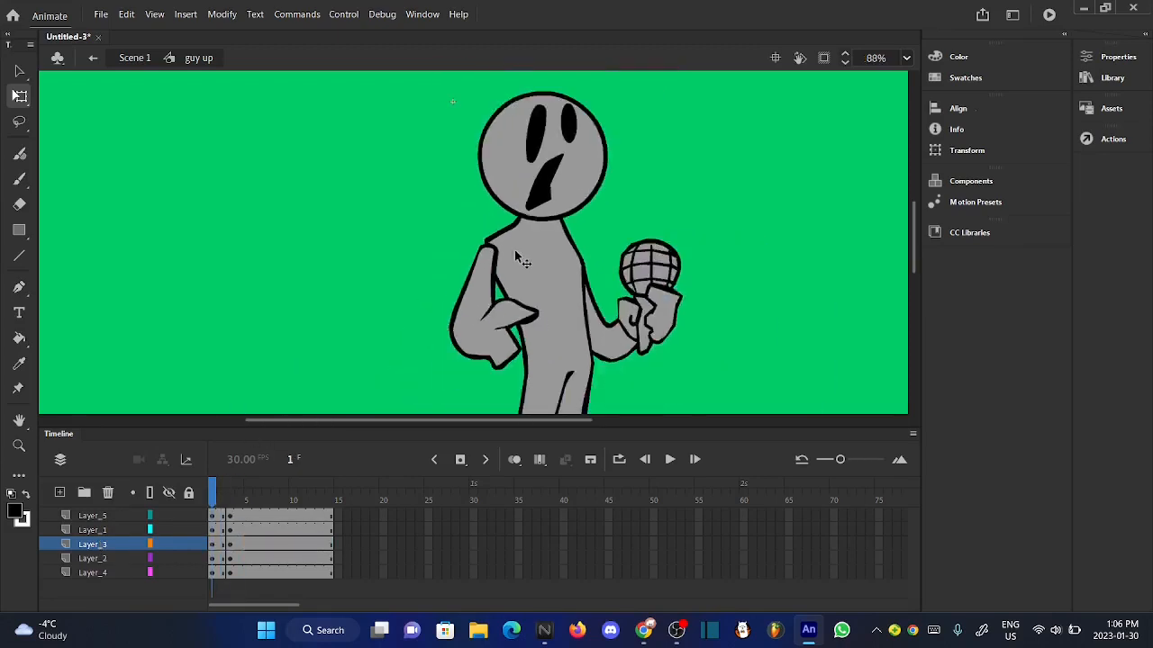
left_click(641, 275)
scroll(641, 277, "up", 6)
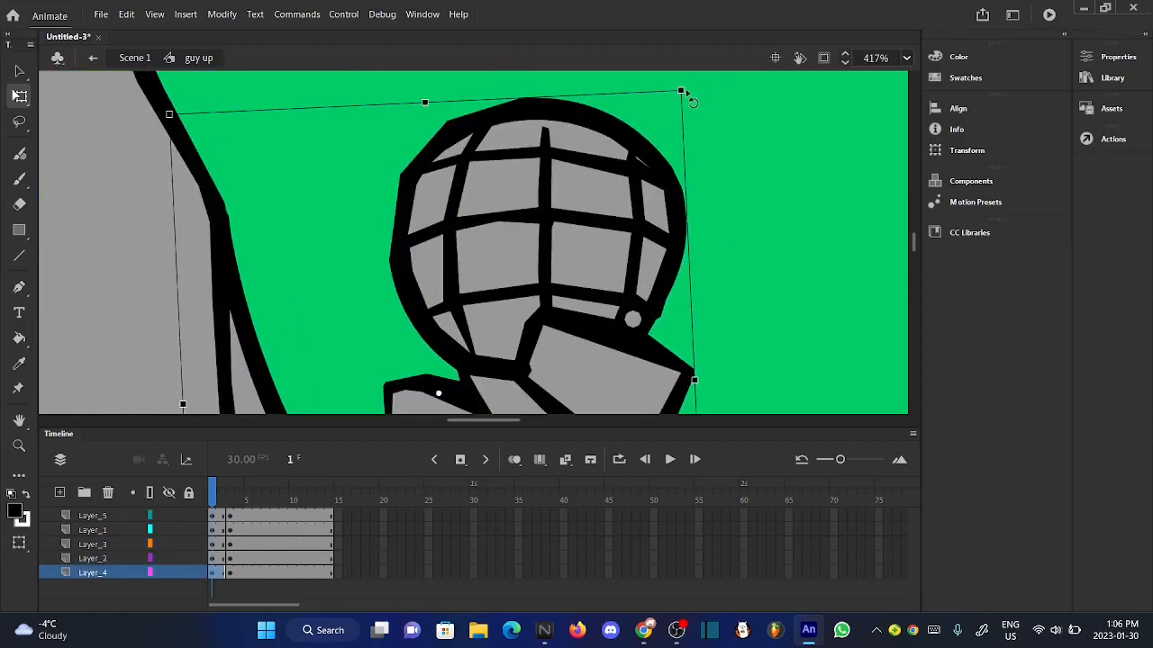
scroll(681, 89, "up", 5)
left_click_drag(707, 137, 685, 105)
scroll(685, 105, "down", 4)
scroll(685, 106, "down", 7)
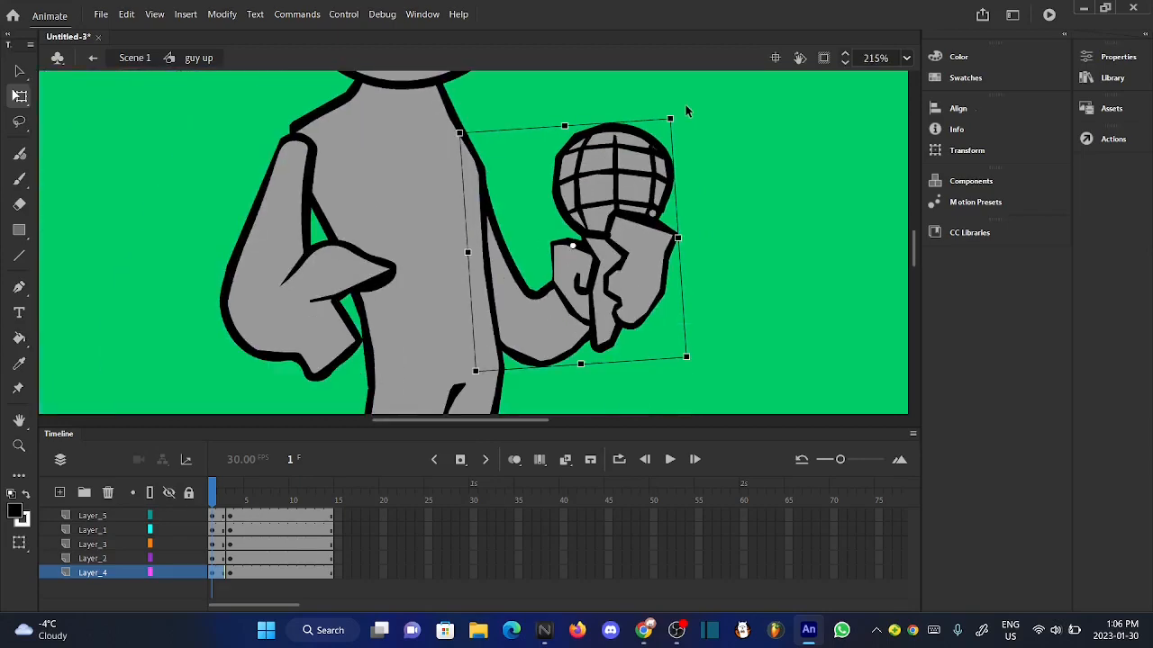
- Nudge the microphone arm slightly upward at frame 1 and preview the "guy up" motion
key("Up")
key("Up")
key("Up")
key("Up")
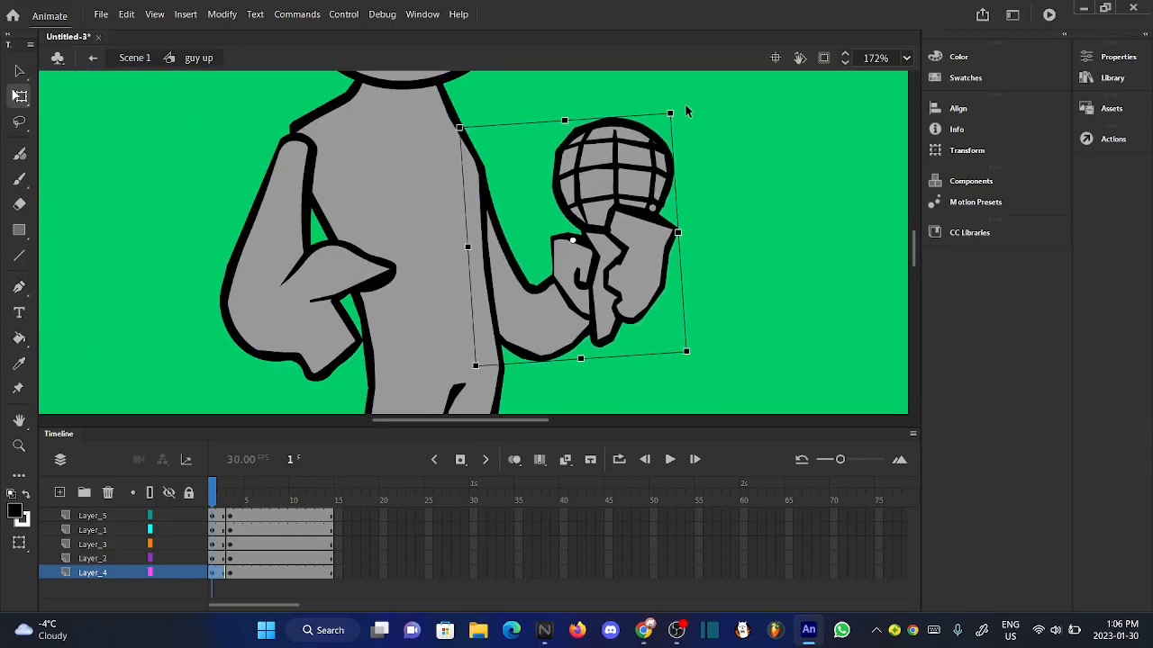
left_click(709, 333)
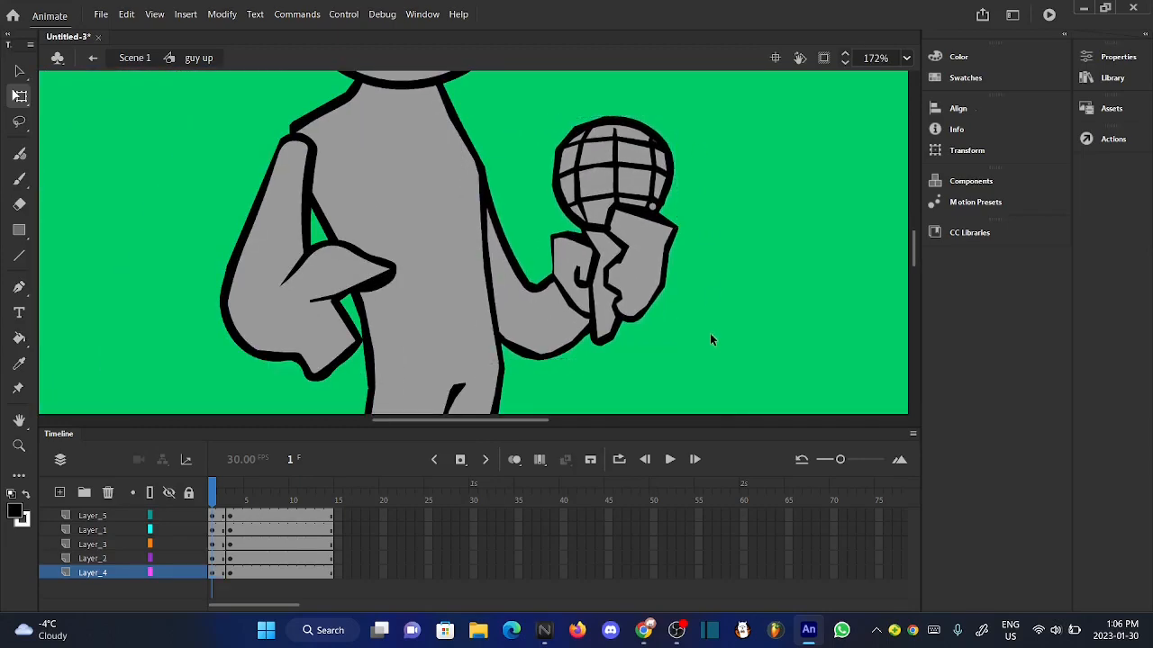
scroll(710, 333, "down", 5)
left_click(221, 493)
mouse_move(221, 494)
left_mouse_down()
mouse_move(239, 493)
mouse_move(212, 494)
left_mouse_up()
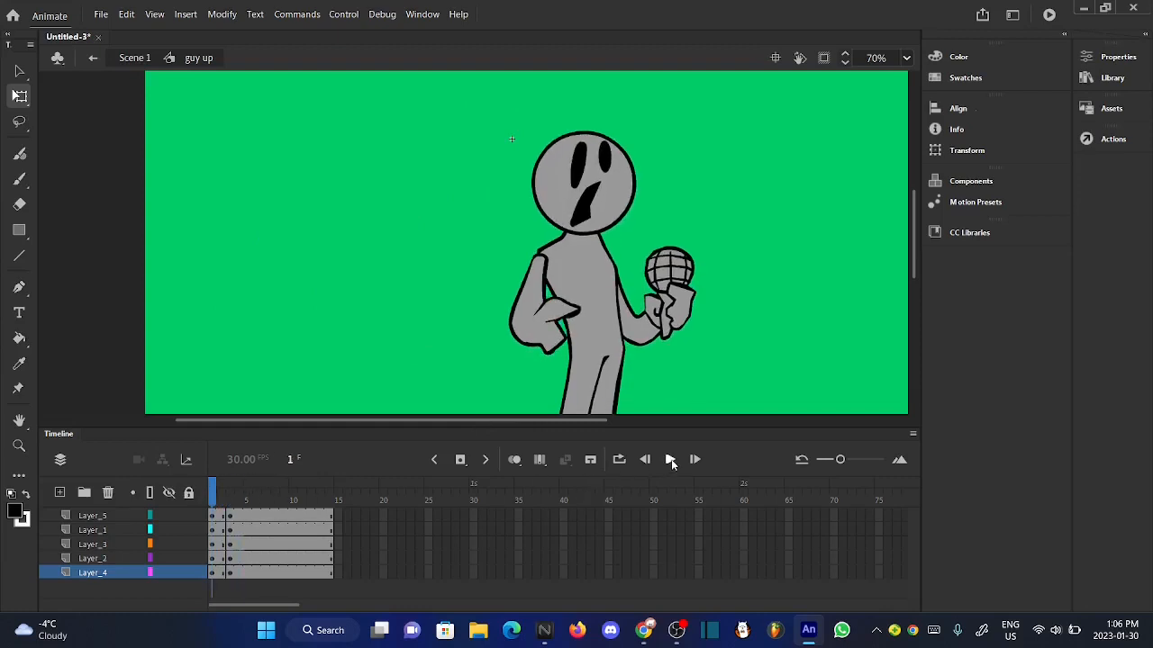
left_click(670, 460)
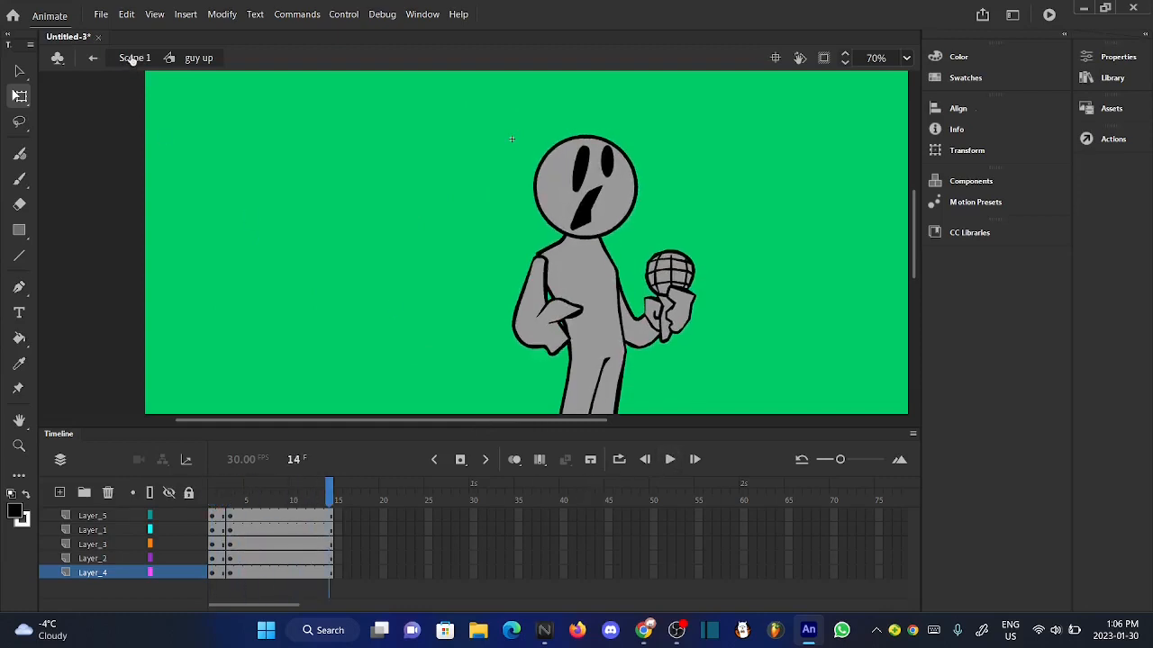
- Return to Scene 1 and play the whole animation from the first frame to review all the poses
left_click(132, 58)
left_click(298, 182)
scroll(473, 193, "down", 1)
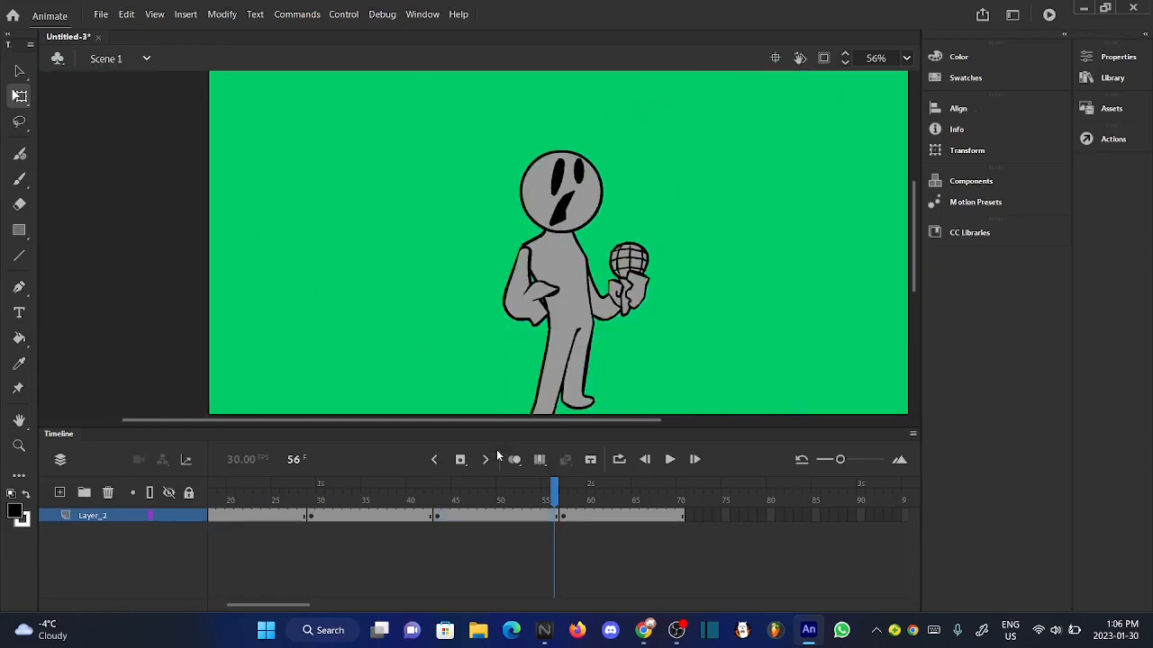
left_click(490, 512)
left_click(395, 394)
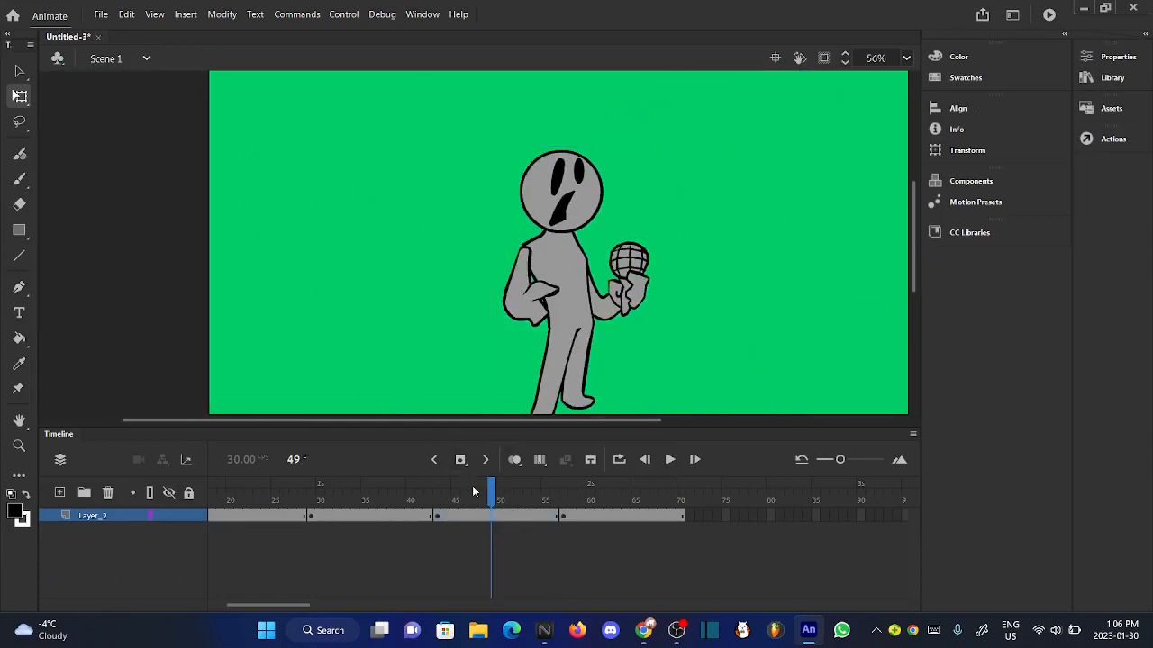
left_click_drag(472, 491, 146, 458)
left_click(665, 465)
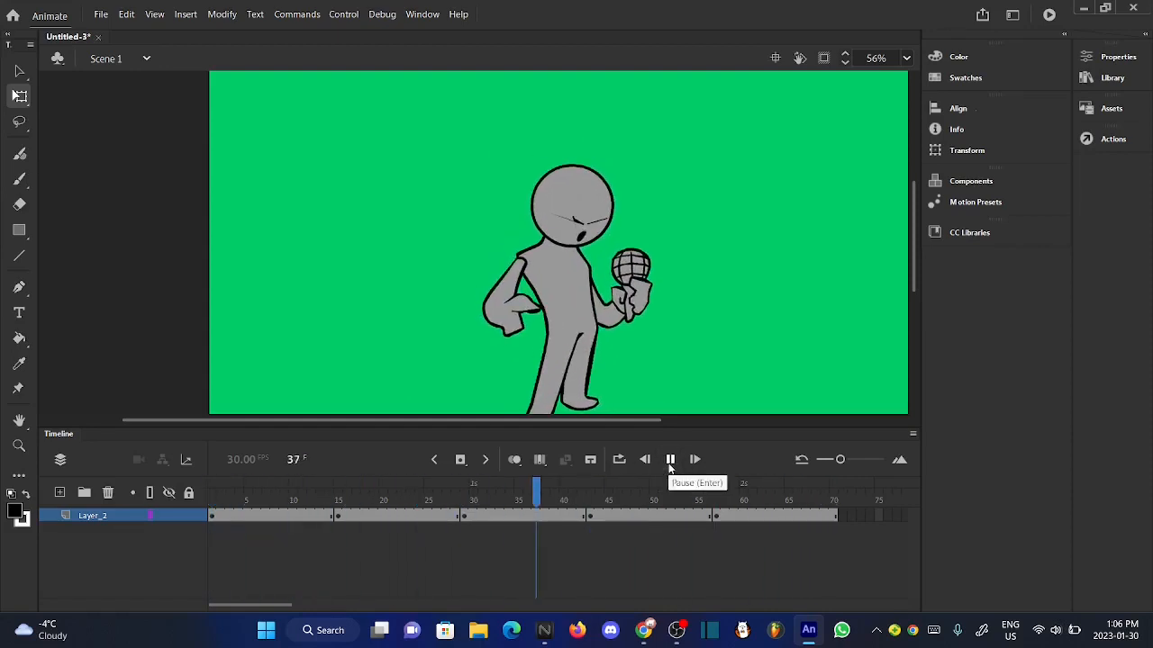
left_click_drag(396, 491, 180, 491)
left_click(667, 461)
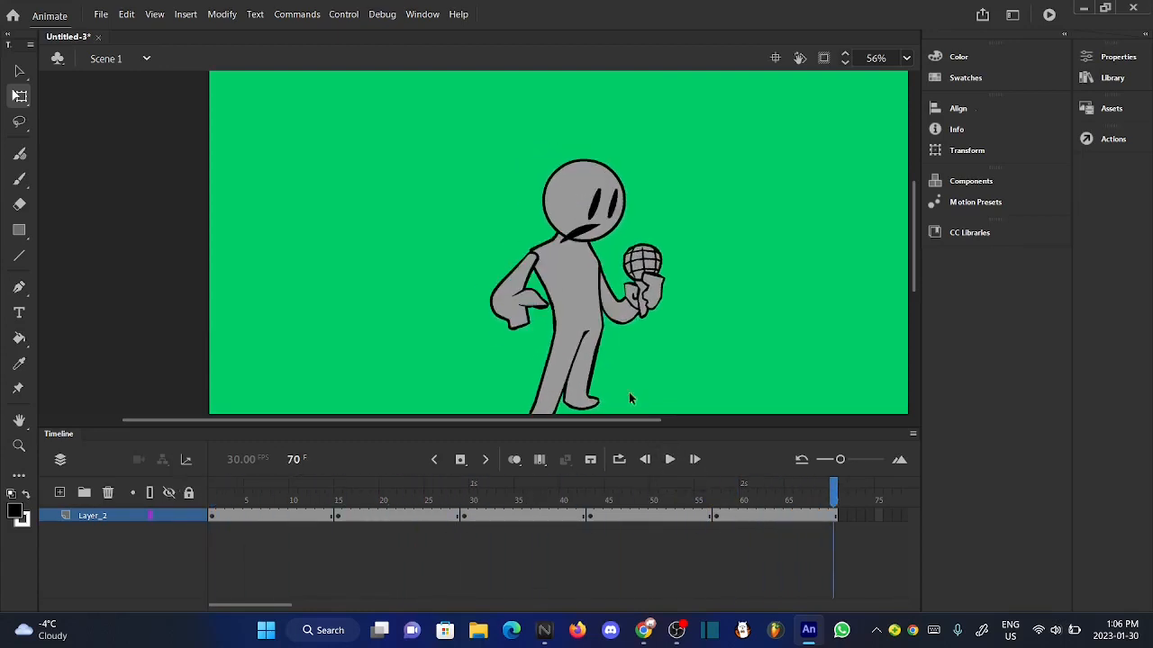
- Open the "guy right" symbol for editing and insert keyframes at frame 3 on all five layers
left_click(591, 358)
double_click(591, 358)
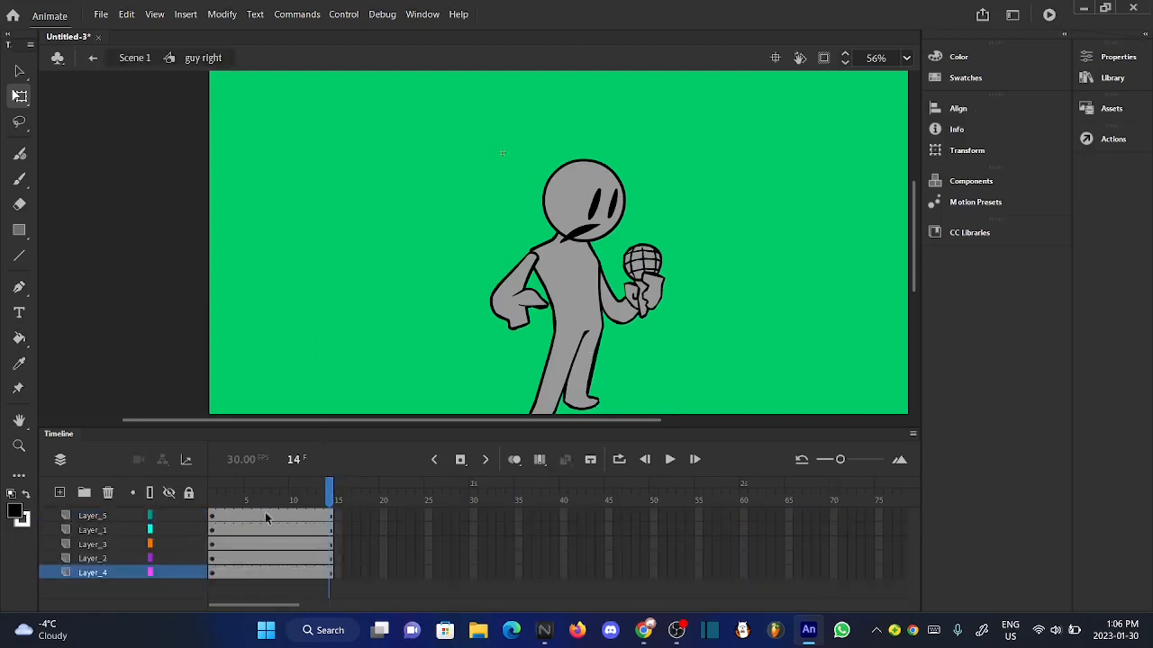
left_click_drag(228, 519, 231, 585)
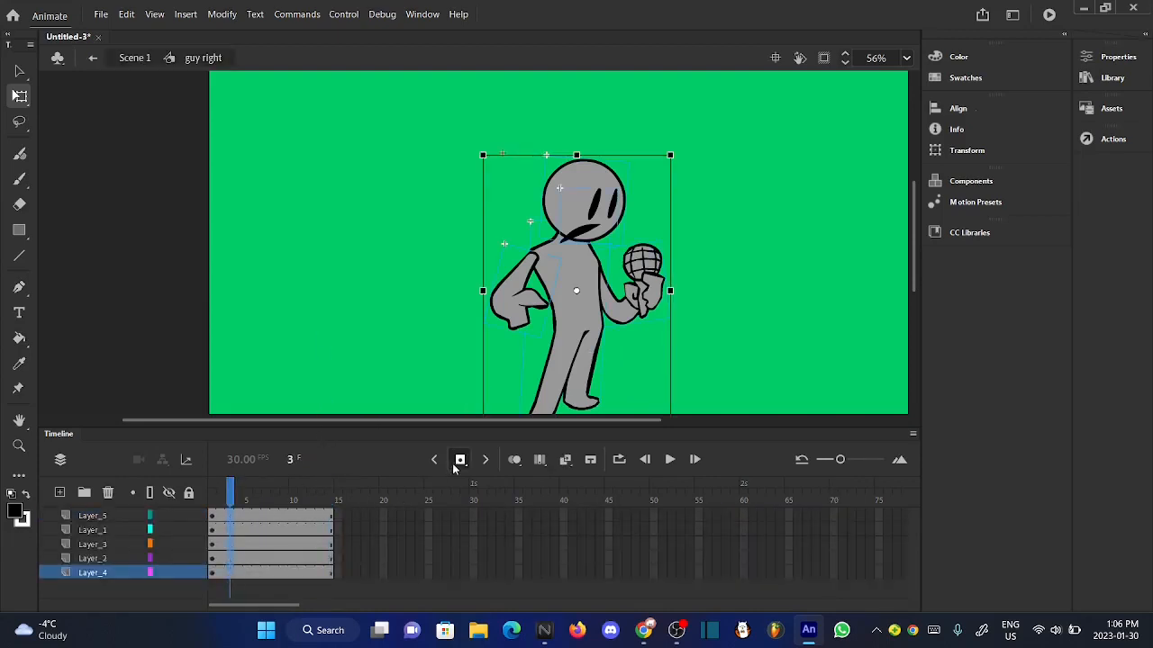
left_click(308, 308)
left_click(220, 506)
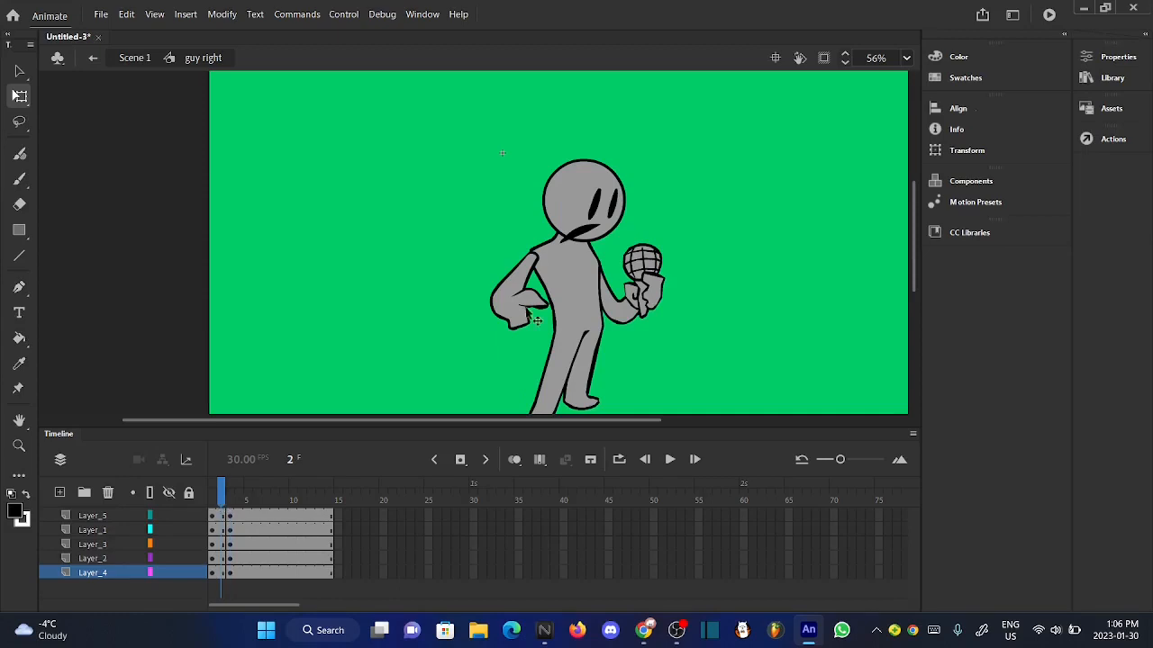
- Skew the body on Layer_2 slightly to the right in the first keyframe of "guy right"
left_click(581, 277)
scroll(580, 276, "up", 5)
scroll(539, 124, "up", 7)
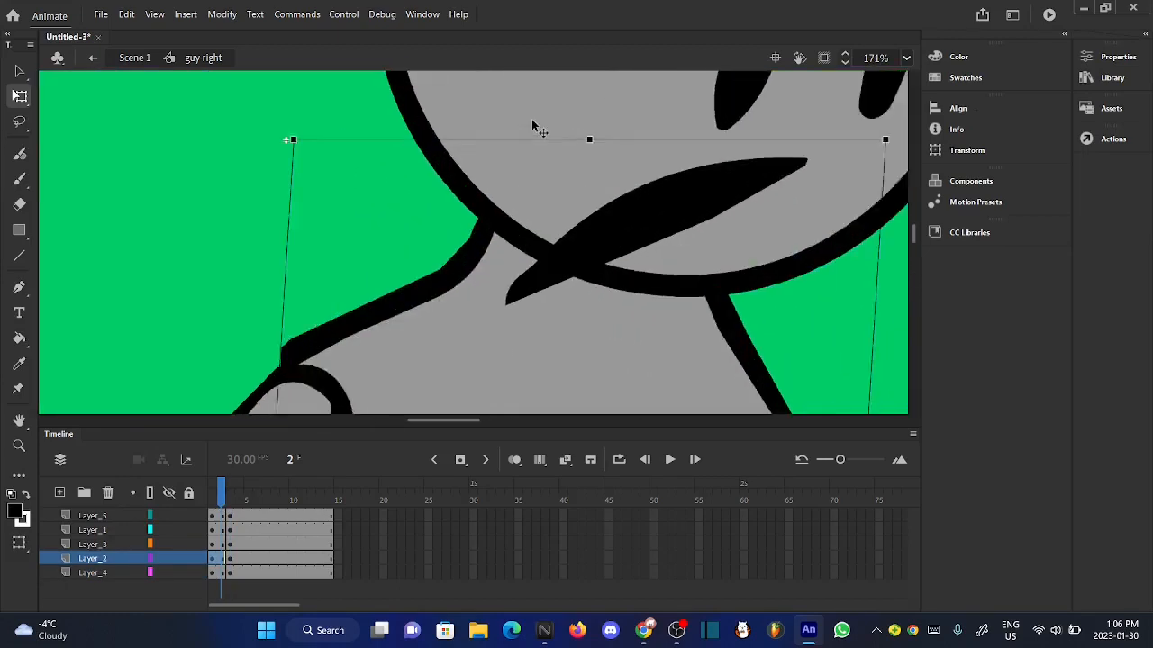
left_click_drag(542, 158, 555, 158)
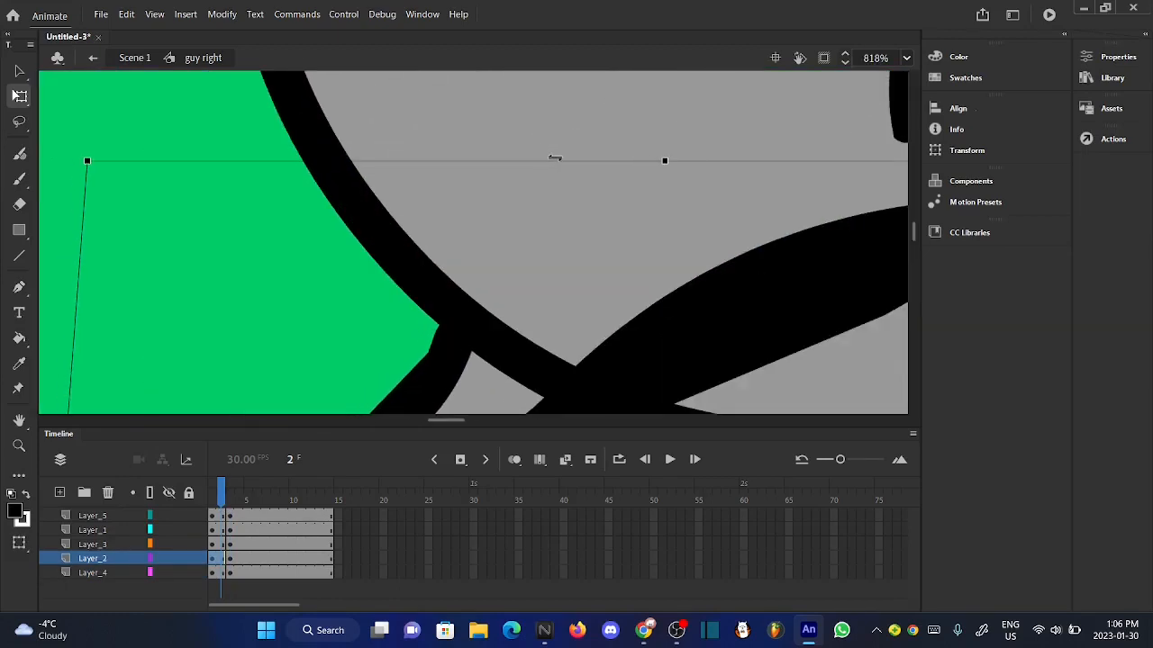
scroll(469, 140, "down", 13)
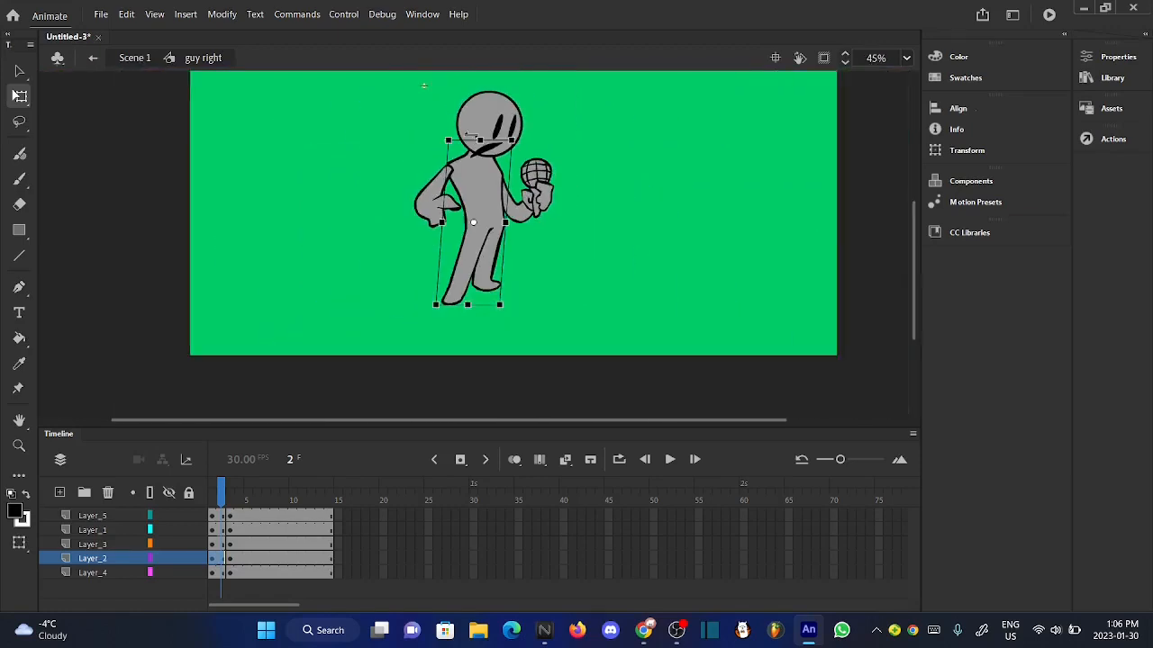
- Use onion skinning to align the skewed body's feet with those of the neighbouring keyframe
scroll(469, 294, "up", 4)
left_click(514, 460)
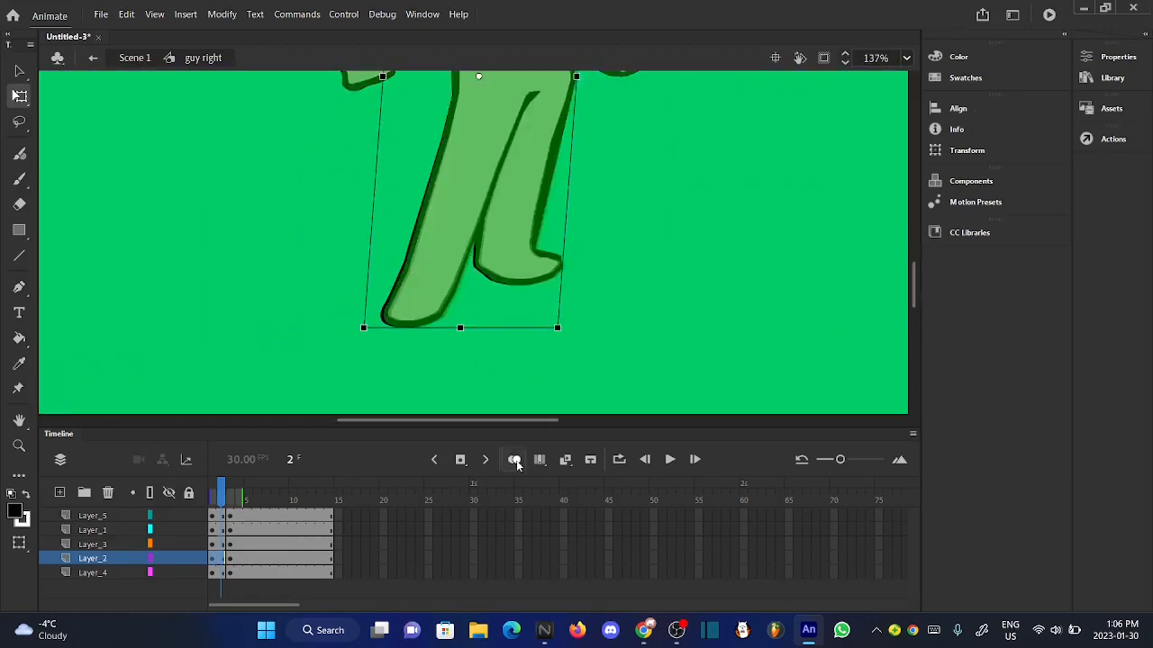
scroll(430, 326, "up", 9)
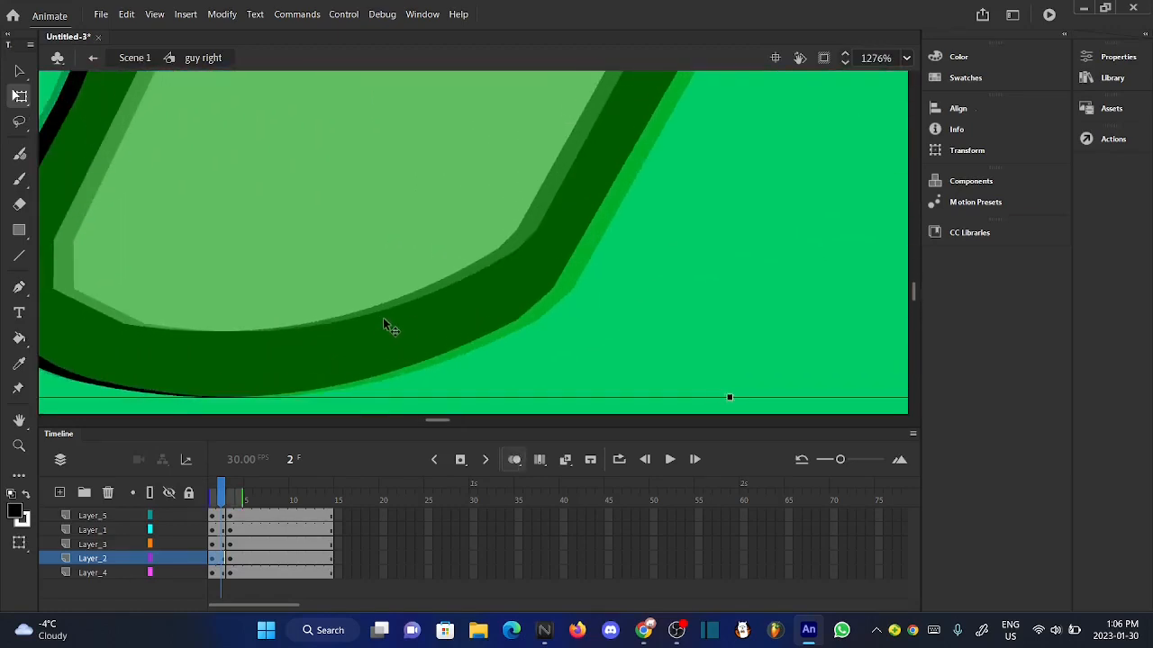
scroll(487, 369, "down", 9)
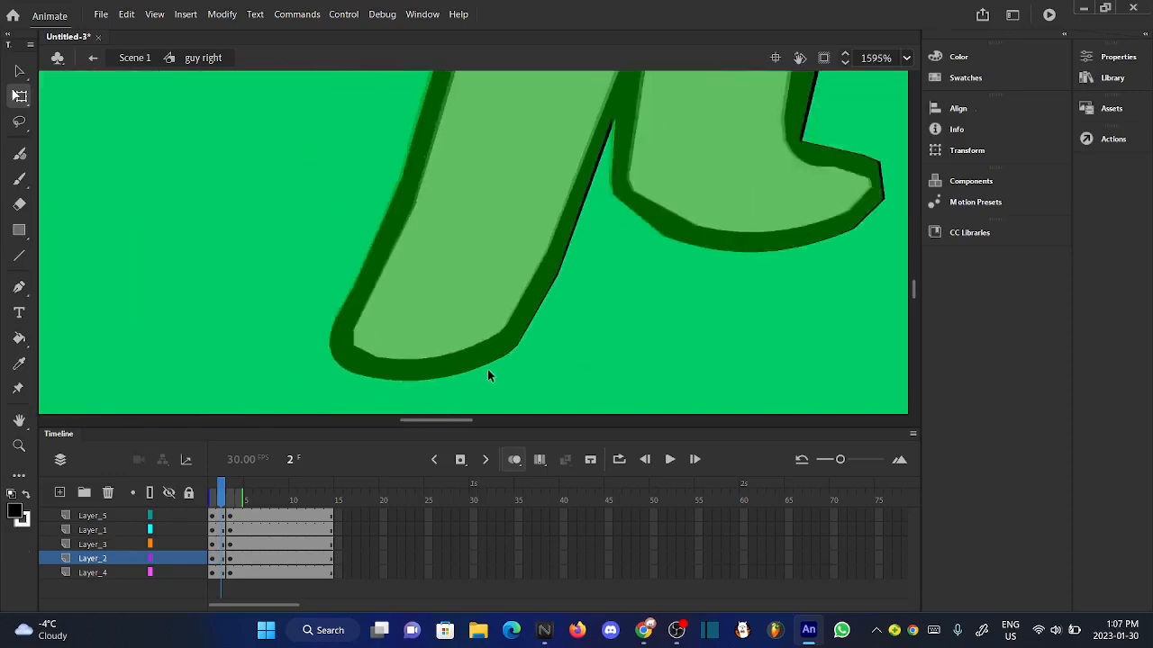
scroll(487, 369, "down", 3)
left_click(514, 462)
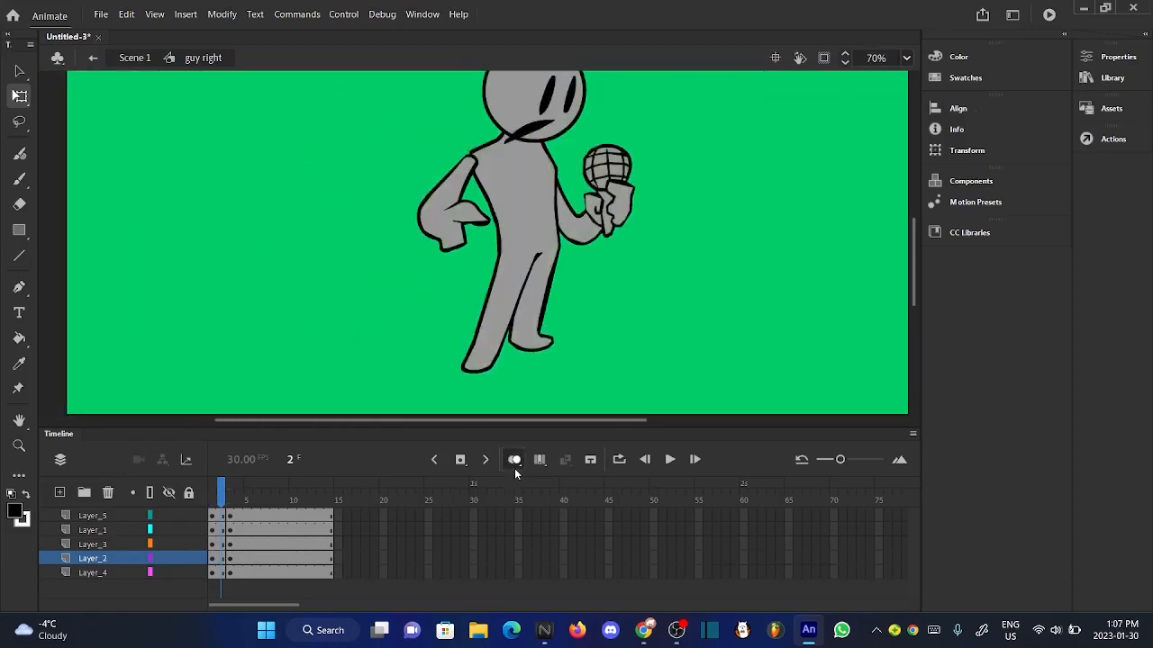
- Rotate the arm without the microphone on Layer_3 slightly clockwise in the first keyframe
left_click_drag(224, 491, 221, 492)
left_click(465, 168)
scroll(465, 167, "up", 4)
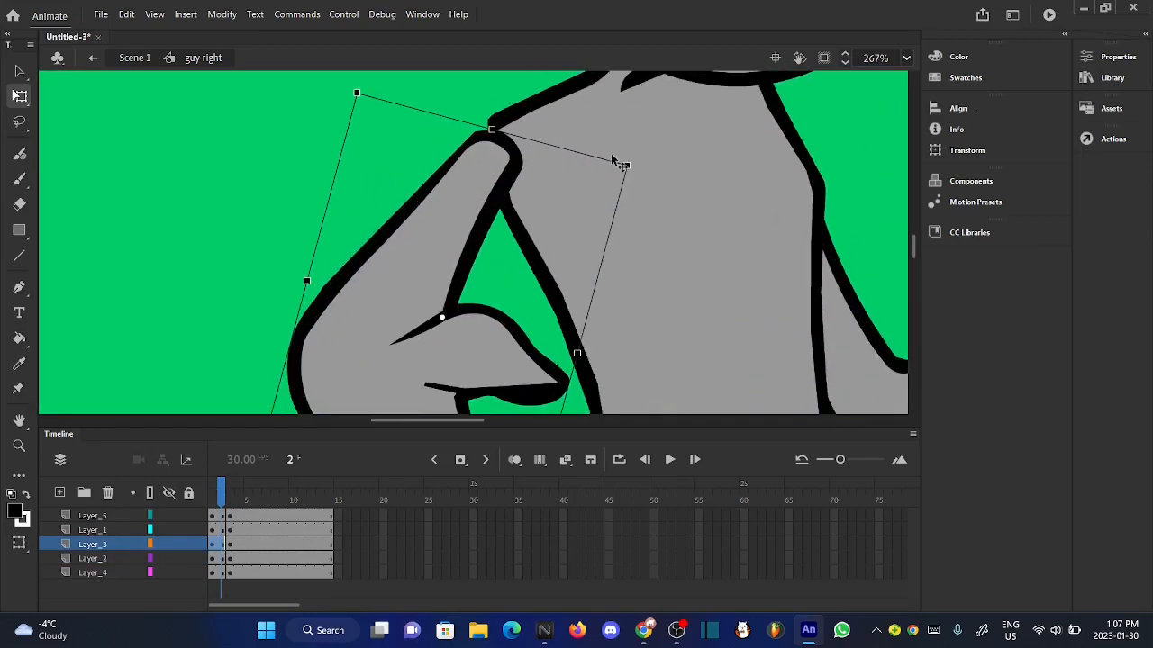
scroll(612, 160, "up", 3)
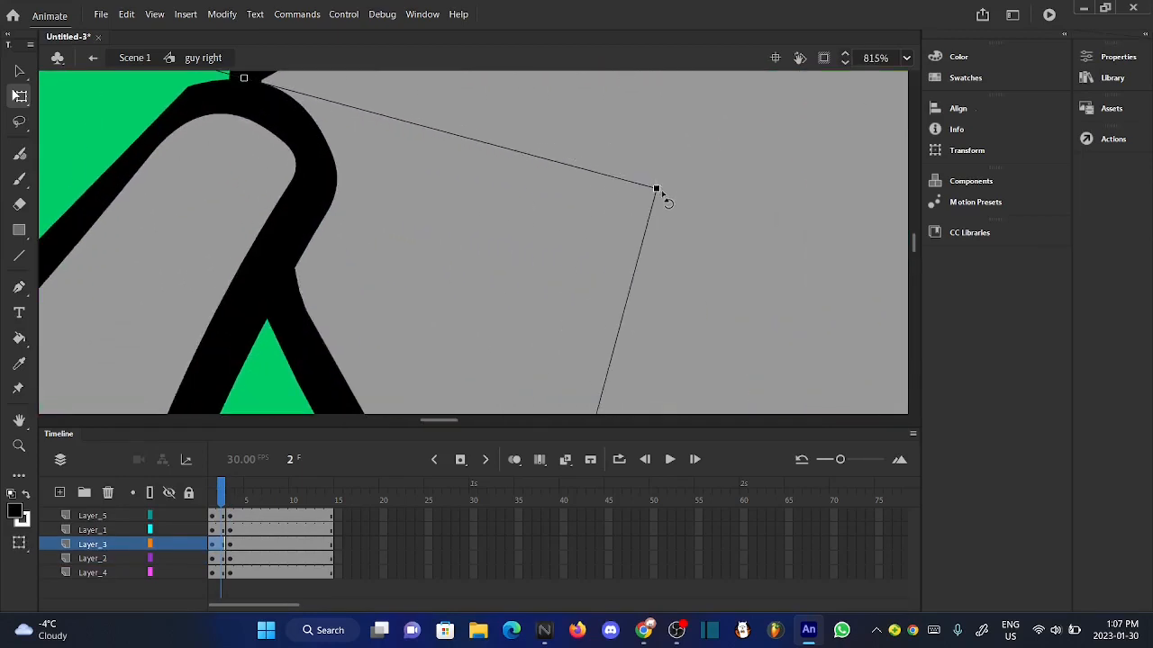
left_click_drag(662, 197, 666, 204)
scroll(666, 204, "down", 4)
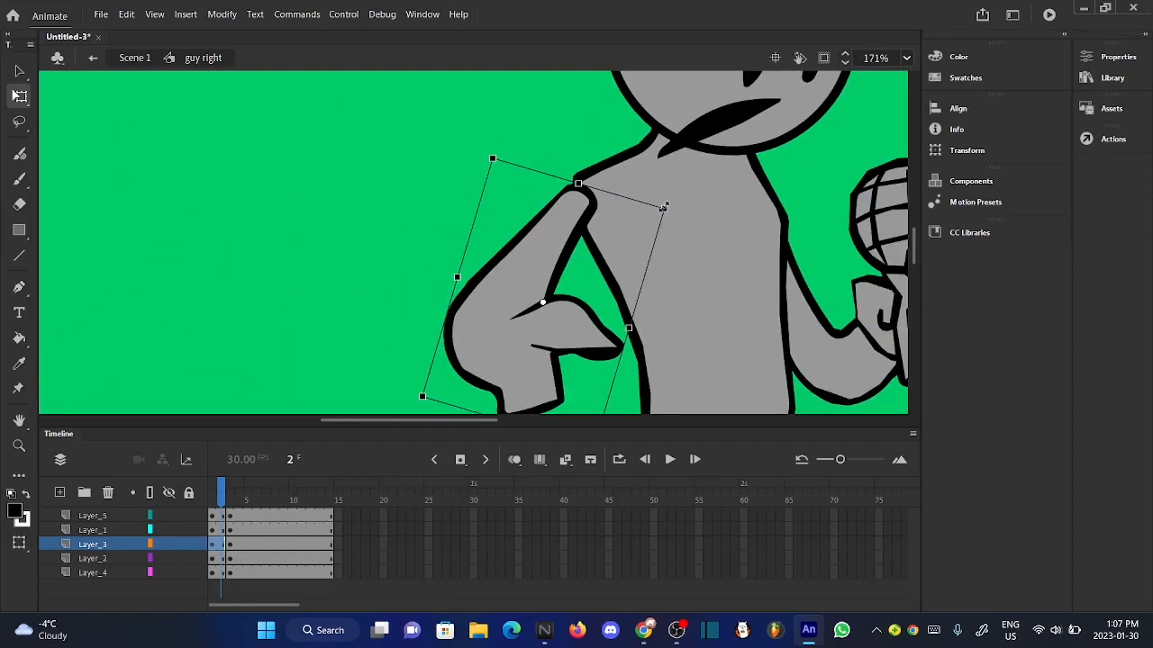
- Nudge the rotated Layer_3 arm slightly right and down so it meets the shoulder
key("Right")
key("Right")
key("Right")
key("Down")
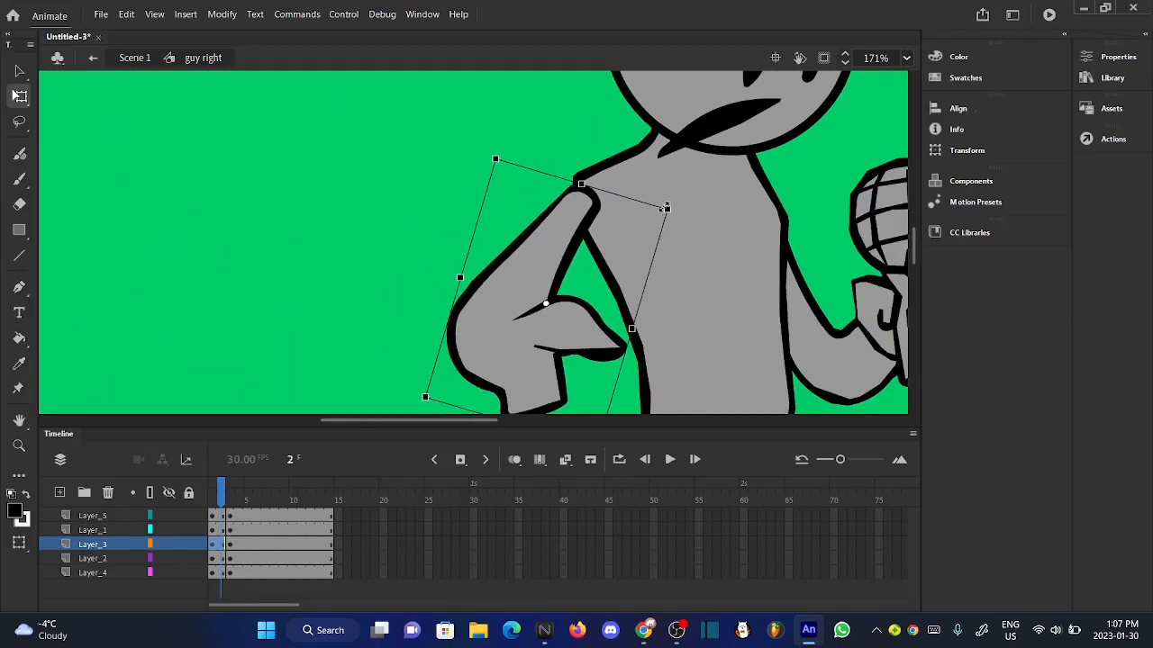
left_click(354, 161)
scroll(355, 166, "down", 4)
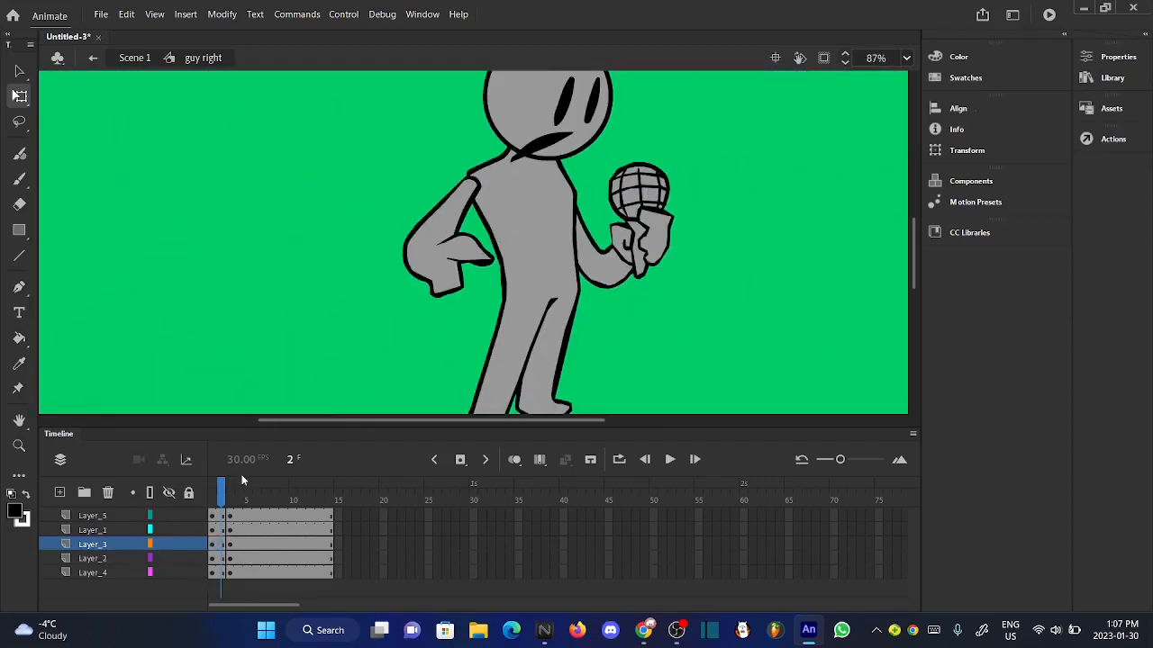
- Nudge the Layer_3 arm slightly left at frame 1, comparing its motion with the following frames
mouse_move(222, 491)
left_mouse_down()
mouse_move(235, 491)
mouse_move(213, 491)
left_mouse_up()
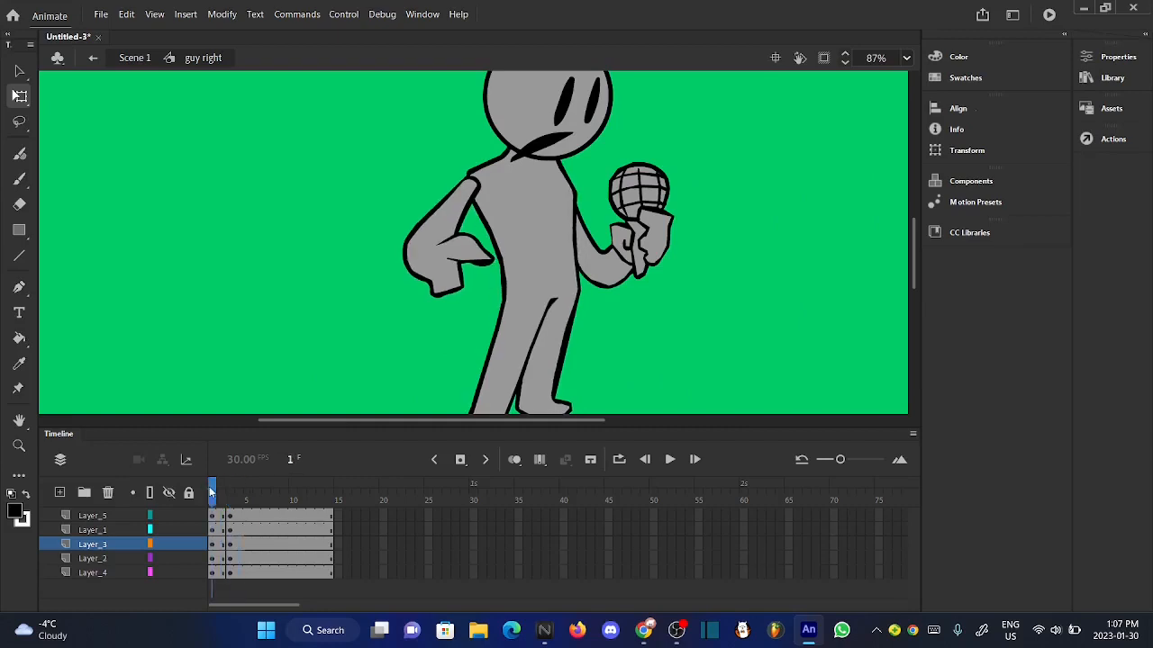
left_click(450, 279)
key("Left")
left_click(342, 272)
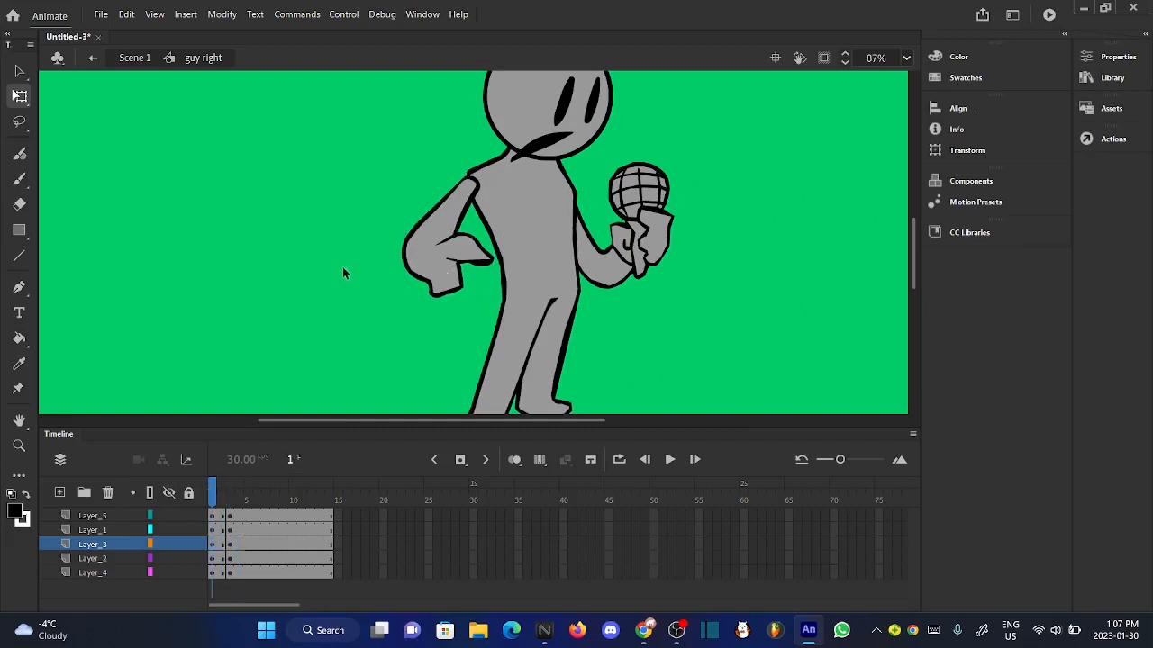
mouse_move(220, 494)
left_mouse_down()
mouse_move(231, 495)
mouse_move(209, 495)
left_mouse_up()
left_click(435, 287)
key("Left")
key("Left")
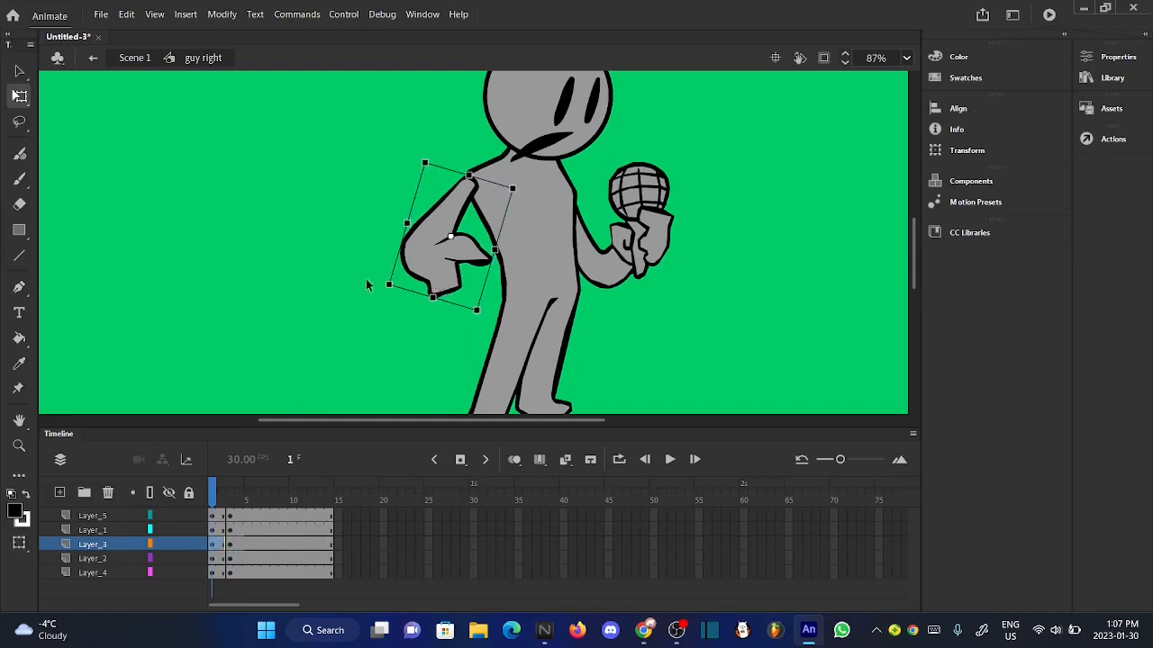
left_click(366, 286)
mouse_move(217, 501)
left_mouse_down()
mouse_move(239, 501)
mouse_move(203, 502)
left_mouse_up()
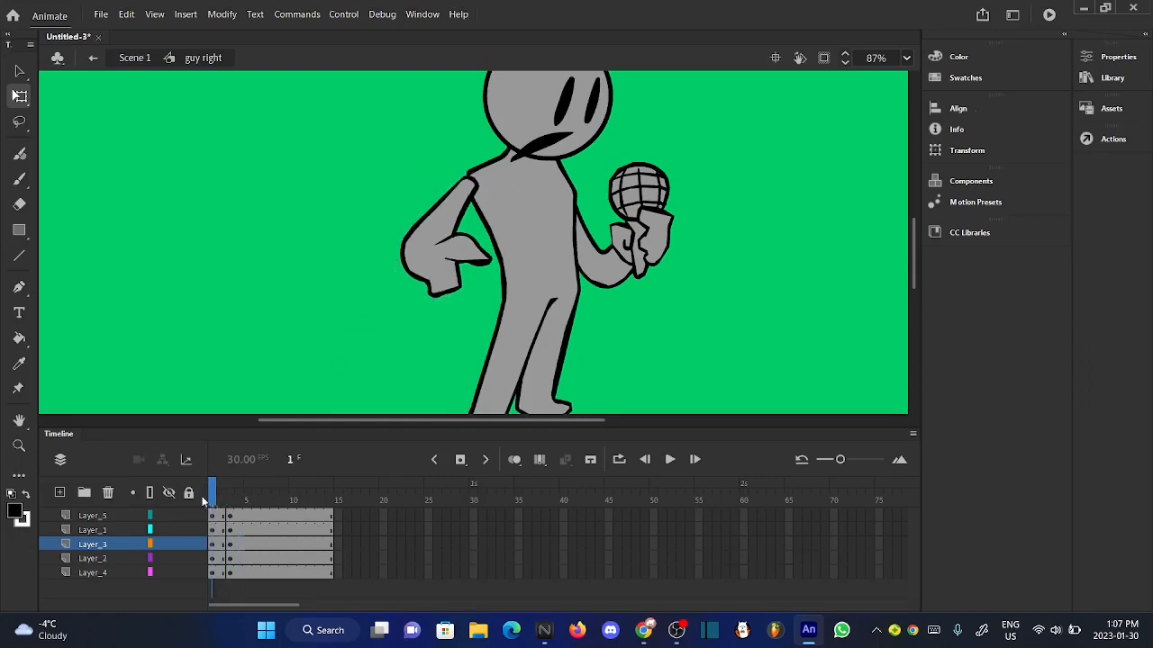
- Shift the Layer_3 arm slightly right and down at frame 1 and recheck the transition between frames
left_click(467, 275)
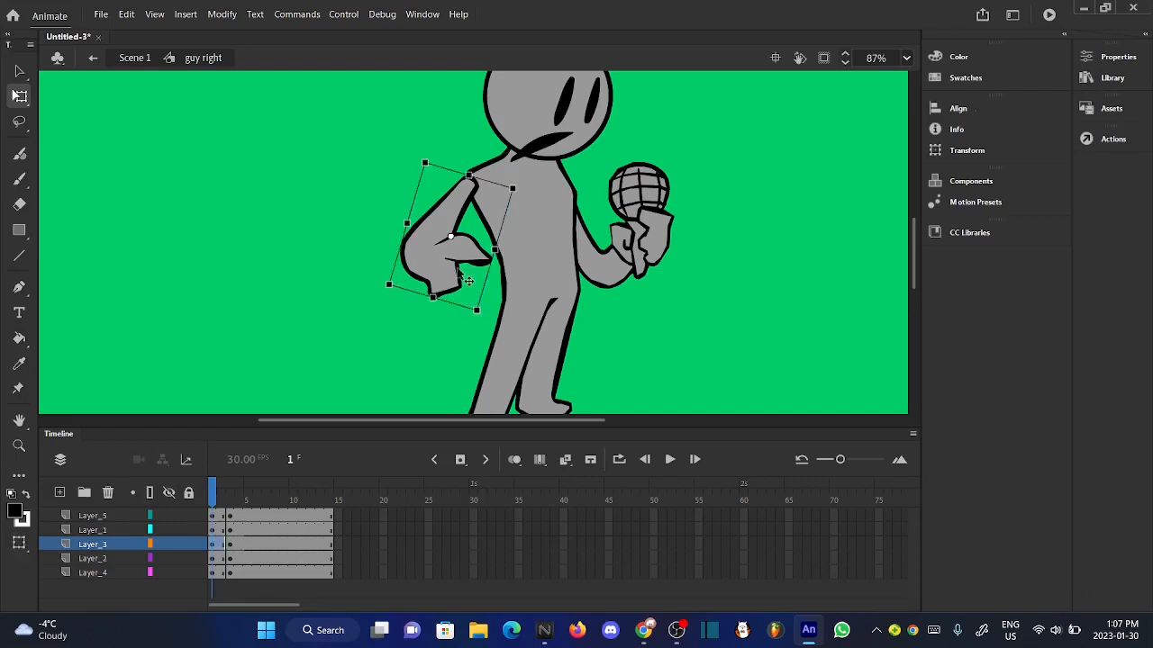
key("Right")
key("Down")
key("Down")
left_click(314, 290)
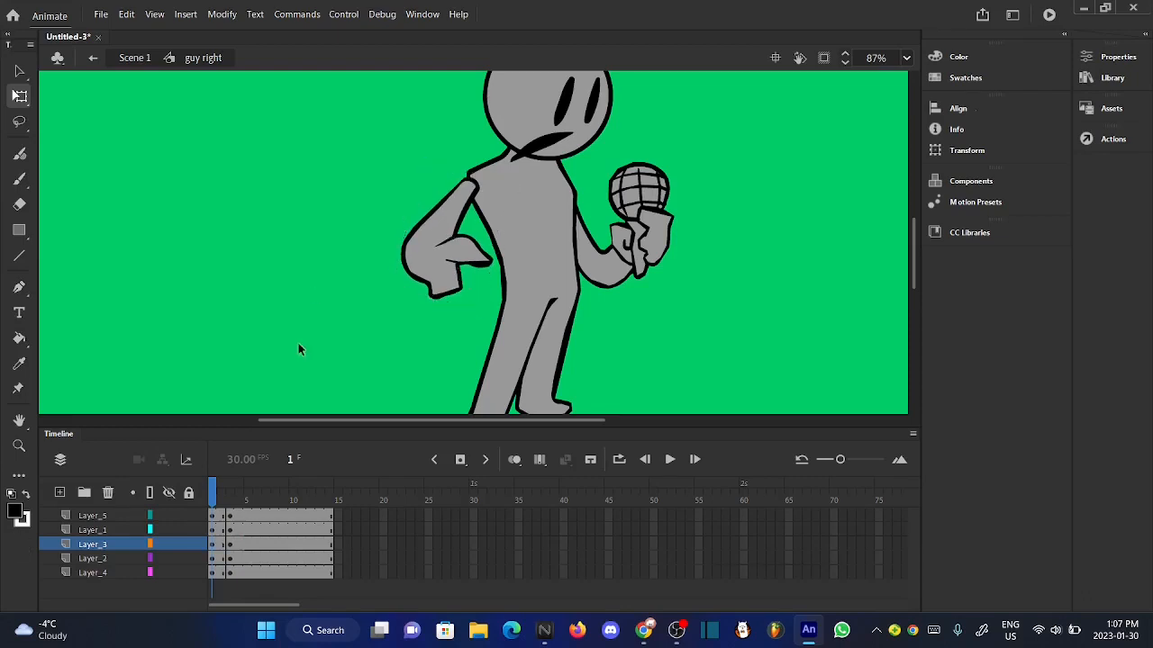
mouse_move(215, 497)
left_mouse_down()
mouse_move(242, 500)
mouse_move(205, 500)
left_mouse_up()
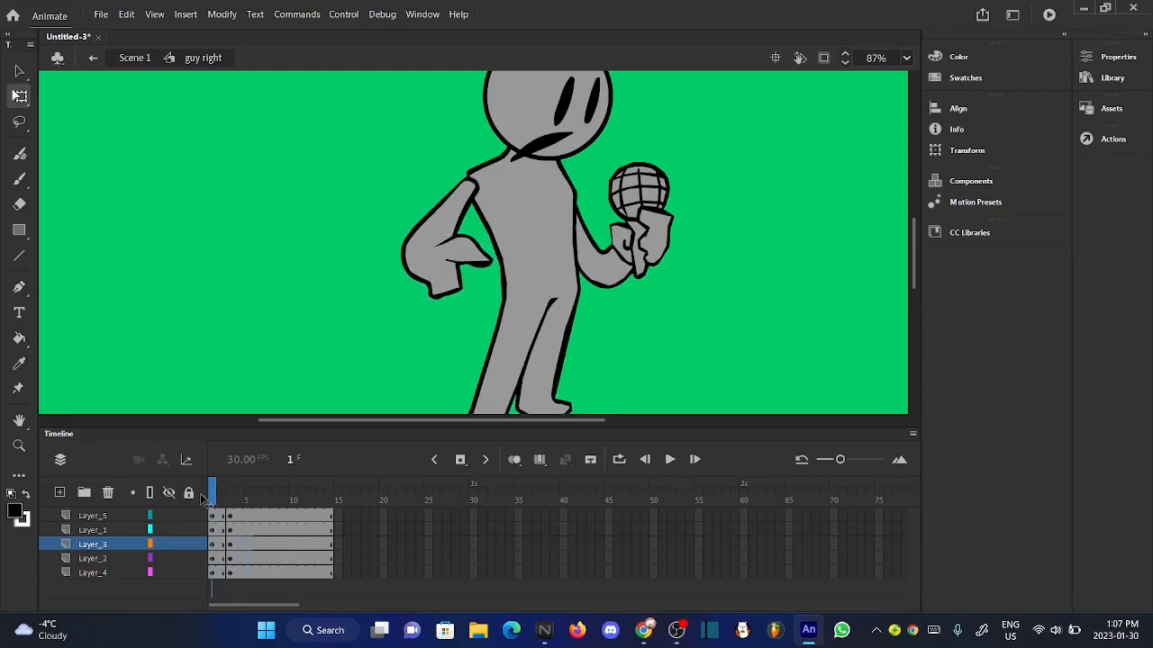
left_click(442, 294)
left_click(294, 368)
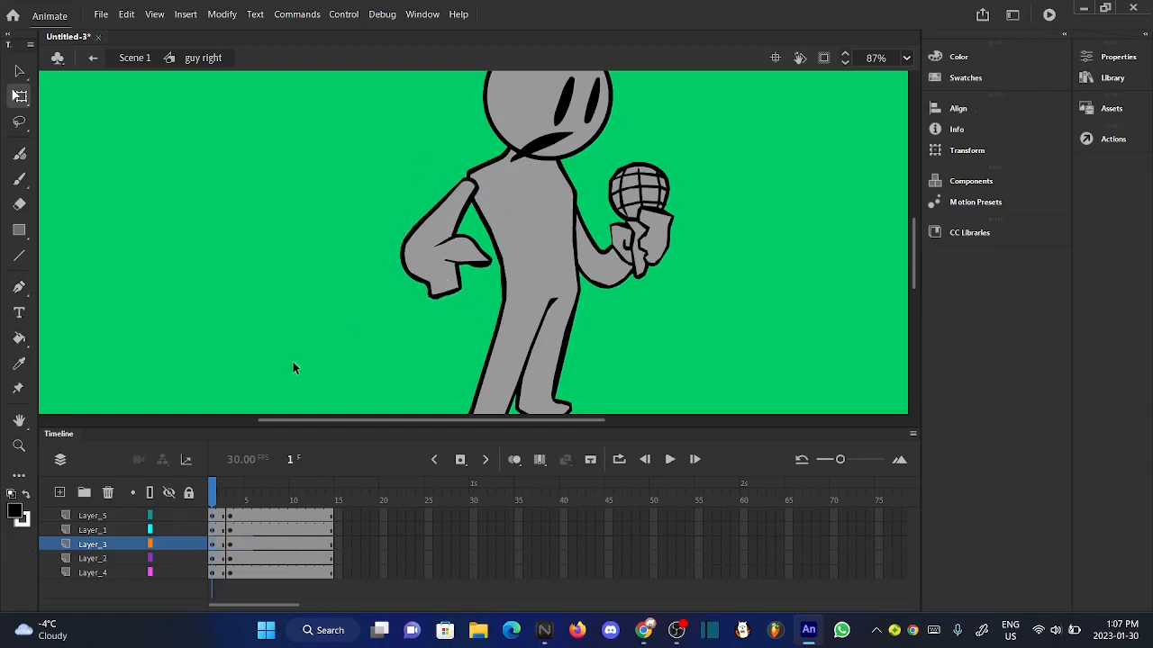
- Nudge the Layer_3 arm slightly right and up at frame 1, comparing it with the following frames
mouse_move(213, 487)
left_mouse_down()
mouse_move(238, 491)
mouse_move(211, 498)
left_mouse_up()
left_click(439, 283)
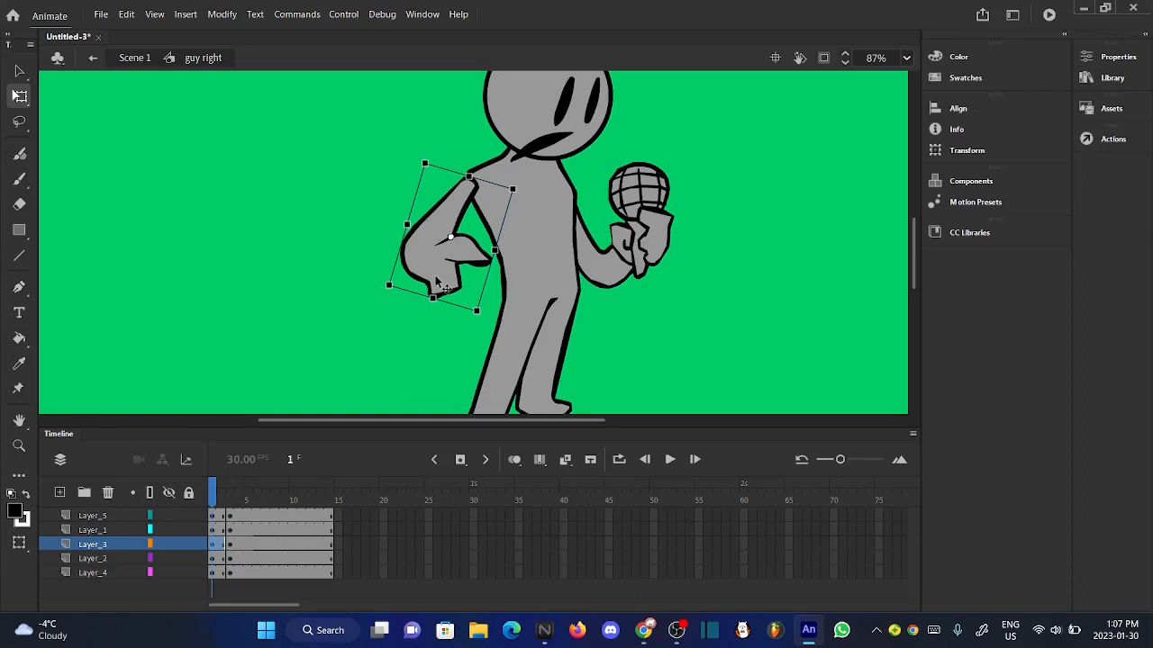
left_click(347, 290)
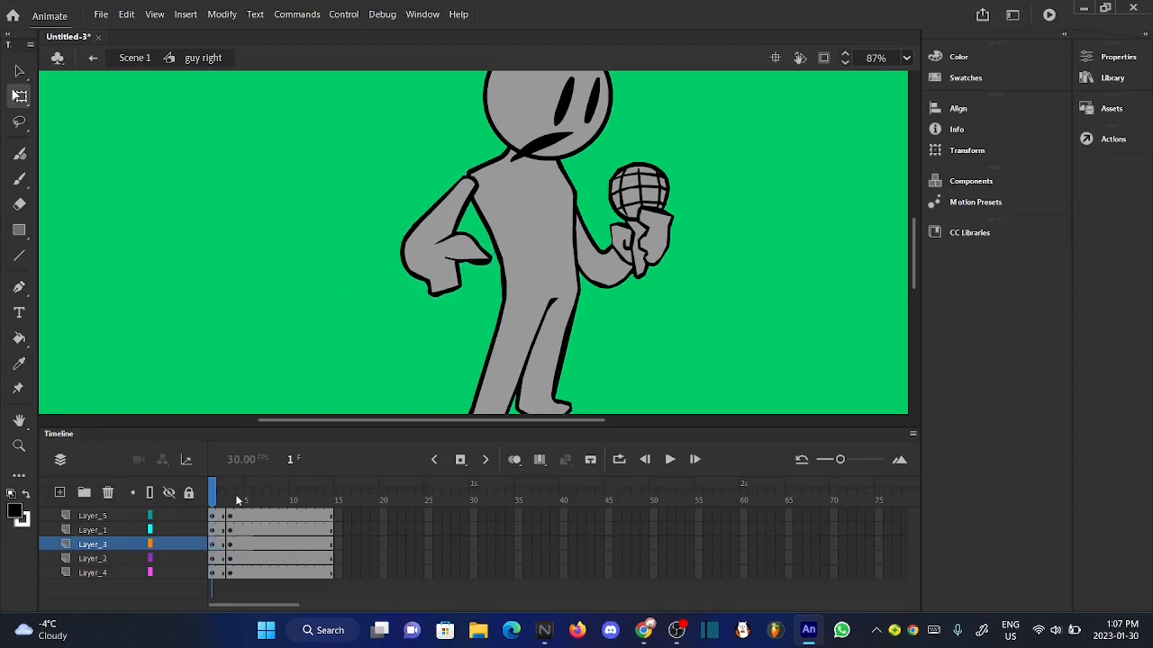
mouse_move(239, 501)
left_mouse_down()
mouse_move(204, 500)
mouse_move(241, 495)
mouse_move(217, 494)
left_mouse_up()
left_click(442, 276)
key("Right")
key("Right")
key("Right")
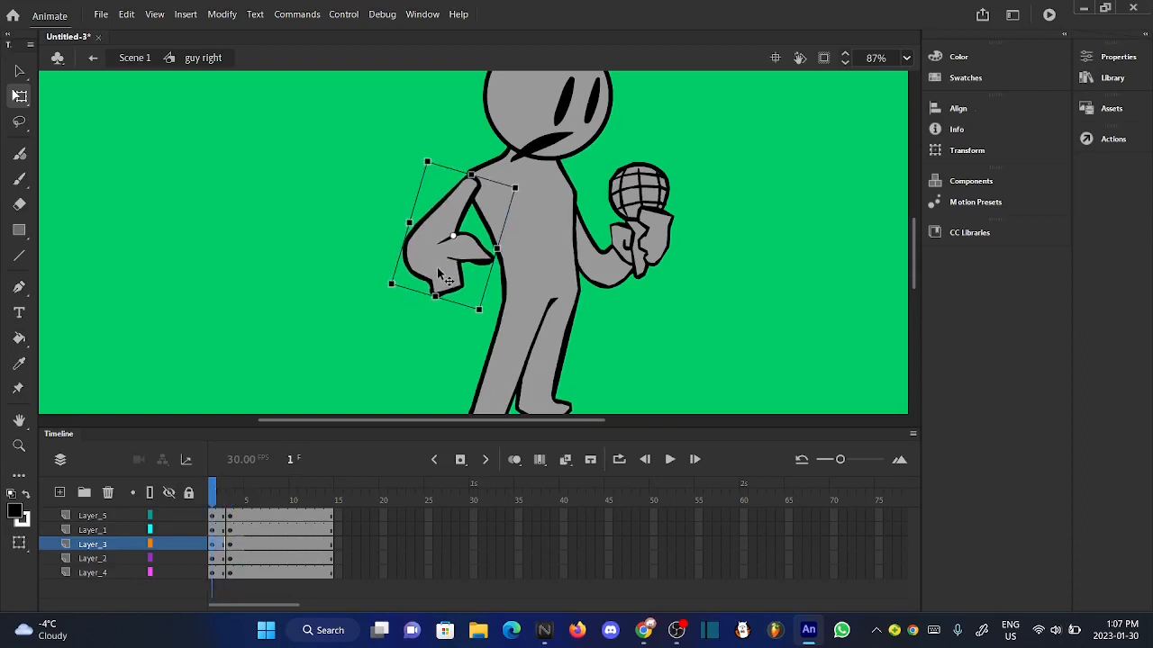
left_click(349, 317)
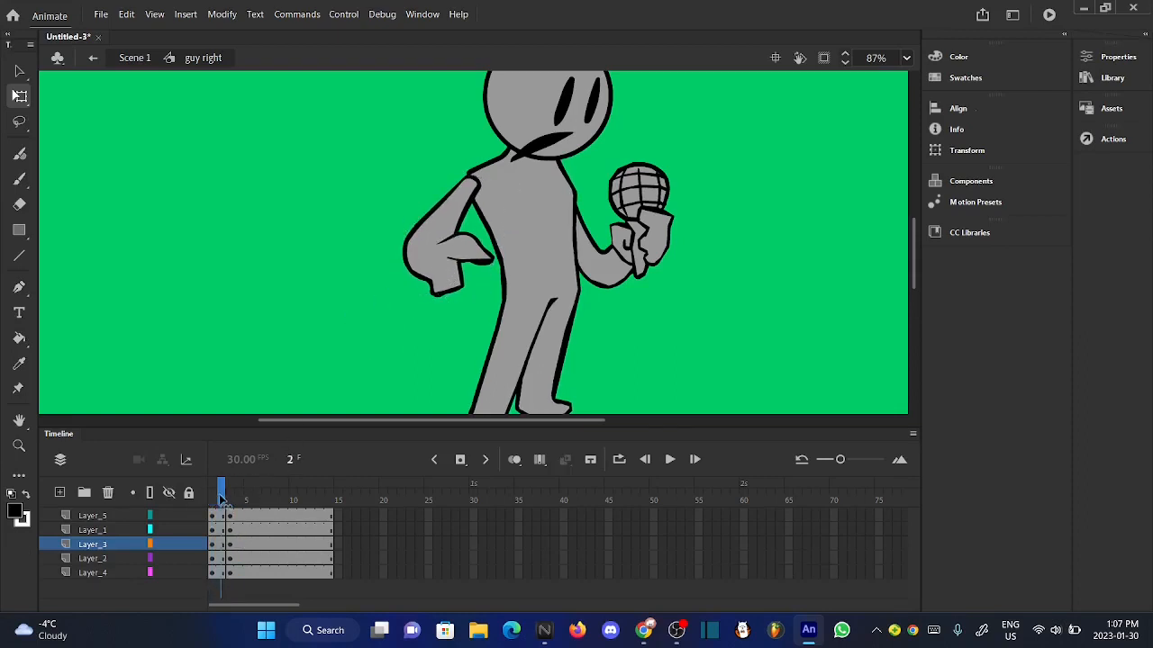
mouse_move(221, 500)
left_mouse_down()
mouse_move(239, 497)
mouse_move(205, 507)
left_mouse_up()
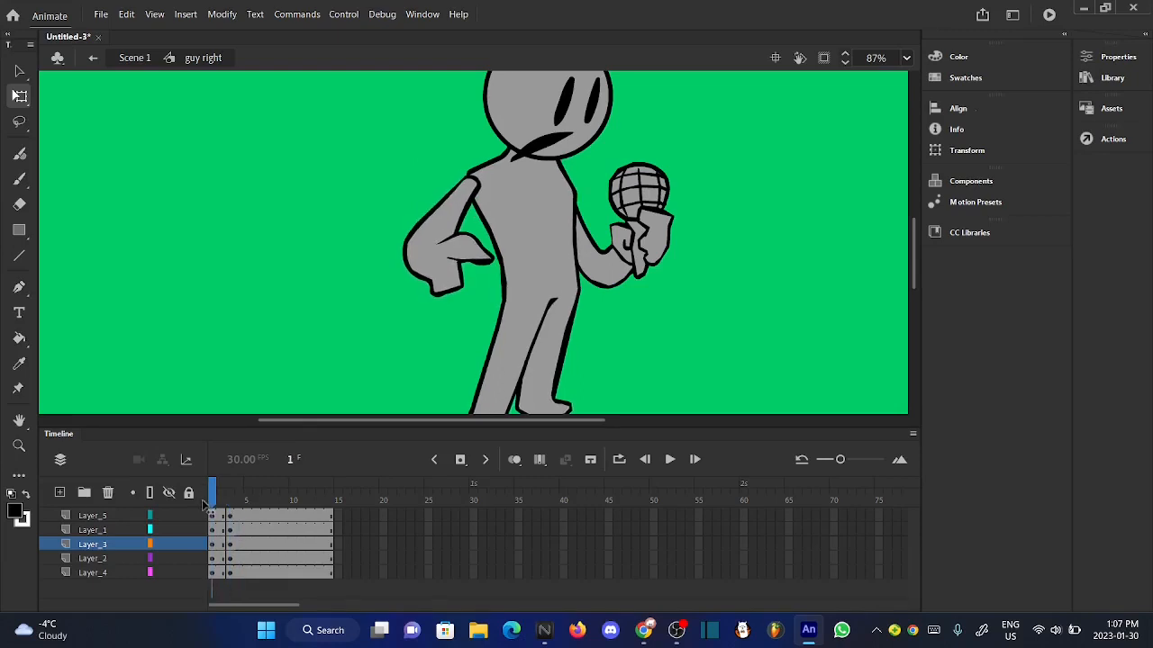
- Rotate the head together with its face features slightly clockwise in the first keyframe
scroll(454, 308, "down", 3)
scroll(515, 217, "up", 3)
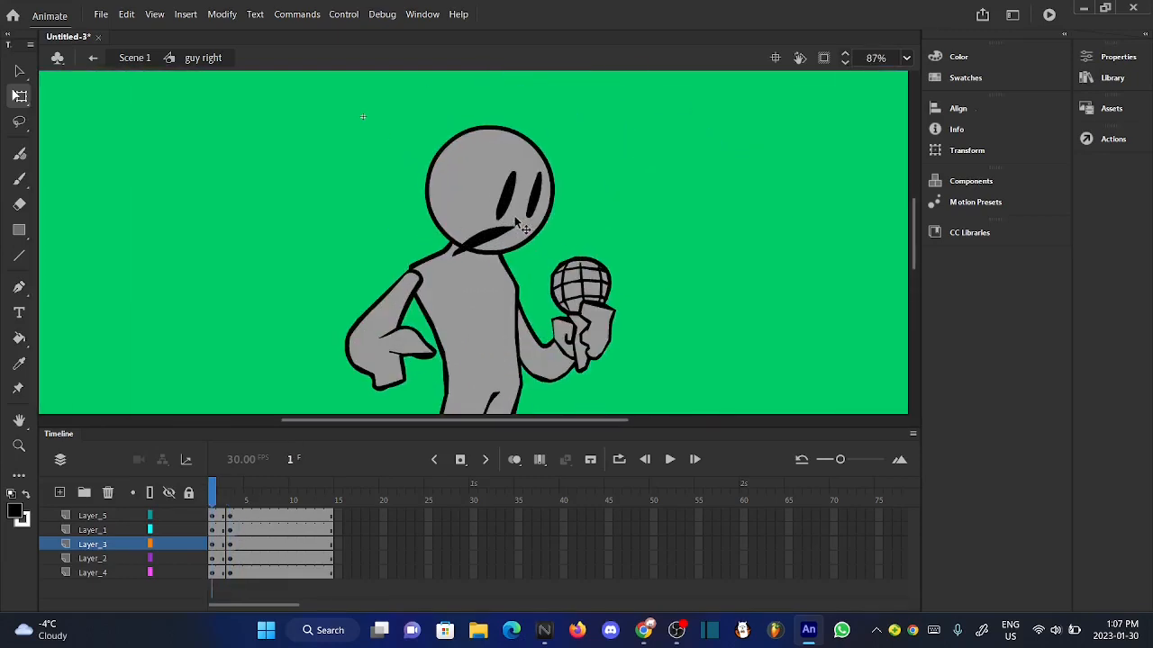
left_click_drag(415, 137, 597, 201)
scroll(554, 177, "up", 2)
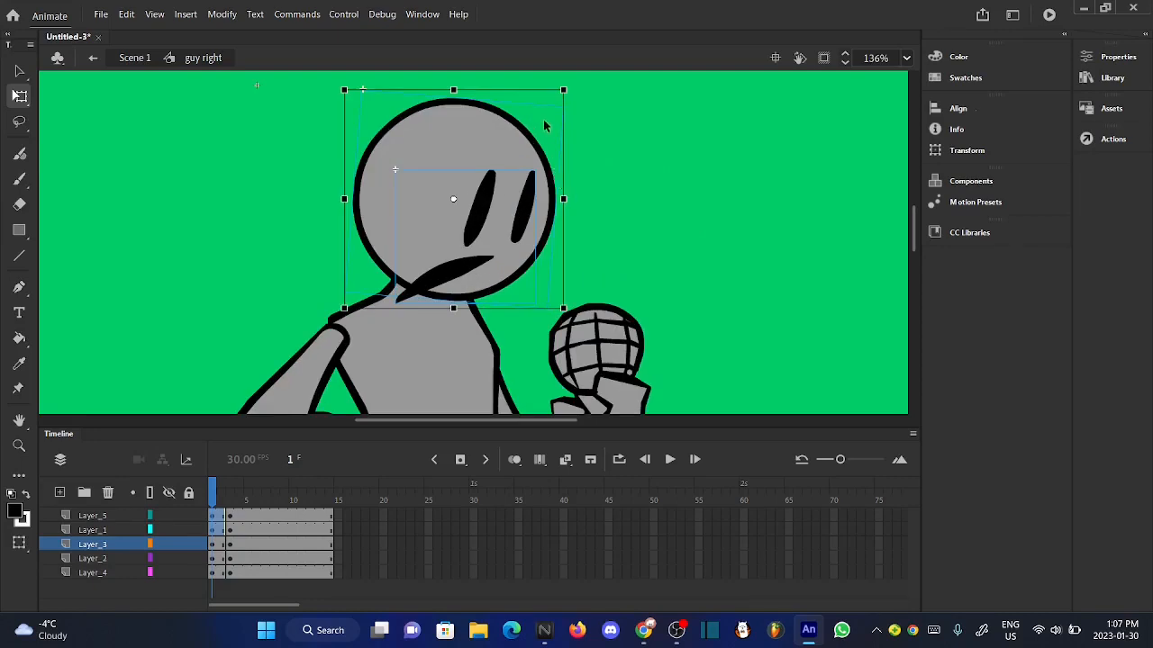
scroll(532, 79, "up", 5)
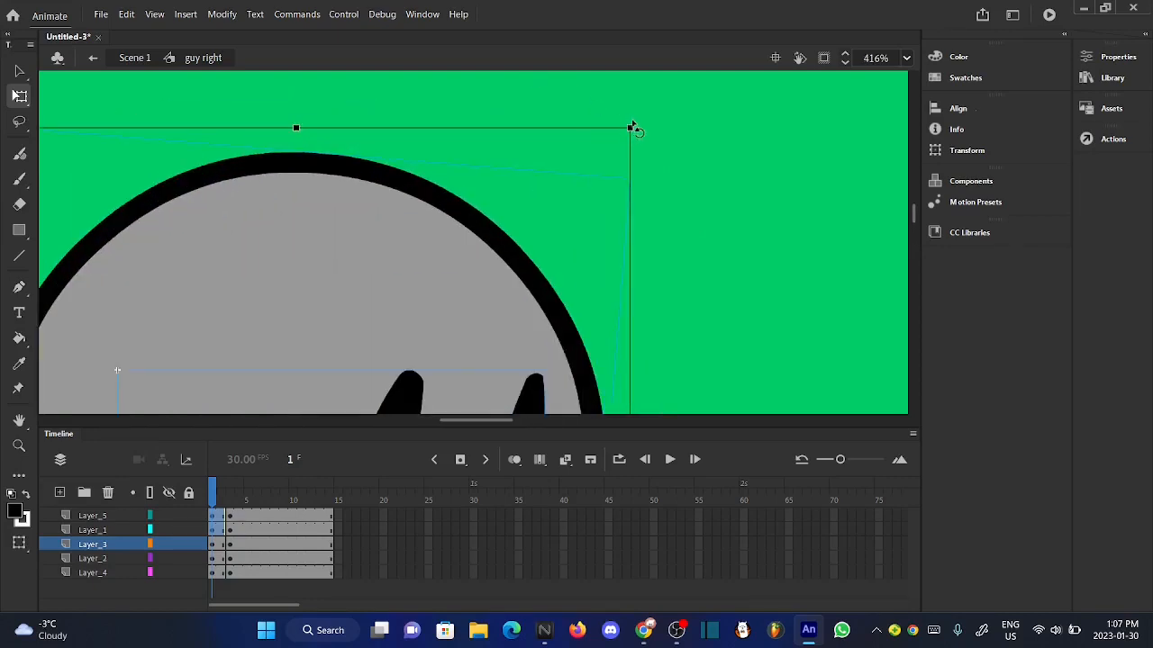
left_click_drag(638, 131, 642, 142)
scroll(639, 134, "down", 5)
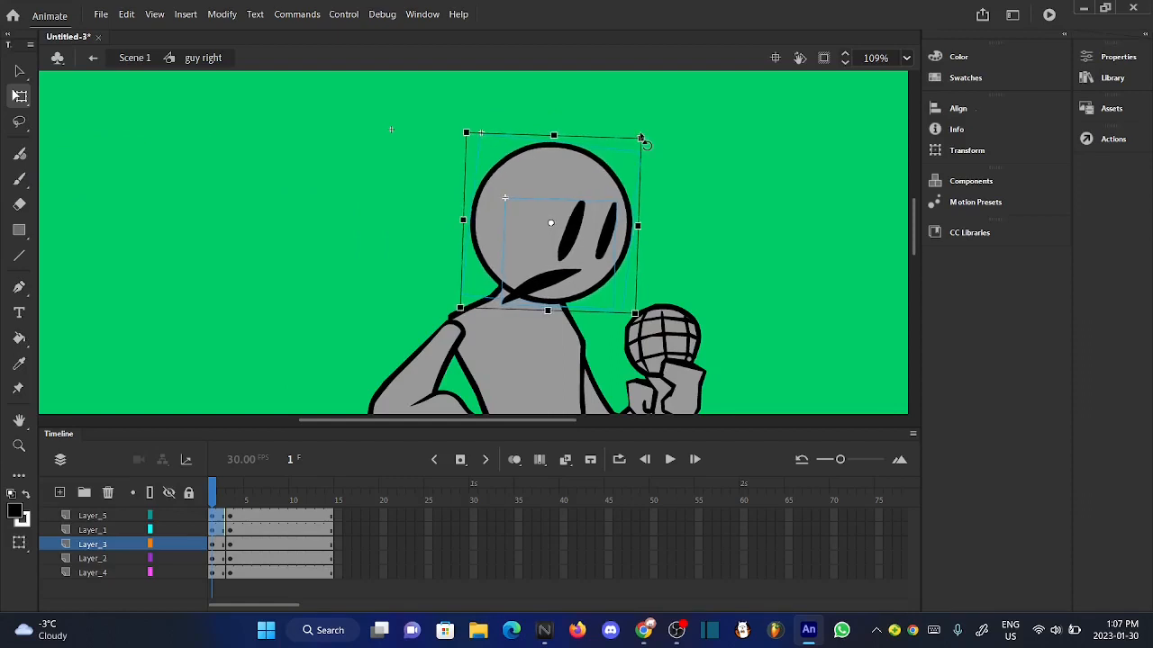
left_click(419, 188)
scroll(564, 186, "down", 2)
left_click_drag(216, 490, 209, 491)
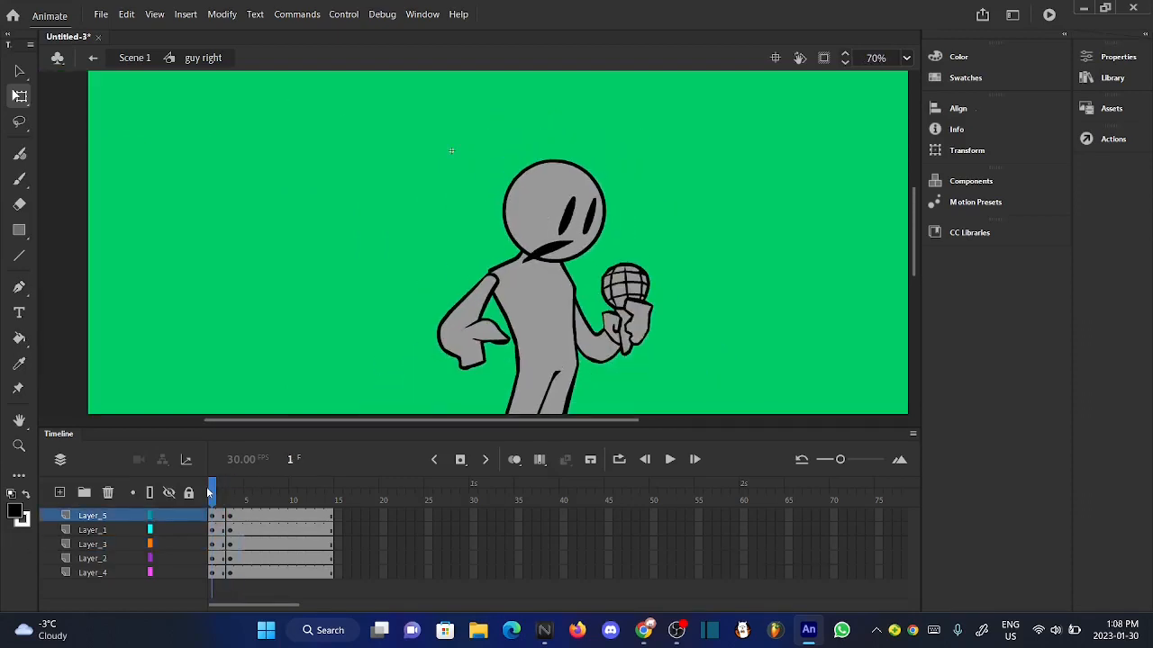
- Nudge the head and face on Layer_5 and Layer_1 slightly right at frame 1 and check the transition
left_click(95, 531, "shift")
key("Right")
key("Right")
key("Right")
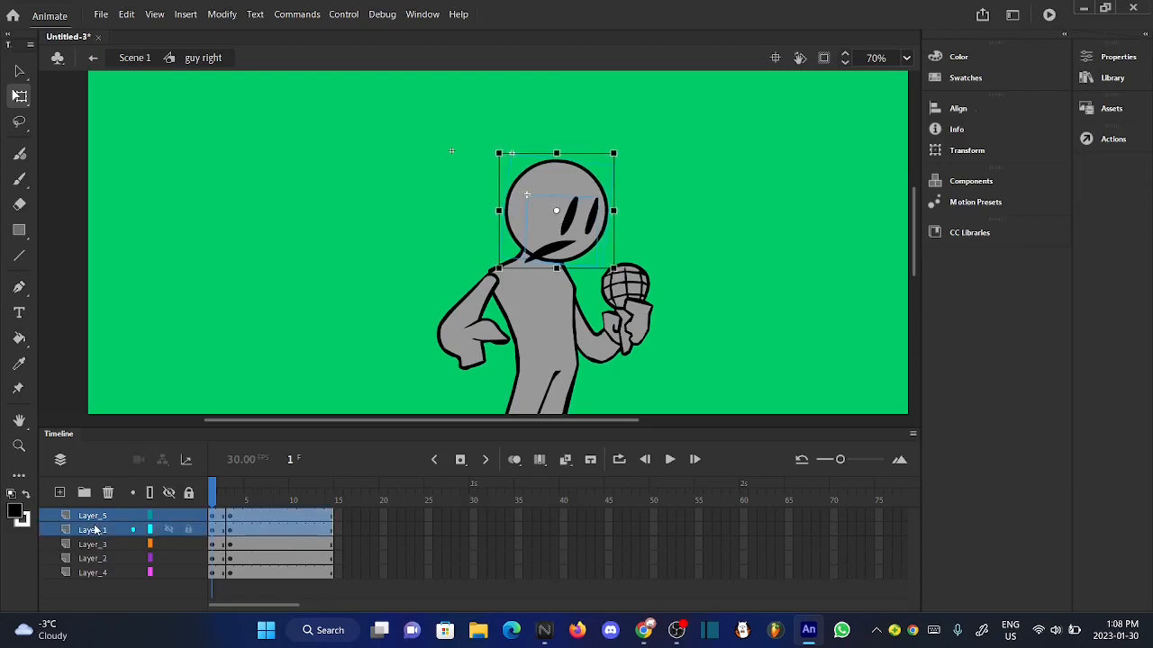
left_click(339, 335)
mouse_move(224, 500)
left_mouse_down()
mouse_move(239, 499)
mouse_move(223, 497)
left_mouse_up()
- Rotate the microphone arm on Layer_4 slightly counter-clockwise in the first keyframe and nudge it right
left_click(632, 339)
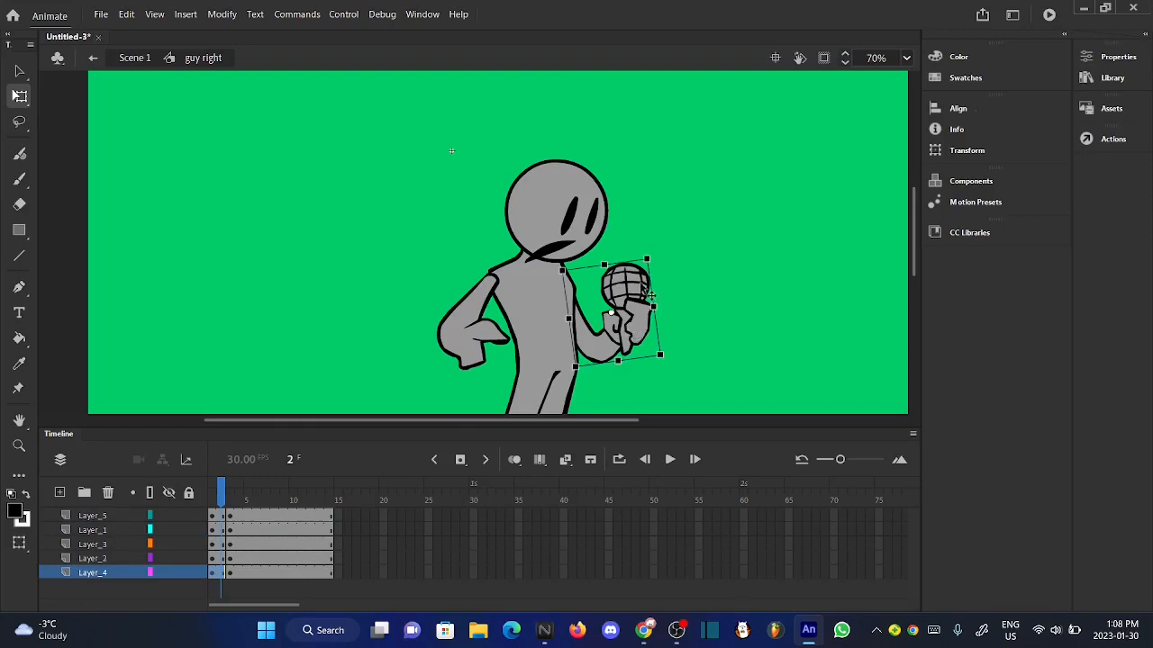
scroll(648, 281, "up", 6)
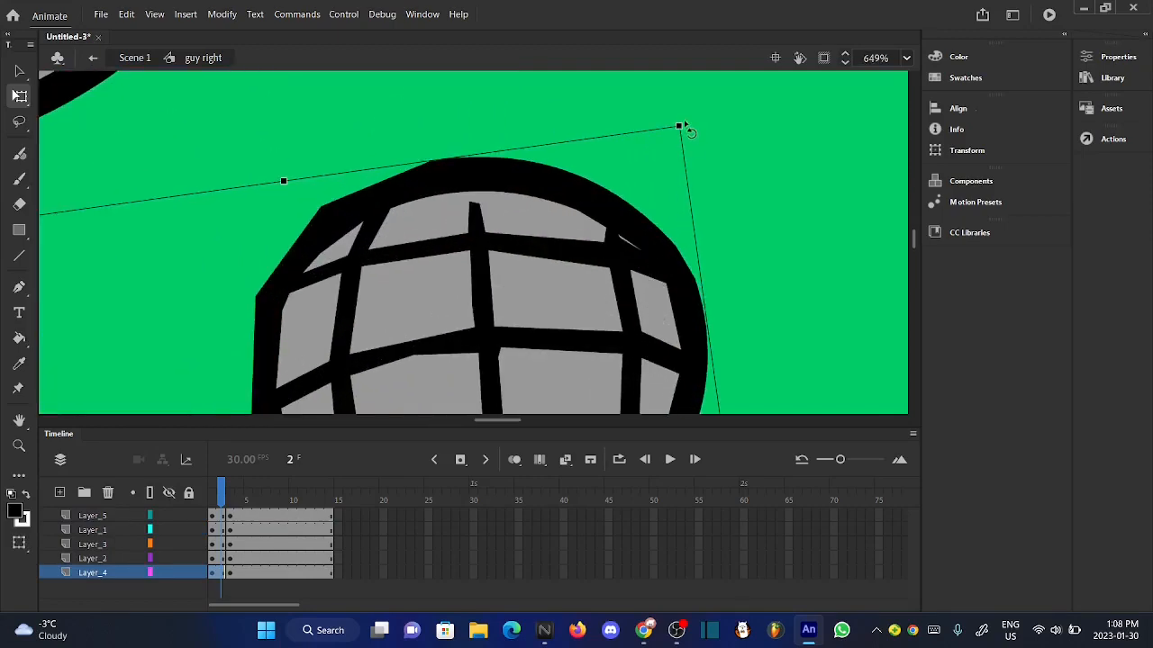
scroll(682, 128, "down", 4)
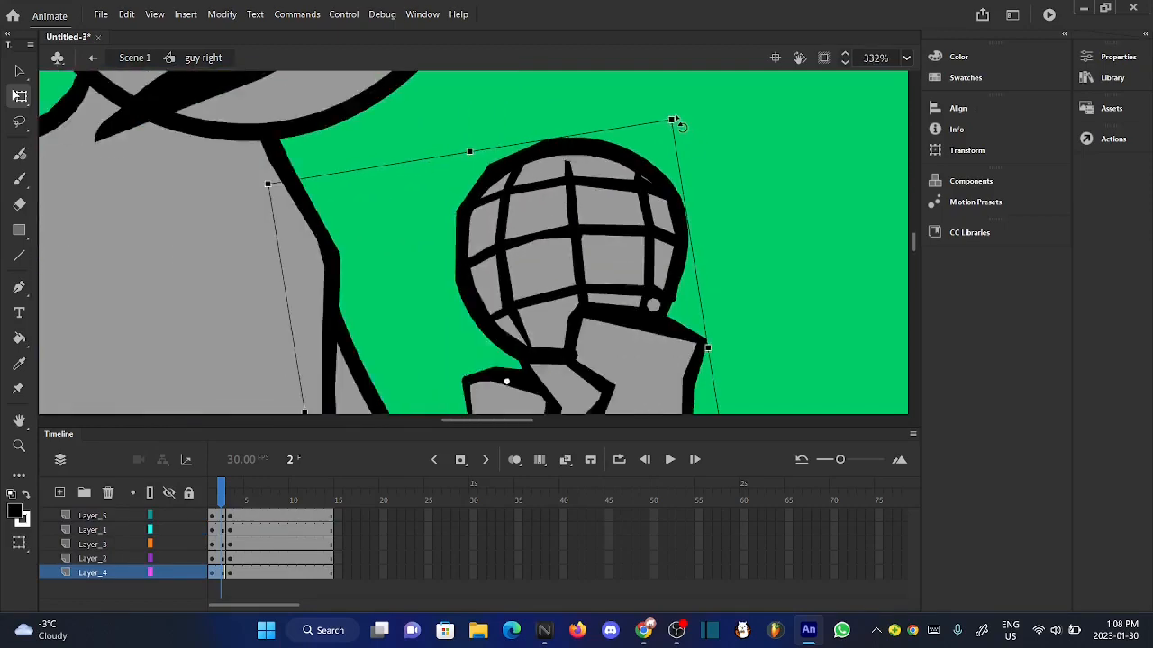
key("Right")
key("Right")
key("Right")
key("Right")
key("Right")
key("Right")
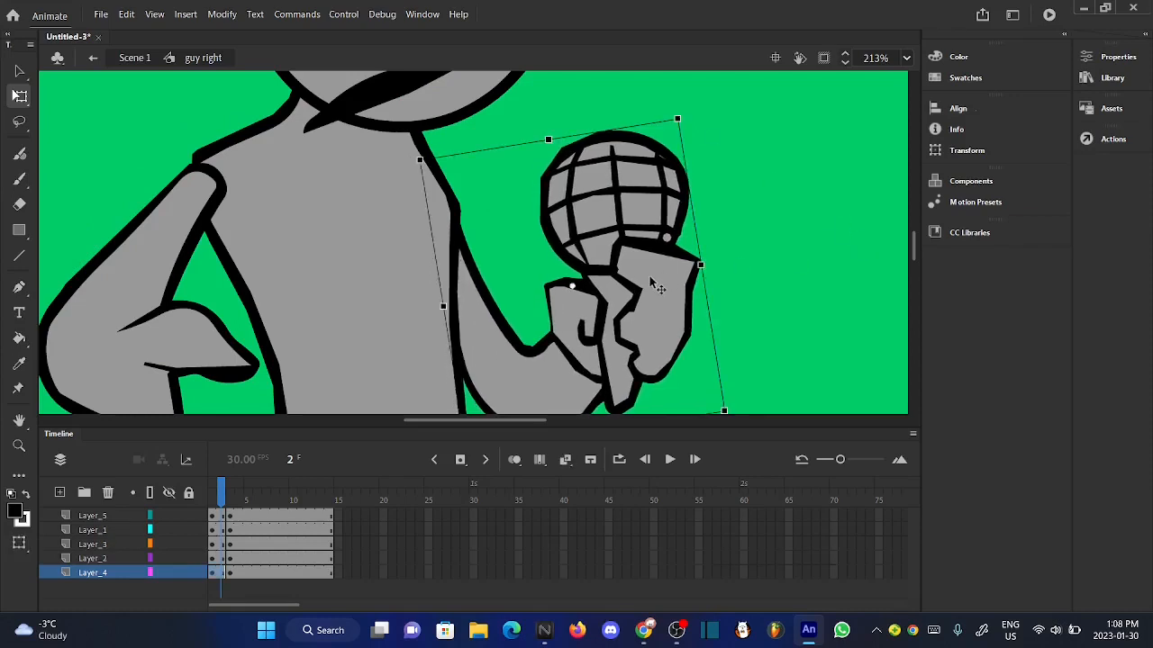
- Nudge the microphone arm on Layer_4 slightly up in the first keyframe
key("Up")
key("Up")
key("Up")
key("Up")
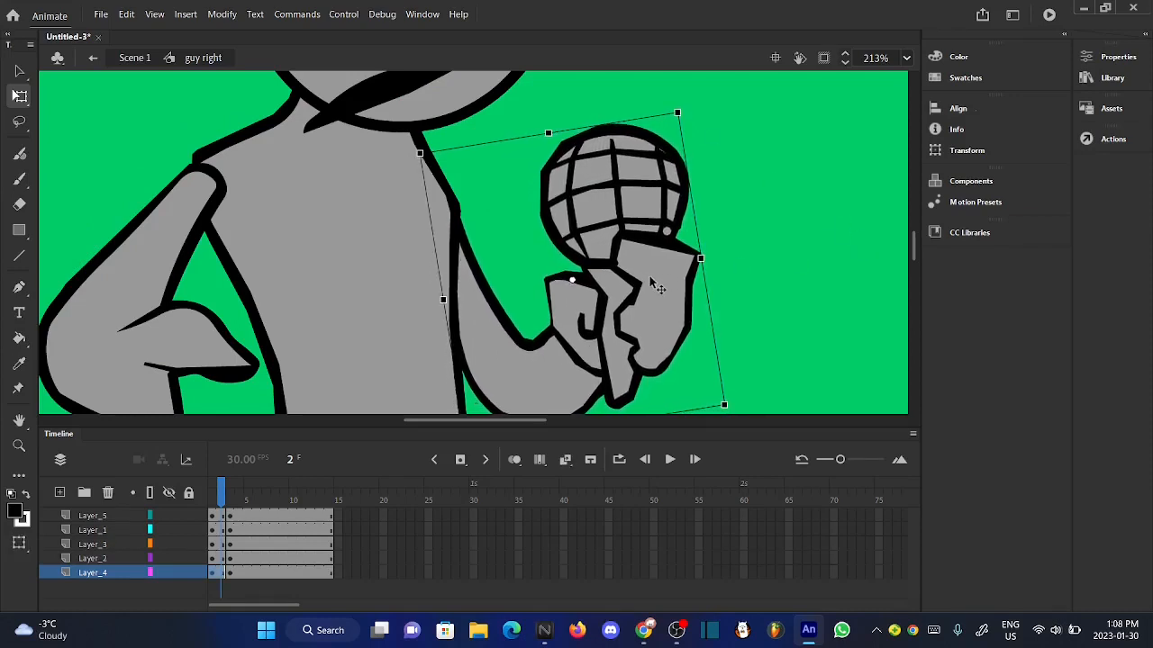
left_click(699, 312)
scroll(581, 309, "up", 3)
scroll(582, 308, "down", 8)
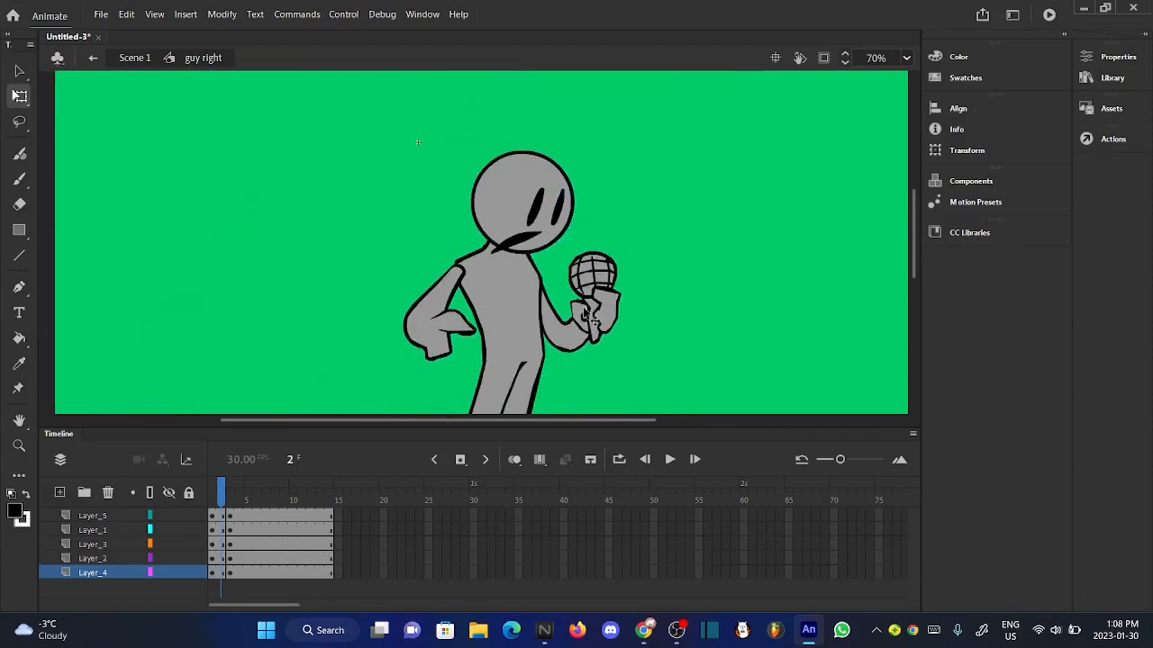
- Play the "guy right" symbol's animation from frame 1 to review the pose transition
left_click_drag(227, 485, 182, 487)
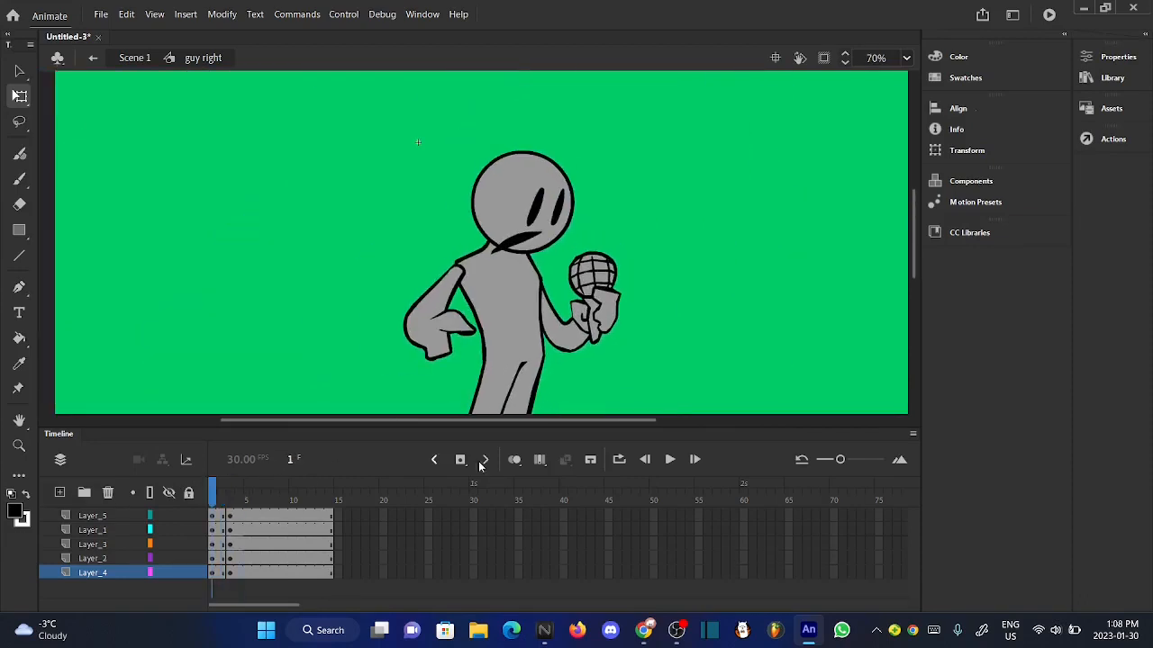
left_click(670, 459)
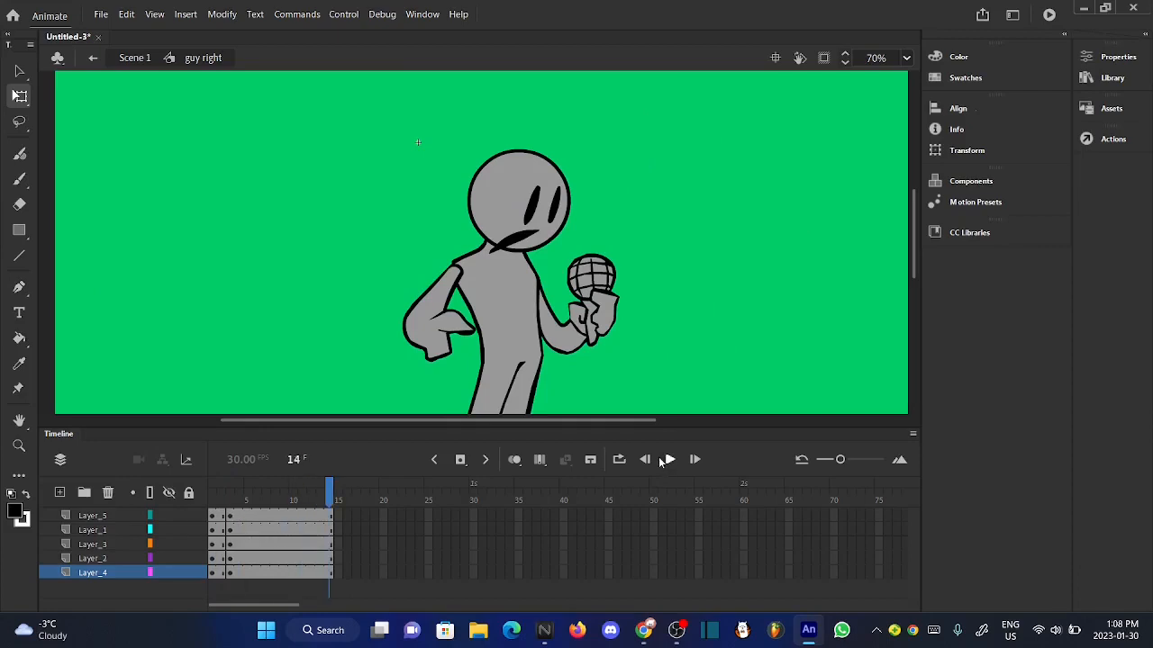
left_click(670, 459)
- Return to Scene 1, show the whole stage and play the main timeline through all the poses
left_click(134, 58)
left_click(644, 187)
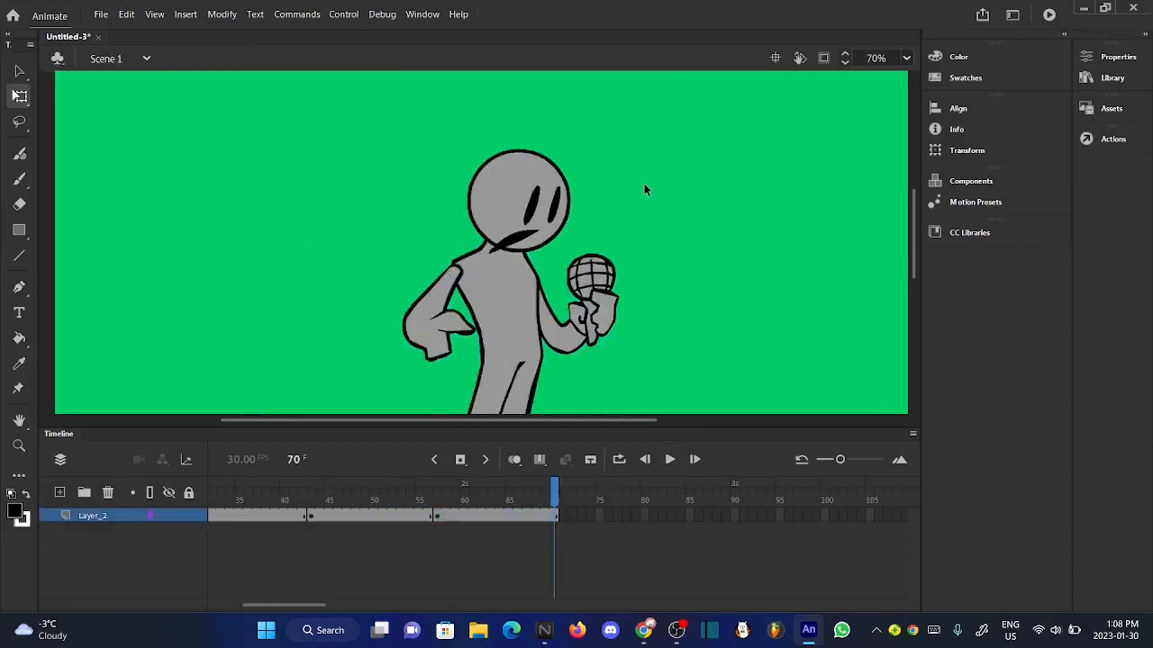
key("ctrl+2")
scroll(357, 286, "up", 1)
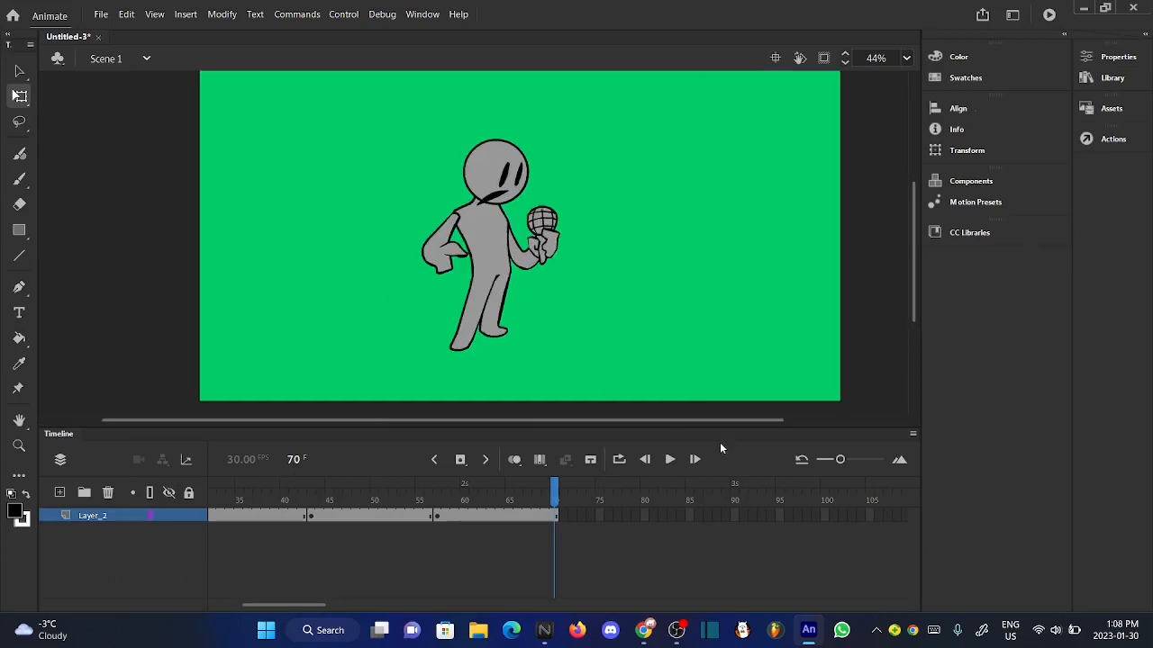
left_click(669, 459)
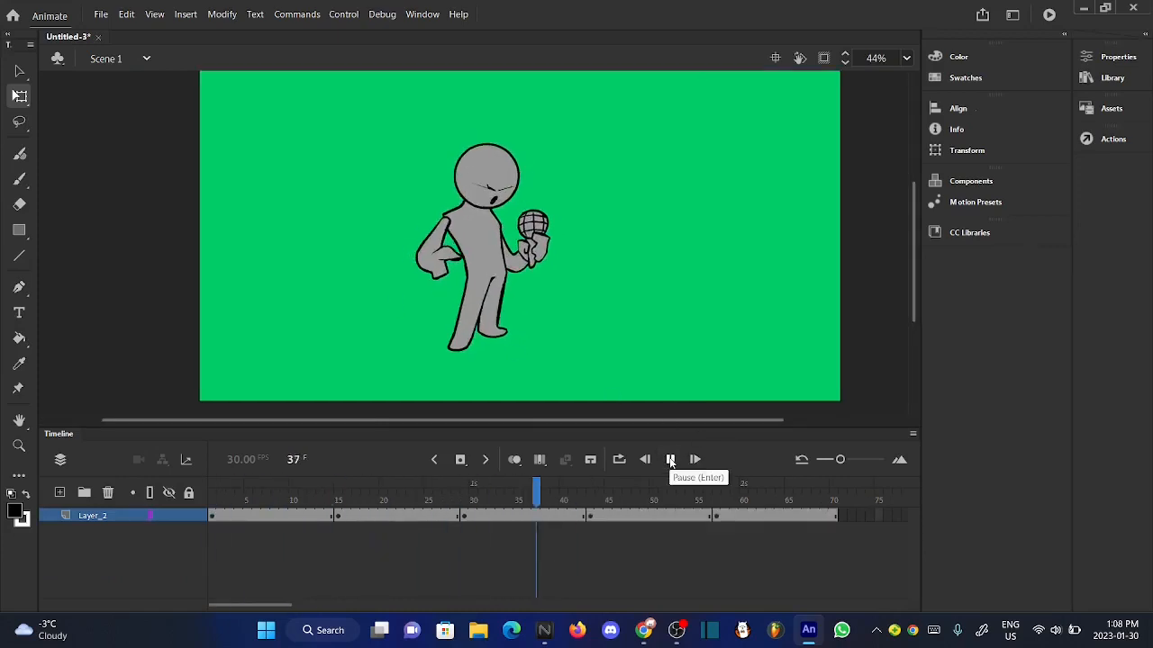
- Extend the idle pose's frame span on Layer_2 so that it ends at frame 56
left_click(330, 502)
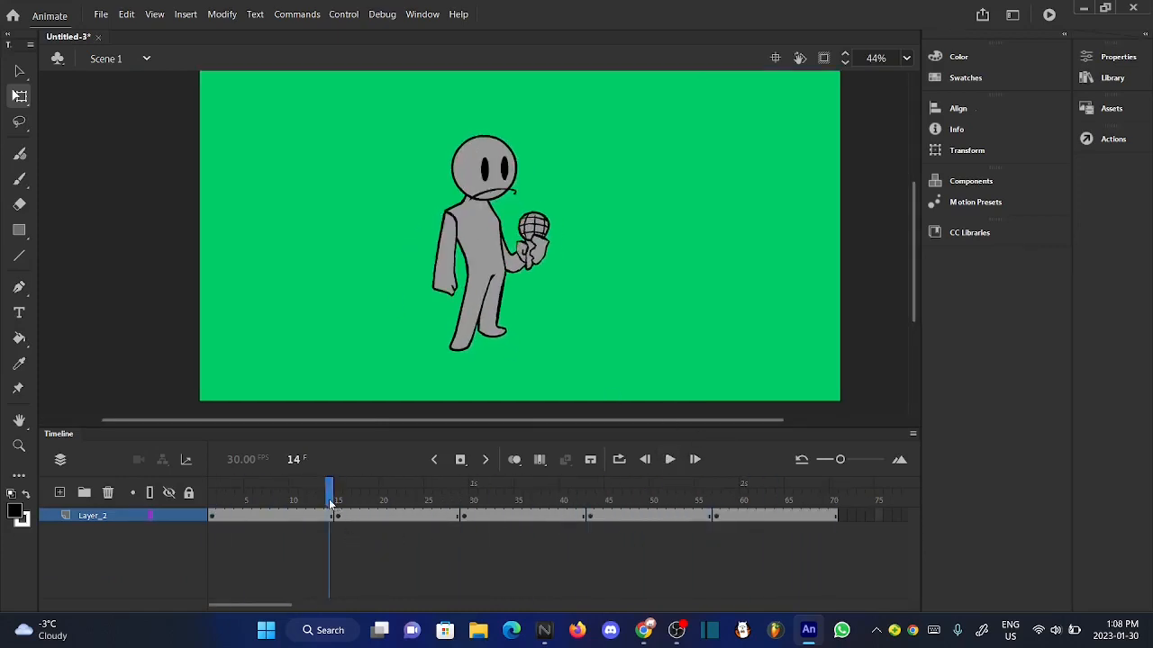
key("F5")
key("F5")
key("F5")
key("F5")
key("F5")
key("F5")
key("F5")
key("F5")
key("F5")
key("F5")
key("F5")
key("F5")
key("F5")
key("F5")
key("F5")
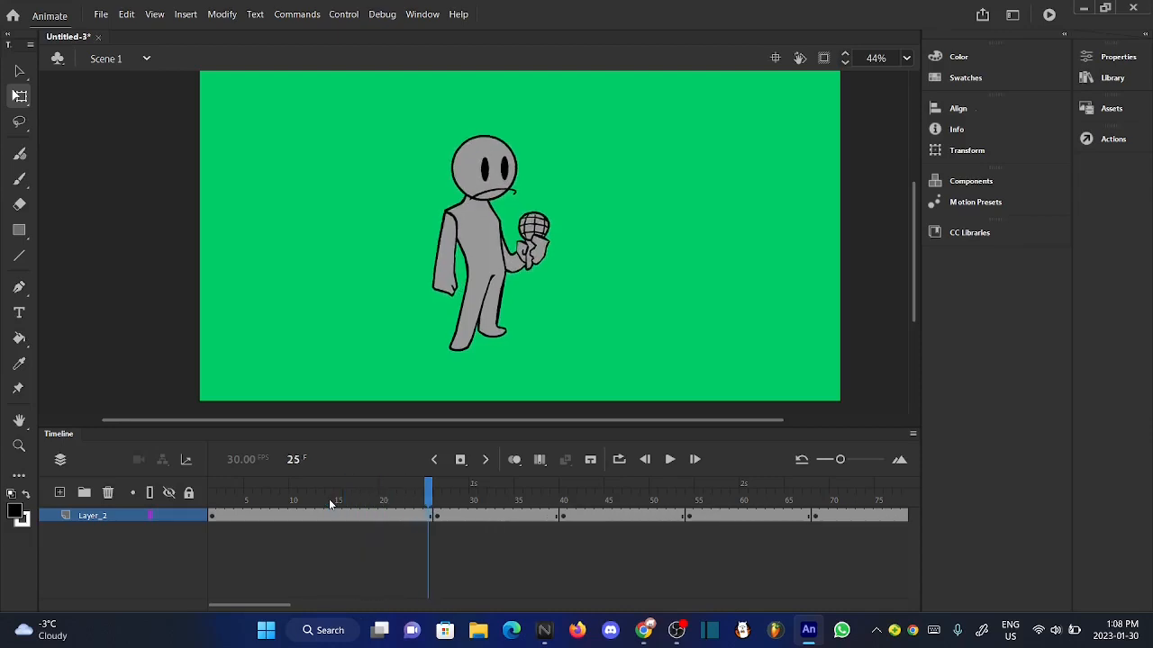
key("F5")
key("F5")
key("F5")
key("F5")
key("F5")
key("F5")
key("F5")
key("F5")
key("F5")
key("F5")
key("F5")
key("F5")
key("F5")
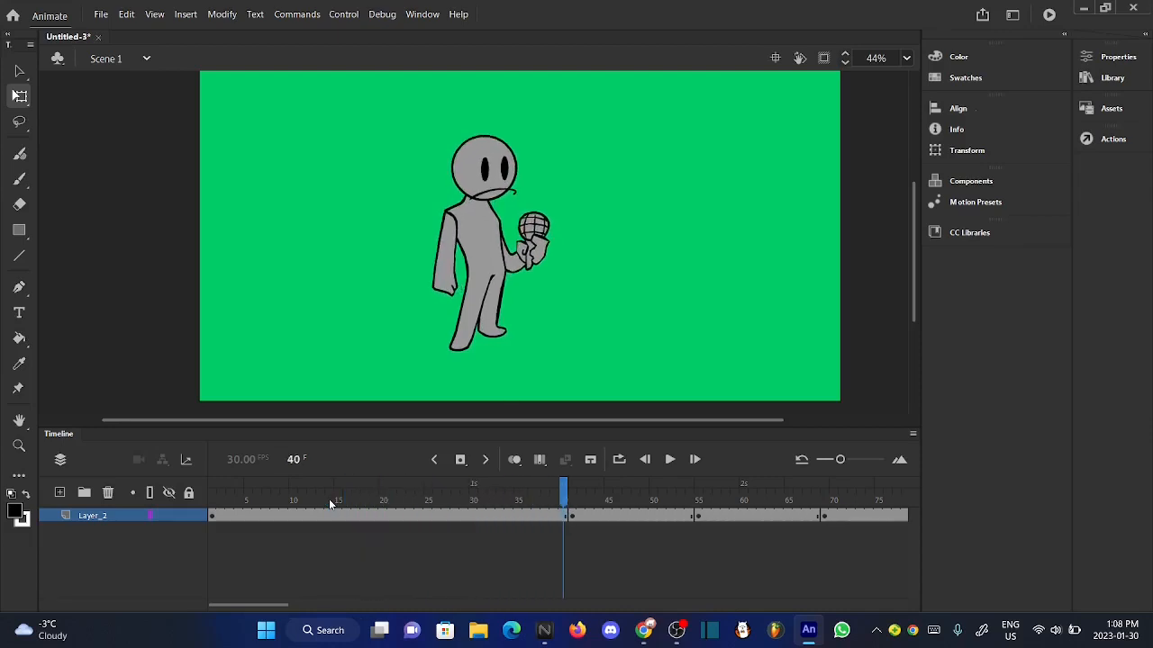
key("F5")
key("F5")
key("F5")
key("F5")
key("F5")
key("F5")
key("F5")
key("F5")
key("F5")
key("F5")
key("F5")
key("F5")
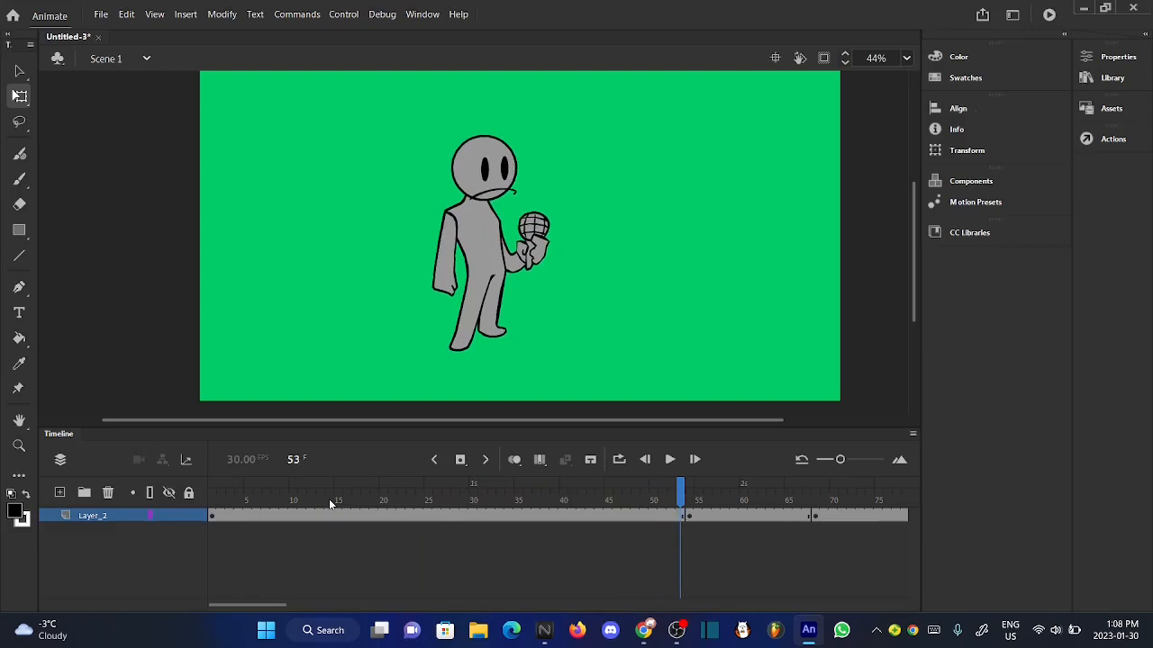
key("F5")
key("F5")
key("F5")
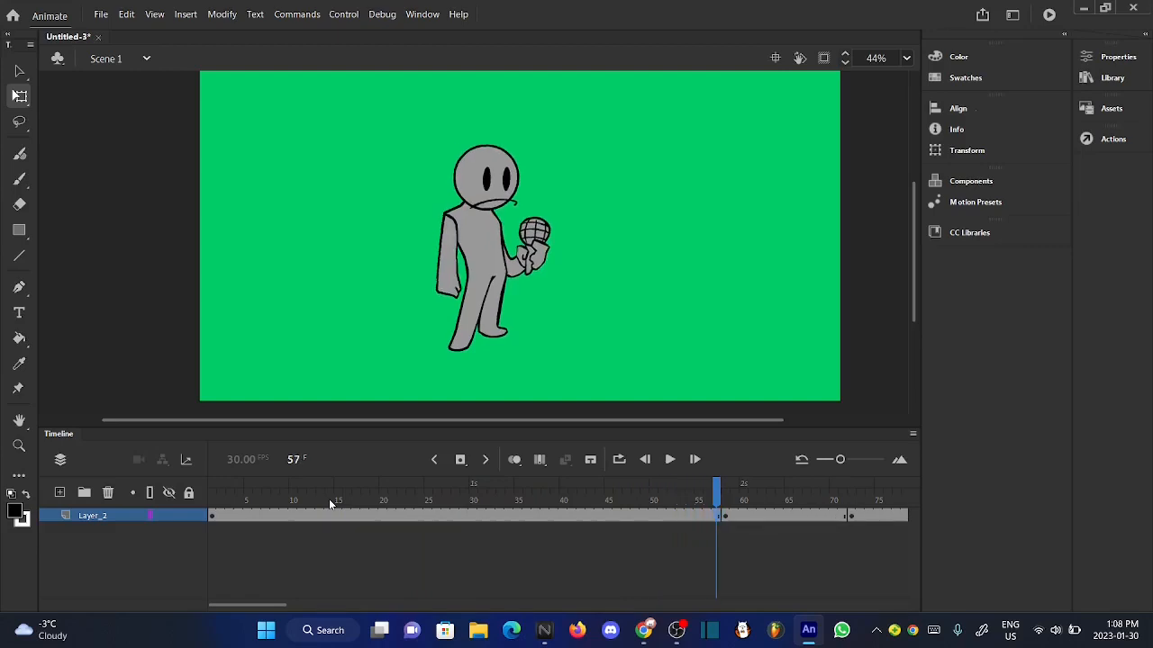
key("shift+F5")
- Play the main timeline from frame 1 to review the longer idle pose, returning to the start
left_click_drag(317, 494, 173, 515)
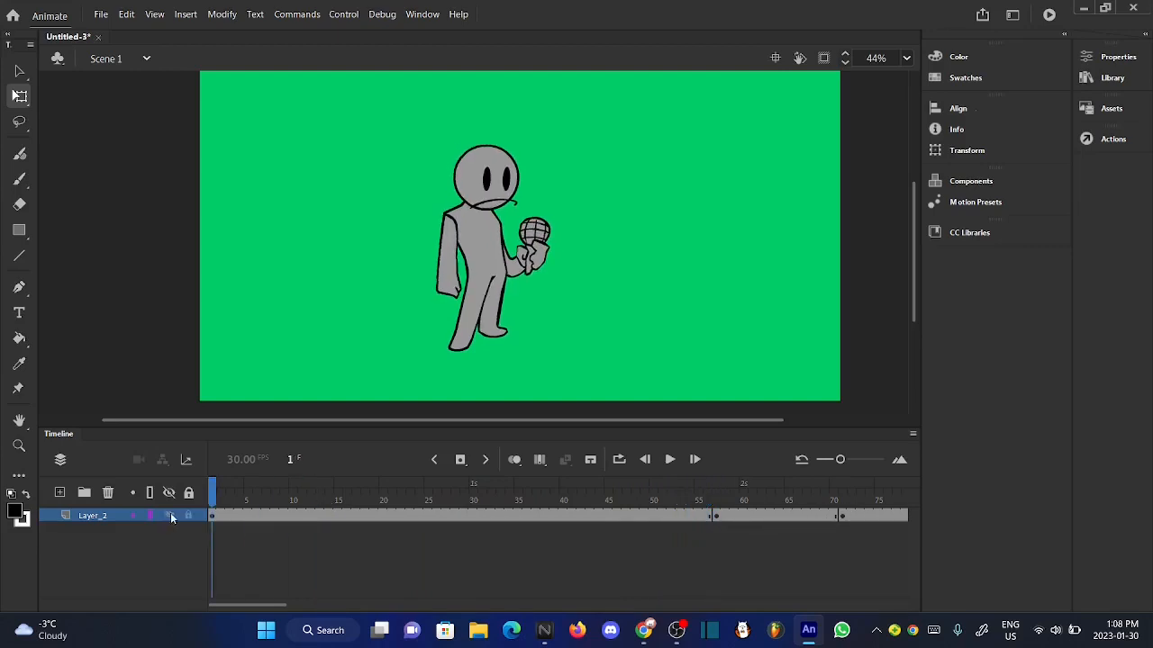
left_click(670, 459)
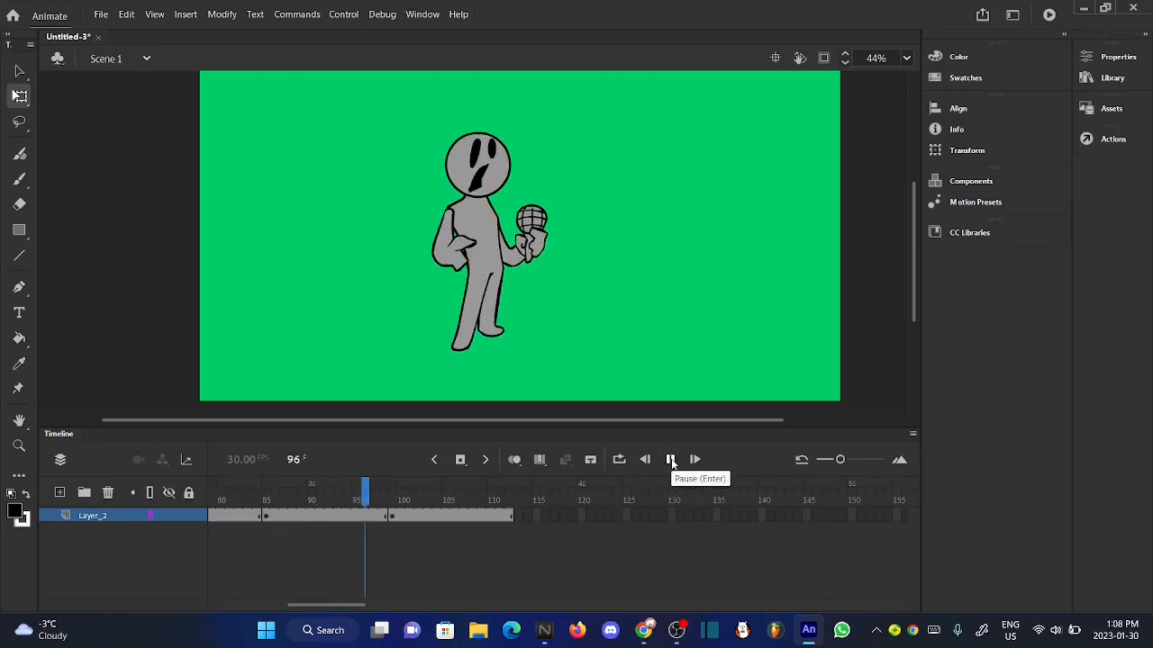
left_click(670, 459)
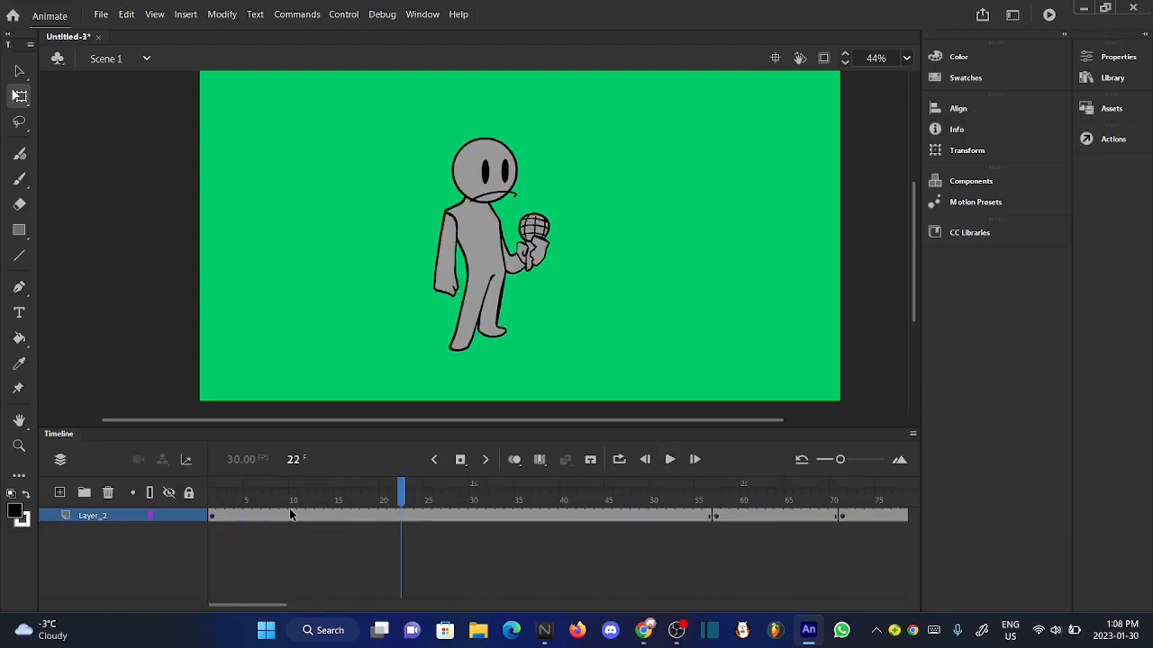
left_click_drag(290, 514, 183, 506)
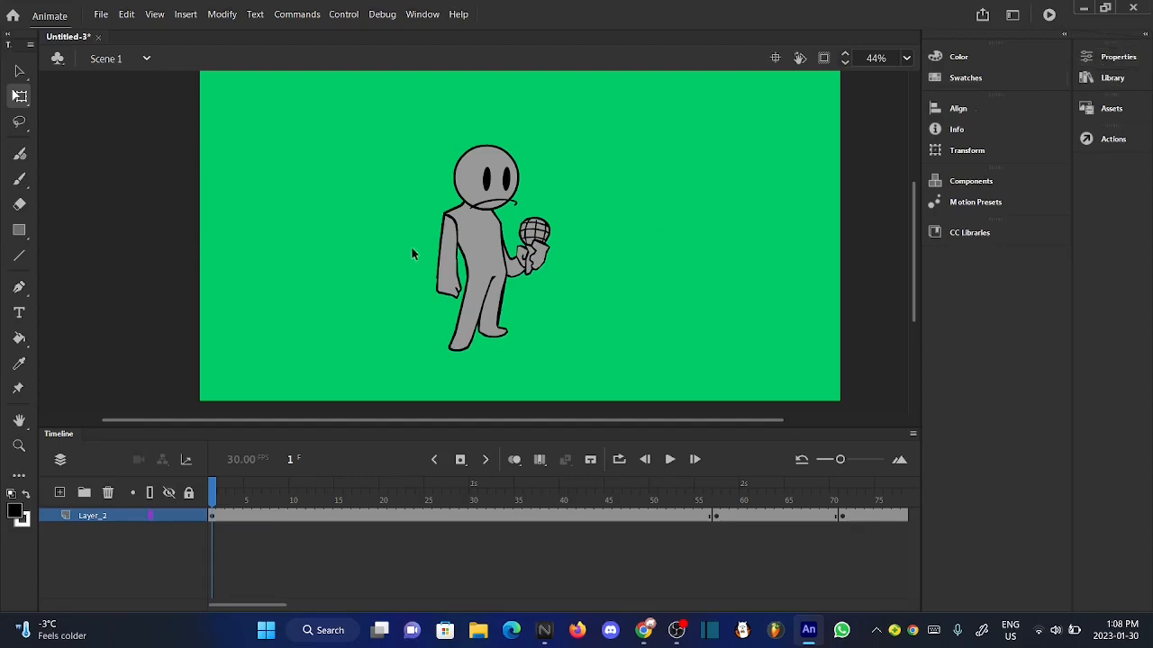
- Set the document's frame rate to 24 FPS in the document settings
left_click(1110, 58)
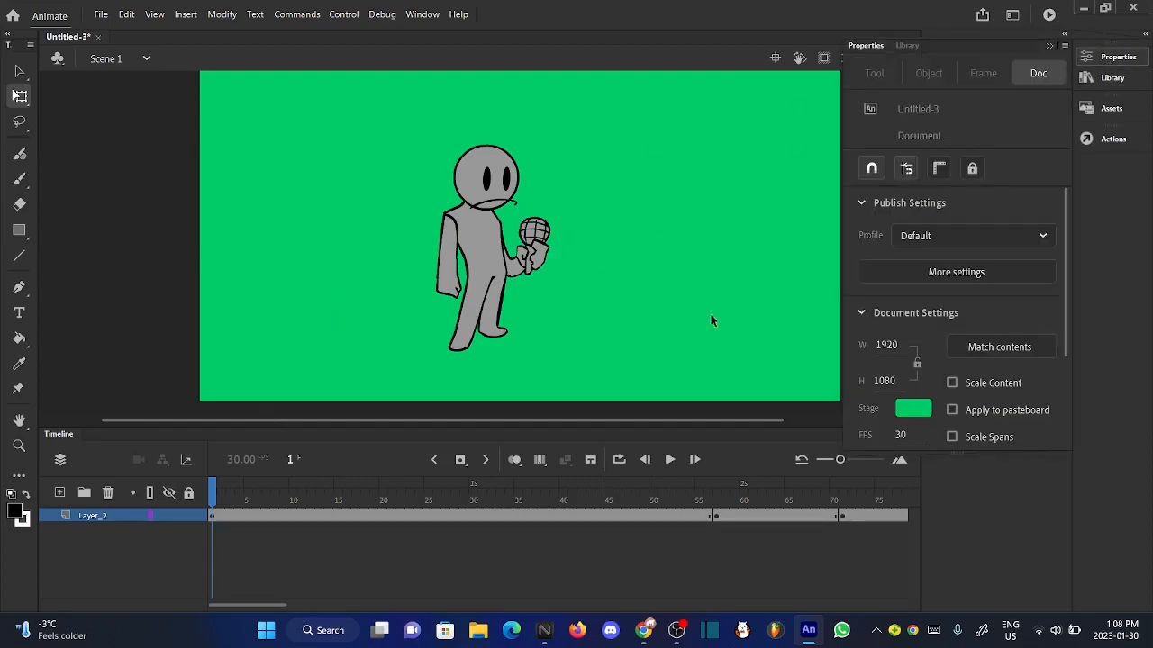
scroll(971, 371, "down", 3)
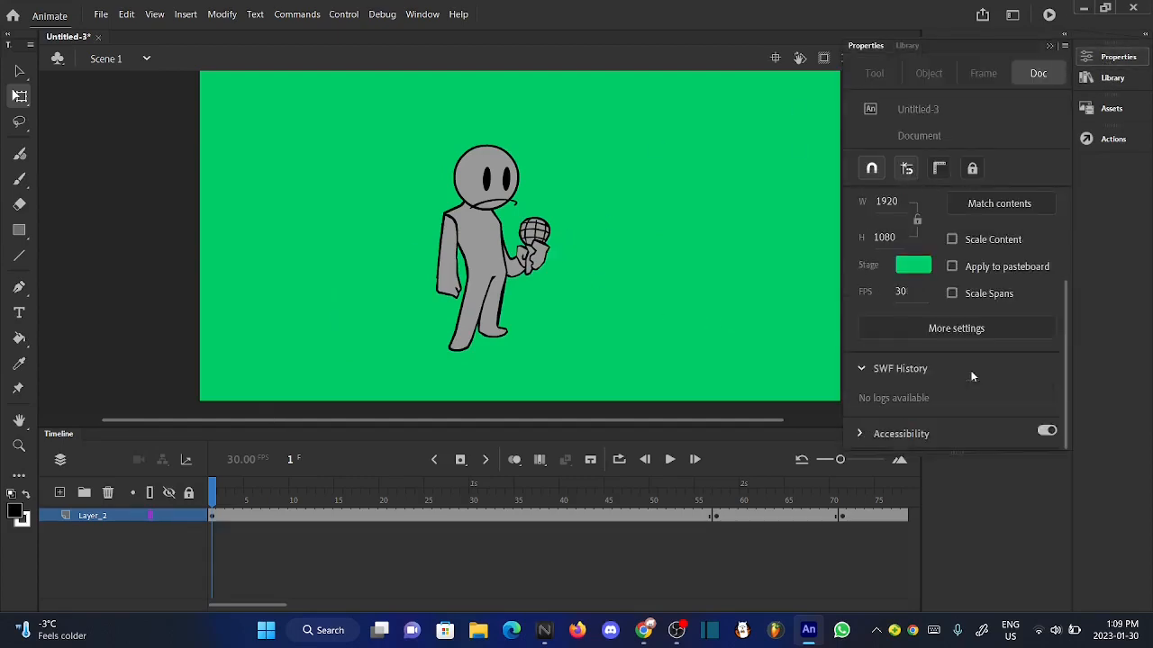
left_click(901, 294)
type("24")
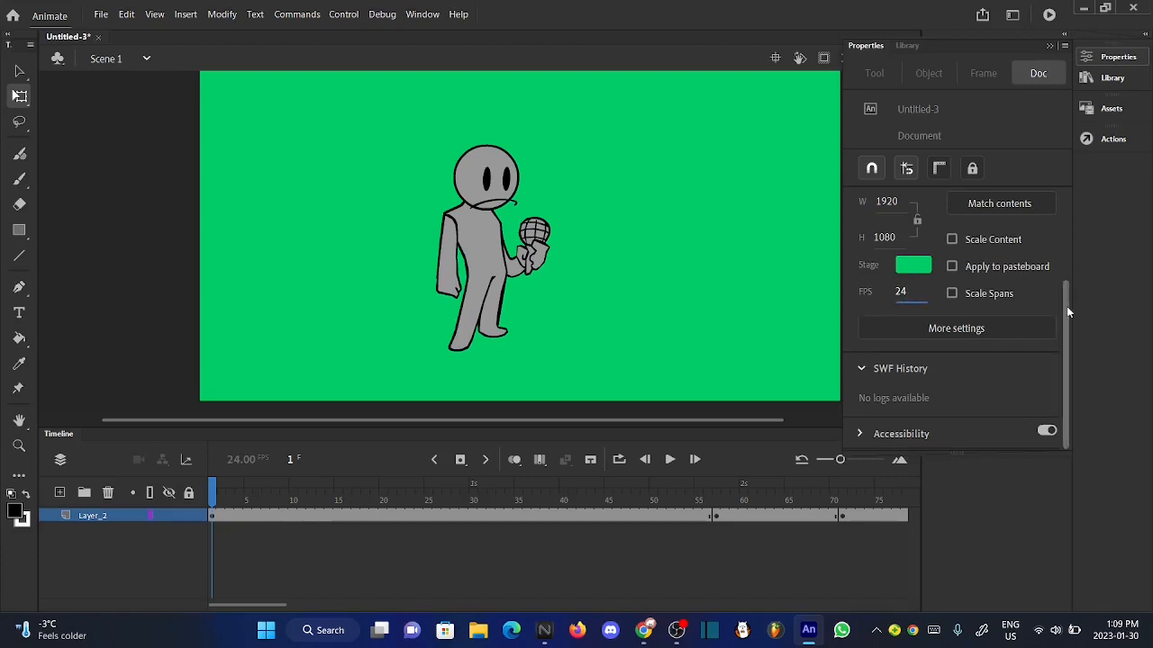
scroll(1066, 307, "up", 2)
scroll(1052, 313, "down", 2)
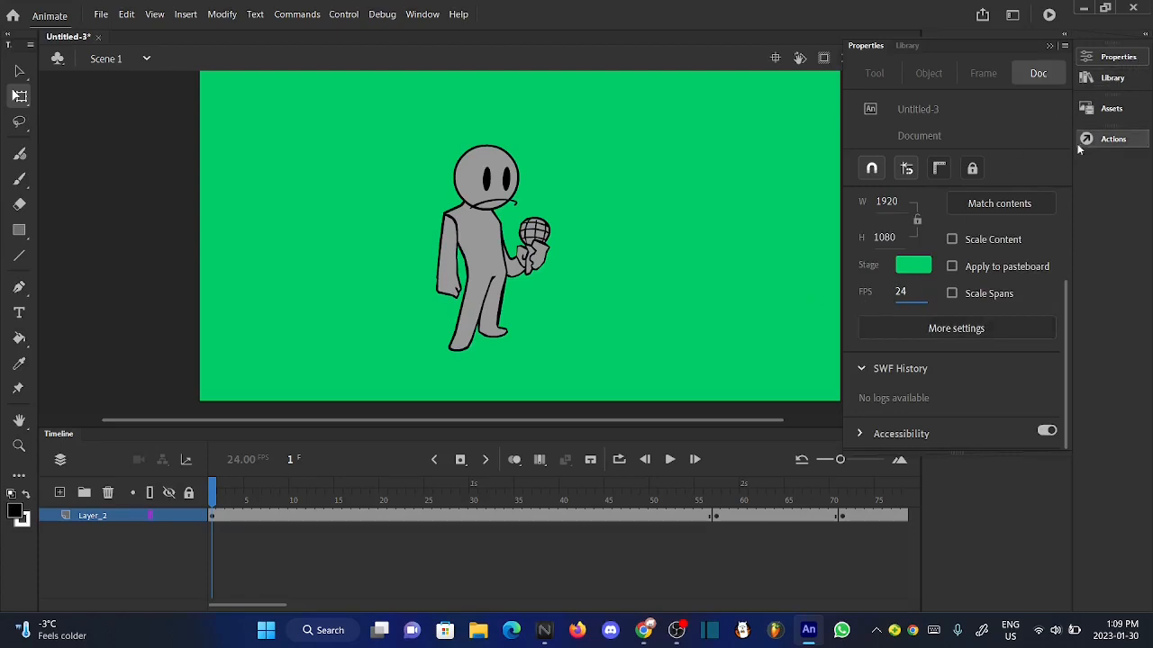
- Play the main timeline from frame 1 to review the poses at the new frame rate, returning to the start
left_click(1117, 57)
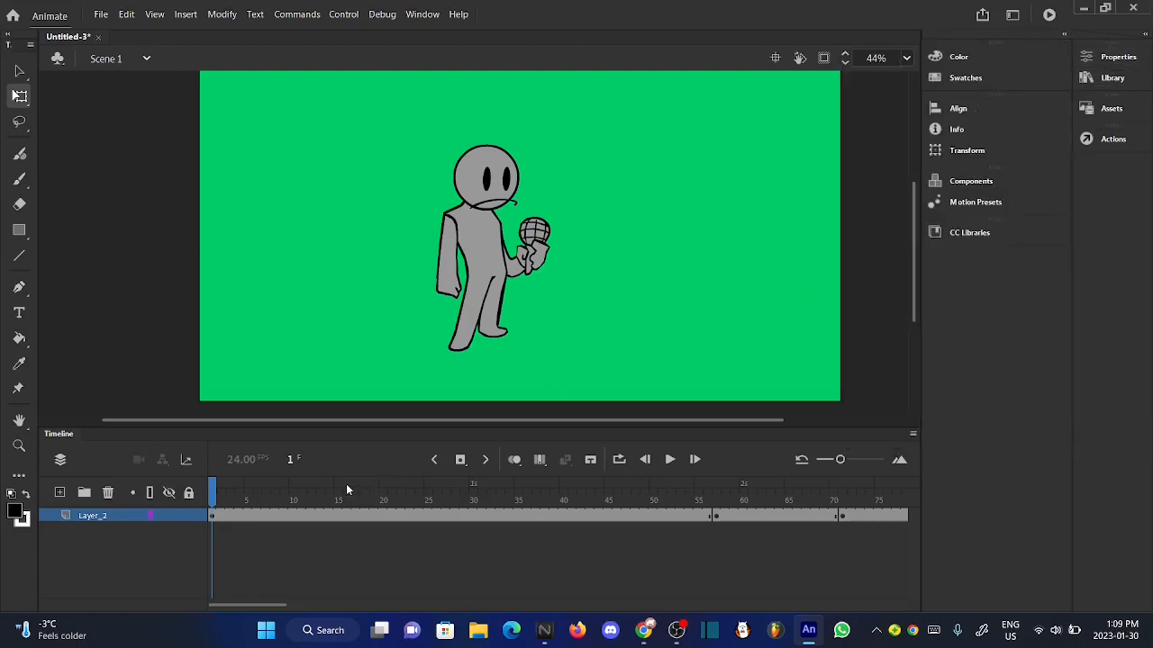
left_click_drag(346, 489, 212, 482)
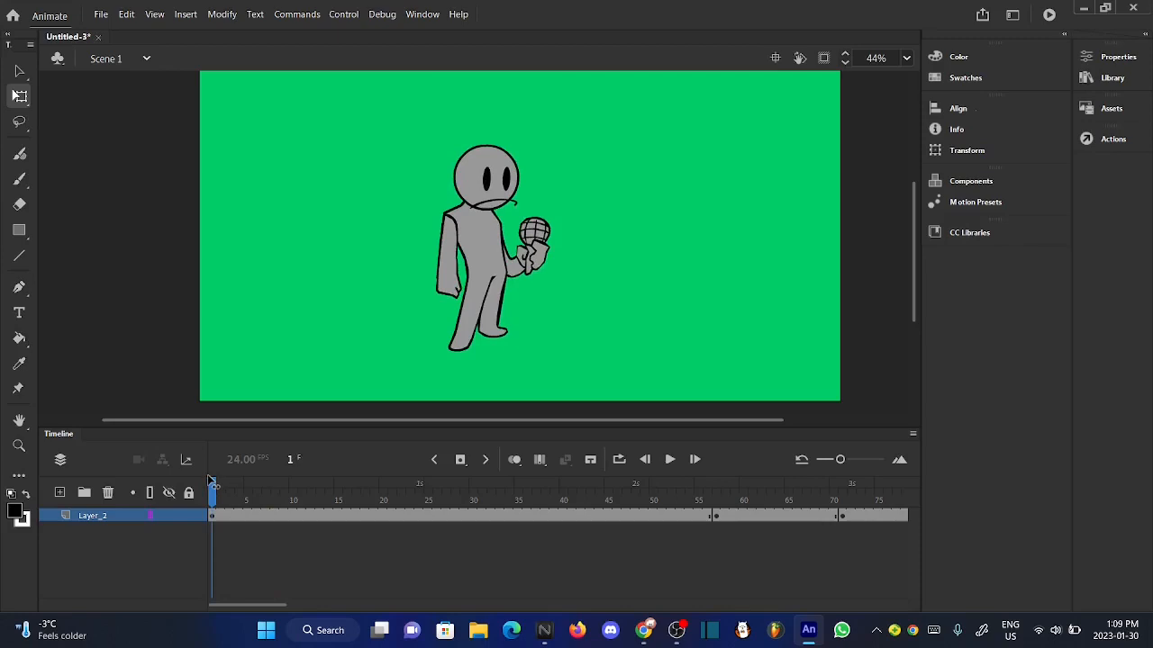
left_click(670, 459)
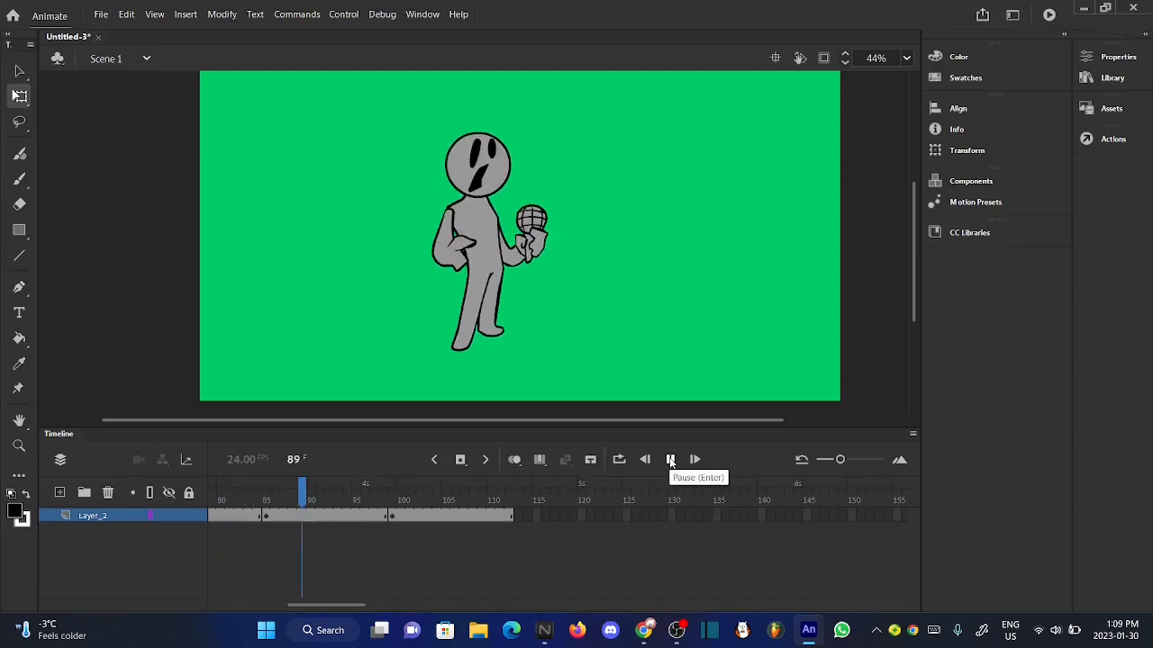
left_click(671, 460)
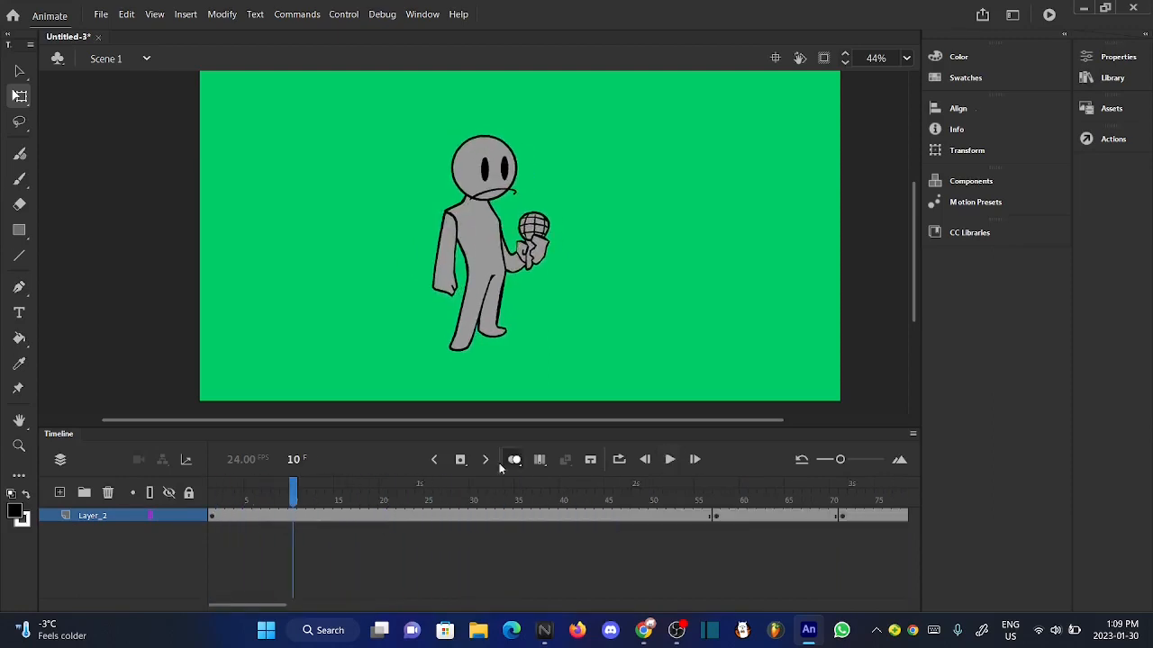
left_click_drag(296, 489, 184, 491)
- Set the document's stage color to grey #999999
left_click(235, 13)
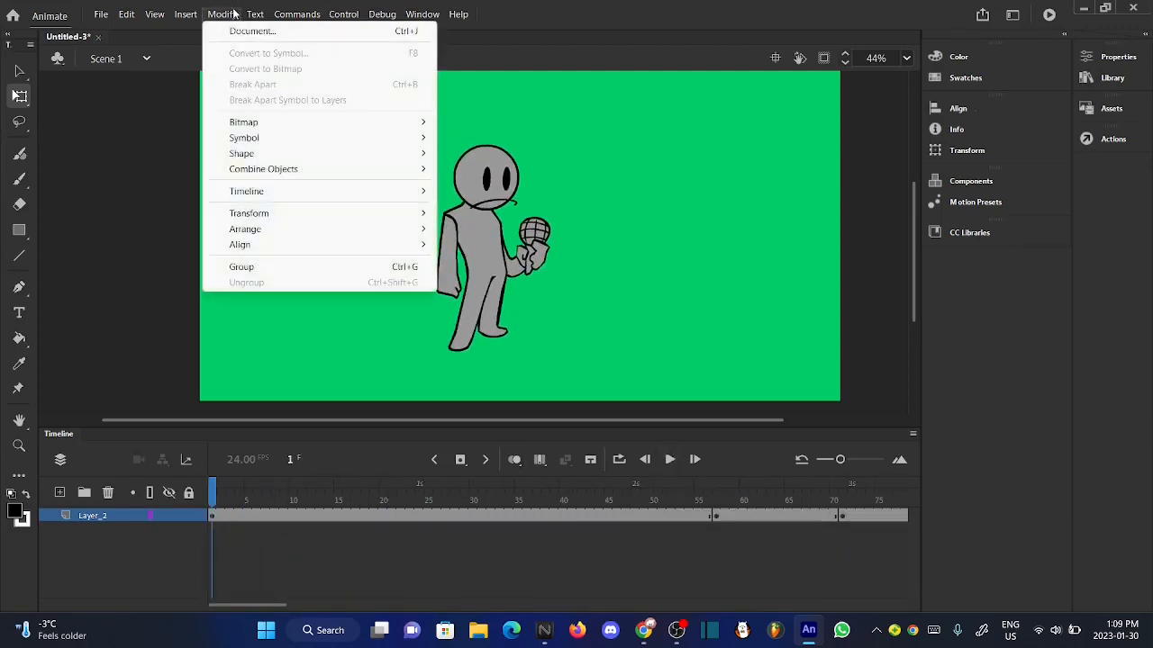
left_click(261, 32)
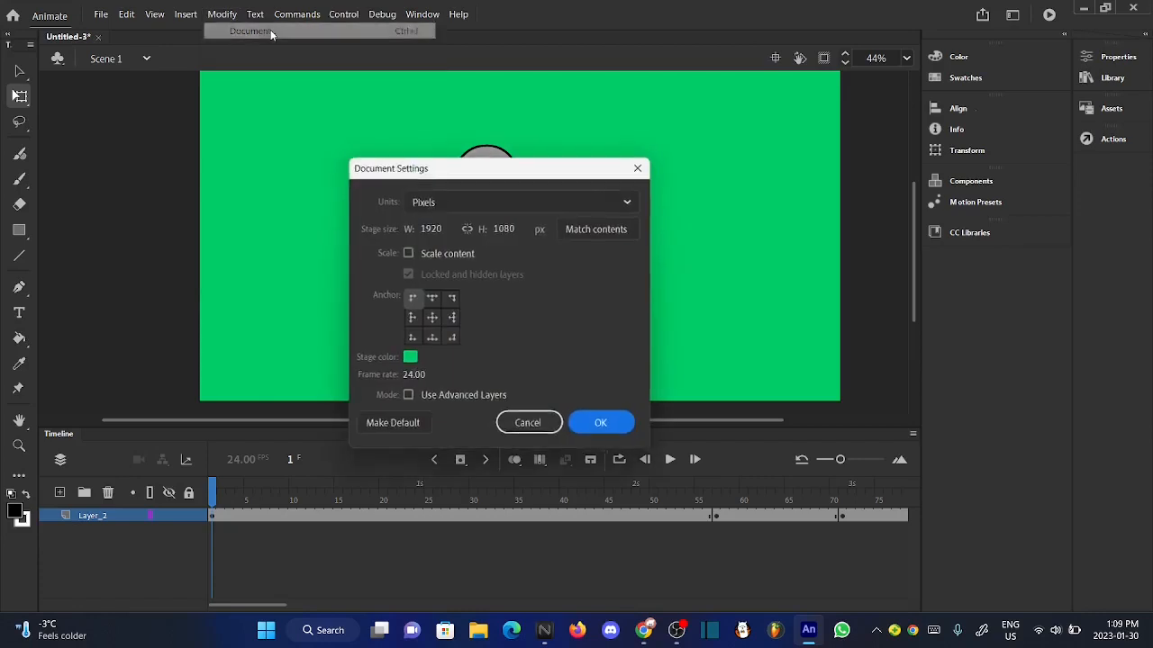
left_click(408, 361)
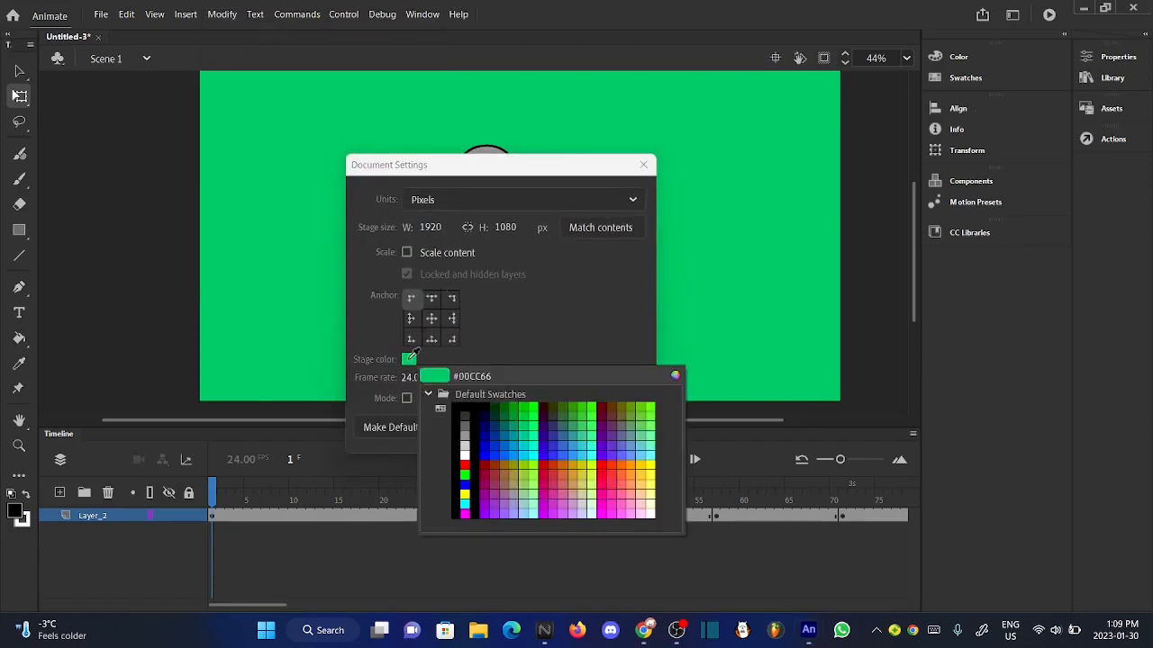
left_click(465, 431)
left_click(602, 427)
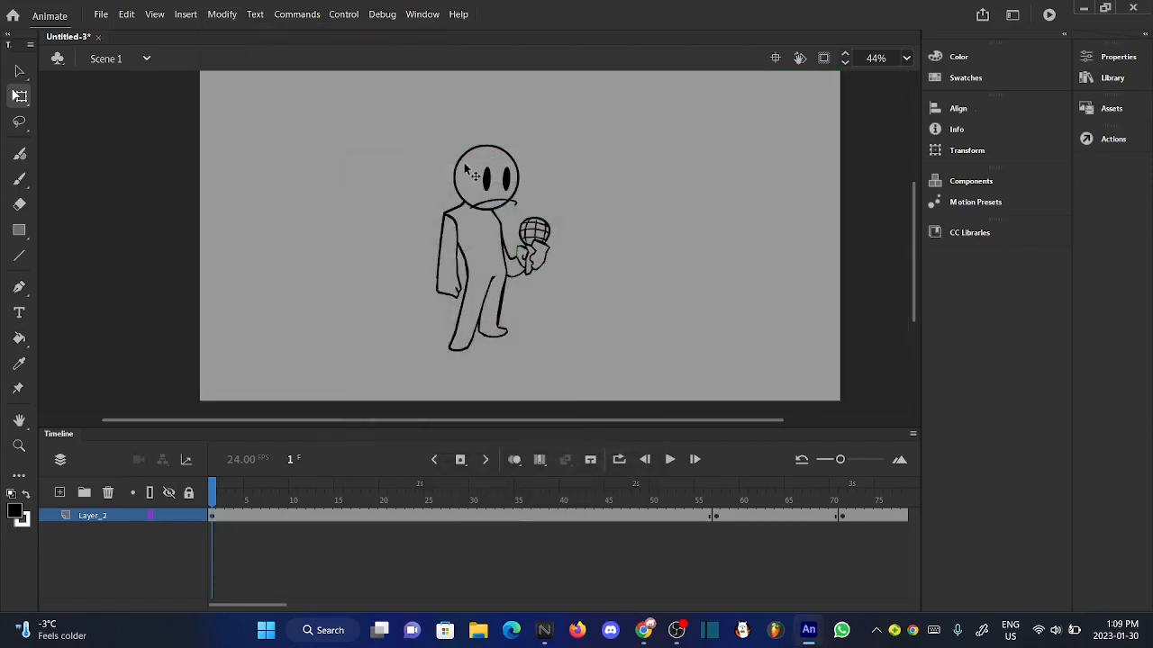
- Play all the poses against the grey stage, return to frame 1 and inspect the character
scroll(465, 167, "up", 5)
scroll(465, 169, "down", 5)
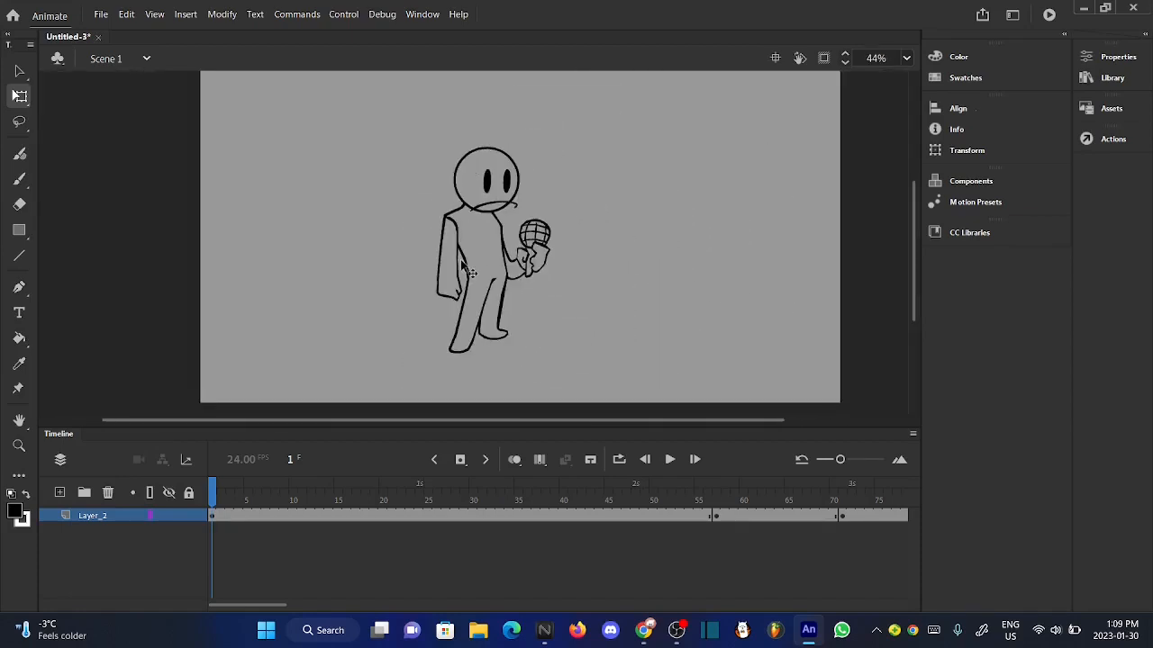
scroll(463, 261, "up", 4)
scroll(462, 262, "down", 4)
scroll(468, 272, "down", 1)
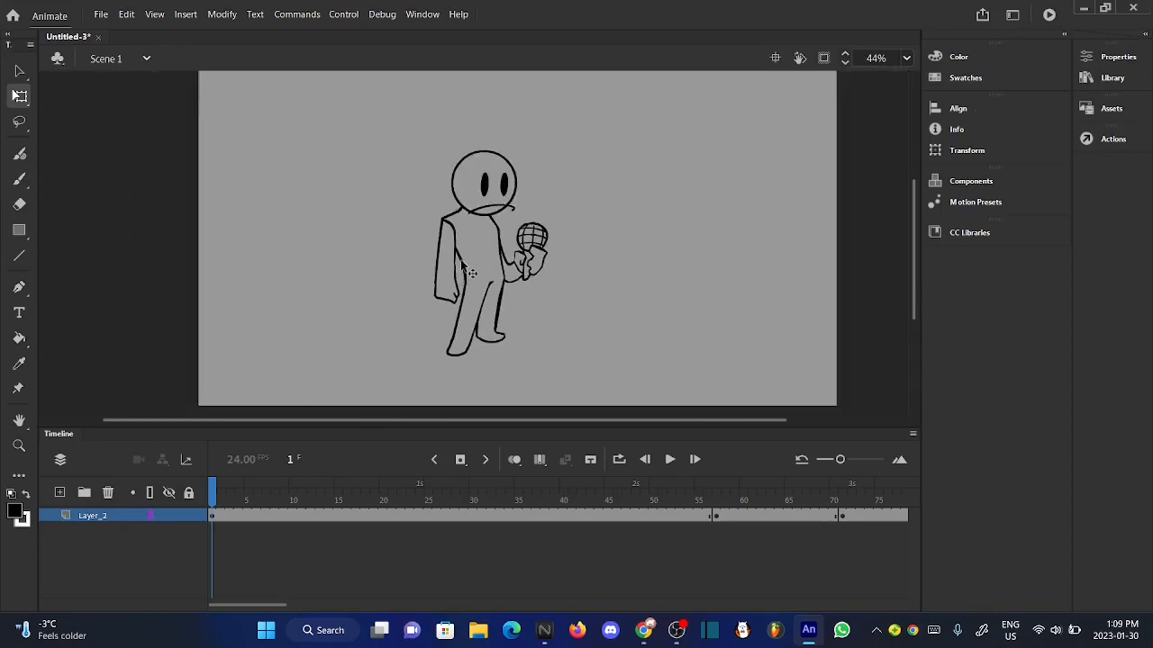
left_click(669, 459)
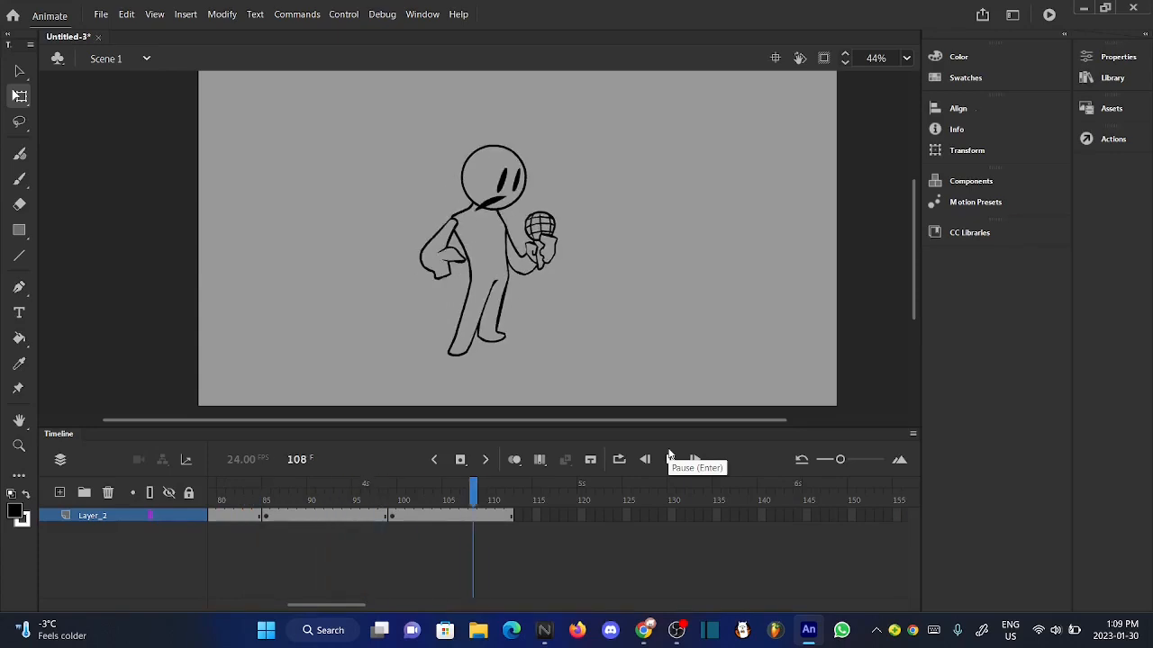
left_click(669, 460)
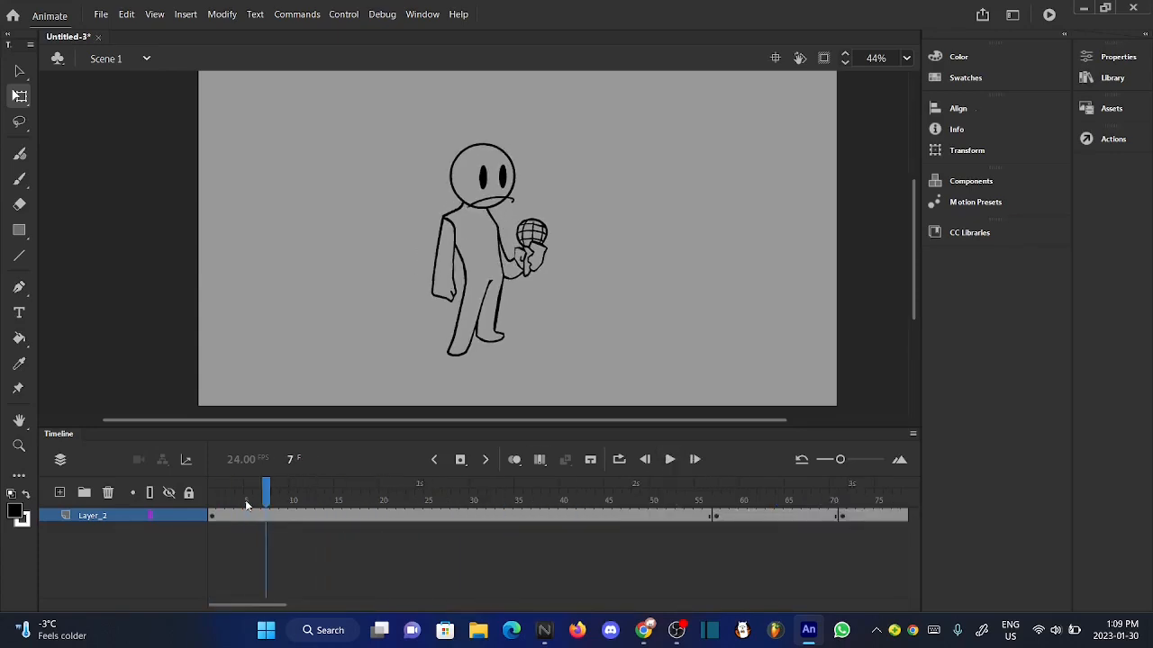
left_click(212, 500)
scroll(590, 343, "up", 1)
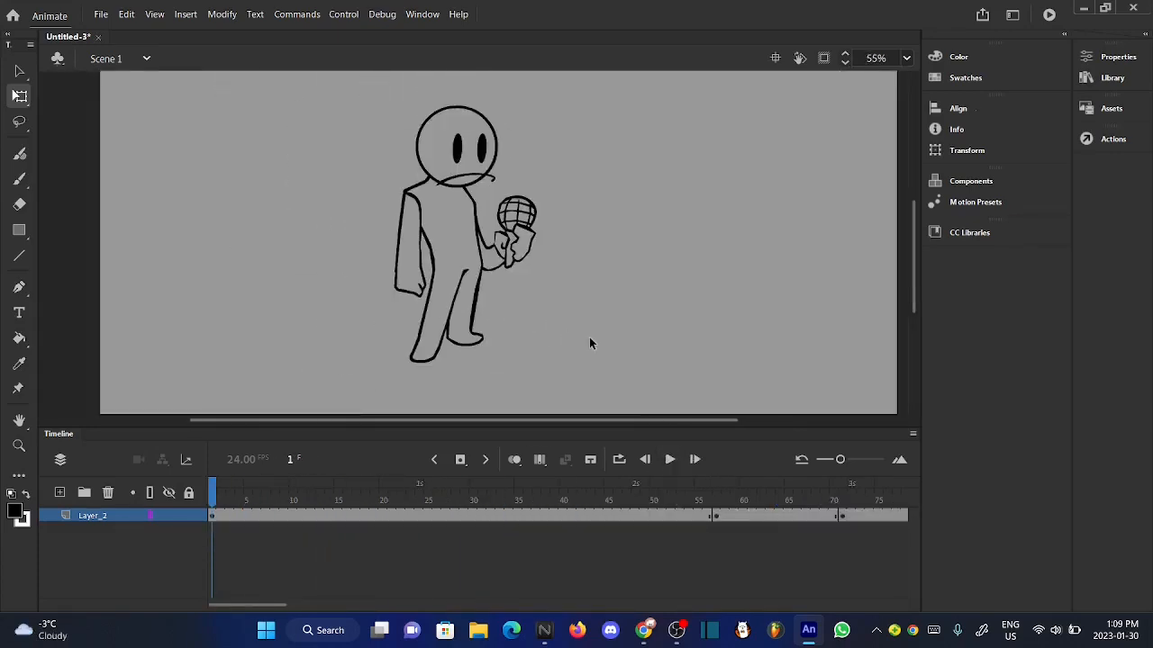
scroll(590, 344, "down", 2)
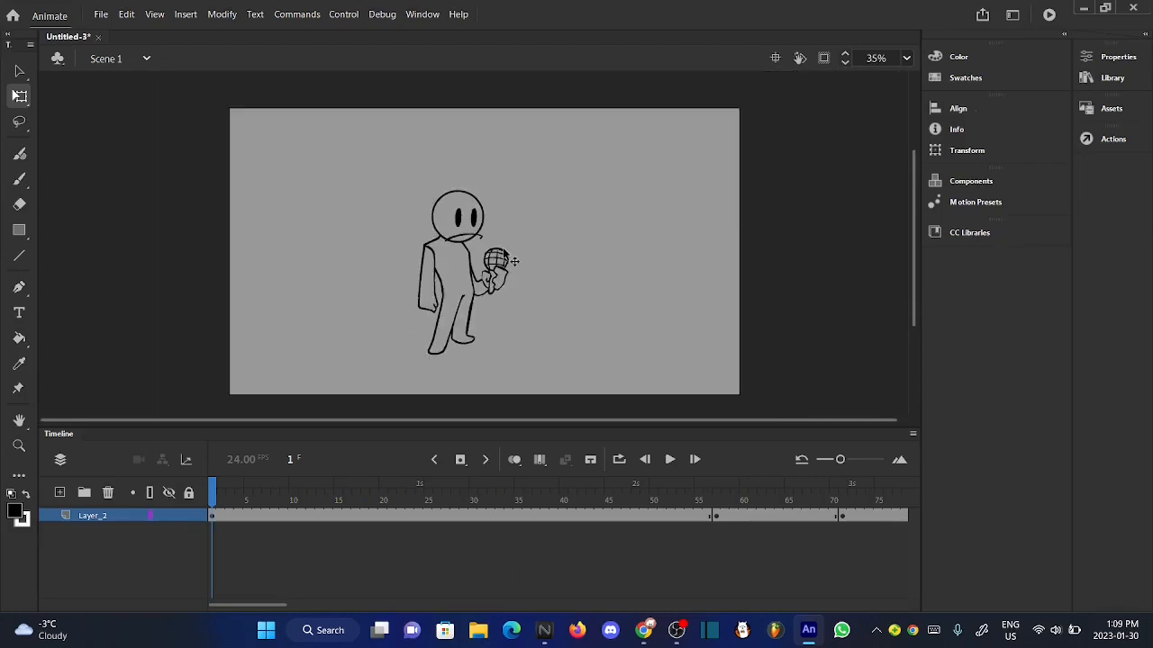
- Start saving the document and choose the "my stuff" folder inside "adobe stuff" as its location
key("ctrl+s")
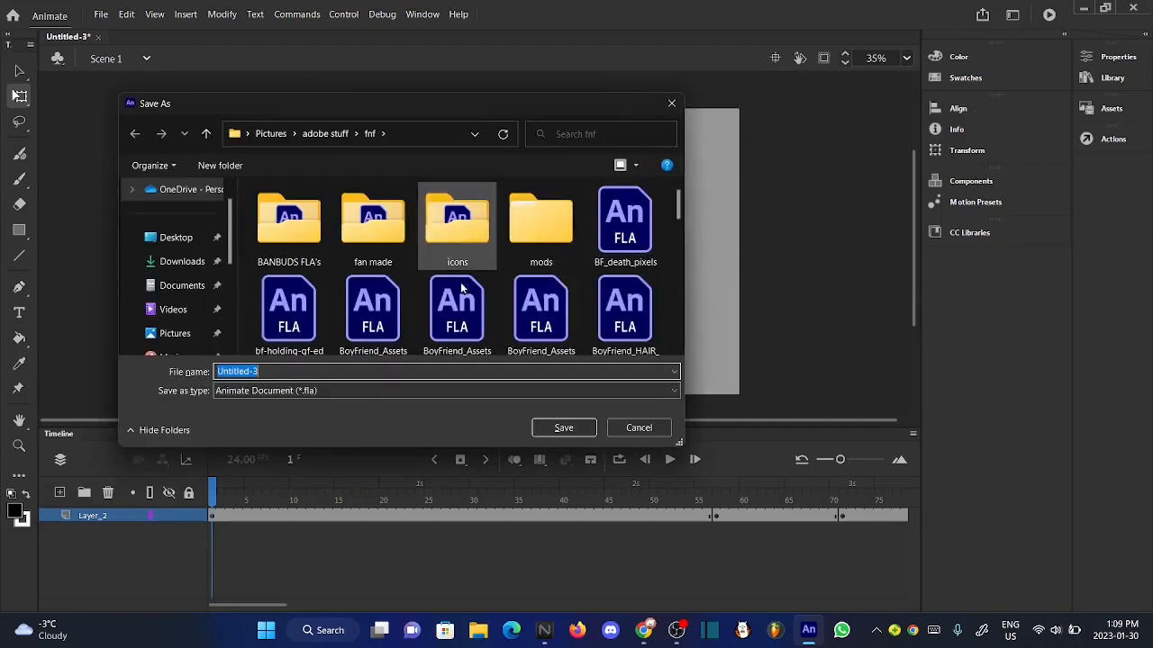
left_click(213, 135)
double_click(373, 216)
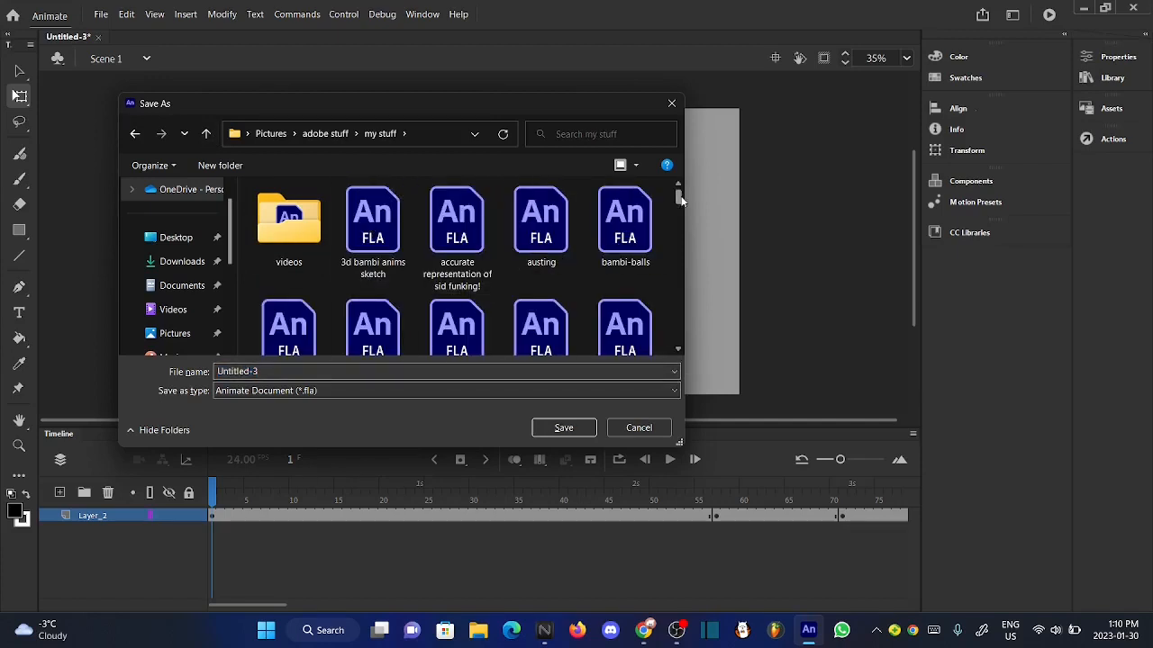
left_click_drag(680, 197, 679, 206)
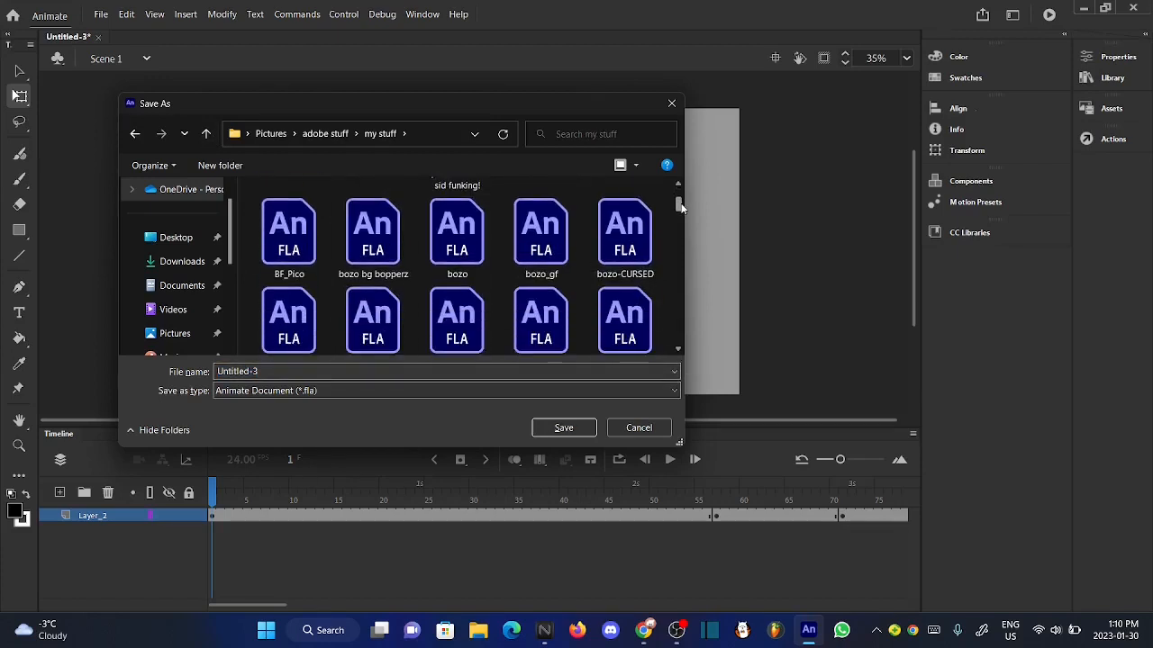
- Name the file "funking placeholder" and save it as an Animate Document
double_click(280, 371)
key("BackSpace")
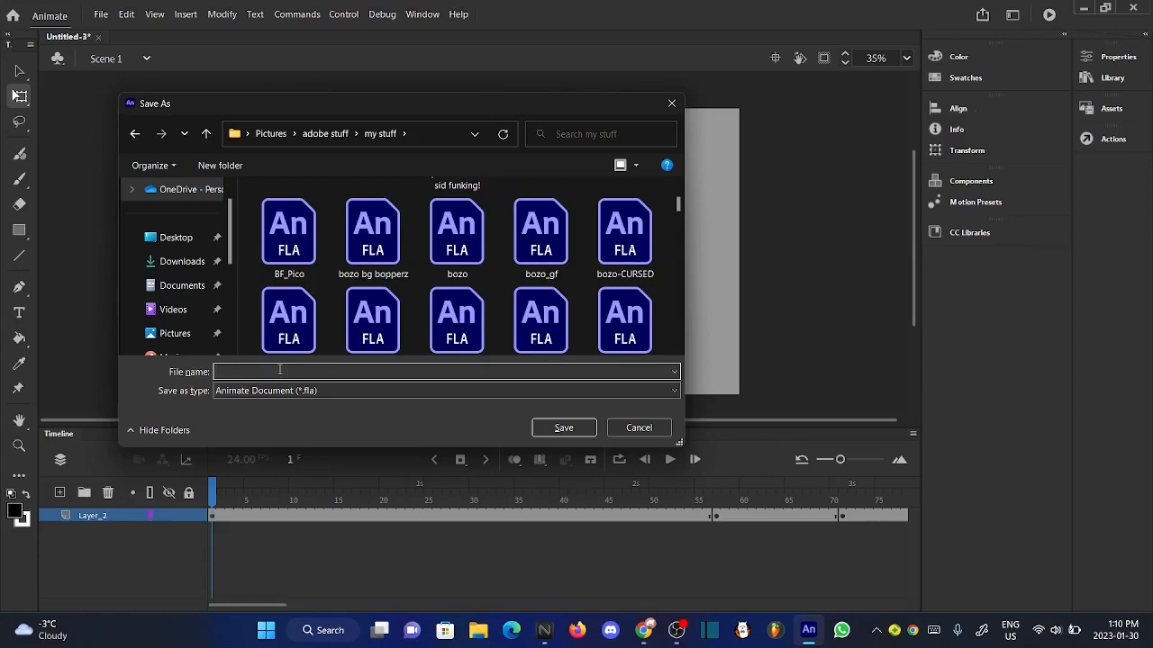
type("guy")
key("BackSpace")
key("BackSpace")
key("BackSpace")
key("BackSpace")
type("funking placeholder")
left_click(547, 429)
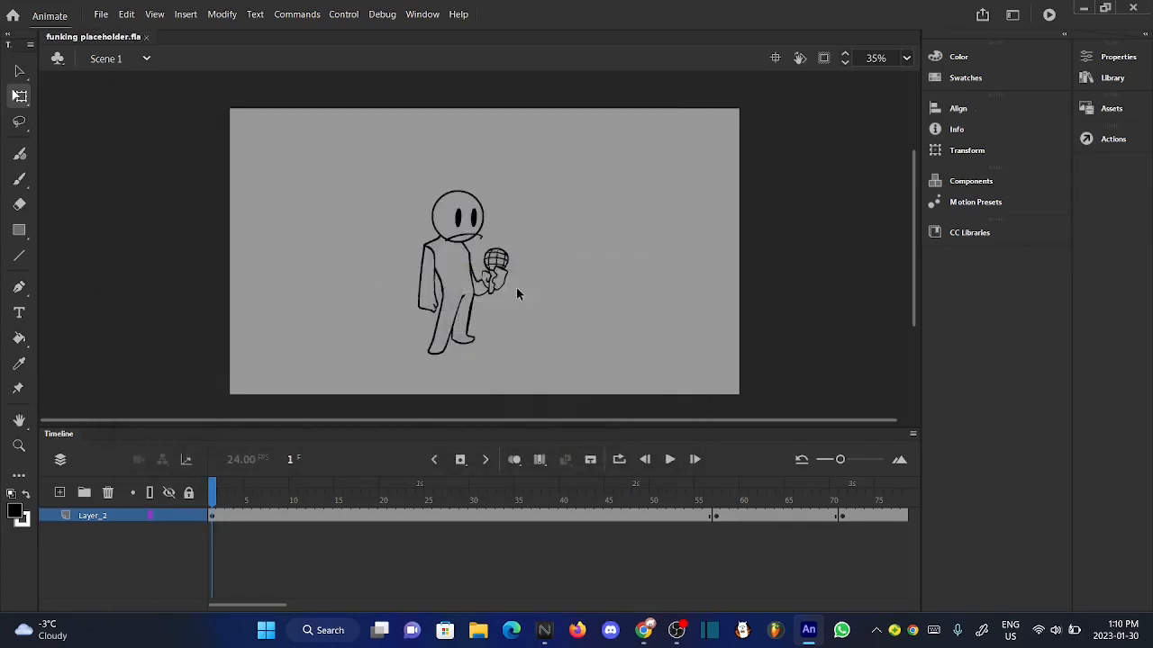
scroll(470, 247, "up", 1)
scroll(455, 308, "up", 1)
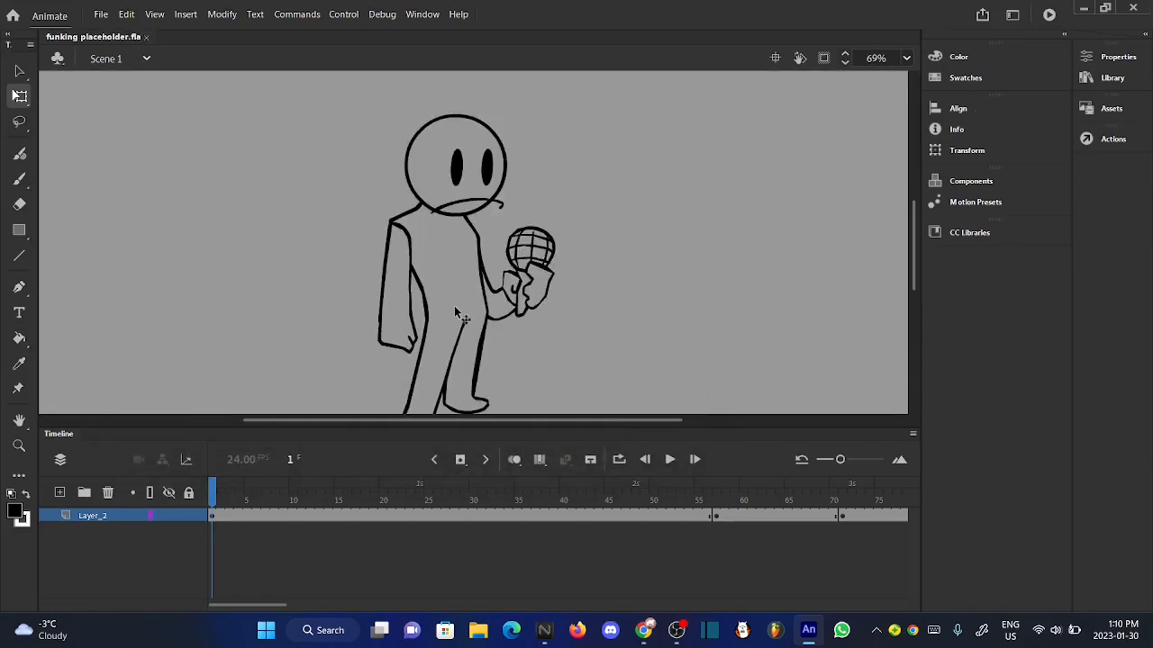
scroll(405, 232, "up", 2)
scroll(519, 135, "down", 1)
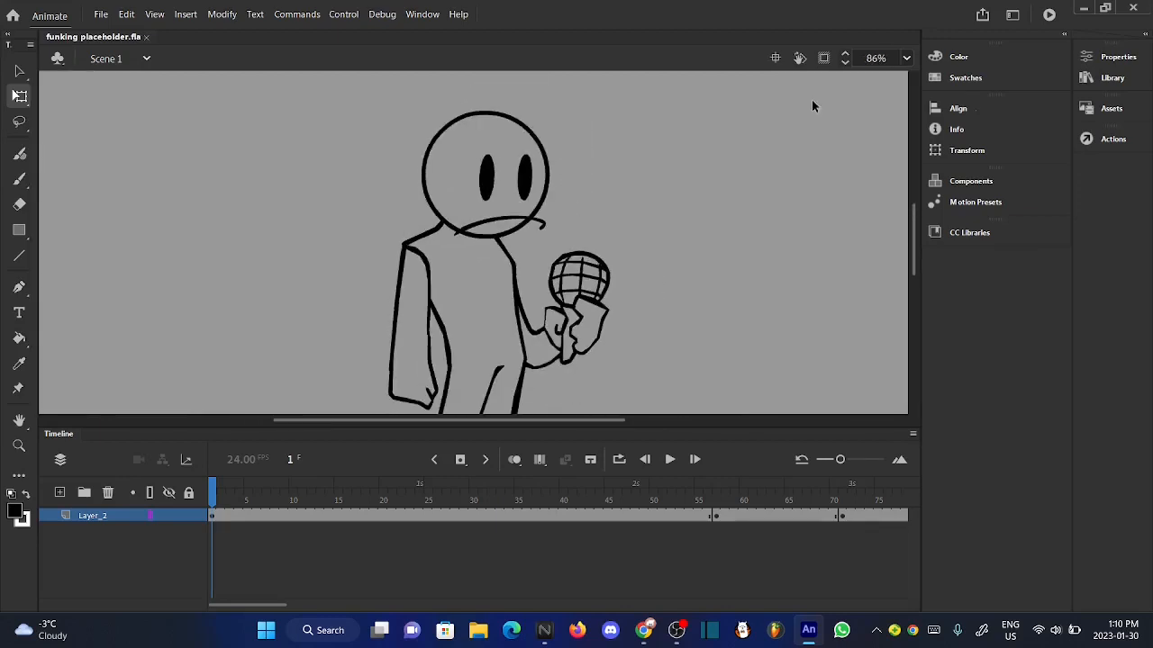
- Select the library symbols guy down, guy idle, guy left, guy right and guy up and start generating a sprite sheet from them
left_click(1113, 78)
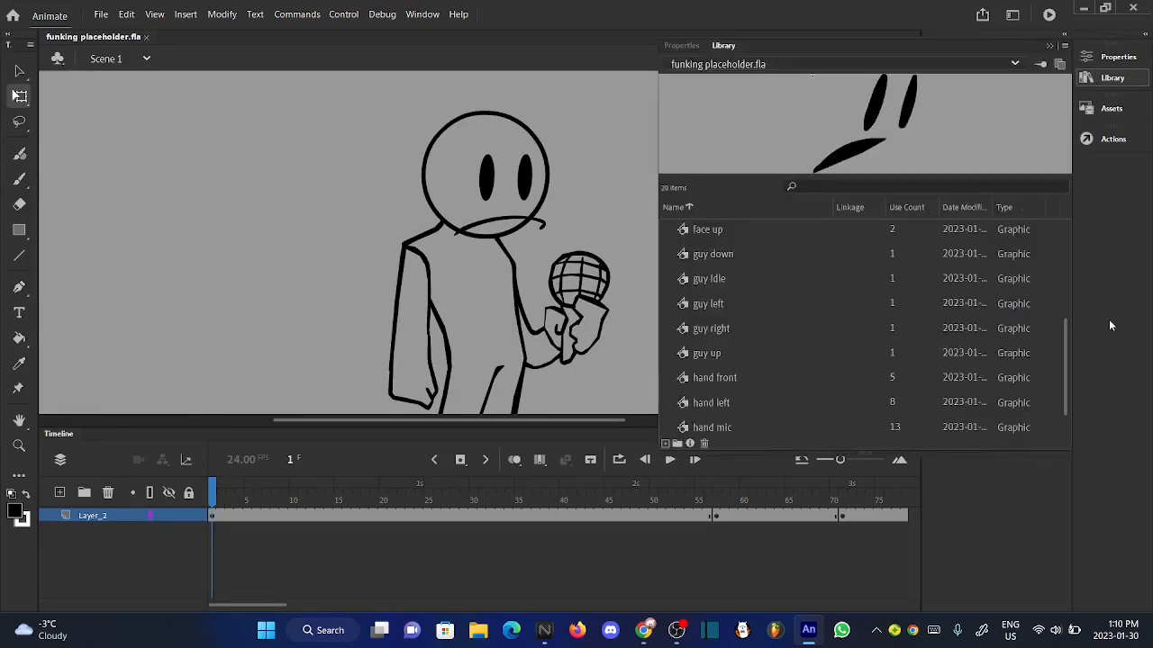
scroll(1061, 355, "down", 1)
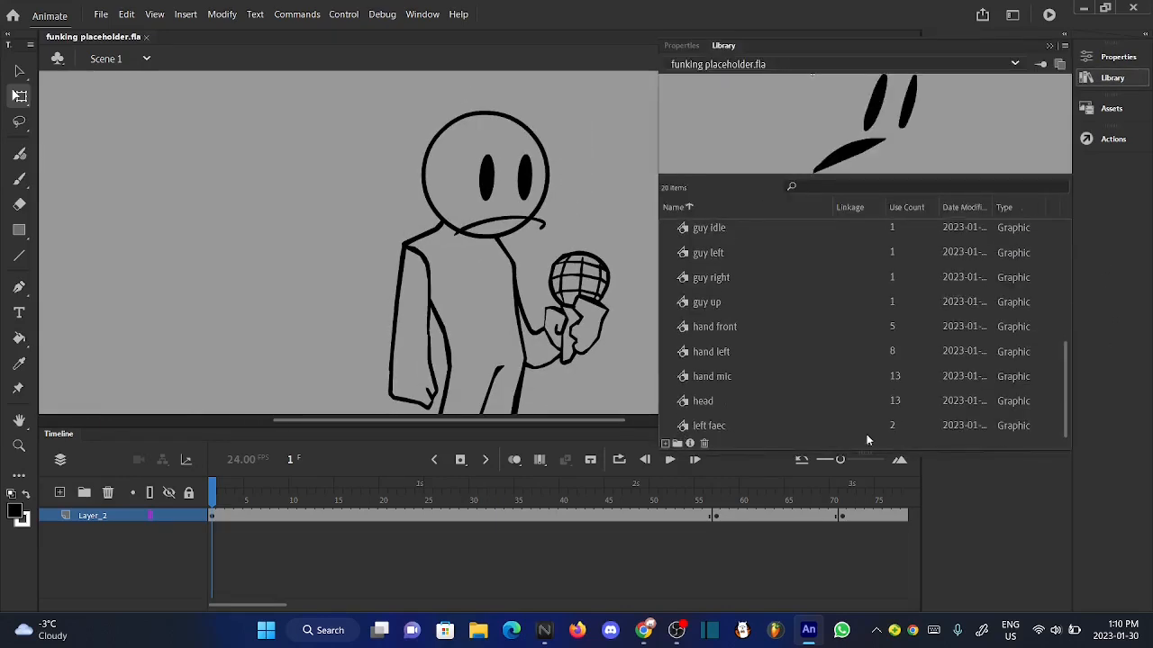
left_click(712, 302)
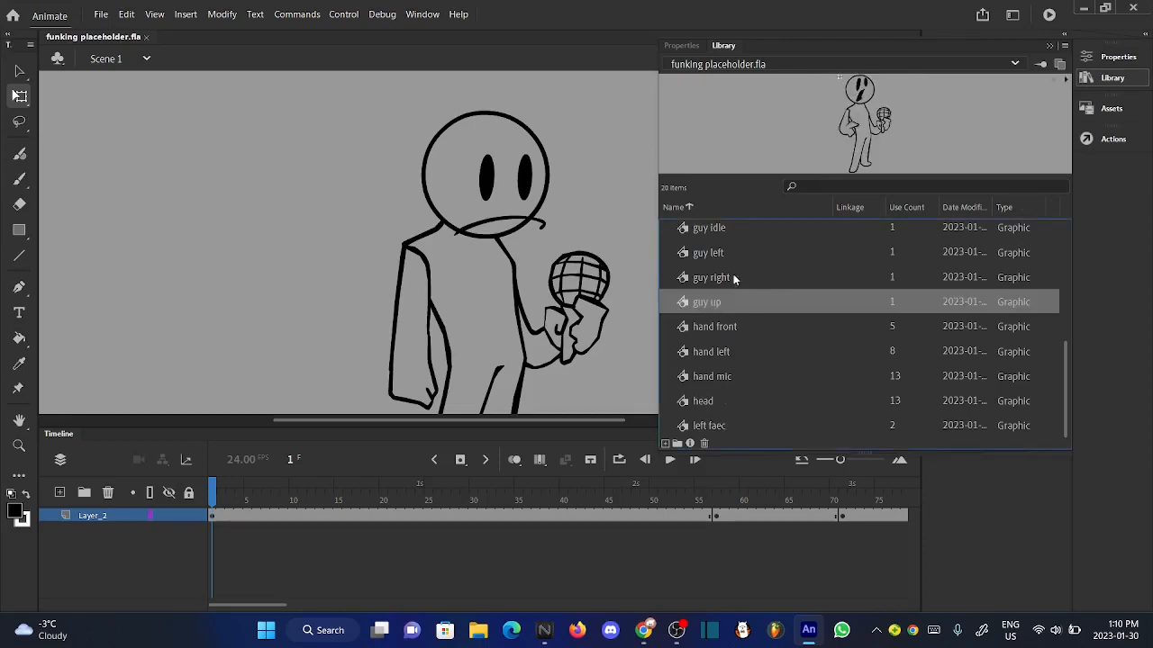
left_click(734, 277, "ctrl")
left_click(707, 258, "ctrl")
left_click(734, 228, "ctrl")
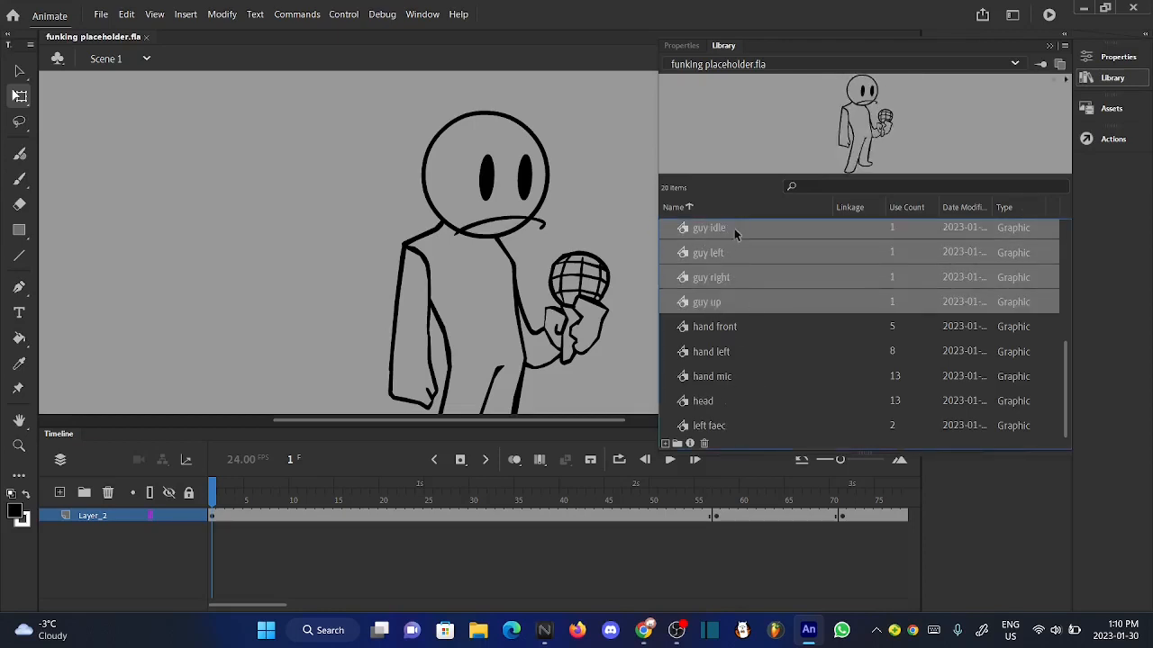
left_click_drag(1064, 365, 1064, 328)
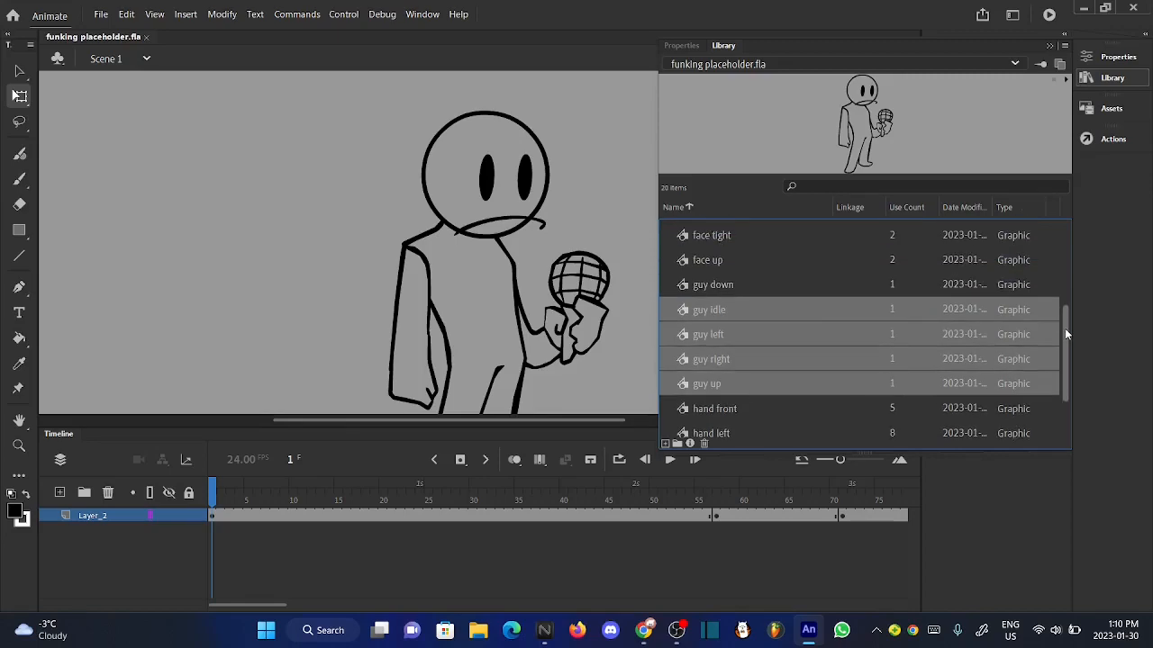
left_click(740, 293, "ctrl")
right_click(709, 294)
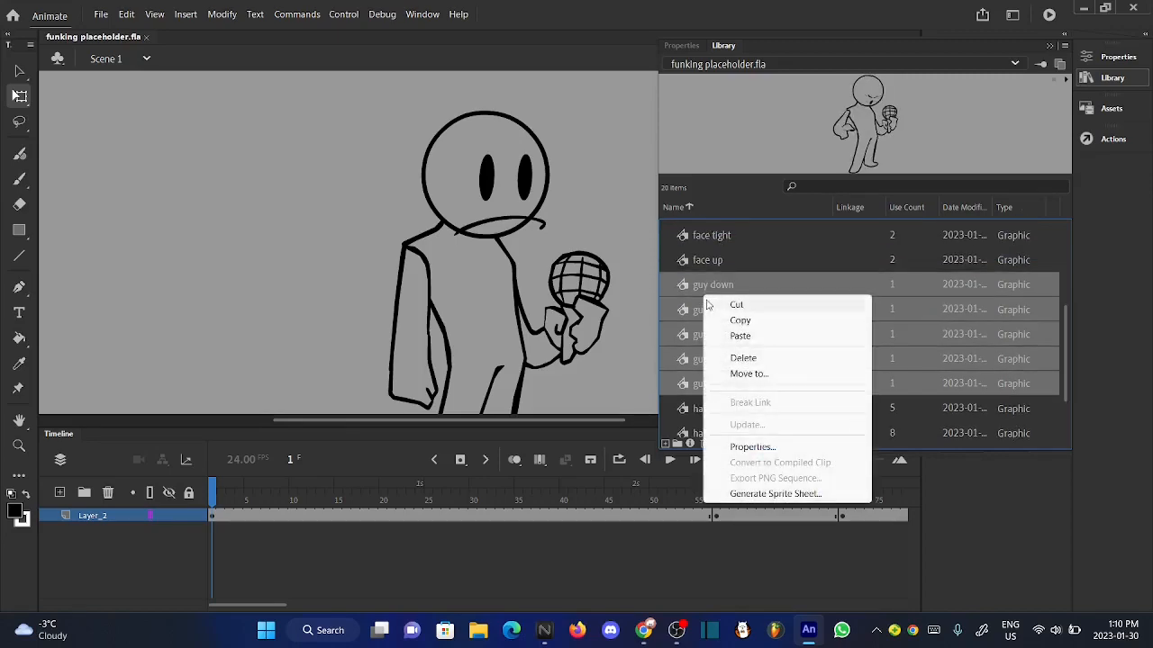
left_click(813, 495)
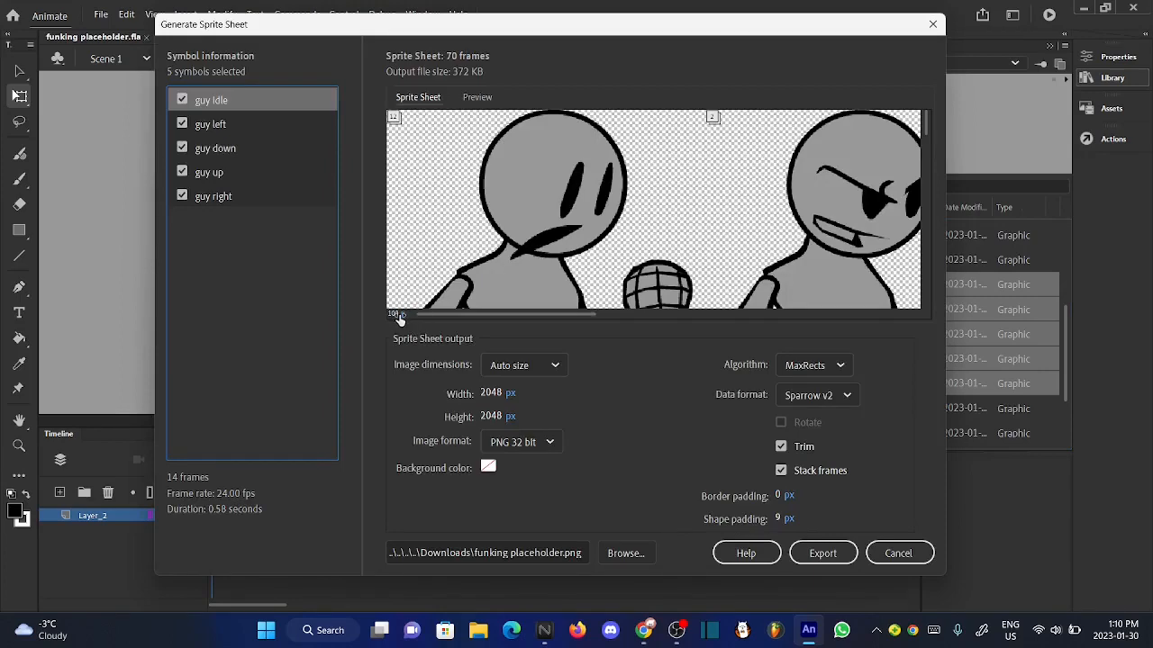
- Reduce the sprite sheet preview to 23% and examine how all the pose frames are packed
left_click_drag(395, 314, 335, 317)
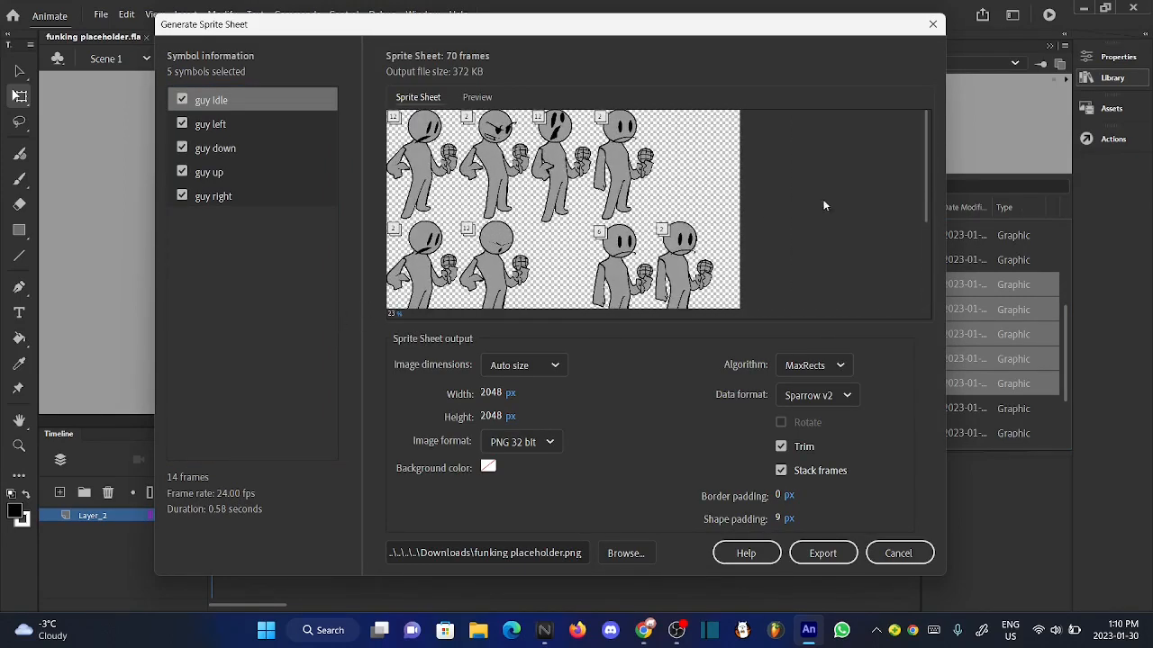
left_click_drag(926, 130, 922, 180)
left_click_drag(925, 174, 897, 125)
left_click_drag(926, 177, 931, 317)
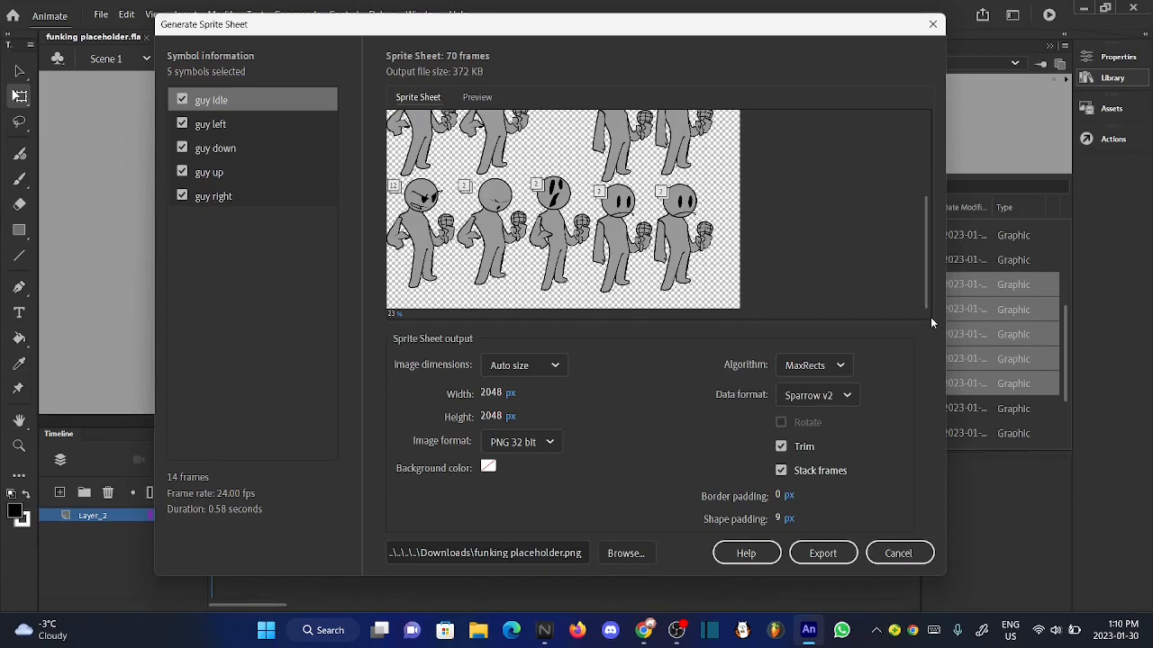
- Try the Basic packing algorithm, examine its frame layout and switch the sprite sheet back to MaxRects
left_click(824, 371)
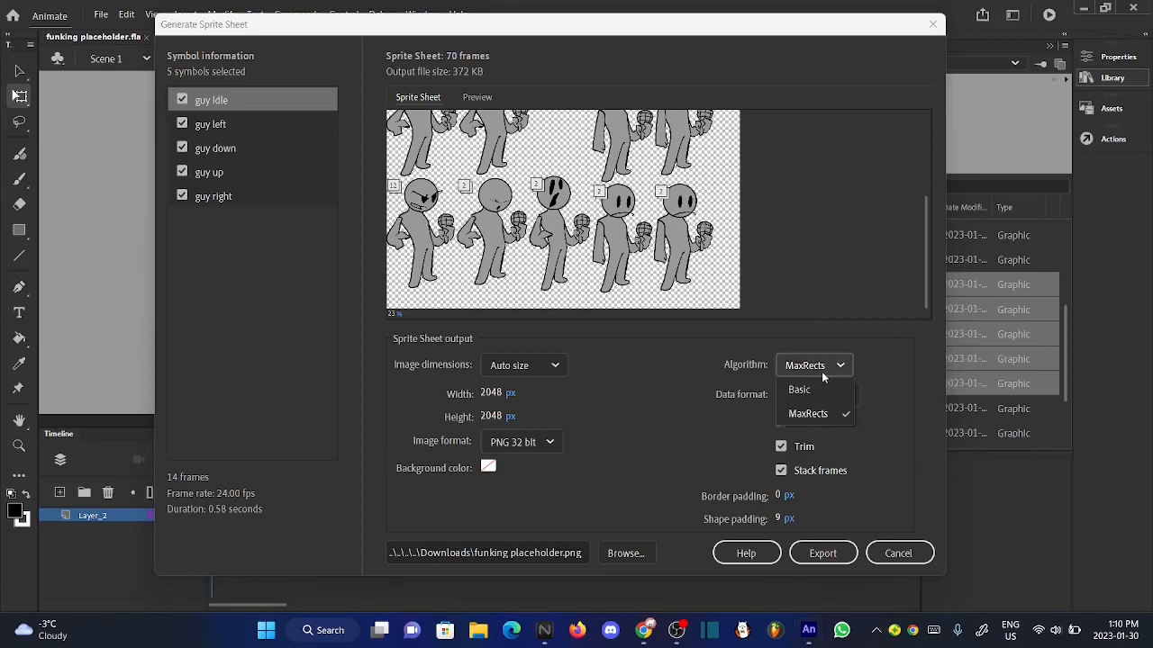
left_click(812, 393)
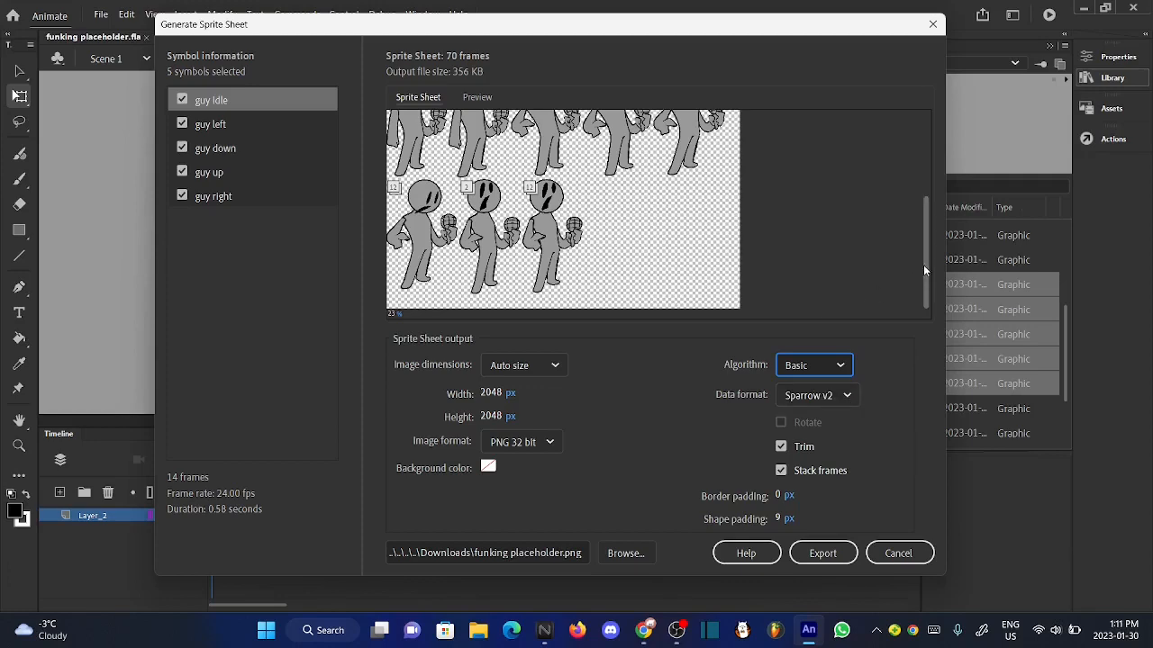
left_click_drag(923, 265, 881, 174)
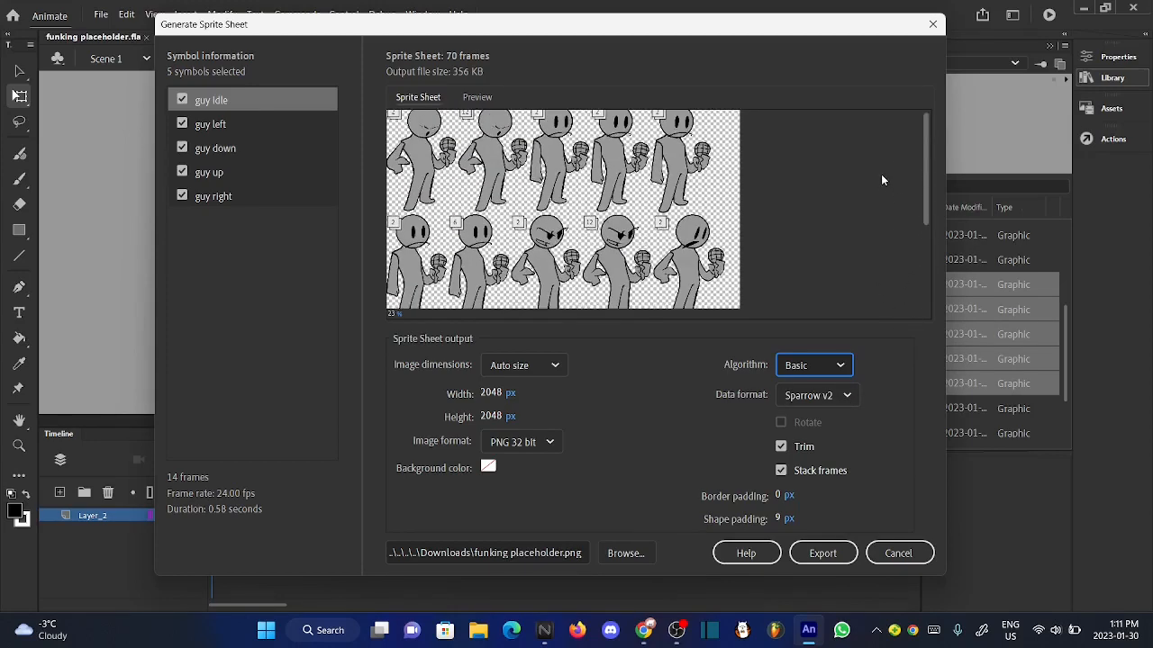
left_click(840, 365)
left_click(804, 428)
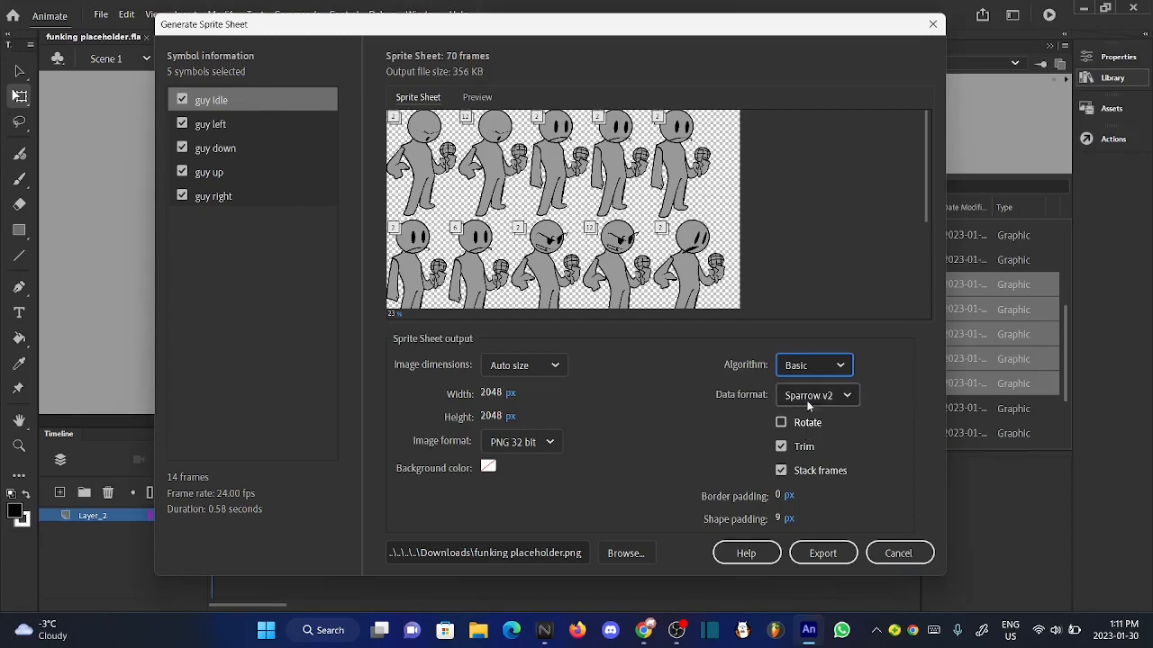
left_click(826, 369)
left_click(828, 415)
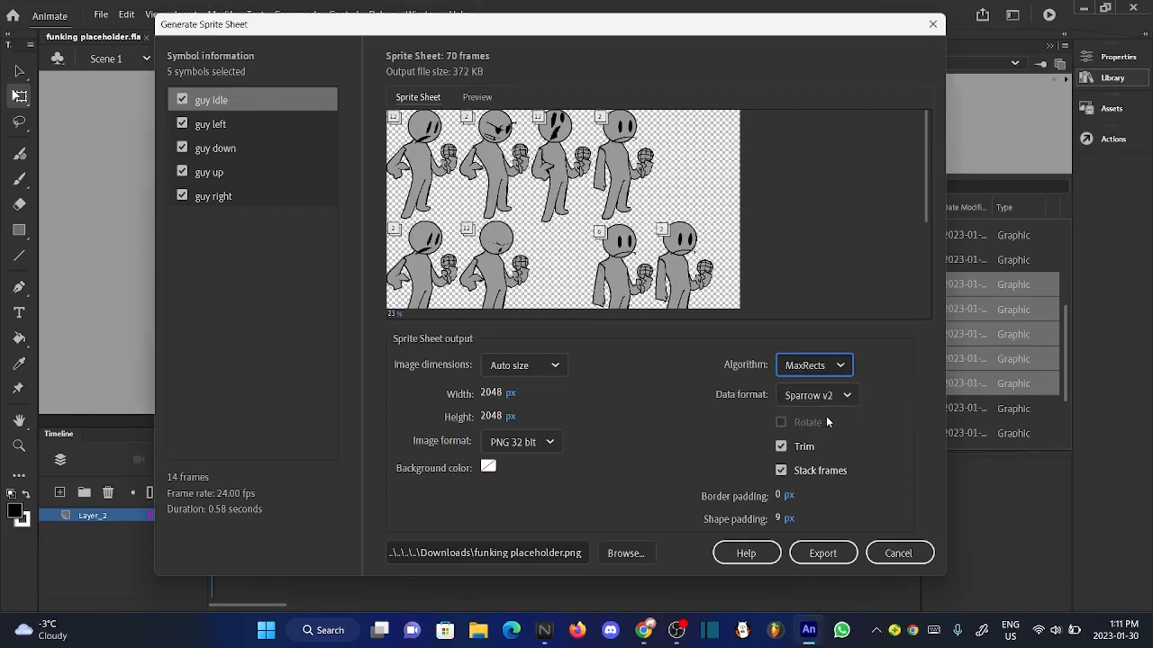
- Check the lower rows of the MaxRects layout and set the sprite sheet's packing algorithm to Basic
left_click_drag(925, 213, 900, 321)
left_click(838, 364)
left_click(833, 390)
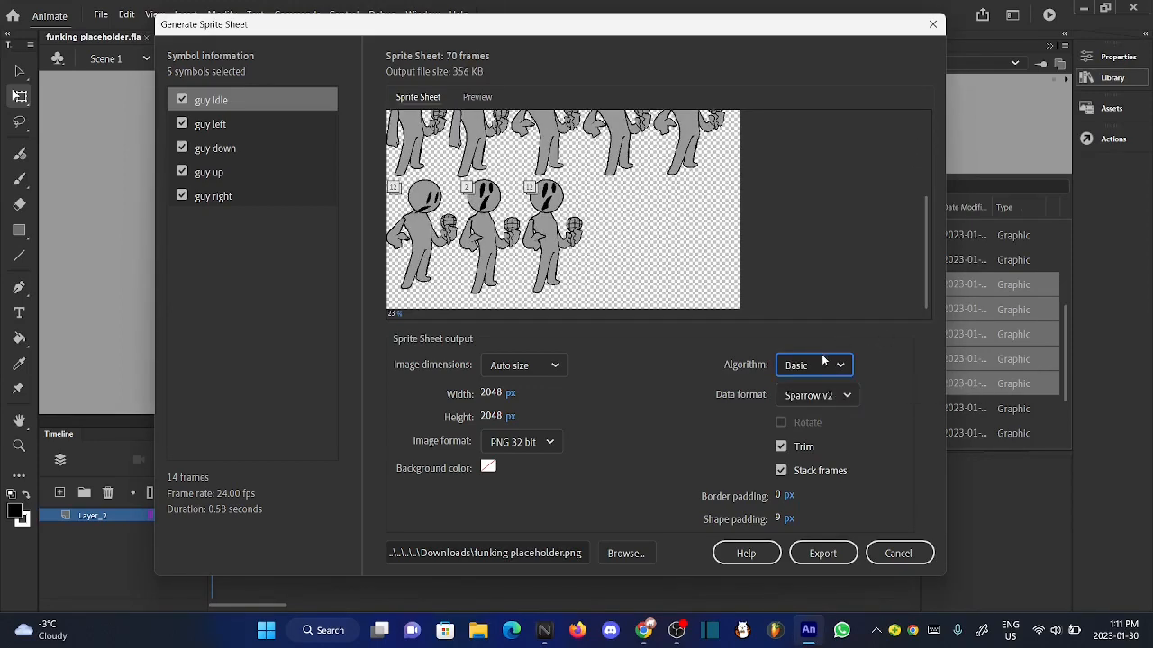
- Set the sprite sheet's packing algorithm to MaxRects, check its lower rows and keep Sparrow v2 as the data format
left_click(825, 365)
left_click(822, 414)
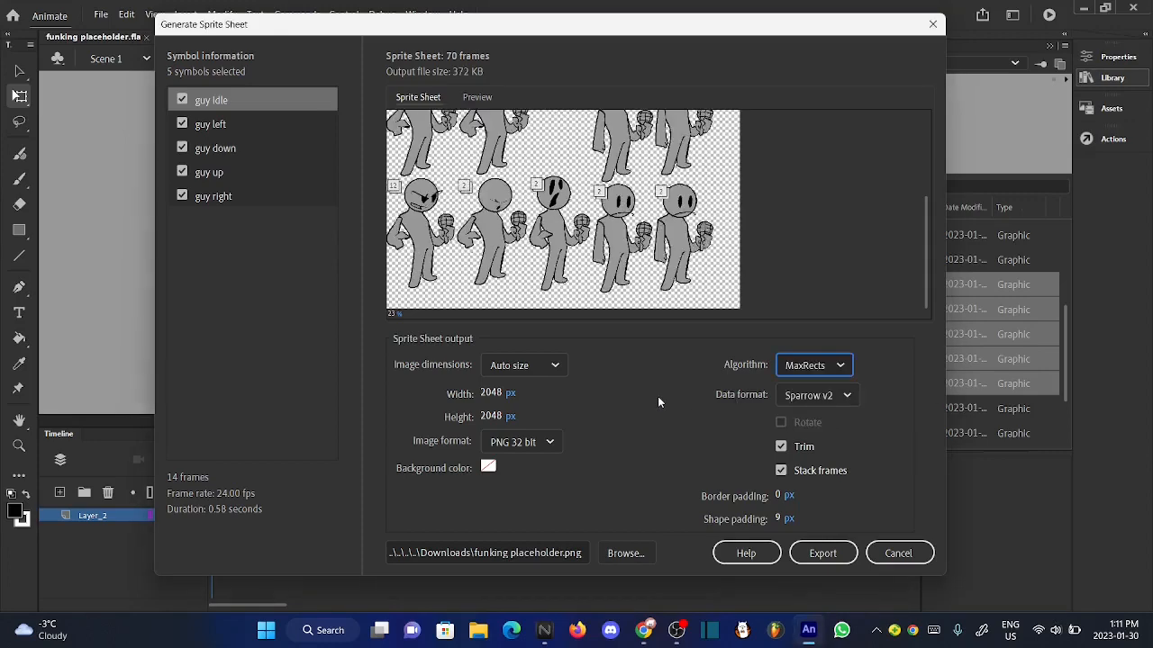
scroll(908, 180, "up", 3)
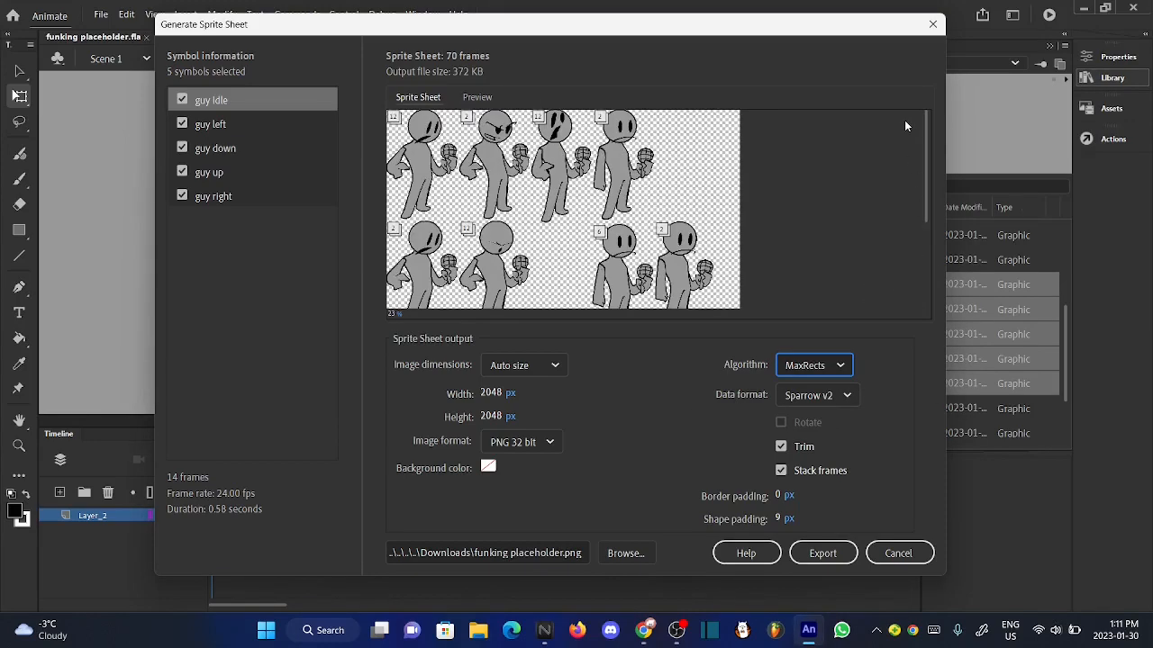
left_click_drag(929, 170, 922, 313)
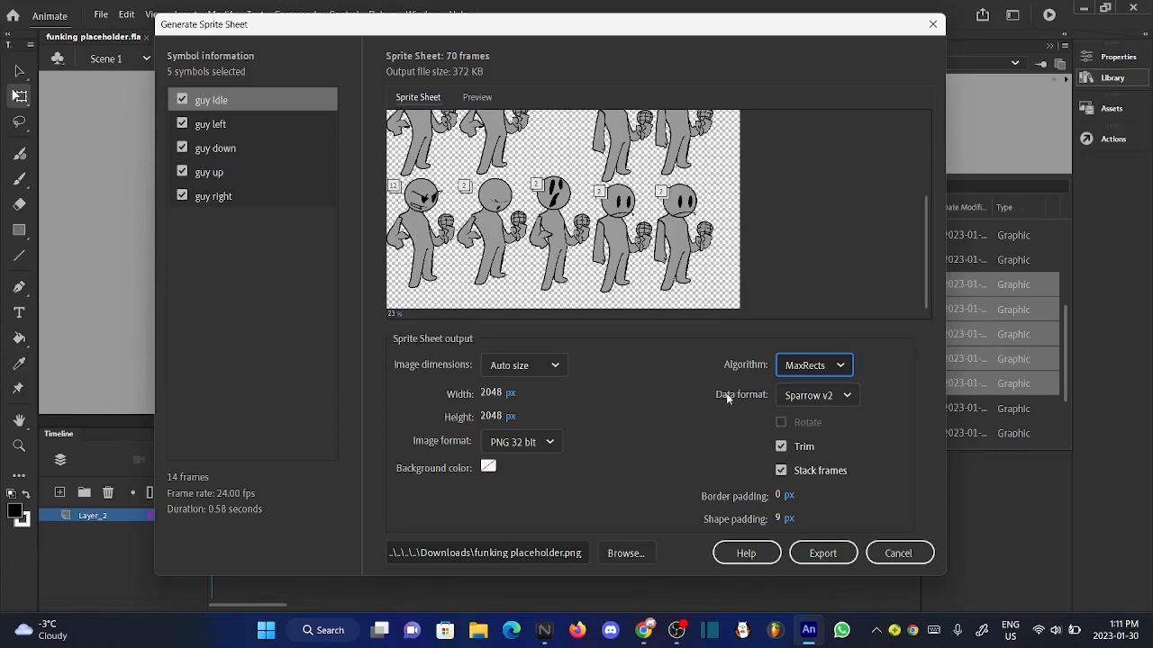
left_click(783, 401)
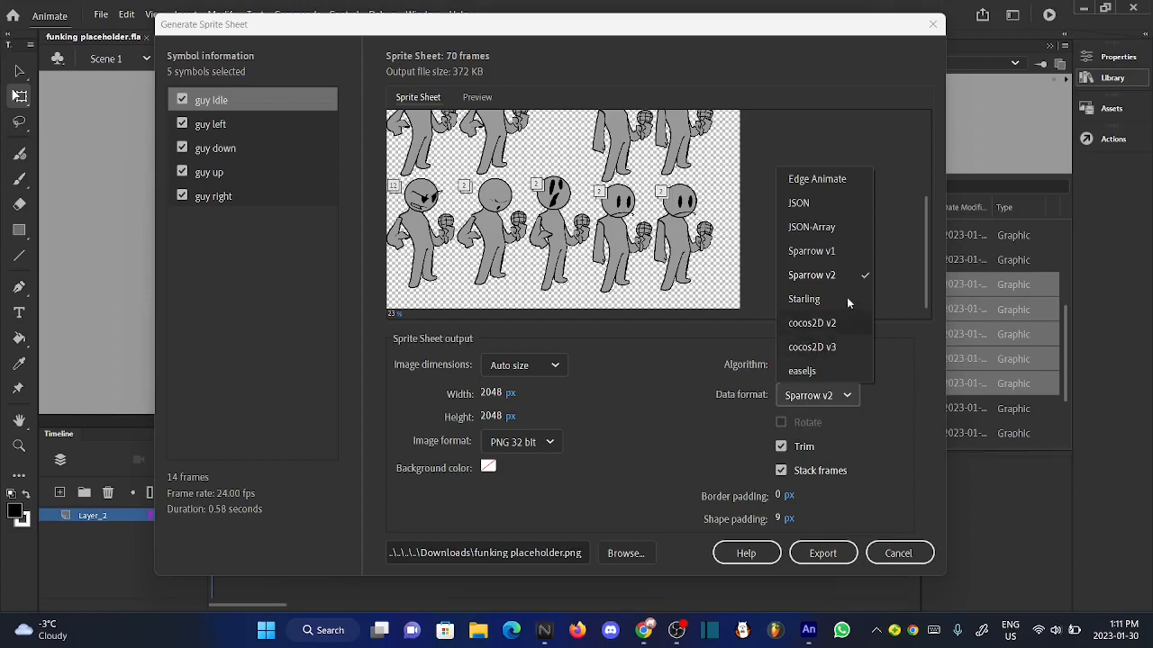
left_click(822, 401)
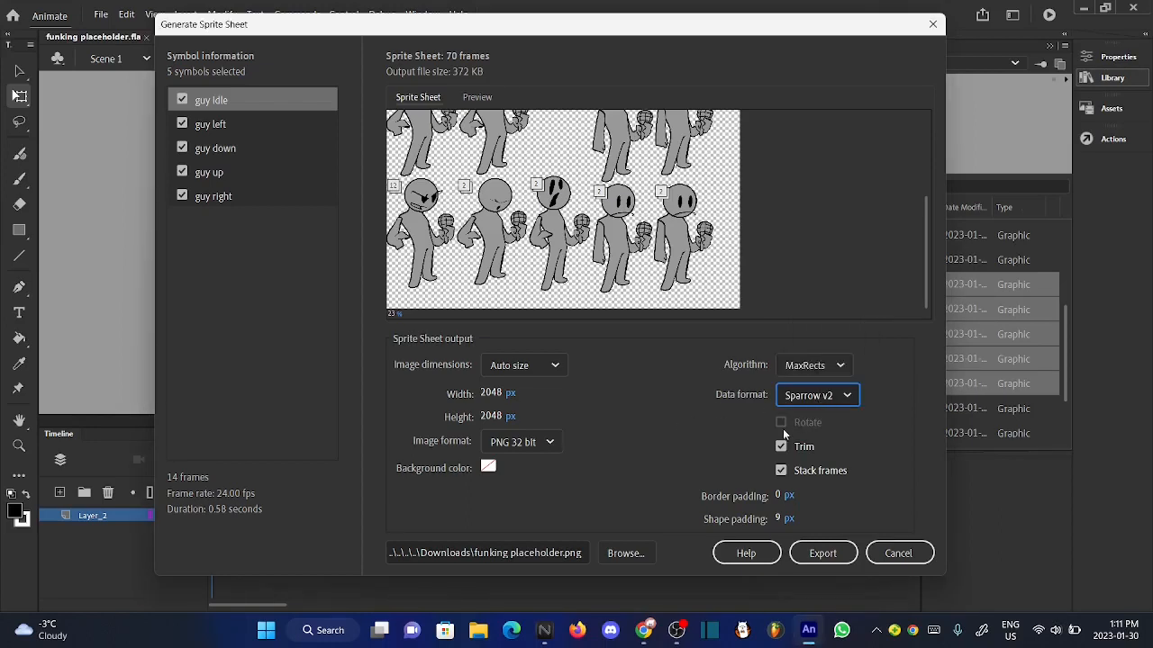
- Enlarge the sprite sheet preview to 69% and examine the borders of the sheet and the gaps between the pose frames
scroll(923, 300, "up", 3)
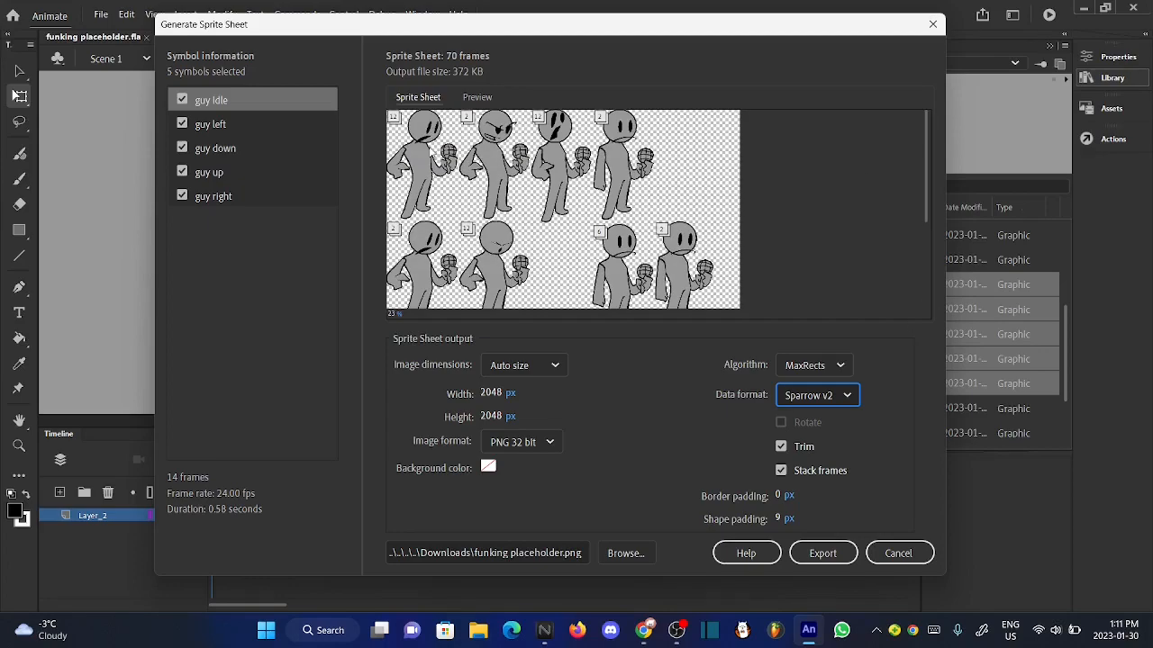
left_click_drag(393, 314, 435, 328)
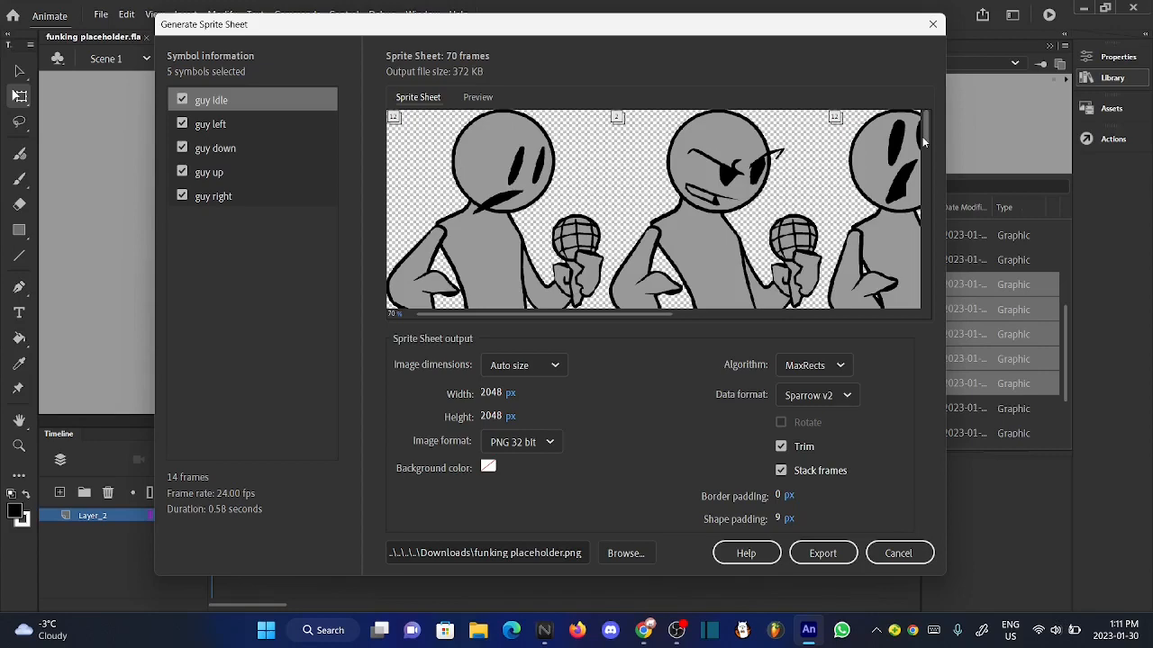
left_click_drag(922, 138, 918, 124)
left_click_drag(394, 313, 544, 345)
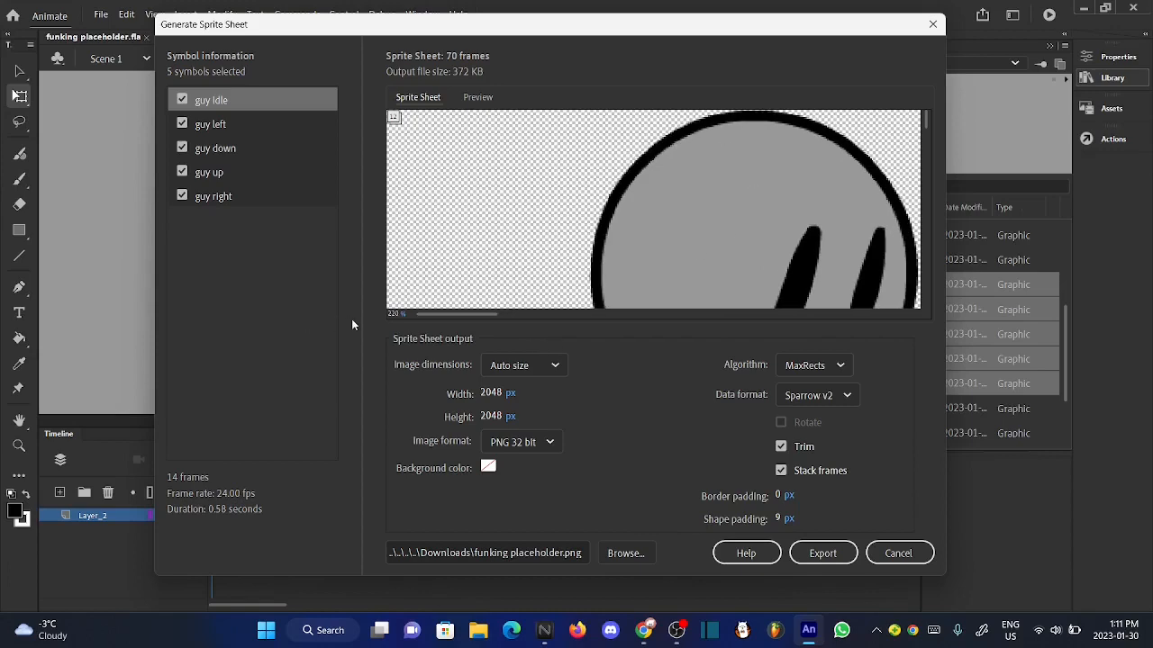
left_click_drag(393, 314, 284, 317)
left_click_drag(925, 135, 920, 93)
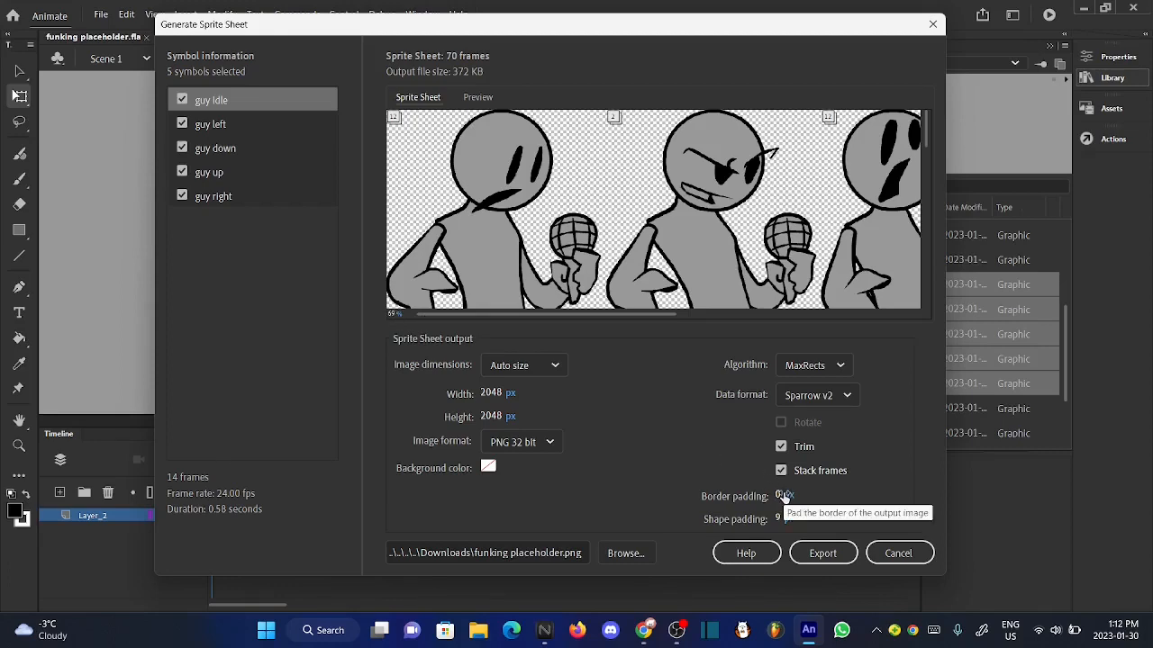
left_click_drag(470, 313, 773, 334)
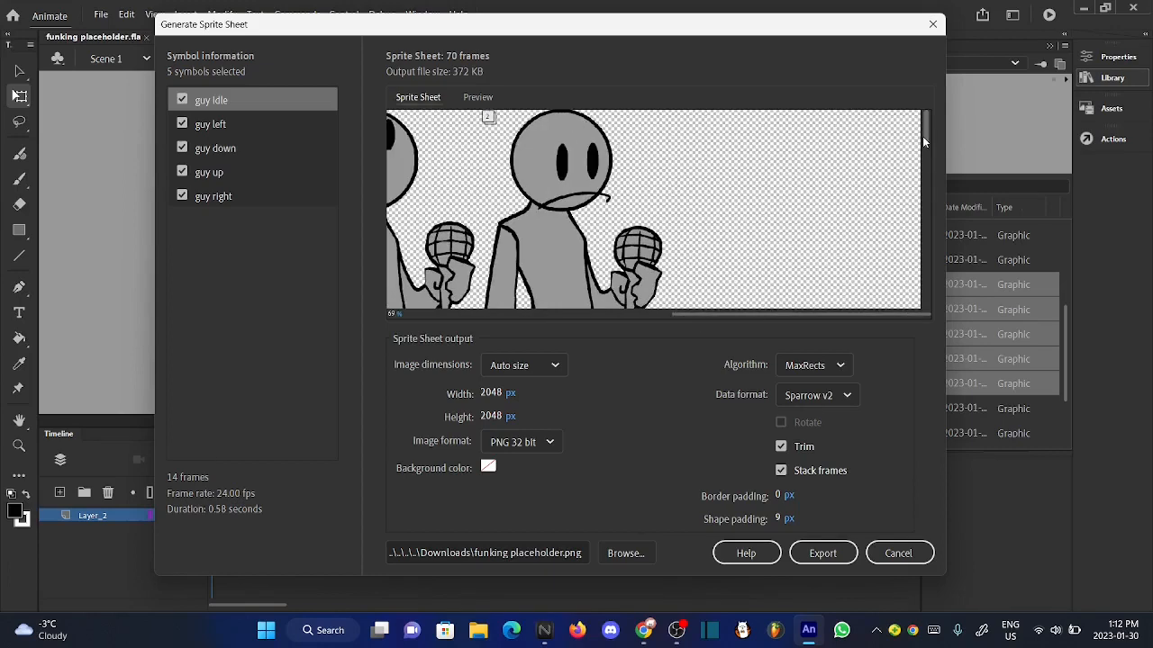
left_click_drag(925, 136, 921, 384)
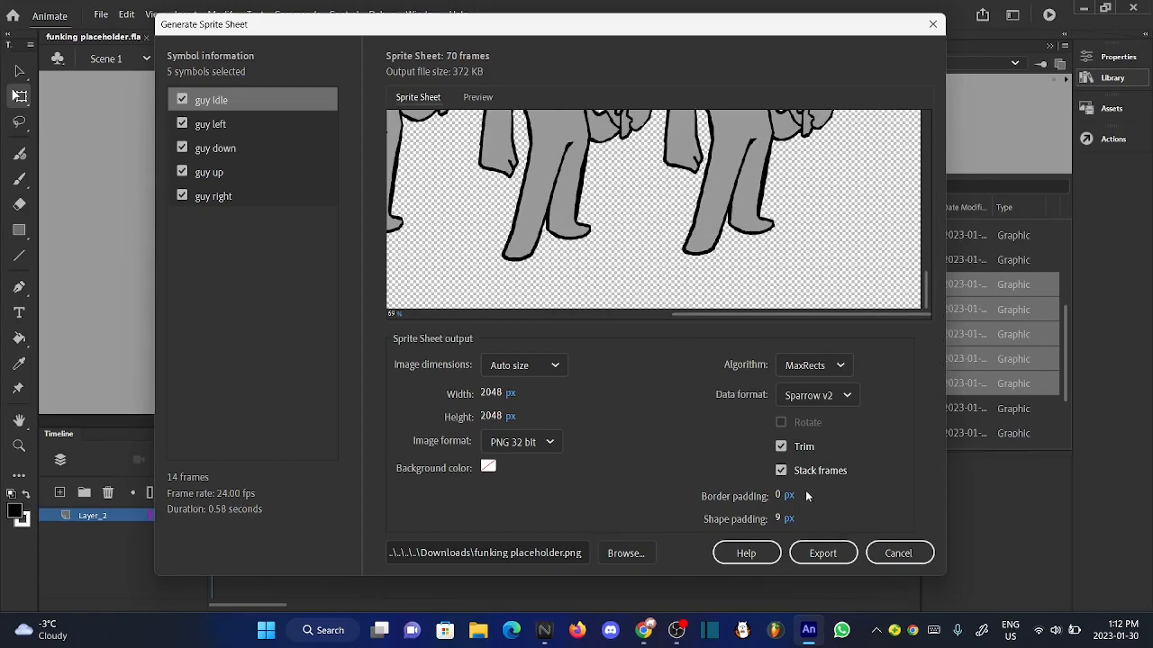
left_click_drag(697, 313, 428, 314)
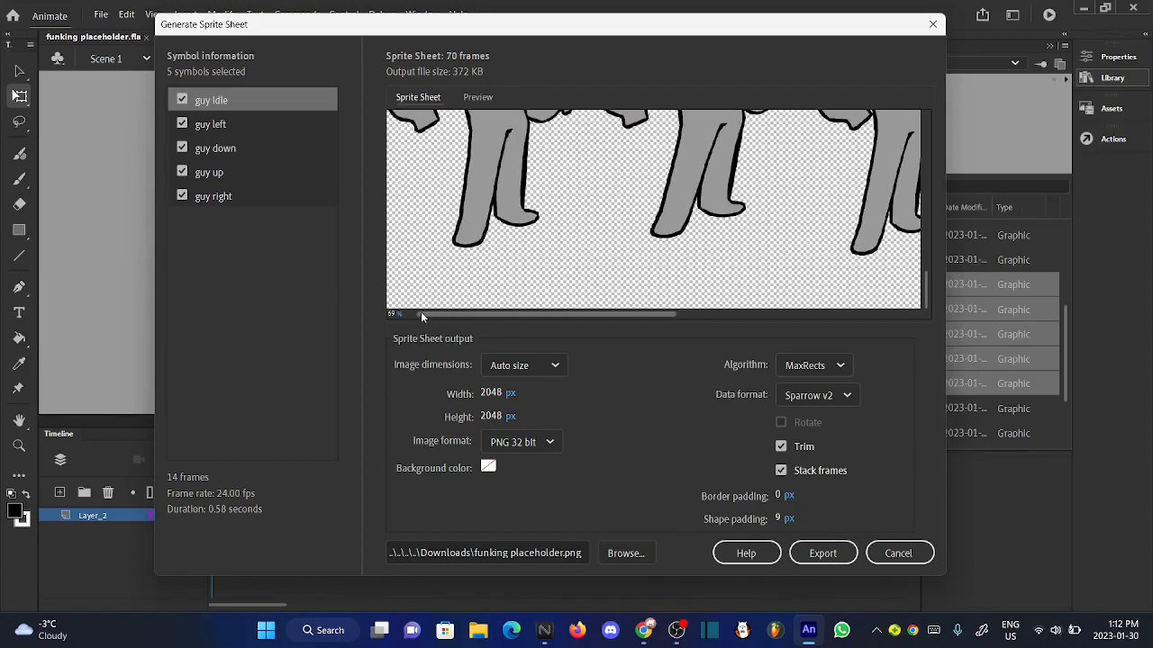
left_click_drag(924, 288, 925, 214)
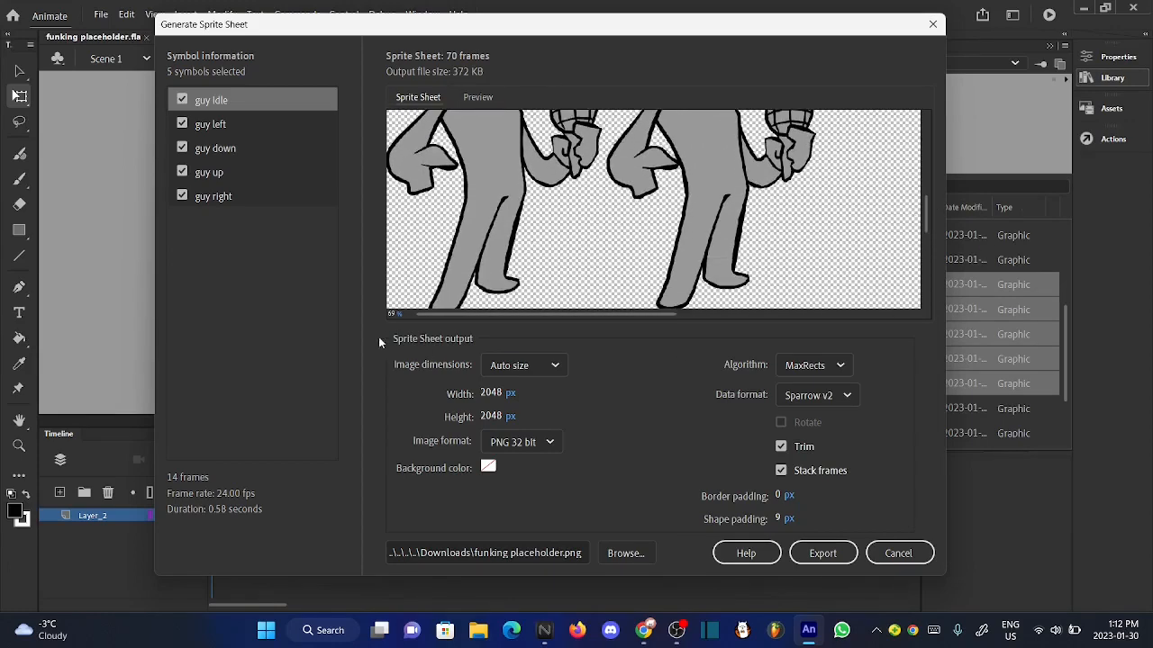
- Reduce the sprite sheet preview to 44% and to 15%, and examine the spacing across all rows of pose frames
left_click_drag(394, 315, 371, 315)
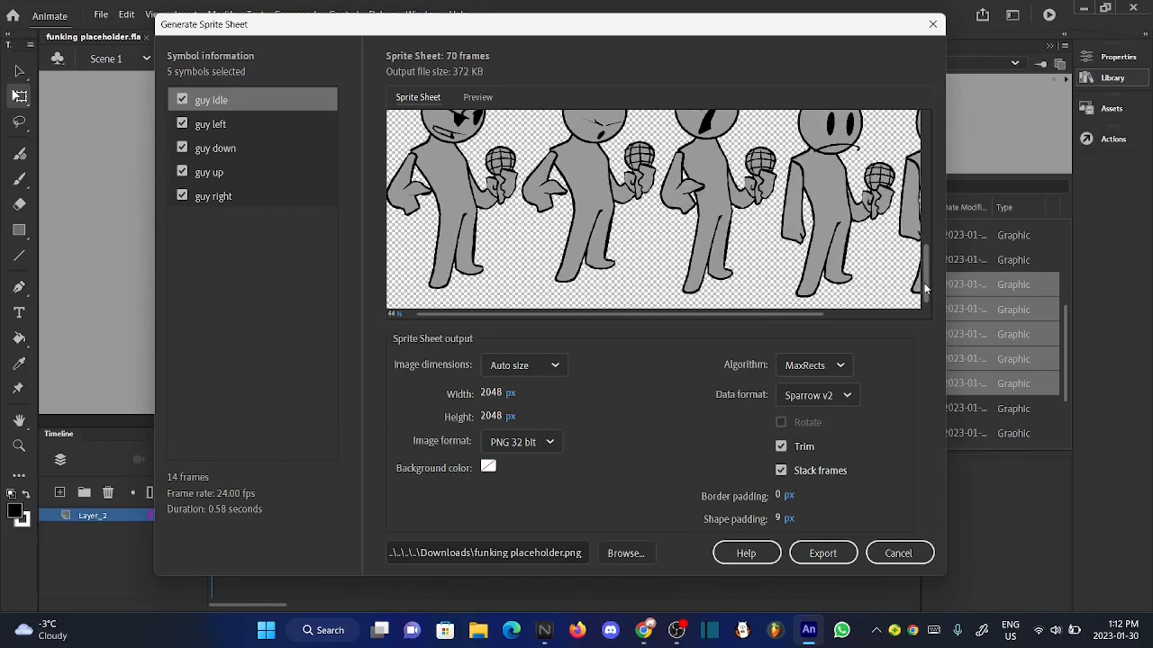
left_click_drag(926, 281, 917, 130)
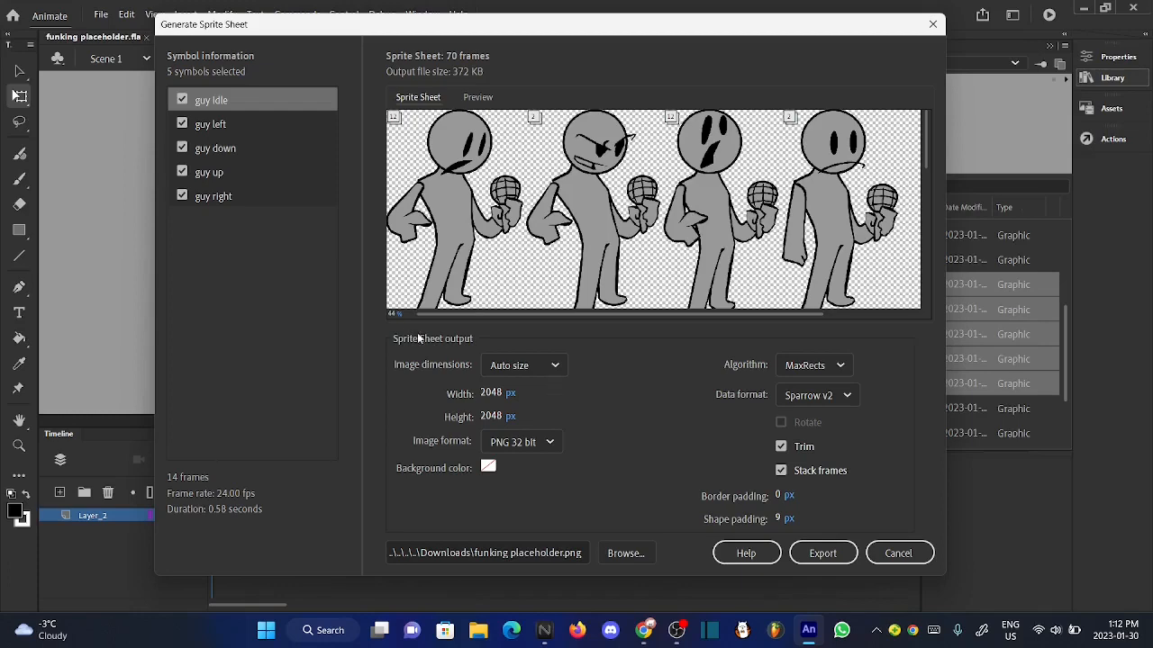
left_click_drag(394, 313, 388, 317)
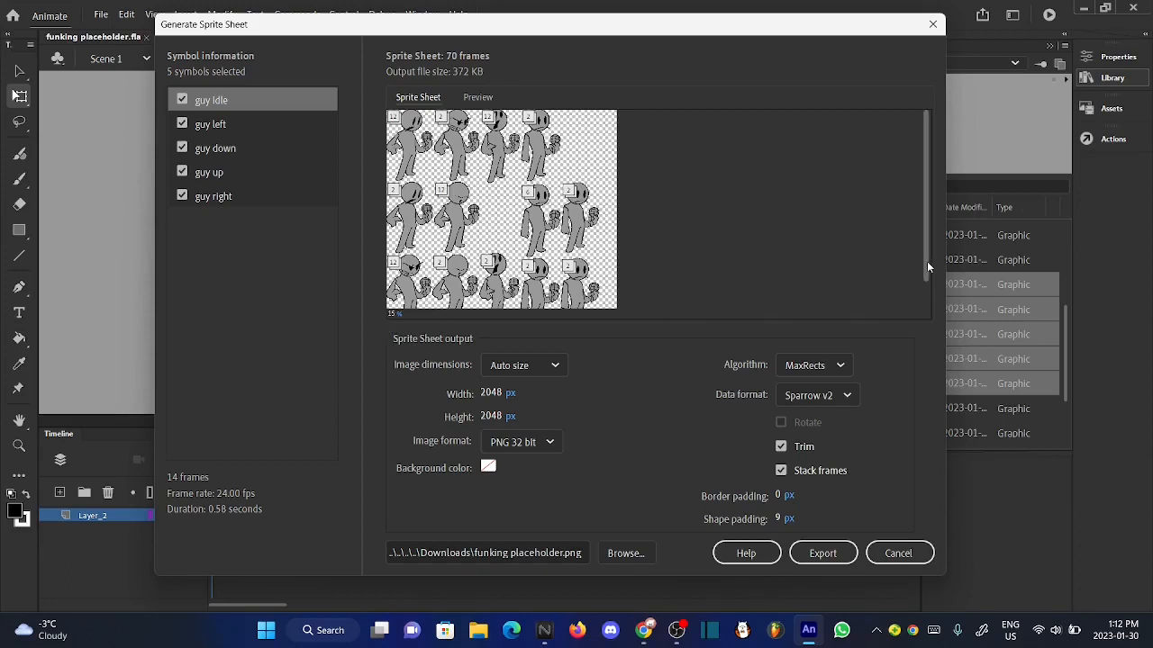
left_click_drag(925, 263, 926, 329)
left_click_drag(775, 517, 783, 517)
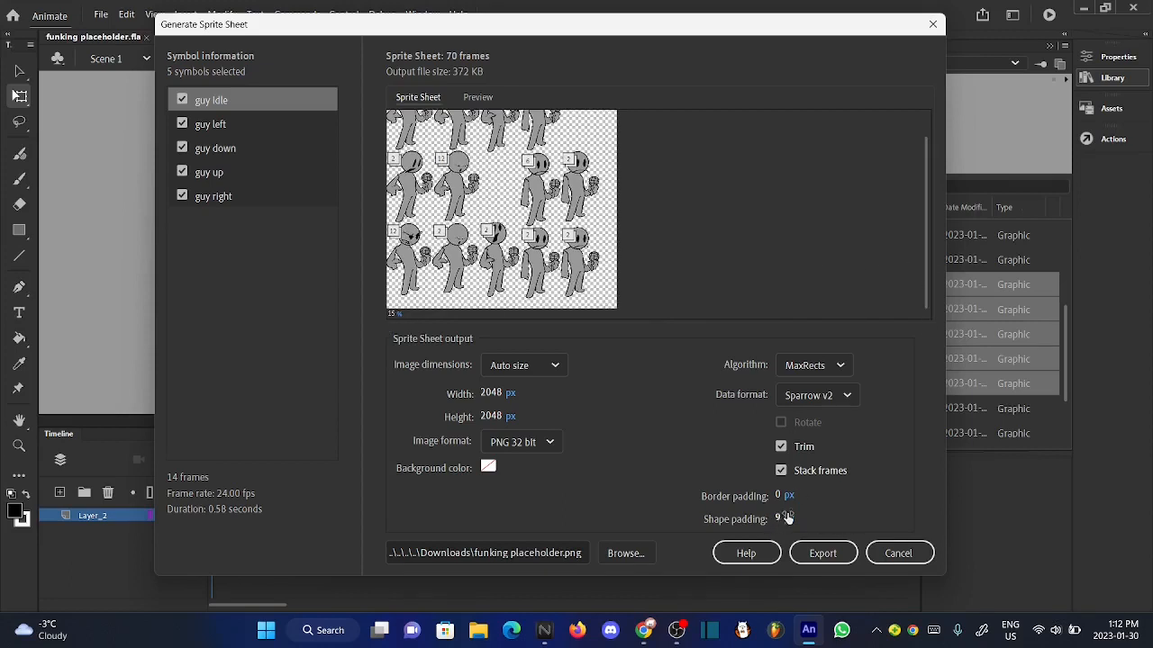
left_click_drag(925, 294, 919, 216)
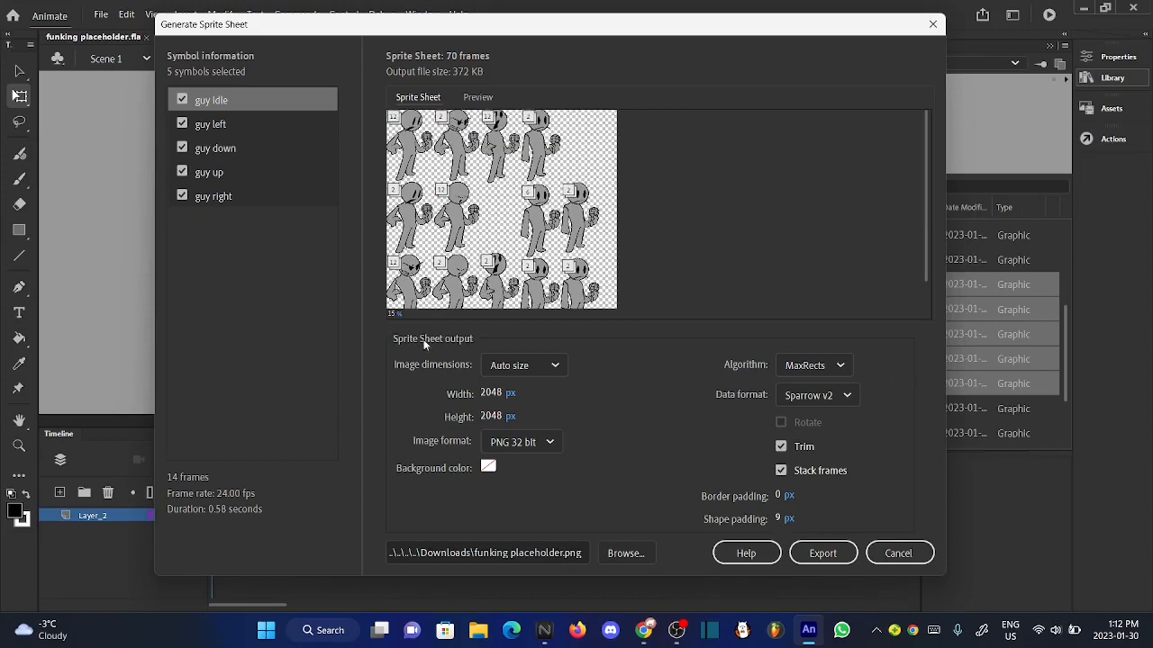
- Check the upper rows at 31% and export the sprite sheet as funking placeholder.png to the Downloads folder
left_click_drag(395, 317, 404, 314)
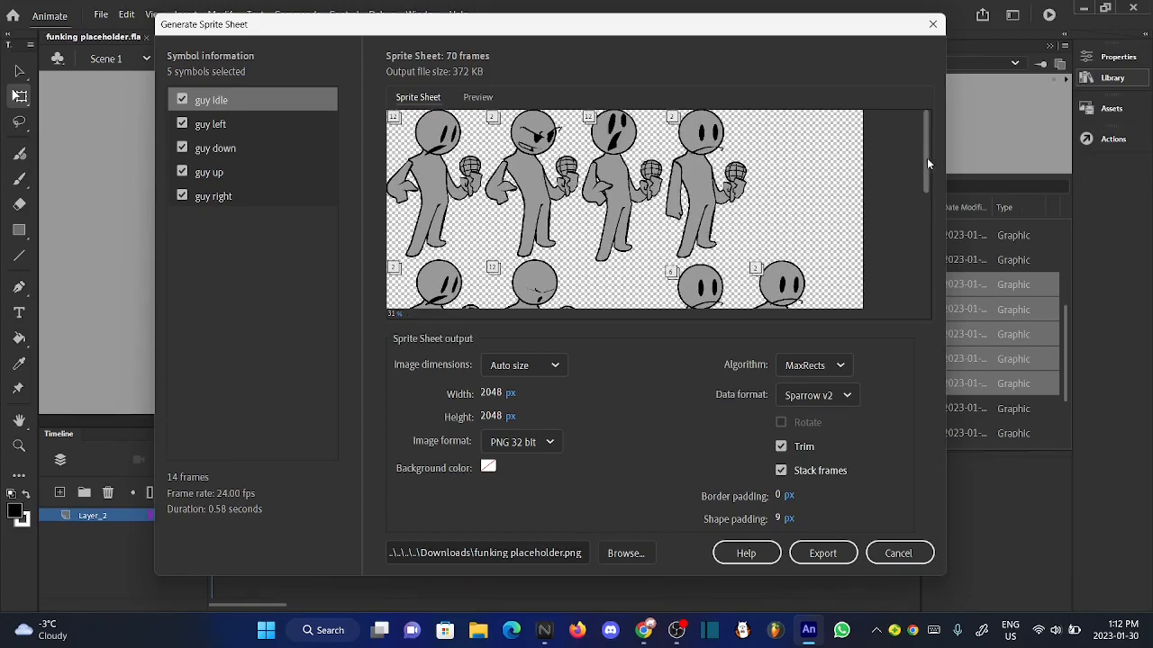
left_click_drag(927, 158, 927, 122)
left_click_drag(926, 176, 890, 150)
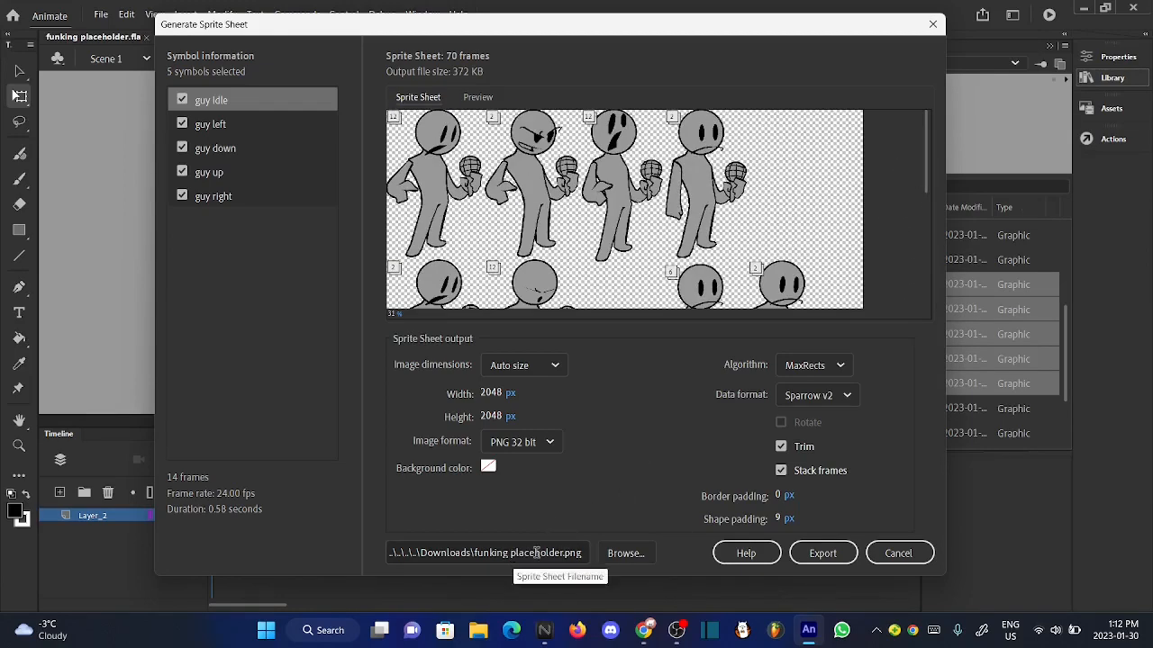
left_click(816, 552)
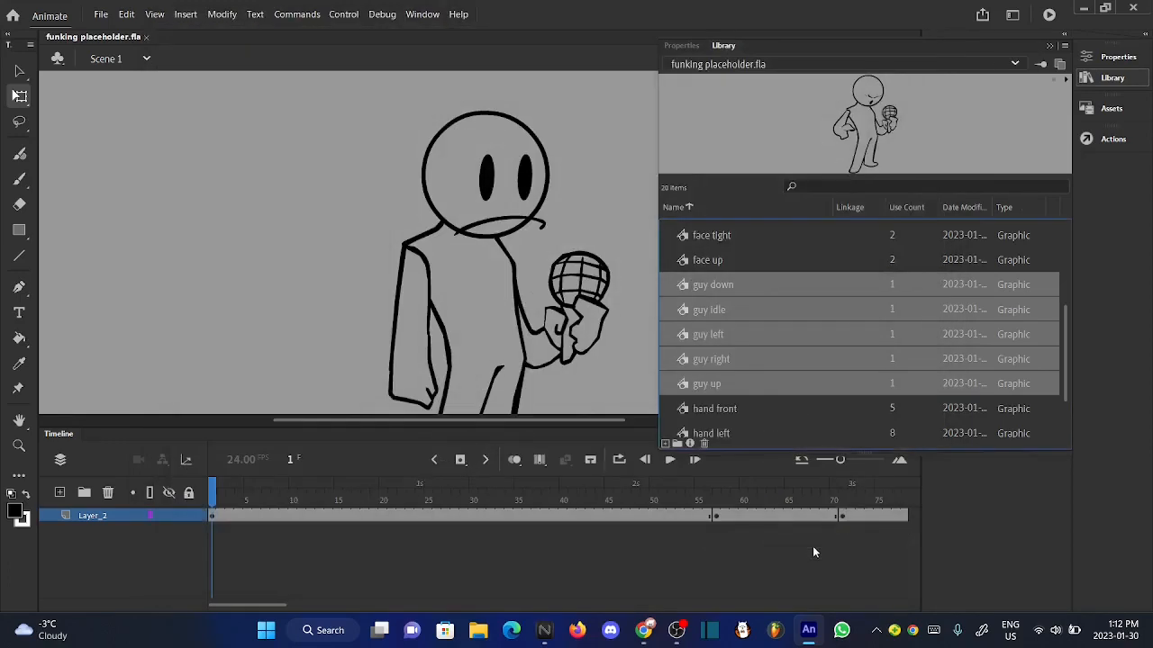
left_click(279, 195)
scroll(473, 225, "up", 3)
scroll(473, 225, "down", 3)
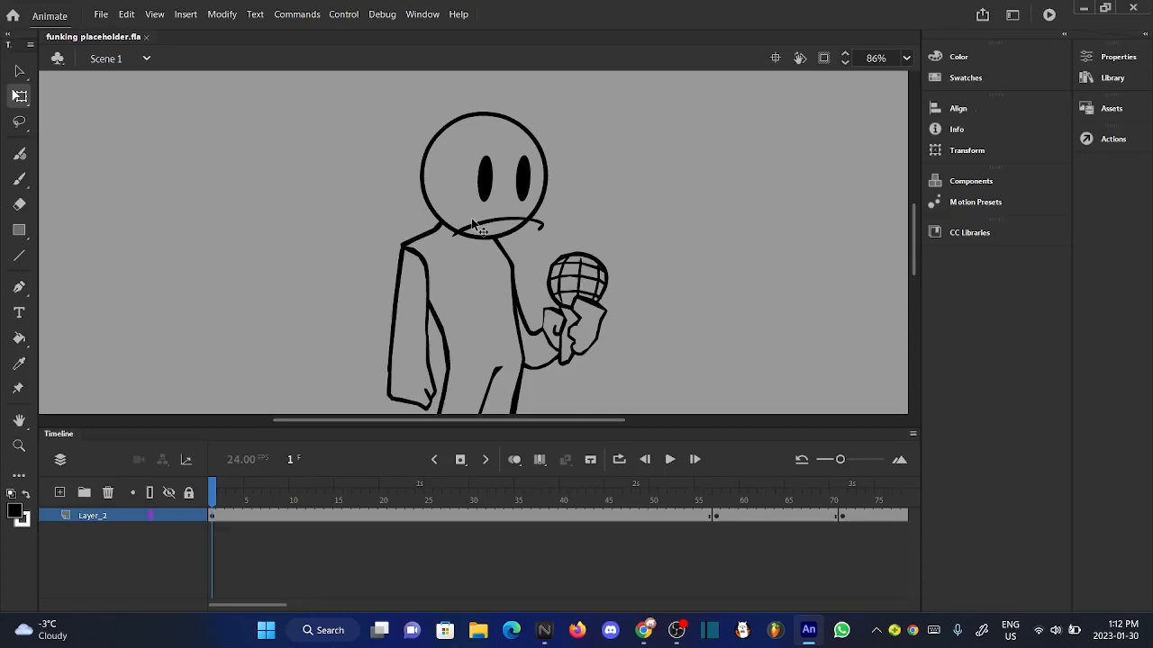
- Reopen sprite sheet generation for the five guy symbols, check the Downloads destination for the exported file, and cancel without exporting again
left_click(1113, 78)
right_click(705, 349)
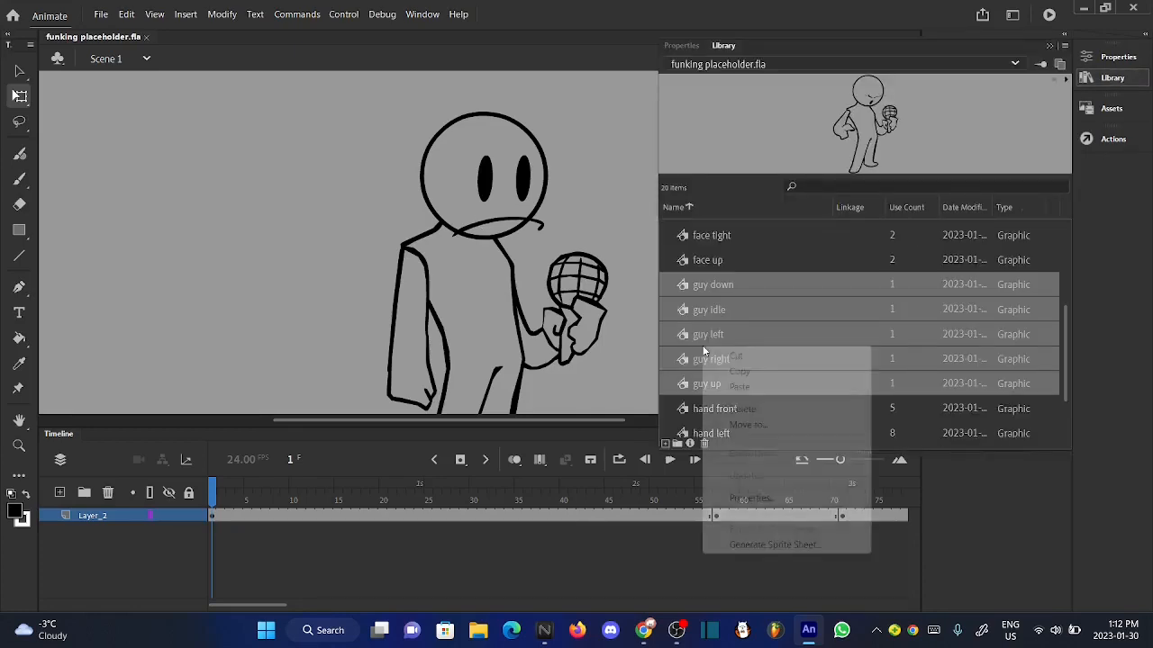
left_click(776, 546)
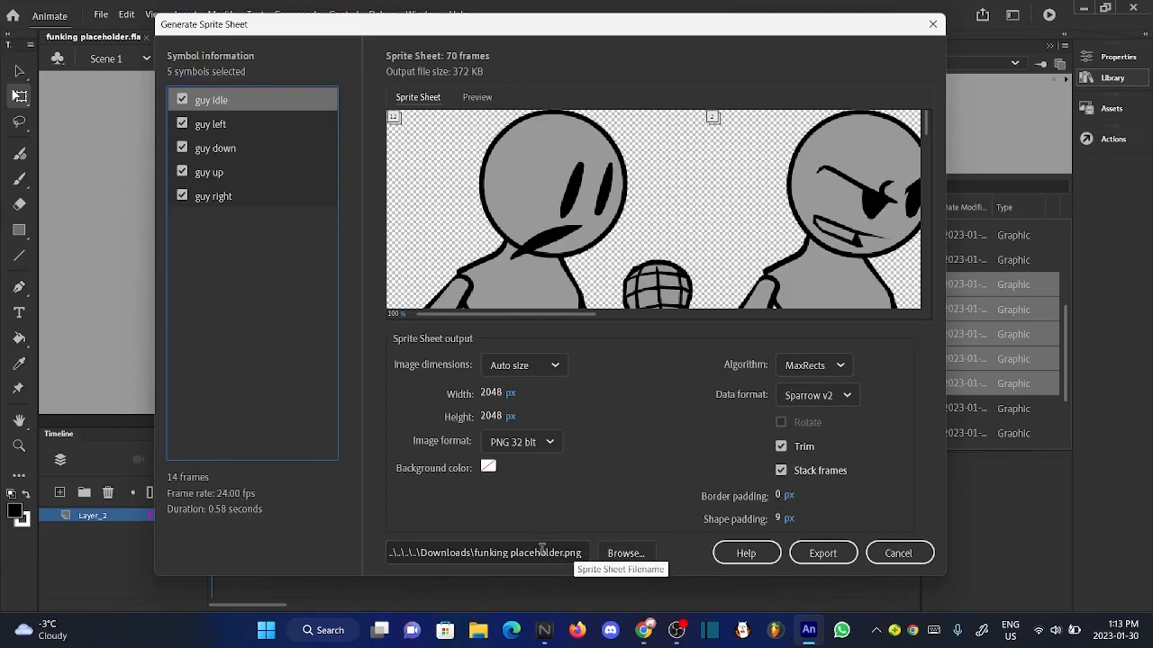
left_click(622, 553)
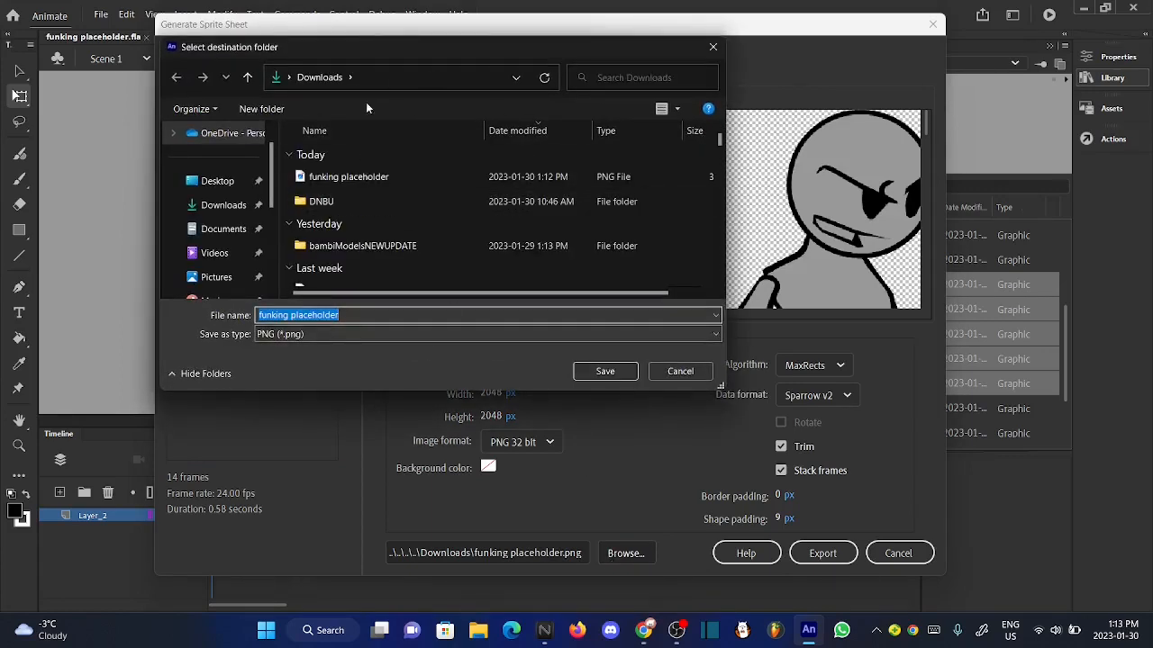
left_click(217, 187)
left_click(221, 205)
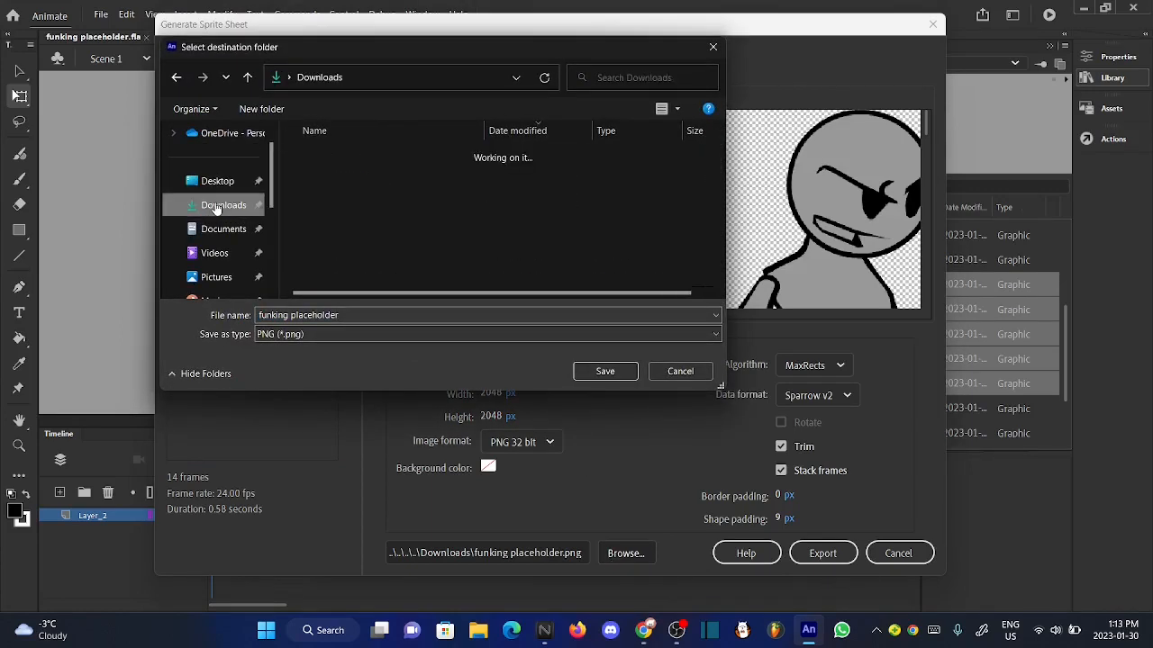
left_click(680, 371)
left_click(880, 551)
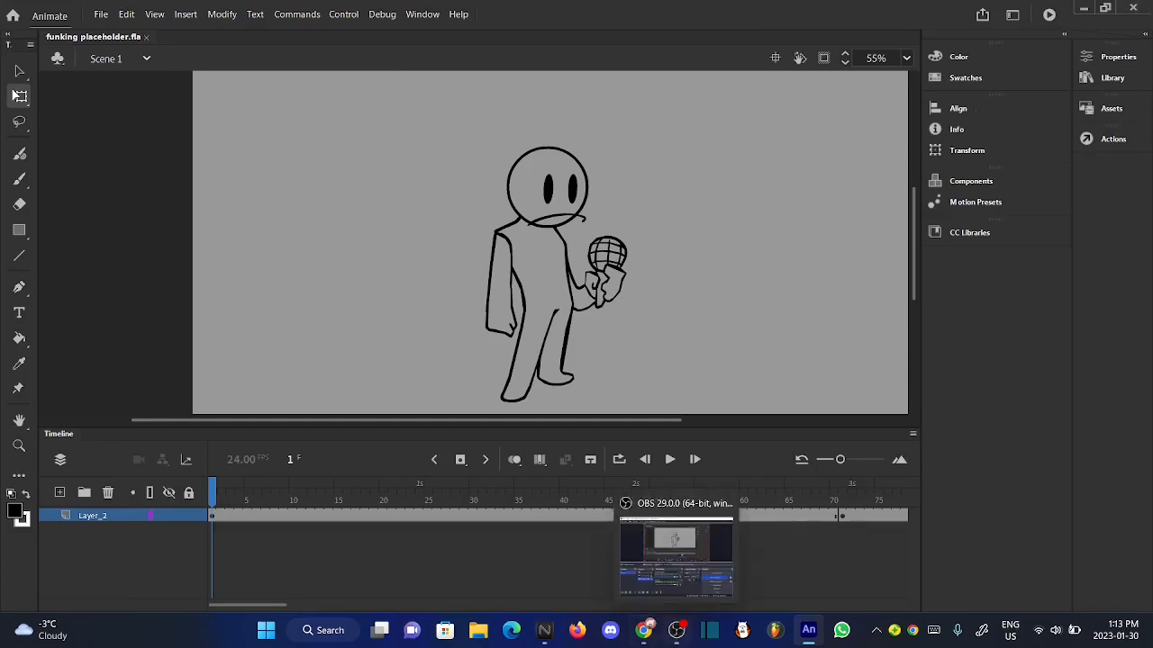
left_click(678, 633)
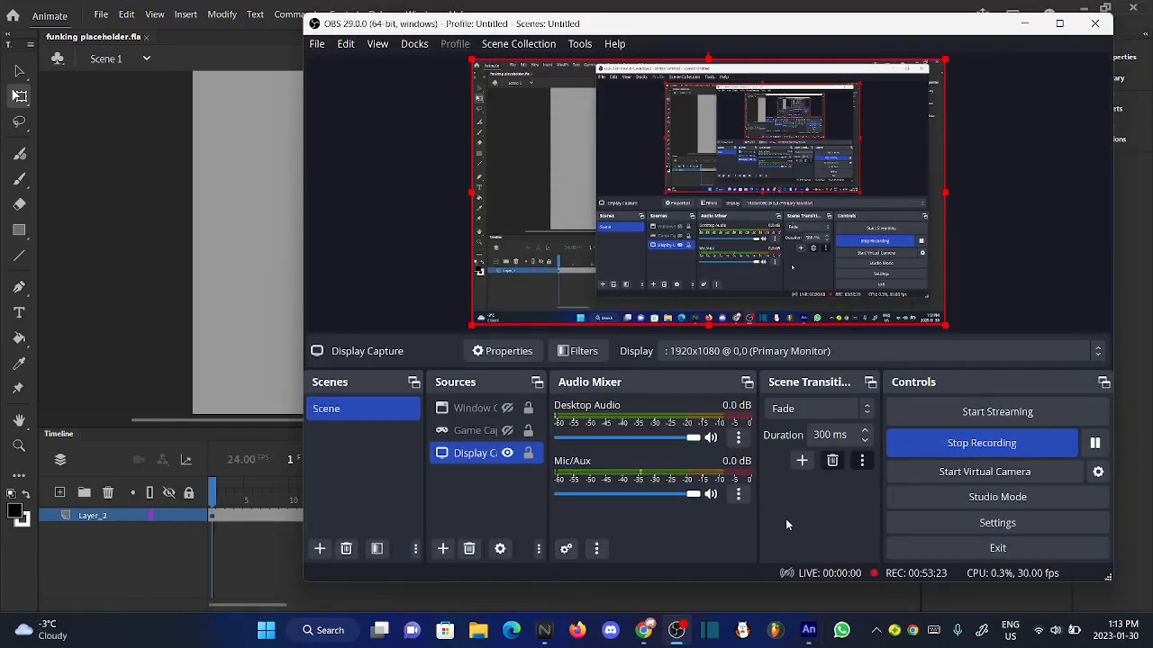